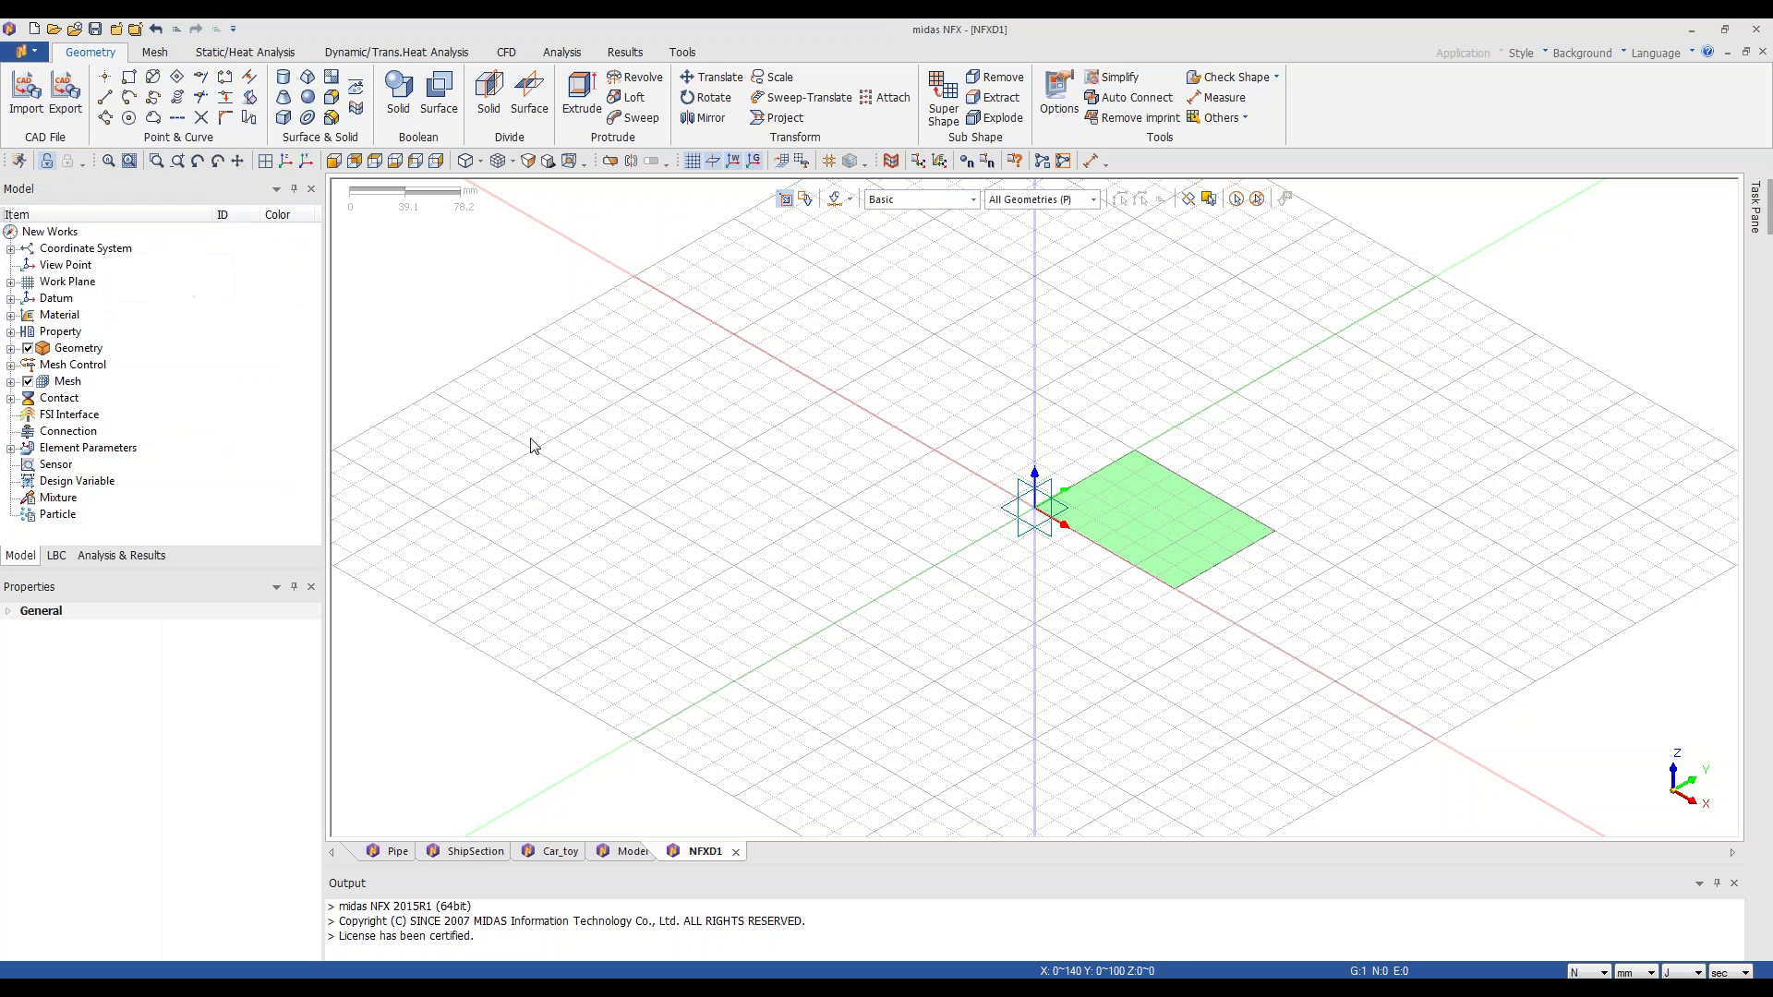
# - Draw a line about 120 mm long extending outward from the middle of the plate's short edge
pyautogui.hotkey('ctrl', 'l')
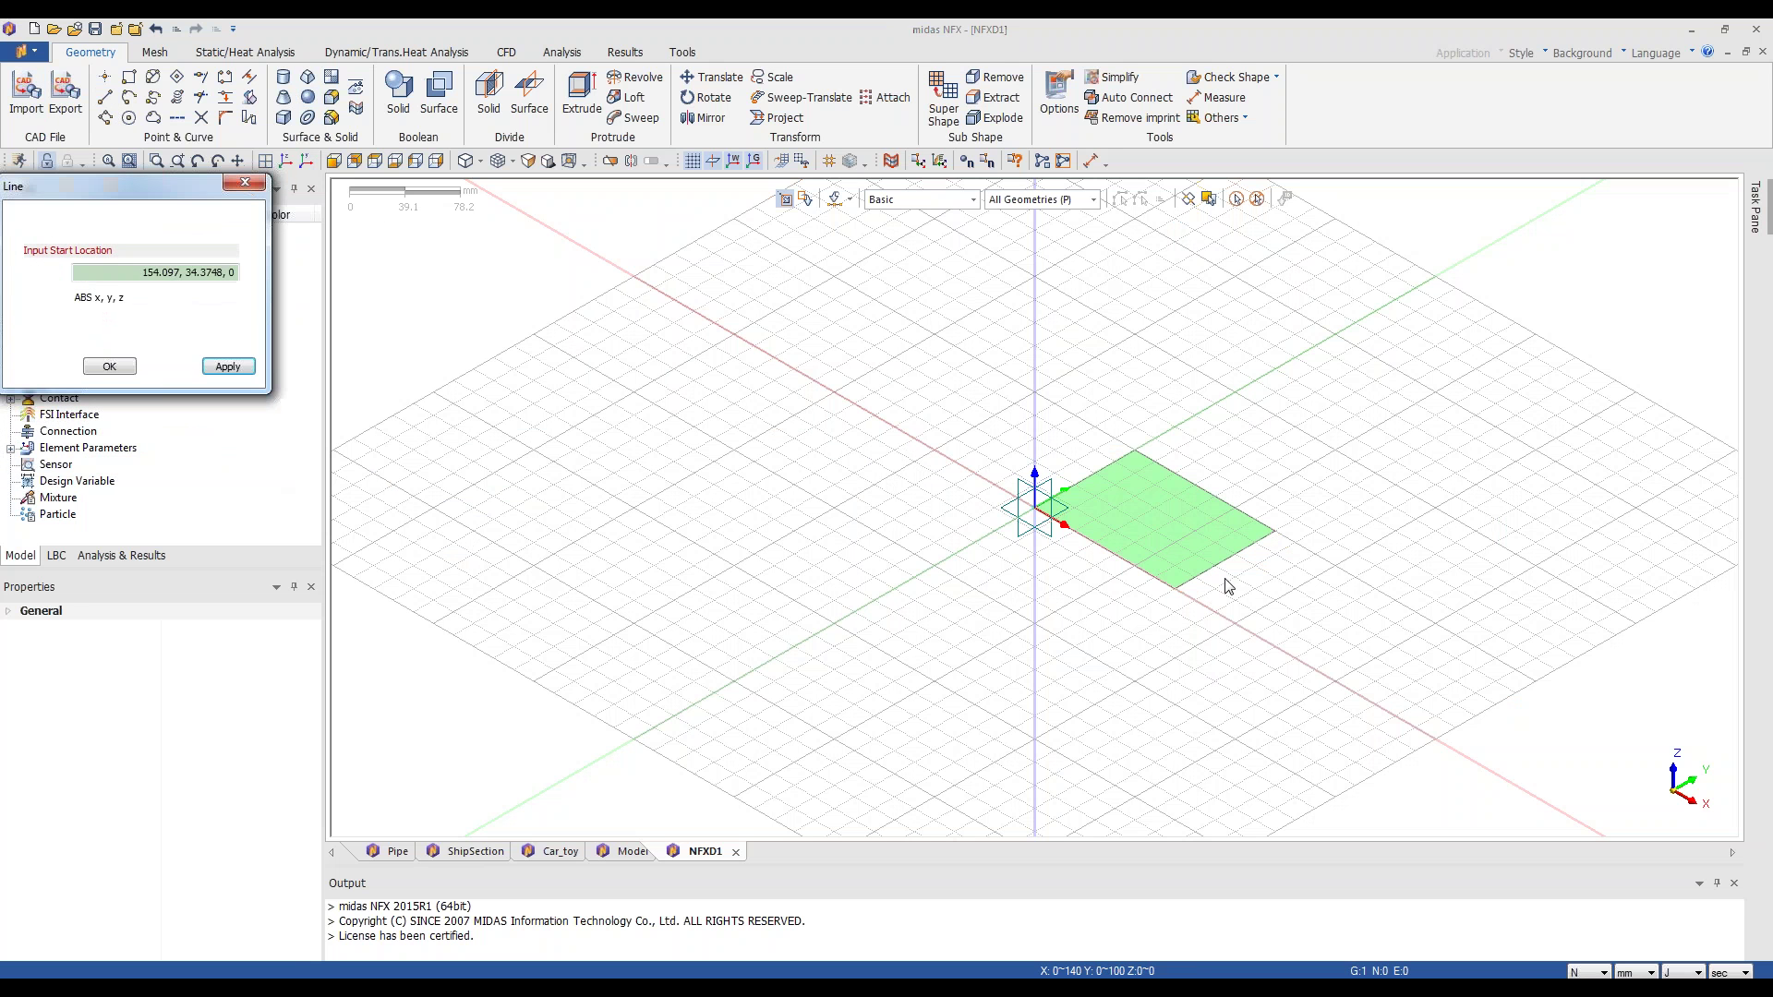
pyautogui.click(1235, 566)
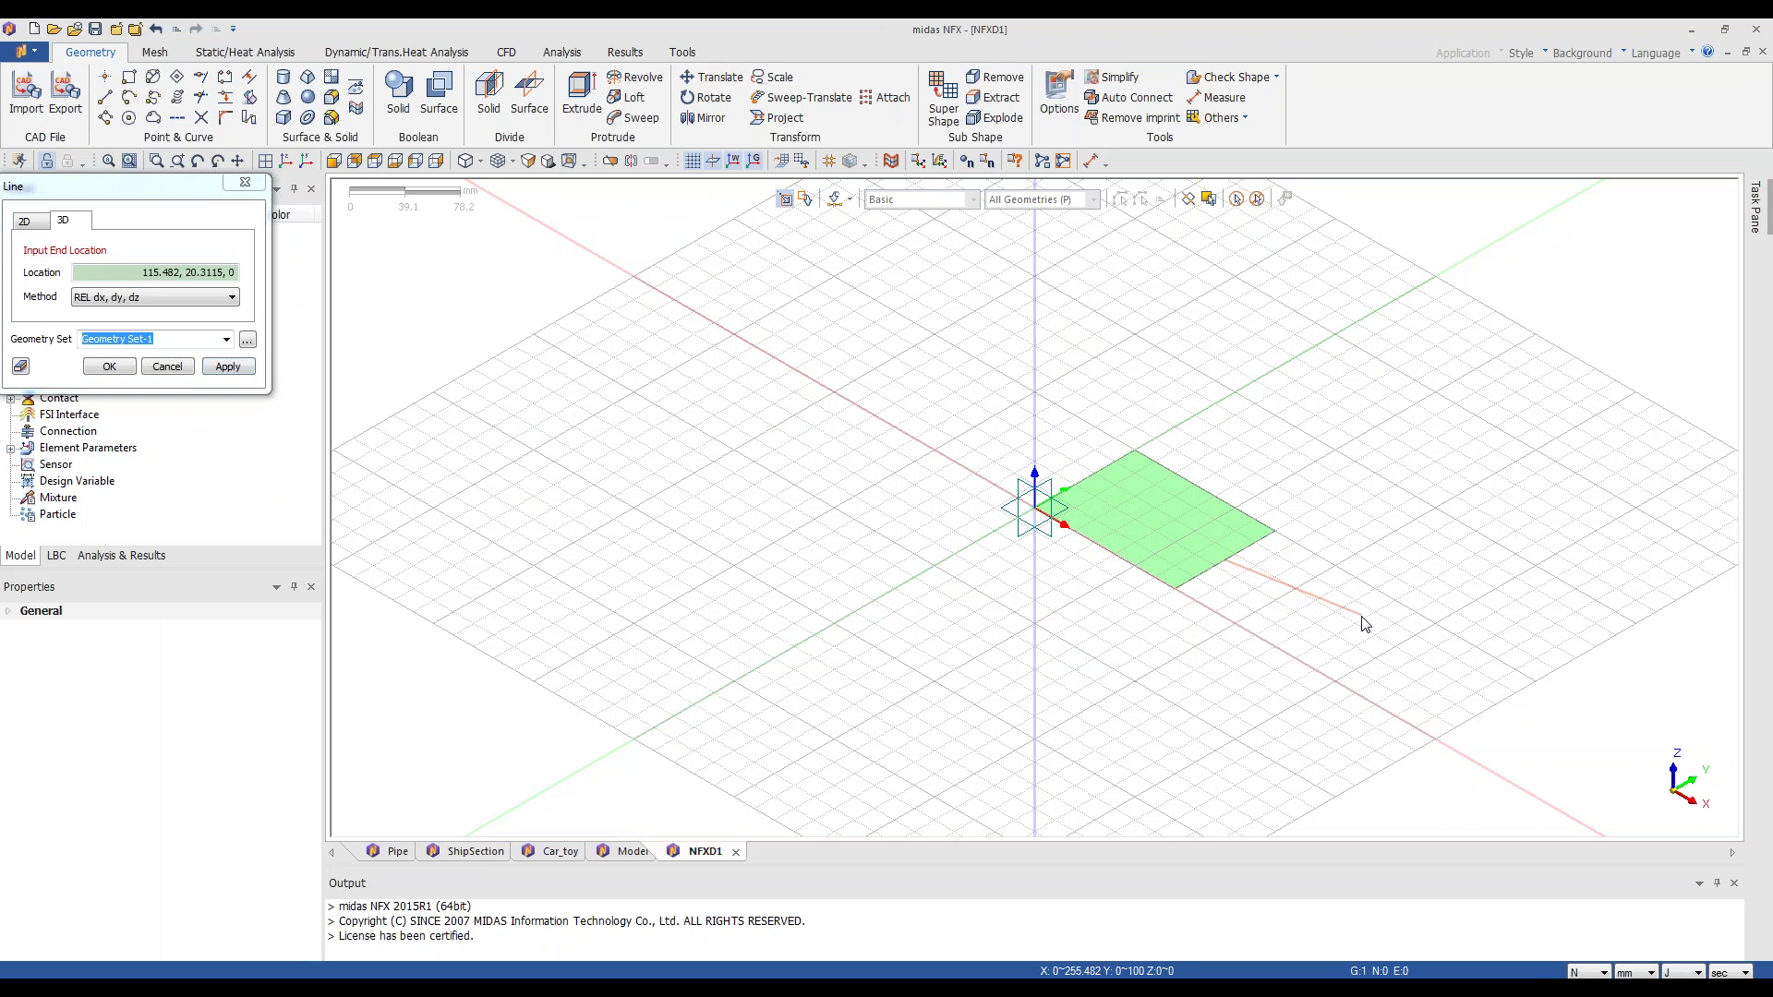
pyautogui.click(1336, 637)
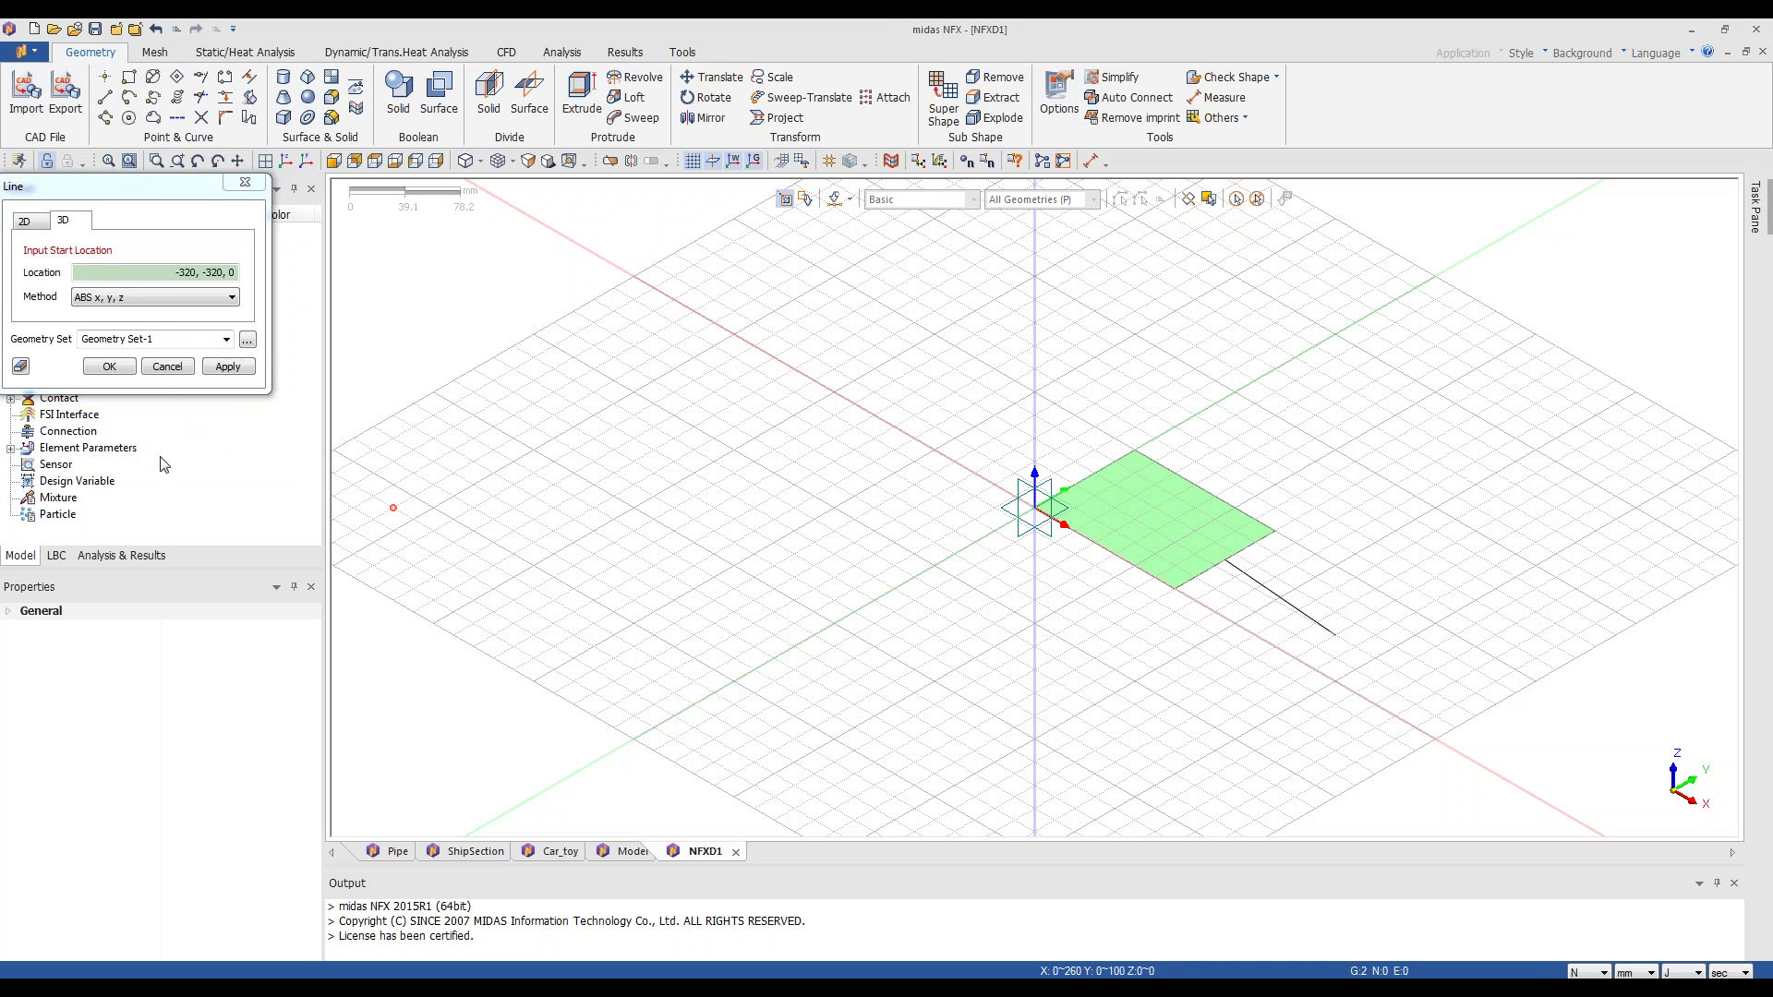
pyautogui.click(168, 366)
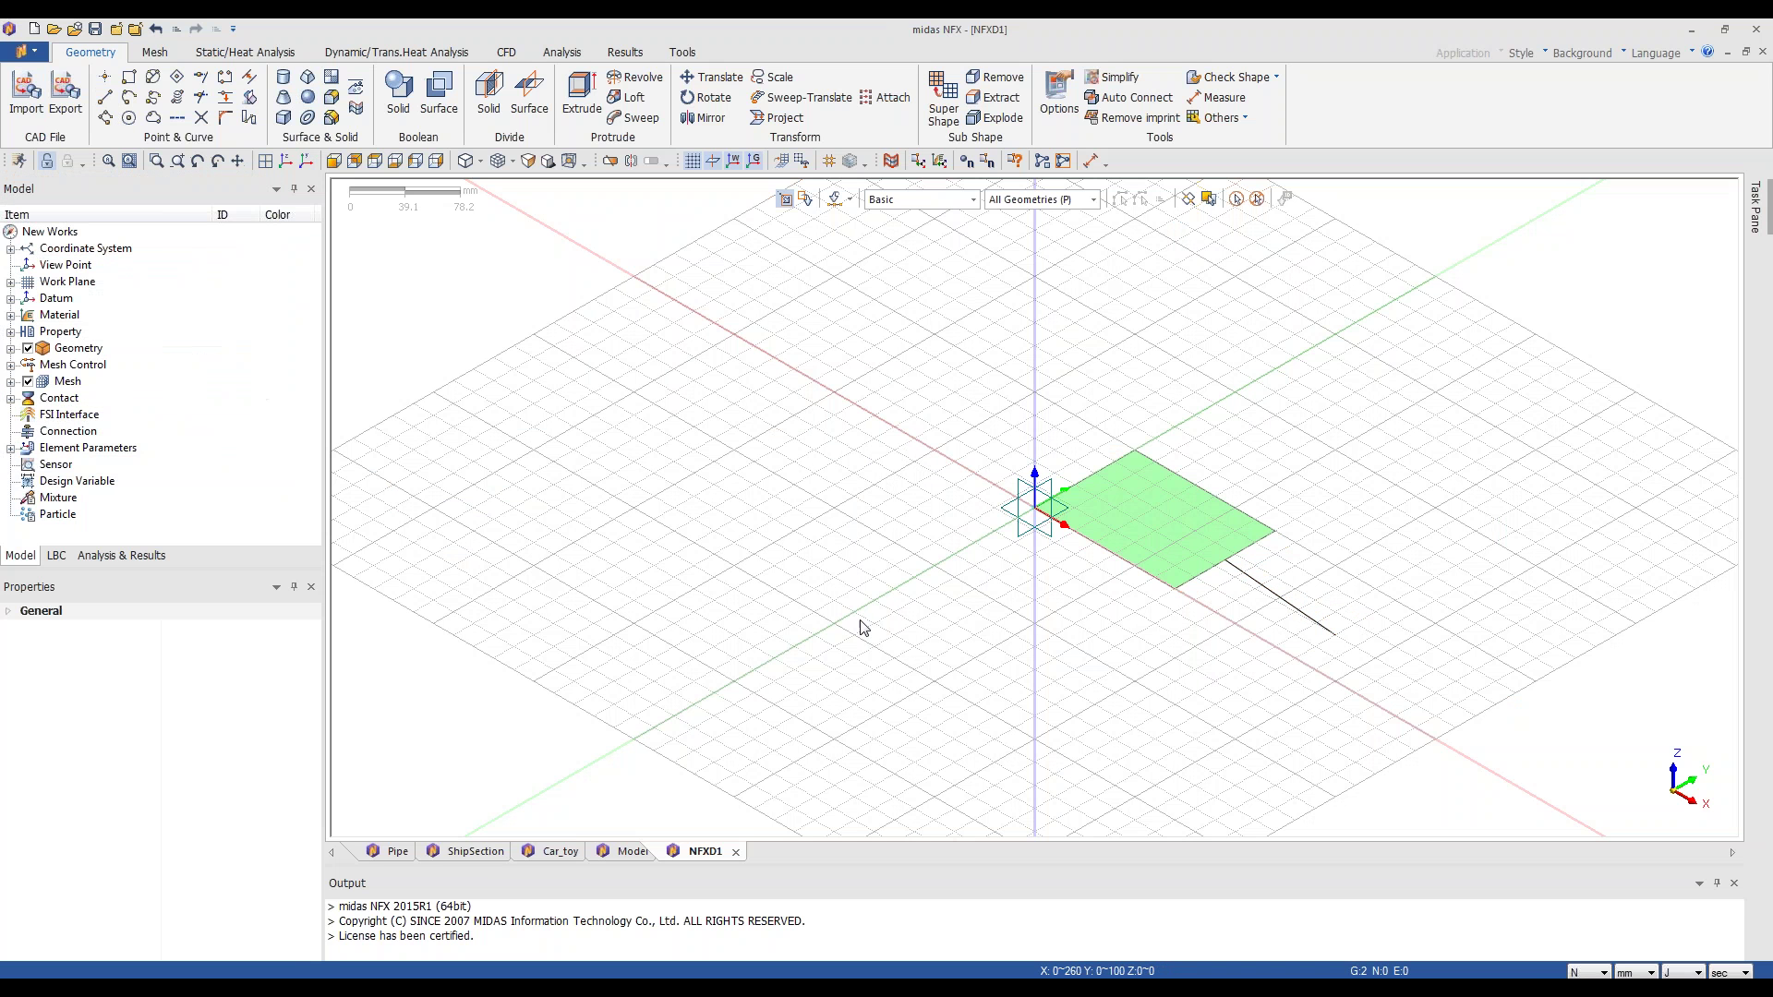
# - Hide all guiders in the model view so only the plate and the line are displayed
pyautogui.rightClick(920, 499)
pyautogui.click(955, 692)
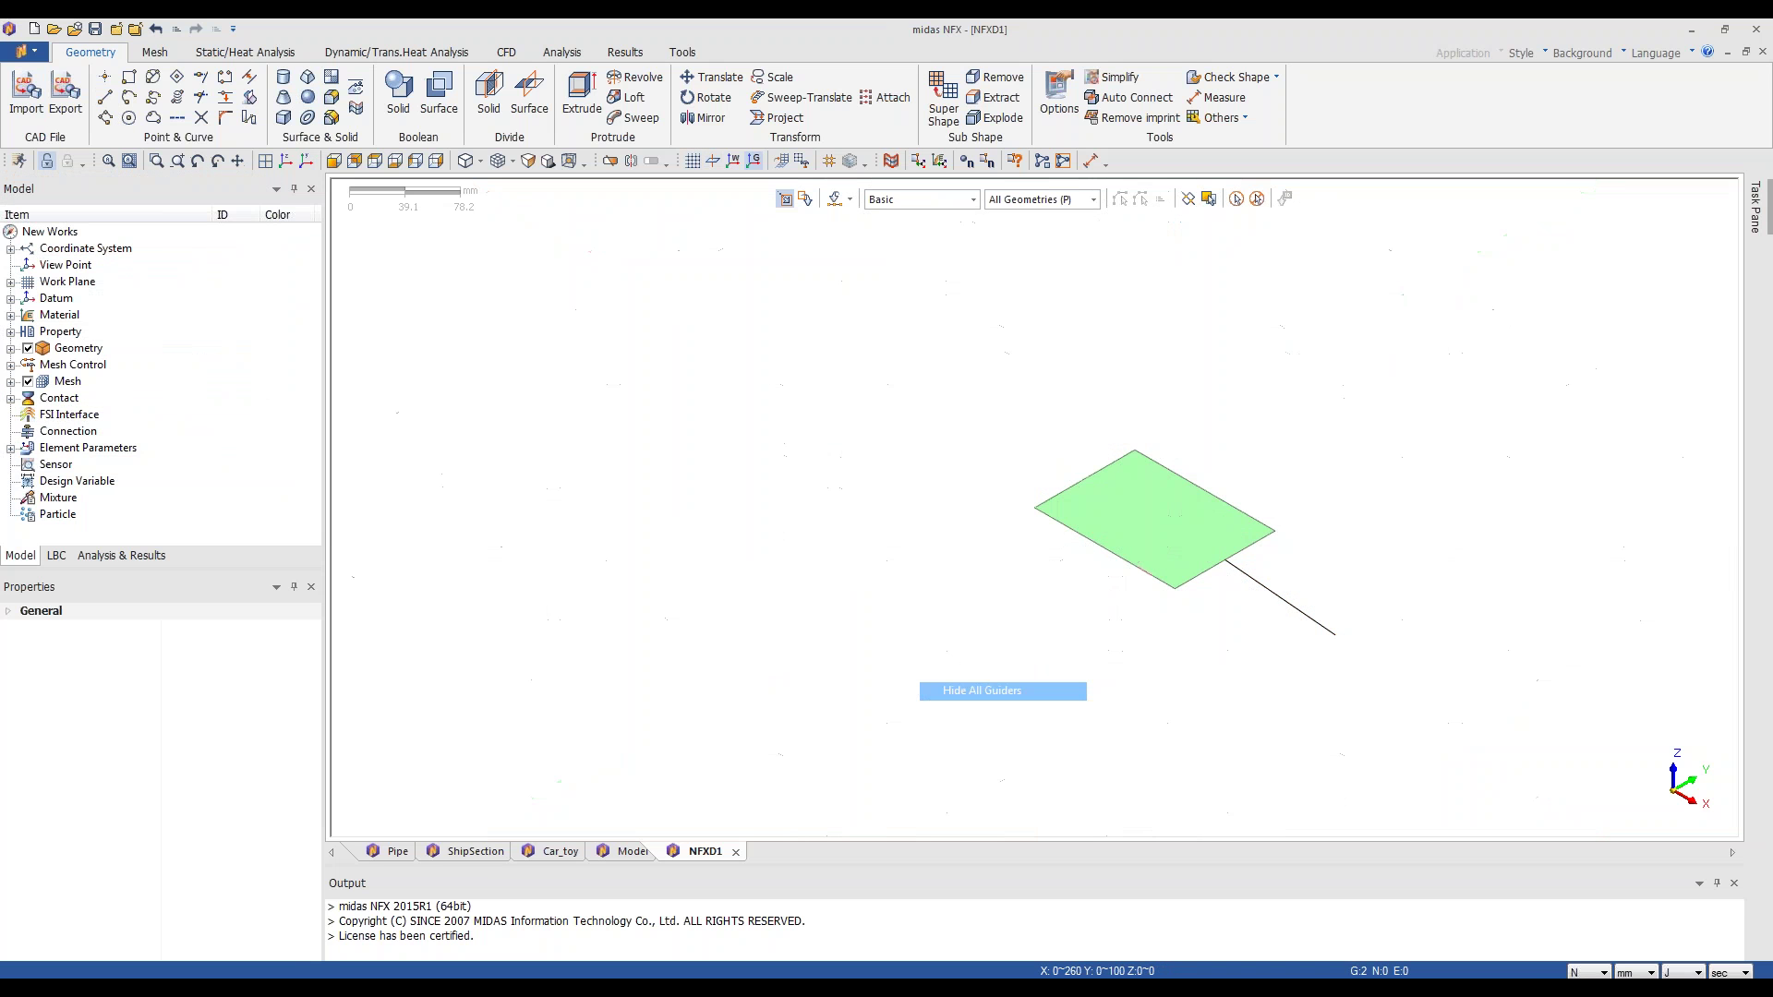
pyautogui.scroll(3, 1409, 527)
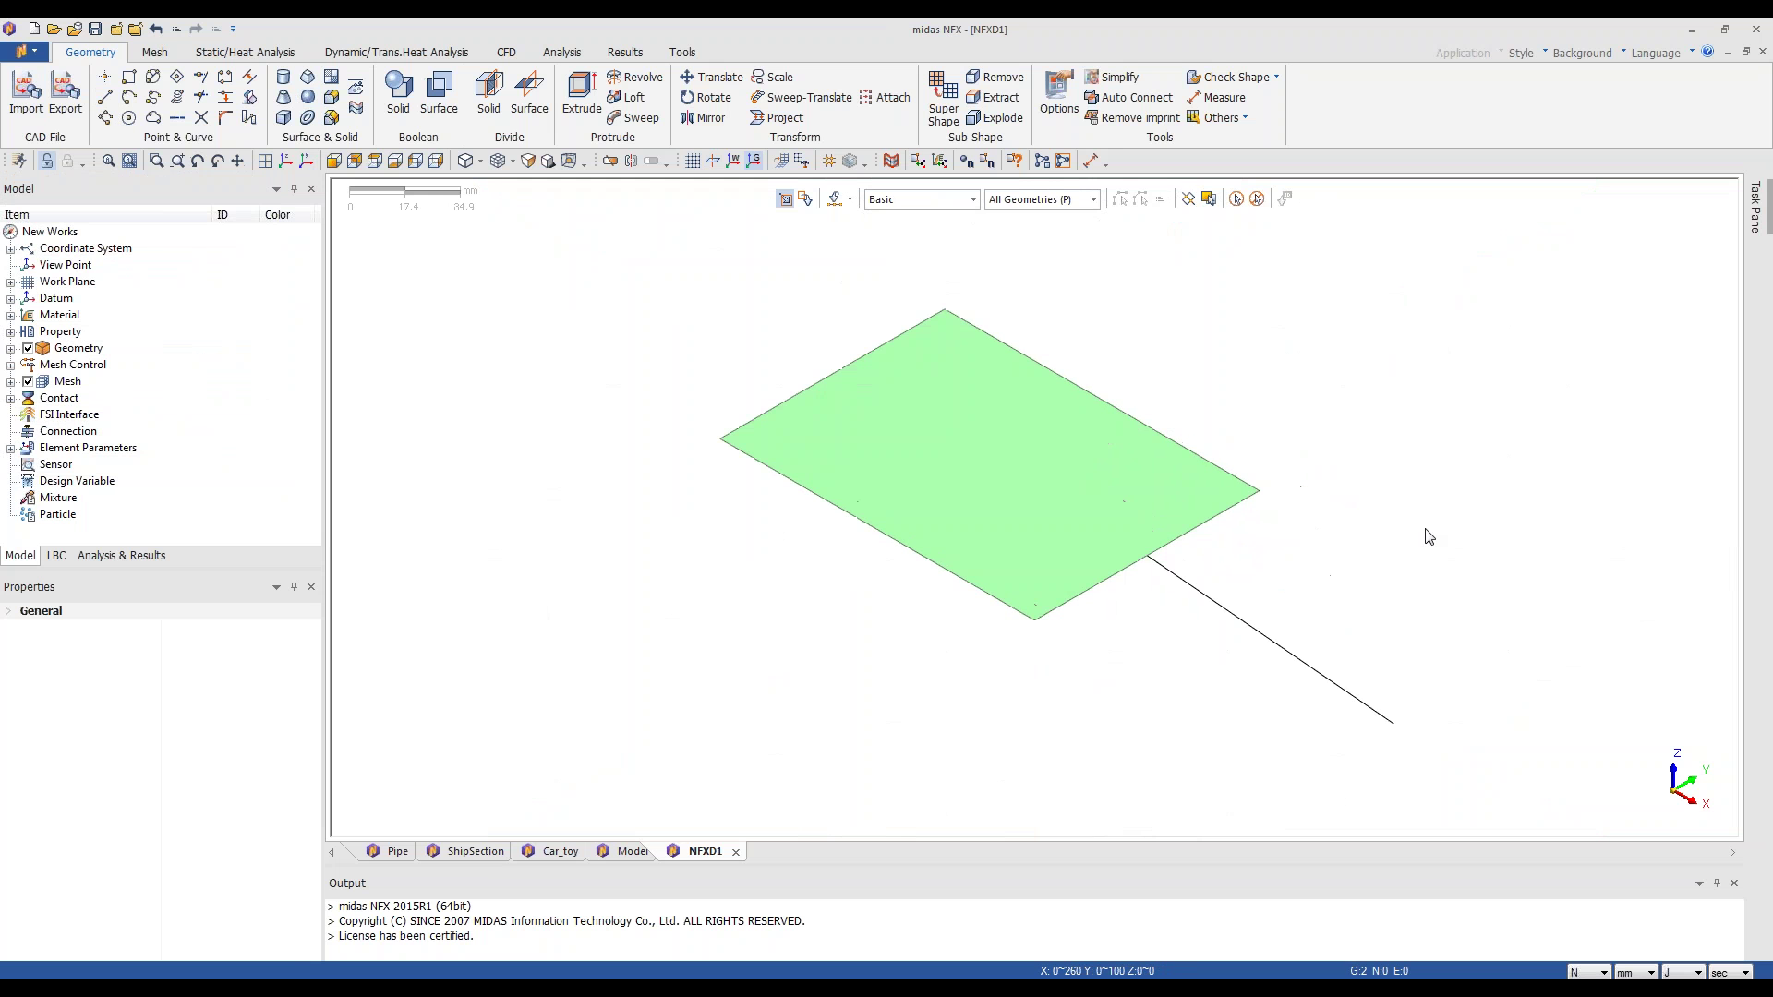
pyautogui.scroll(-1, 1117, 424)
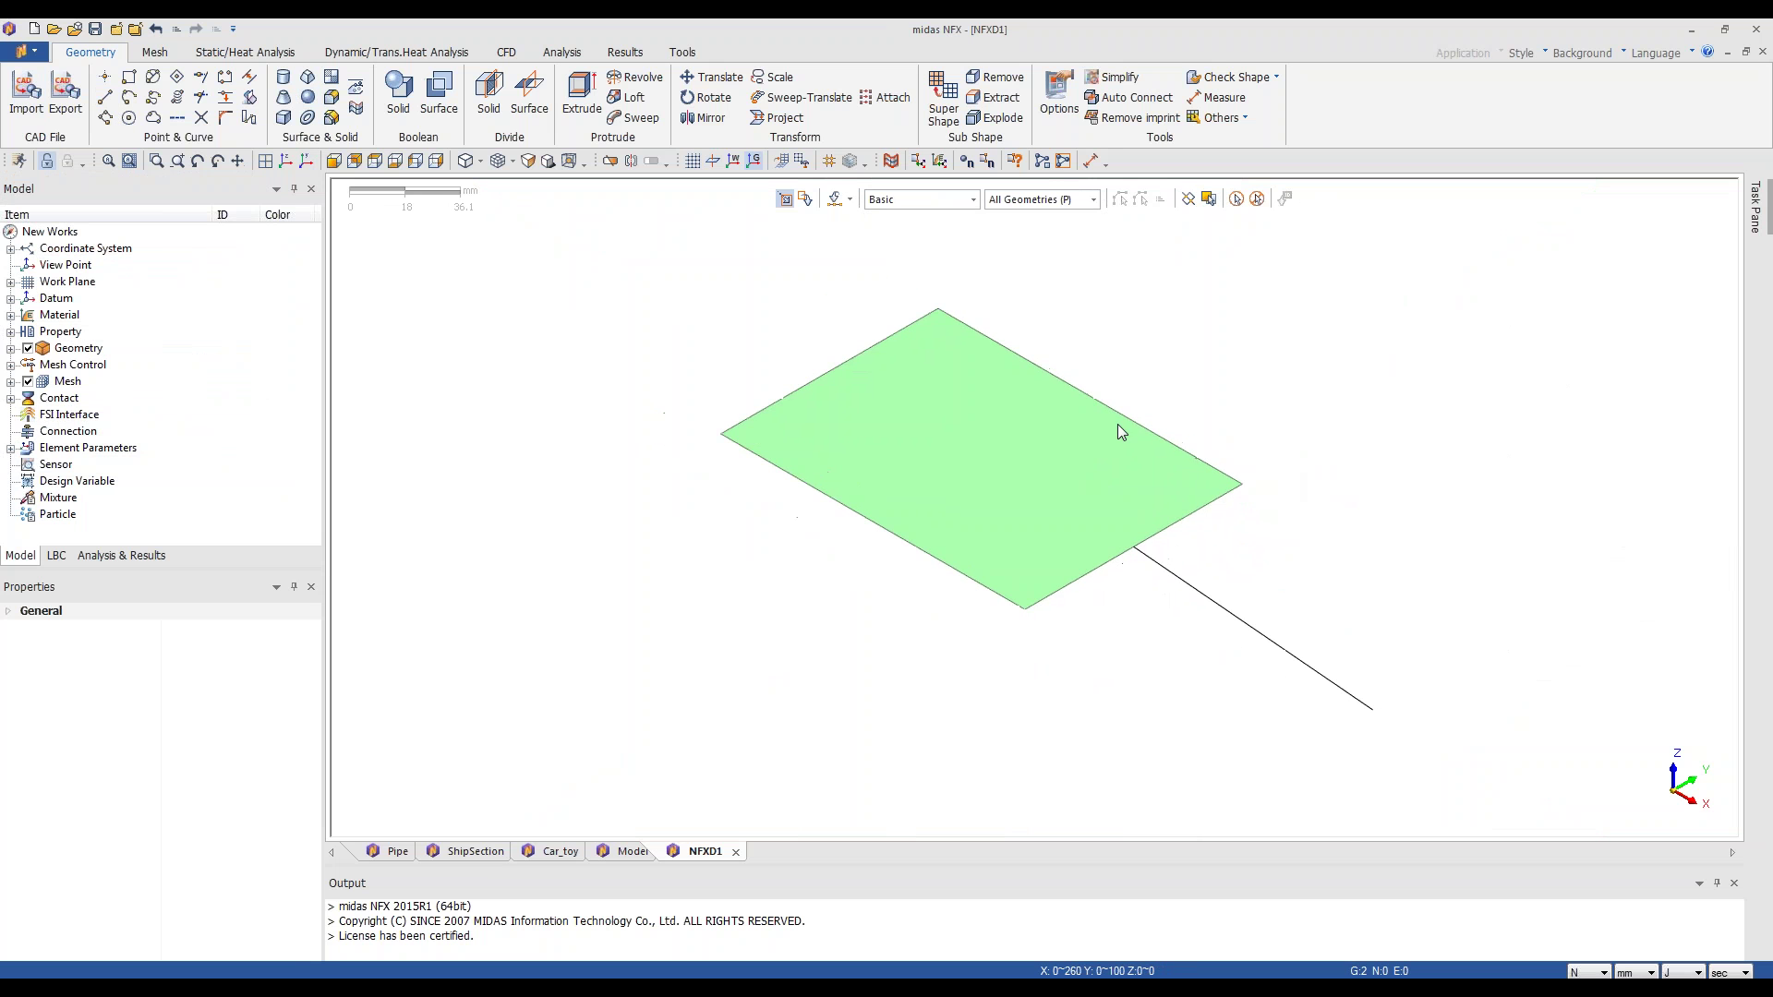
# - Set up a Map-Face 2D mesh on the rectangular face with a division of 4 and preview the seeding
pyautogui.click(154, 54)
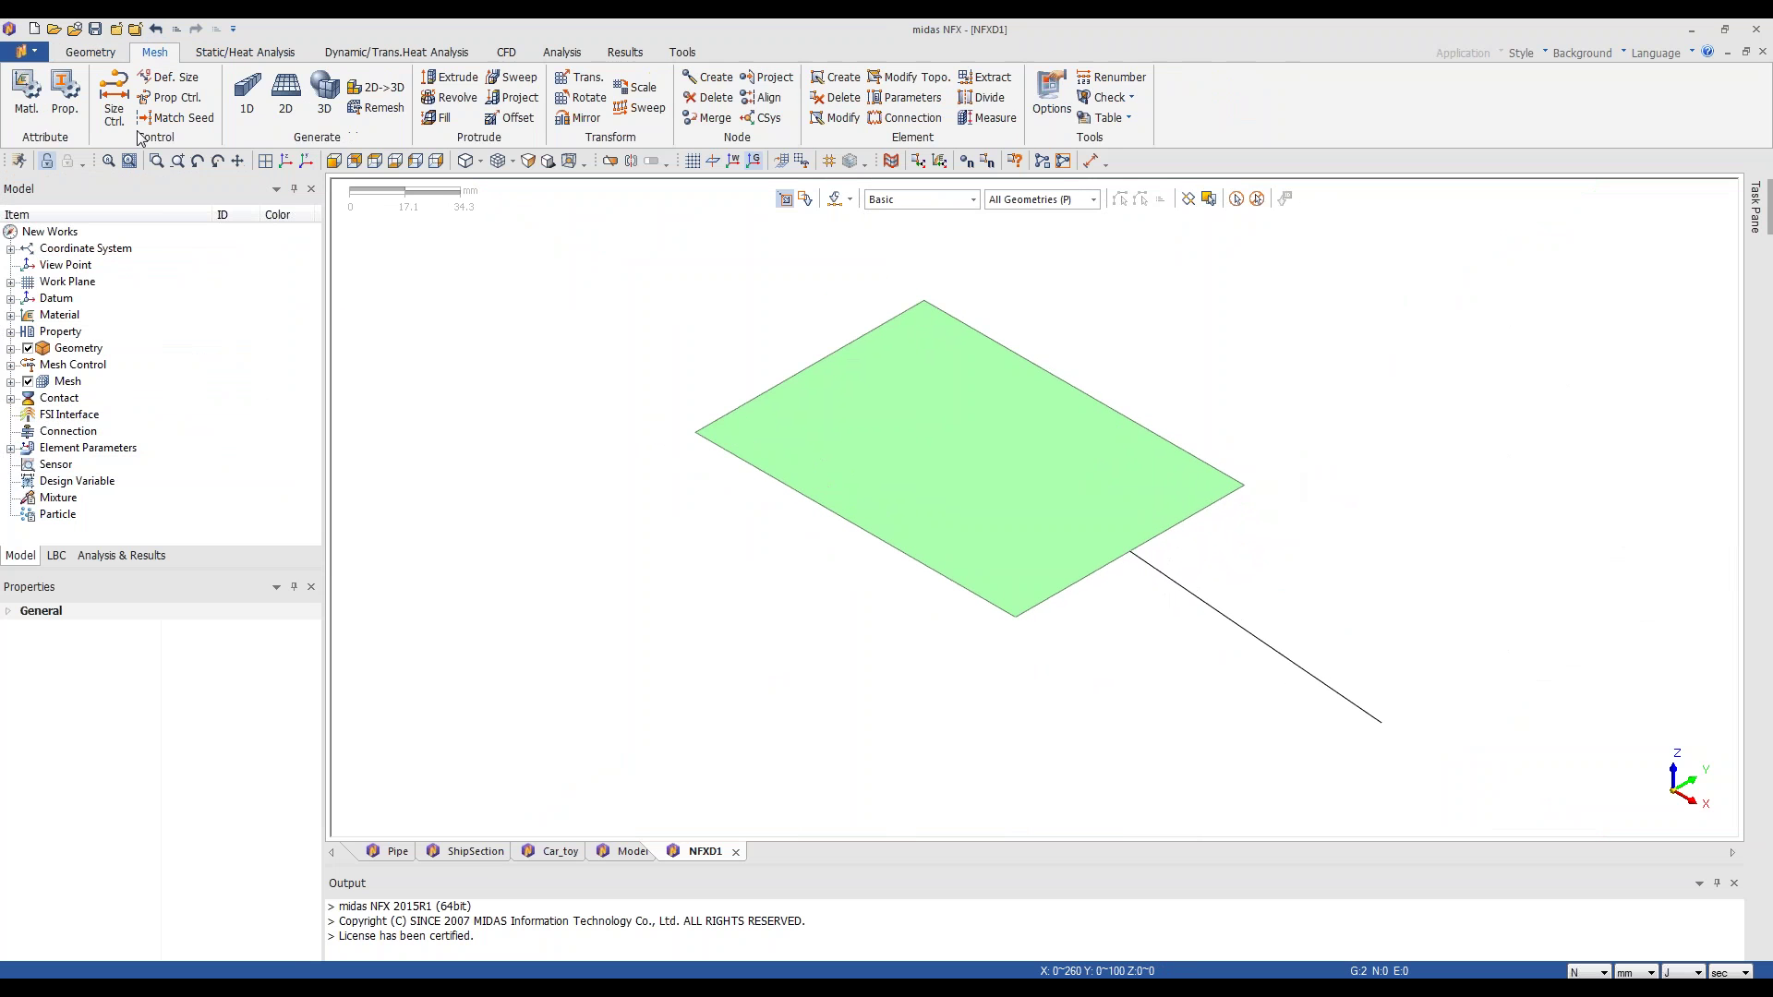
pyautogui.click(285, 93)
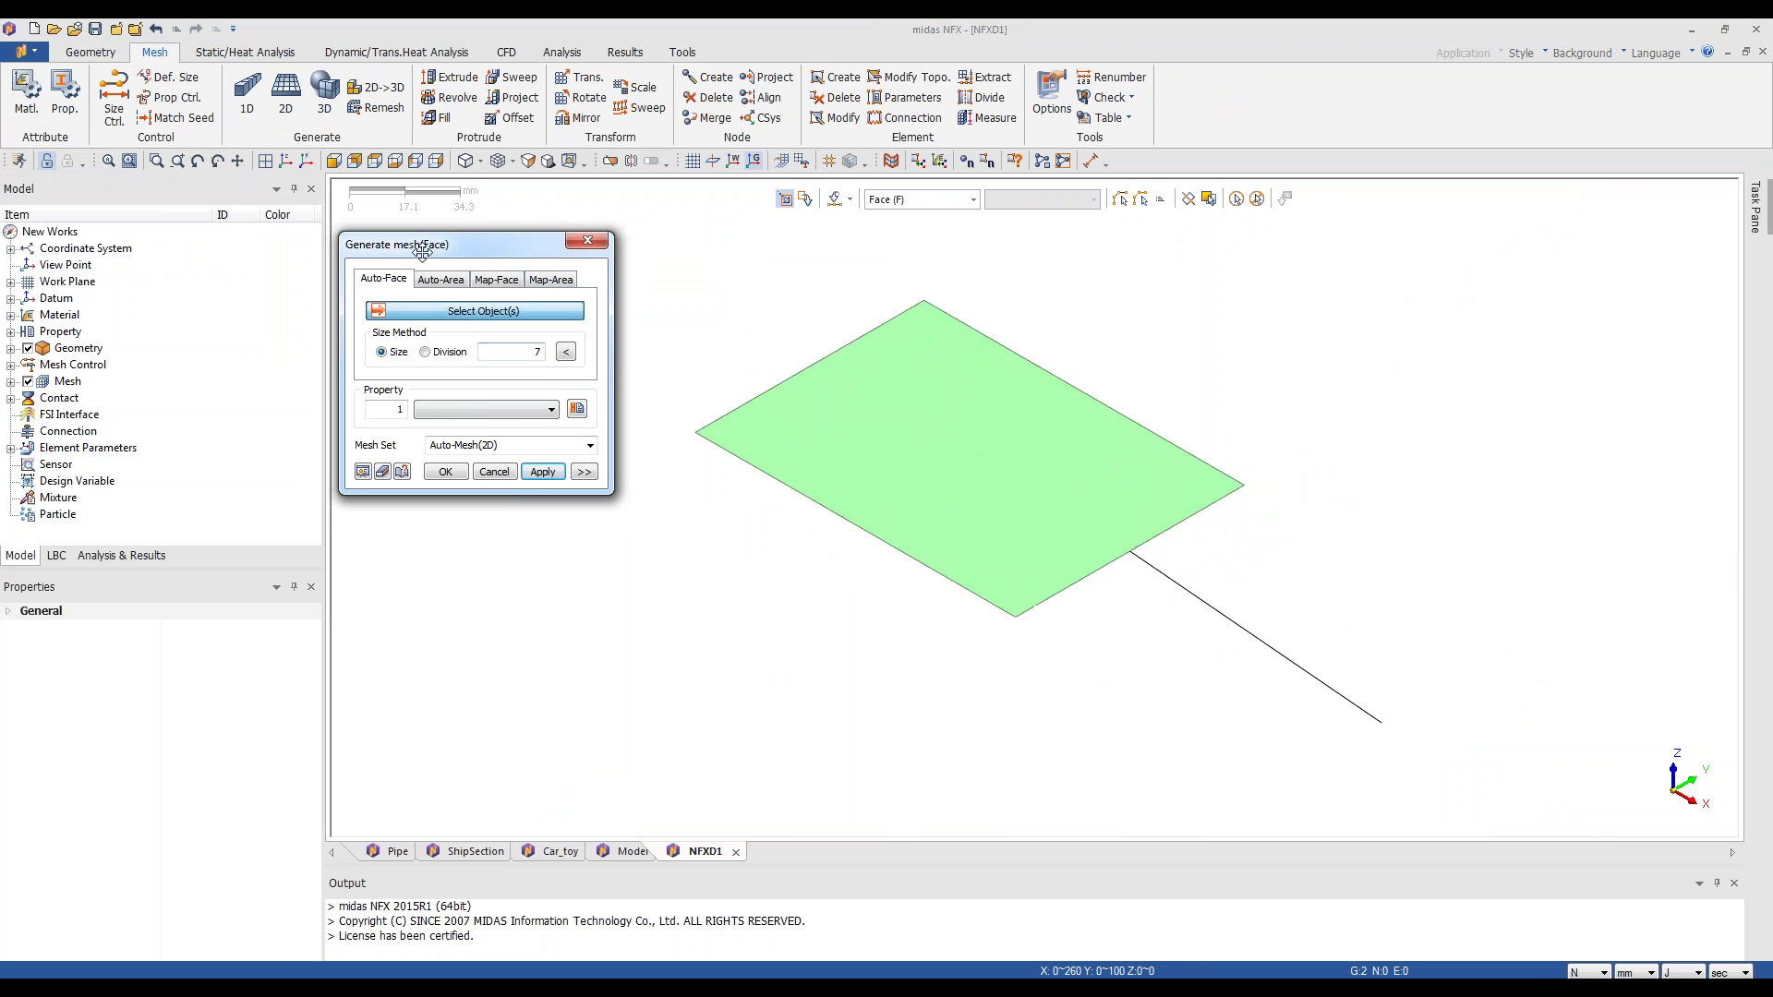
pyautogui.click(492, 280)
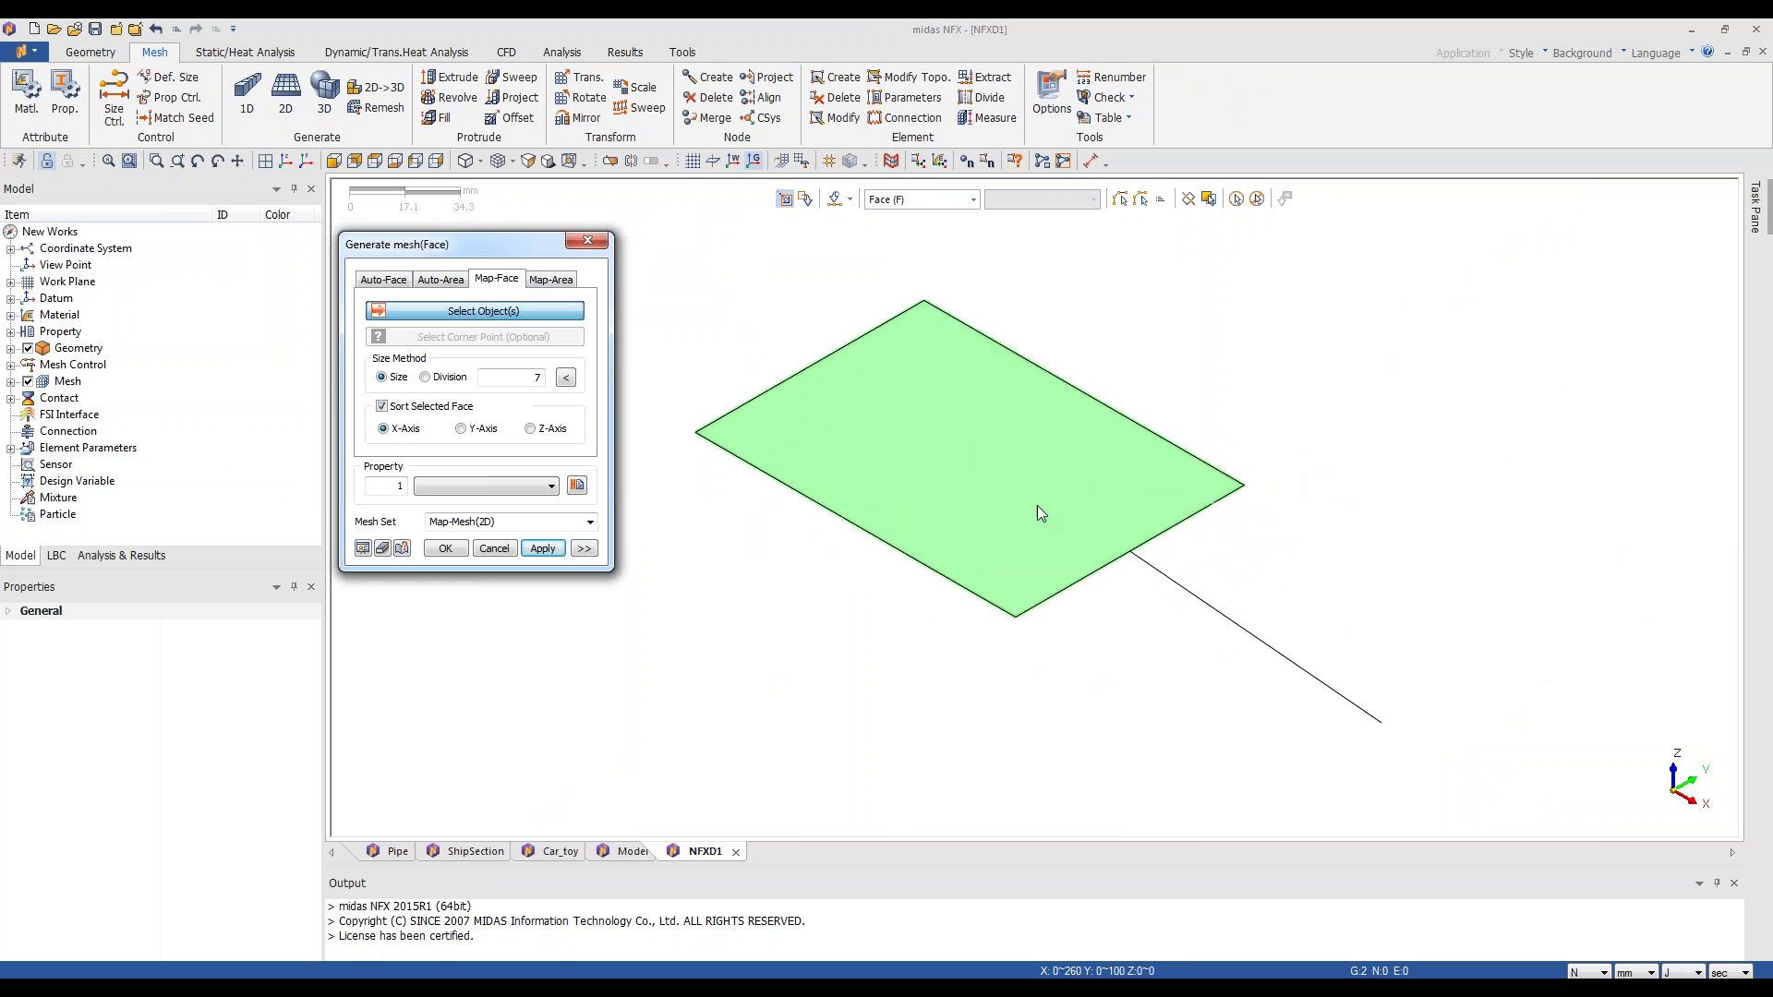
pyautogui.click(1017, 485)
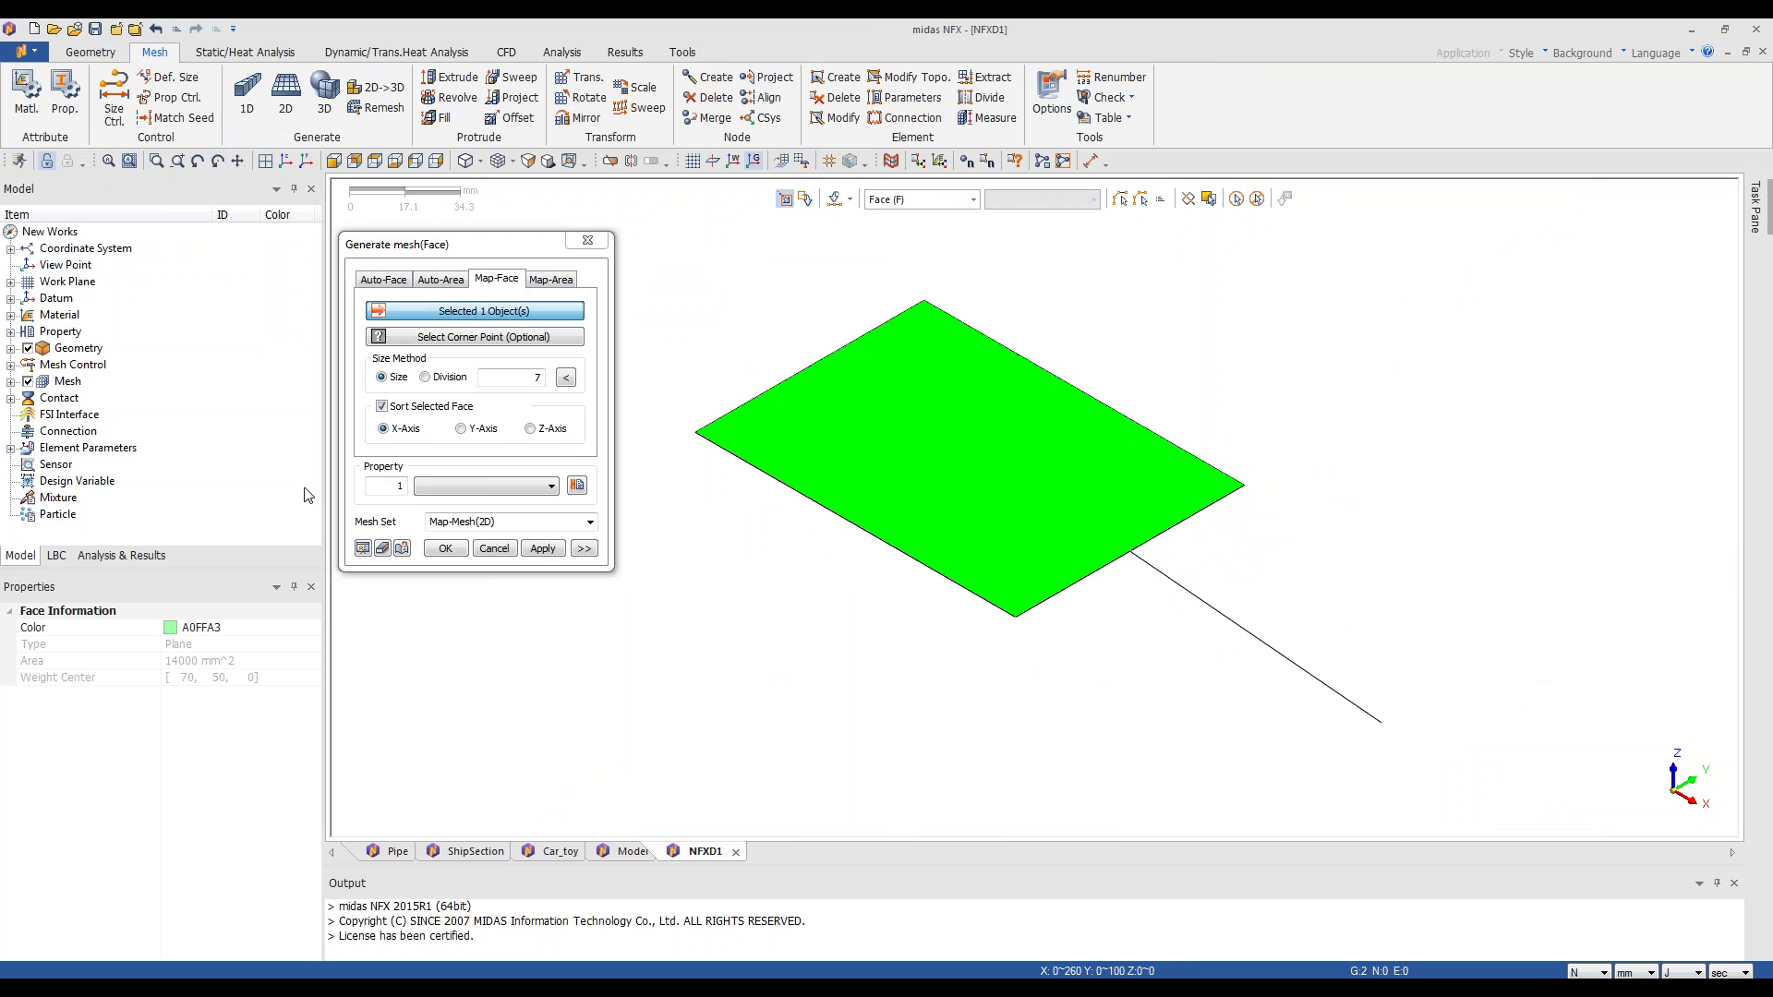
pyautogui.click(439, 379)
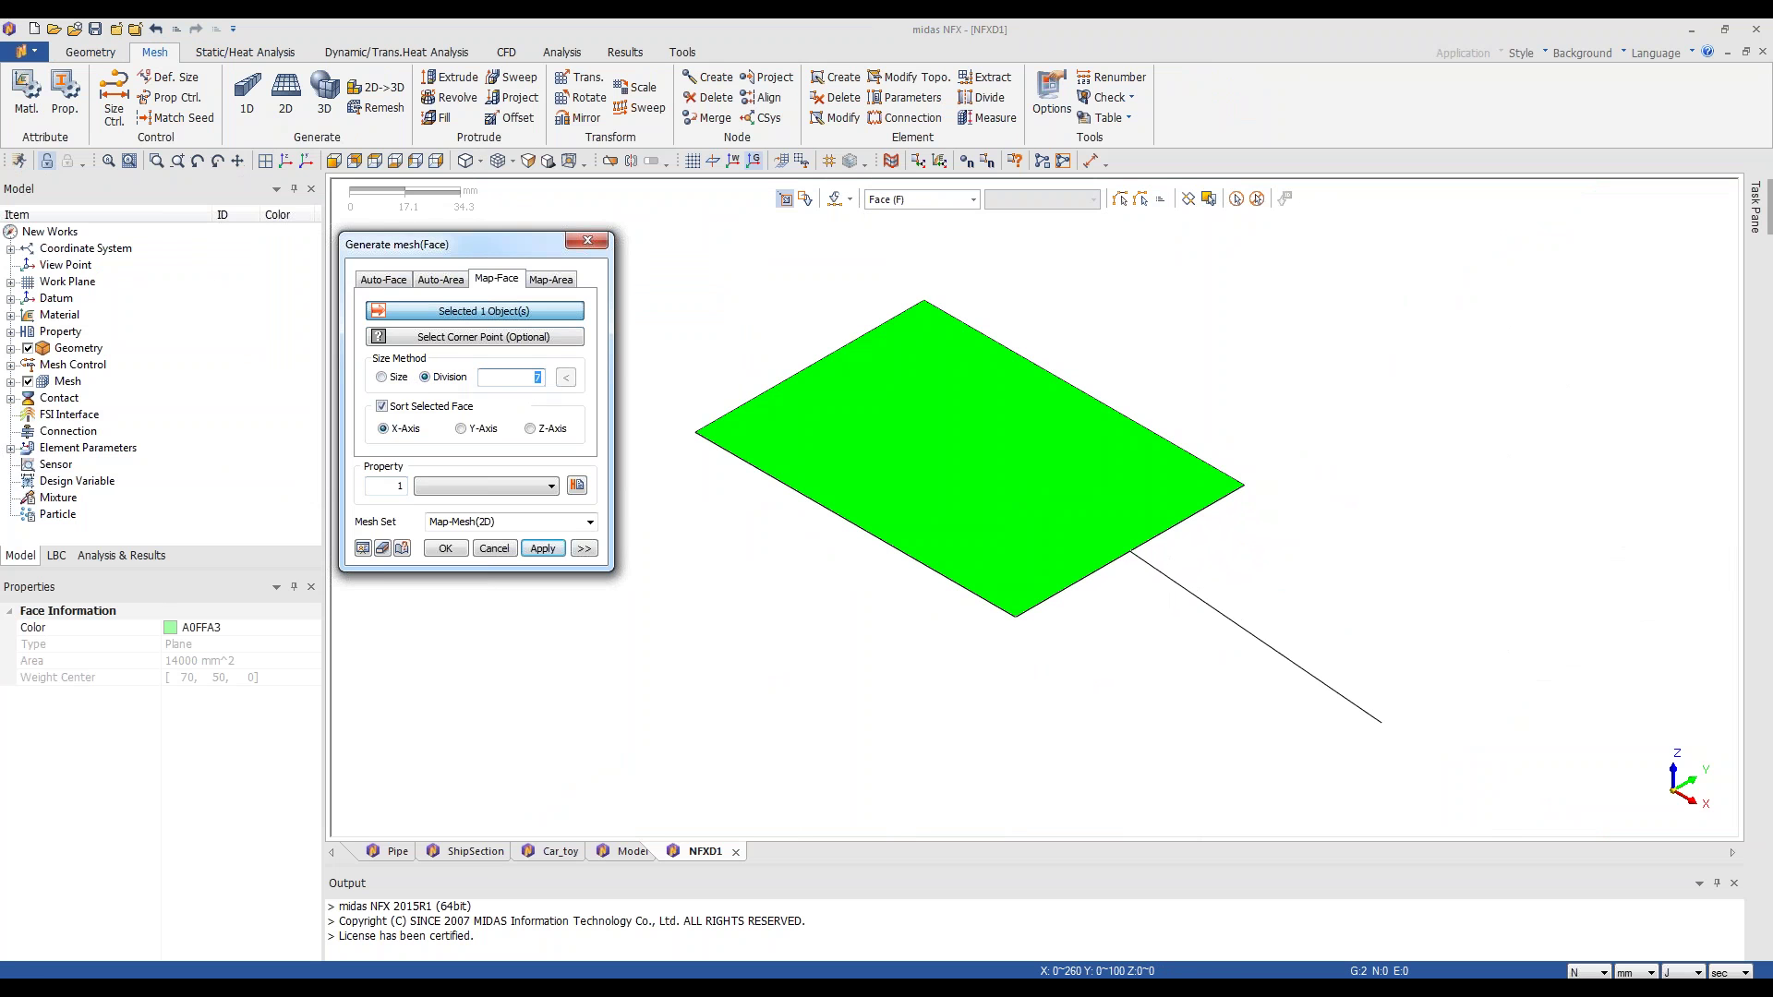
pyautogui.write('4')
pyautogui.click(363, 550)
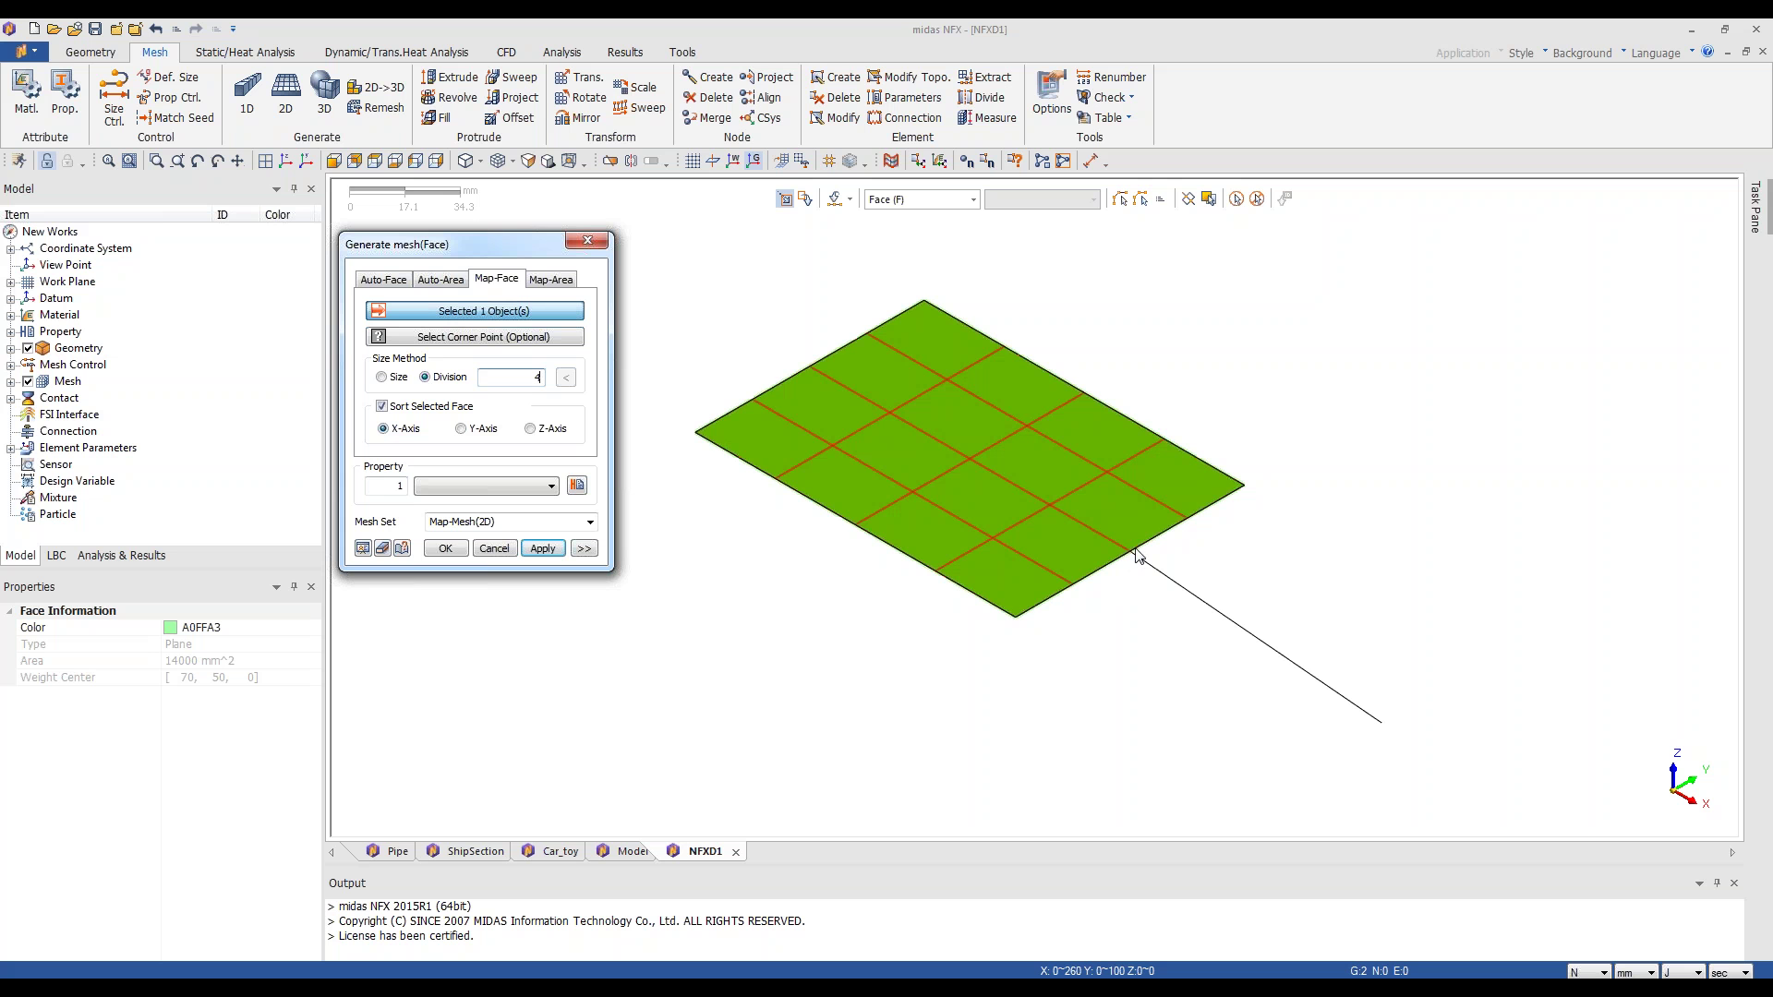
# - Create a Plate property with Alloy Steel and 1 mm uniform thickness, and generate the mapped mesh with it
pyautogui.click(576, 486)
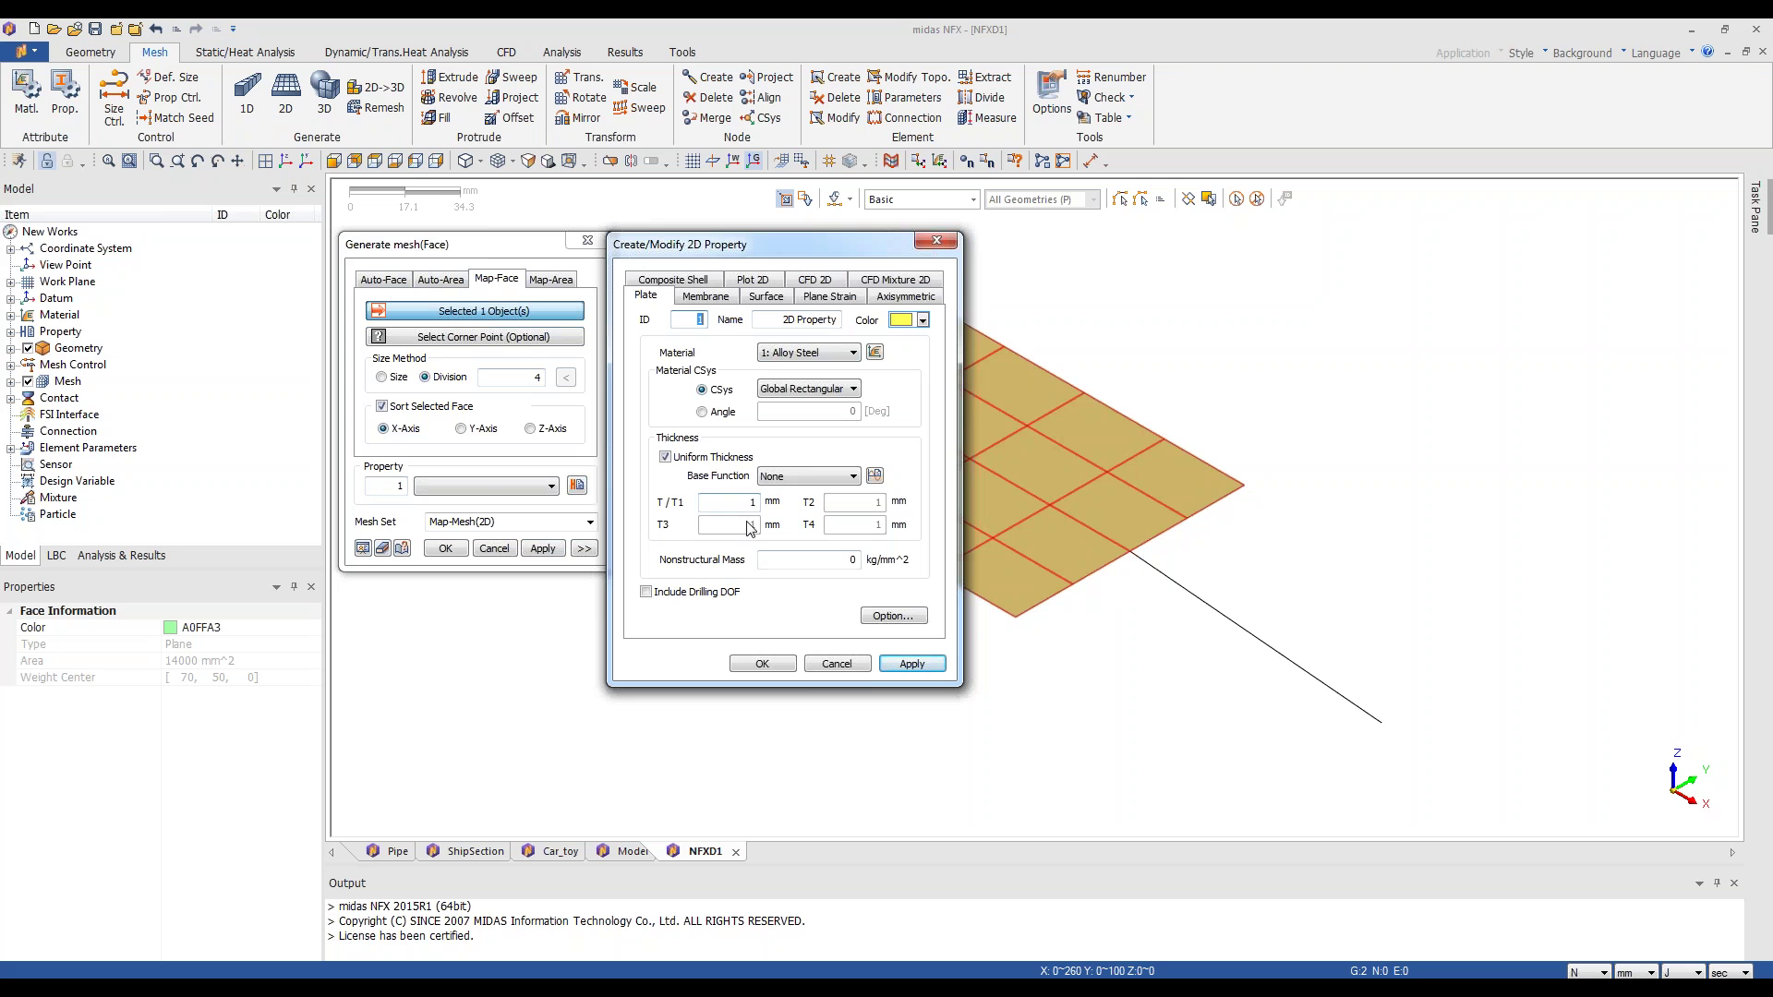
pyautogui.click(787, 665)
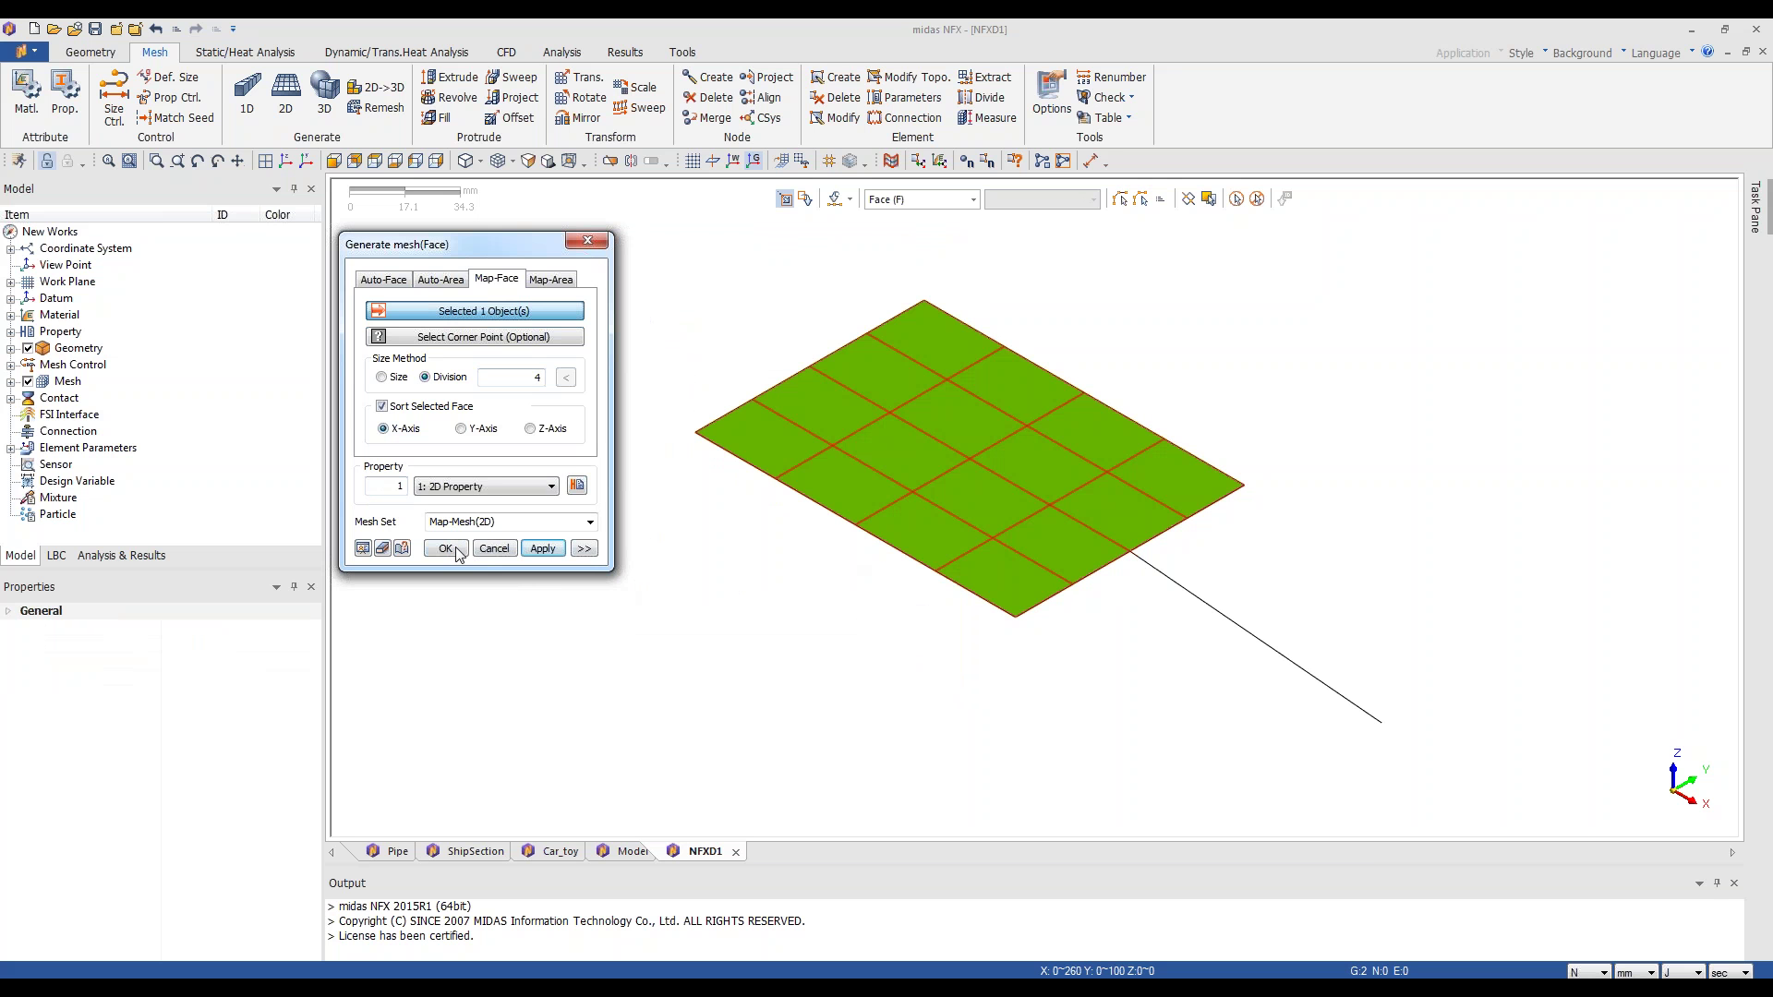
pyautogui.click(447, 549)
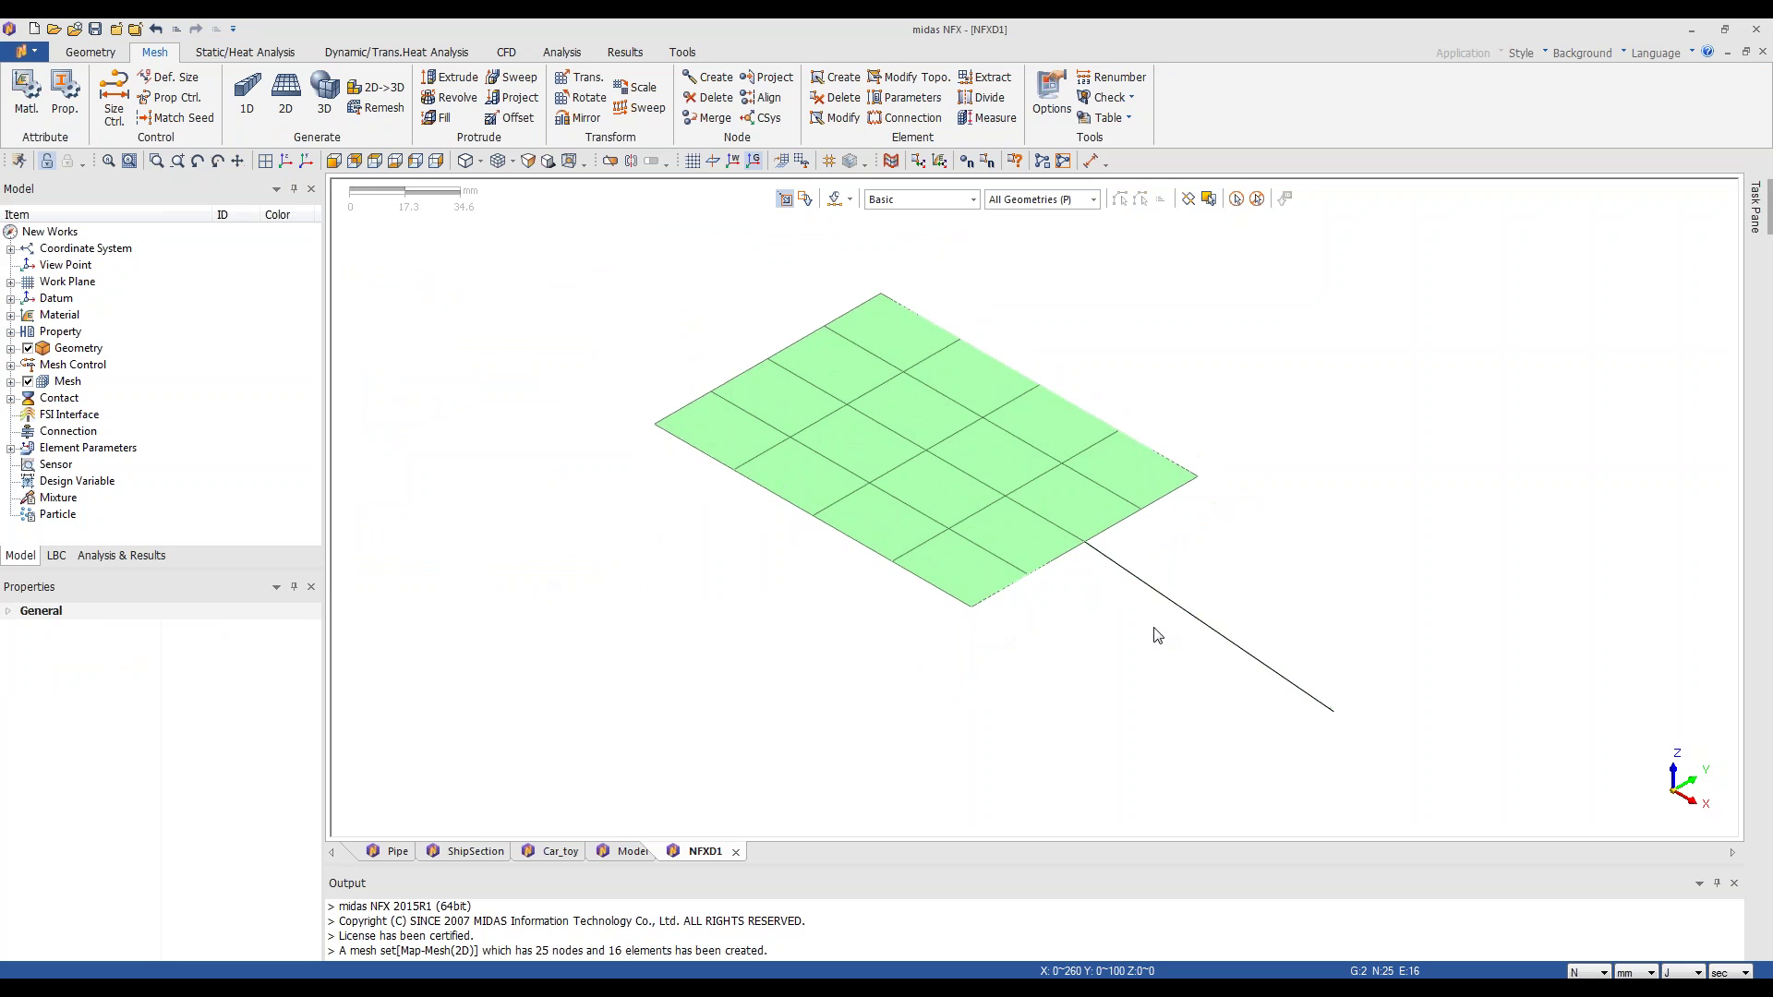
# - Set up a 1D mesh on the line with 10 divisions and begin a Bar property using Alloy Steel
pyautogui.scroll(-1, 1157, 633)
pyautogui.click(255, 96)
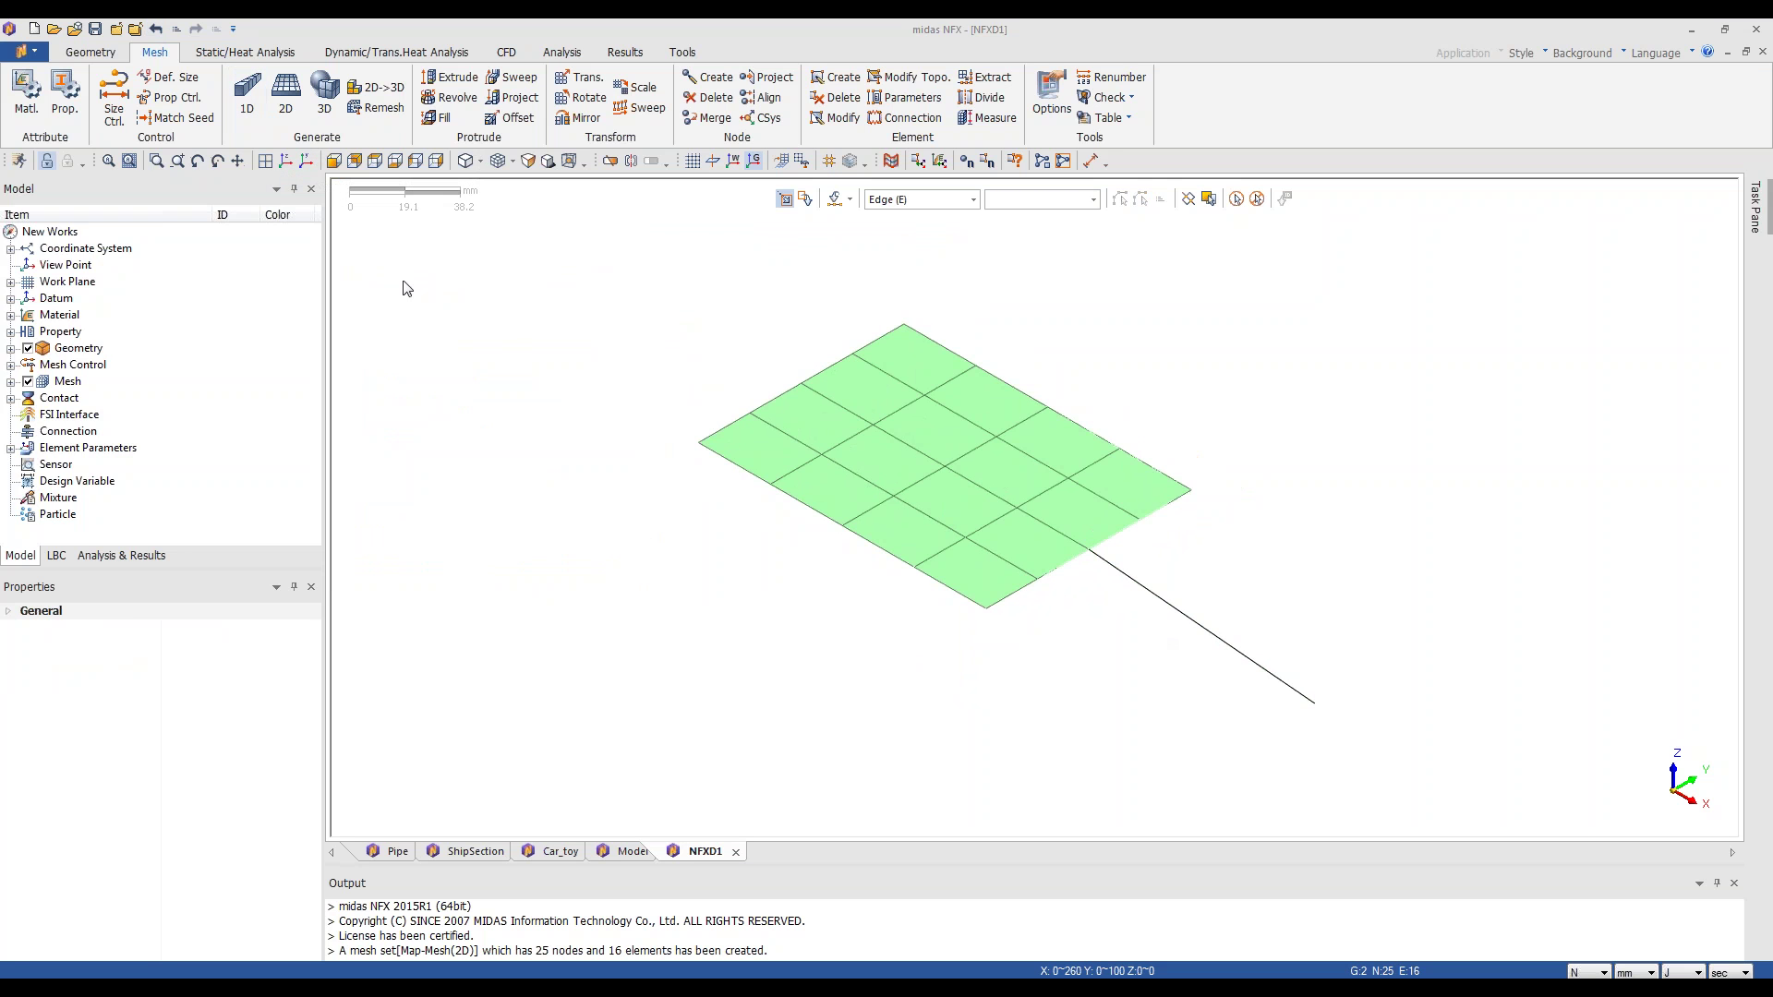
pyautogui.click(1188, 626)
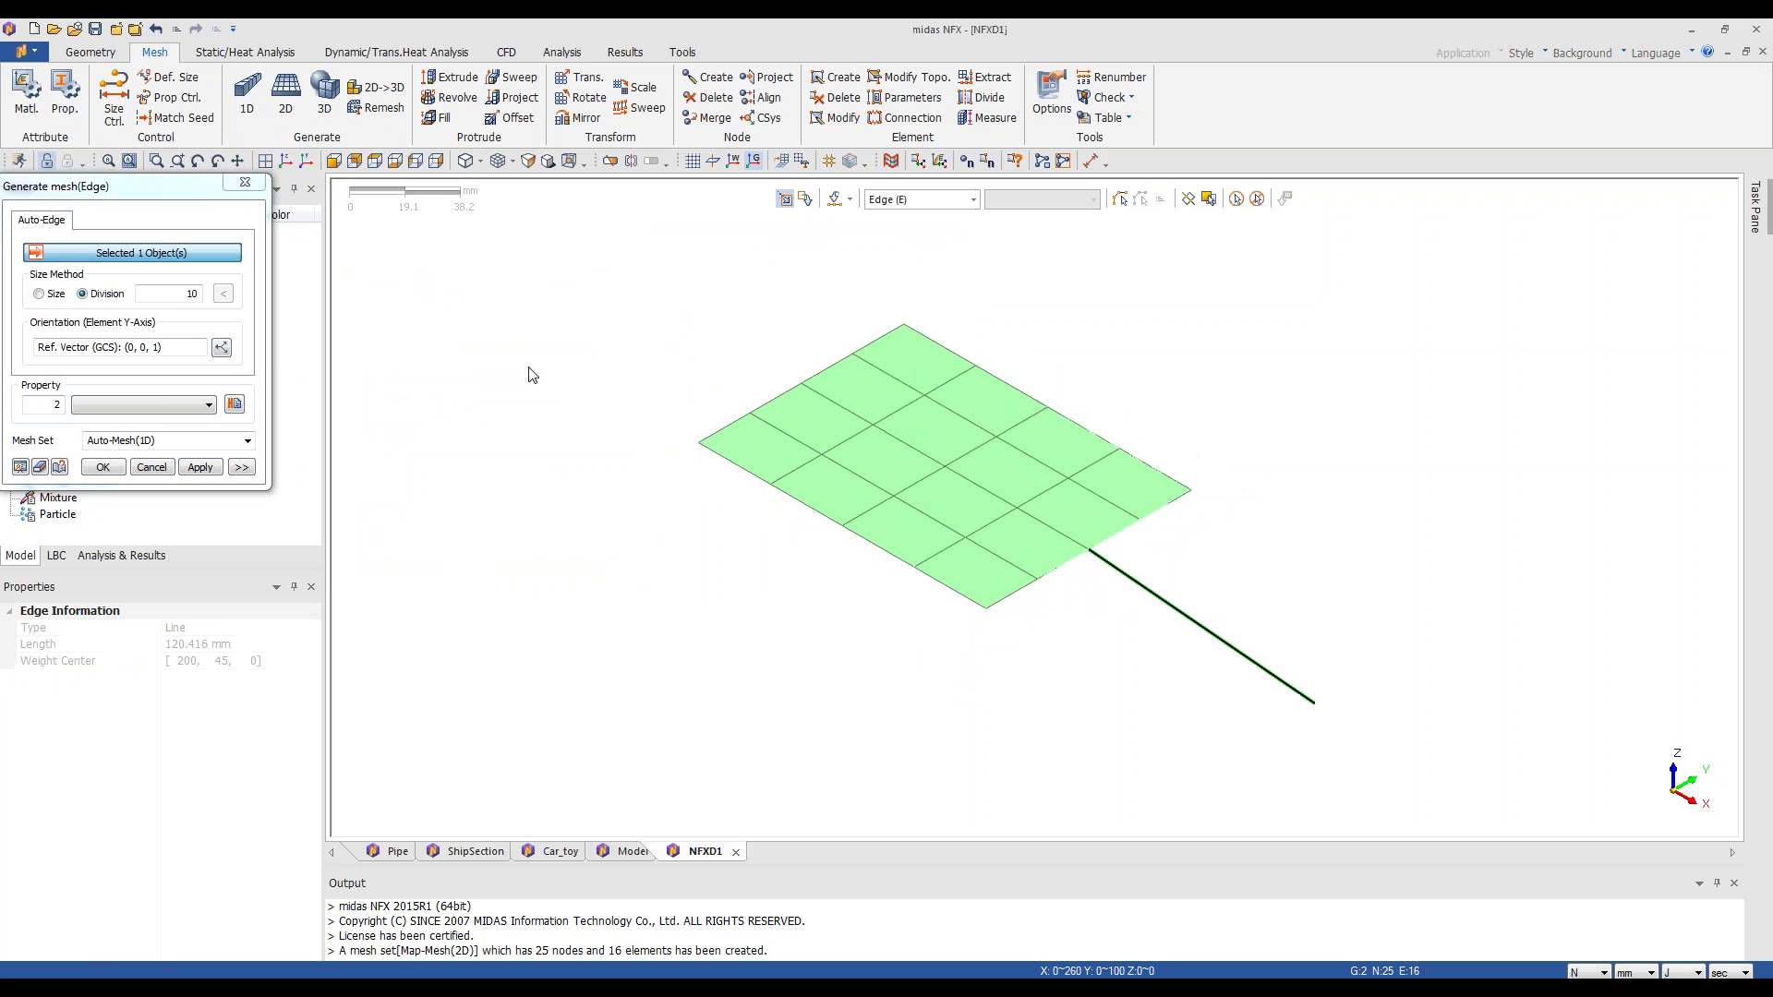
pyautogui.click(235, 405)
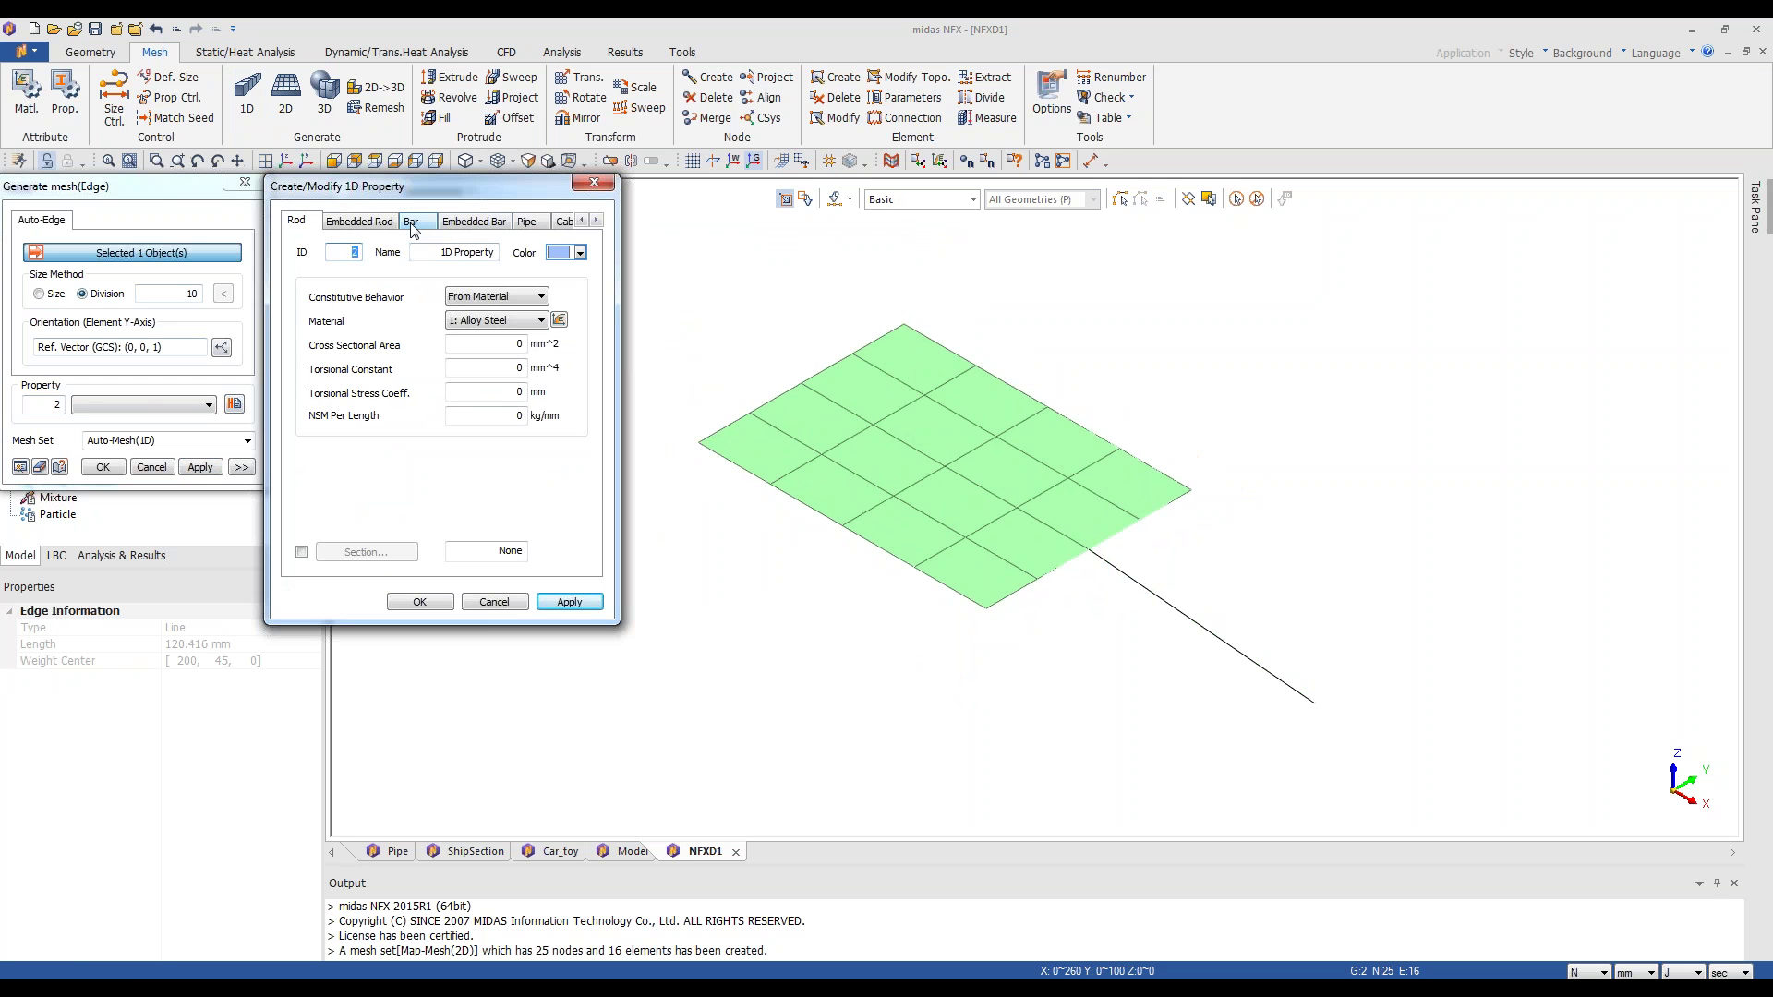
pyautogui.click(412, 223)
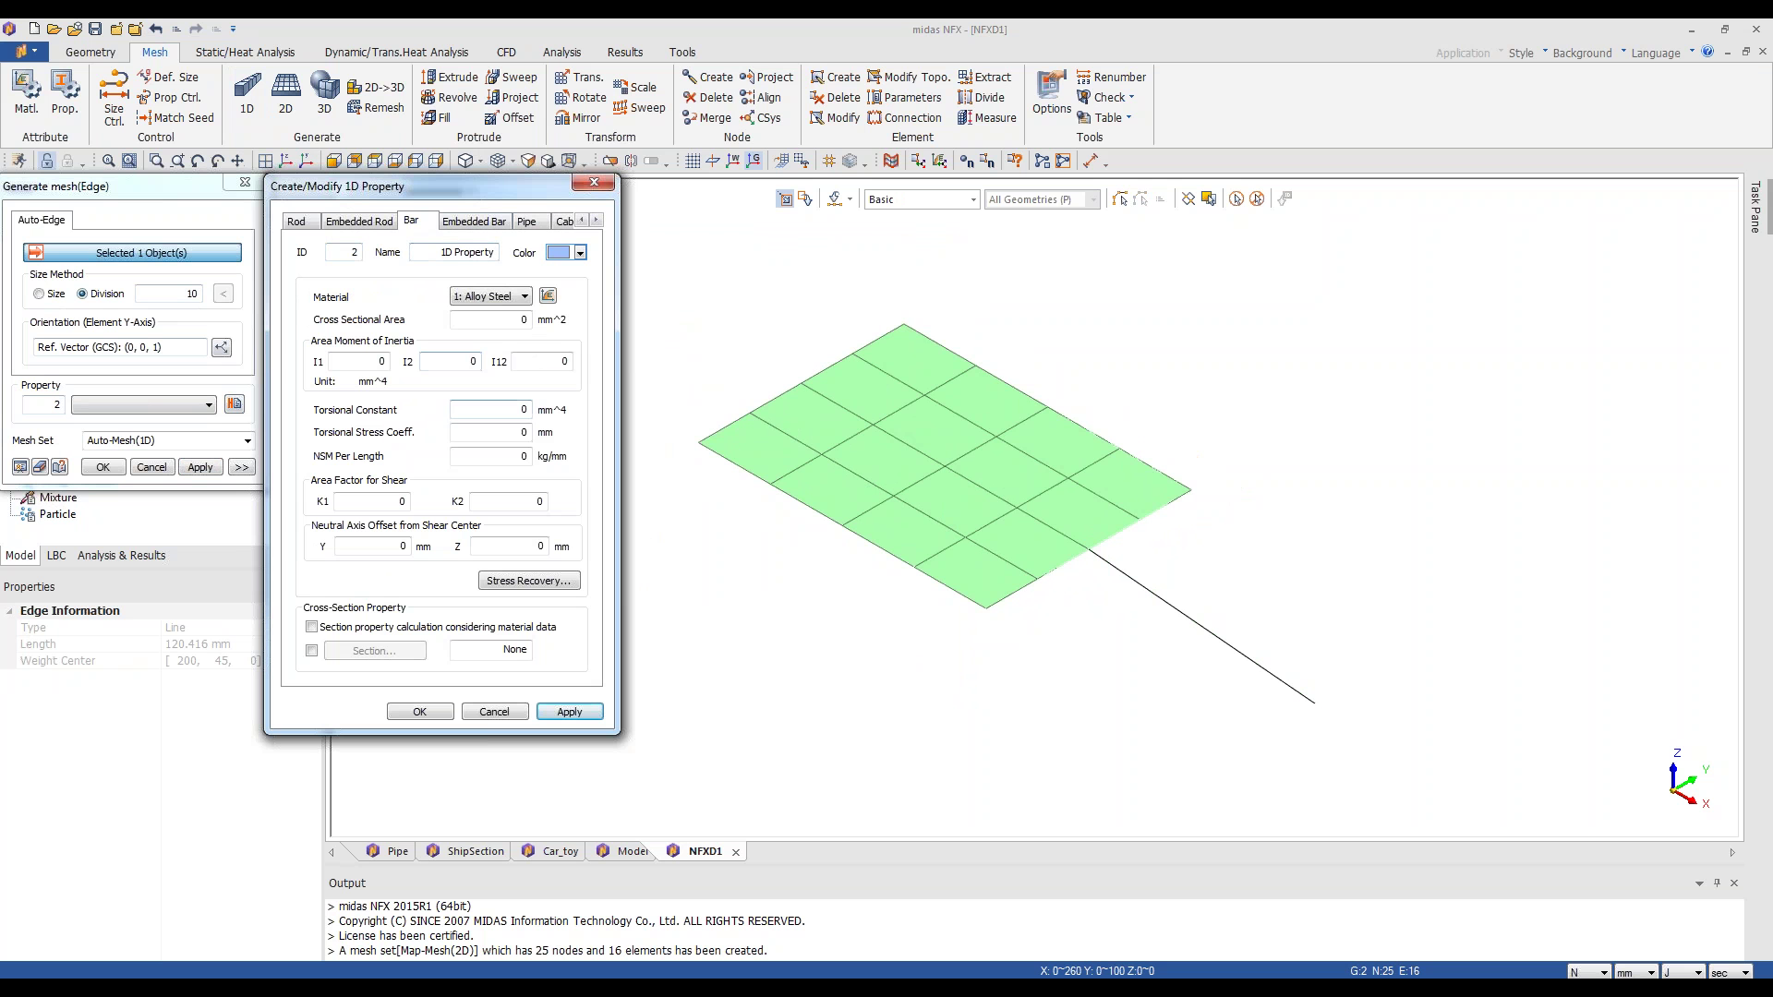
# - Give the bar property a Rod section with DIM1 of 2 mm and generate the 1D mesh on the line
pyautogui.click(314, 652)
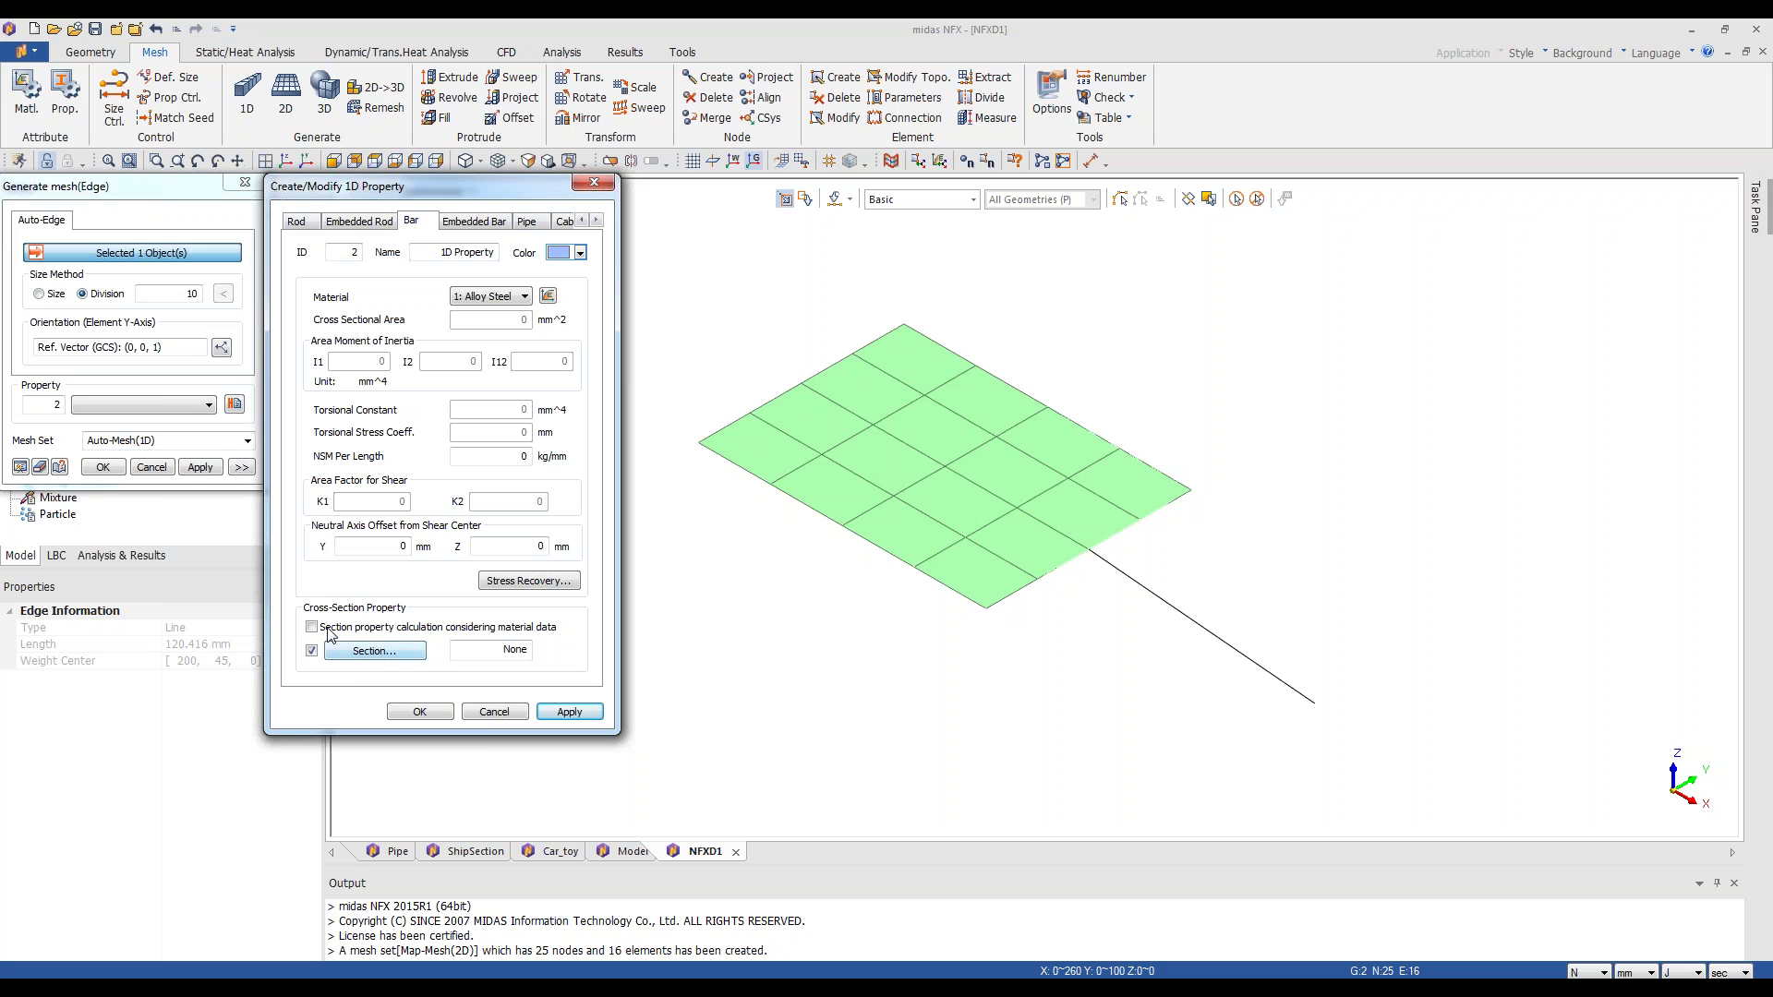
pyautogui.click(374, 651)
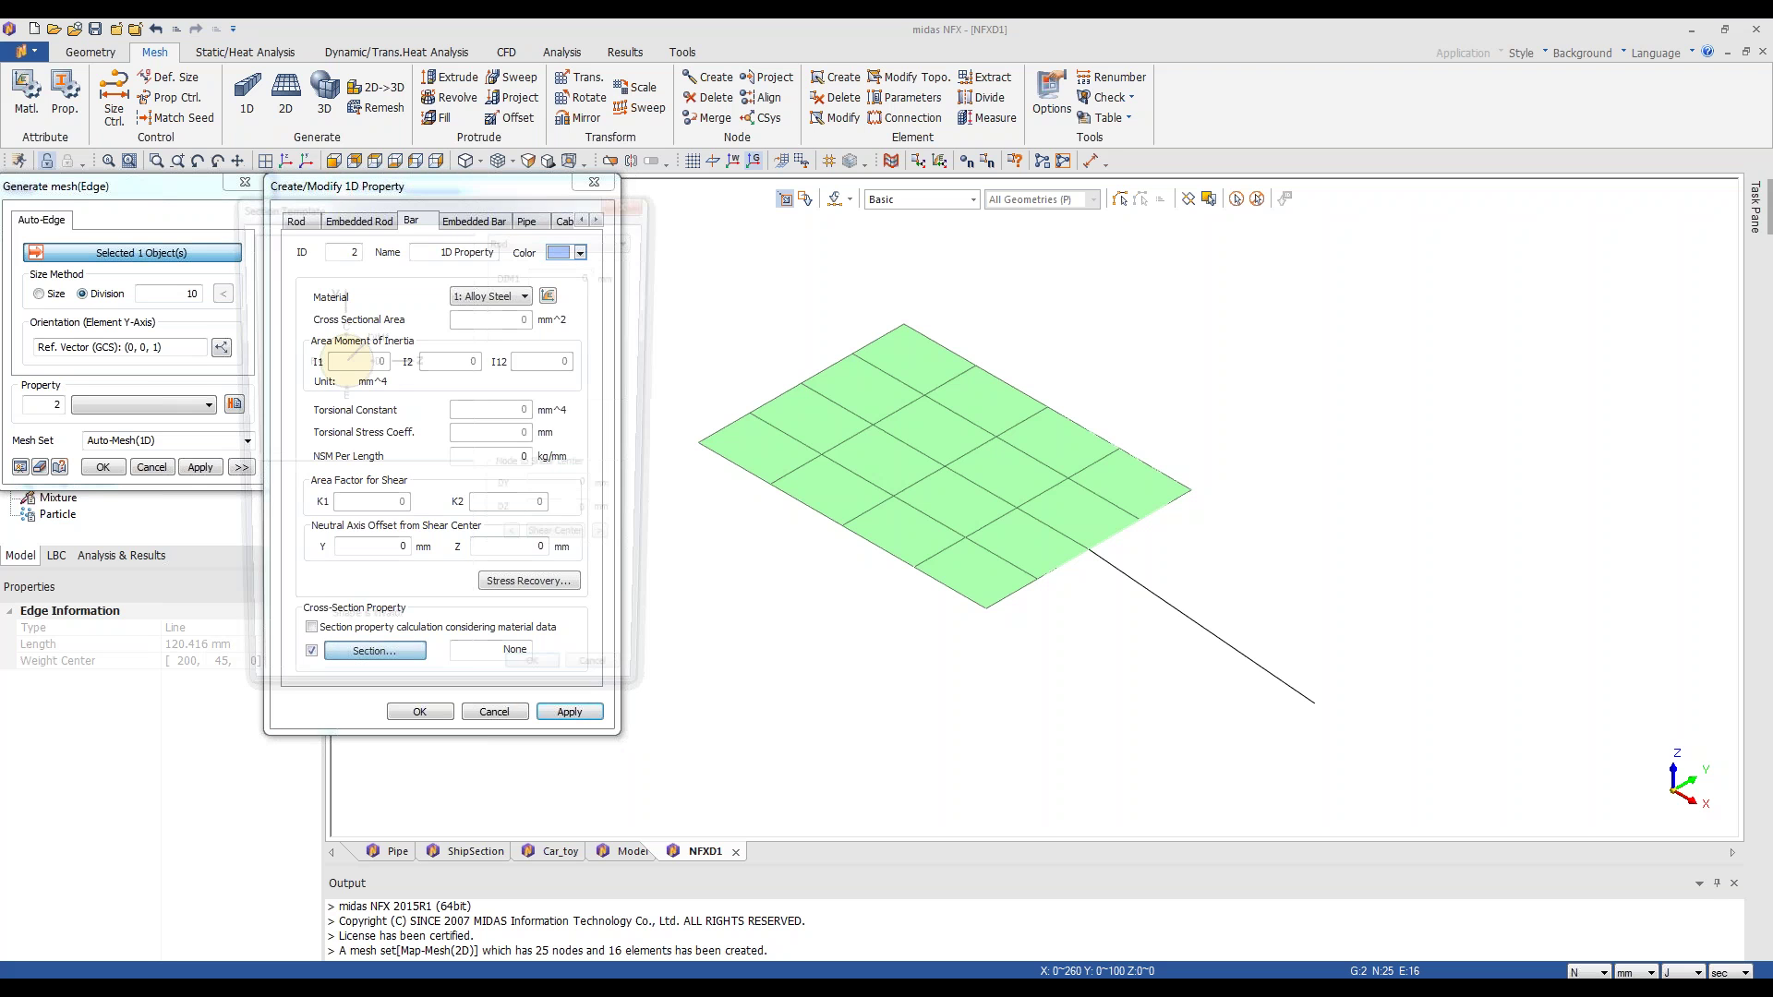
pyautogui.moveTo(622, 212); pyautogui.dragTo(785, 219)
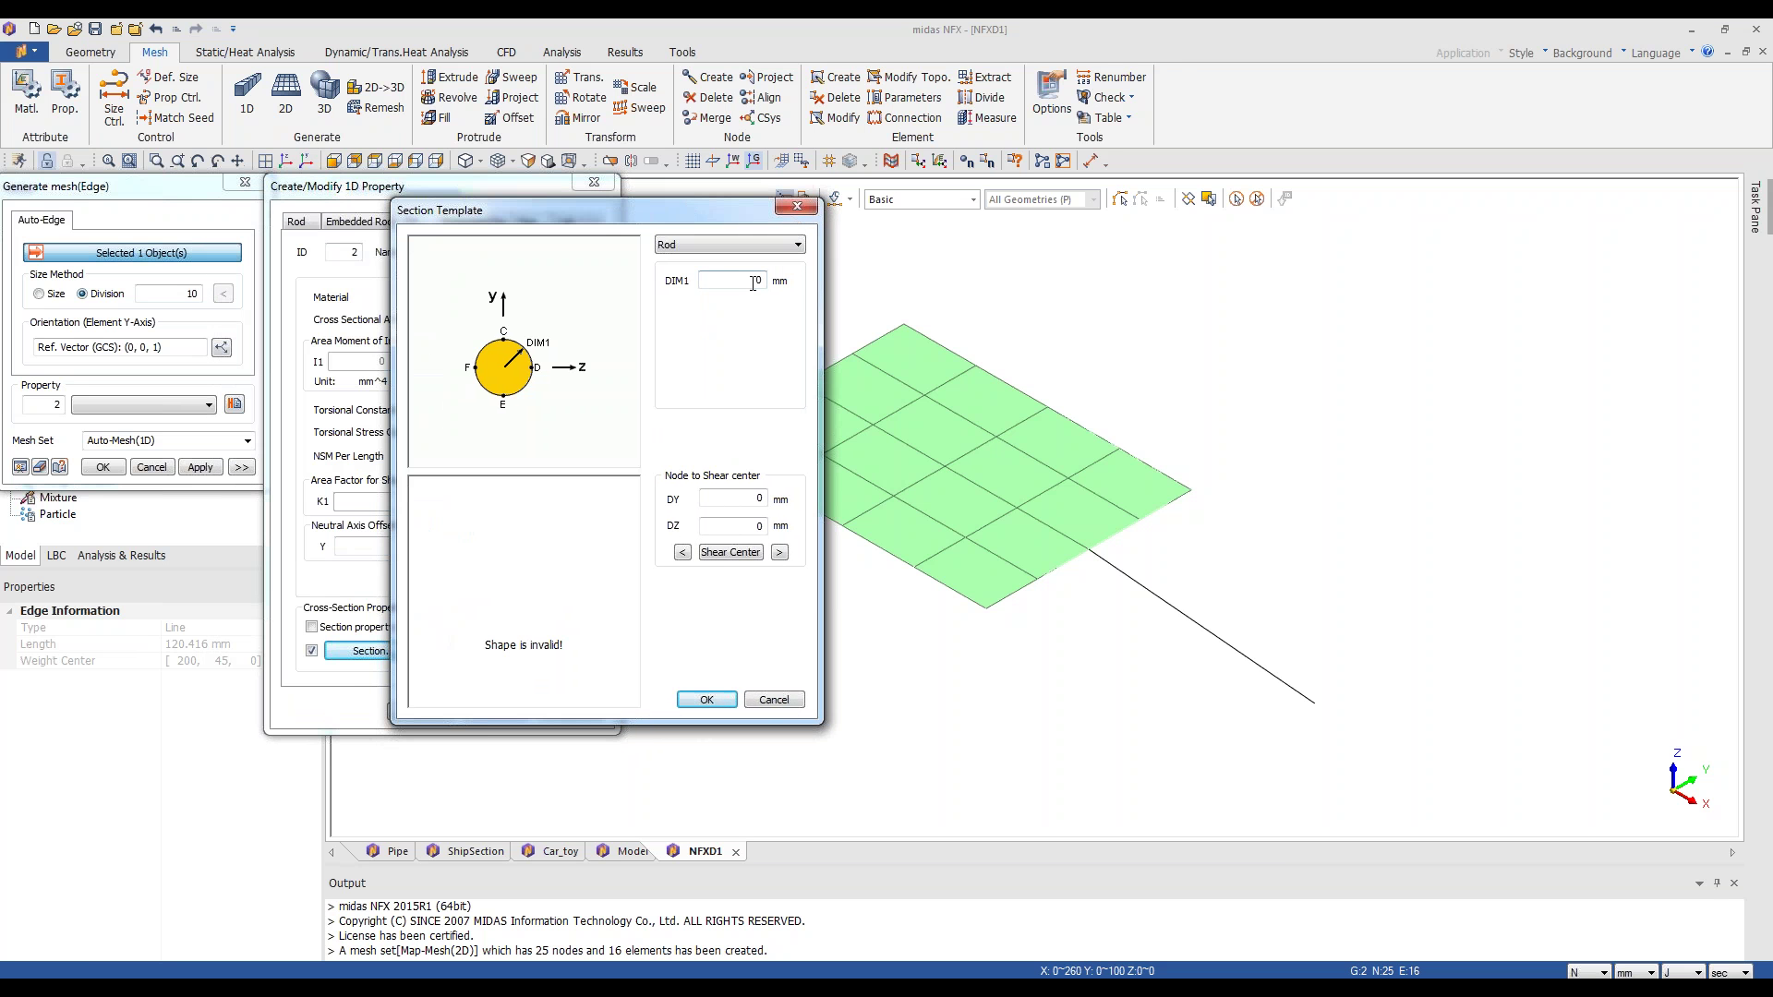
pyautogui.click(792, 250)
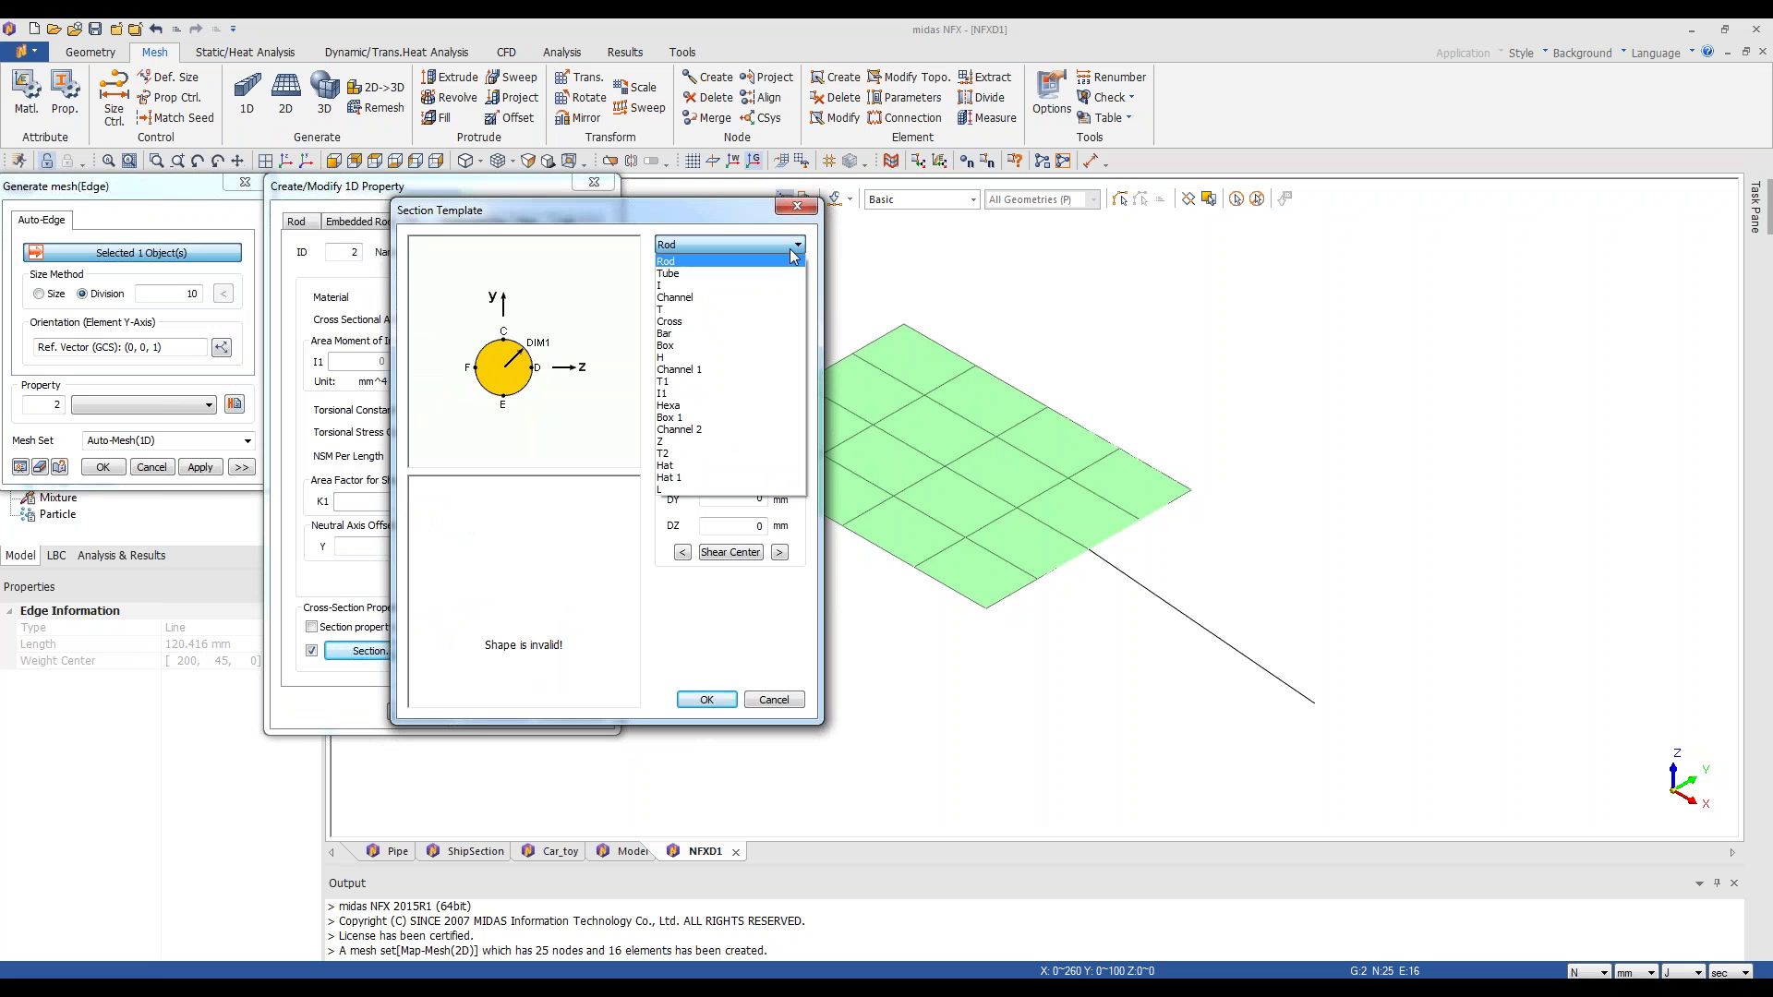
pyautogui.click(791, 248)
pyautogui.click(765, 281)
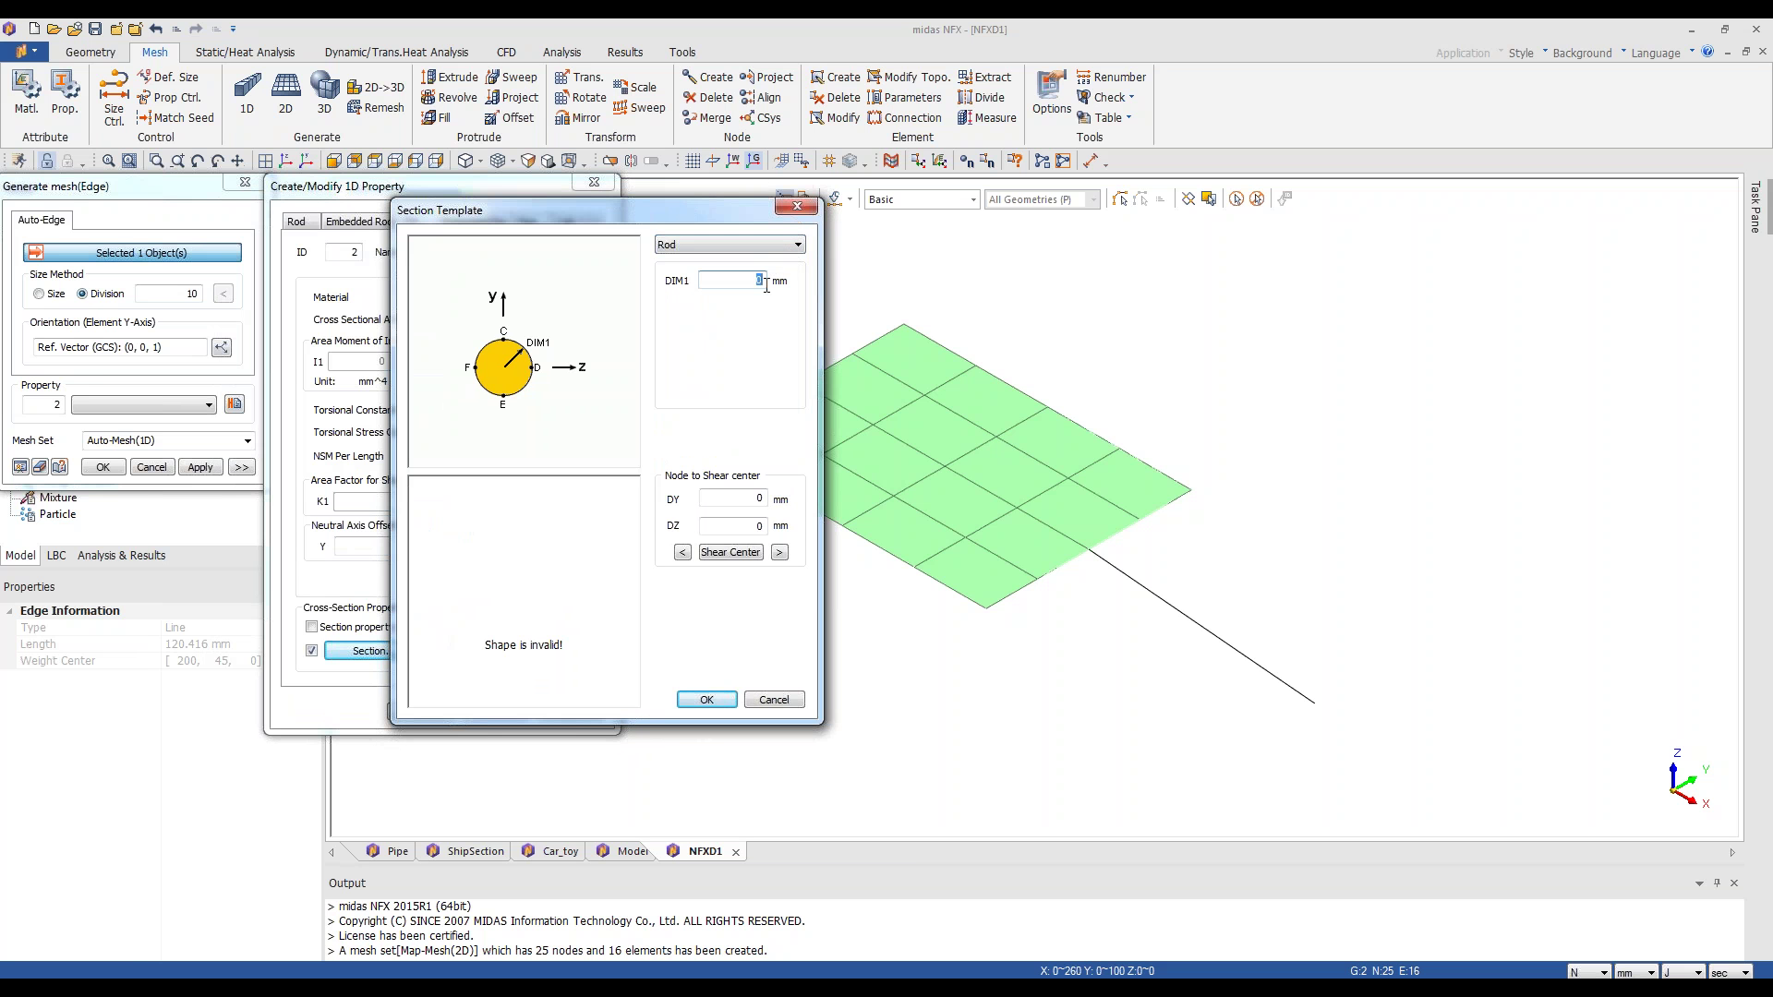
pyautogui.write('2')
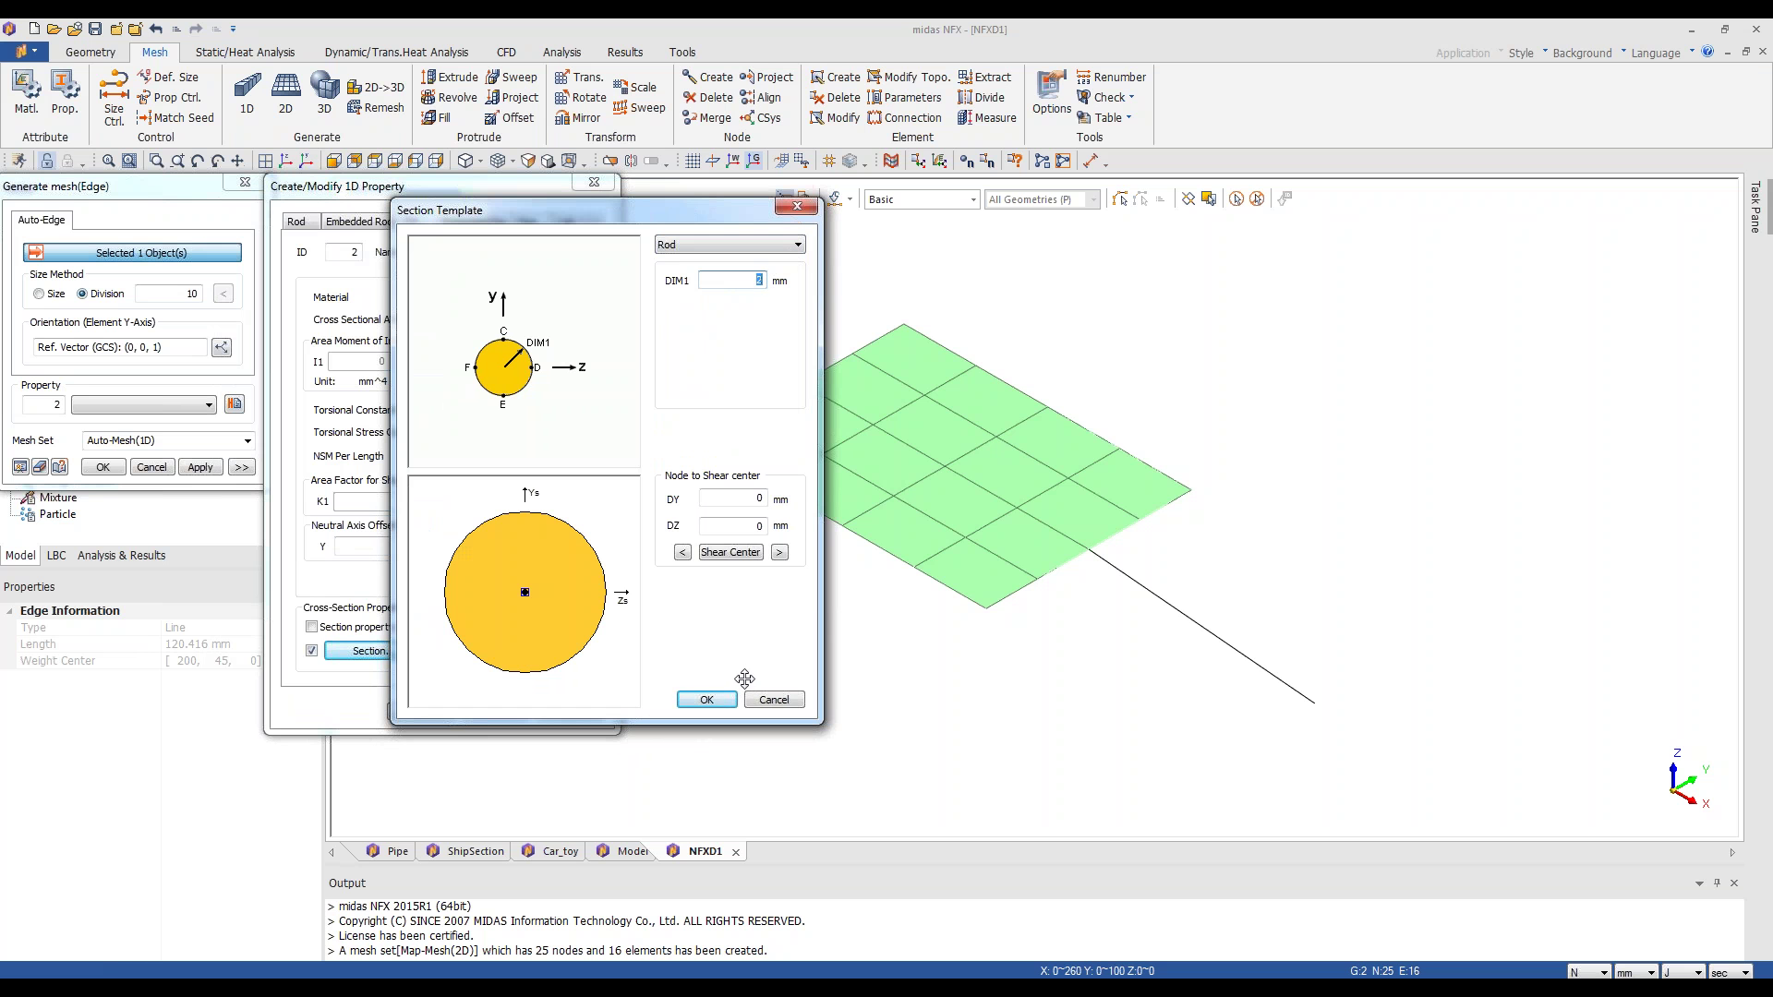
pyautogui.click(726, 702)
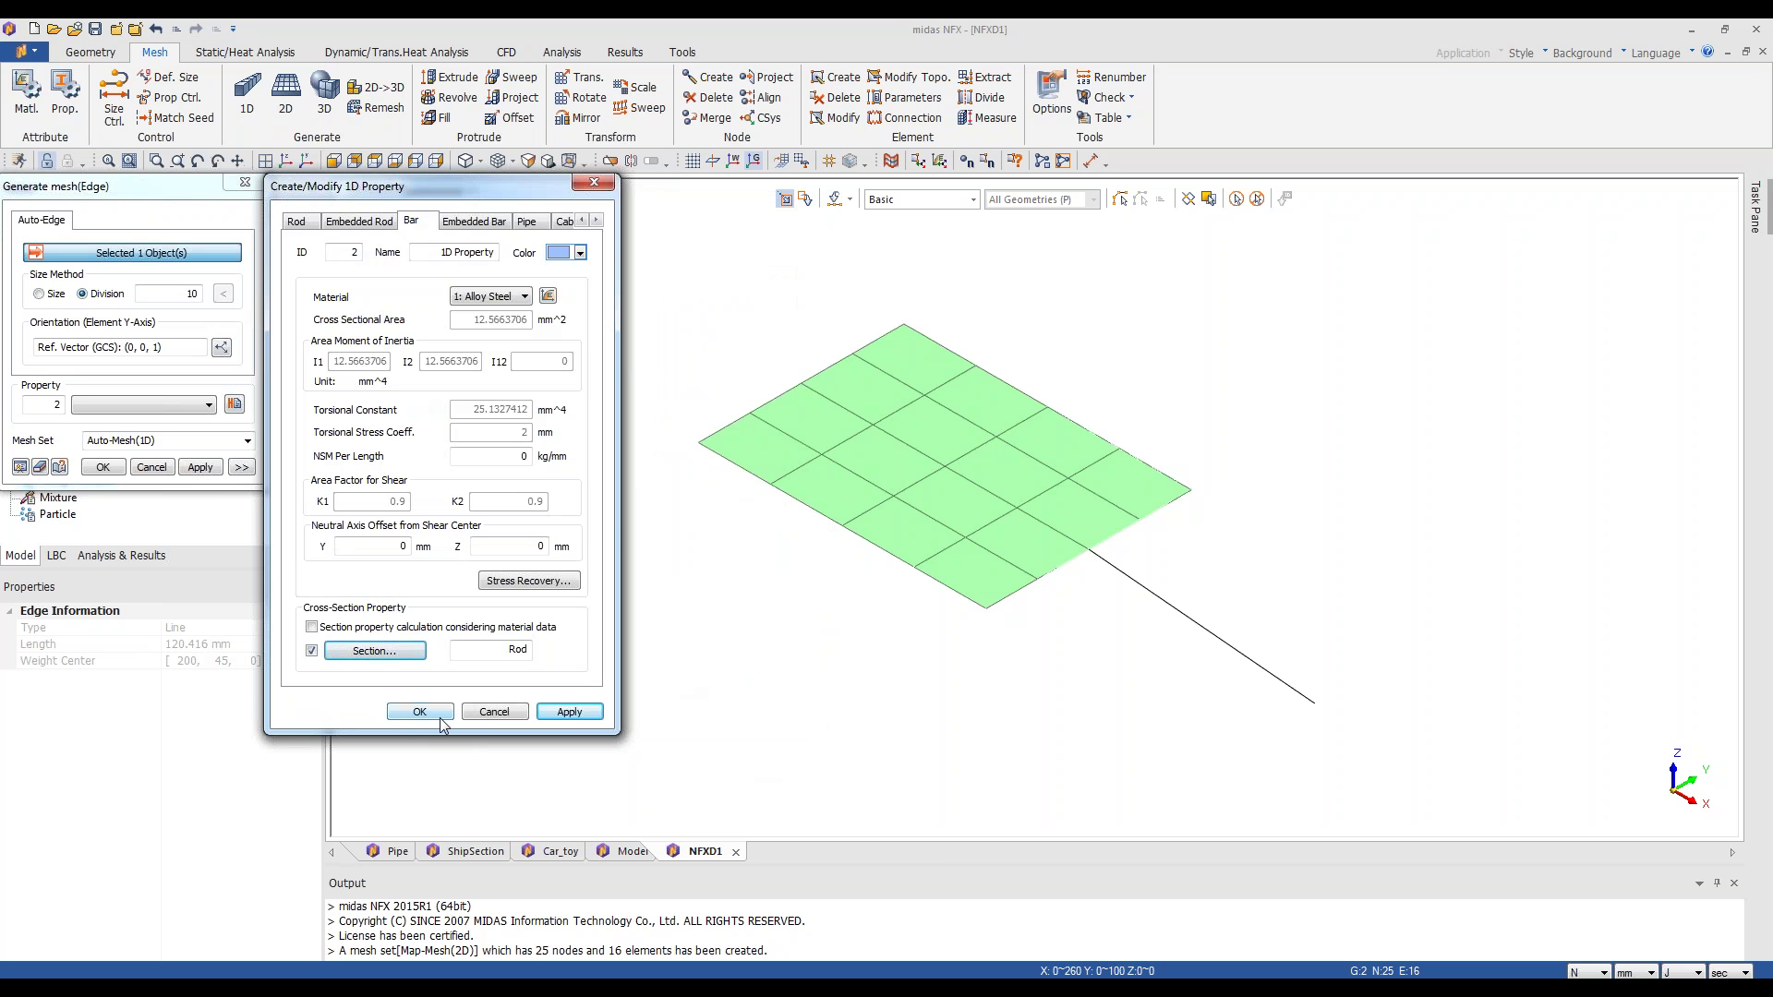
pyautogui.click(419, 711)
pyautogui.click(122, 468)
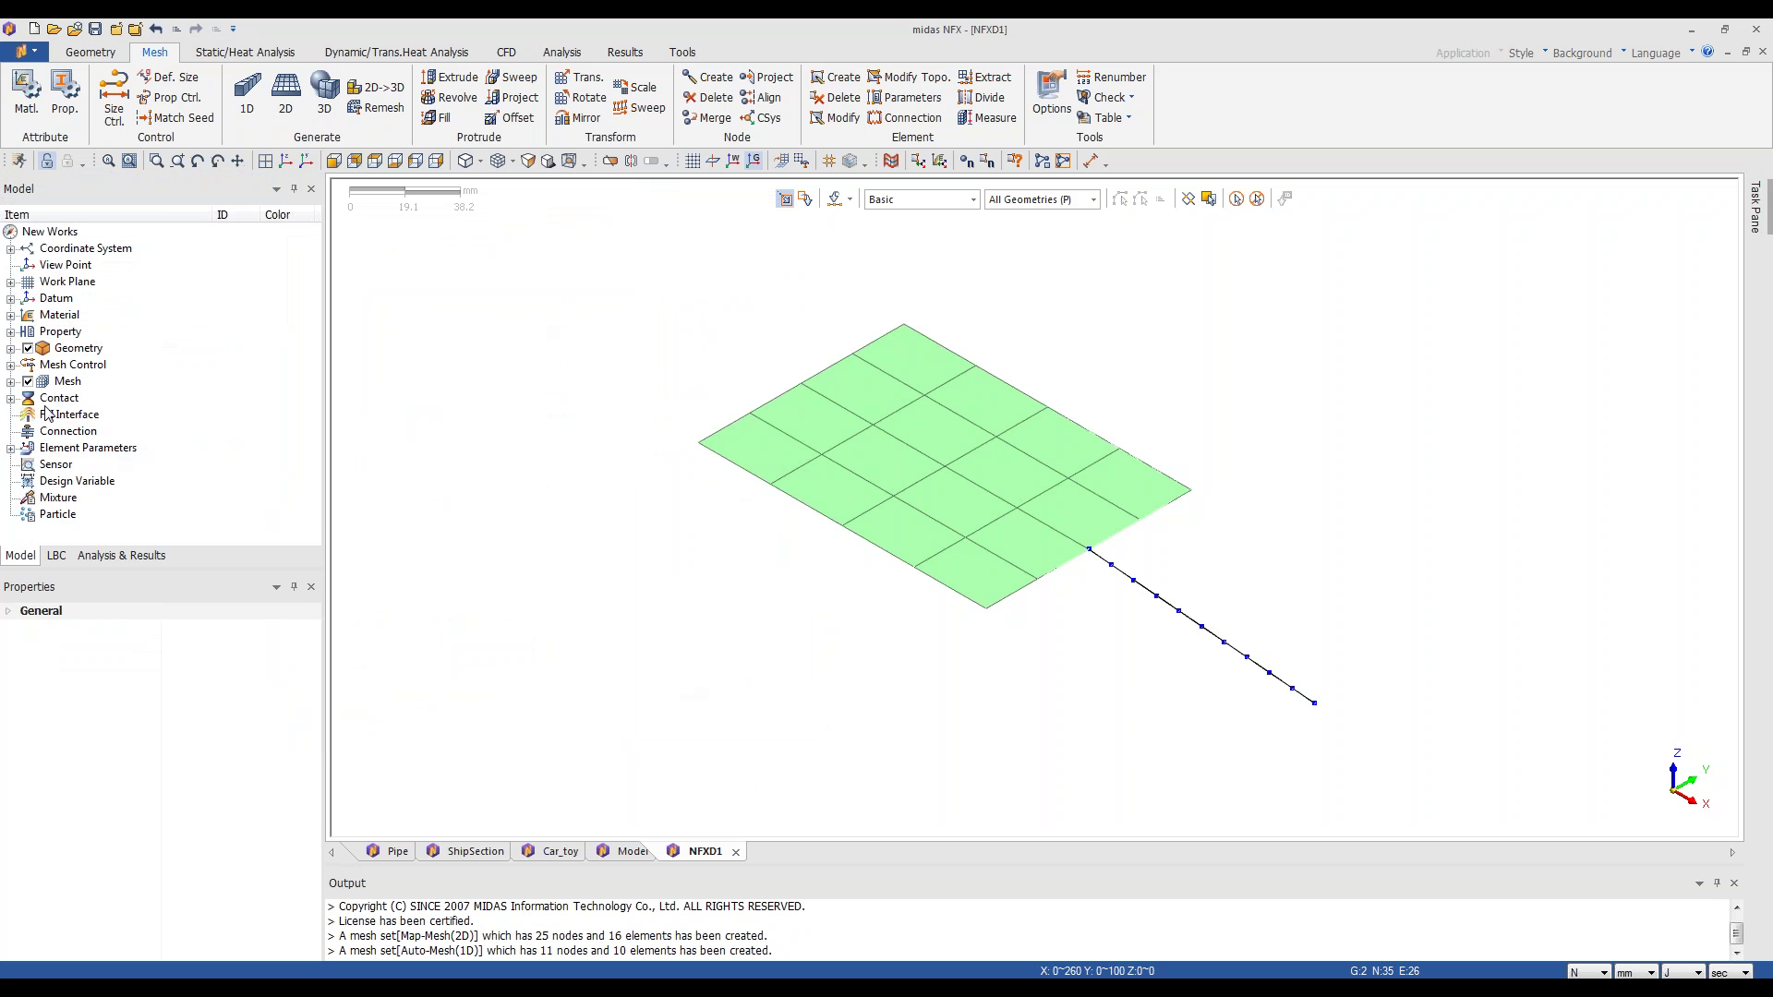
# - Turn on the section shape display for the 1D Bar property in the model tree
pyautogui.click(10, 381)
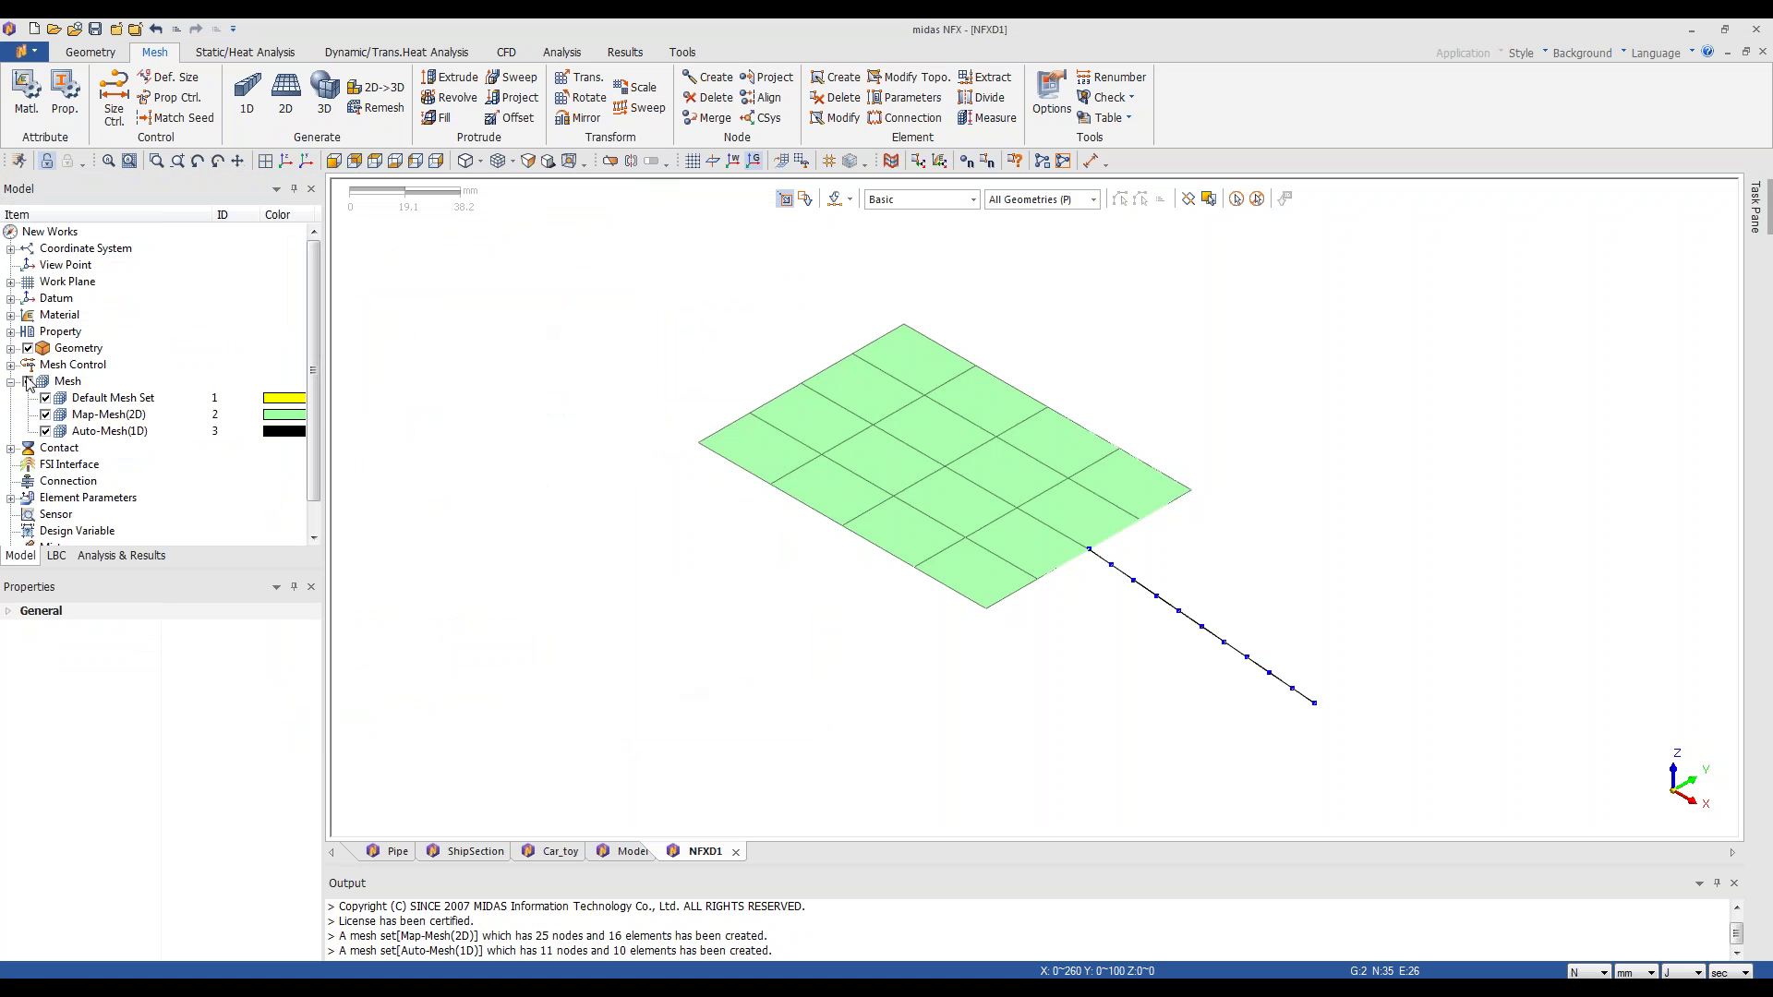
pyautogui.click(10, 331)
pyautogui.click(28, 348)
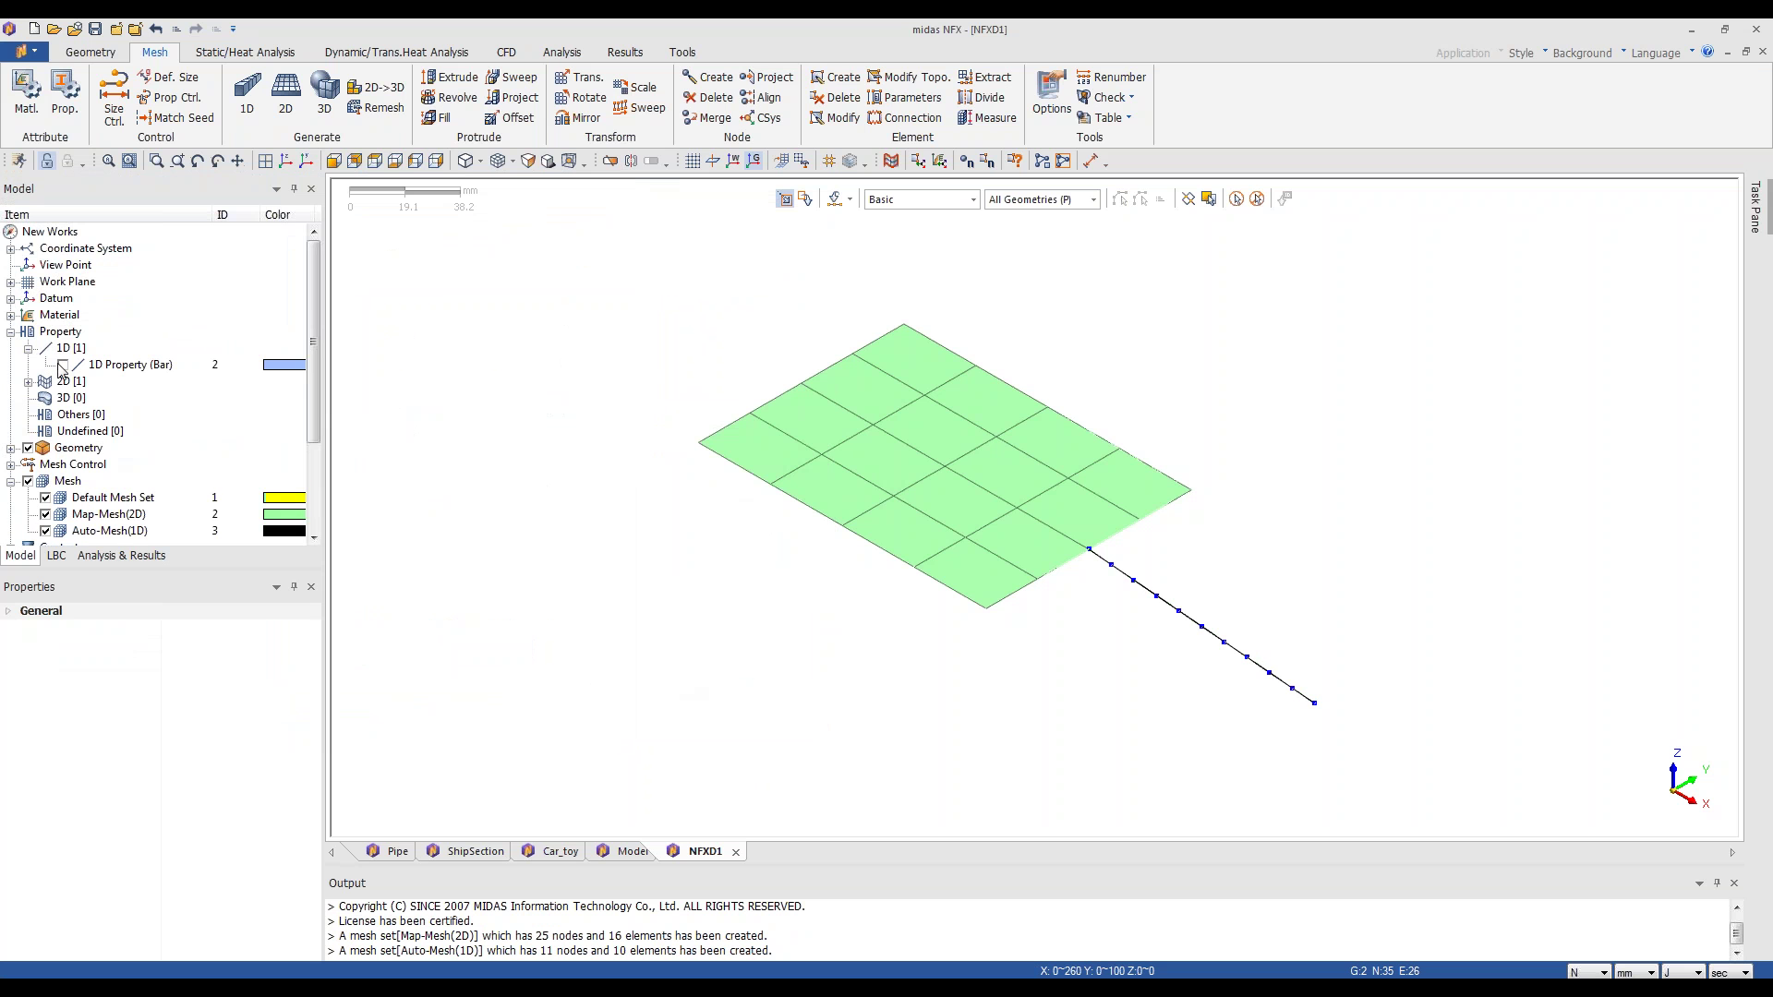
pyautogui.moveTo(713, 483); pyautogui.dragTo(653, 447, button='middle')
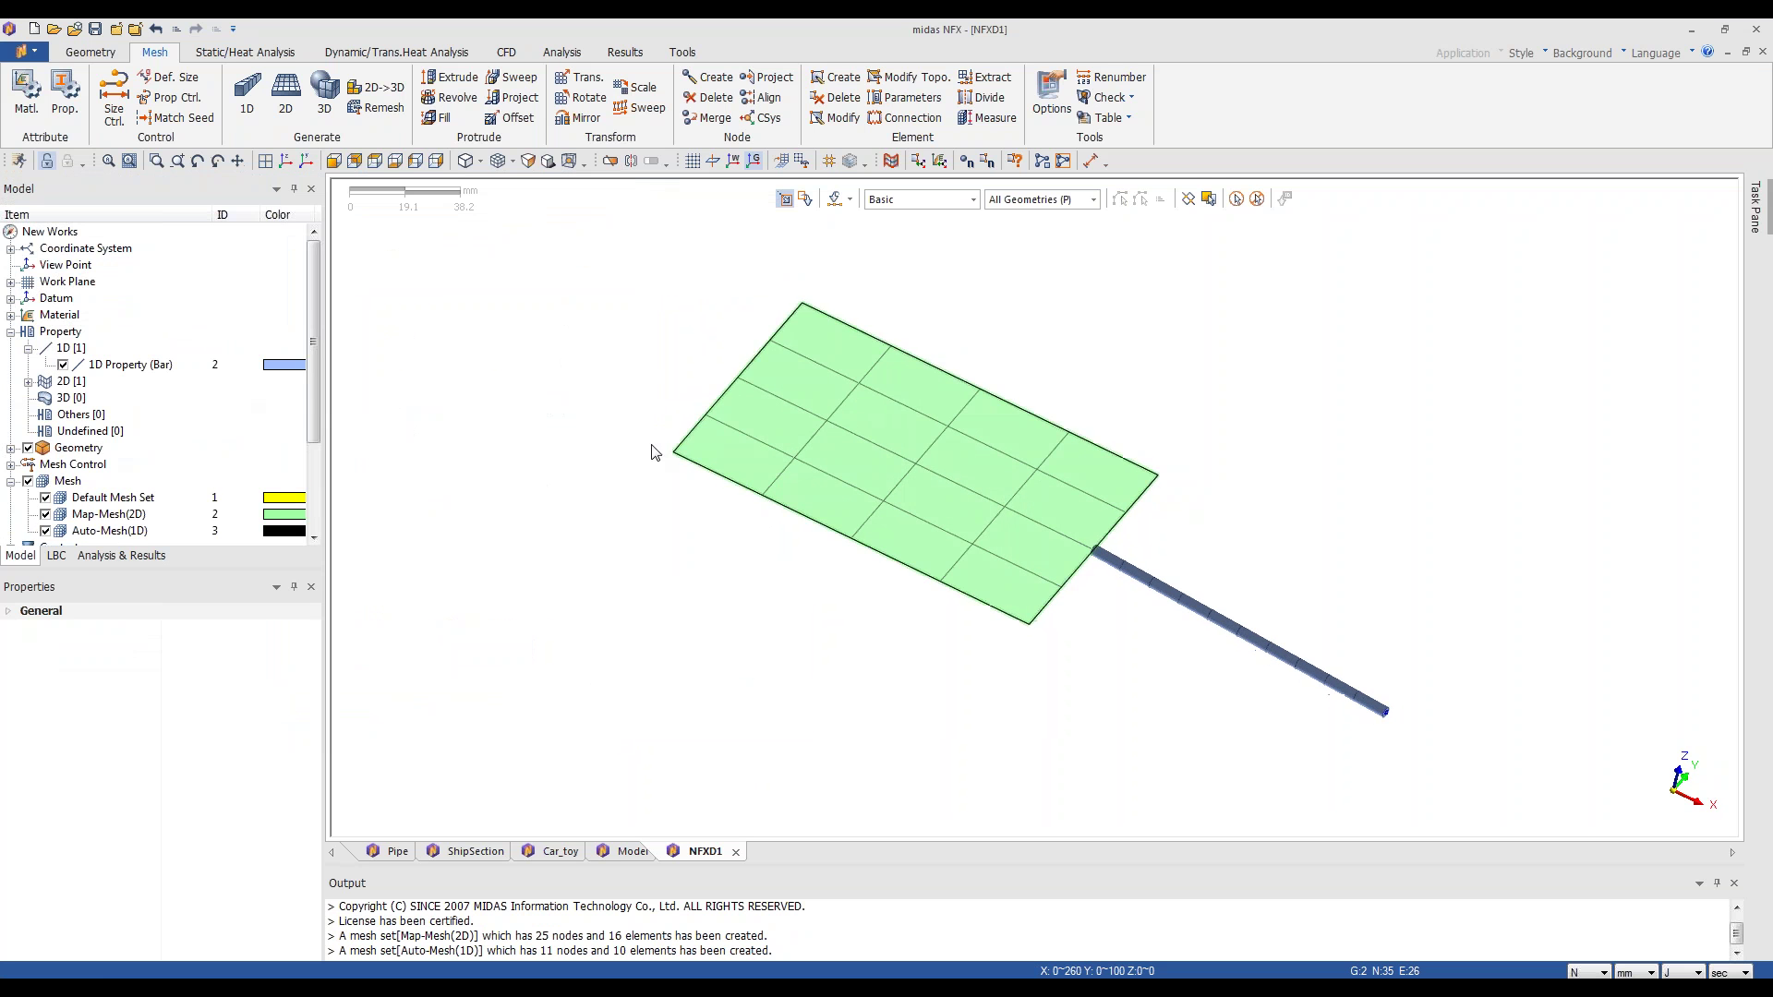
# - Apply a Fixed constraint to the five nodes along the plate edge opposite the bar, in Boundary Set-1
pyautogui.click(231, 53)
pyautogui.click(328, 97)
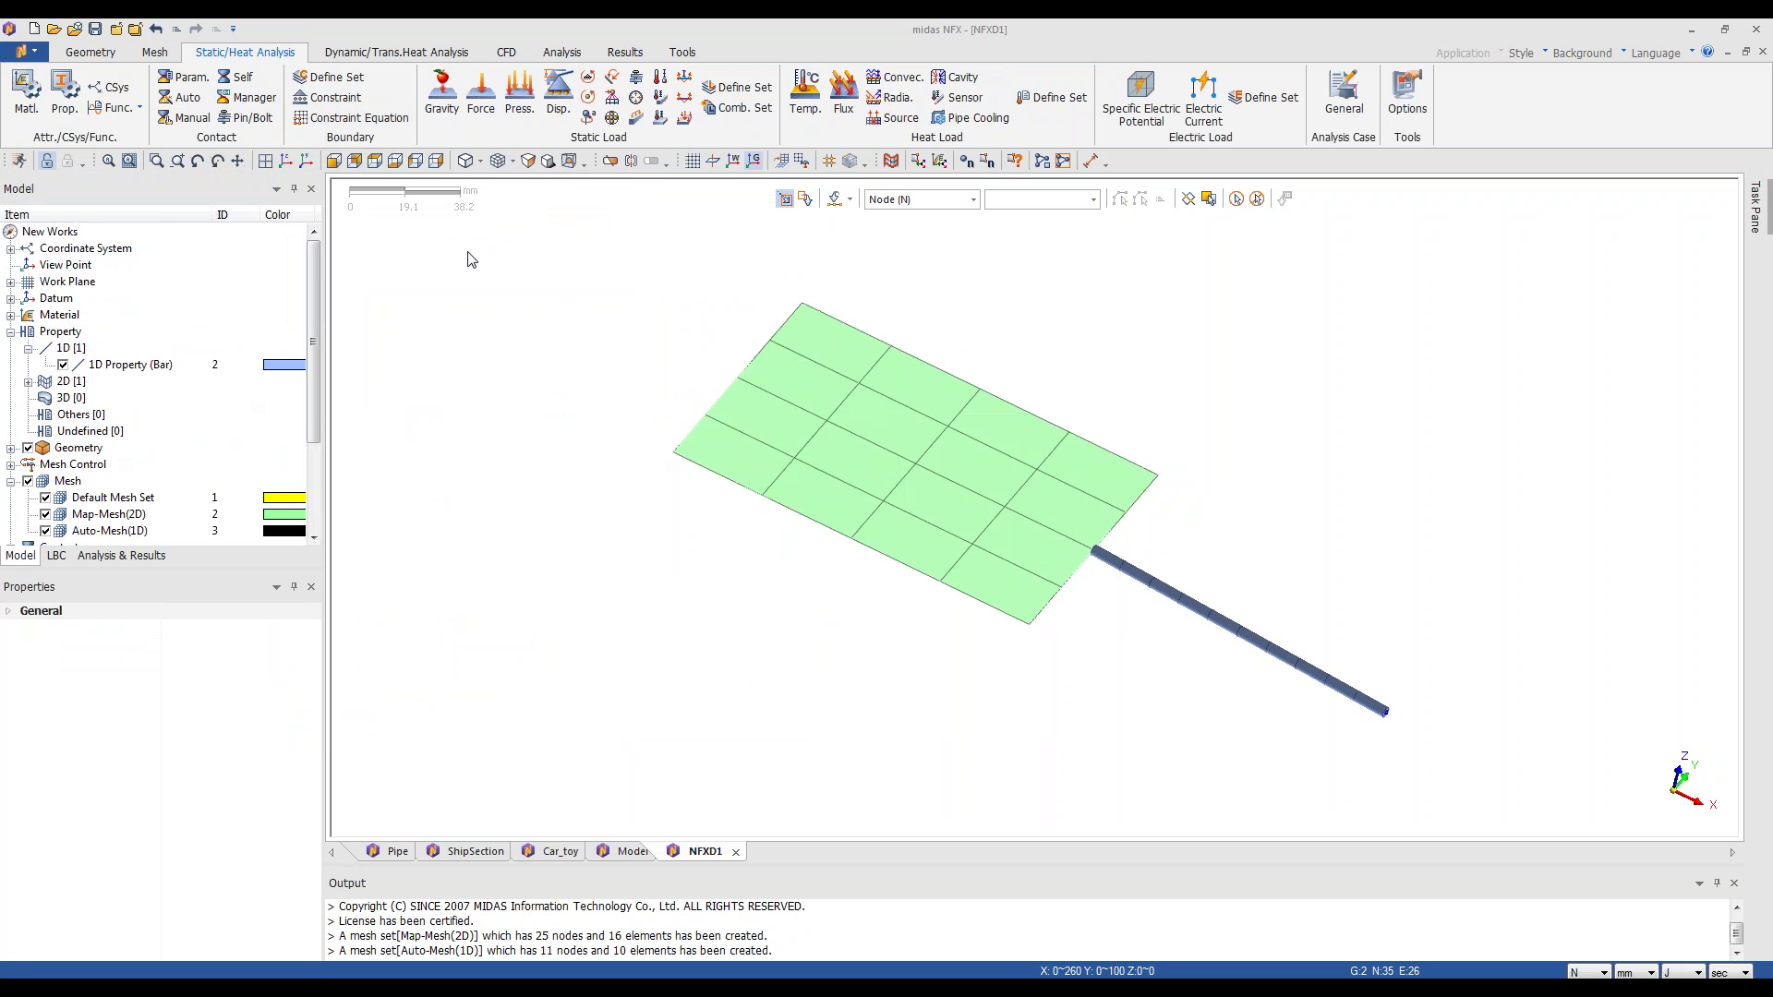
pyautogui.moveTo(583, 295); pyautogui.dragTo(589, 356, button='middle')
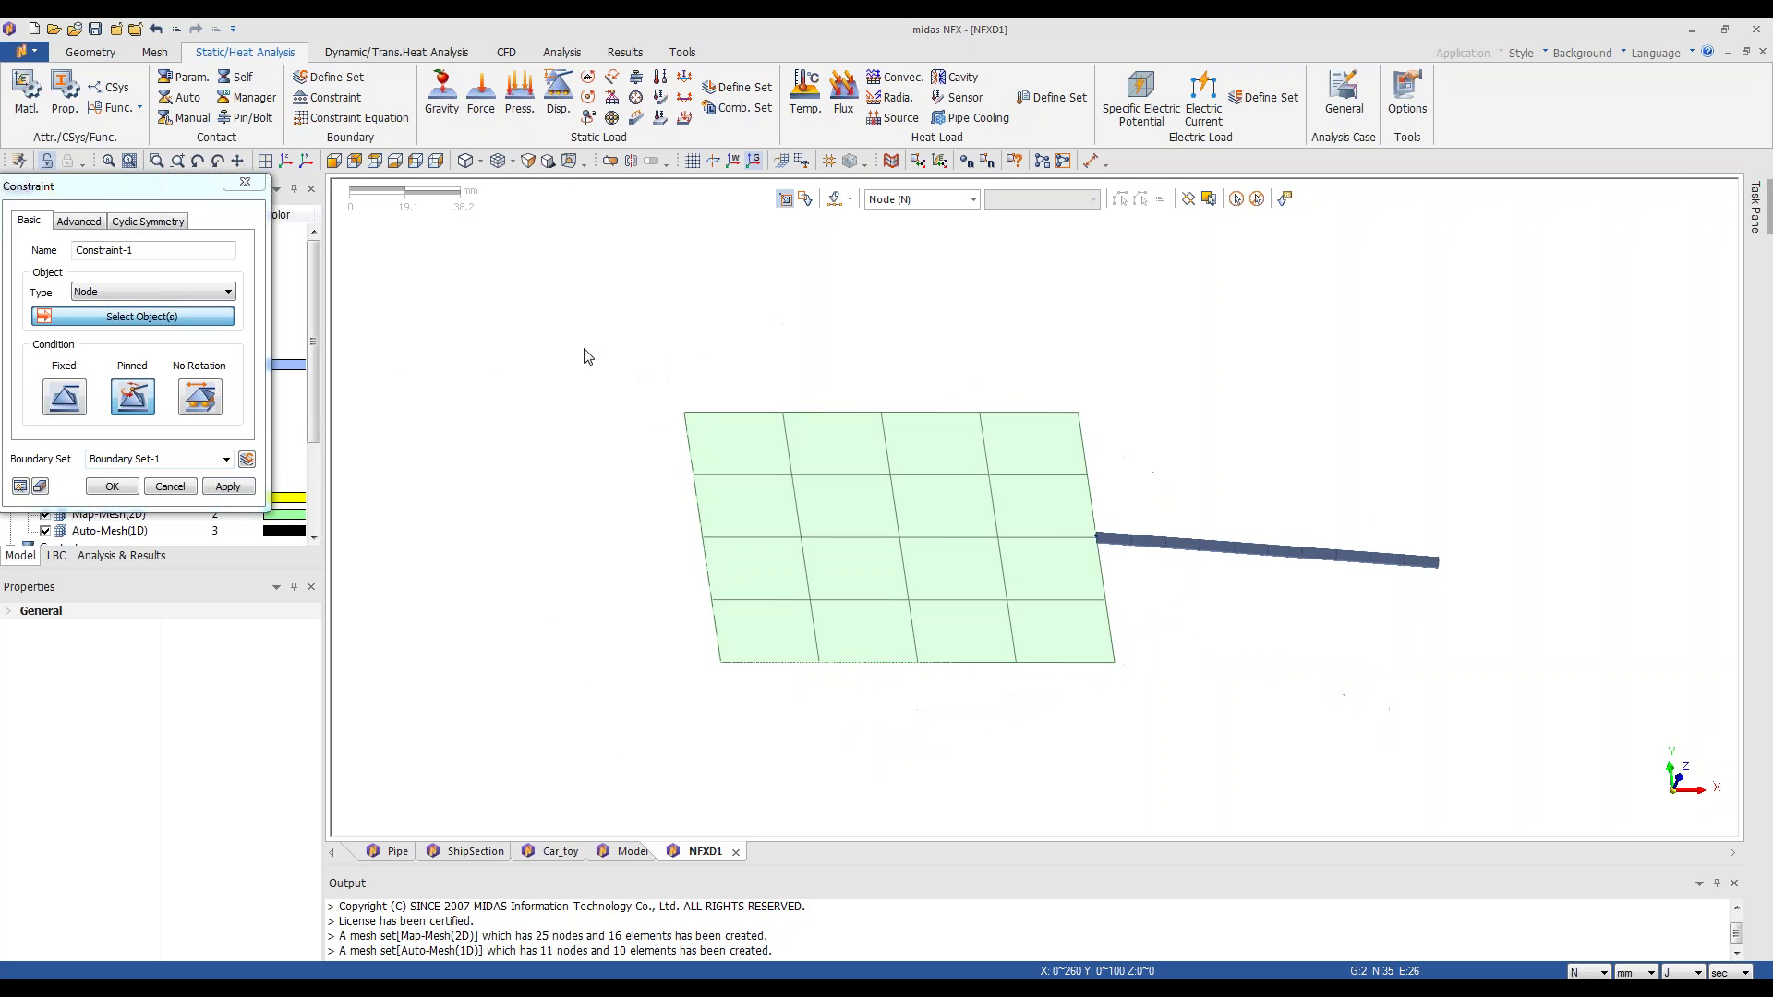
pyautogui.click(337, 80)
pyautogui.click(1051, 363)
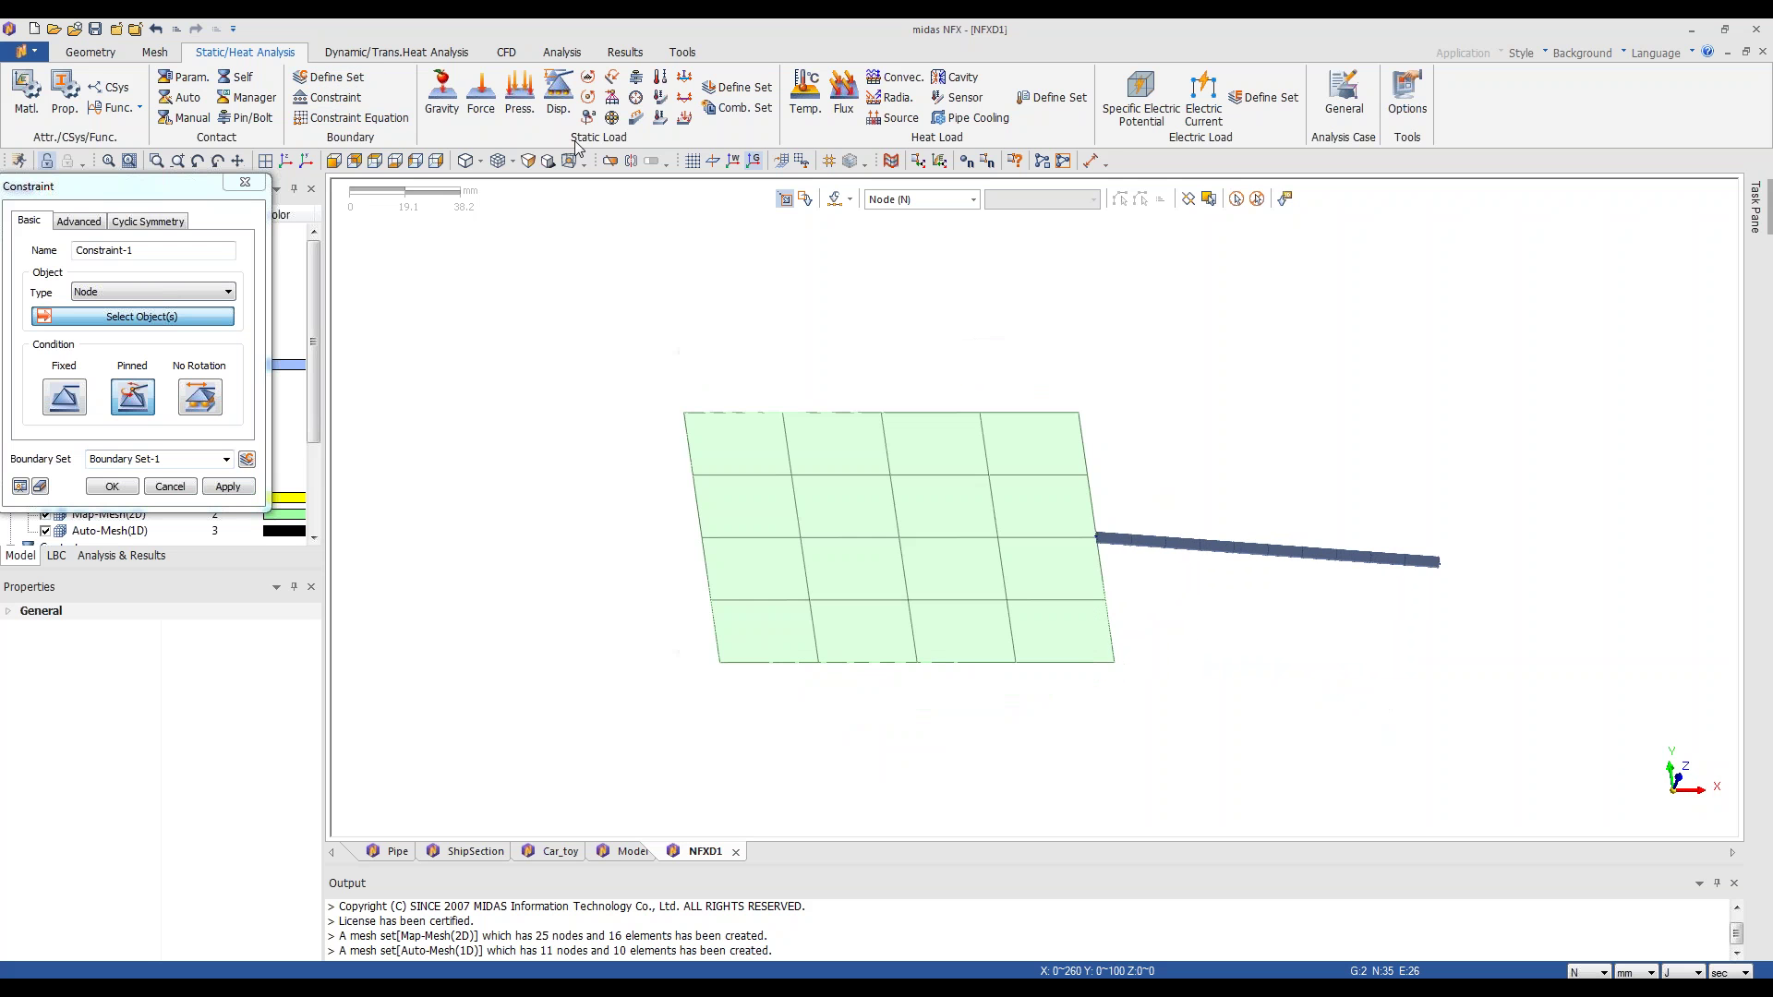
pyautogui.moveTo(641, 367); pyautogui.dragTo(745, 738)
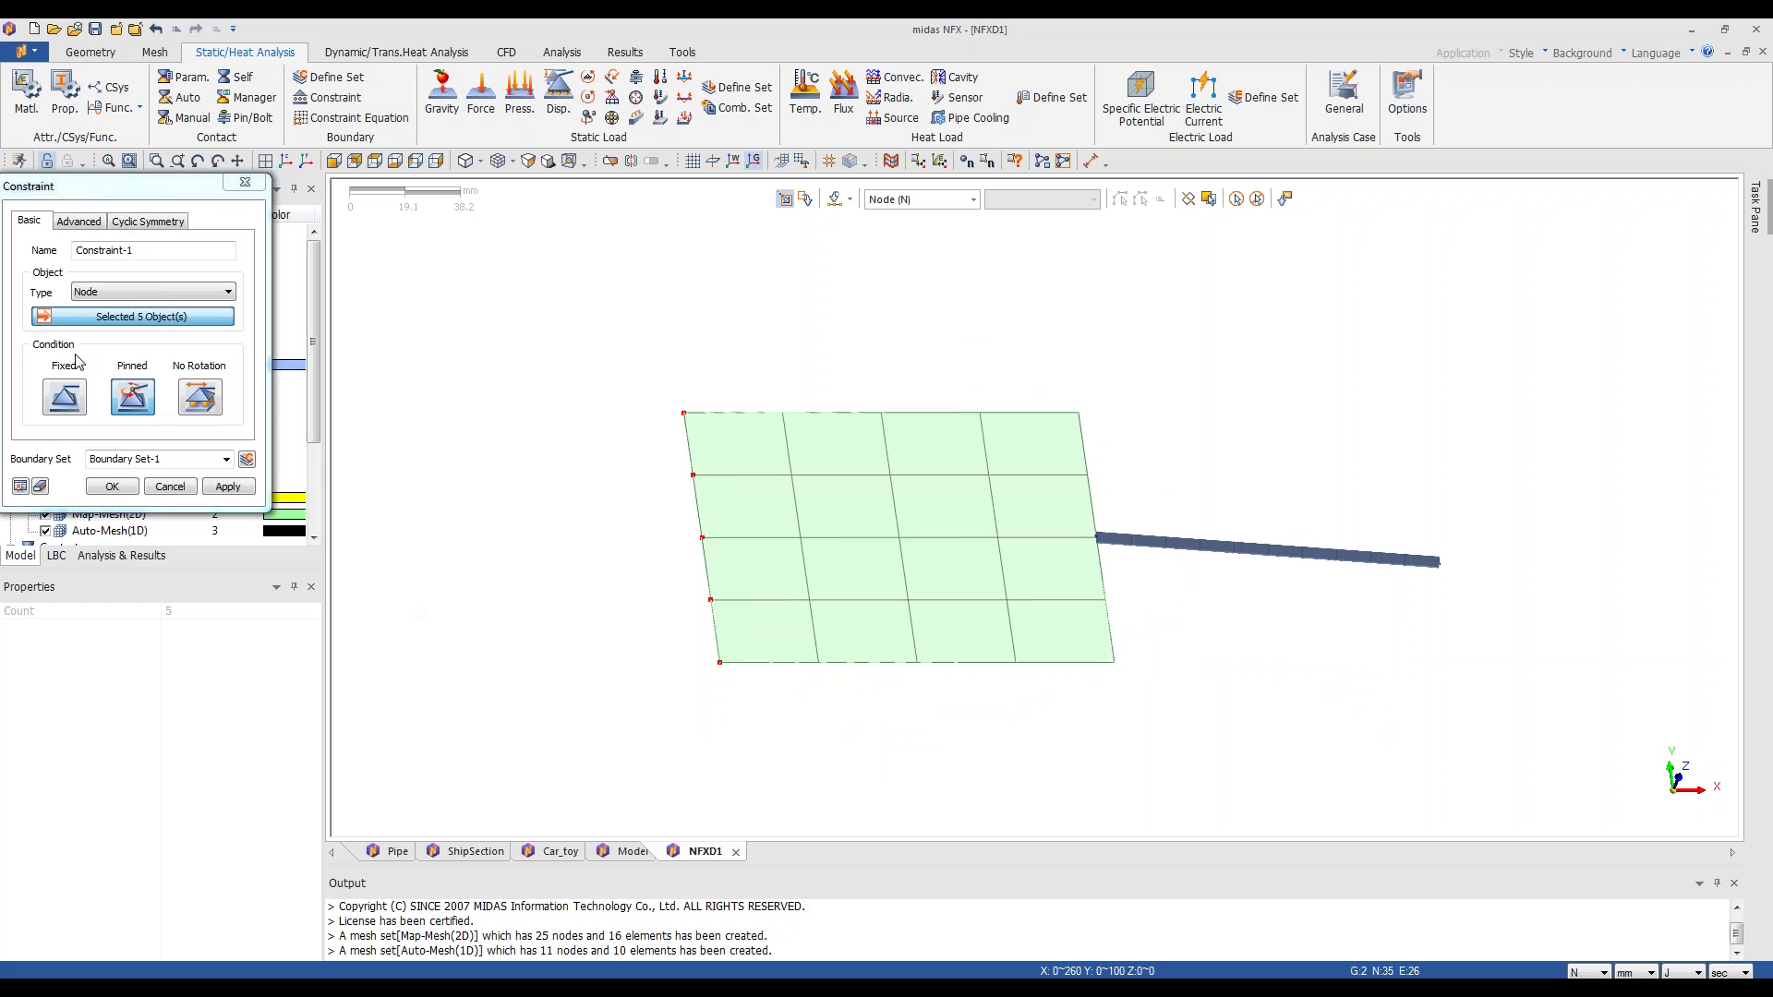
pyautogui.click(80, 409)
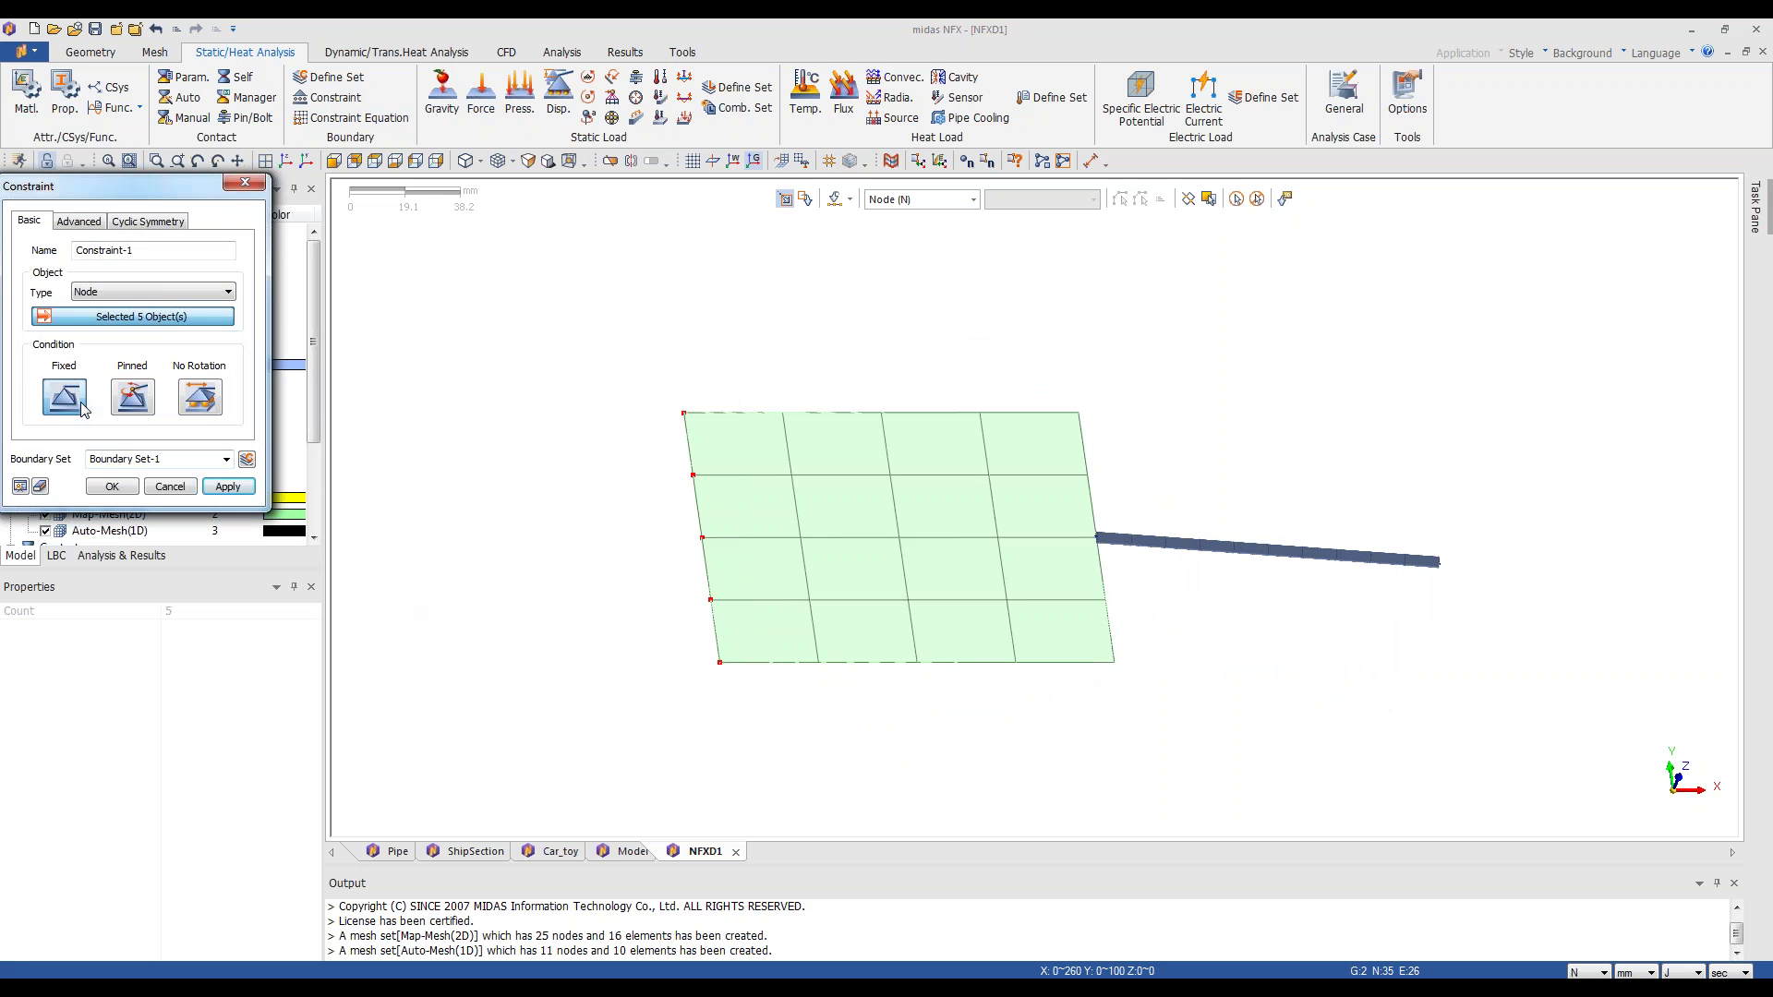
pyautogui.click(109, 489)
pyautogui.moveTo(779, 566); pyautogui.dragTo(539, 261, button='middle')
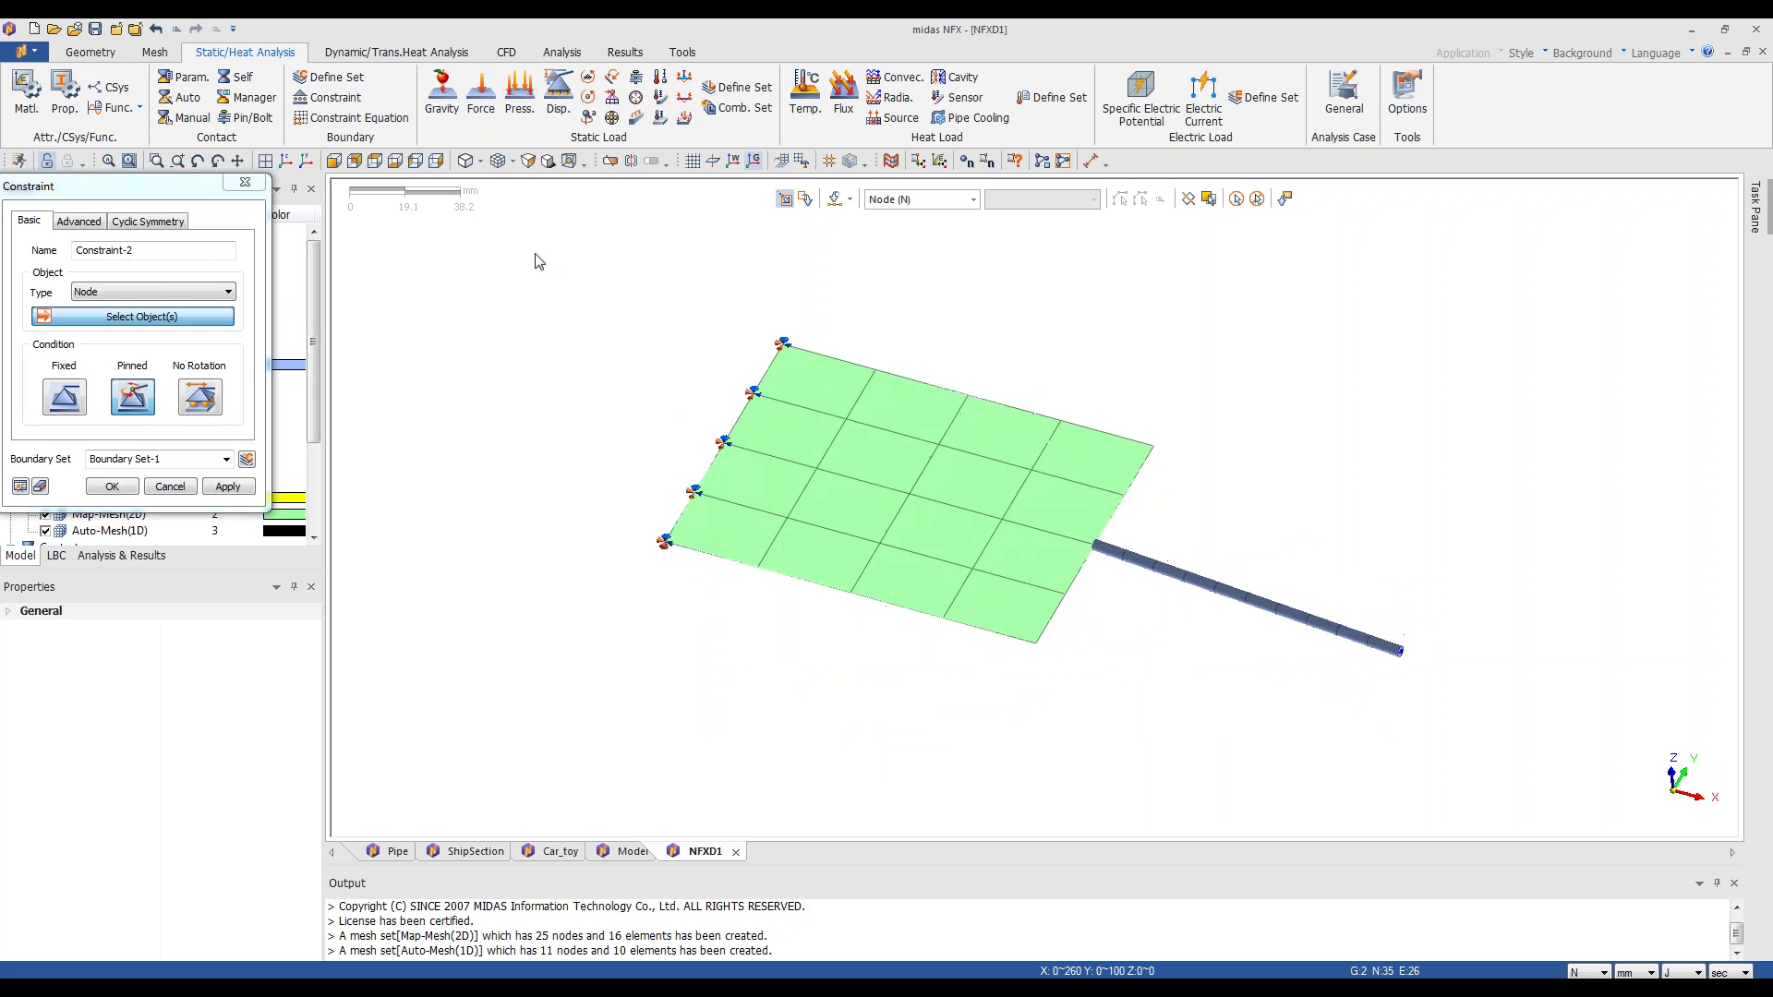
pyautogui.click(245, 182)
# - Run a node merge on the selected node where the bar meets the plate, with tolerance 1e-005 and smallest ID as base
pyautogui.click(154, 51)
pyautogui.click(714, 117)
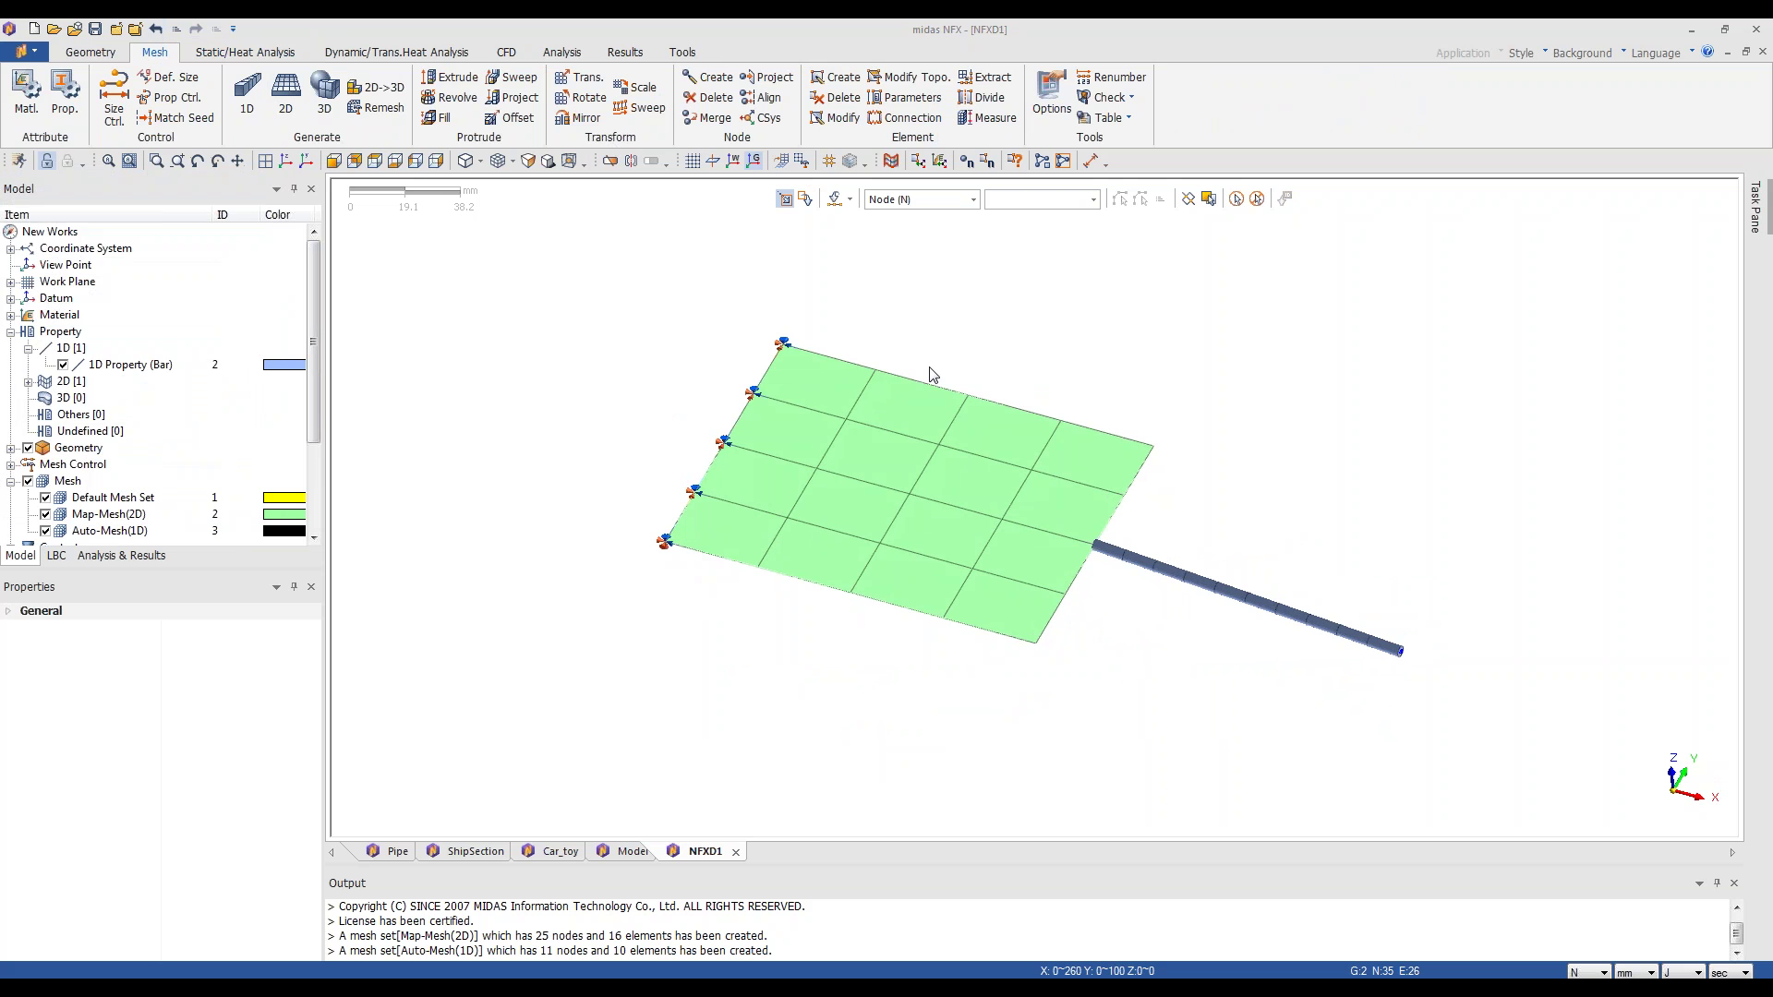
pyautogui.click(1108, 574)
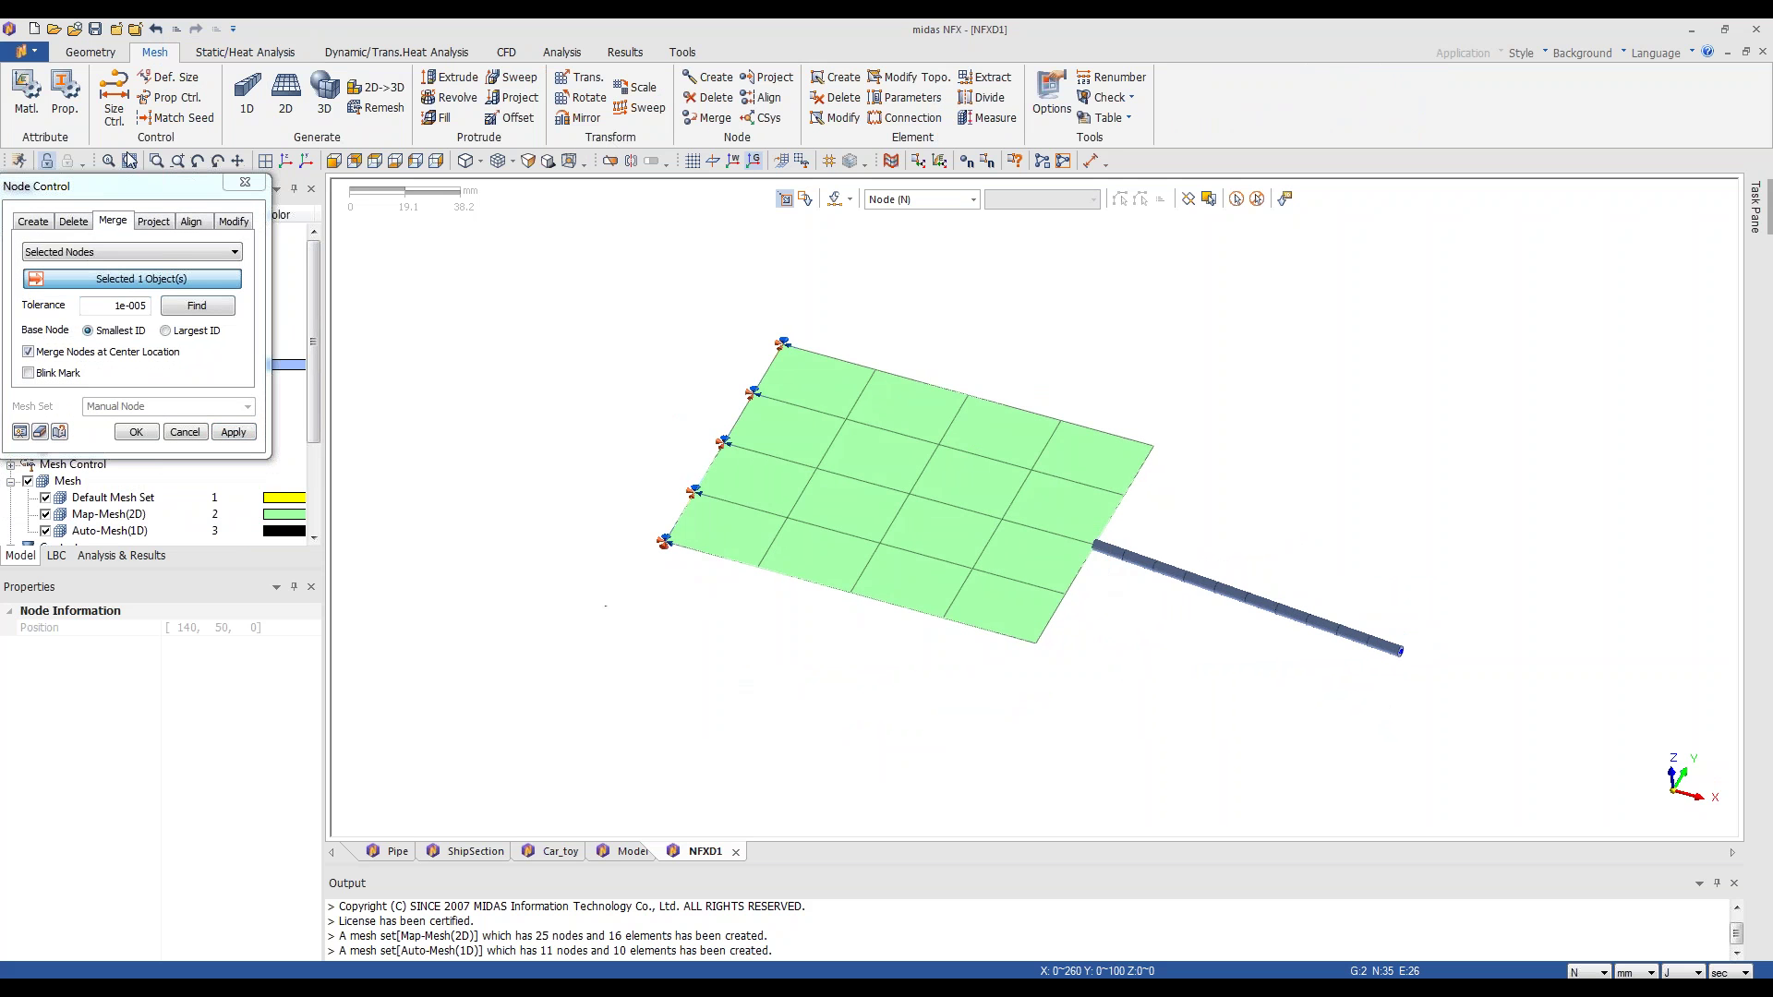
pyautogui.moveTo(111, 186); pyautogui.dragTo(435, 212)
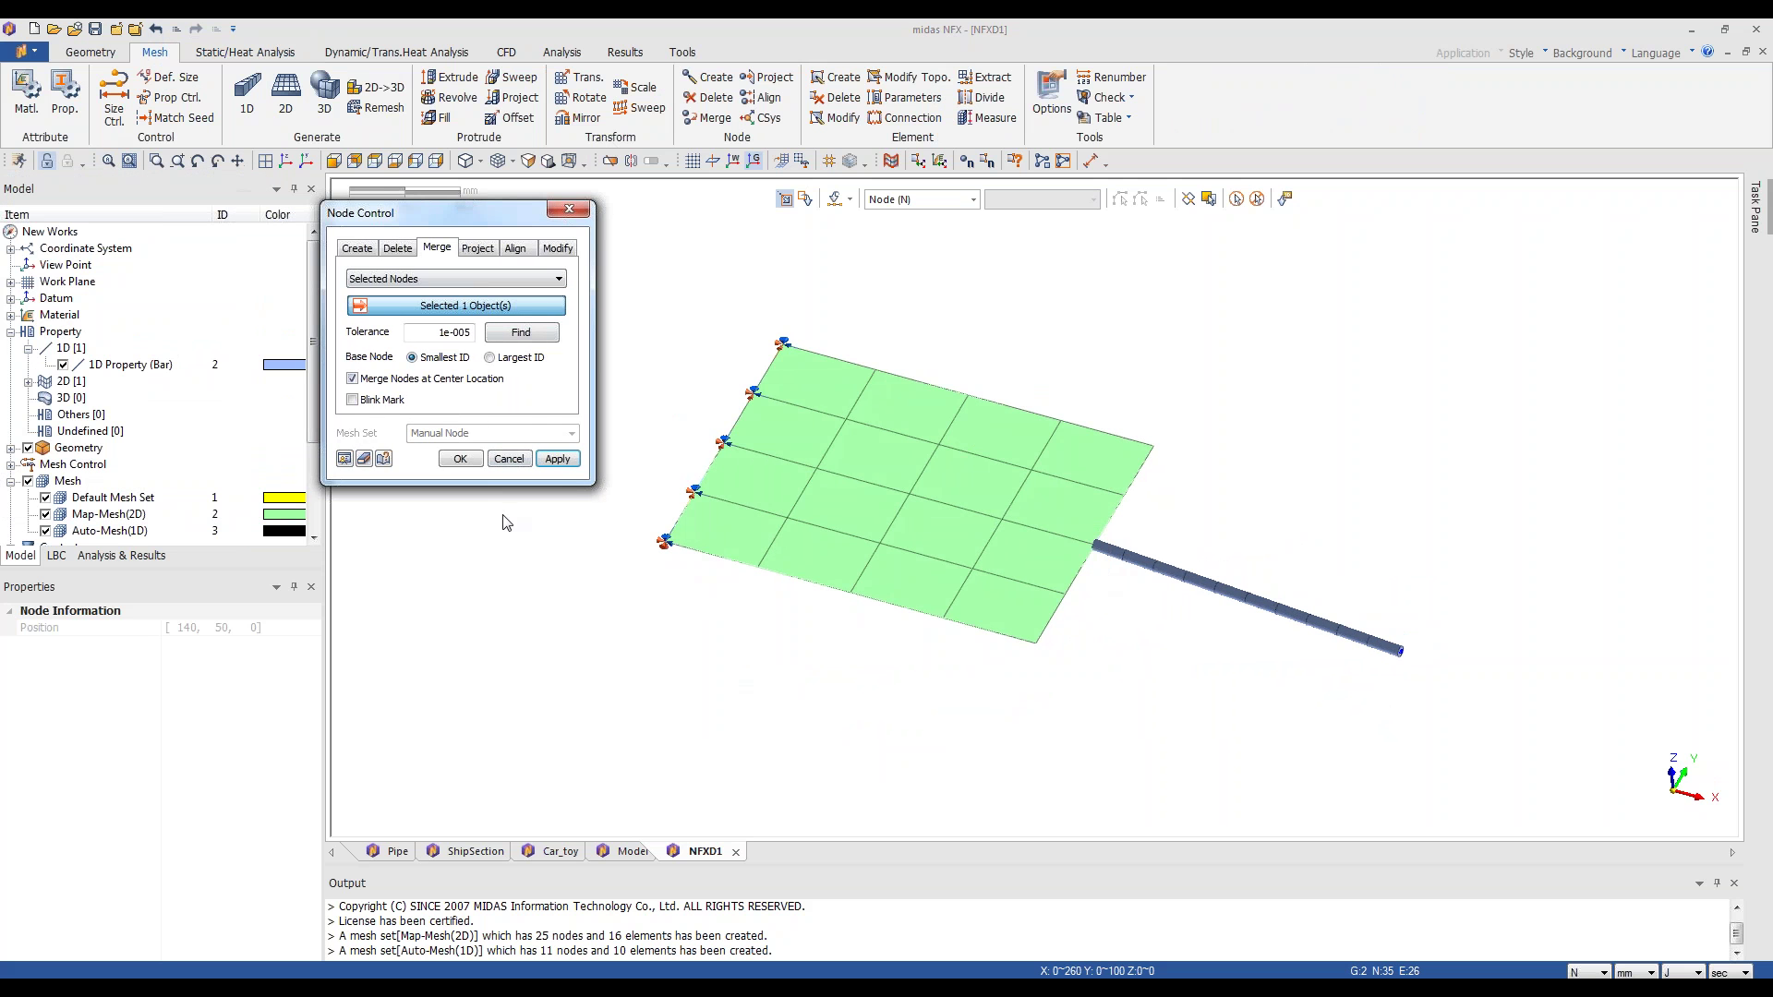
pyautogui.click(460, 459)
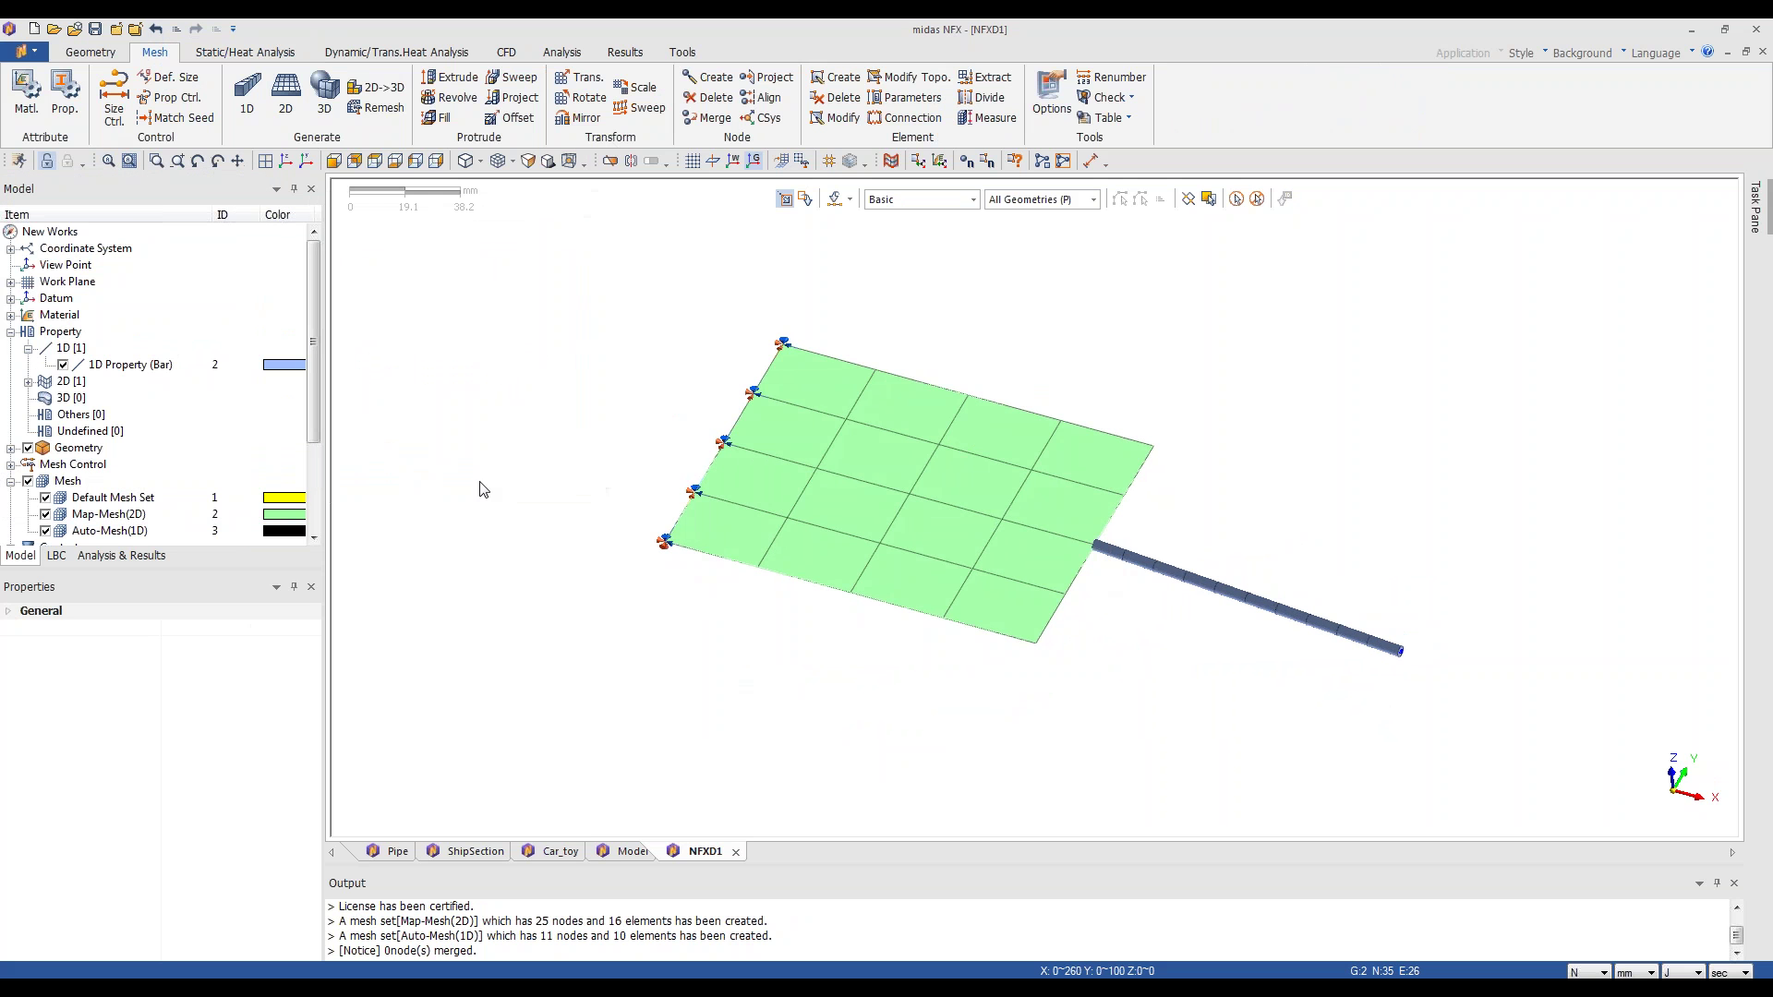
# - Apply a 1 N nodal force in the Y direction at the bar's free end, in Load Set-1
pyautogui.moveTo(529, 561); pyautogui.dragTo(1685, 571, button='middle')
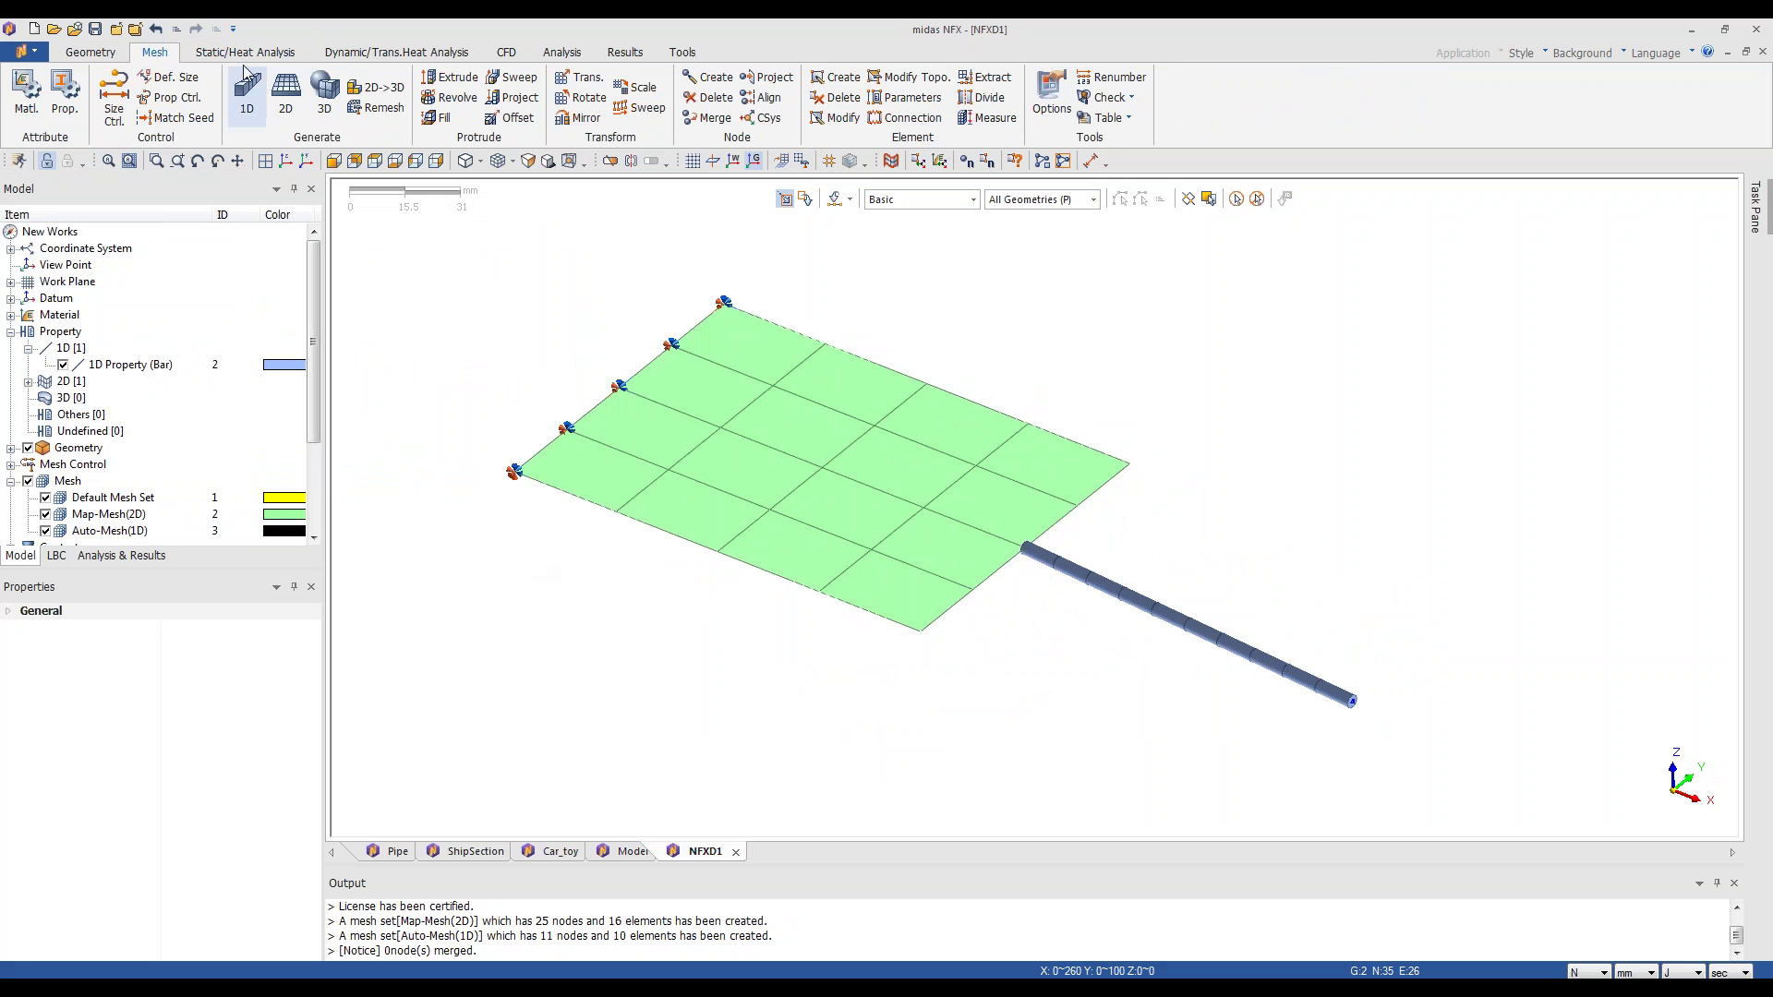
pyautogui.click(242, 56)
pyautogui.click(481, 92)
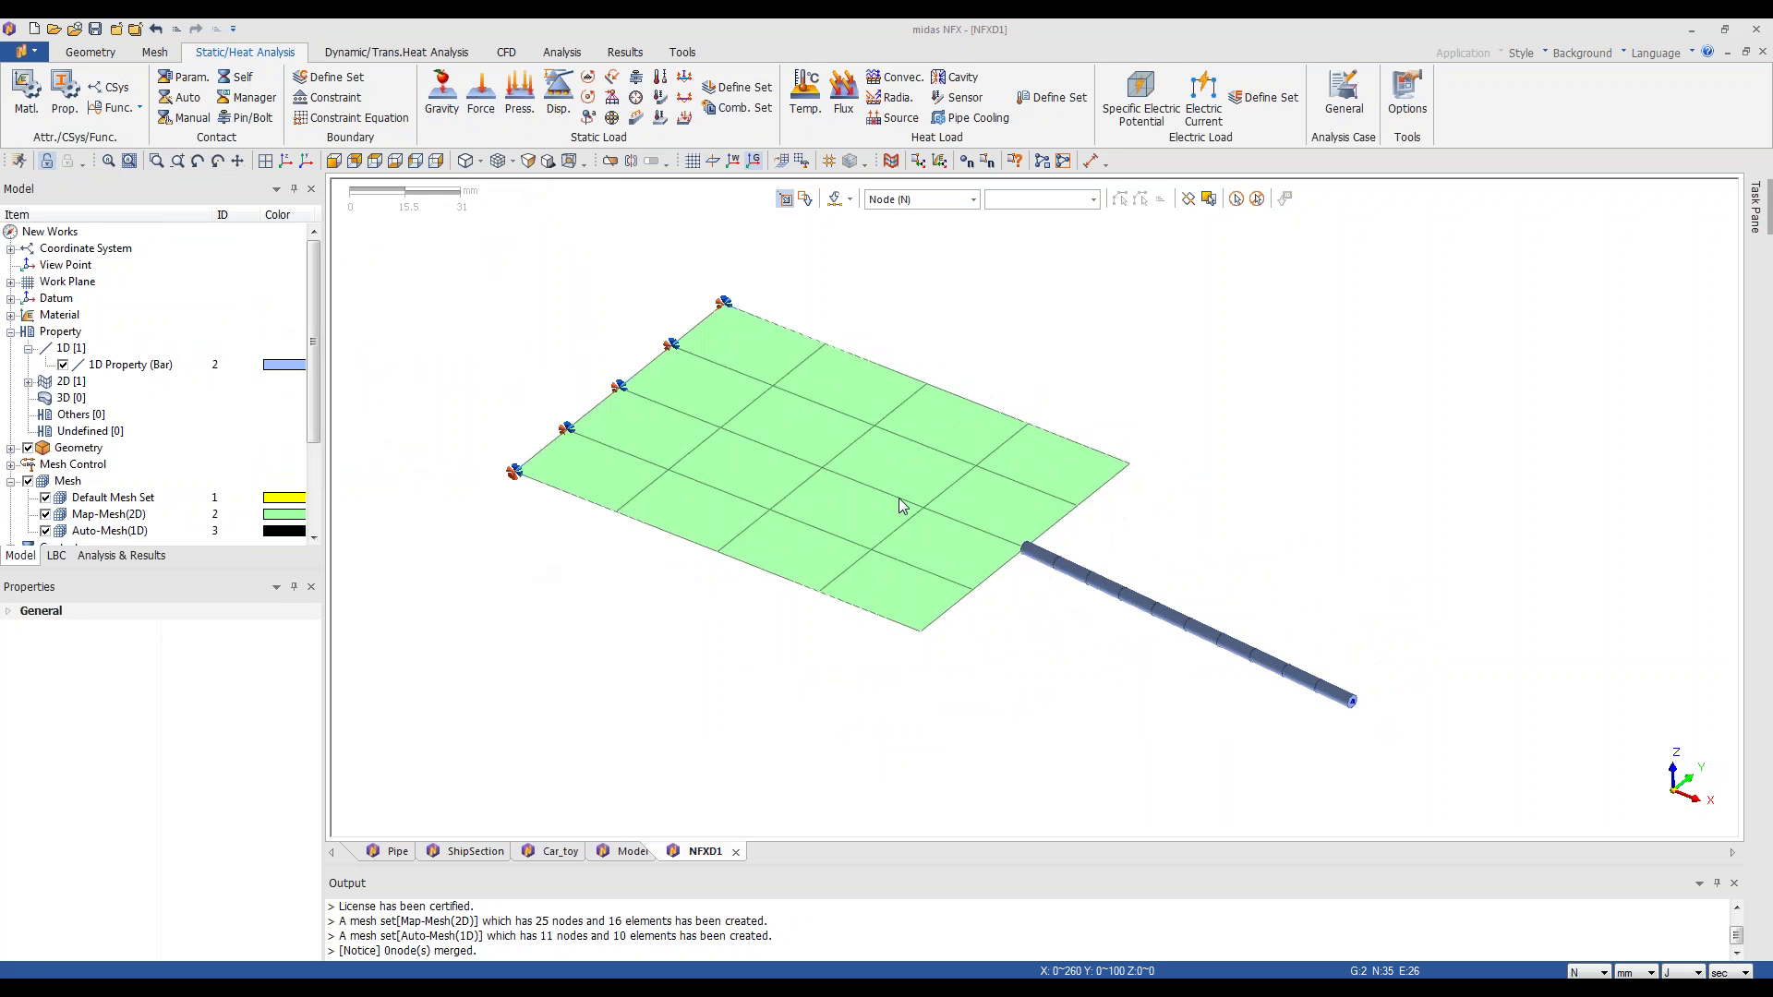
pyautogui.click(1353, 701)
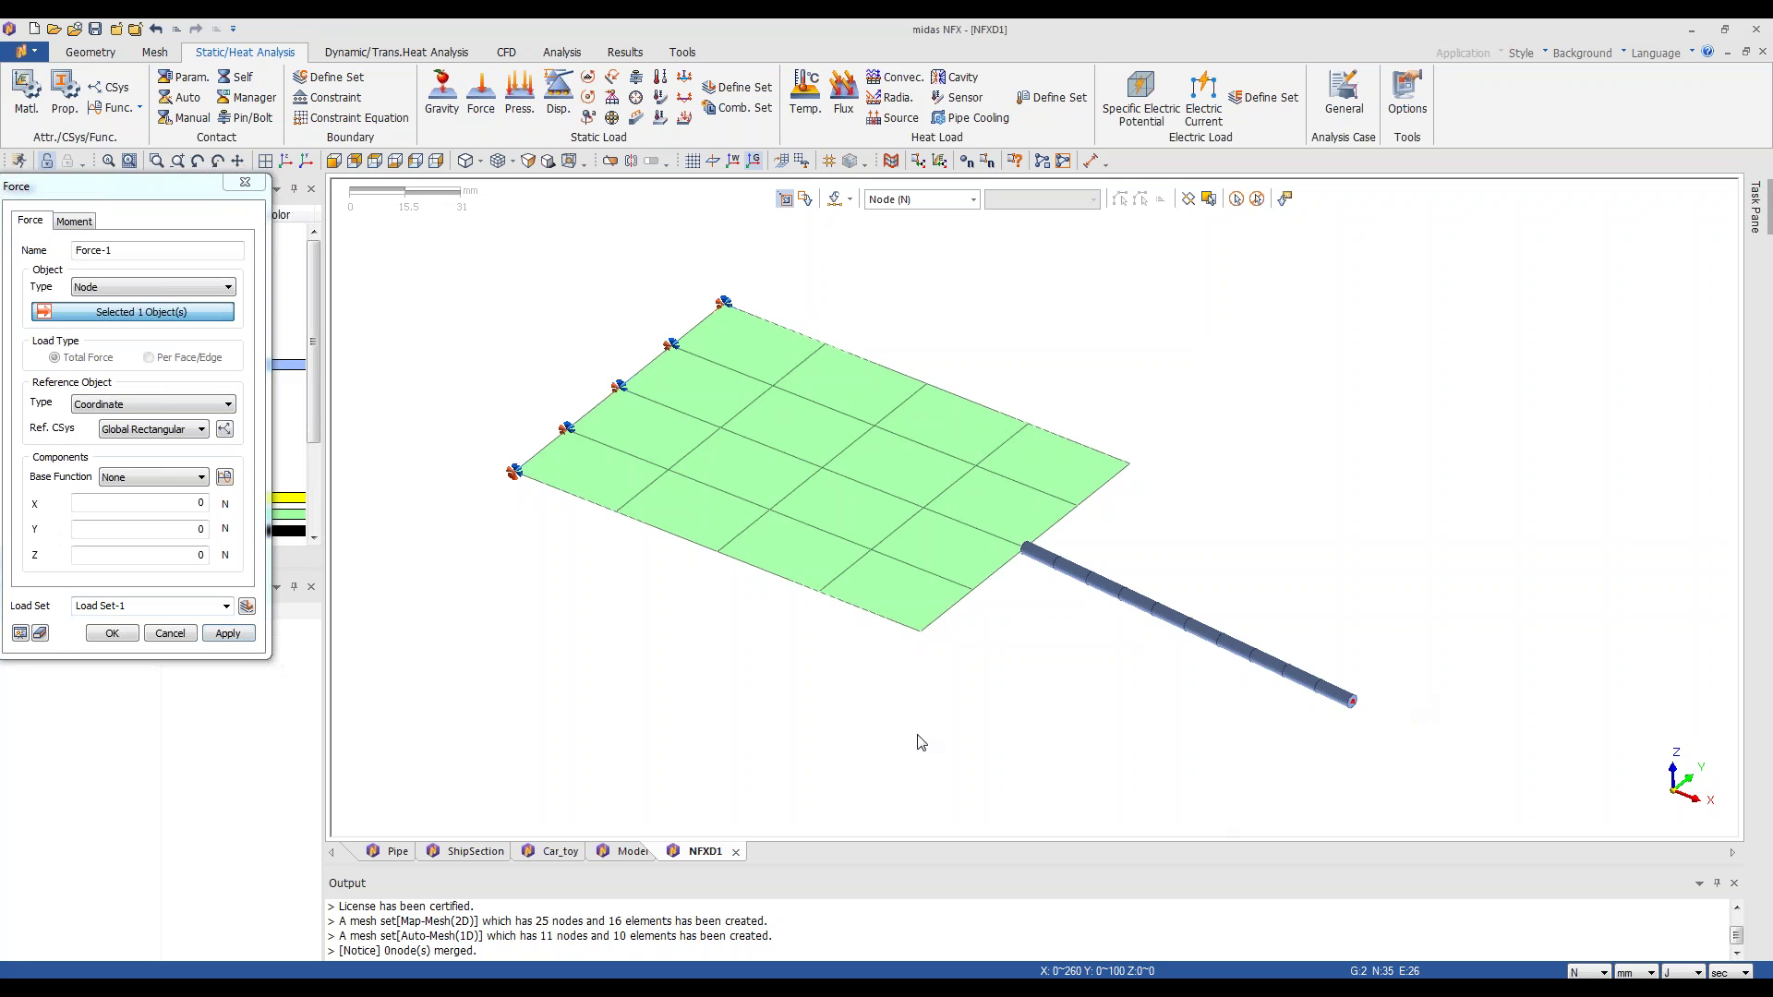
pyautogui.click(185, 529)
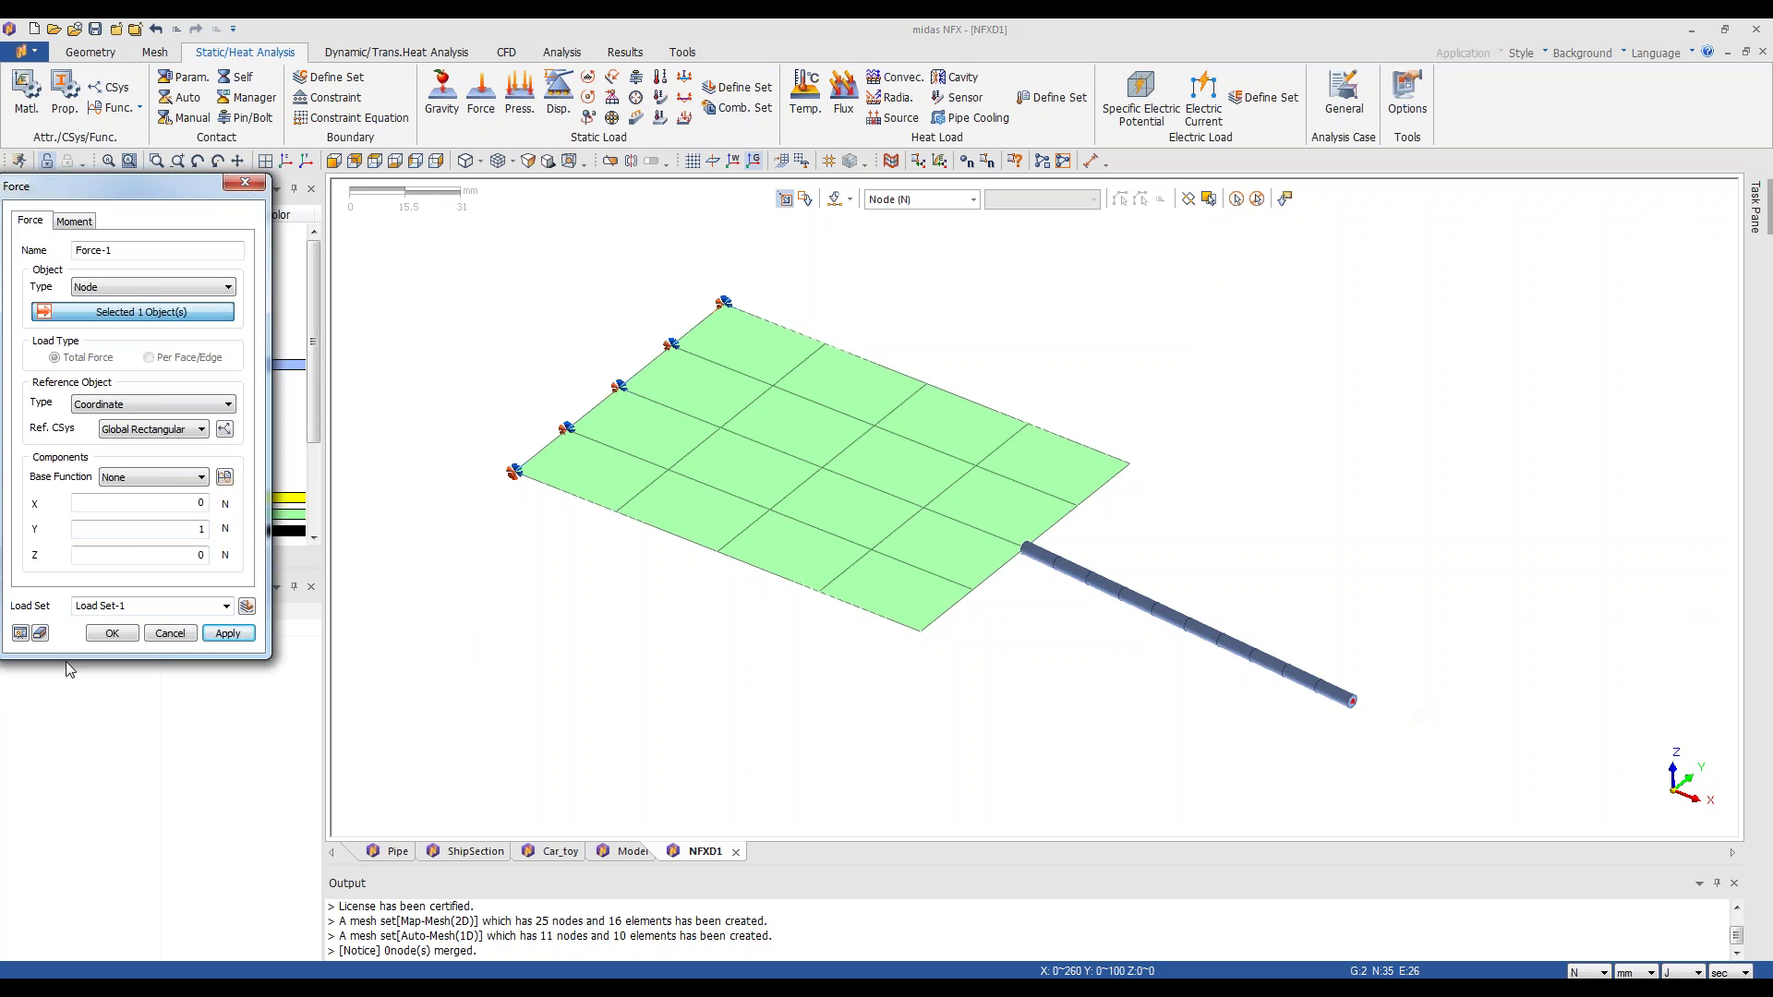
pyautogui.click(114, 633)
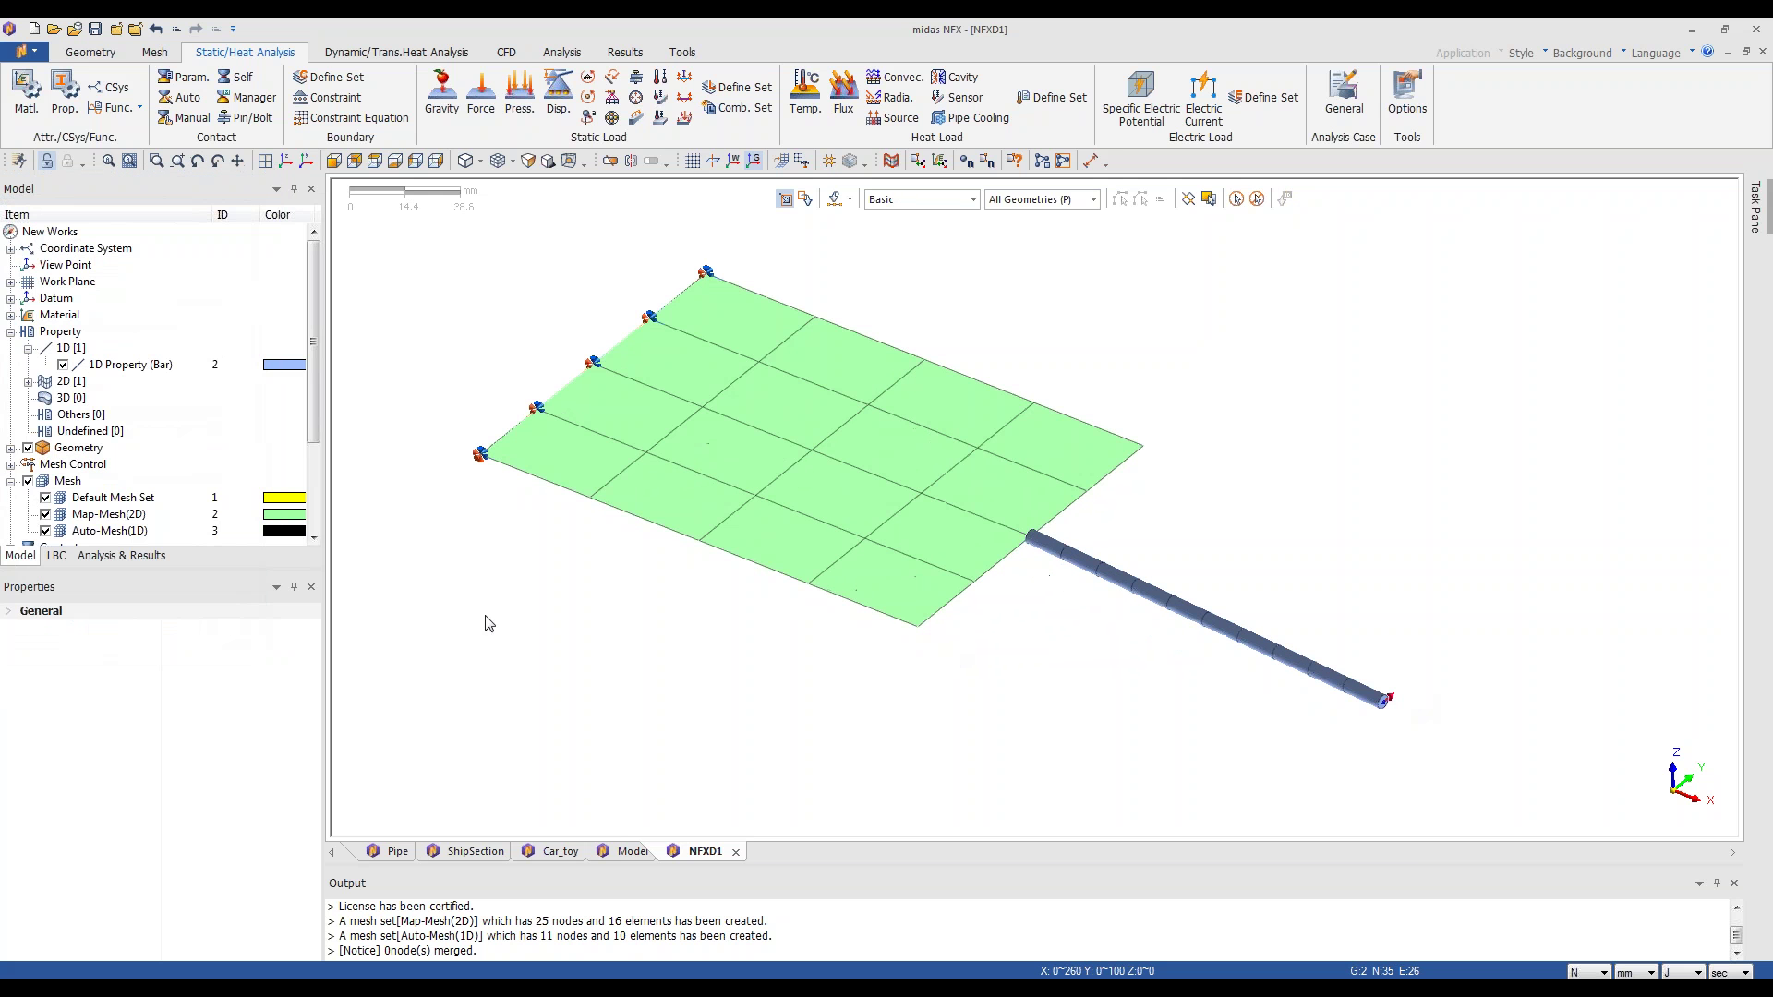
# - Create a Linear Static analysis case and expand it in the analysis tree
pyautogui.click(93, 555)
pyautogui.rightClick(81, 251)
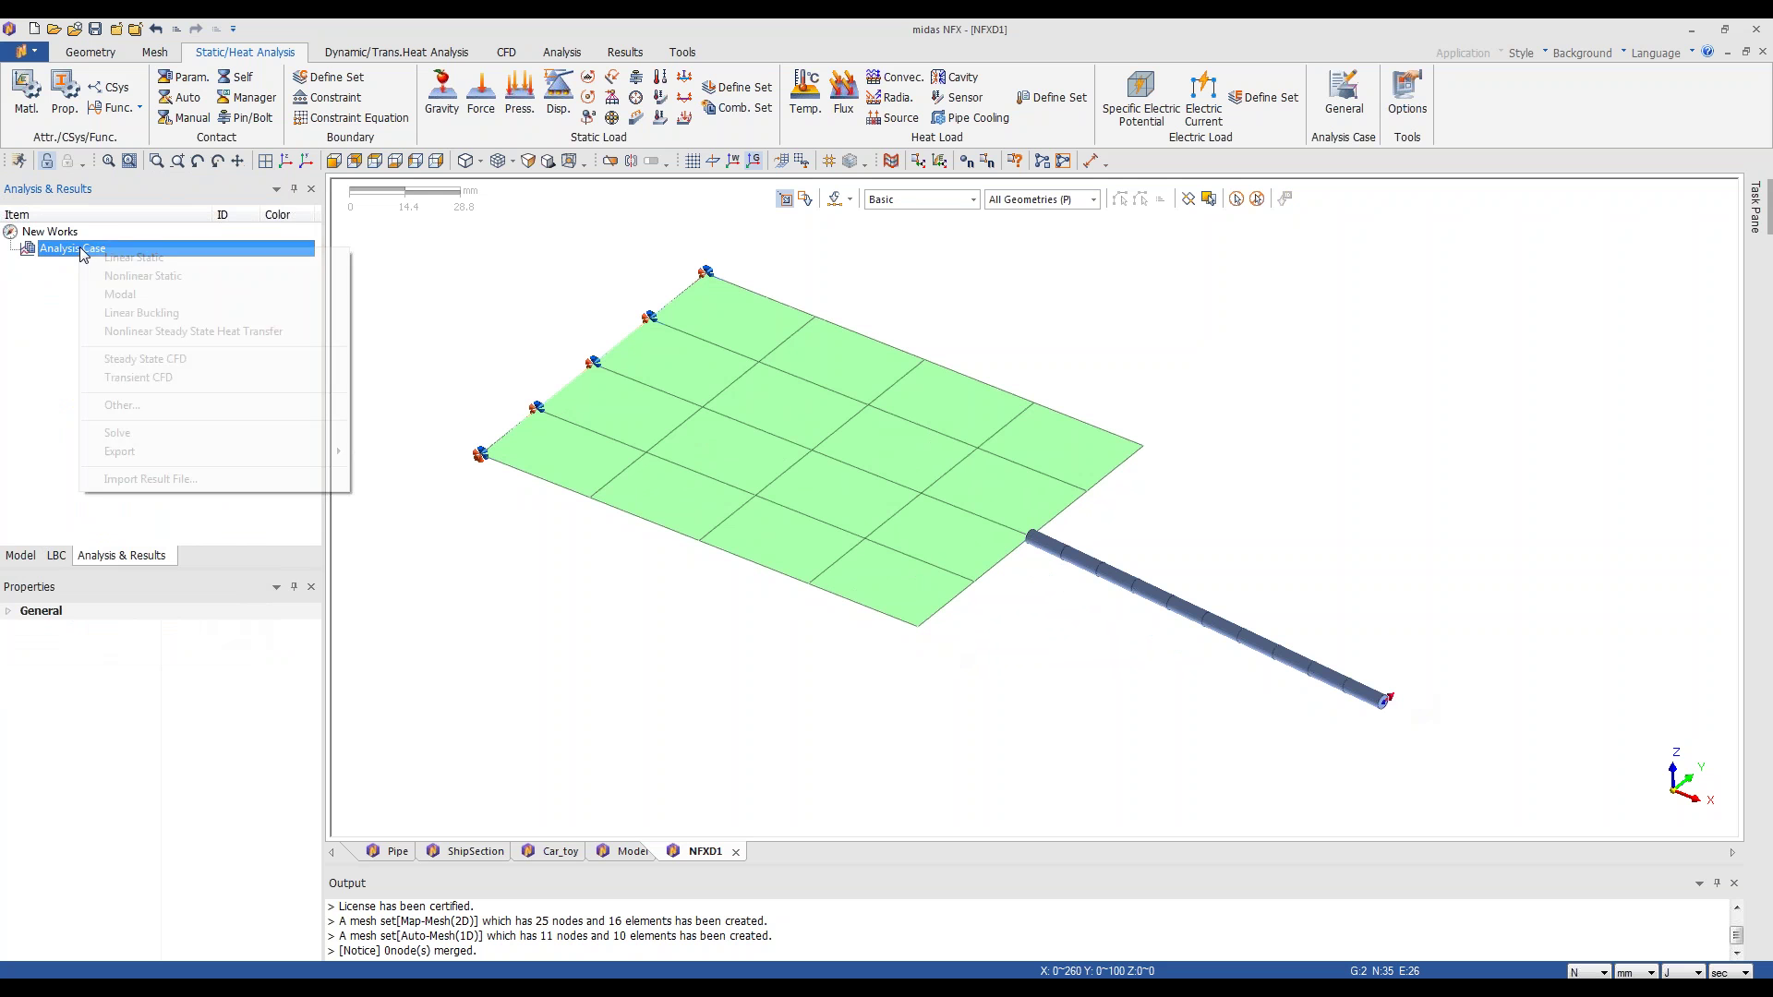
pyautogui.click(138, 258)
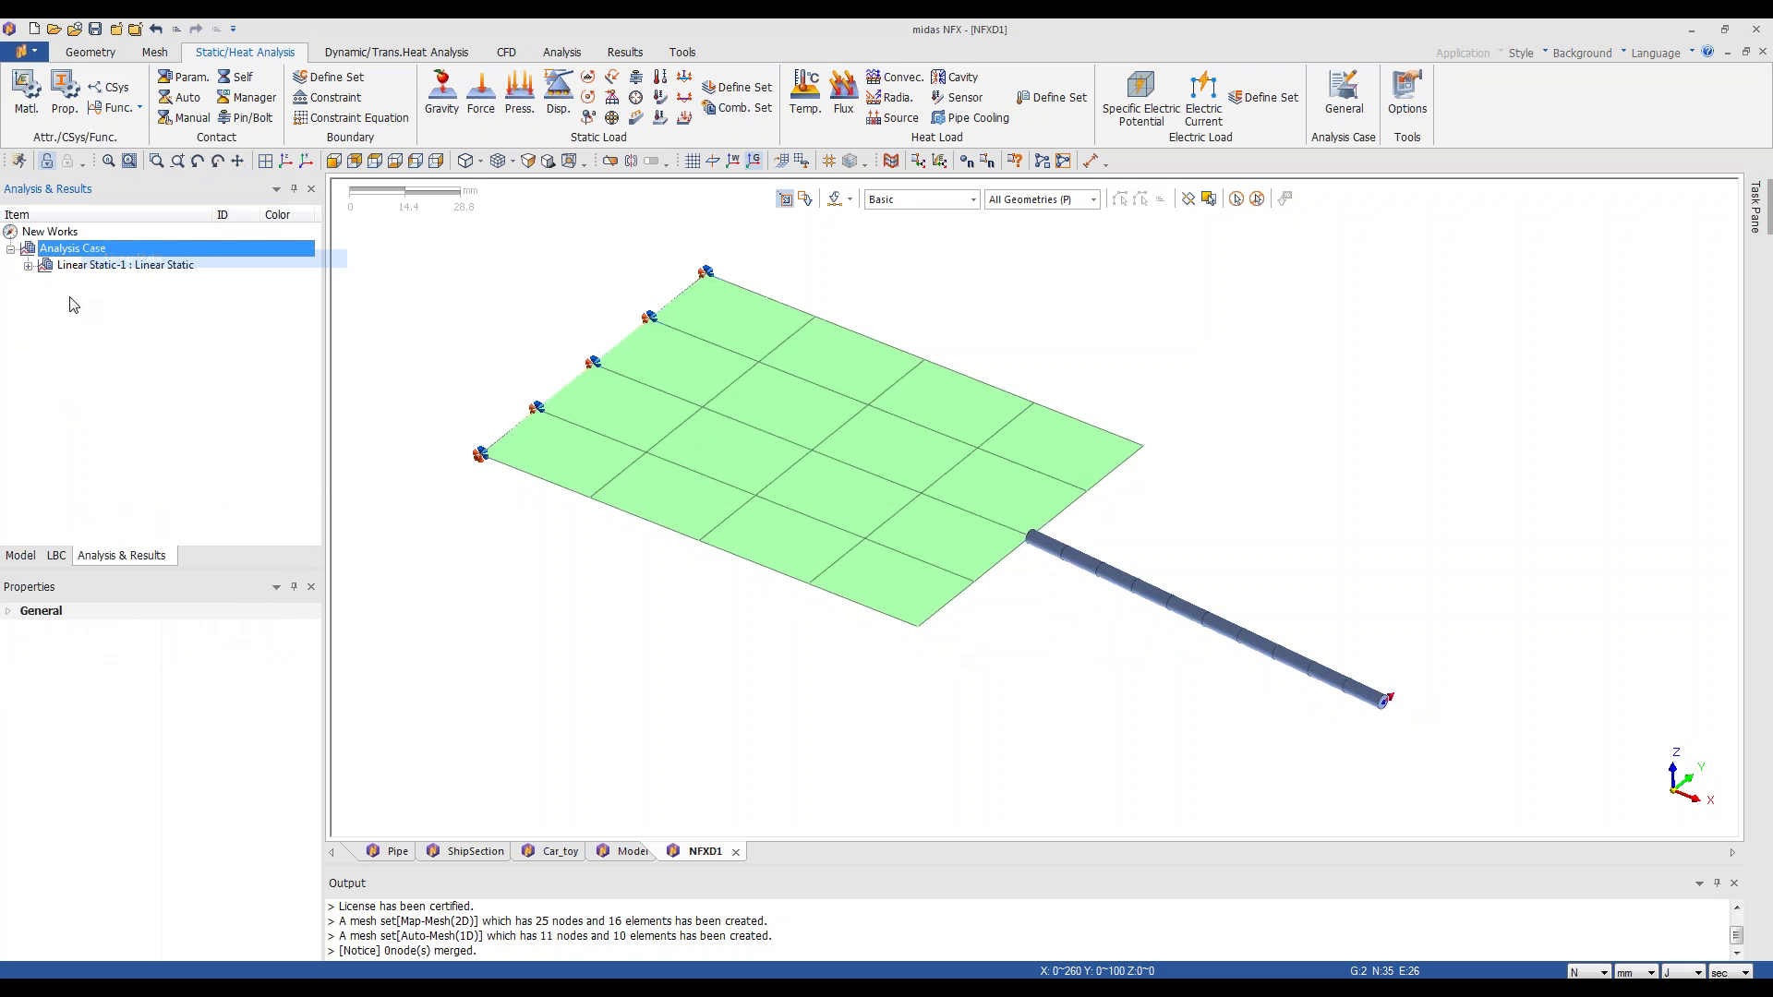
pyautogui.click(29, 266)
# - Solve the Linear Static-1 case, saving the model as NFXD1 in the Webinar examples folder
pyautogui.rightClick(116, 268)
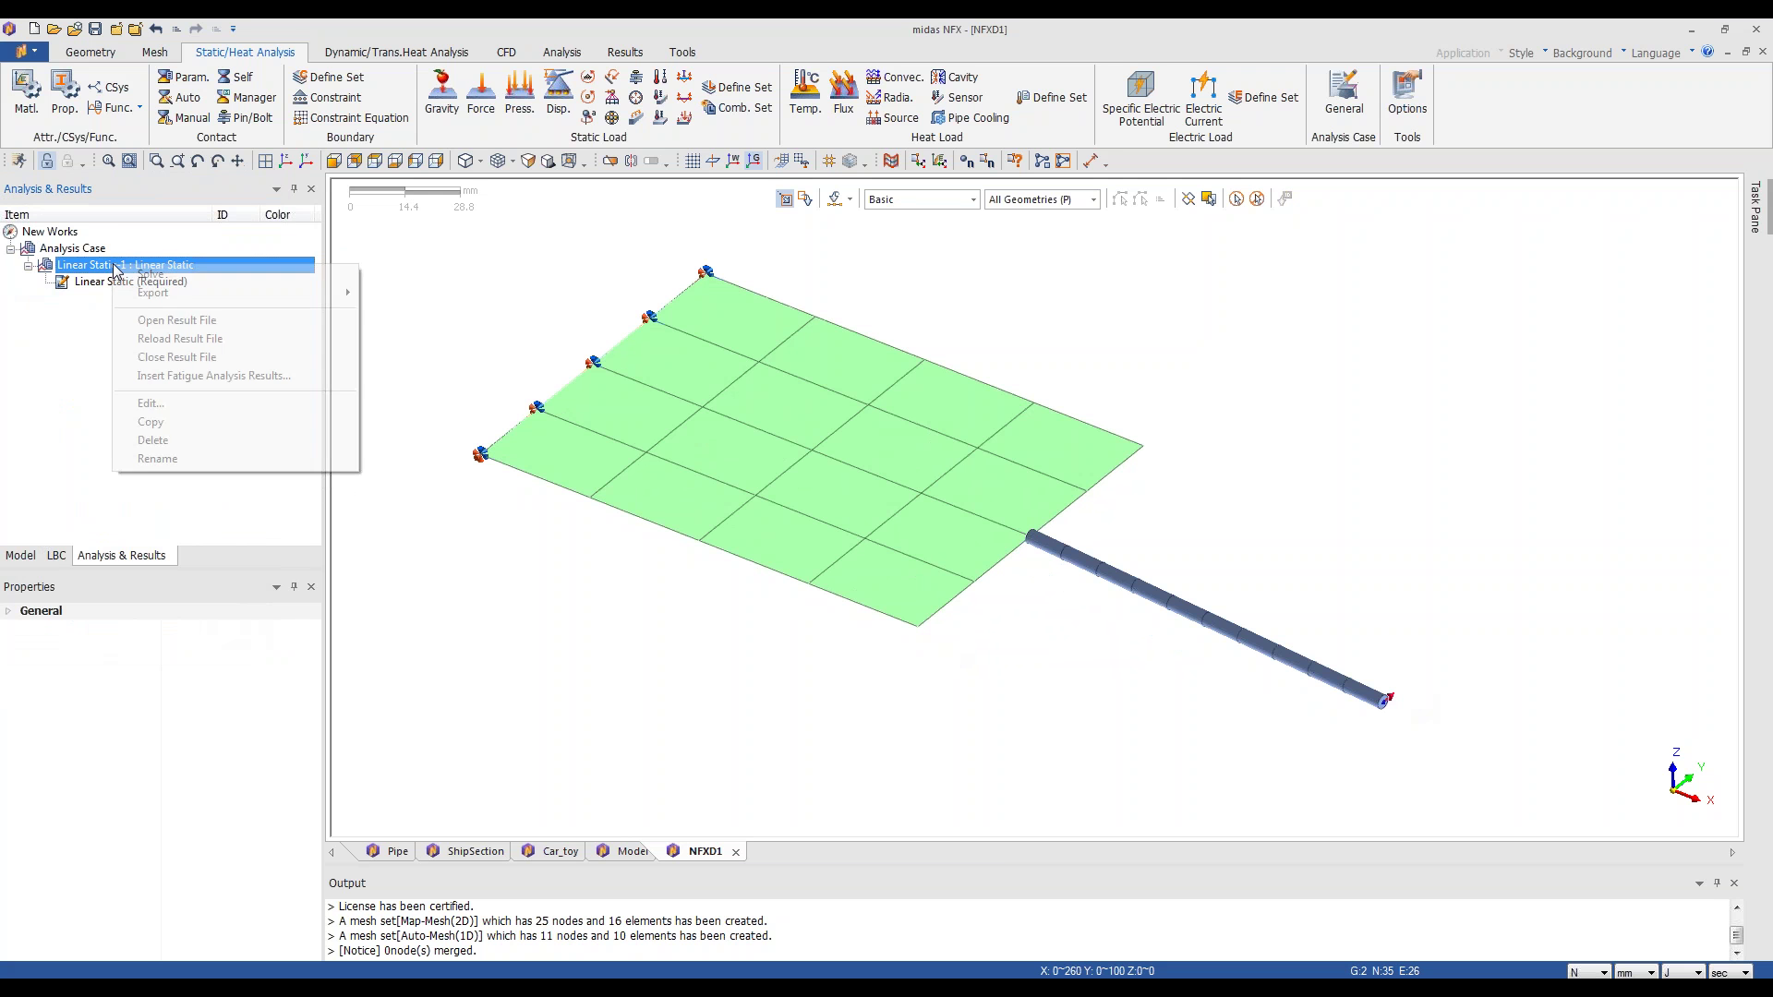
pyautogui.click(129, 266)
pyautogui.hotkey('ctrl', 's')
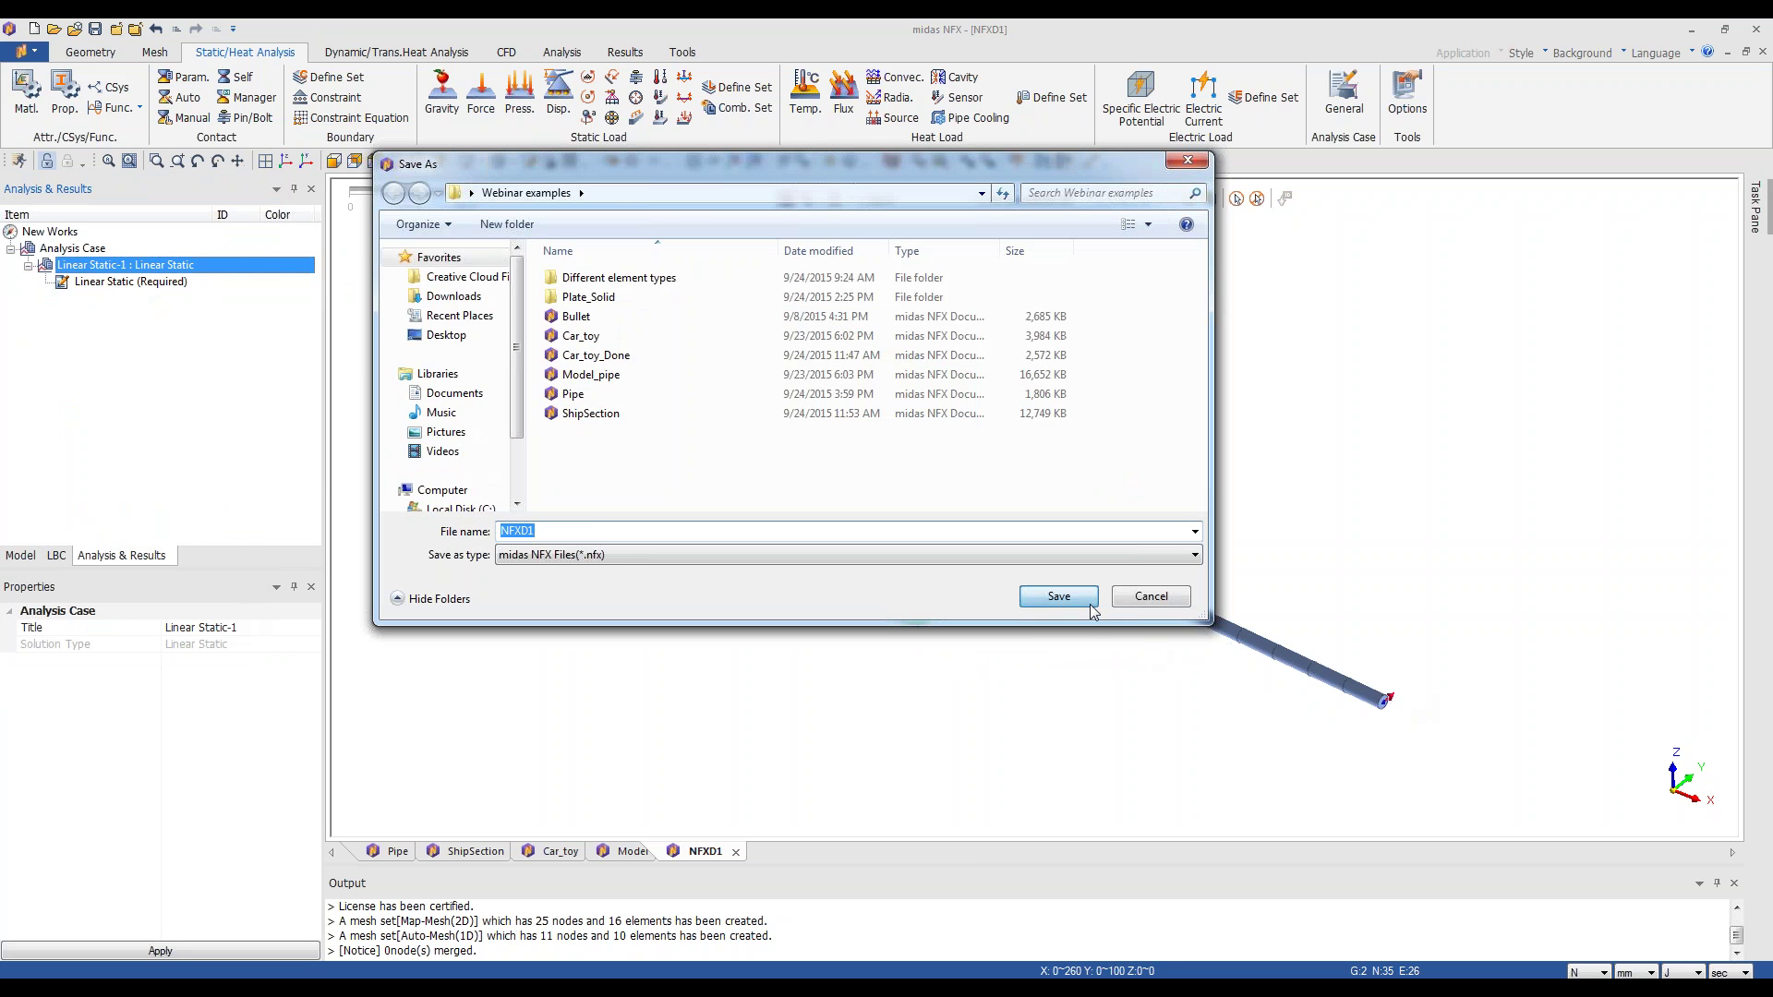
pyautogui.click(1089, 603)
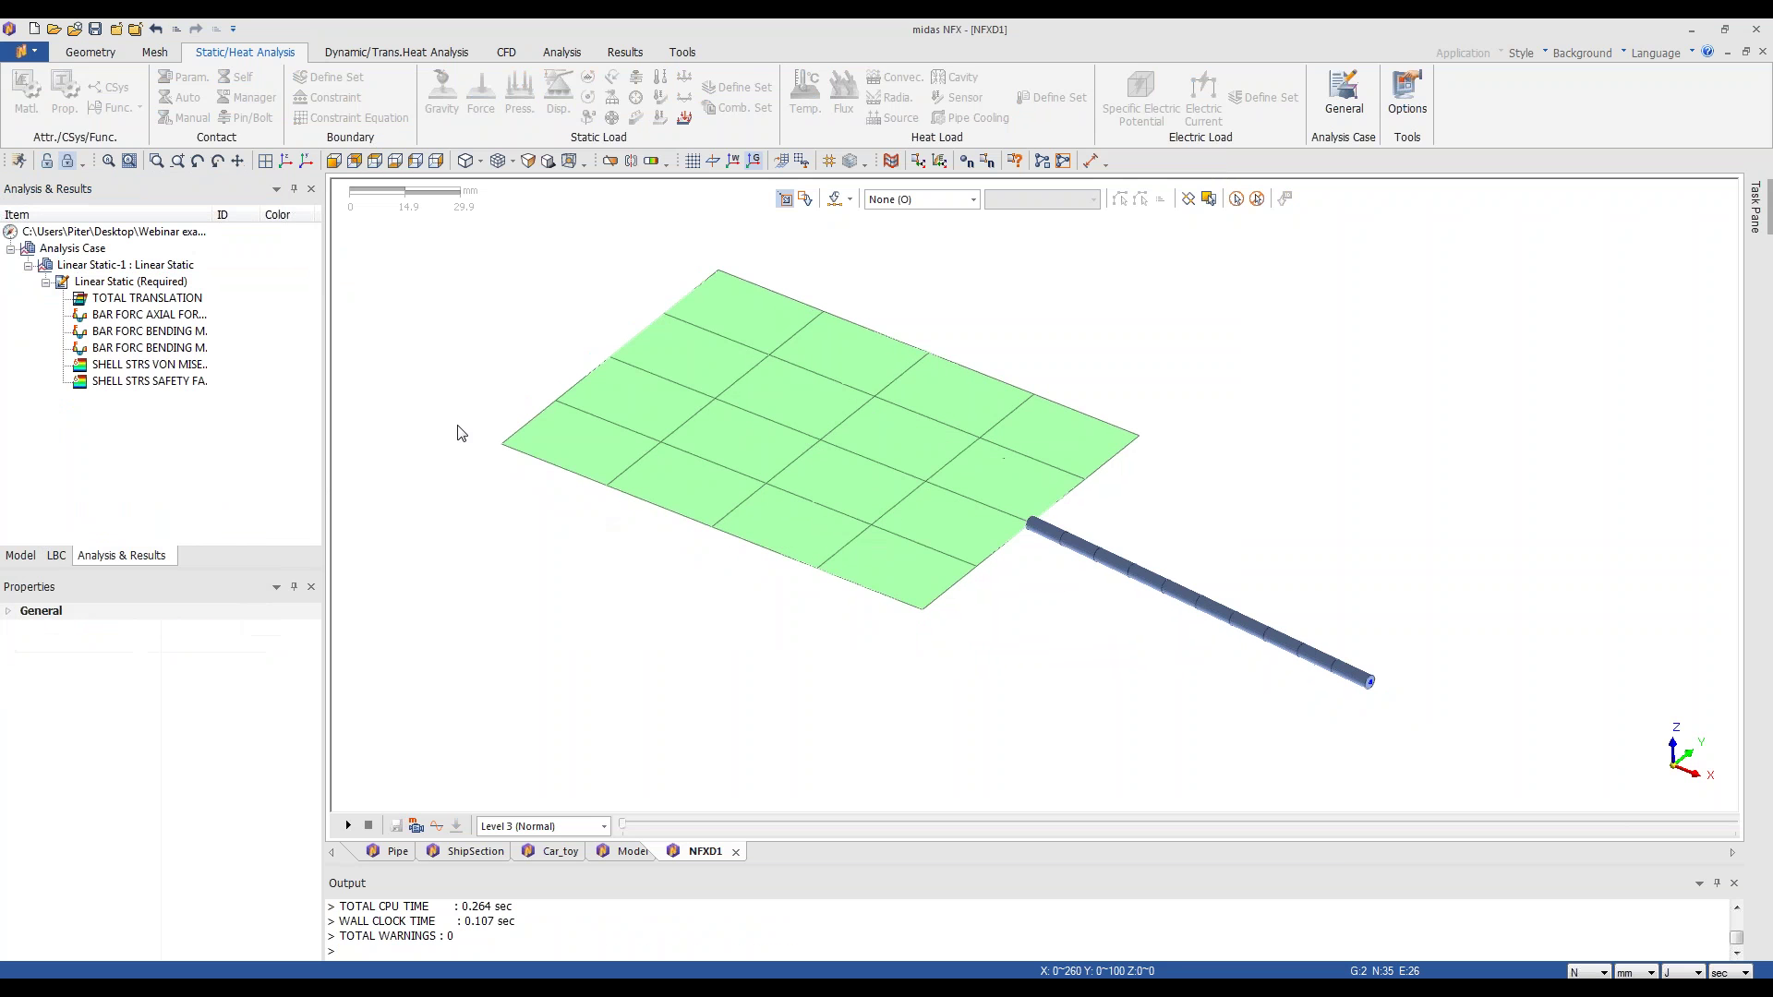
# - Display the TOTAL TRANSLATION result and examine the deformed bar relative to the plate
pyautogui.doubleClick(143, 298)
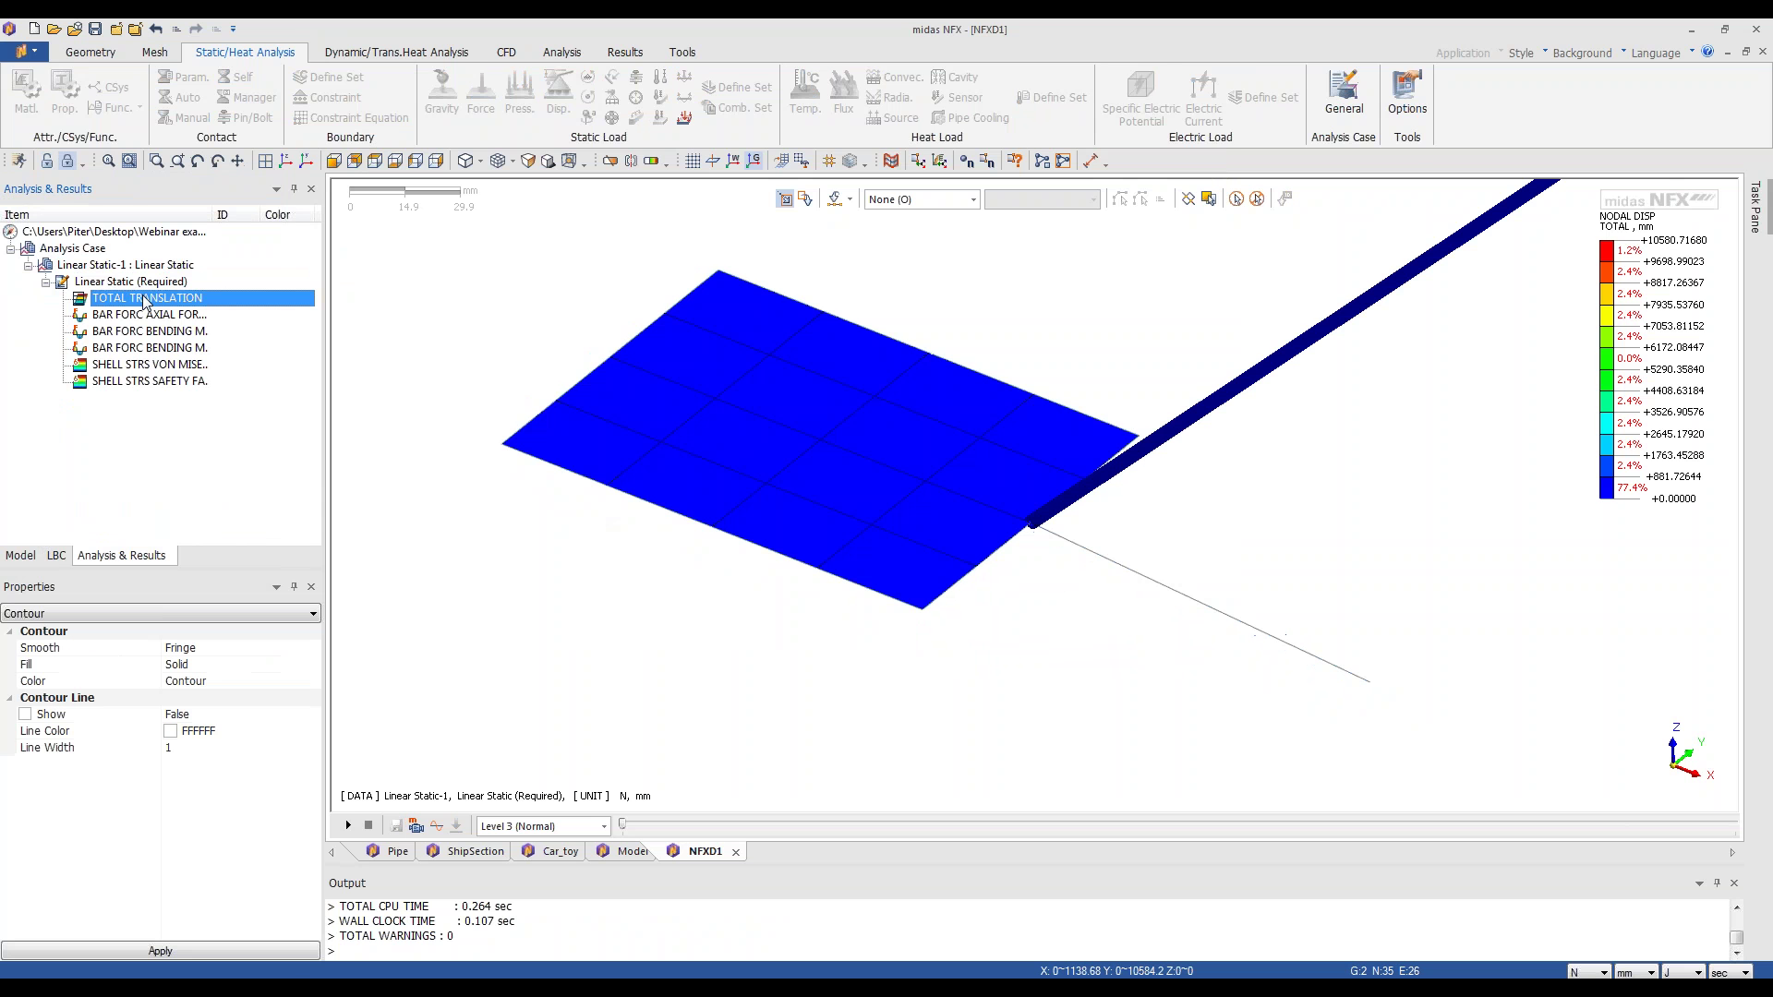
pyautogui.scroll(-8, 697, 616)
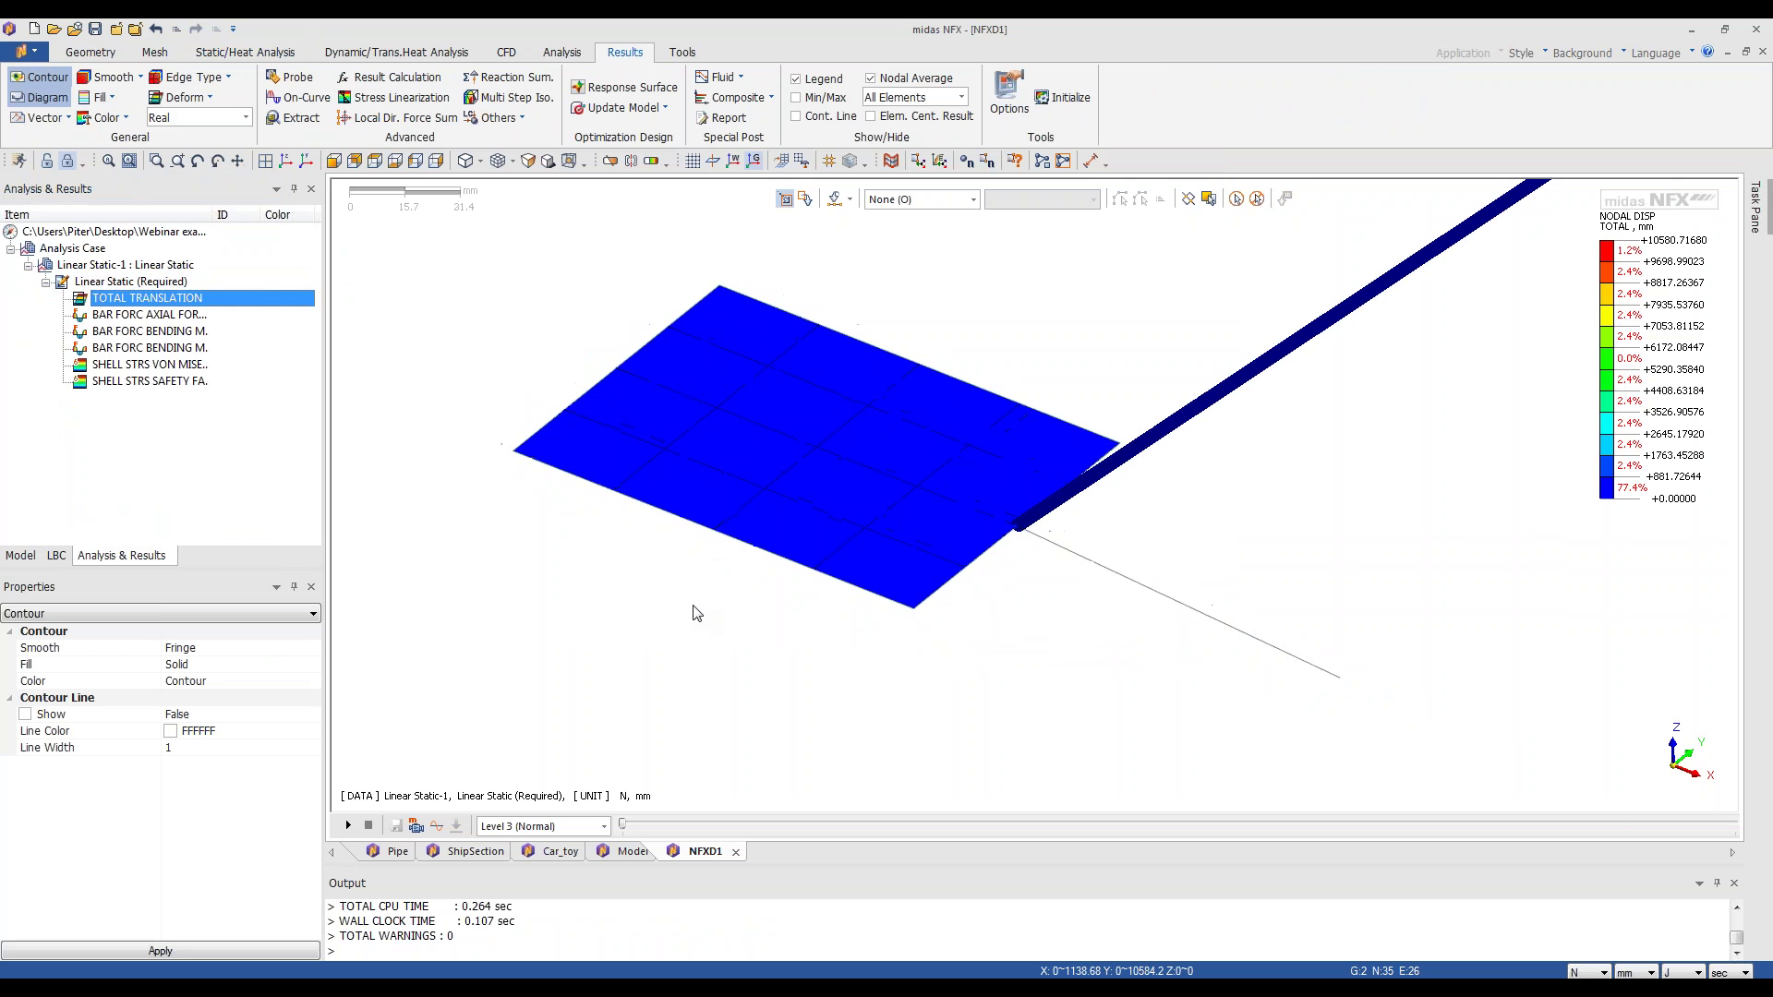
pyautogui.scroll(-1, 884, 628)
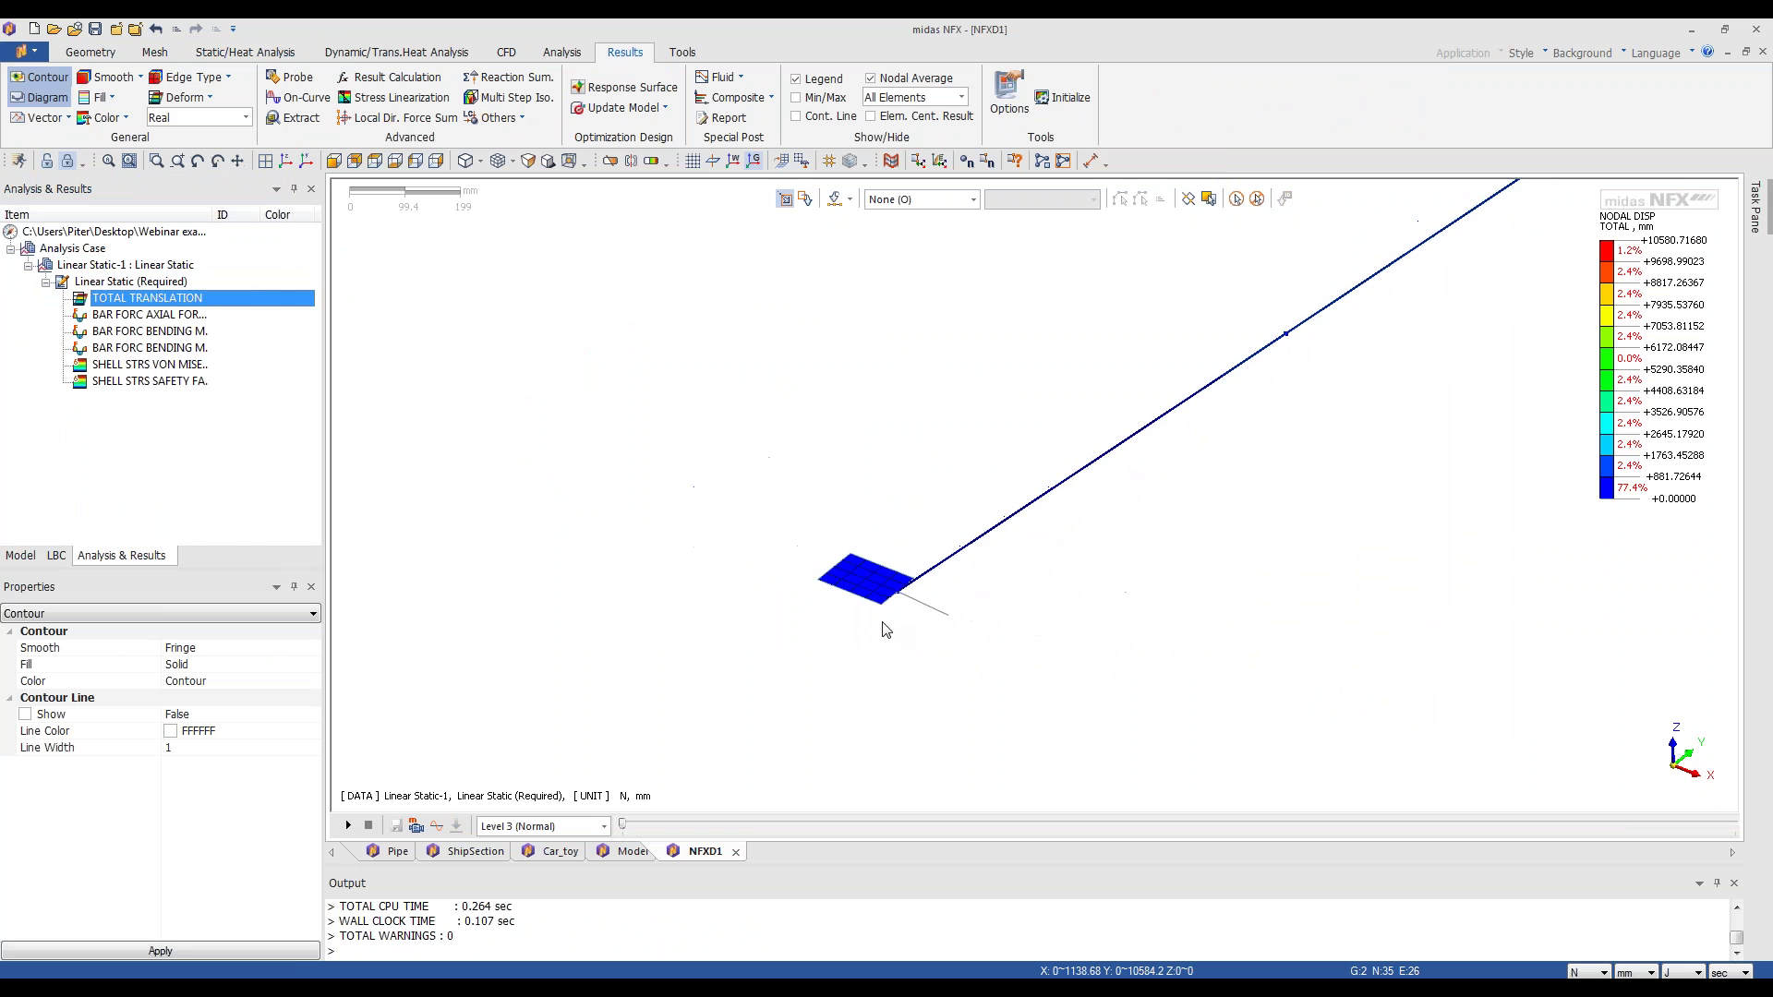
pyautogui.scroll(-5, 684, 561)
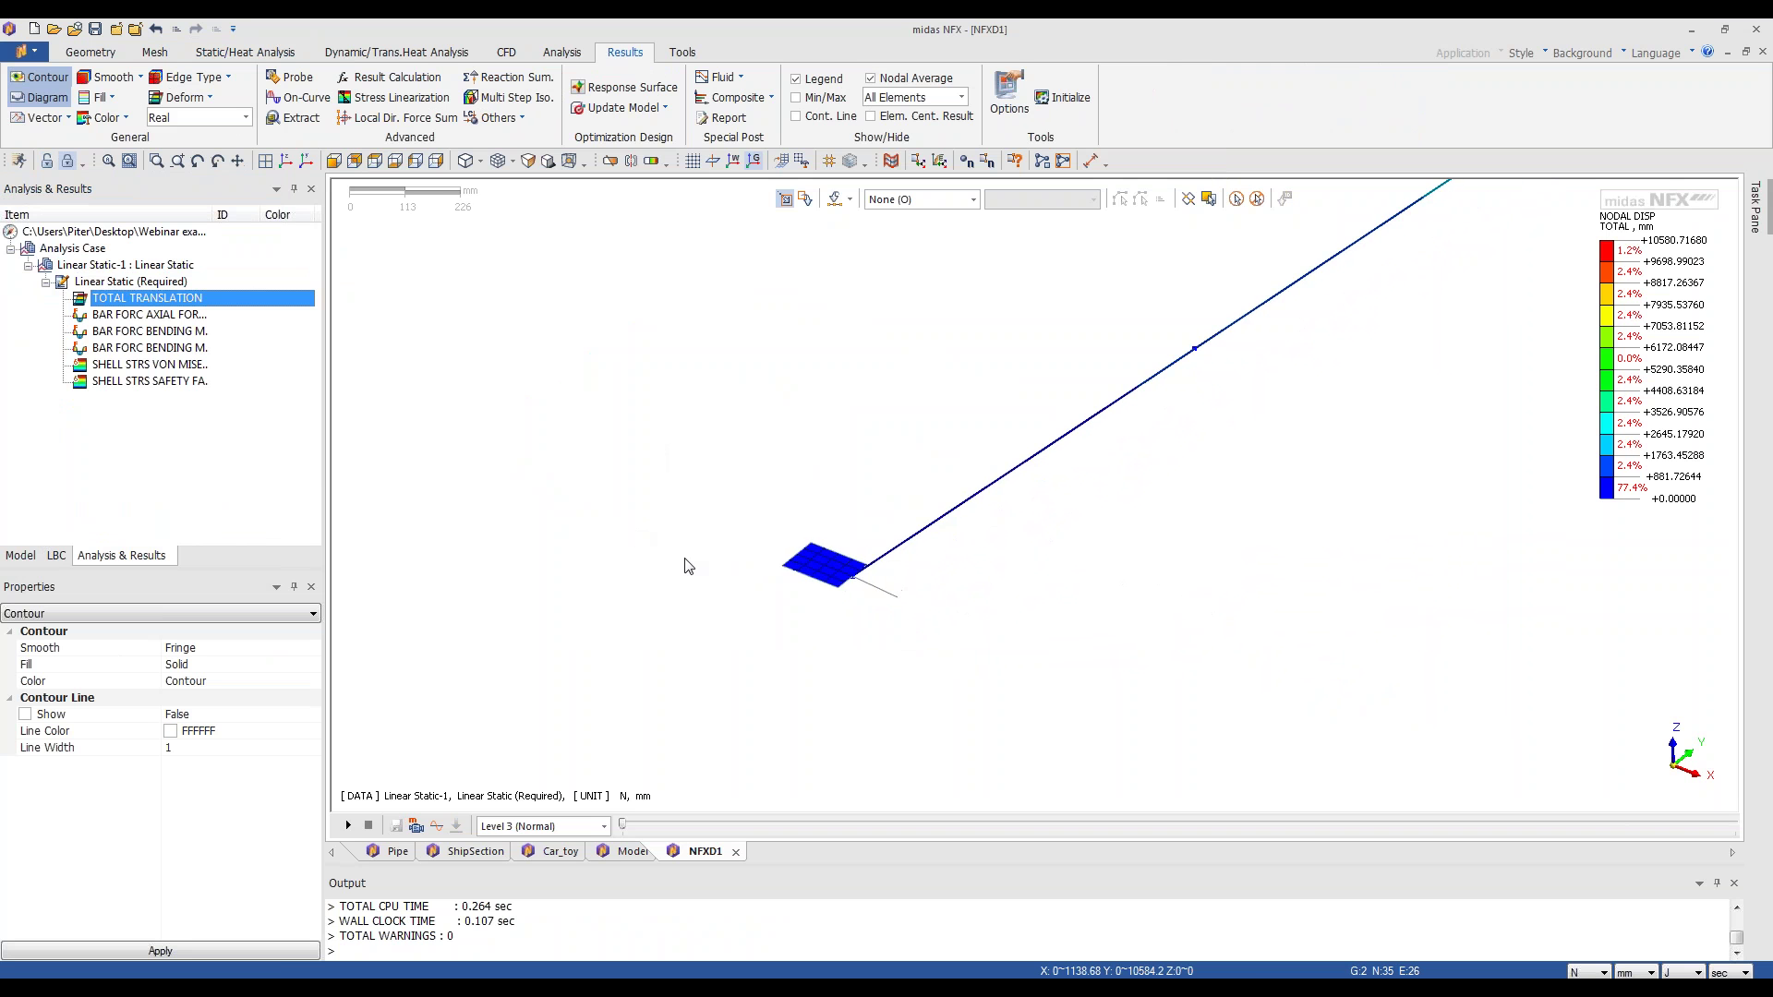
pyautogui.scroll(-3, 739, 612)
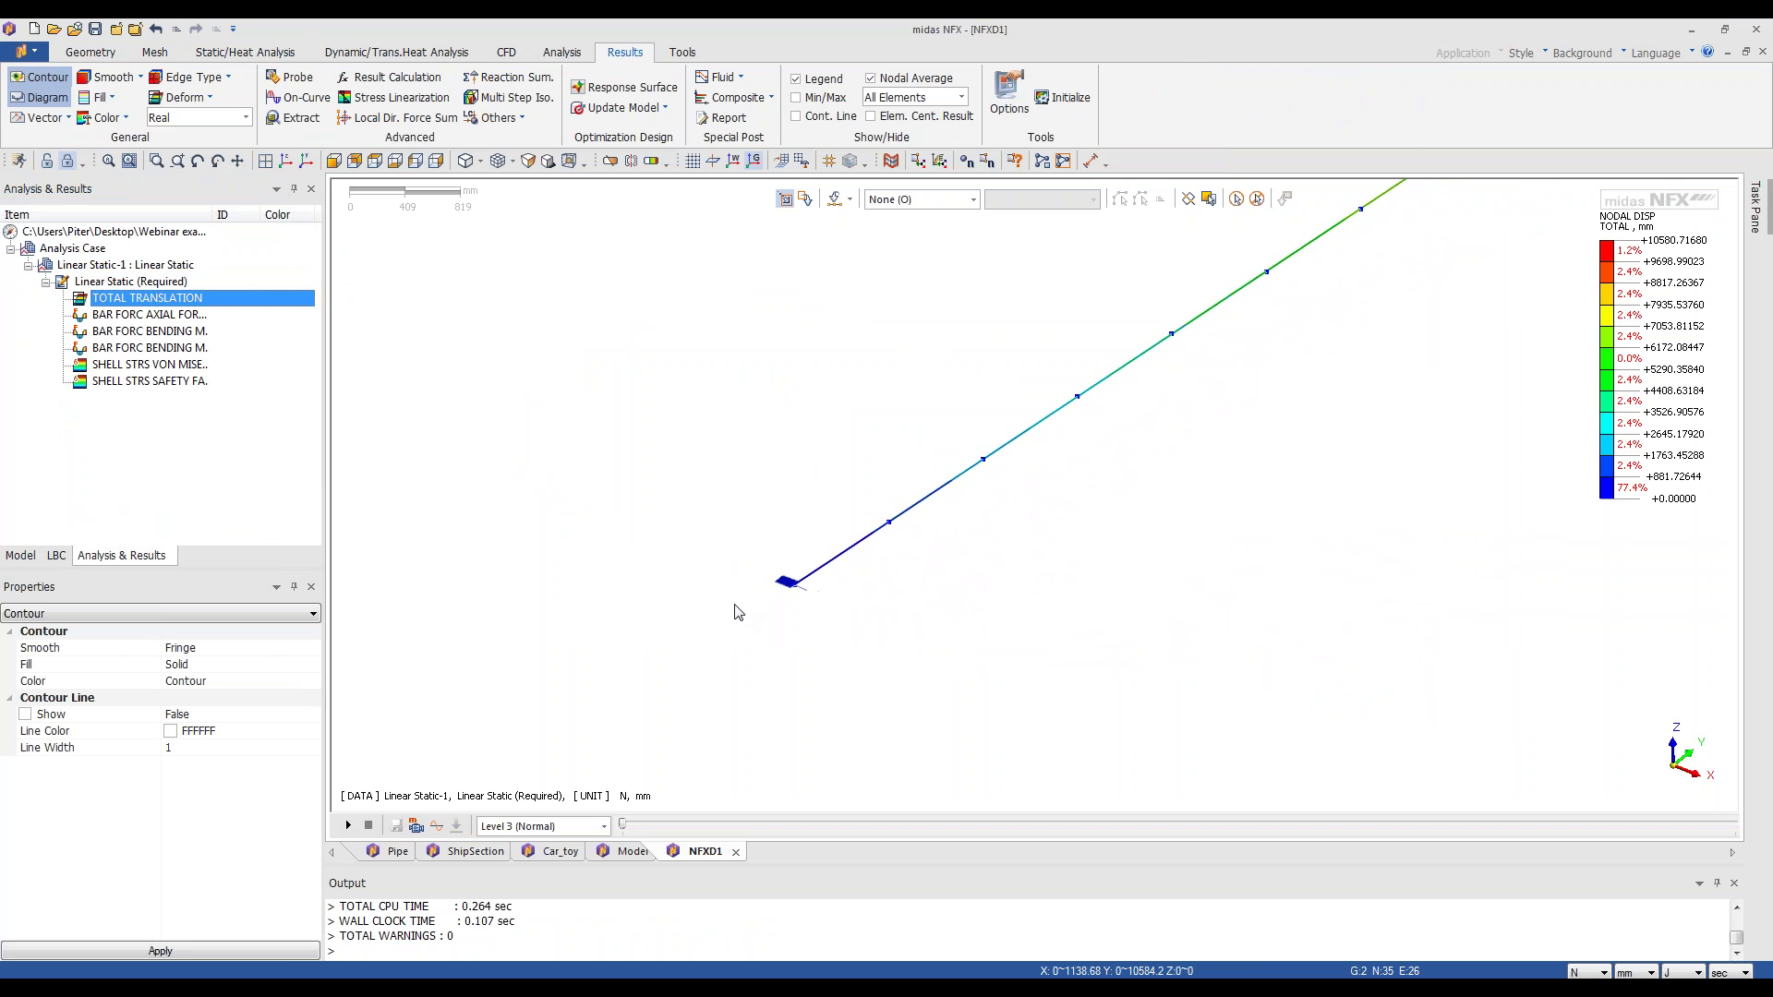
pyautogui.scroll(6, 739, 612)
pyautogui.scroll(10, 743, 605)
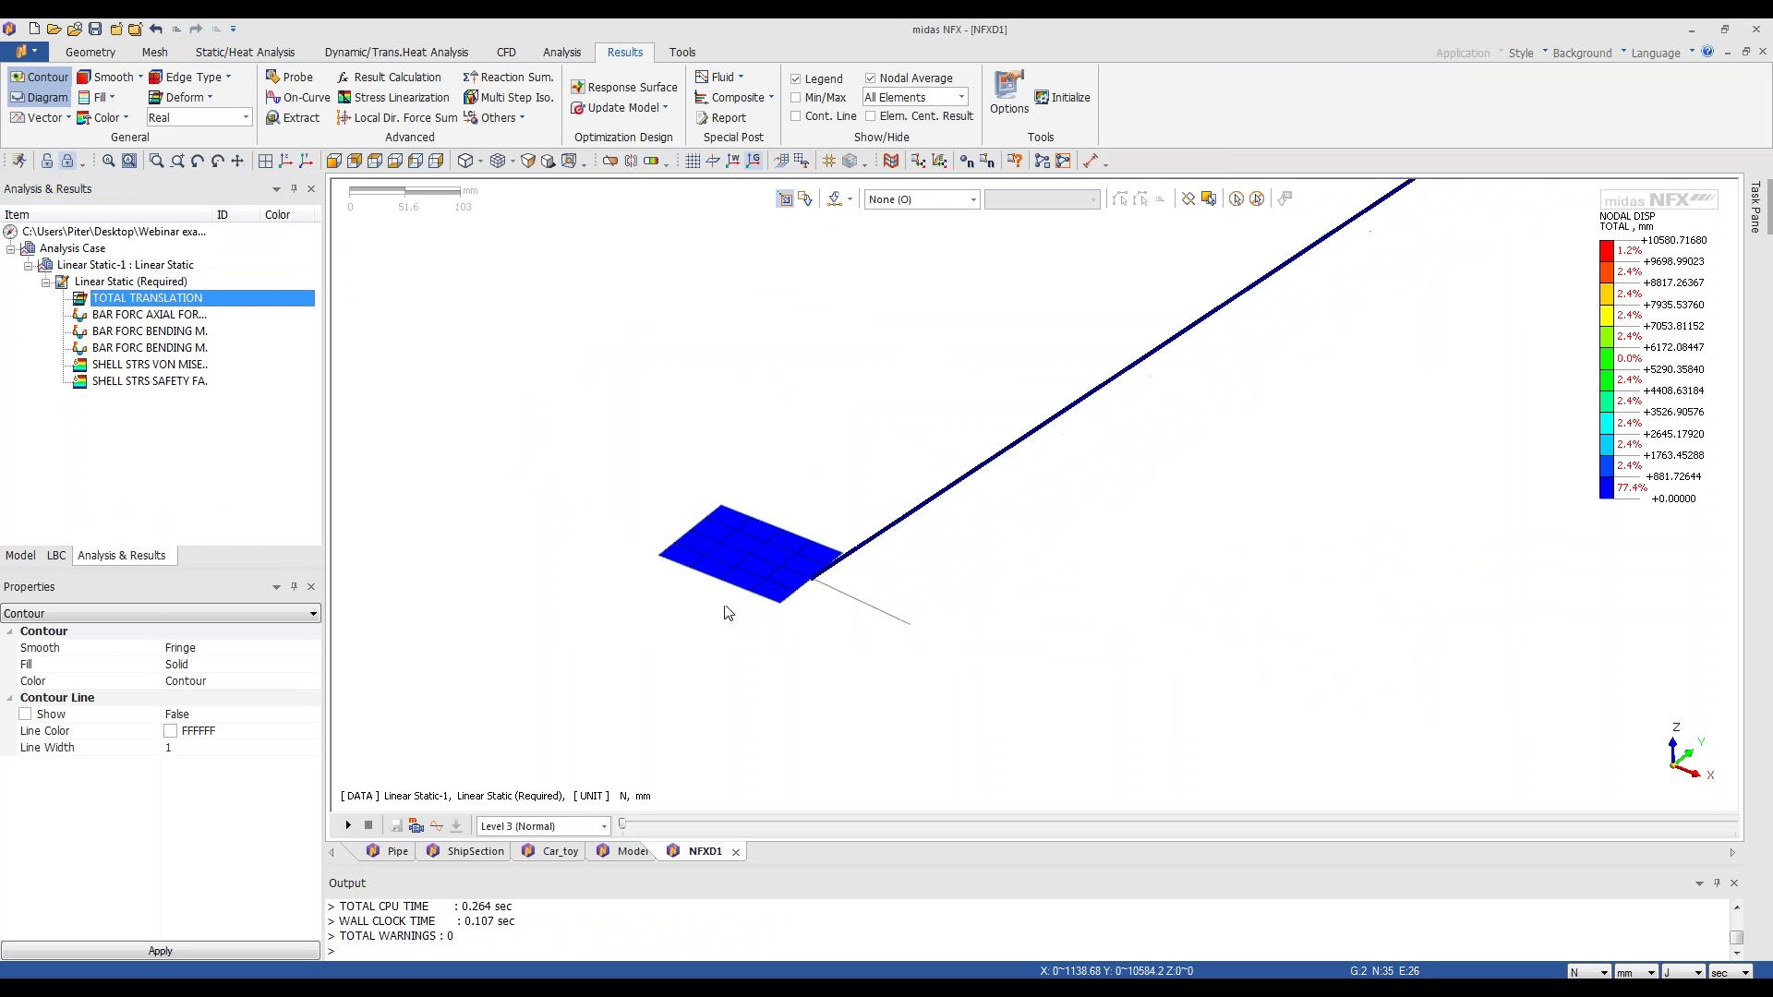
pyautogui.scroll(-2, 743, 602)
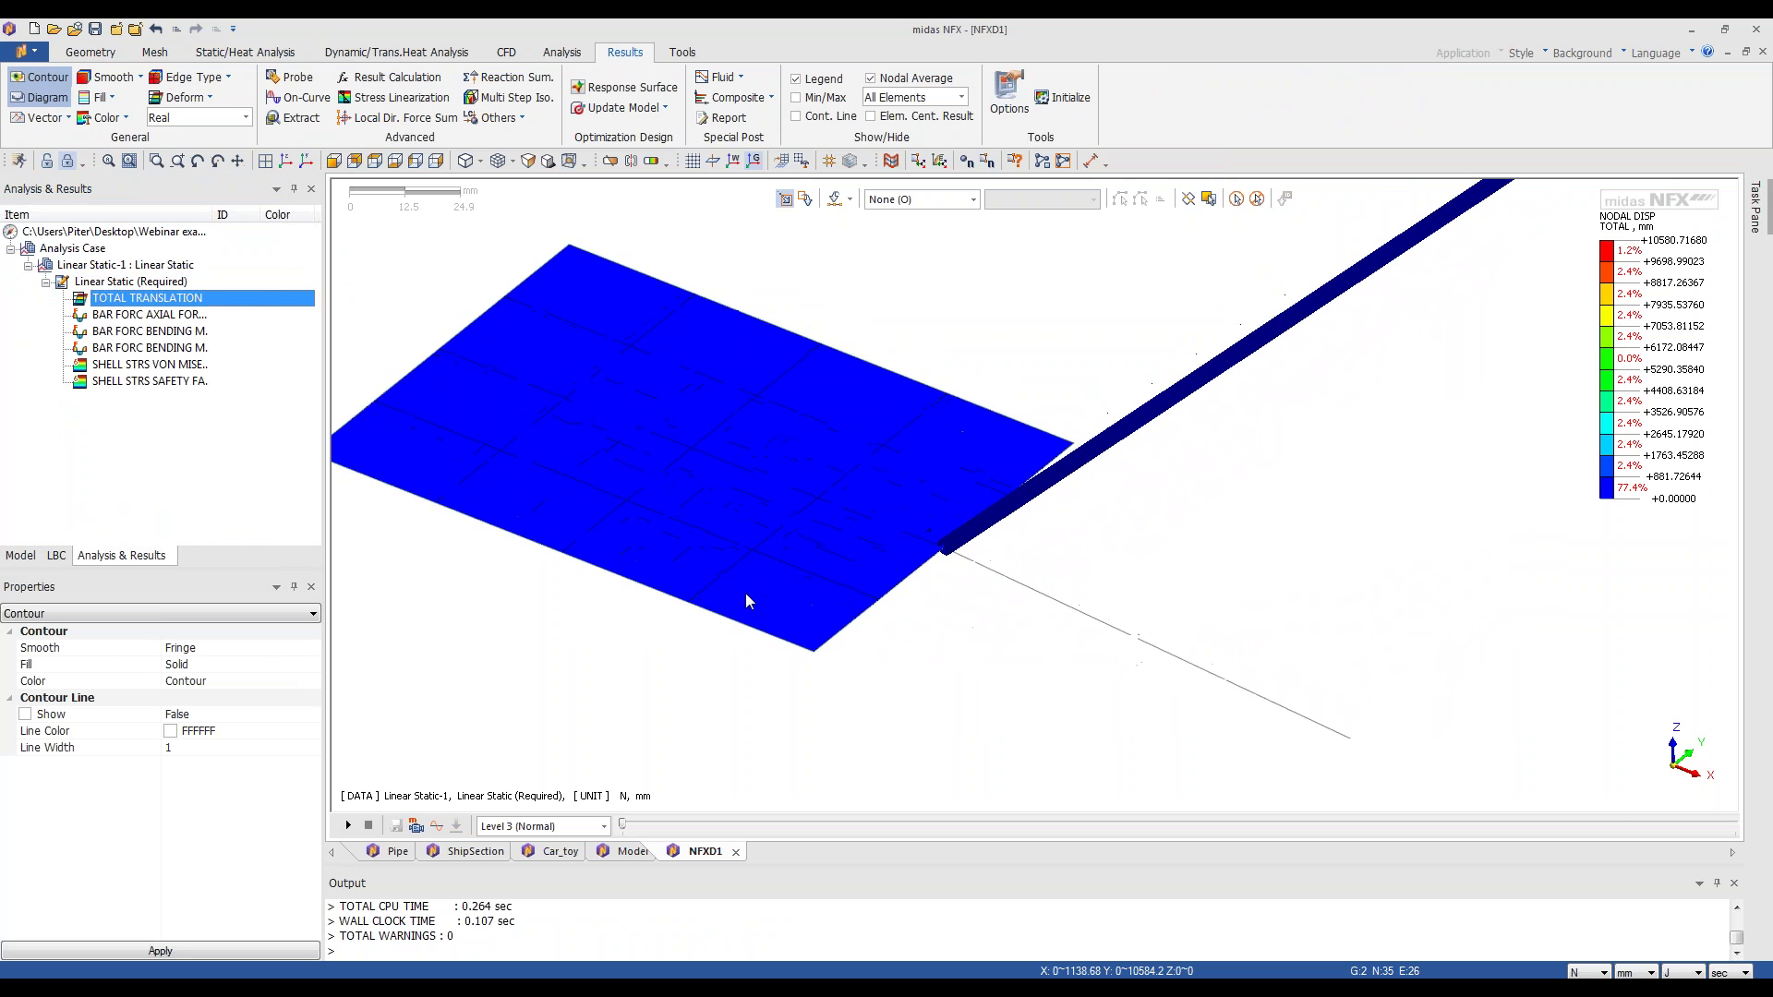
# - Display the SHELL STRS VON MISES MAXIMUM contour, widen the tree's item column, and examine the stress distribution on the plate
pyautogui.click(163, 365)
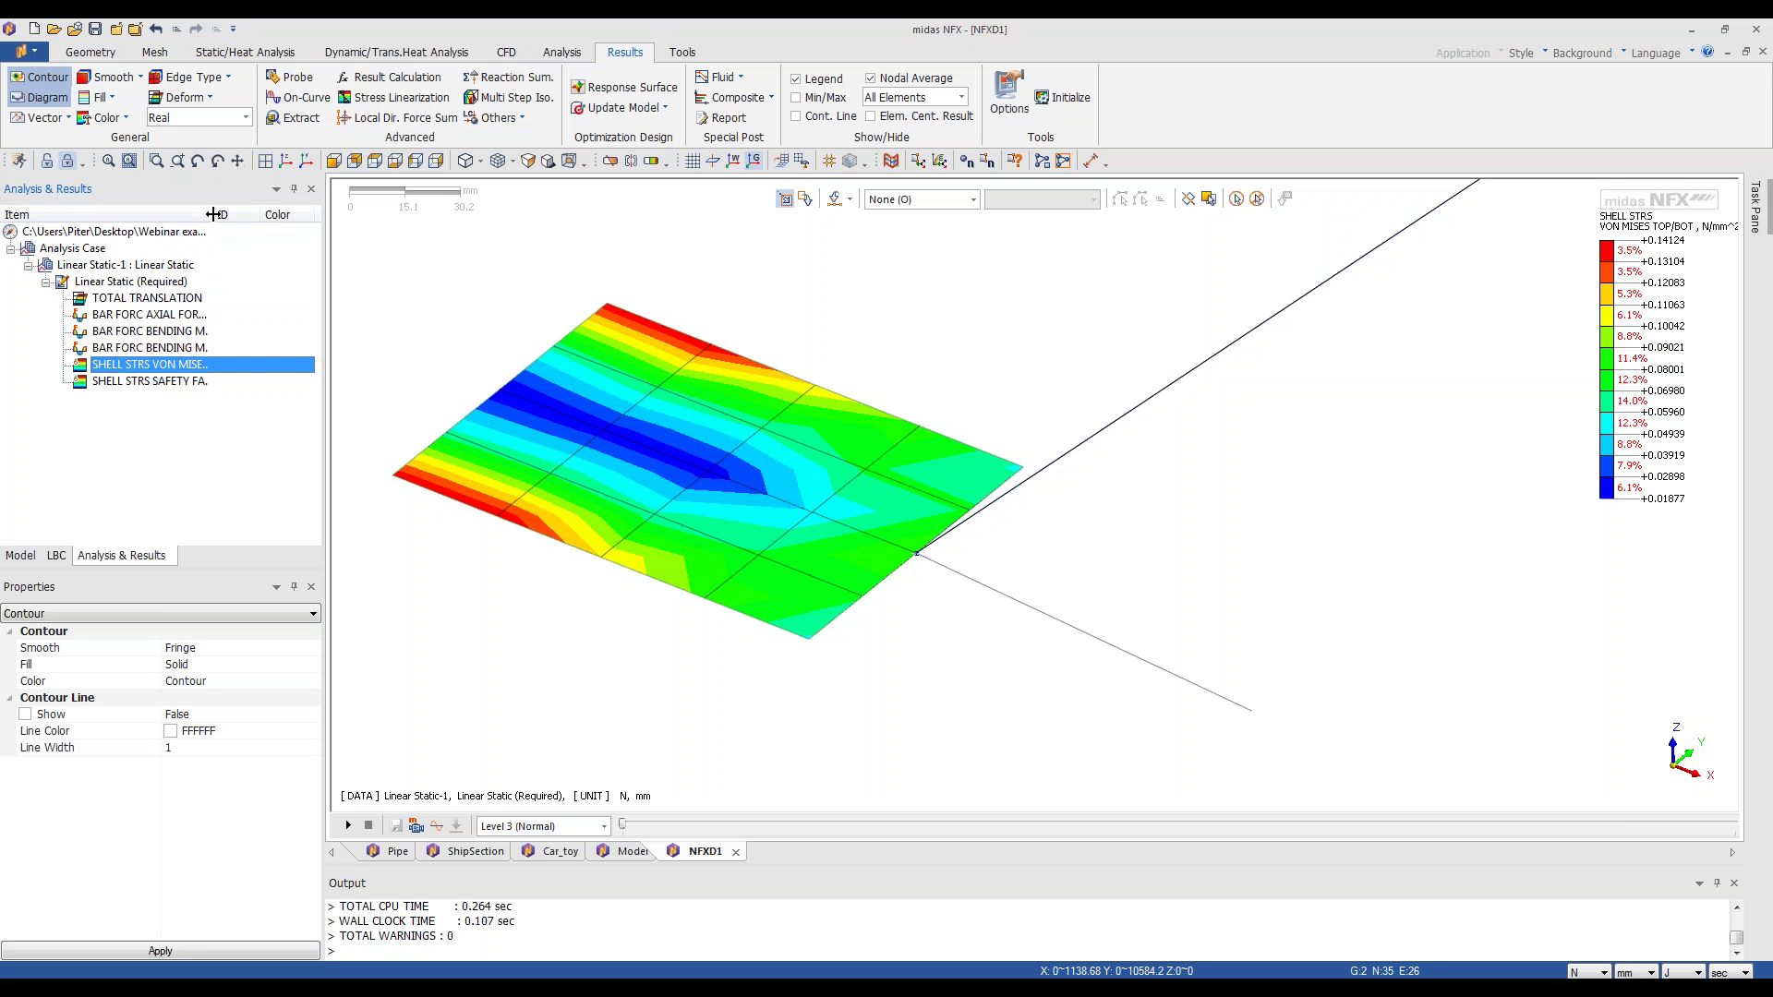
pyautogui.doubleClick(279, 222)
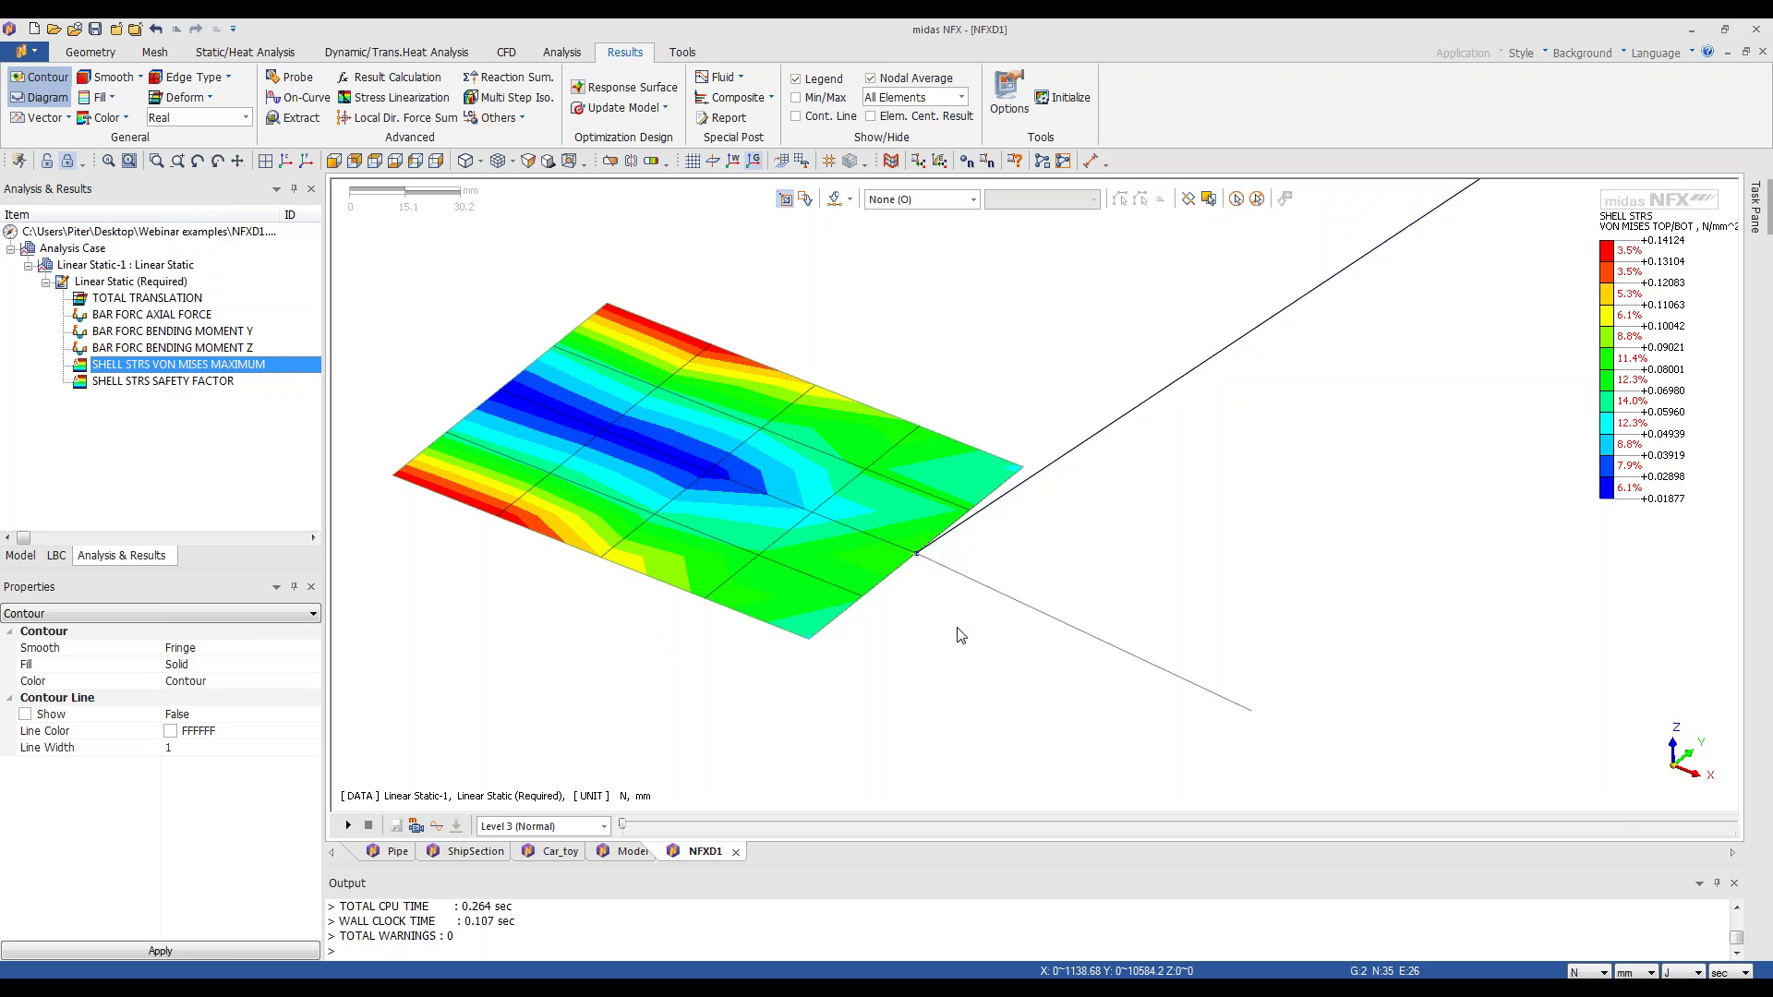
pyautogui.scroll(-6, 960, 635)
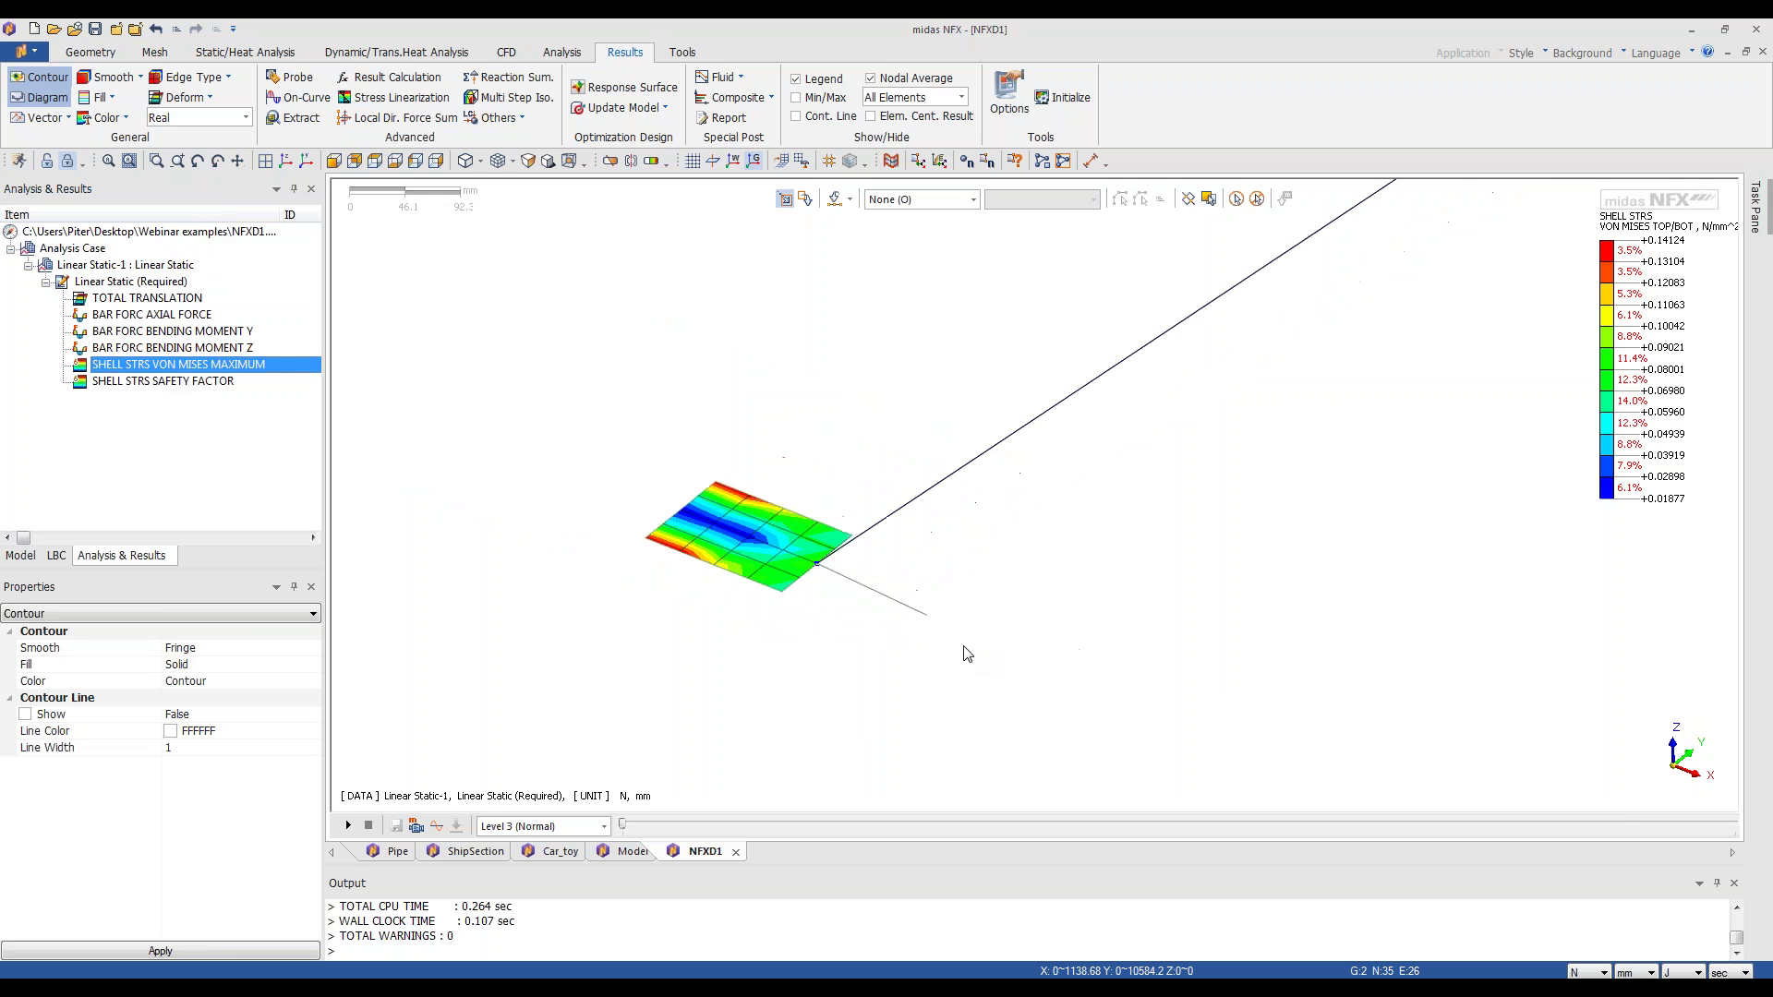
pyautogui.scroll(3, 854, 615)
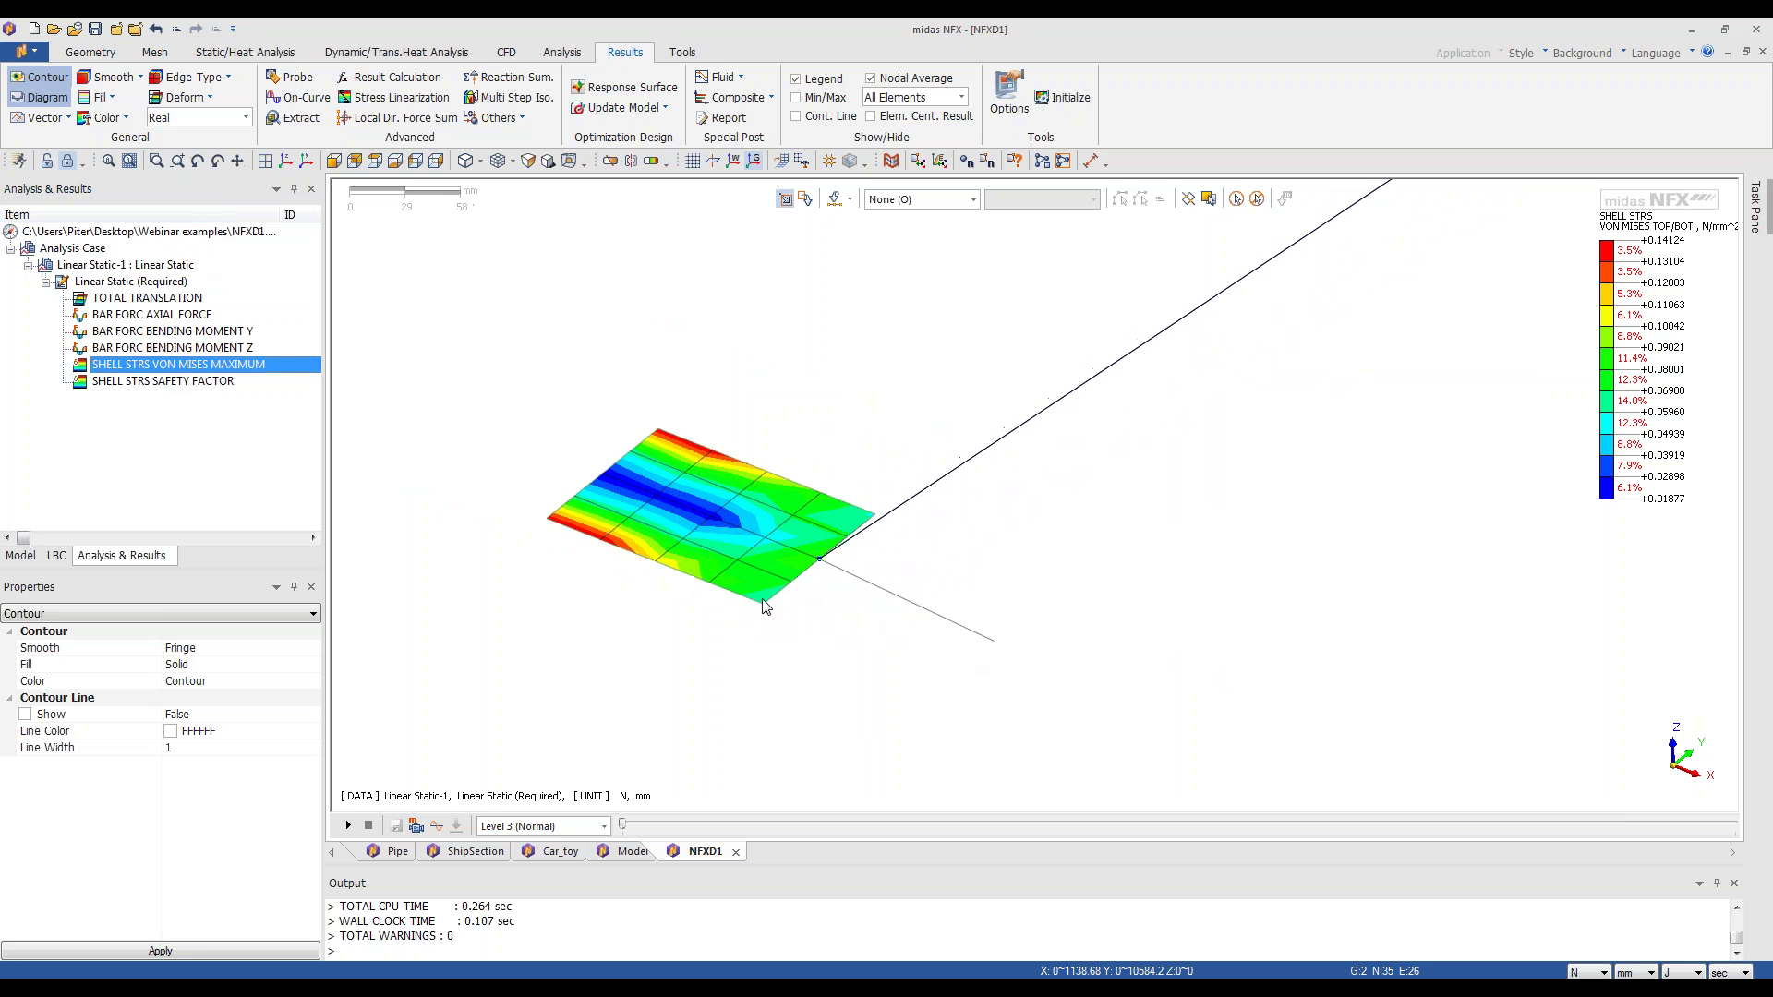
pyautogui.scroll(2, 765, 606)
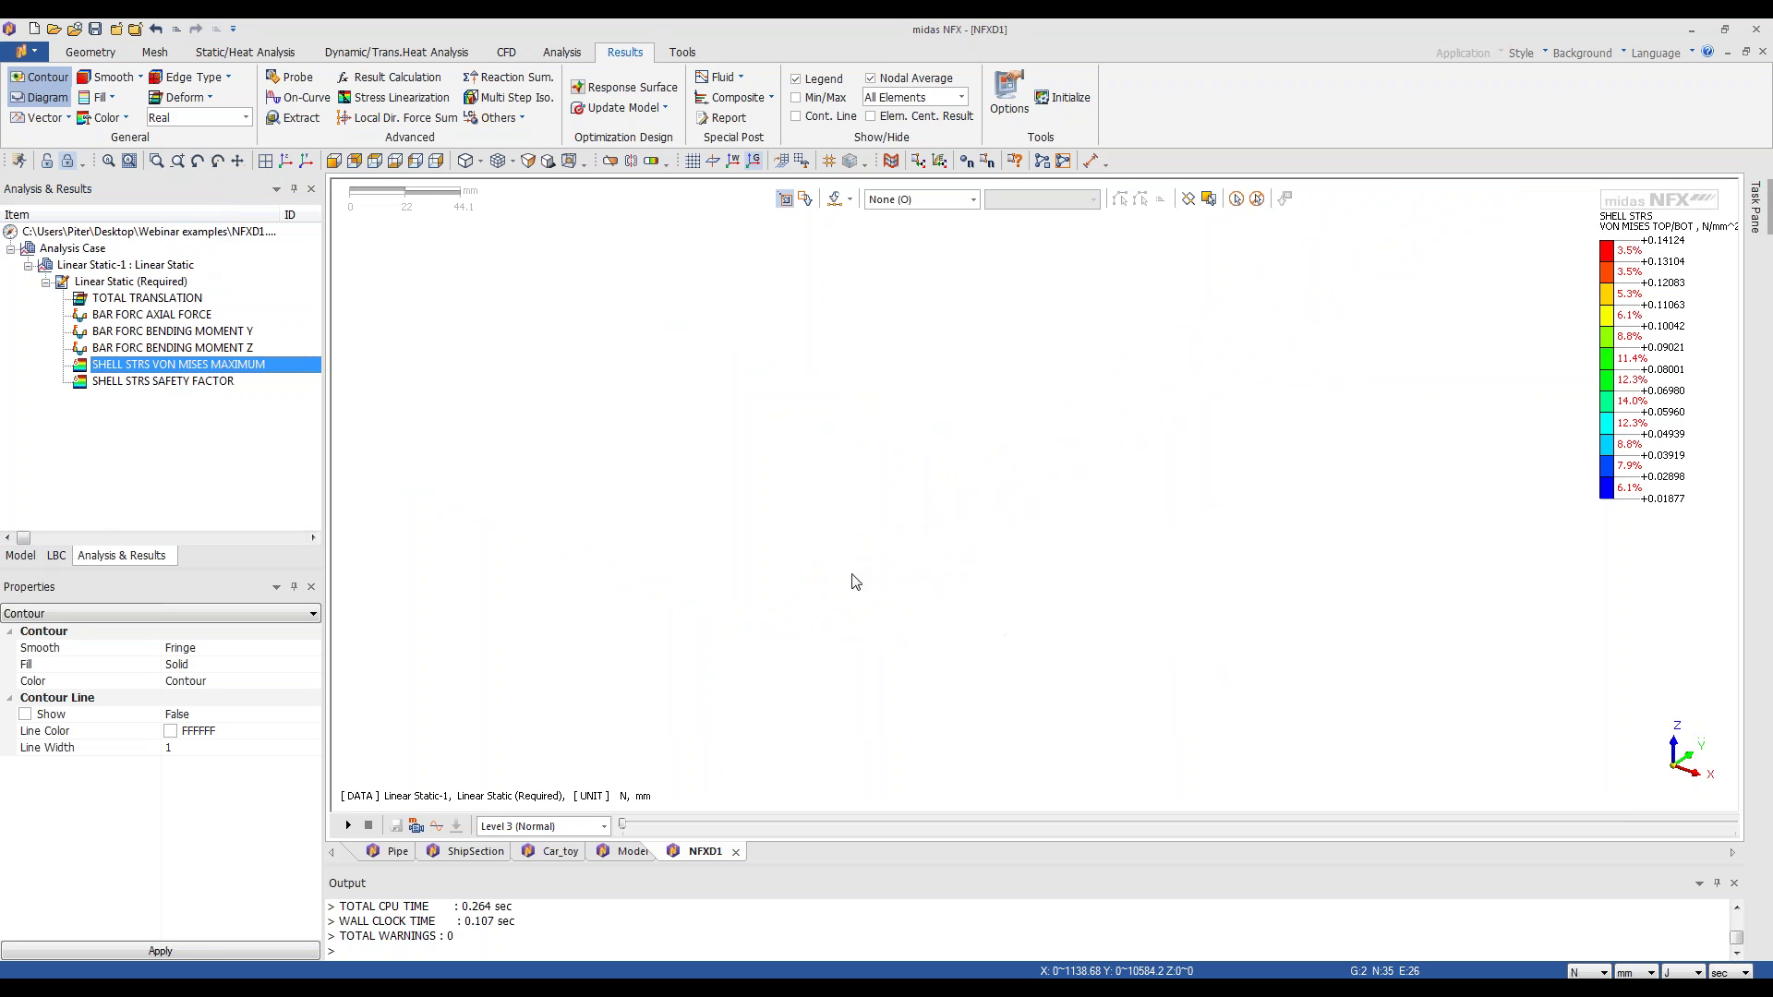
pyautogui.click(287, 163)
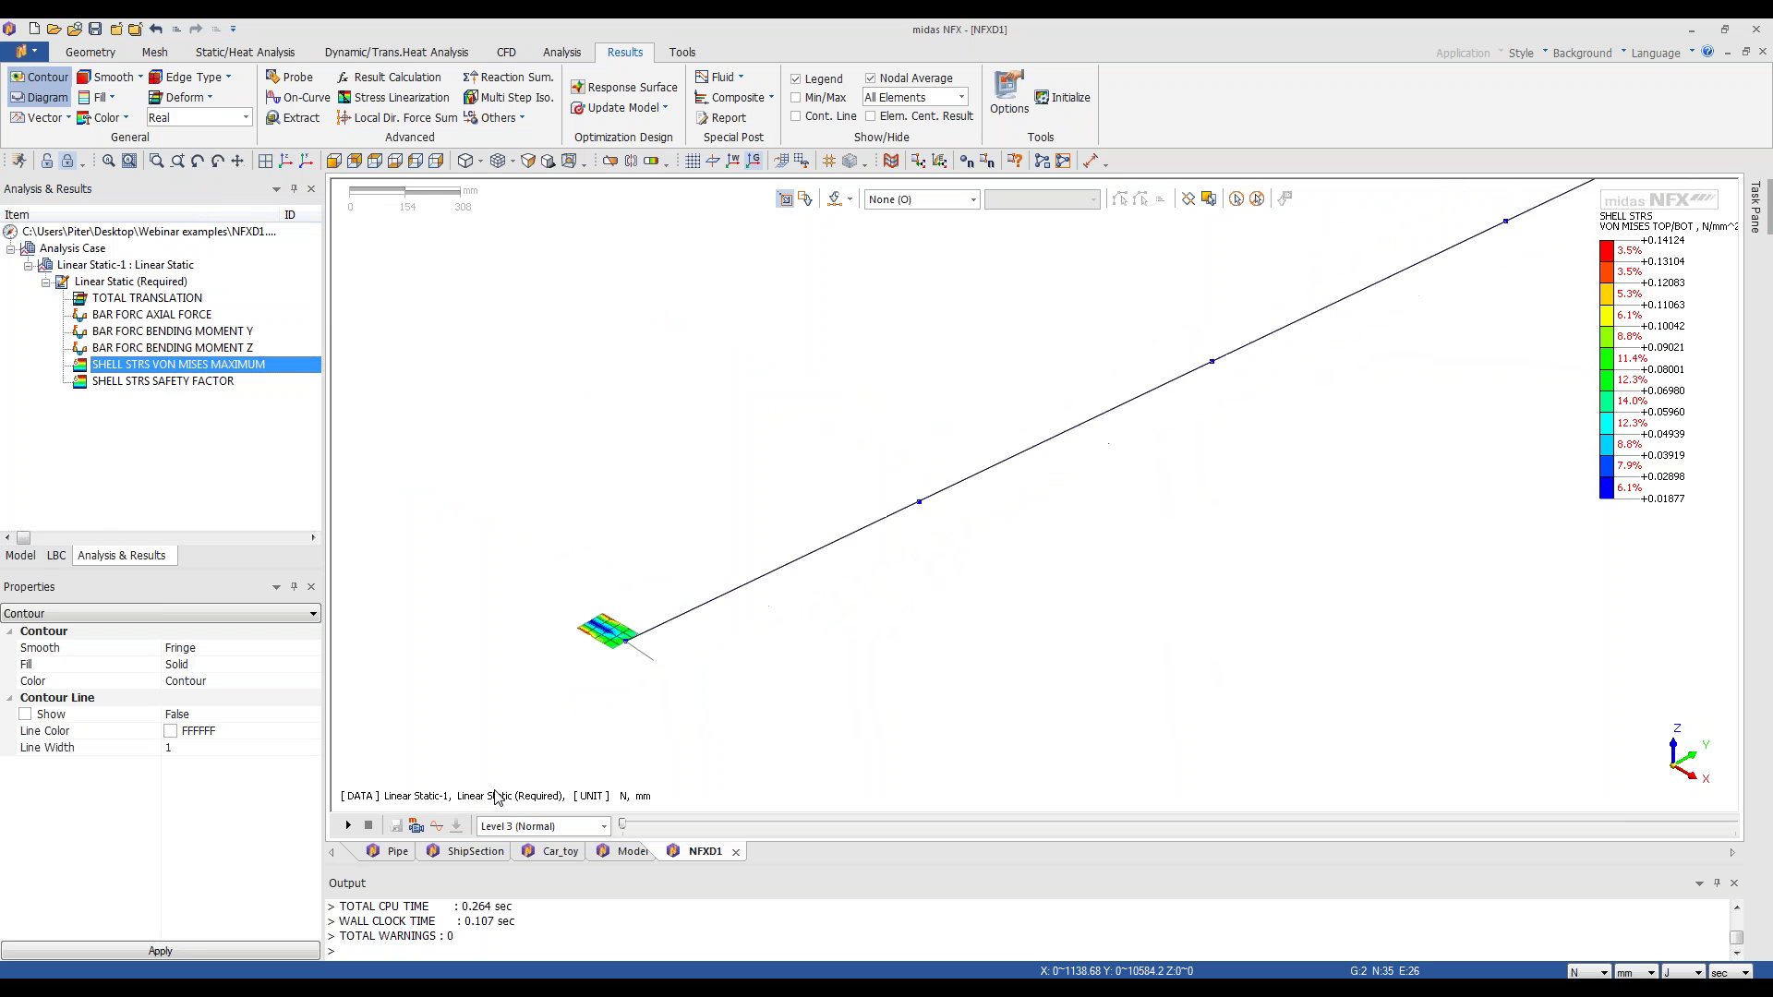
pyautogui.scroll(10, 527, 711)
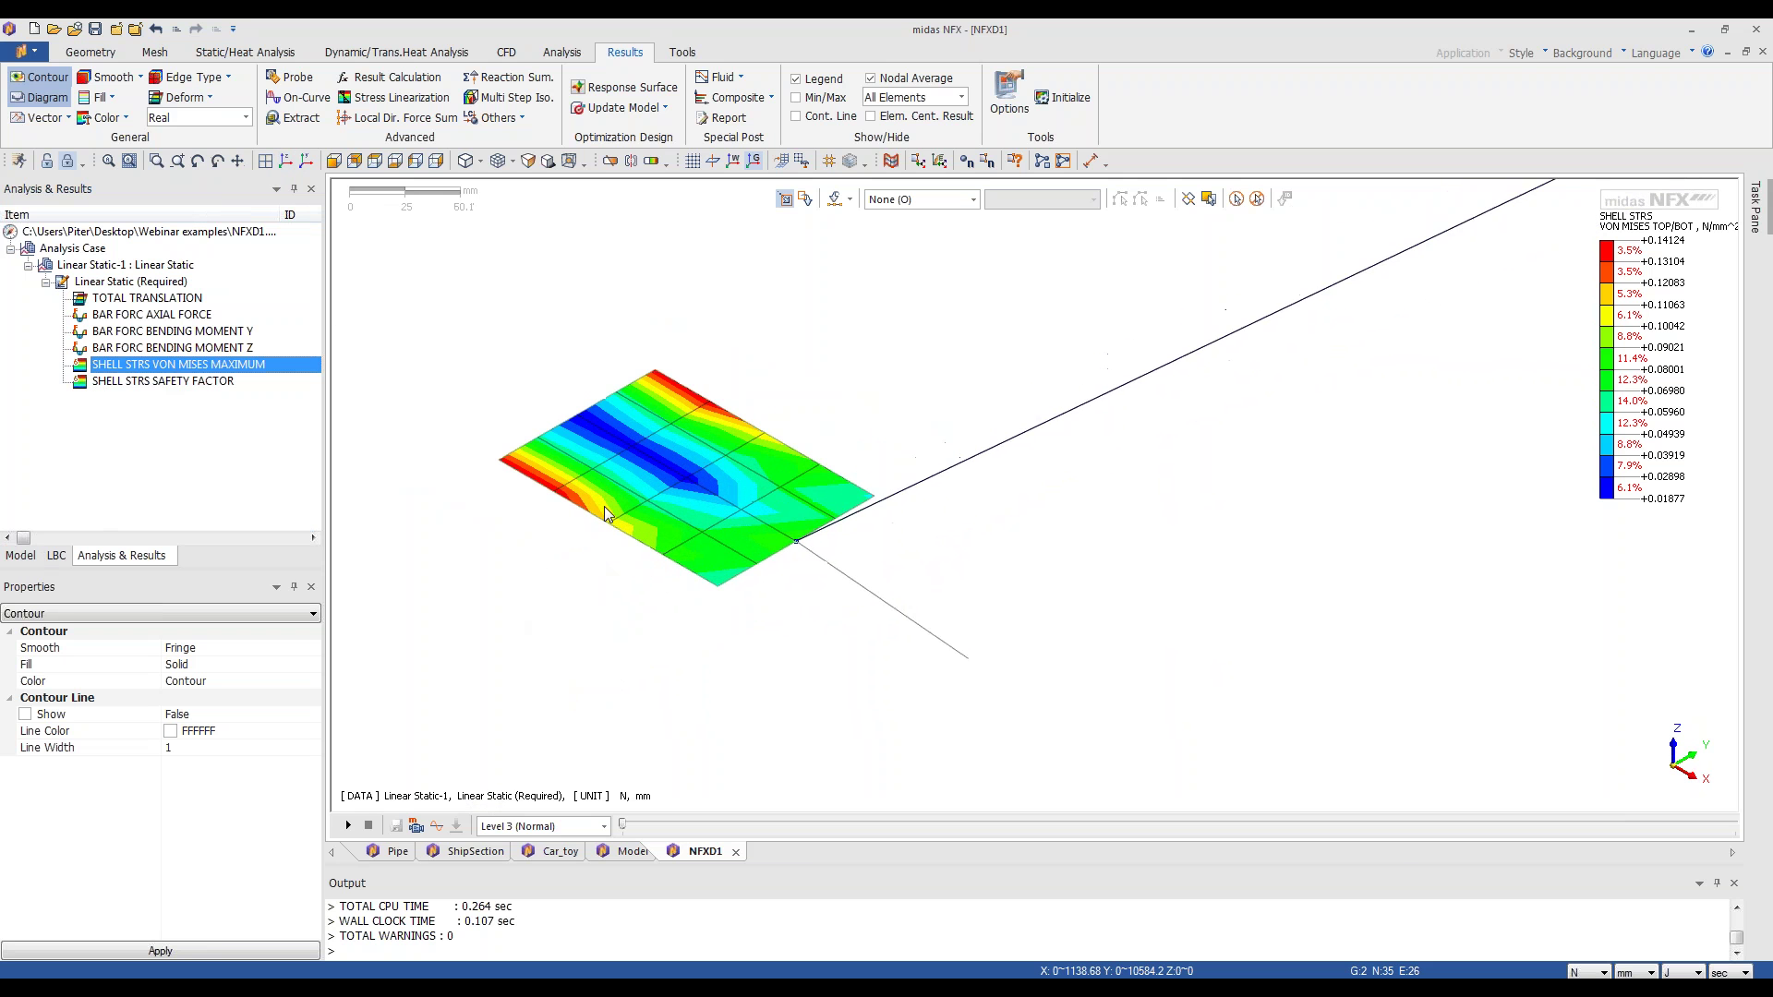
pyautogui.scroll(3, 619, 529)
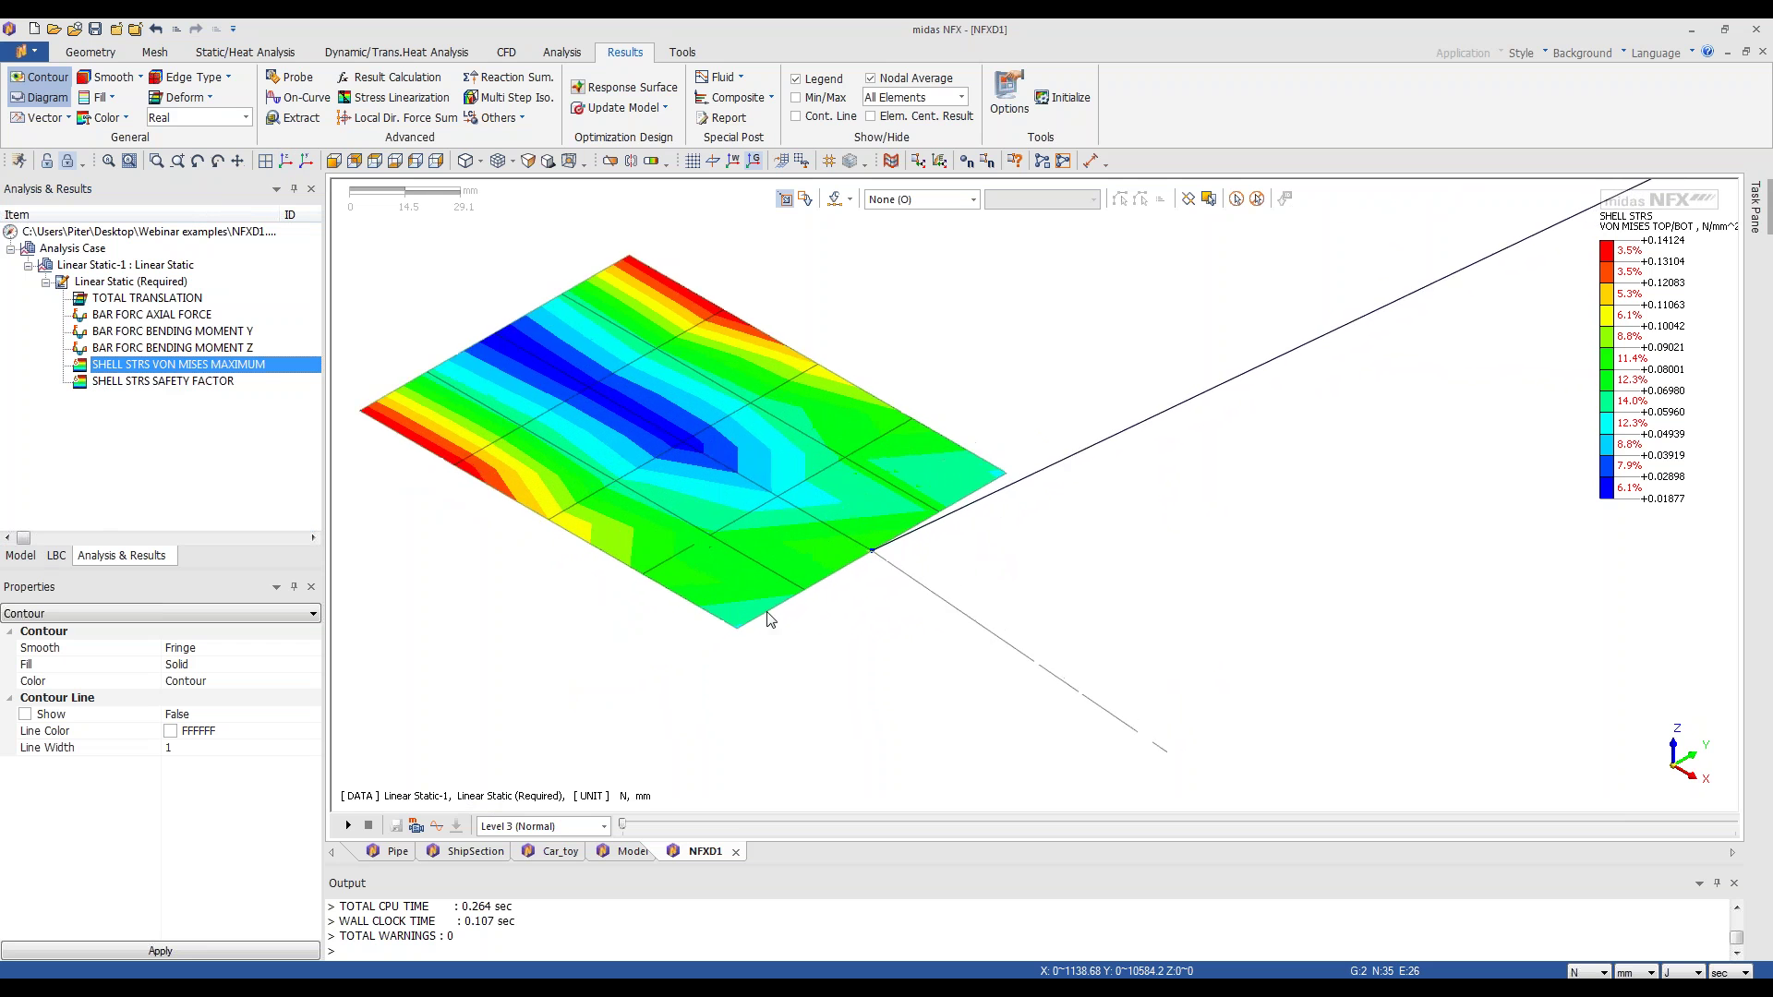
# - Enable Include Drilling DOF in the plate's 2D property
pyautogui.scroll(1, 775, 617)
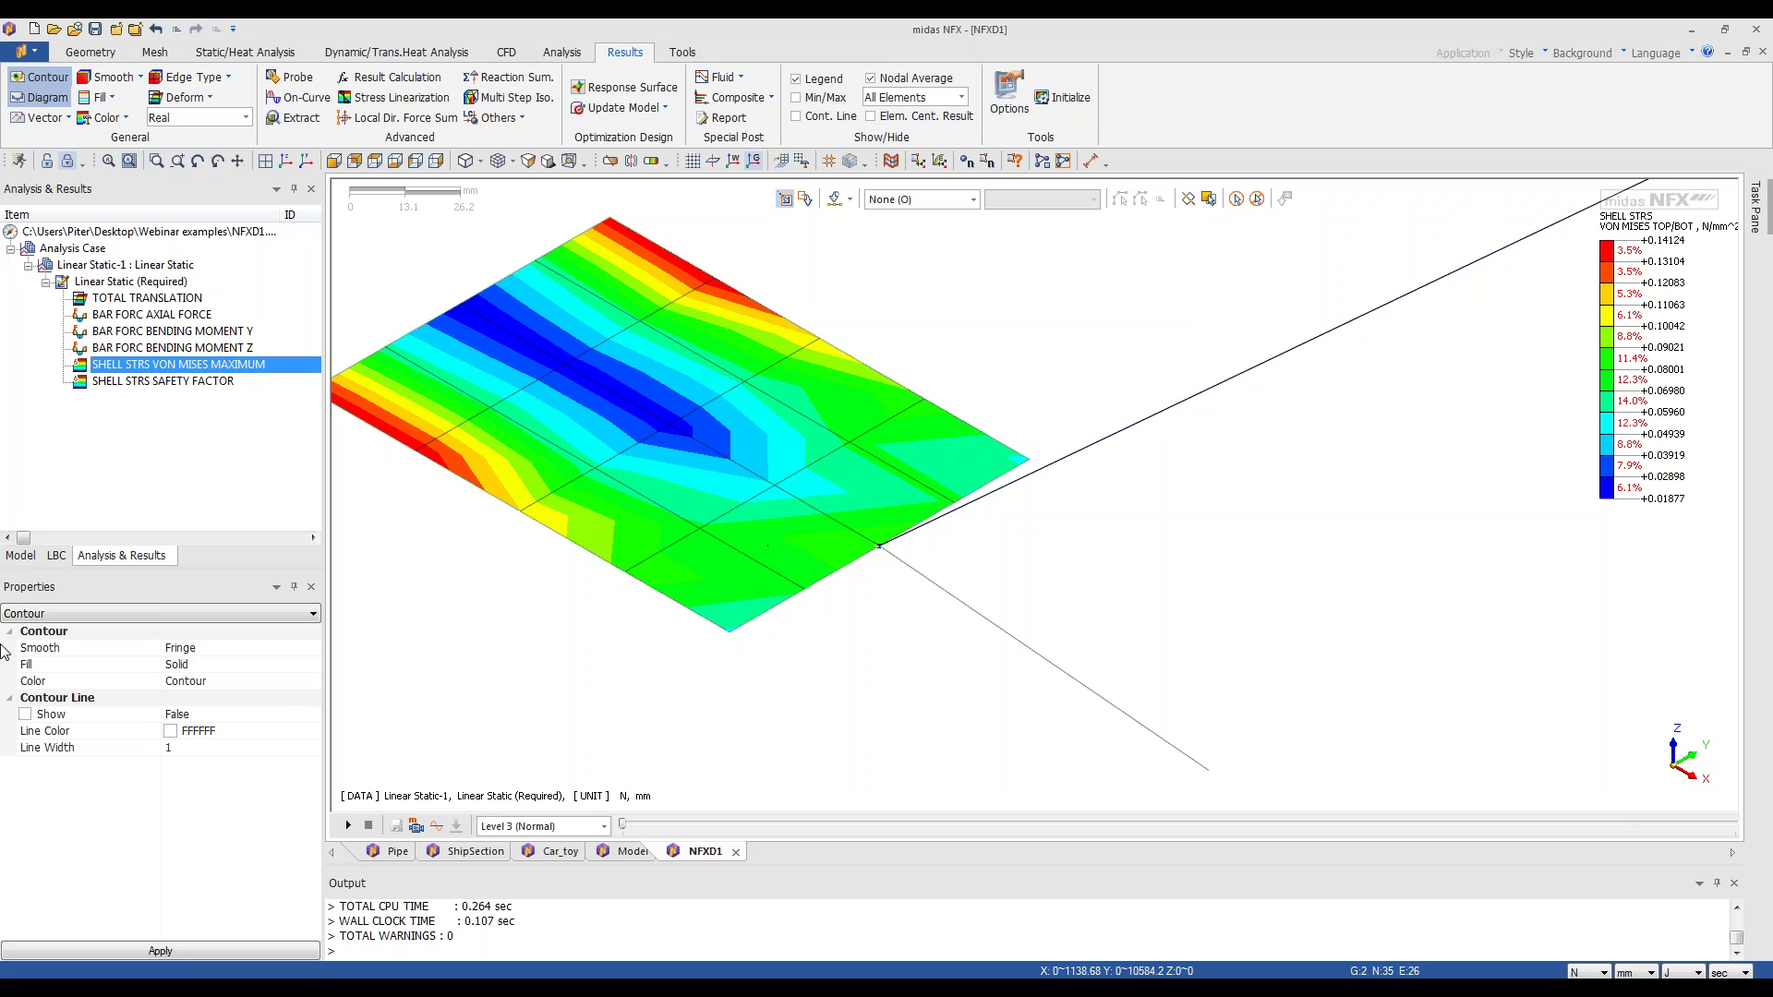
pyautogui.click(21, 555)
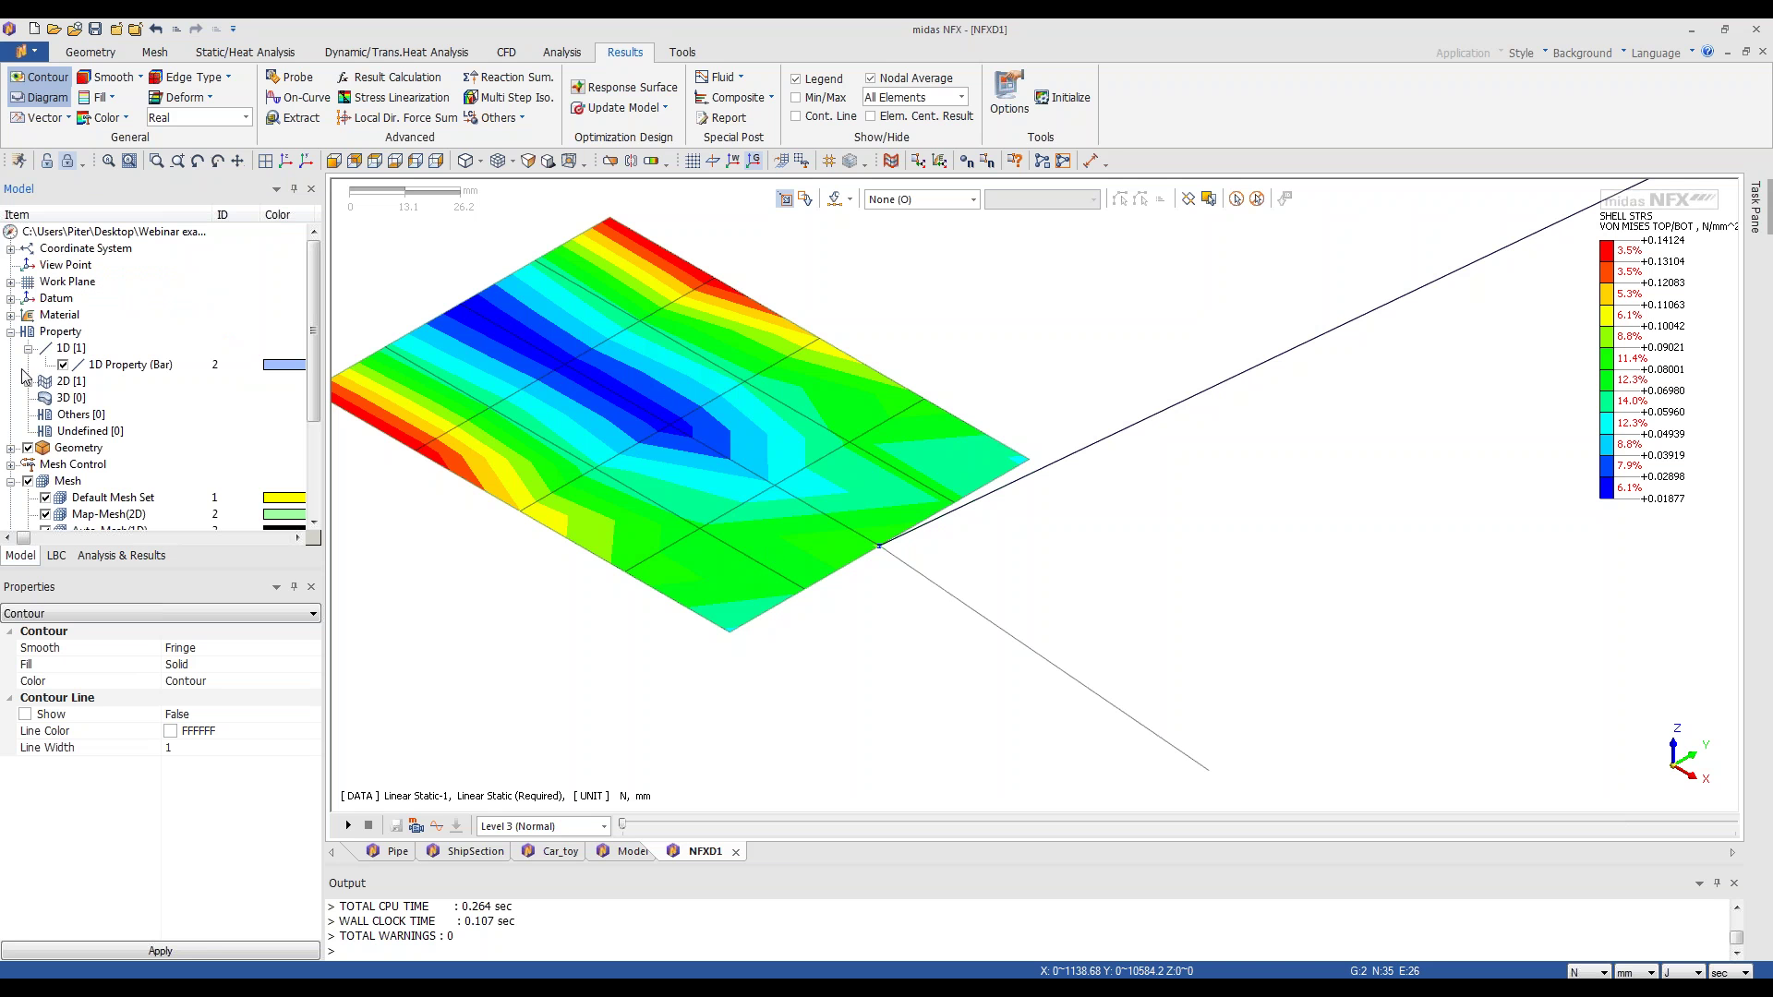
pyautogui.click(29, 382)
pyautogui.click(142, 403)
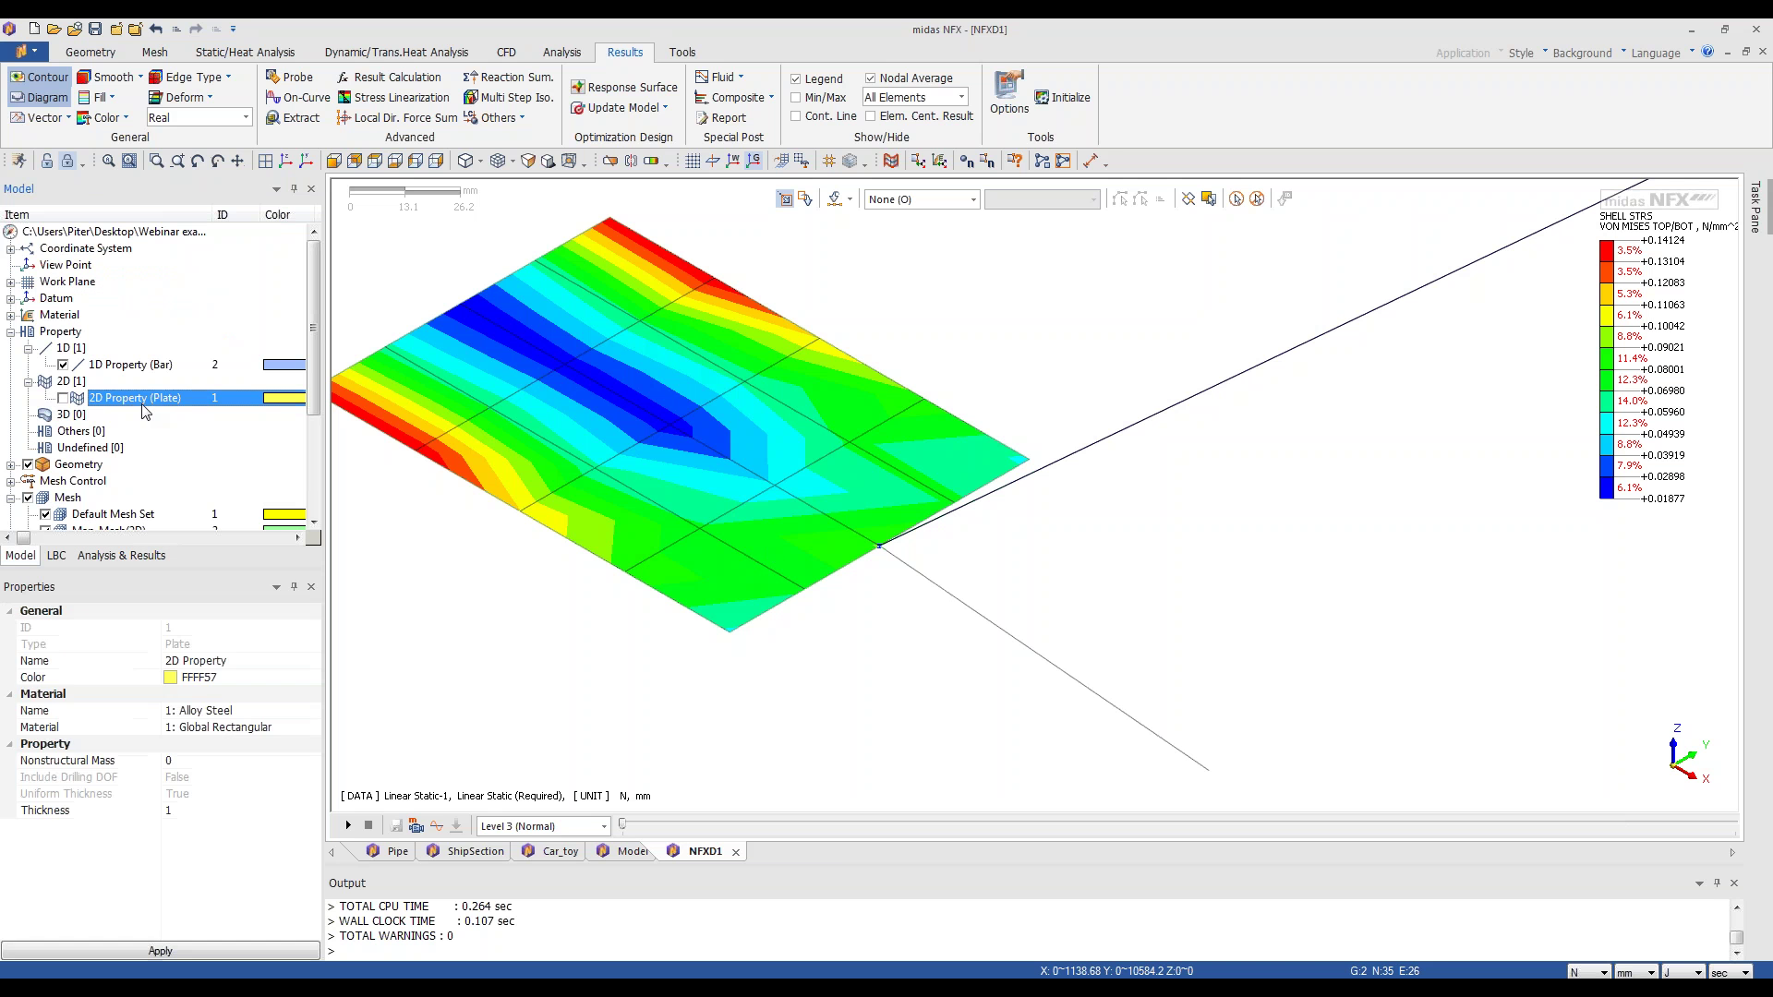
pyautogui.rightClick(143, 404)
pyautogui.click(226, 545)
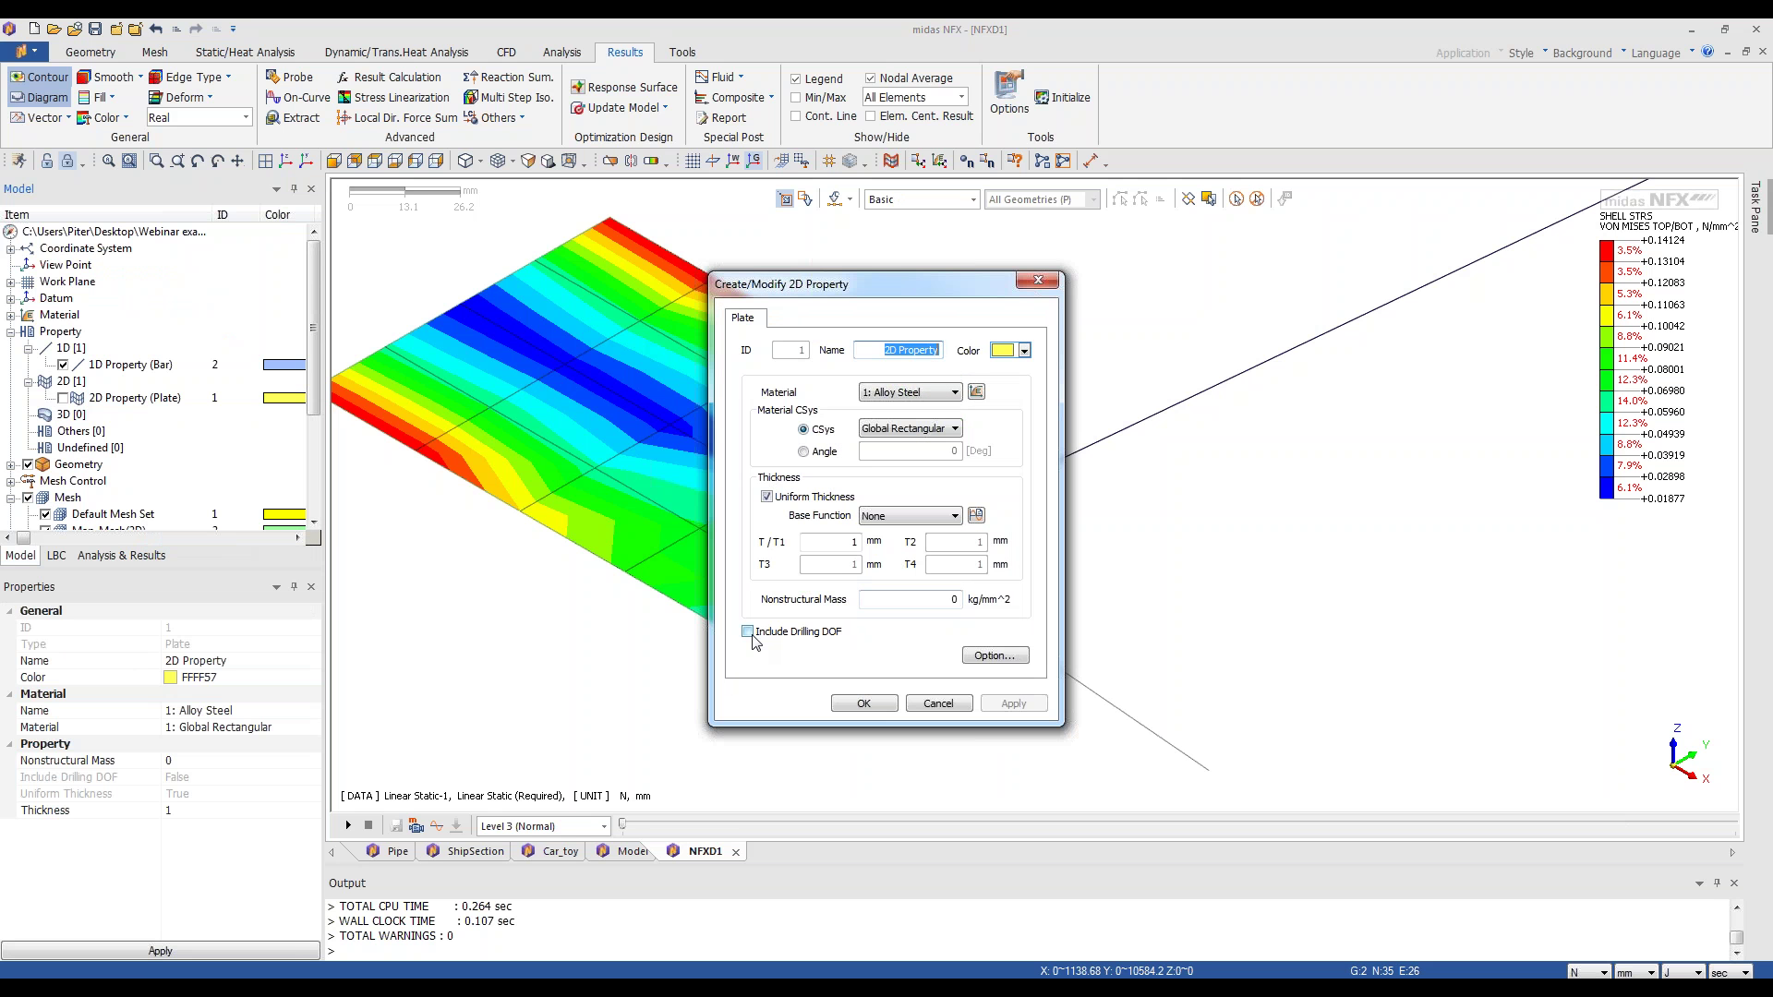
pyautogui.click(748, 633)
pyautogui.click(863, 704)
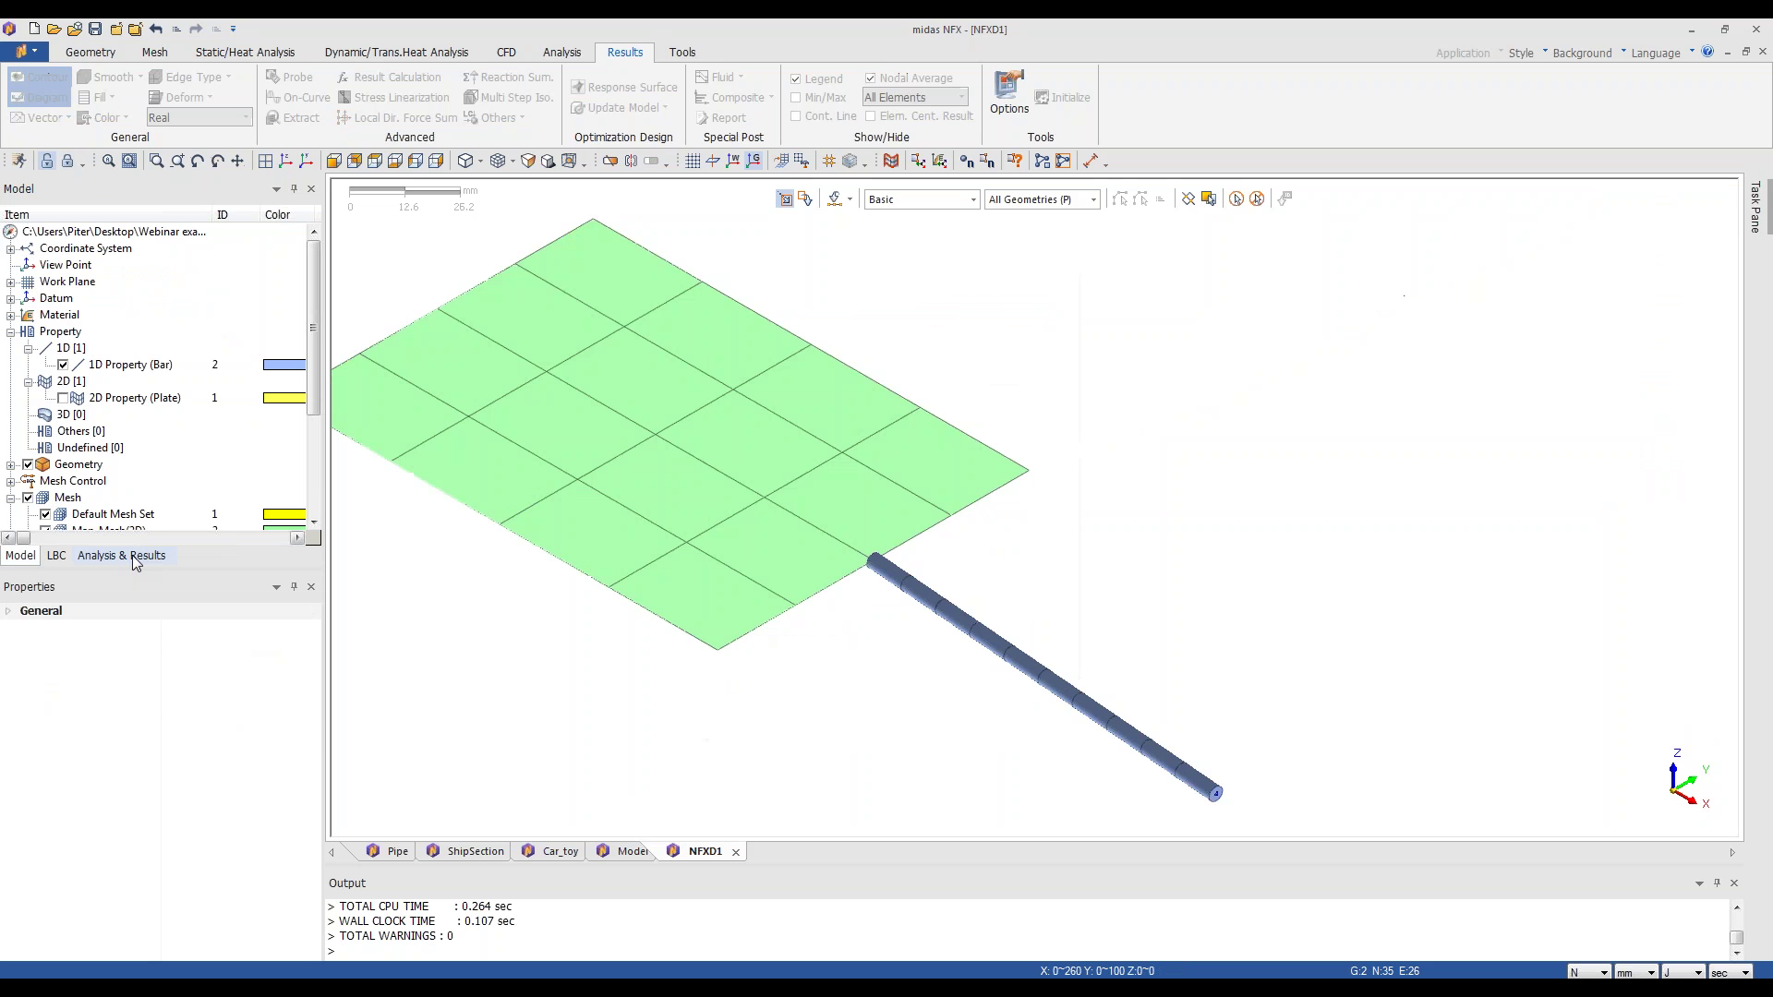
# - Solve the Linear Static-1 case again and display its TOTAL TRANSLATION result on the plate and bar
pyautogui.click(121, 555)
pyautogui.rightClick(157, 265)
pyautogui.click(185, 274)
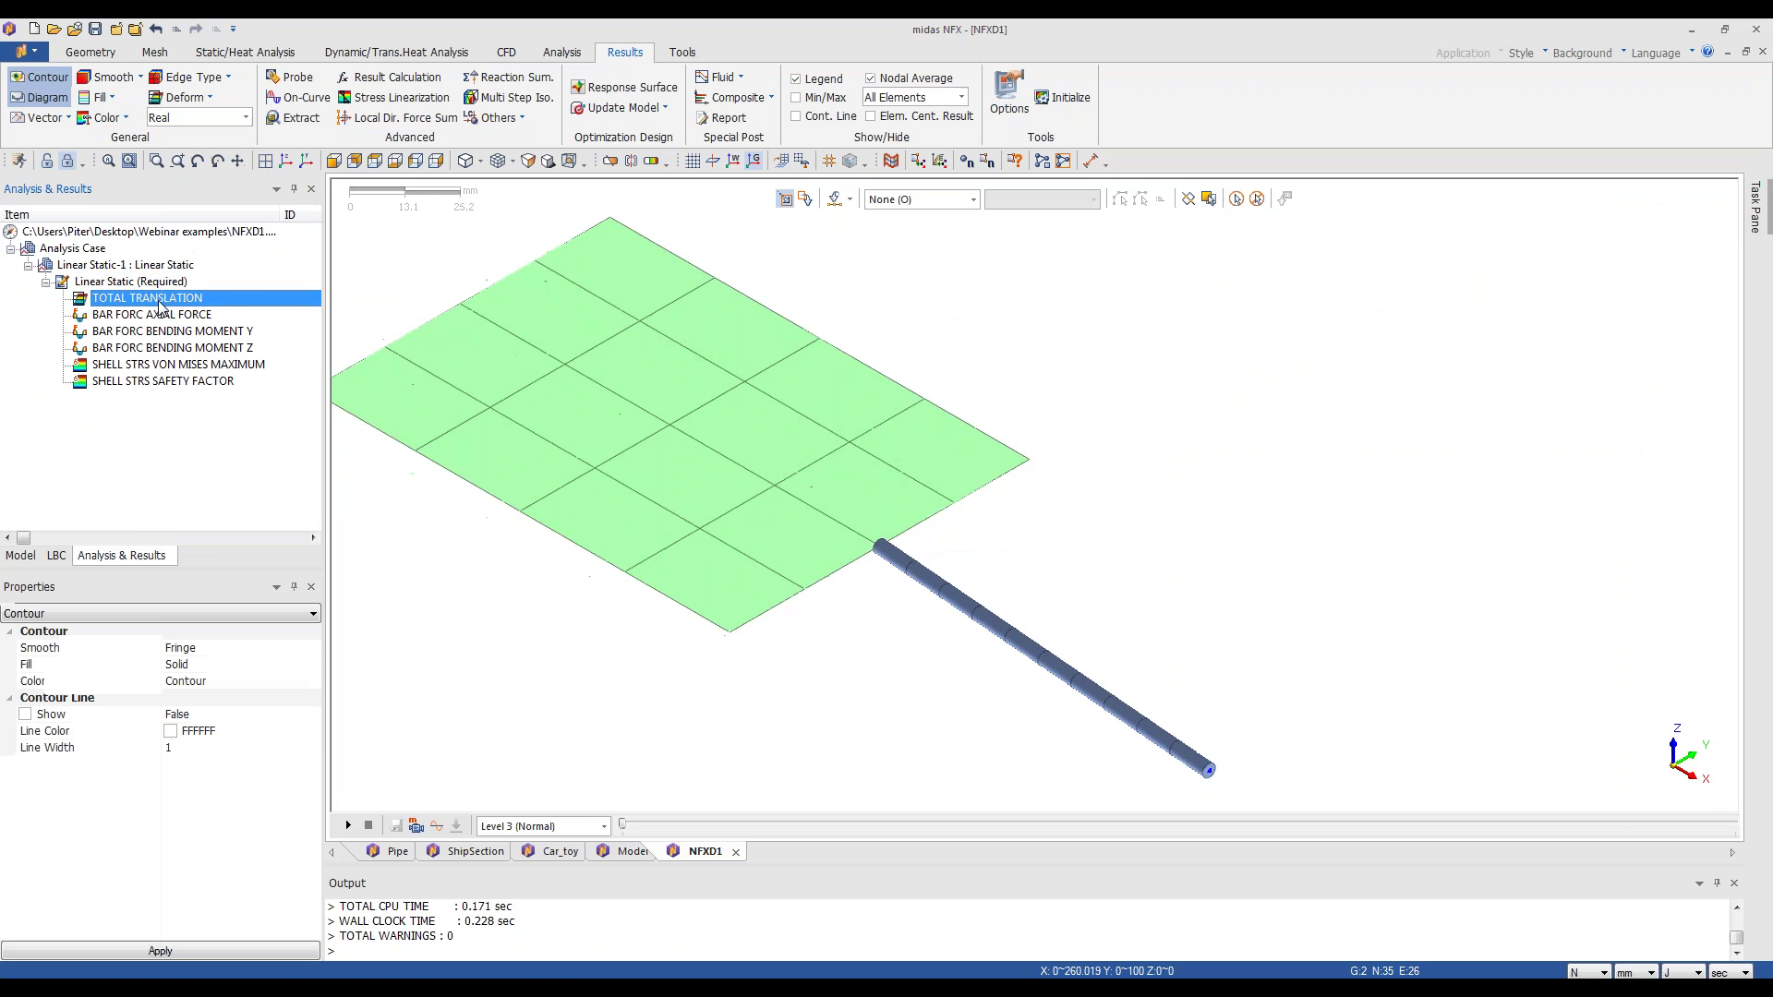
pyautogui.moveTo(762, 618)
pyautogui.mouseDown(button='middle')
pyautogui.moveTo(799, 591)
pyautogui.moveTo(903, 651)
pyautogui.moveTo(901, 668)
pyautogui.moveTo(805, 600)
pyautogui.moveTo(961, 635)
pyautogui.moveTo(763, 632)
pyautogui.mouseUp(button='middle')
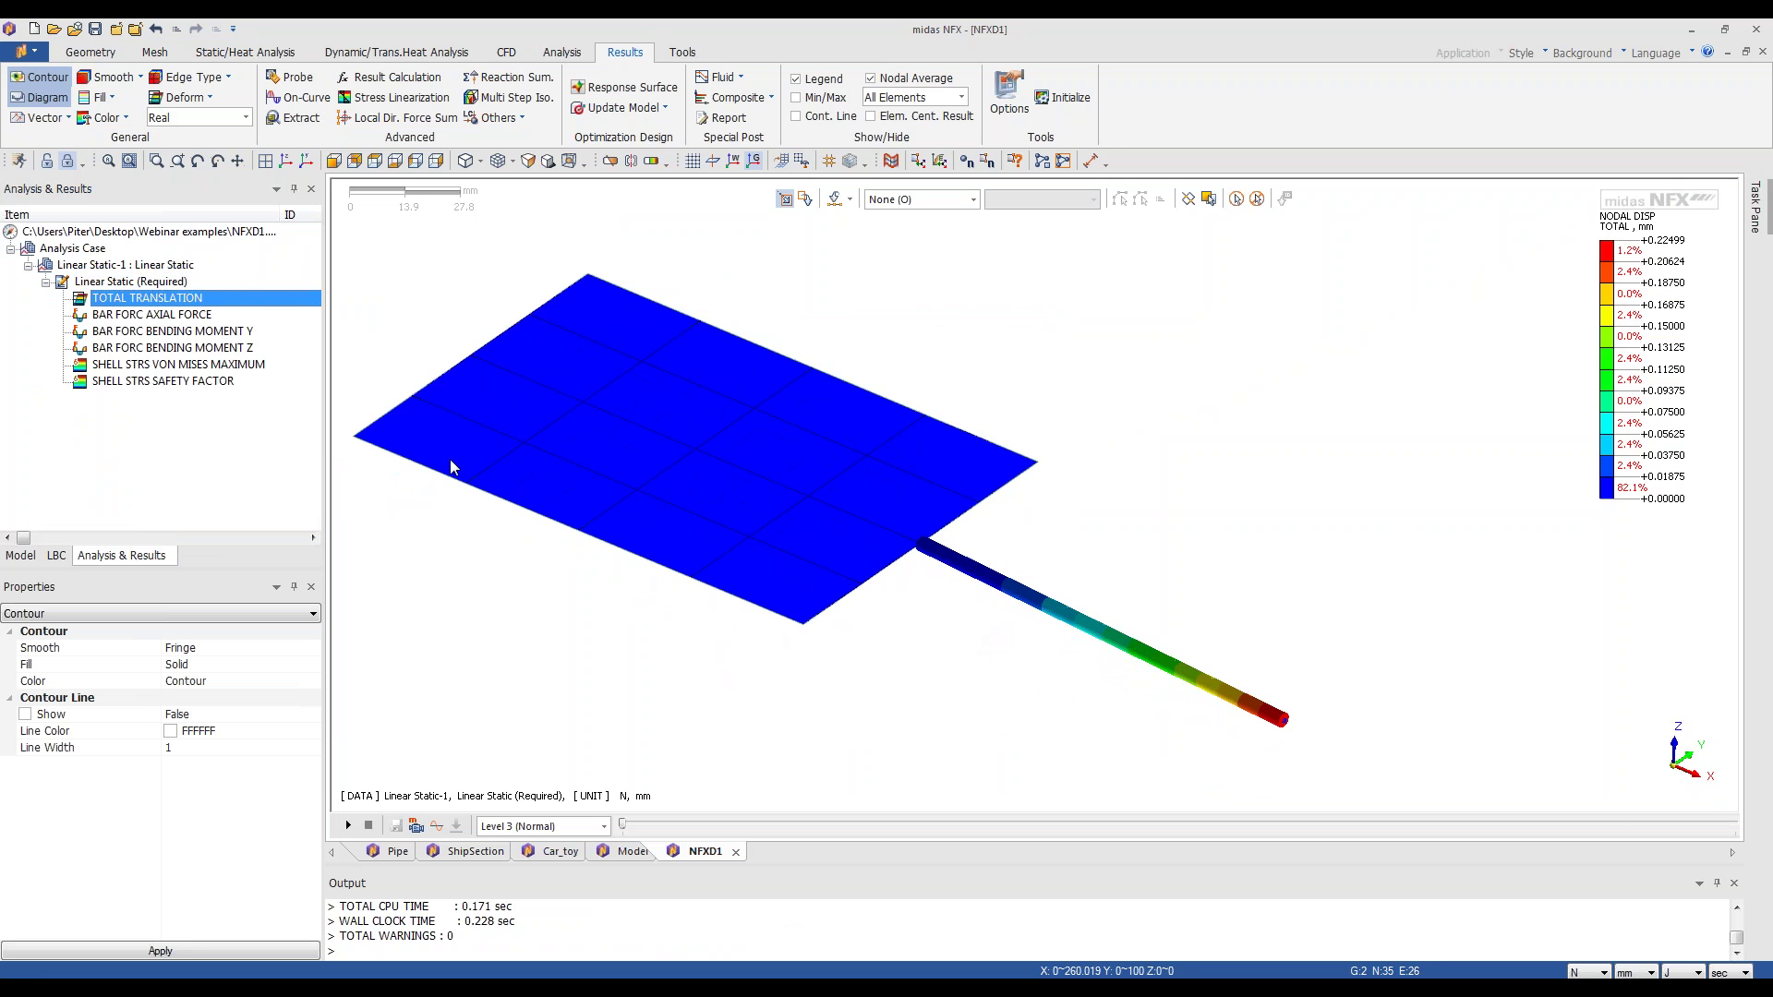
# - Display the SHELL STRS VON MISES MAXIMUM contour and examine the stress around the bar-to-plate joint from several angles
pyautogui.doubleClick(182, 363)
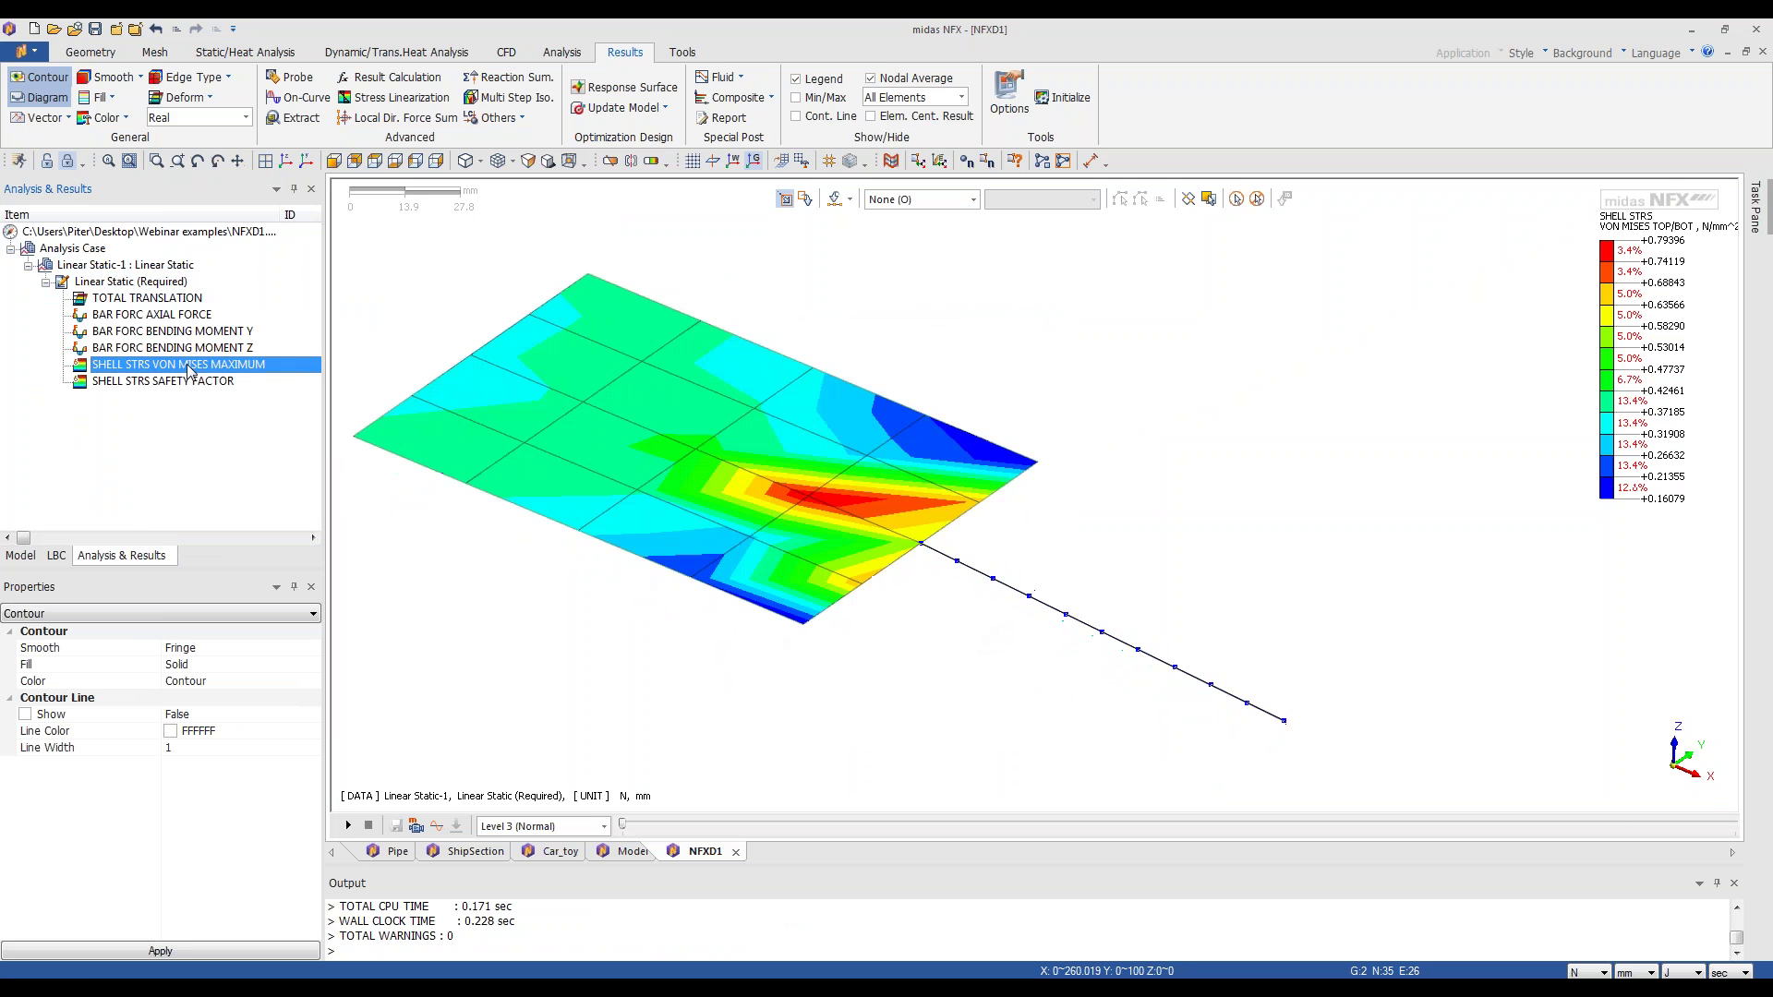
pyautogui.scroll(1, 700, 640)
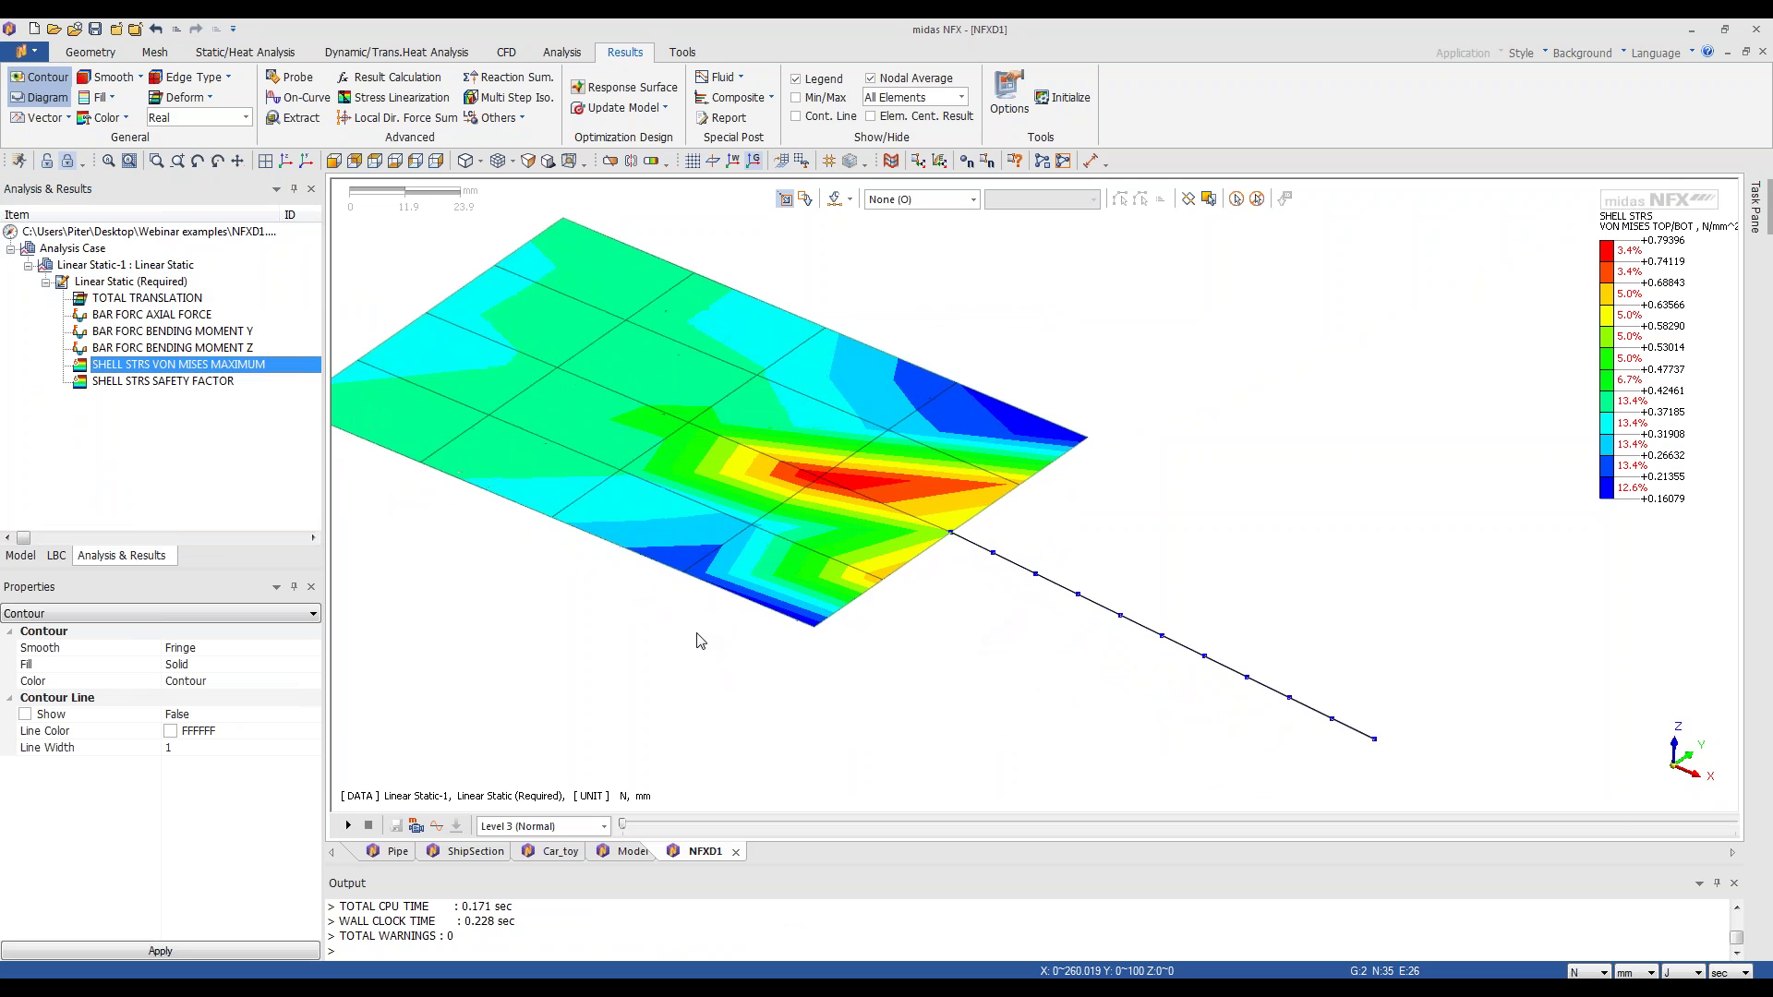
pyautogui.scroll(-4, 683, 645)
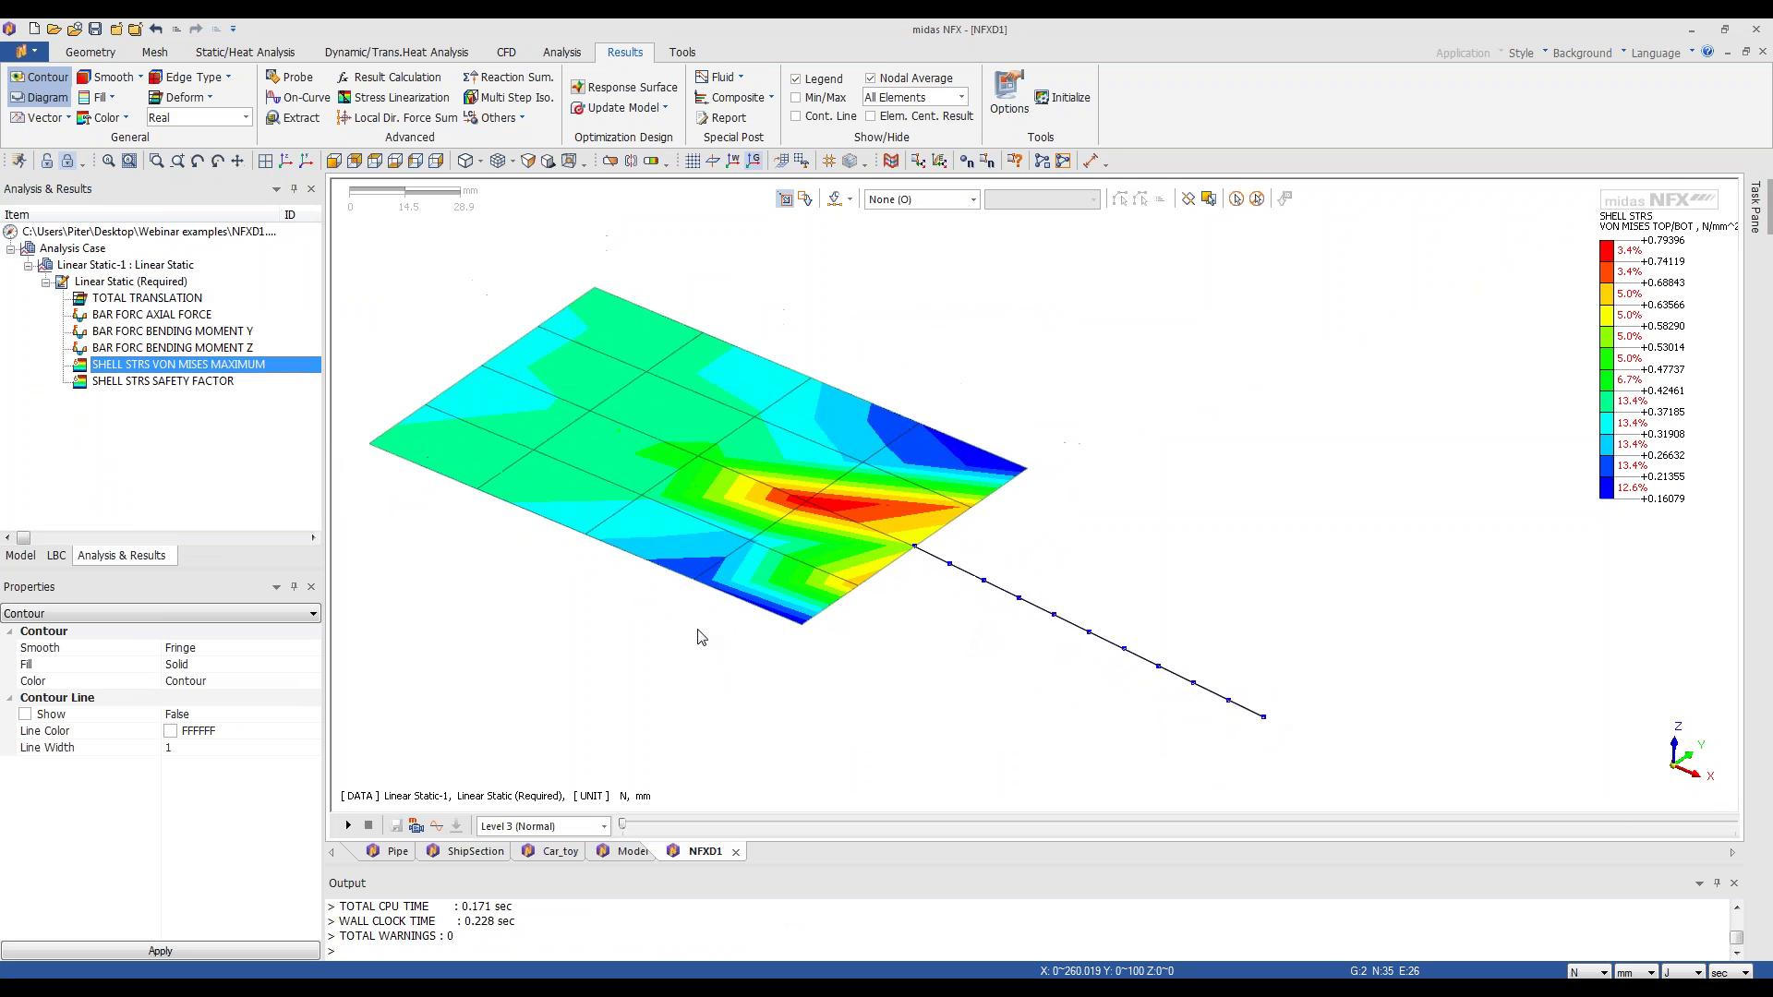
pyautogui.keyDown('ctrl'); pyautogui.moveTo(944, 617); pyautogui.dragTo(909, 578, button='middle'); pyautogui.keyUp('ctrl')
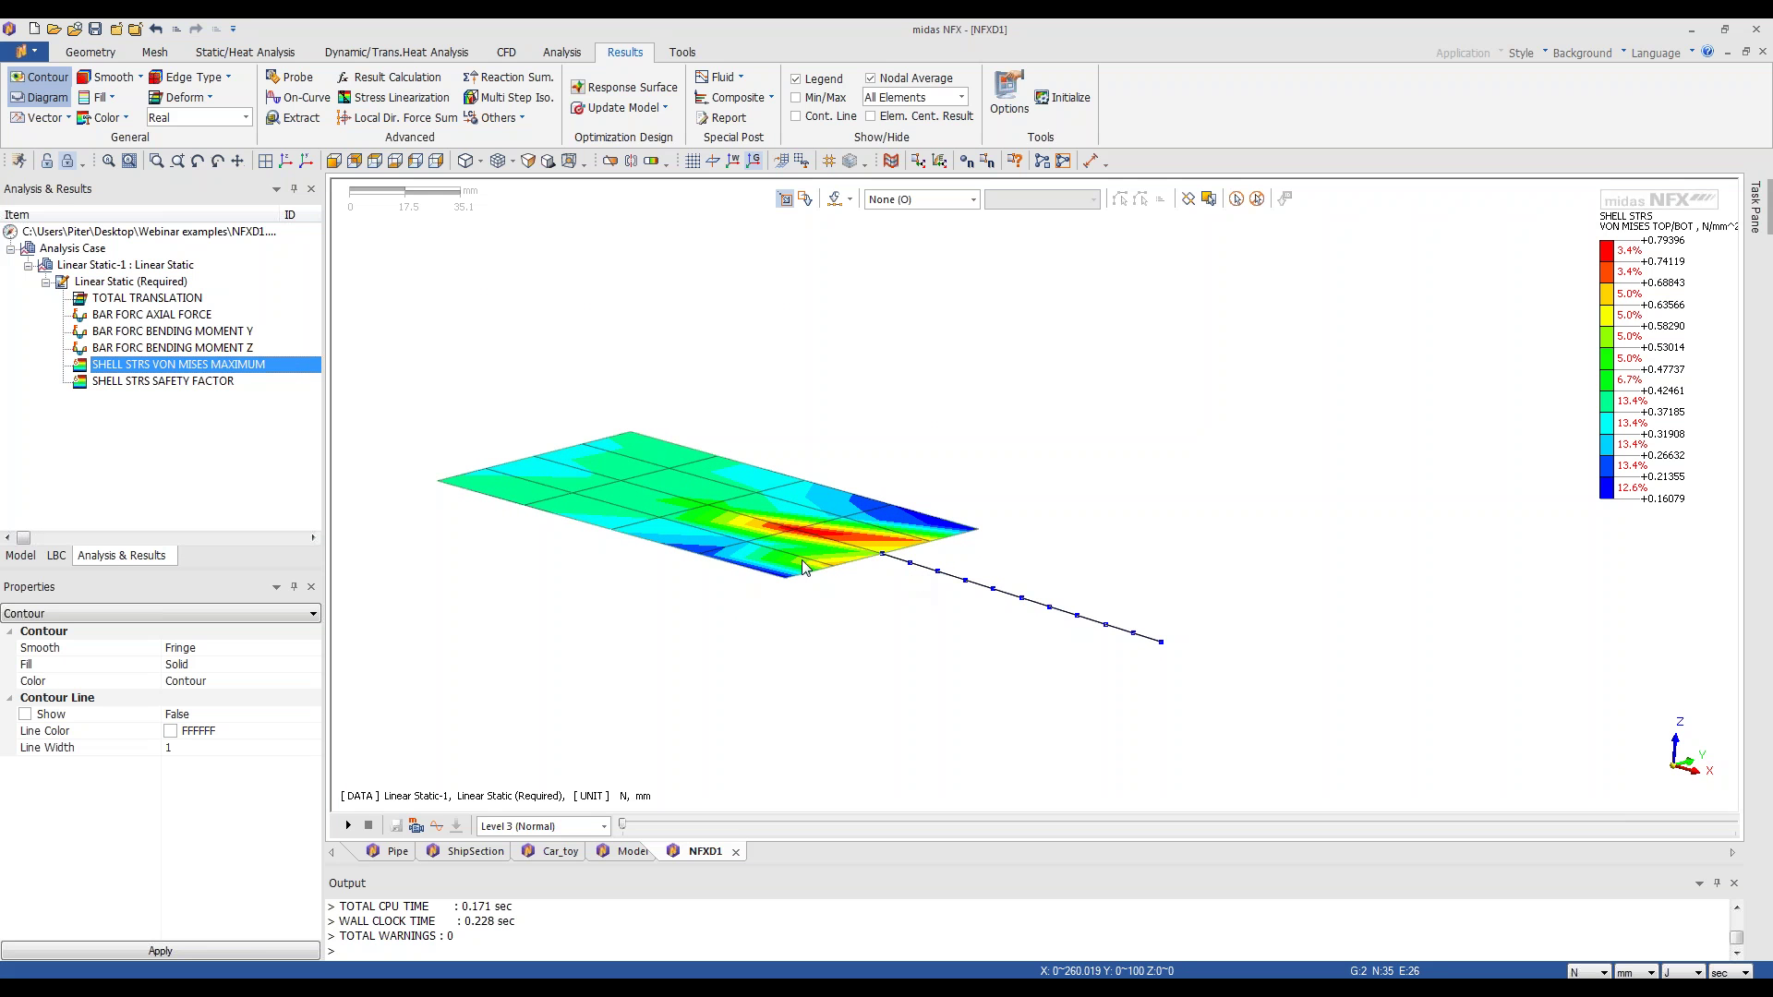
pyautogui.moveTo(801, 559)
pyautogui.keyDown('ctrl'); pyautogui.mouseDown(button='middle')
pyautogui.moveTo(820, 555)
pyautogui.moveTo(835, 582)
pyautogui.moveTo(824, 573)
pyautogui.mouseUp(button='middle'); pyautogui.keyUp('ctrl')
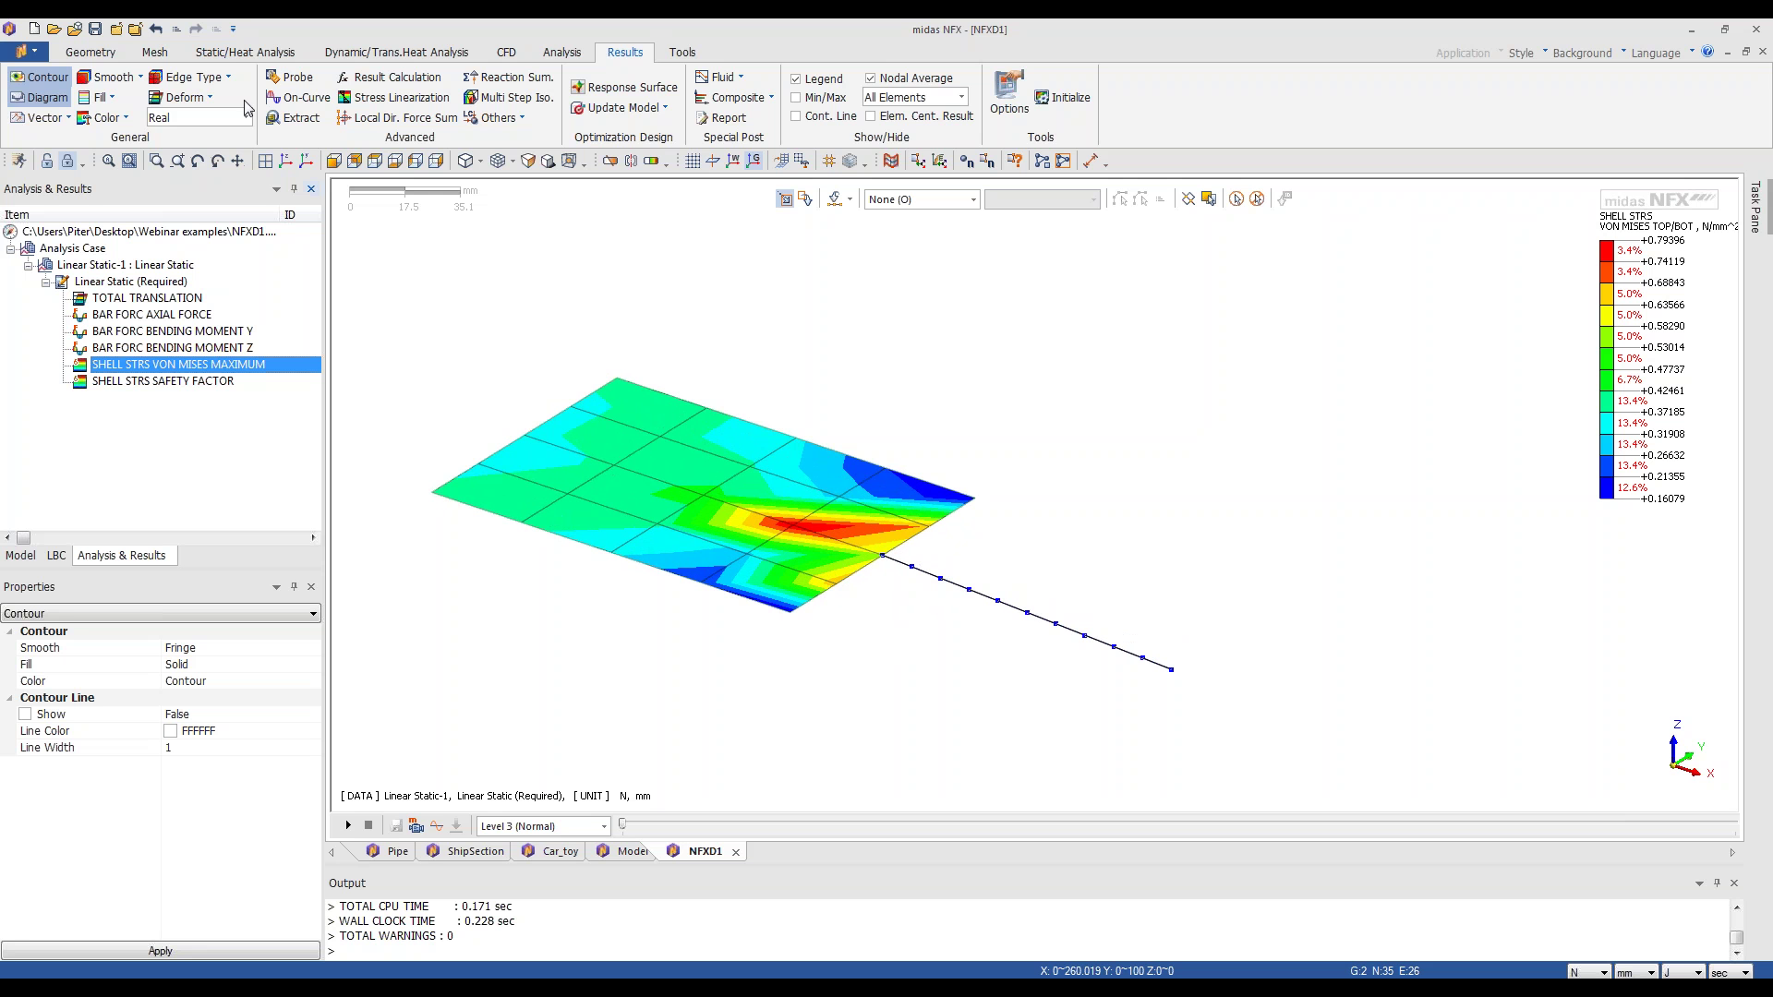
# - Create a new project with the 3D model type and N, mm, J, sec units
pyautogui.click(35, 30)
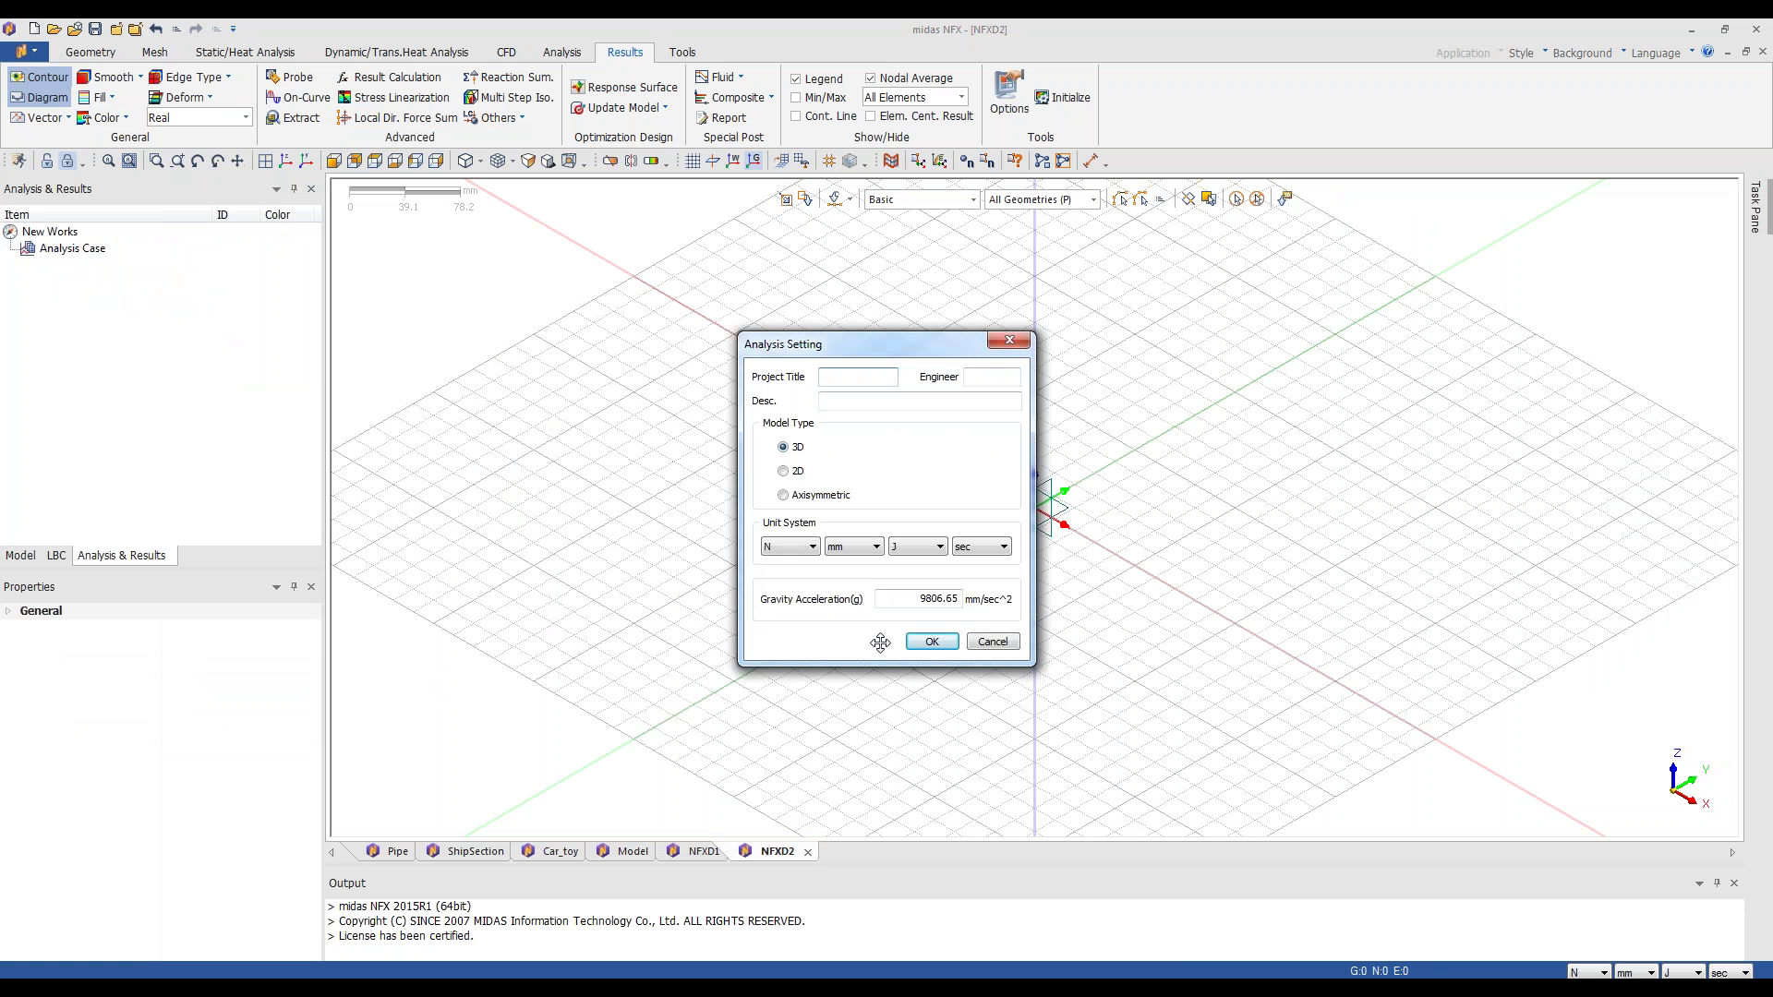
pyautogui.click(939, 641)
pyautogui.rightClick(1047, 544)
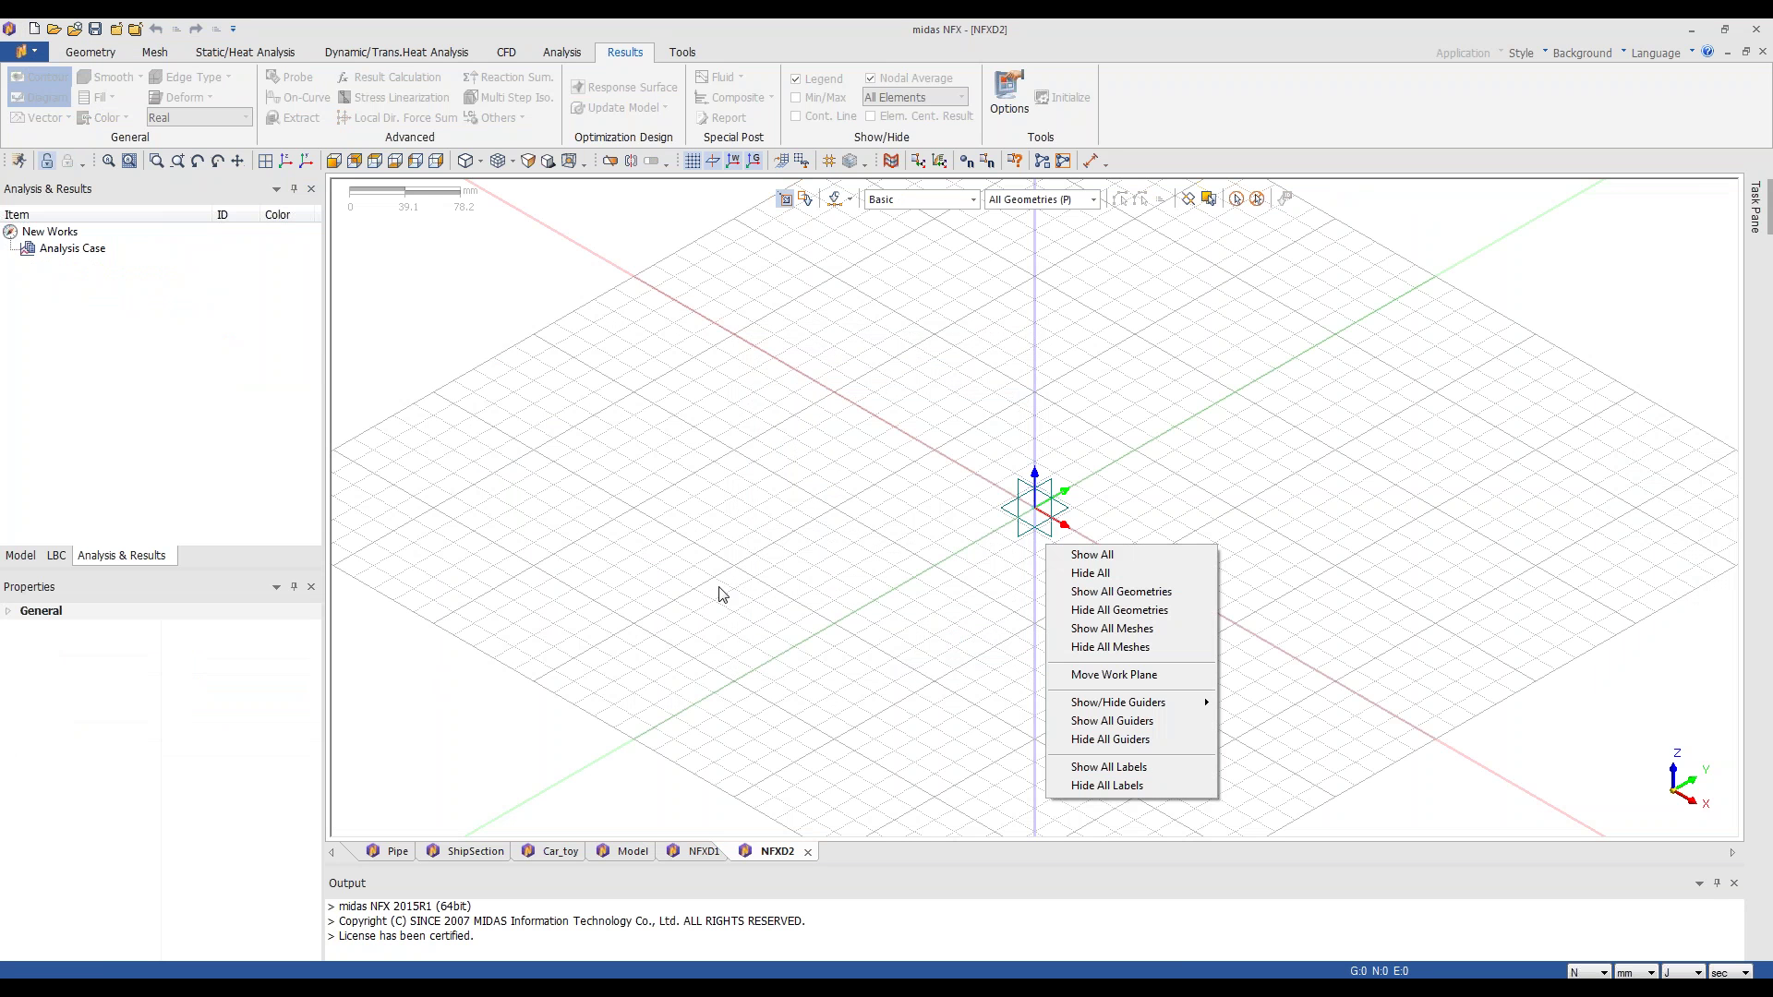
pyautogui.click(711, 601)
pyautogui.moveTo(729, 580); pyautogui.dragTo(1076, 524, button='middle')
pyautogui.scroll(2, 1076, 523)
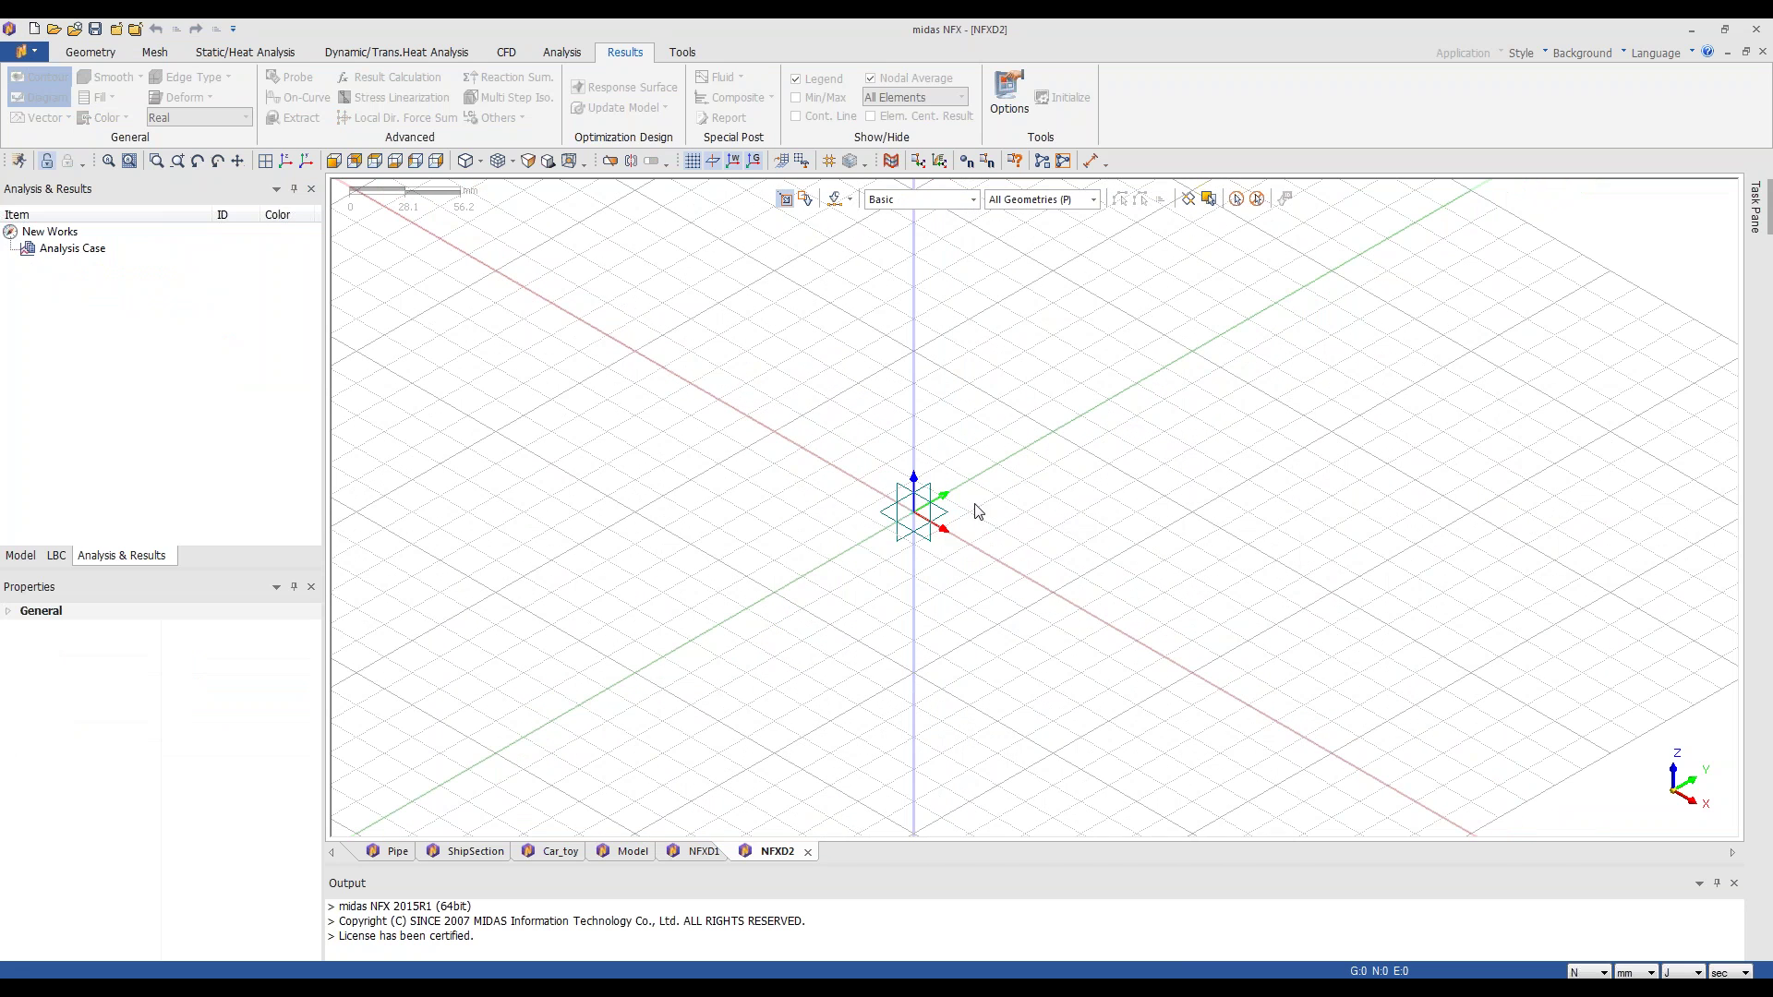
pyautogui.scroll(-2, 979, 510)
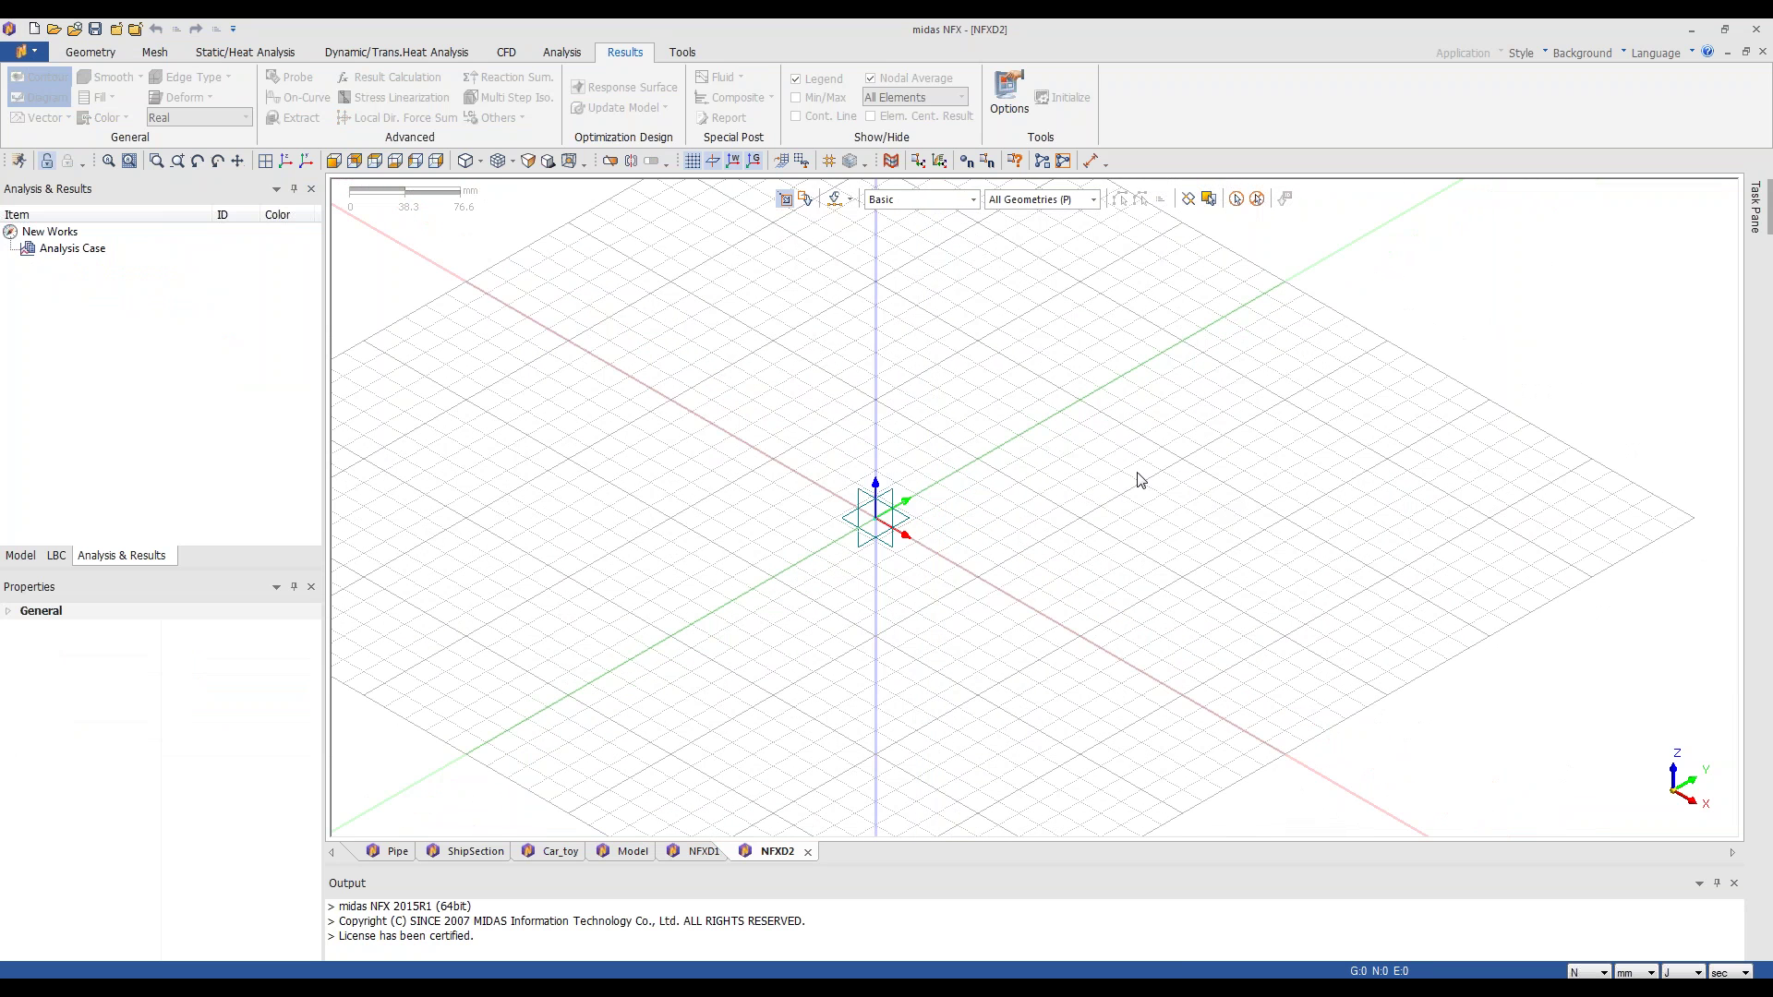
pyautogui.scroll(1, 1138, 480)
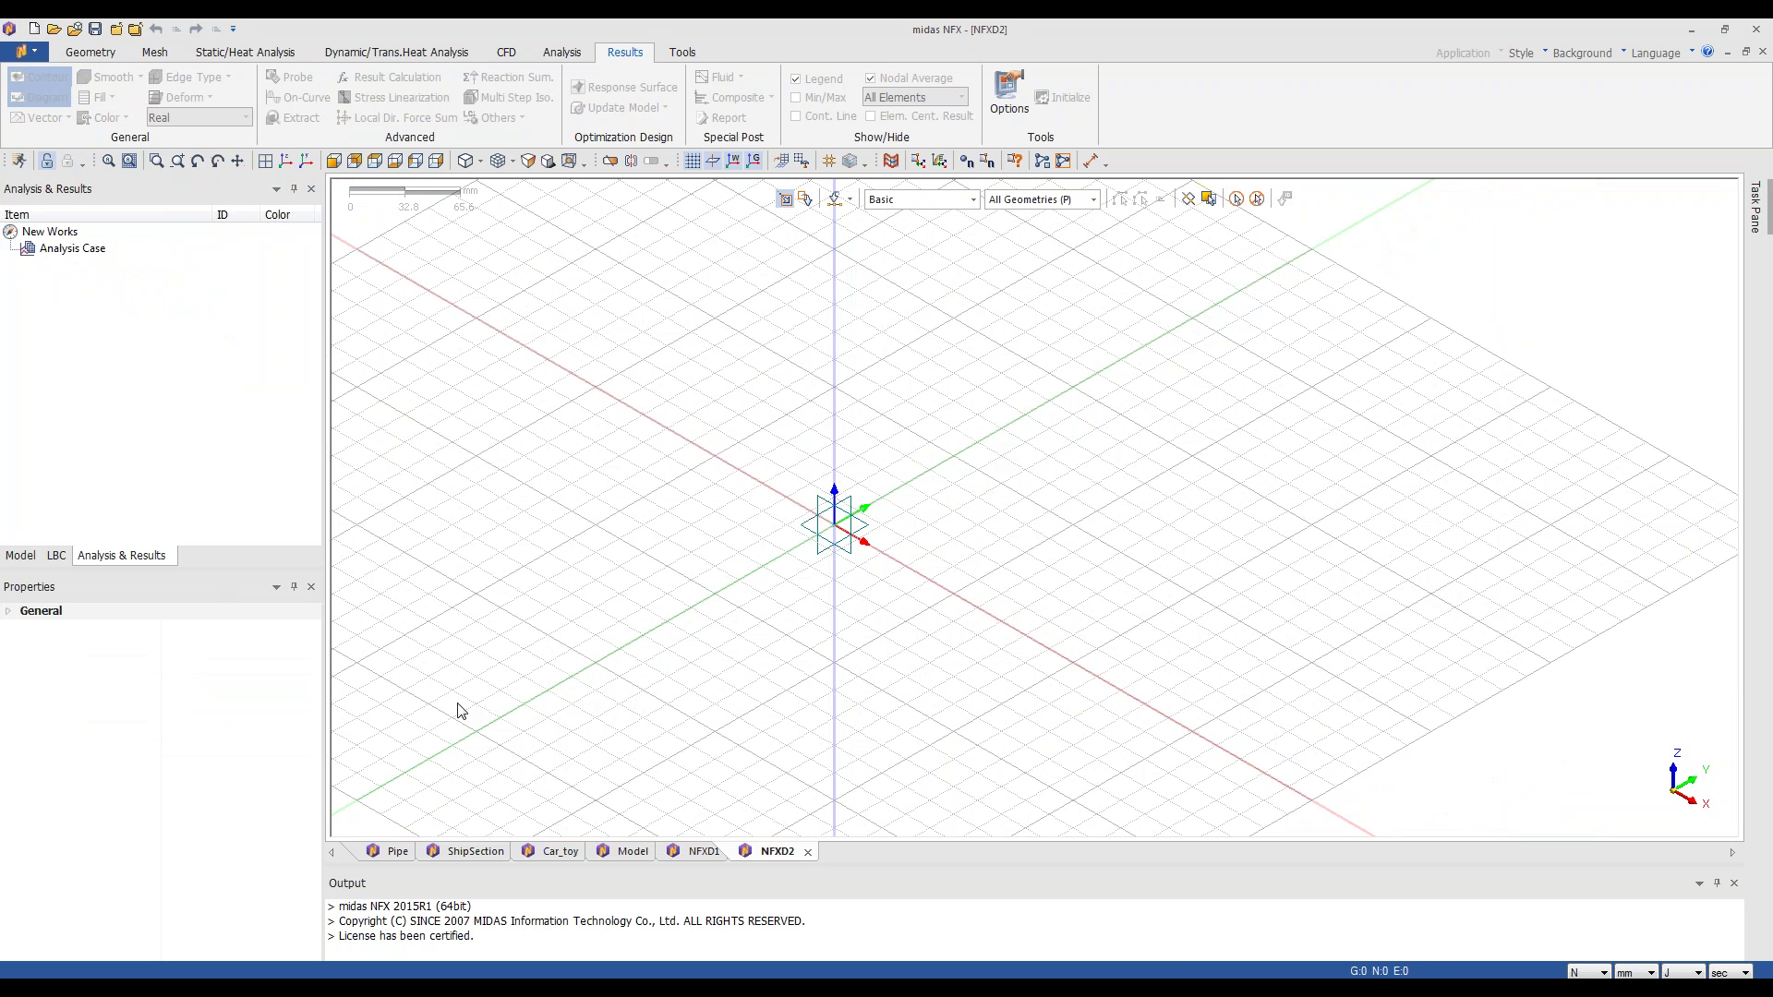
# - Start a solid box with Width X 30 mm, Width Y 30 mm and Height 5 mm
pyautogui.click(92, 53)
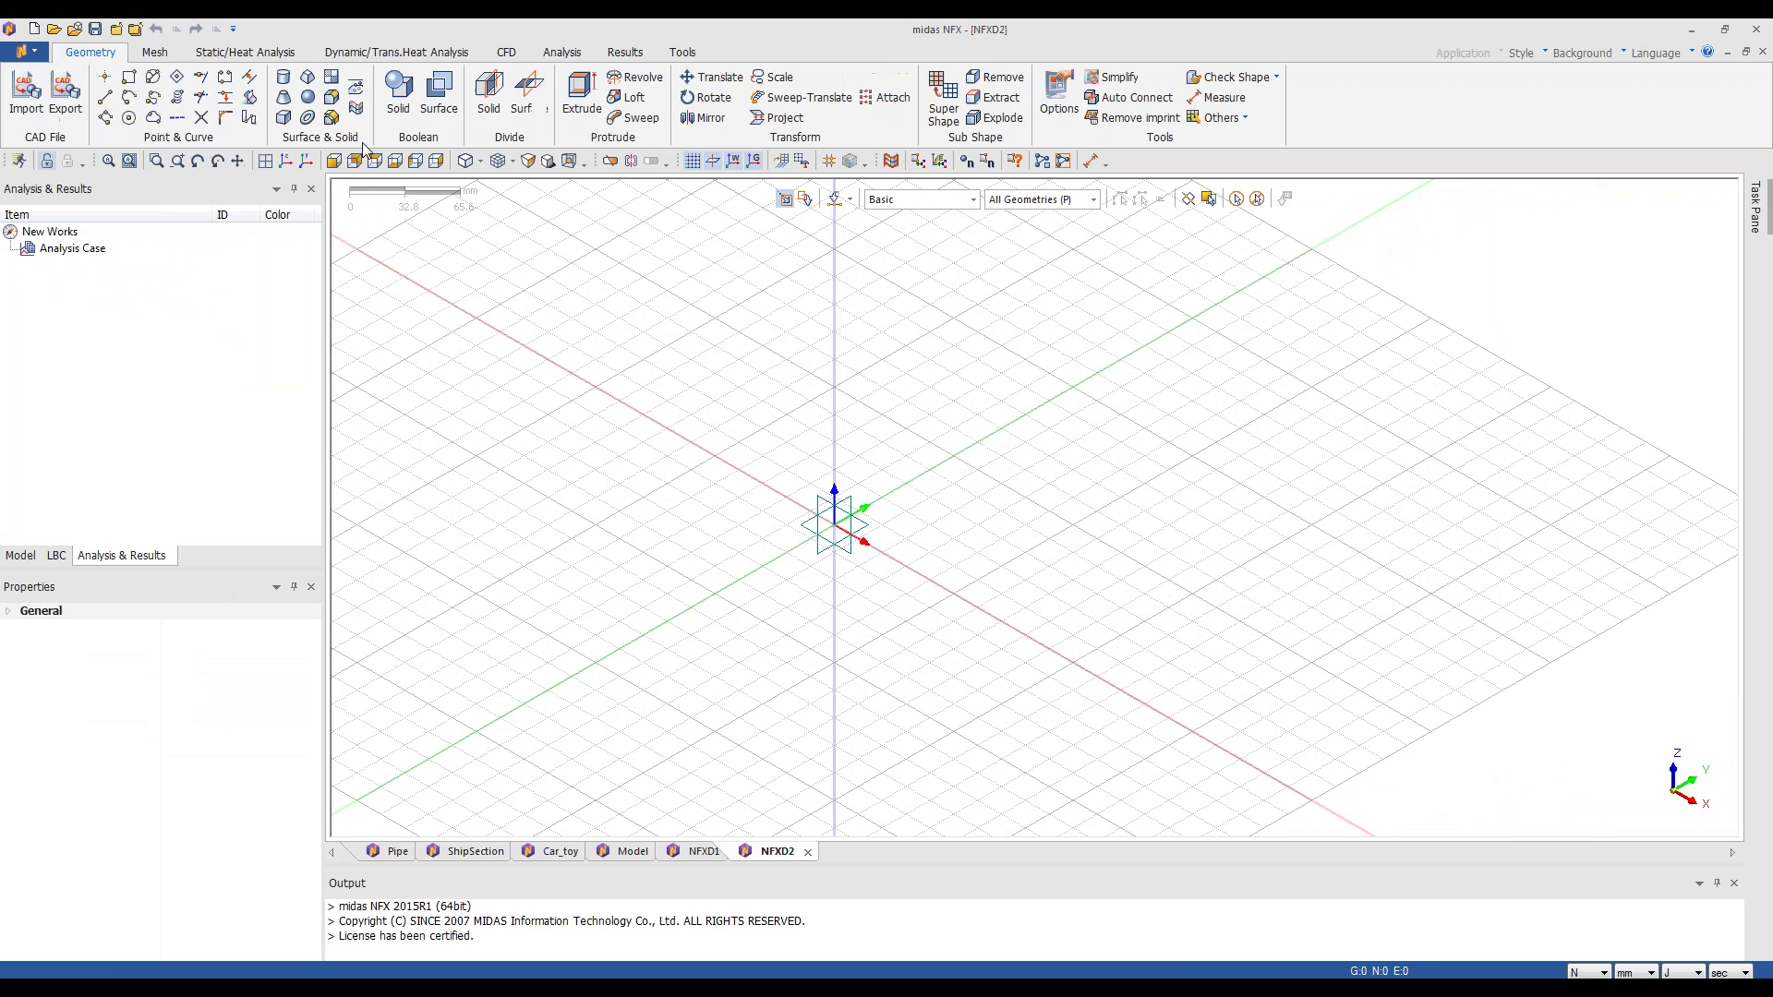
pyautogui.click(283, 117)
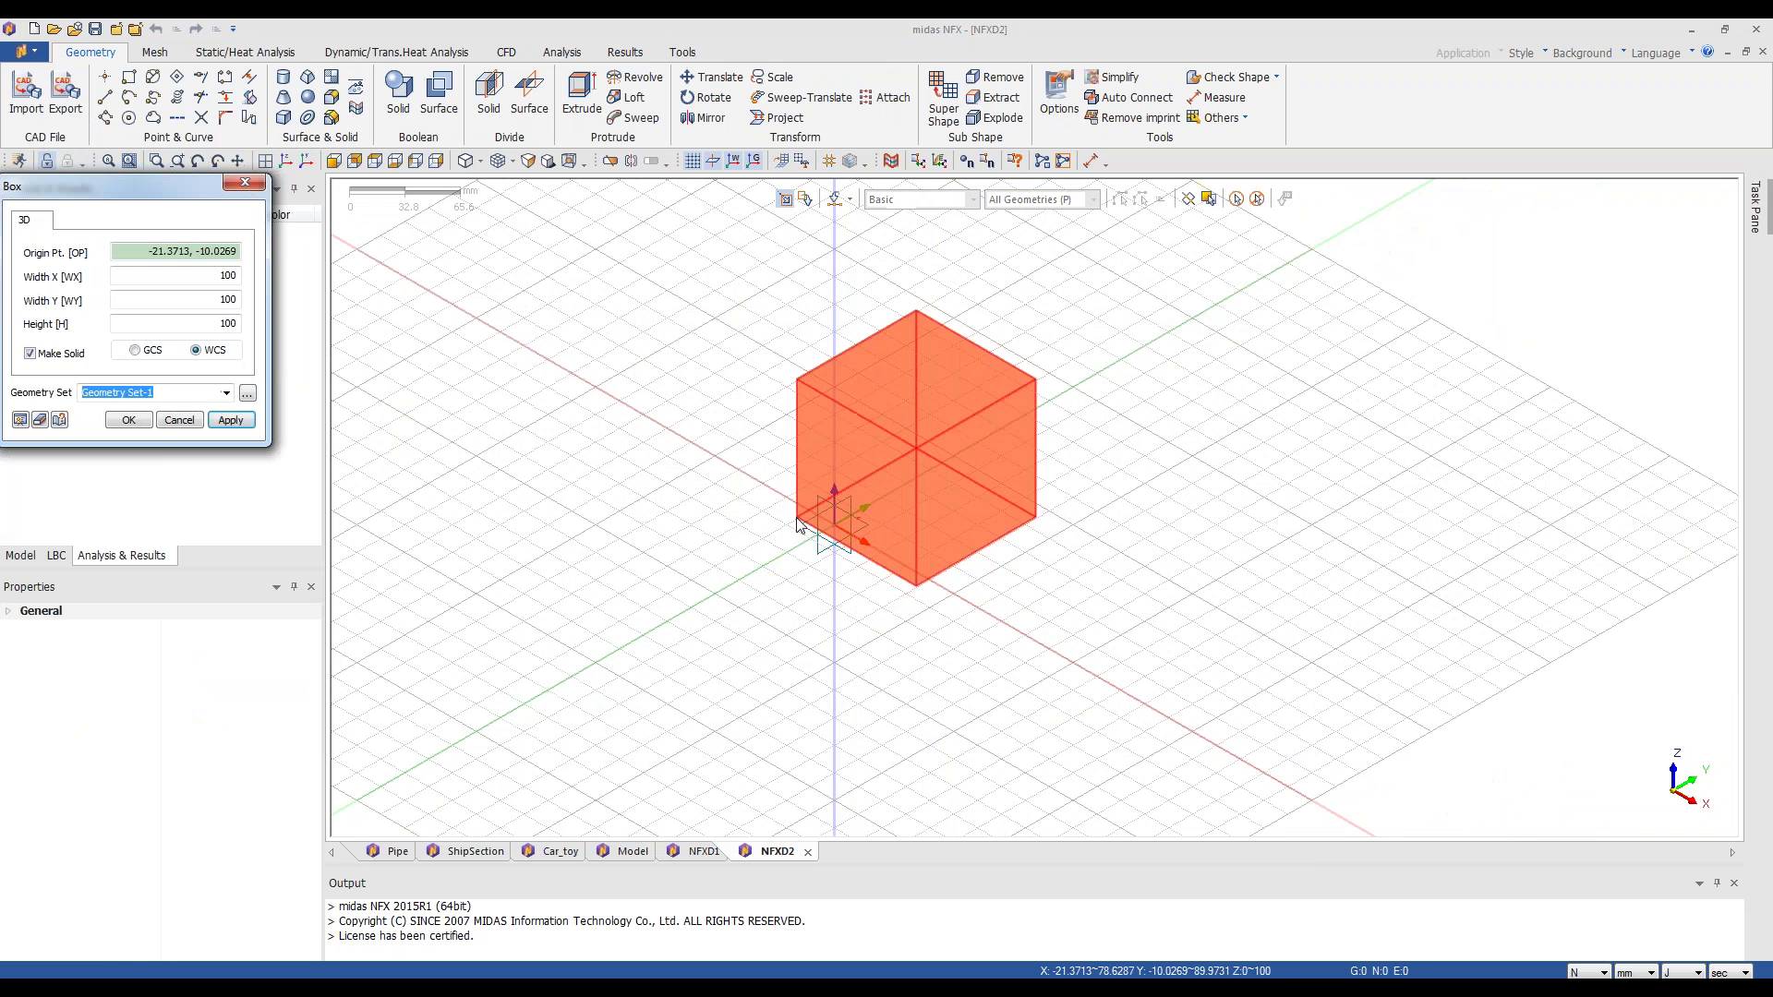
pyautogui.press('Tab')
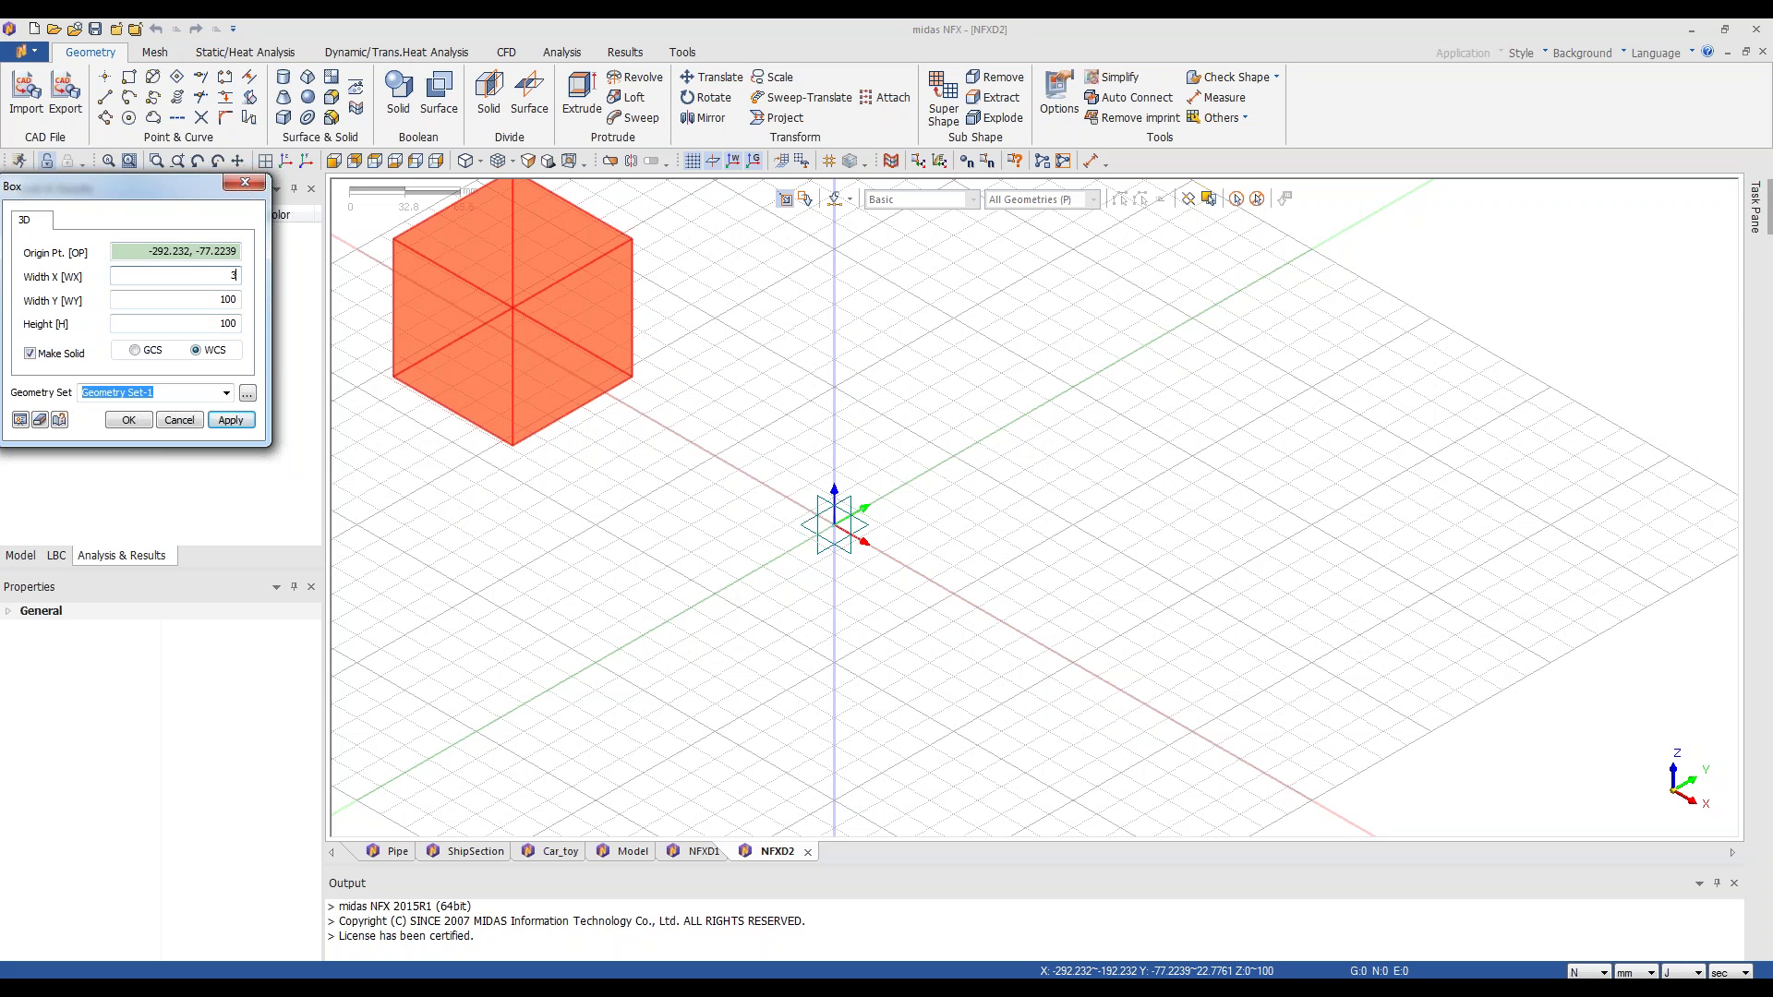
pyautogui.moveTo(218, 277); pyautogui.dragTo(255, 286)
pyautogui.write('30')
pyautogui.press('Tab')
pyautogui.press('Tab')
pyautogui.doubleClick(221, 299)
pyautogui.write('30')
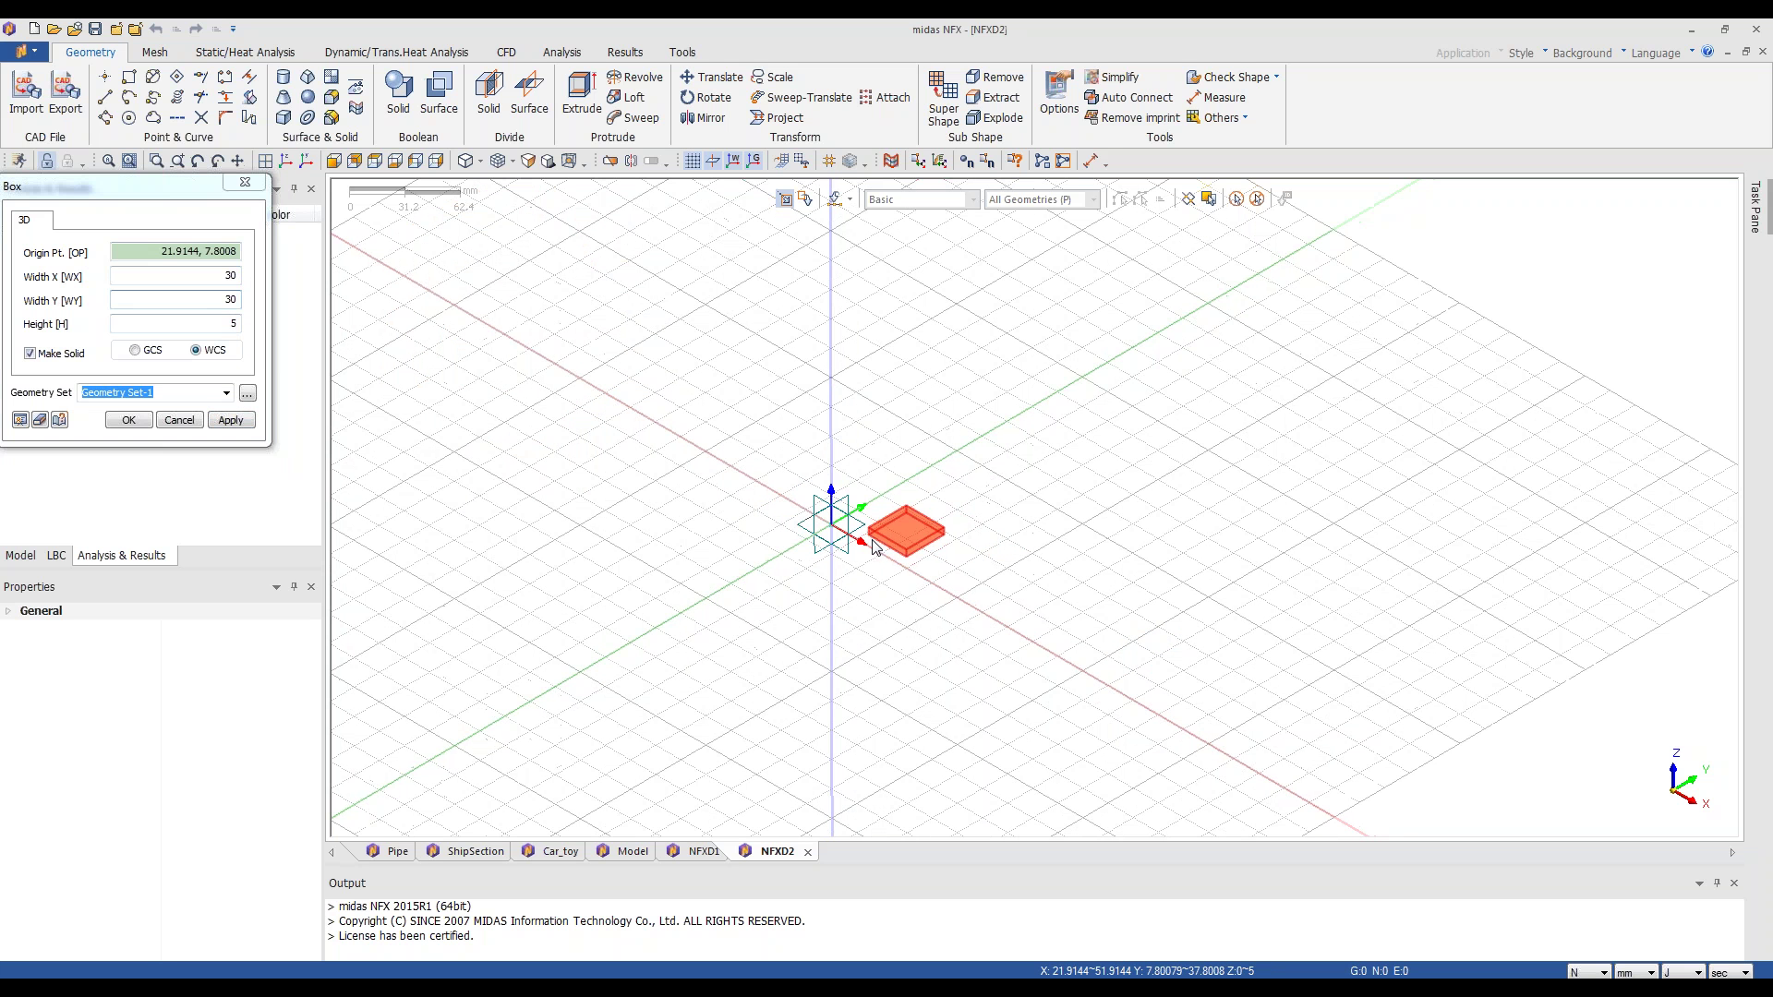
pyautogui.scroll(5, 868, 540)
pyautogui.scroll(1, 609, 459)
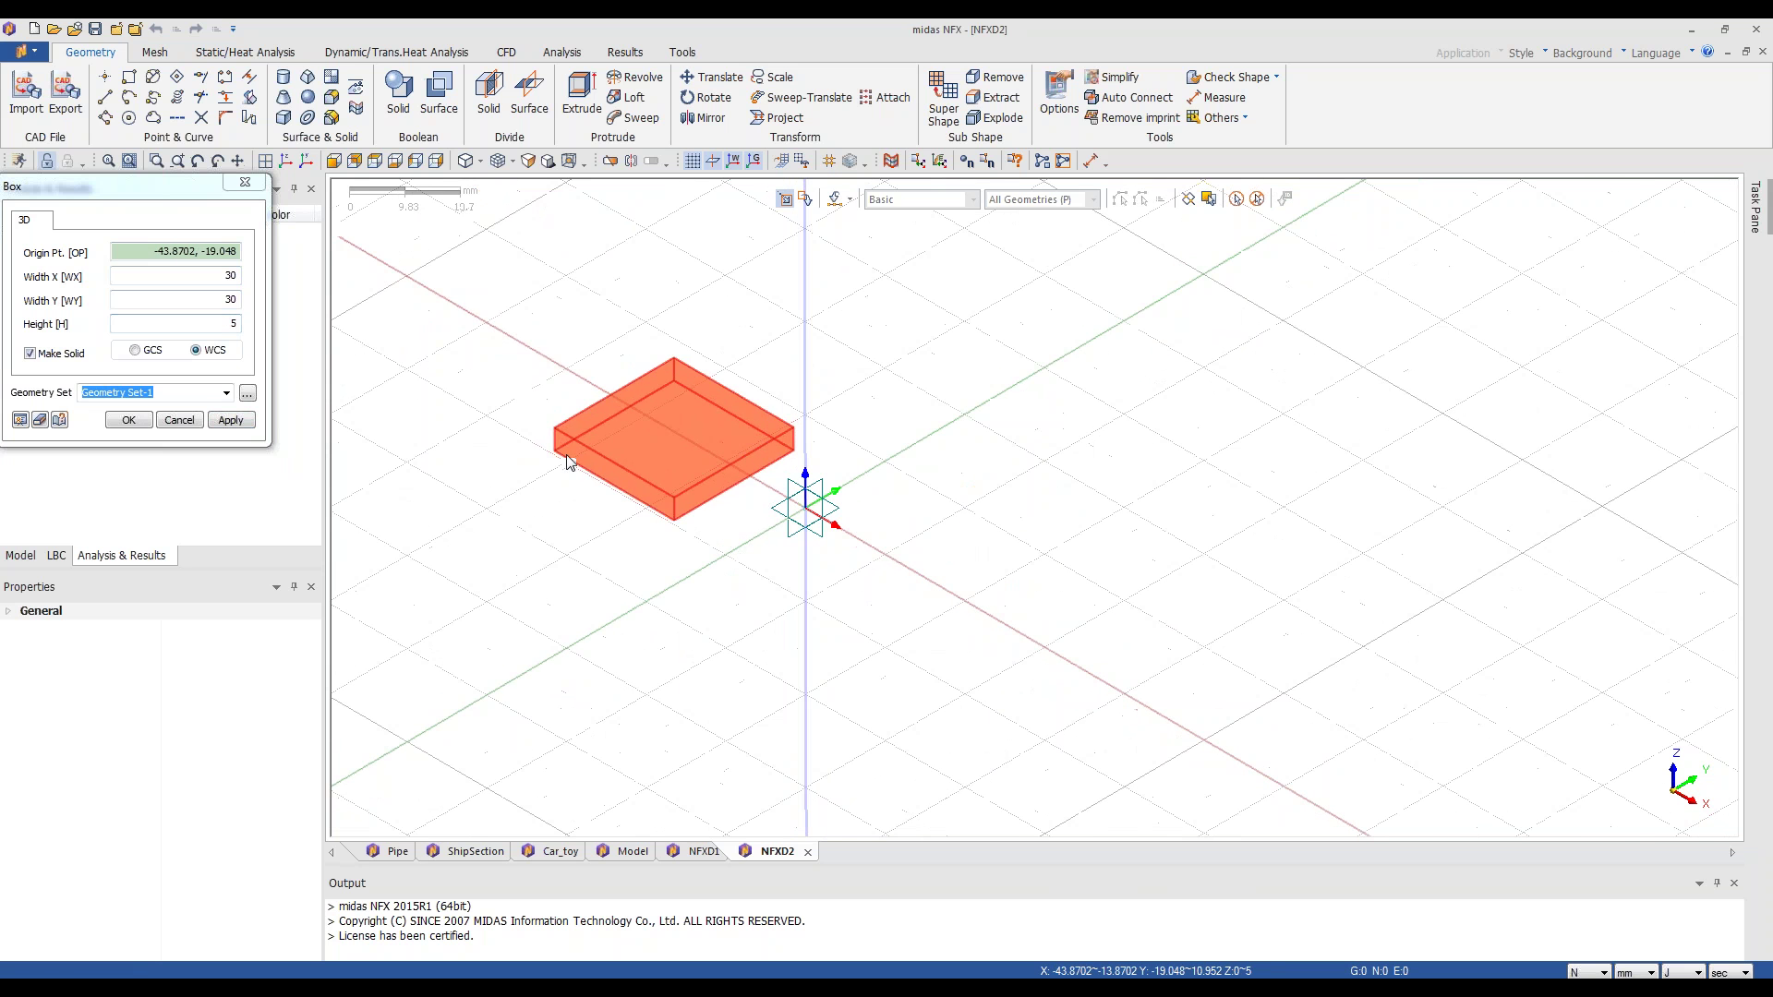
# - Set the box's Width X to 50 mm and place its corner at the coordinate origin
pyautogui.doubleClick(231, 277)
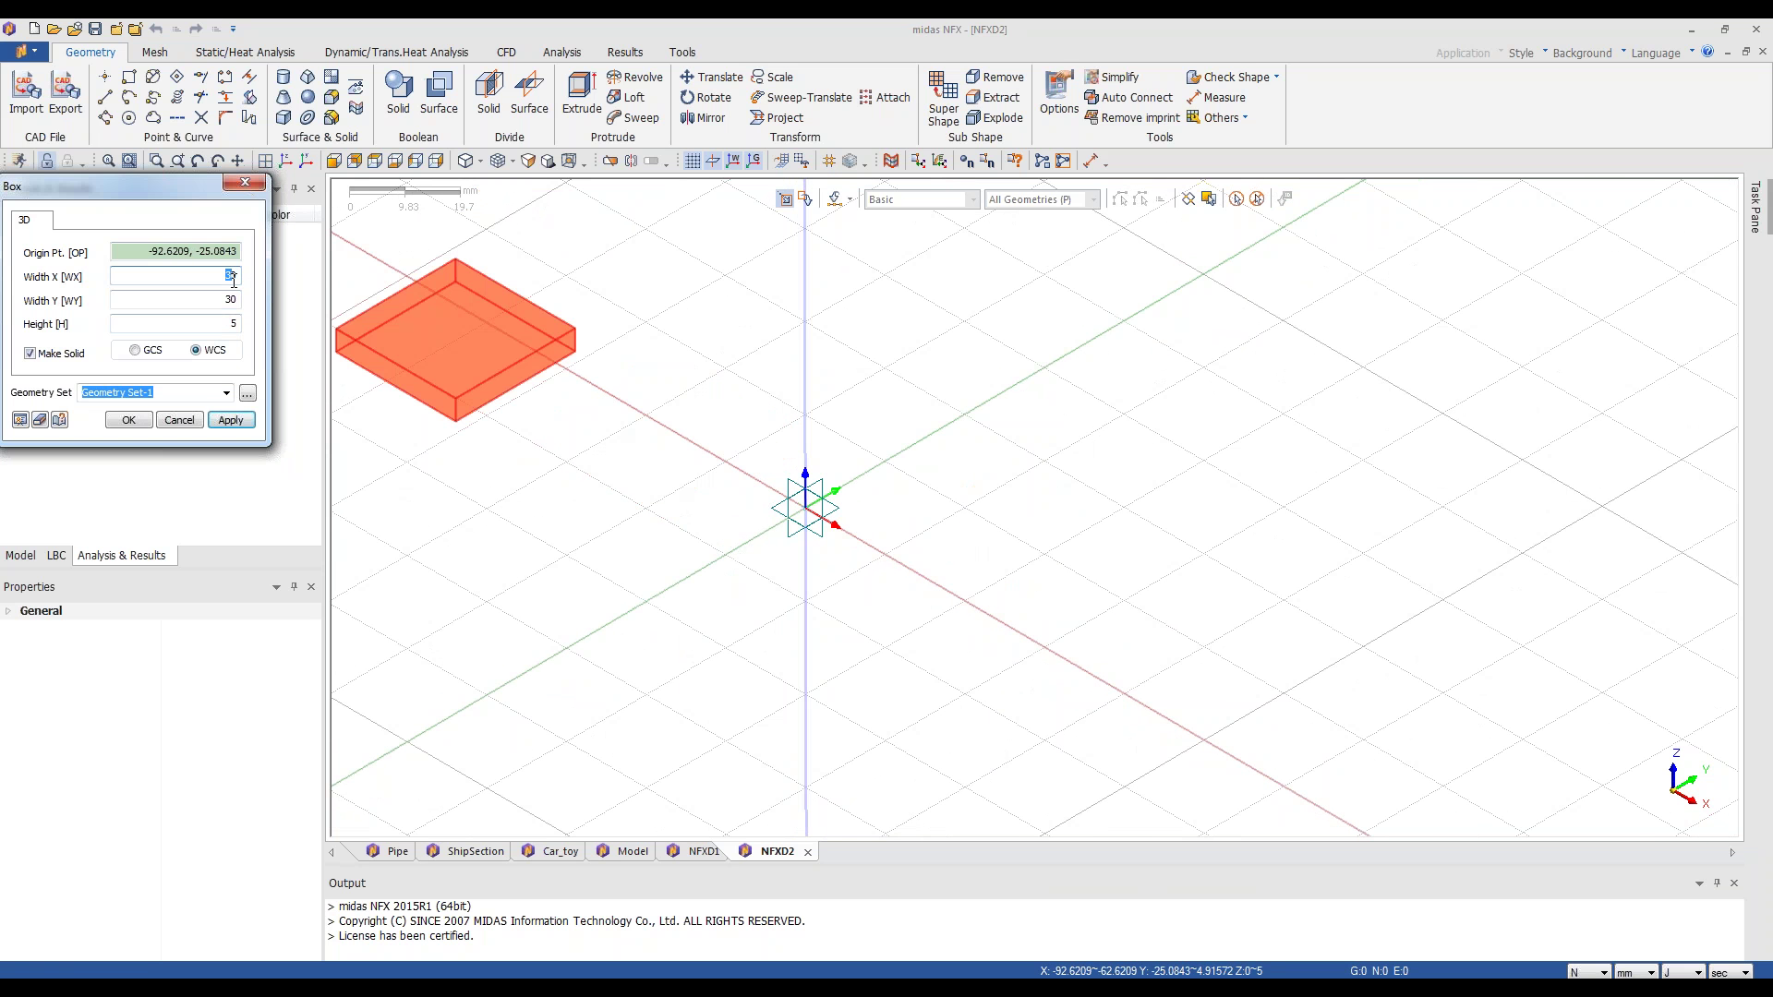
pyautogui.click(809, 513)
pyautogui.click(810, 513)
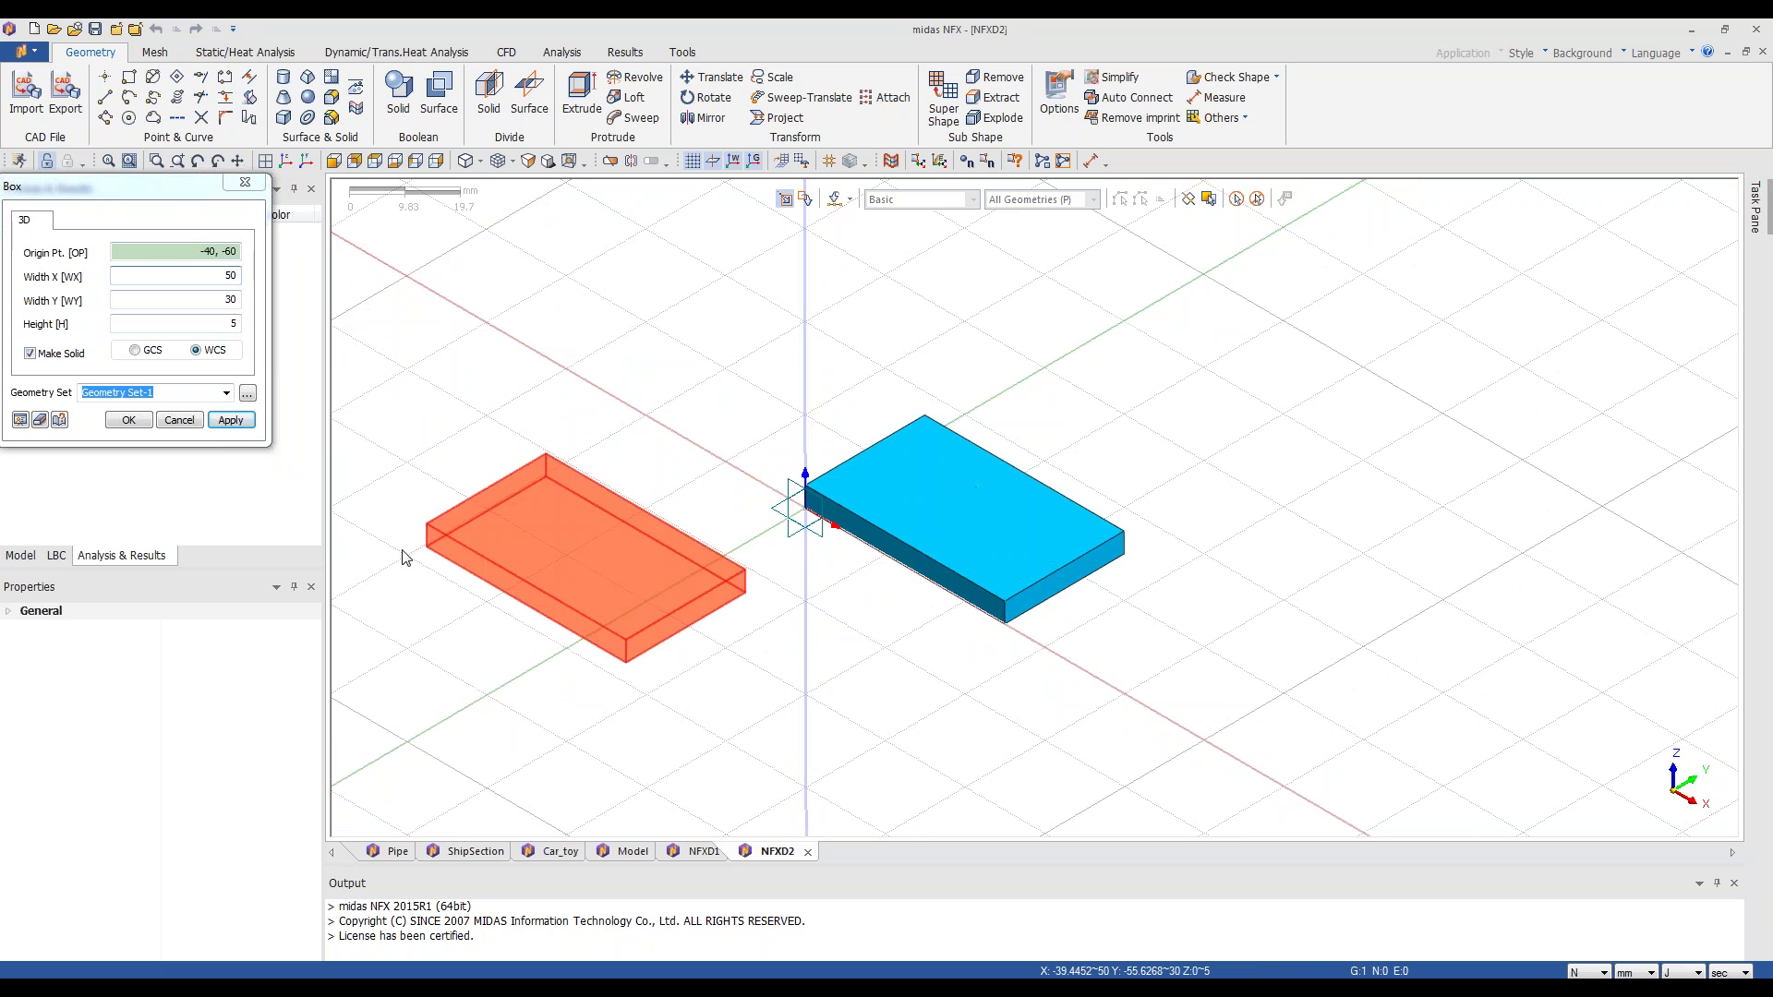
pyautogui.click(179, 420)
# - Extract the box's top face as a separate surface in Geometry Set-1
pyautogui.scroll(-1, 683, 550)
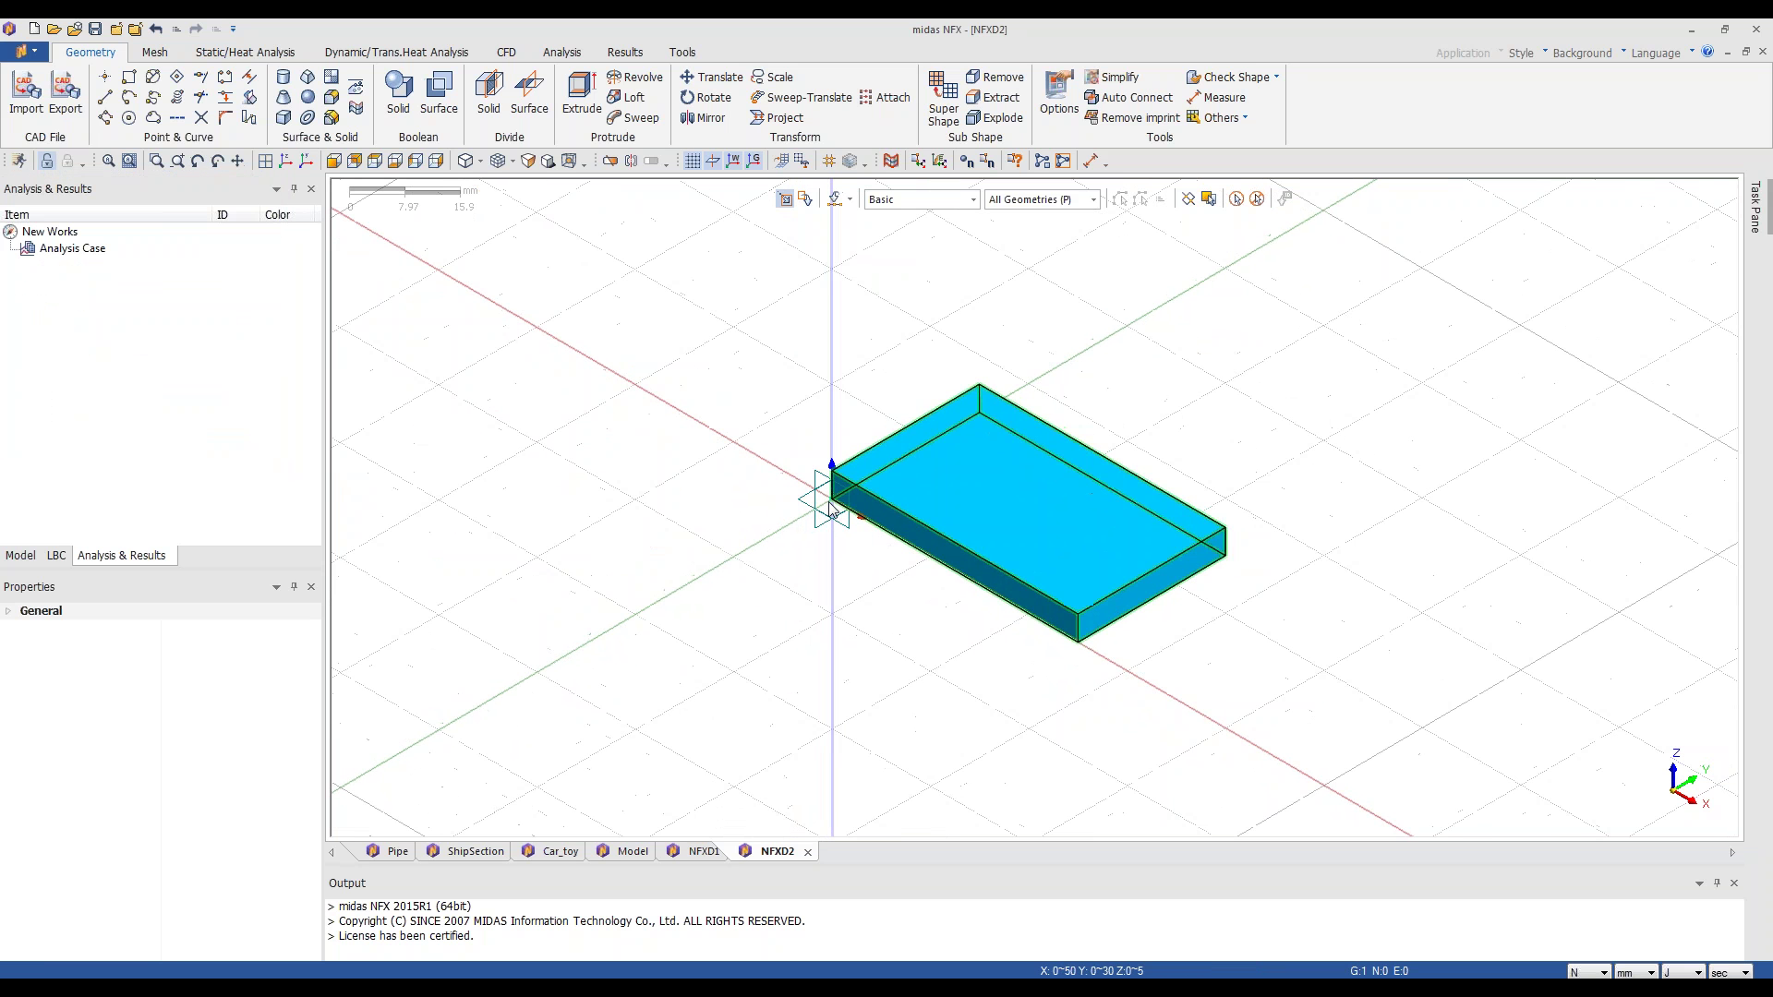
pyautogui.scroll(4, 989, 559)
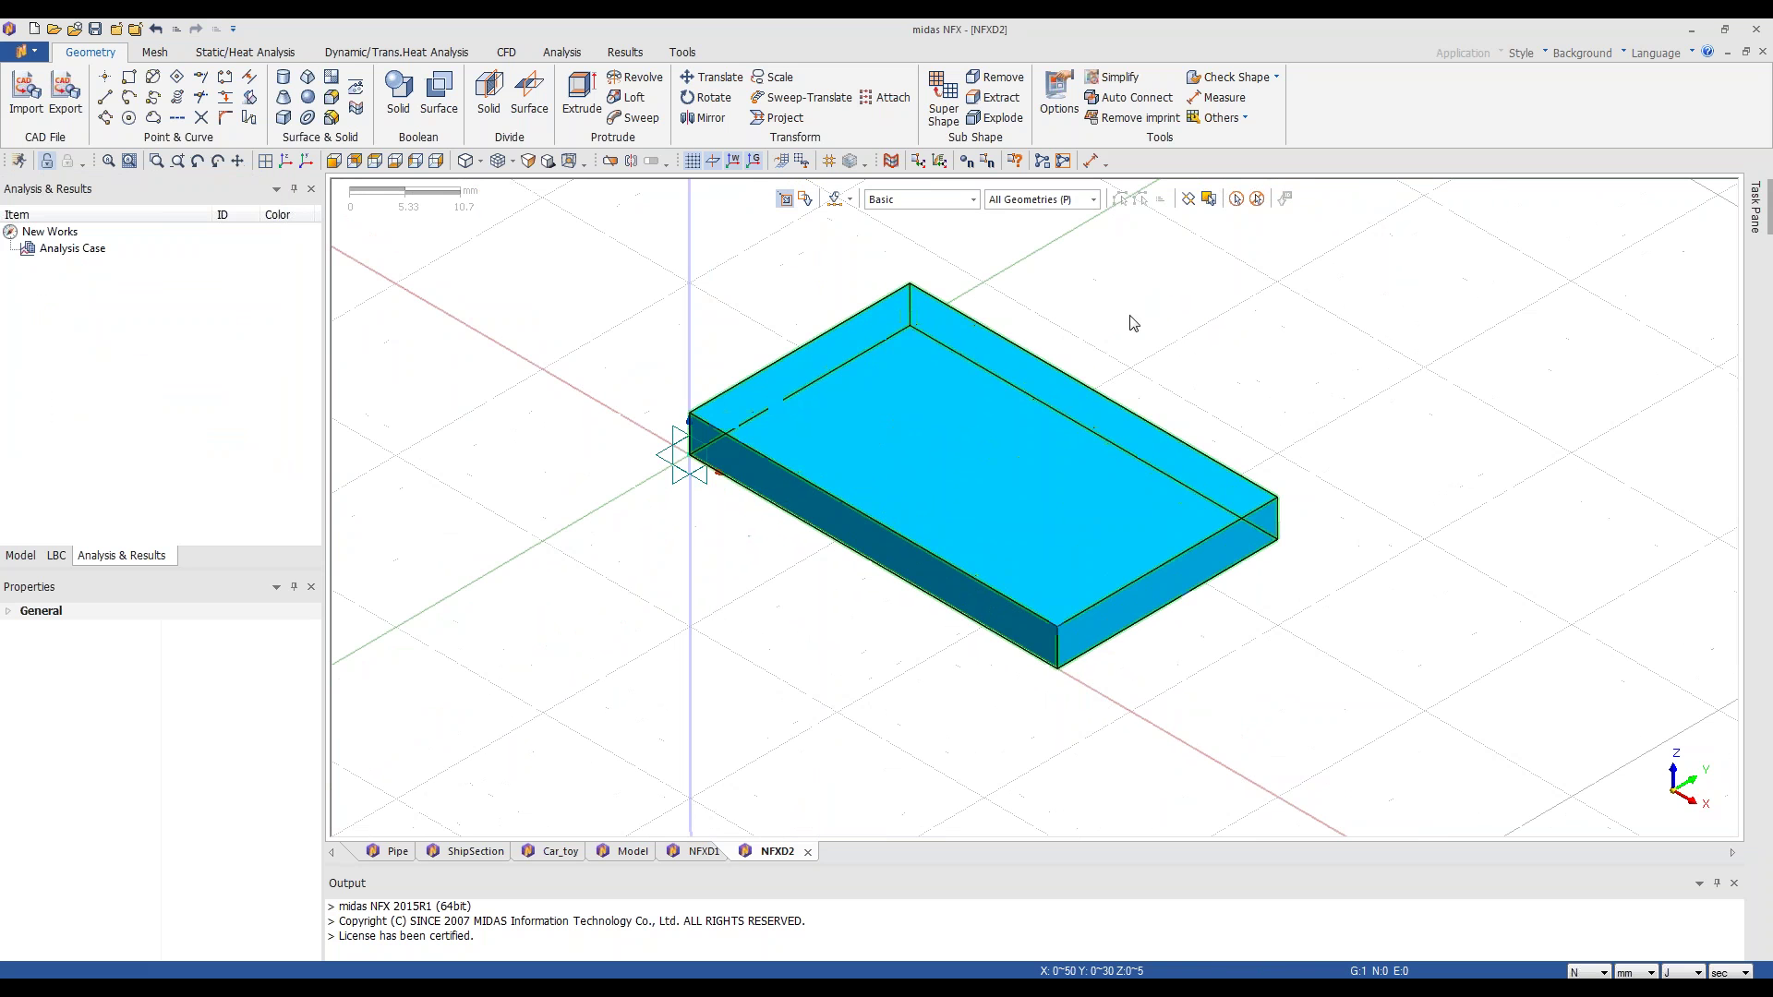
pyautogui.scroll(-1, 1150, 359)
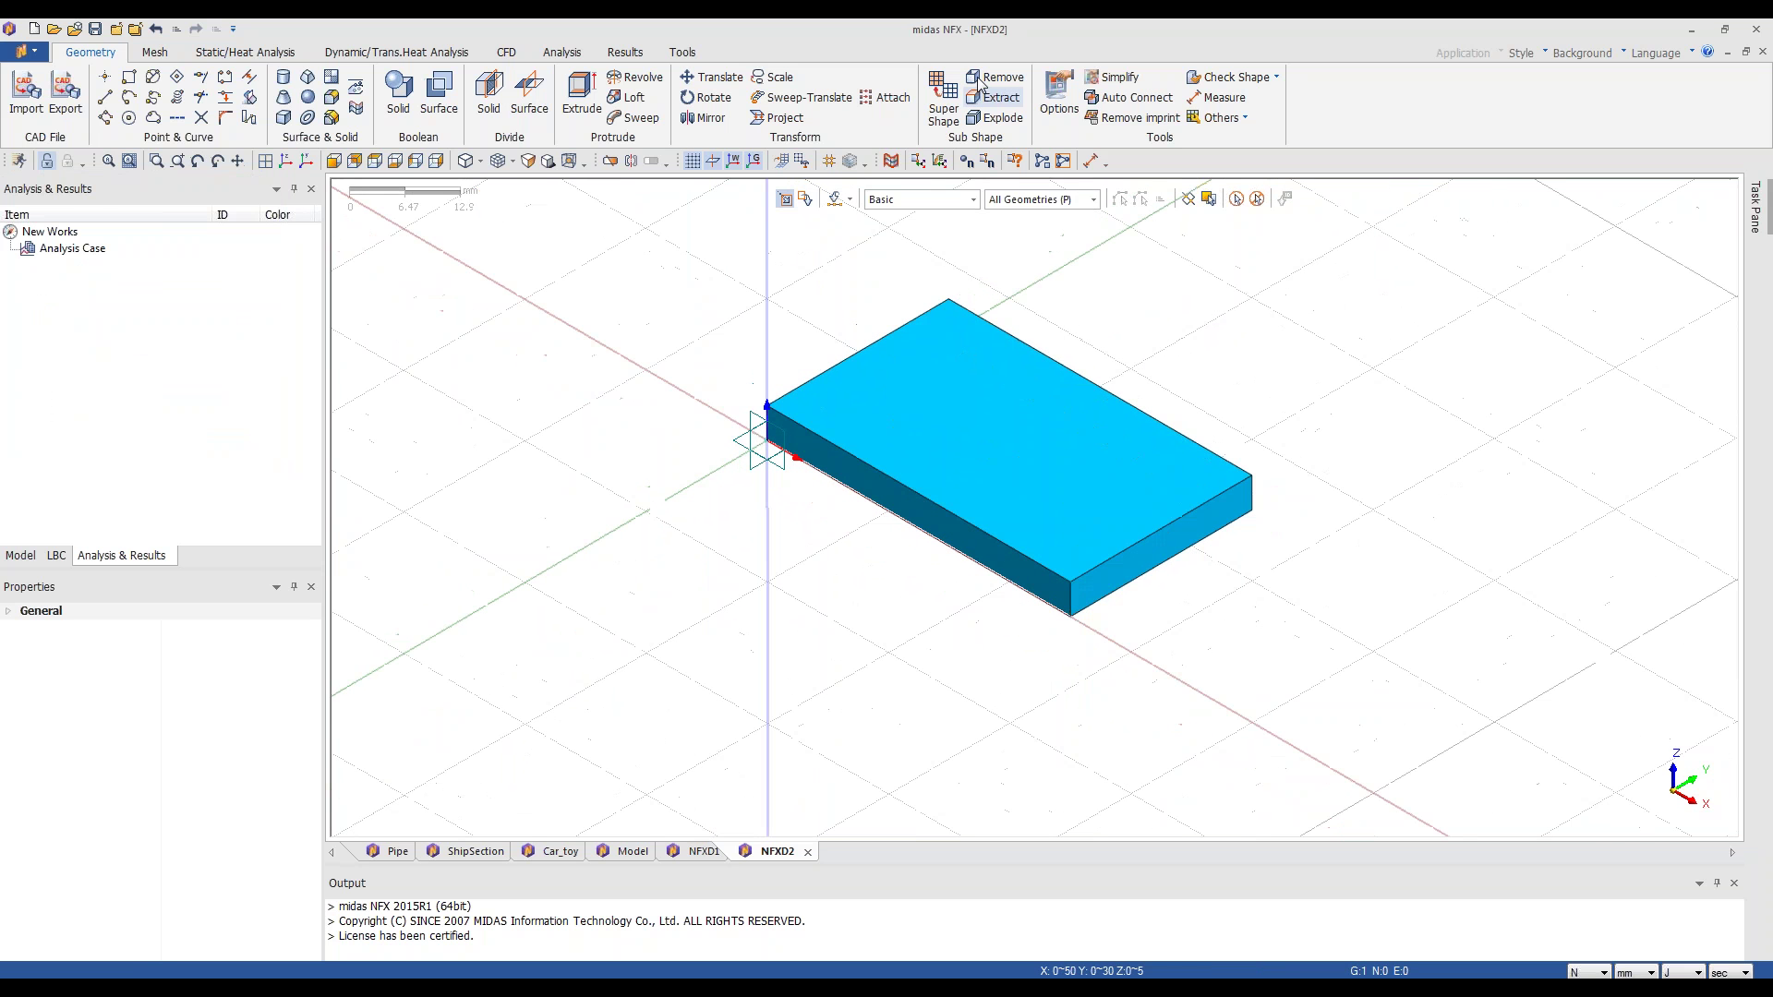
pyautogui.click(998, 97)
pyautogui.click(1066, 525)
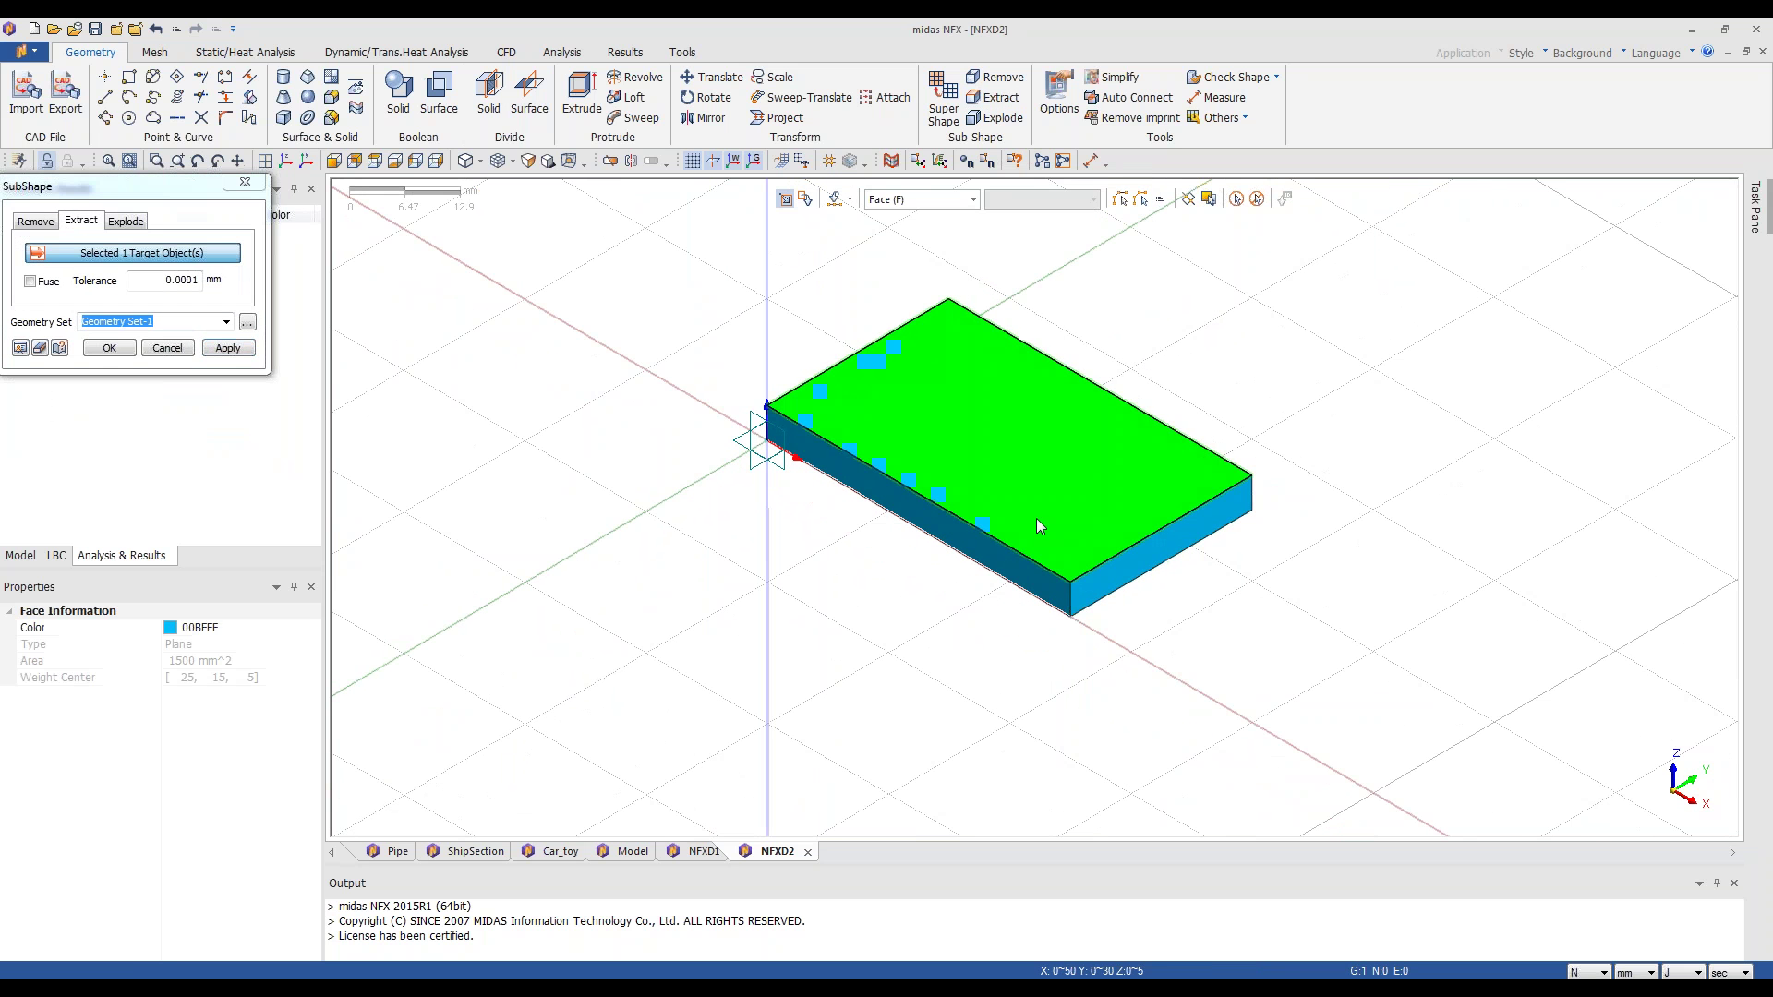
pyautogui.click(109, 348)
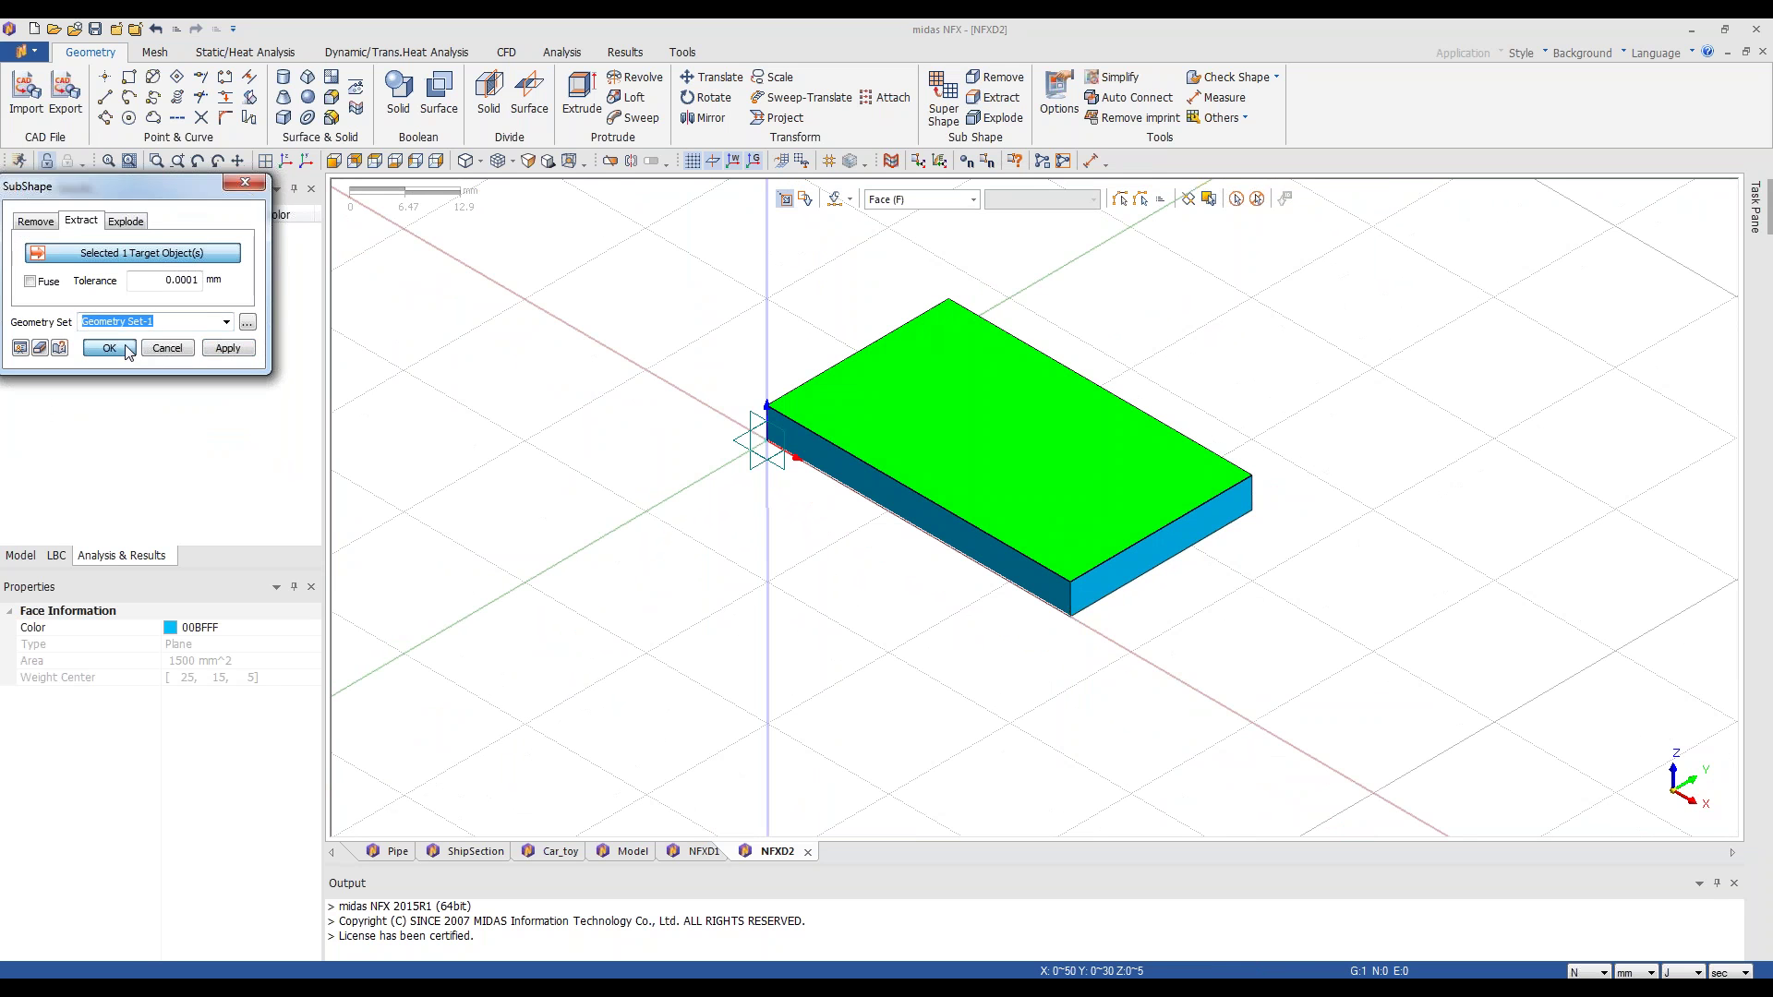
# - Expand the model's mesh and geometry entries down to the extracted surface in Geometry Set-1
pyautogui.click(22, 557)
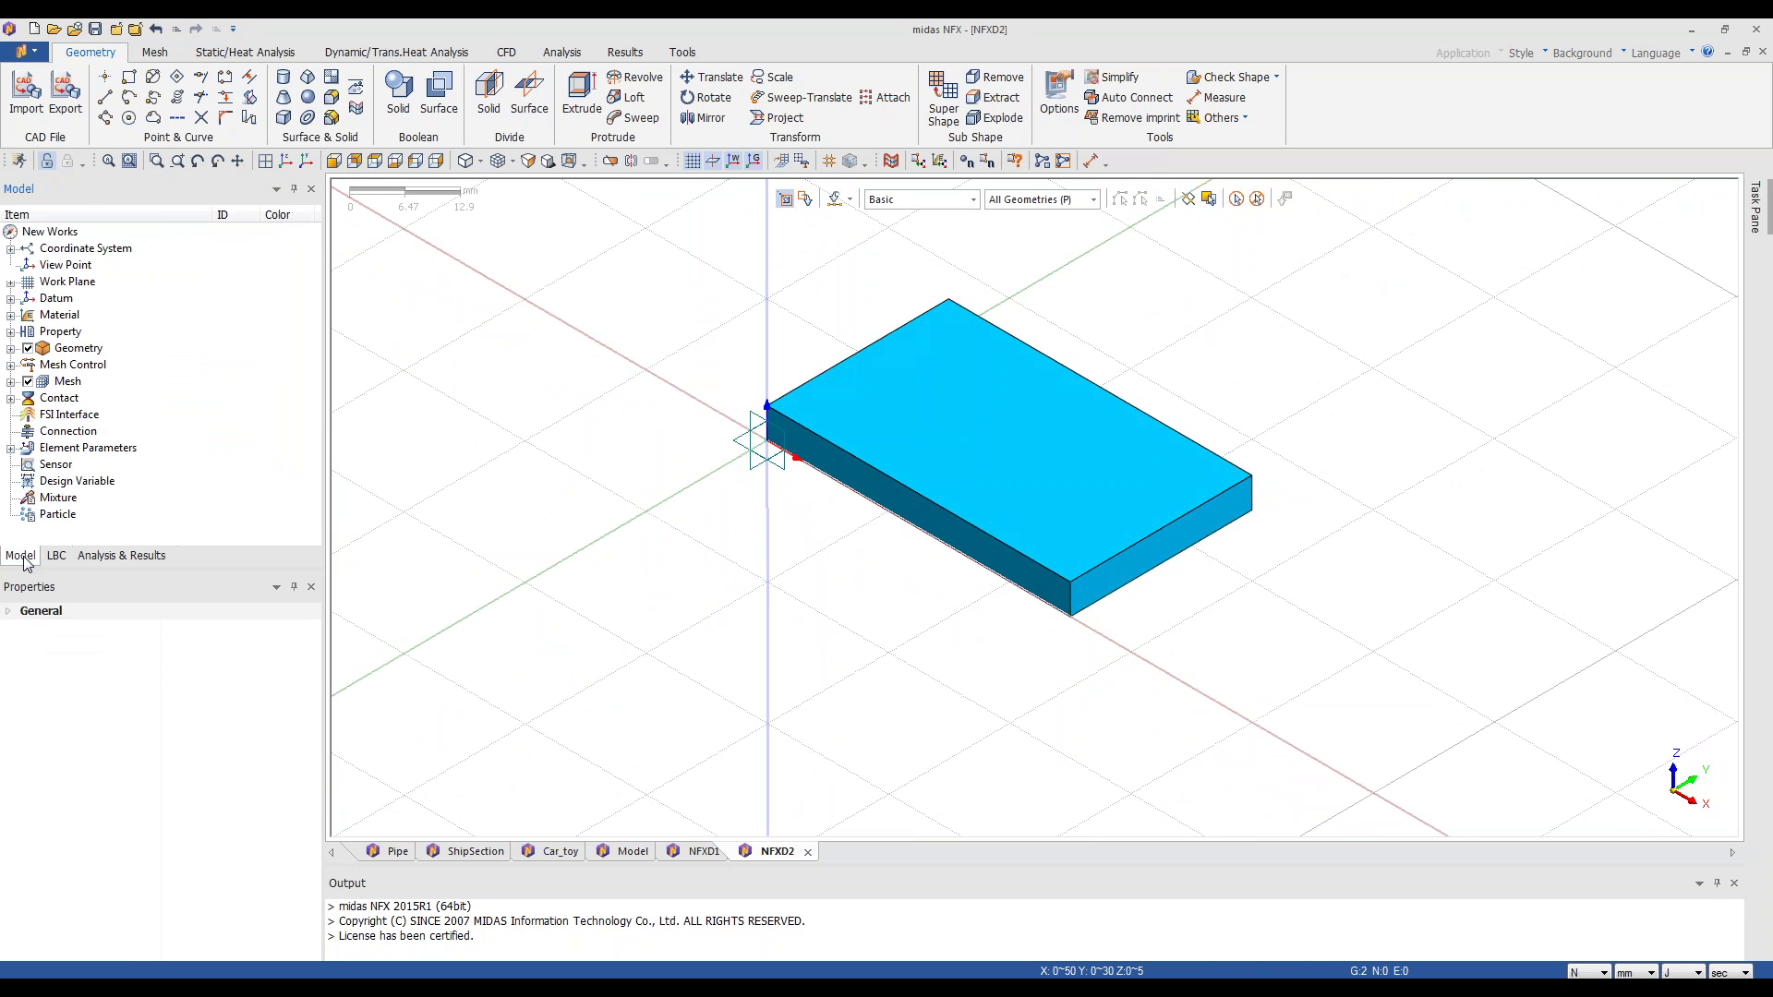
pyautogui.click(10, 382)
pyautogui.click(10, 348)
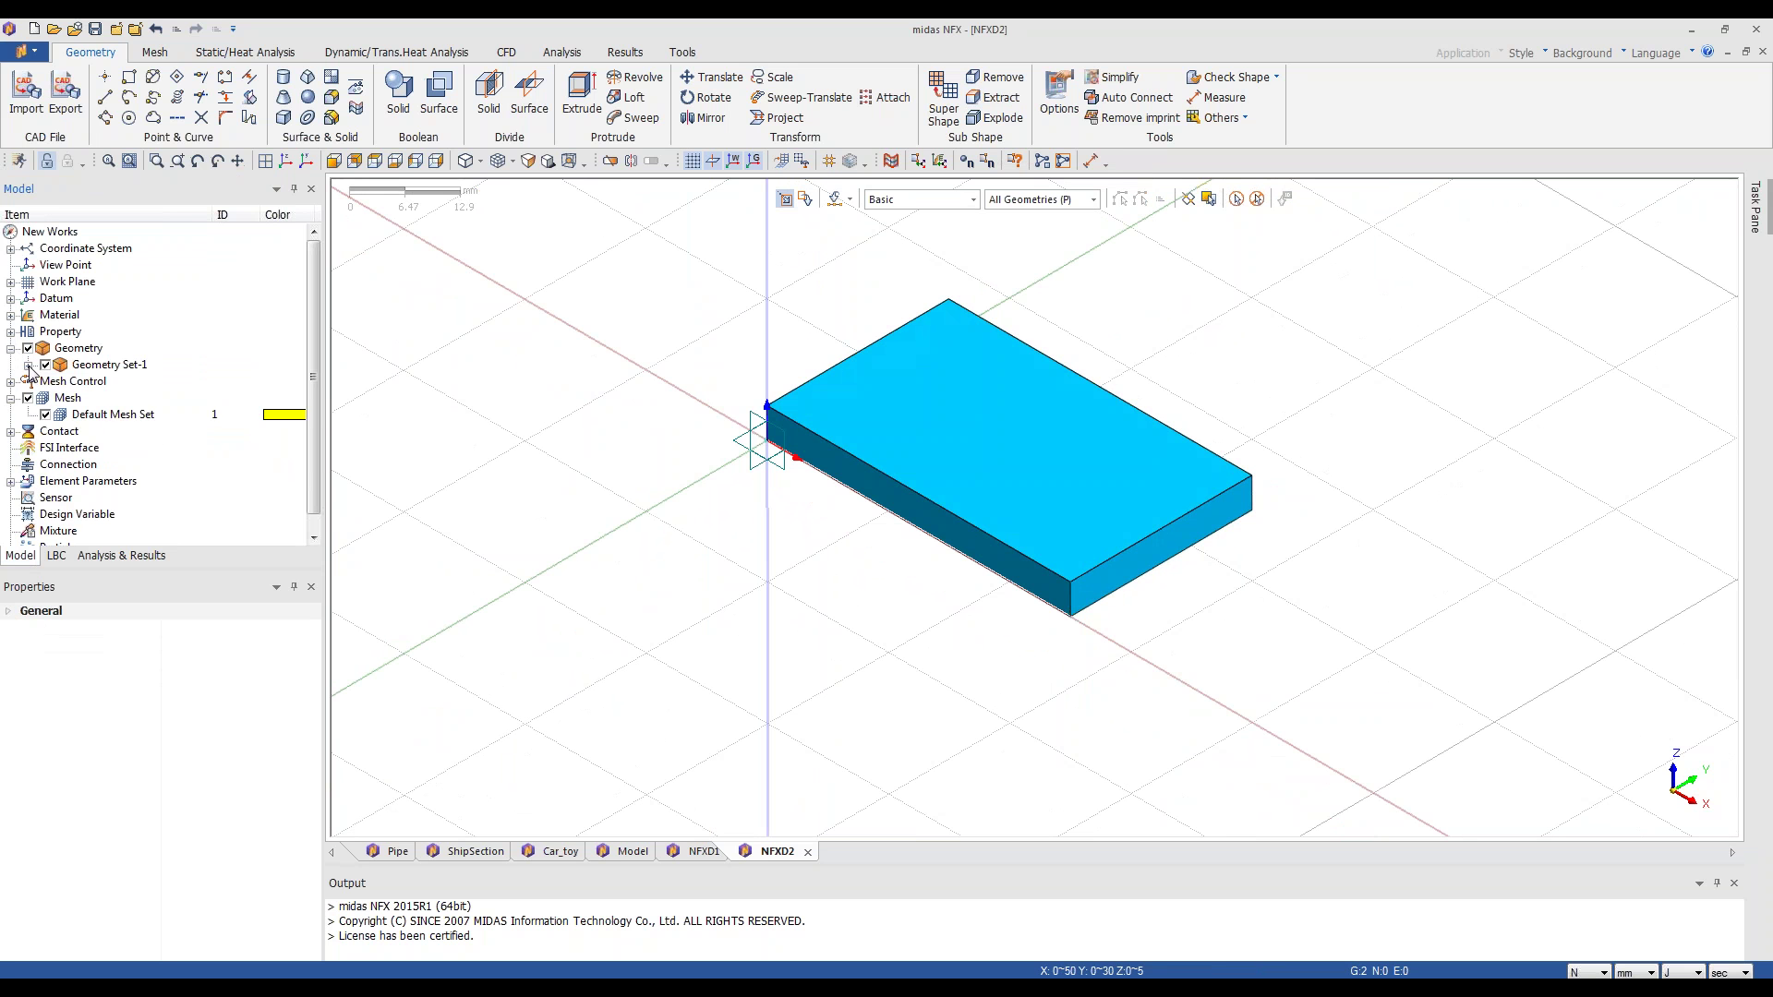
pyautogui.click(29, 365)
pyautogui.click(46, 382)
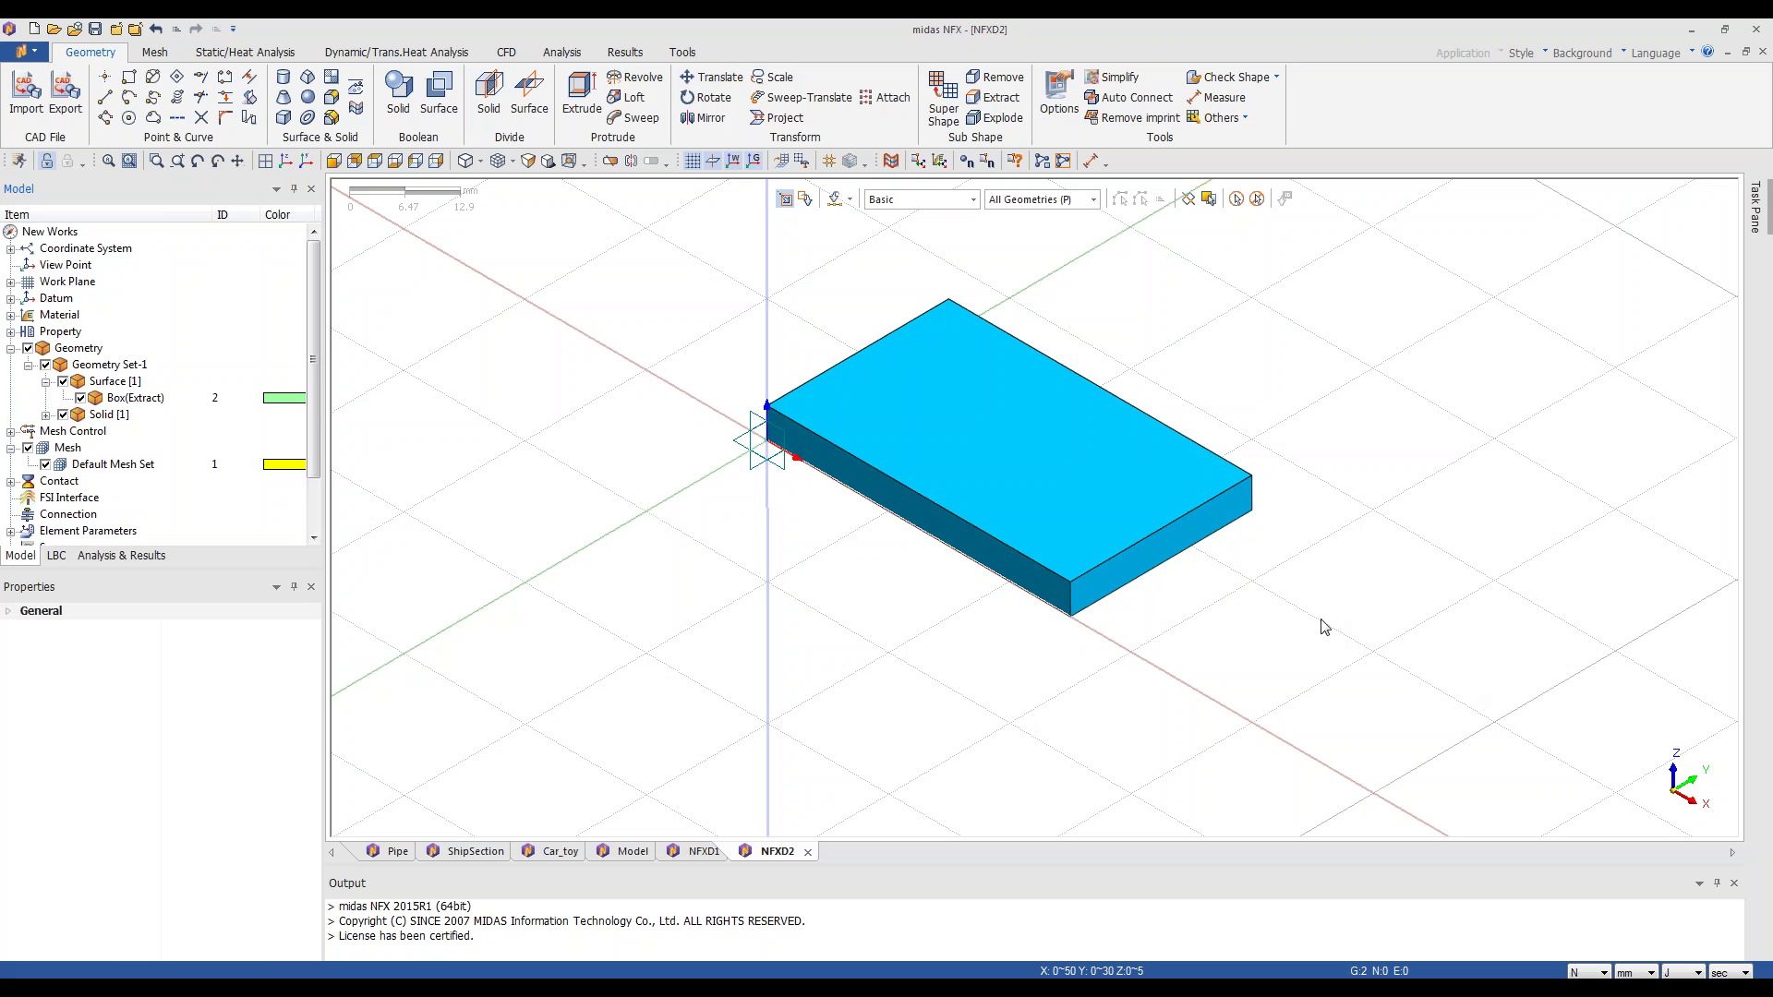
# - Translate the extracted surface along a two-point vector from 0, 0, 5 to 50, 0, 2.5, using the vector's length as the distance
pyautogui.click(721, 78)
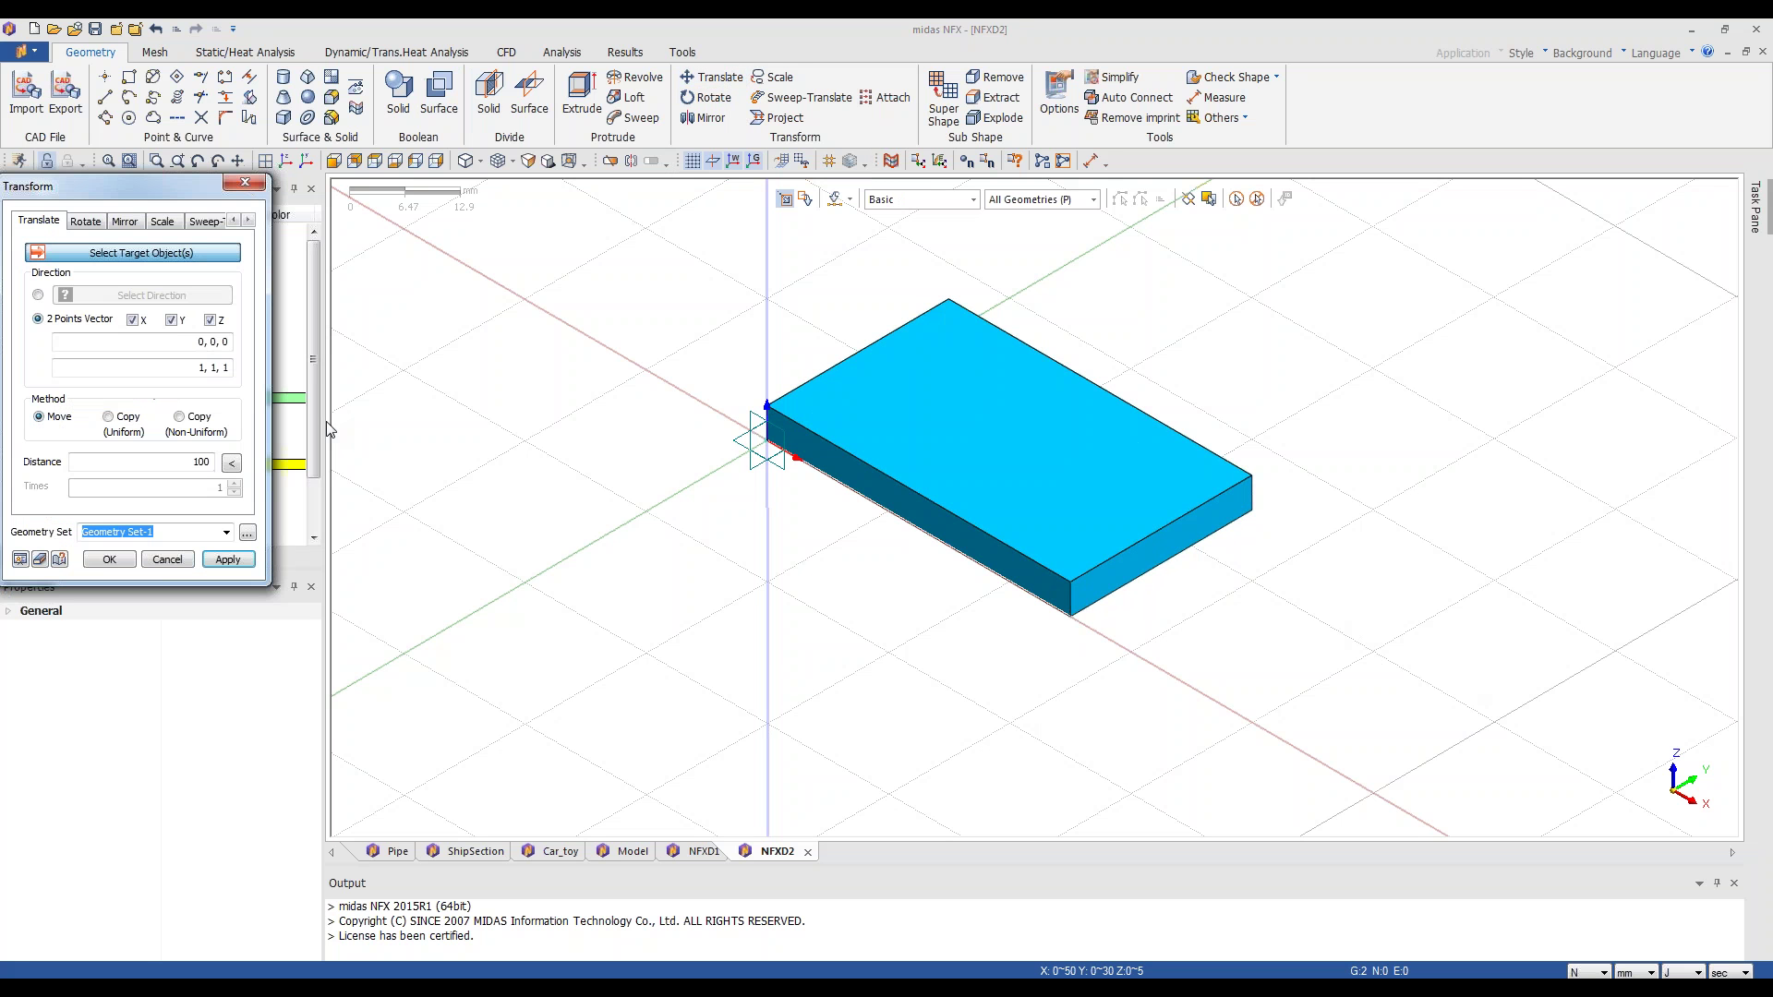
pyautogui.moveTo(115, 186); pyautogui.dragTo(508, 246)
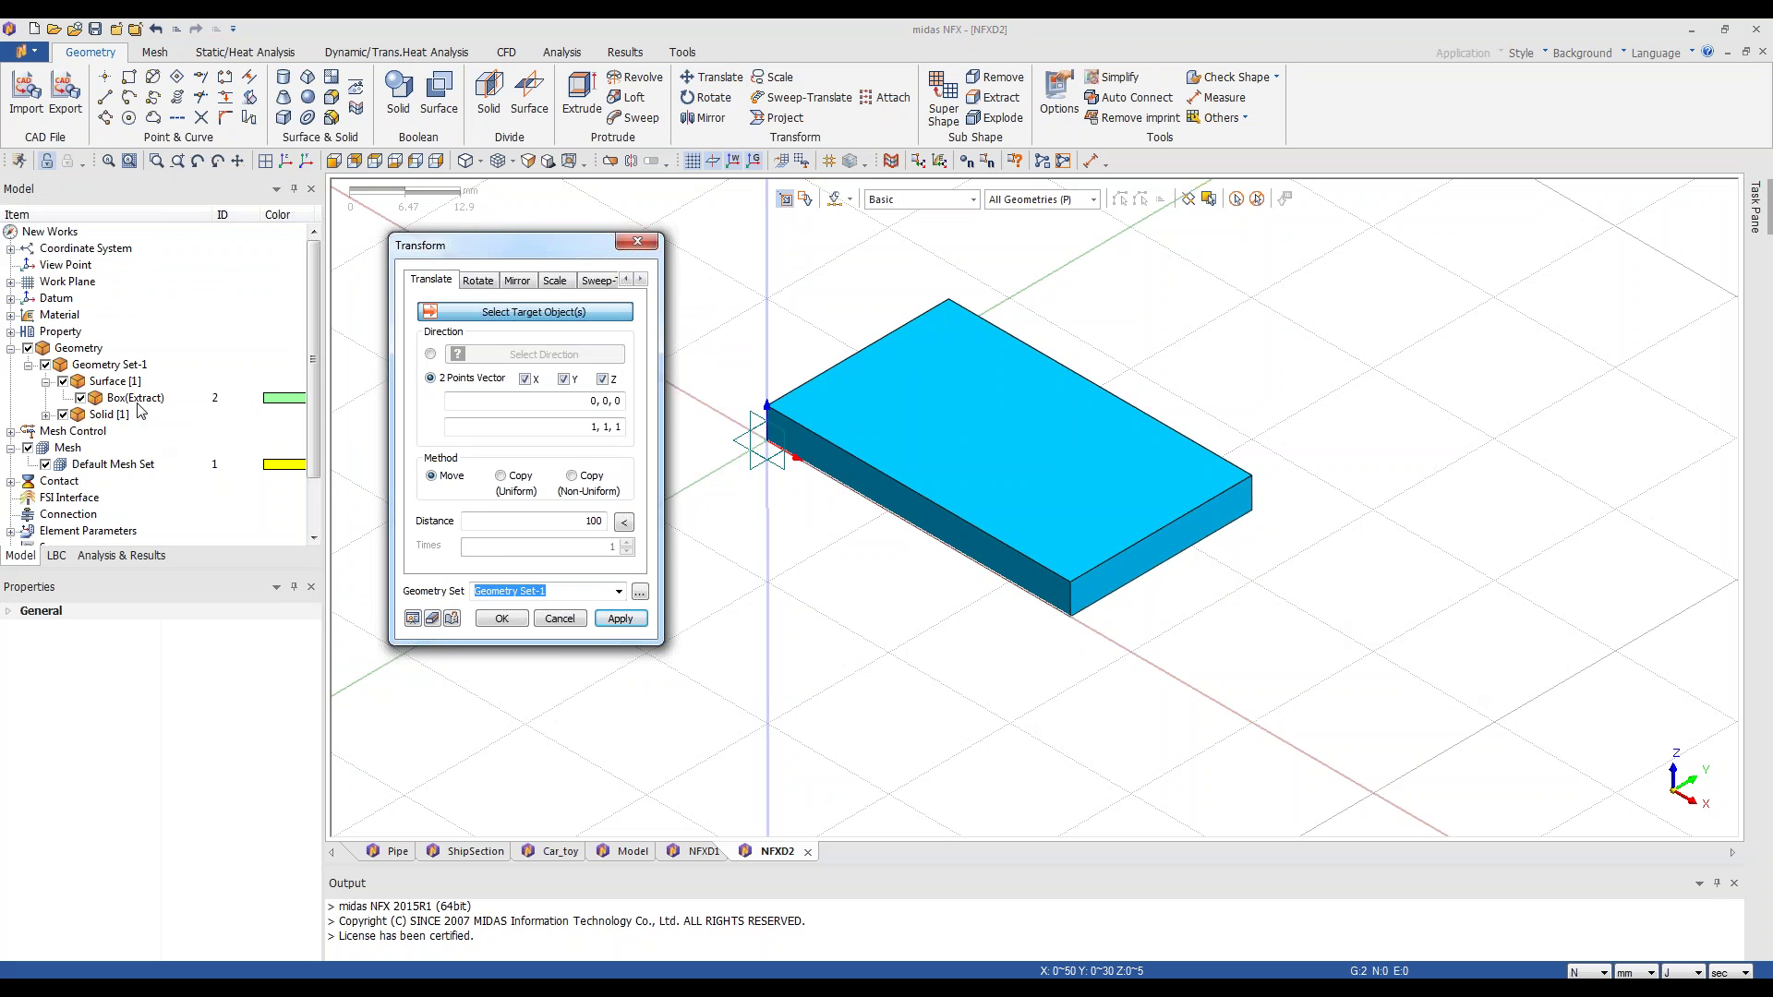
pyautogui.click(142, 400)
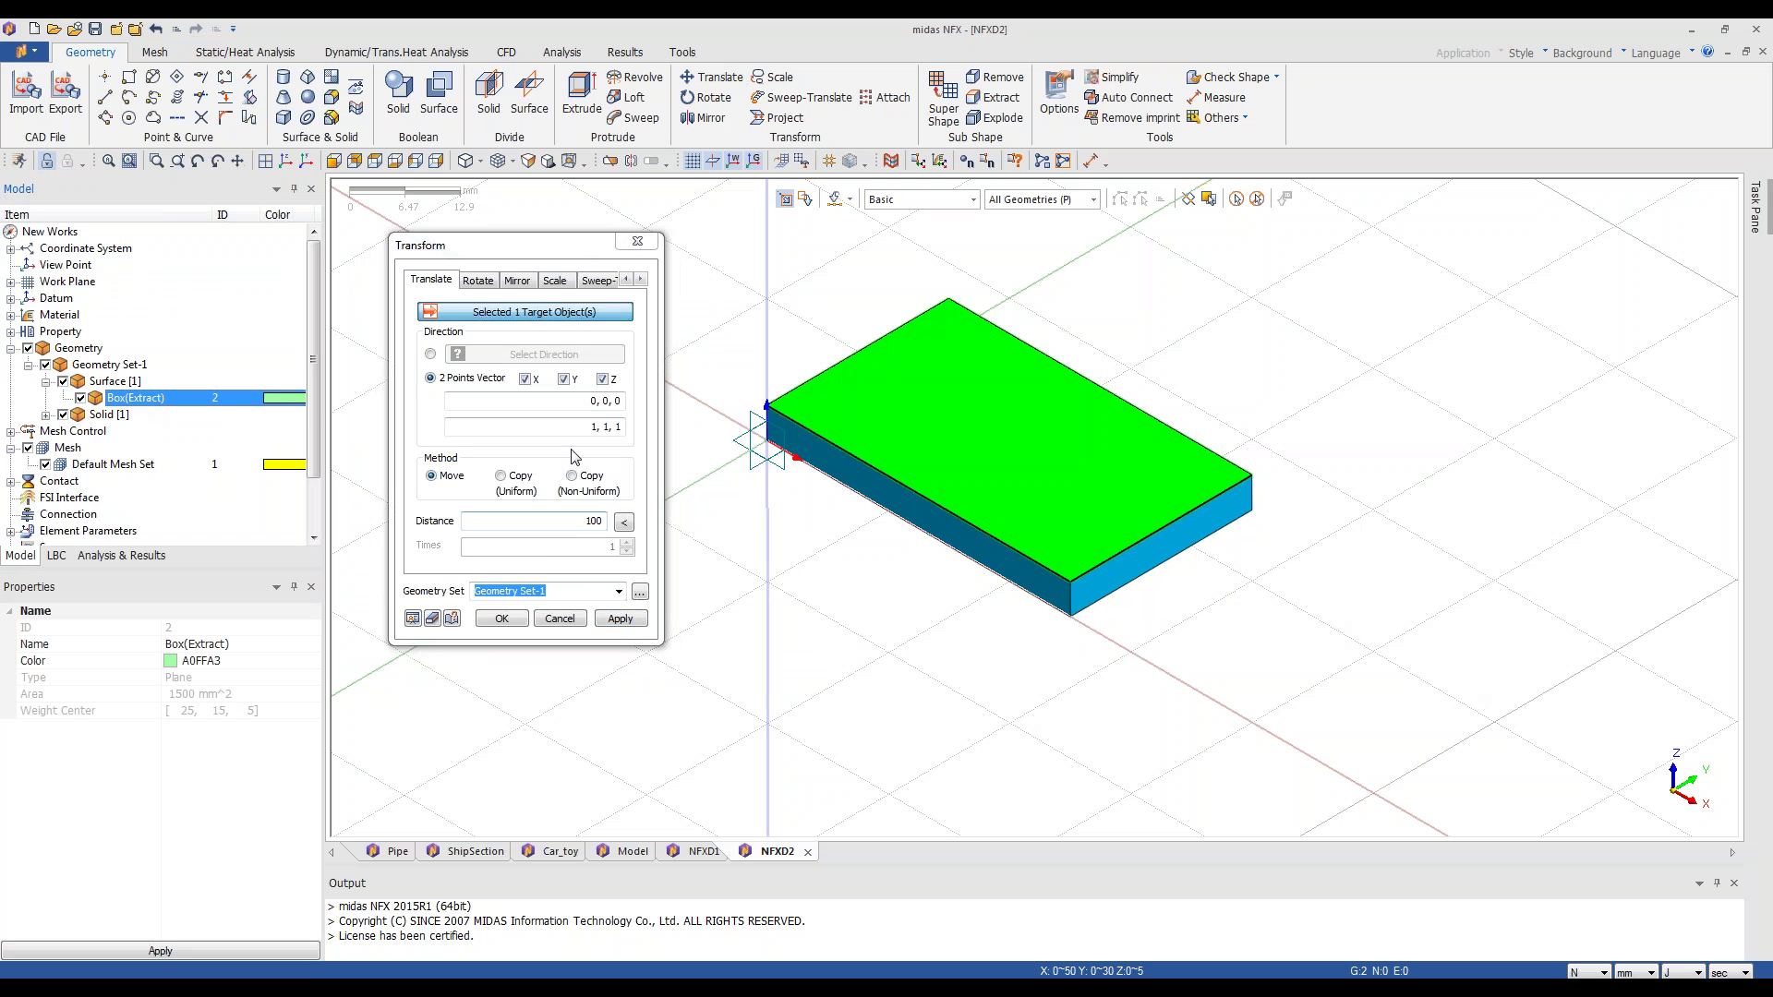
pyautogui.click(554, 401)
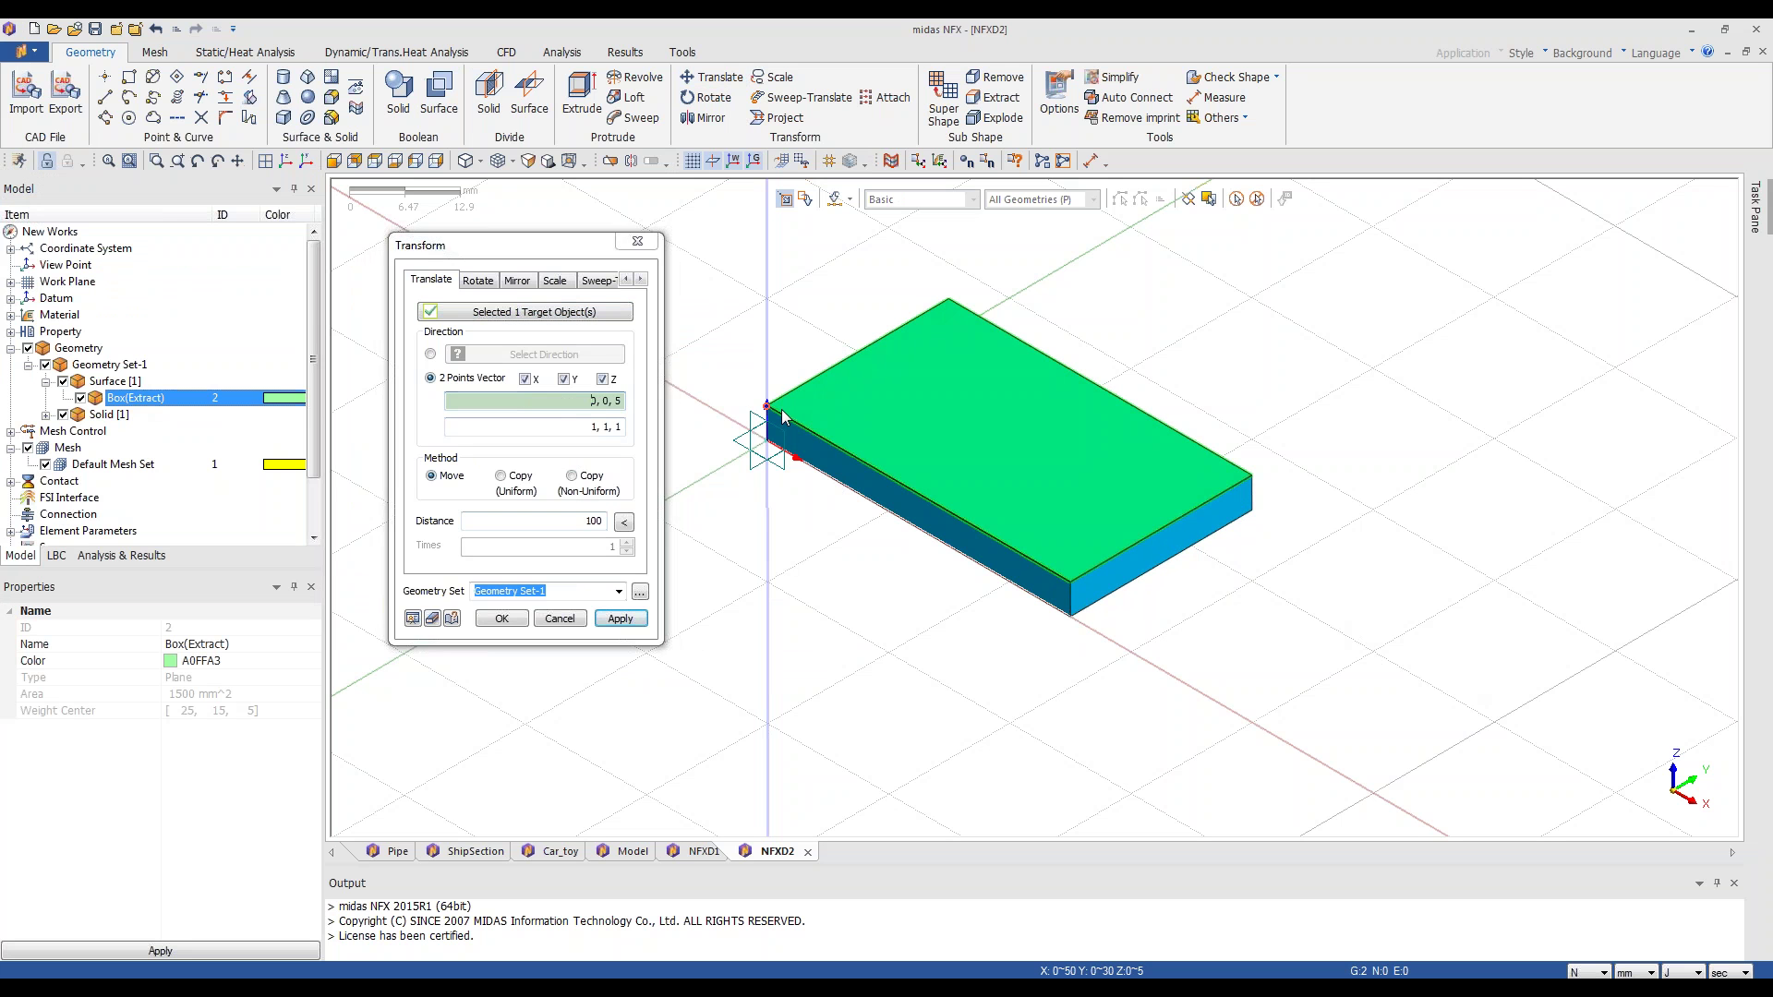
pyautogui.click(781, 417)
pyautogui.click(1071, 584)
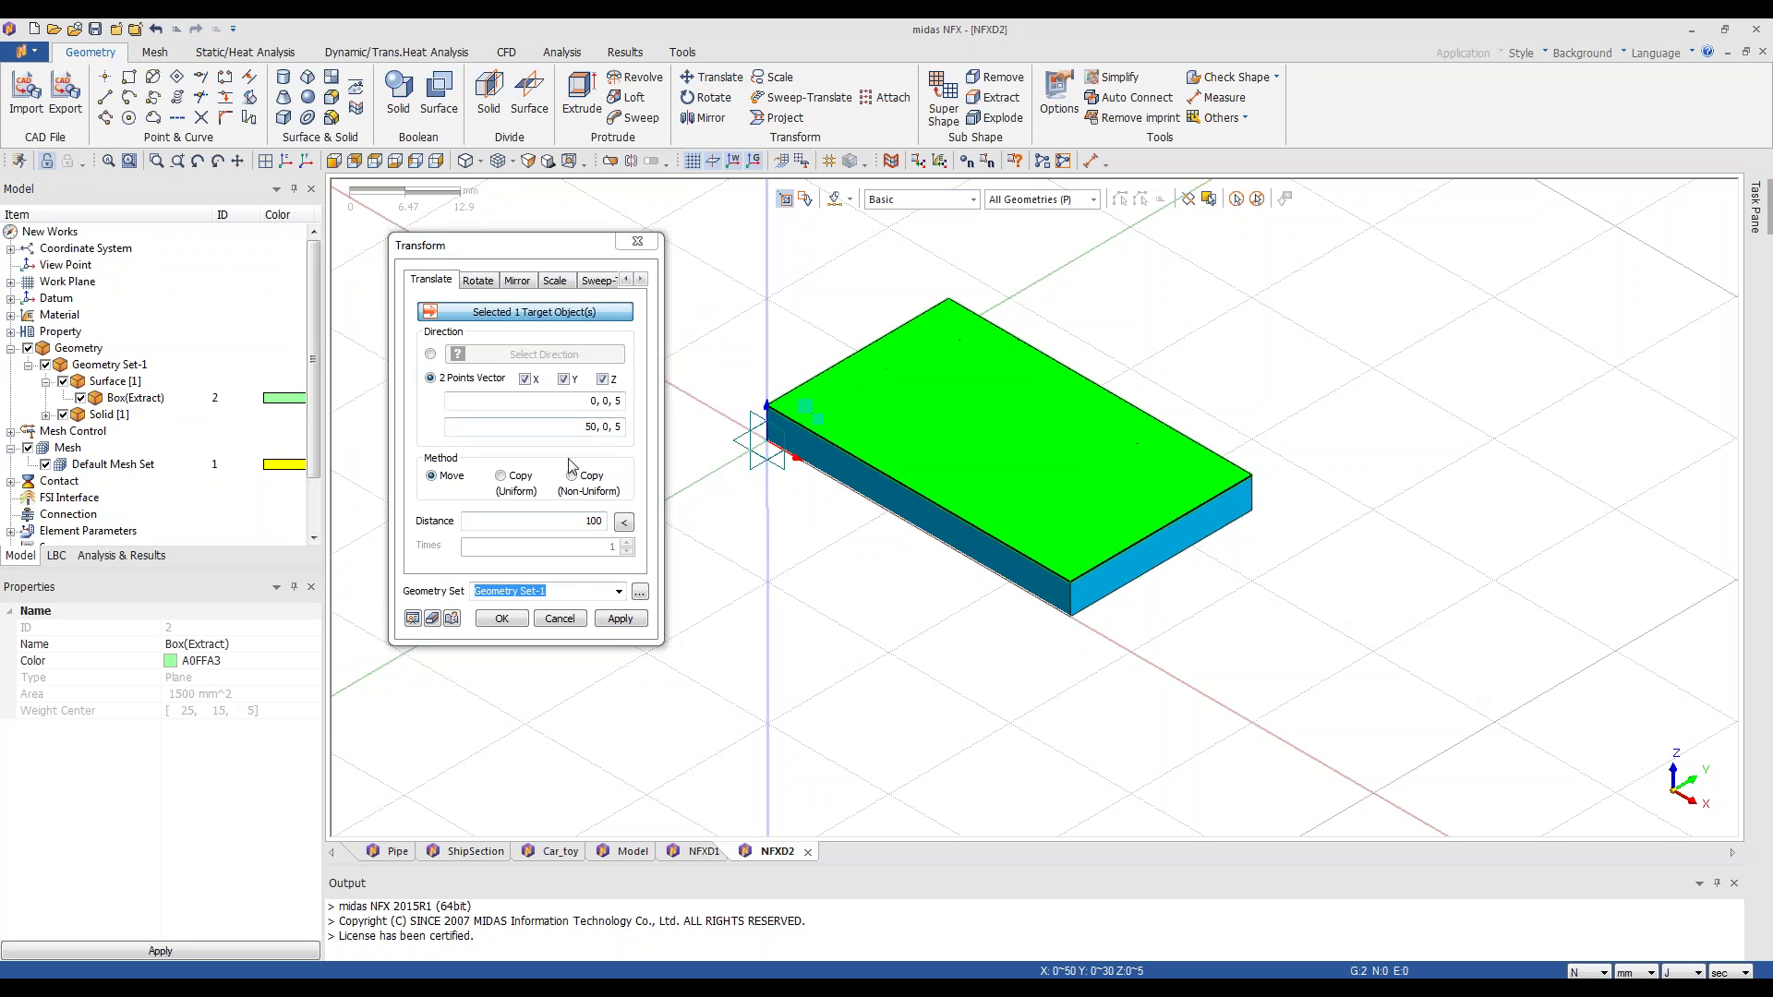
pyautogui.click(577, 429)
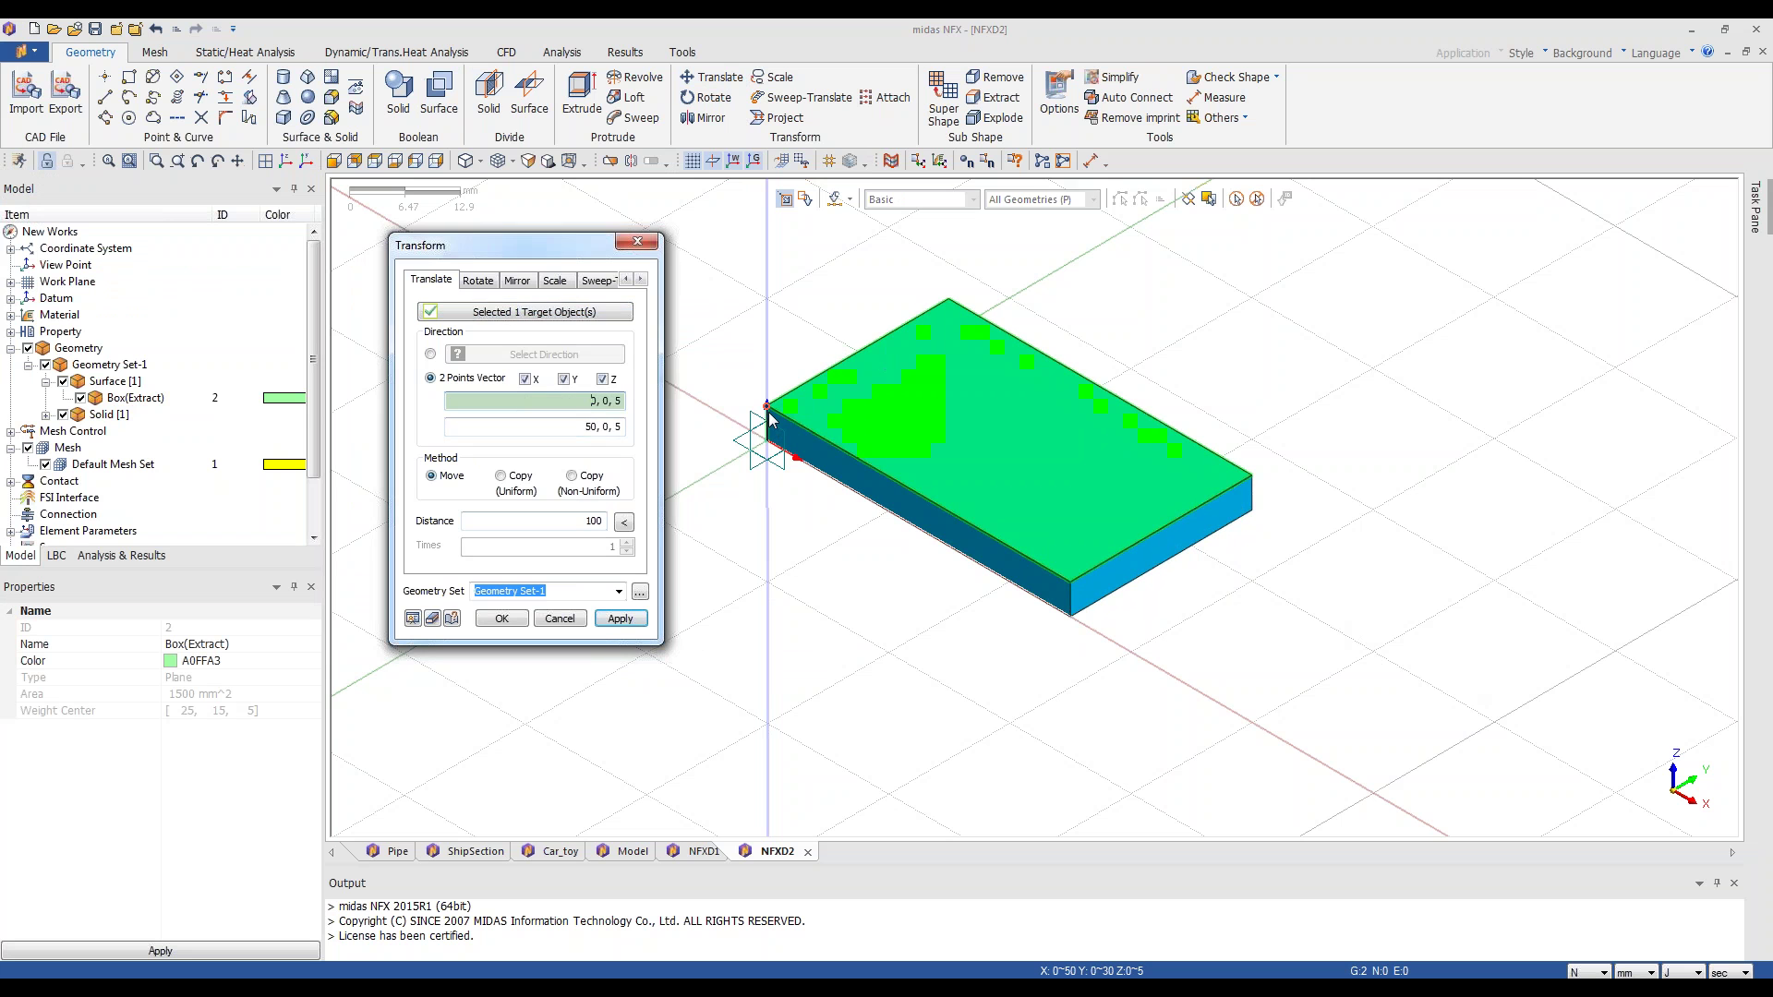
pyautogui.click(1071, 600)
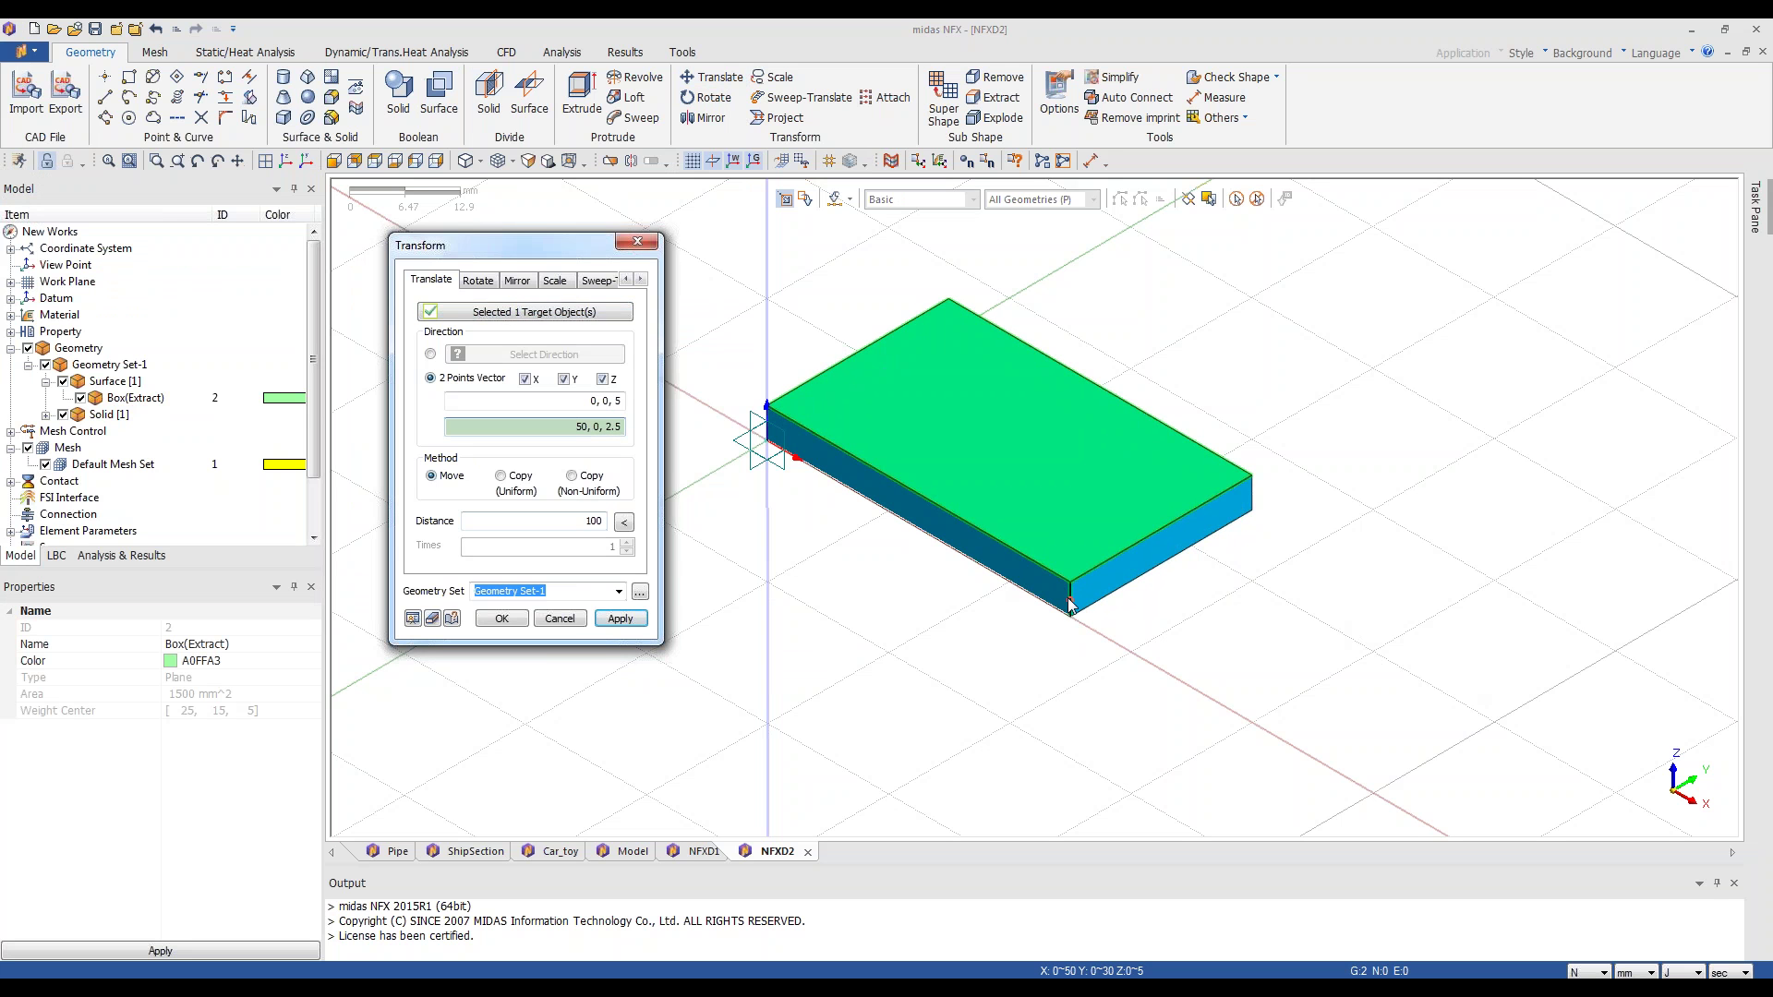
pyautogui.click(625, 524)
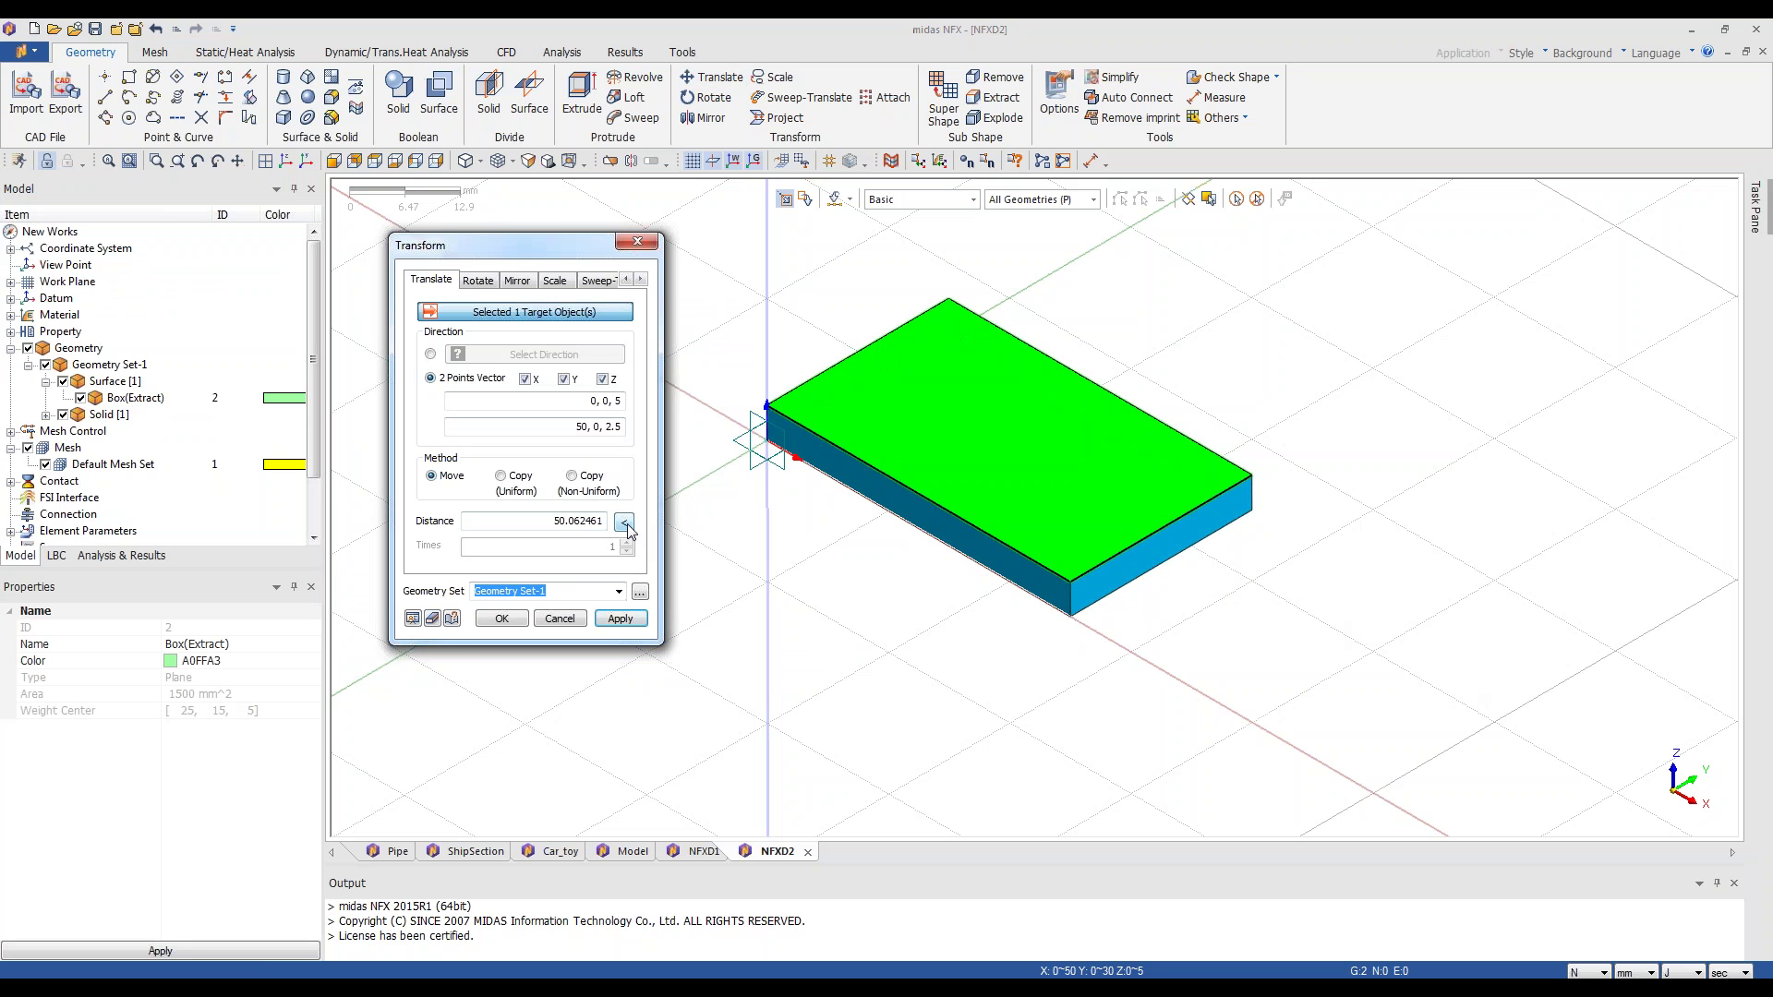
pyautogui.click(413, 619)
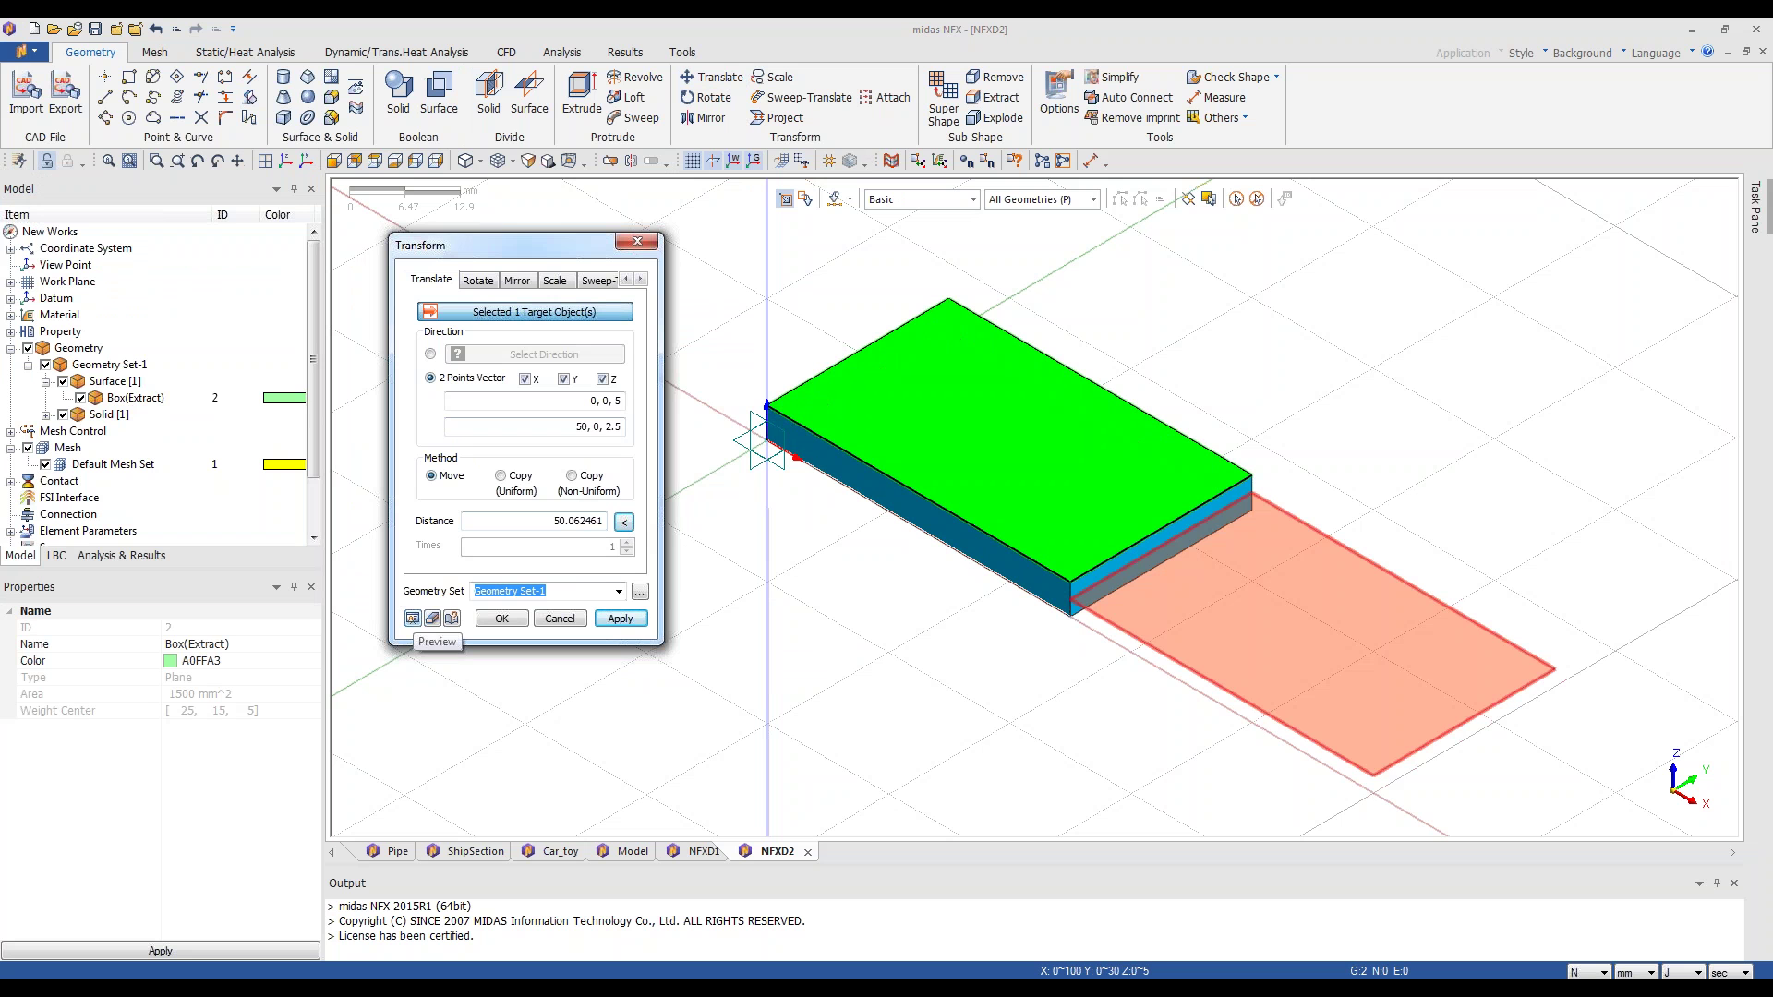
pyautogui.click(503, 621)
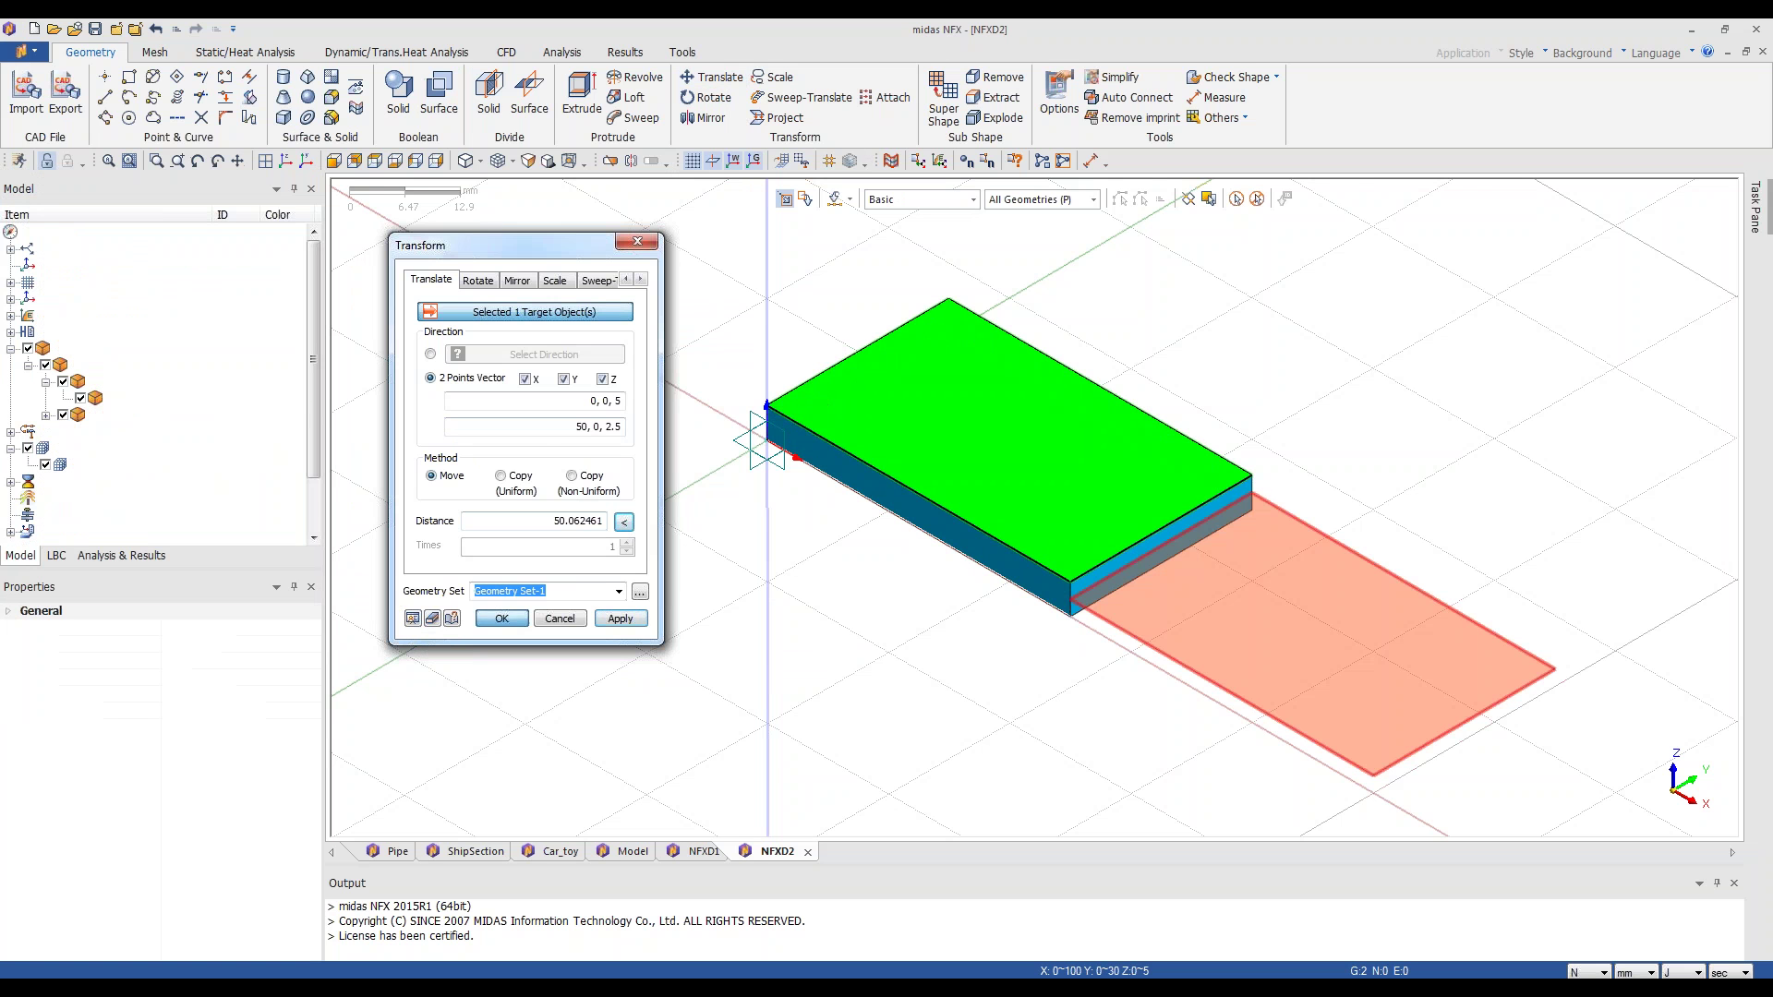
# - Hide all guiders in the model view
pyautogui.scroll(-3, 771, 646)
pyautogui.scroll(4, 1311, 758)
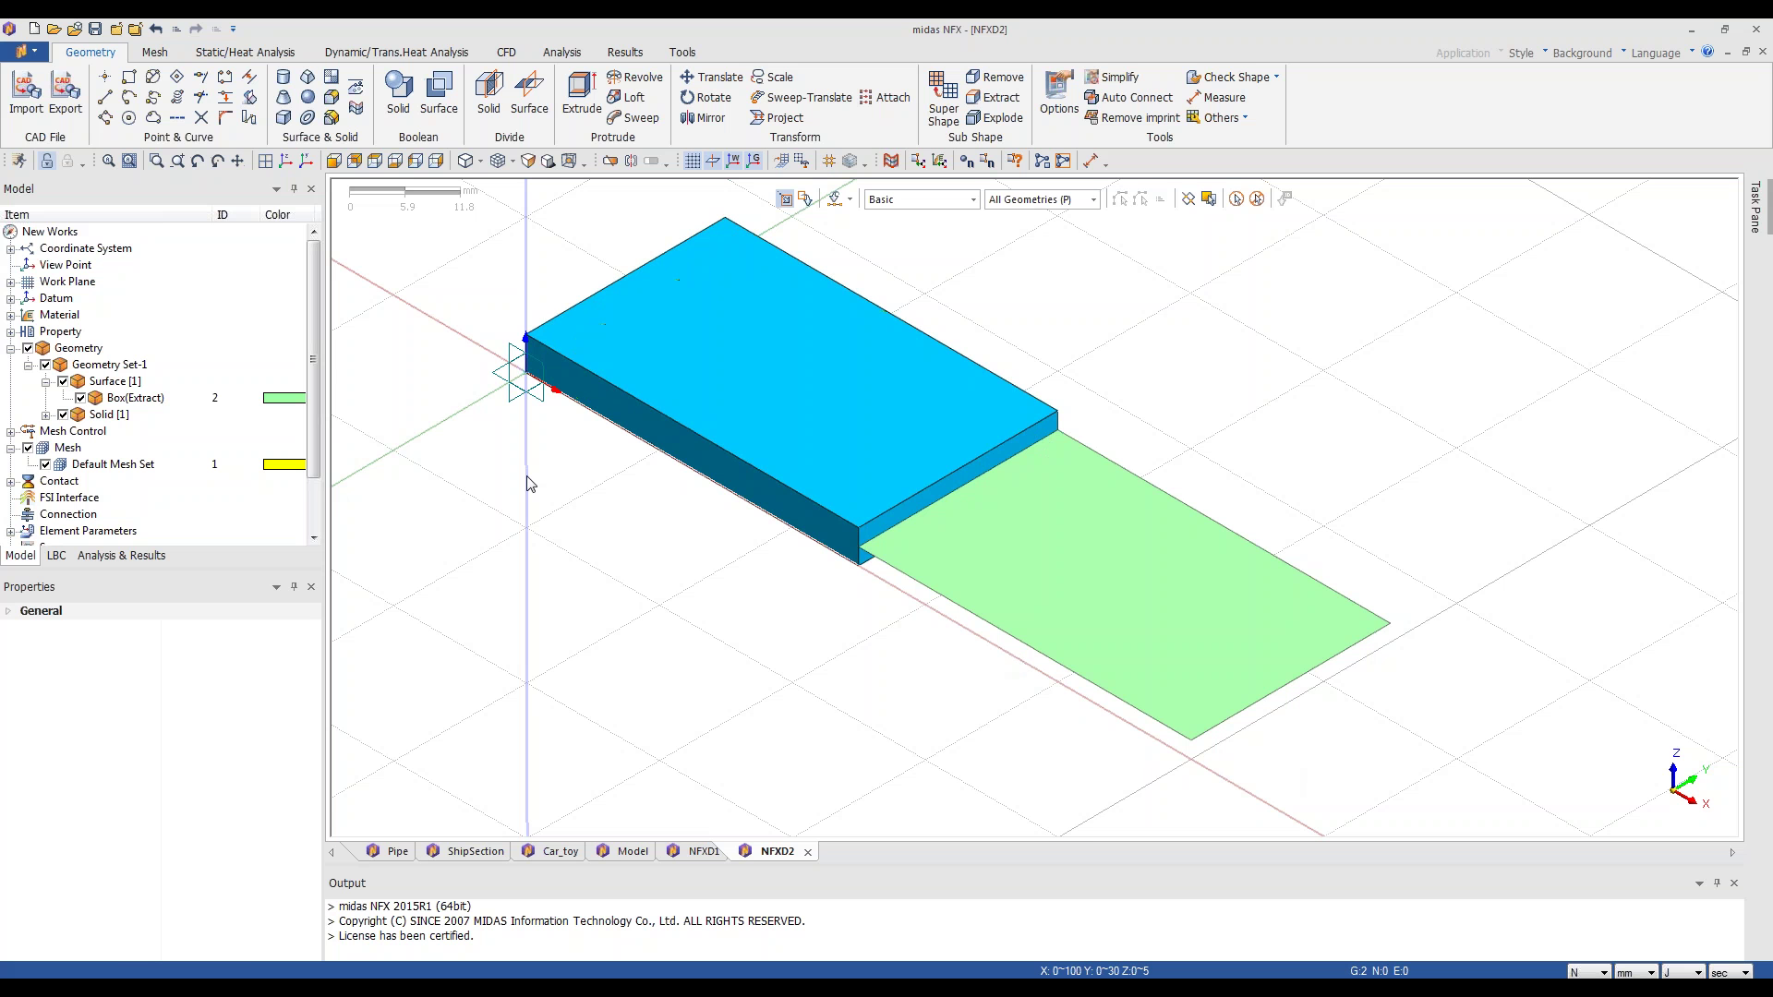
pyautogui.rightClick(465, 430)
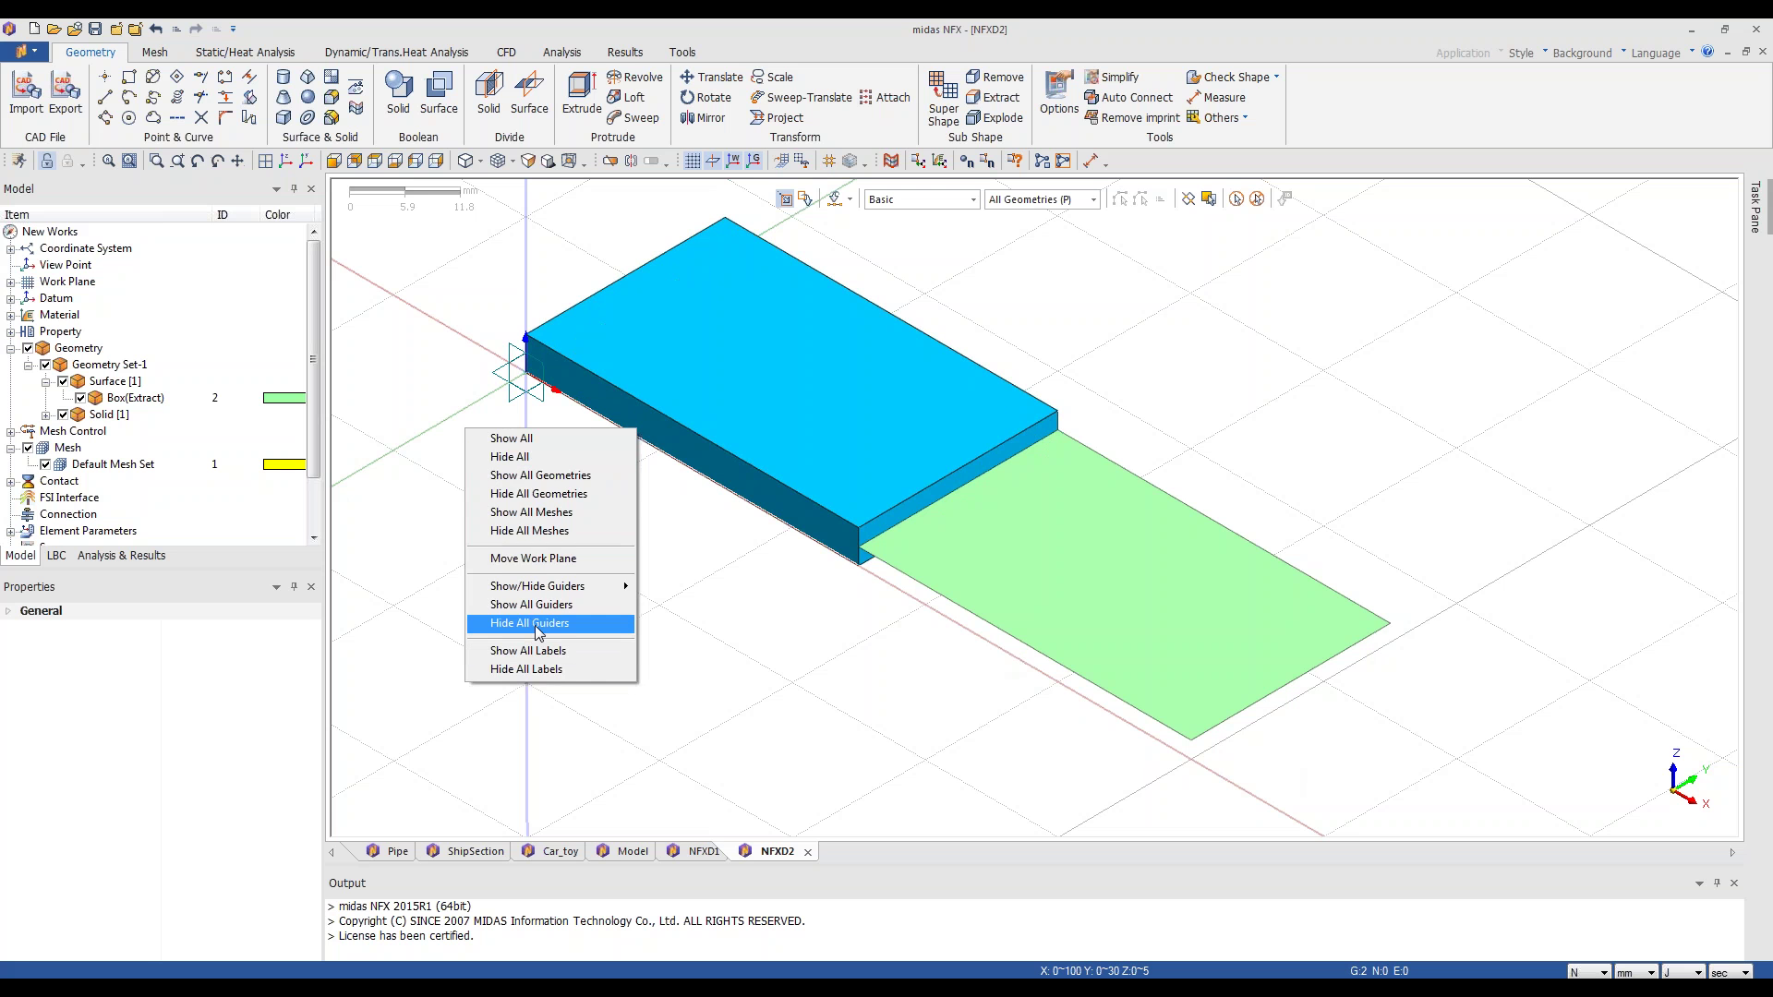
pyautogui.click(539, 624)
# - Apply an edge size control with 2 divisions to the two vertical box edges at the end adjoining the surface
pyautogui.moveTo(661, 661)
pyautogui.mouseDown(button='middle')
pyautogui.moveTo(717, 621)
pyautogui.moveTo(712, 652)
pyautogui.moveTo(674, 637)
pyautogui.mouseUp(button='middle')
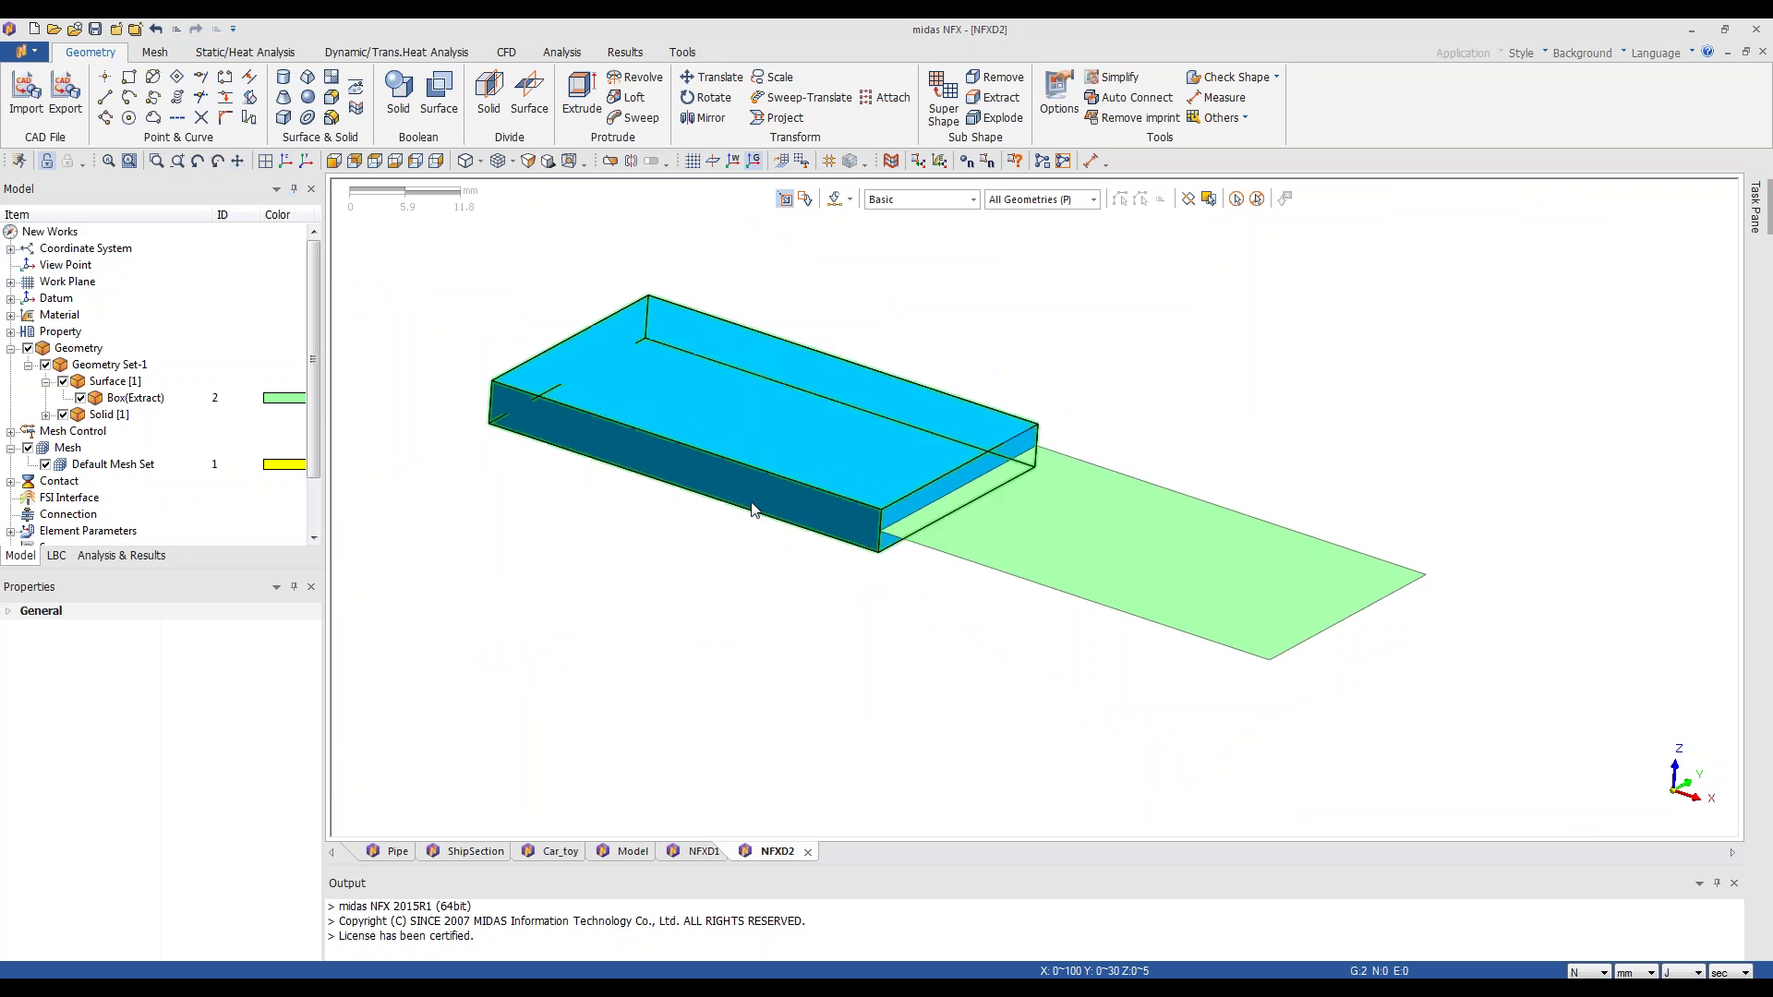
pyautogui.moveTo(752, 506); pyautogui.dragTo(671, 595, button='middle')
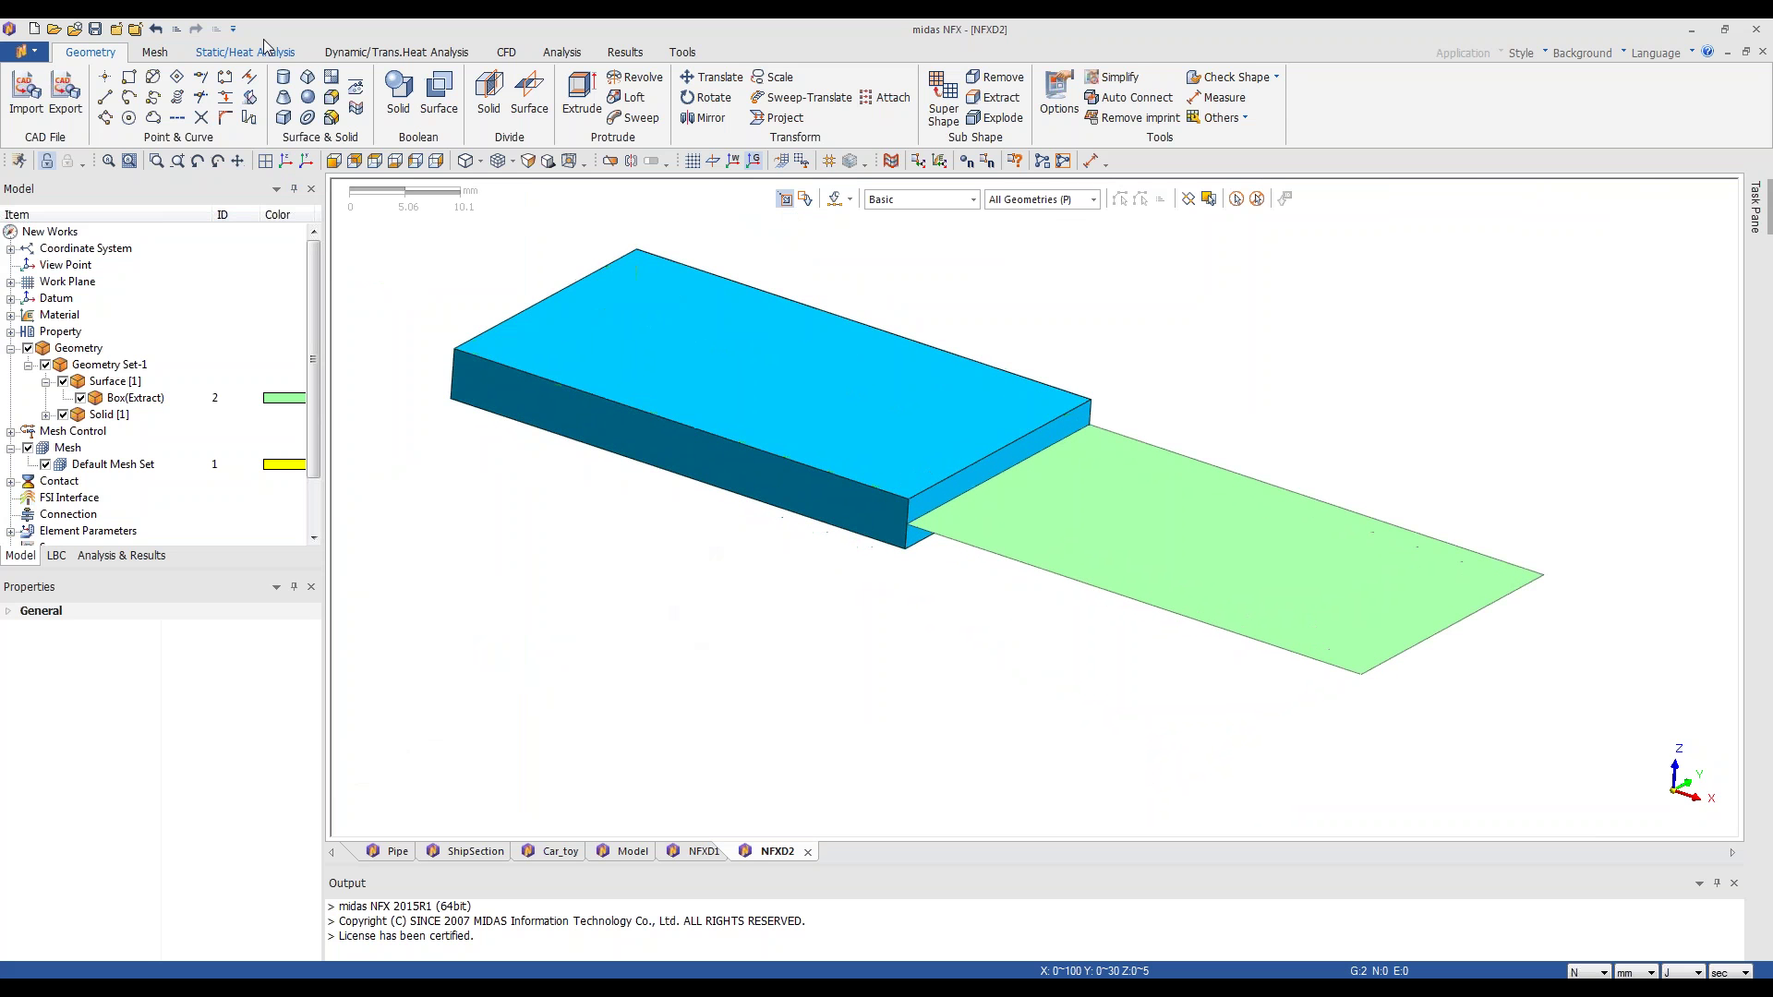
pyautogui.click(154, 52)
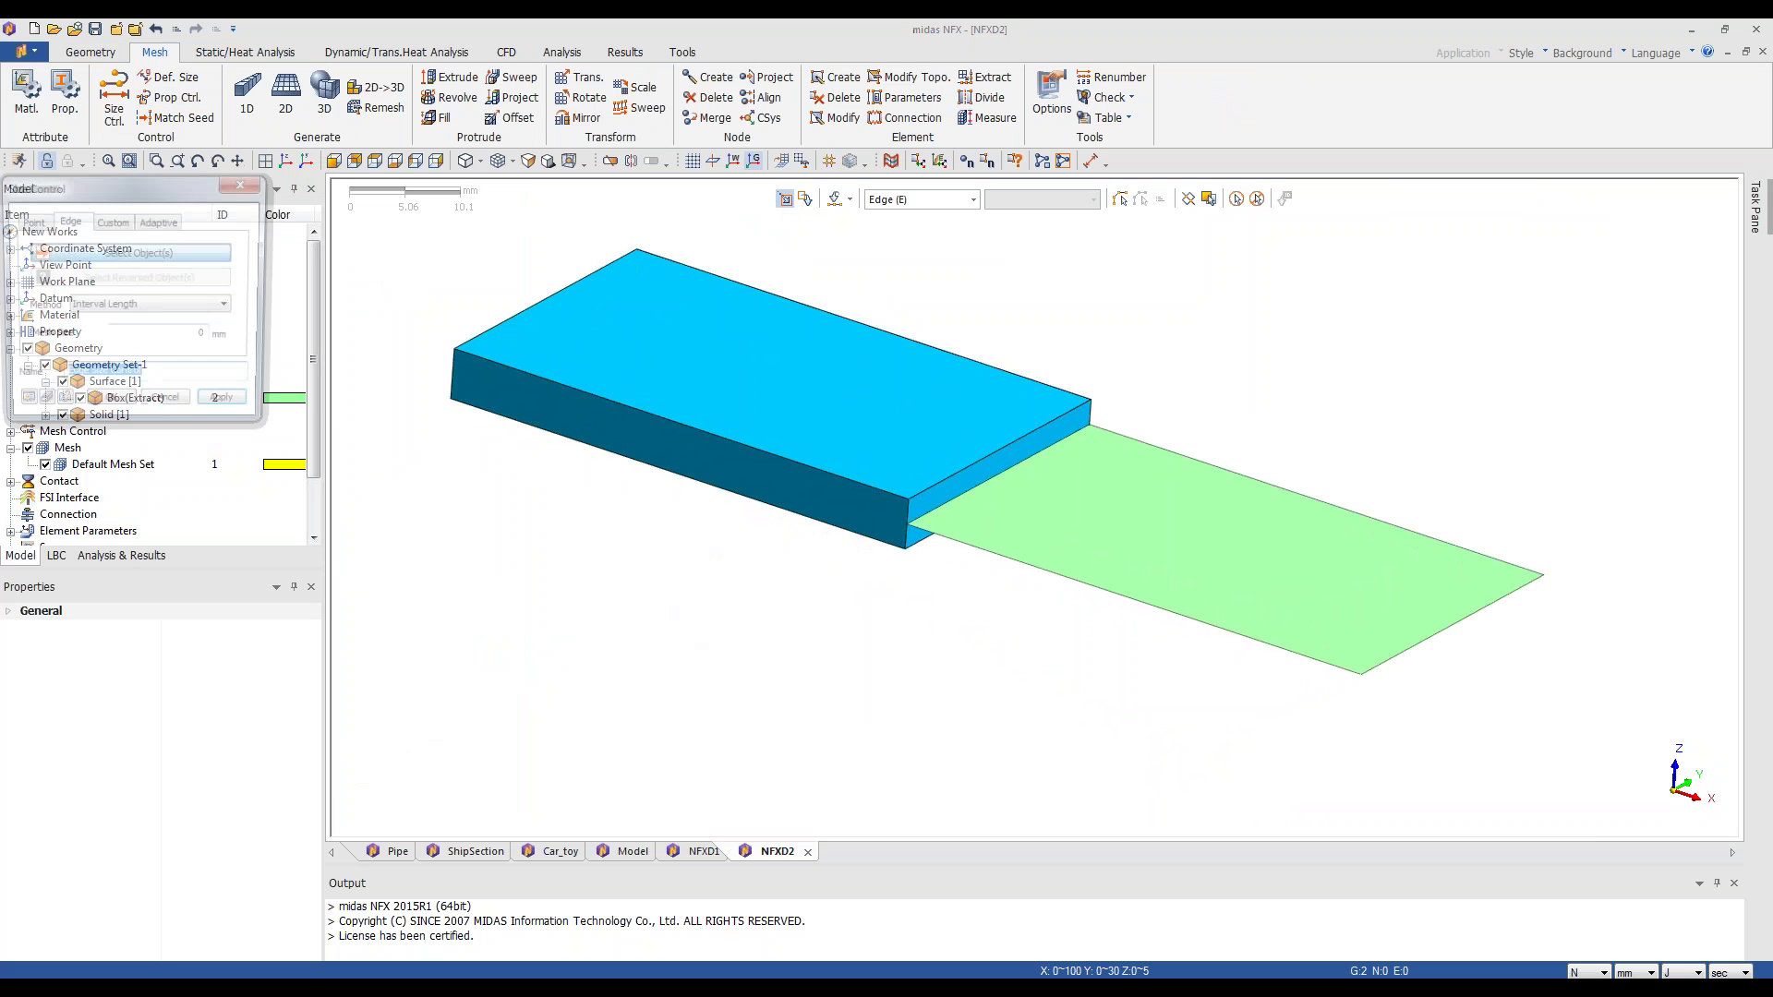
pyautogui.moveTo(145, 188); pyautogui.dragTo(289, 297)
pyautogui.click(291, 411)
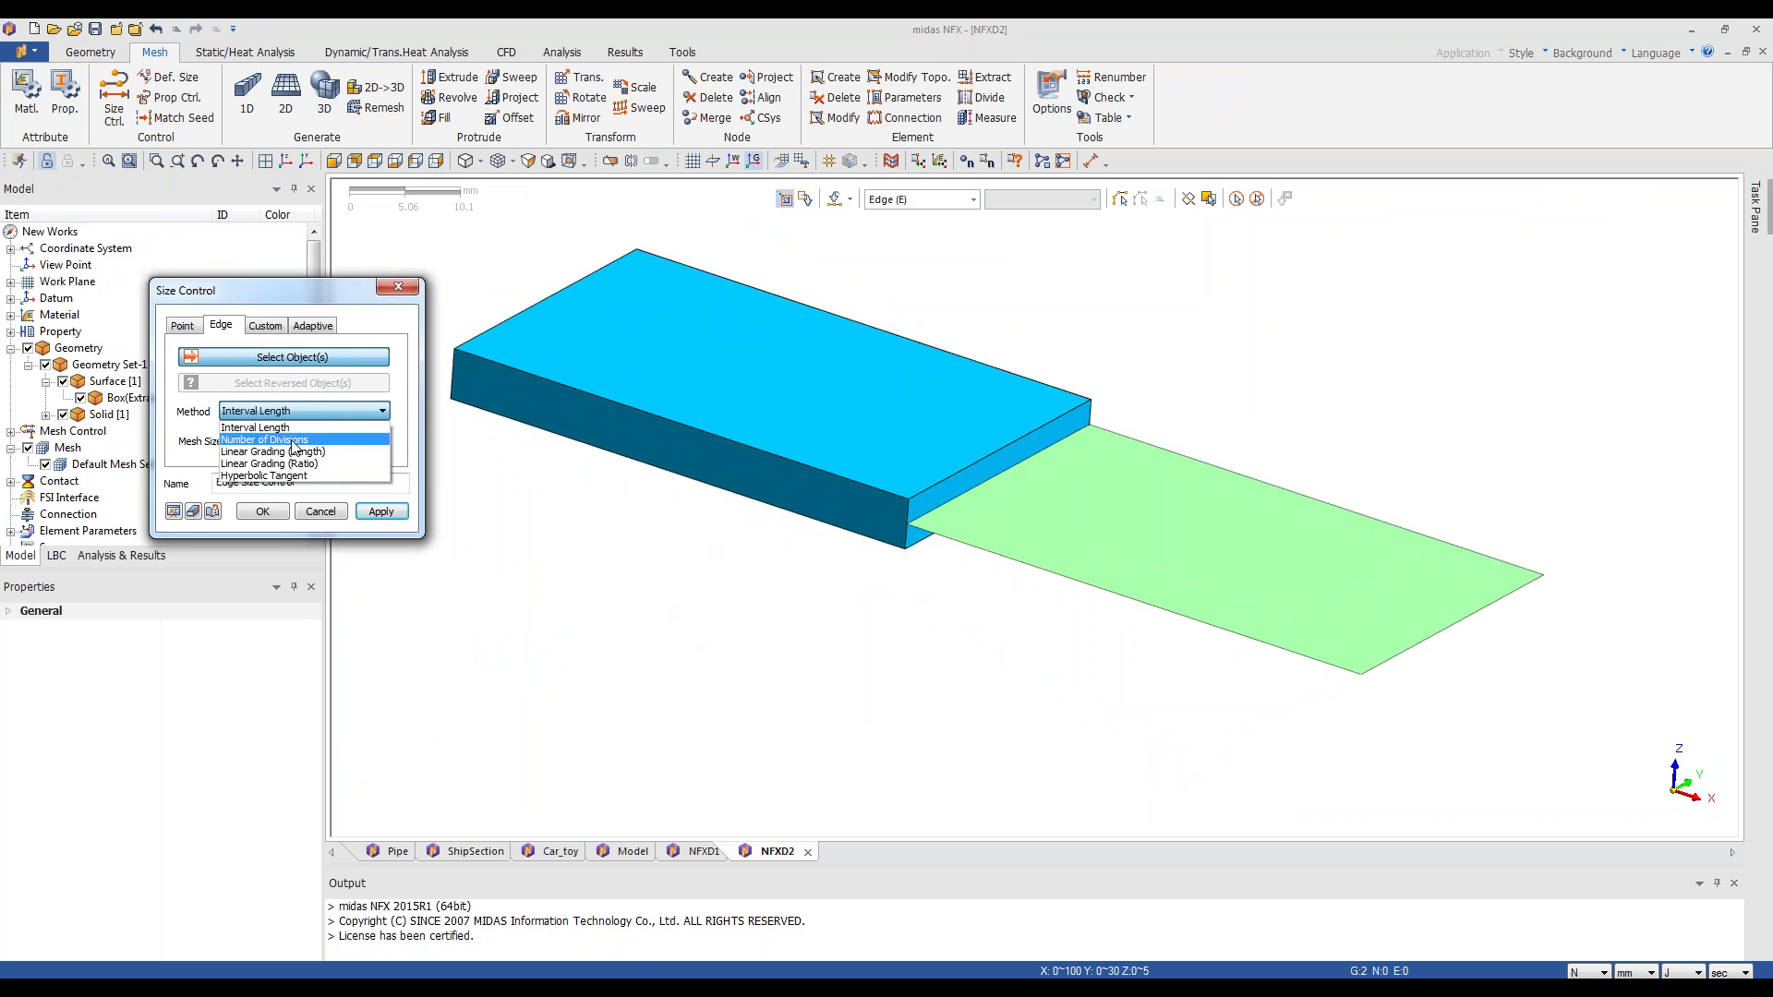
pyautogui.click(292, 440)
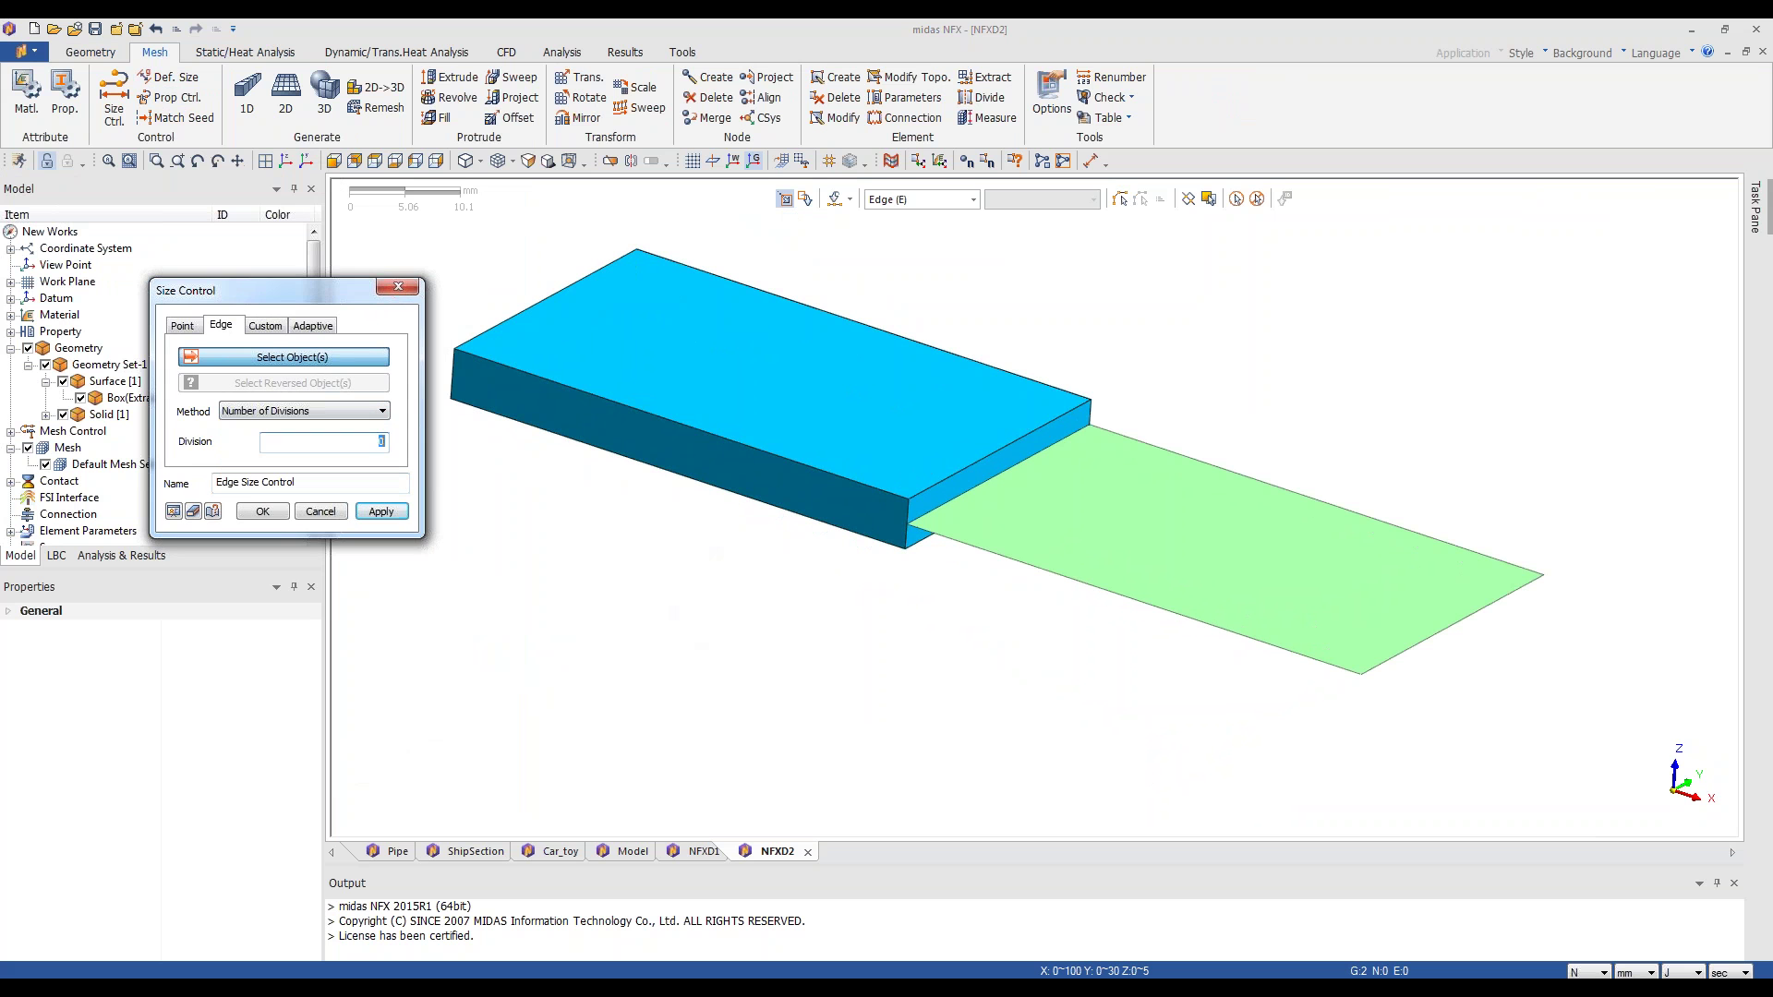
pyautogui.click(910, 515)
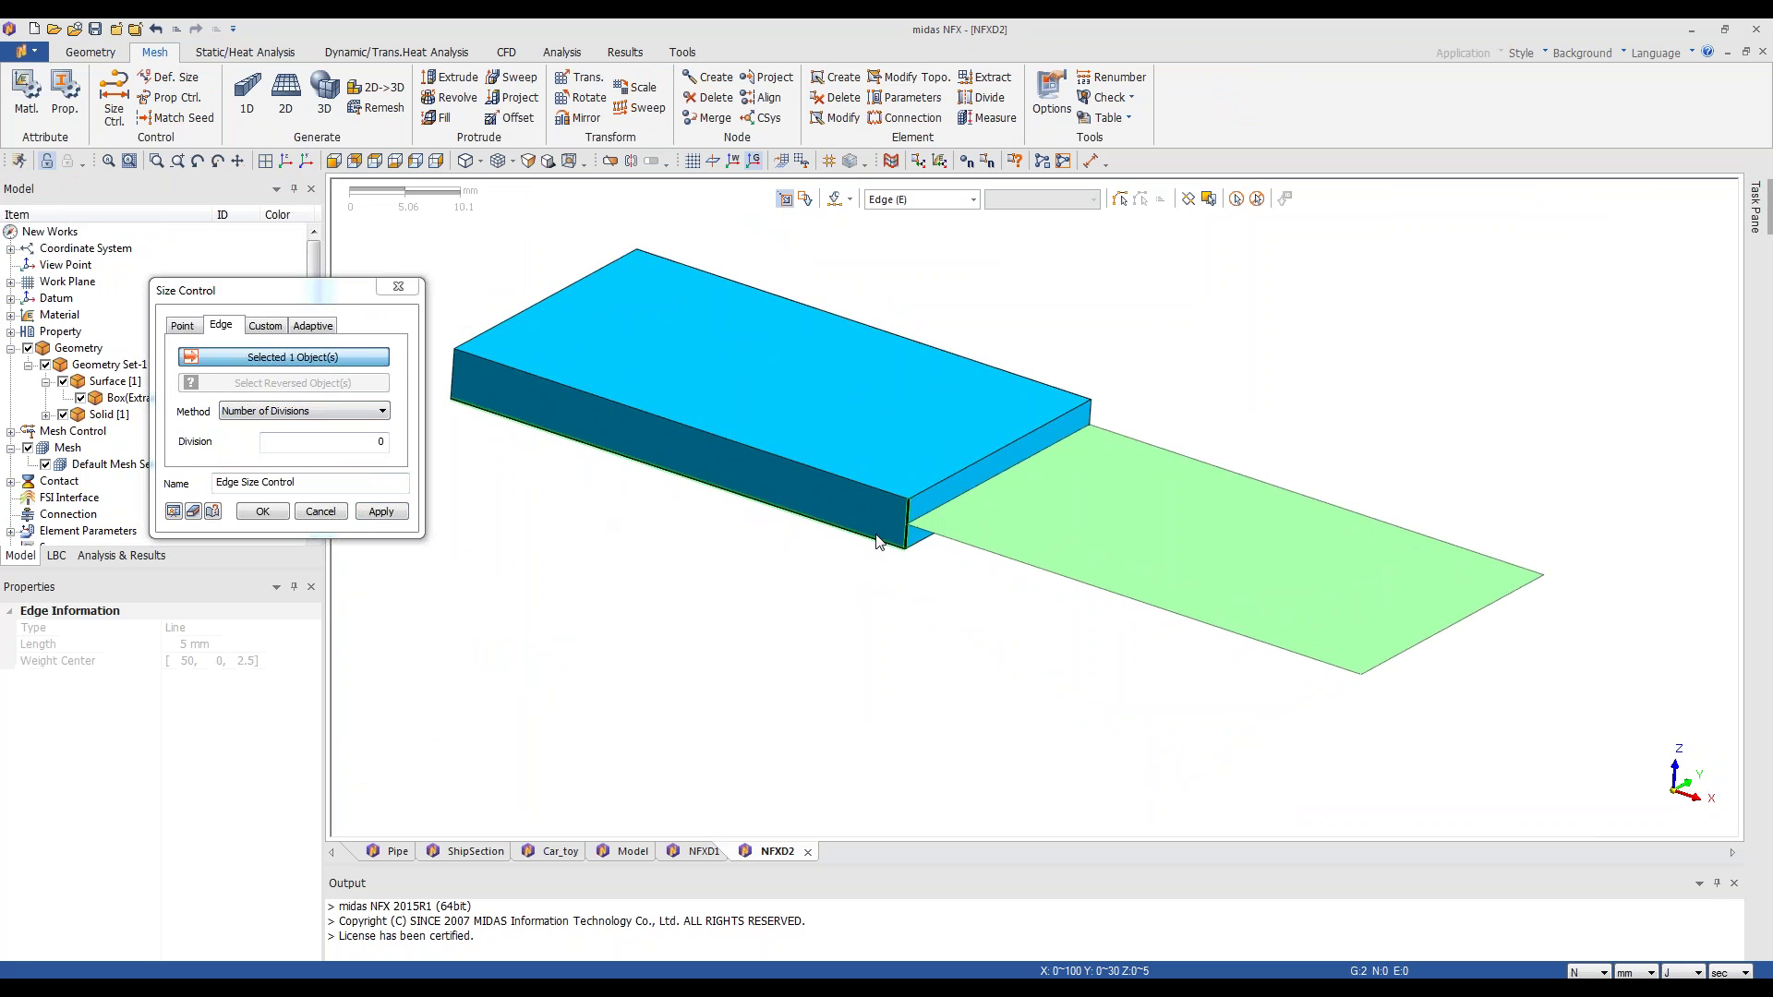
pyautogui.click(1091, 420)
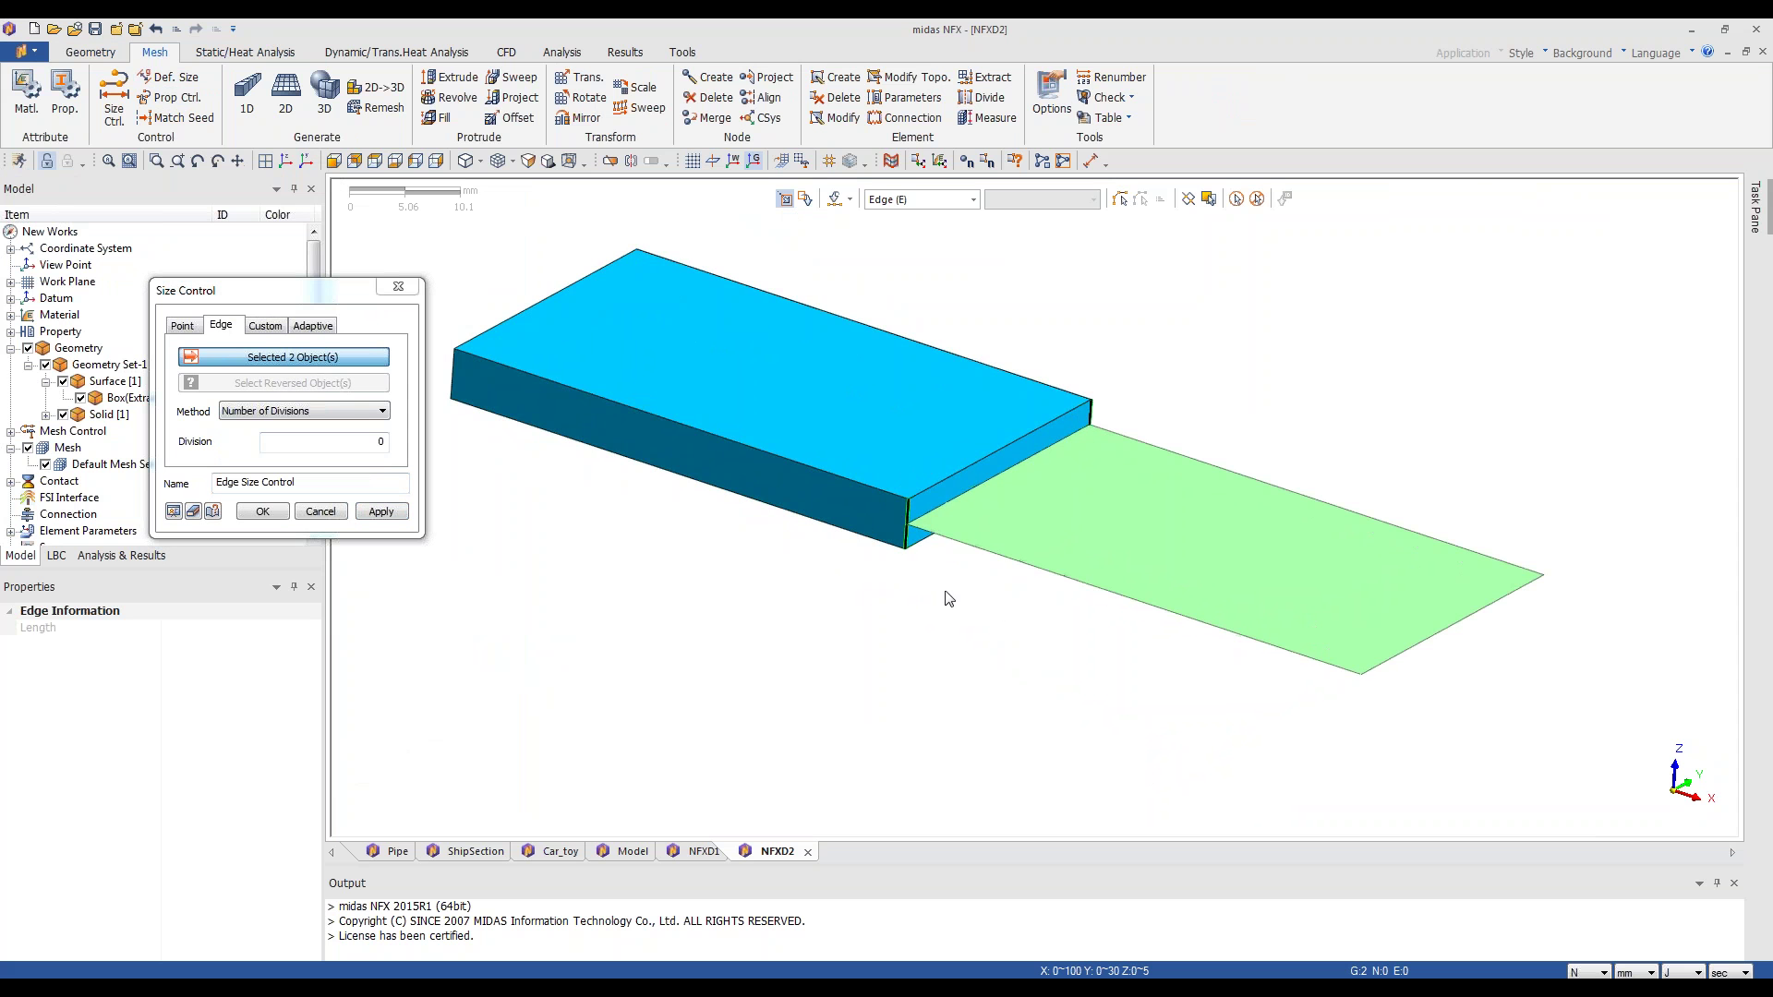
pyautogui.moveTo(917, 557); pyautogui.dragTo(861, 574, button='middle')
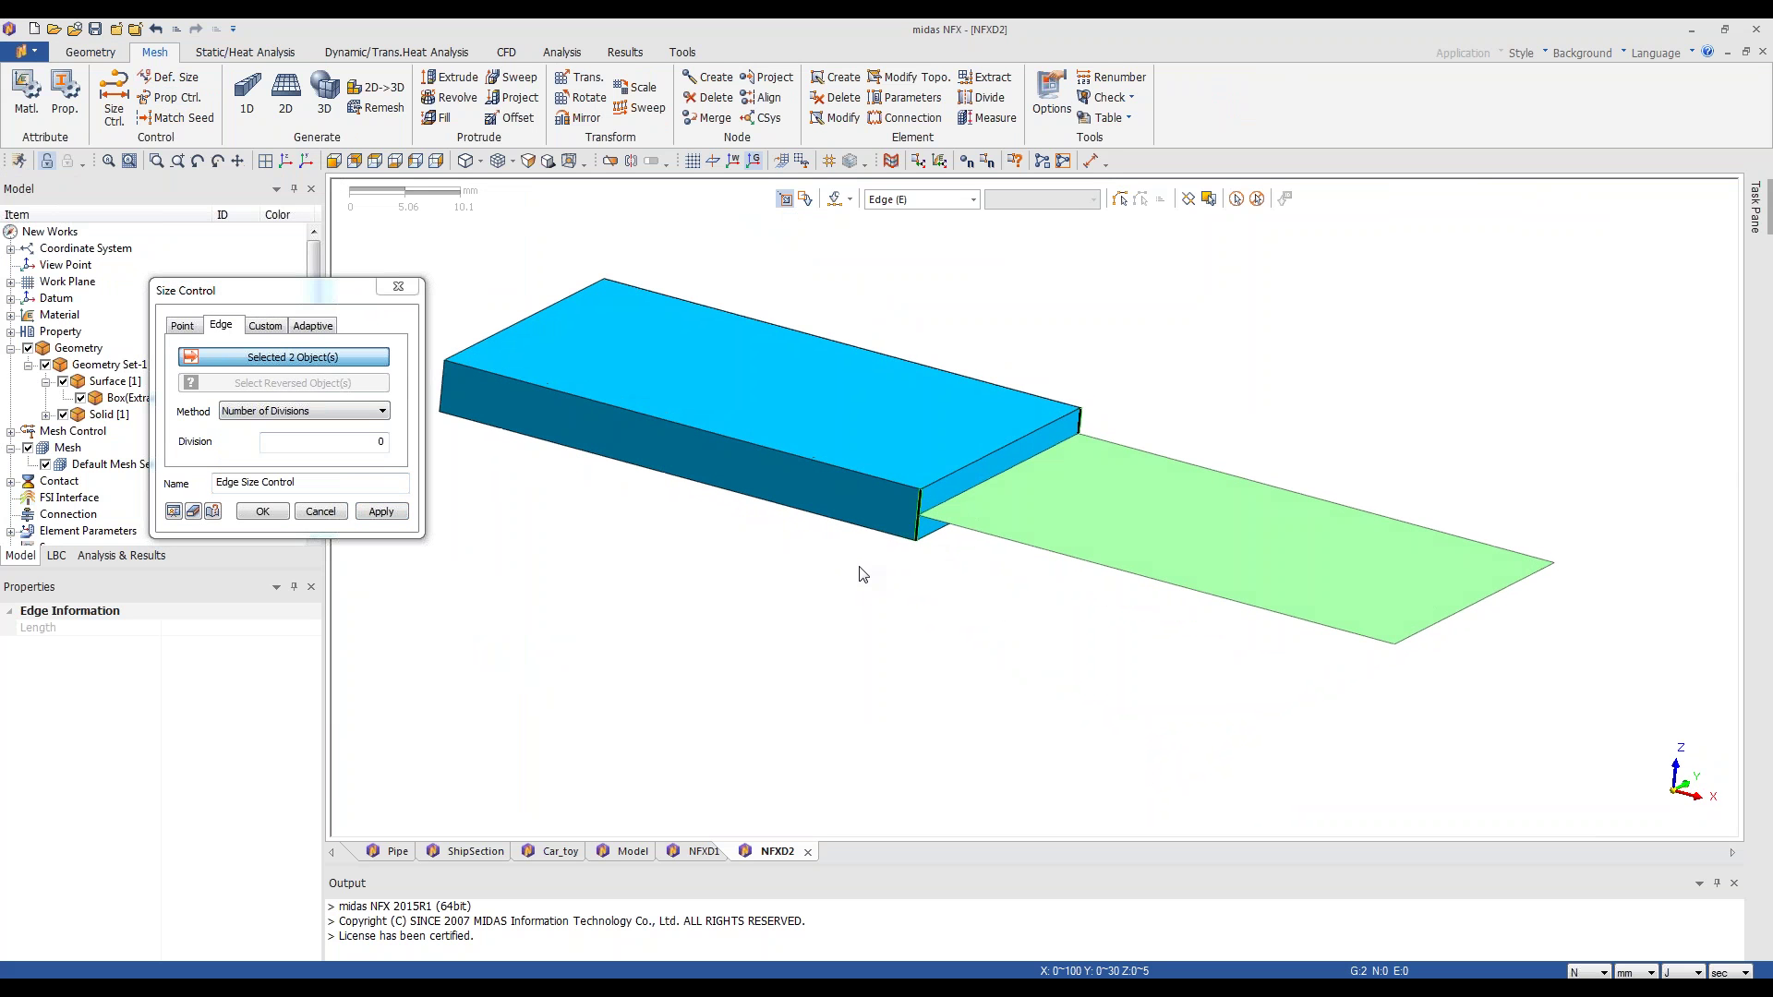
pyautogui.moveTo(827, 498); pyautogui.dragTo(821, 517, button='middle')
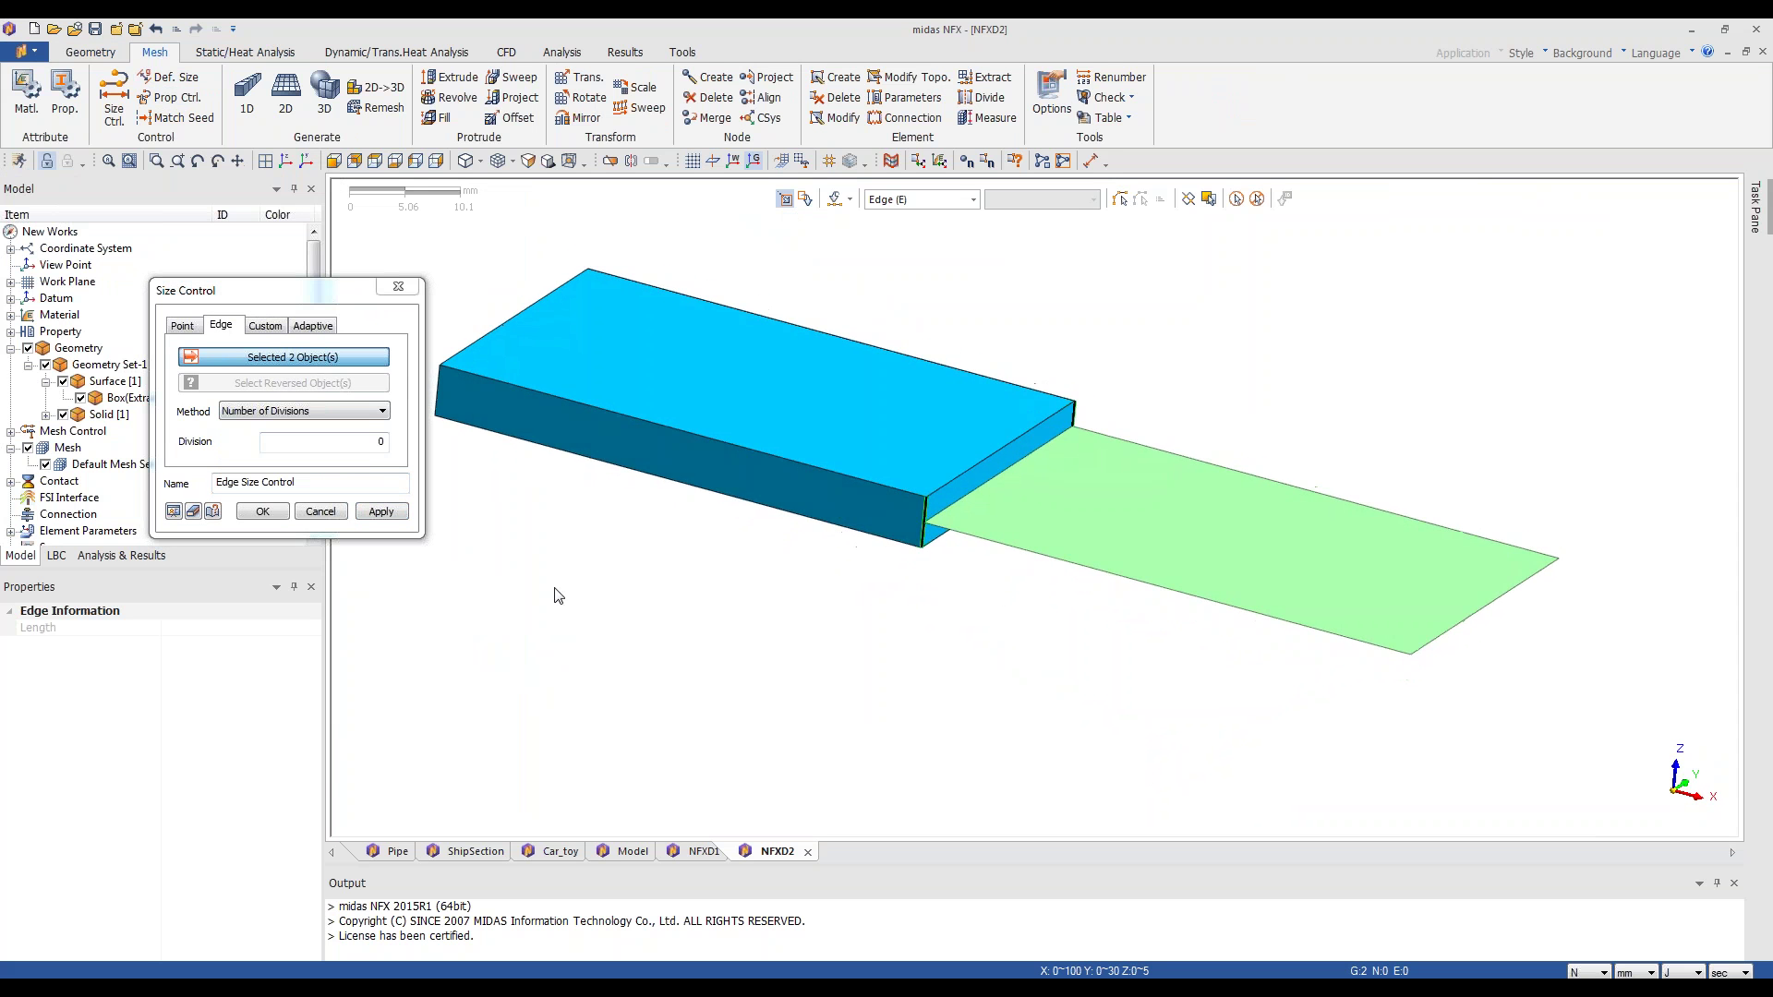
pyautogui.doubleClick(374, 446)
pyautogui.write('2')
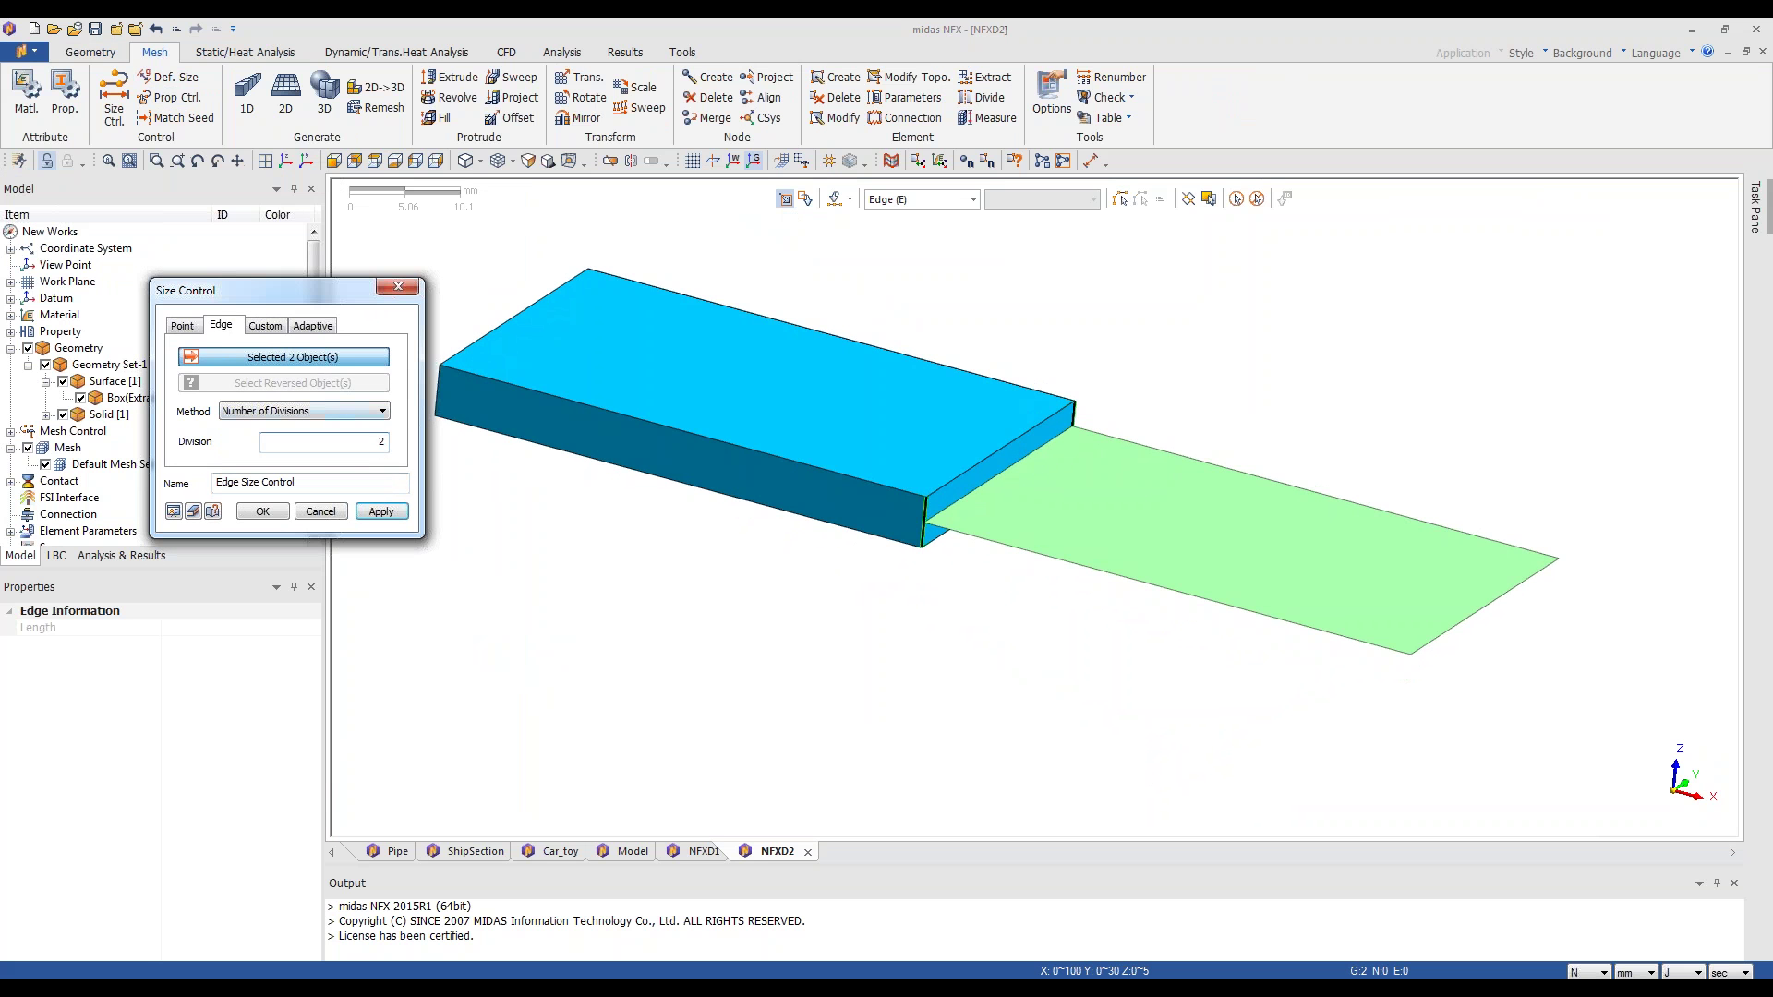
pyautogui.click(379, 513)
# - Apply an edge size control with 1 division to the two short edges of the box's top face
pyautogui.moveTo(721, 601); pyautogui.dragTo(726, 606, button='middle')
pyautogui.click(965, 479)
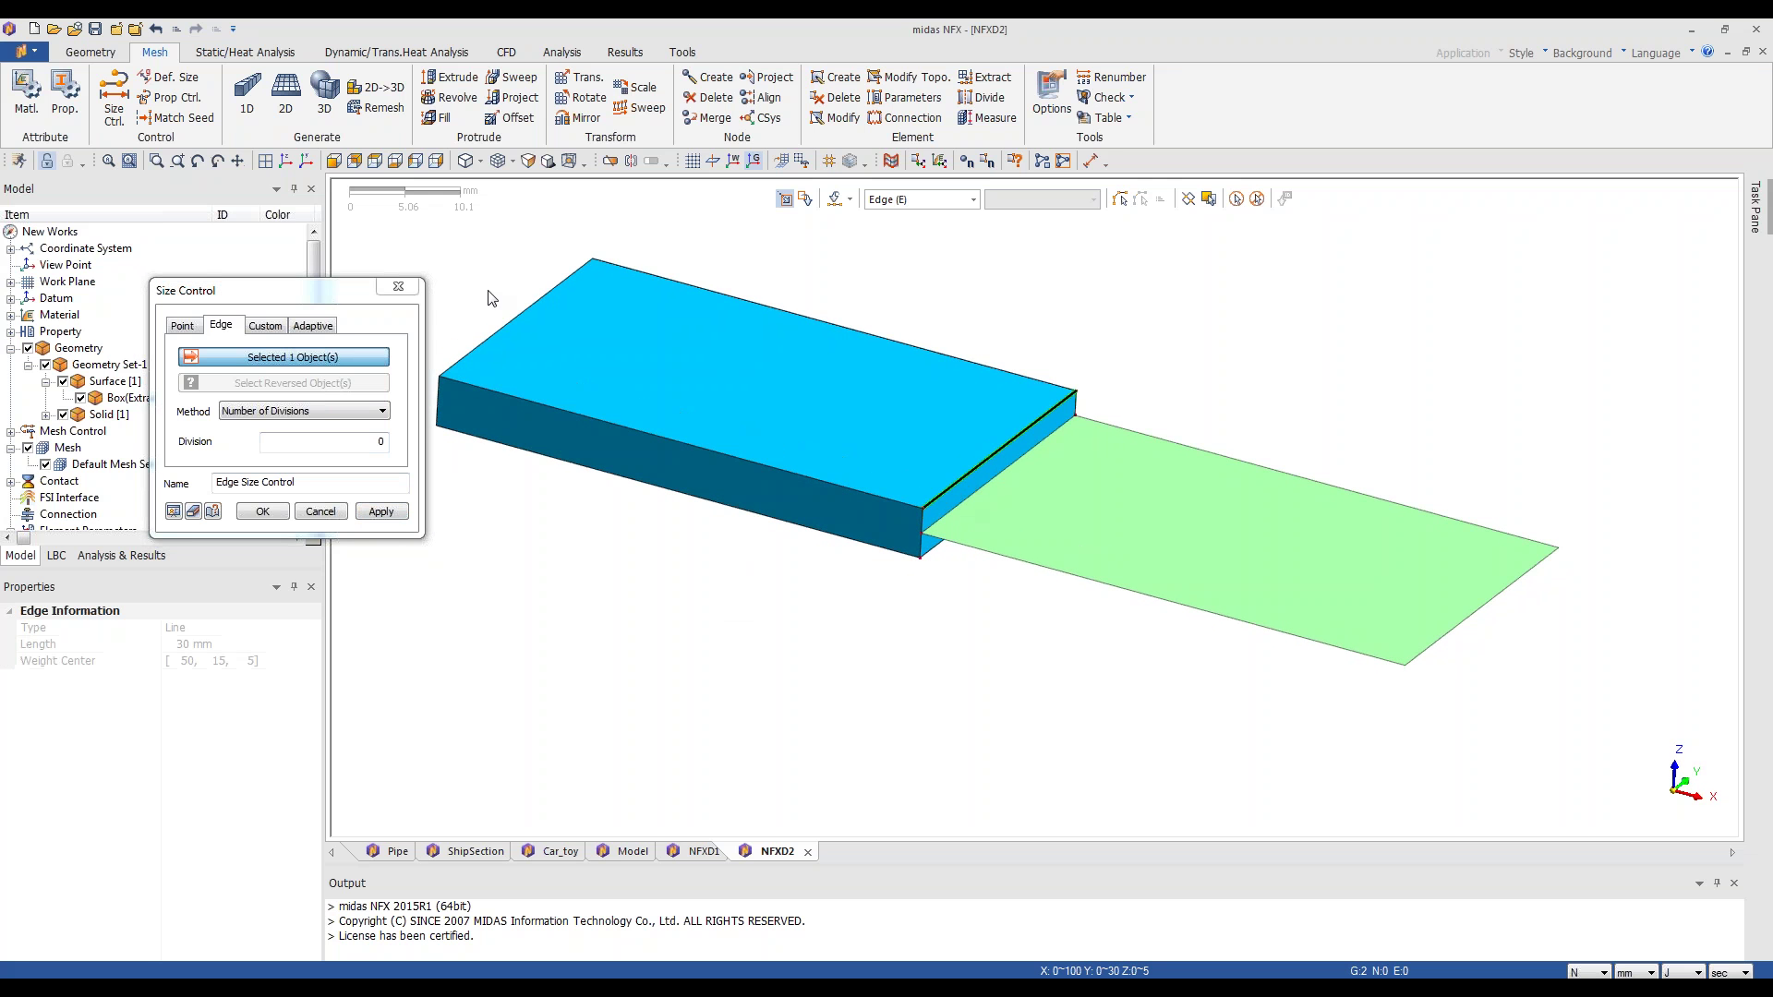
pyautogui.click(522, 321)
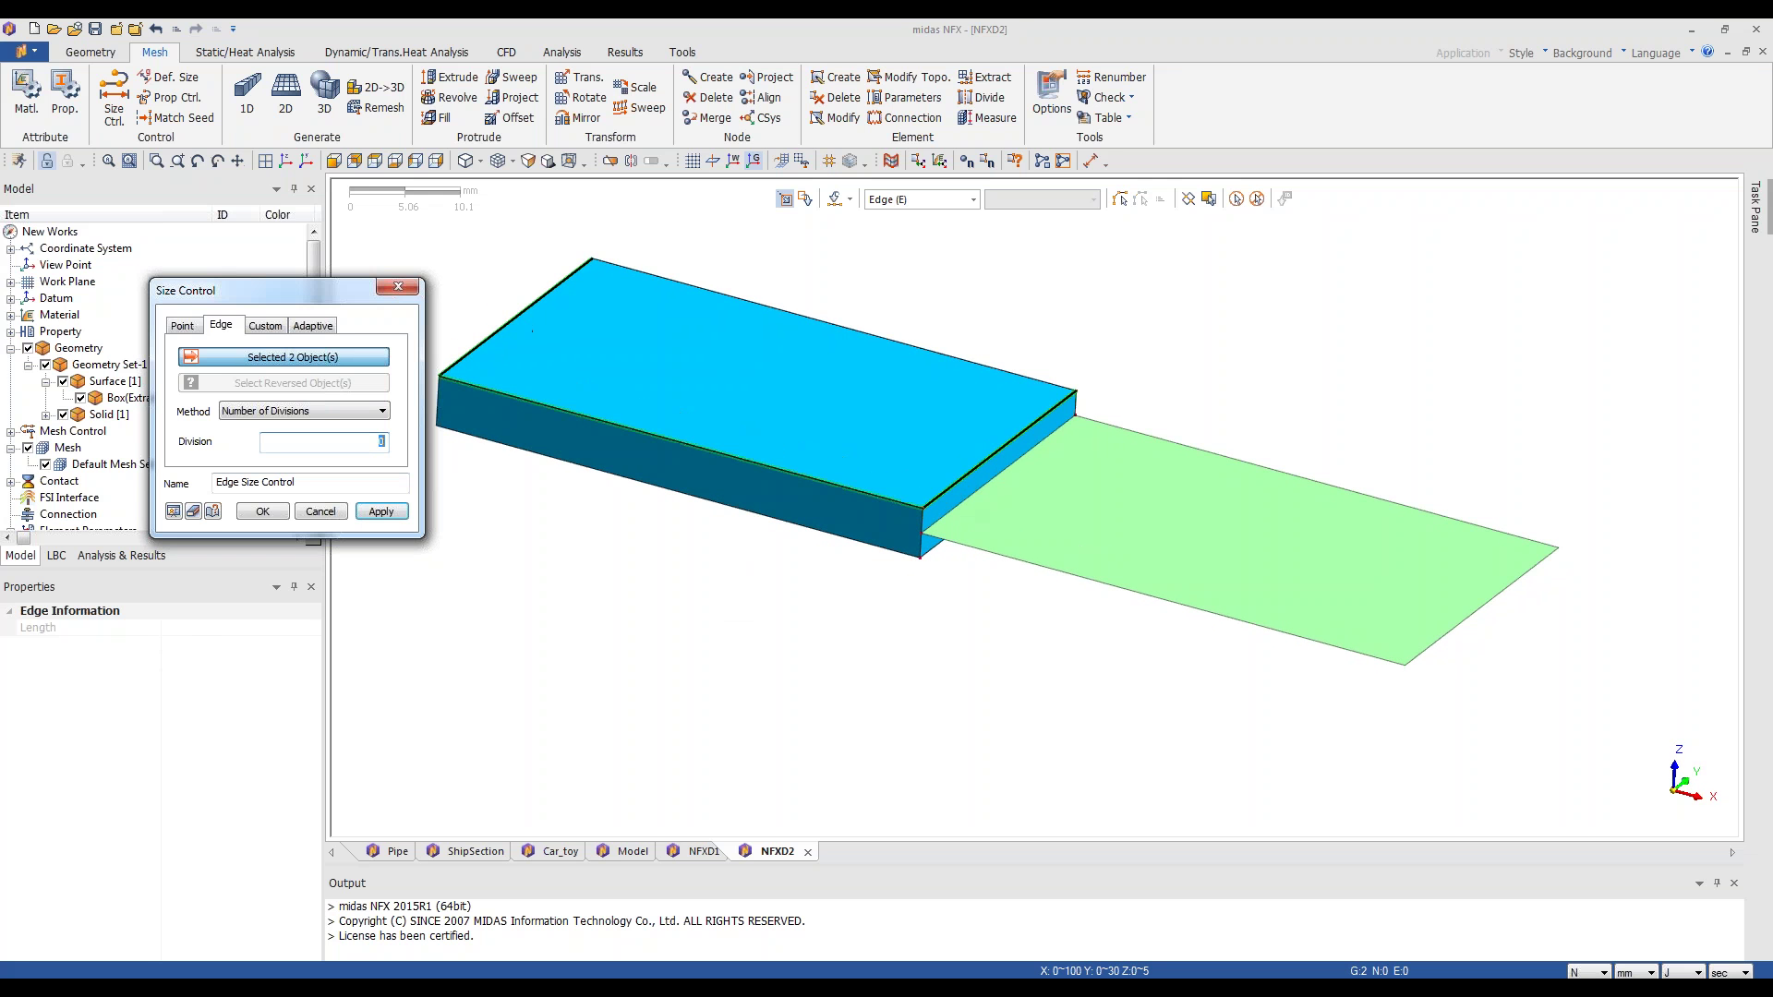
pyautogui.write('1')
pyautogui.click(406, 517)
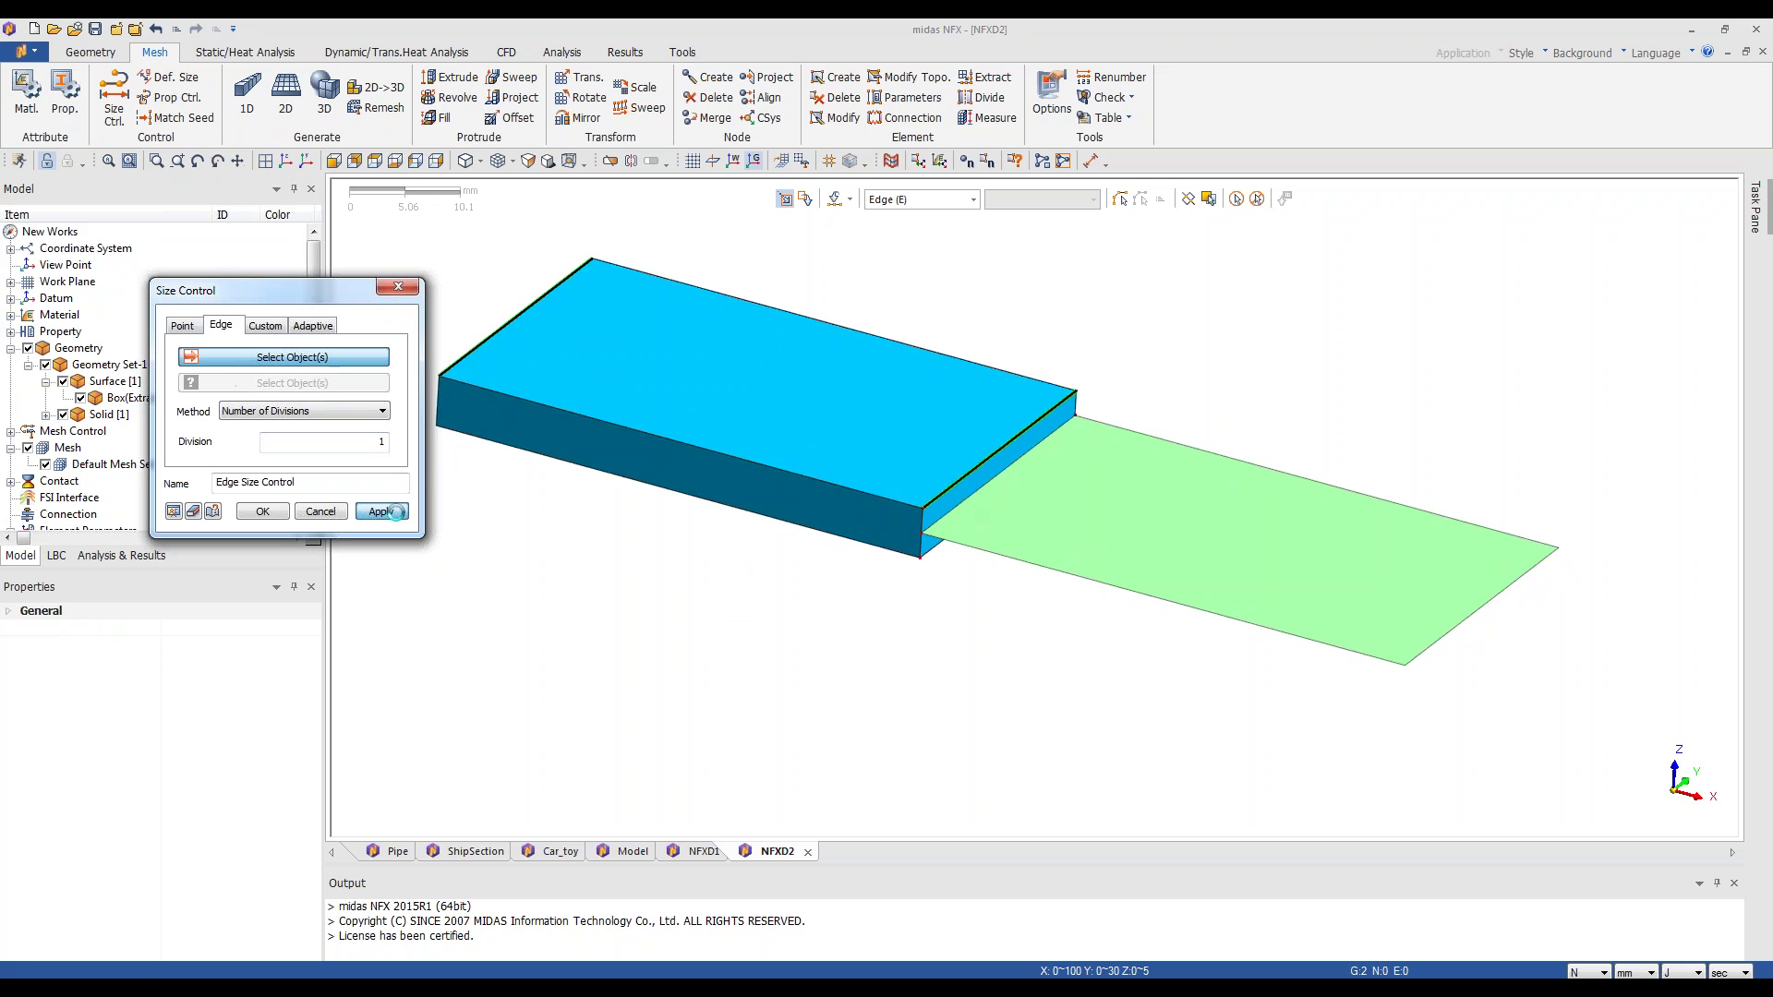
# - Apply a number-of-divisions size control to the long front edge of the box's top face
pyautogui.click(681, 440)
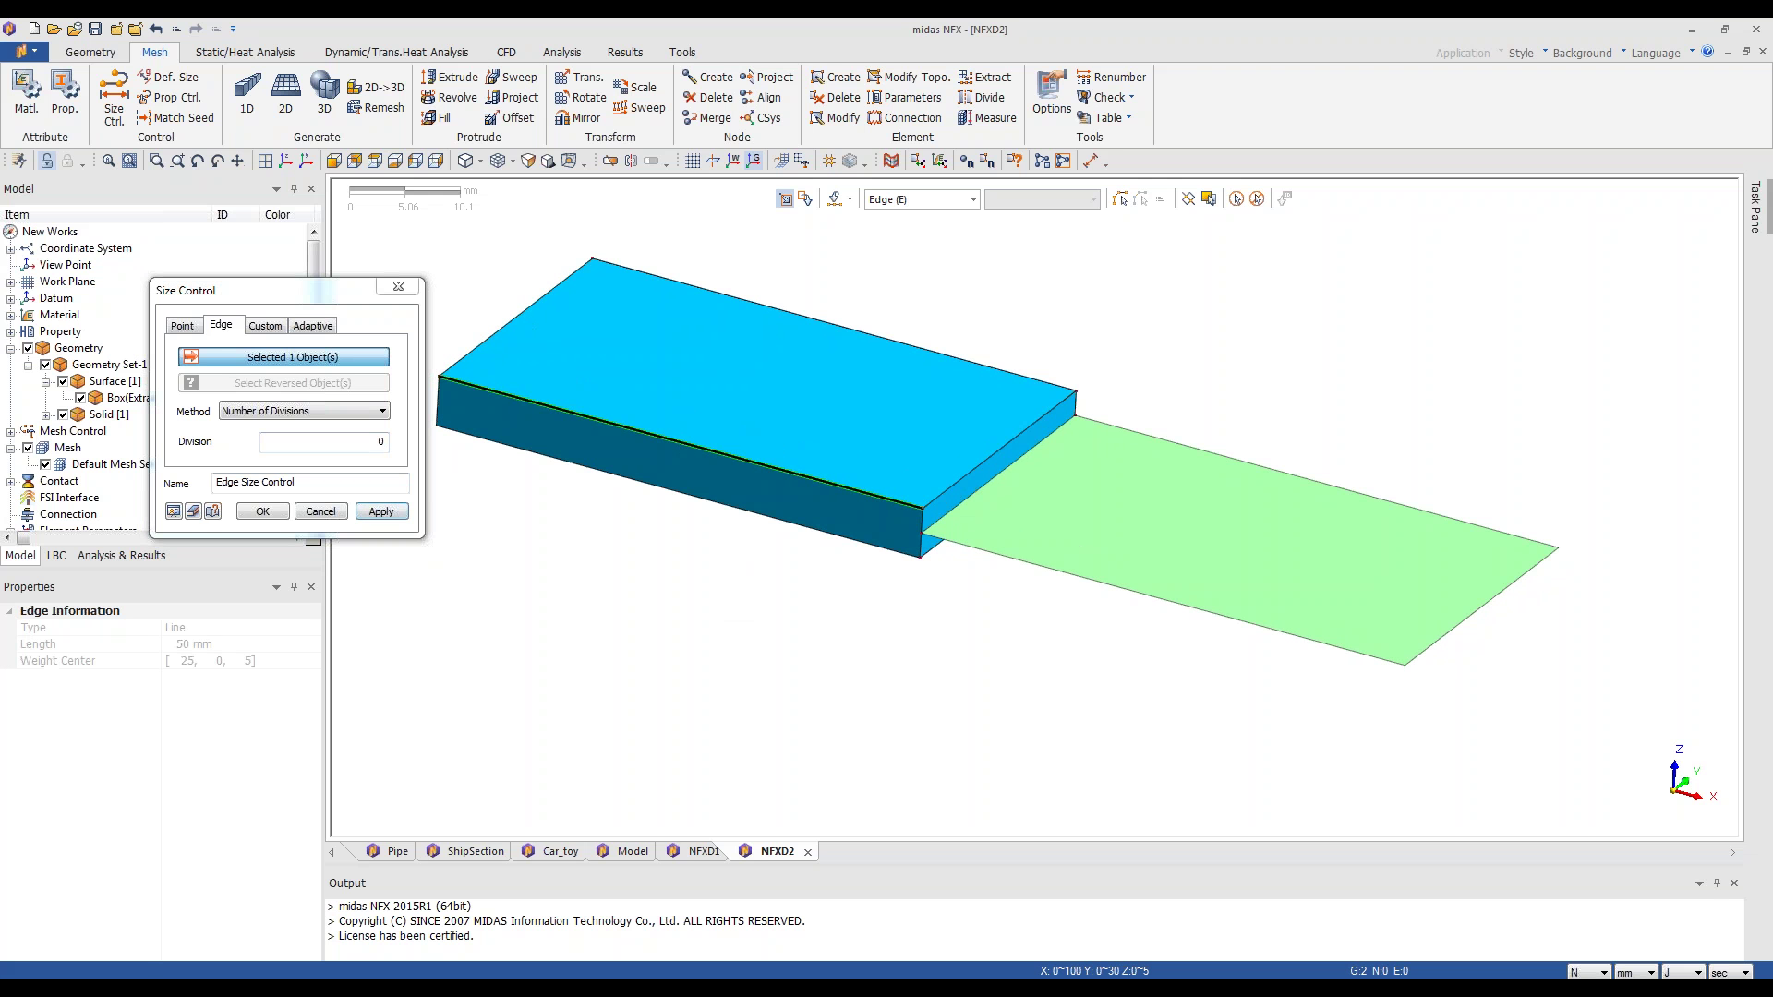
pyautogui.doubleClick(386, 444)
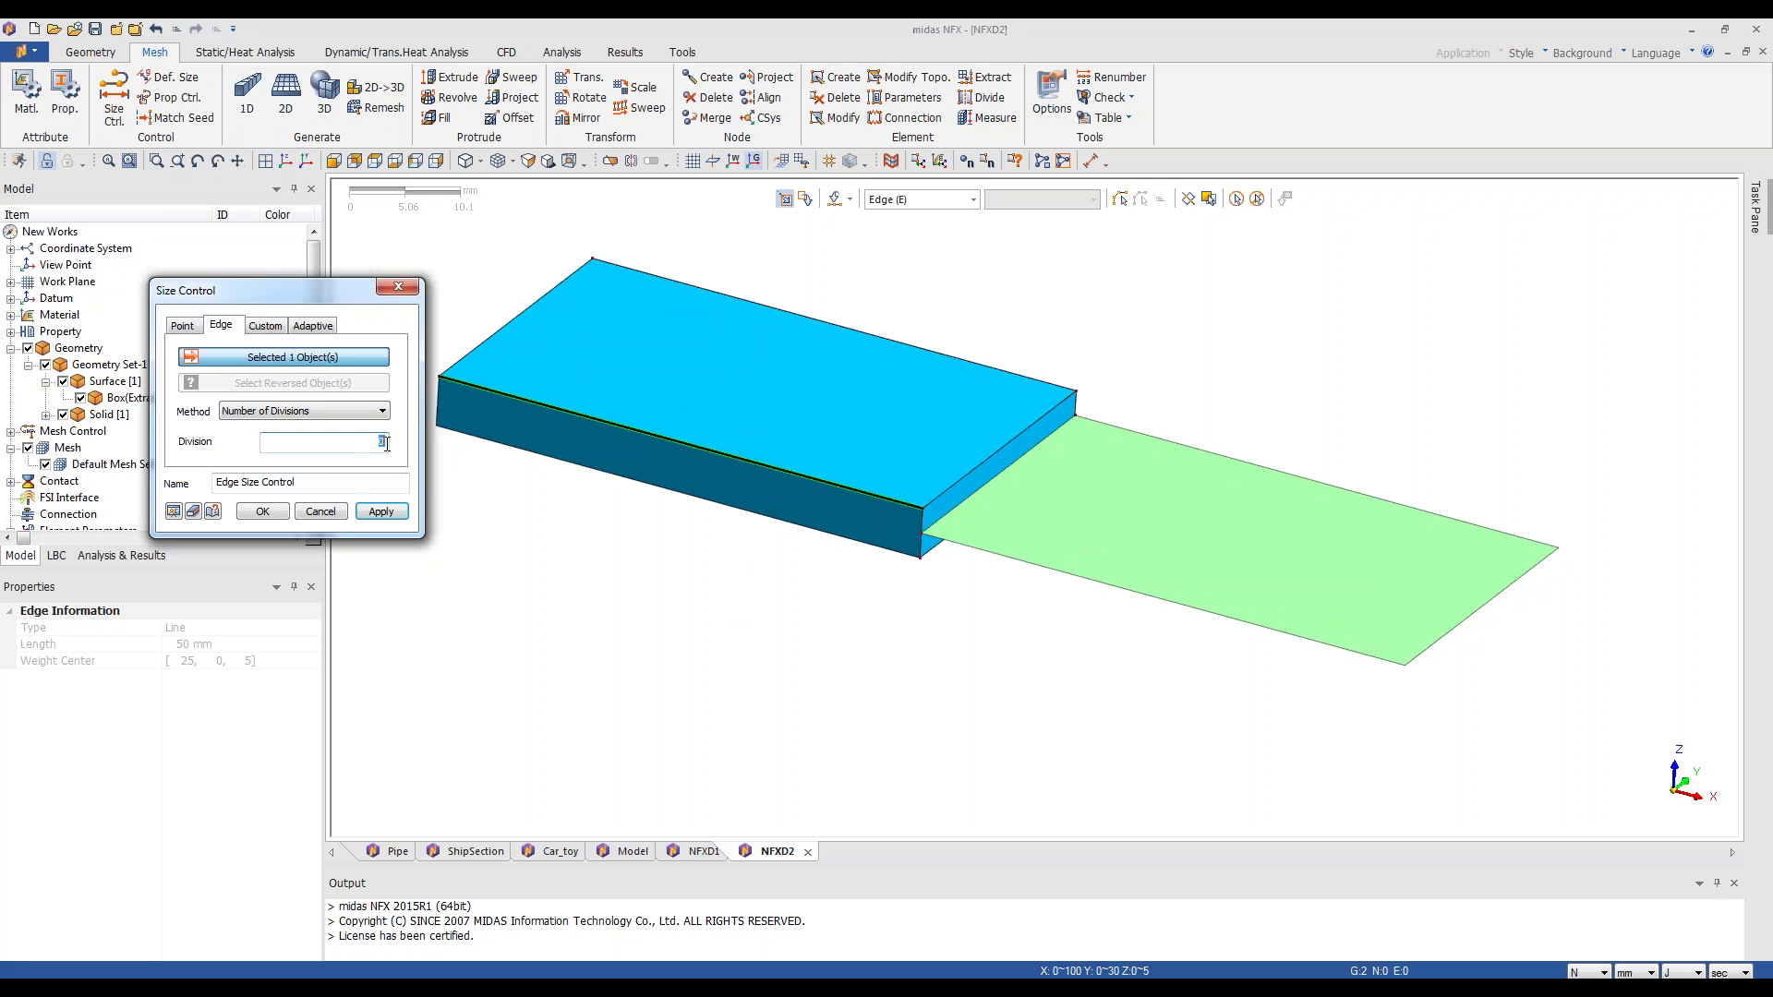
pyautogui.click(386, 513)
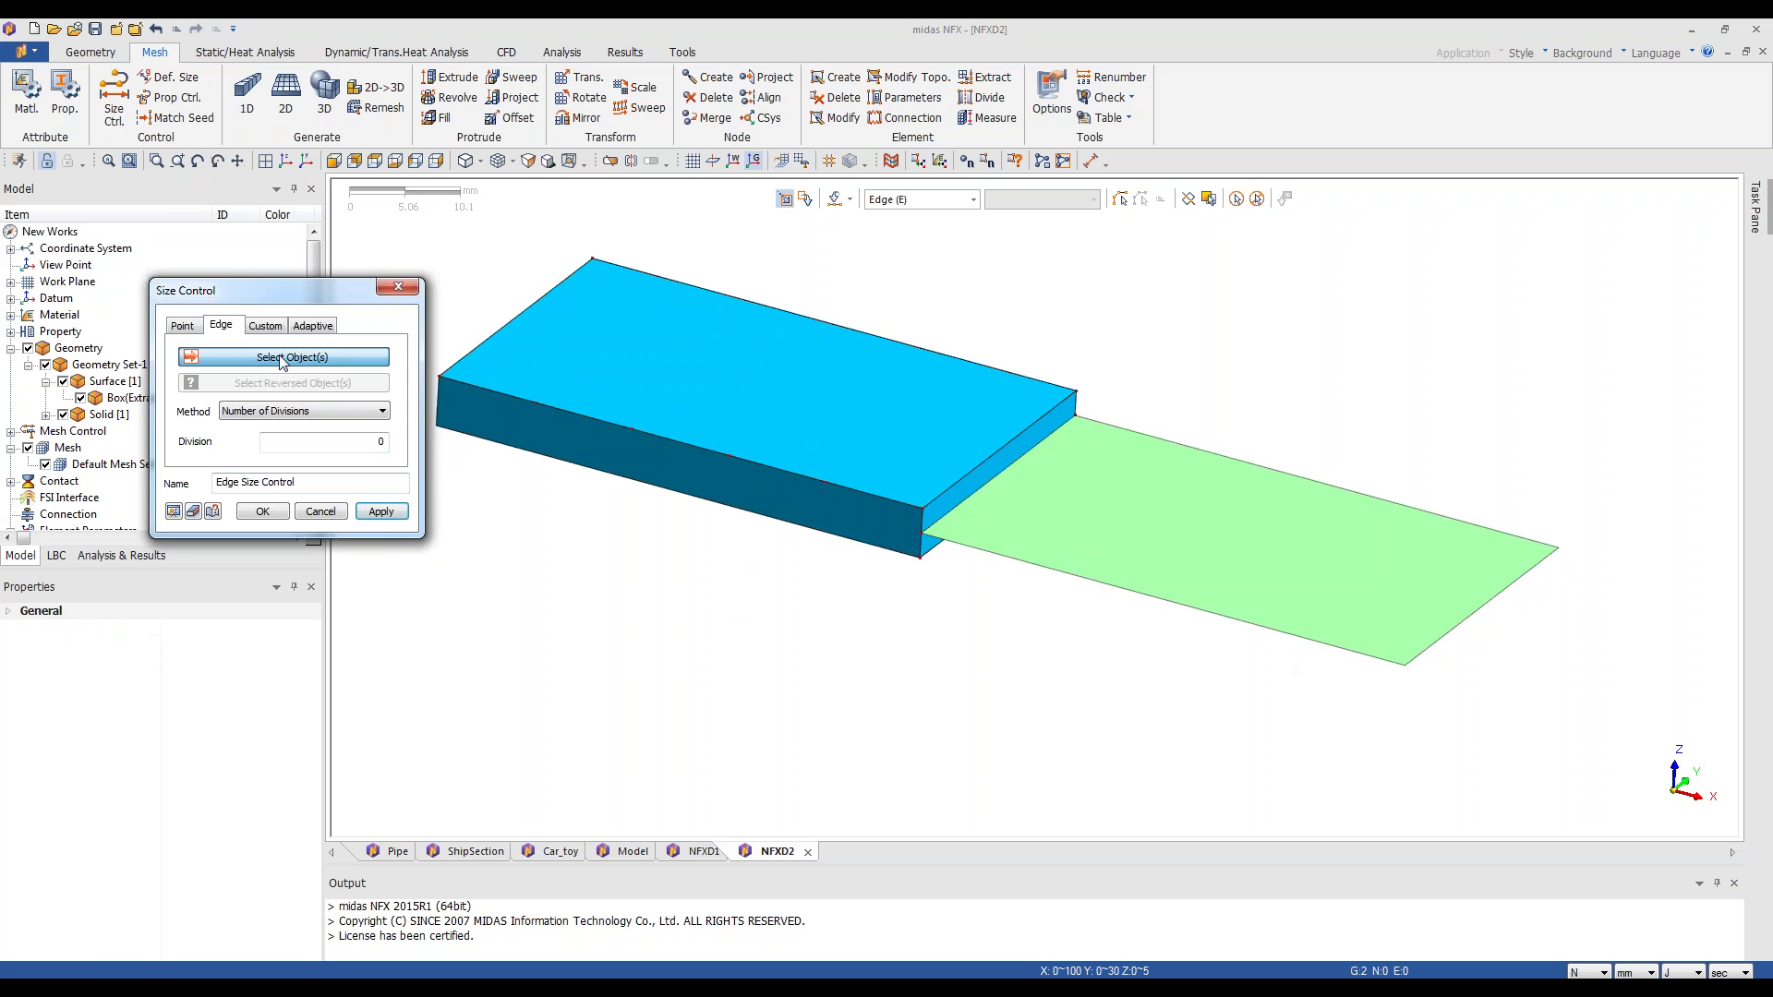
# - Apply an edge size control with 5 divisions to the two long edges of the translated surface
pyautogui.click(1128, 590)
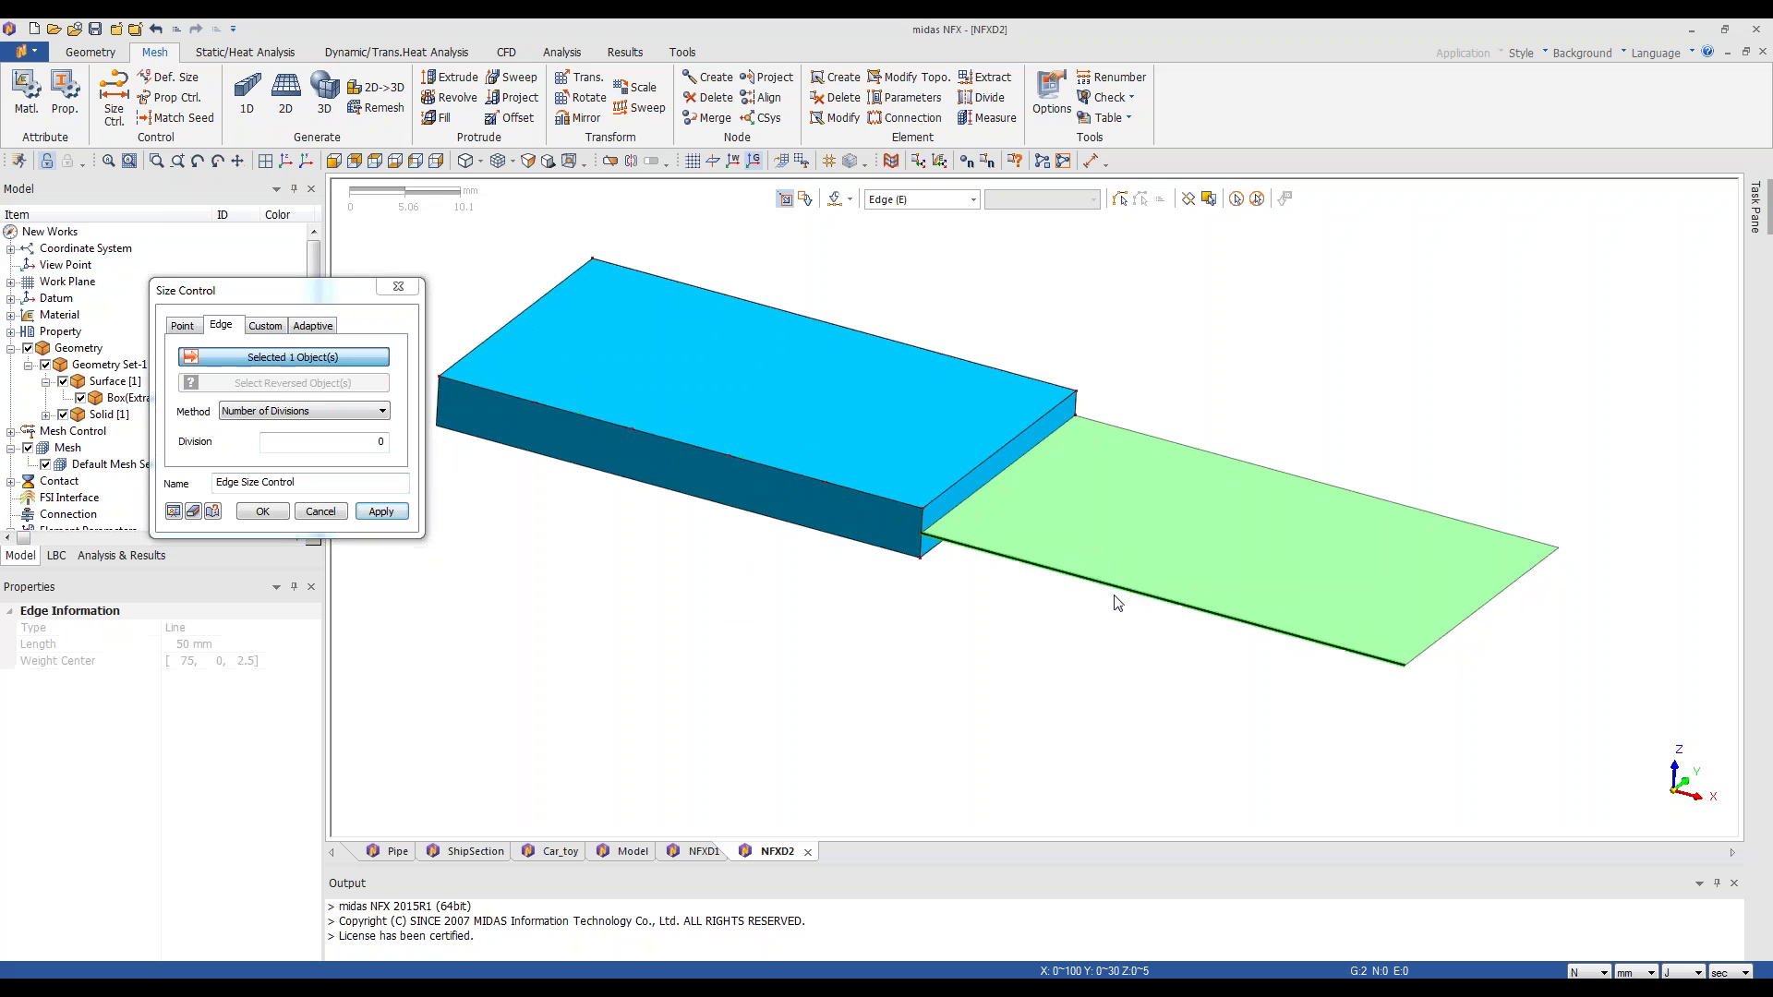
pyautogui.click(1302, 471)
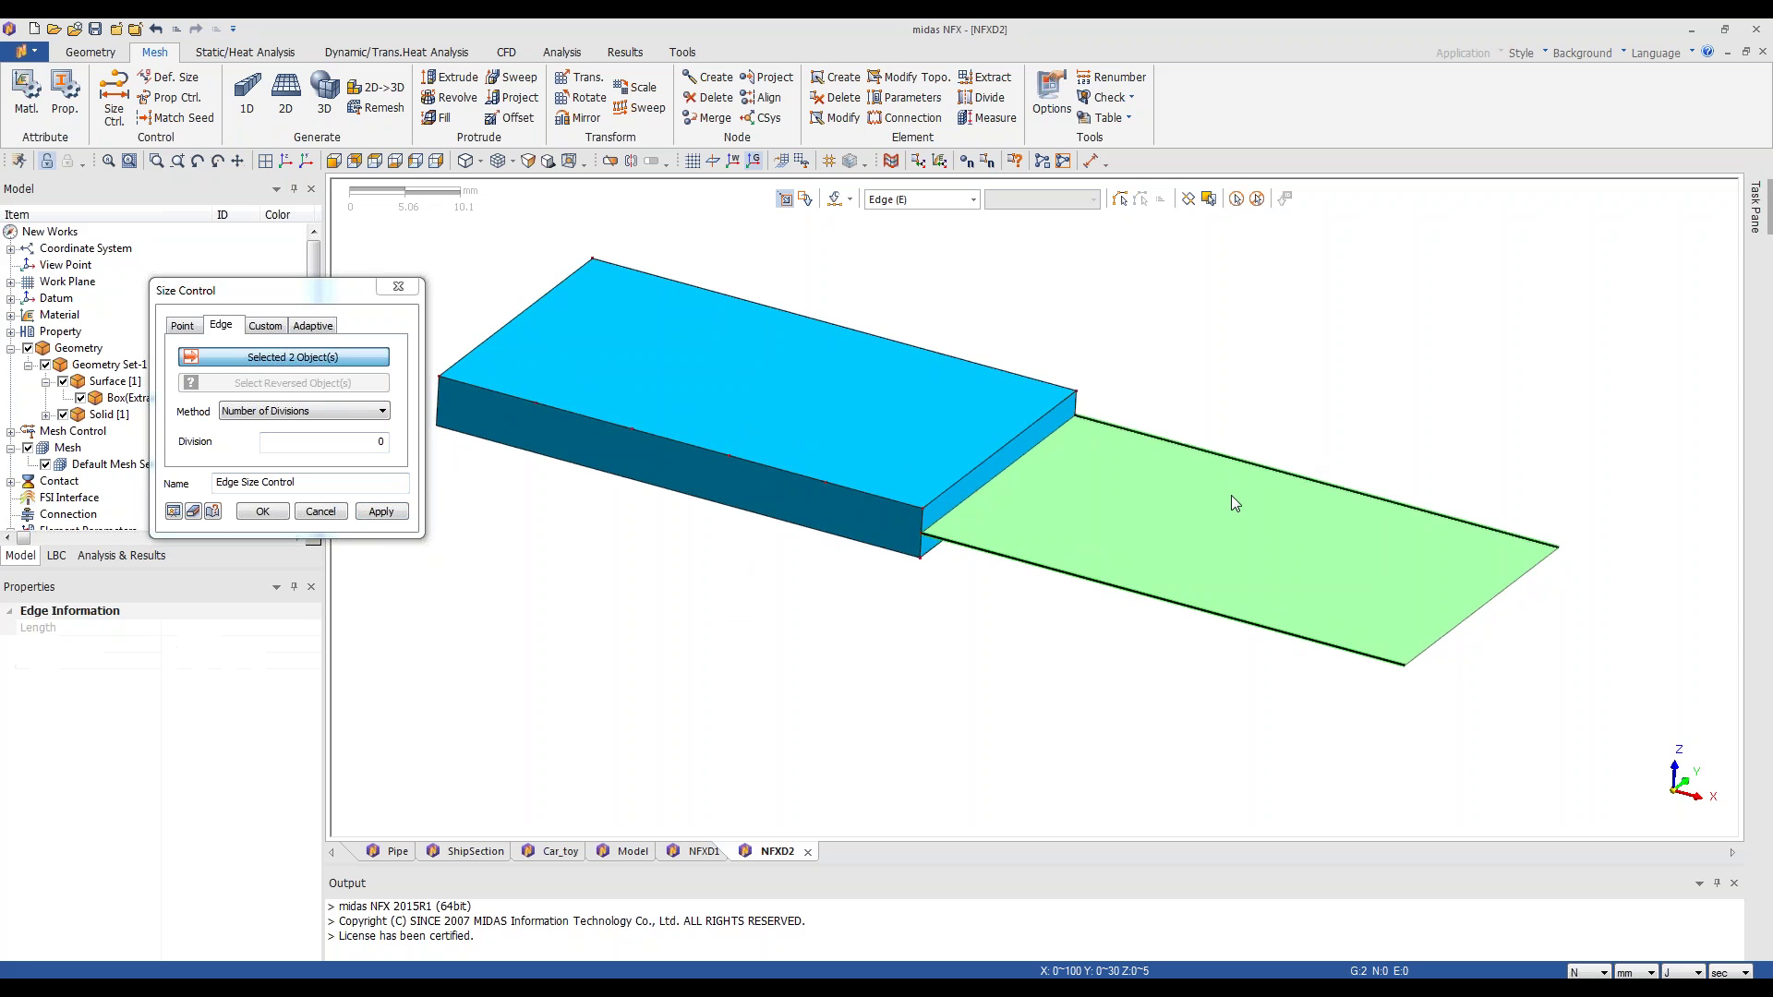
pyautogui.click(341, 447)
pyautogui.write('5')
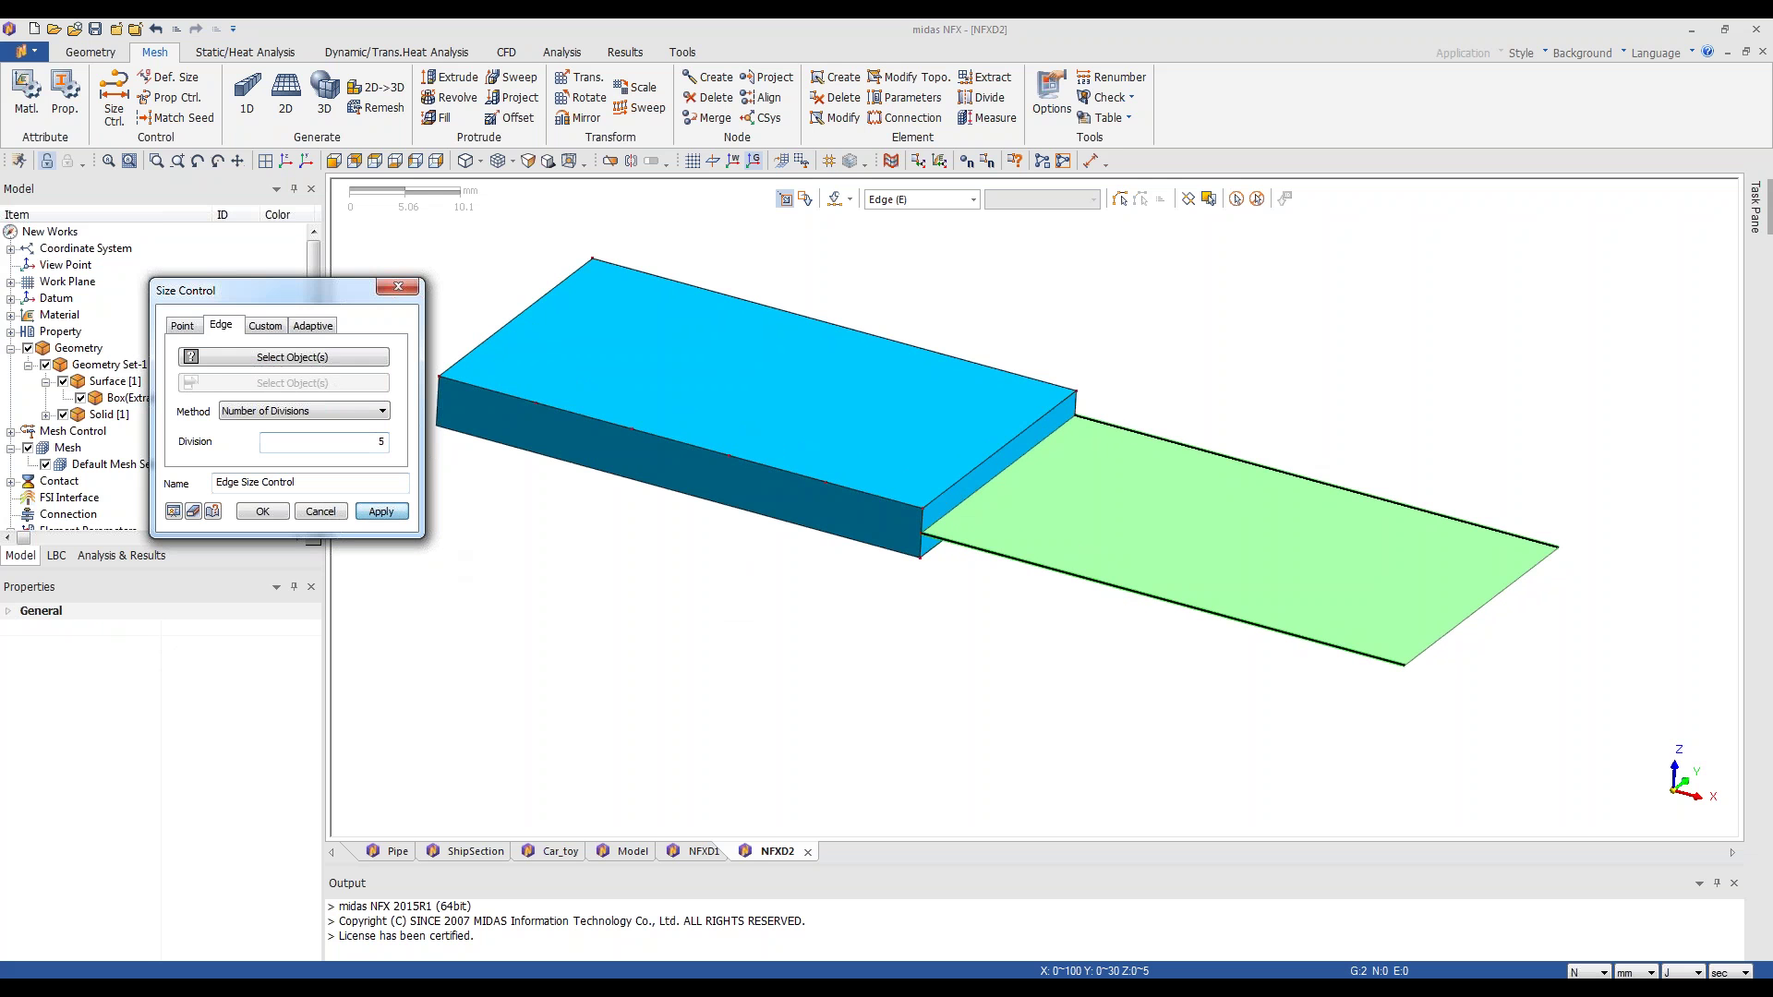
pyautogui.press('Return')
# - Apply an edge size control with 1 division to the surface's free short edge and finish the size control
pyautogui.click(1430, 644)
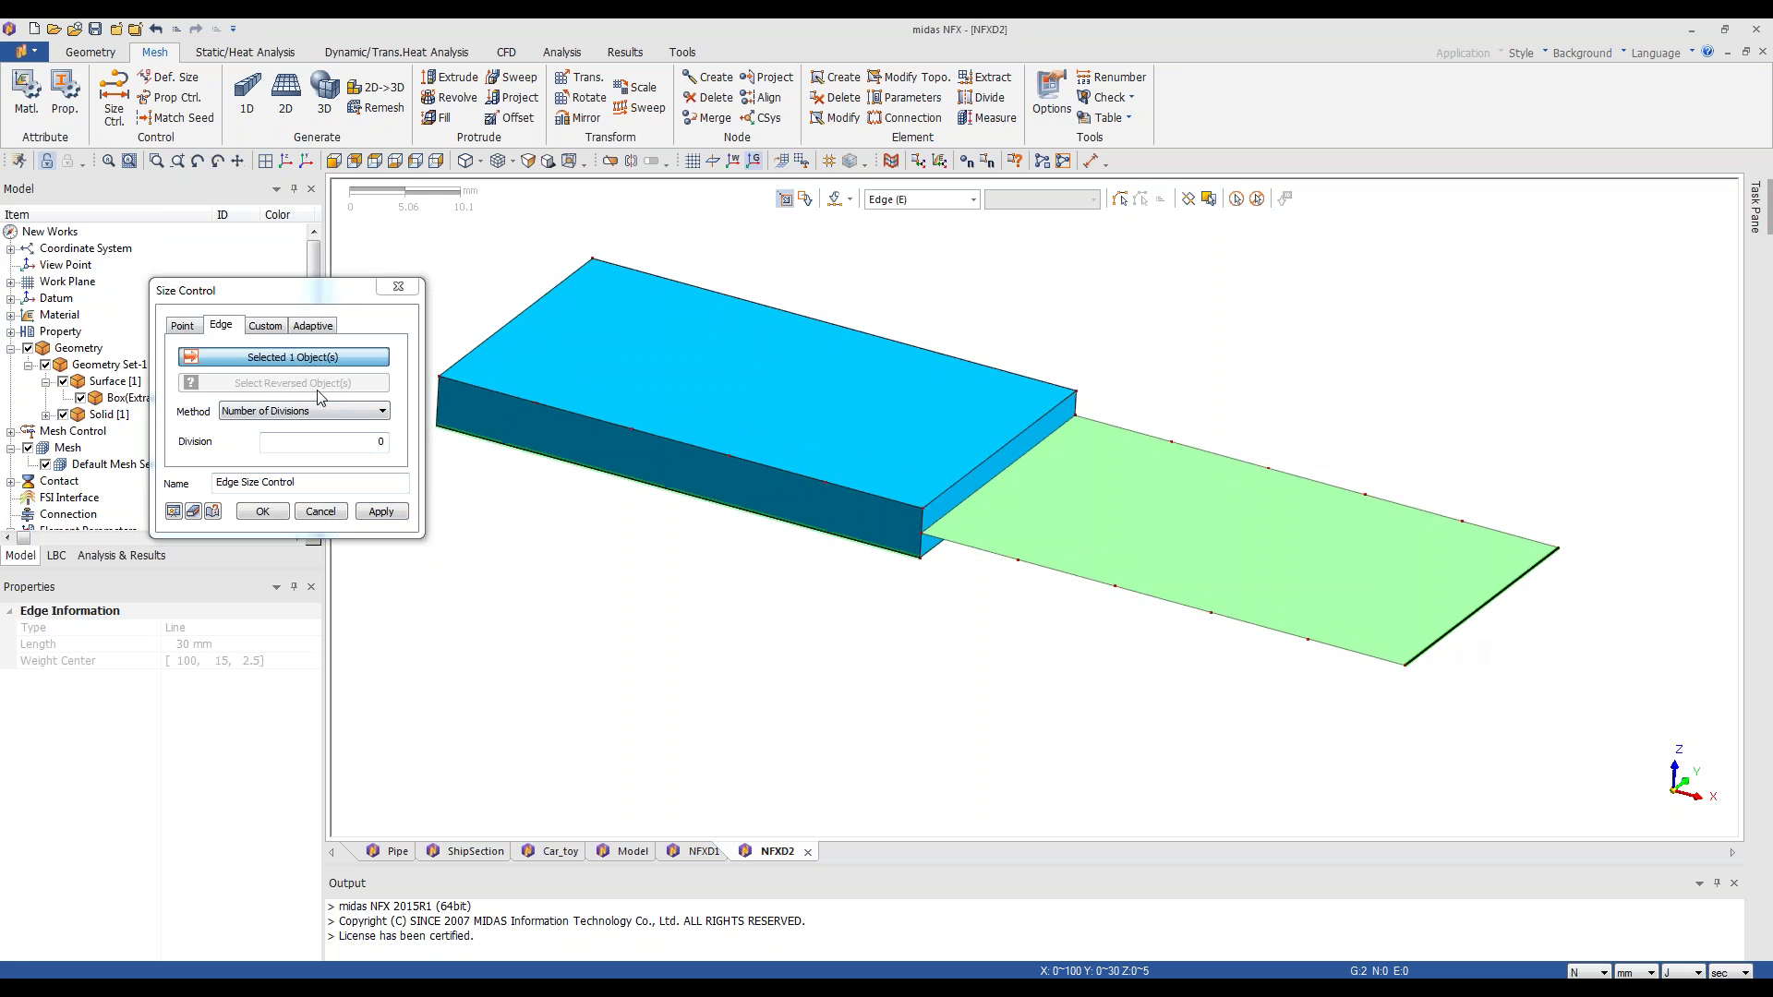
pyautogui.click(365, 442)
pyautogui.write('1')
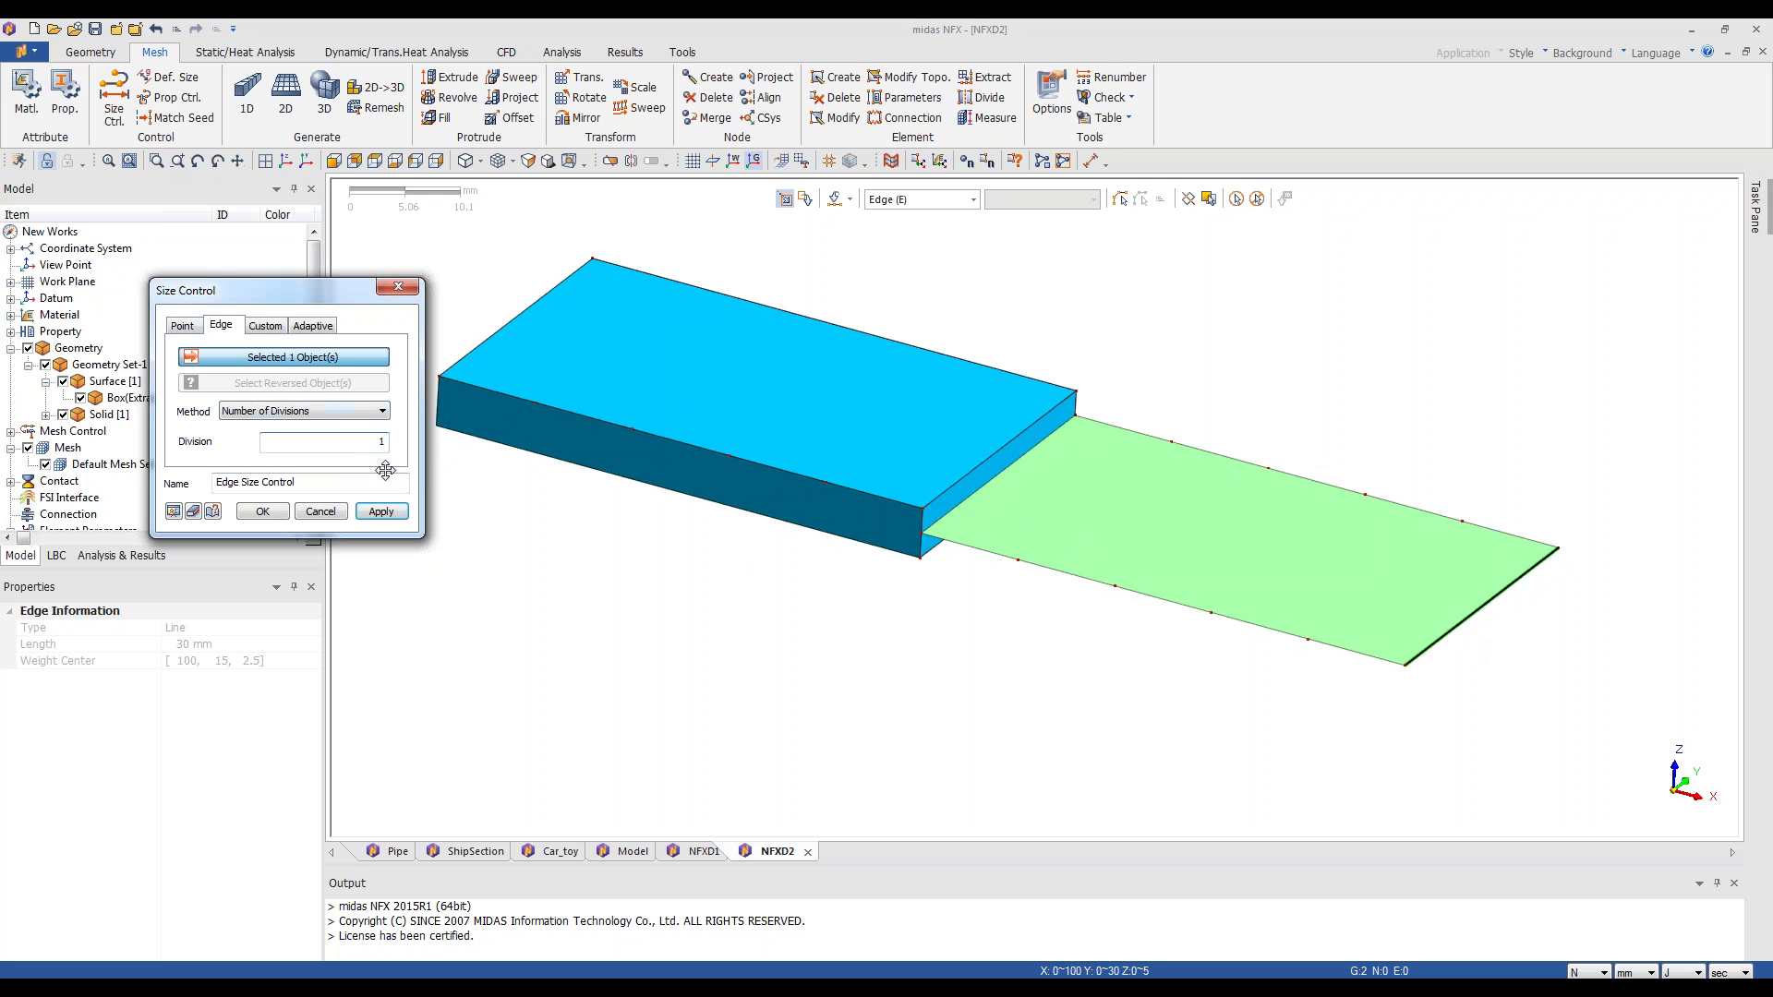
pyautogui.click(262, 511)
# - Set up a Map-Solid mesh for the box with size 2.6 and preview its seeded divisions
pyautogui.scroll(-2, 748, 655)
pyautogui.scroll(2, 748, 656)
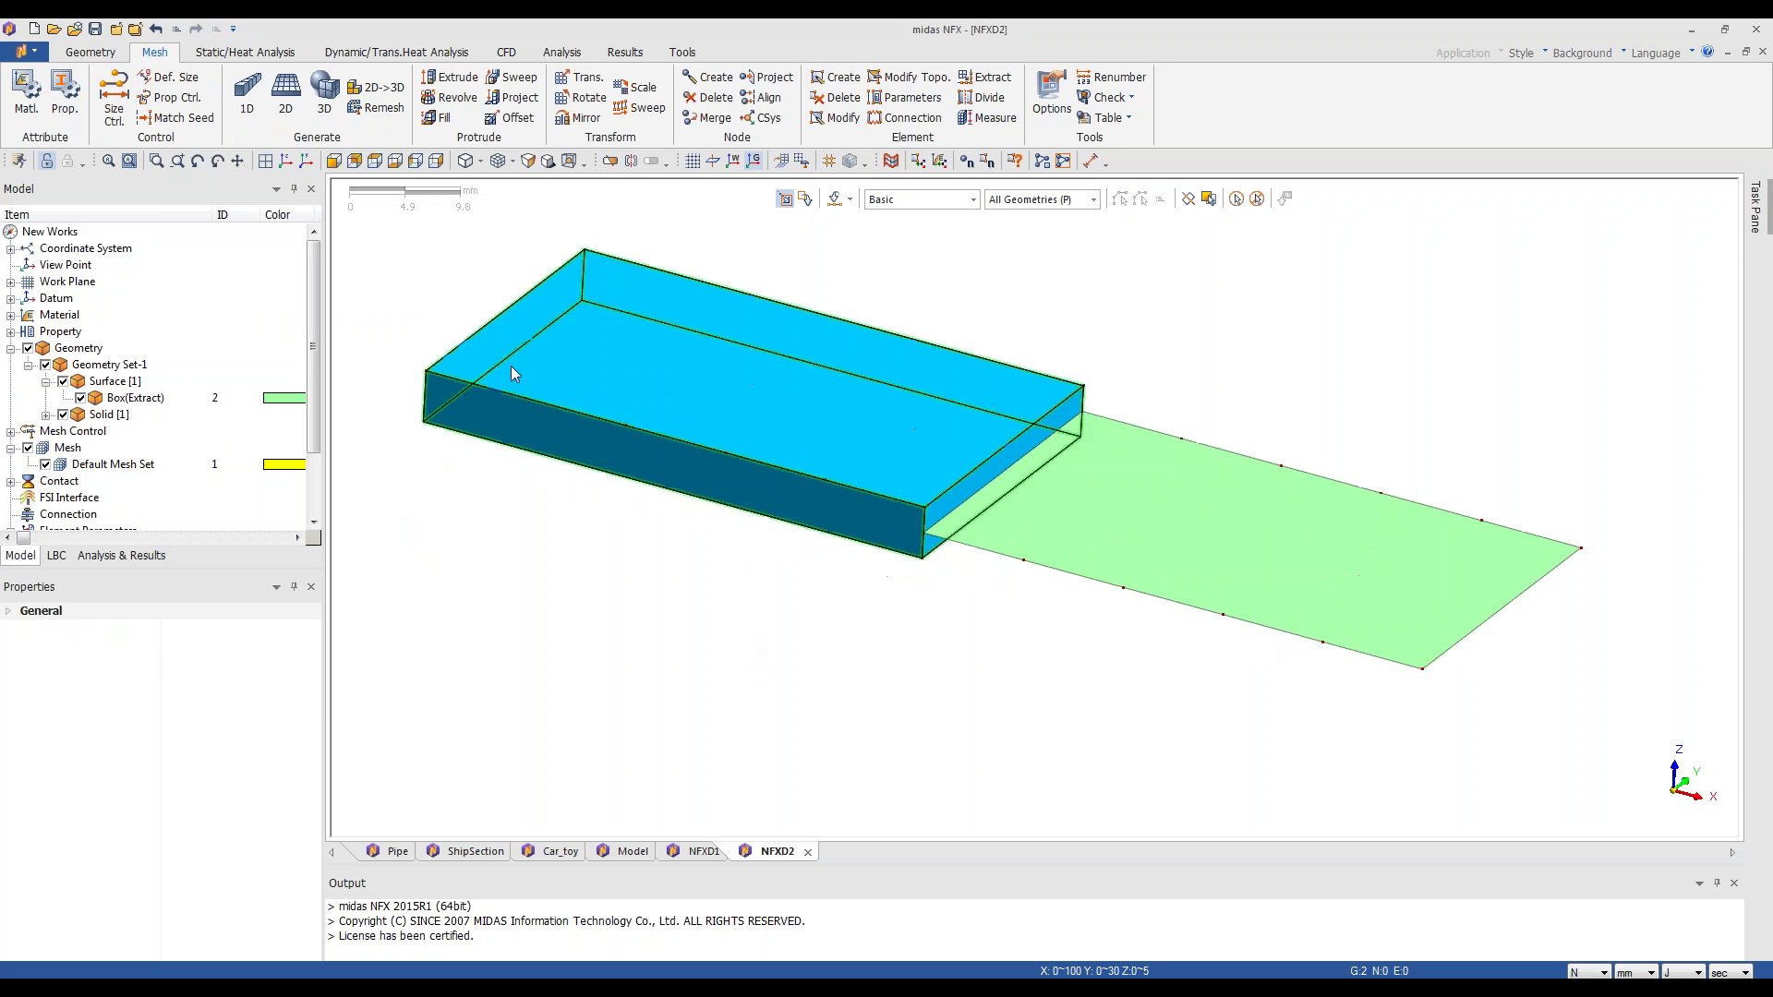
pyautogui.click(325, 92)
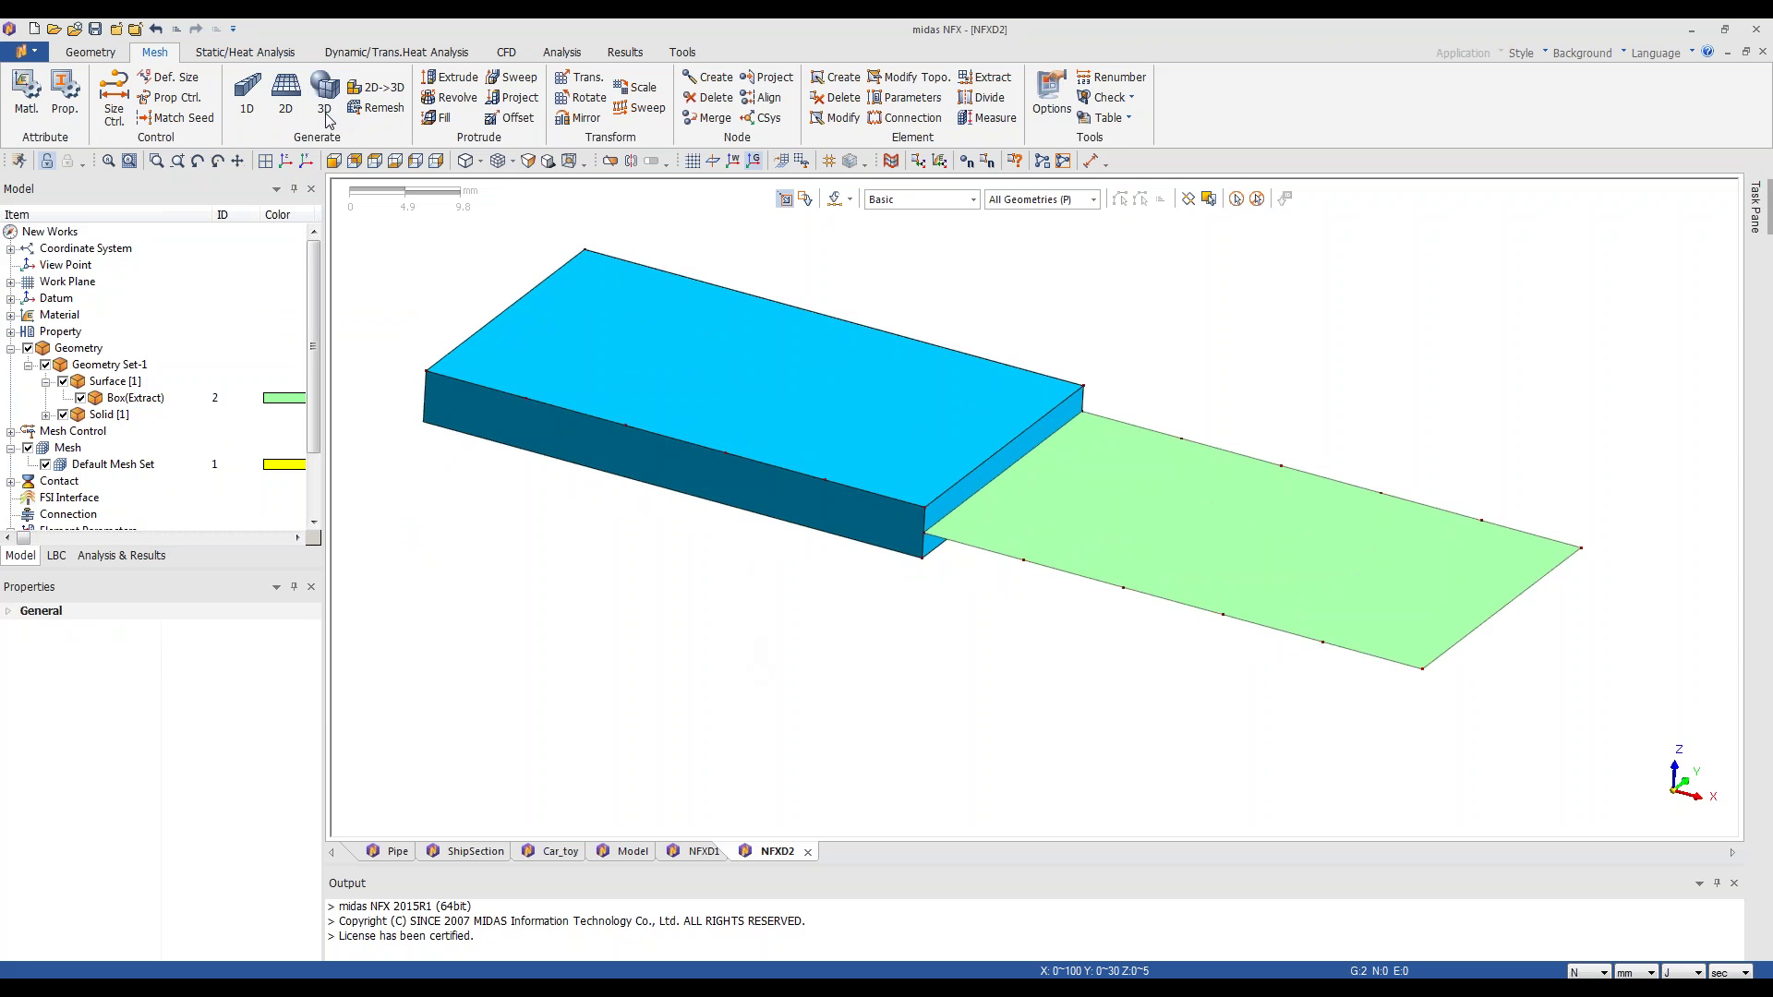
pyautogui.moveTo(126, 181); pyautogui.dragTo(182, 196)
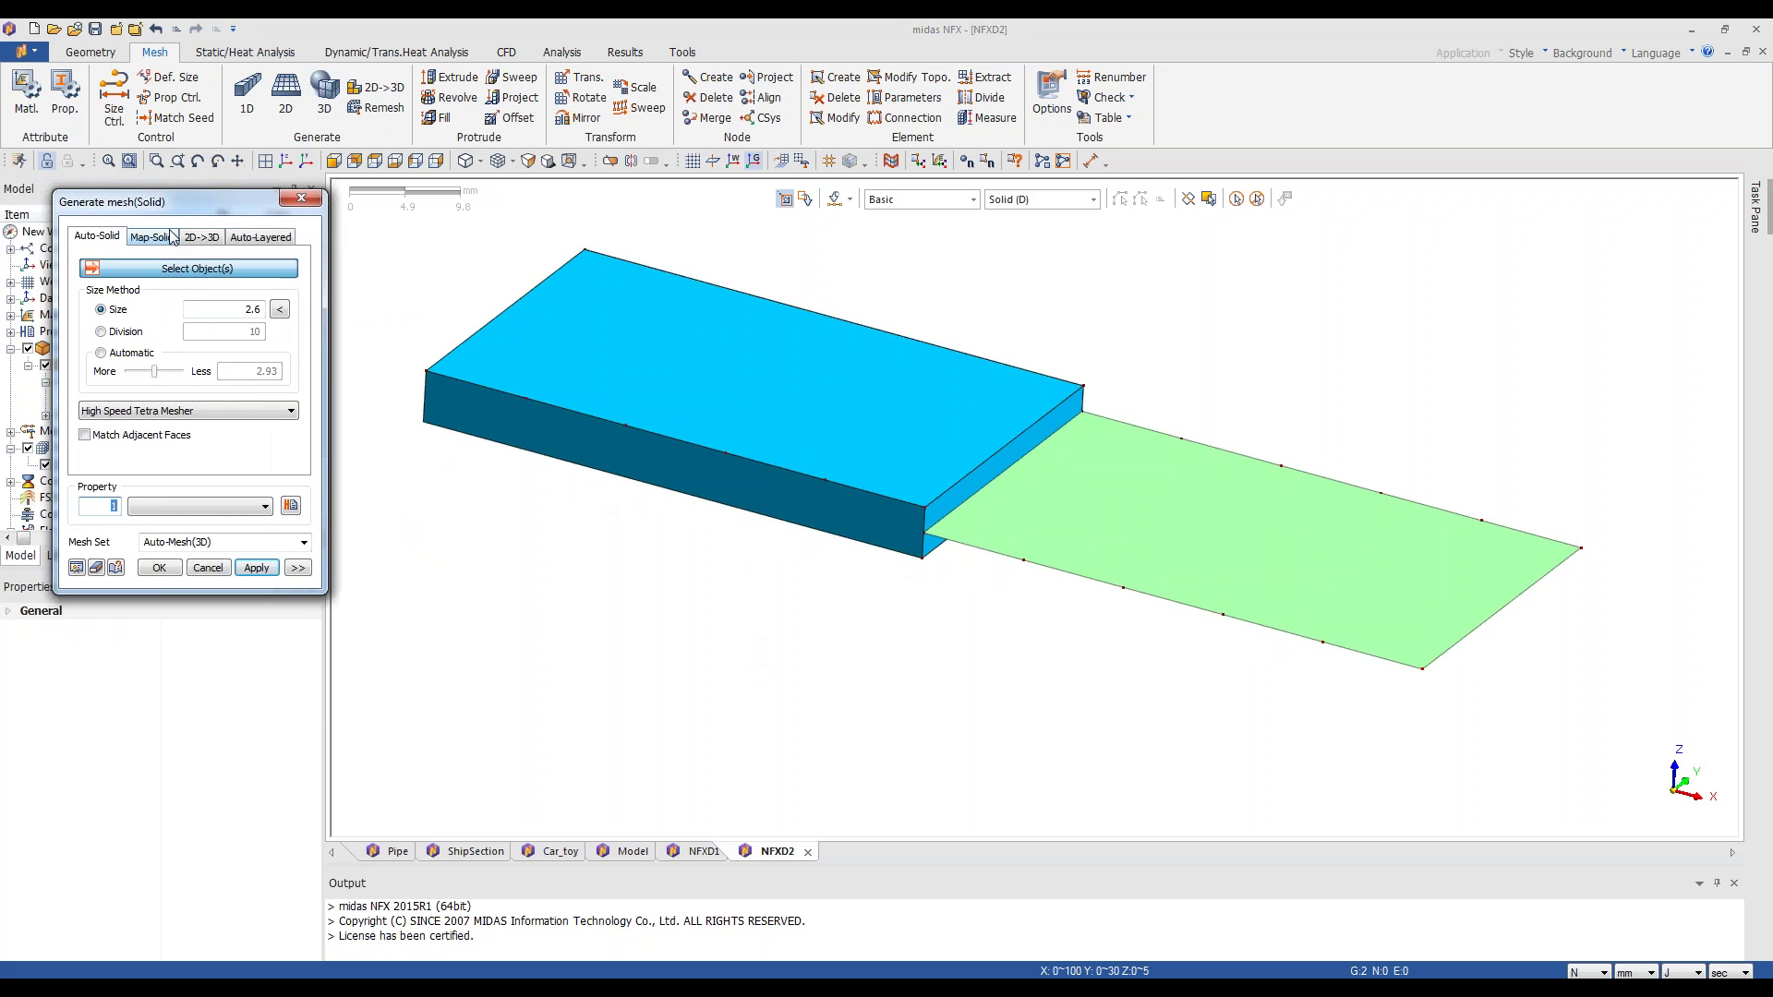
pyautogui.click(151, 236)
pyautogui.click(633, 455)
pyautogui.click(632, 453)
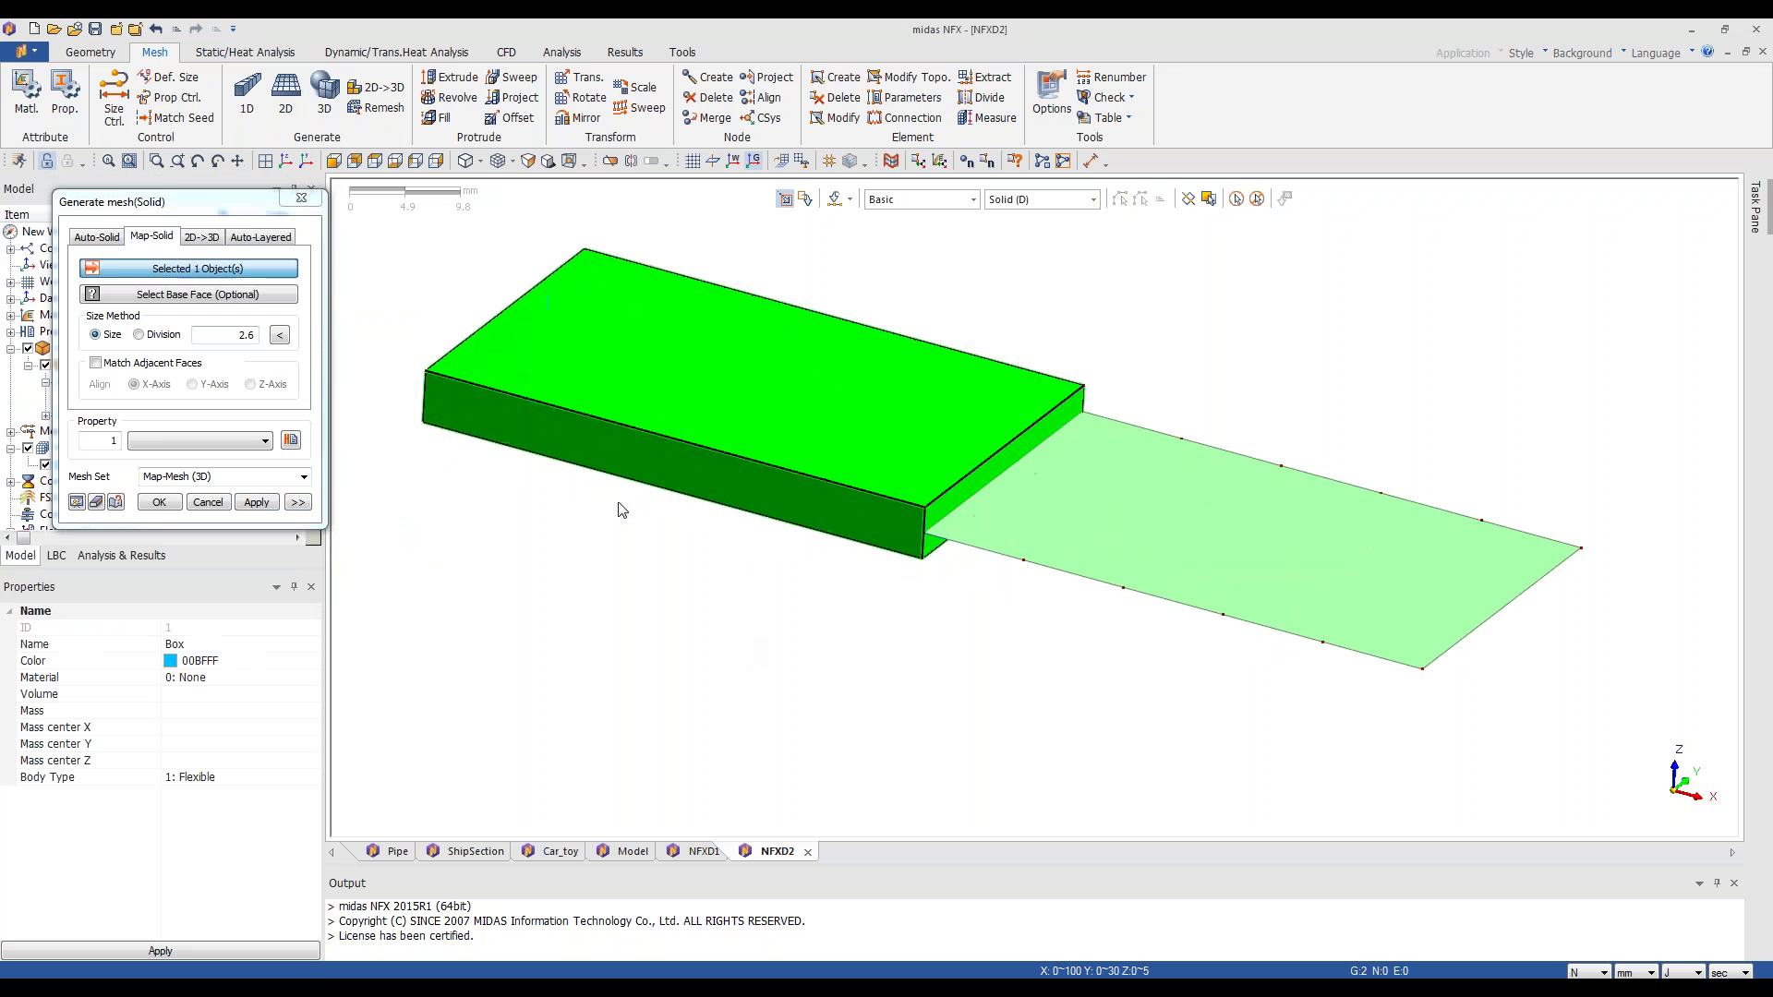
pyautogui.click(76, 502)
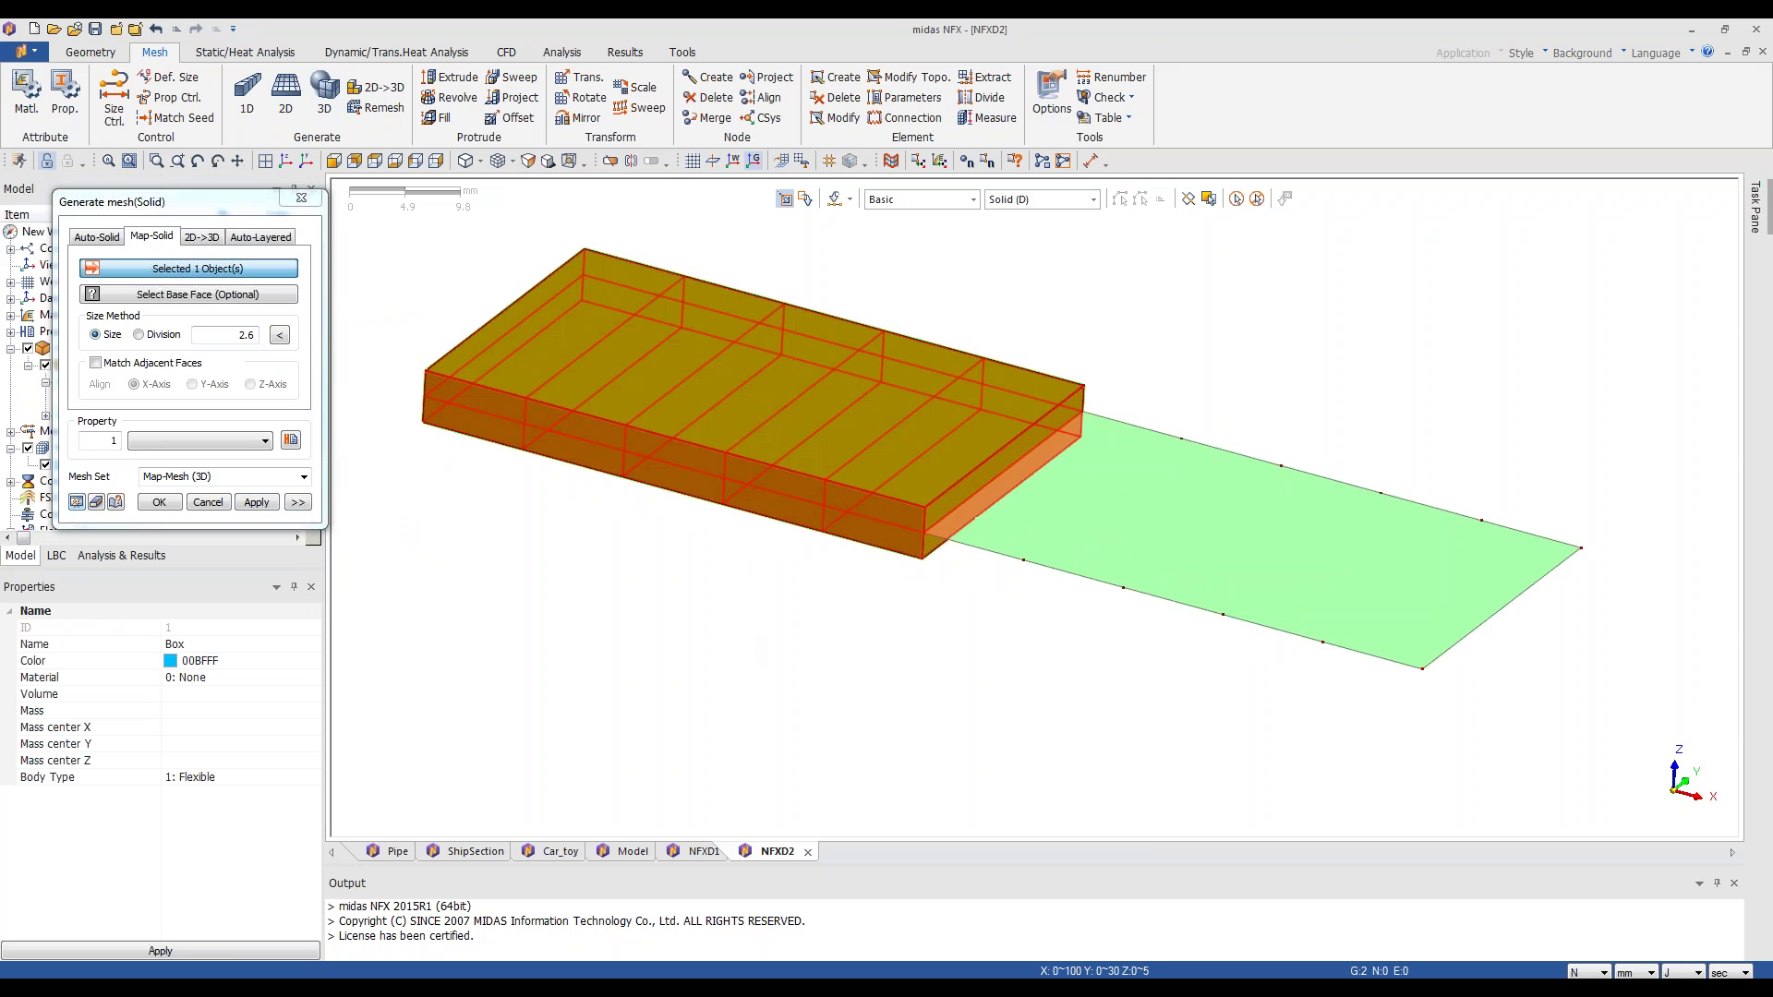
pyautogui.moveTo(471, 600); pyautogui.dragTo(684, 625, button='middle')
# - Create a 3D solid property with Alloy Steel and generate the box's mapped mesh in the Map-Mesh (3D) set
pyautogui.click(291, 441)
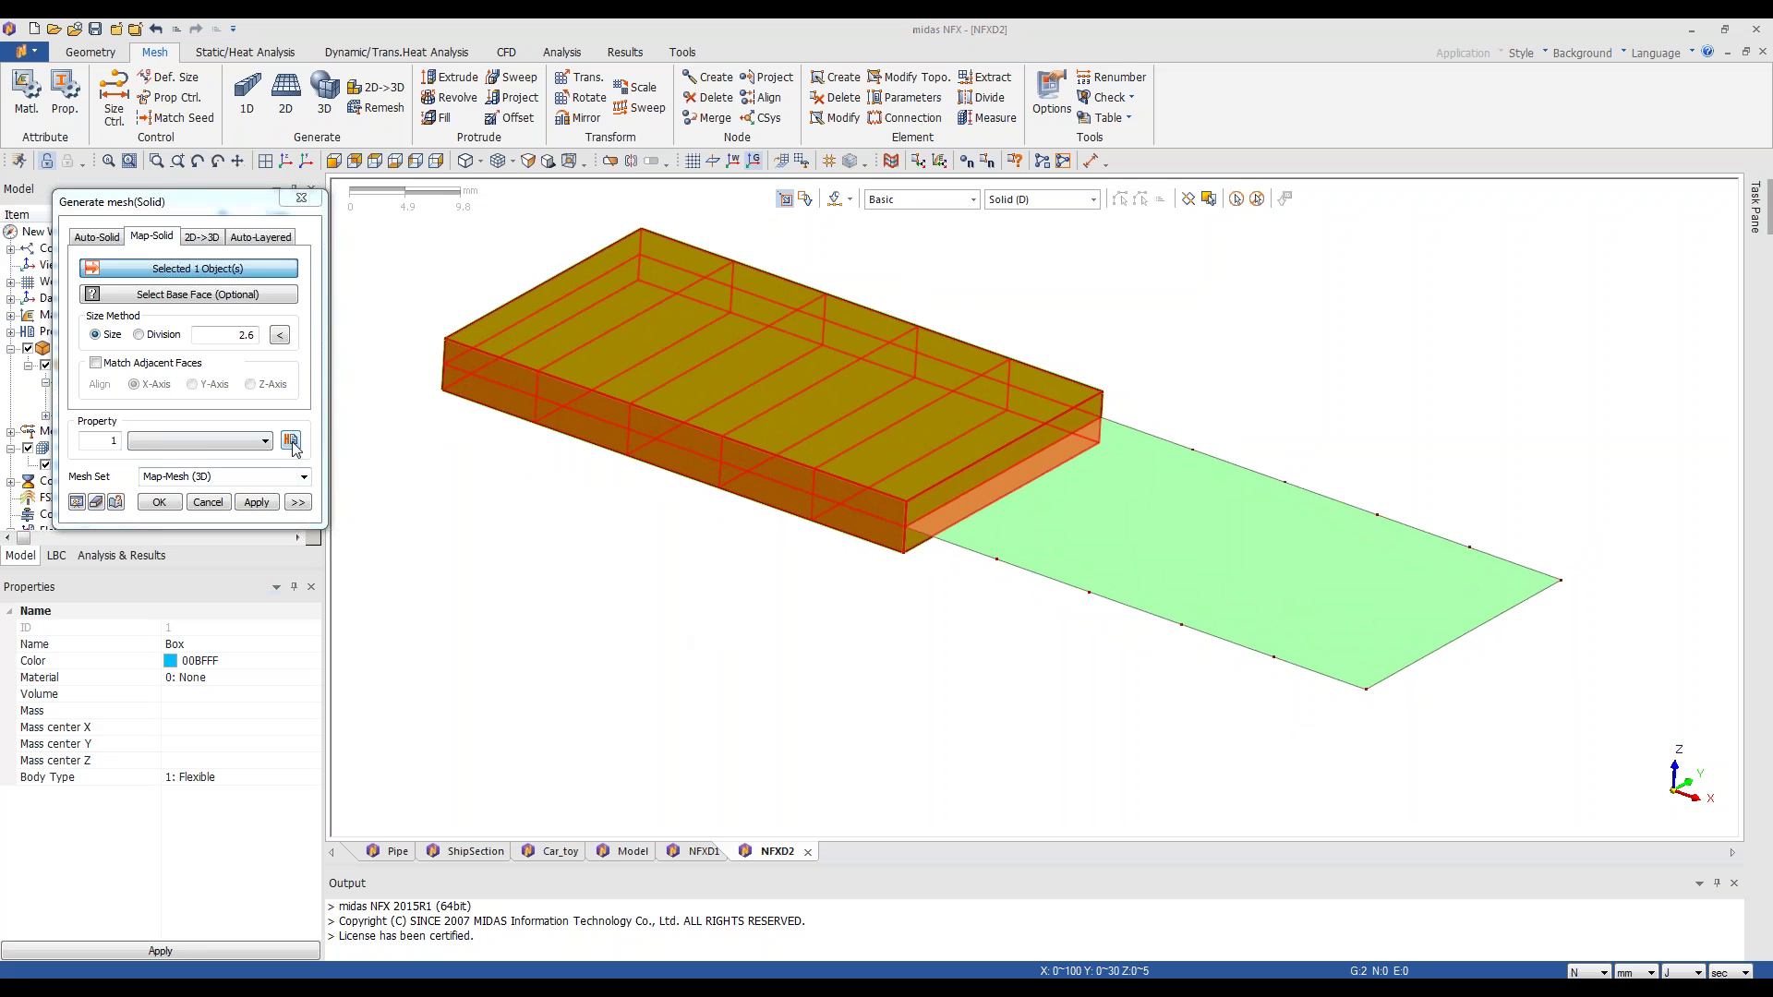
pyautogui.click(474, 394)
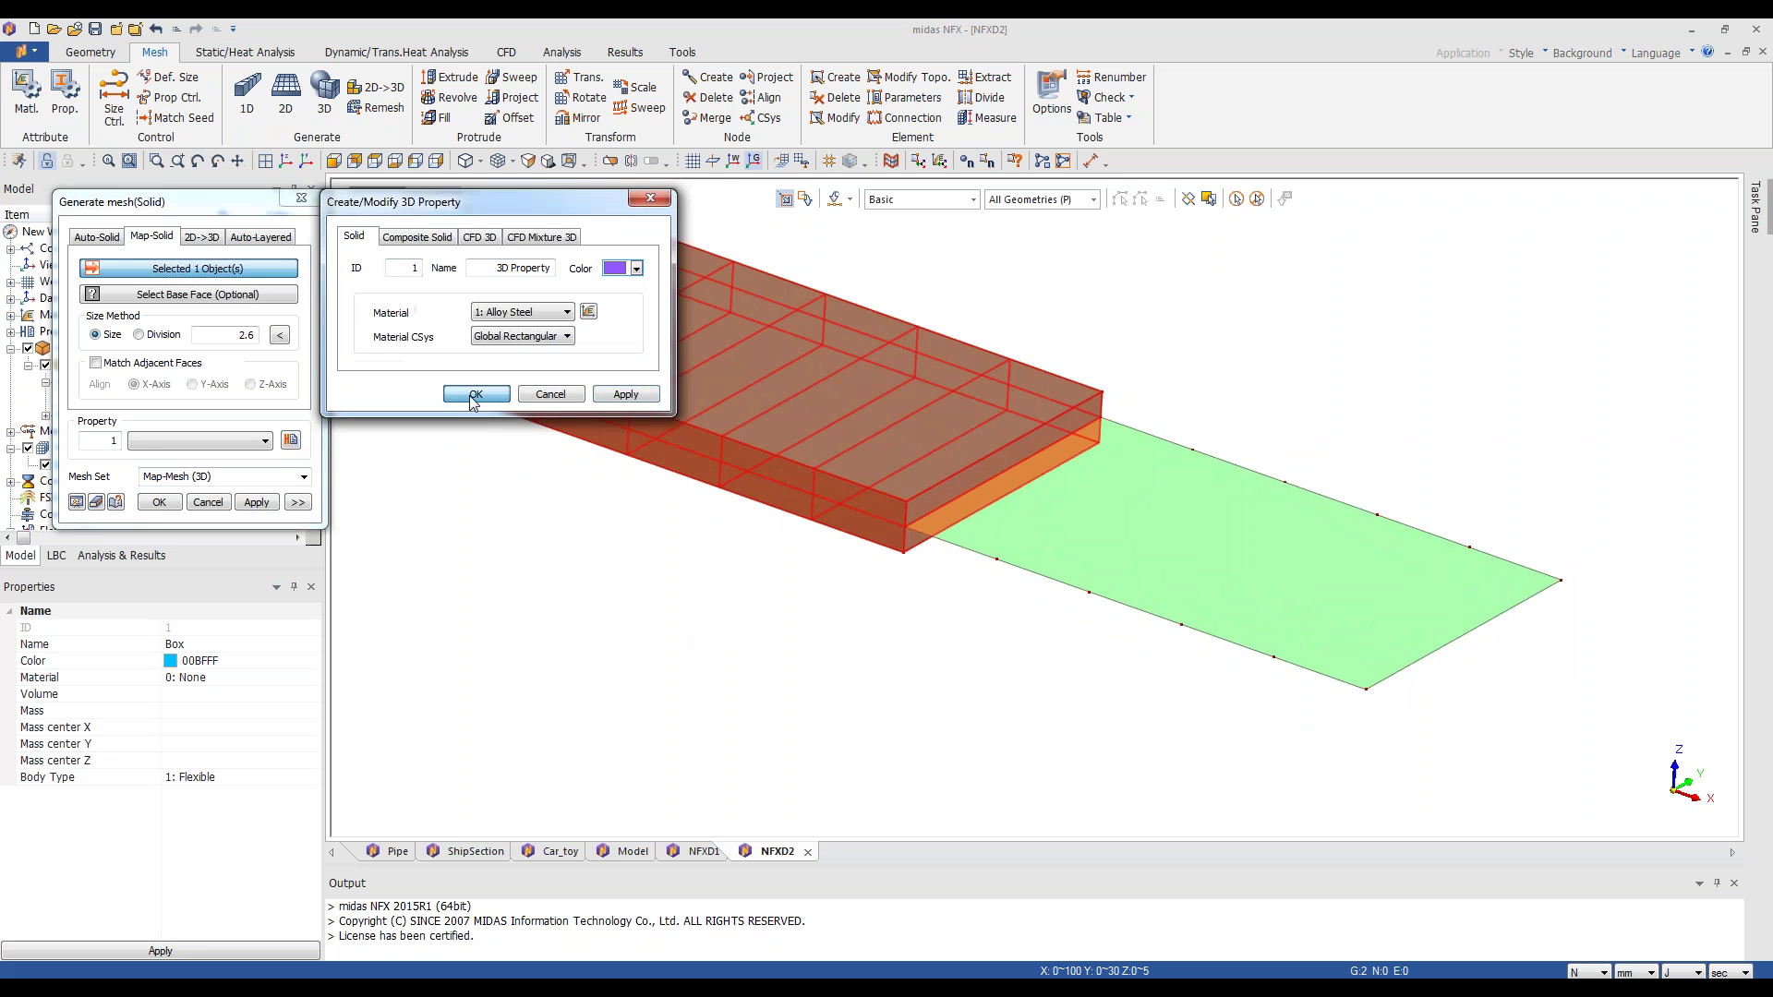
pyautogui.click(258, 502)
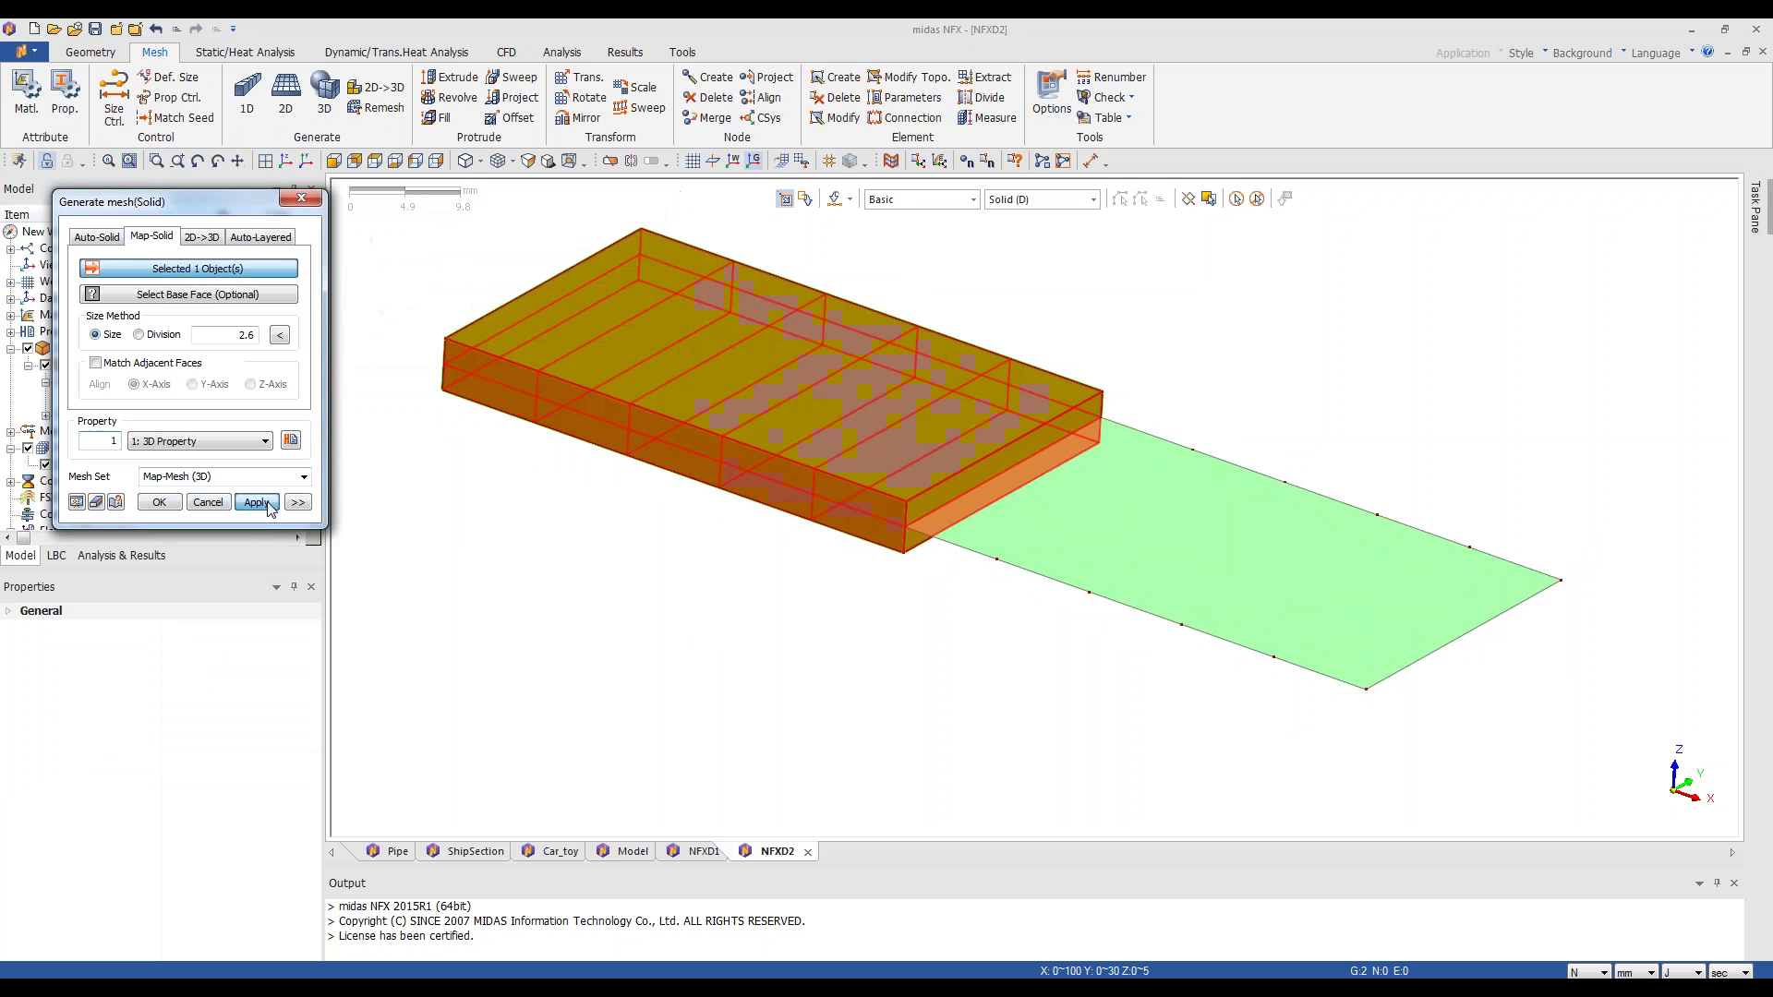
pyautogui.click(301, 199)
# - Set up a Map-Face mesh for the surface adjoining the box
pyautogui.hotkey('ctrl', '2')
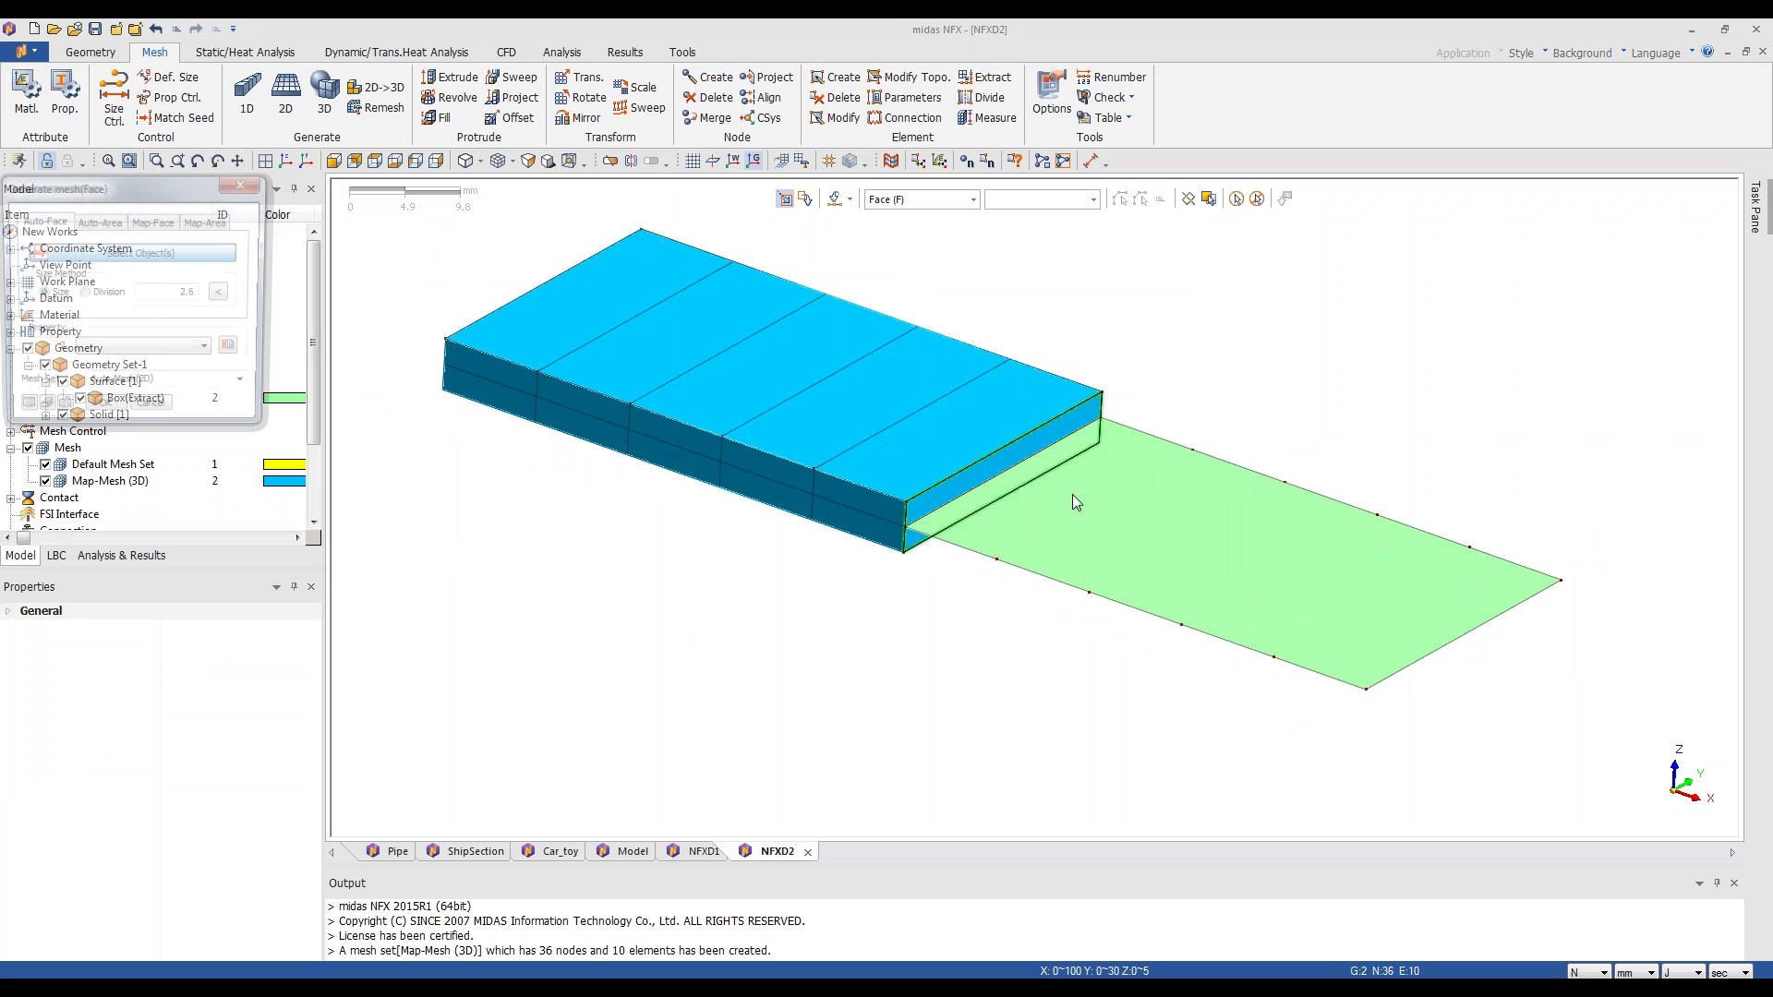
pyautogui.moveTo(111, 185); pyautogui.dragTo(279, 214)
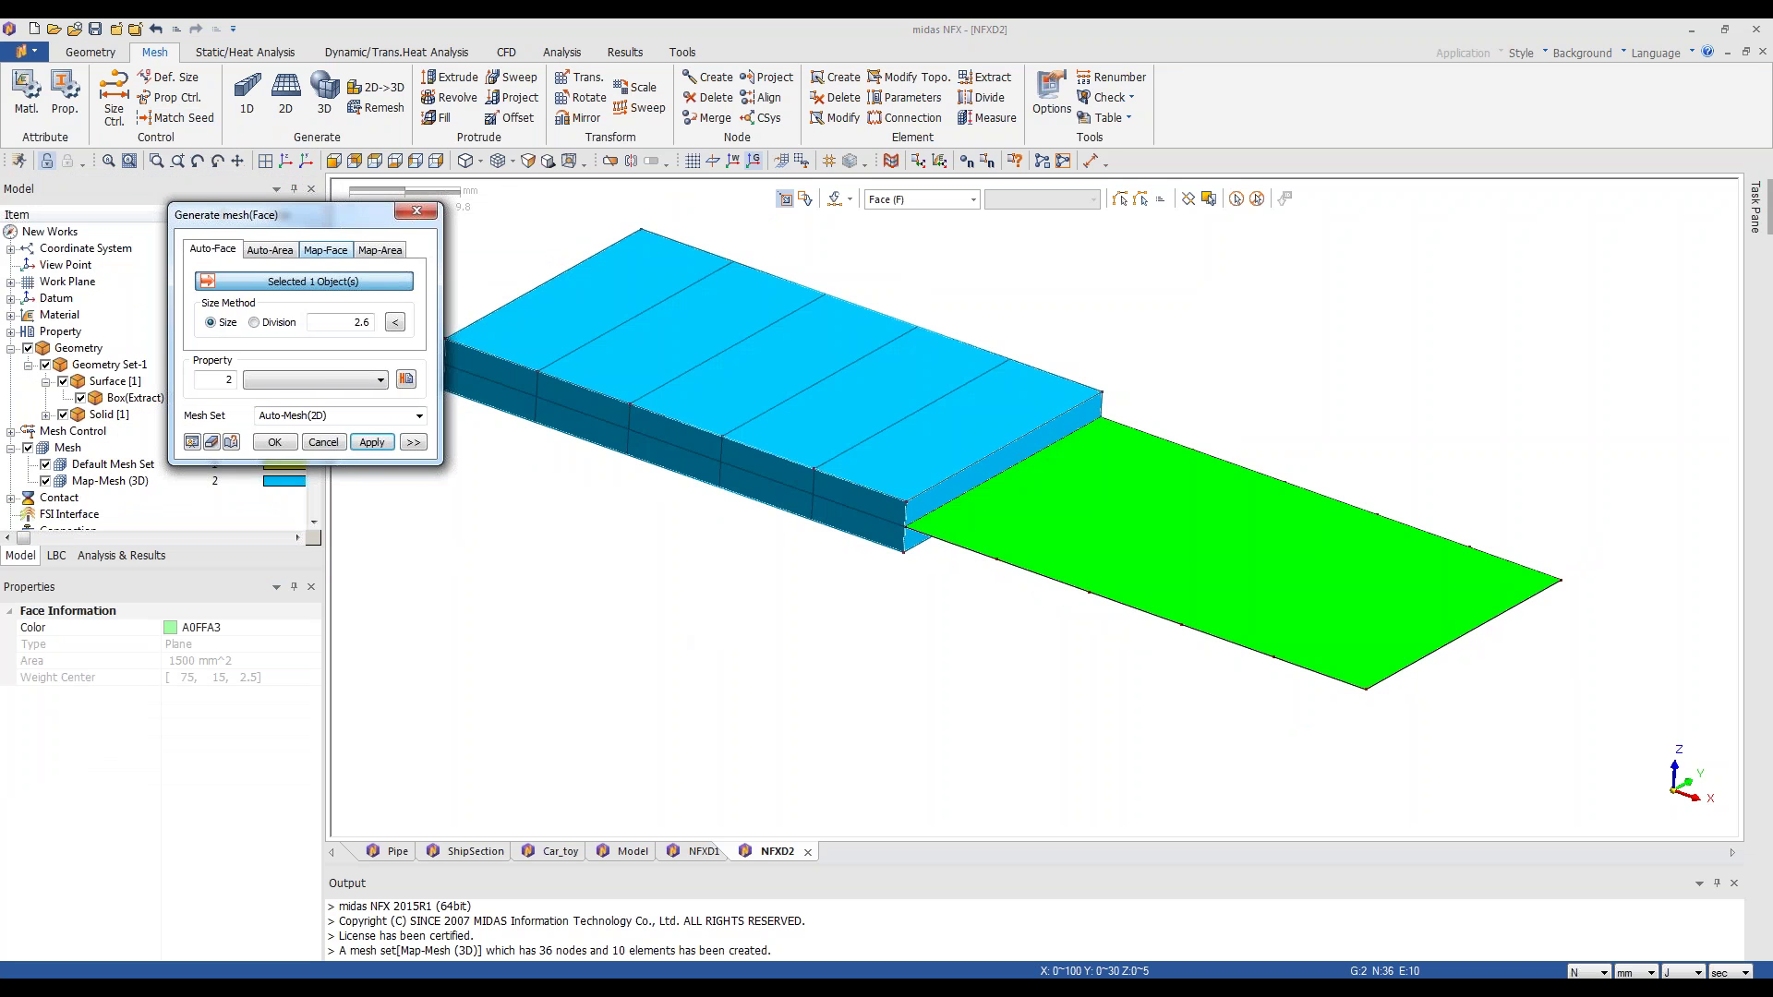
pyautogui.click(326, 249)
pyautogui.click(1232, 601)
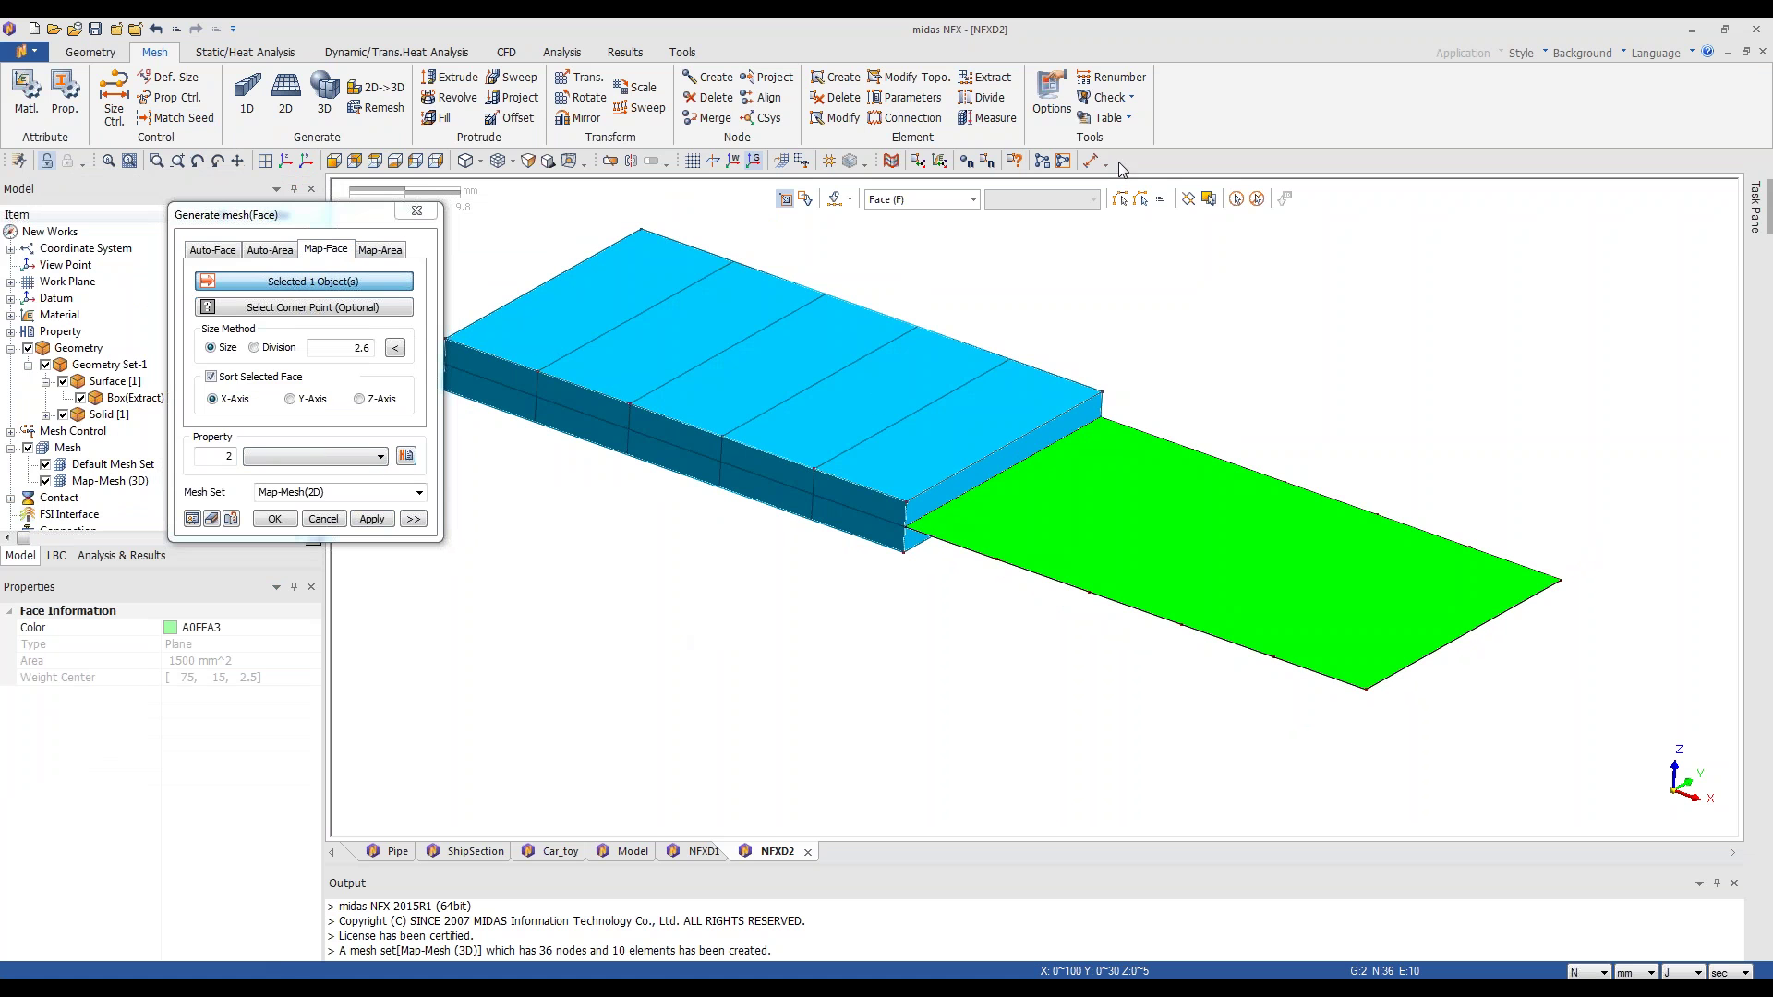
# - Measure the point-to-point height of the box's vertical edge next to the surface
pyautogui.click(1091, 161)
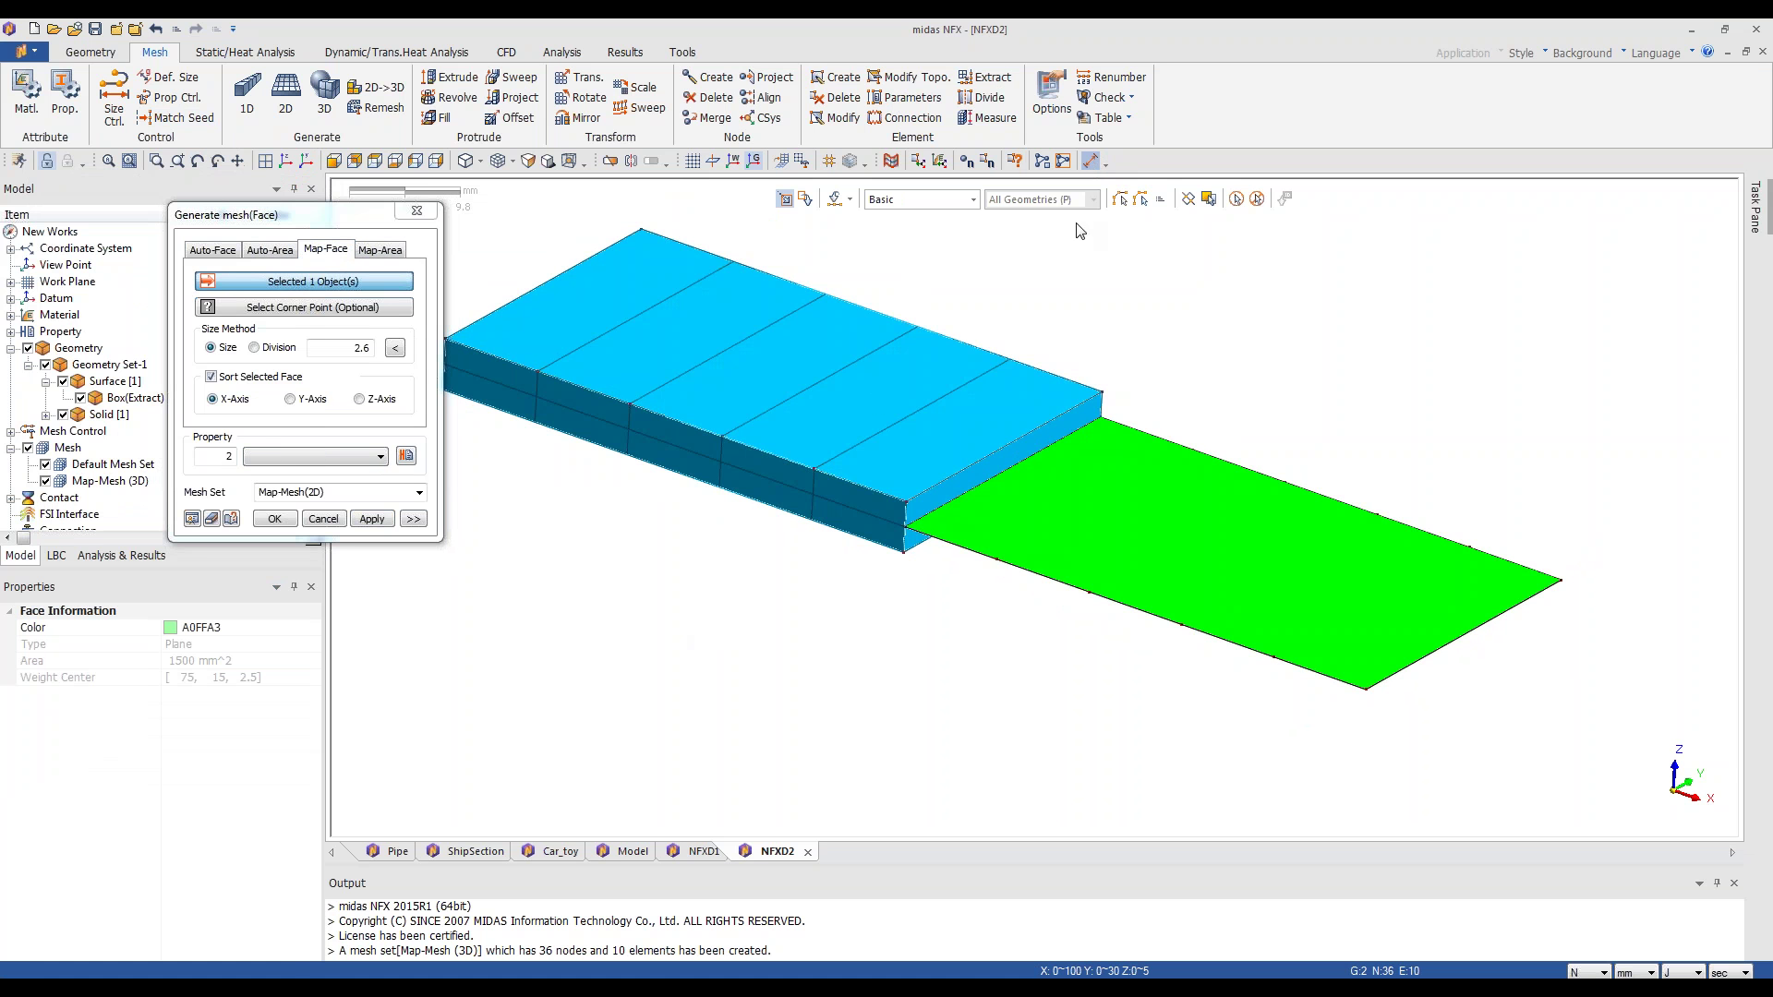
pyautogui.click(903, 552)
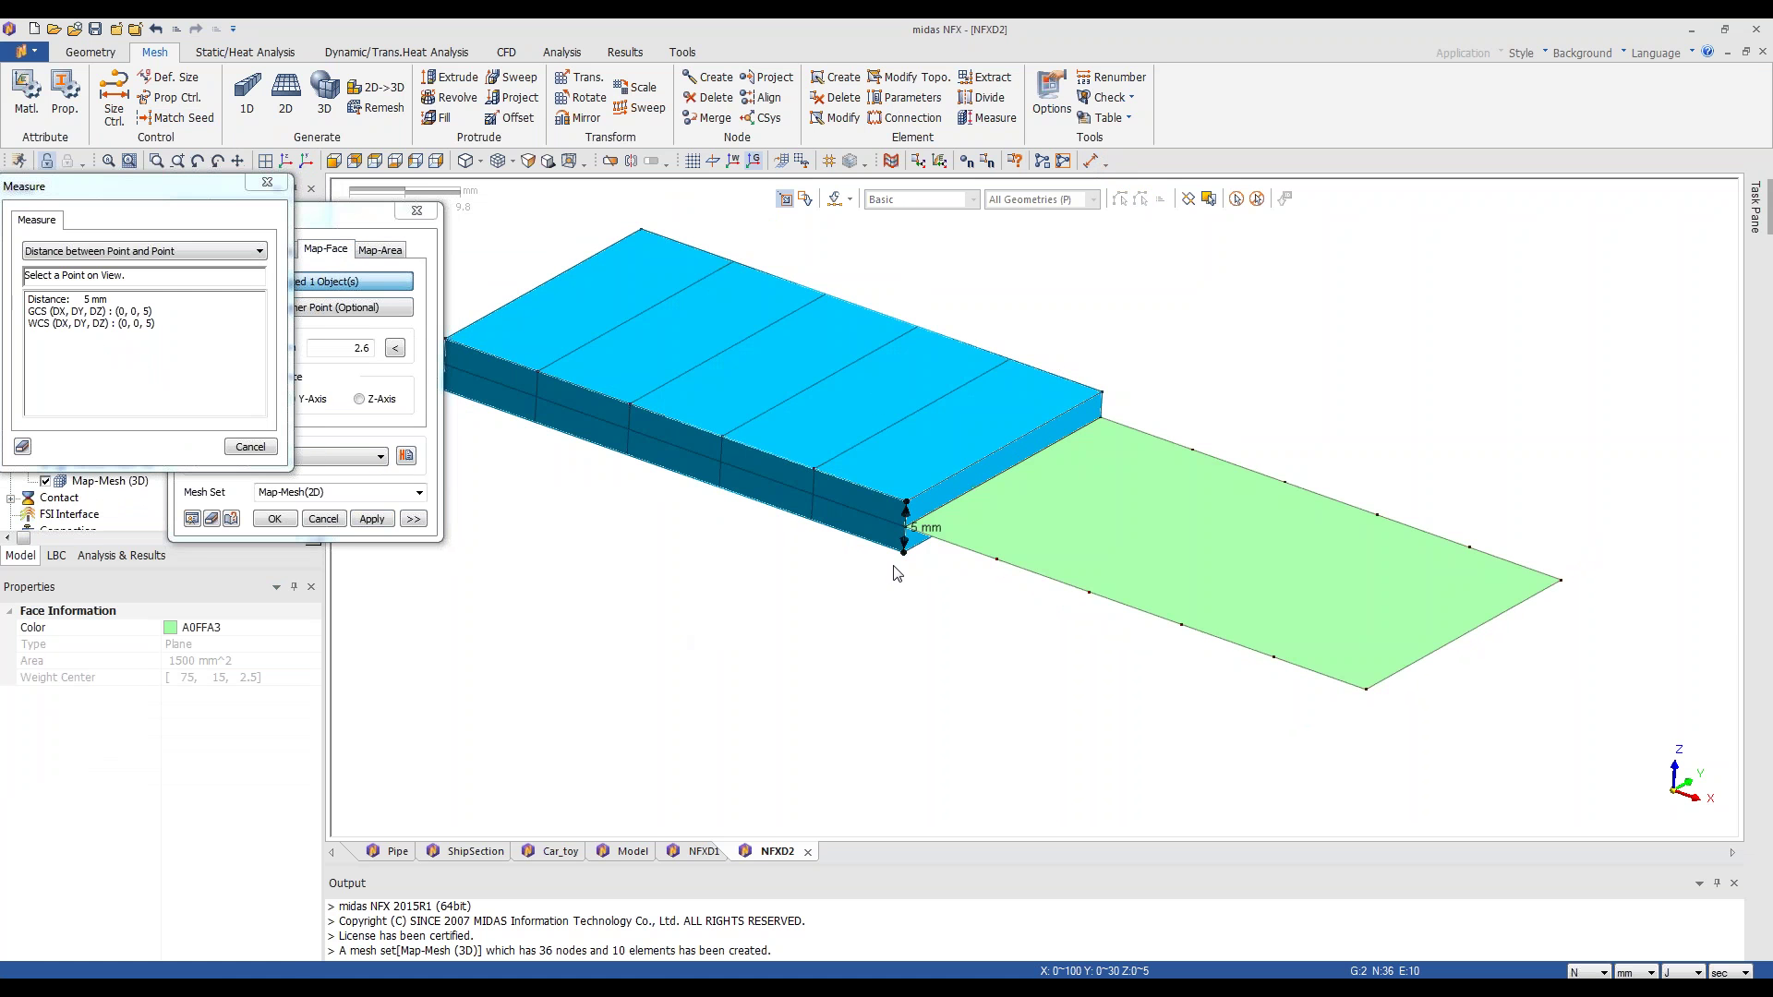
pyautogui.scroll(1, 892, 568)
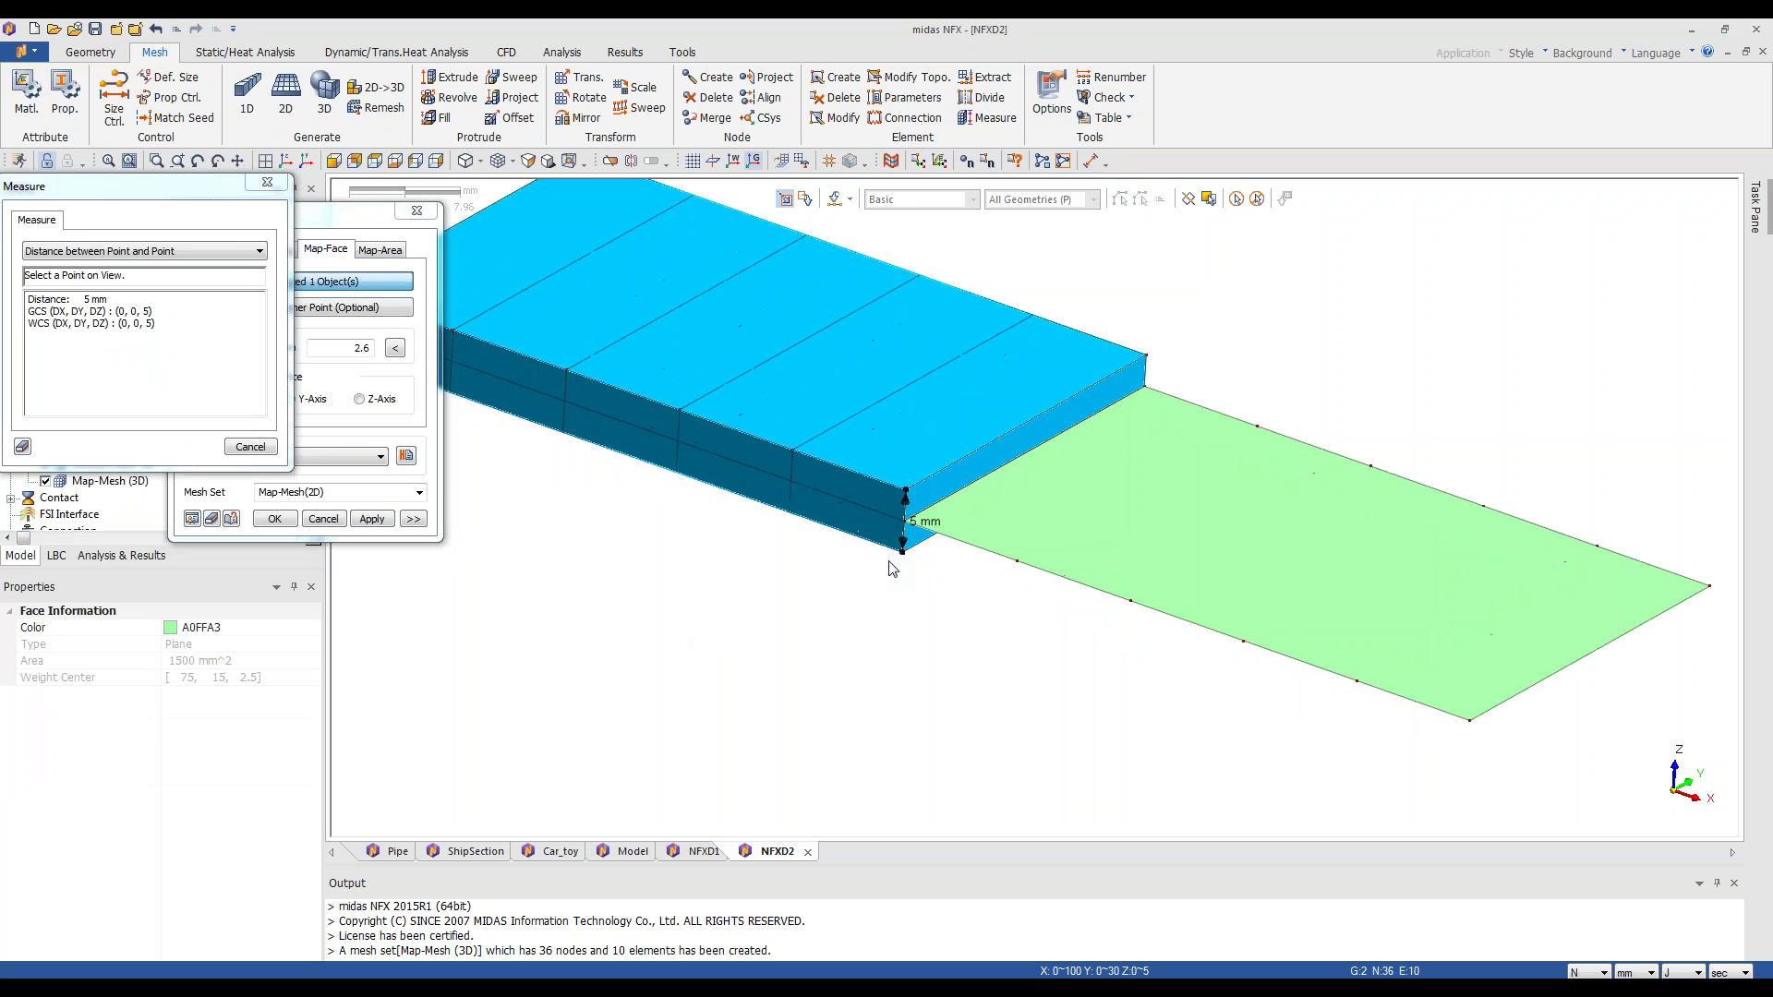
pyautogui.click(249, 450)
# - Create an Alloy Steel plate property with 5 mm uniform thickness and generate the adjoining surface's mapped mesh with it
pyautogui.click(409, 460)
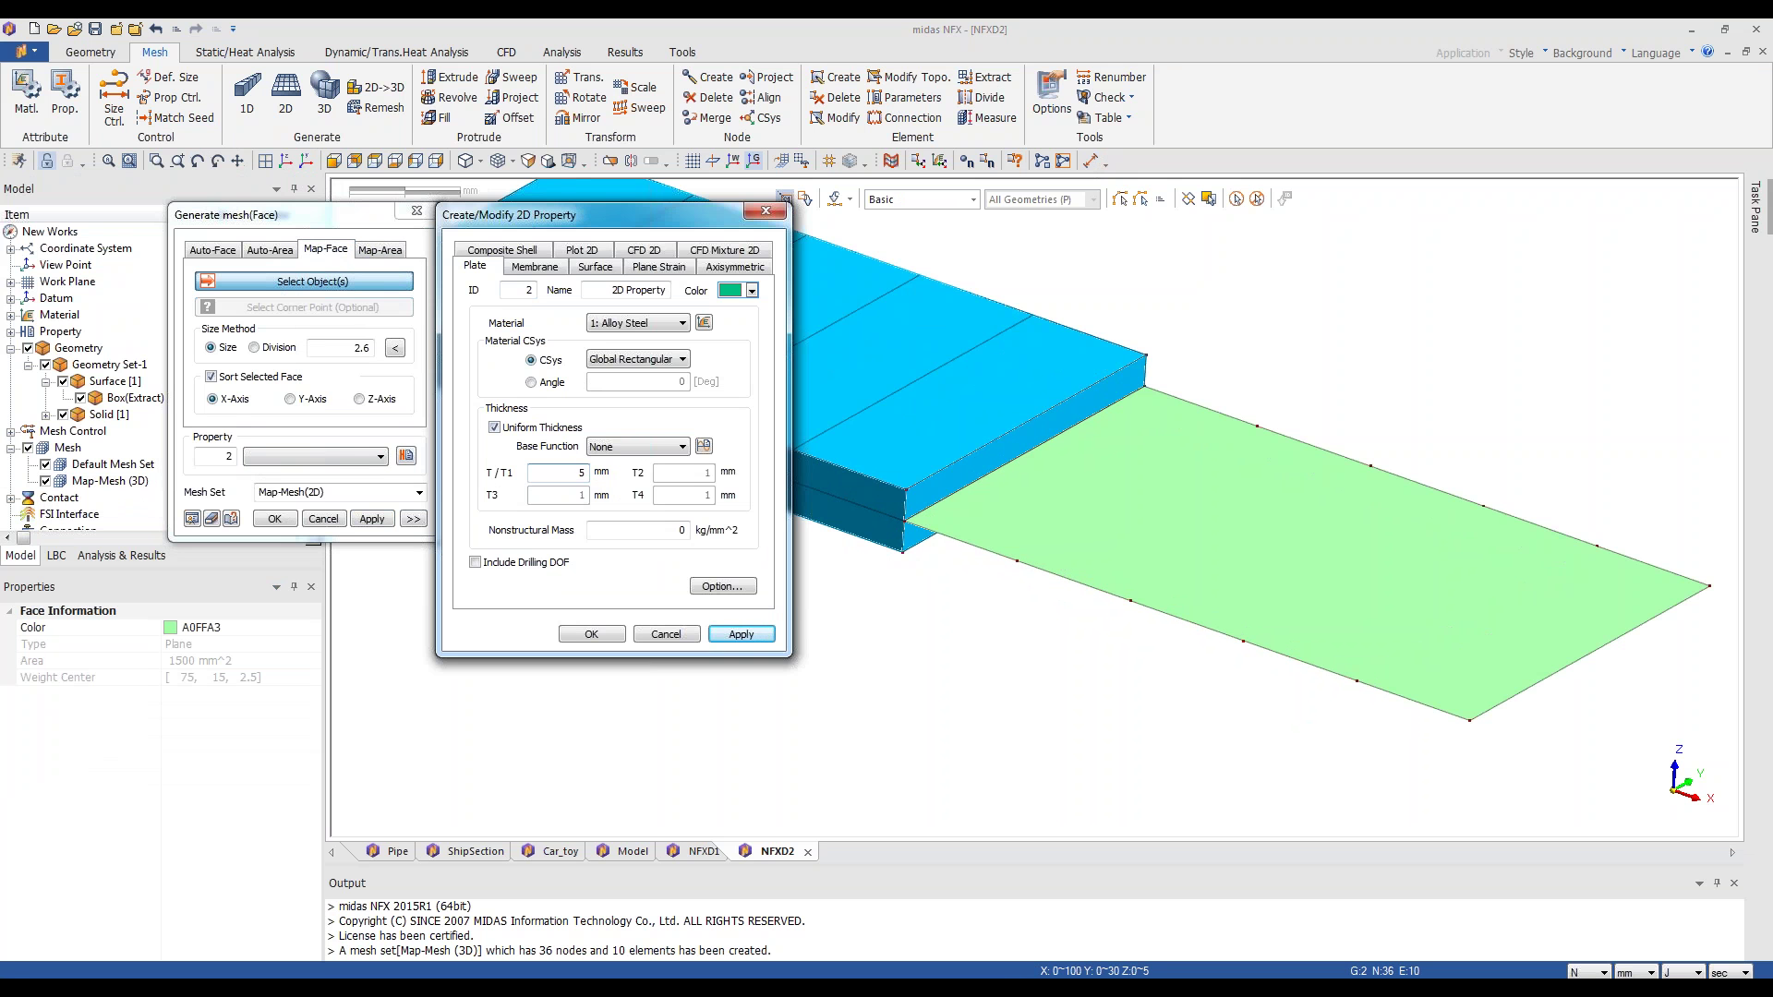
pyautogui.click(591, 635)
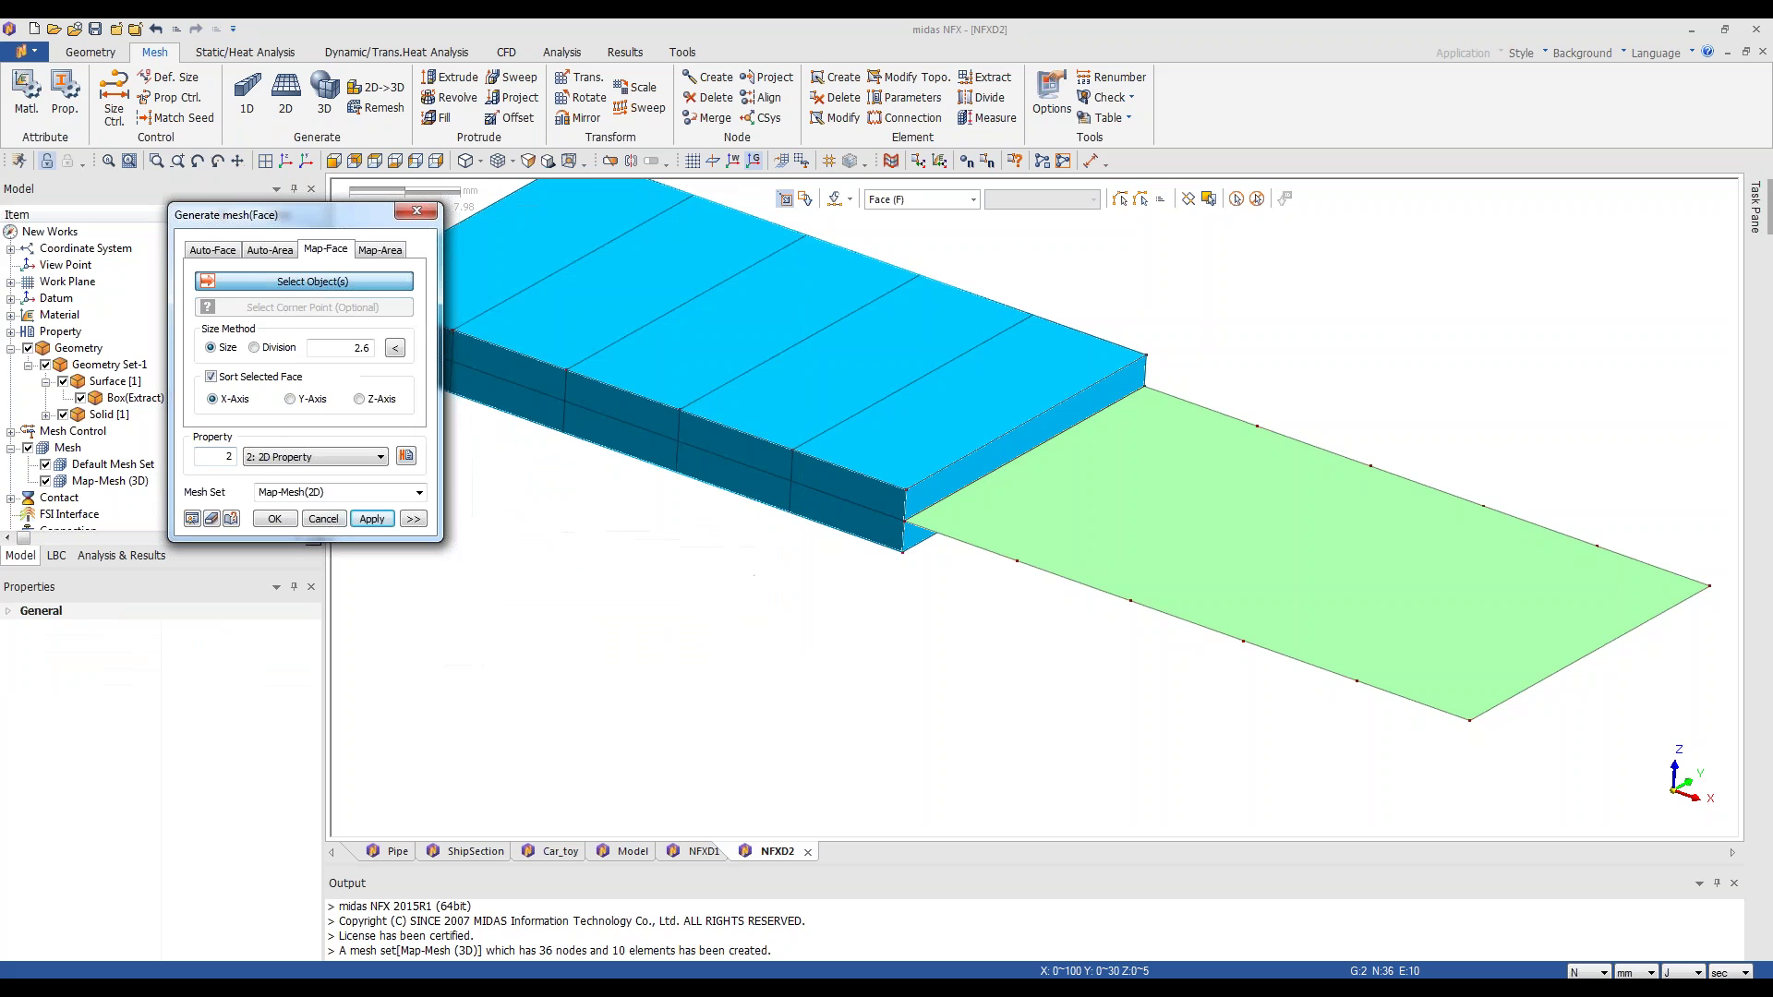
pyautogui.click(1185, 567)
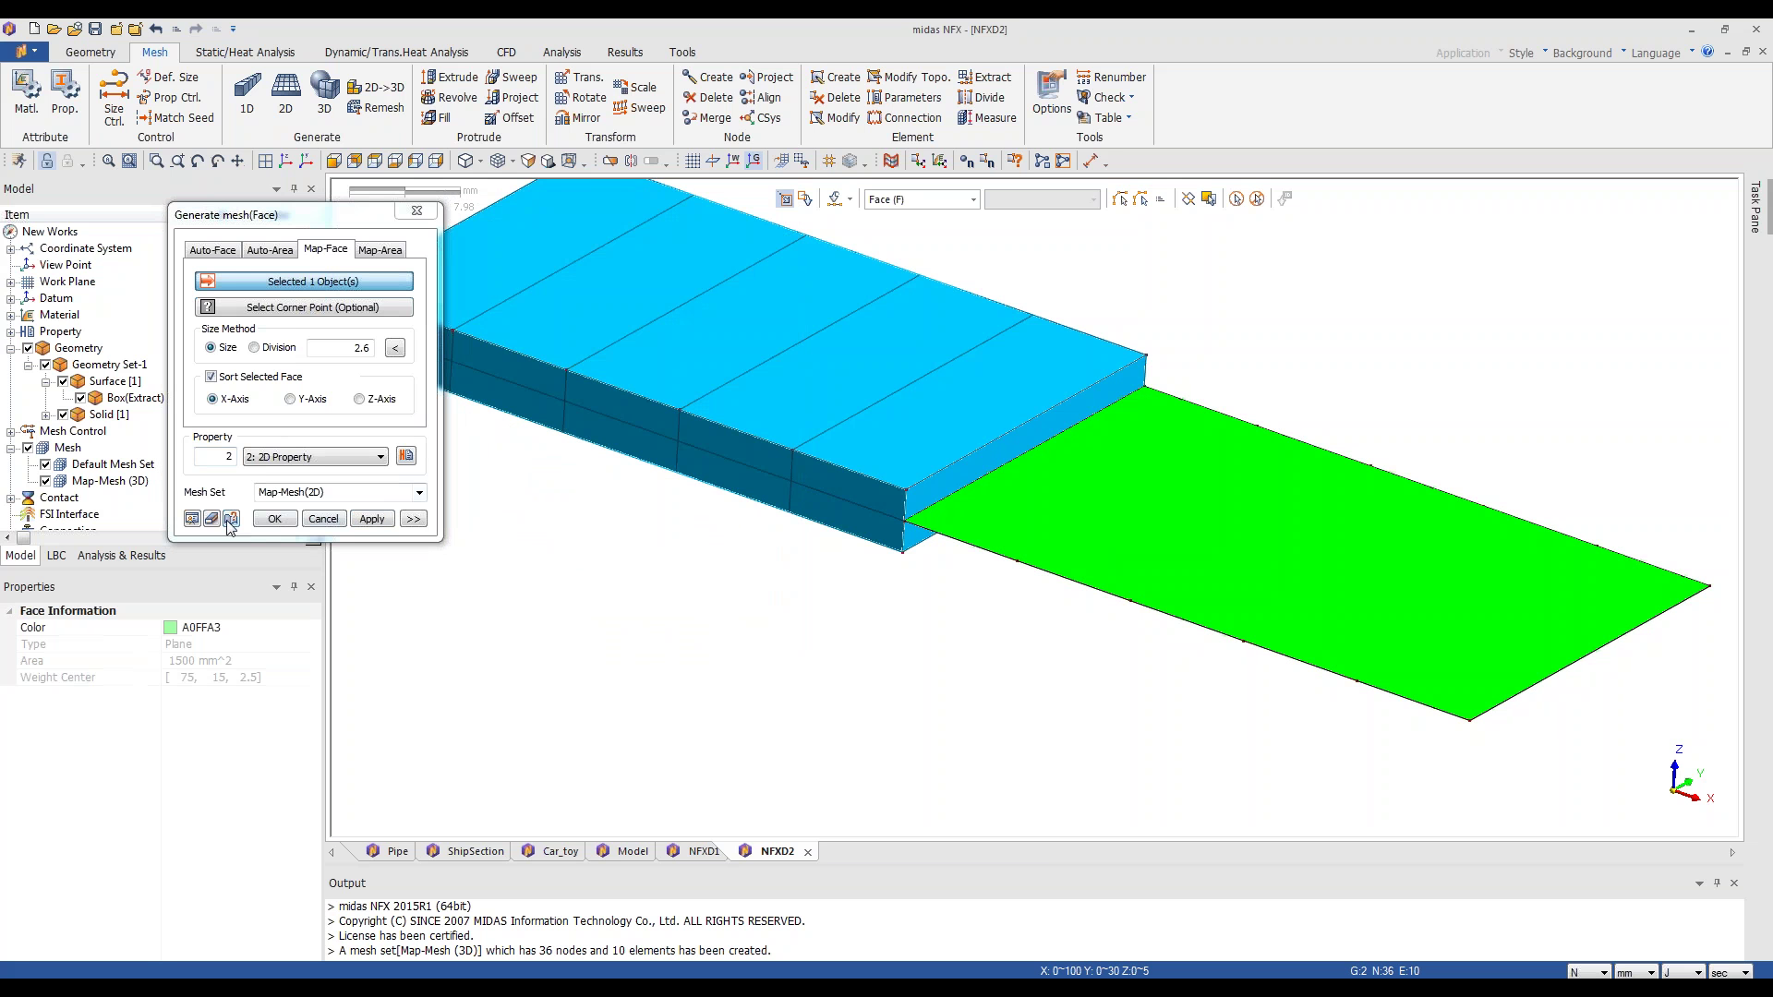
pyautogui.click(193, 519)
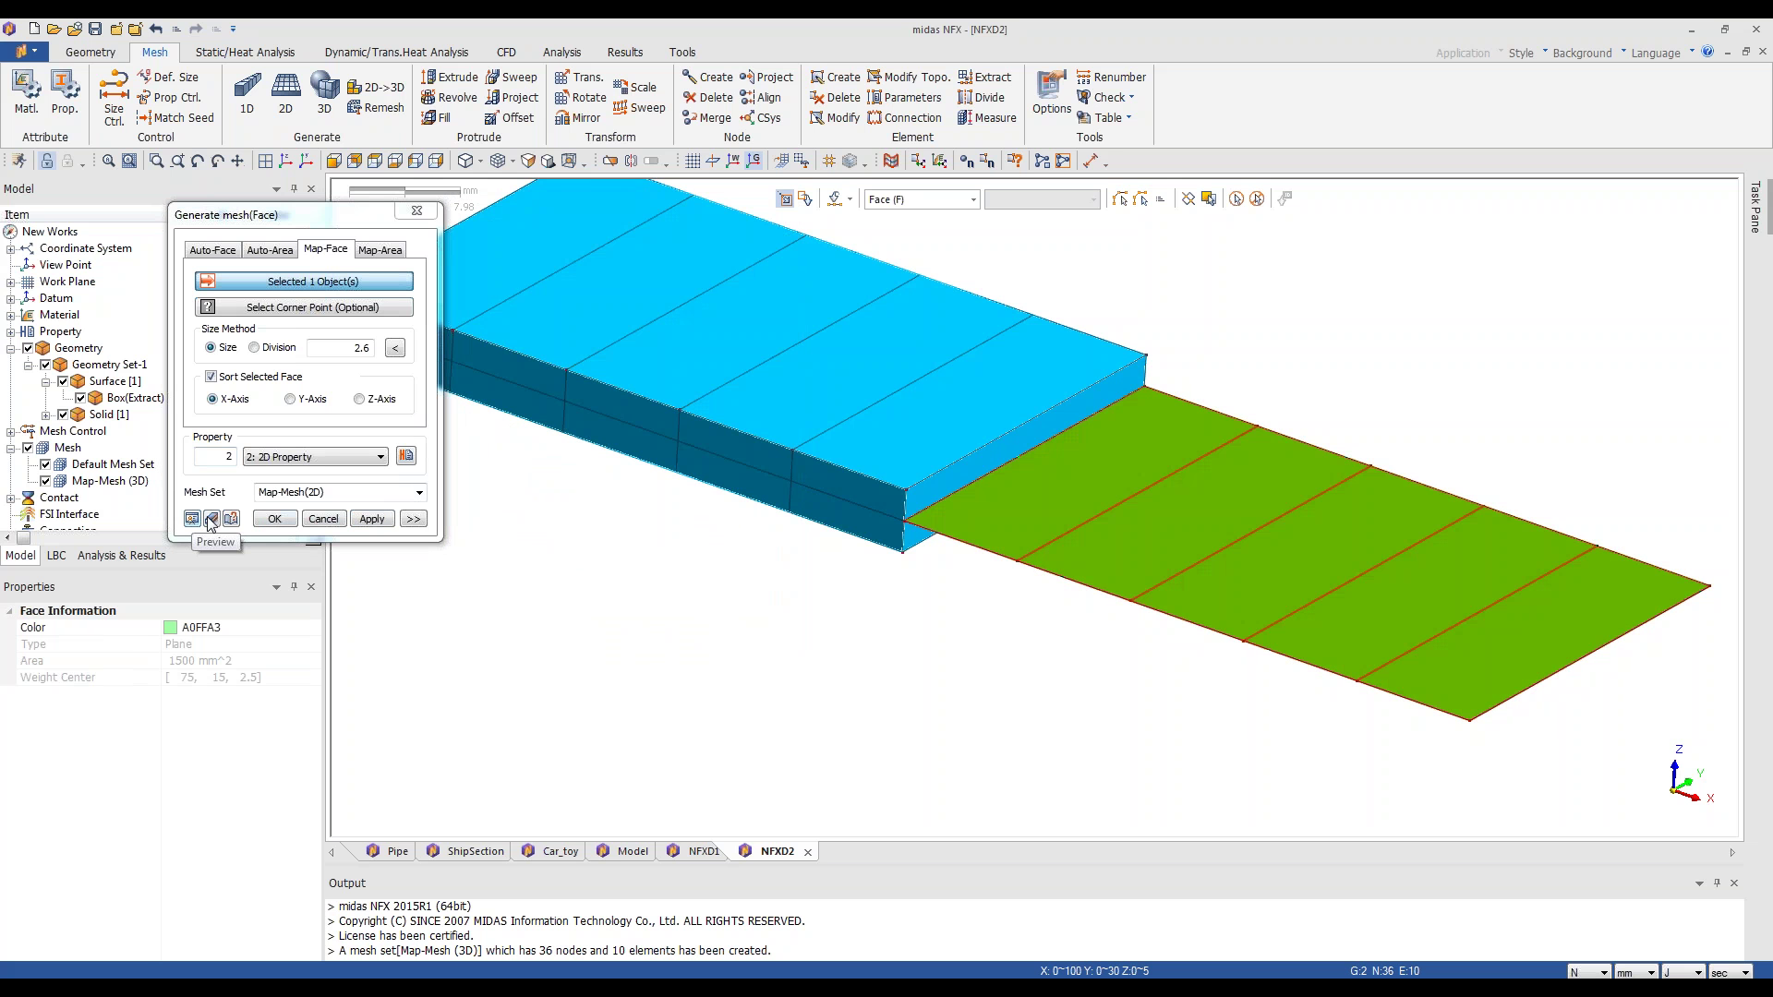
pyautogui.click(276, 520)
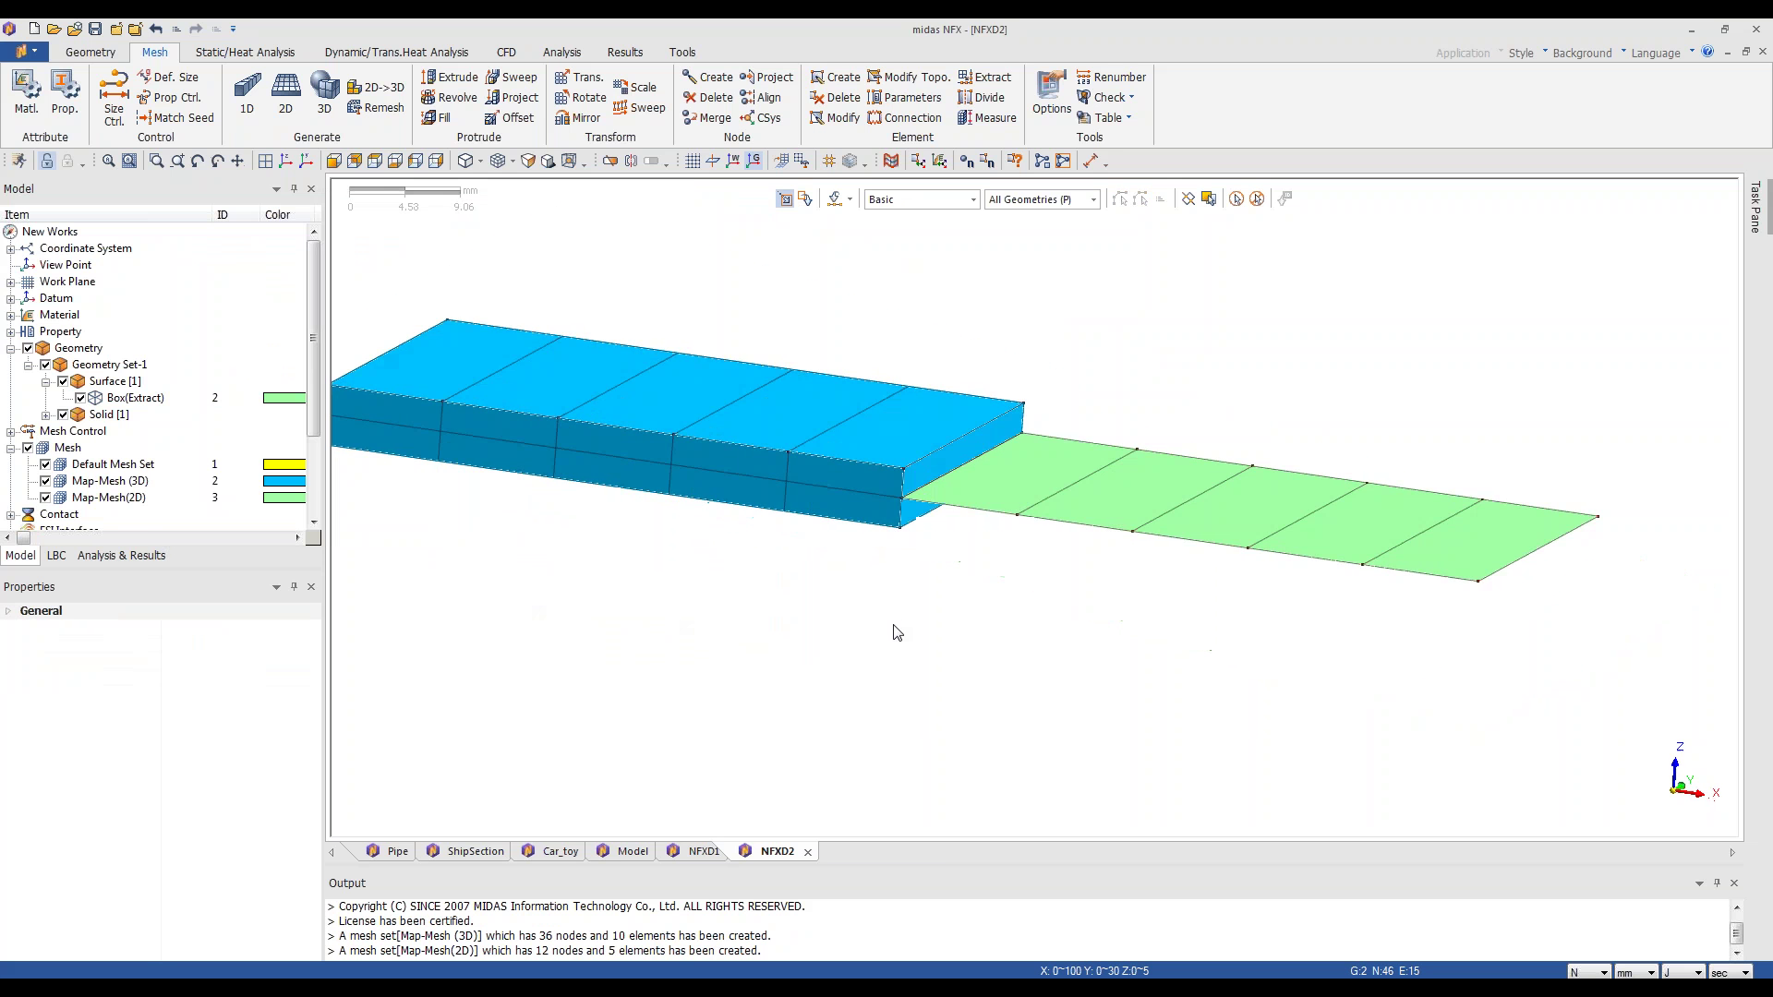
# - Run a node merge on the nodes around the junction between the solid mesh and the surface mesh
pyautogui.moveTo(893, 631); pyautogui.dragTo(674, 576, button='middle')
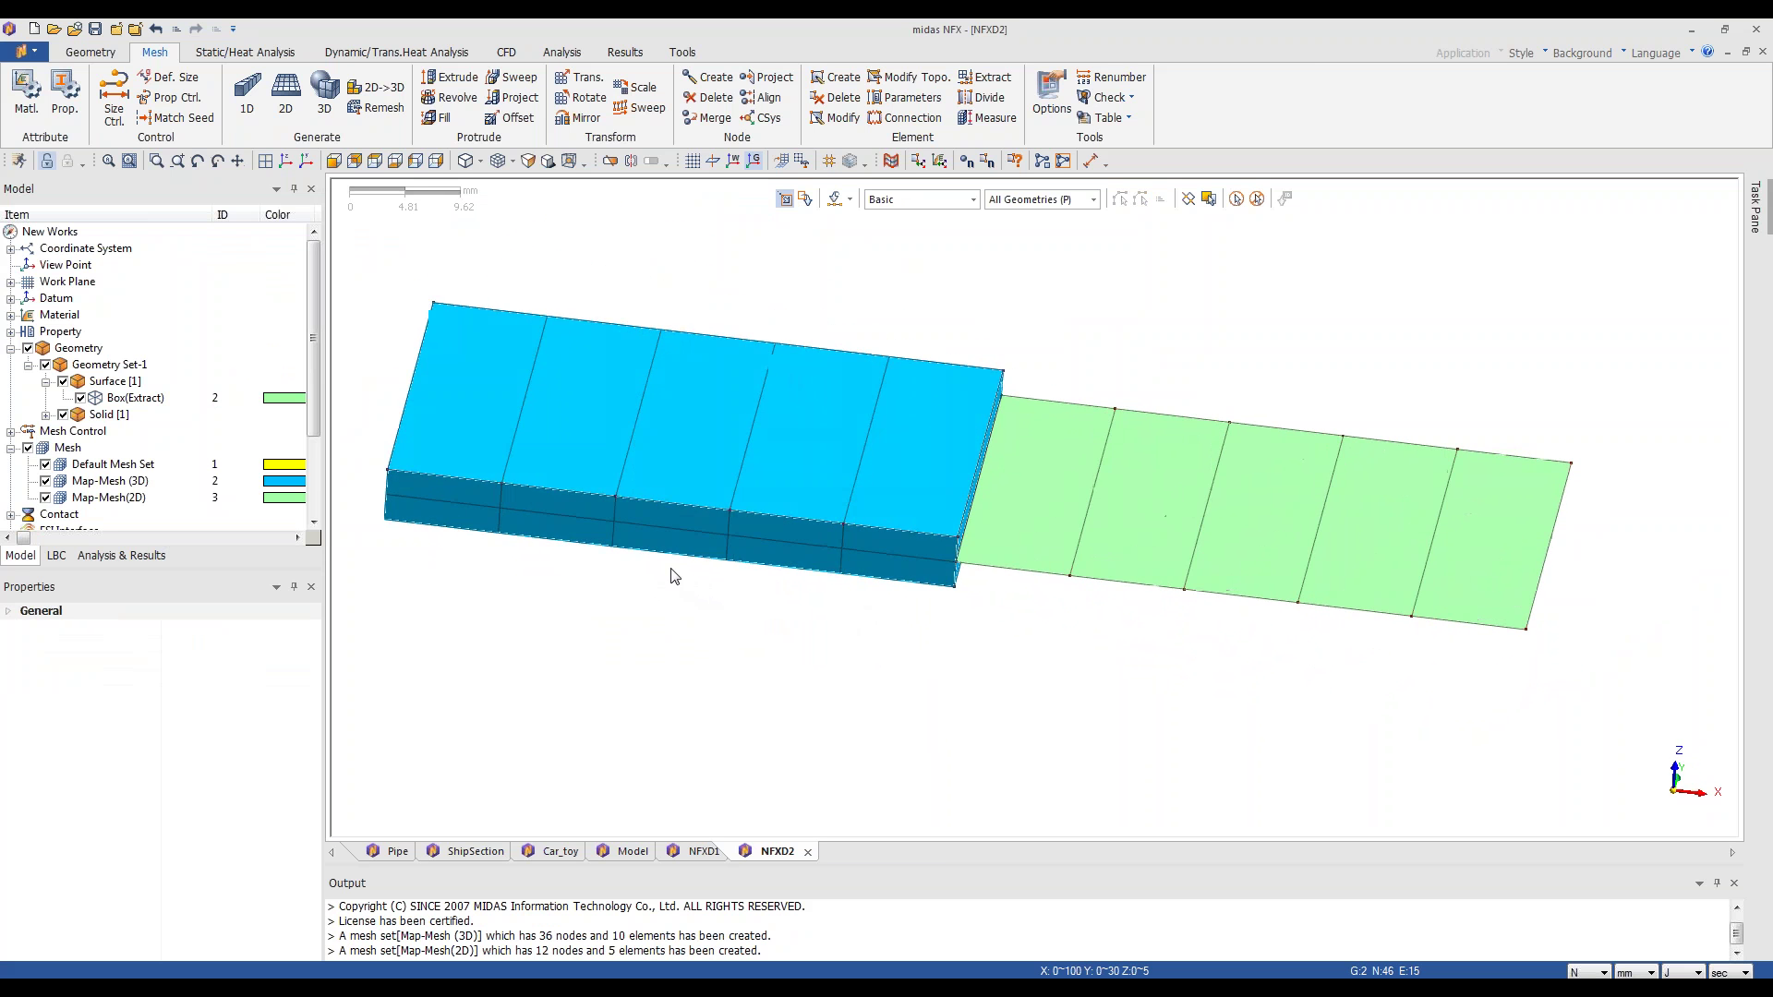
pyautogui.click(708, 117)
pyautogui.moveTo(881, 244); pyautogui.dragTo(1061, 701)
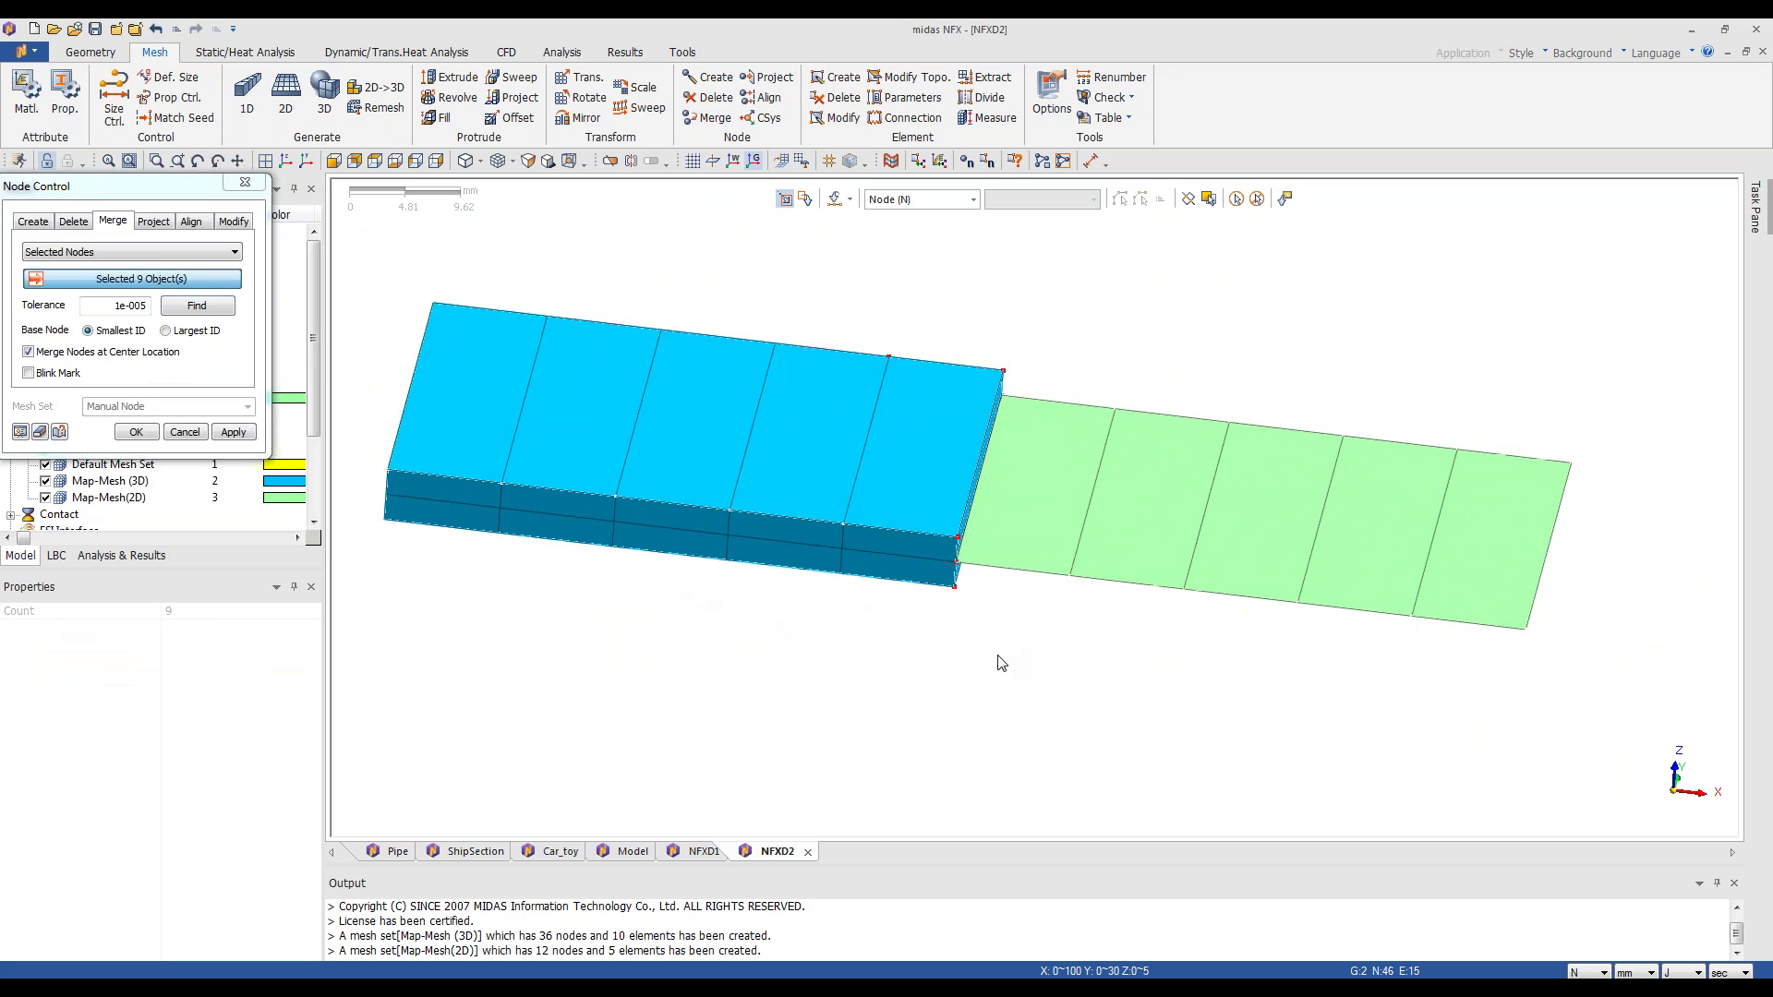
pyautogui.click(136, 432)
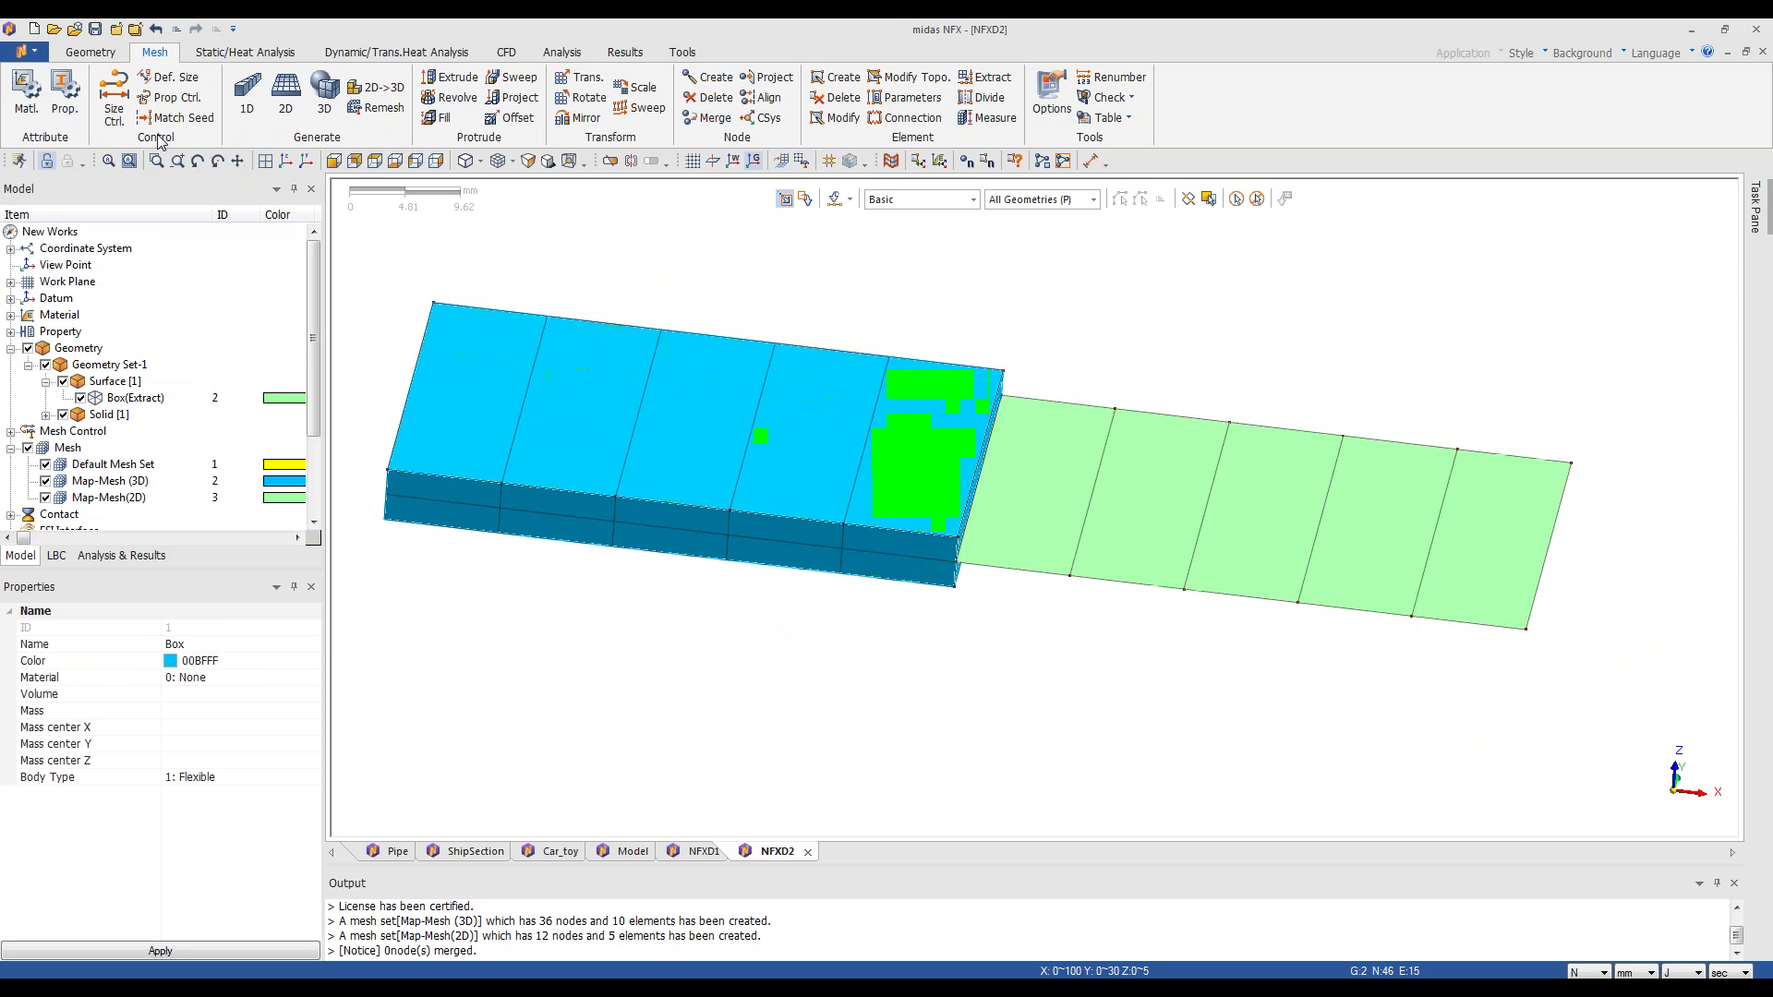
# - Constrain Tx, Ty, Tz, Rx, Ry and Rz of the six nodes at the box's free end in Boundary Set-1
pyautogui.click(245, 52)
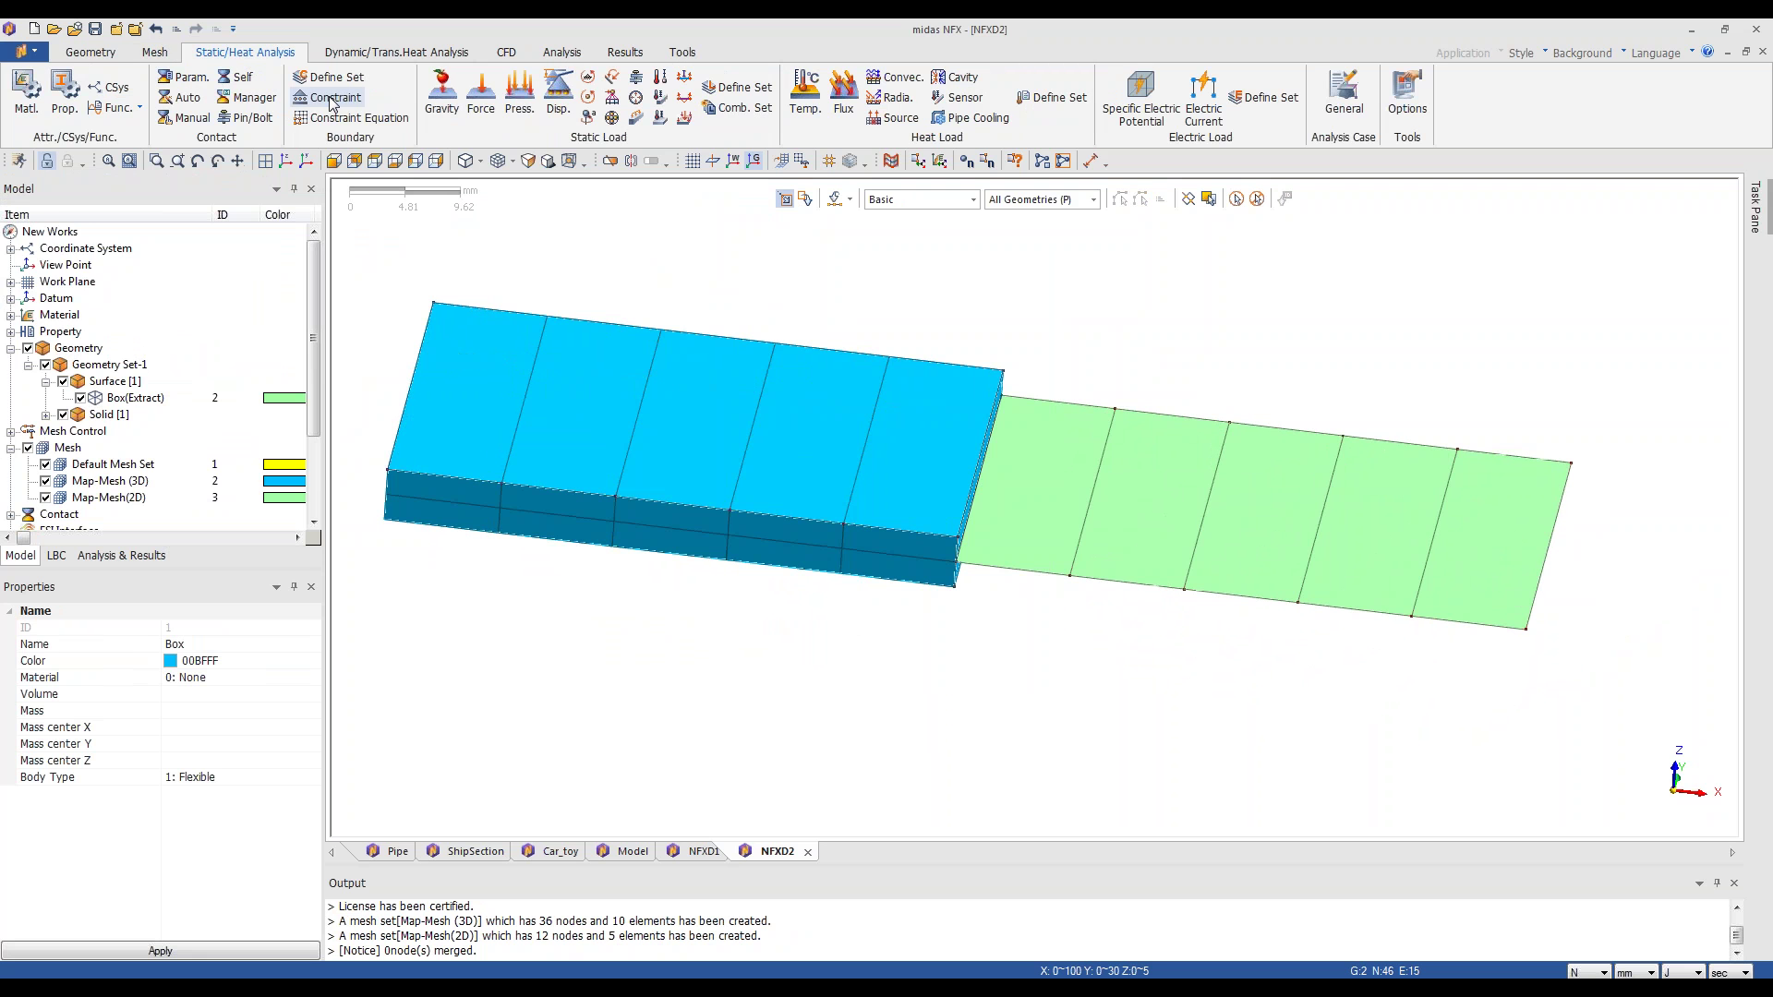
pyautogui.click(328, 97)
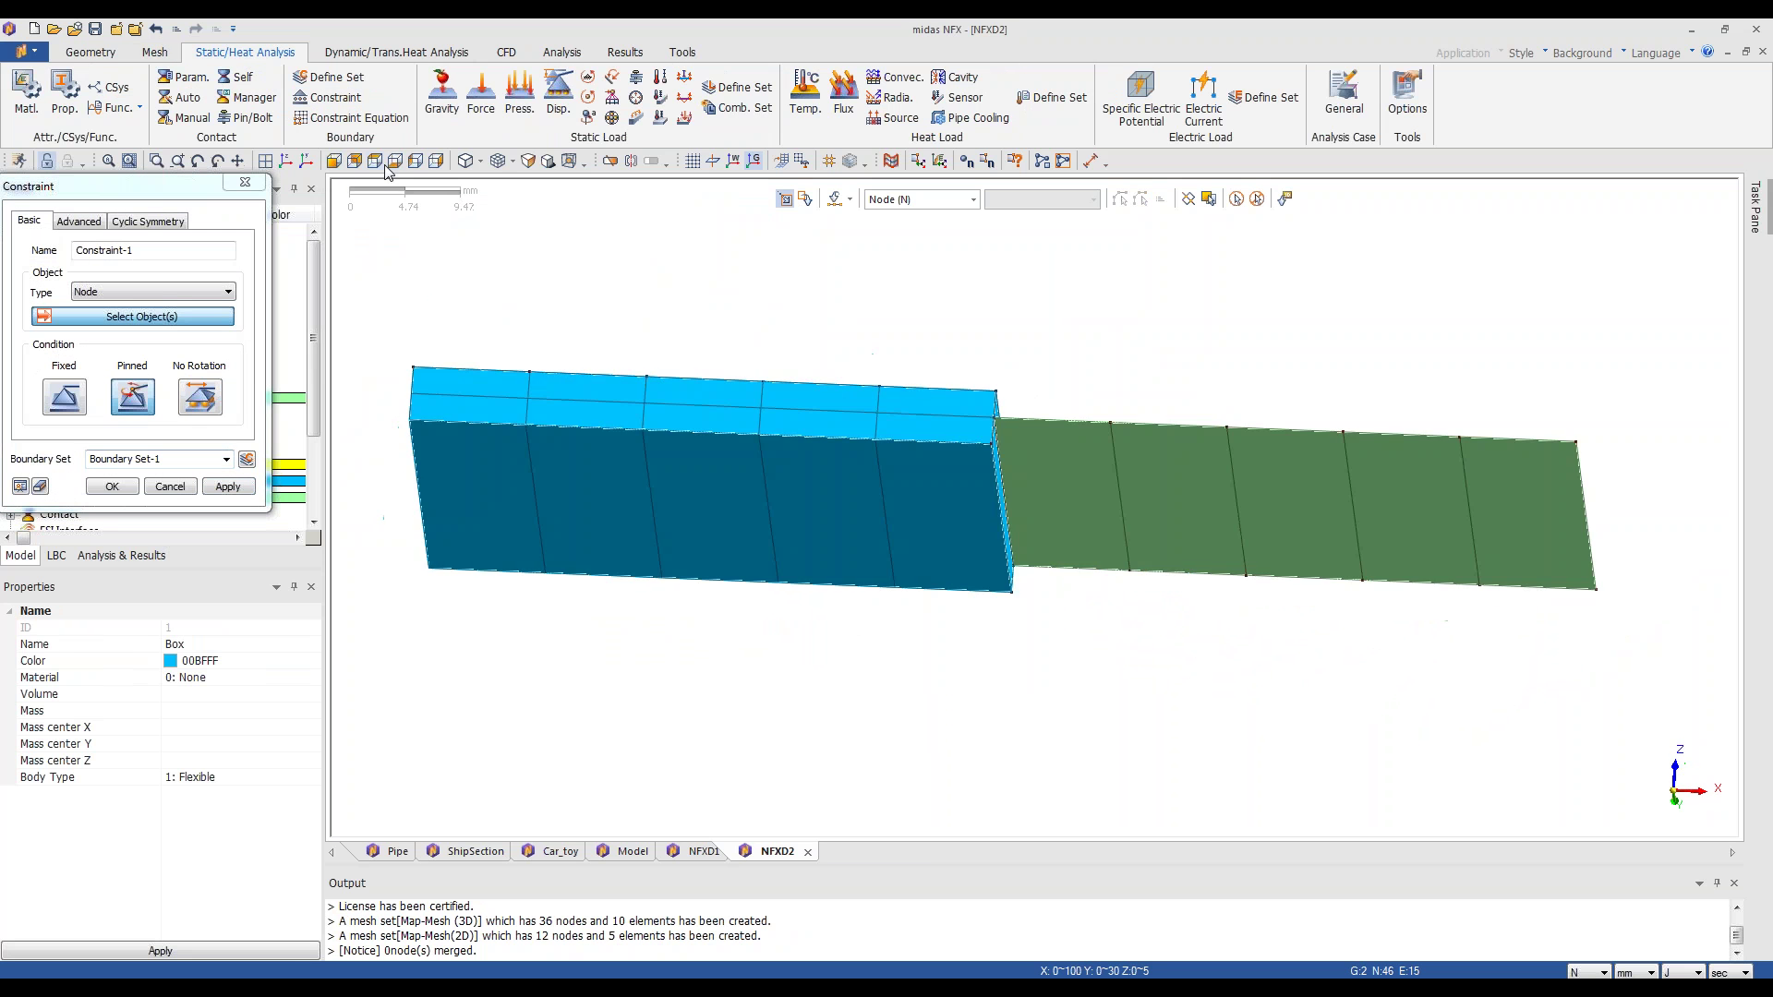
pyautogui.moveTo(456, 458); pyautogui.dragTo(459, 753)
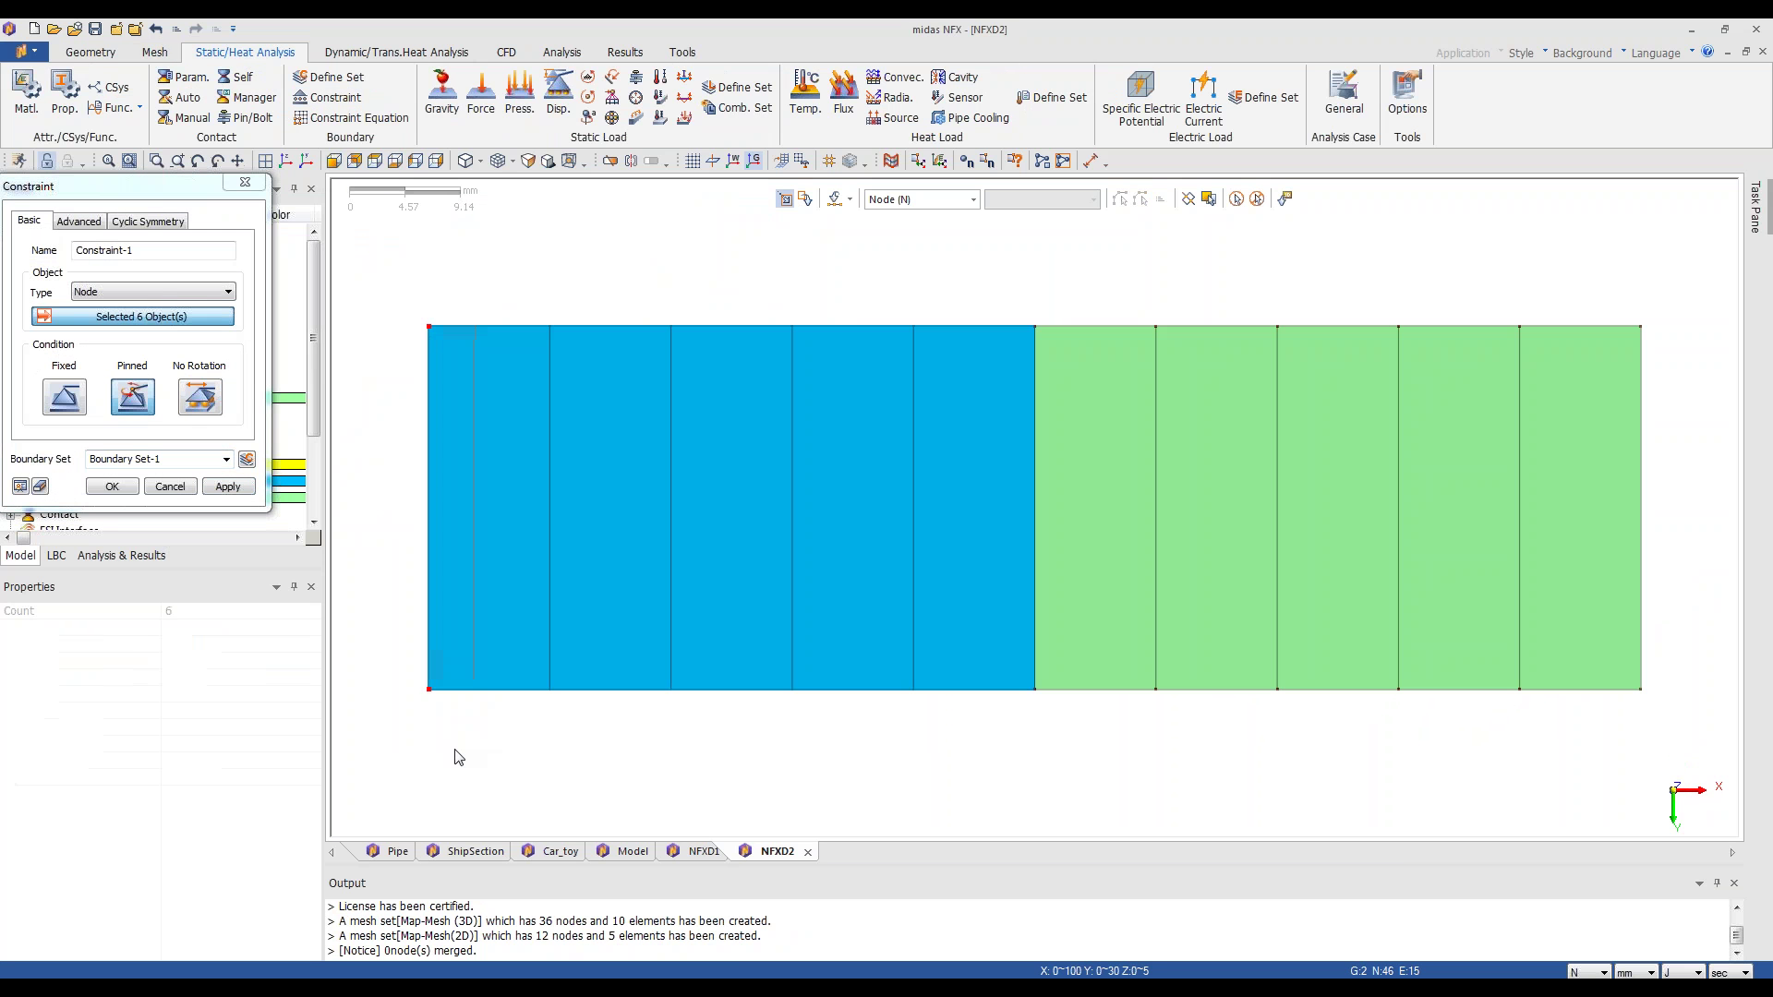
pyautogui.click(74, 398)
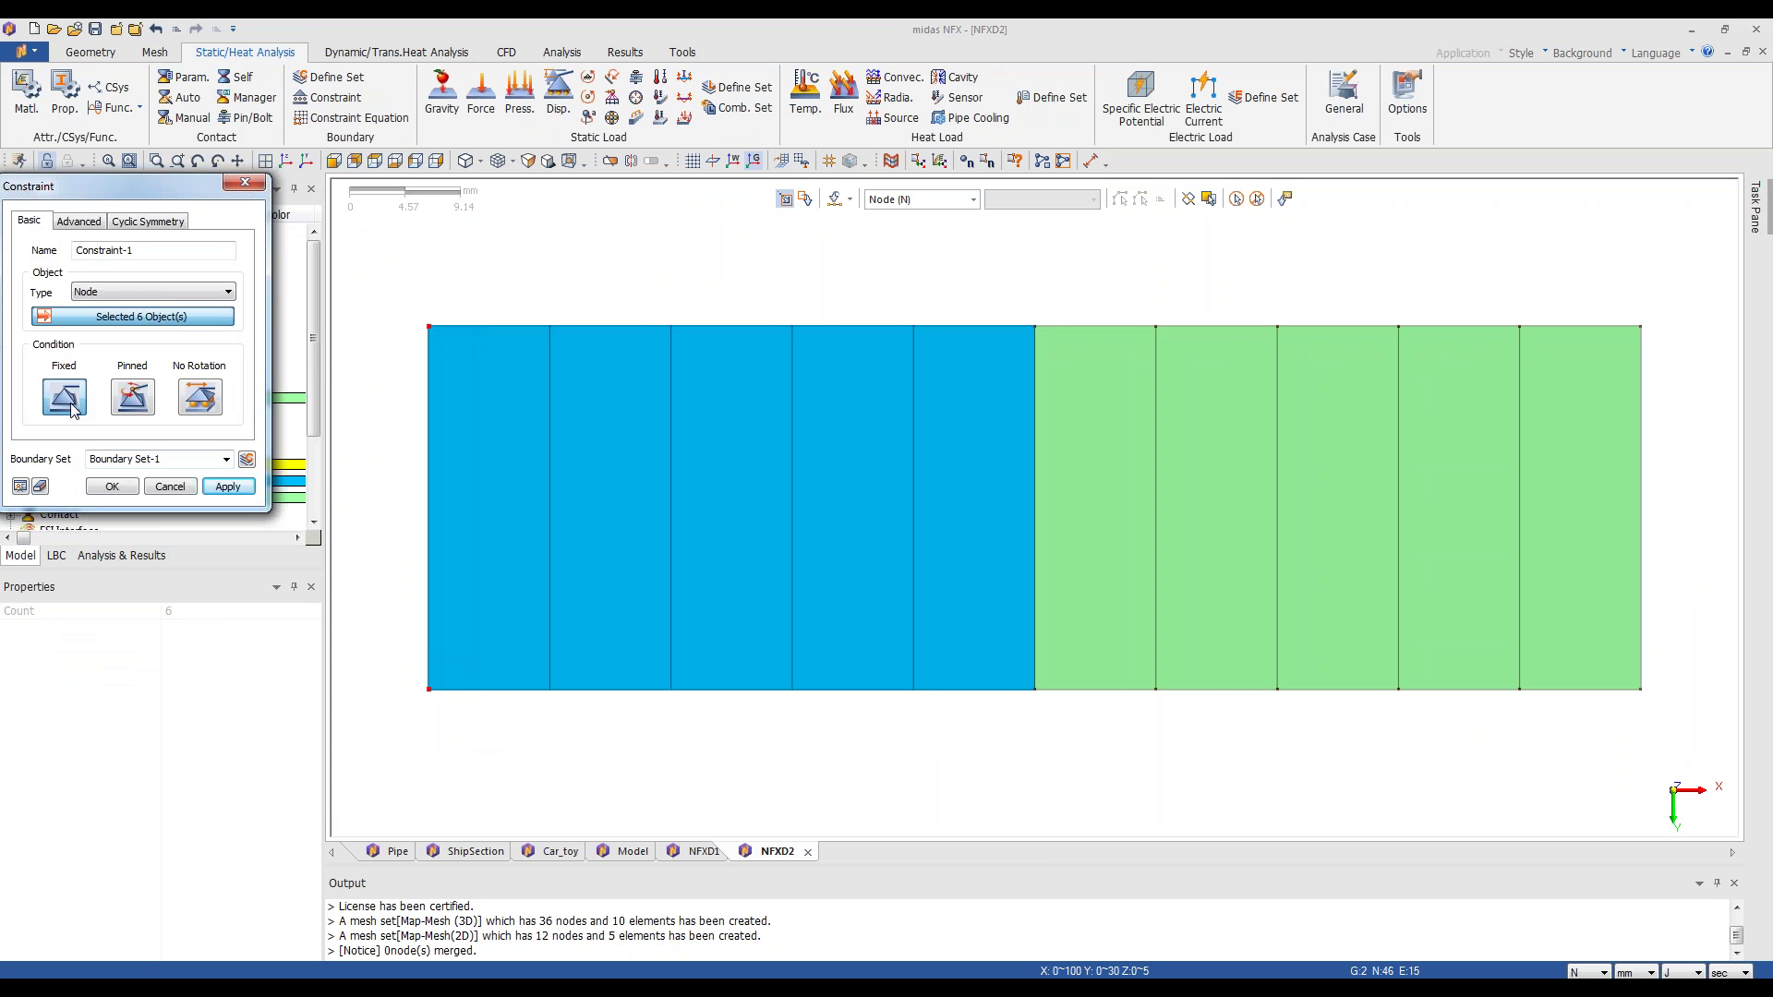
pyautogui.click(77, 220)
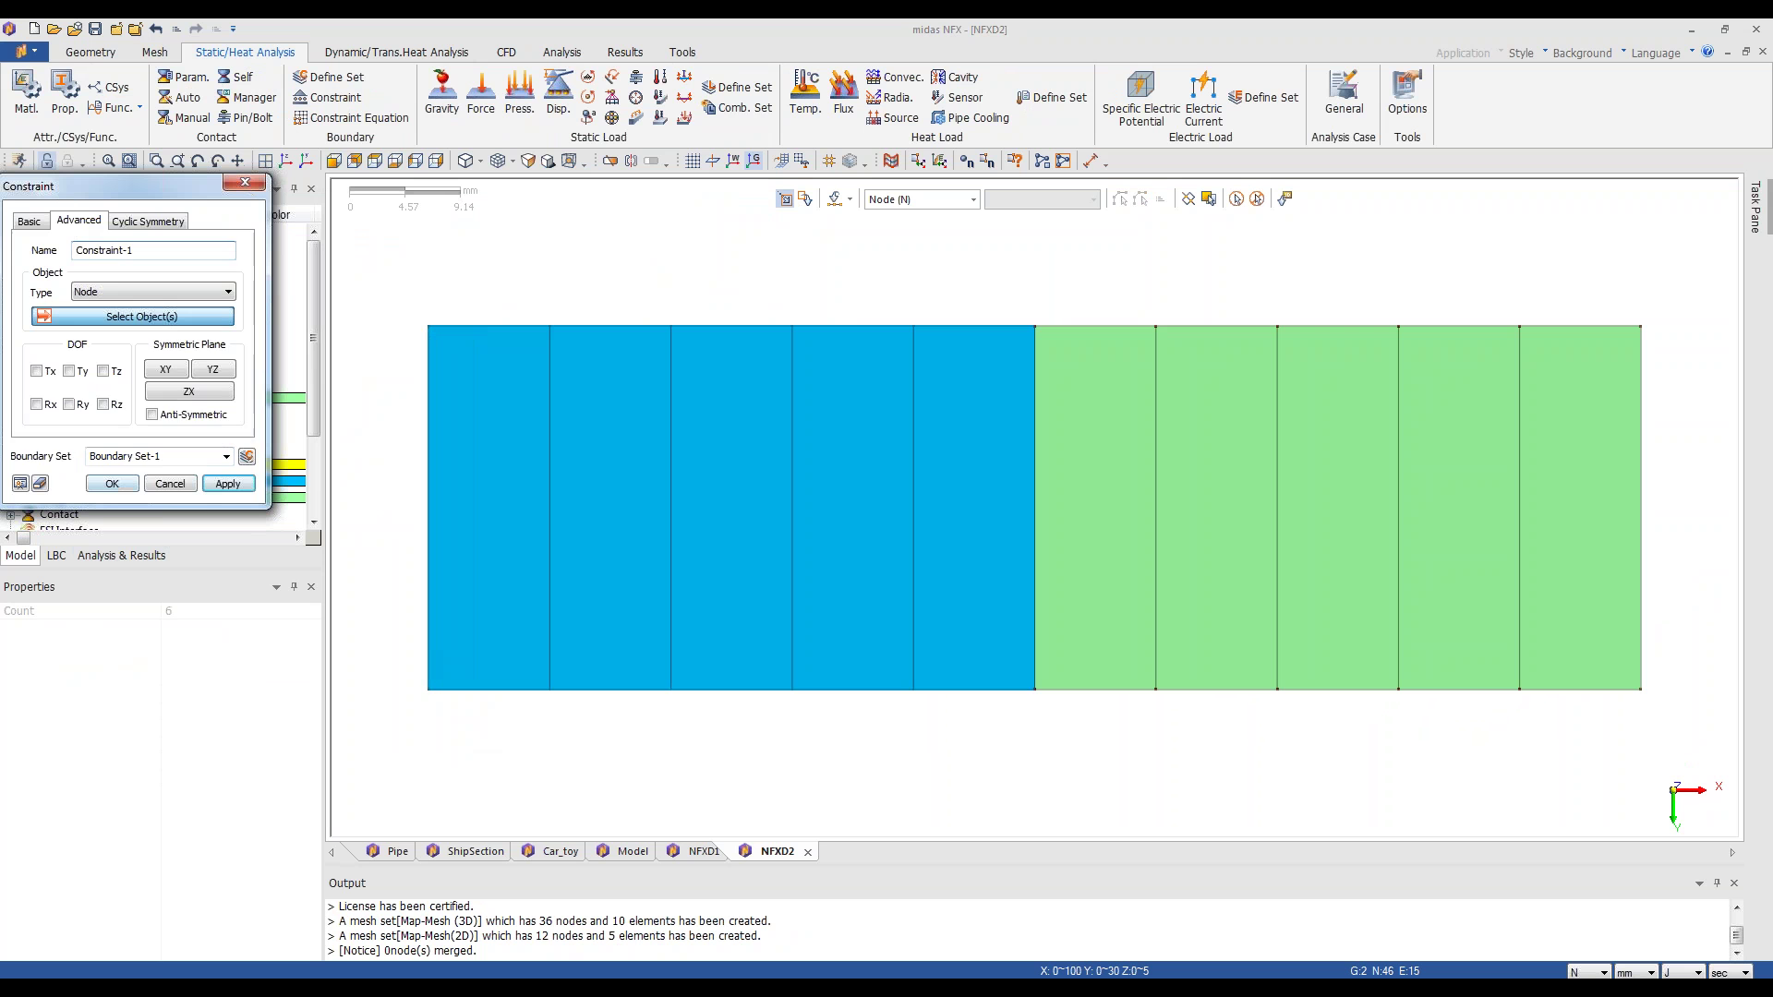
pyautogui.click(37, 370)
pyautogui.click(70, 371)
pyautogui.click(104, 370)
pyautogui.click(105, 403)
pyautogui.click(70, 405)
pyautogui.moveTo(470, 303); pyautogui.dragTo(416, 800)
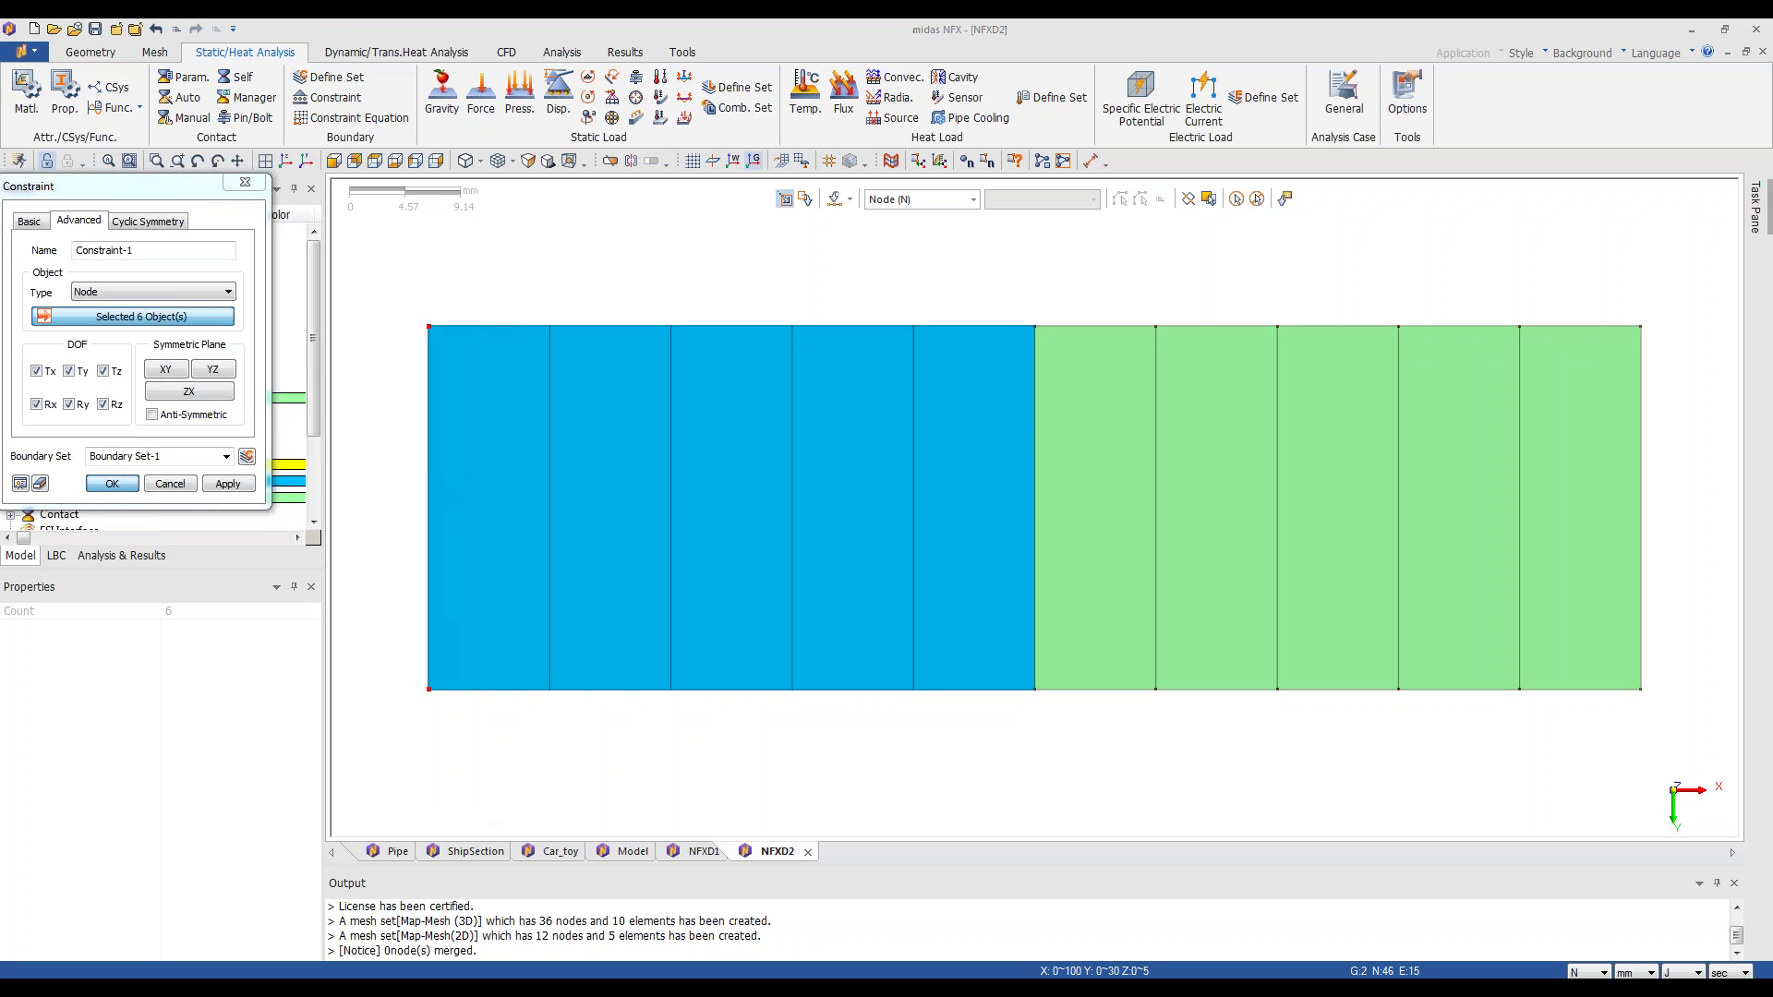
pyautogui.click(111, 484)
# - Apply a nodal force of -50 N in Z to the two corner nodes at the surface's free end
pyautogui.click(284, 162)
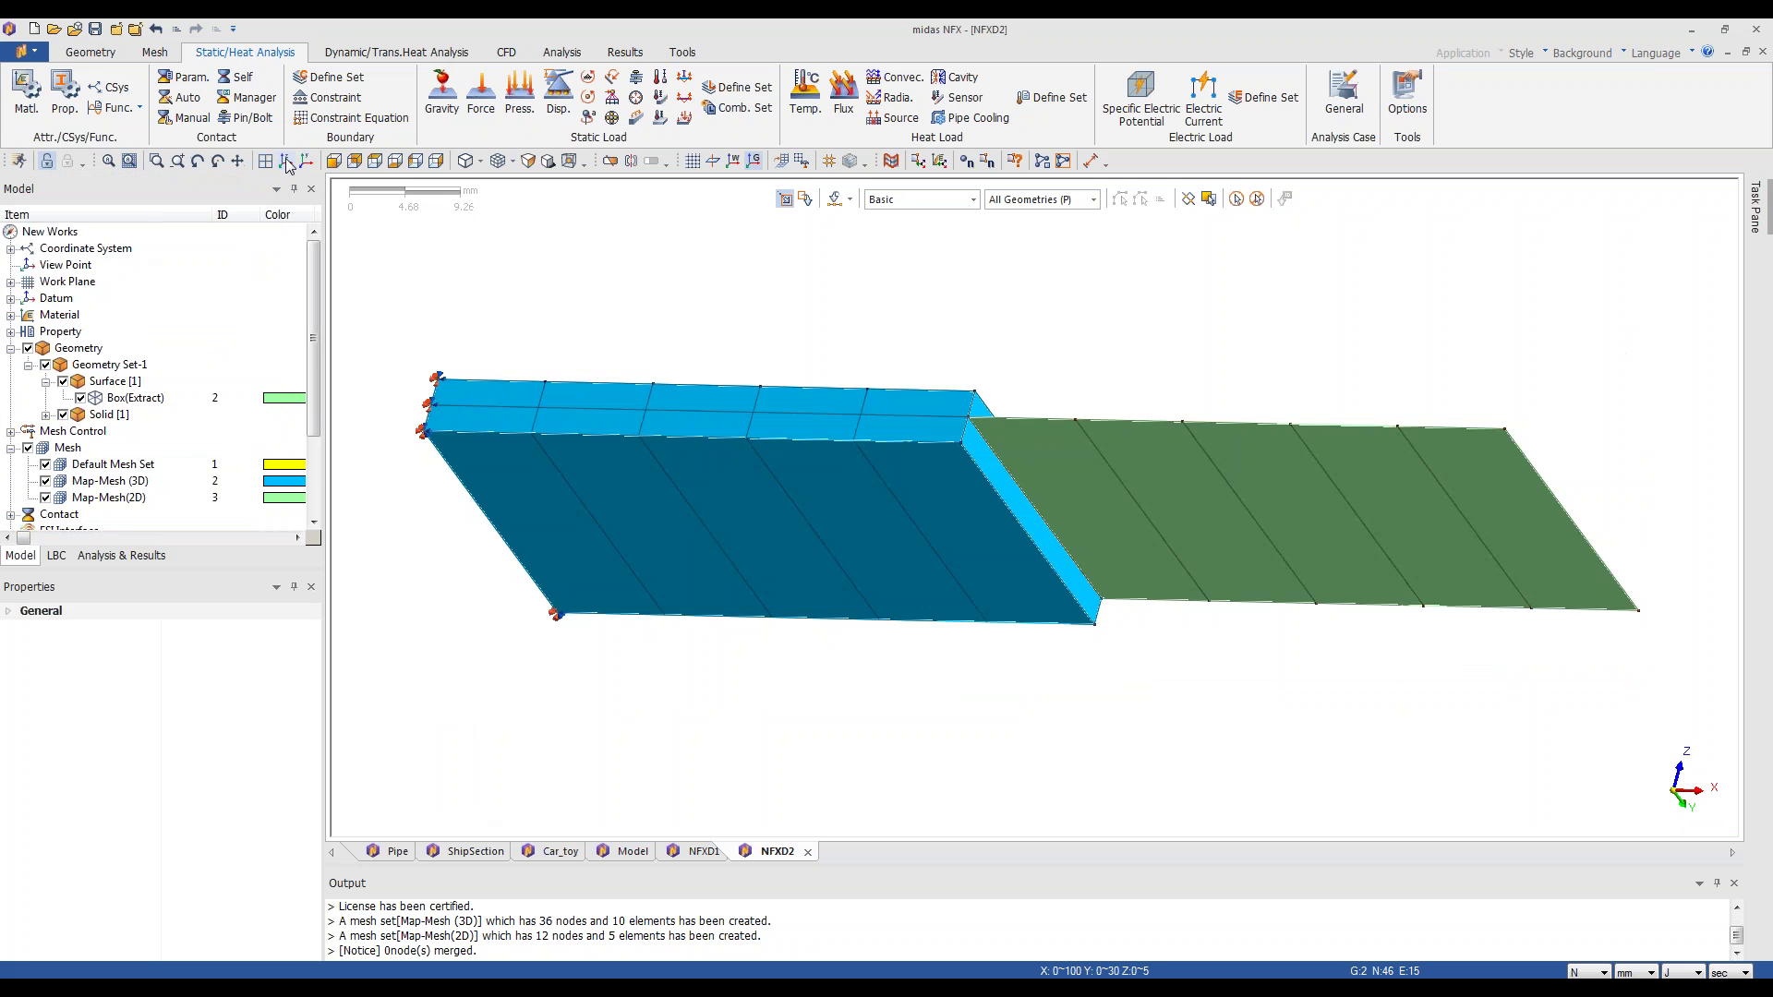
pyautogui.click(484, 96)
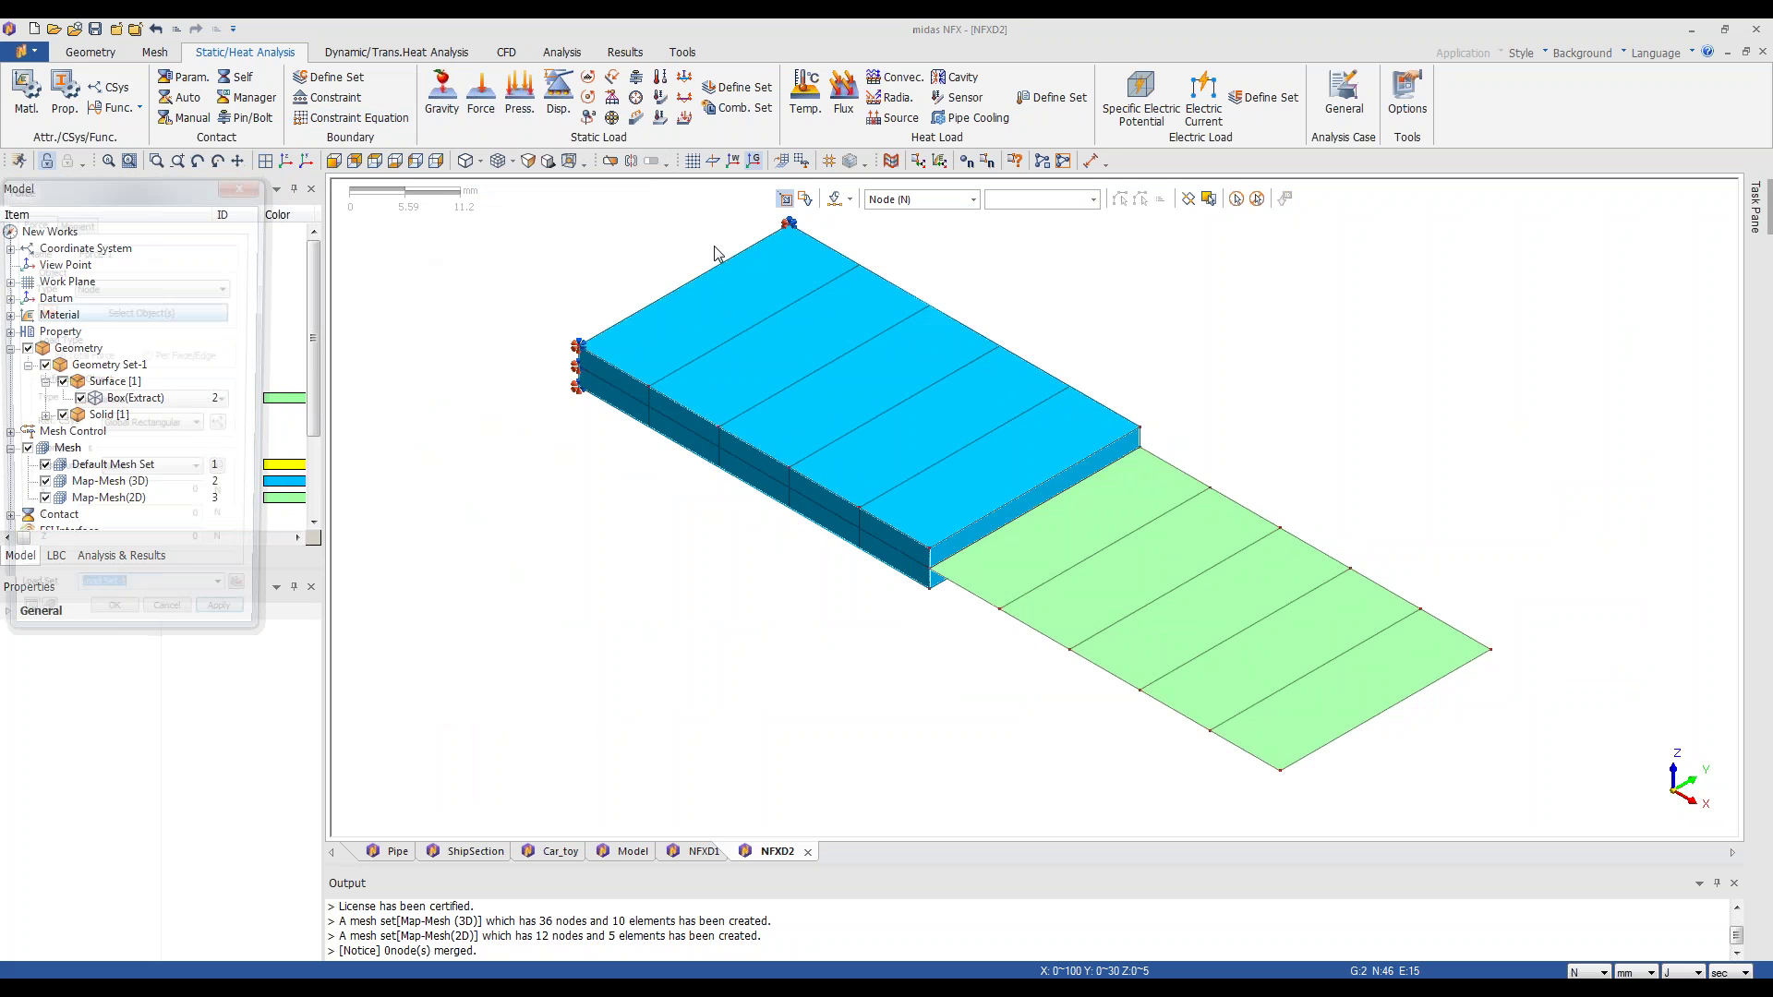
pyautogui.click(1280, 769)
pyautogui.click(1490, 651)
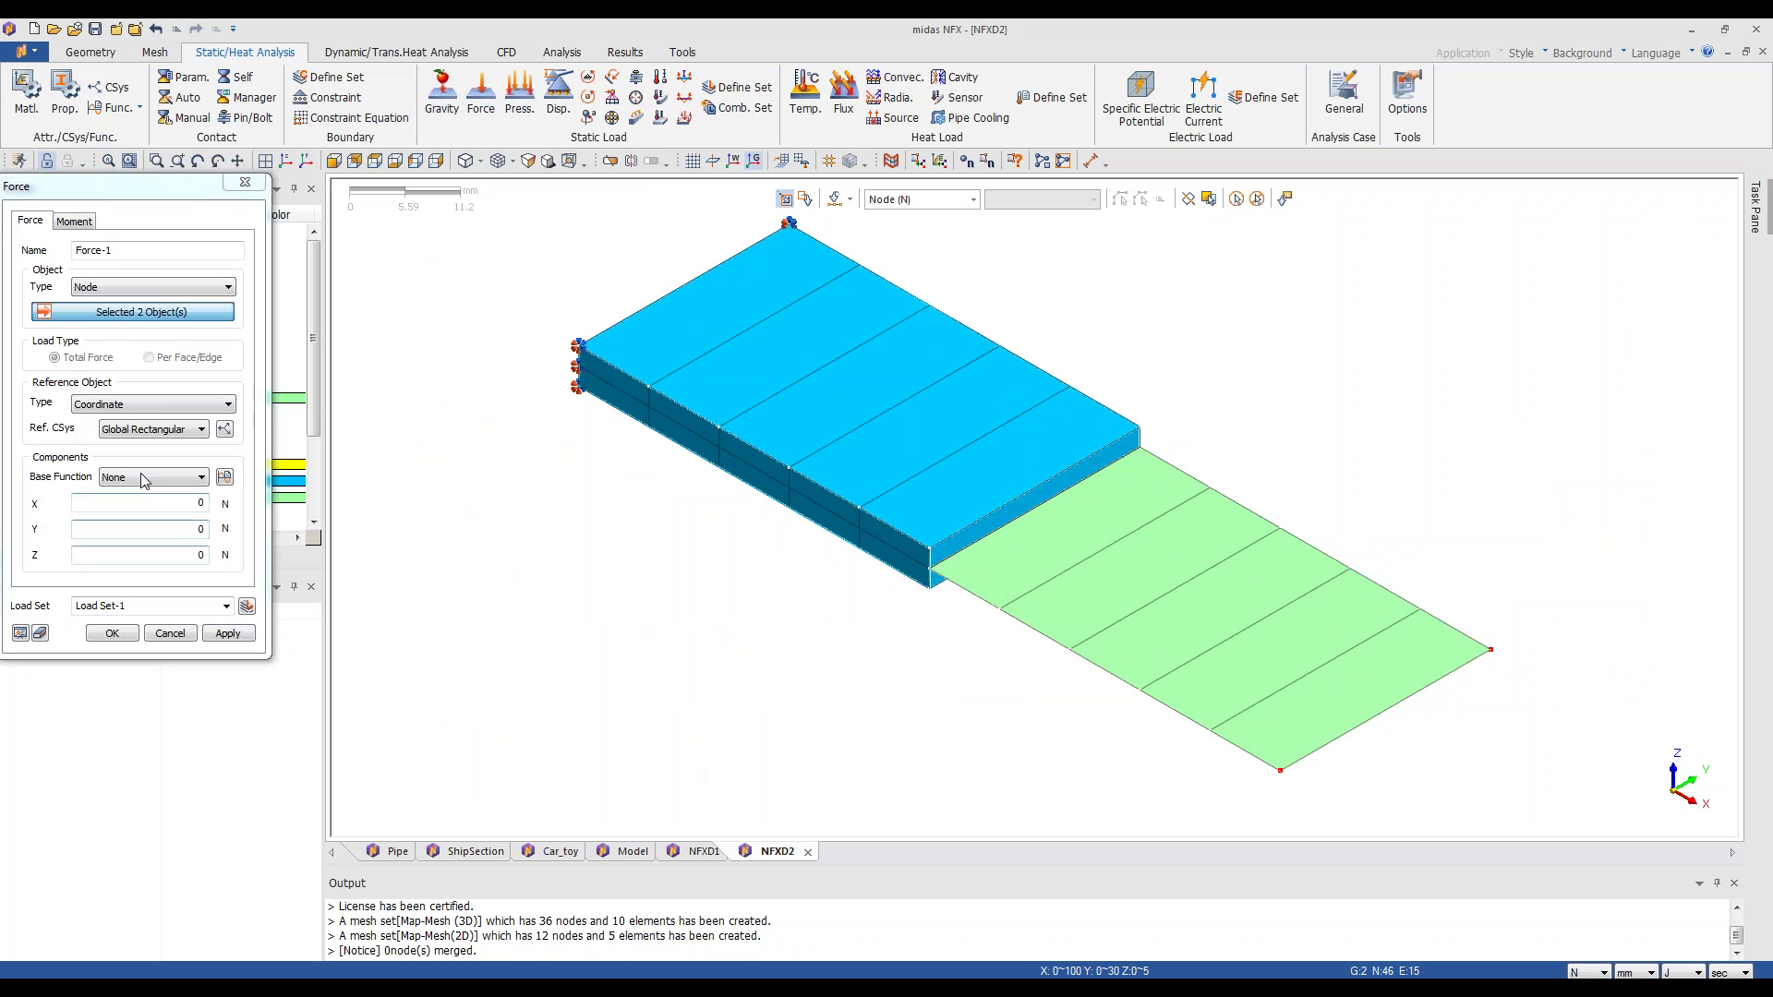
pyautogui.doubleClick(200, 554)
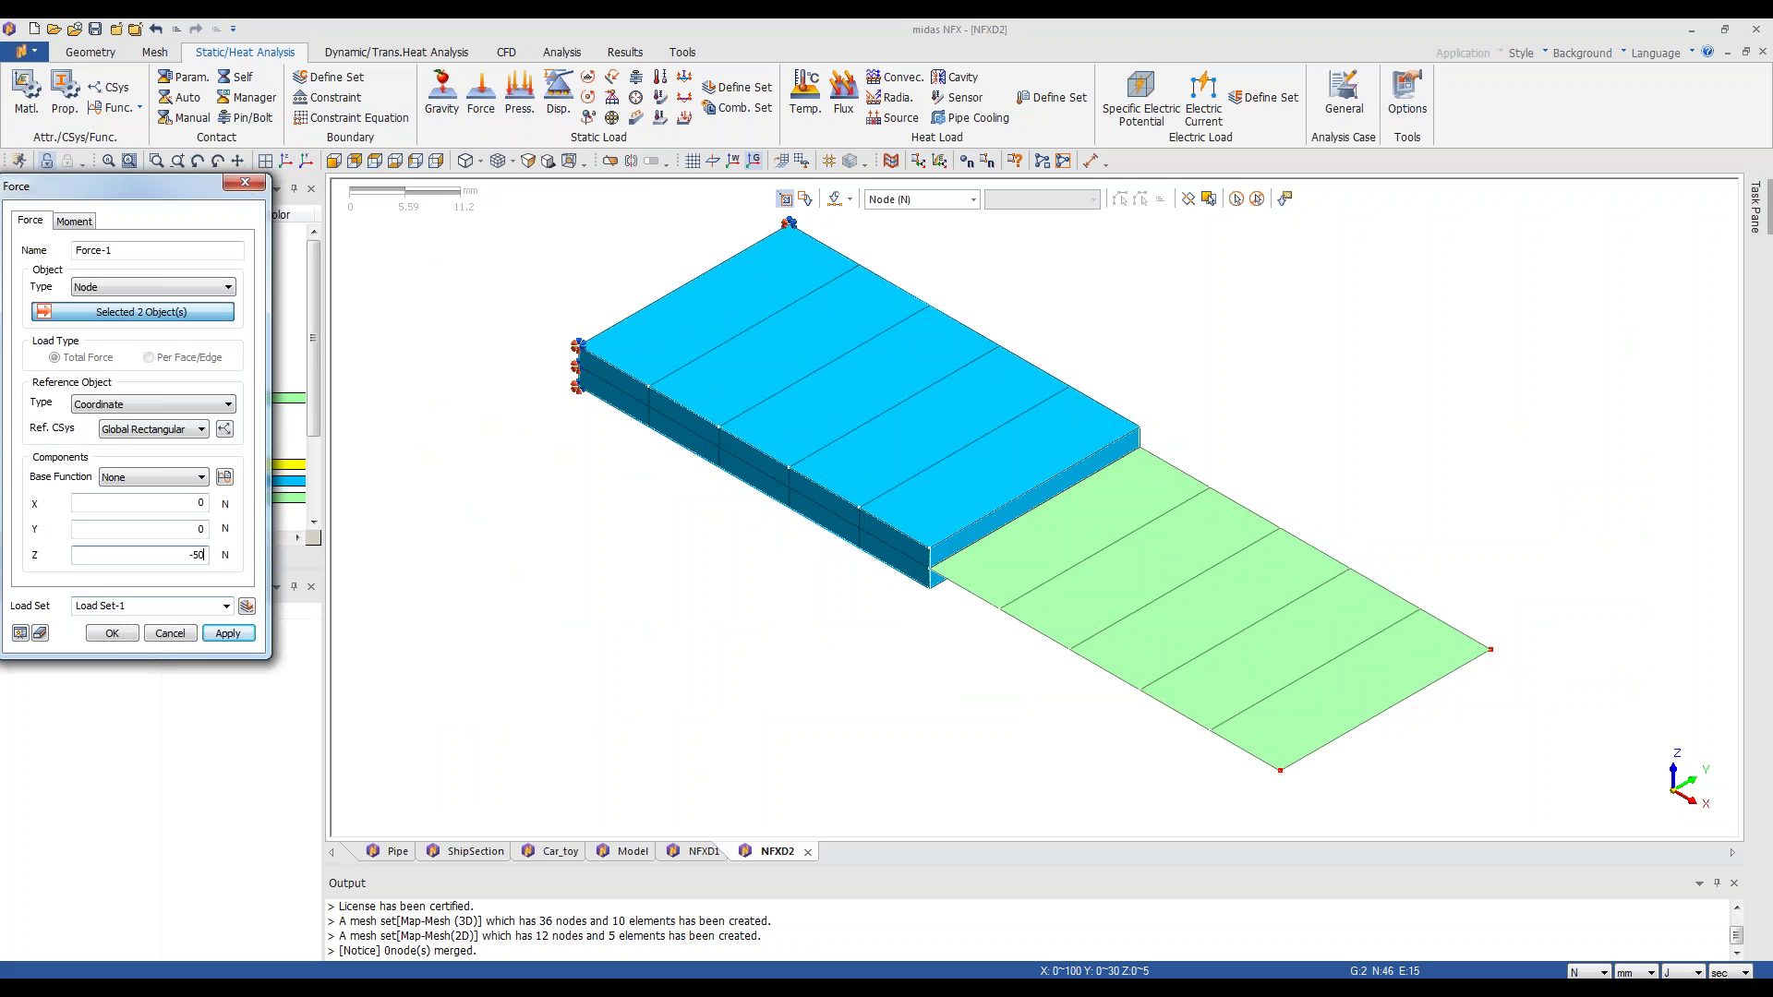
pyautogui.click(112, 633)
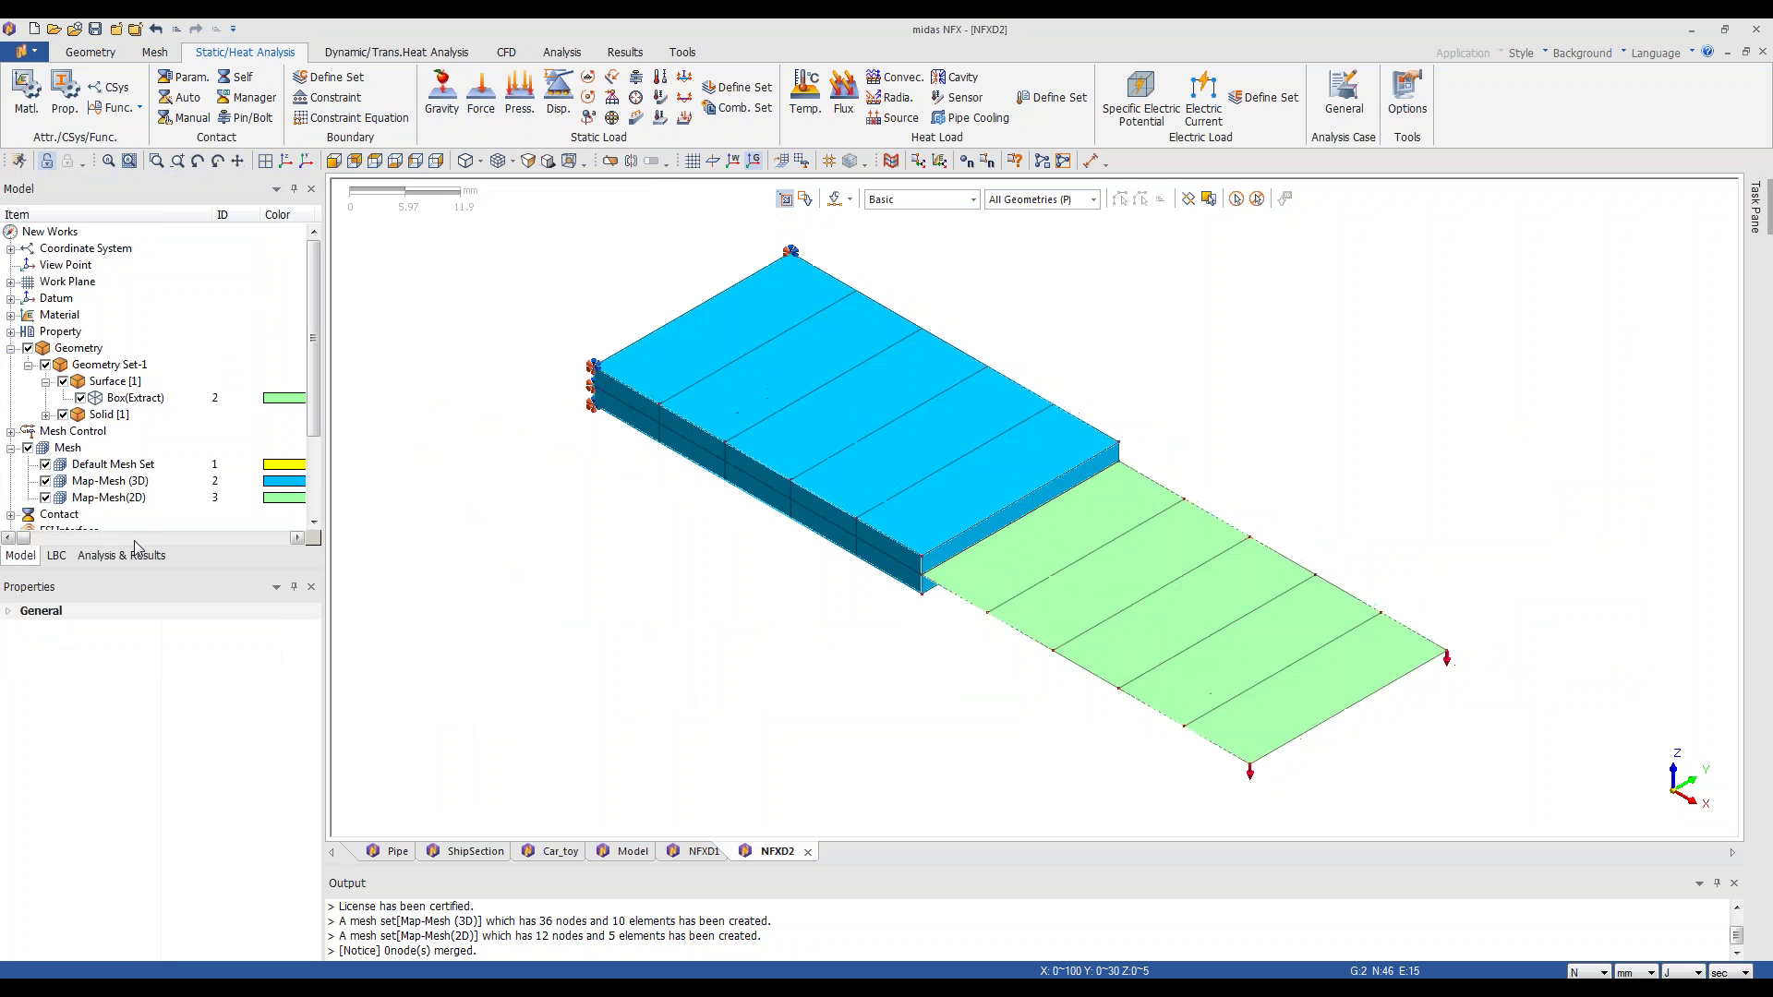
pyautogui.click(129, 555)
pyautogui.click(71, 250)
pyautogui.rightClick(71, 249)
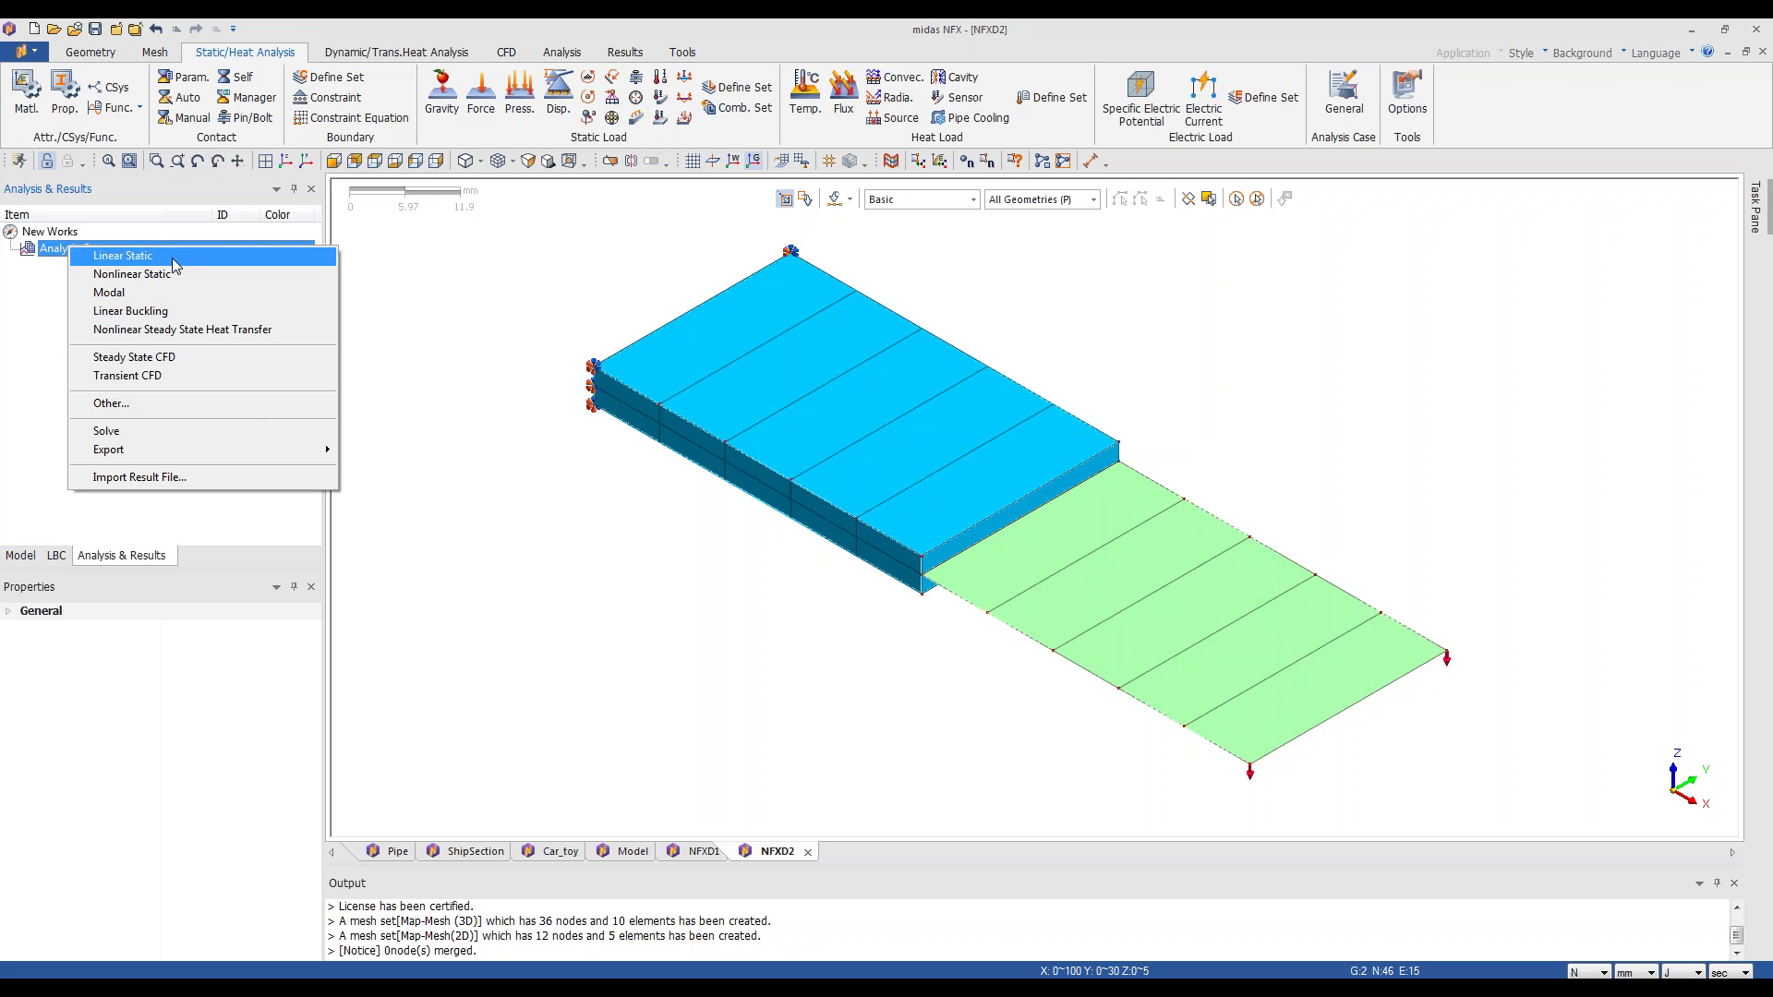
pyautogui.click(52, 336)
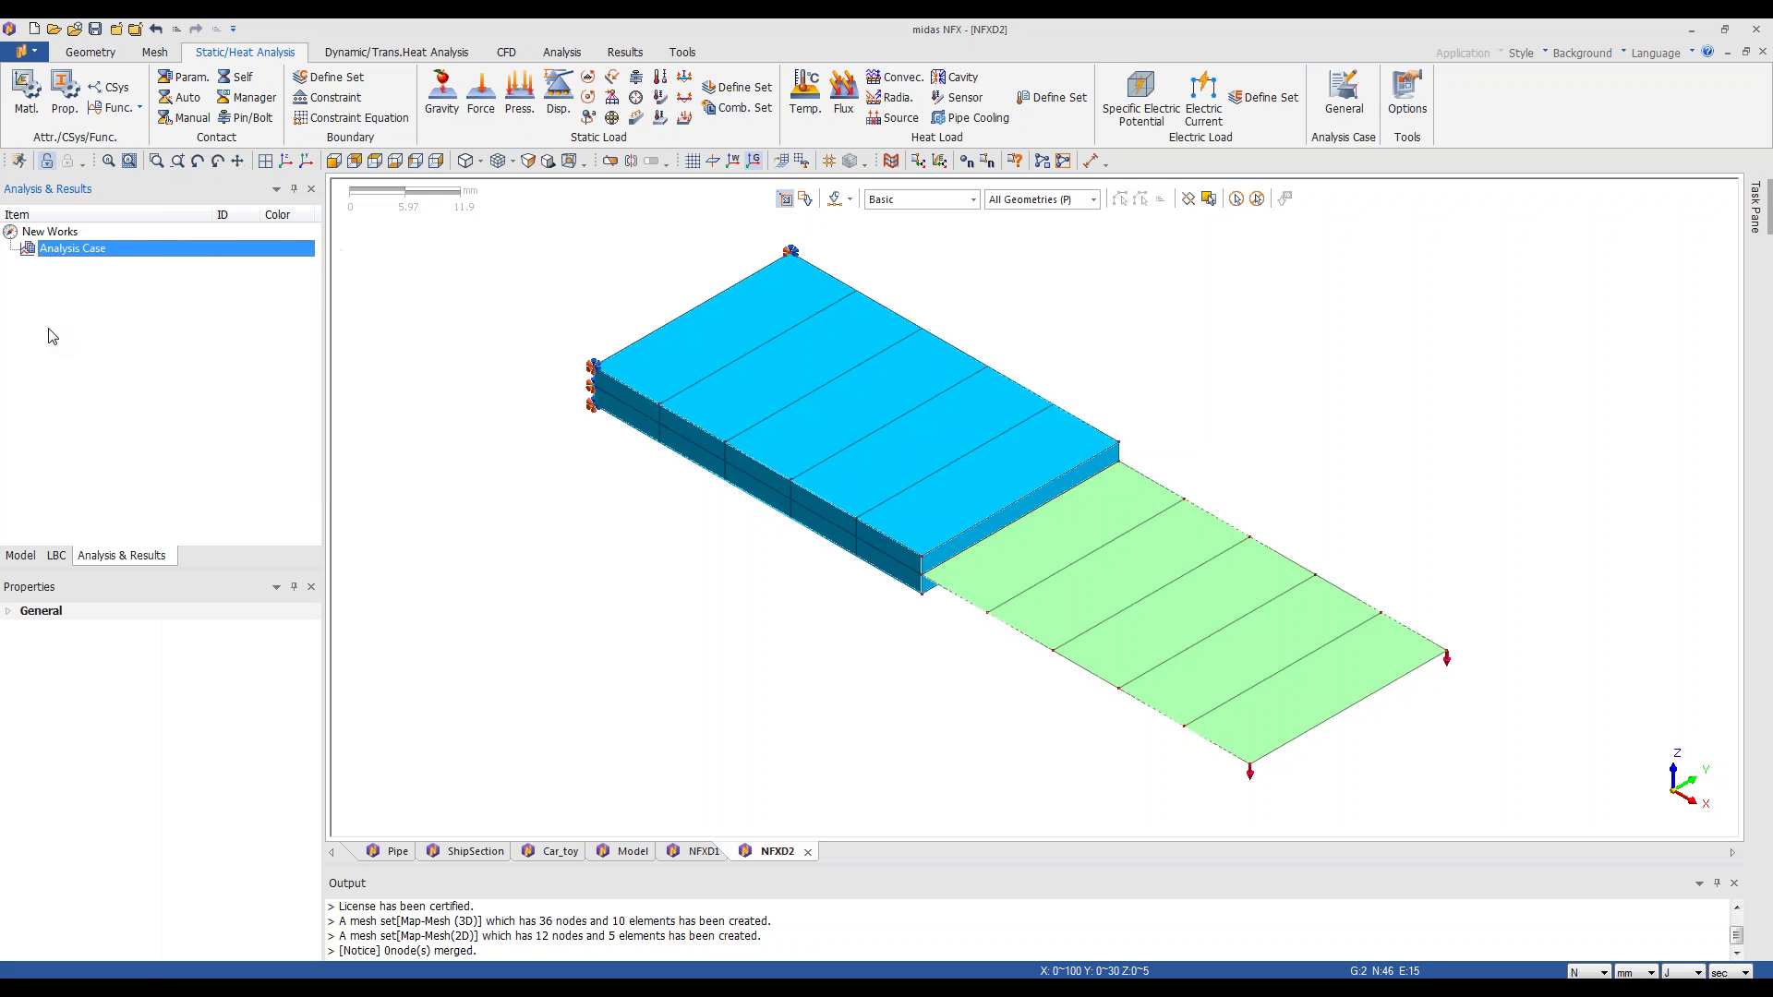
# - Add a Linear Static analysis case, save the model file and solve the case
pyautogui.rightClick(107, 248)
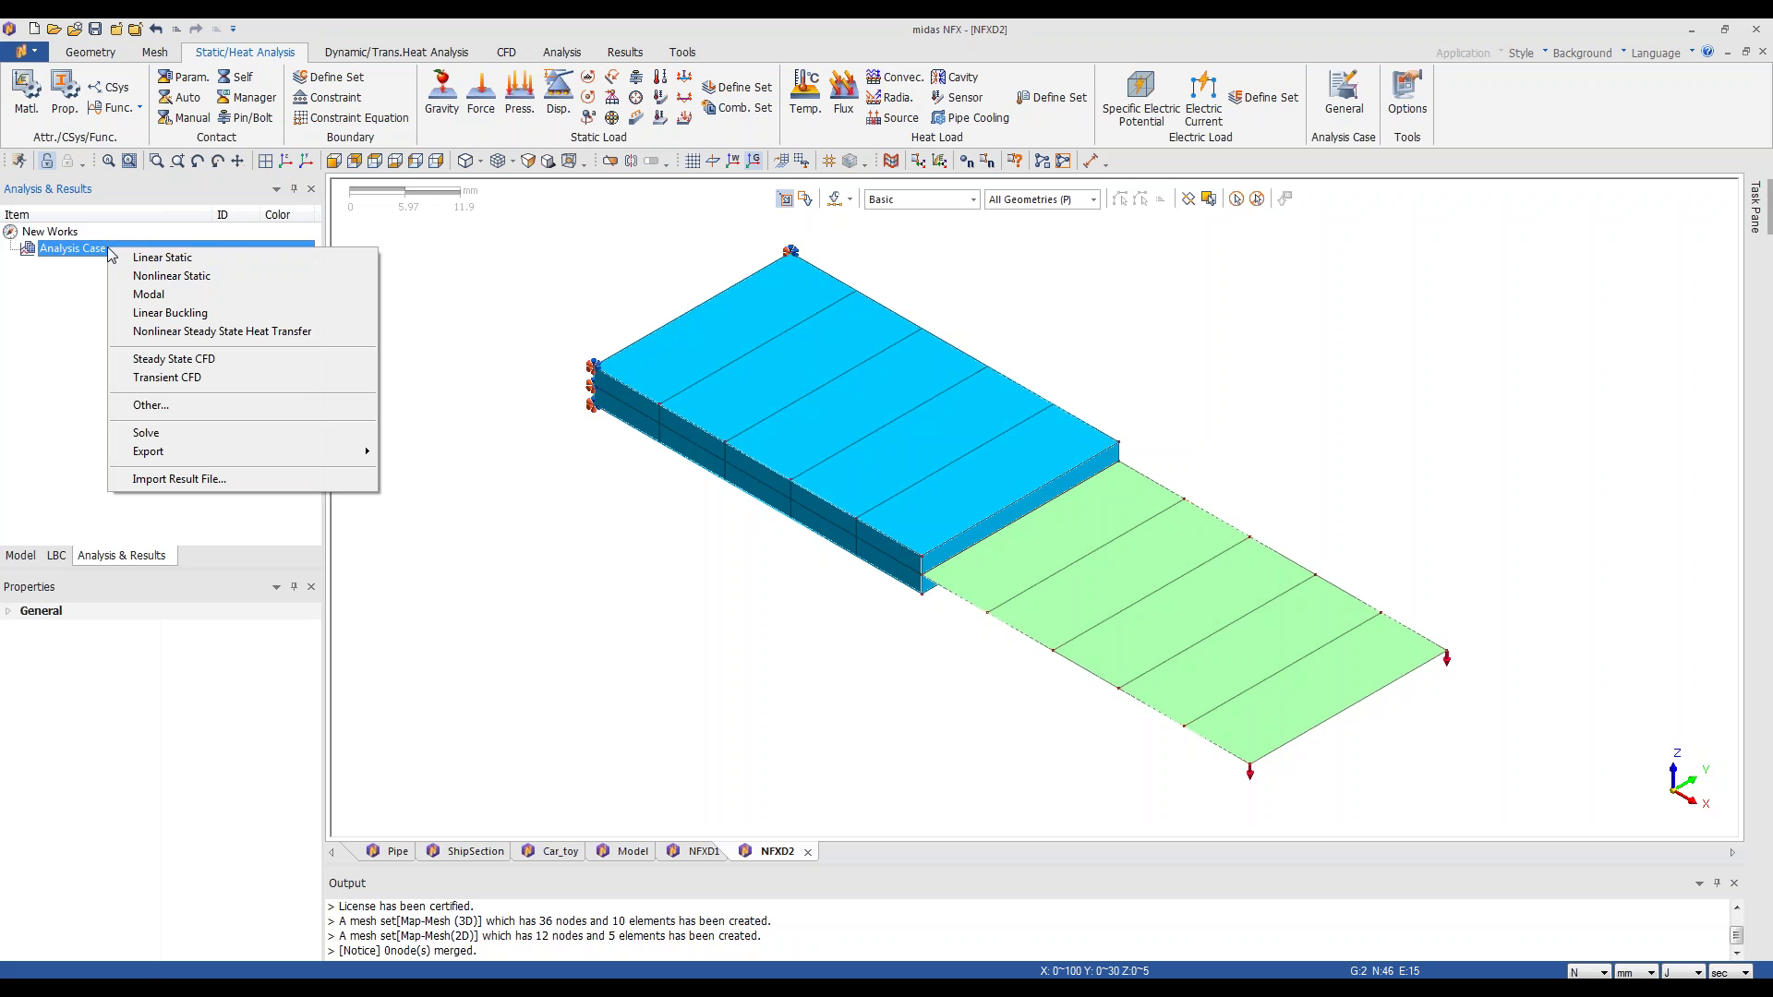
pyautogui.click(155, 260)
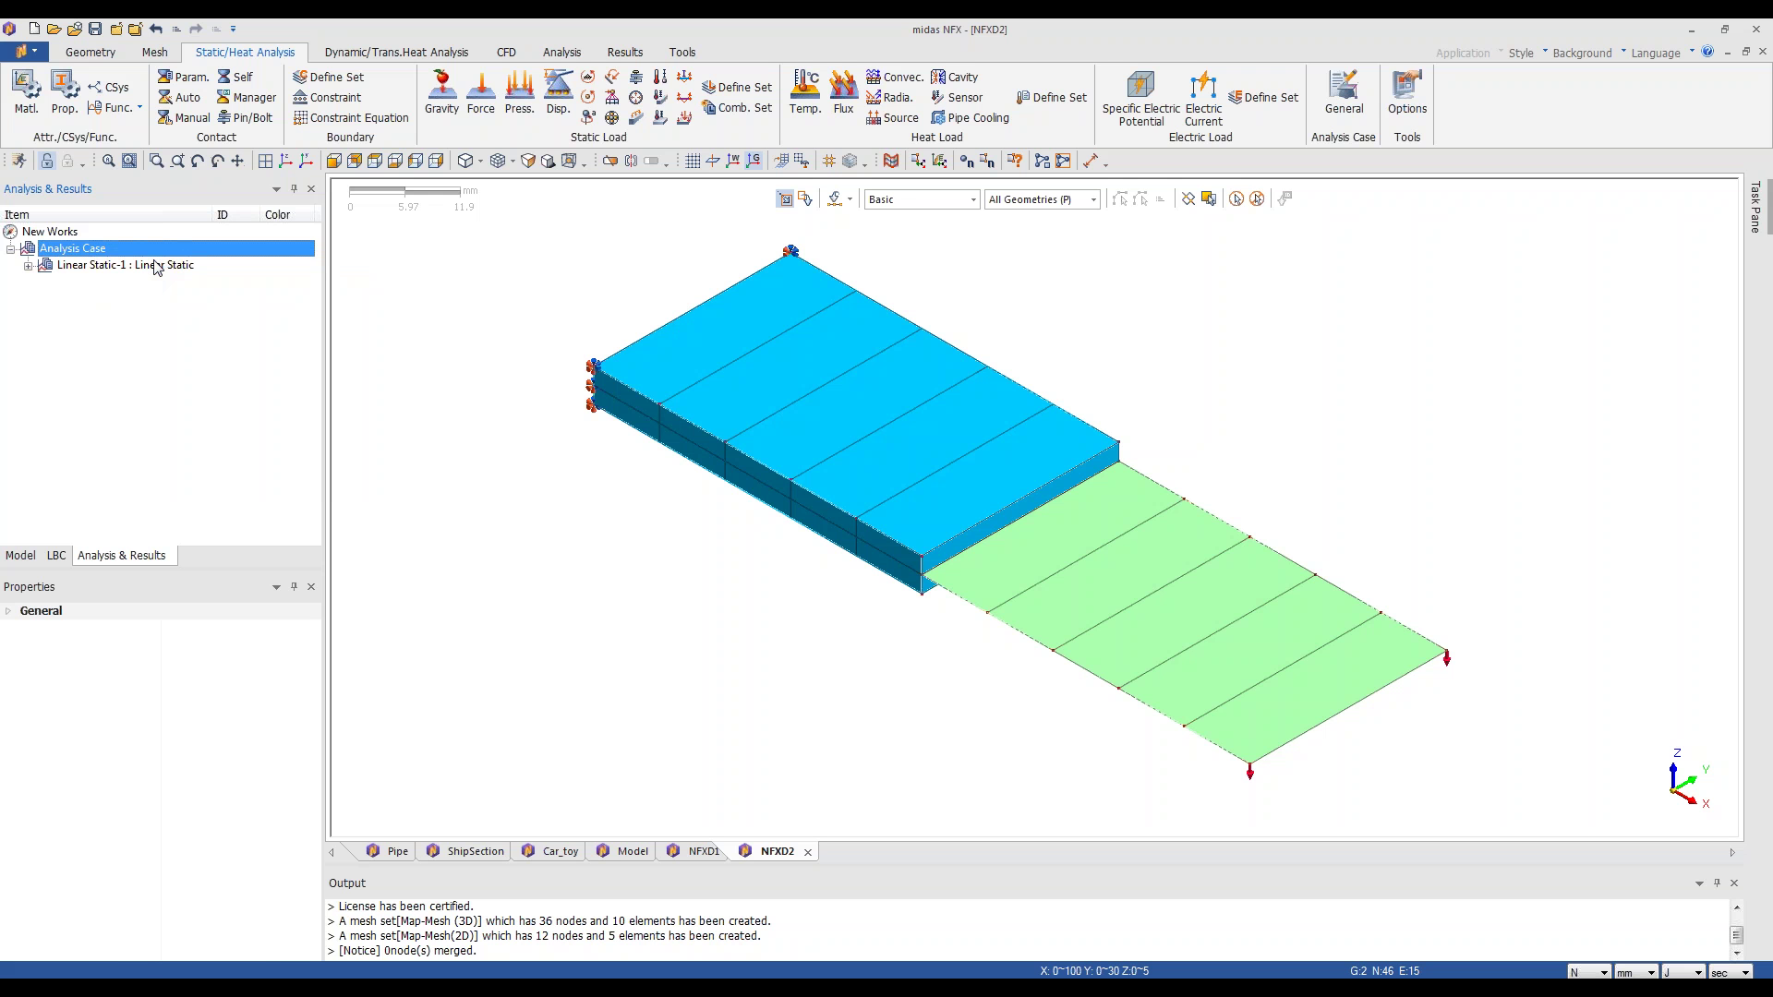
pyautogui.rightClick(149, 268)
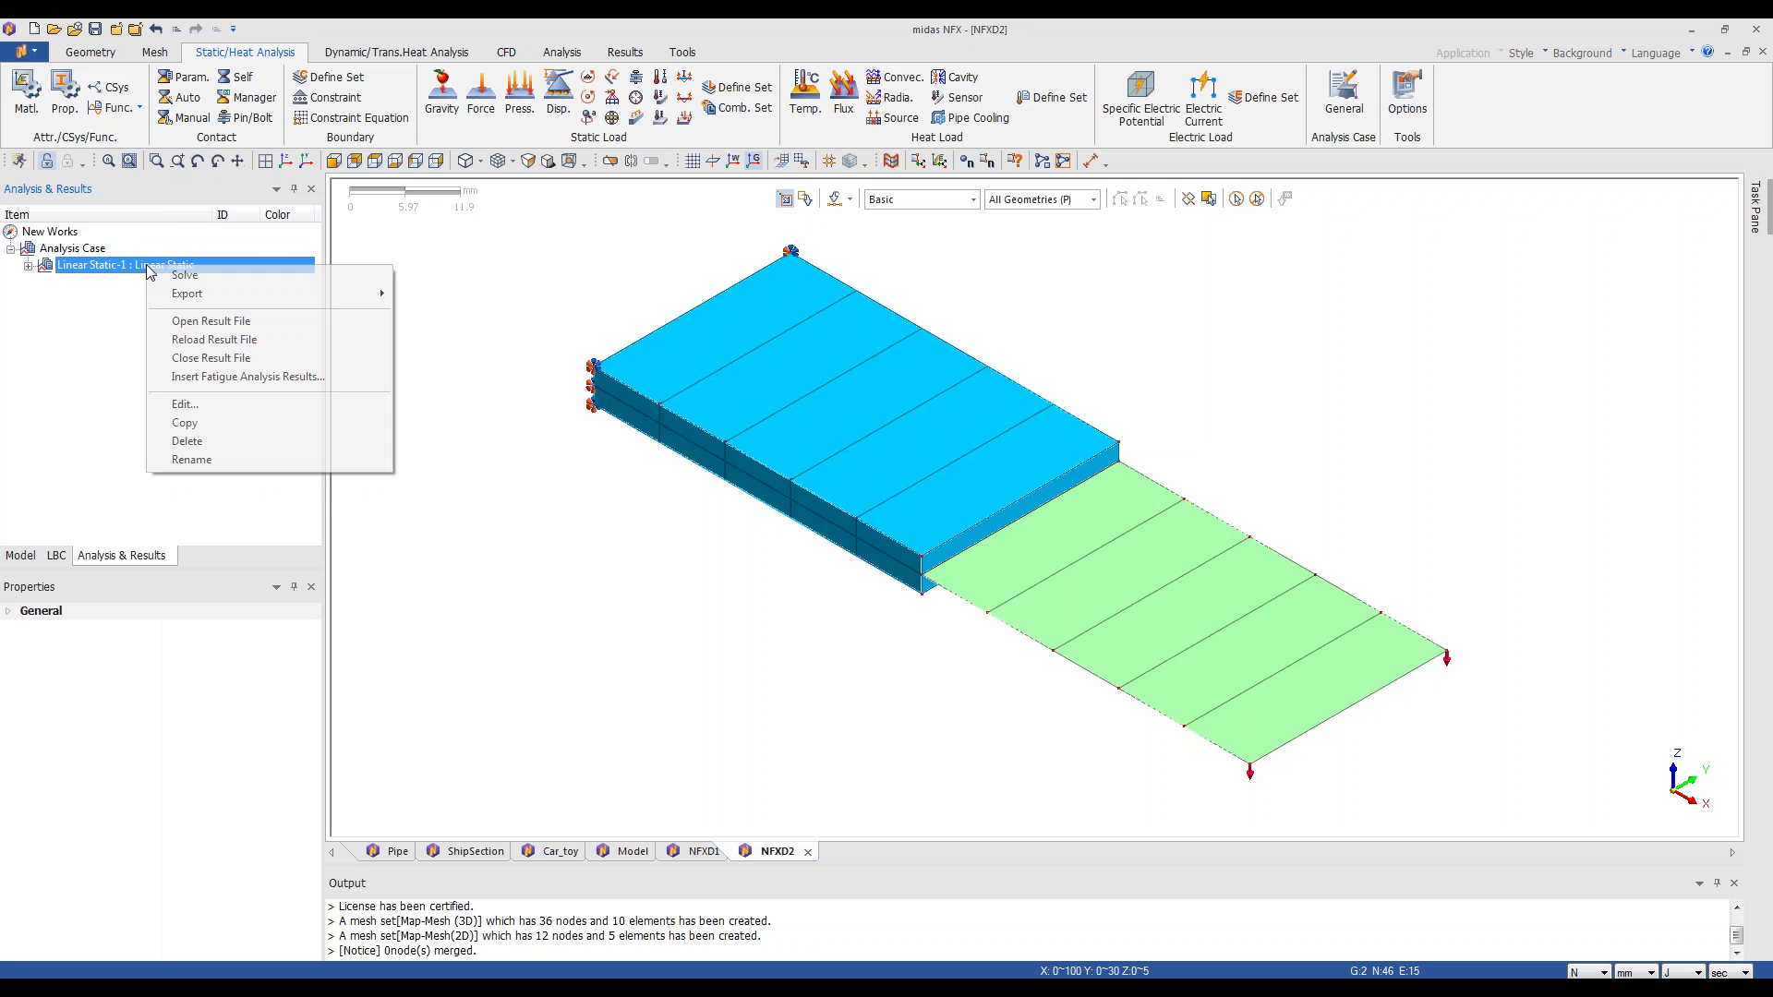
pyautogui.click(203, 279)
pyautogui.hotkey('ctrl', 's')
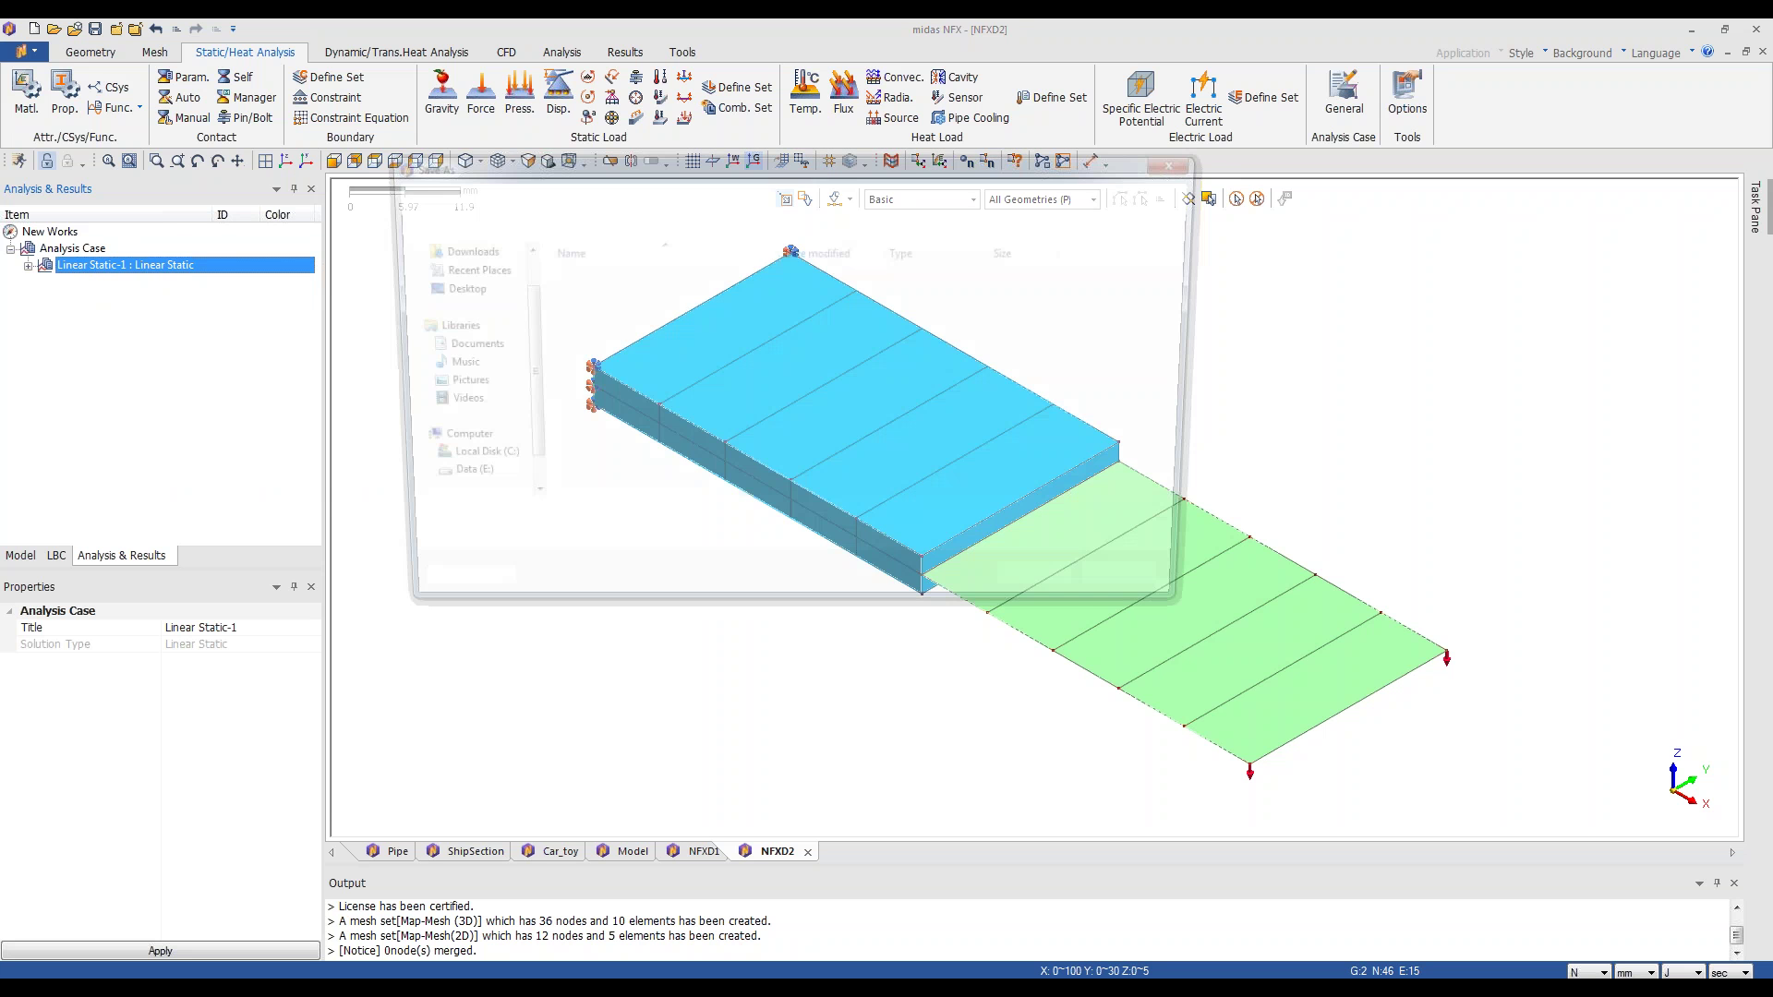
pyautogui.click(1058, 597)
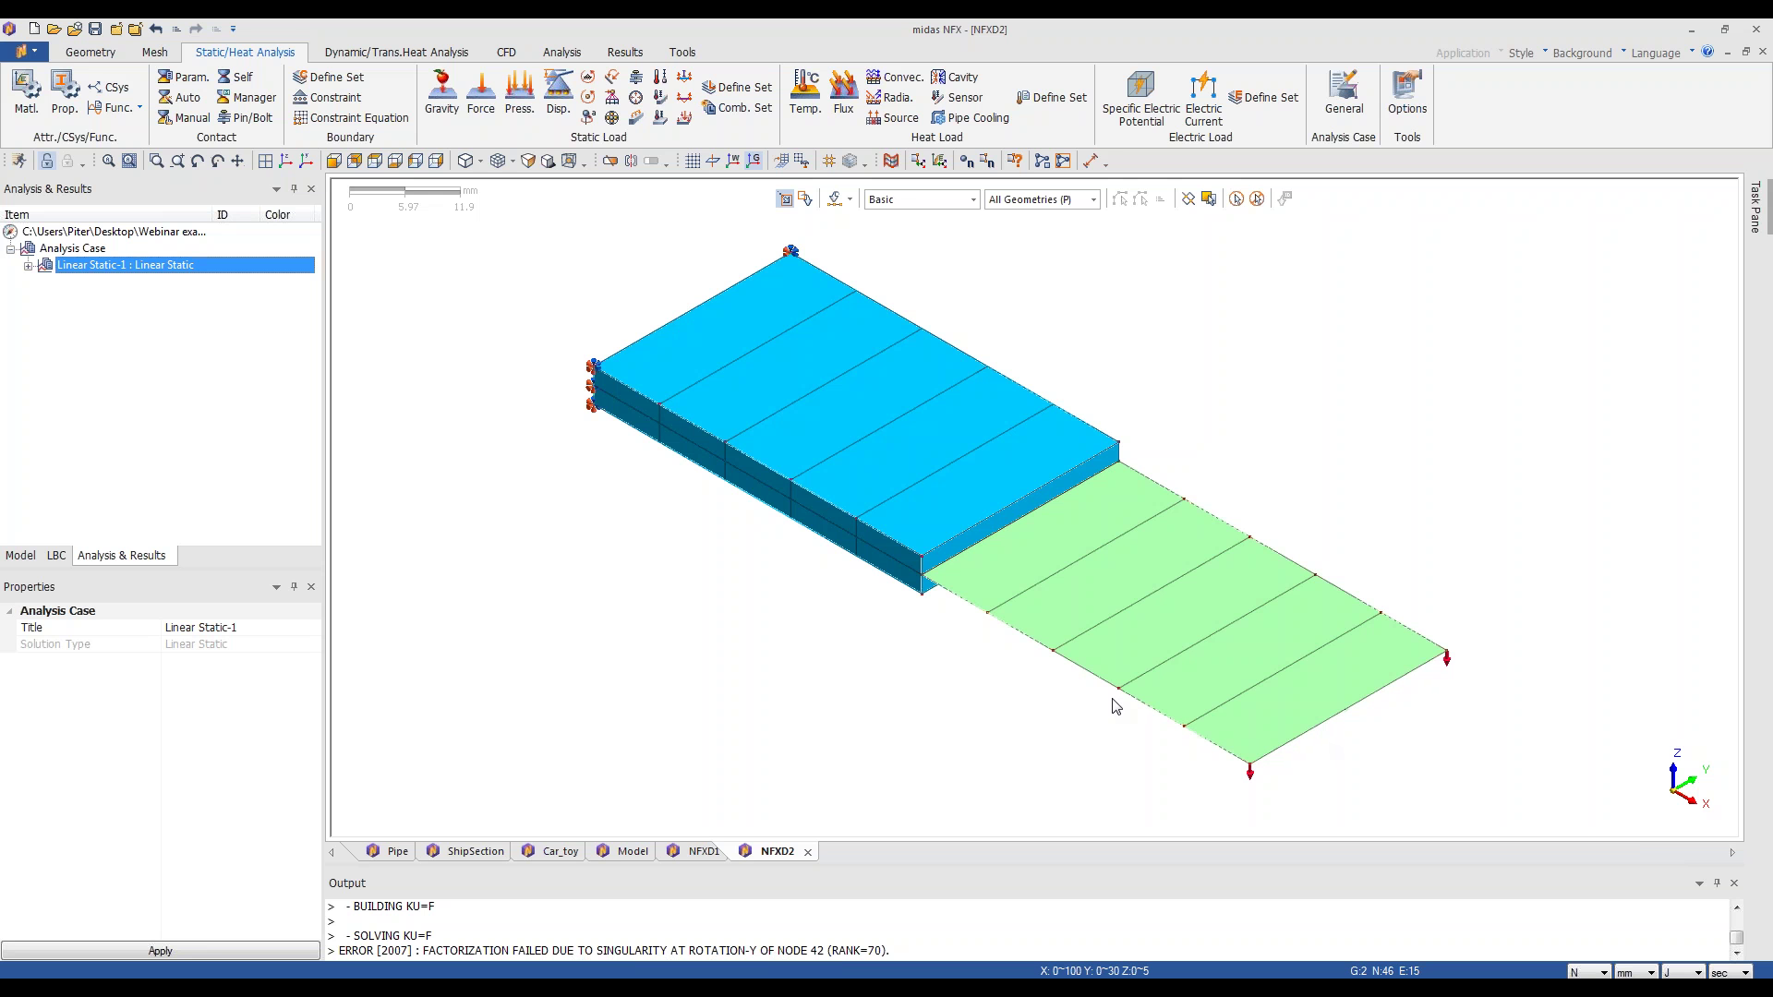
# - Inspect the model and the contents of Linear Static-1, and show the RBE3 interpolation elements slide in the PowerPoint slide show
pyautogui.moveTo(1068, 684); pyautogui.dragTo(808, 582, button='middle')
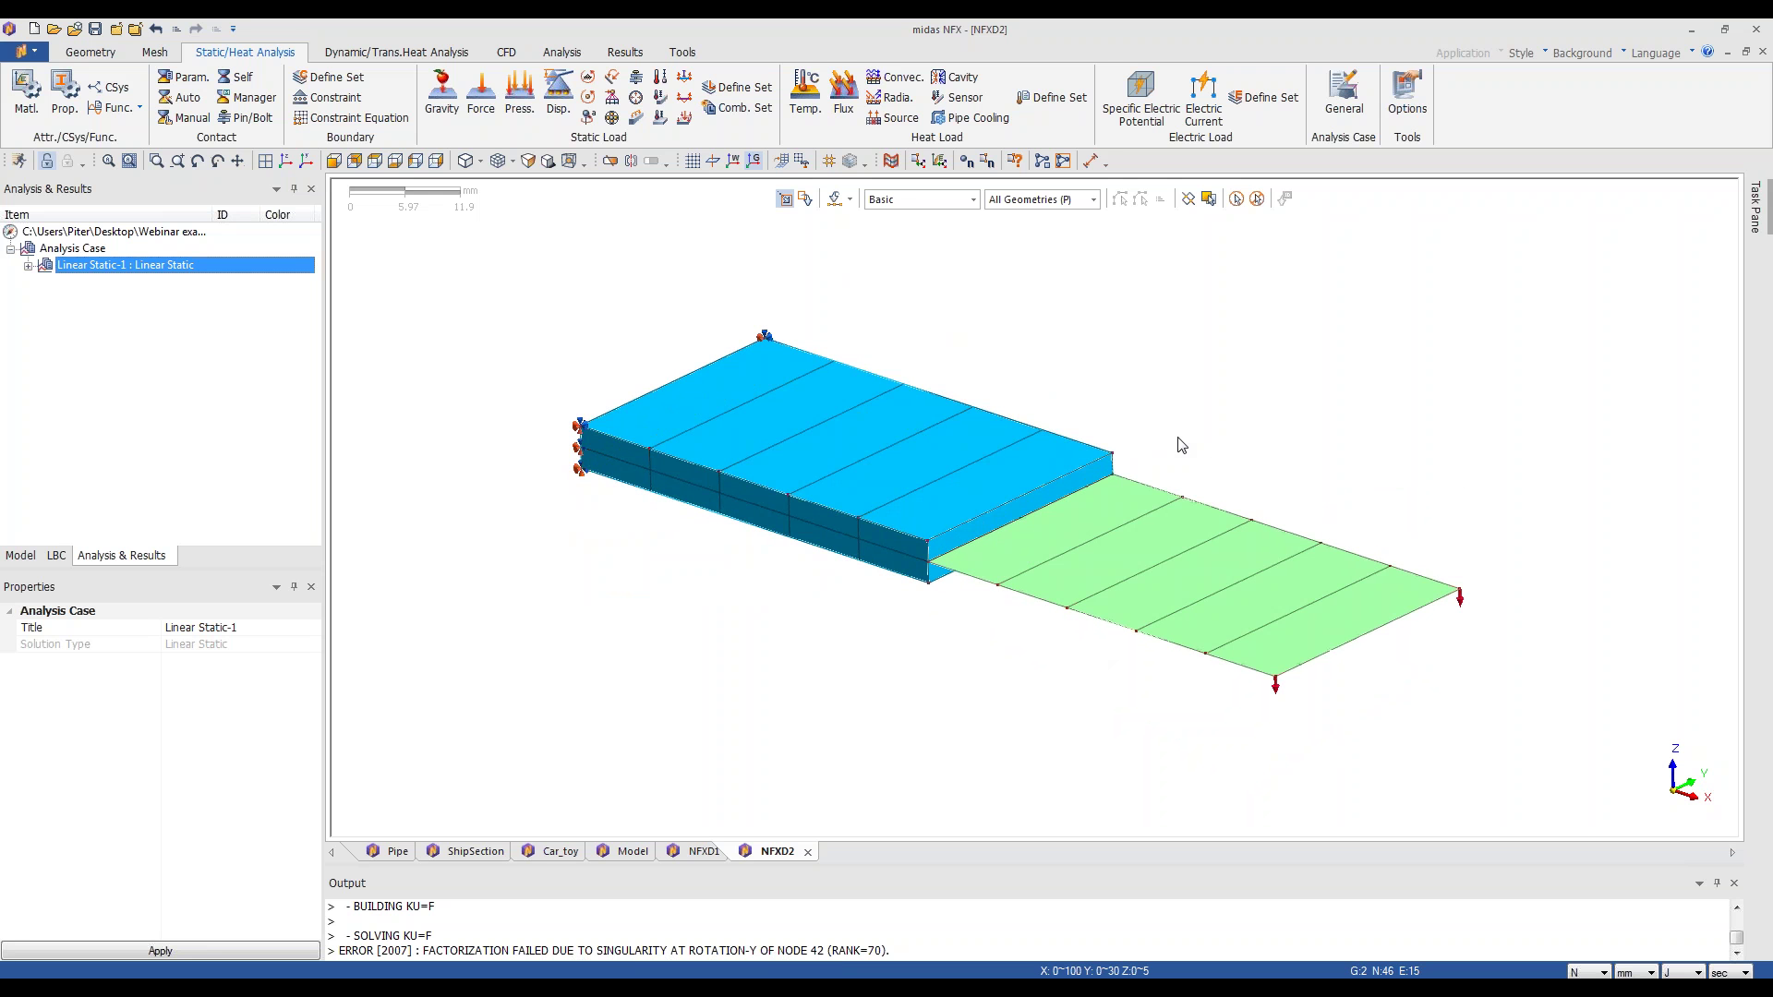
pyautogui.click(28, 265)
pyautogui.scroll(2, 983, 691)
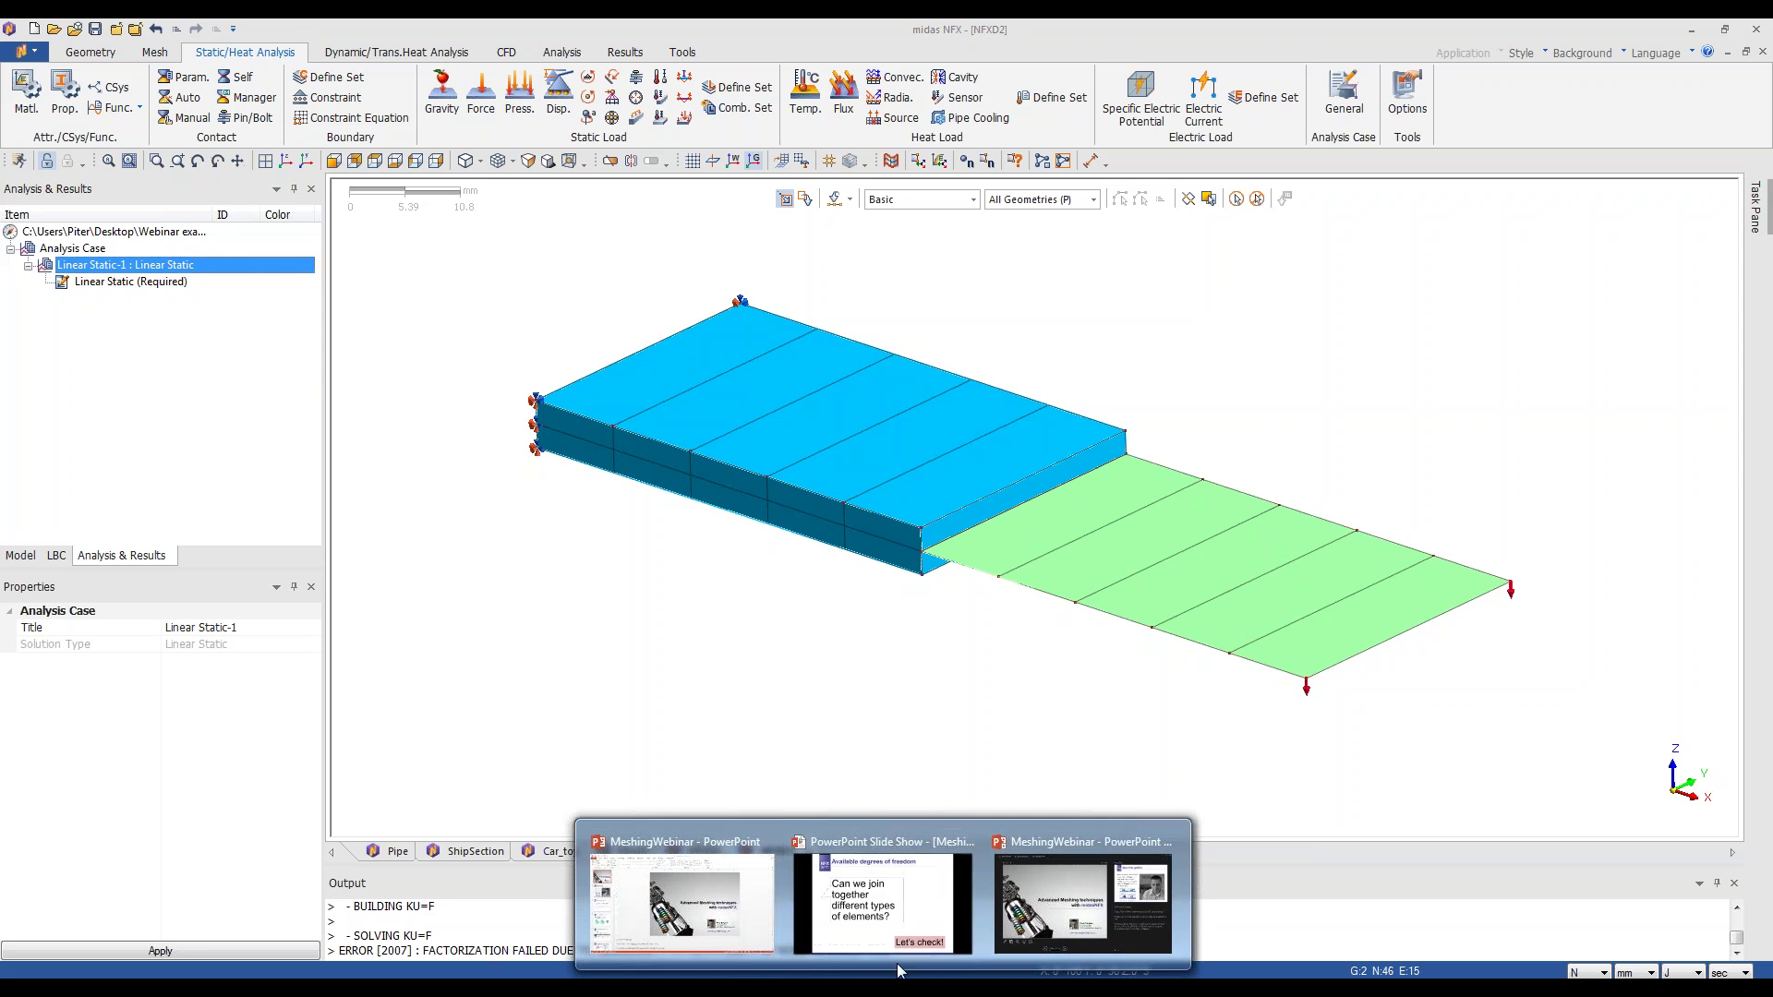
pyautogui.click(912, 922)
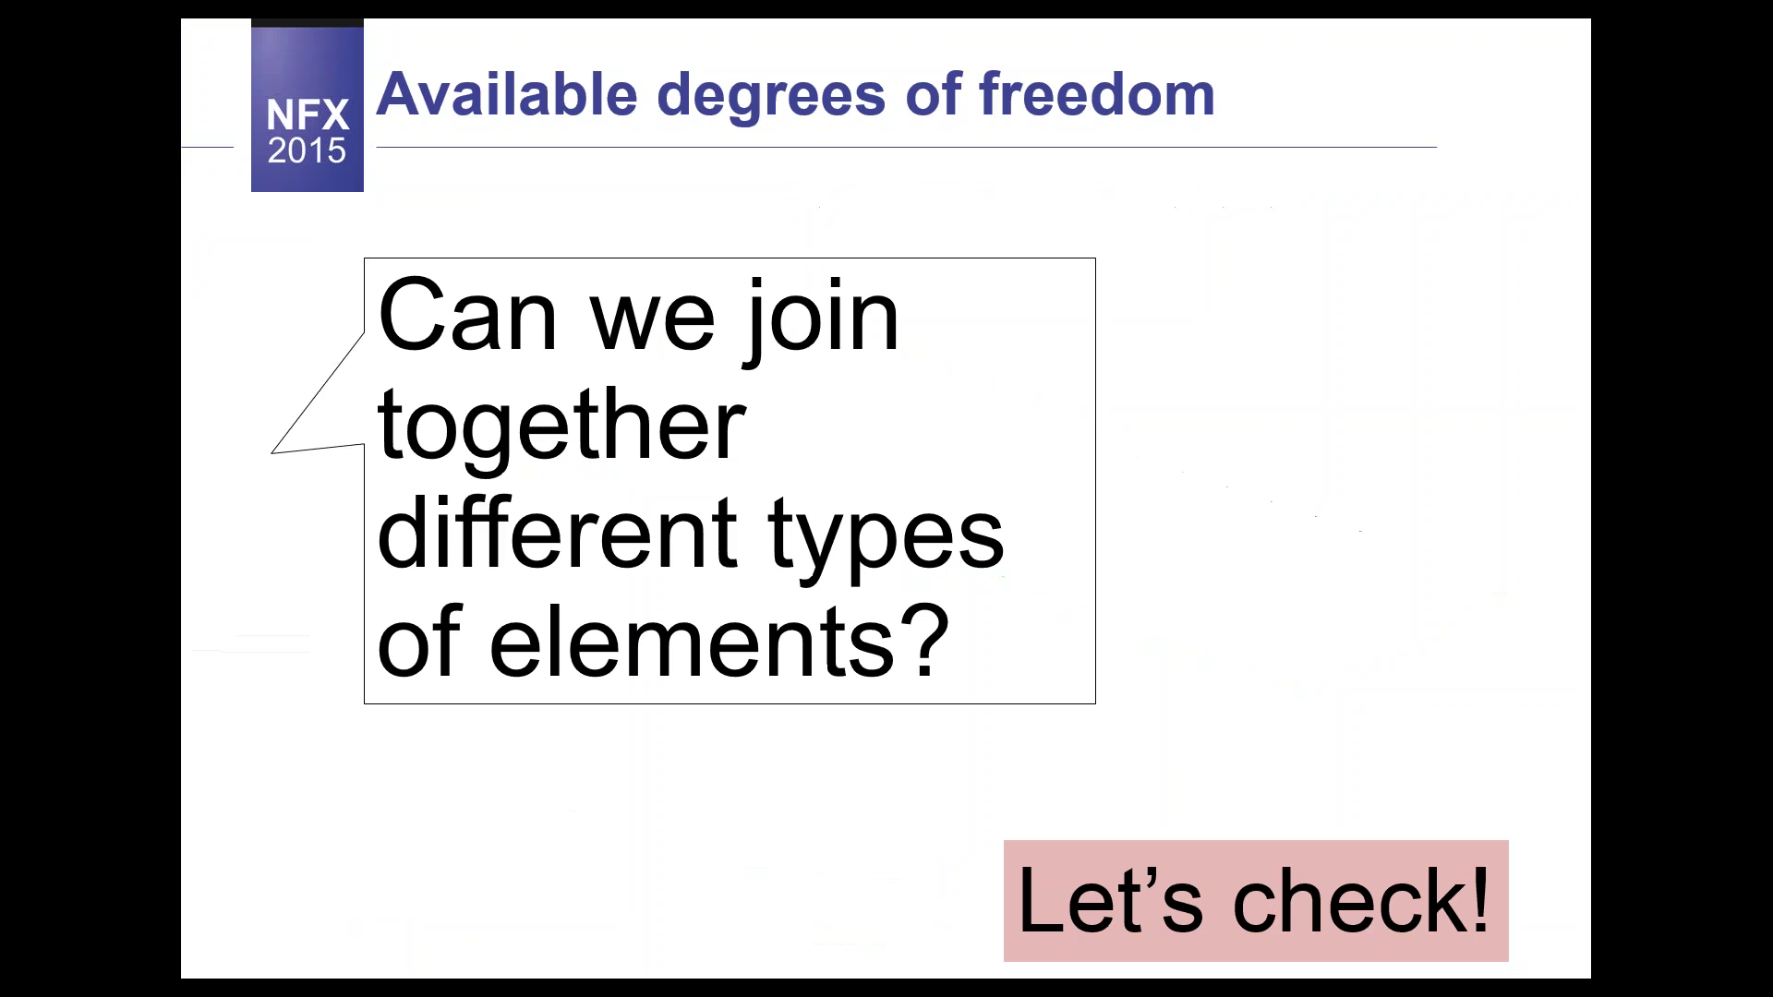
pyautogui.press('Right')
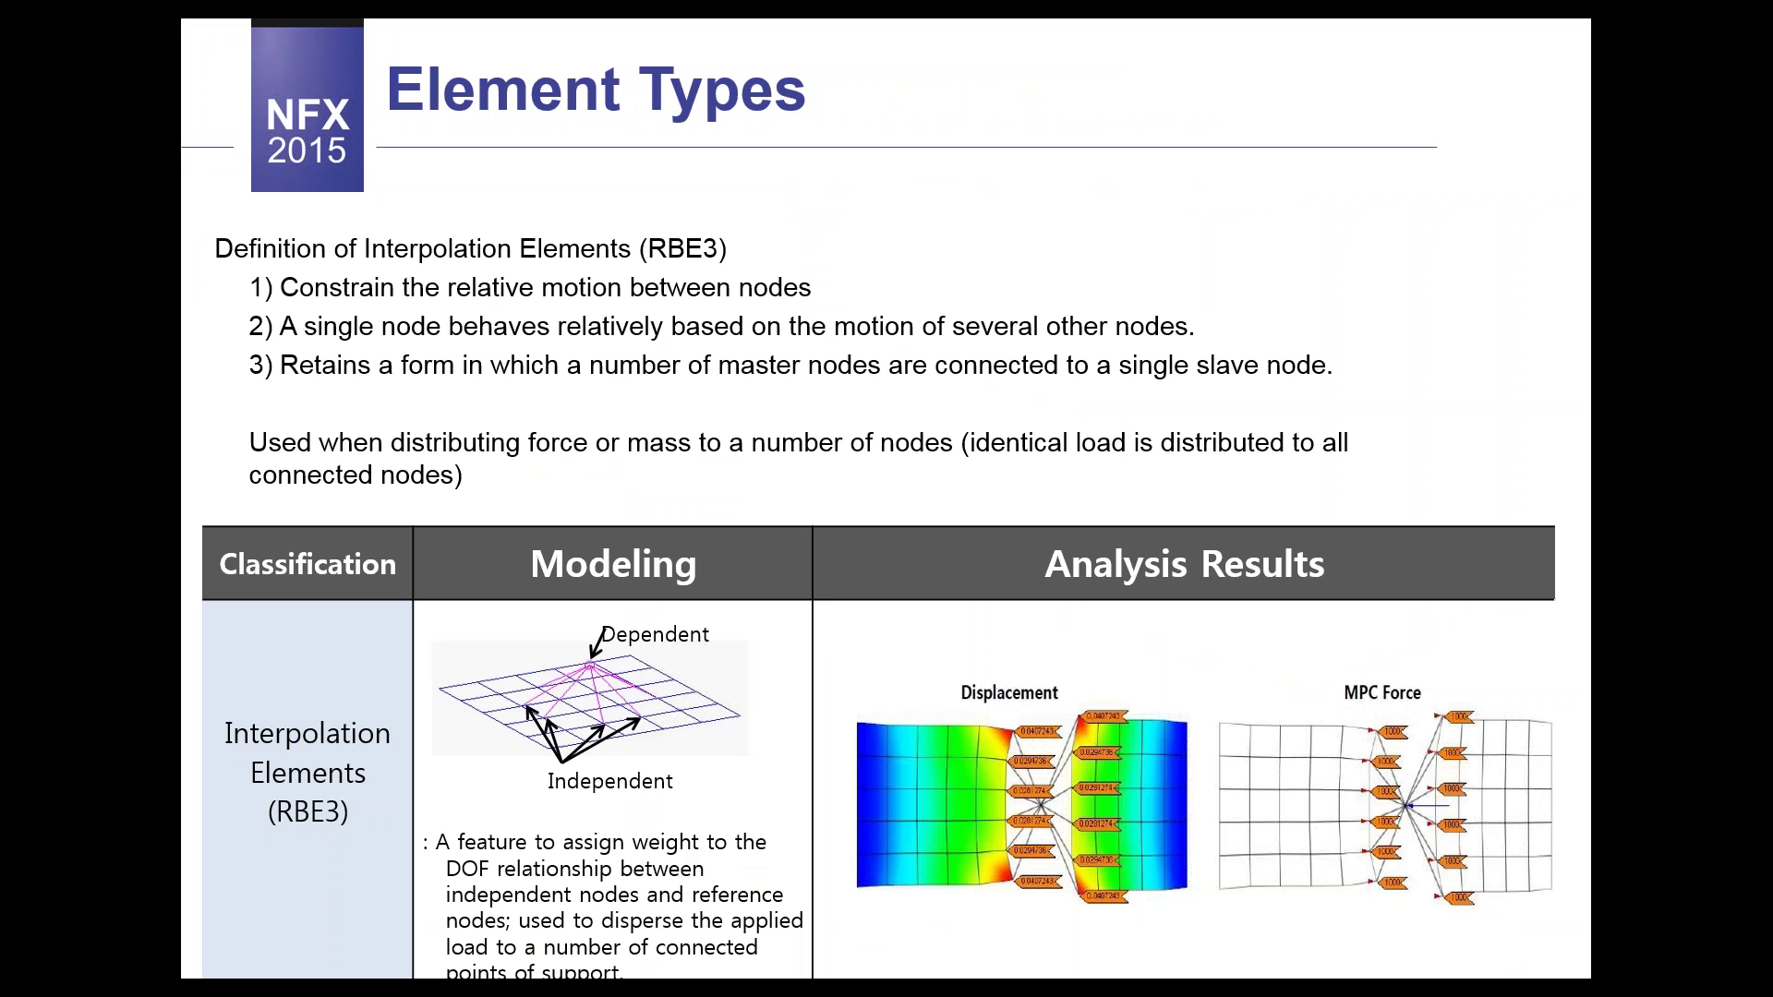
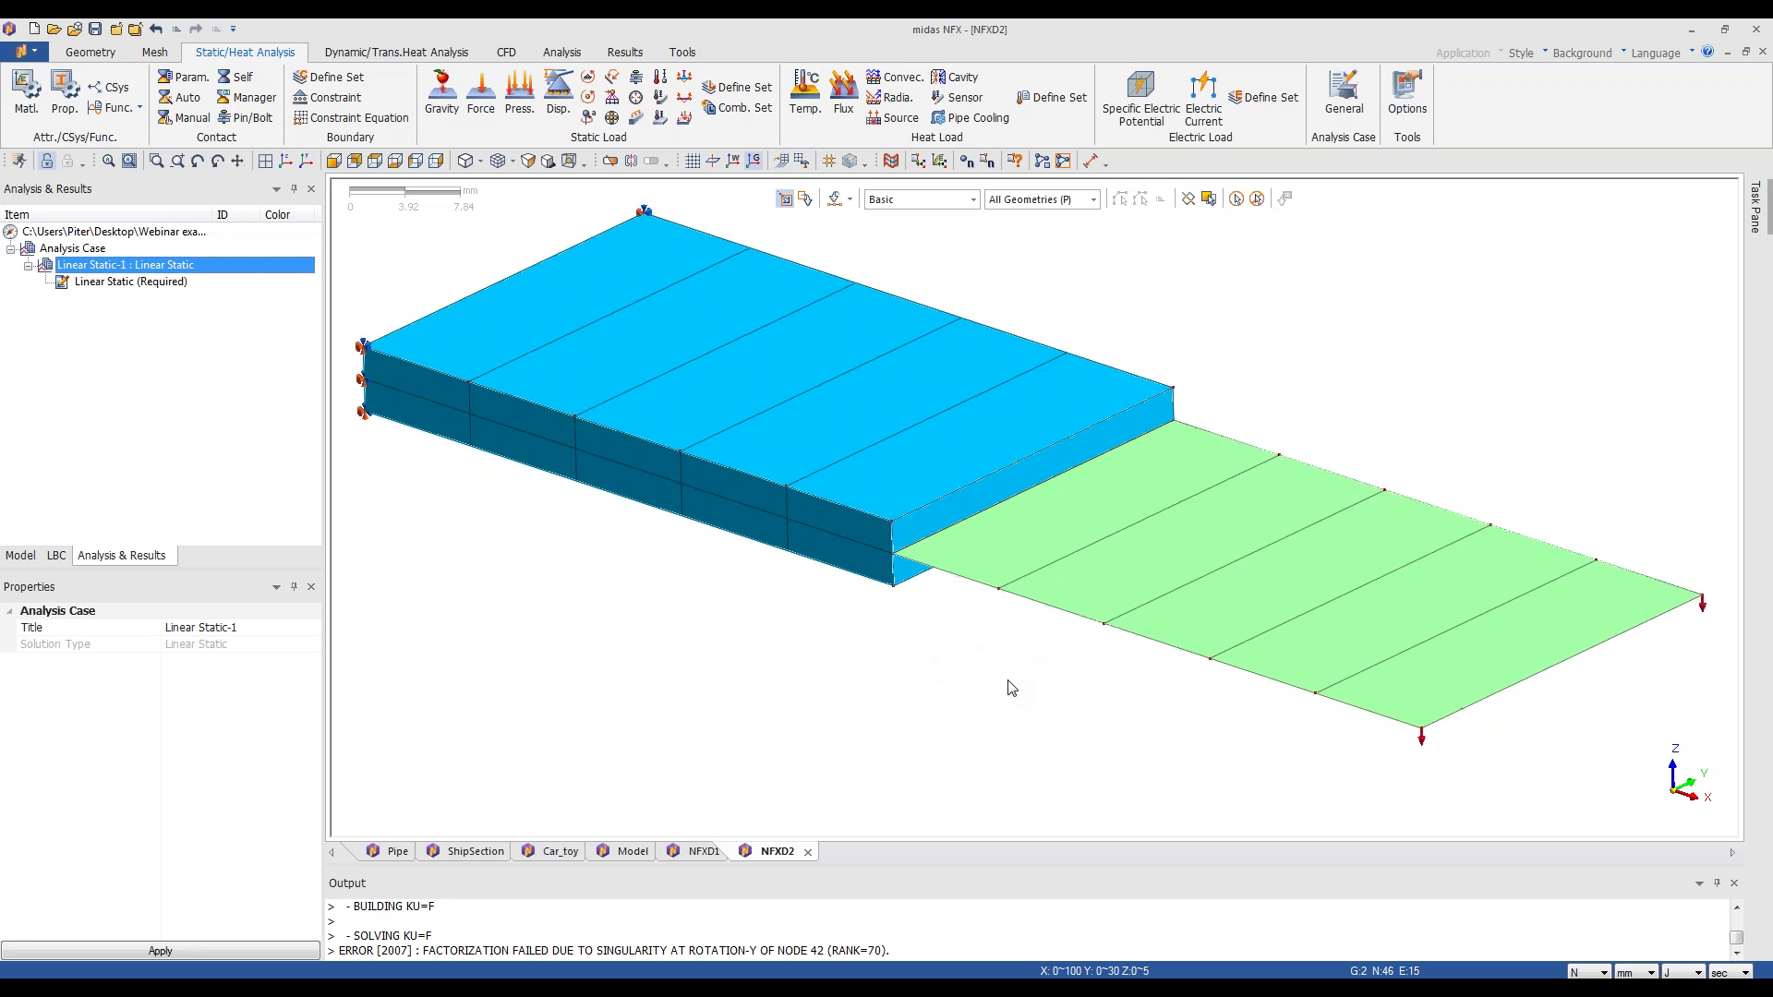
# - Return to midas NFX and start creating a mesh element of the Interpolation type
pyautogui.click(536, 442)
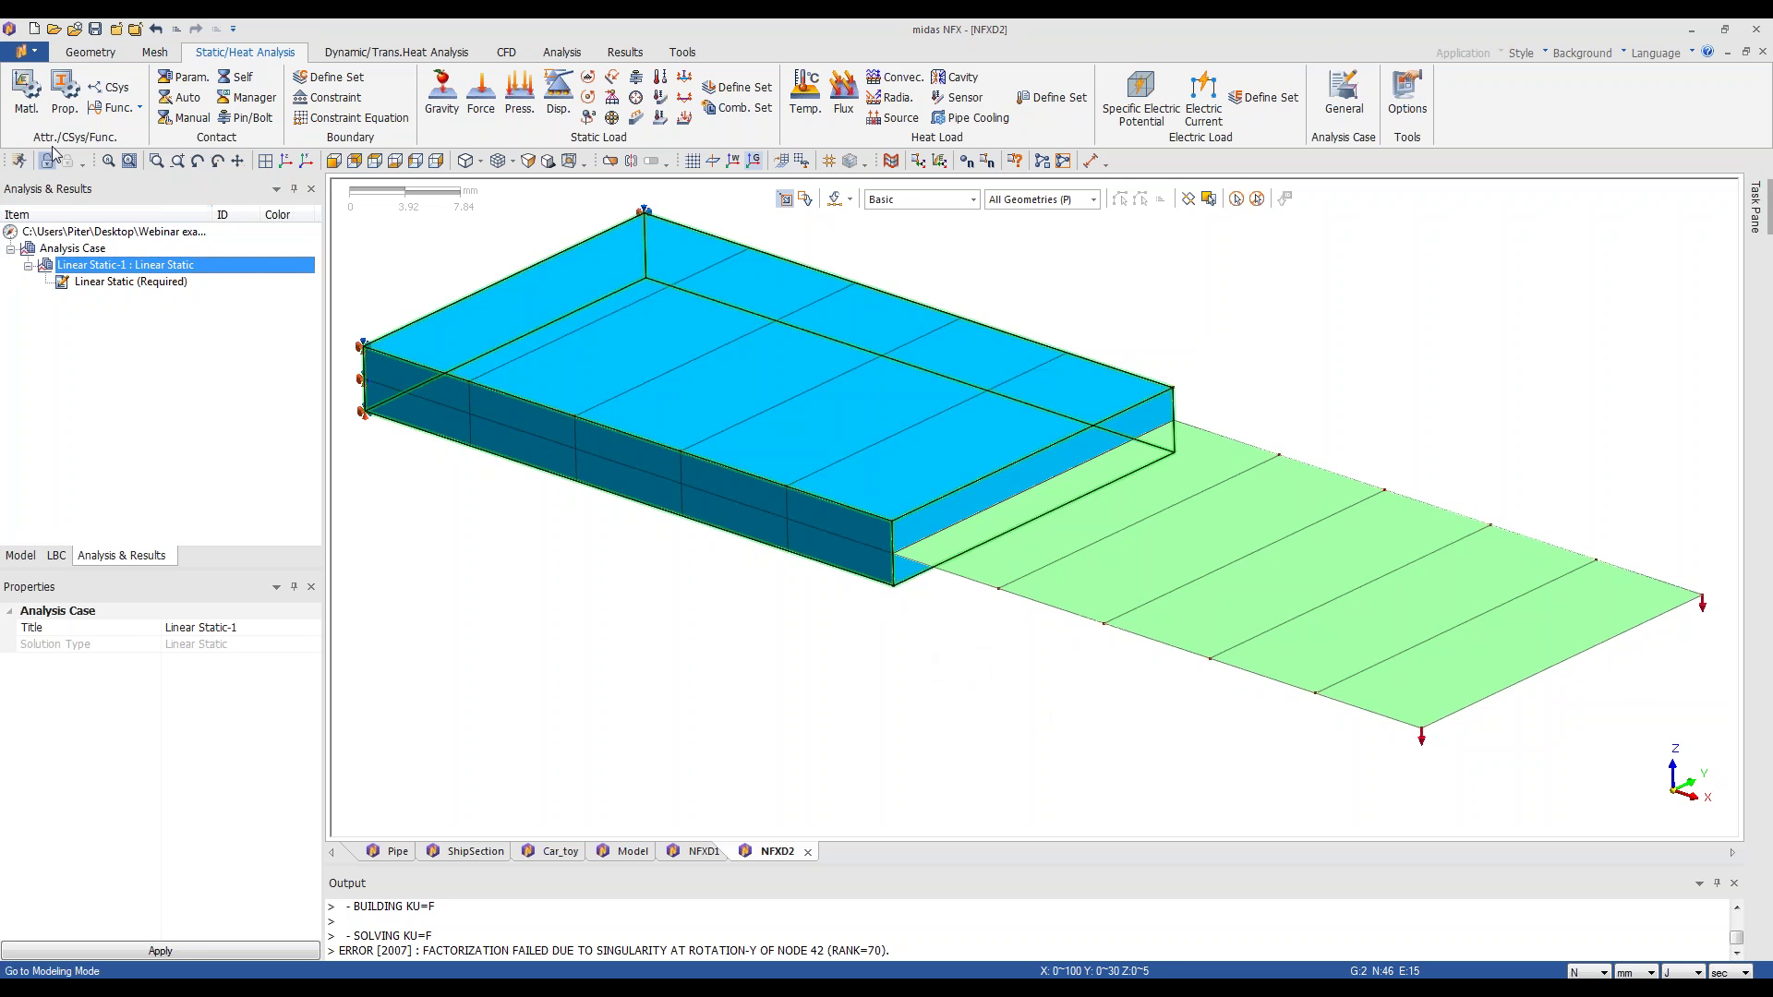
pyautogui.click(154, 53)
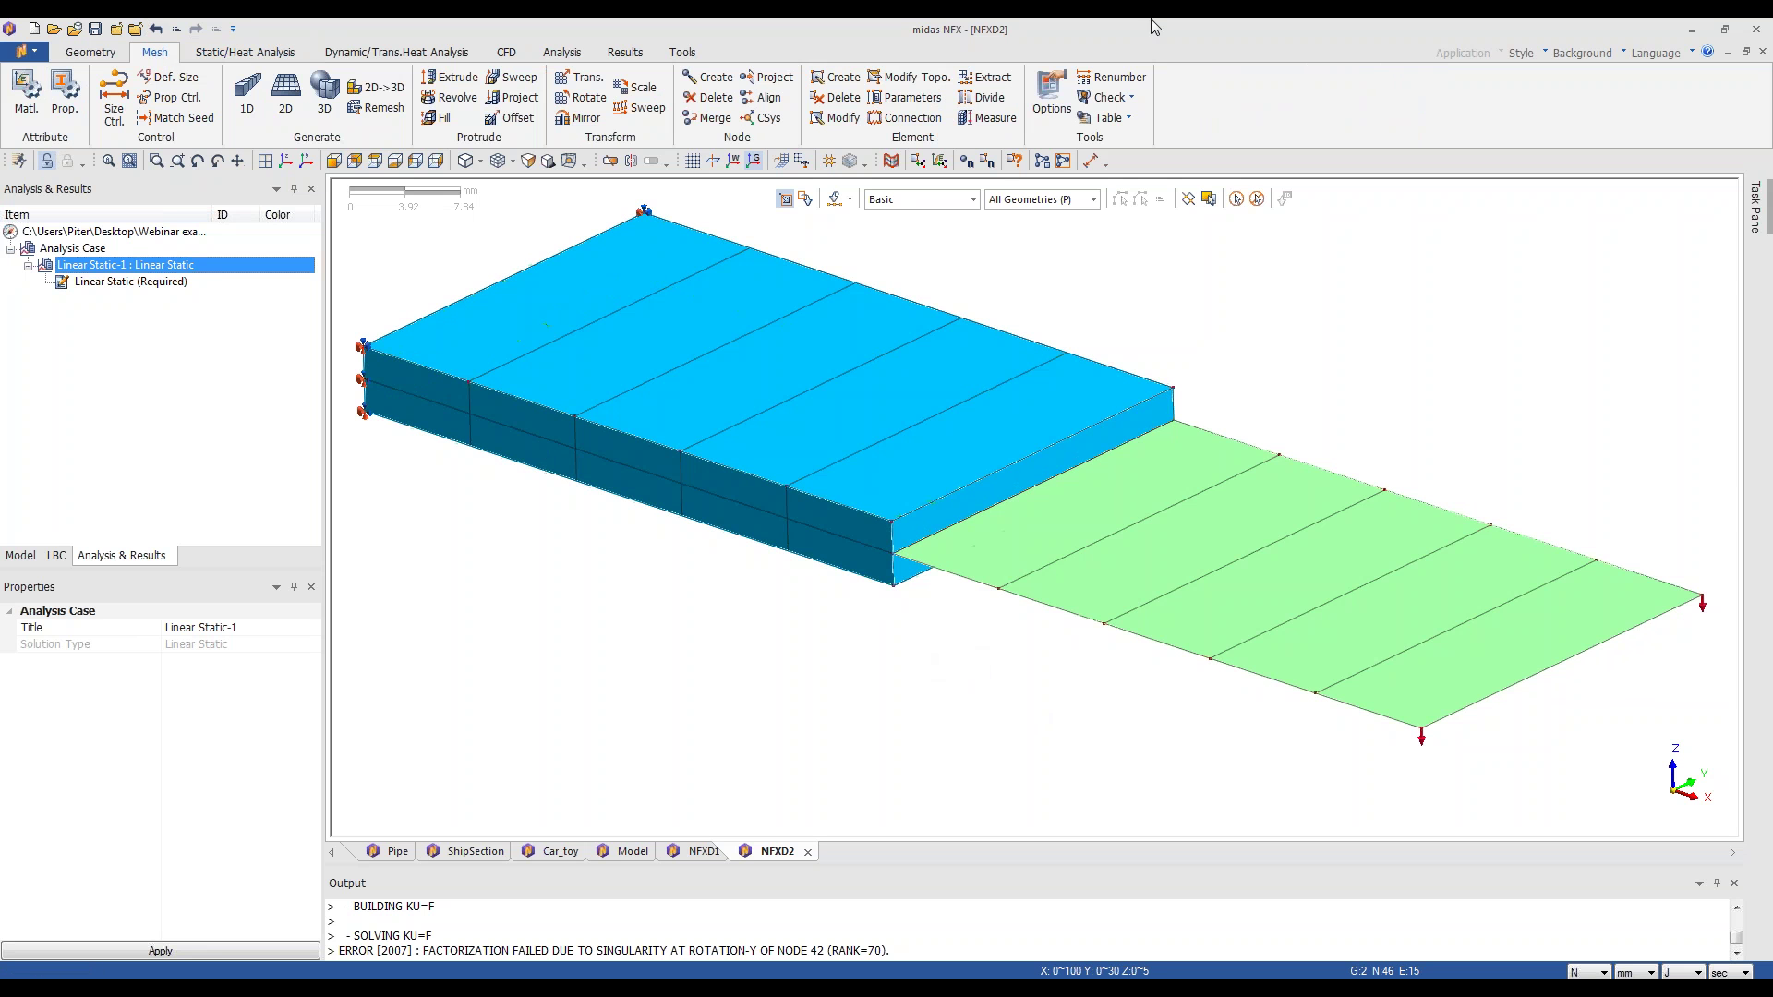
pyautogui.click(836, 77)
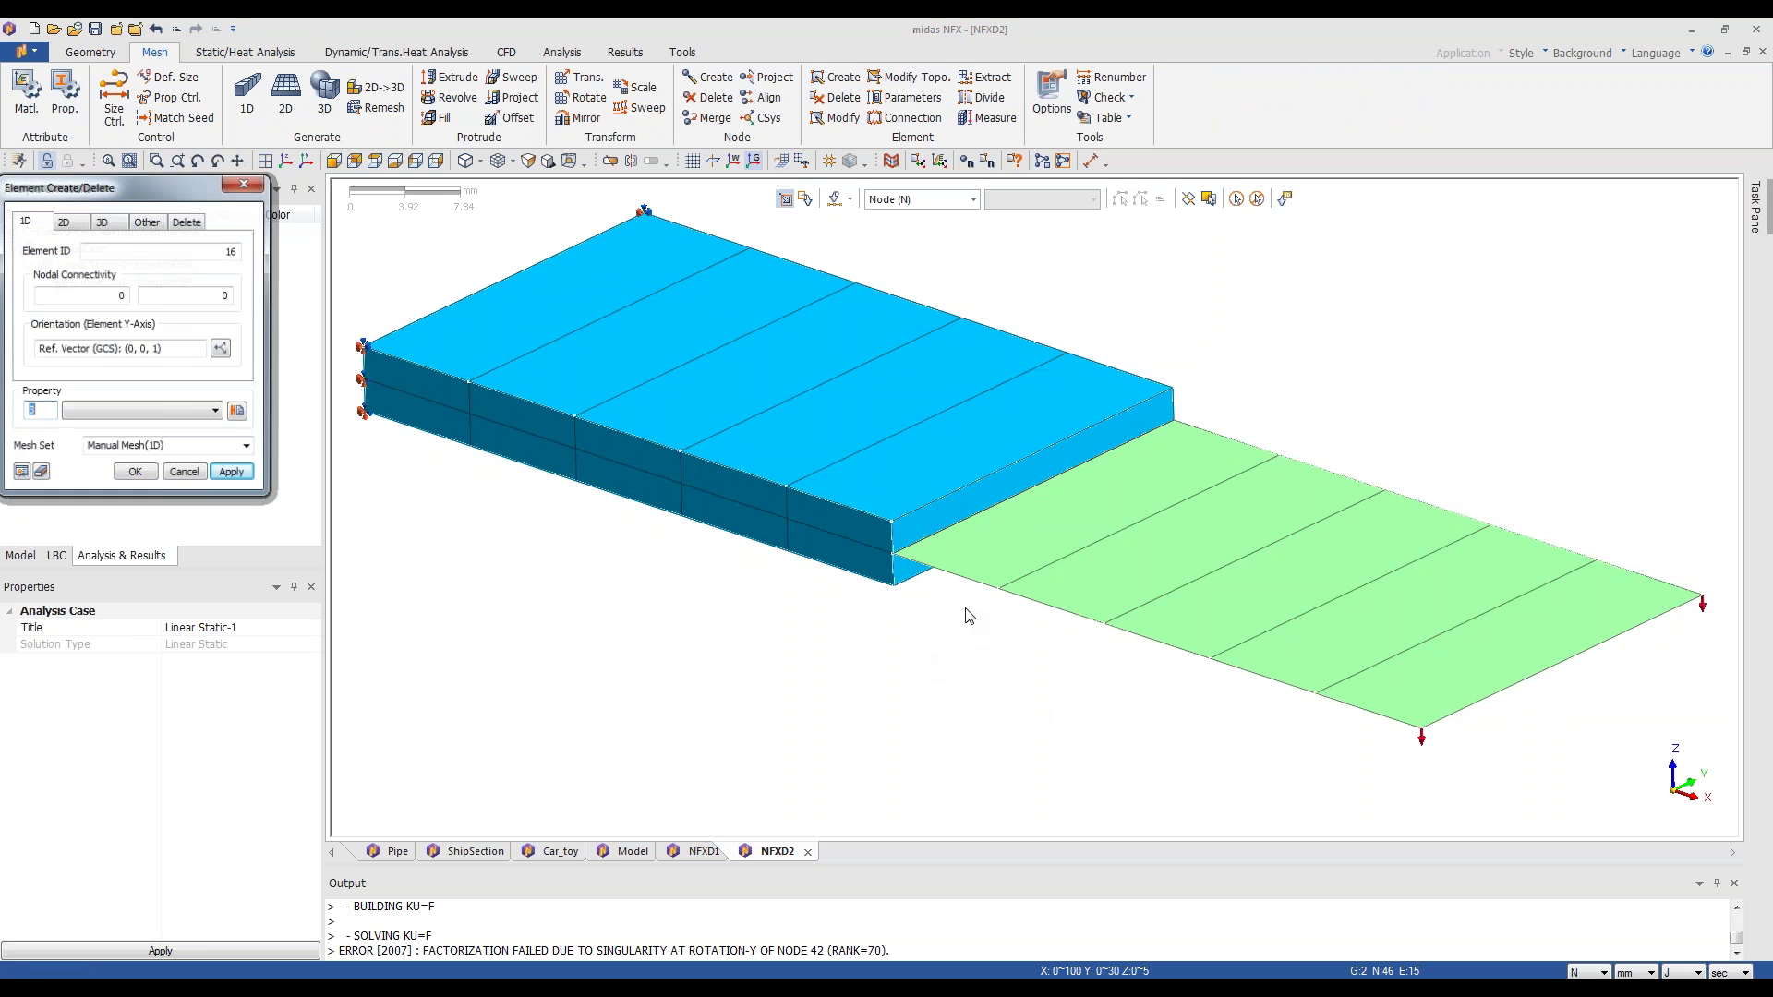
pyautogui.moveTo(107, 188); pyautogui.dragTo(459, 459)
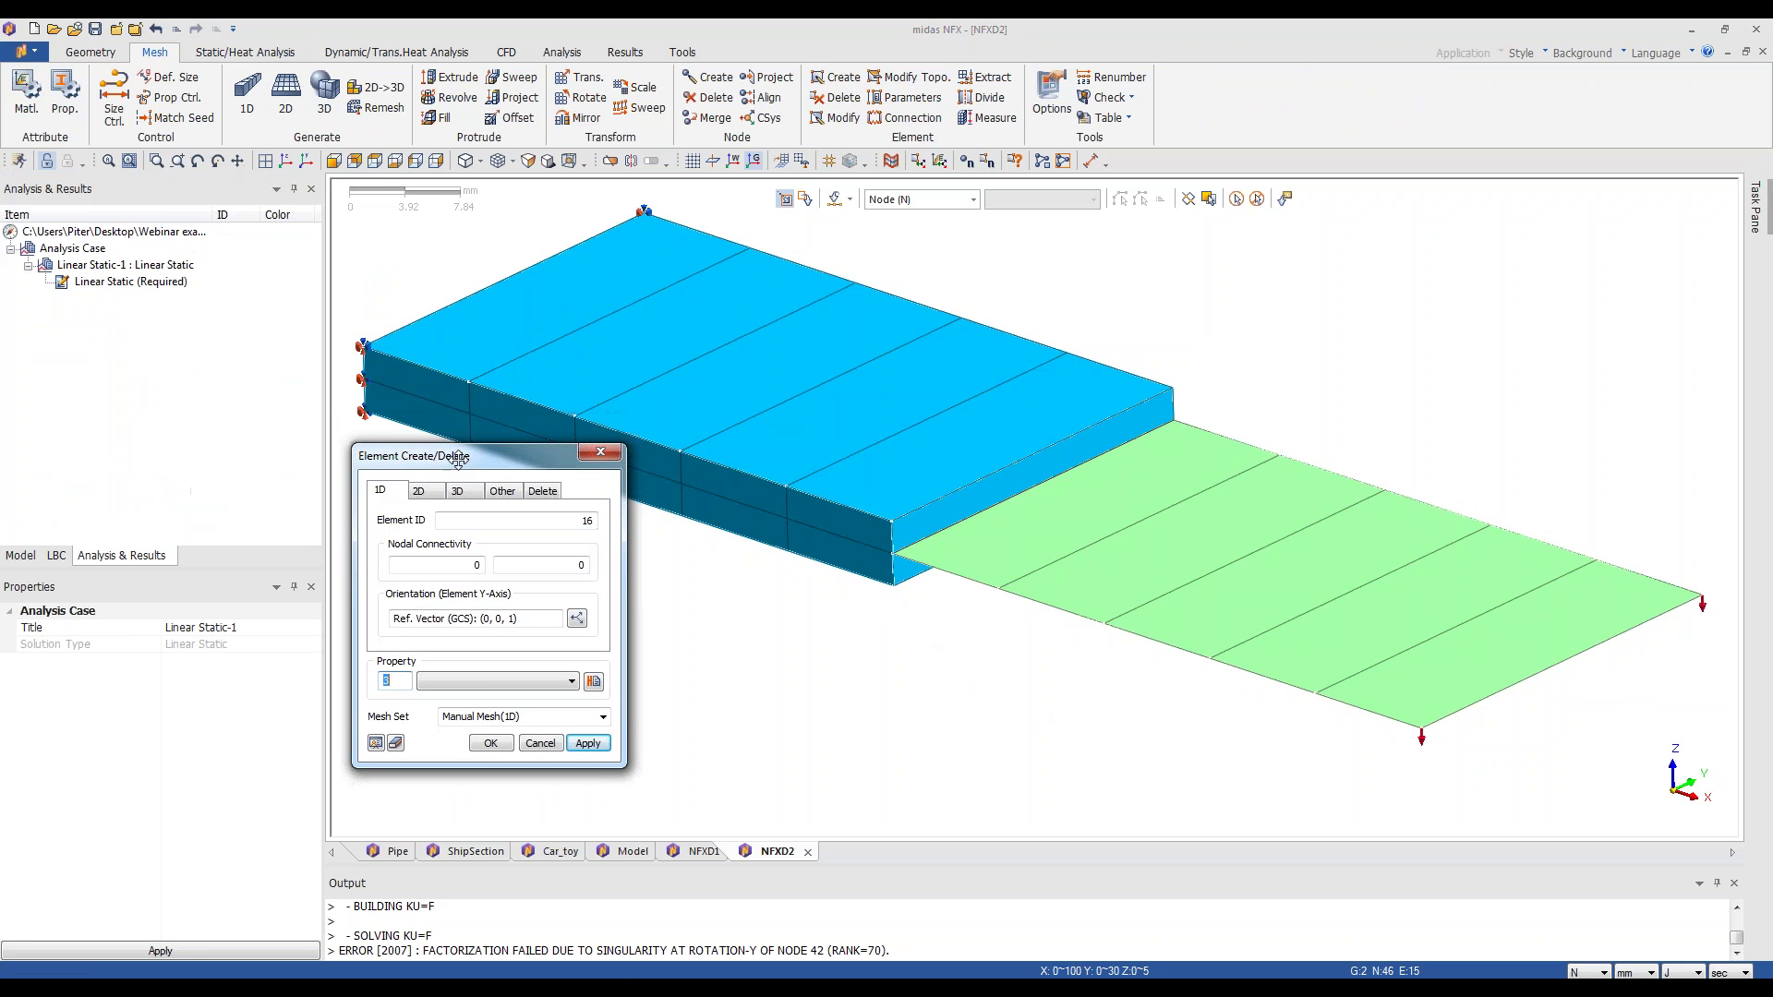
pyautogui.click(504, 496)
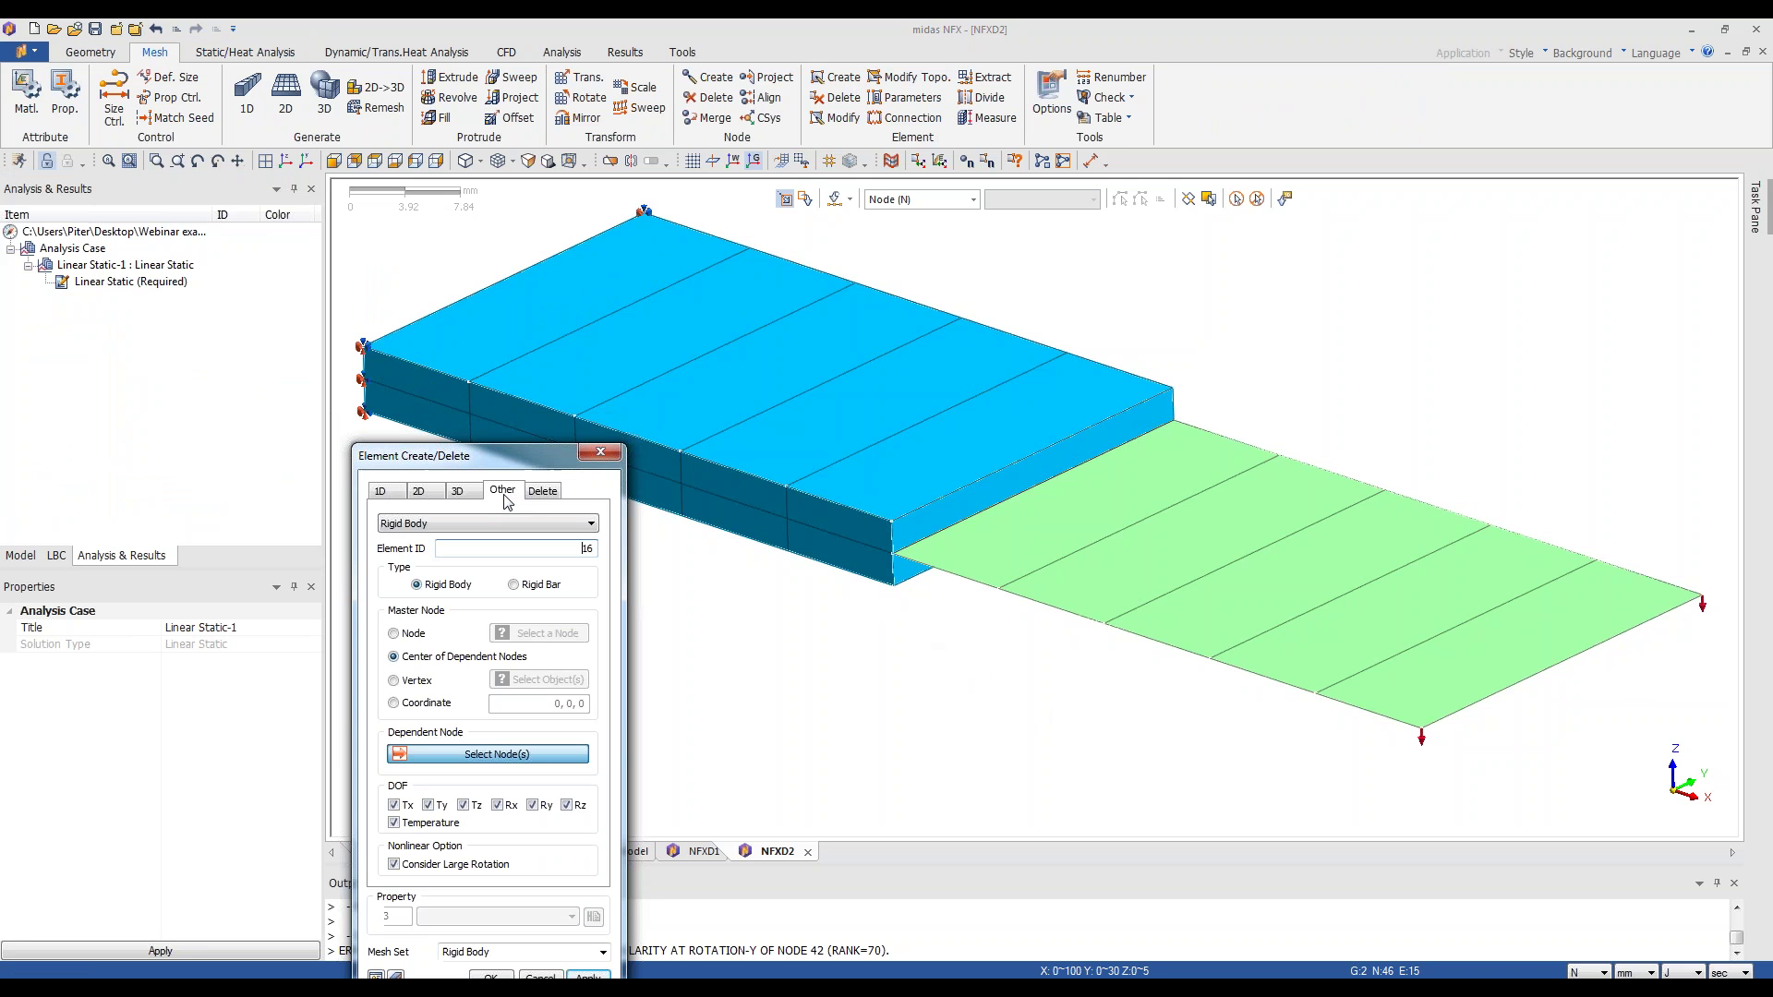
pyautogui.click(508, 525)
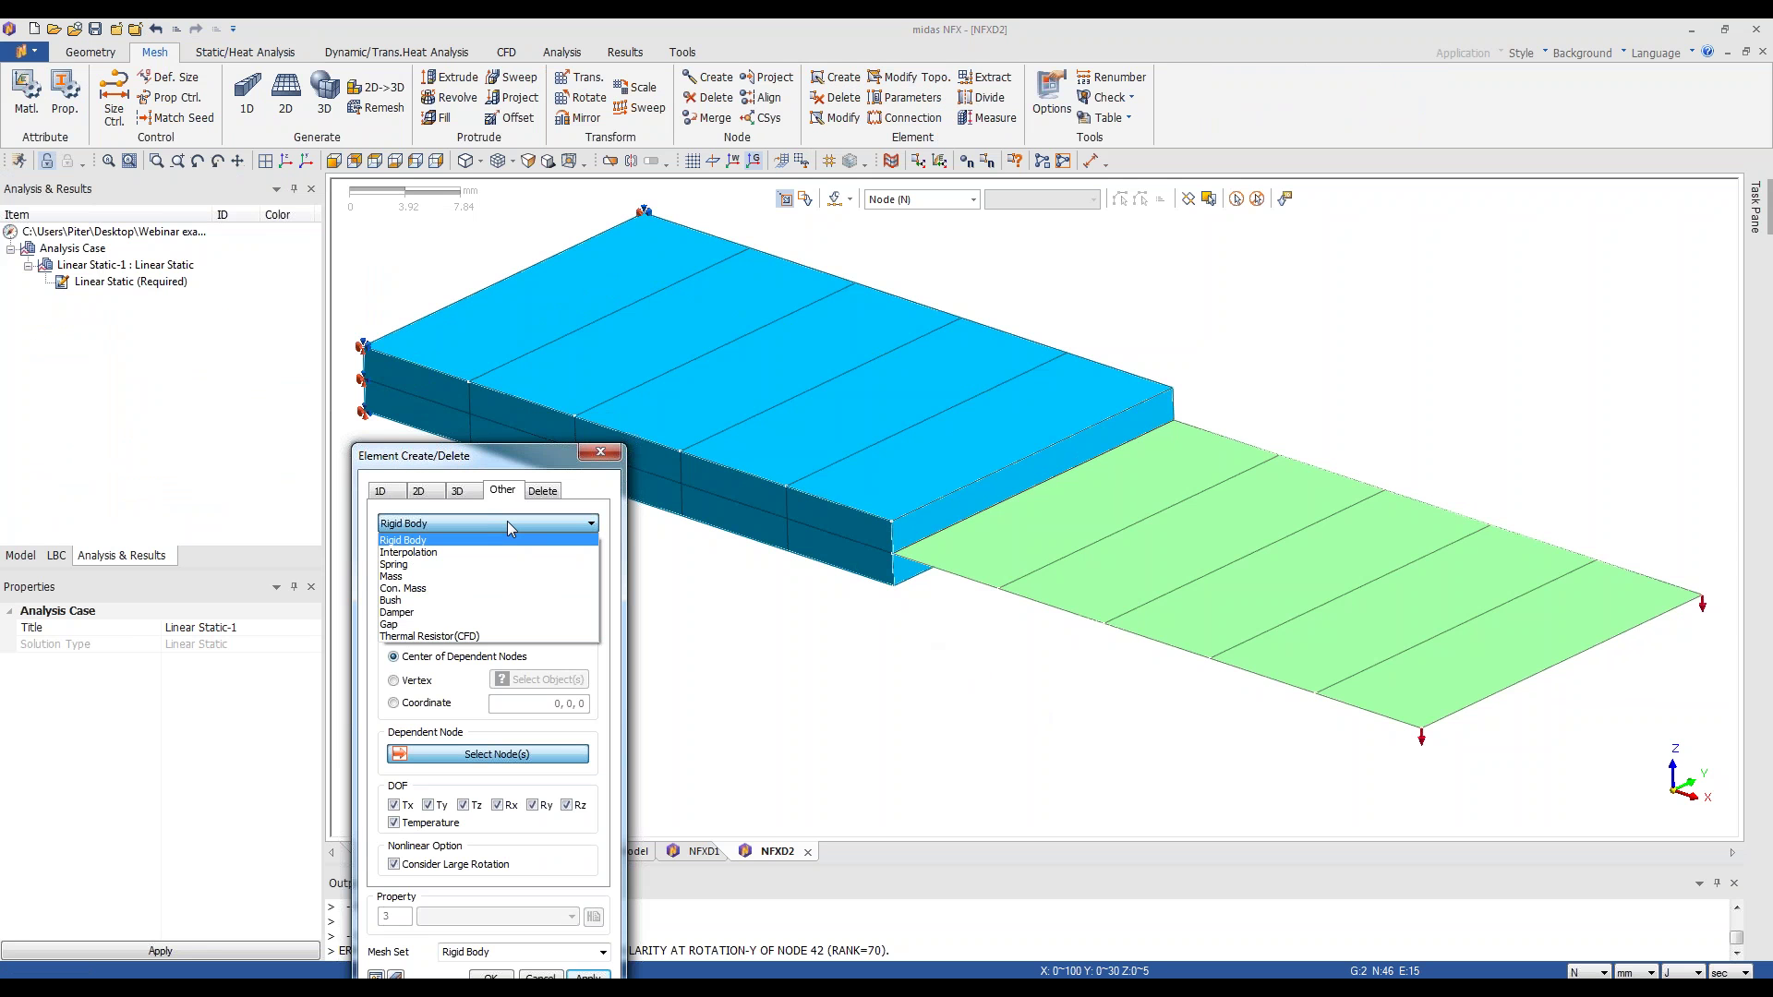
pyautogui.click(468, 552)
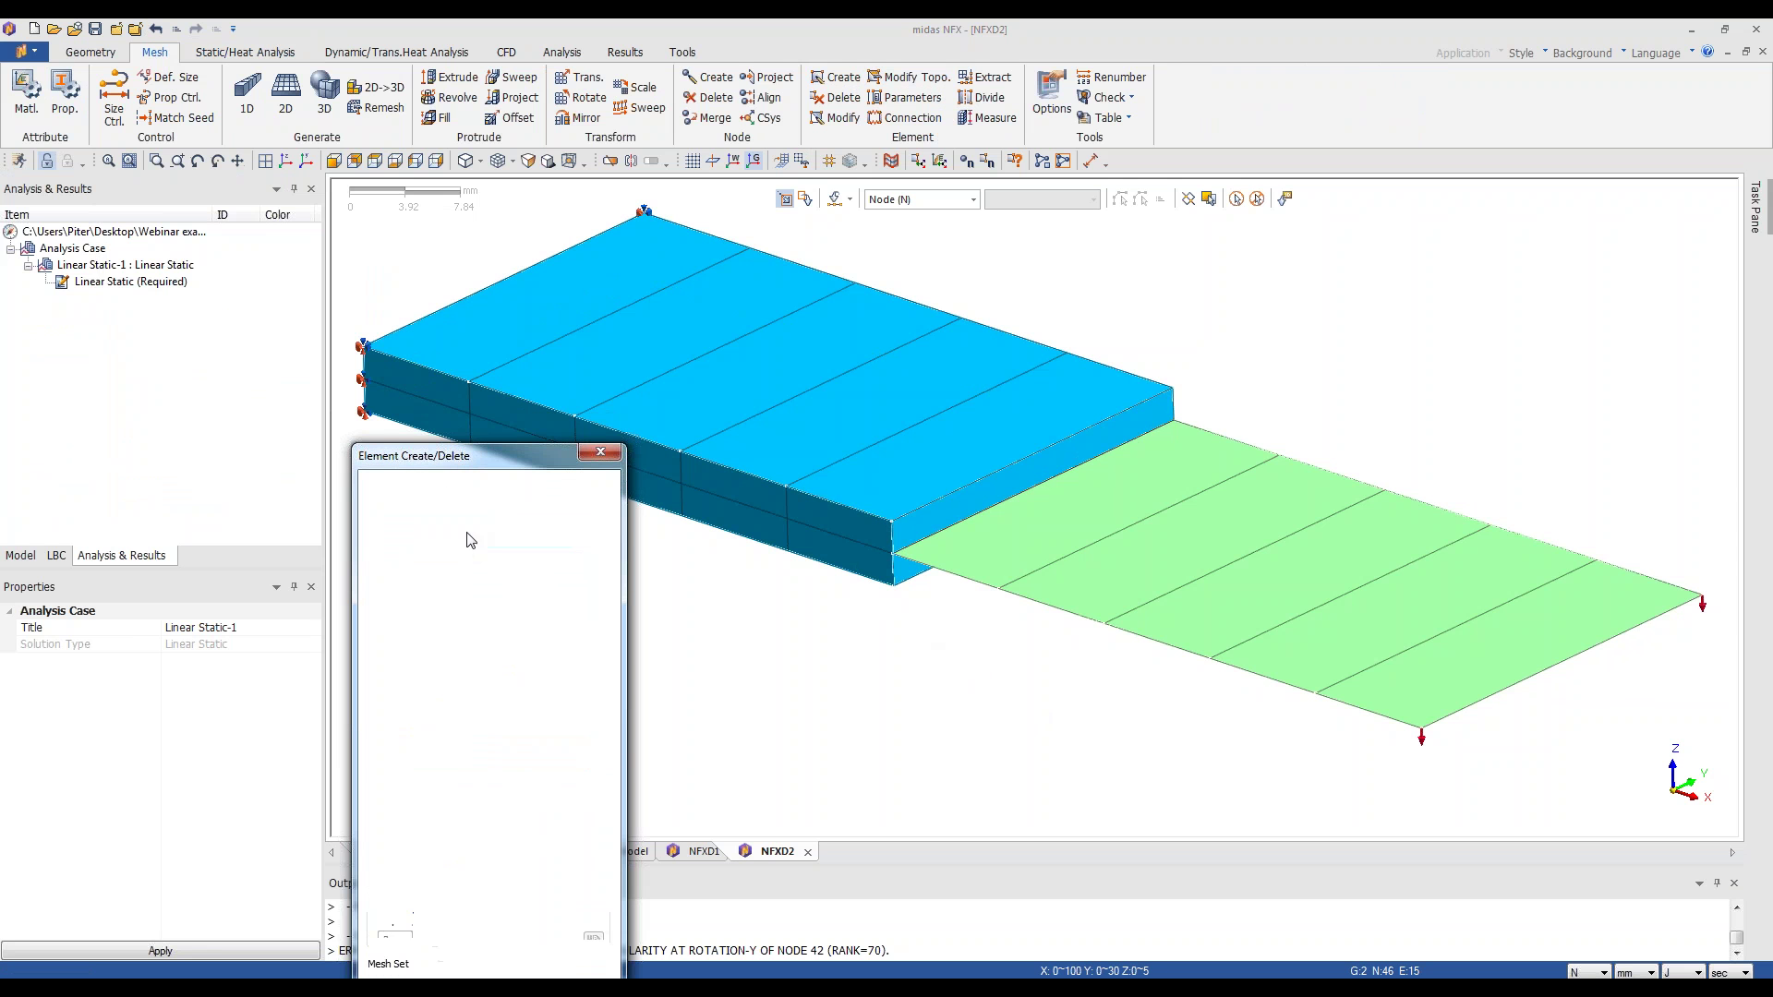
pyautogui.moveTo(482, 456); pyautogui.dragTo(390, 234)
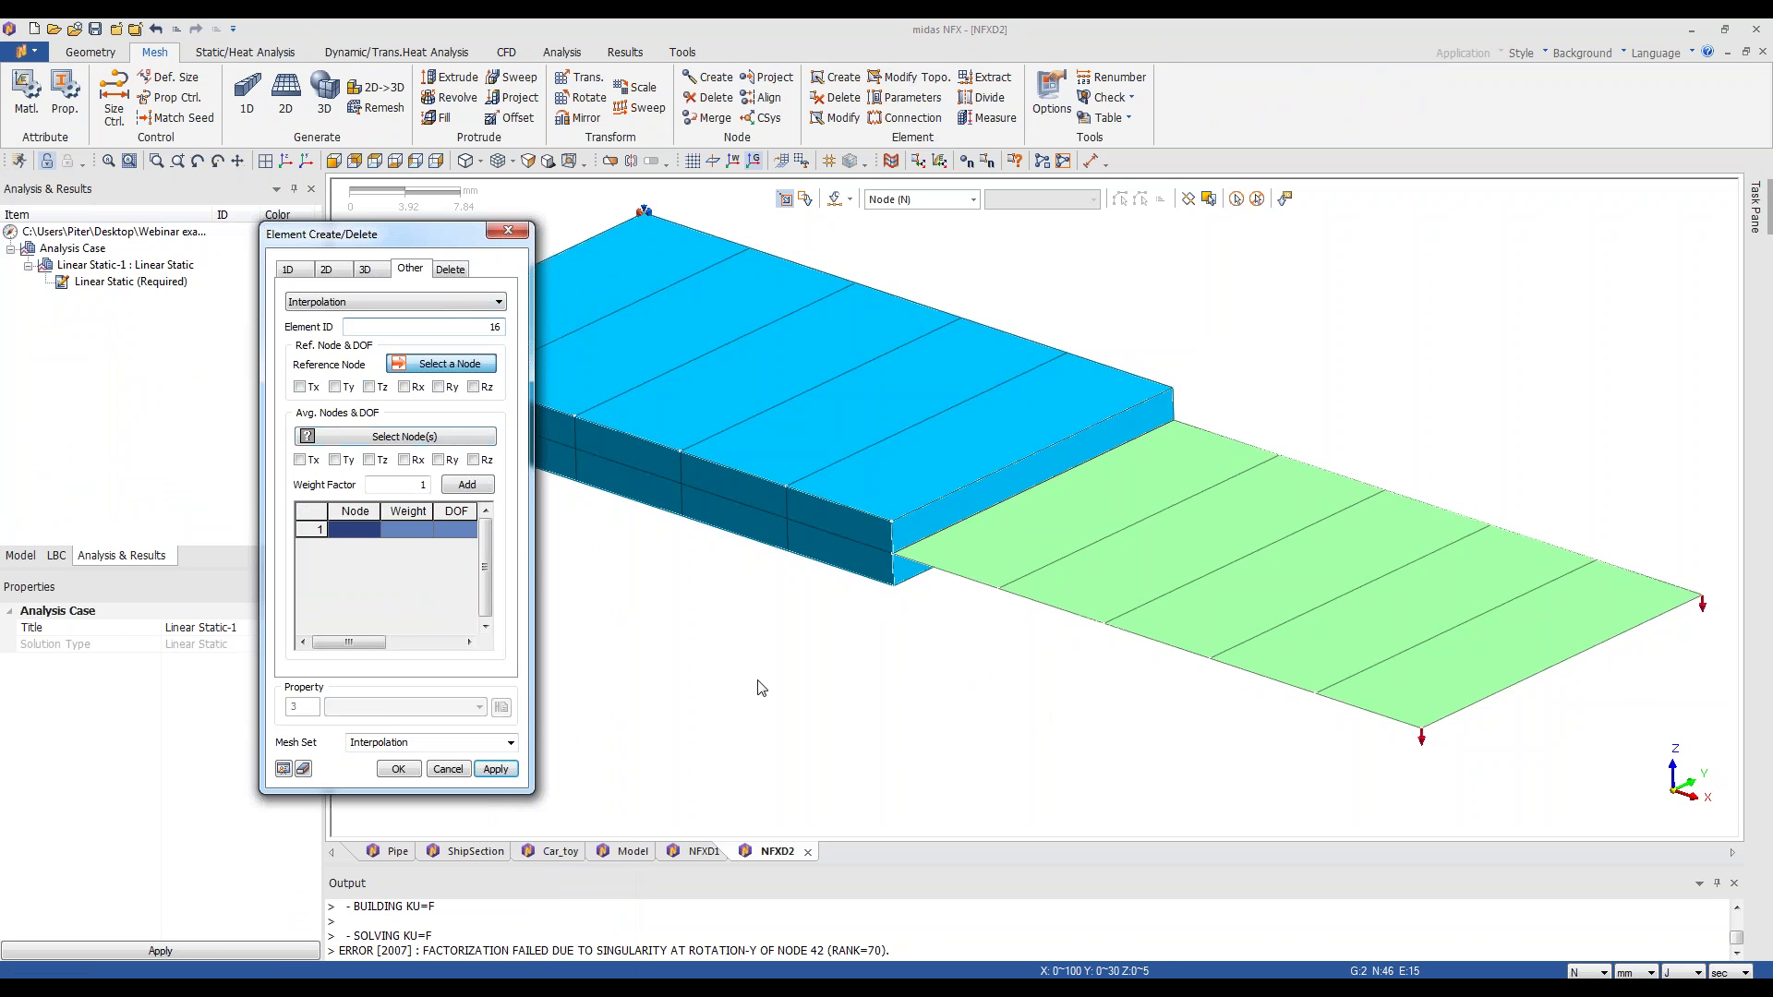
pyautogui.rightClick(904, 434)
pyautogui.press('Escape')
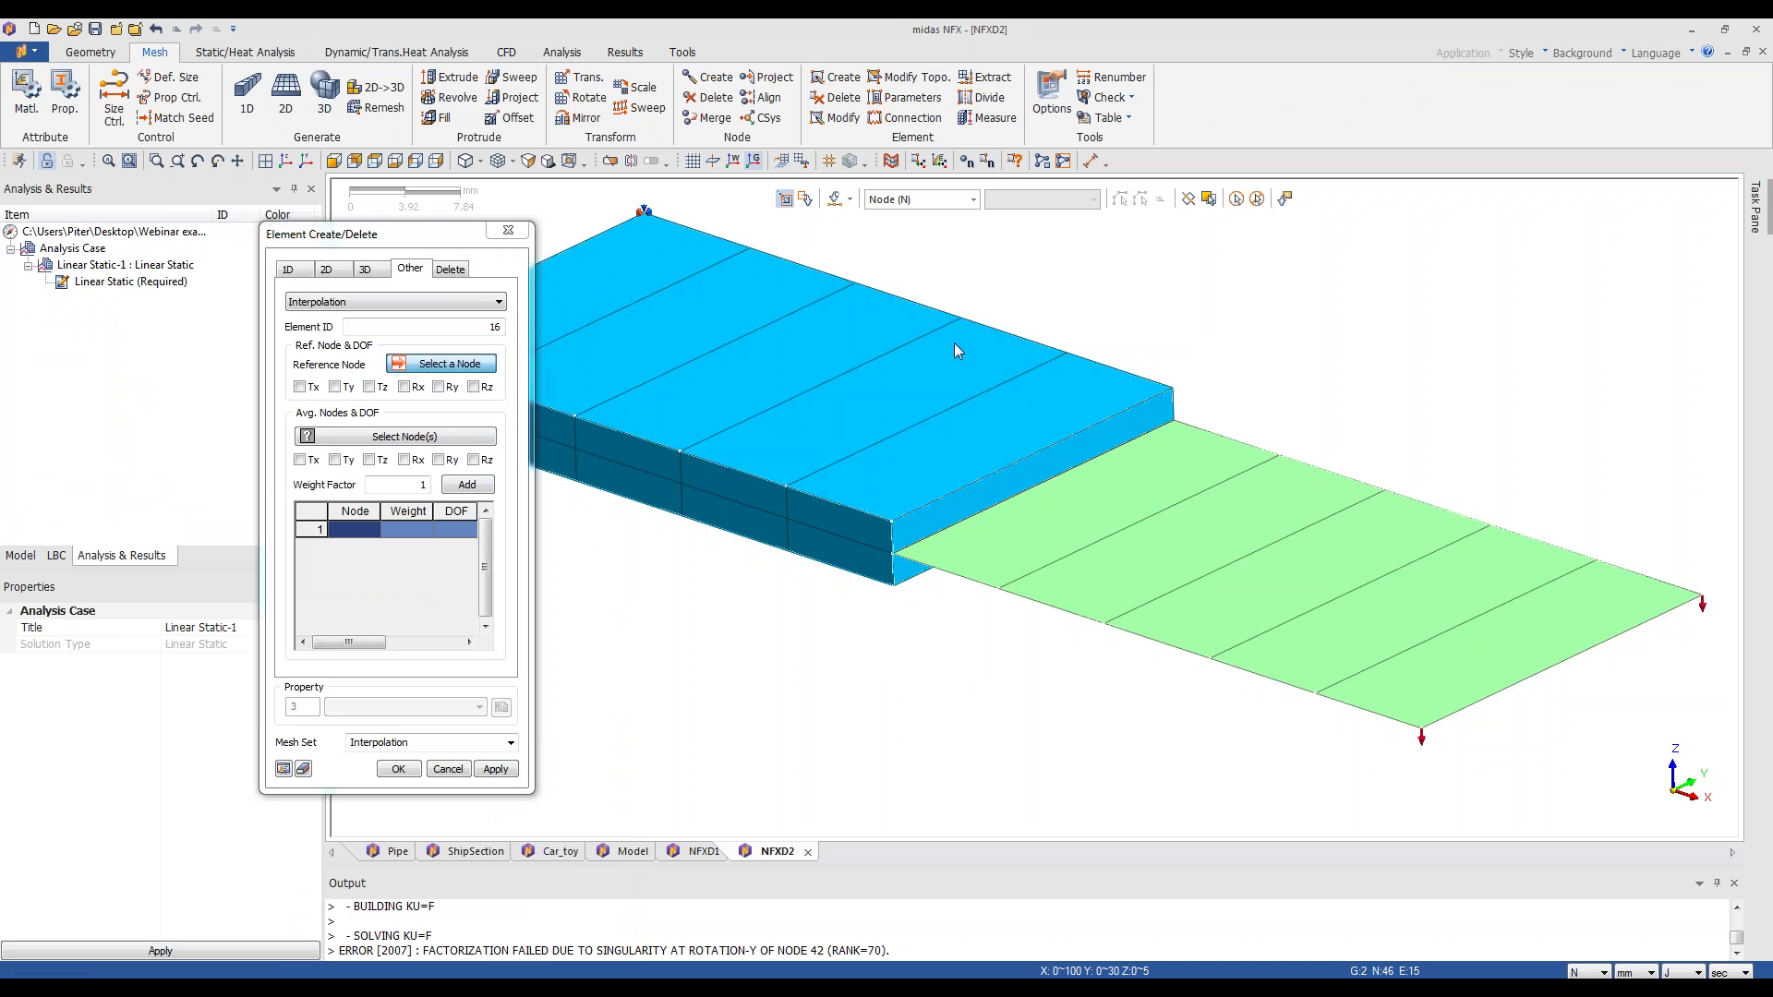
# - Display the node numbers on the mesh around the junction between solid and shell
pyautogui.click(986, 161)
pyautogui.click(966, 161)
pyautogui.scroll(3, 847, 673)
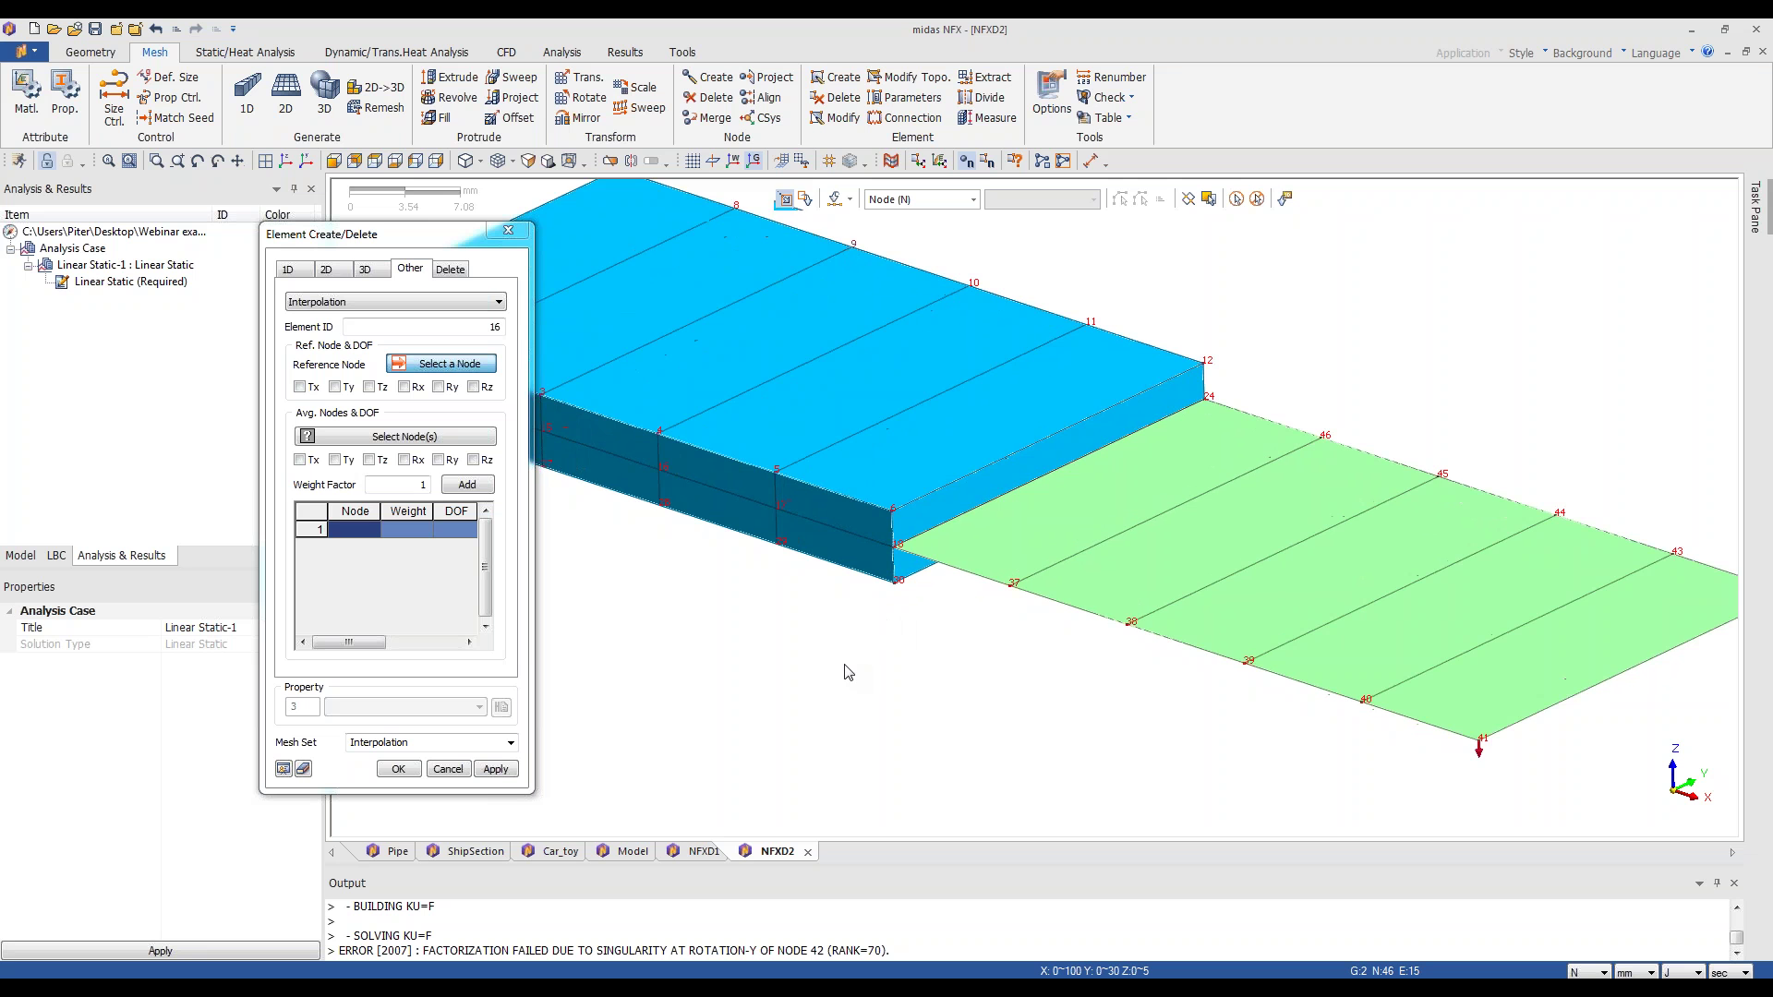
pyautogui.scroll(3, 855, 667)
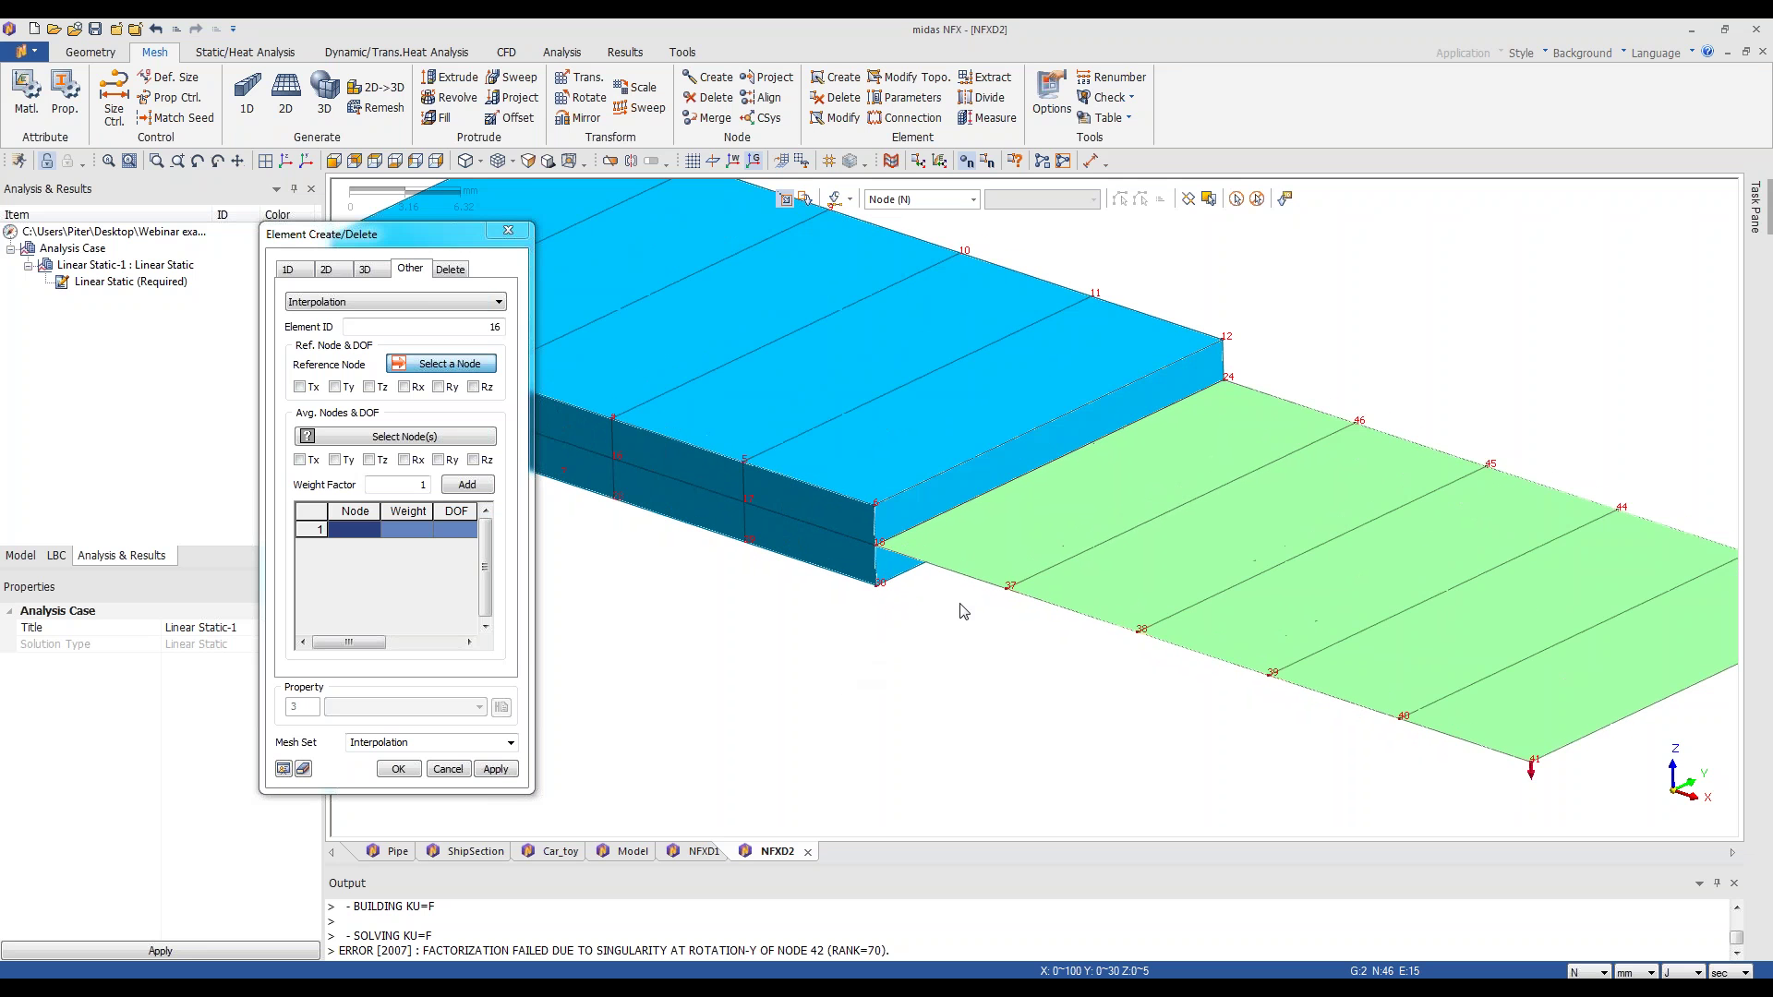
pyautogui.scroll(1, 963, 611)
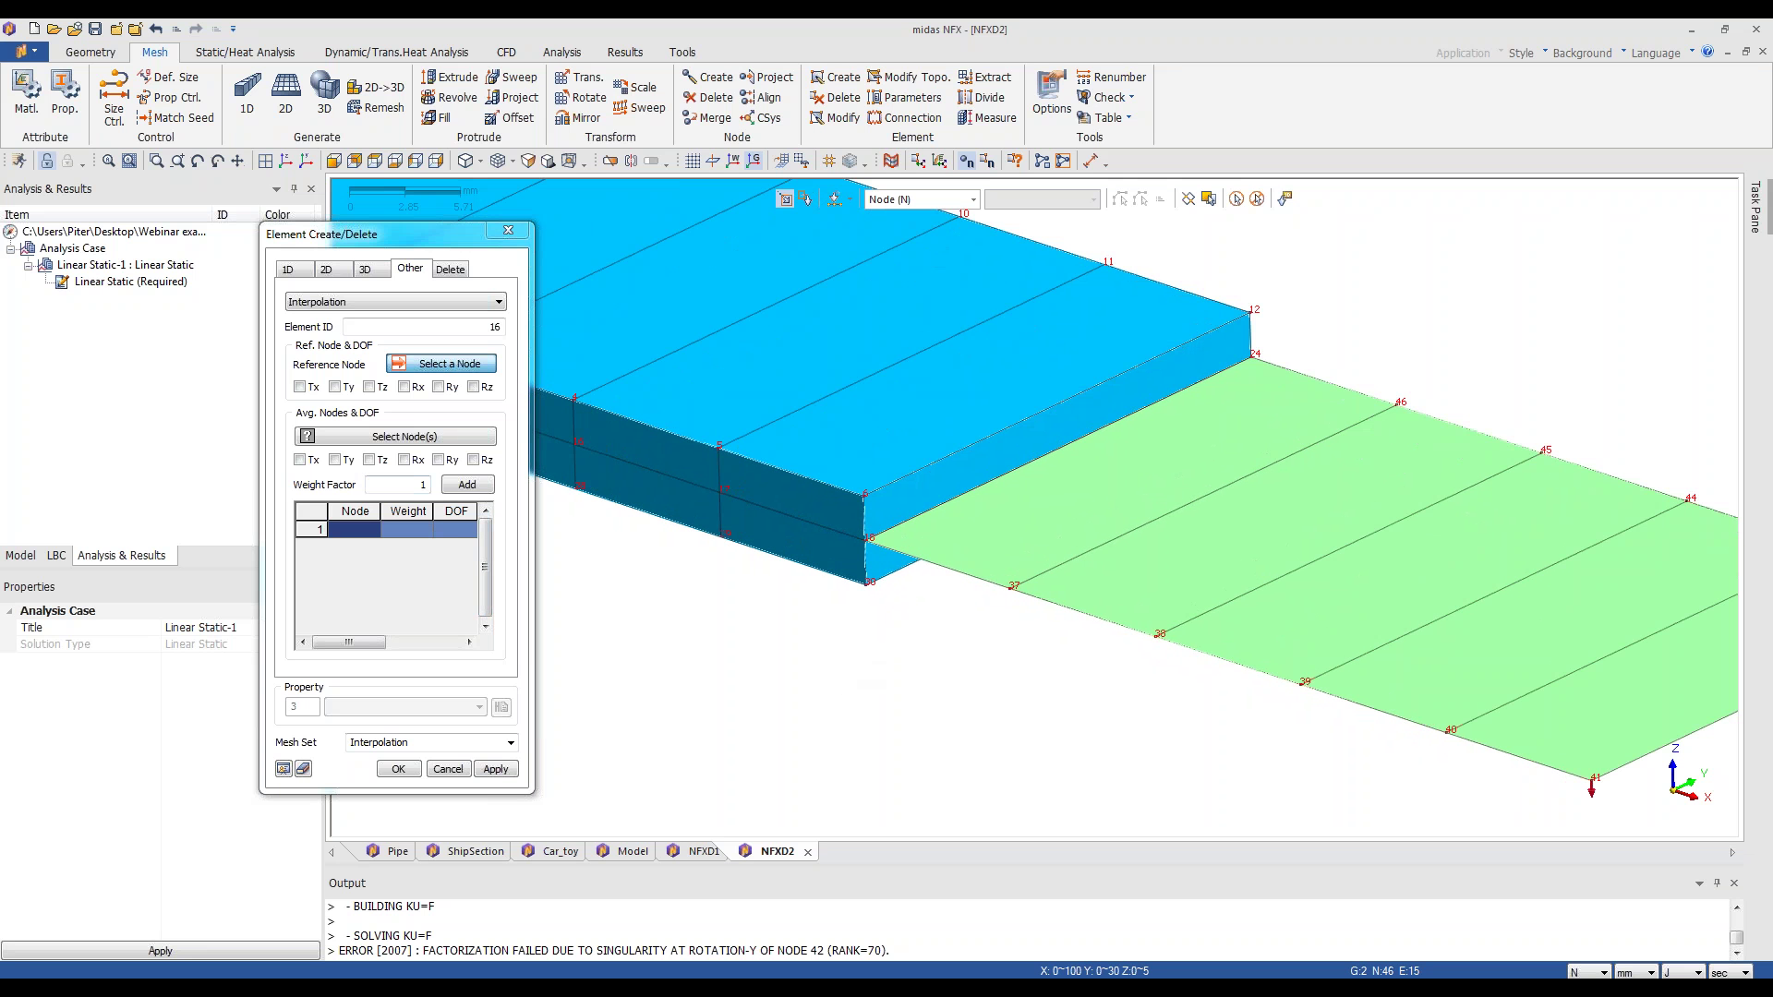
# - Hide the solid geometry and the Box(Extract) surface so that only the meshes are shown
pyautogui.click(30, 560)
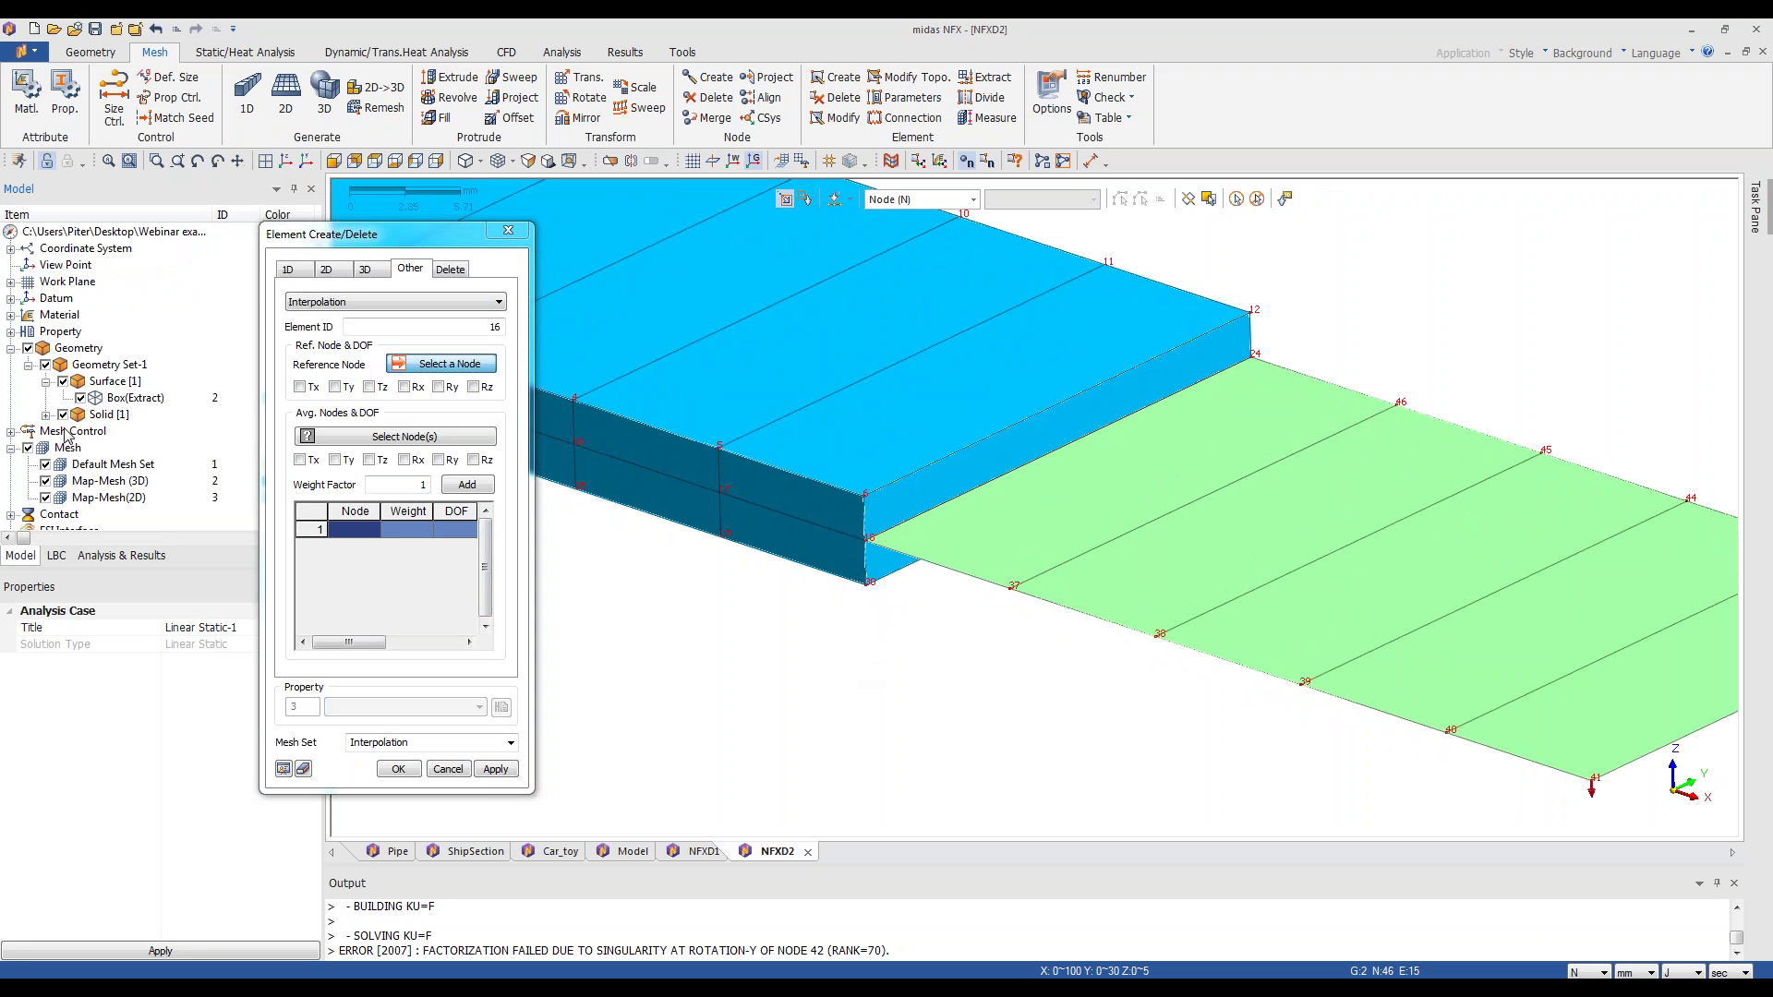
pyautogui.click(62, 415)
pyautogui.click(82, 398)
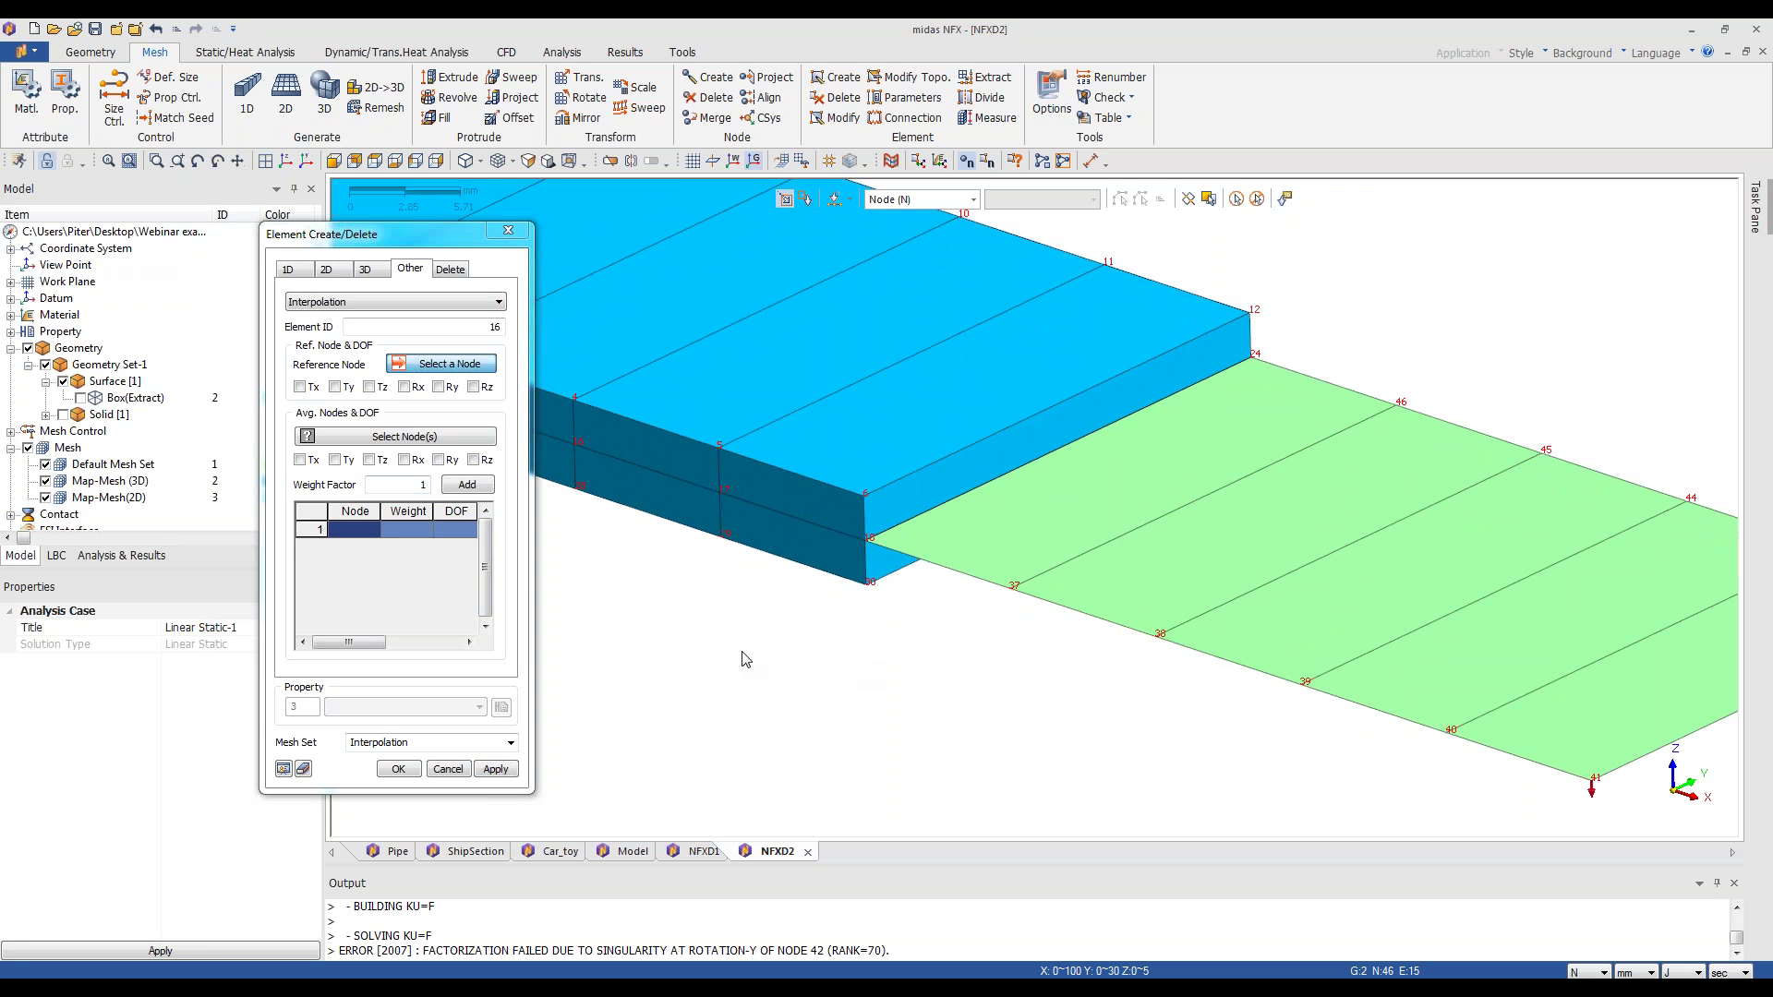
pyautogui.scroll(-1, 734, 697)
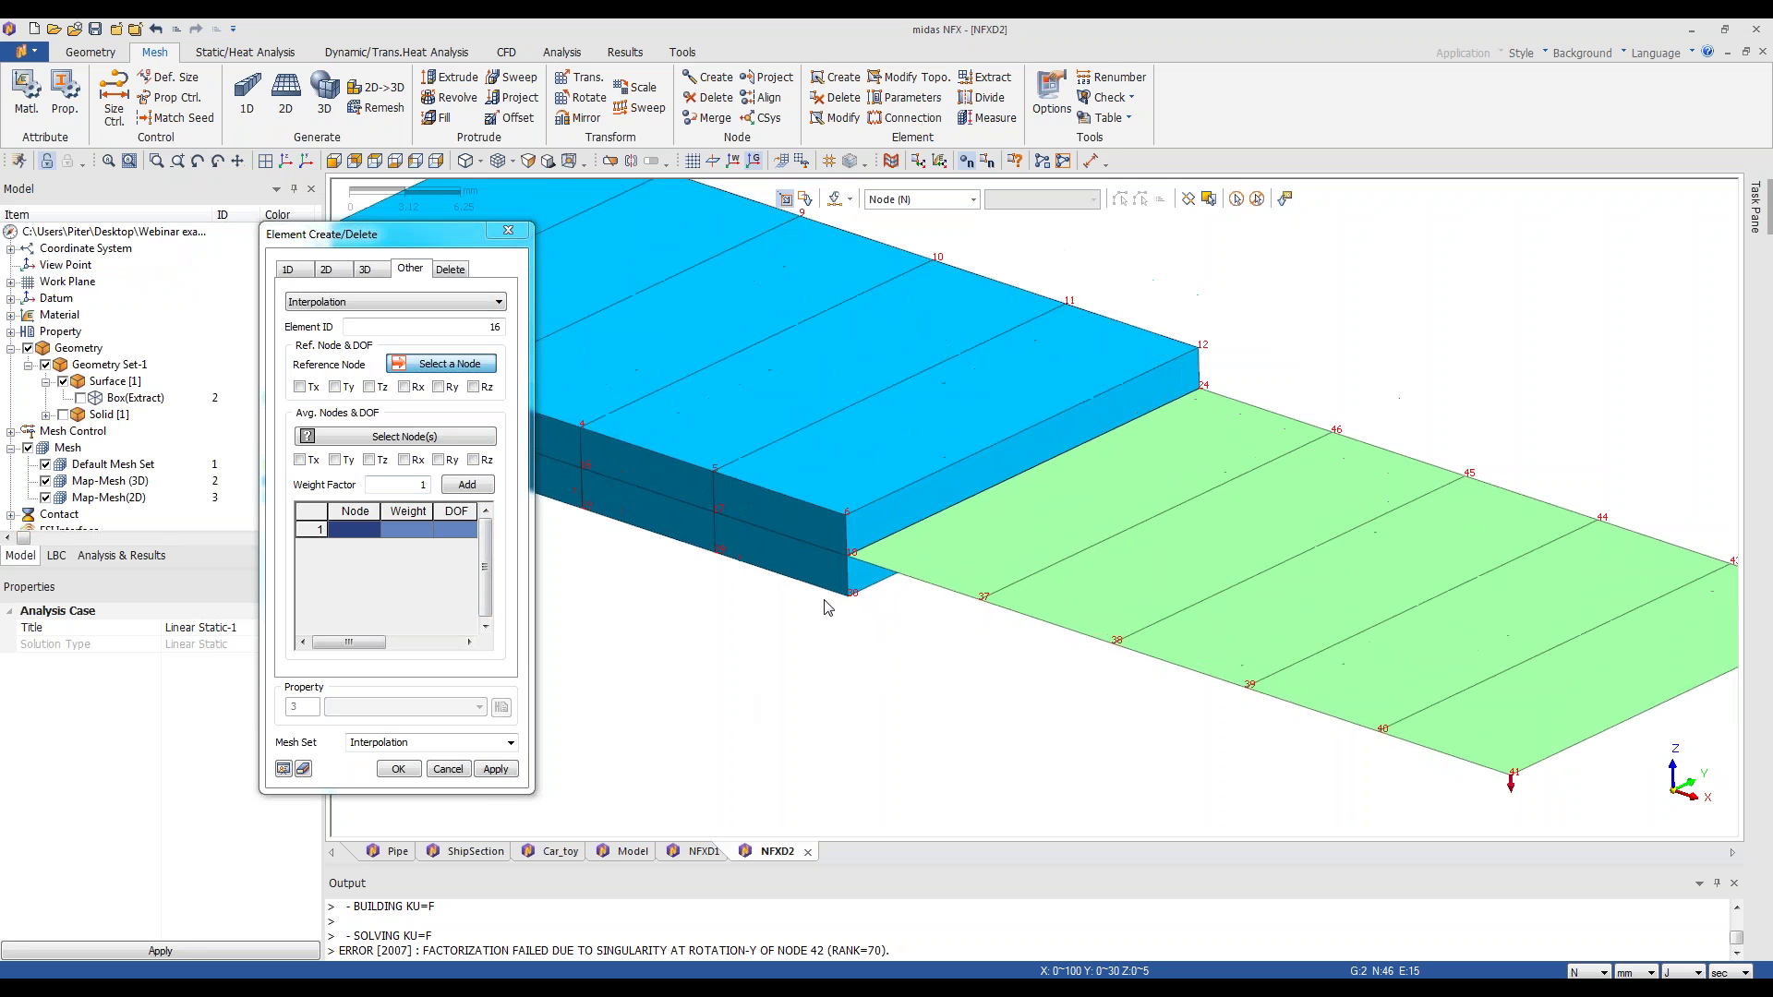
pyautogui.scroll(1, 825, 606)
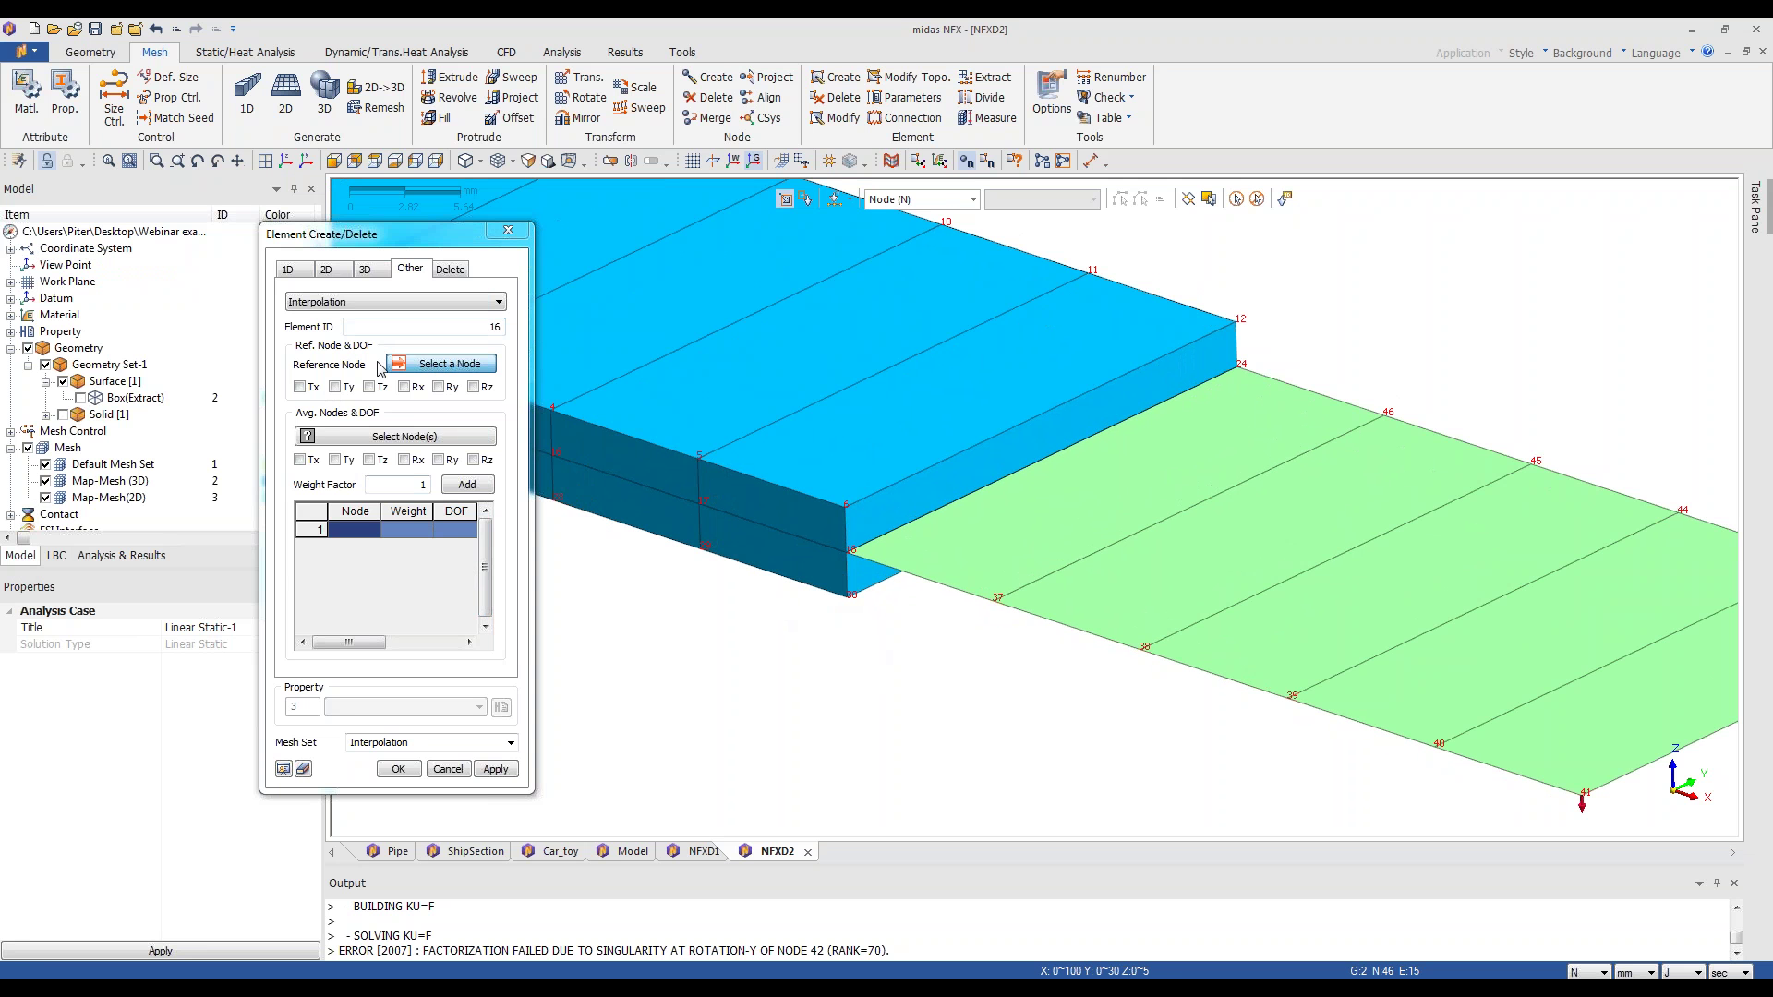
# - Assign node 18 as the interpolation element's reference node and nodes 6 and 30 above and below it as averaging nodes
pyautogui.click(849, 553)
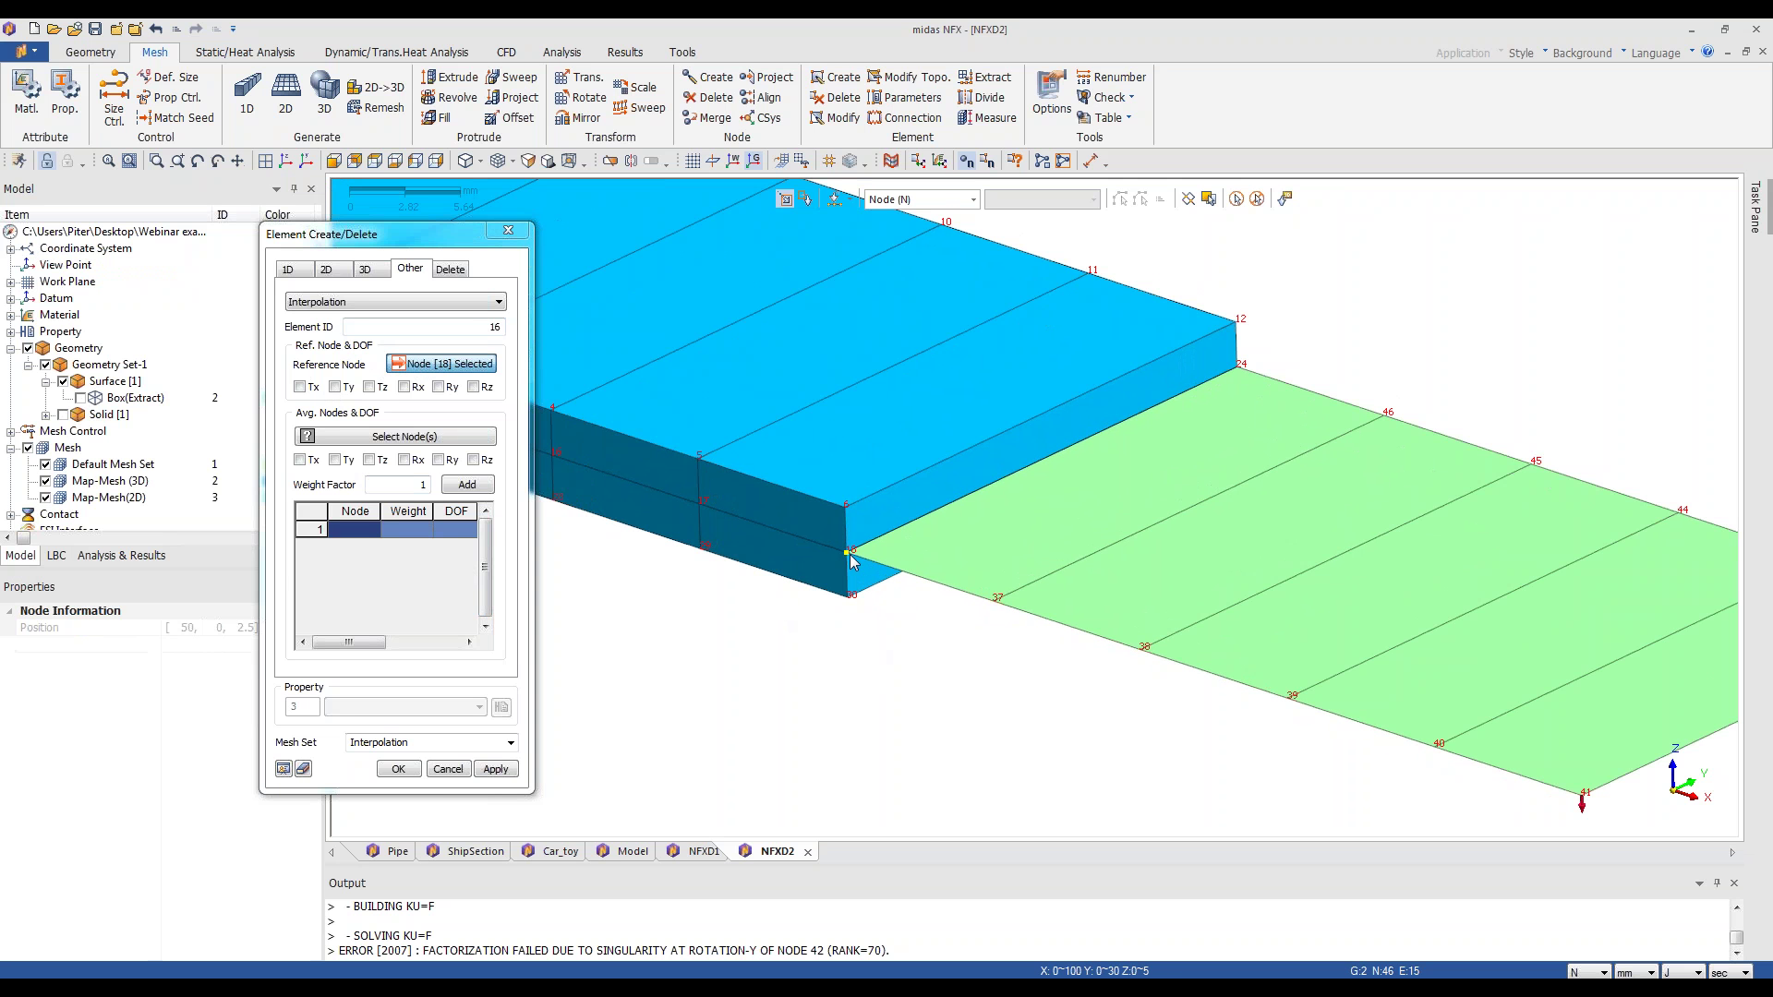
pyautogui.click(439, 440)
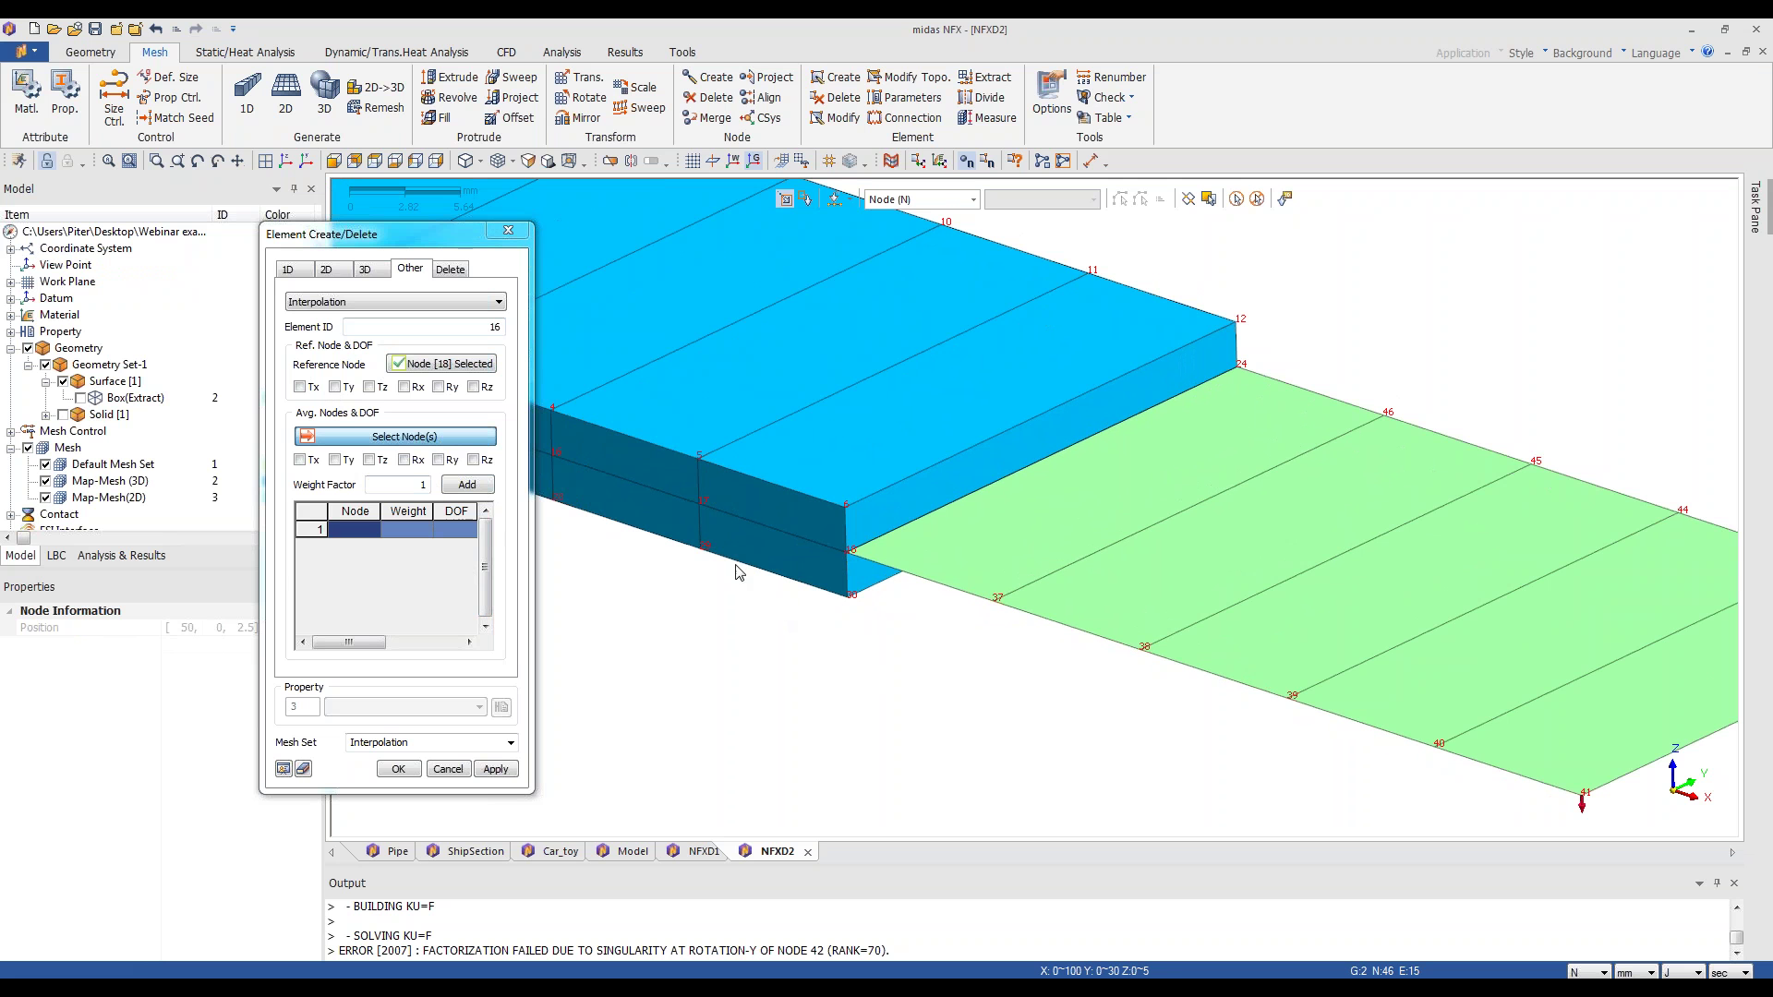
pyautogui.click(841, 506)
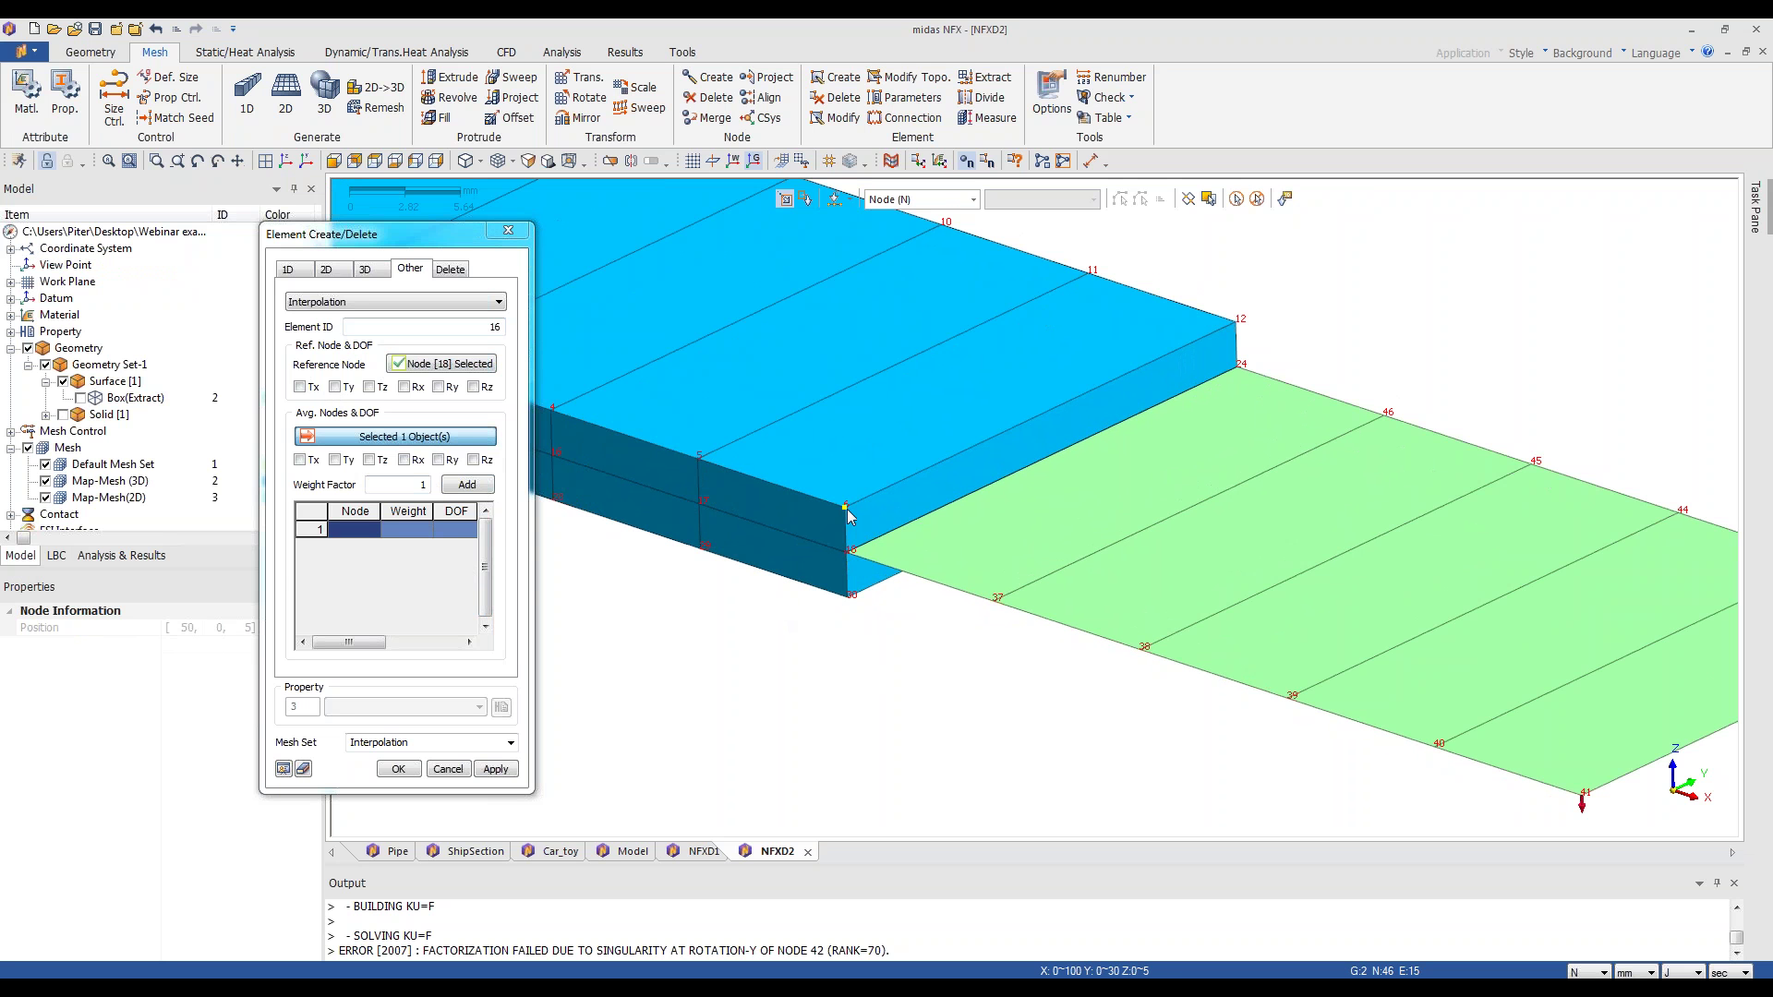
pyautogui.click(849, 602)
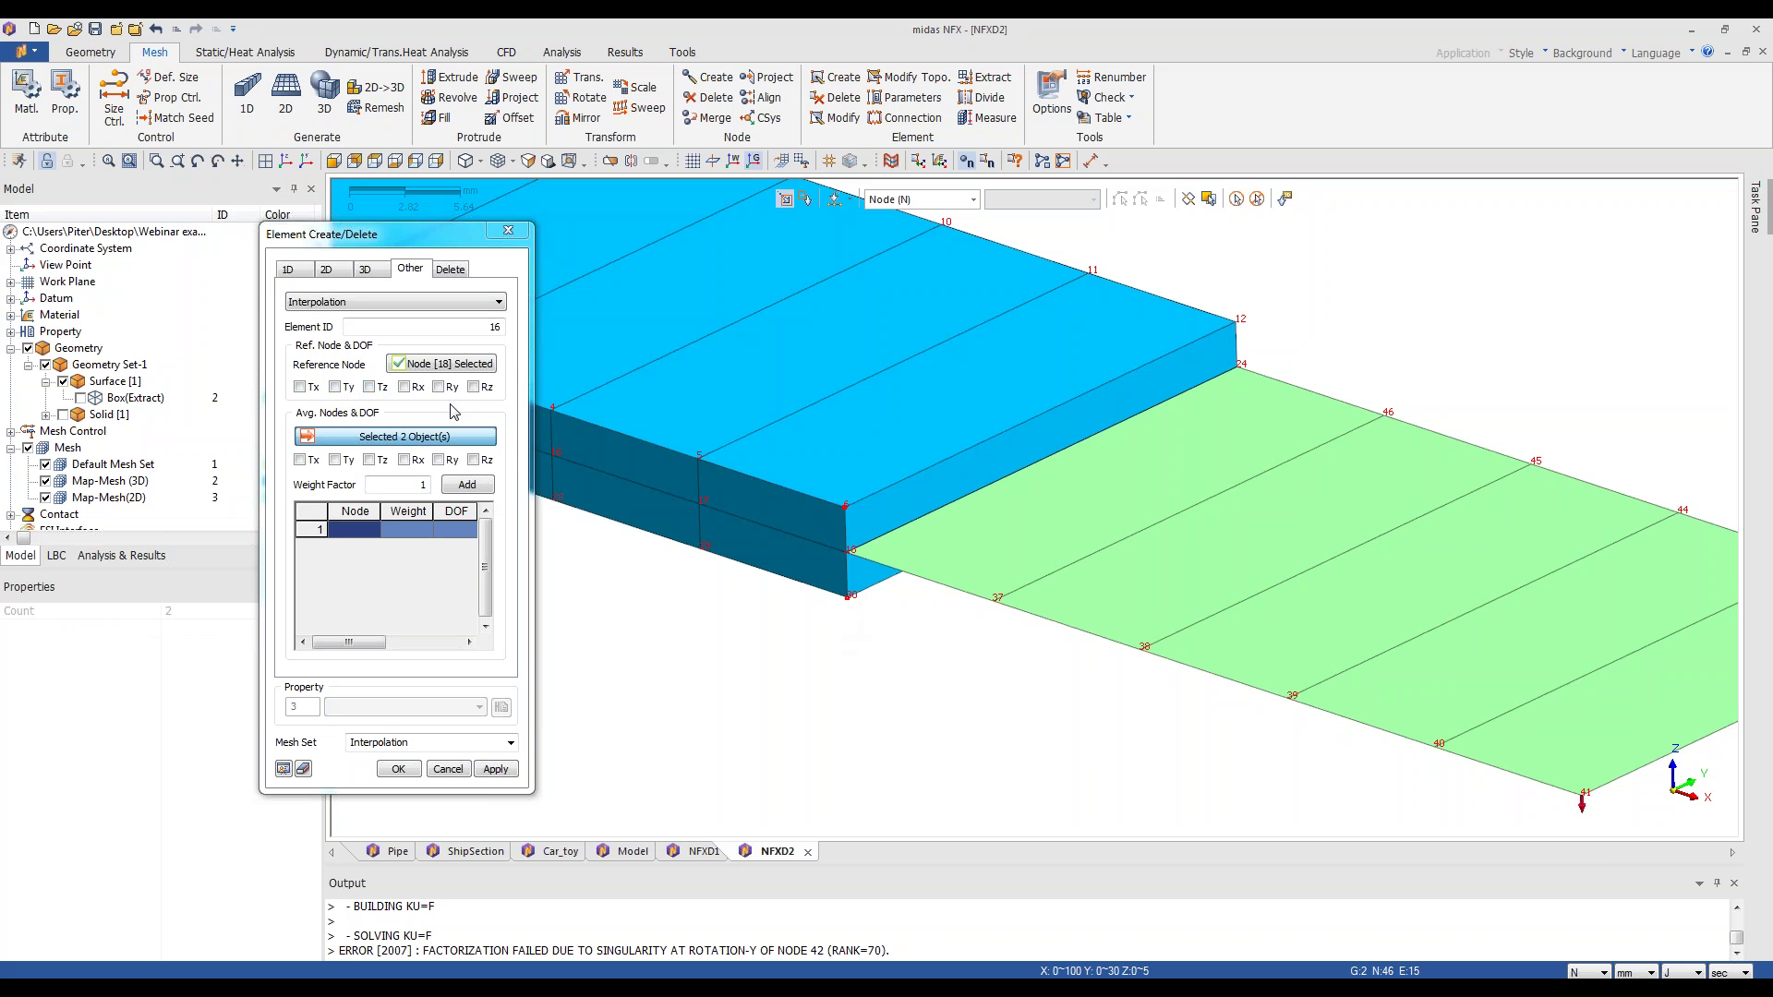
# - Create the interpolation element with reference DOFs Rx, Ry, Rz and averaging DOFs Tx, Ty, Tz at weight factor 1
pyautogui.click(405, 388)
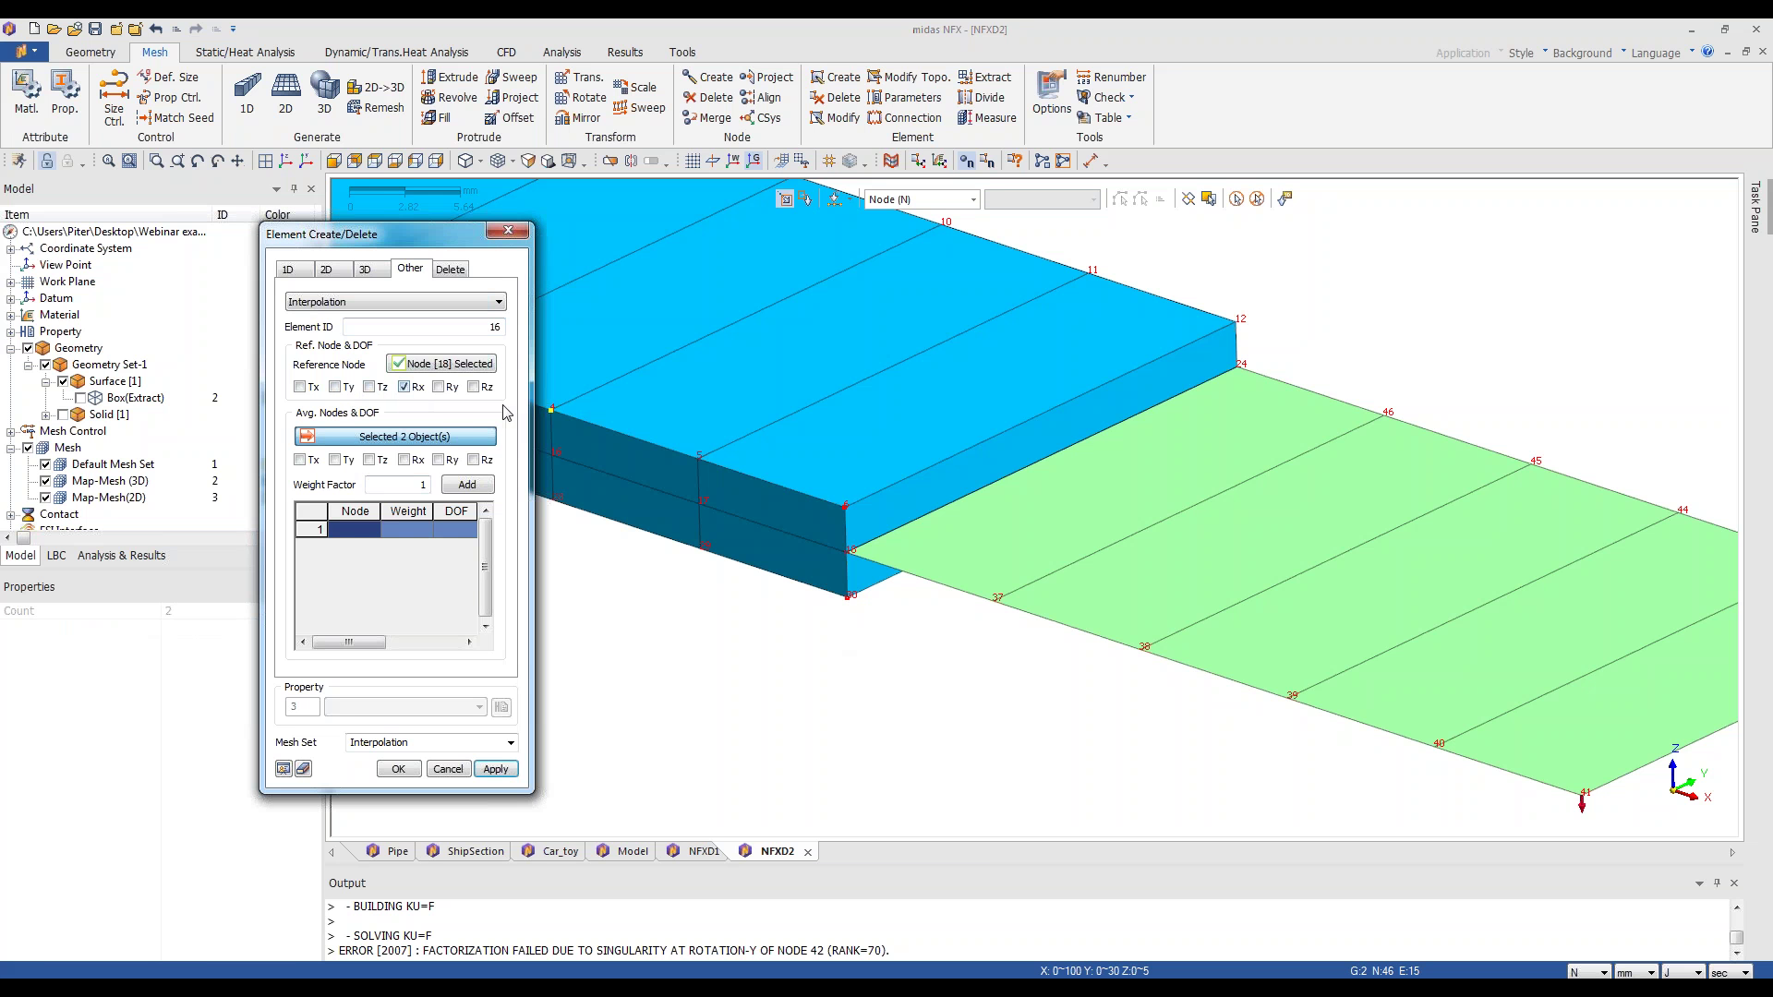
pyautogui.click(440, 388)
pyautogui.click(308, 464)
pyautogui.click(334, 461)
pyautogui.click(370, 461)
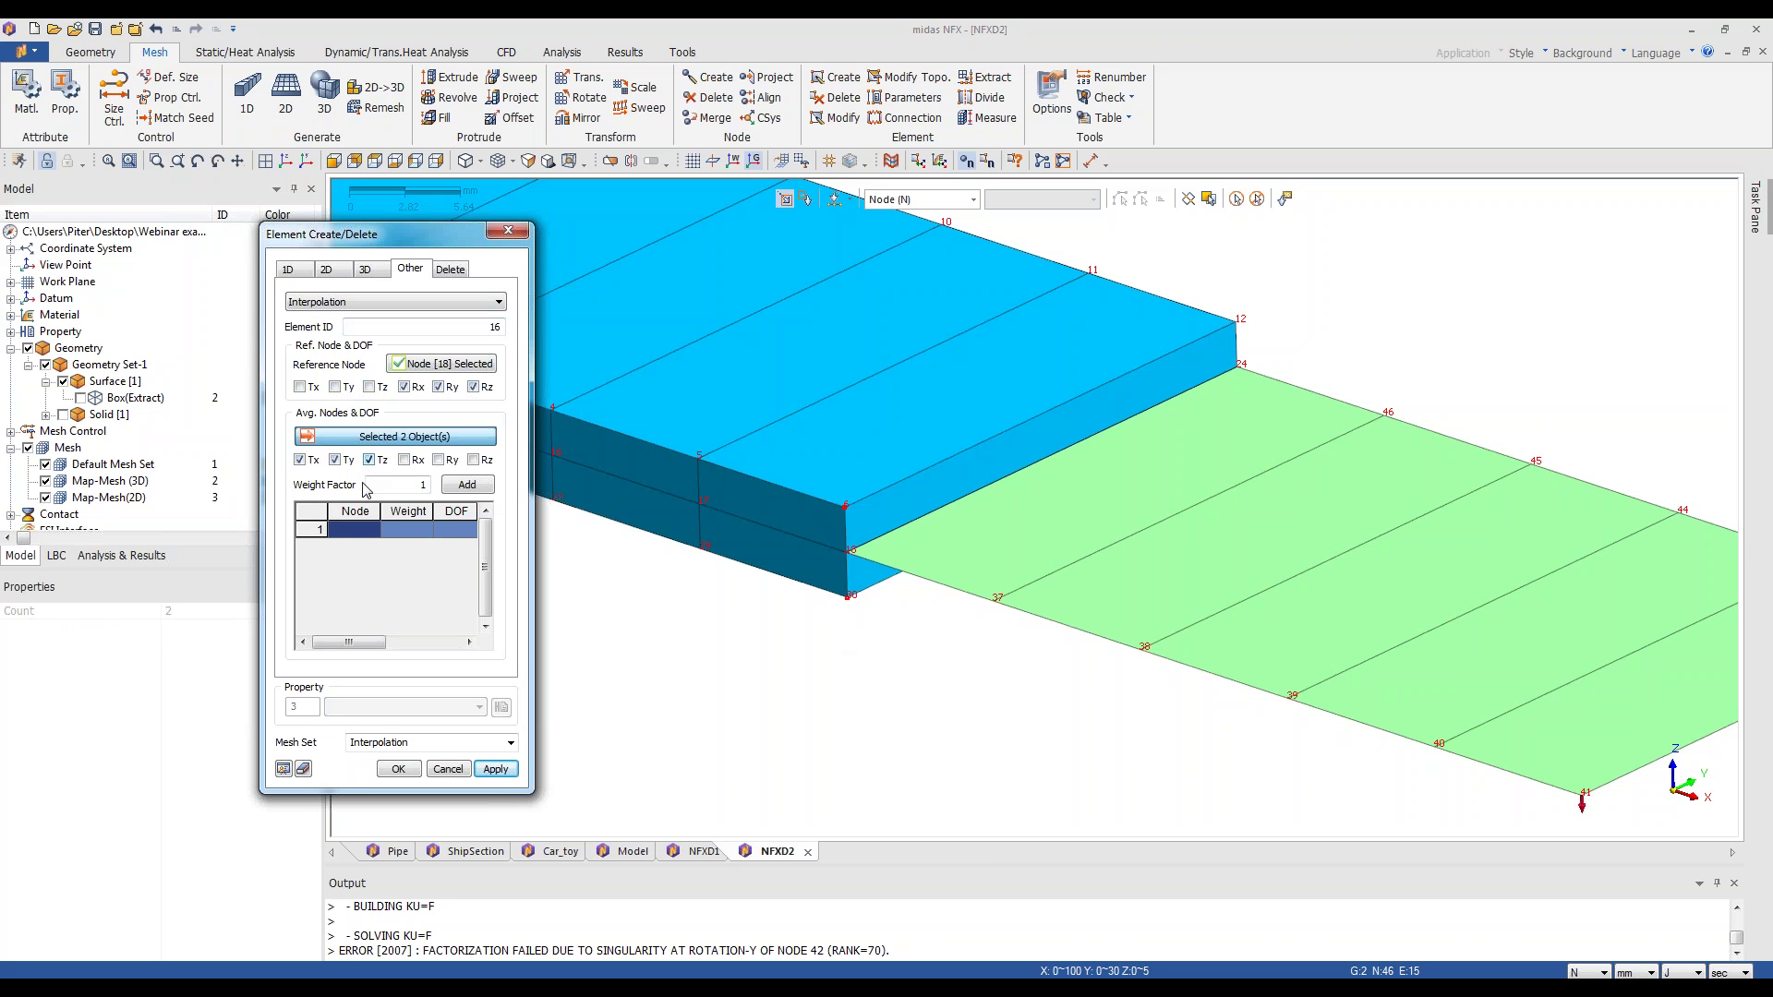
pyautogui.click(475, 488)
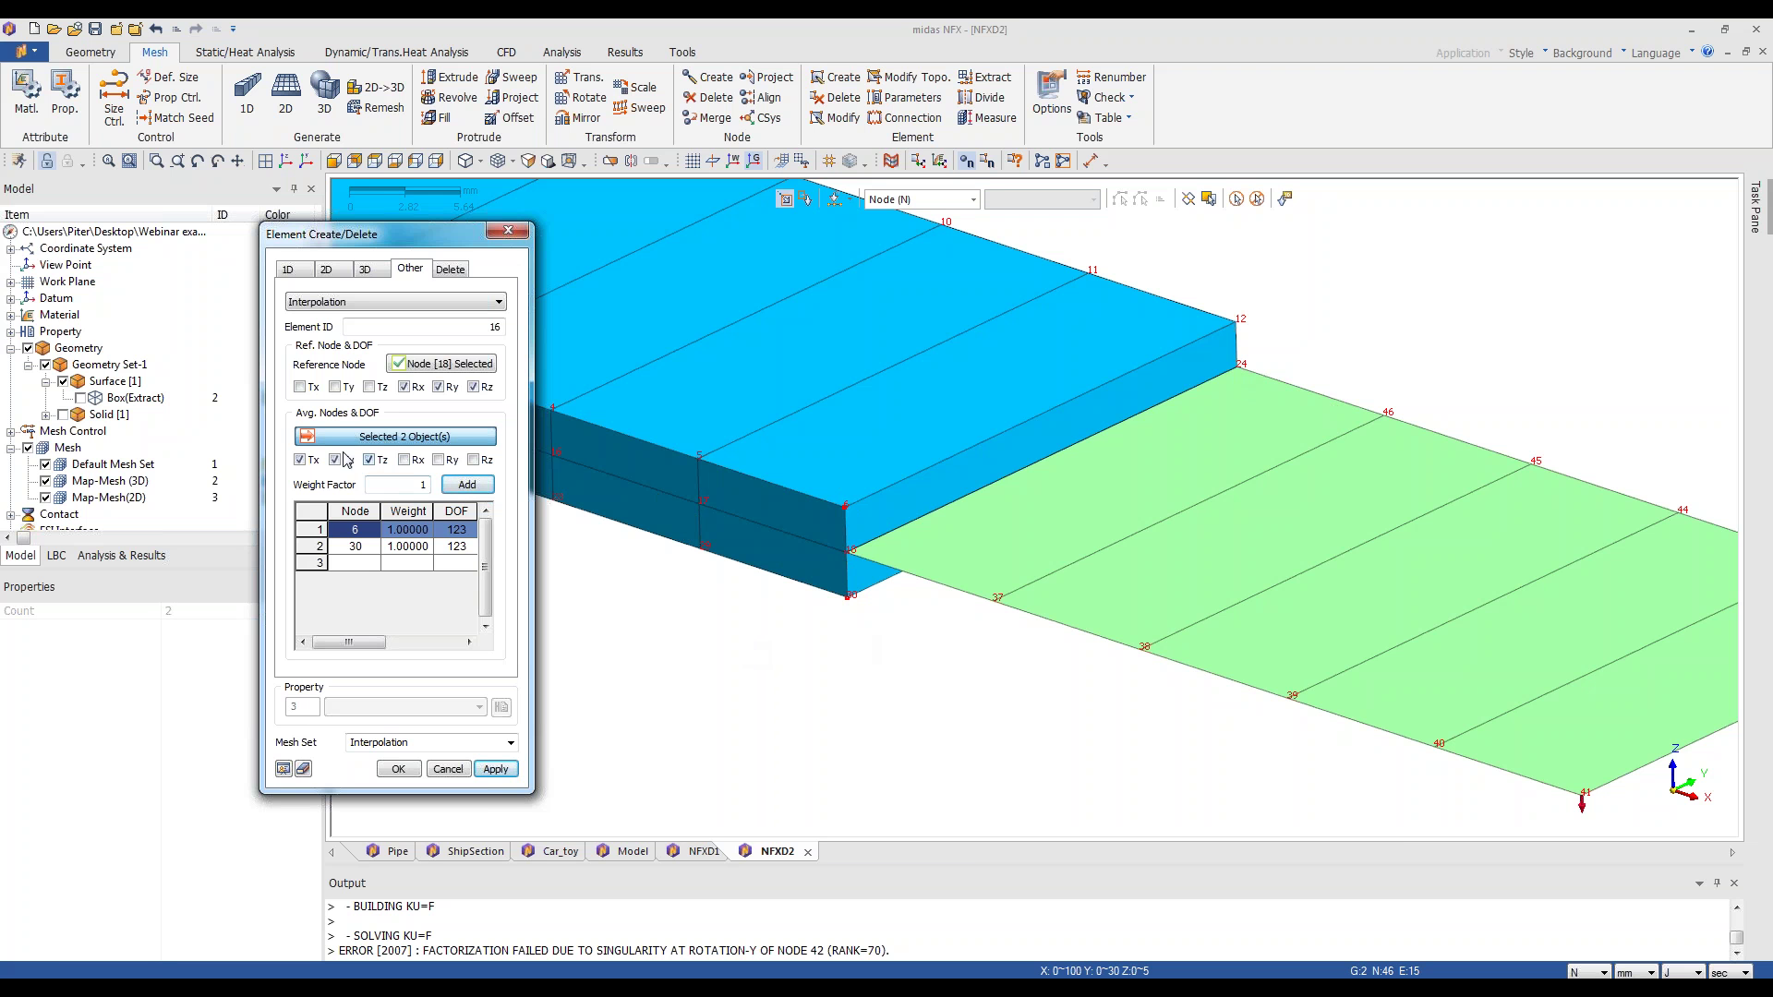
pyautogui.click(495, 769)
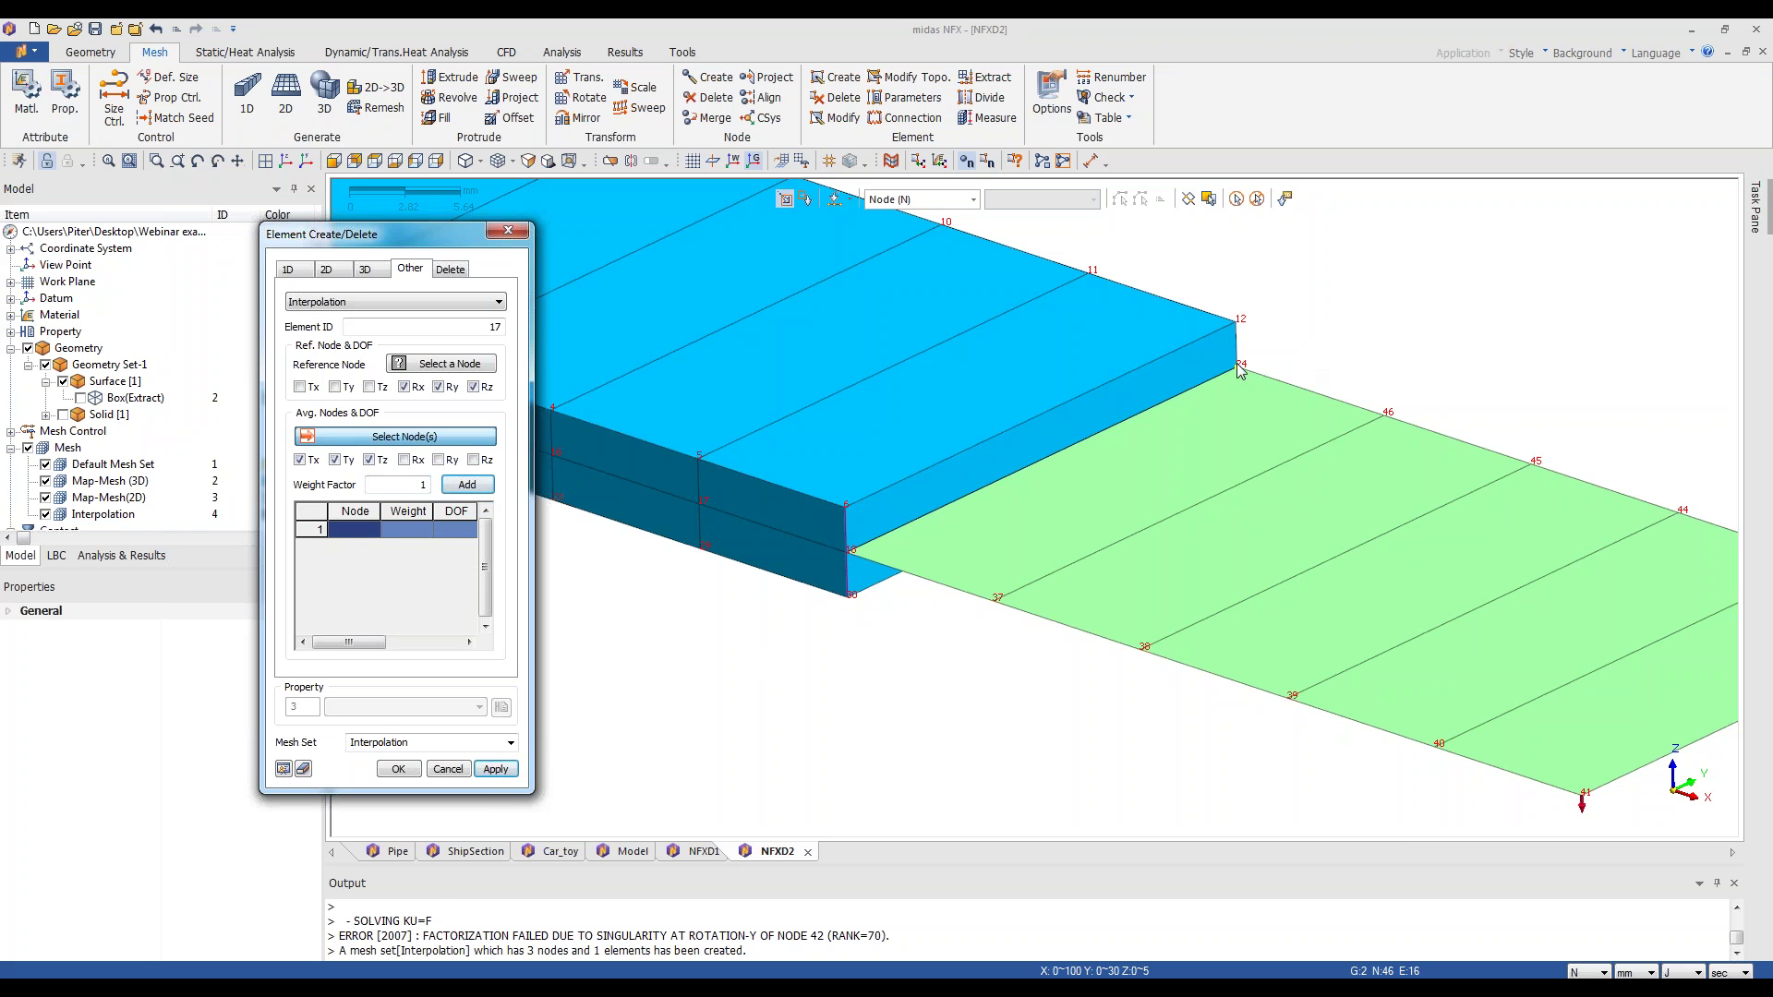
# - Create the second interpolation element with reference node 24 (Rx, Ry, Rz) and averaging nodes 12 and 36 (Tx, Ty, Tz) at weight factor 1
pyautogui.moveTo(1213, 425); pyautogui.dragTo(1136, 593, button='middle')
pyautogui.scroll(5, 1094, 479)
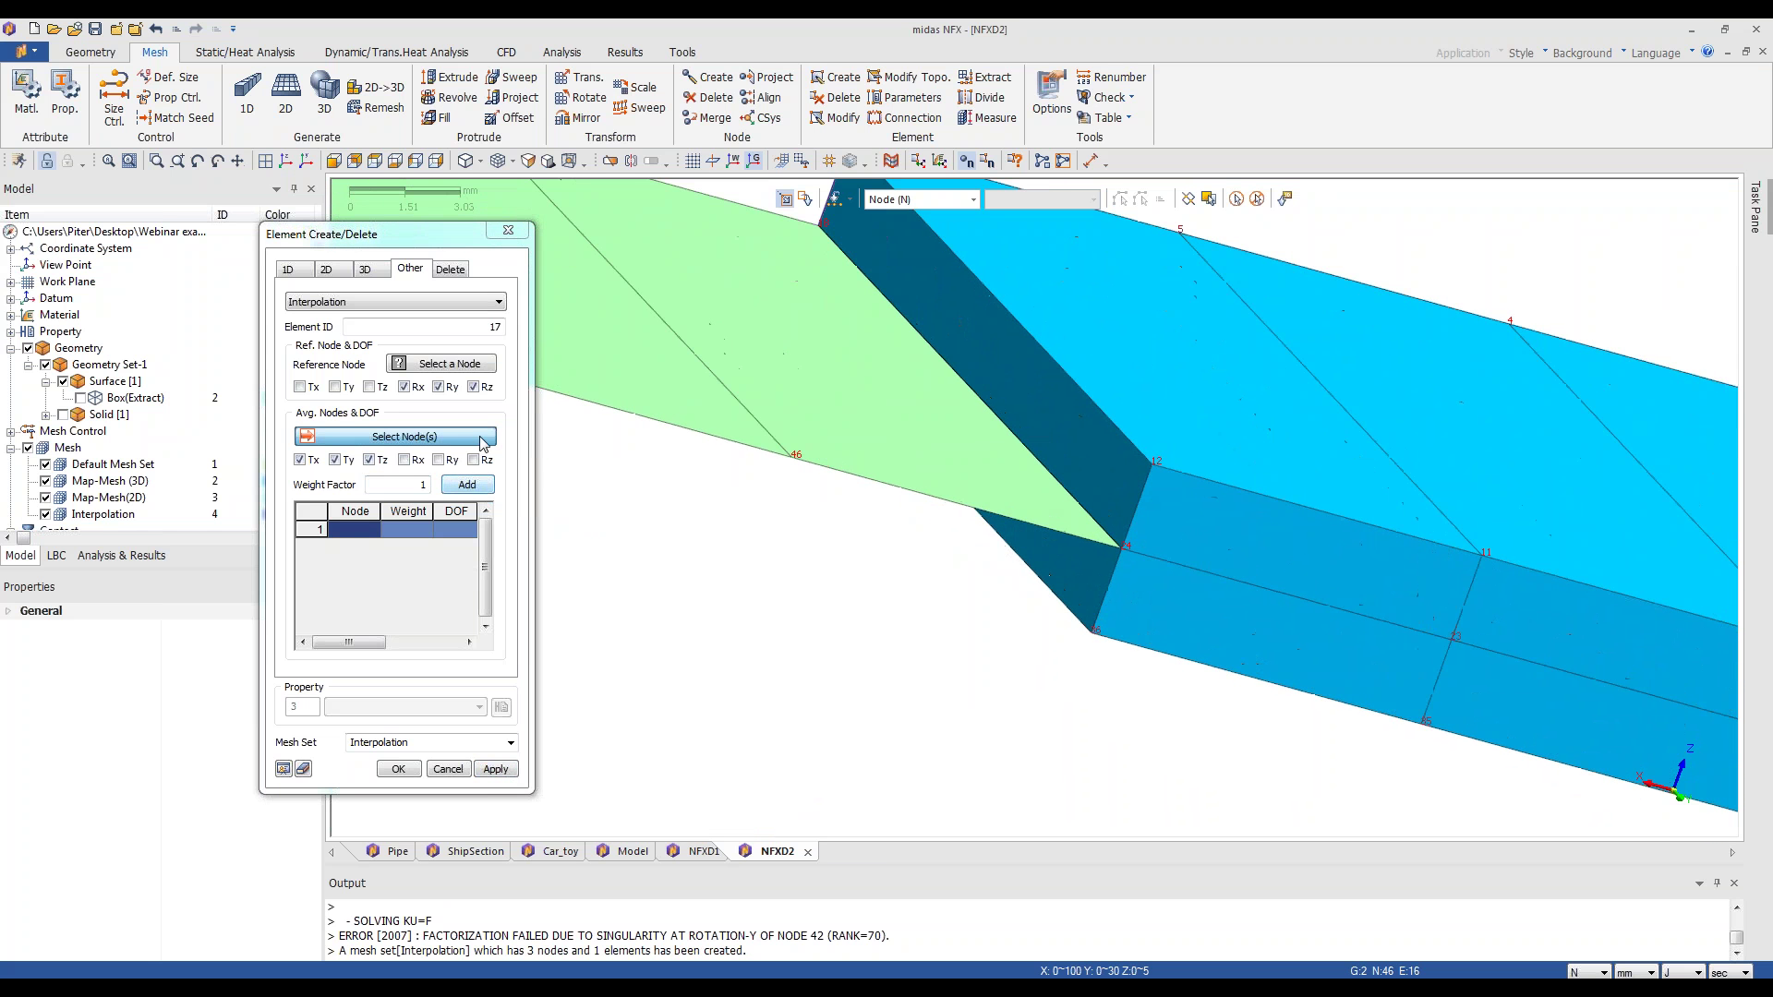
pyautogui.click(464, 366)
pyautogui.click(1124, 546)
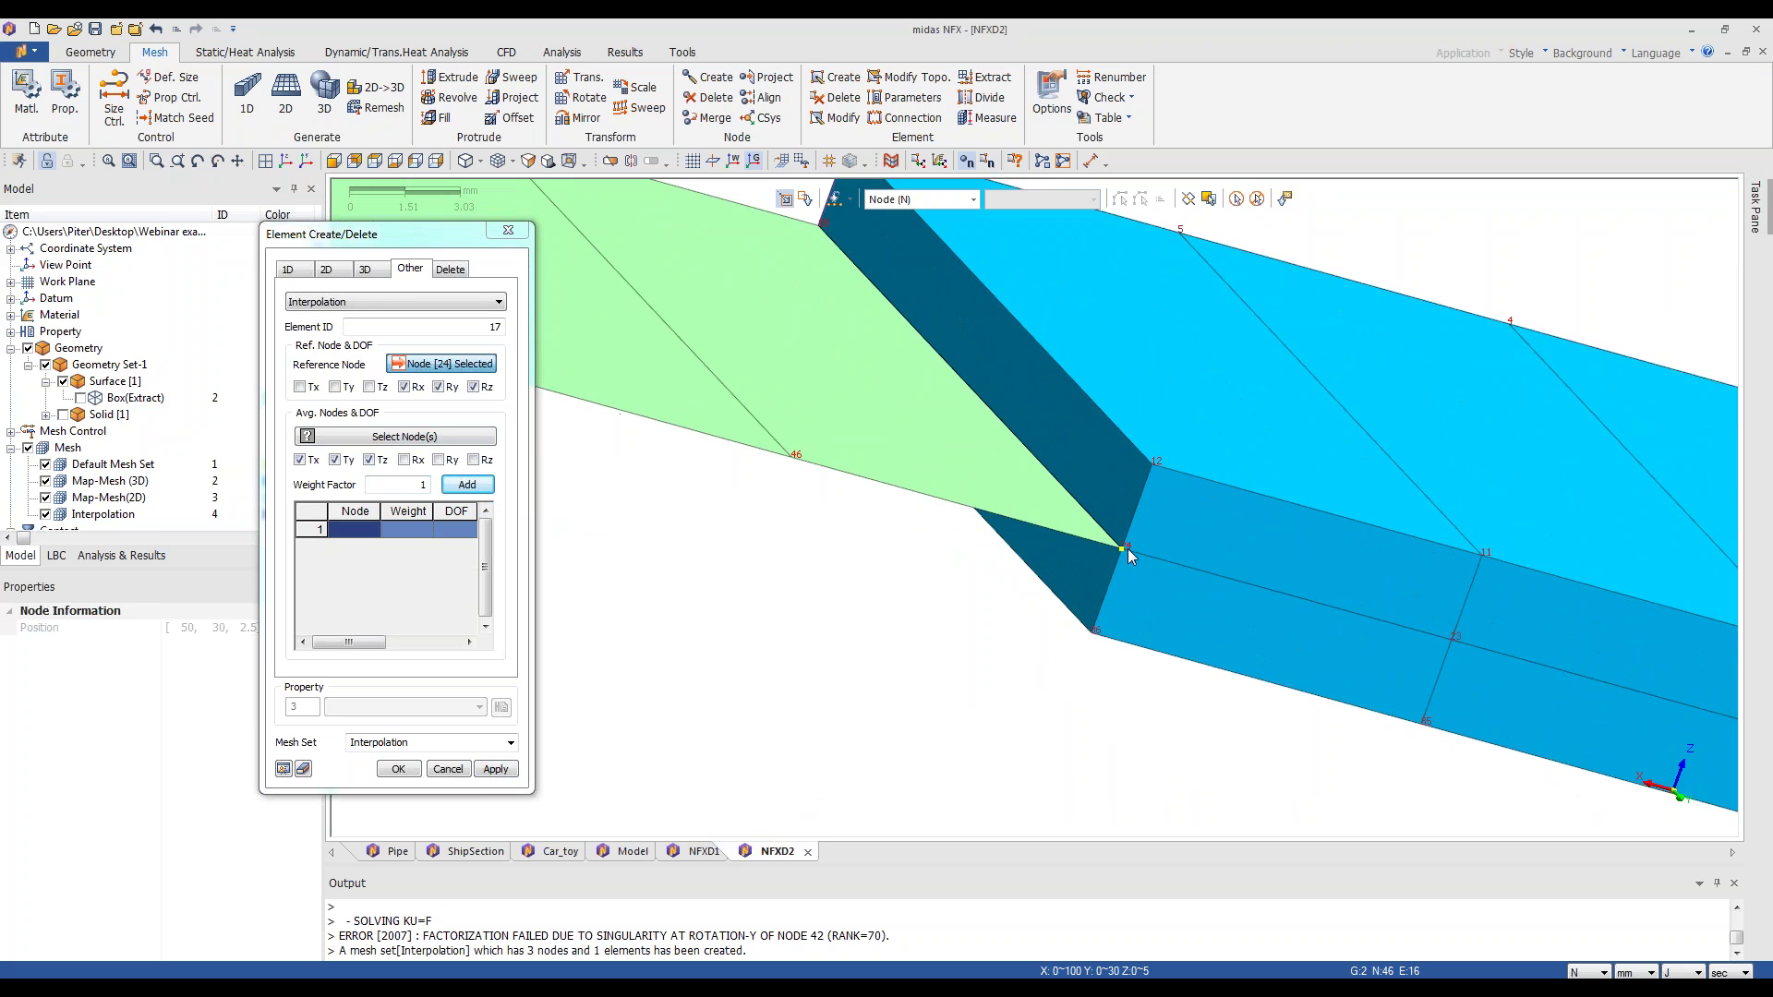
pyautogui.click(394, 440)
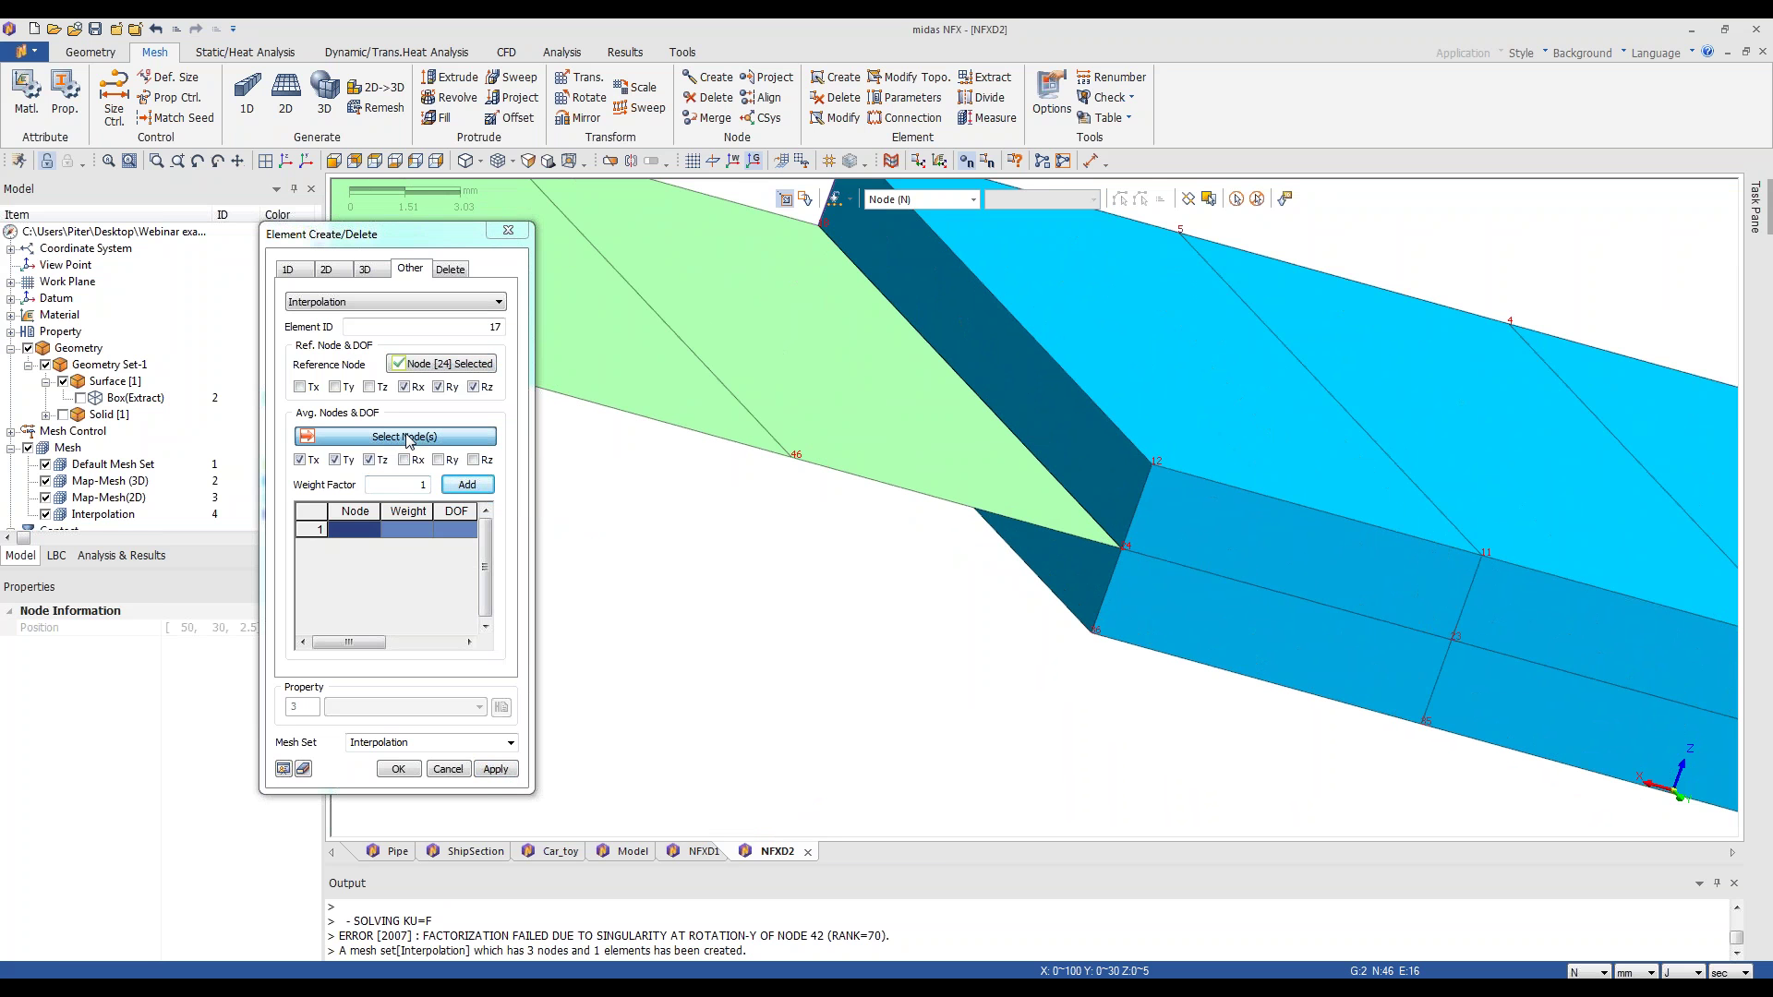
pyautogui.click(1153, 465)
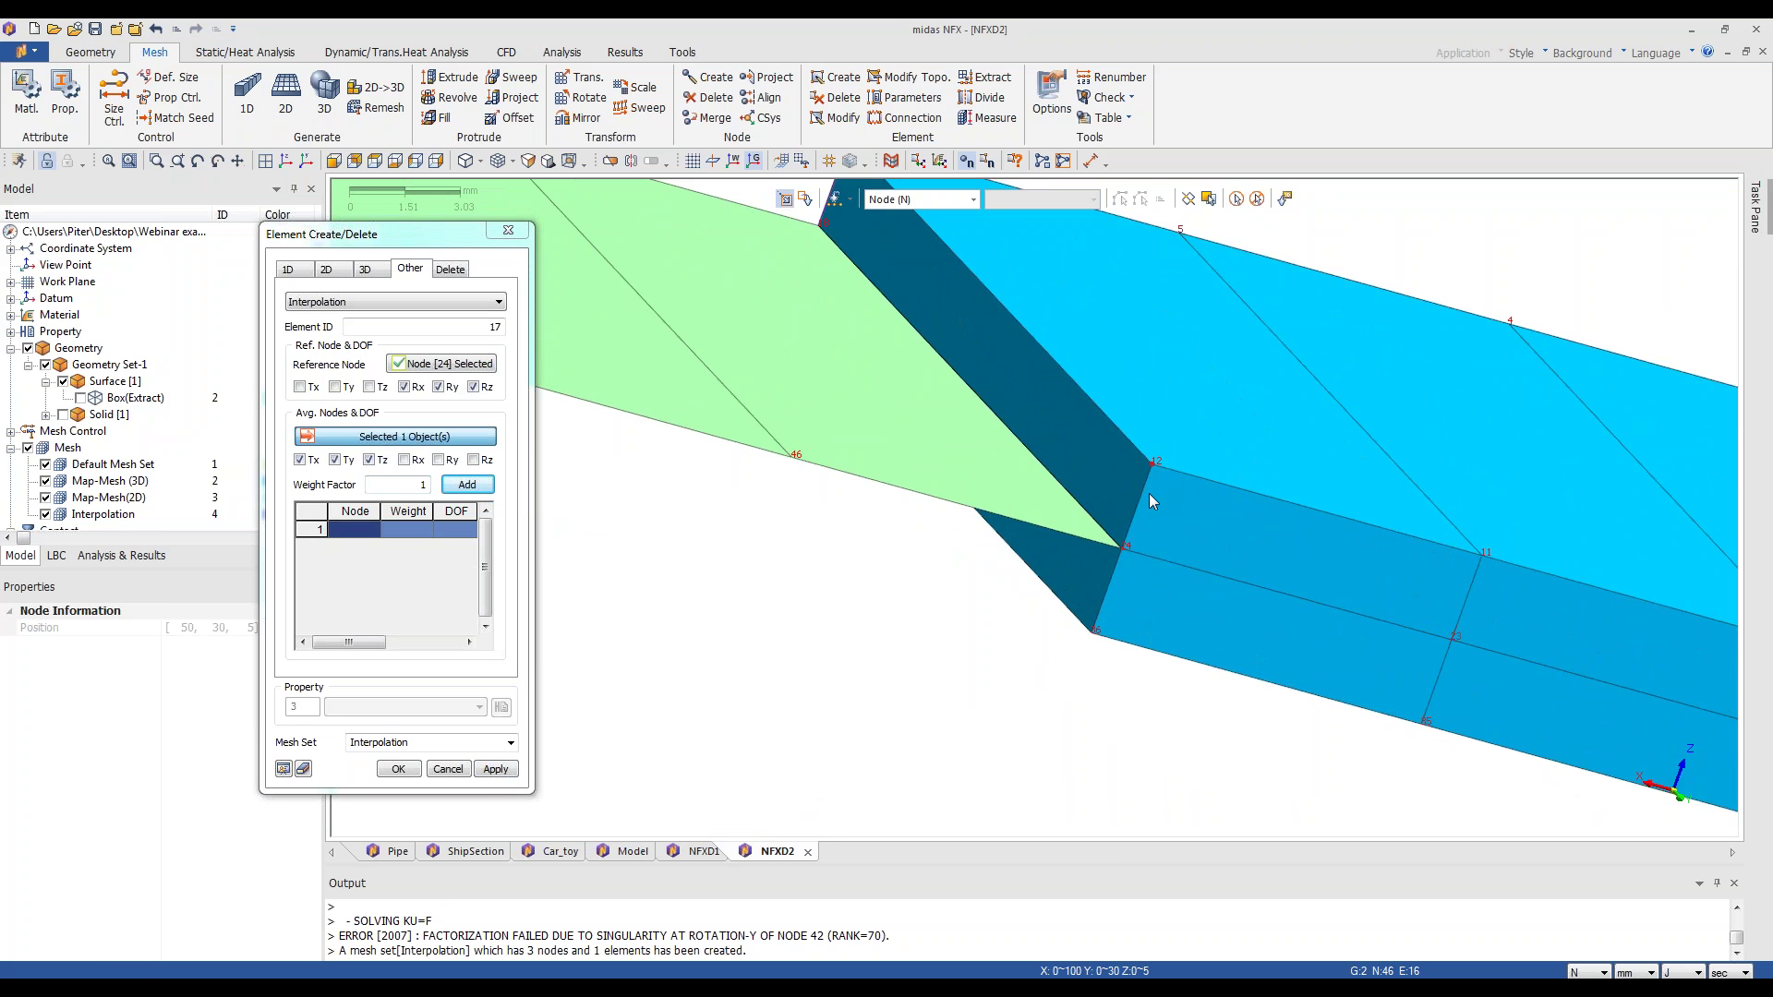
pyautogui.click(1093, 632)
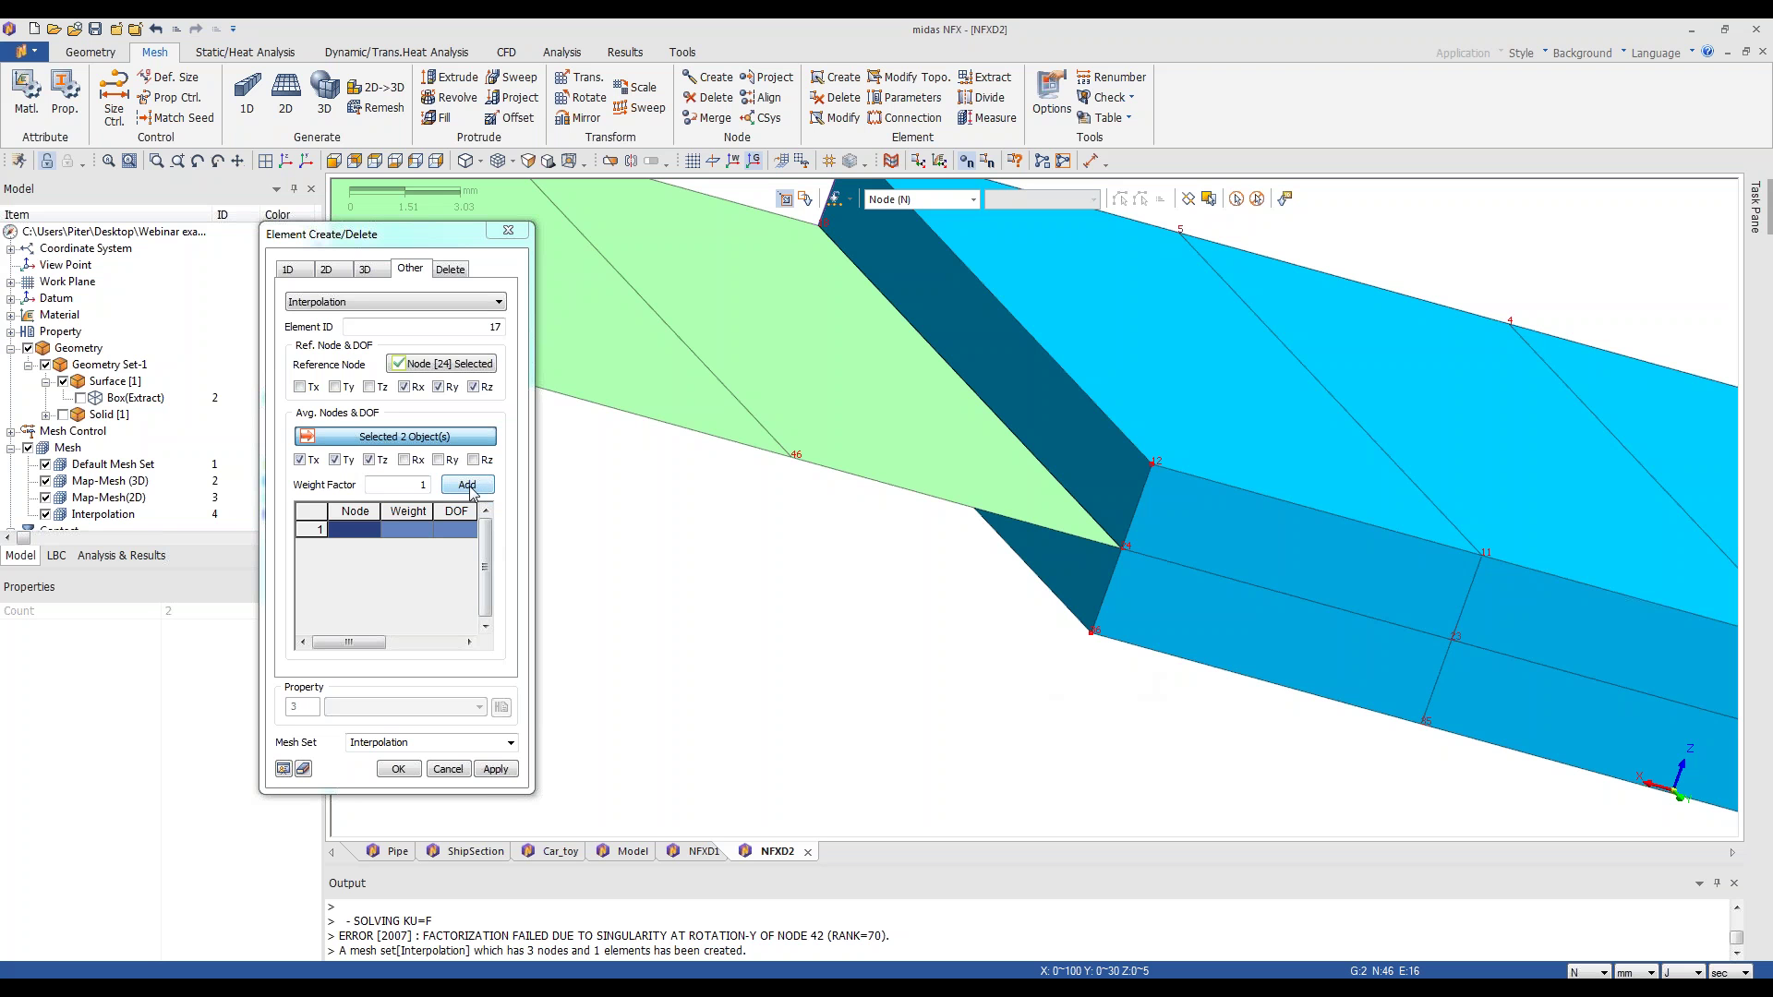
pyautogui.click(467, 484)
pyautogui.click(398, 768)
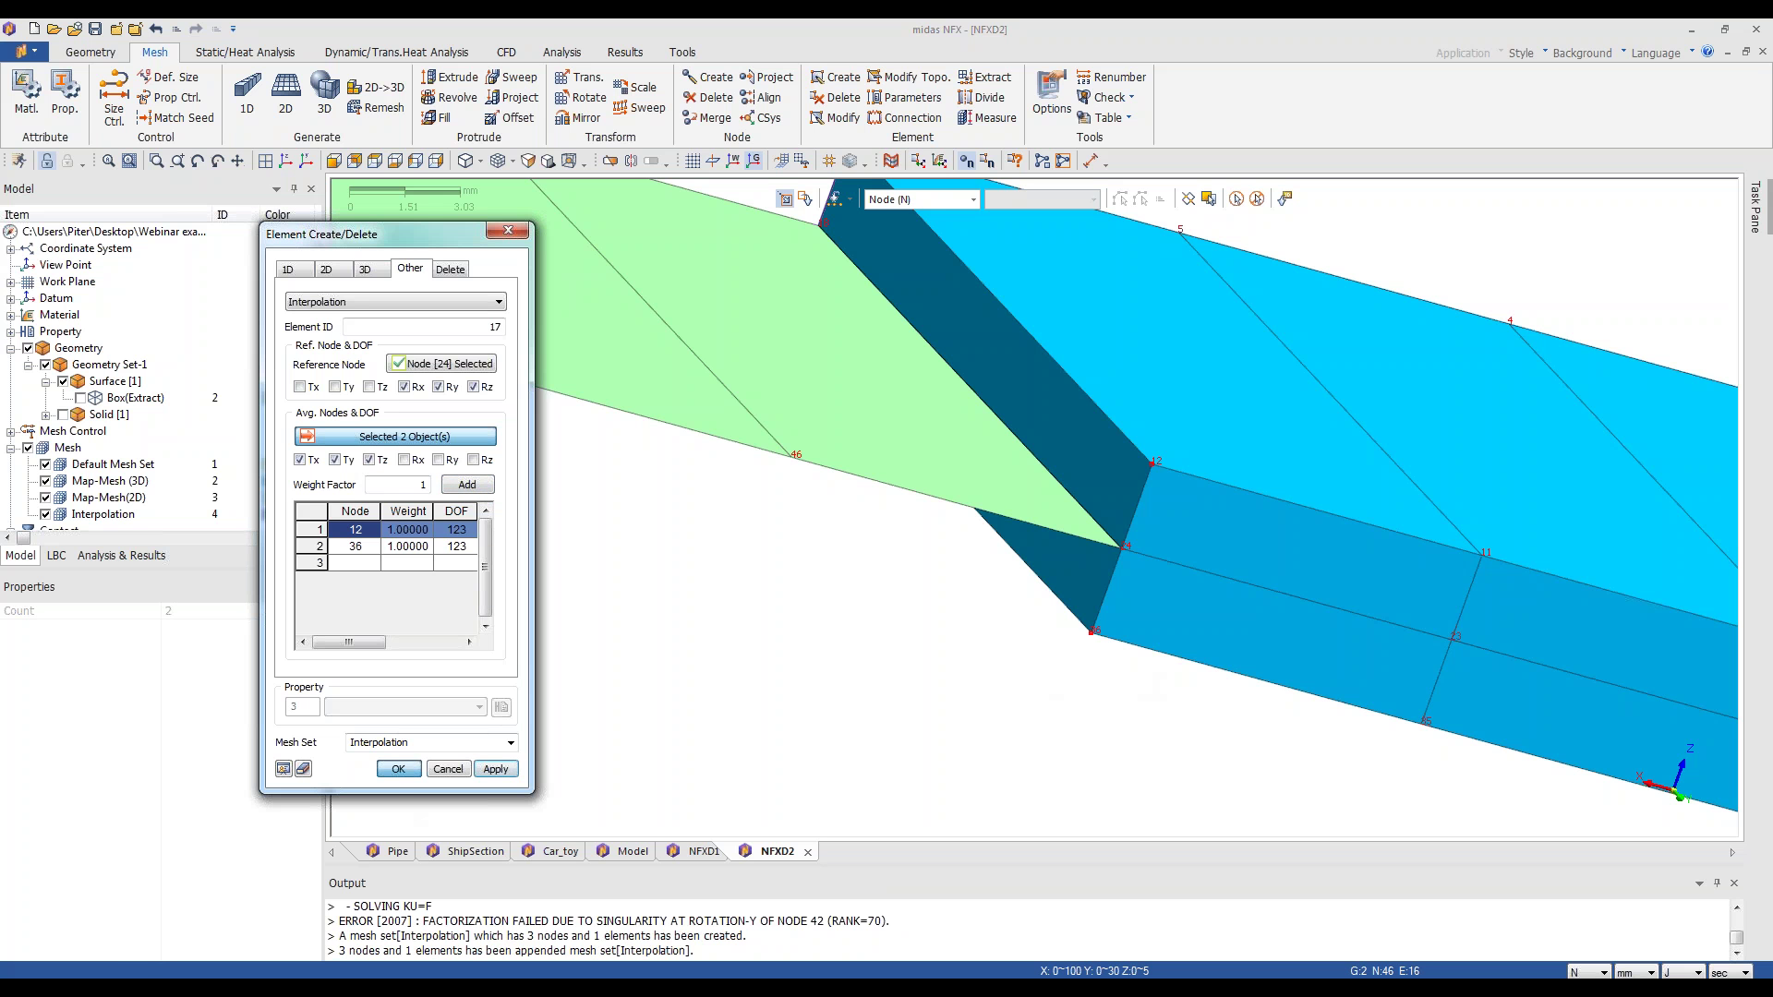
# - Temporarily hide the Map-Mesh (3D) set to inspect both interpolation elements at the junction, and show the set again
pyautogui.scroll(-3, 738, 657)
pyautogui.moveTo(786, 540); pyautogui.dragTo(351, 490, button='middle')
pyautogui.scroll(2, 383, 519)
pyautogui.click(46, 481)
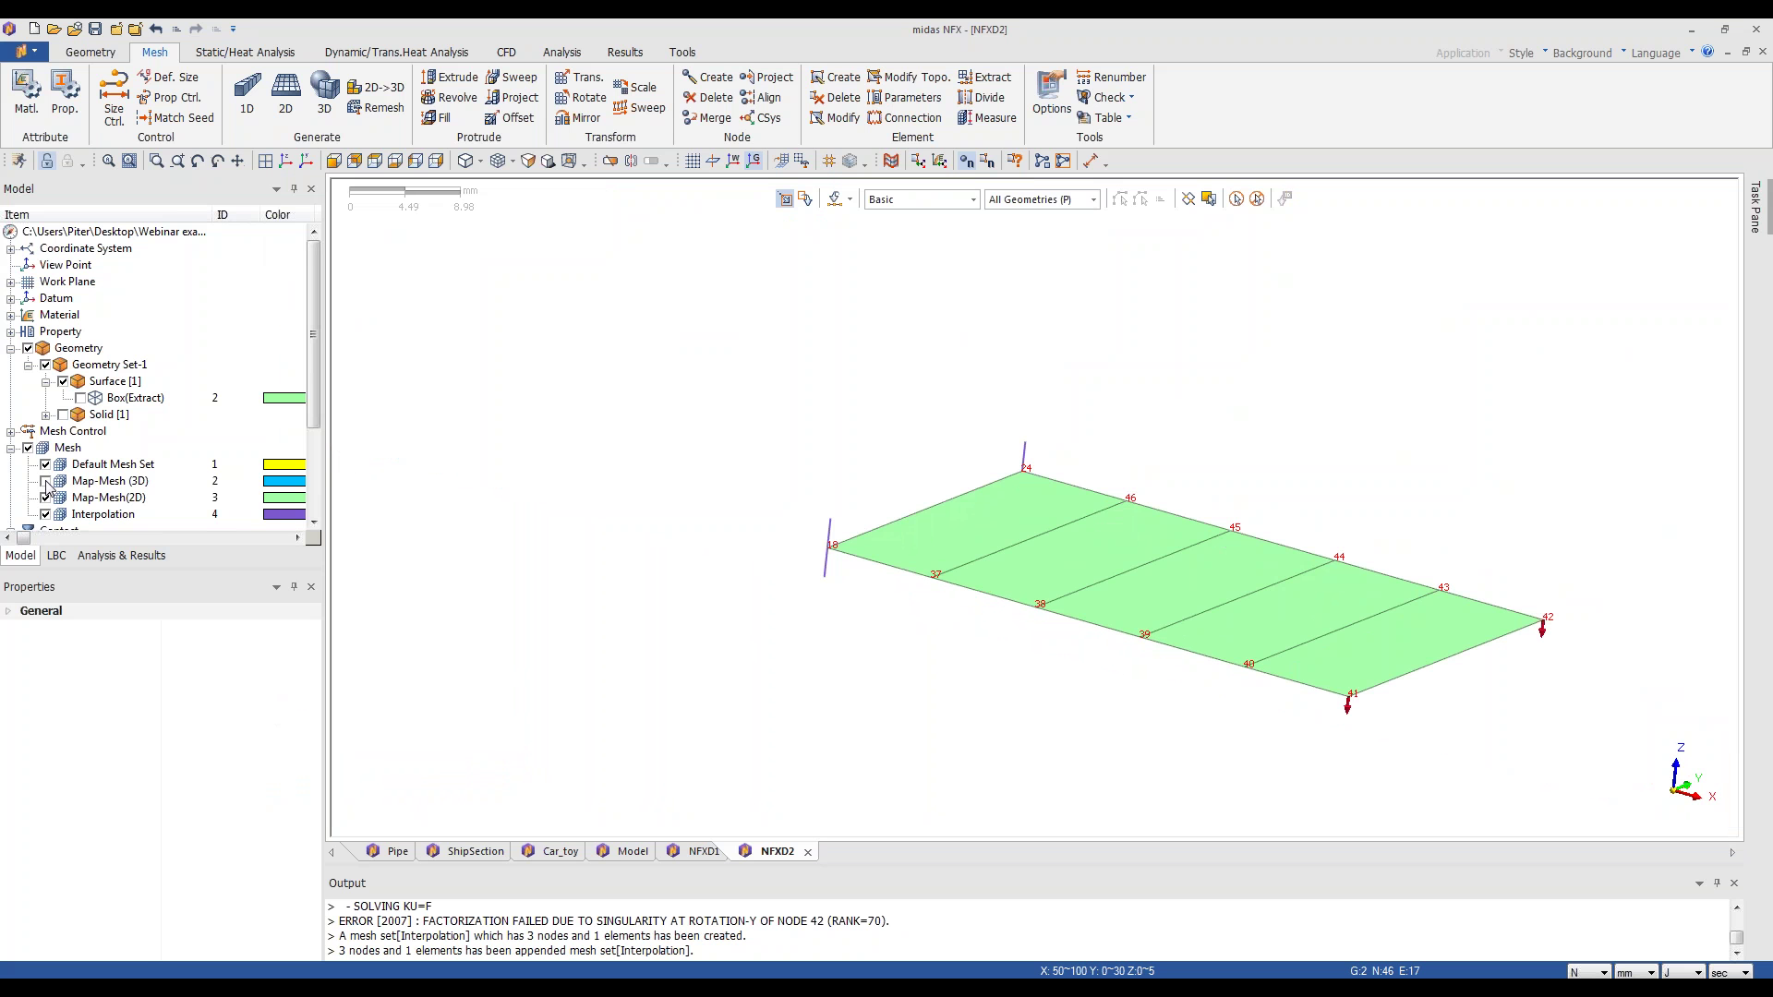
pyautogui.click(45, 481)
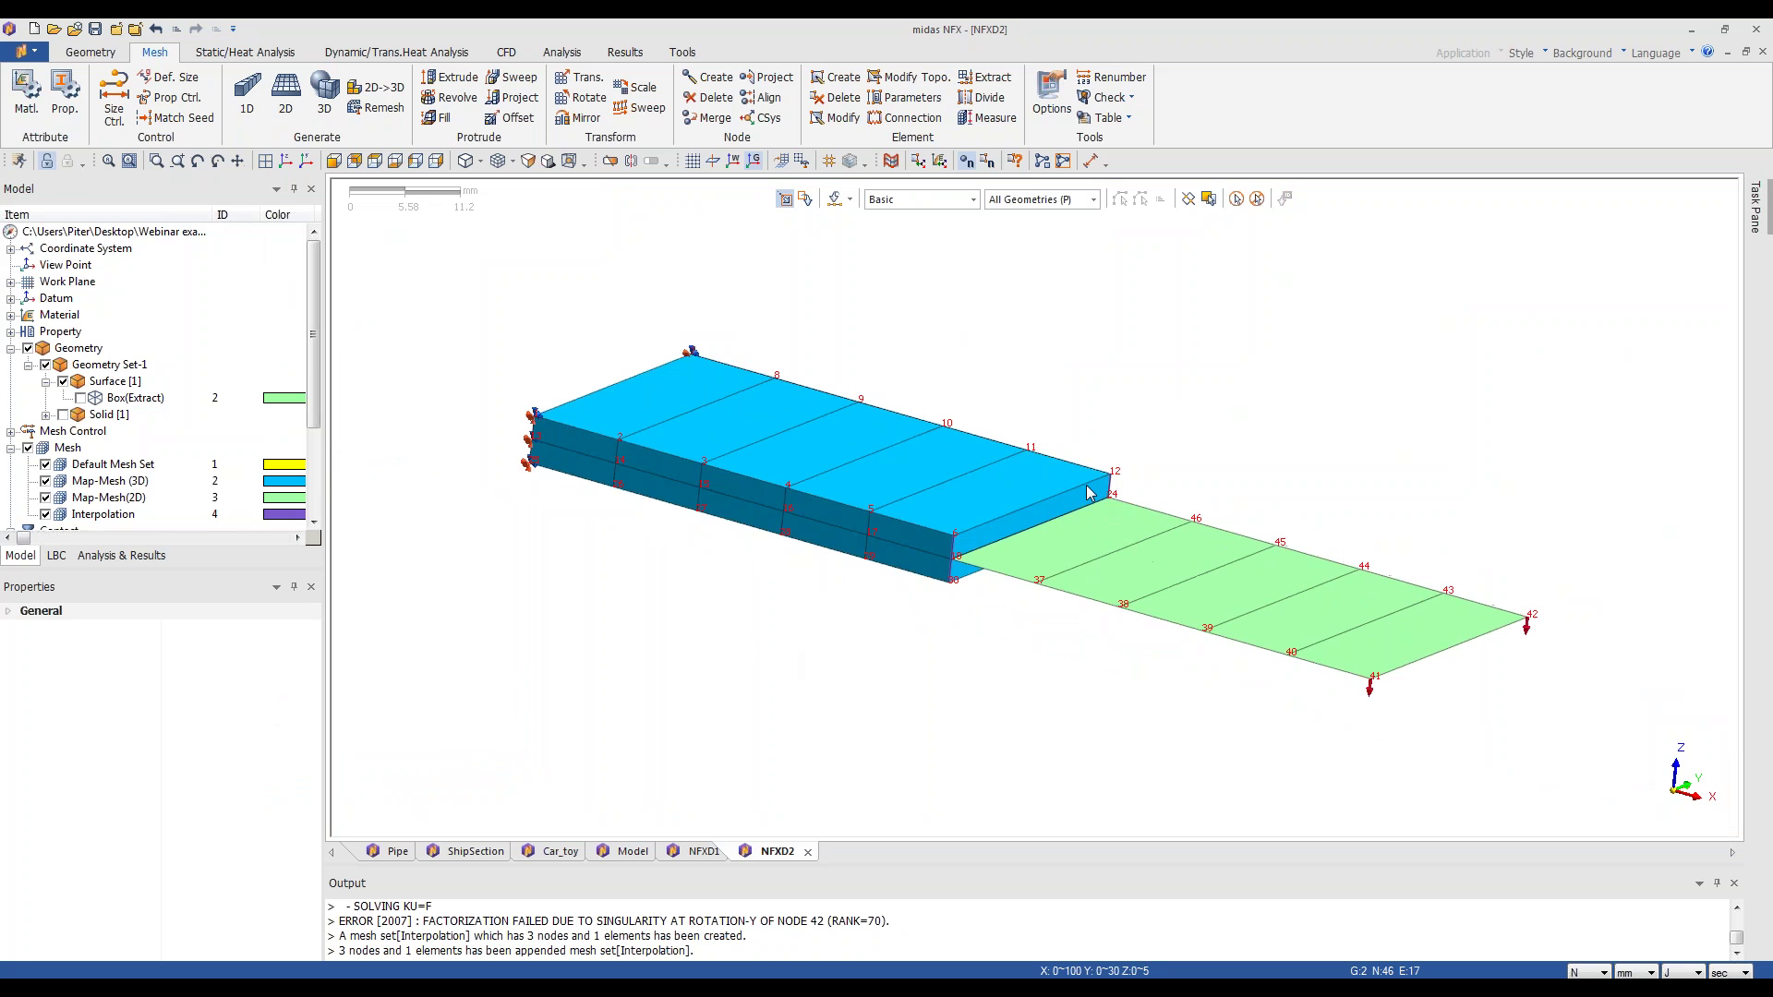
# - Make the Interpolation mesh set active along with the other meshes in the Linear Static-1 analysis case, and solve the case
pyautogui.rightClick(108, 267)
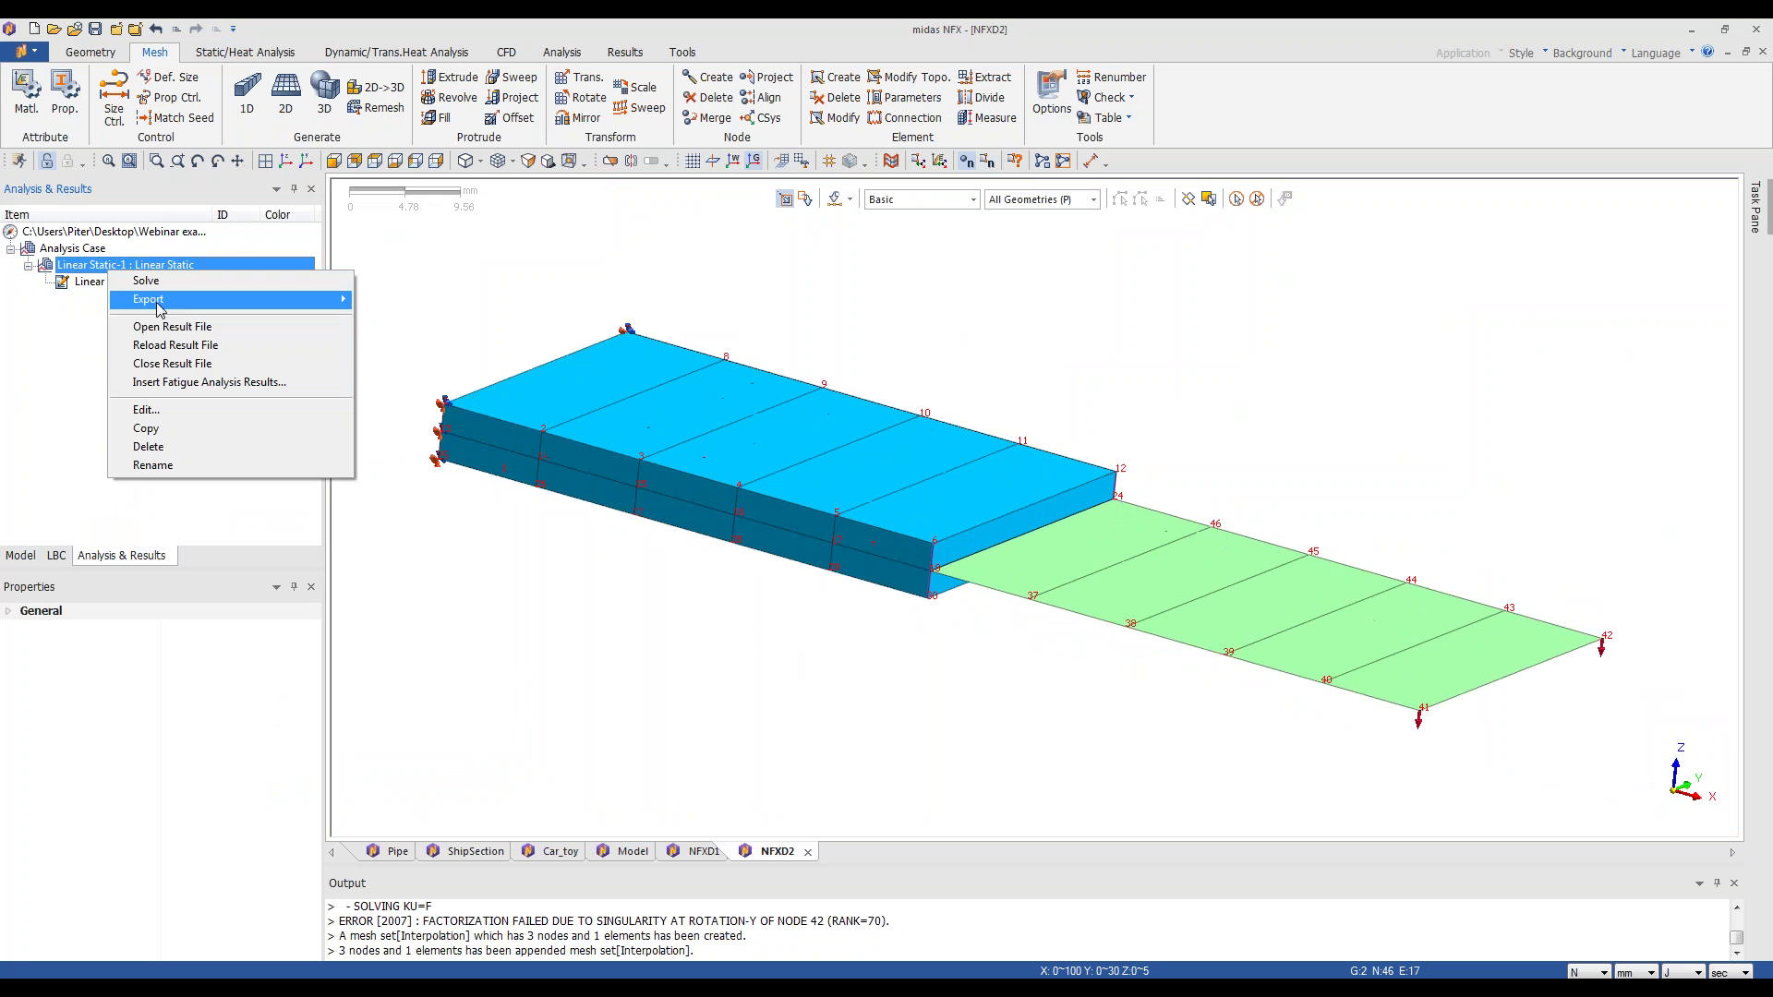
pyautogui.click(175, 411)
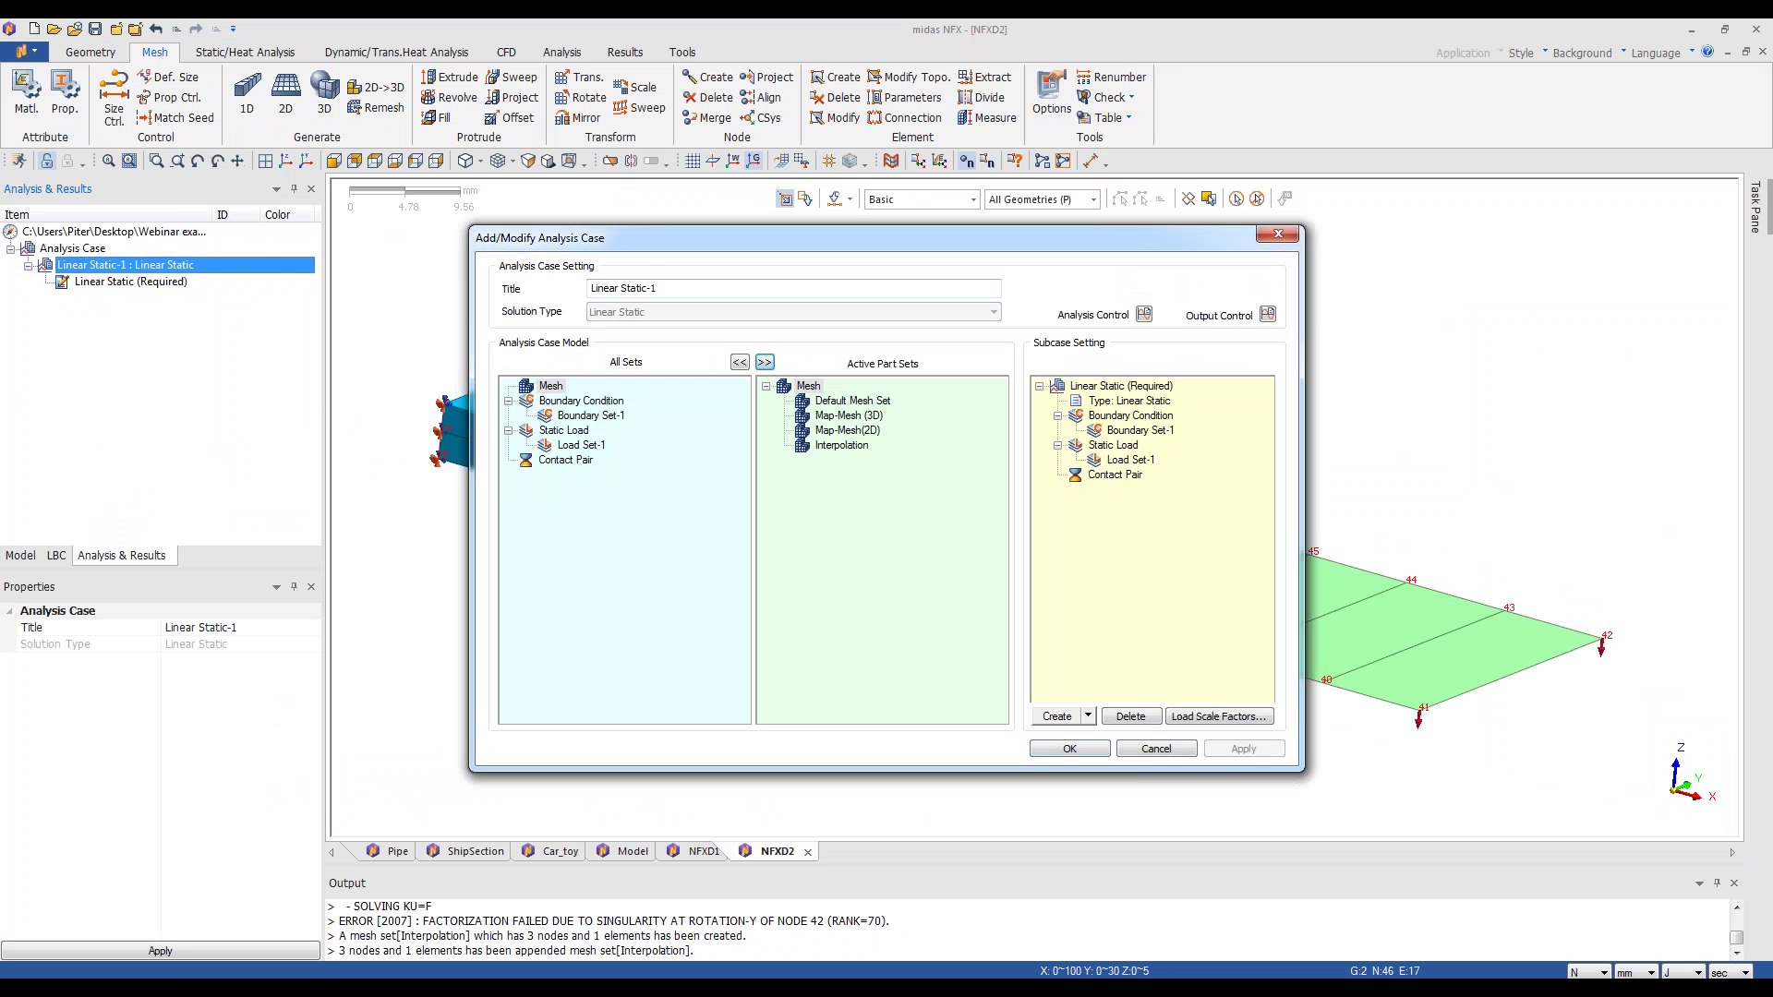
pyautogui.click(1052, 754)
pyautogui.rightClick(154, 265)
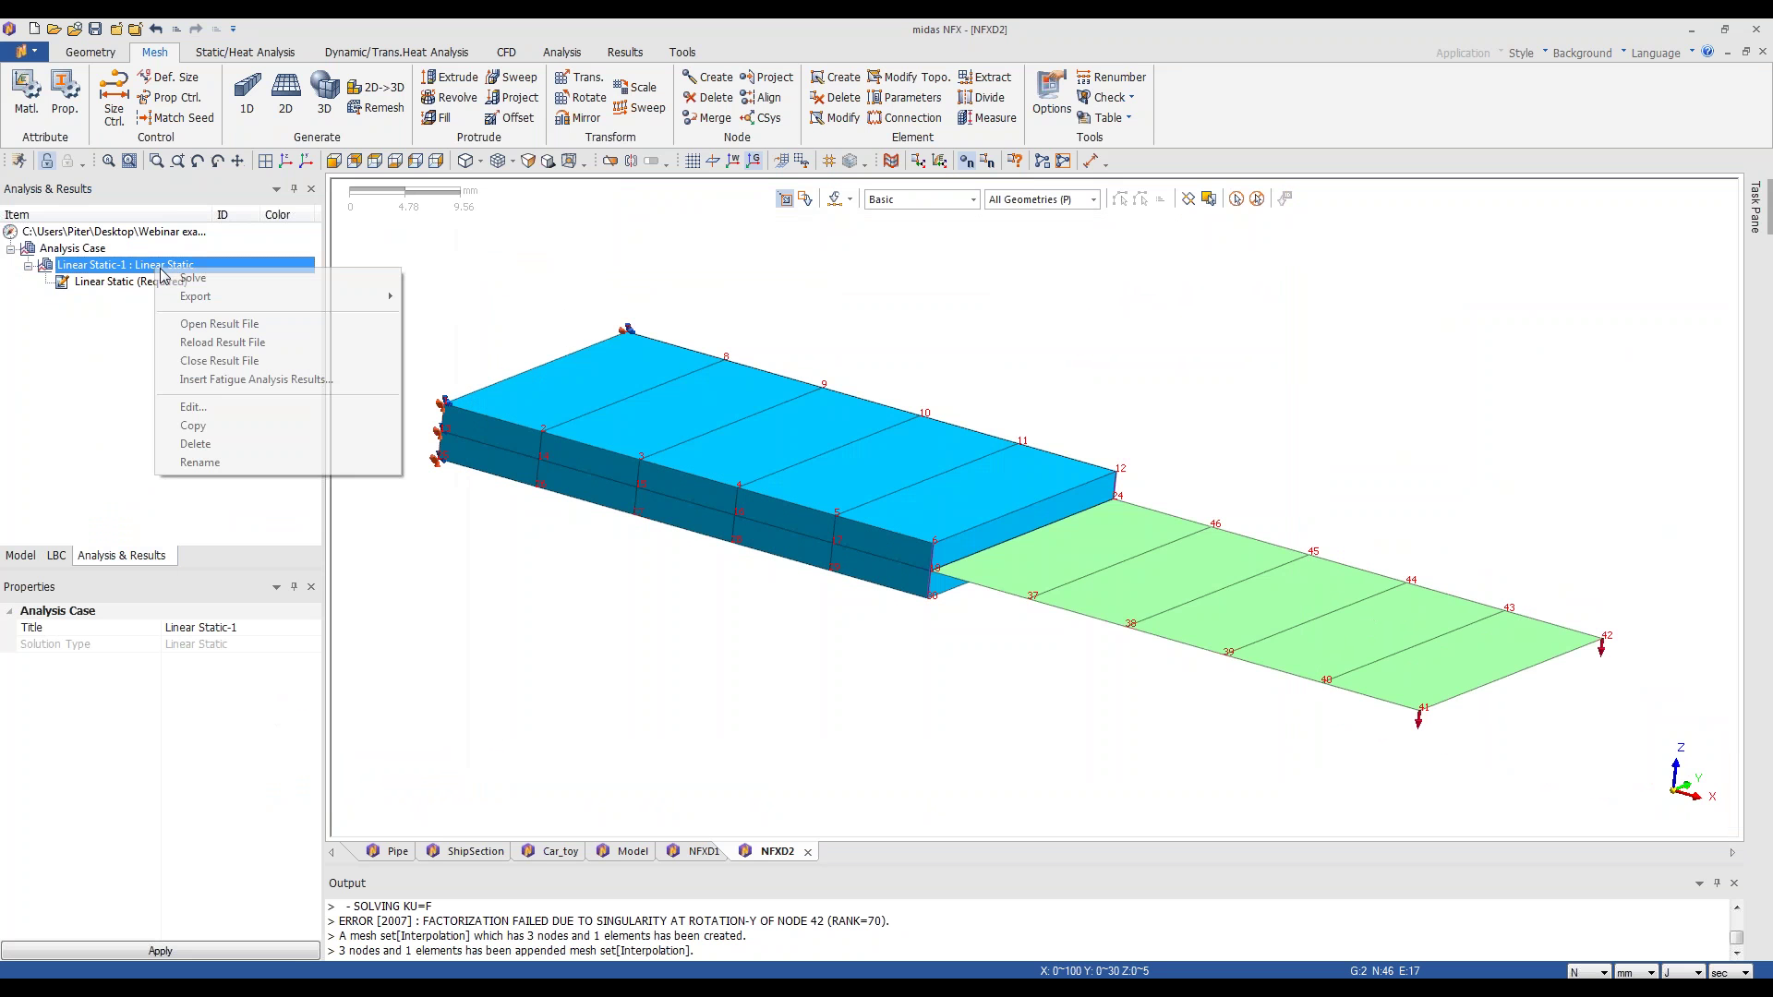
pyautogui.click(228, 381)
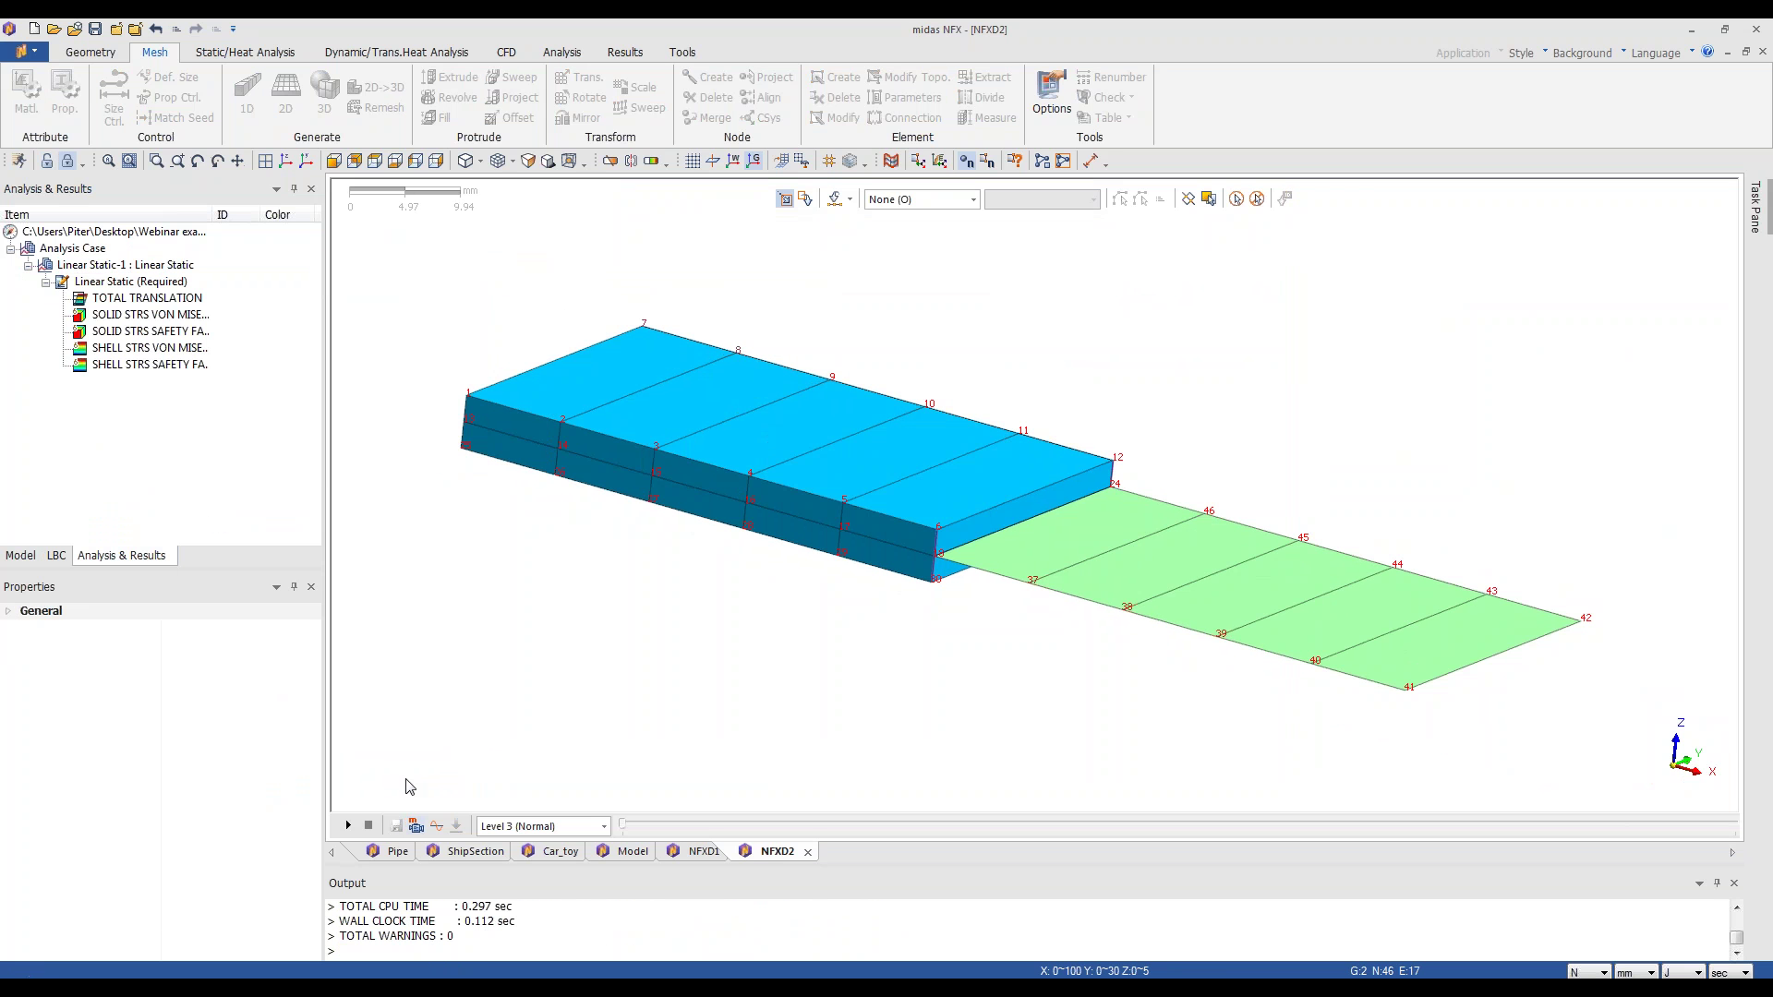
# - Plot the Total Translation contour of the solved model and turn off the node numbers
pyautogui.doubleClick(148, 299)
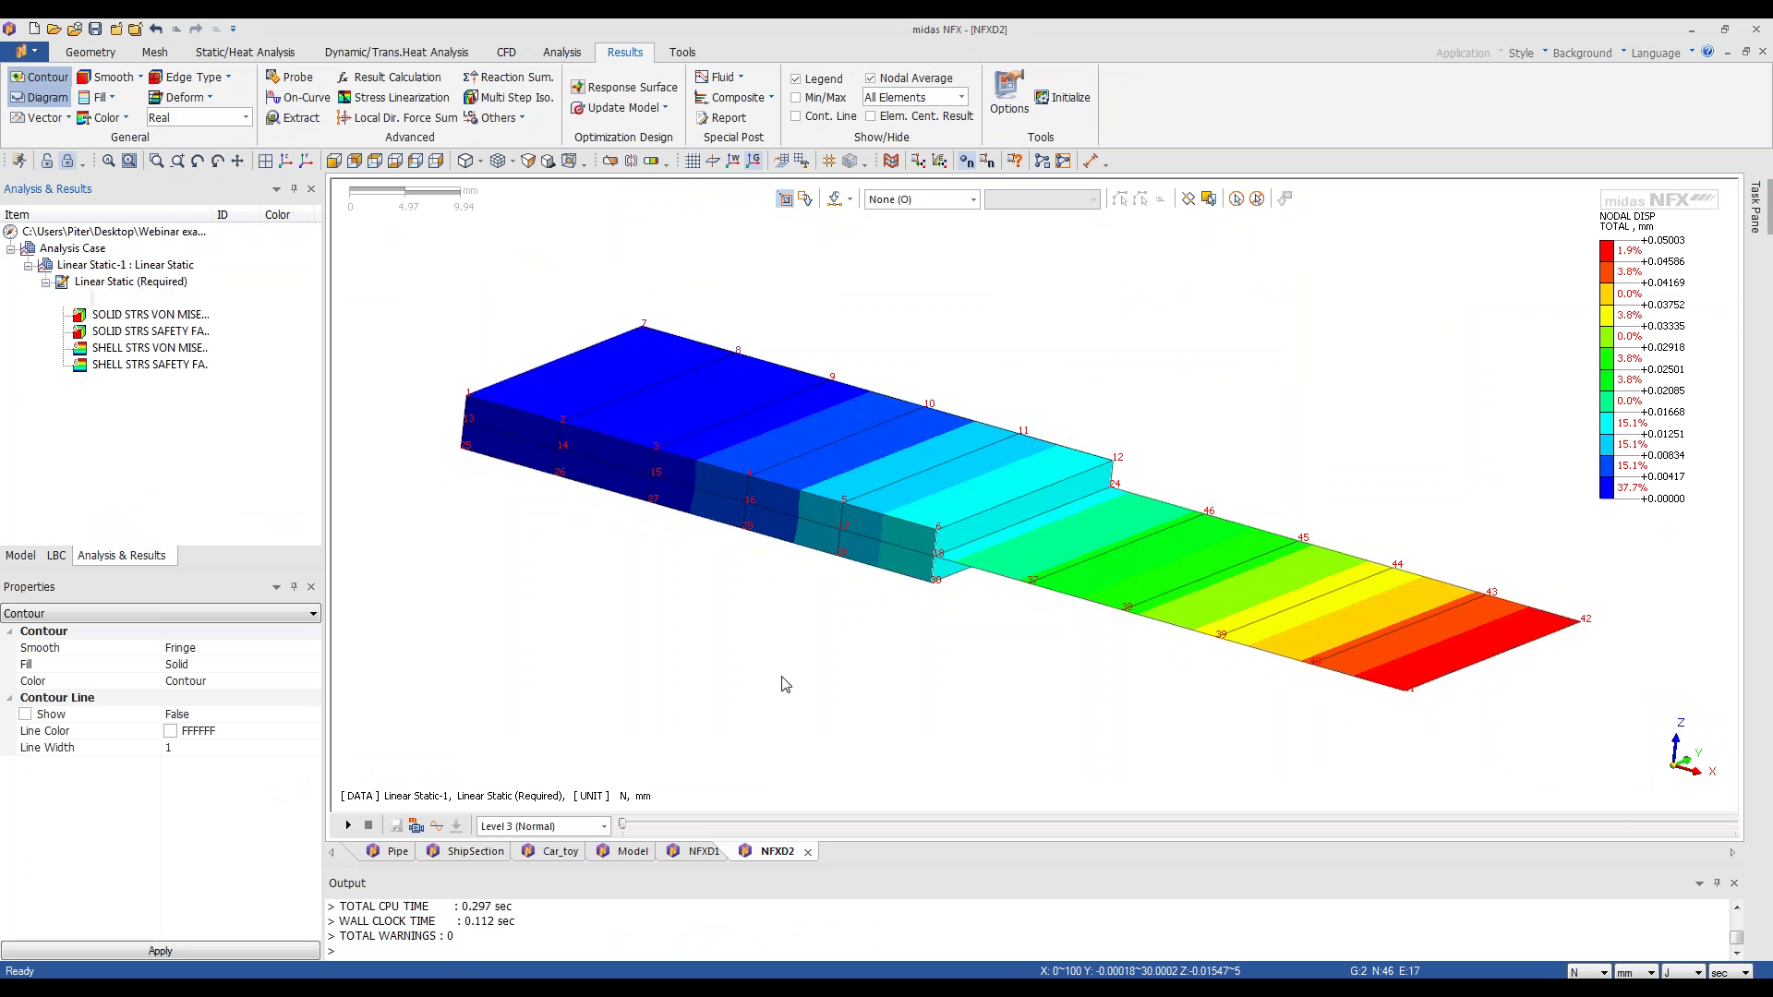
pyautogui.moveTo(762, 429); pyautogui.dragTo(770, 451, button='middle')
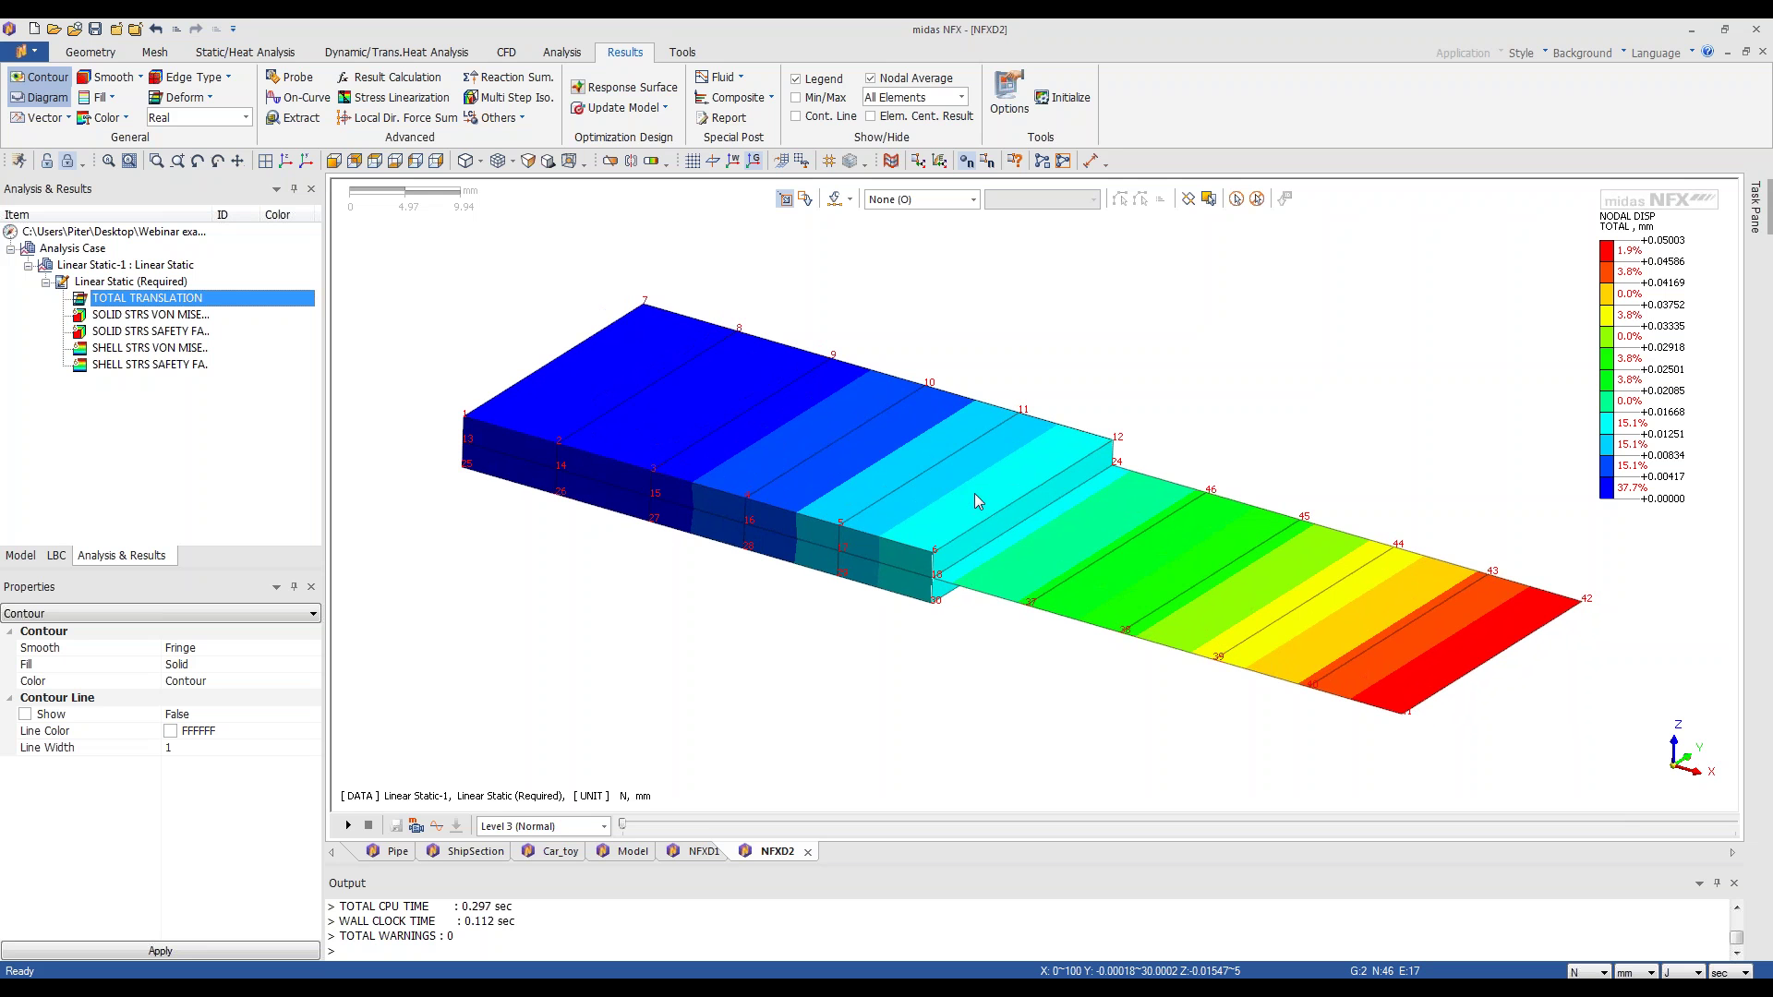
pyautogui.moveTo(1066, 550); pyautogui.dragTo(1068, 547, button='middle')
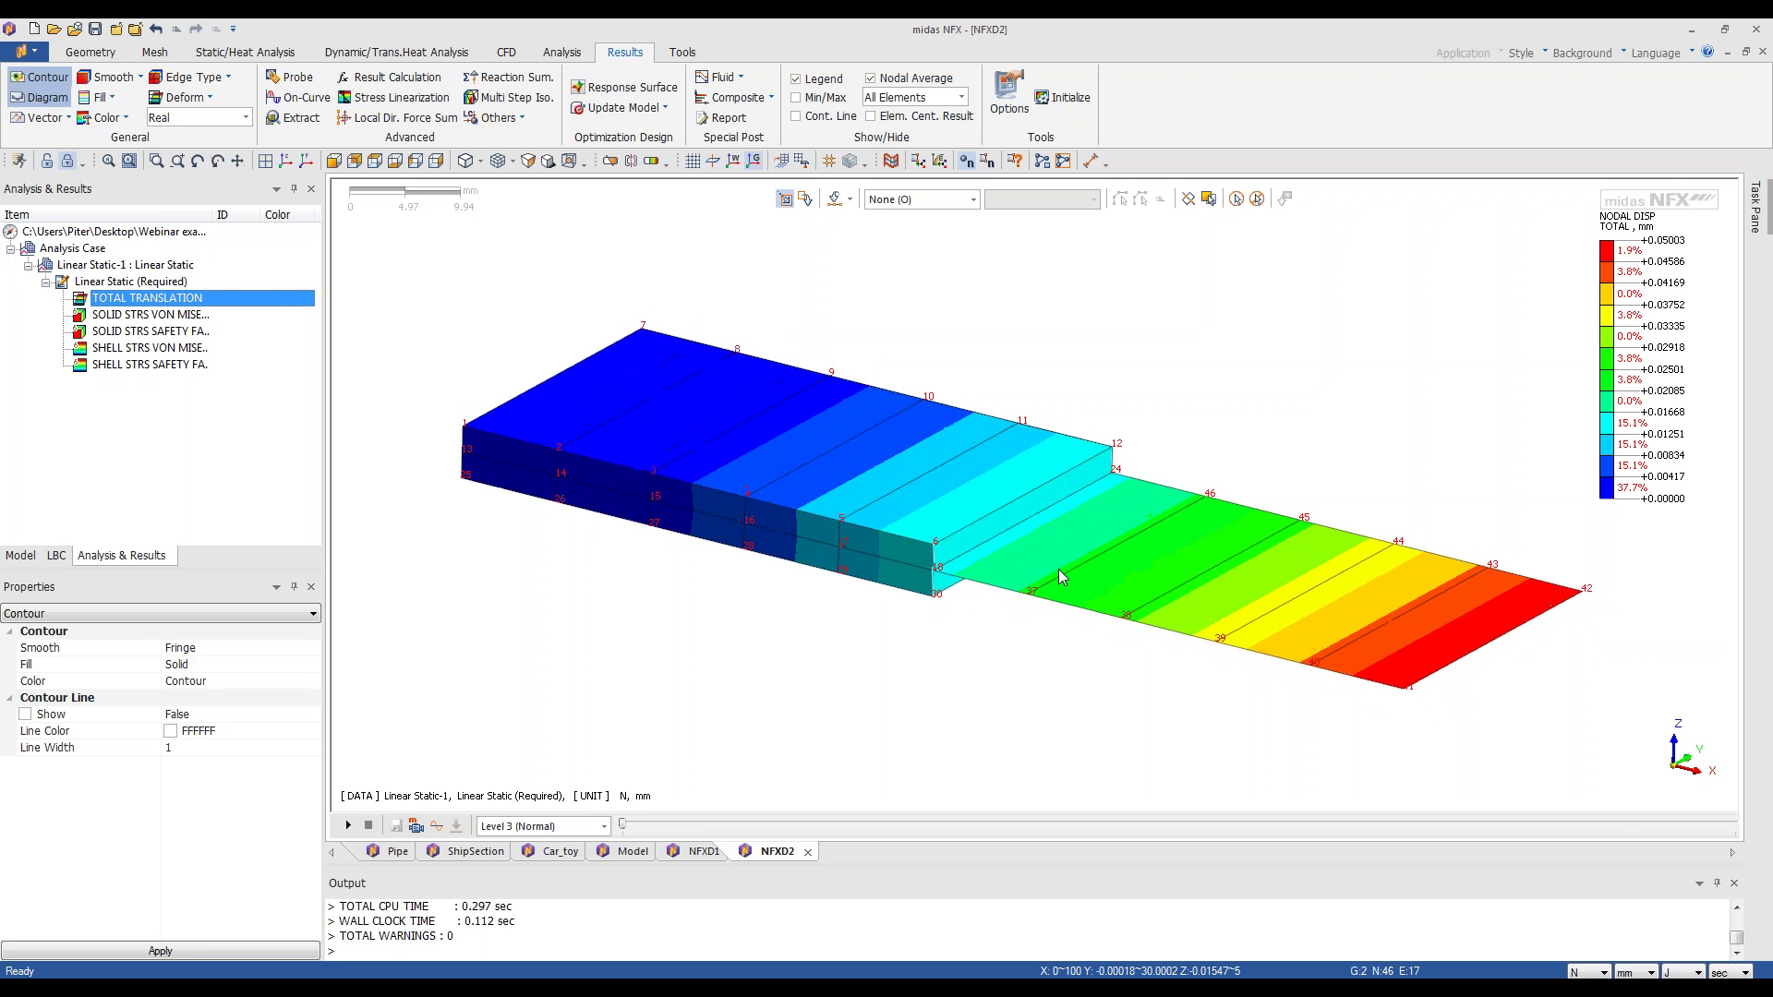
pyautogui.click(966, 161)
pyautogui.moveTo(1058, 425); pyautogui.dragTo(1288, 637, button='middle')
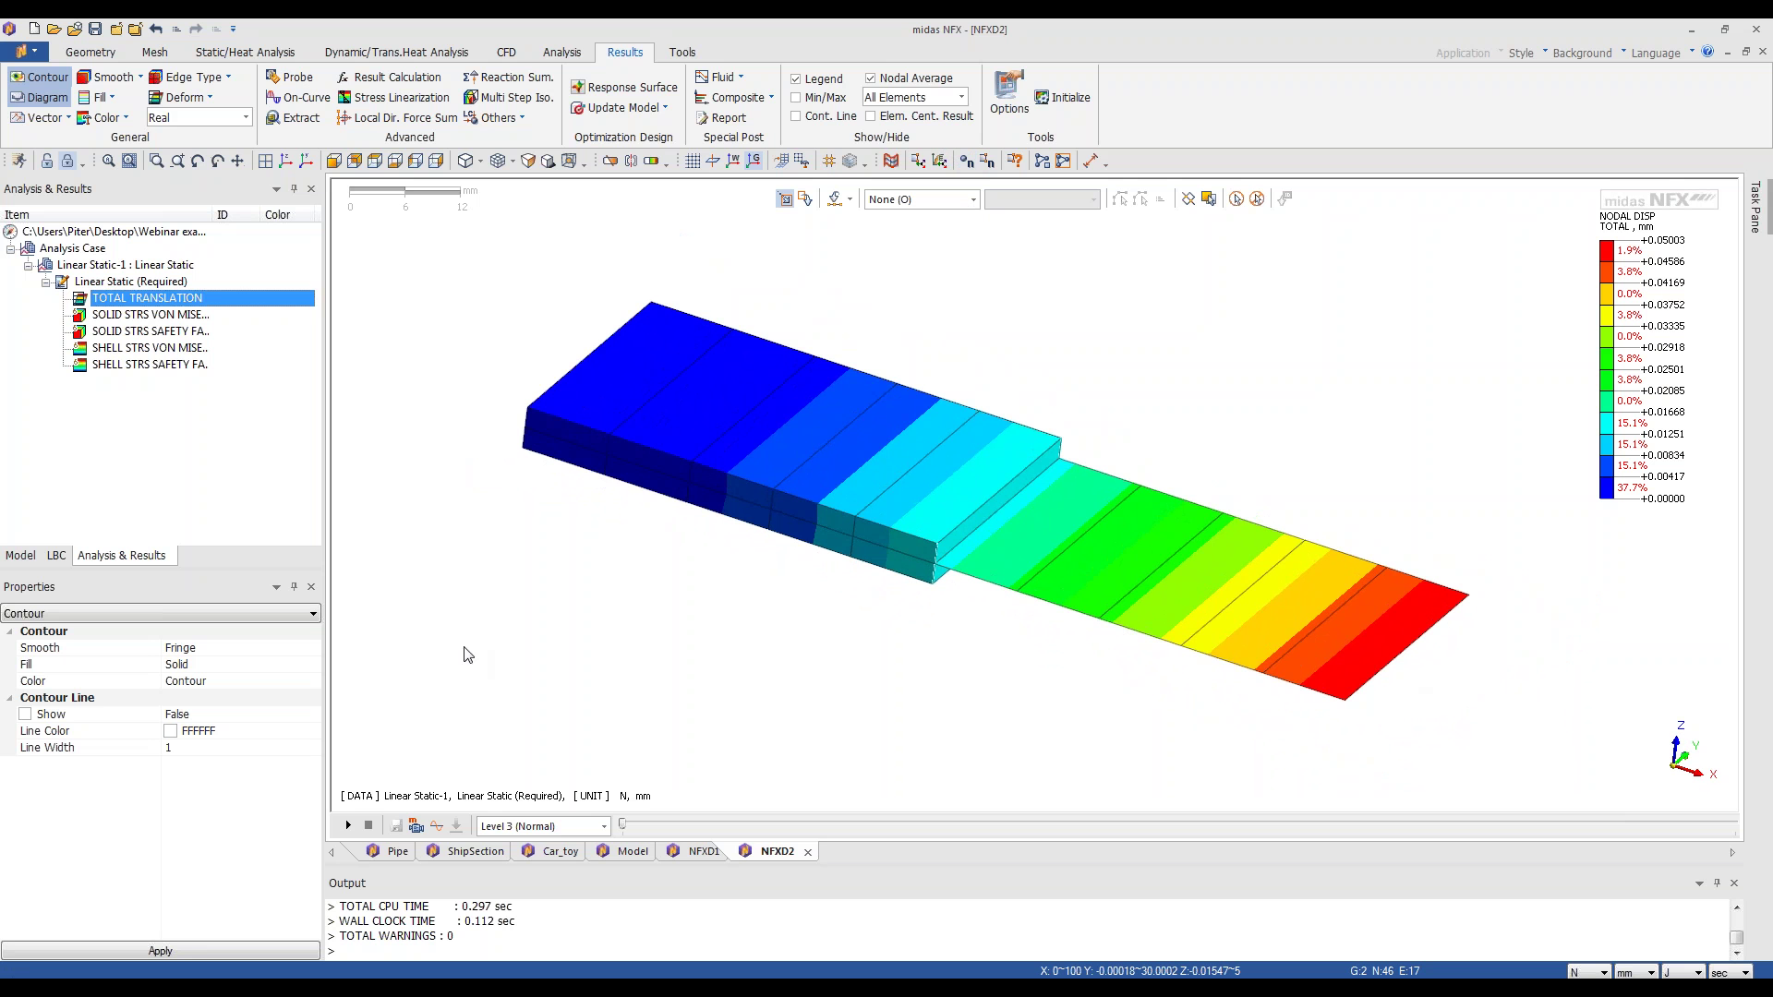
# - Examine the solid and shell von Mises stress contours of the connected model, and return to the Total Translation contour
pyautogui.doubleClick(143, 315)
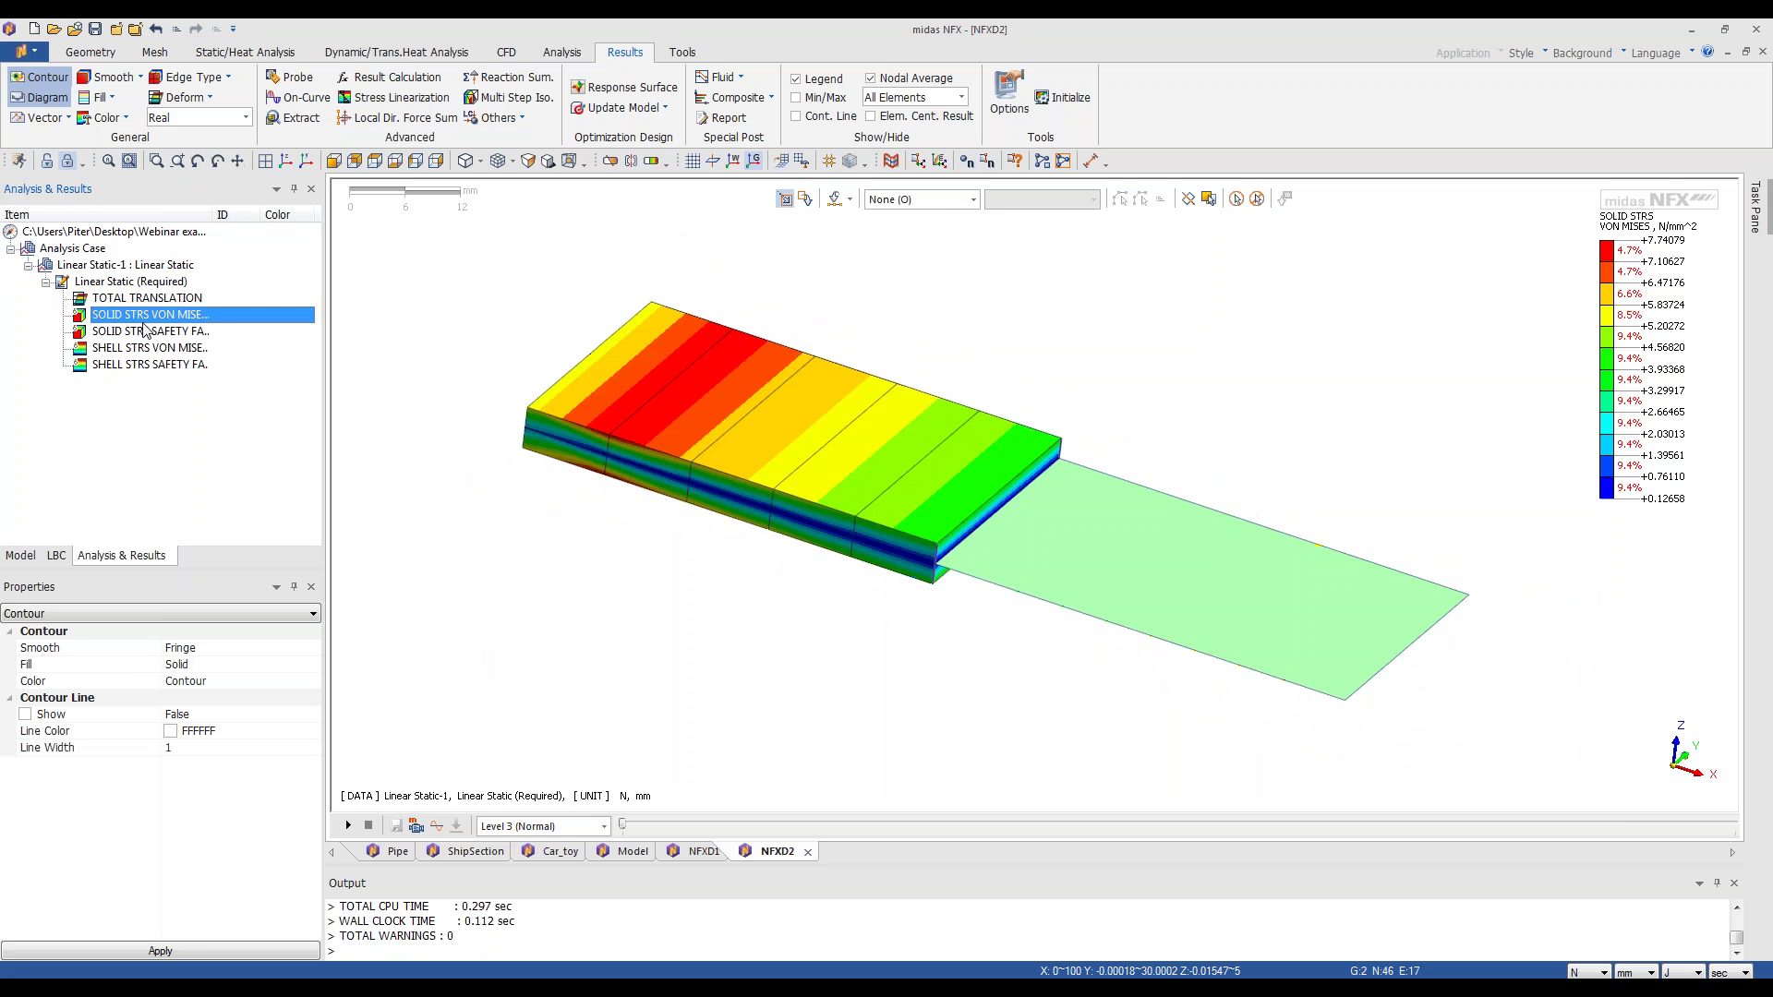
pyautogui.moveTo(605, 597)
pyautogui.mouseDown(button='middle')
pyautogui.moveTo(641, 585)
pyautogui.moveTo(610, 588)
pyautogui.mouseUp(button='middle')
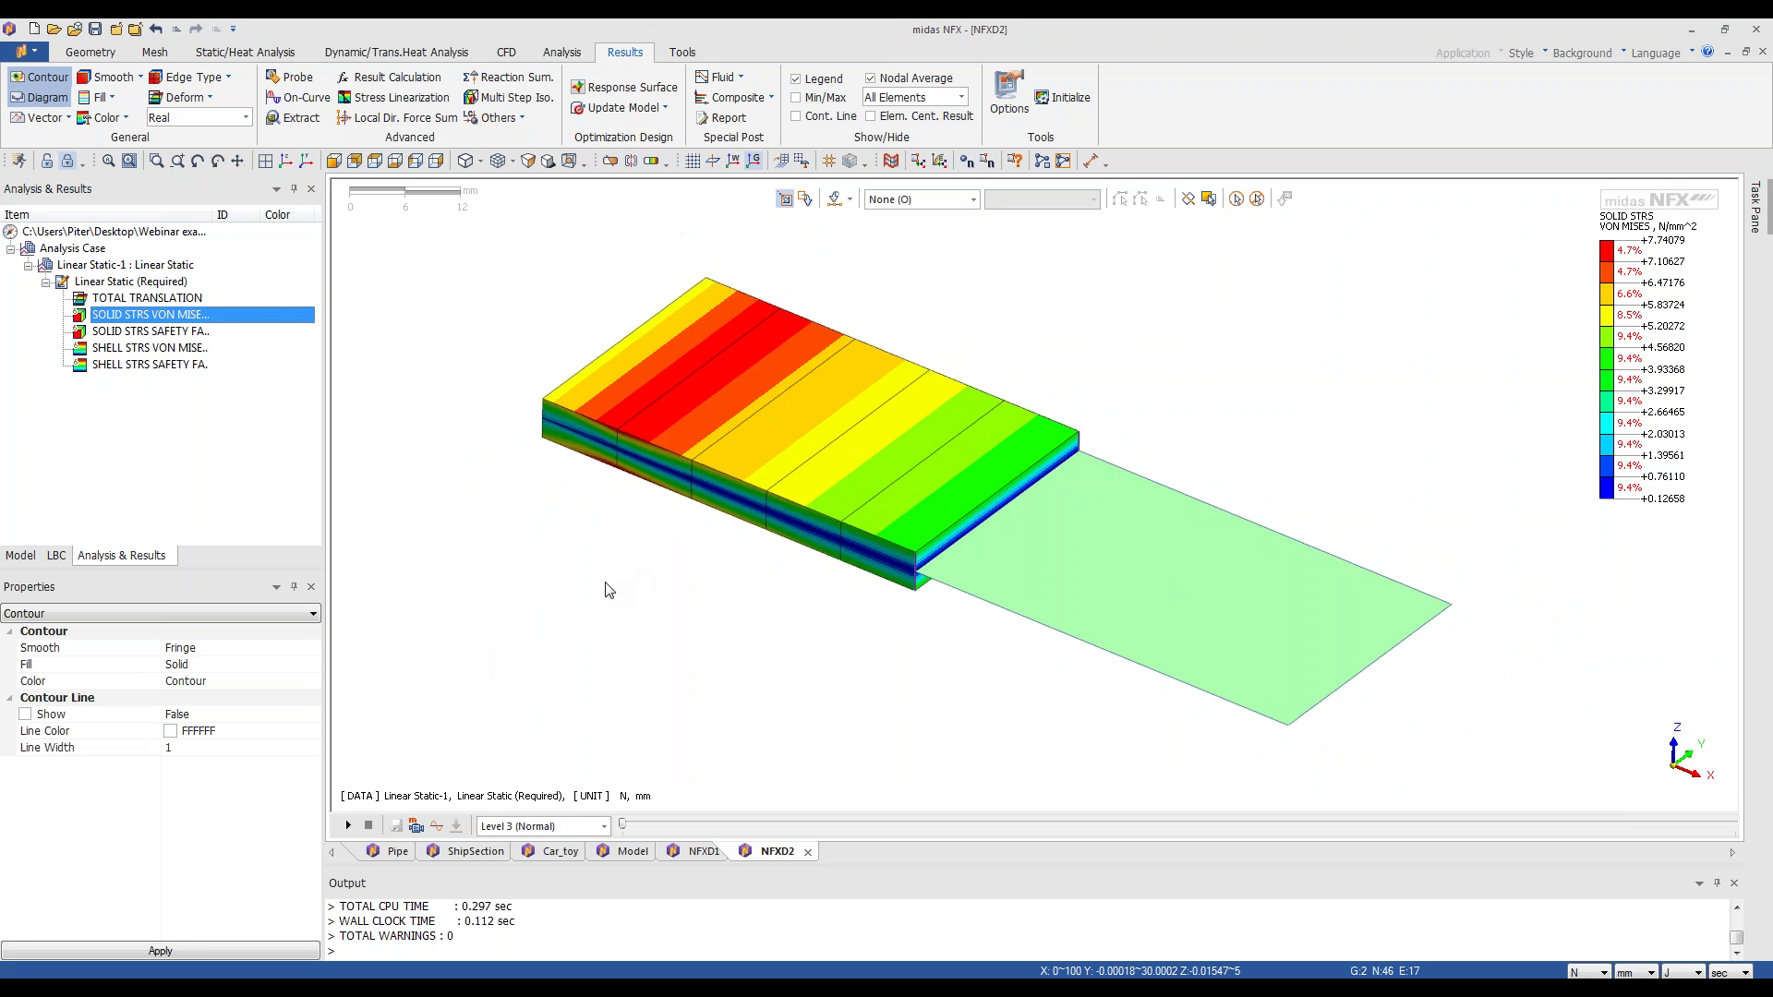
pyautogui.doubleClick(136, 348)
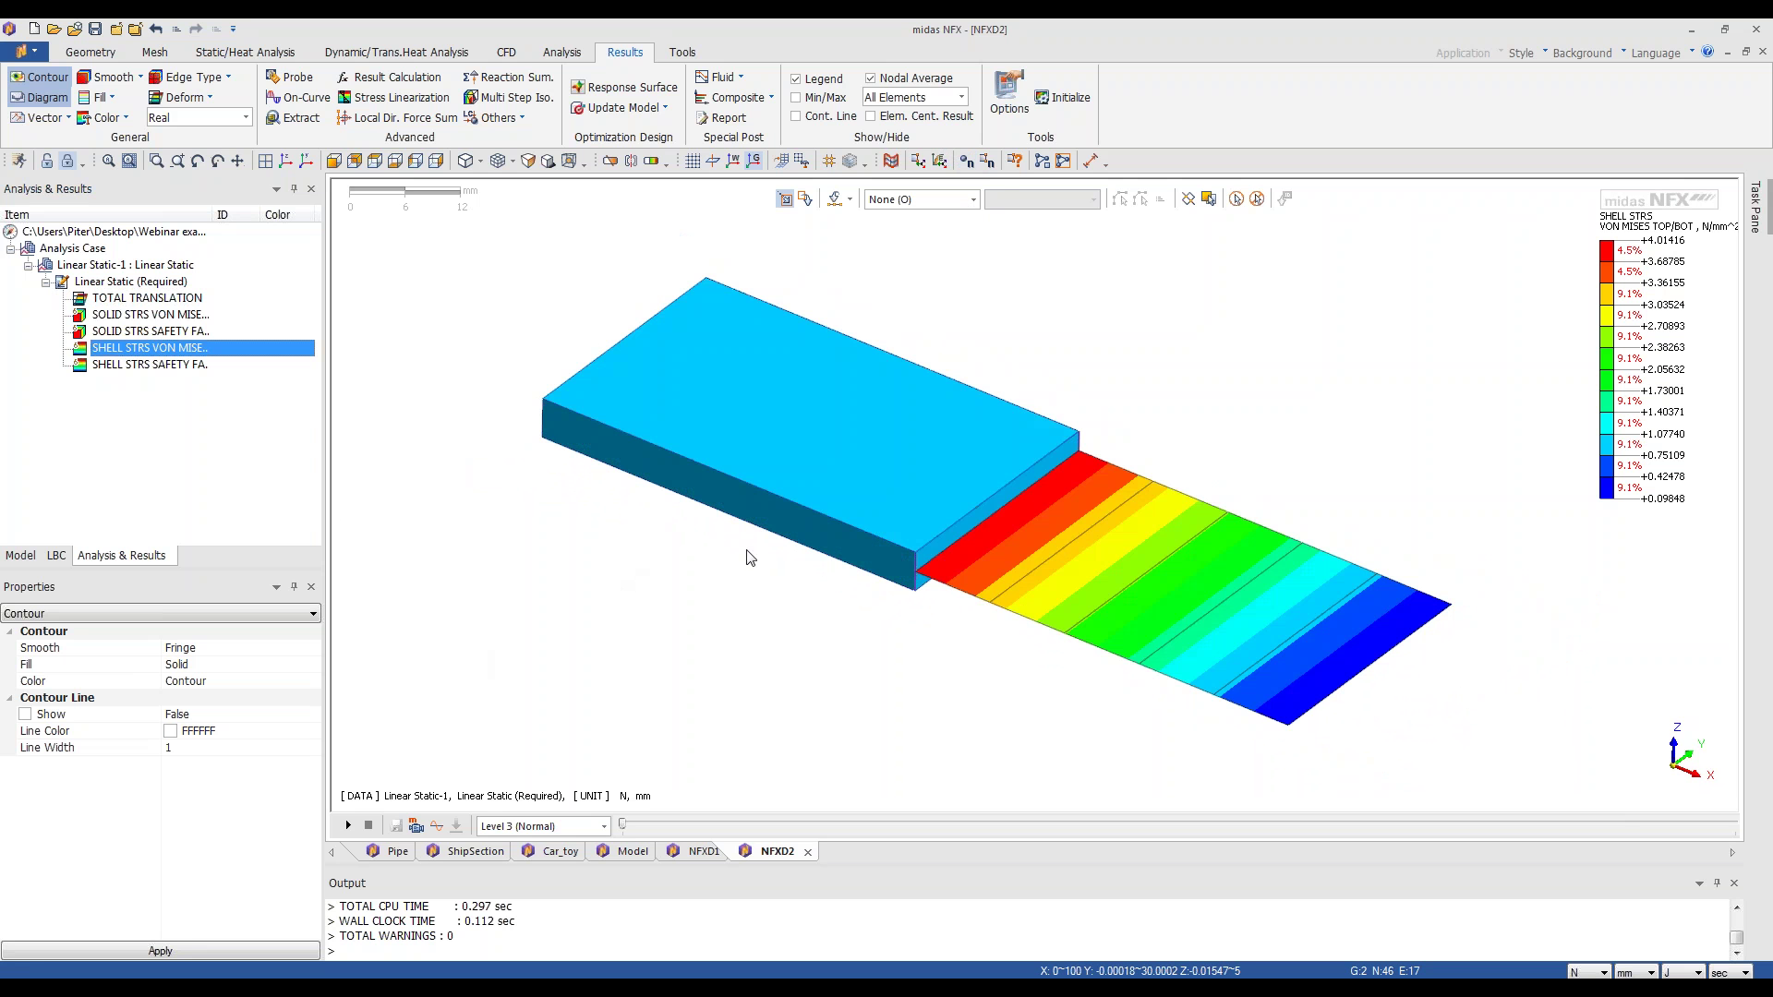
pyautogui.moveTo(818, 560); pyautogui.dragTo(821, 556, button='middle')
pyautogui.doubleClick(138, 299)
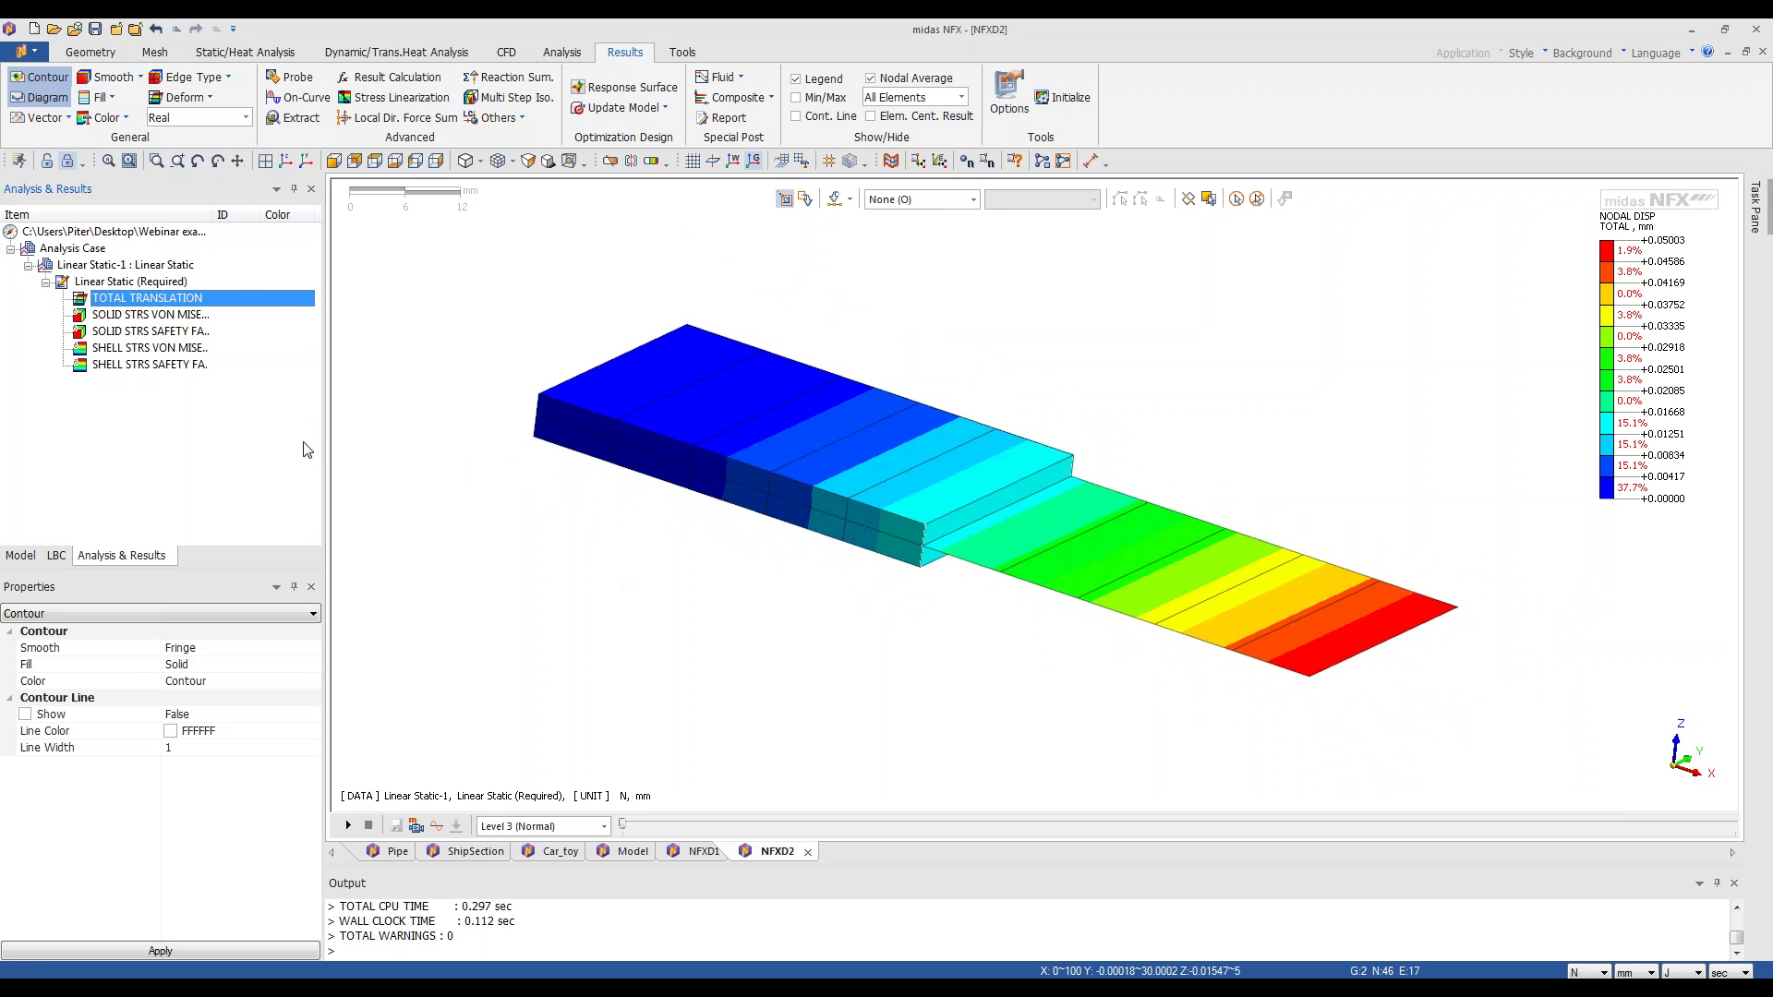
pyautogui.moveTo(471, 462); pyautogui.dragTo(658, 510, button='middle')
pyautogui.scroll(2, 773, 490)
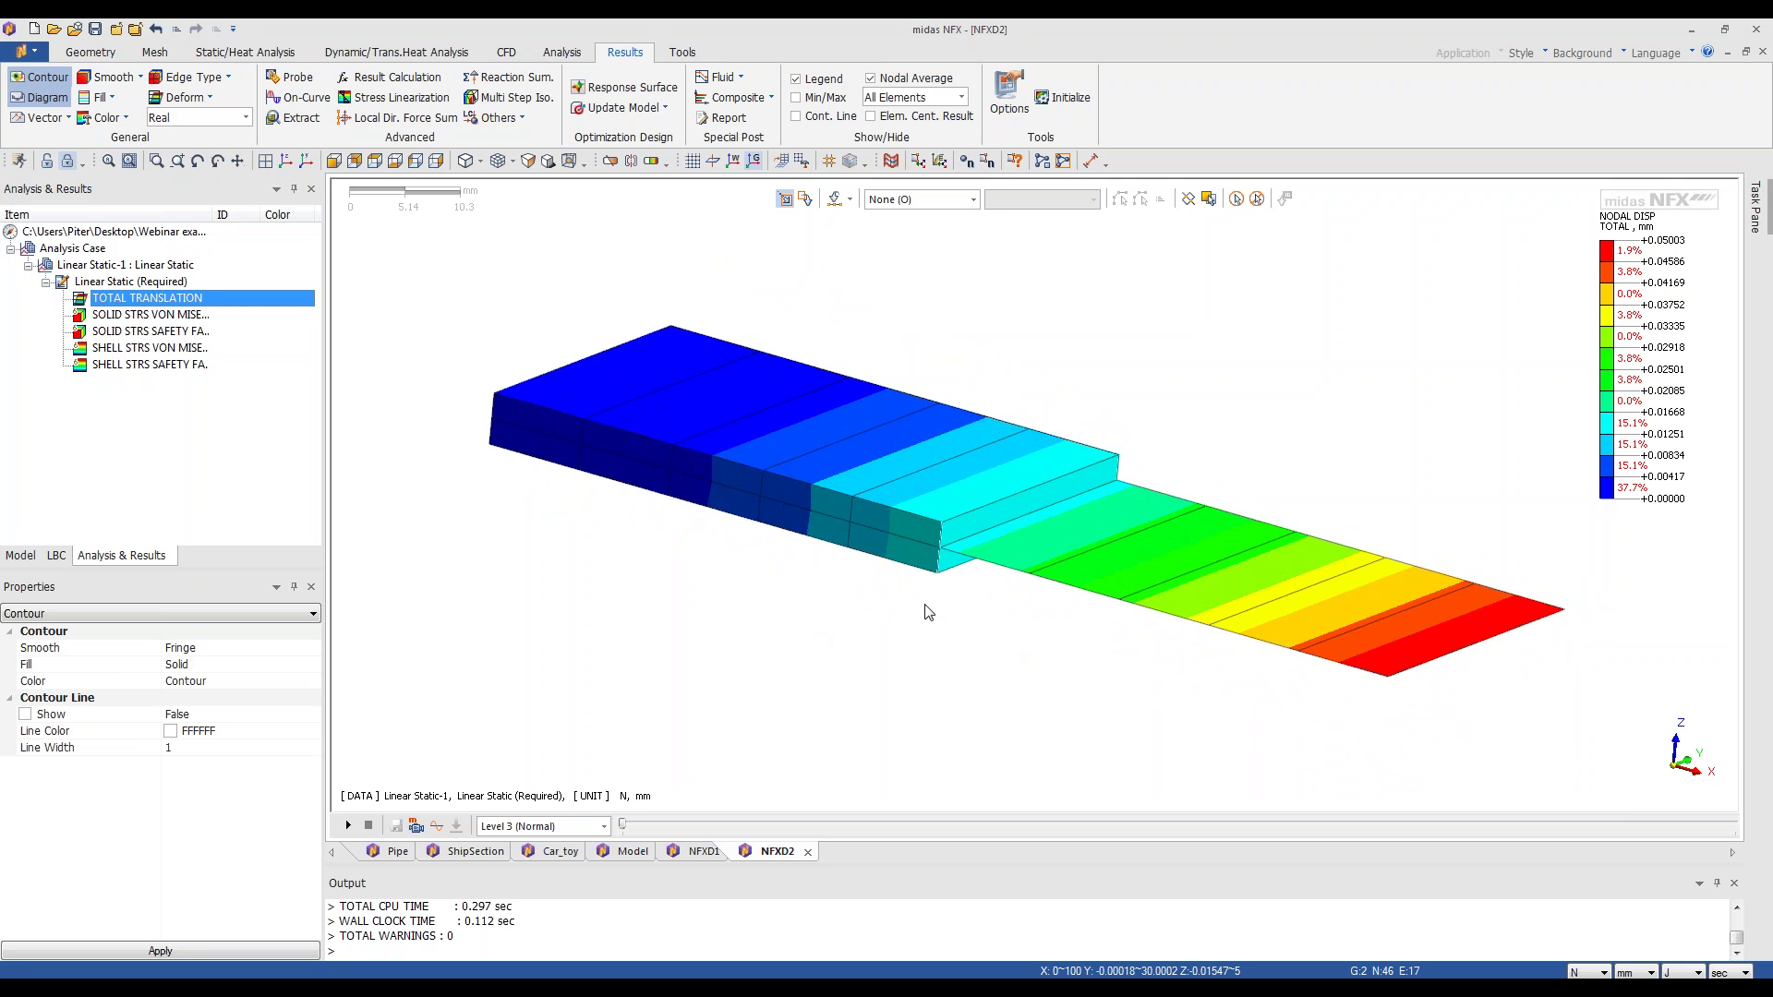
# - Switch to the document named Model and plot the Total Translation contour for its two beams
pyautogui.click(632, 852)
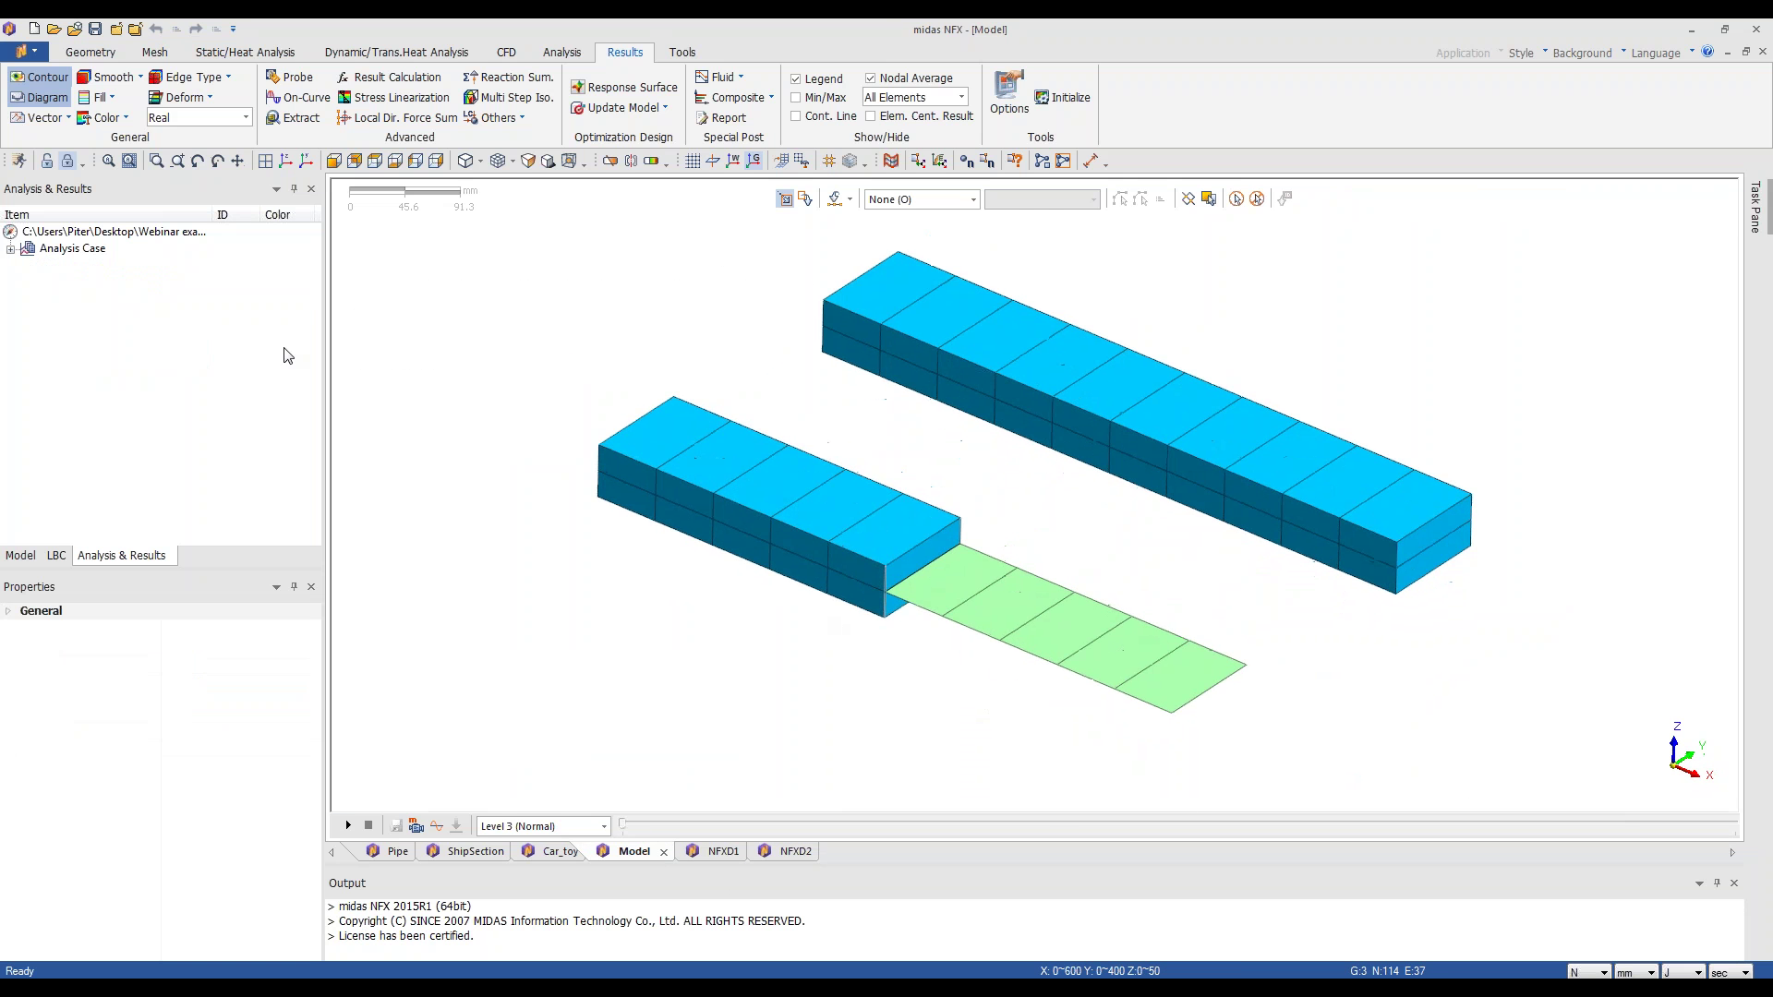
pyautogui.click(10, 249)
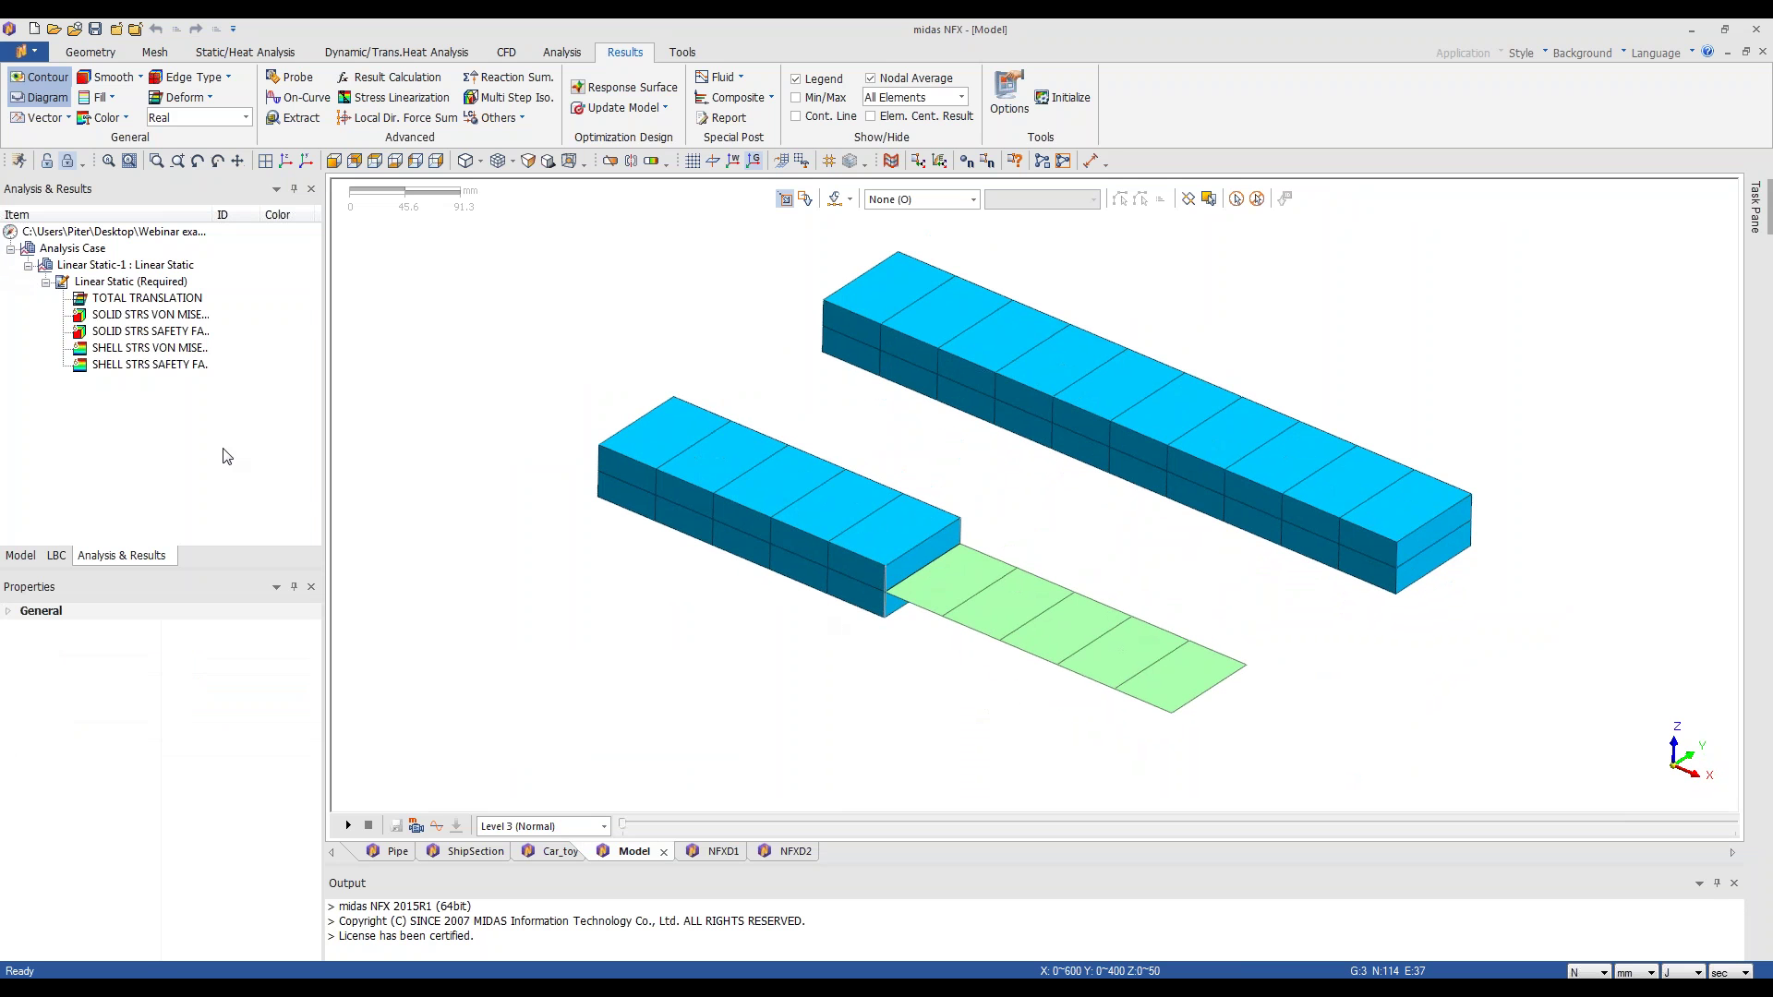
pyautogui.doubleClick(148, 298)
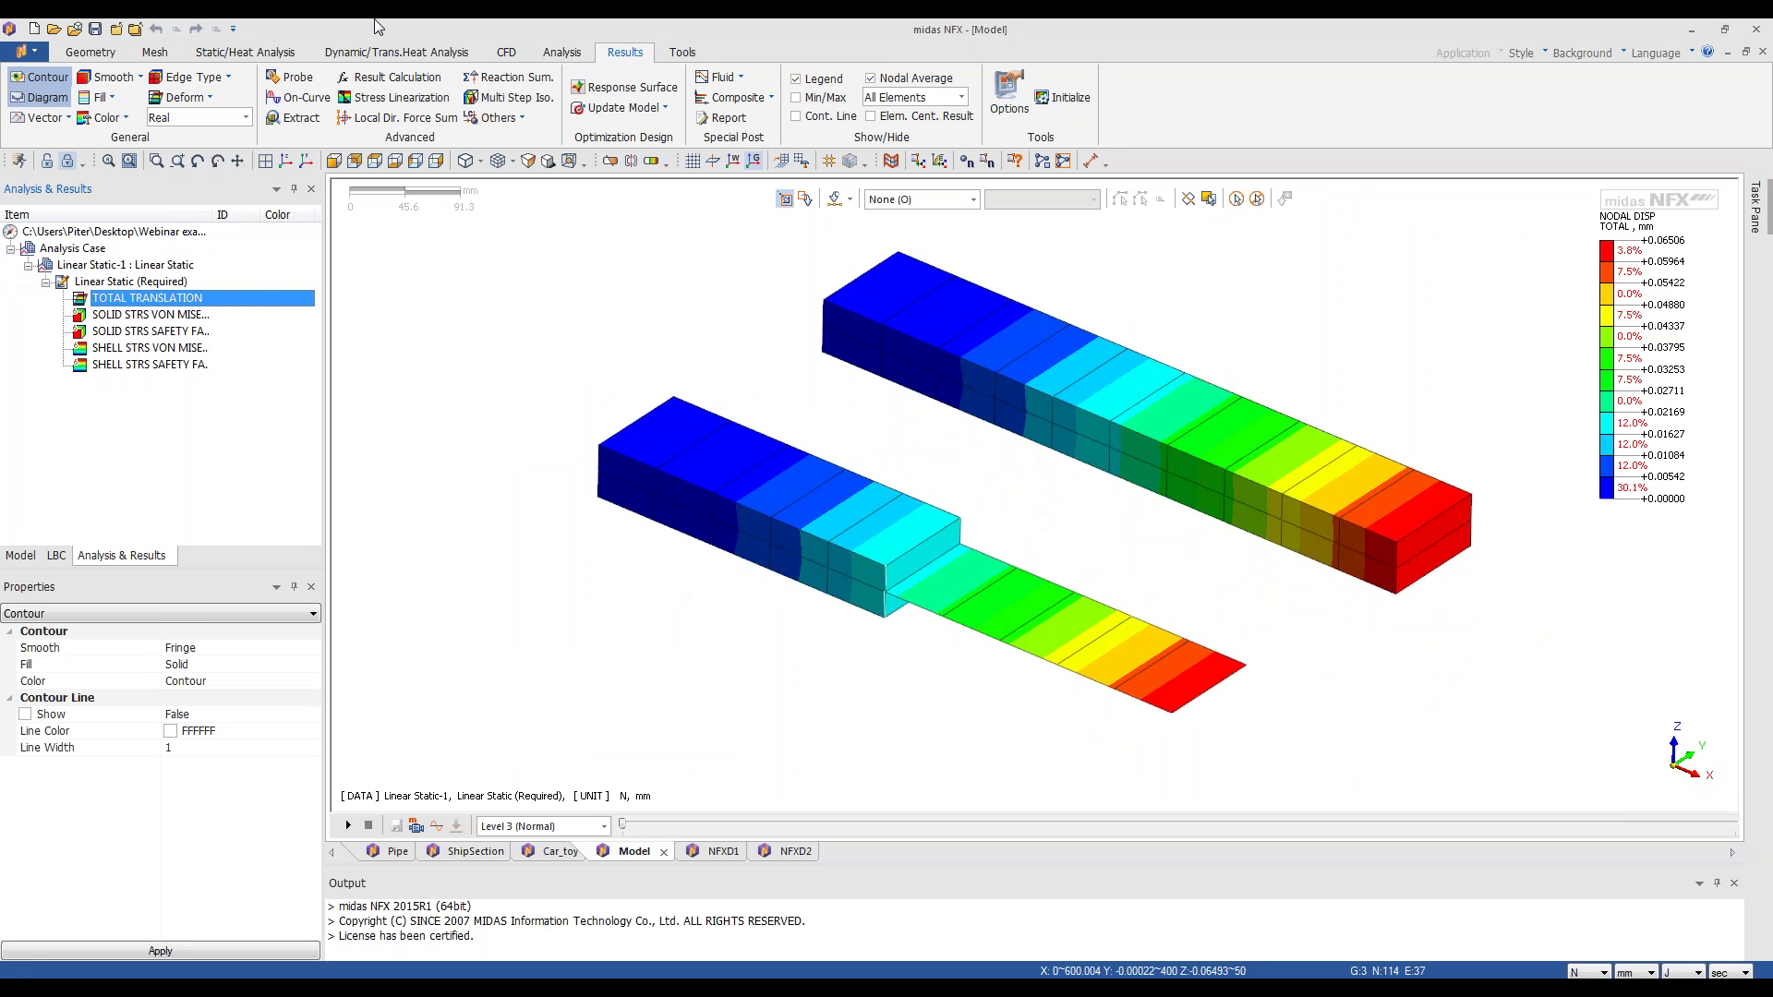
# - Probe the total displacement at the free-end corner nodes of the all-solid beam and the solid-shell beam
pyautogui.click(293, 77)
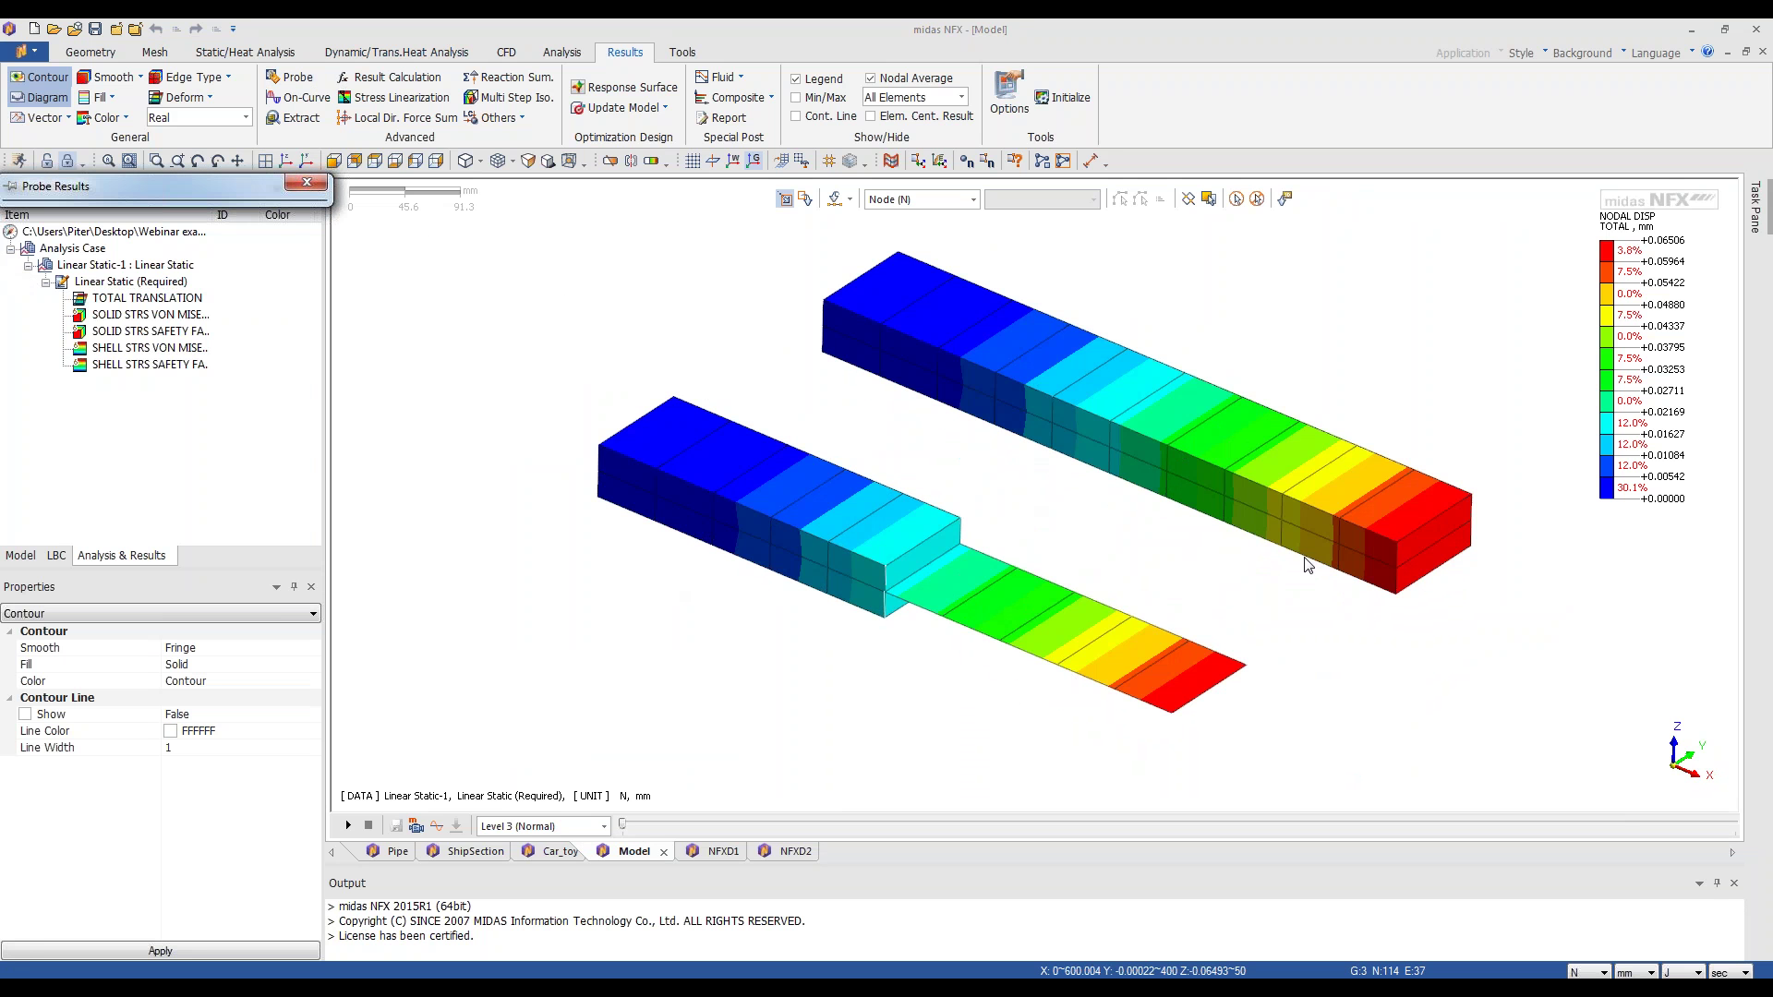
pyautogui.click(1400, 545)
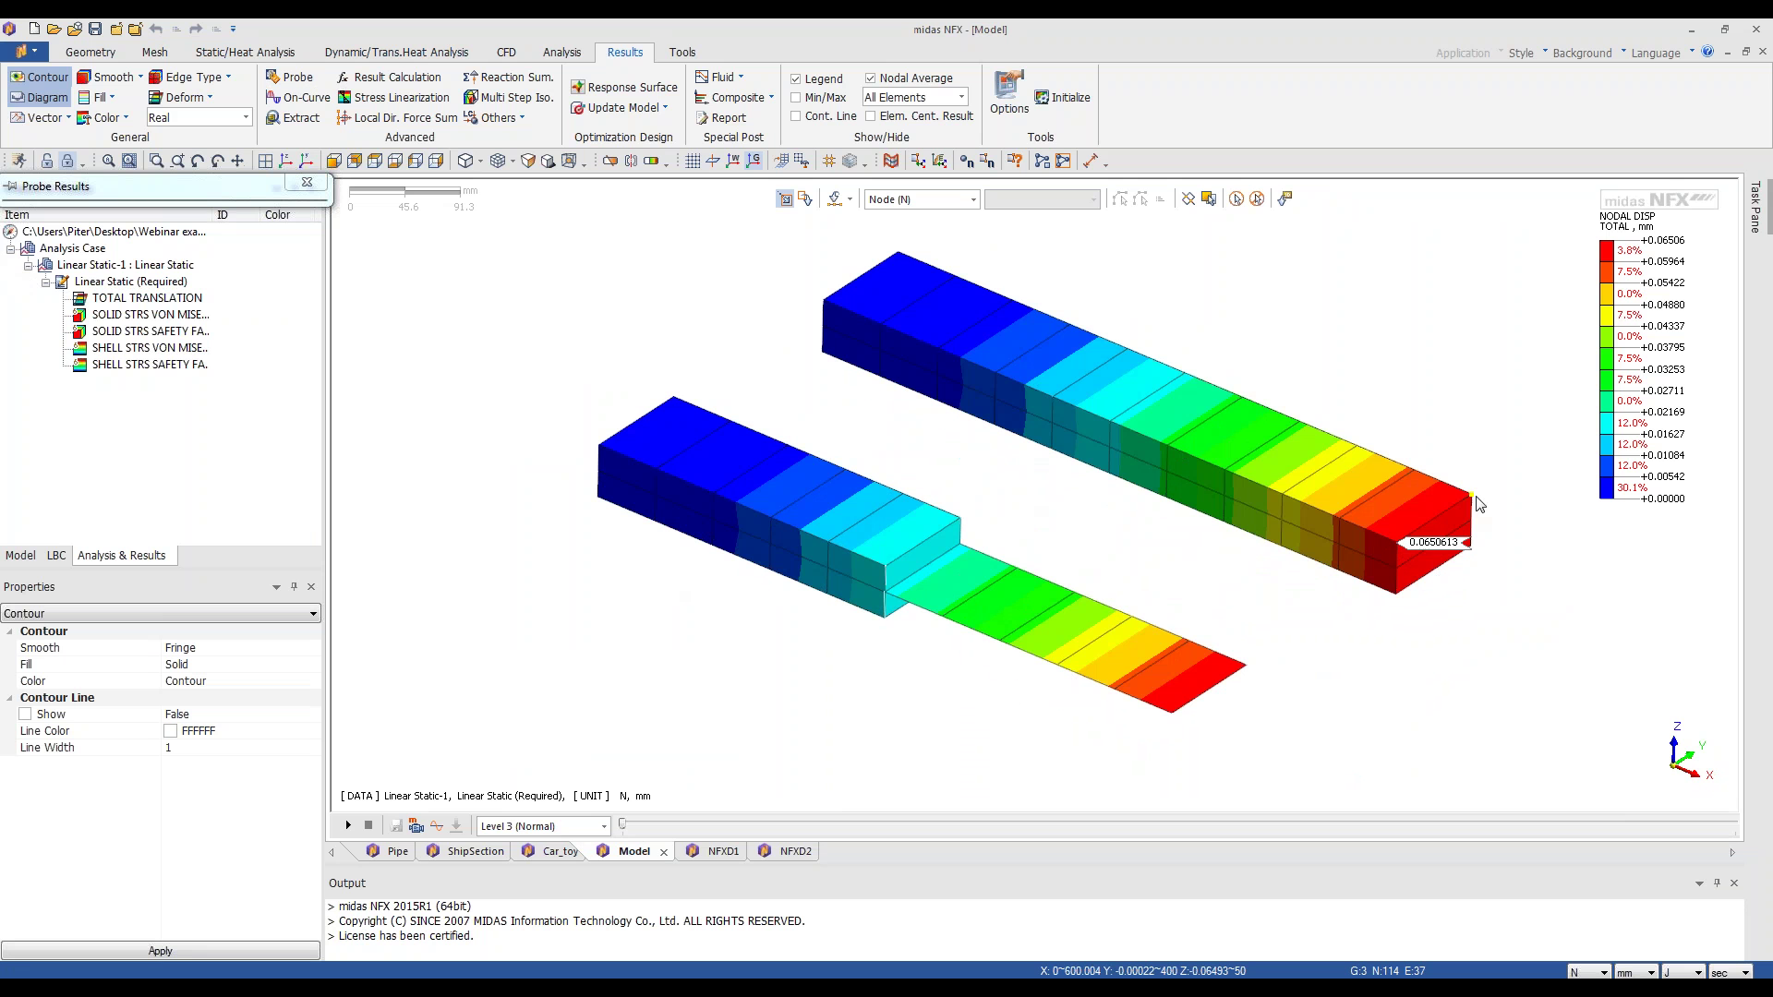
pyautogui.click(1475, 495)
pyautogui.click(1247, 665)
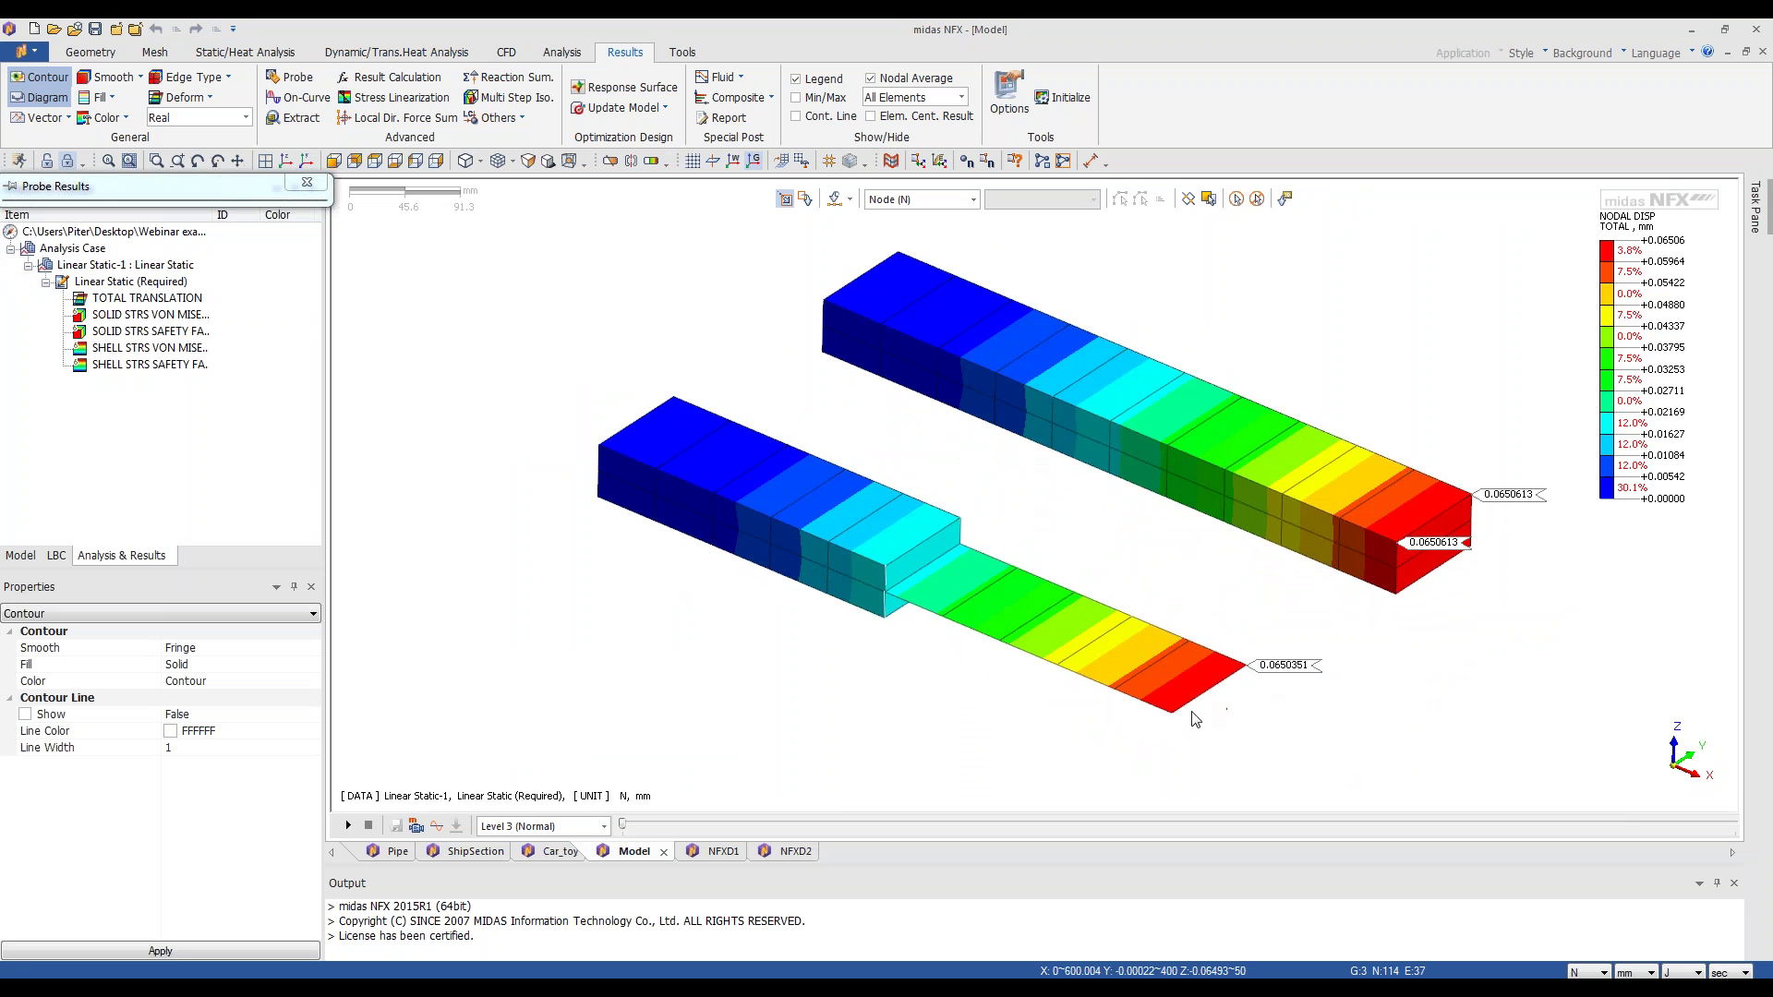
pyautogui.click(1174, 714)
# - Probe the displacement at the solid-shell junction, at mid-length of the all-solid beam, and near the fixed end of both beams
pyautogui.click(956, 515)
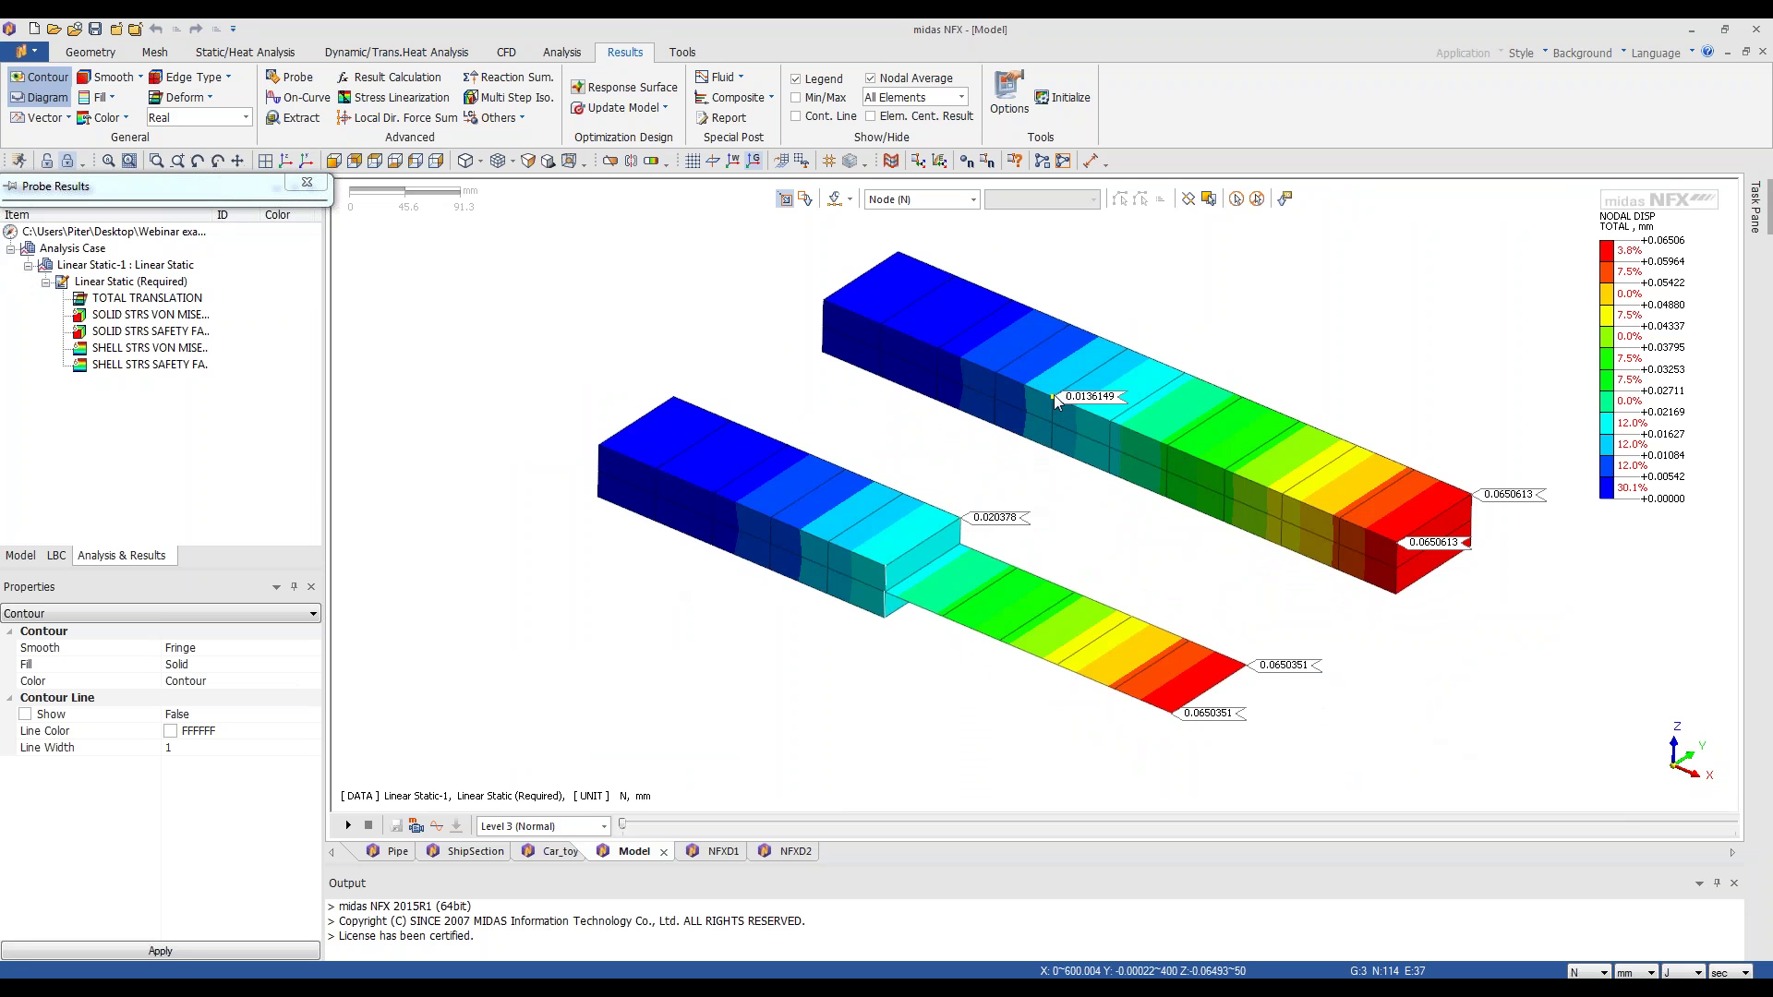
pyautogui.moveTo(1034, 574); pyautogui.dragTo(1162, 552, button='middle')
pyautogui.click(1067, 417)
pyautogui.click(712, 510)
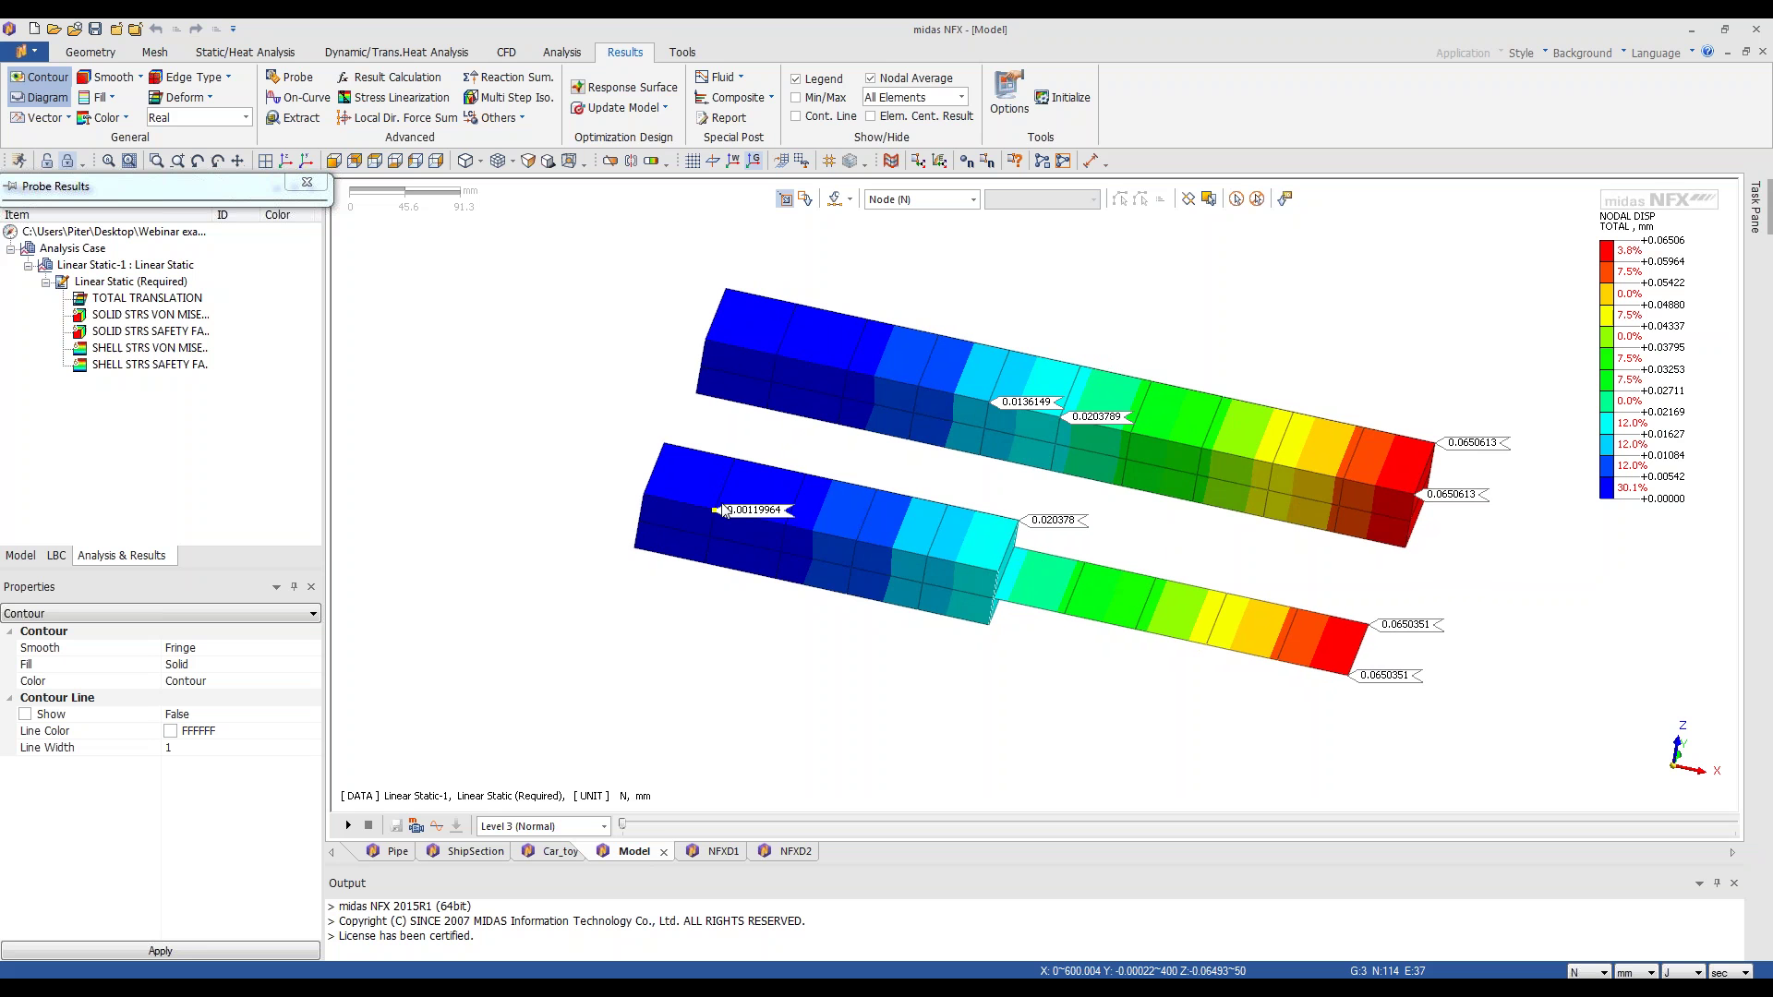
pyautogui.click(775, 356)
pyautogui.moveTo(243, 190); pyautogui.dragTo(565, 81)
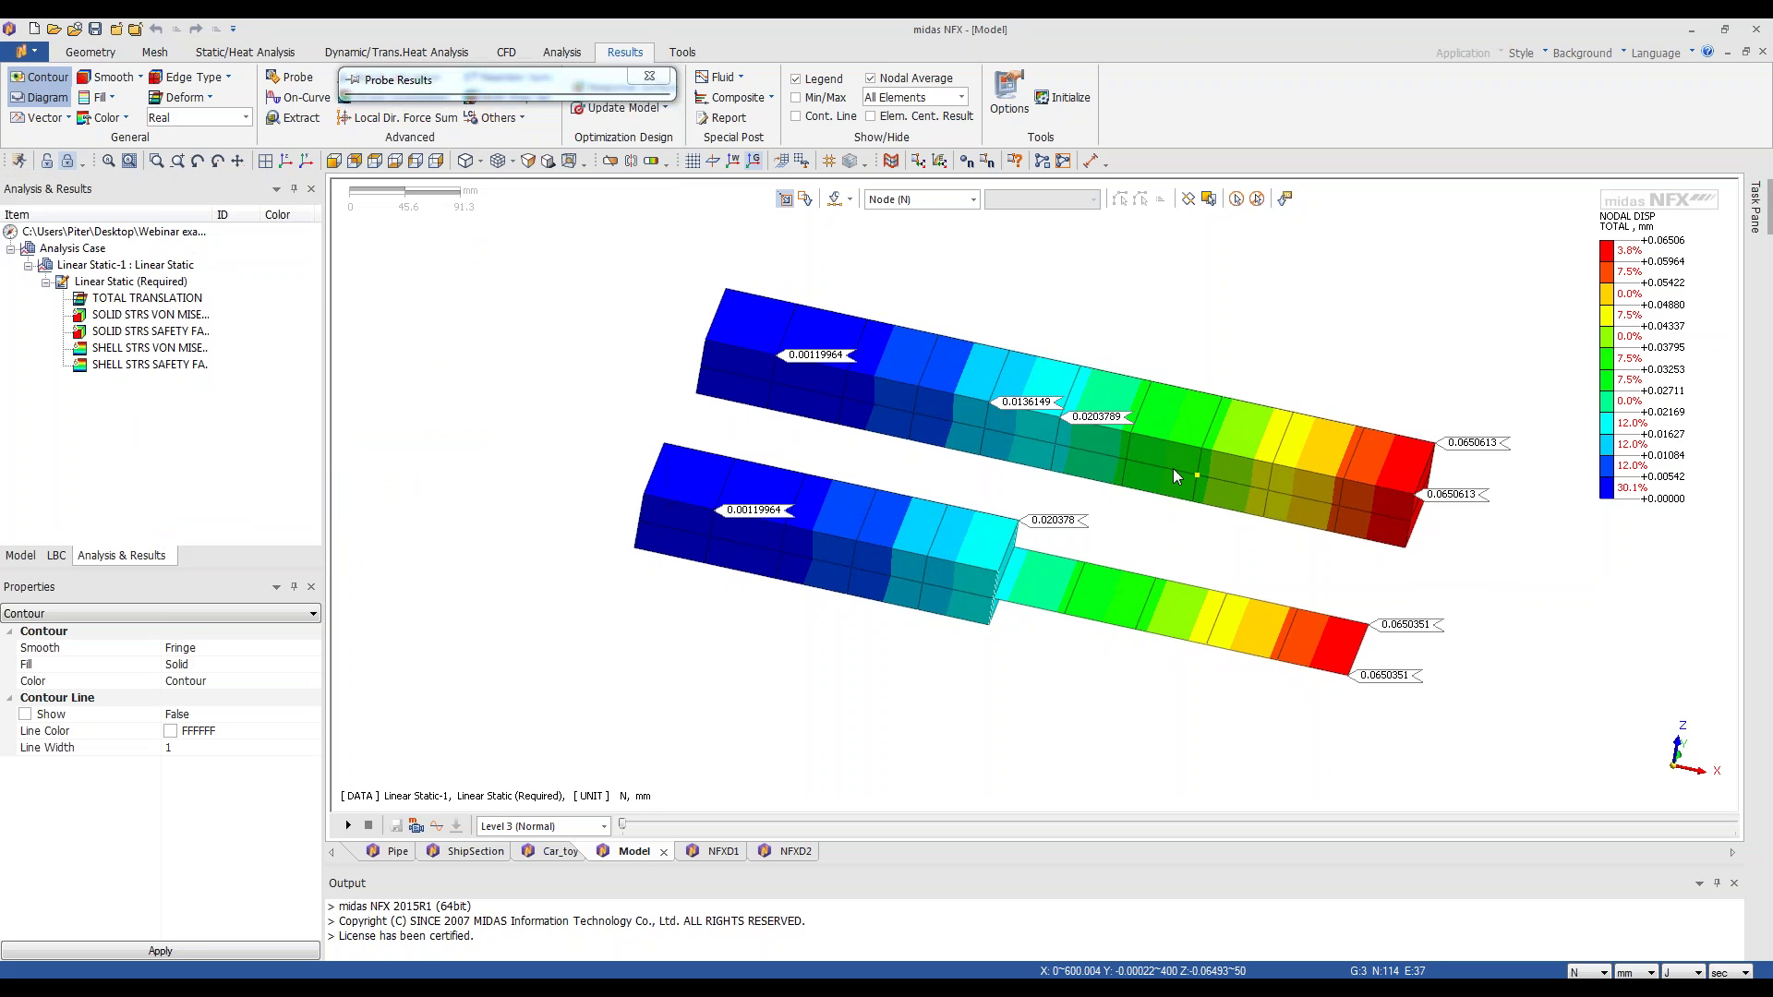
pyautogui.moveTo(1173, 469); pyautogui.dragTo(1152, 480, button='middle')
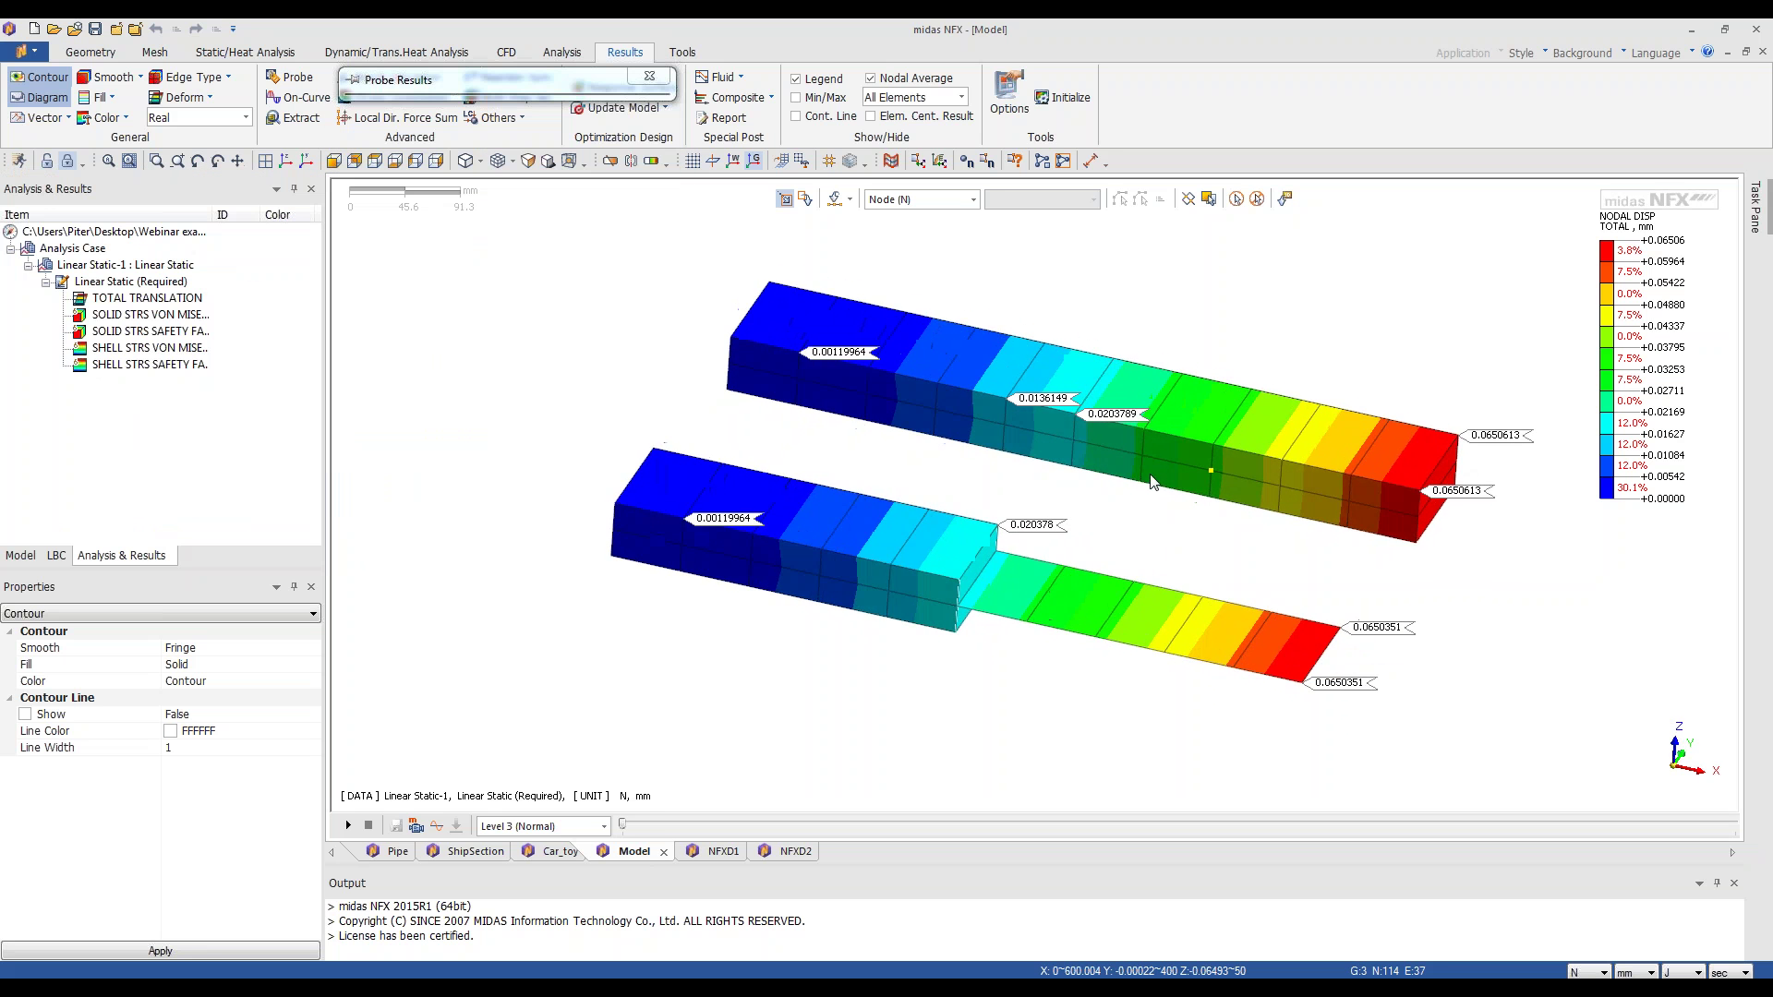
# - Plot the solid von Mises stress contour and compare the probed stresses on the two beams
pyautogui.click(140, 316)
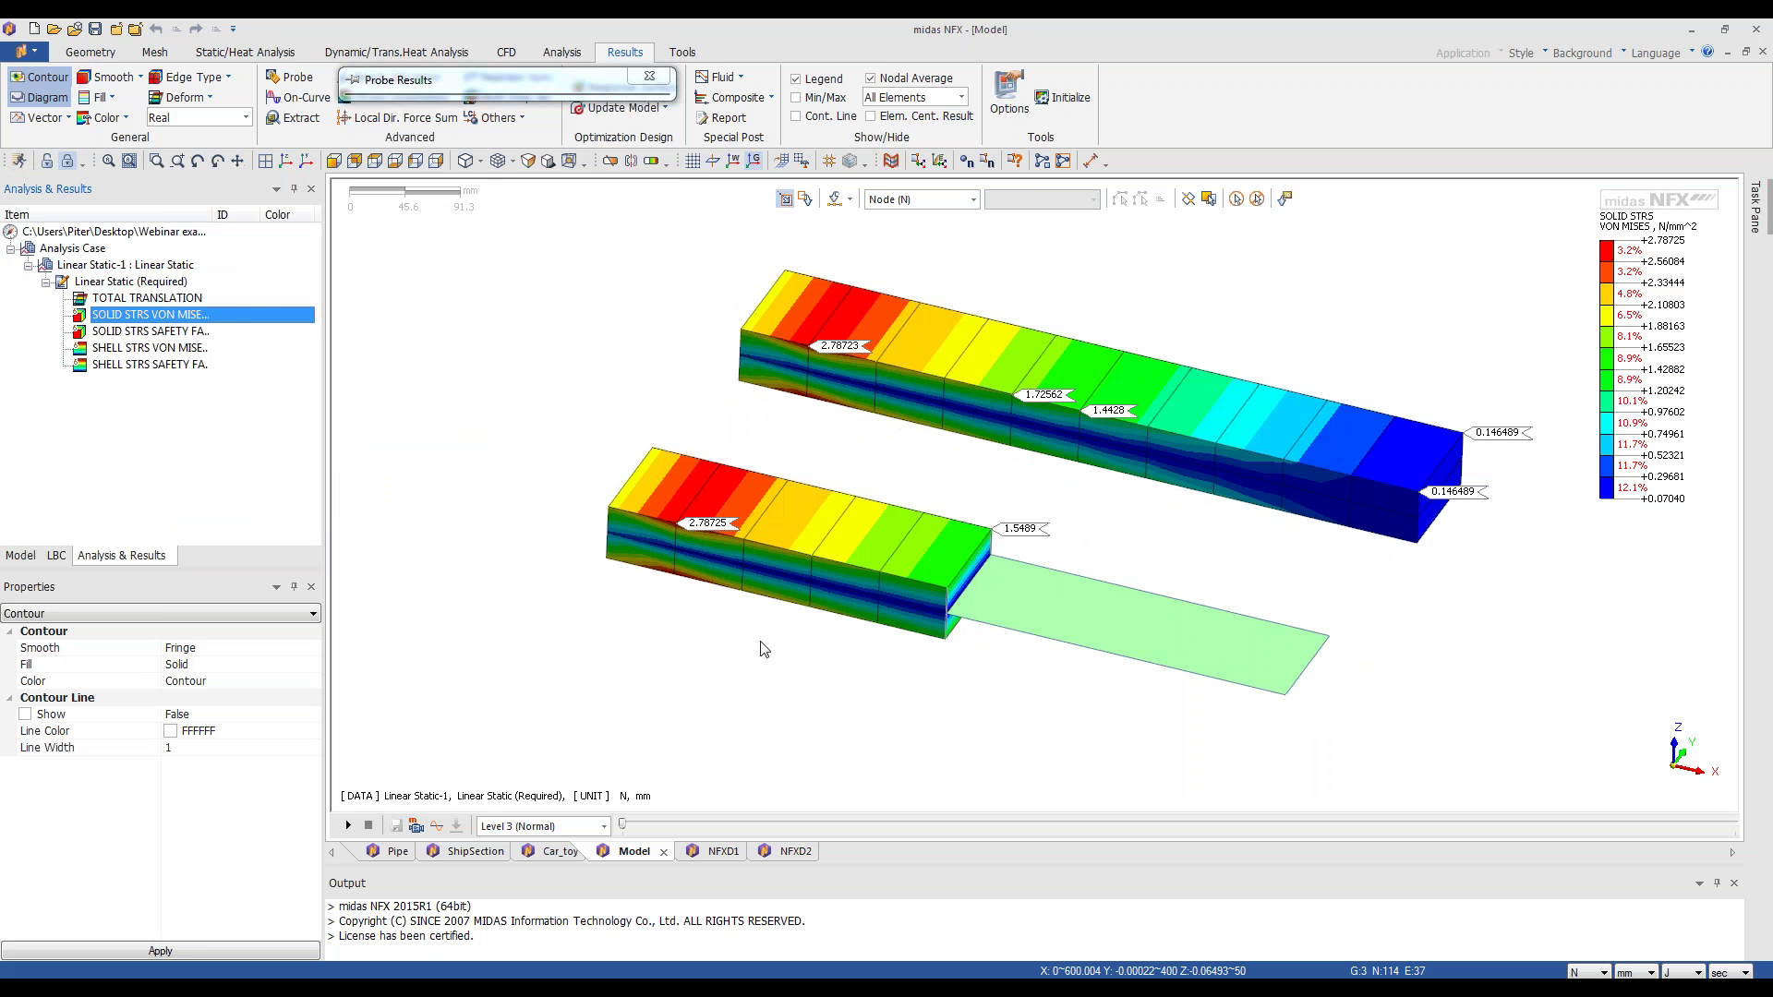
pyautogui.moveTo(789, 633); pyautogui.dragTo(798, 639, button='middle')
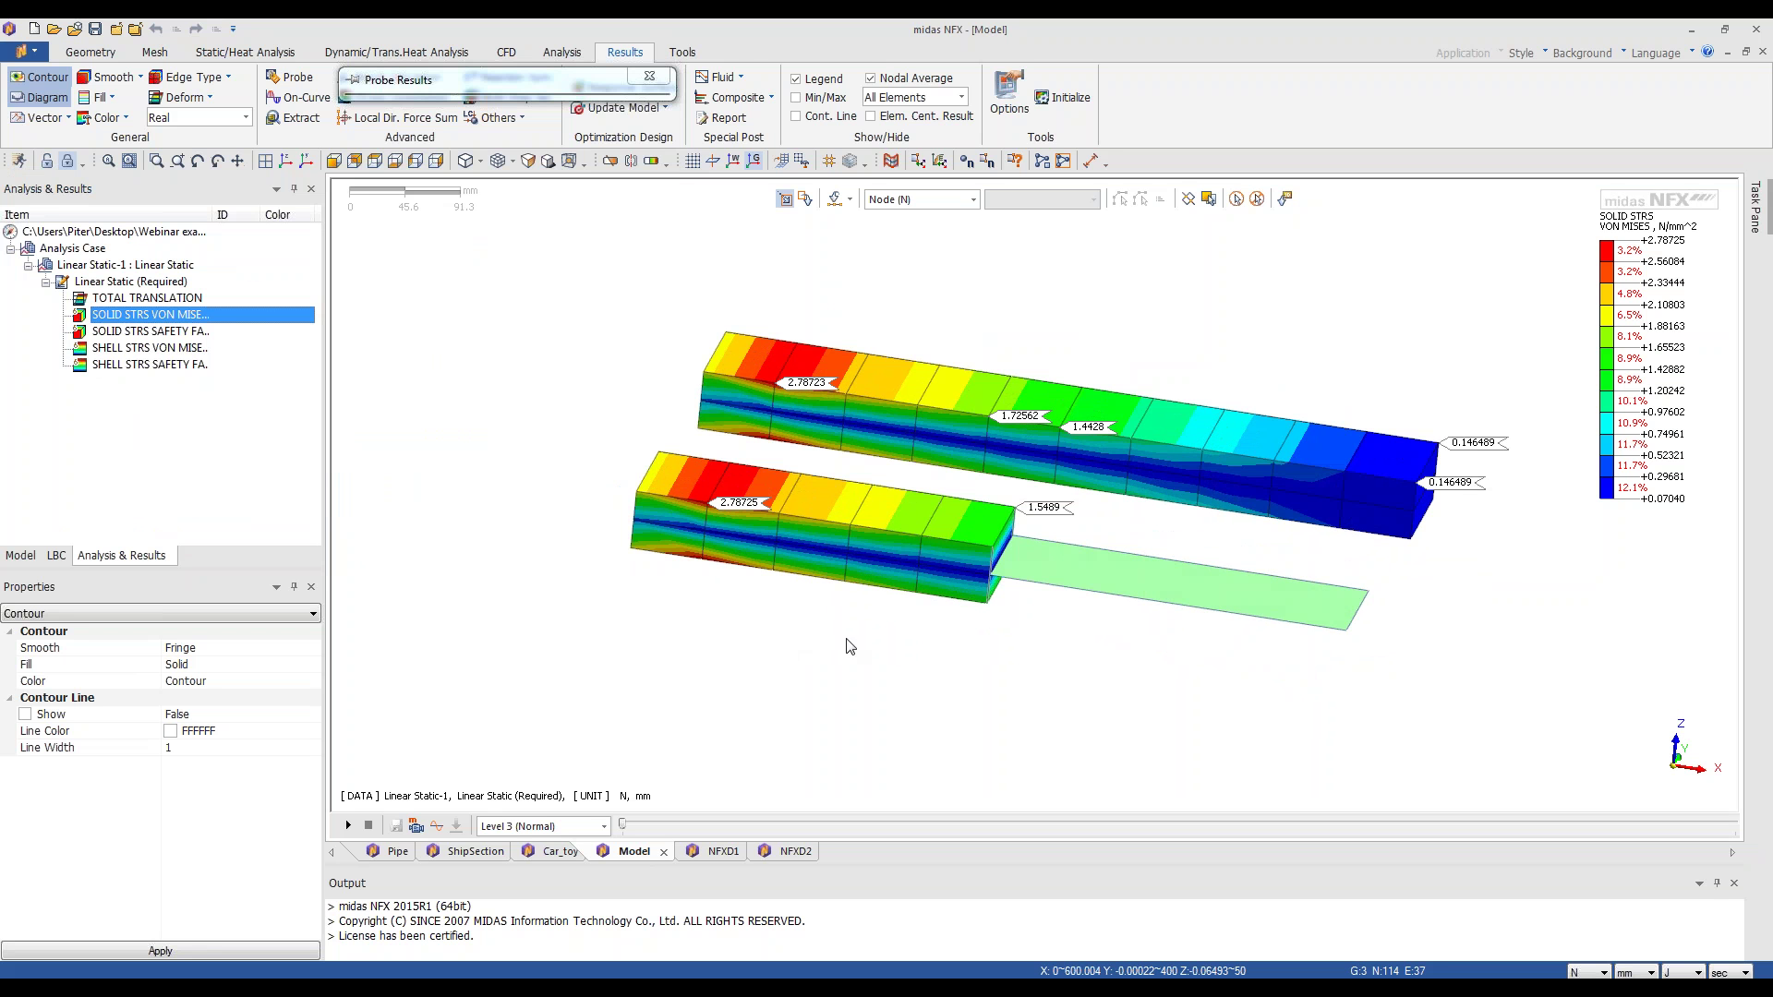
pyautogui.moveTo(894, 644); pyautogui.dragTo(782, 598, button='middle')
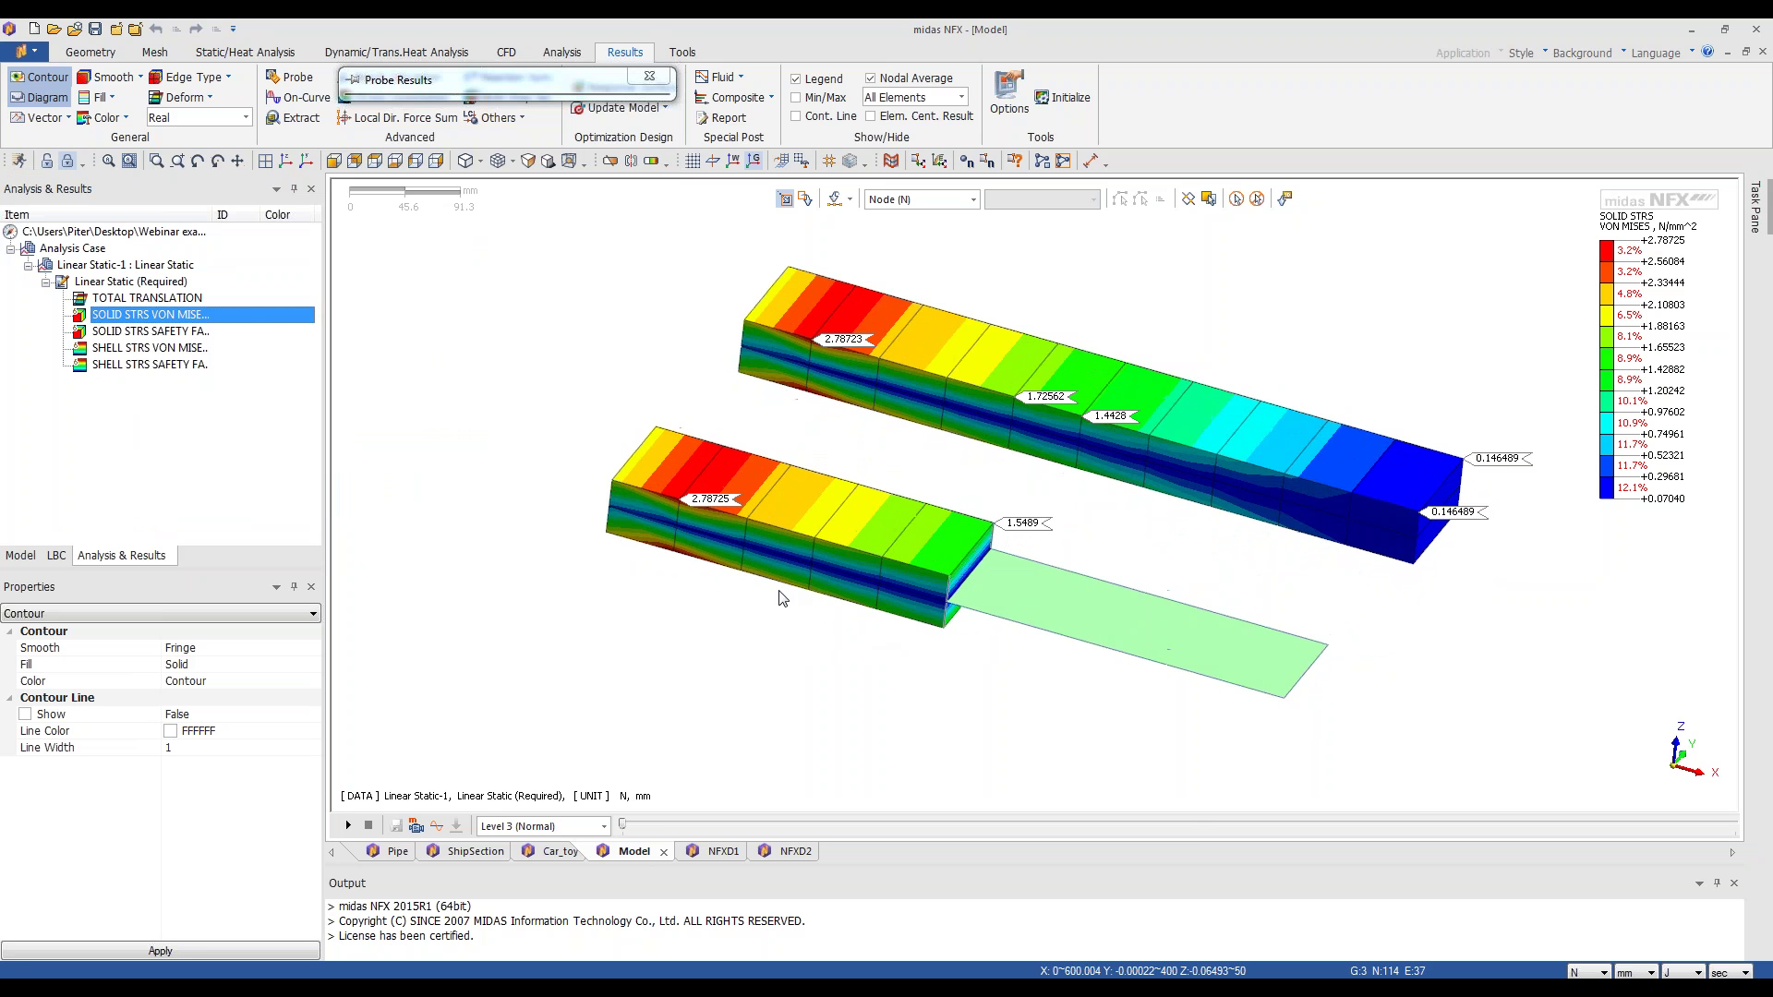
# - Switch to the PowerPoint slide show and advance to the slide on connecting the different types of elements
pyautogui.moveTo(884, 993)
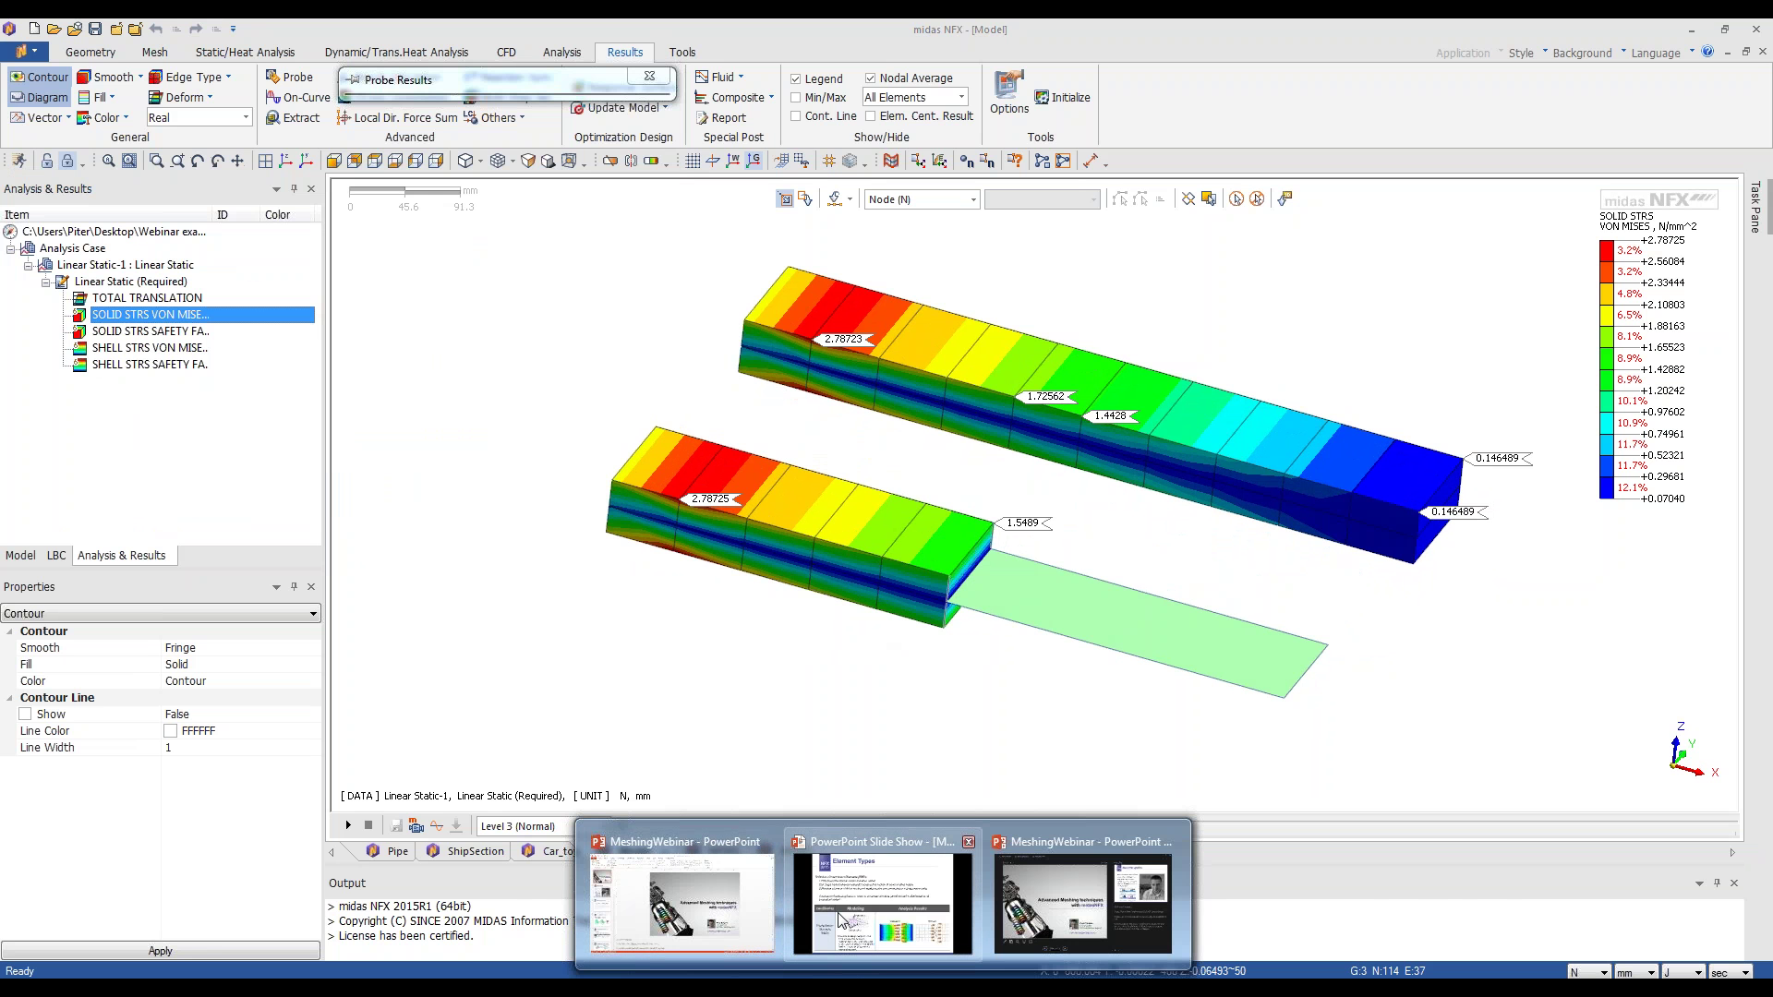
pyautogui.click(841, 920)
pyautogui.press('Right')
pyautogui.press('Right')
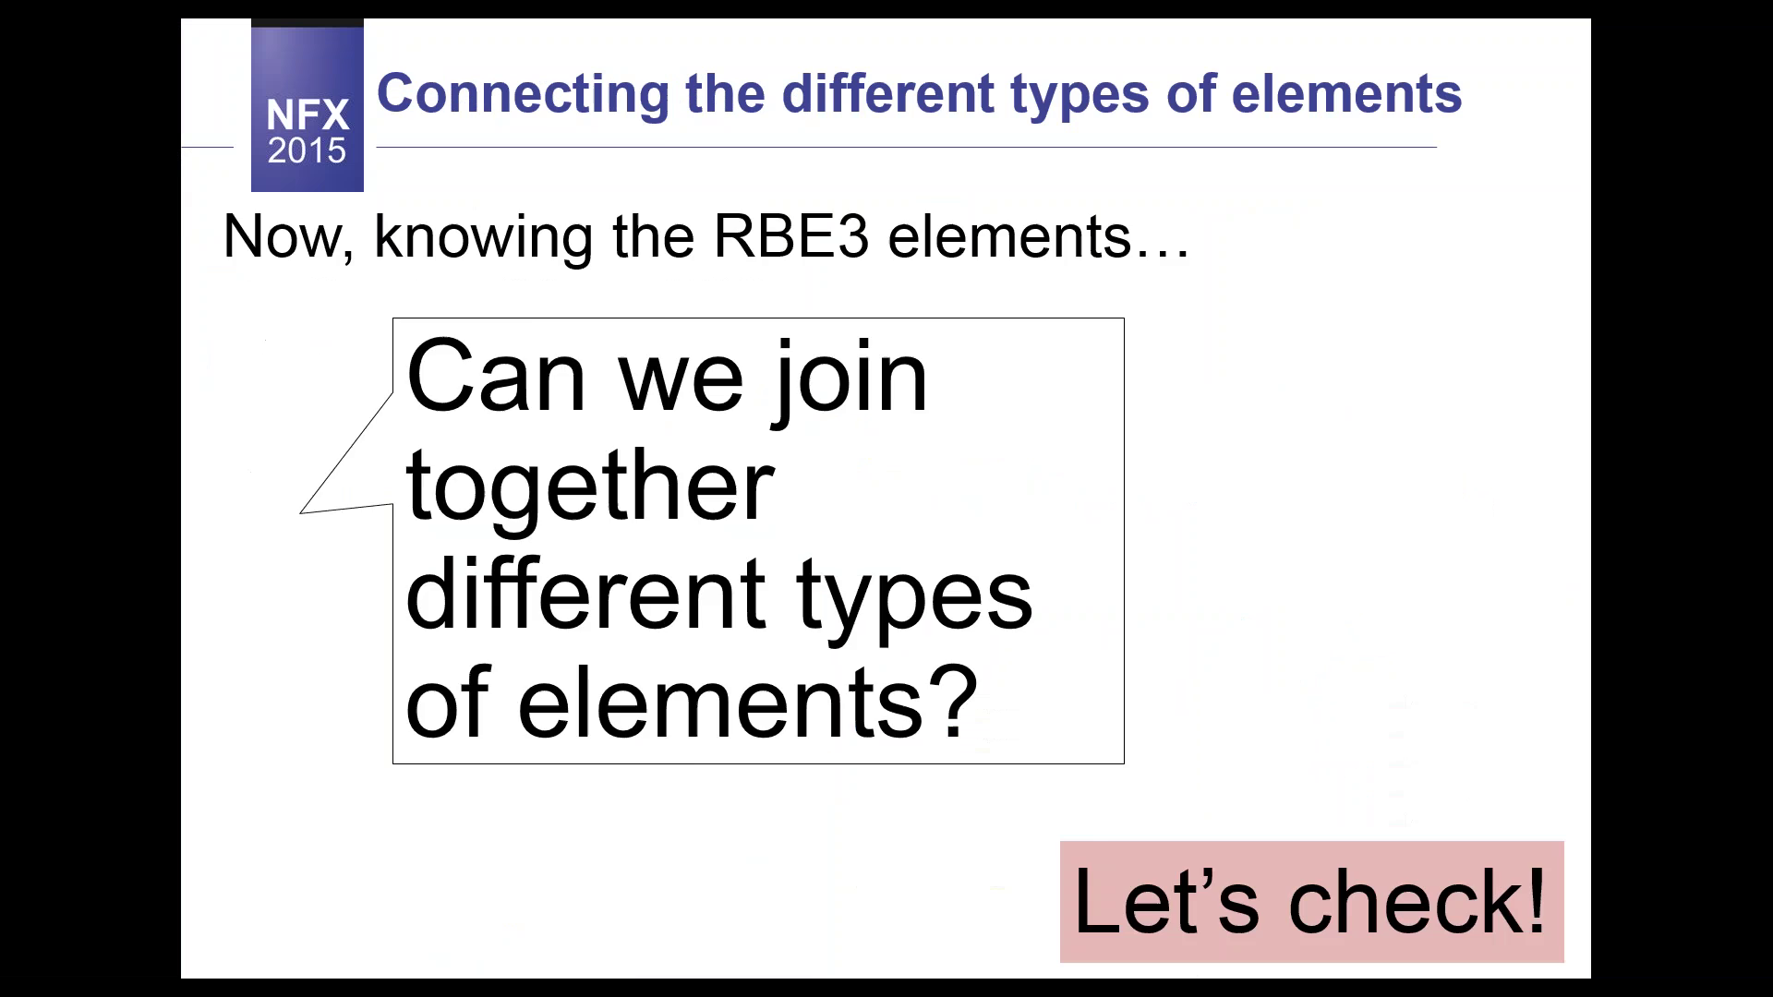
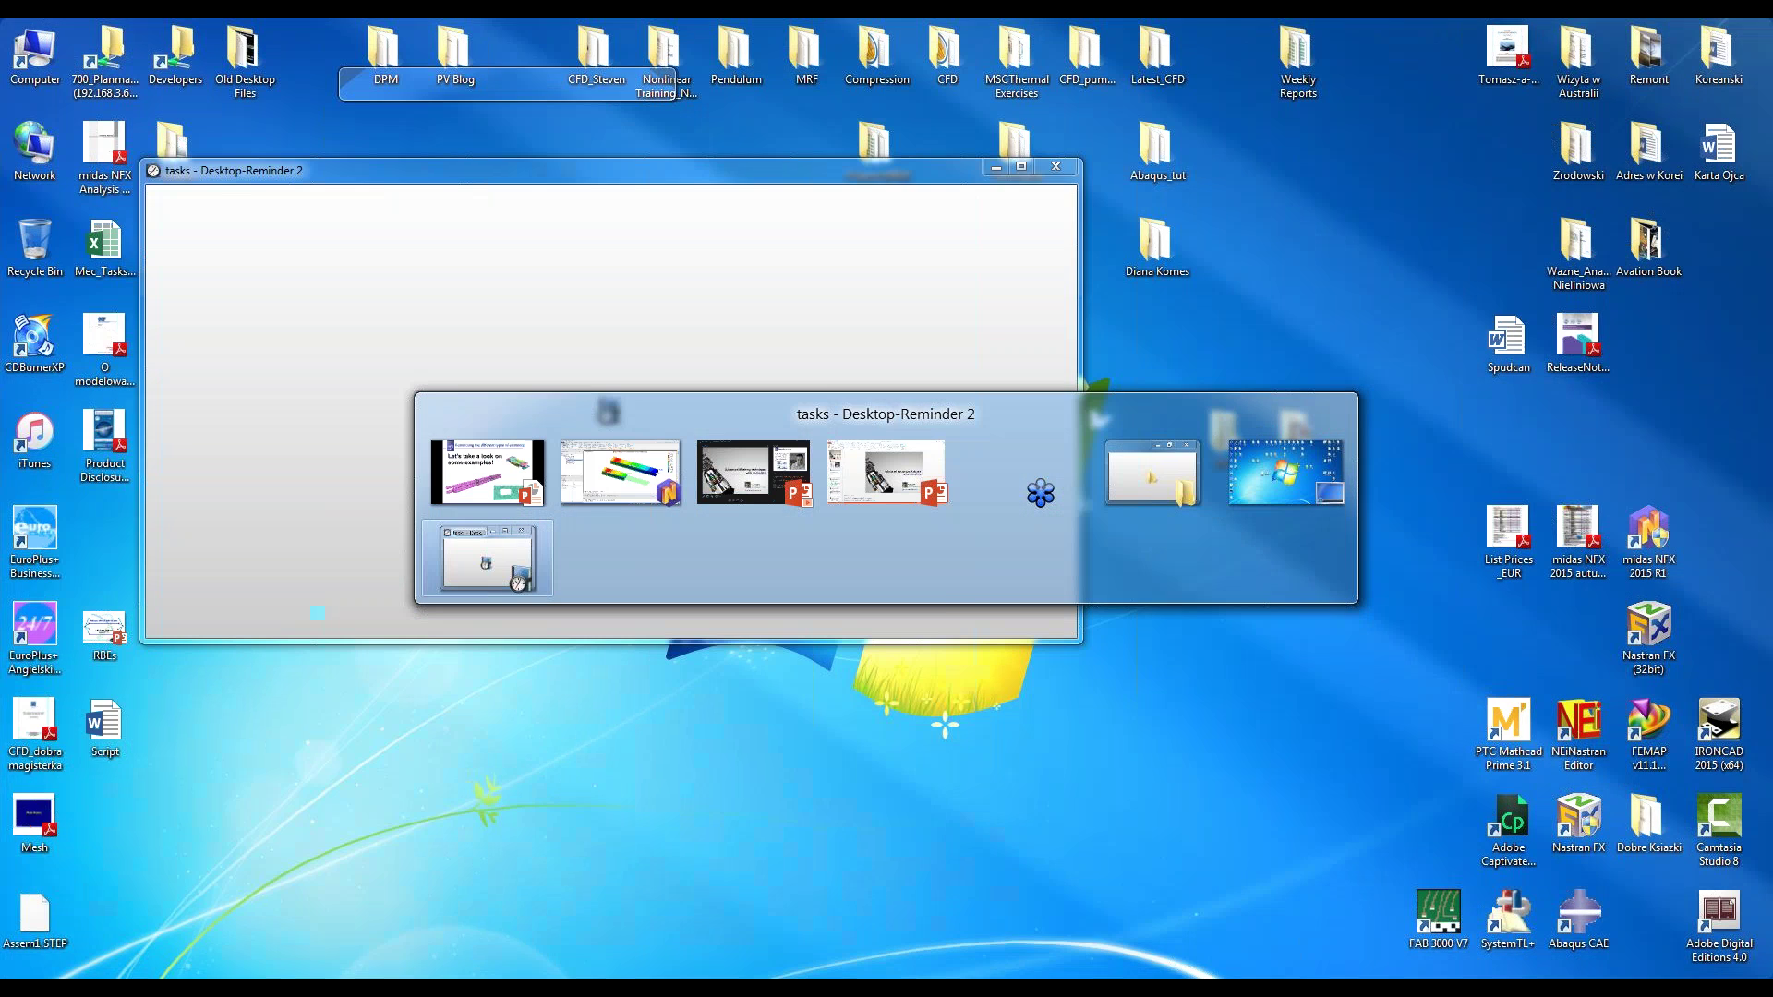
# - Switch back to midas NFX, dismiss the result probing, and close the Model, NFXD2 and NFXD1 documents
pyautogui.hotkey('alt', 'Tab')
pyautogui.hotkey('alt', 'Tab')
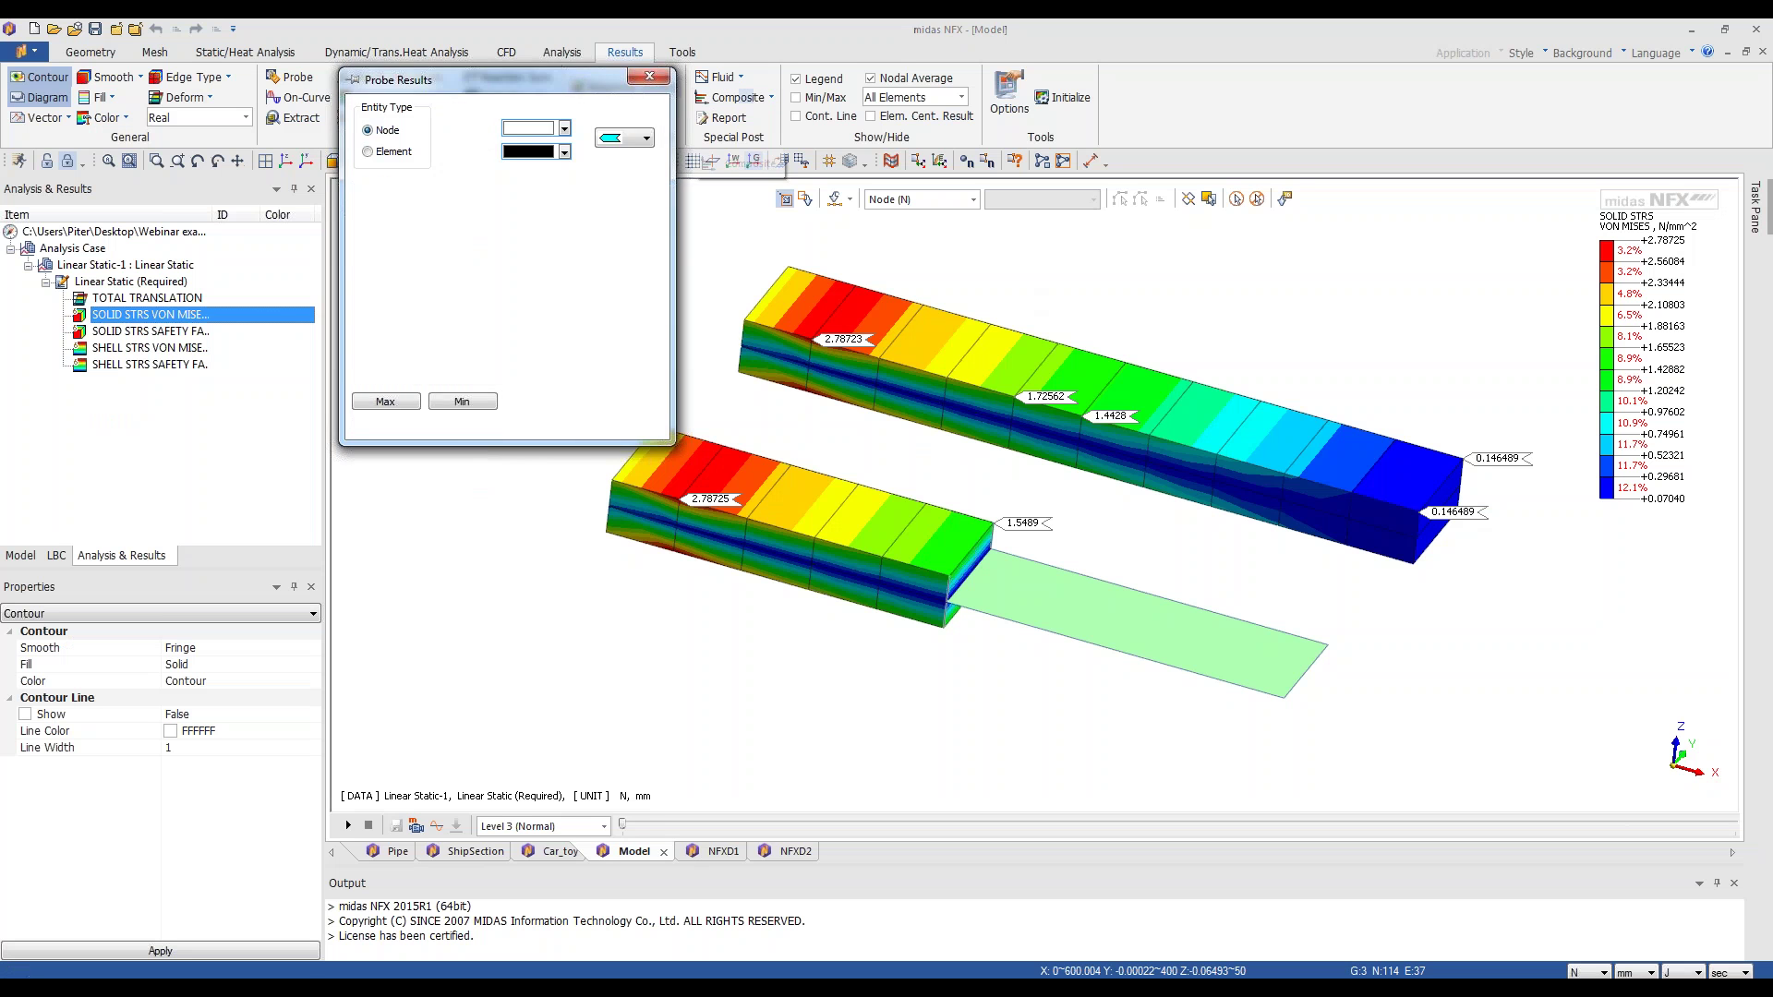
pyautogui.click(649, 75)
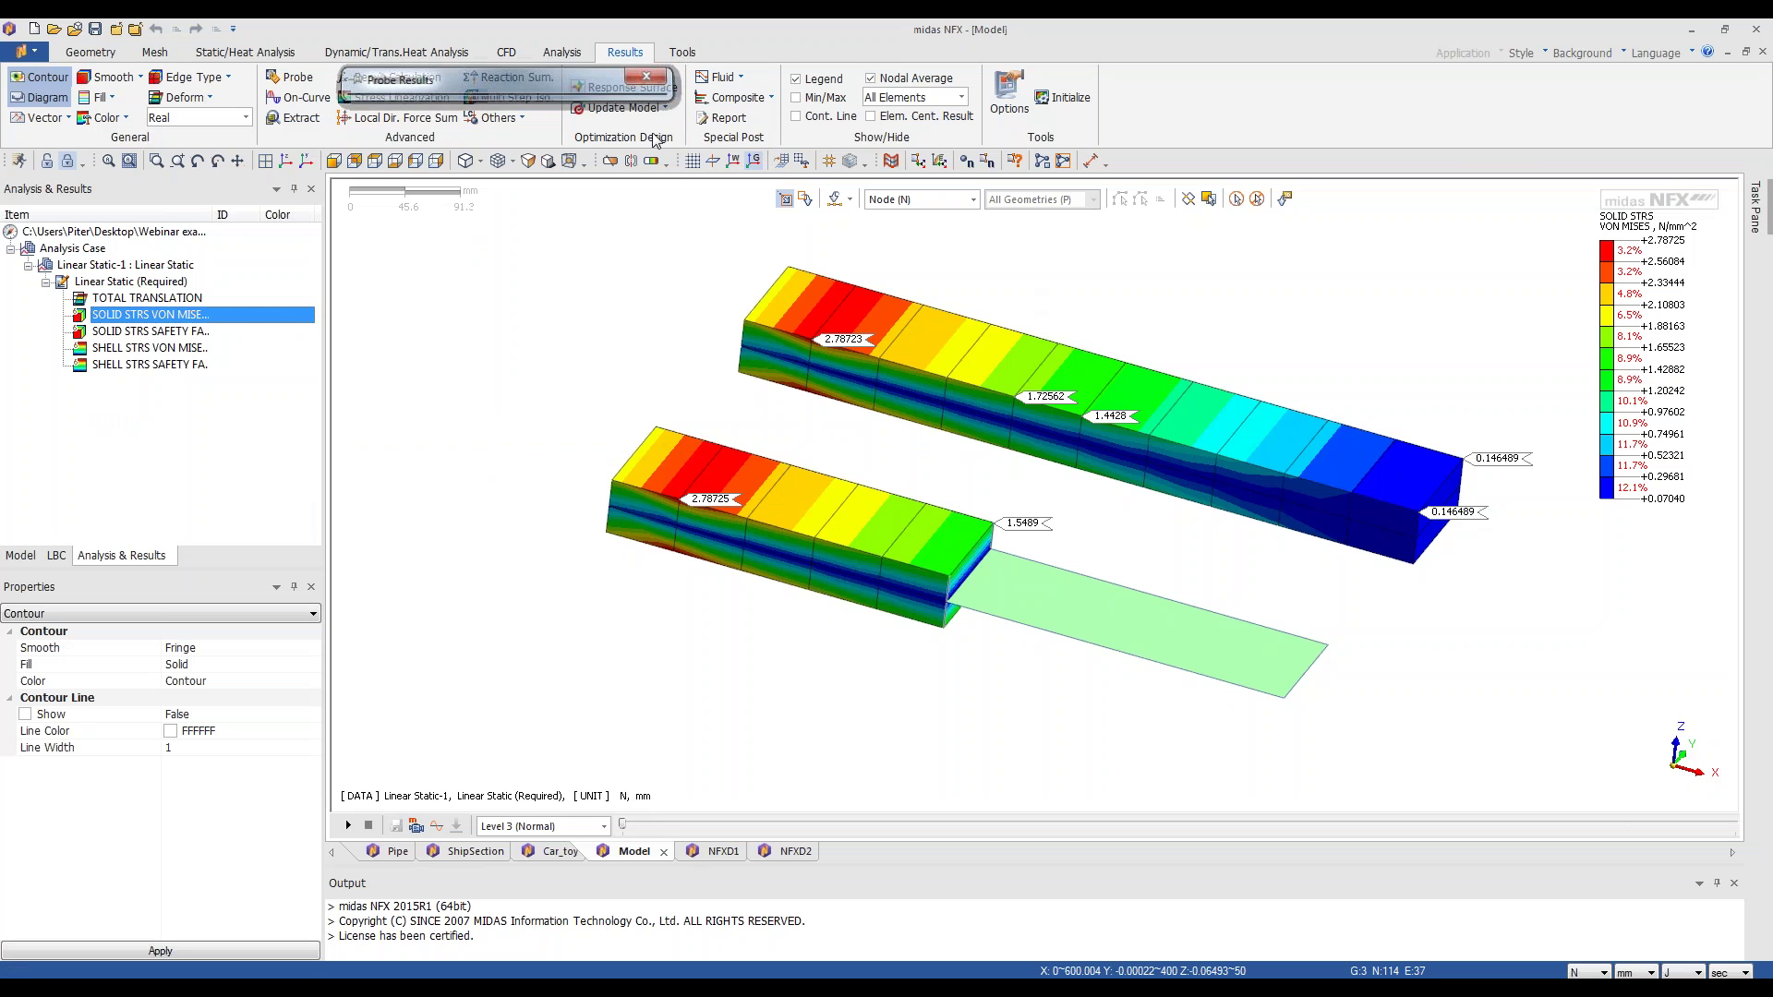
pyautogui.click(665, 853)
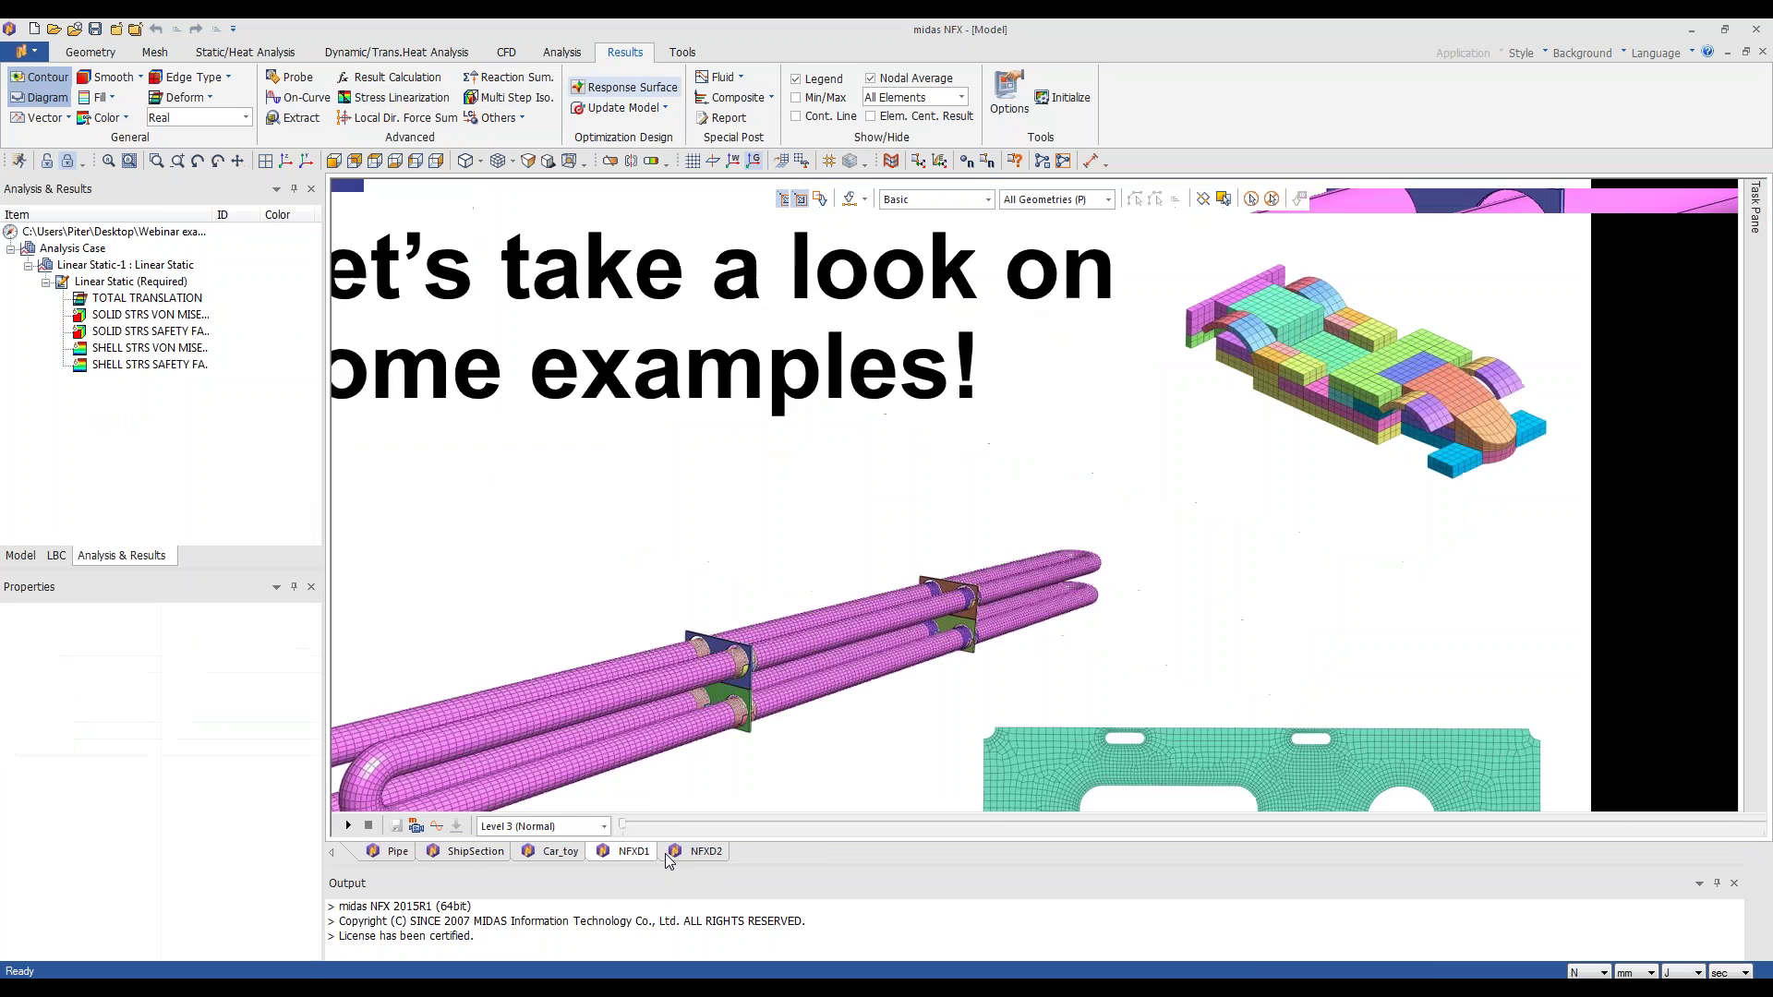
pyautogui.click(738, 852)
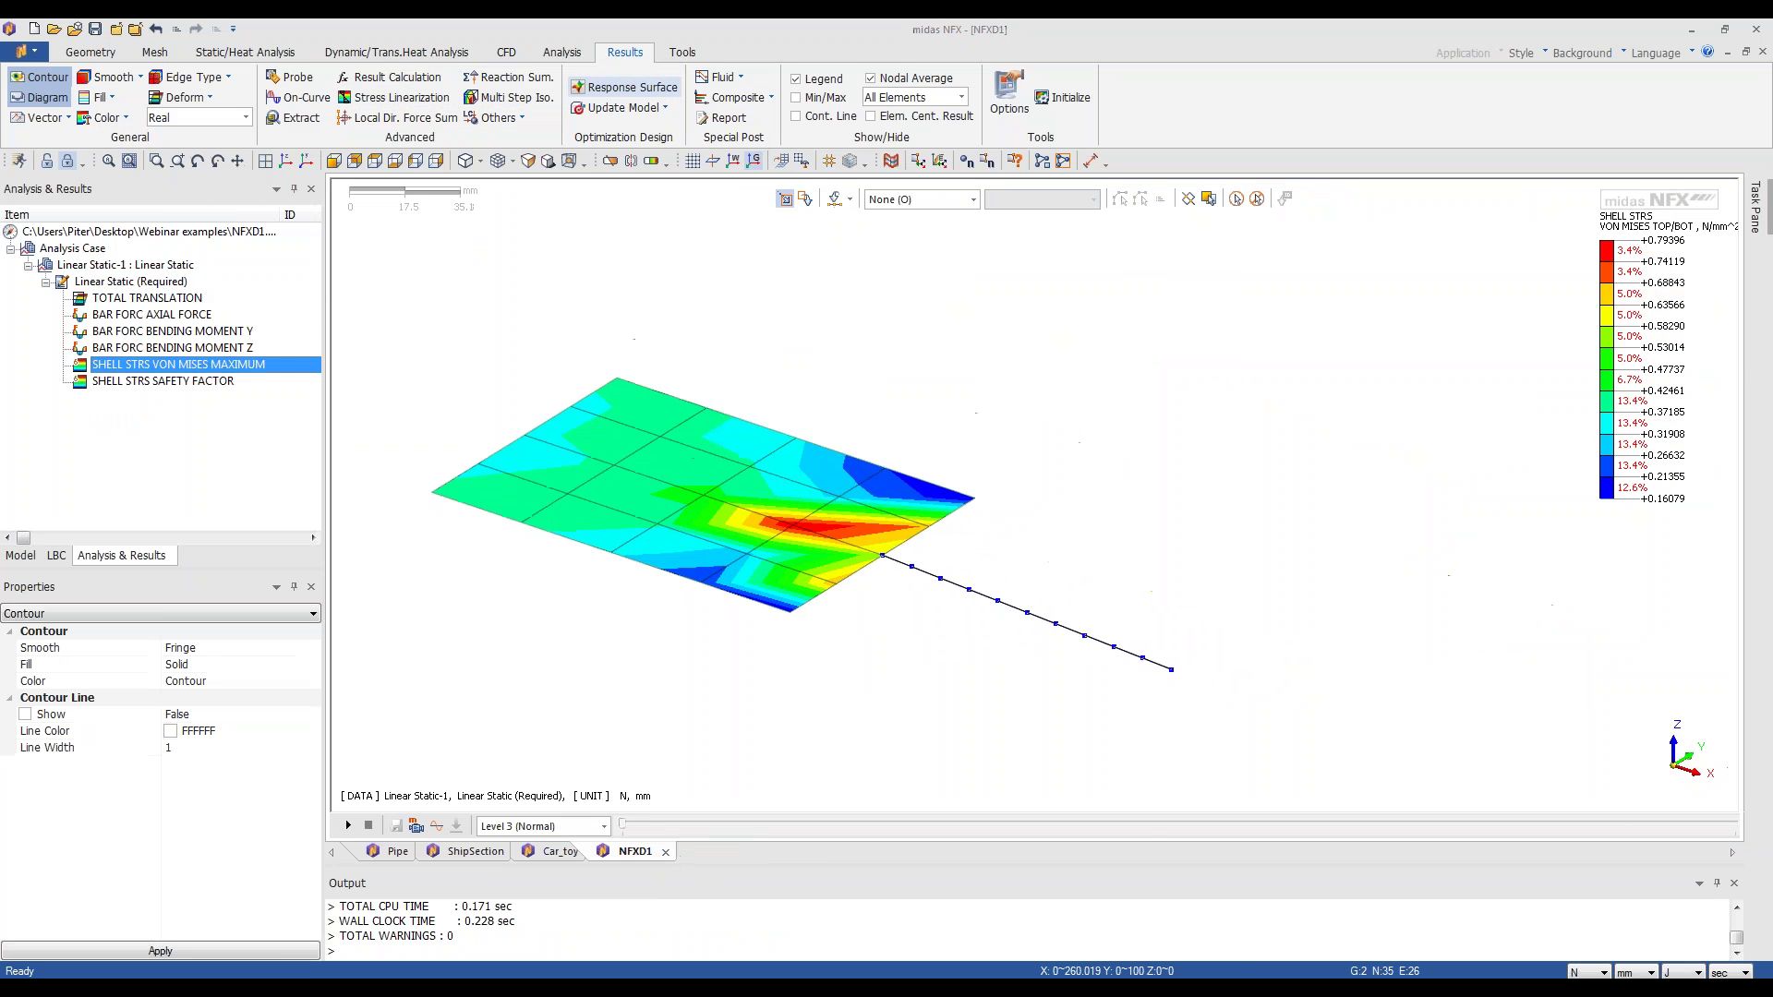
pyautogui.click(665, 851)
pyautogui.click(900, 549)
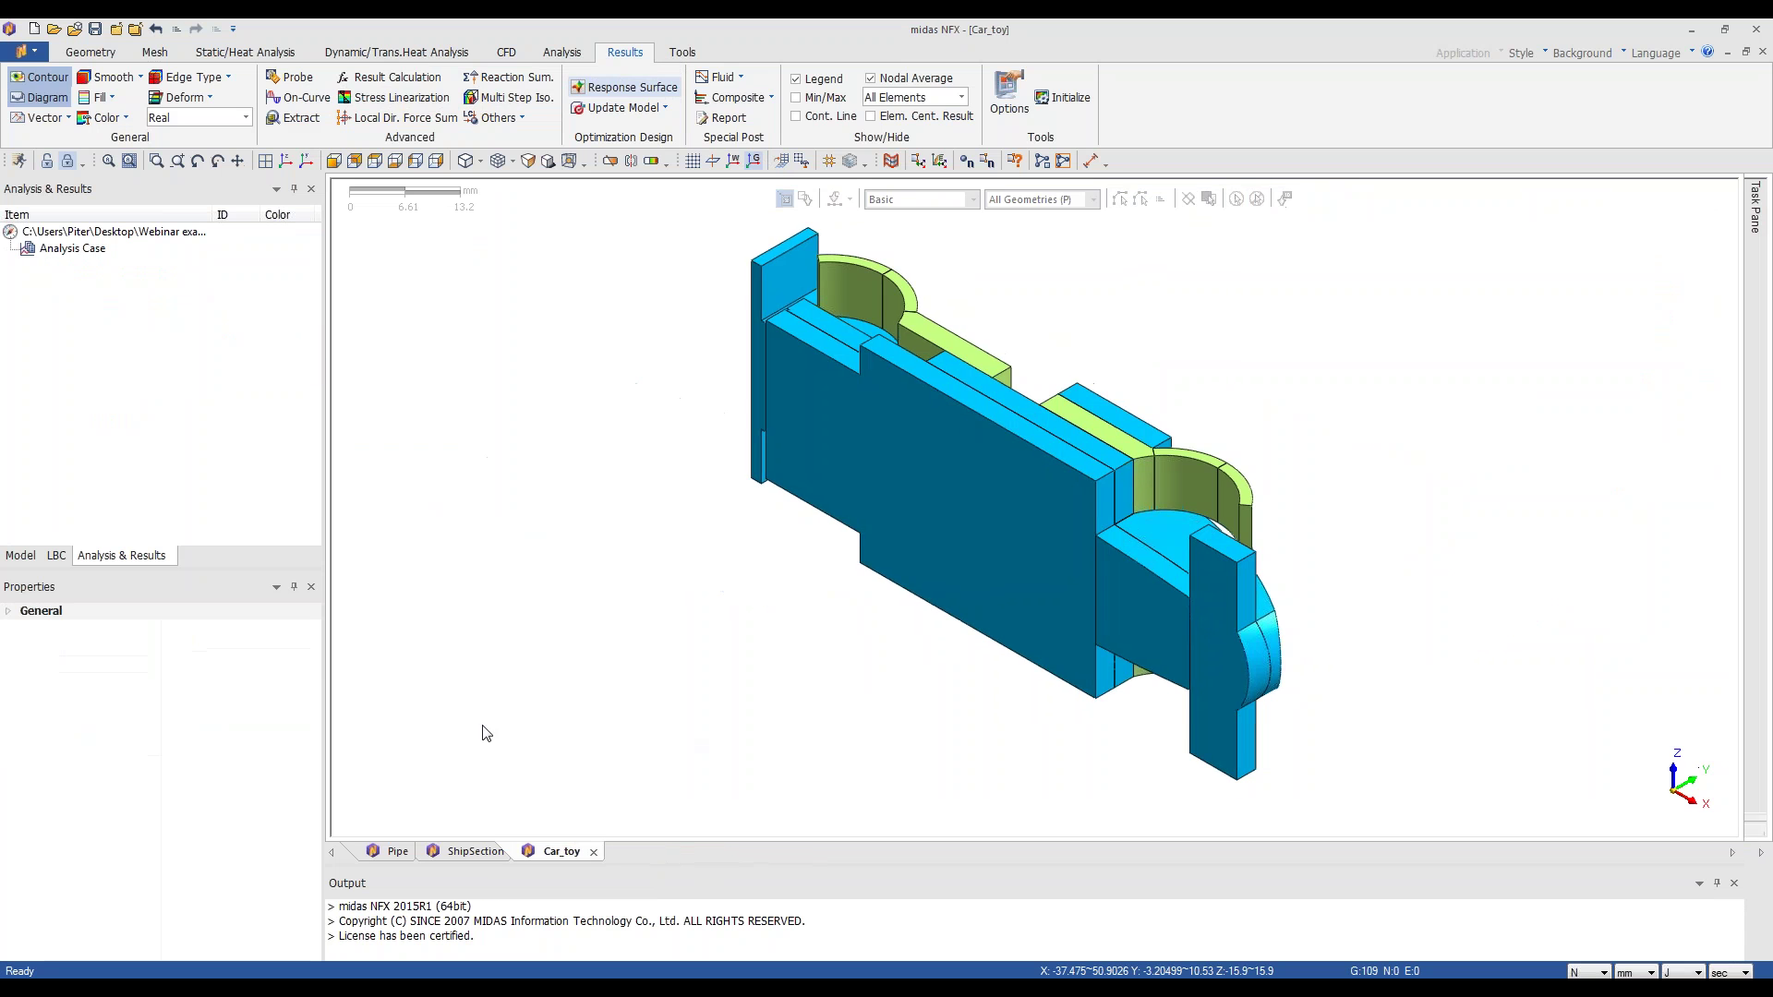
# - Switch to the document named Pipe and display its model tree
pyautogui.click(395, 851)
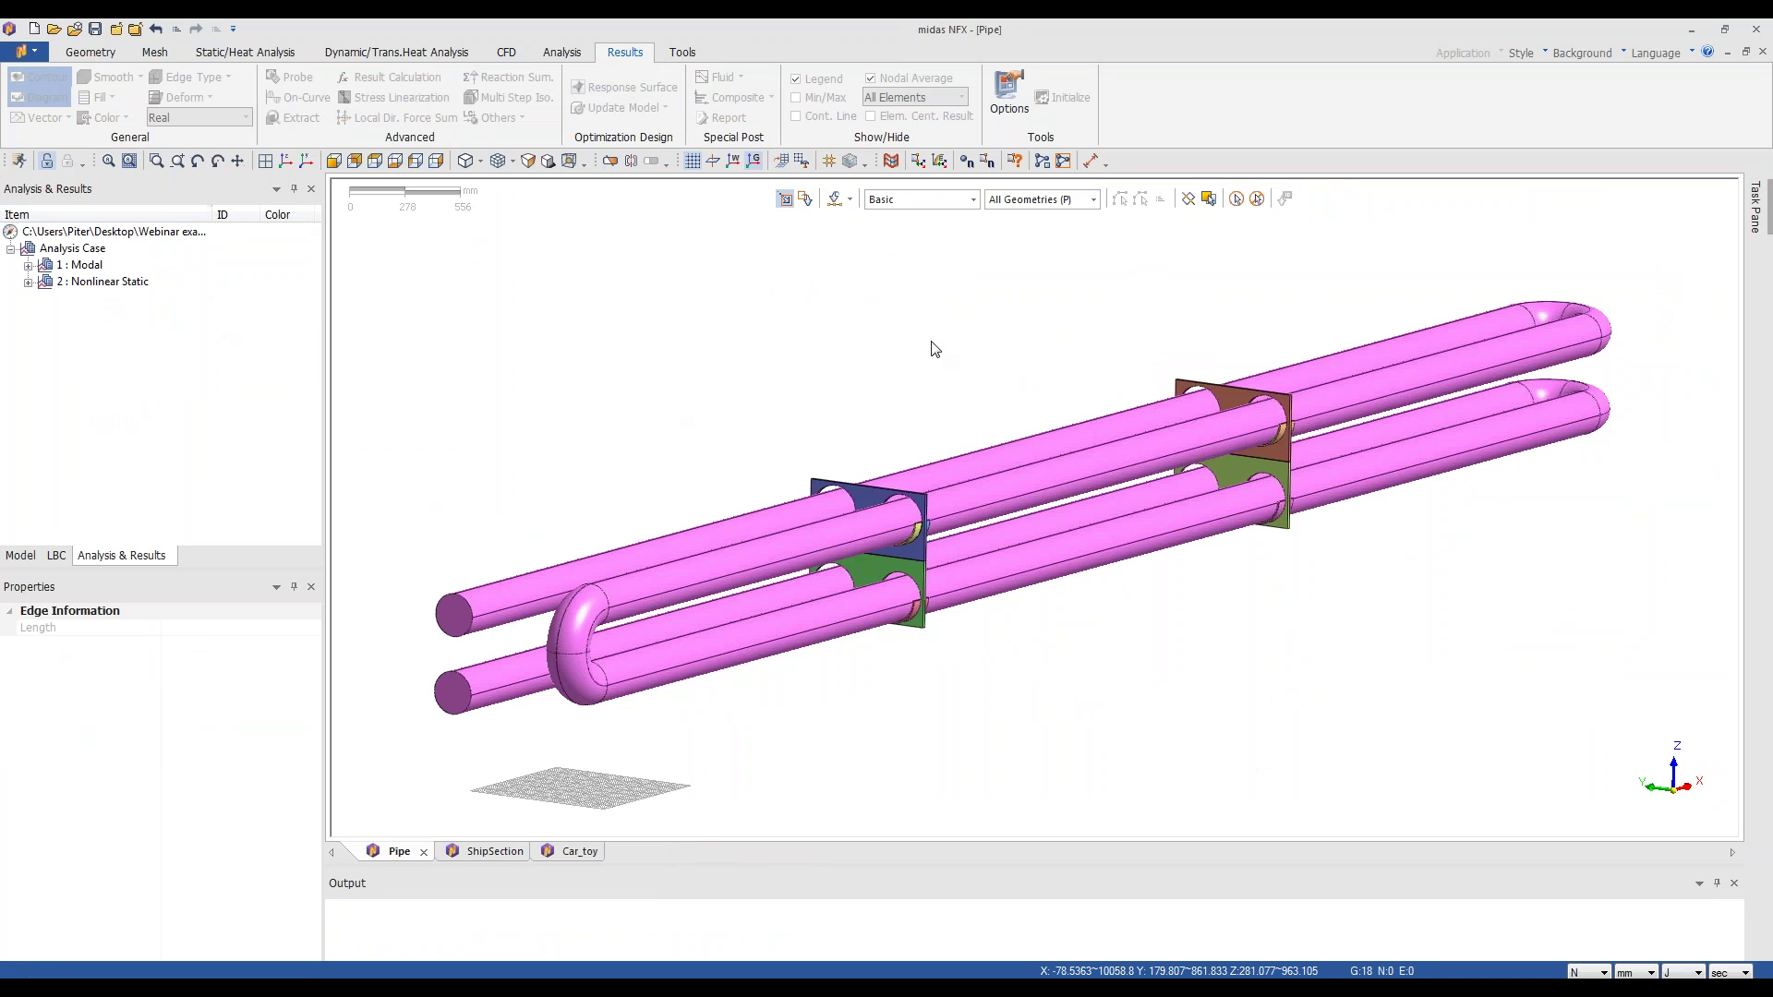
pyautogui.moveTo(989, 348); pyautogui.dragTo(1001, 348, button='middle')
pyautogui.moveTo(1089, 384); pyautogui.dragTo(1089, 384, button='middle')
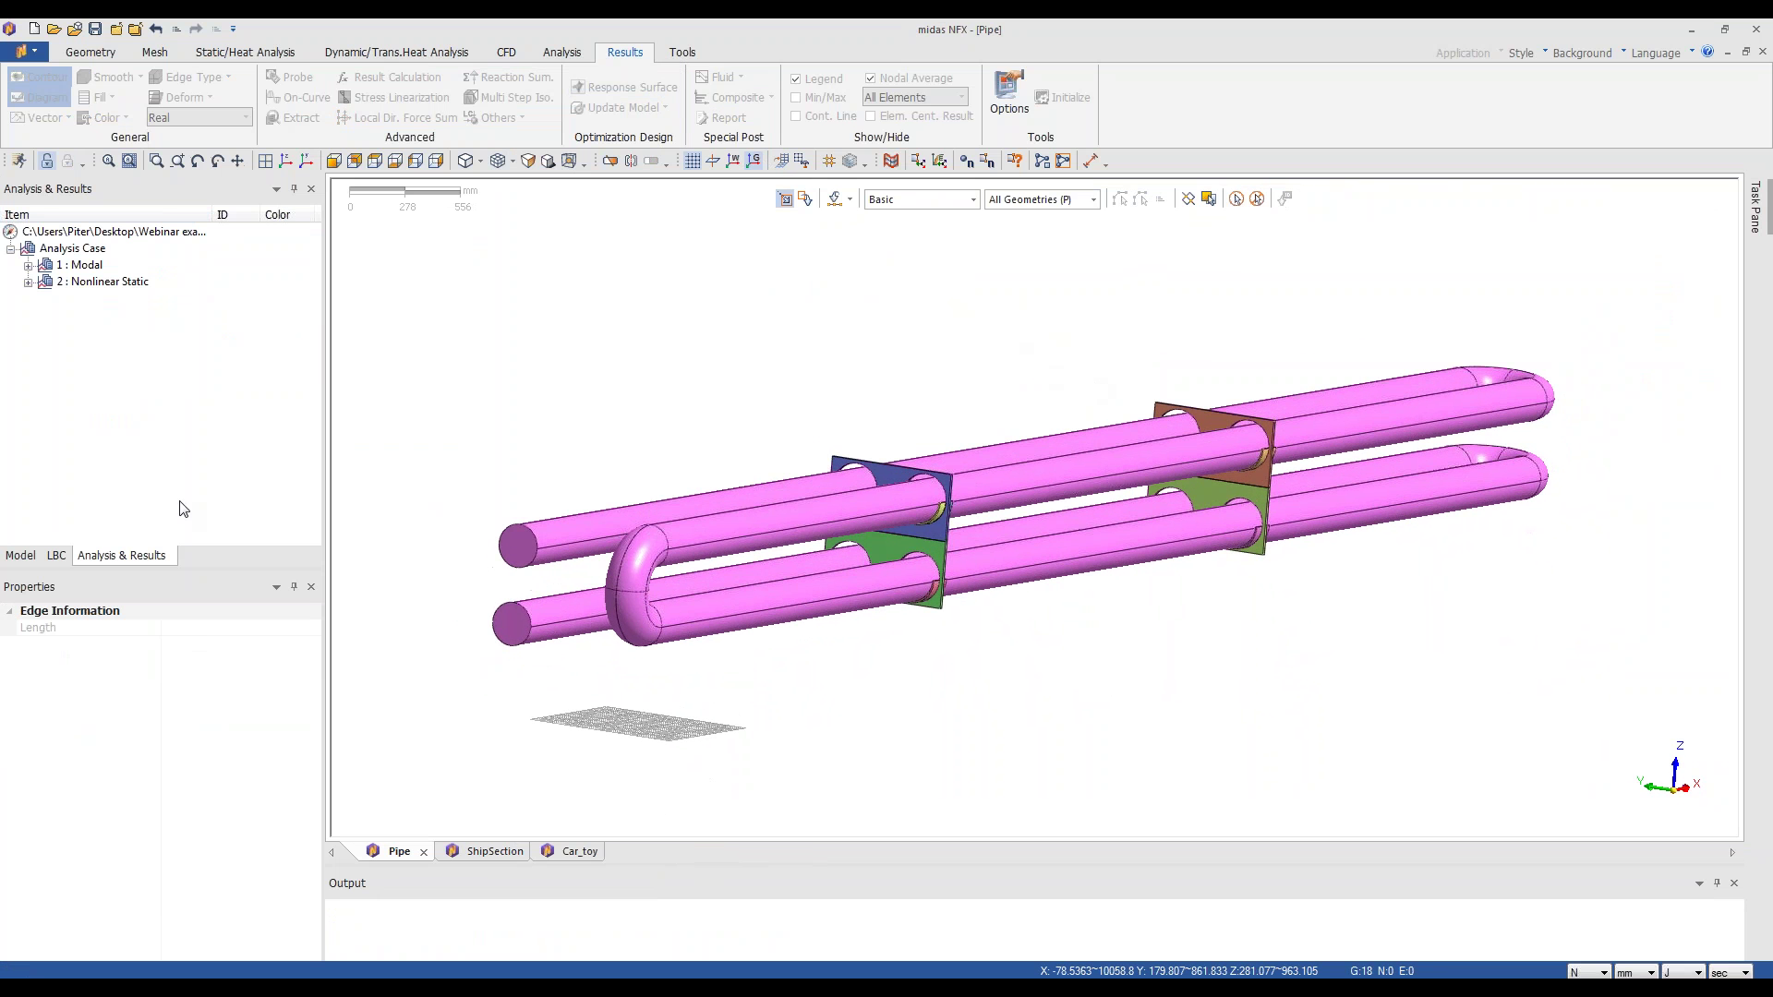
pyautogui.click(20, 555)
pyautogui.moveTo(1181, 350); pyautogui.dragTo(1176, 347, button='middle')
pyautogui.scroll(1, 962, 400)
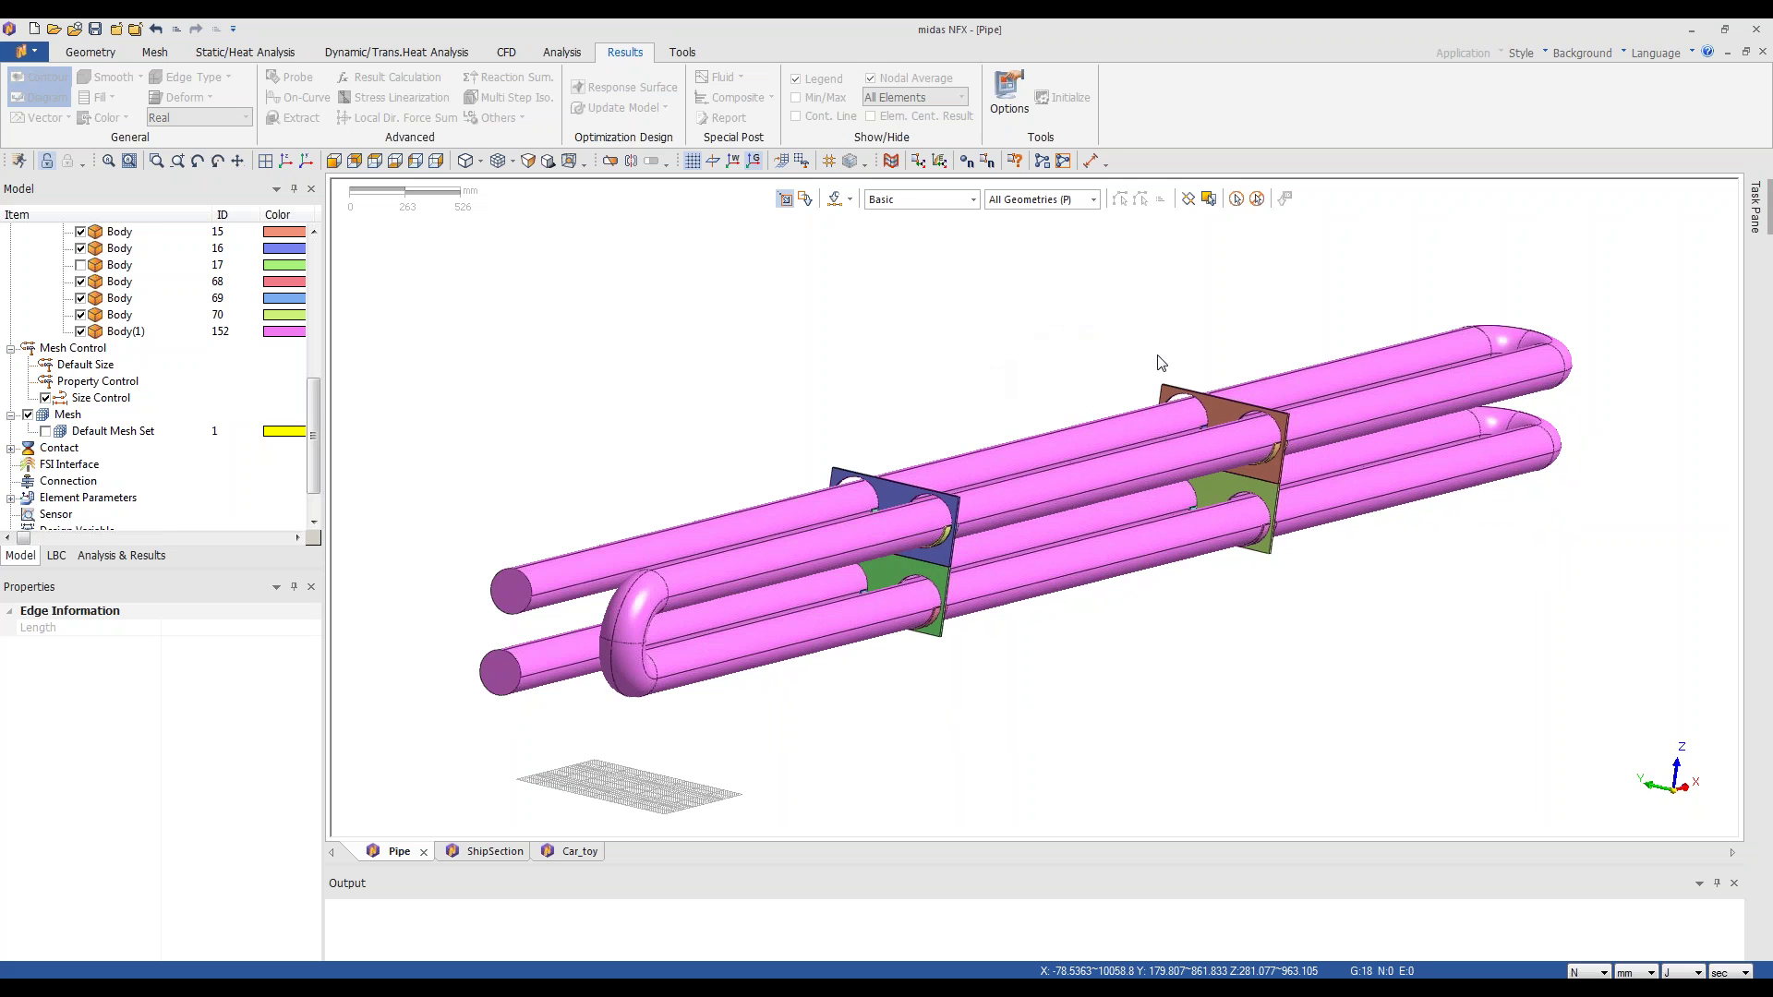
pyautogui.scroll(1, 1118, 429)
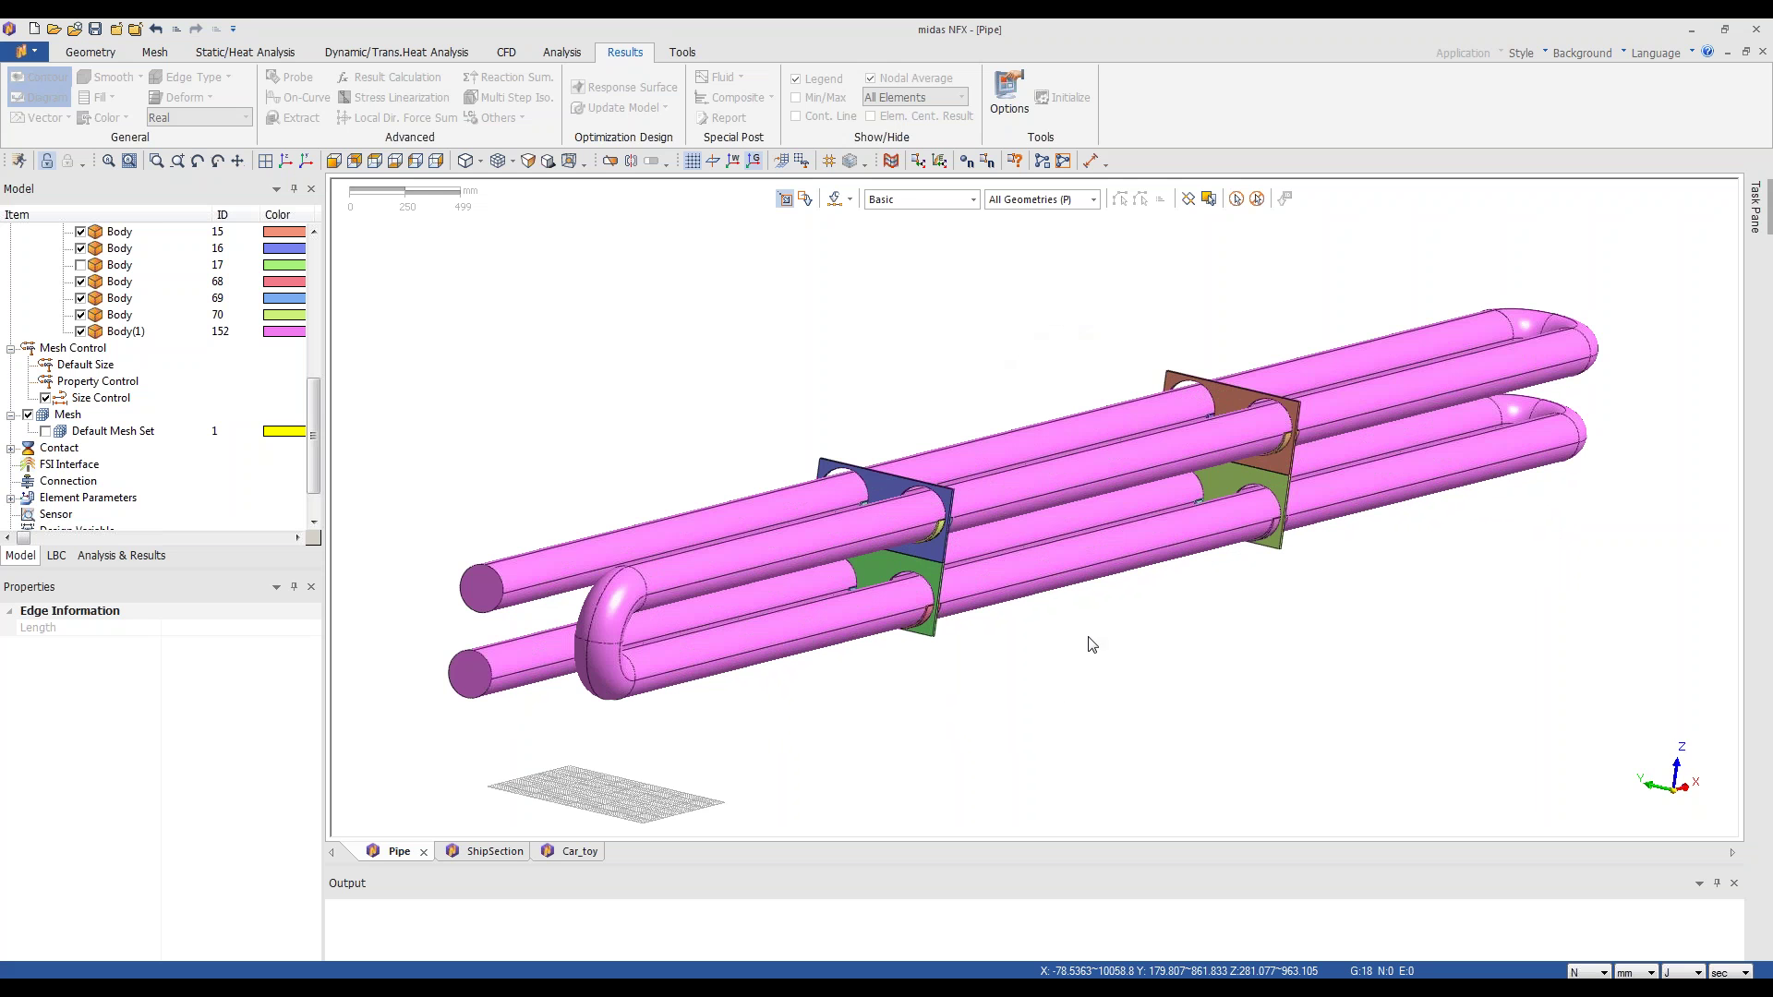
# - Show only the long bent pipe body, Body(1), in the Pipe model
pyautogui.click(1089, 590)
pyautogui.click(1076, 579)
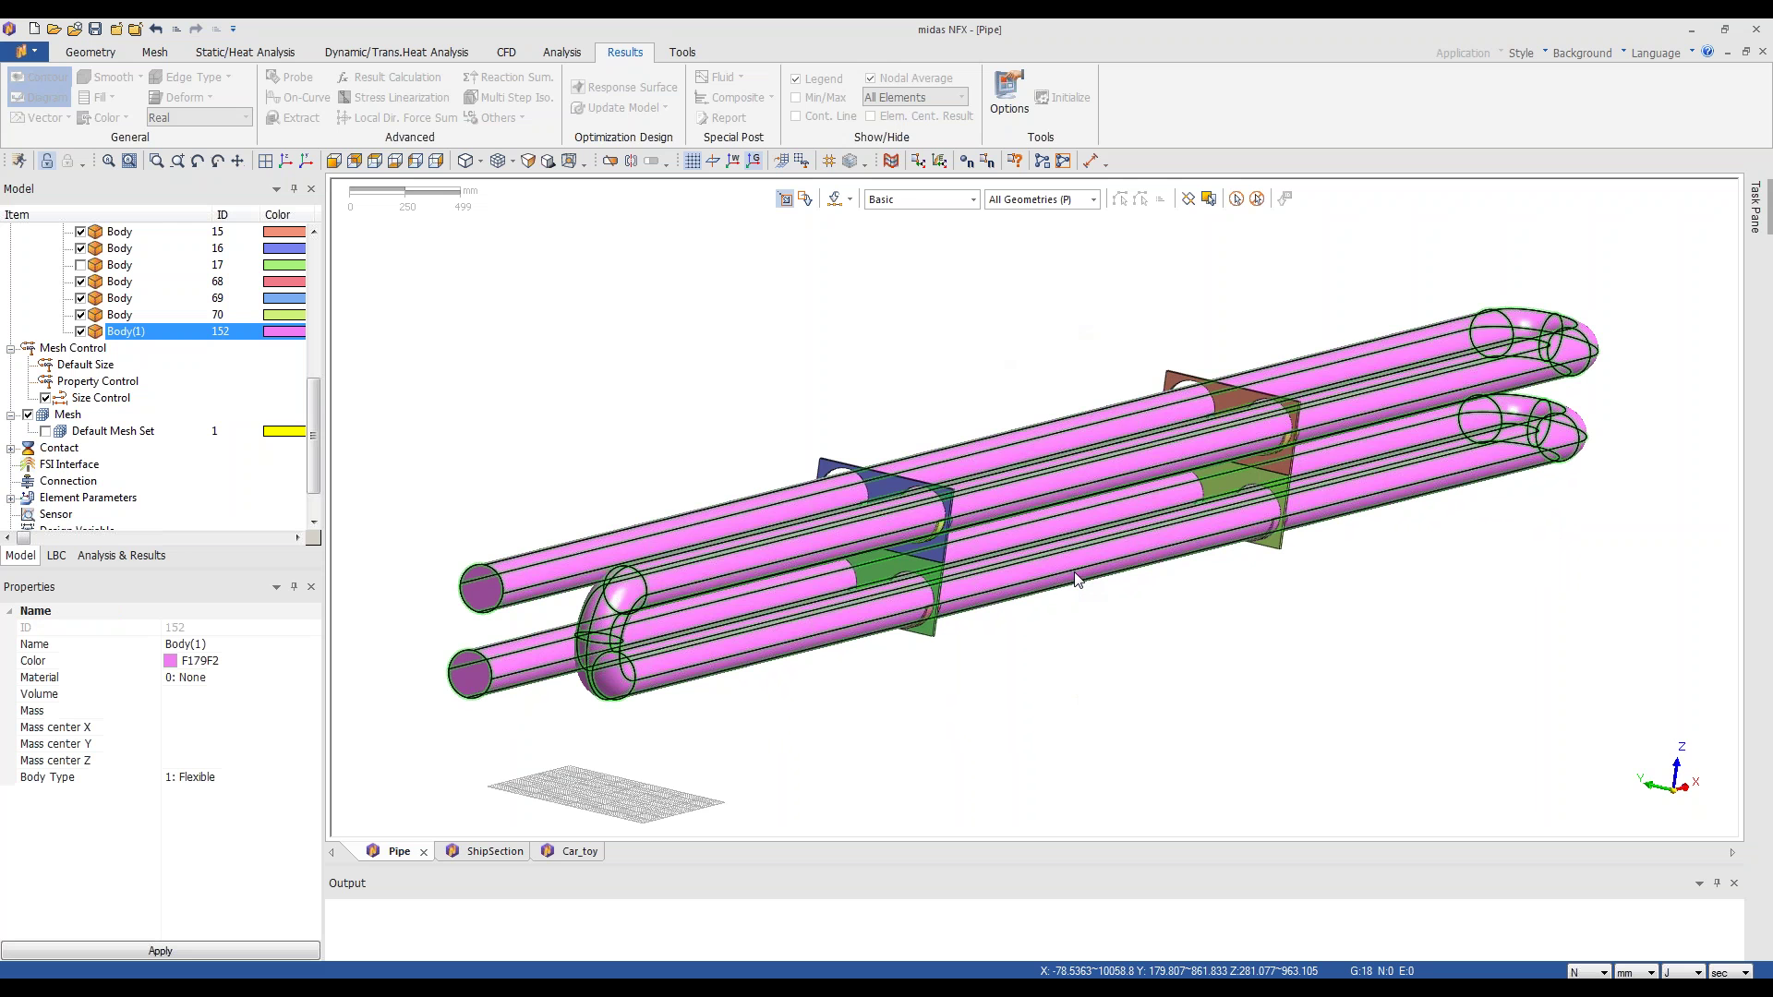
pyautogui.rightClick(1076, 576)
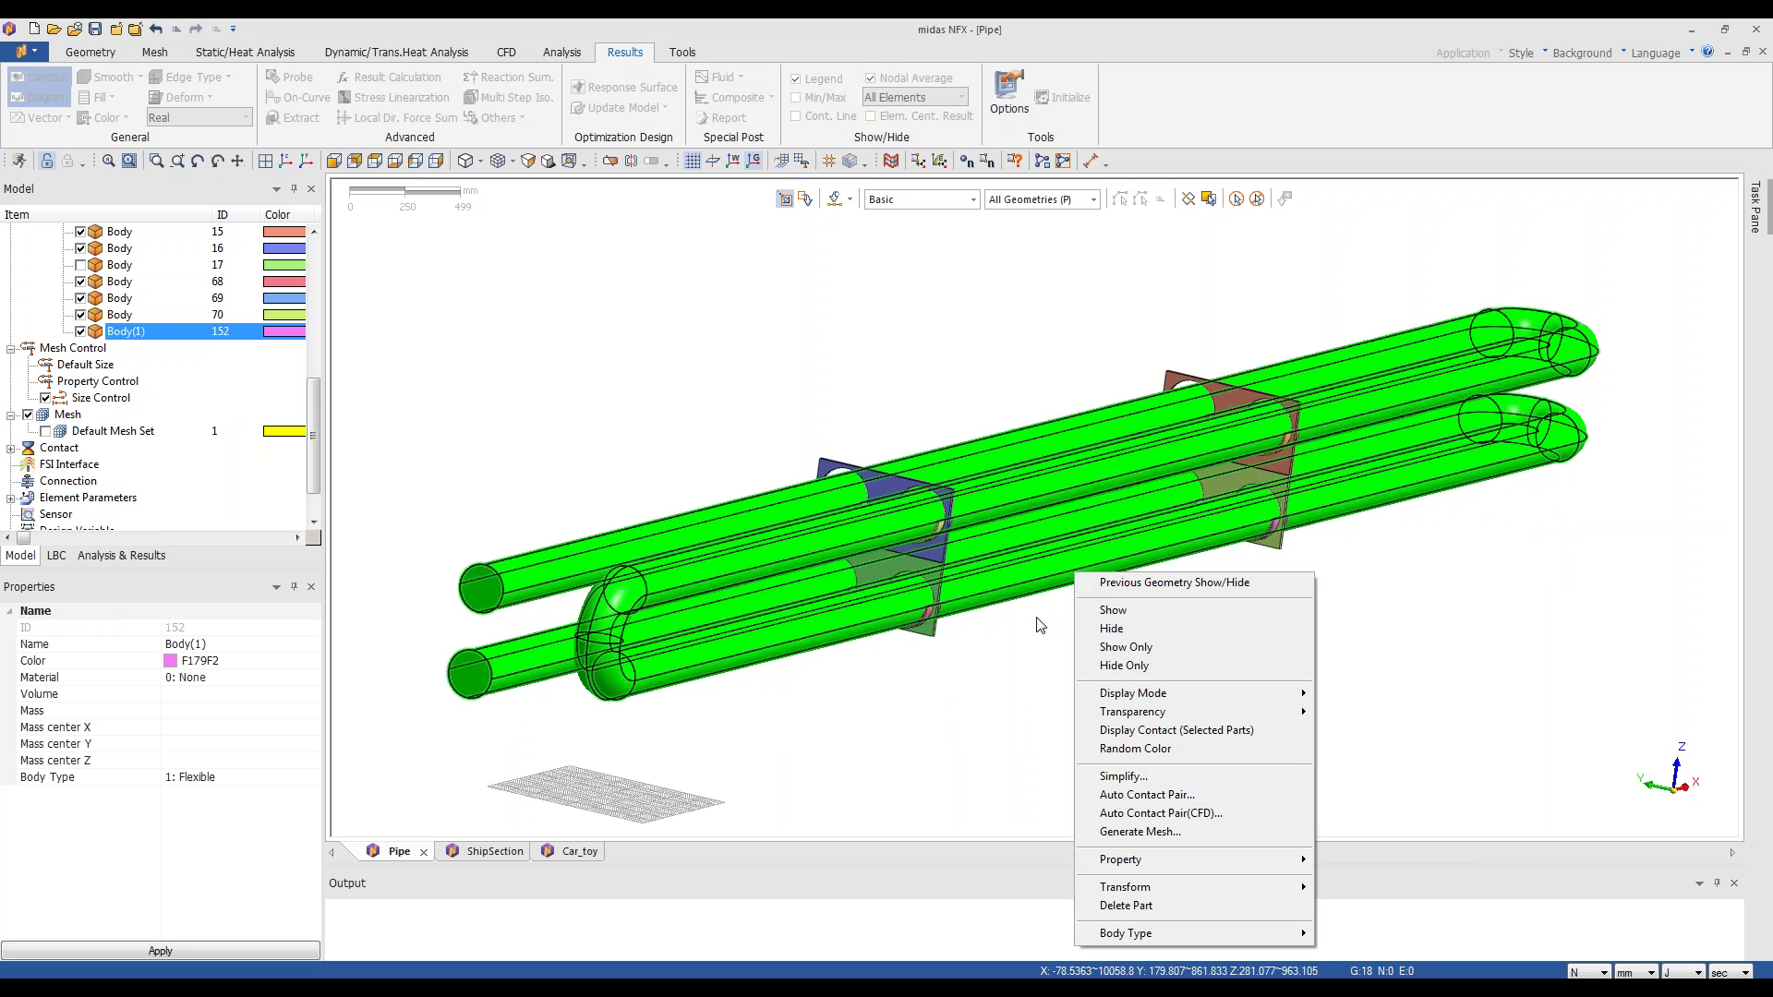
pyautogui.click(1138, 649)
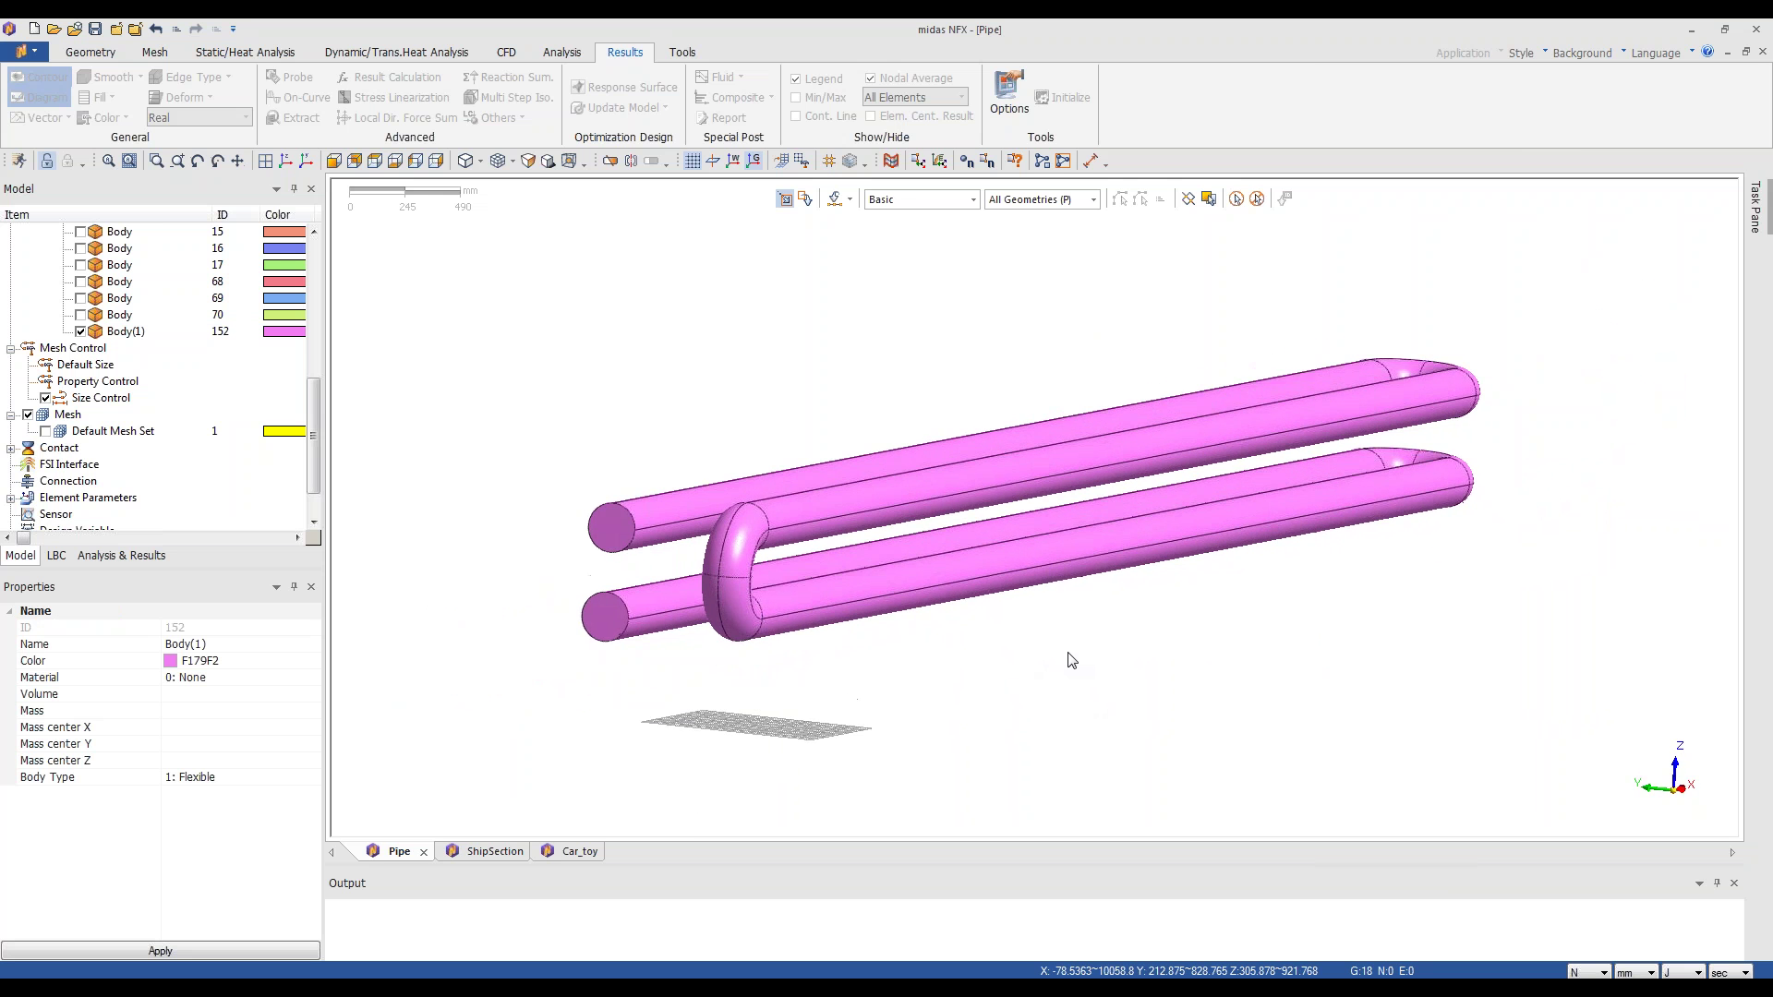
pyautogui.moveTo(1141, 646); pyautogui.dragTo(1114, 674, button='middle')
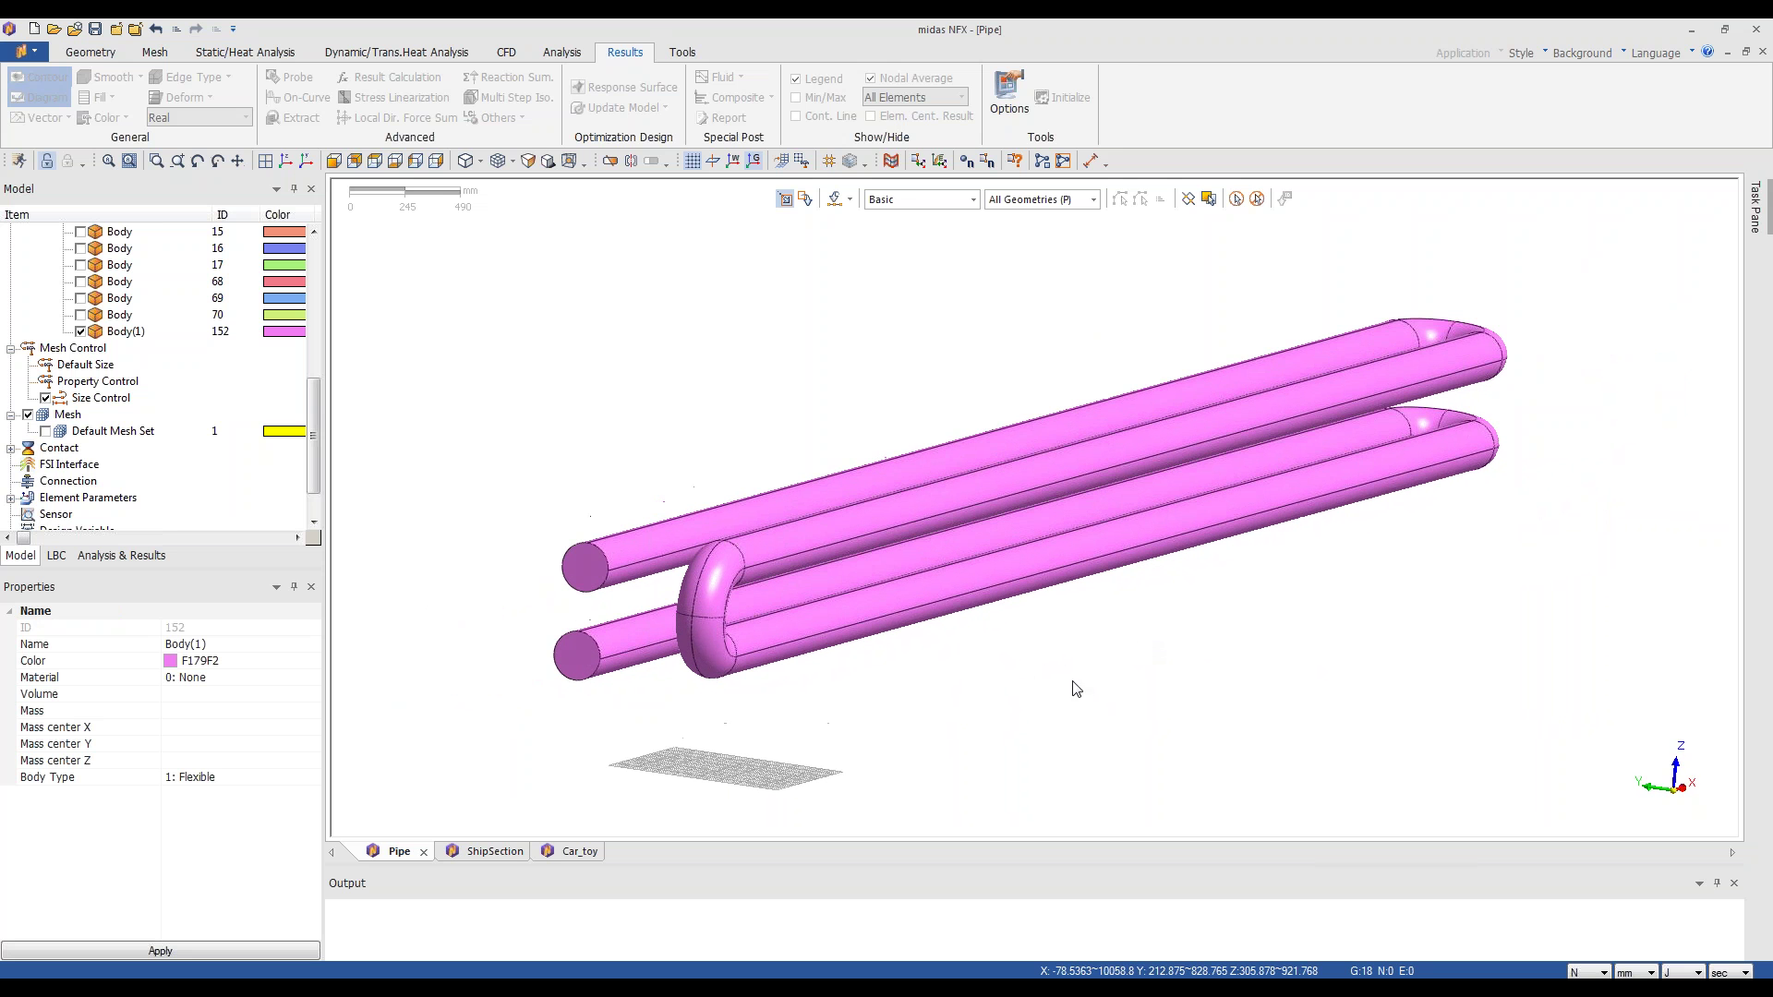
# - Examine the end faces, straight runs and bends of the isolated pipe body before meshing
pyautogui.click(154, 53)
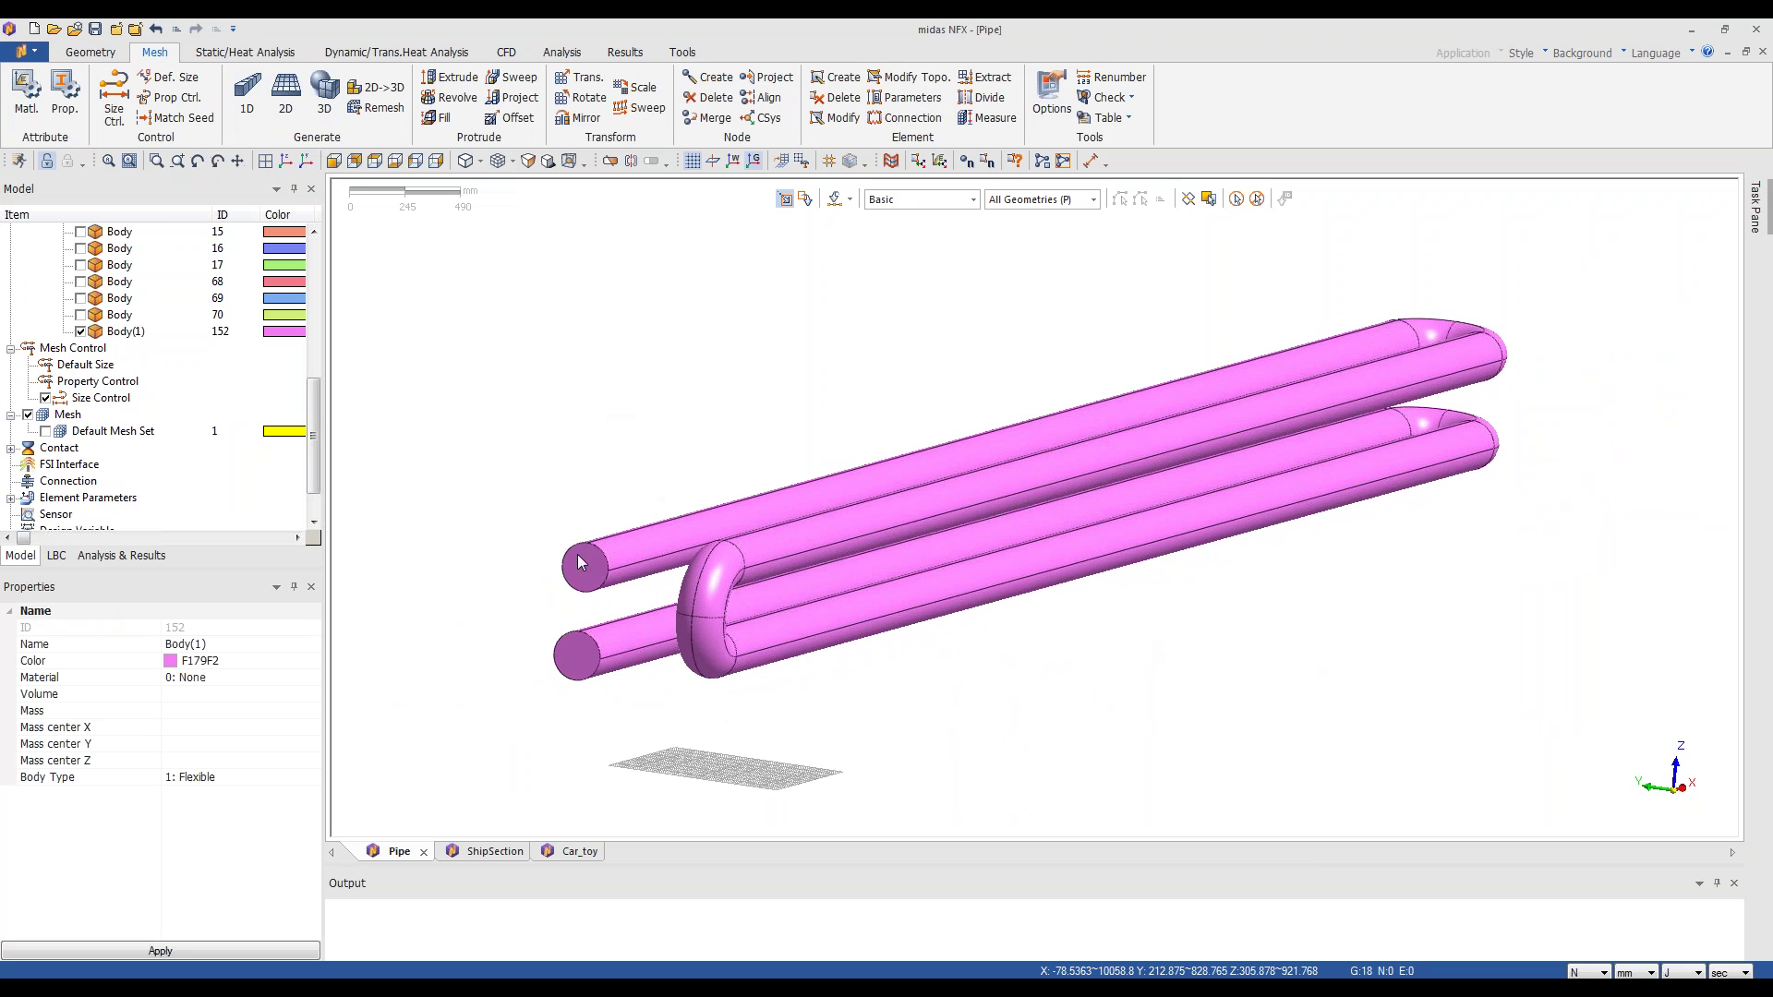
pyautogui.scroll(2, 462, 748)
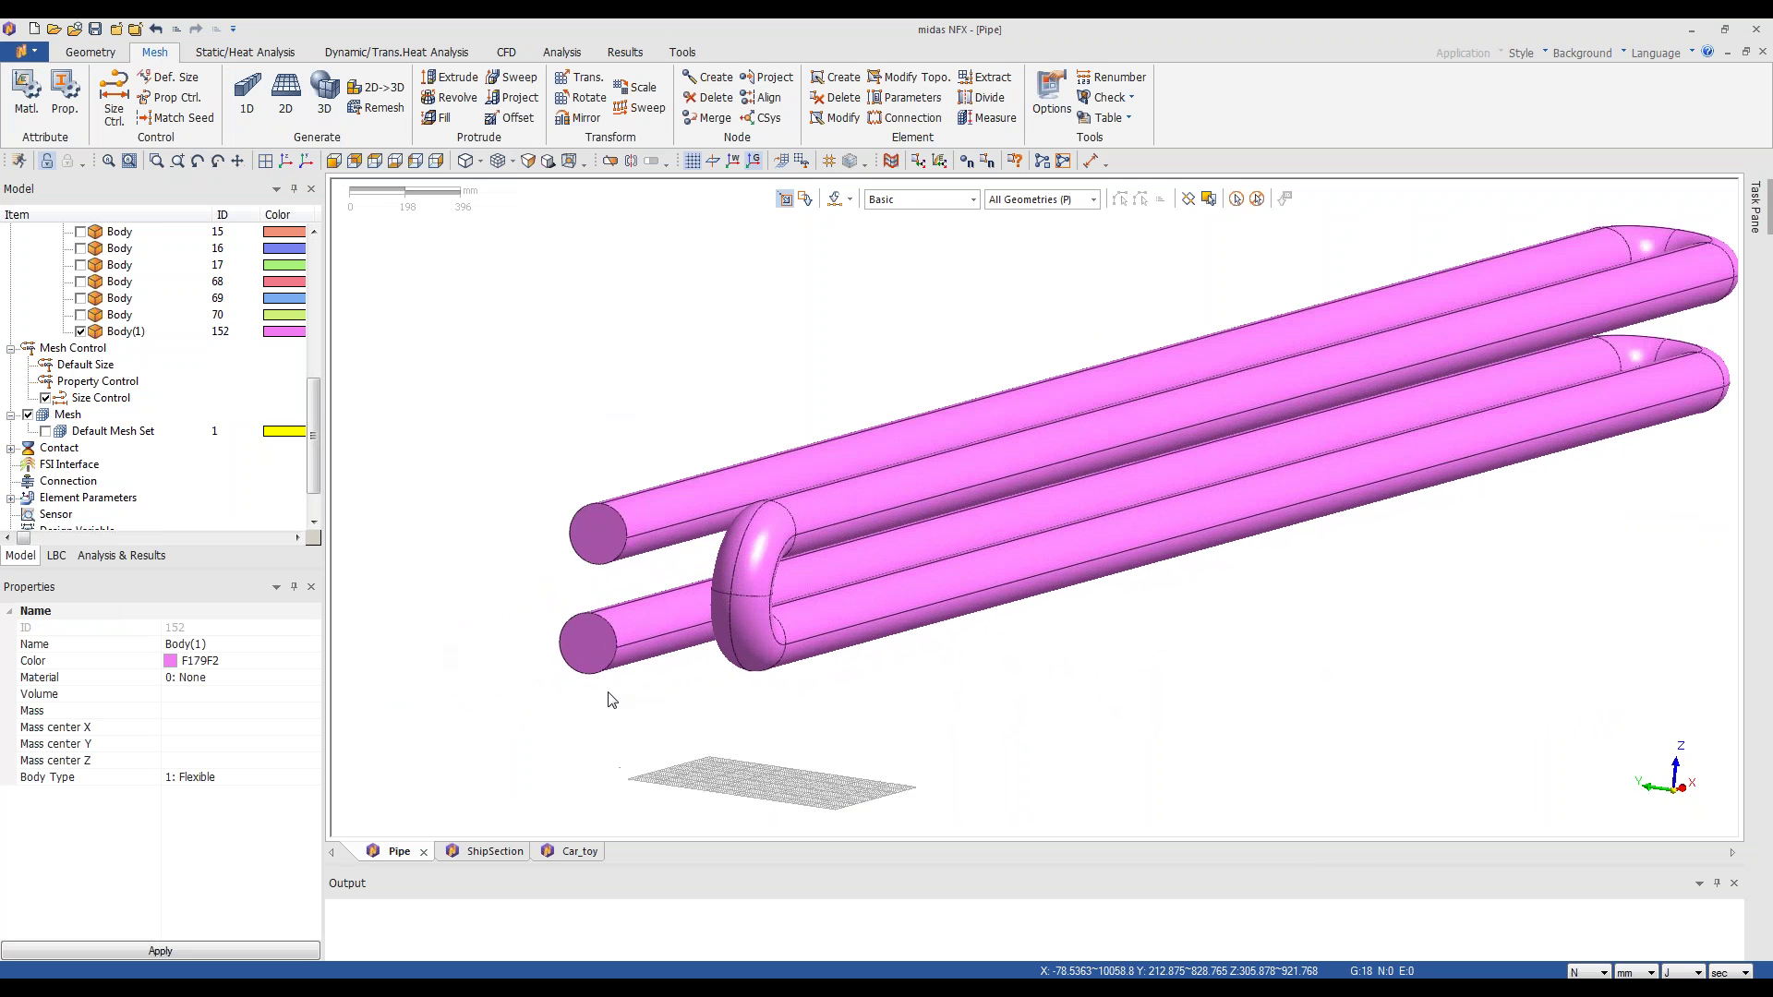
pyautogui.scroll(4, 623, 711)
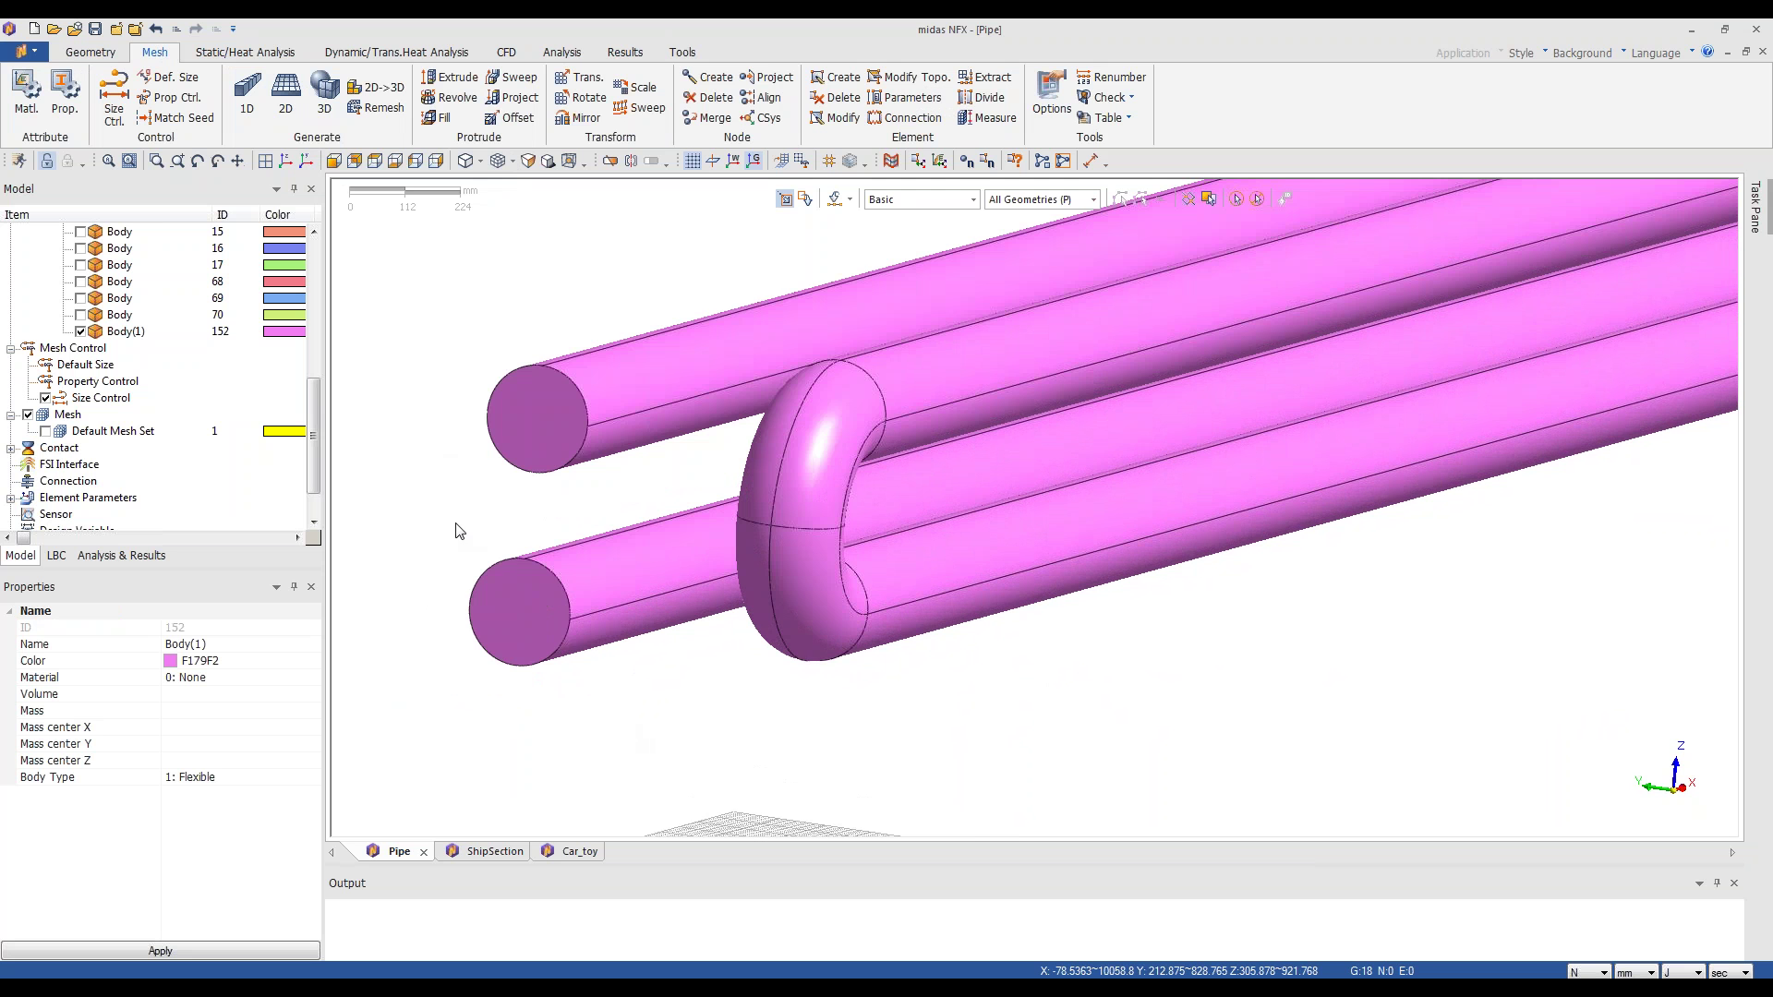
pyautogui.scroll(3, 455, 531)
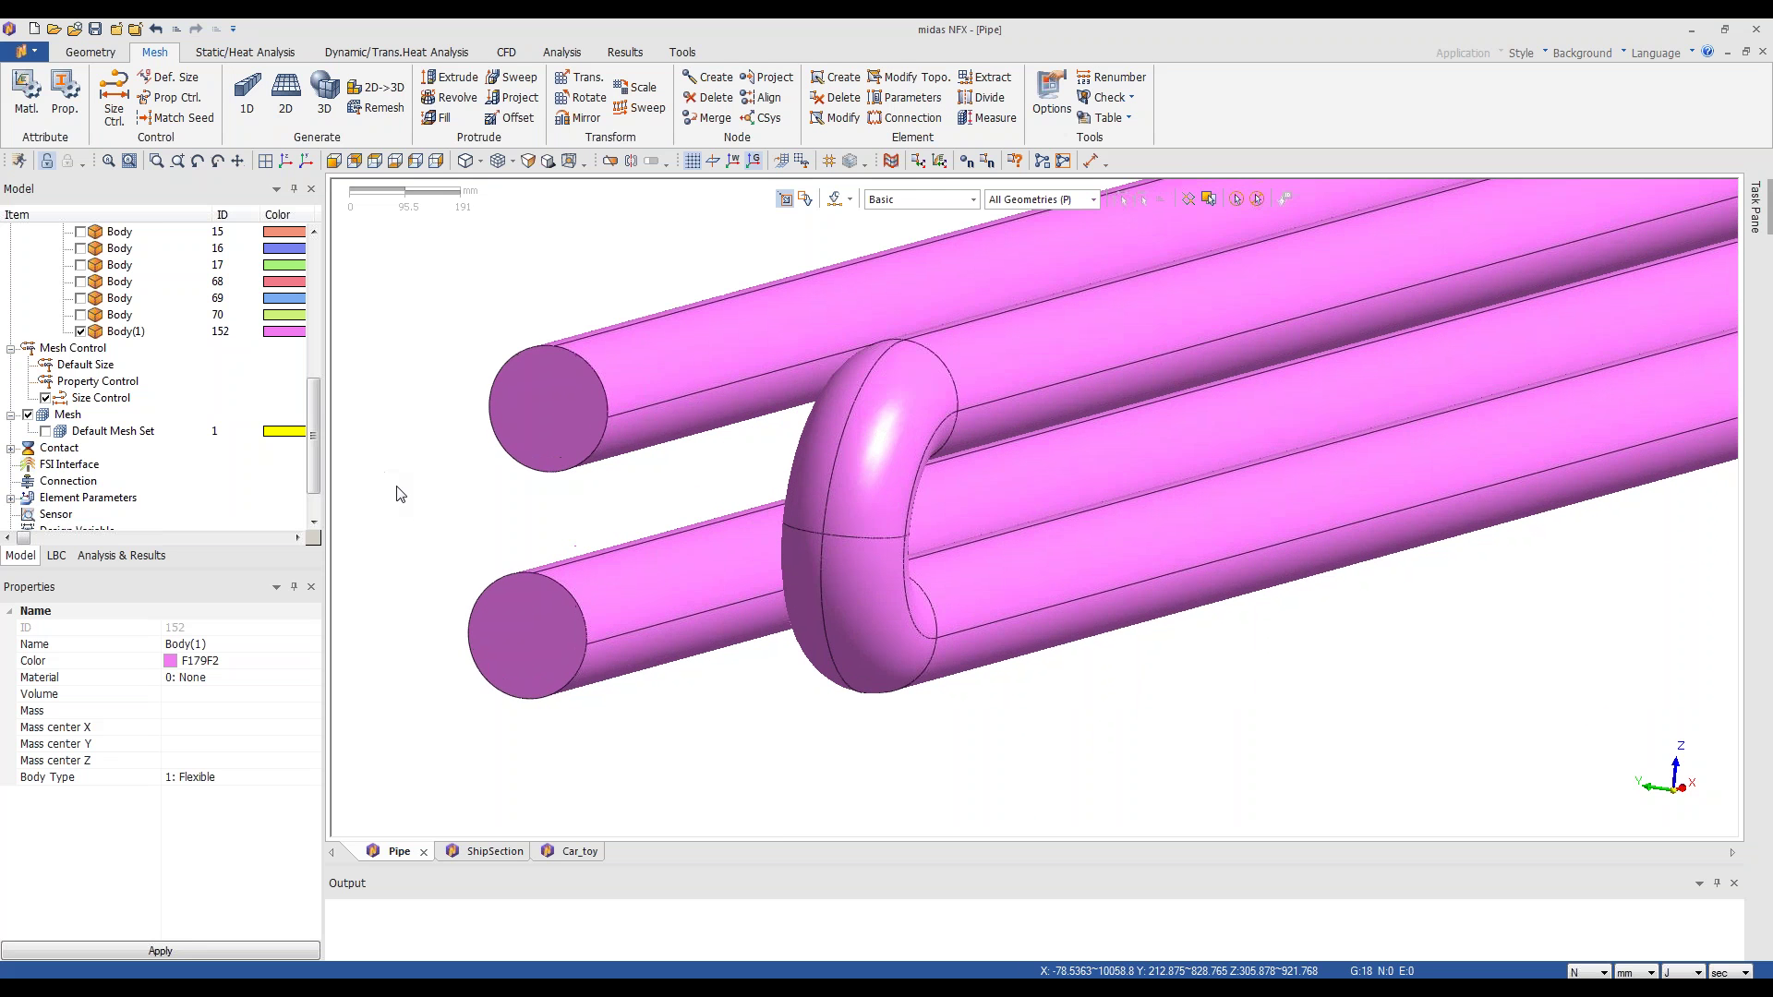
pyautogui.scroll(1, 402, 497)
pyautogui.scroll(-4, 502, 425)
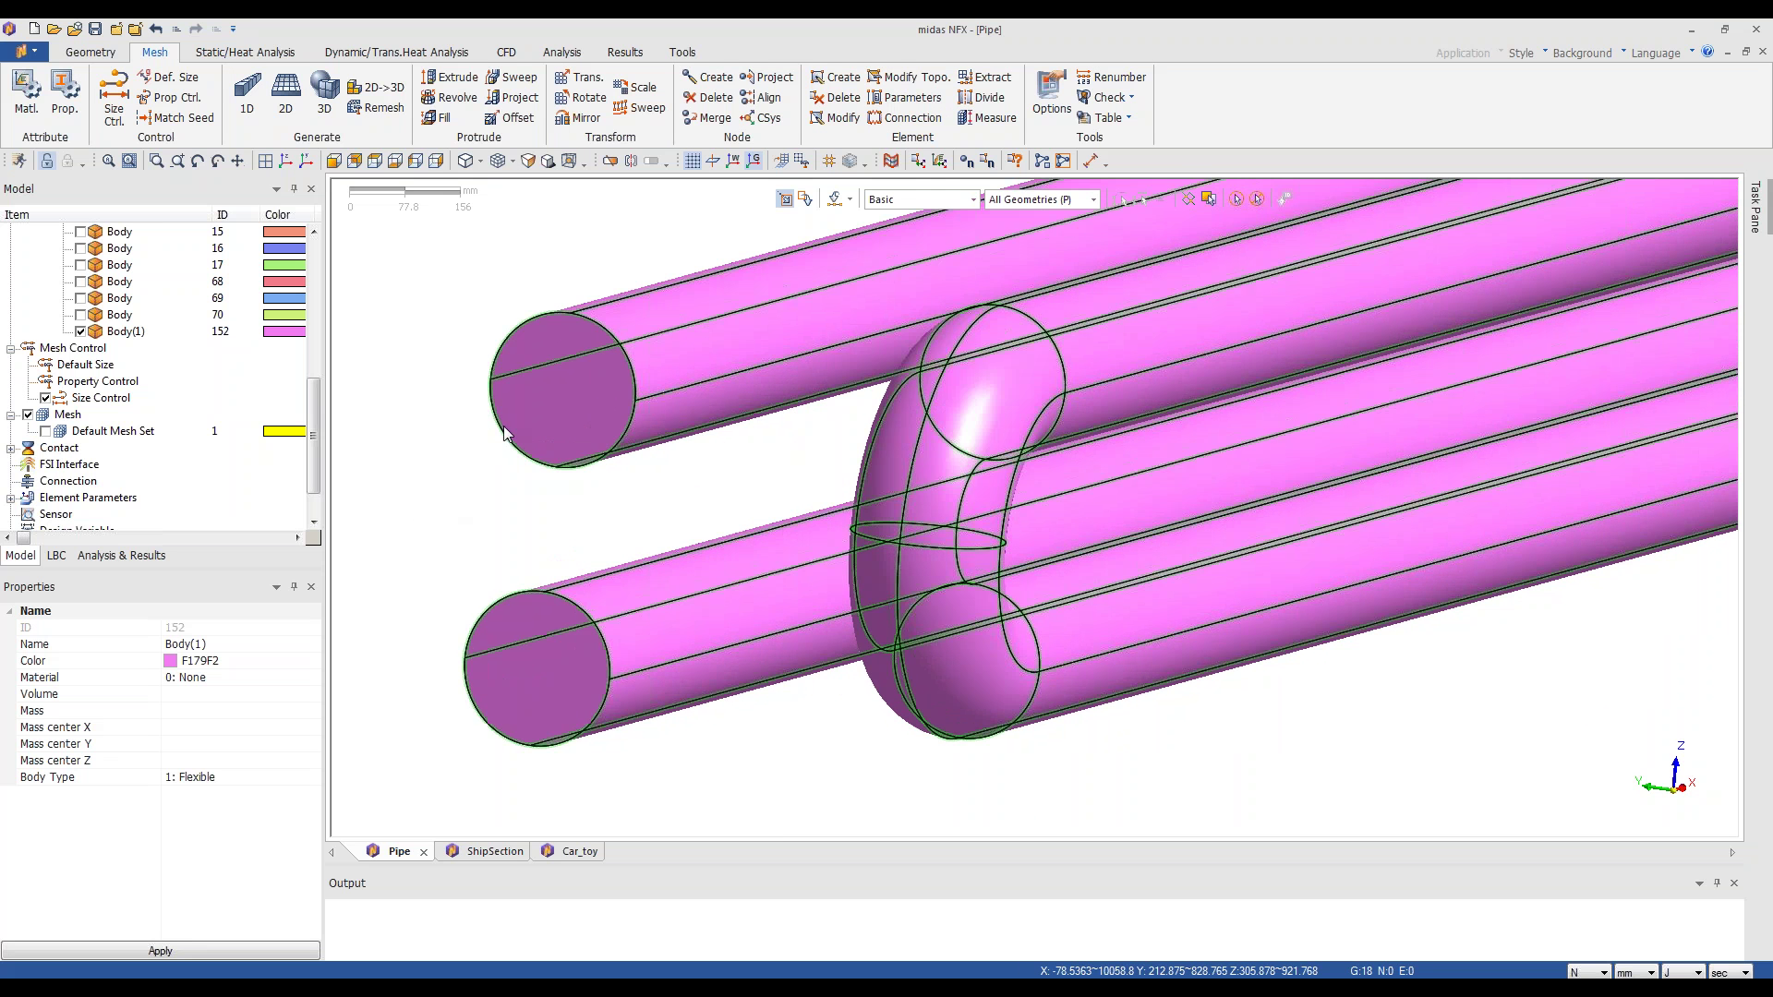
pyautogui.scroll(-3, 539, 602)
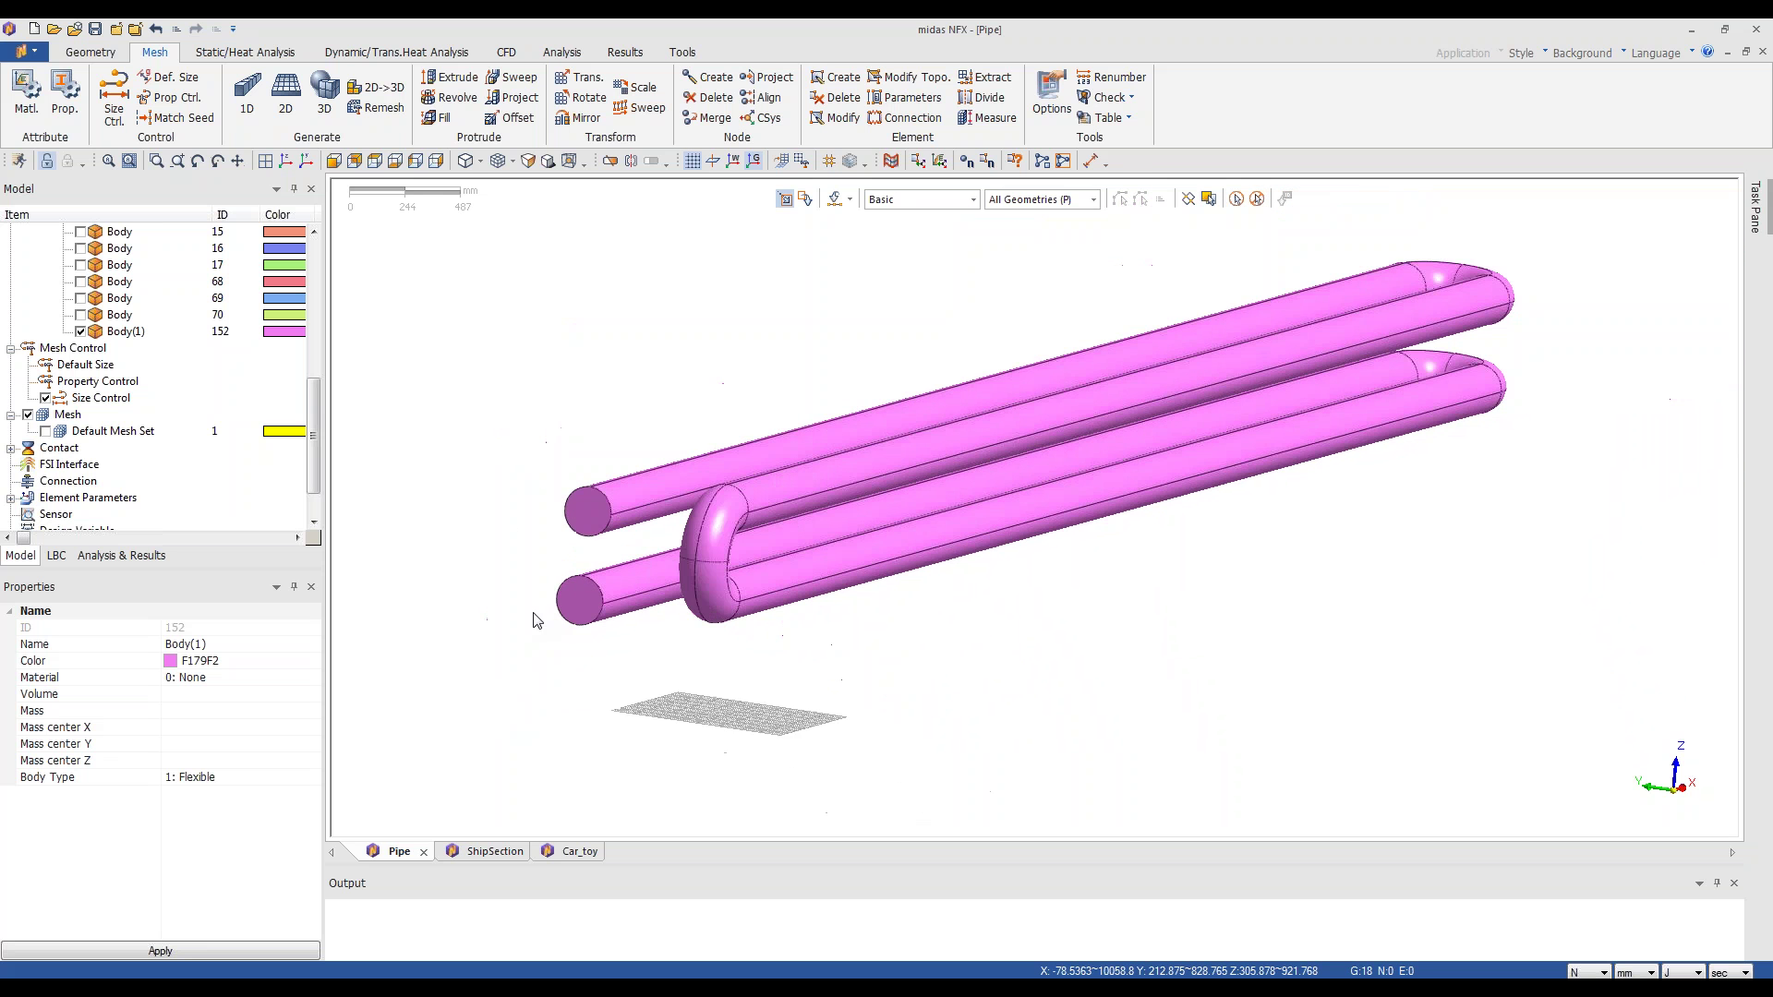
pyautogui.scroll(8, 528, 656)
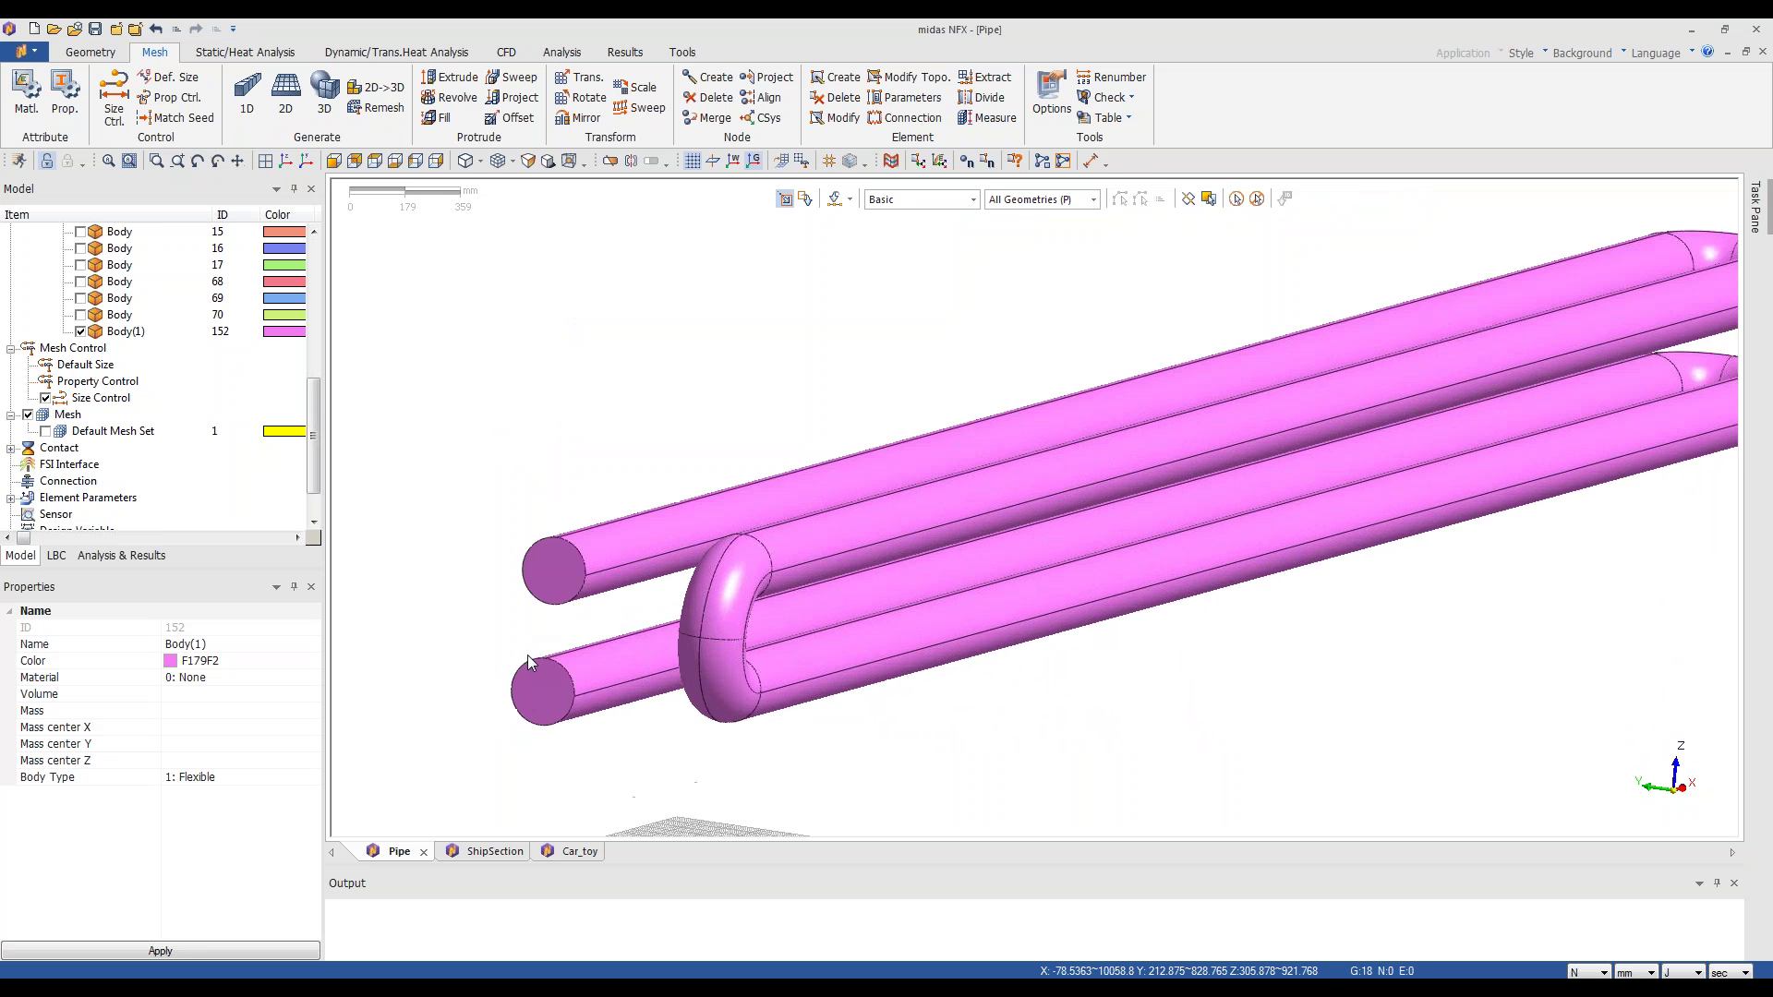
pyautogui.scroll(2, 581, 585)
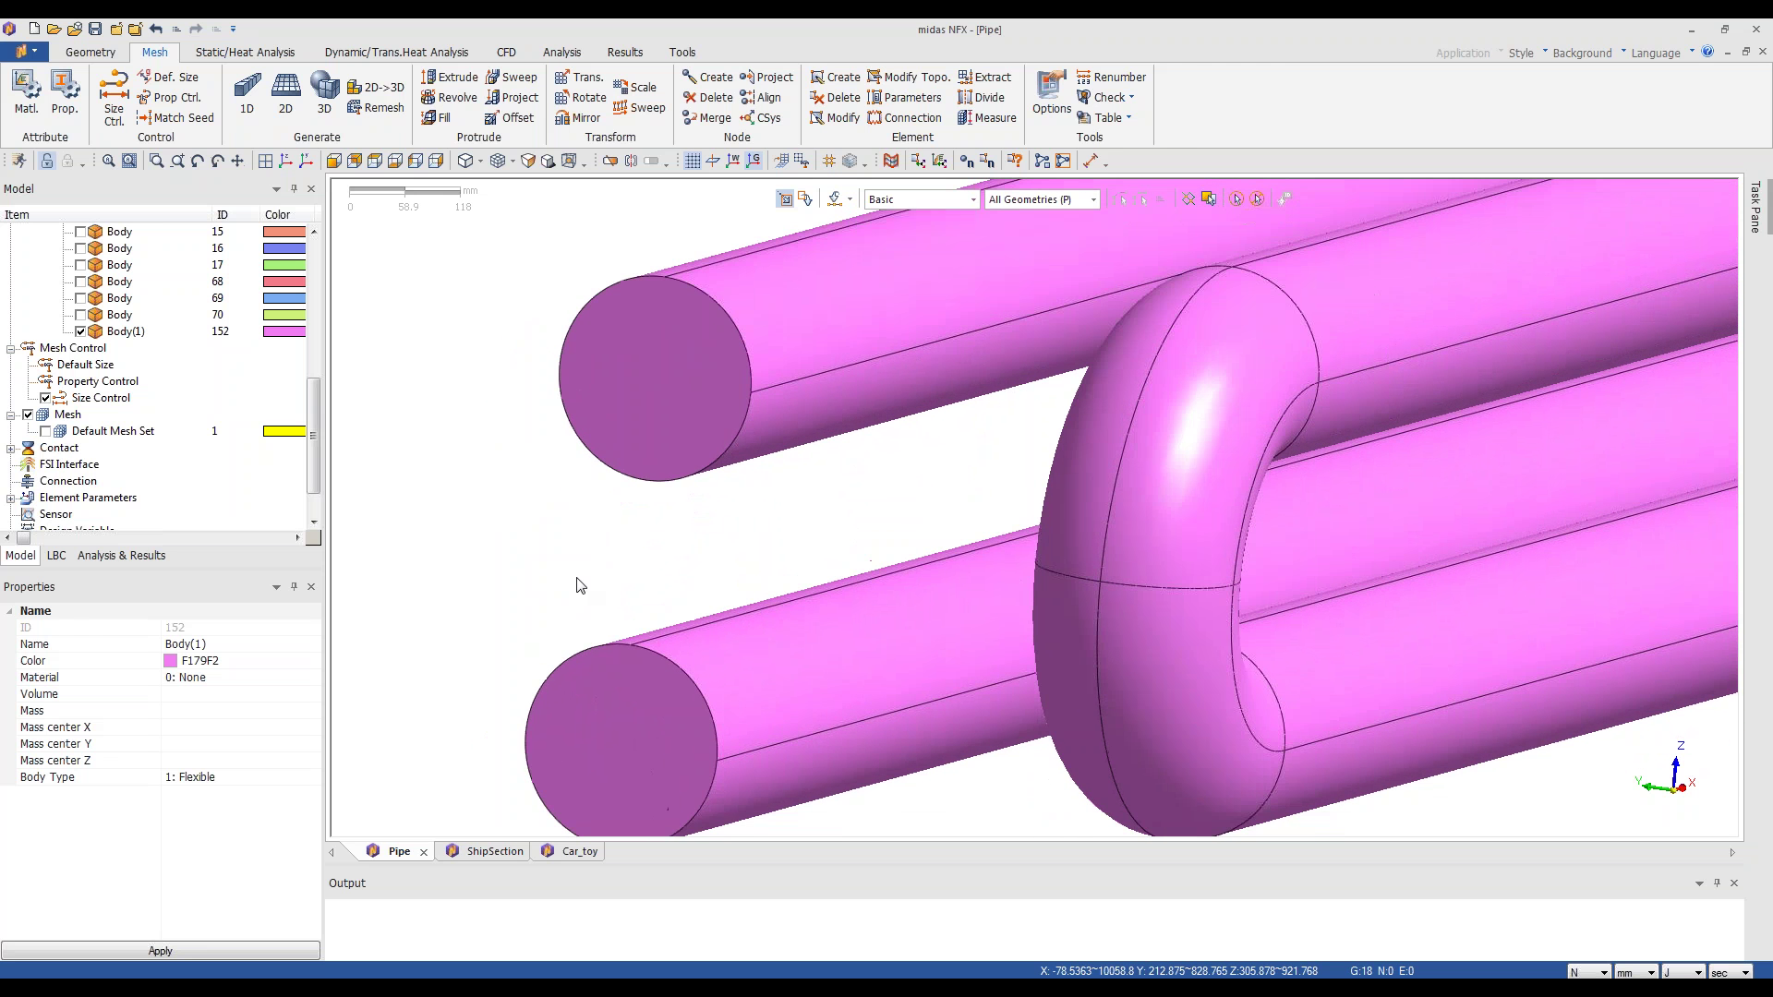
pyautogui.scroll(1, 579, 585)
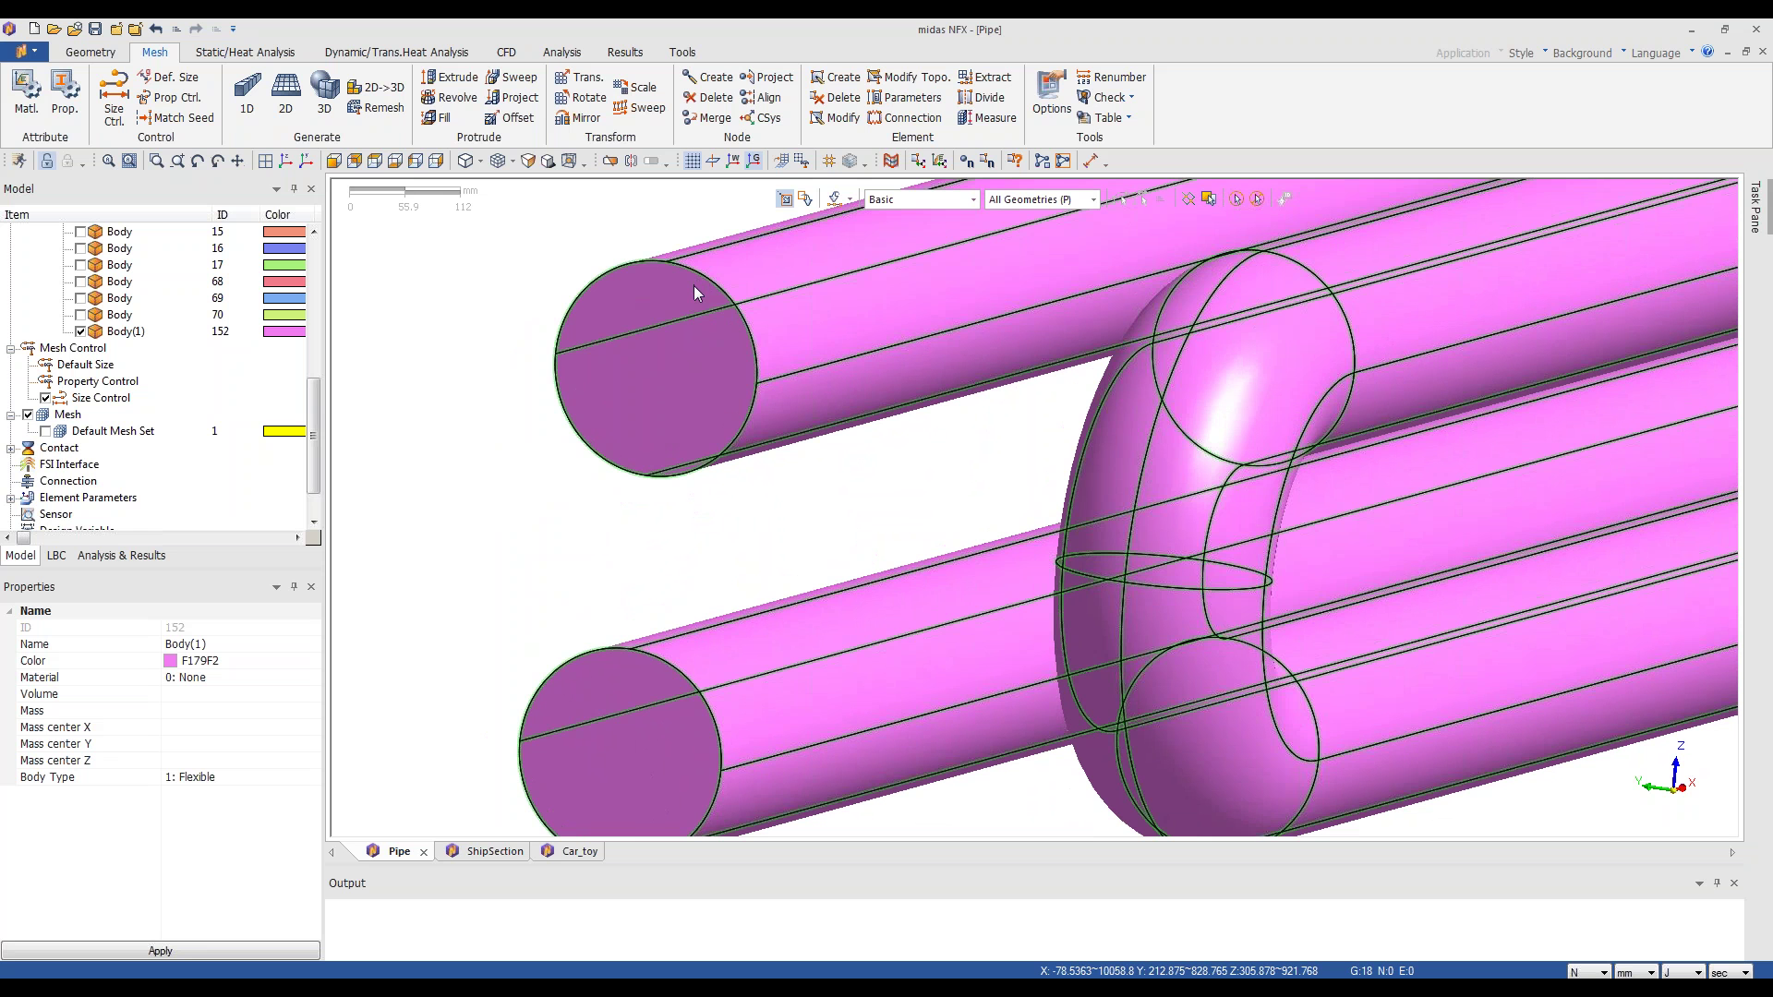
pyautogui.scroll(-8, 651, 393)
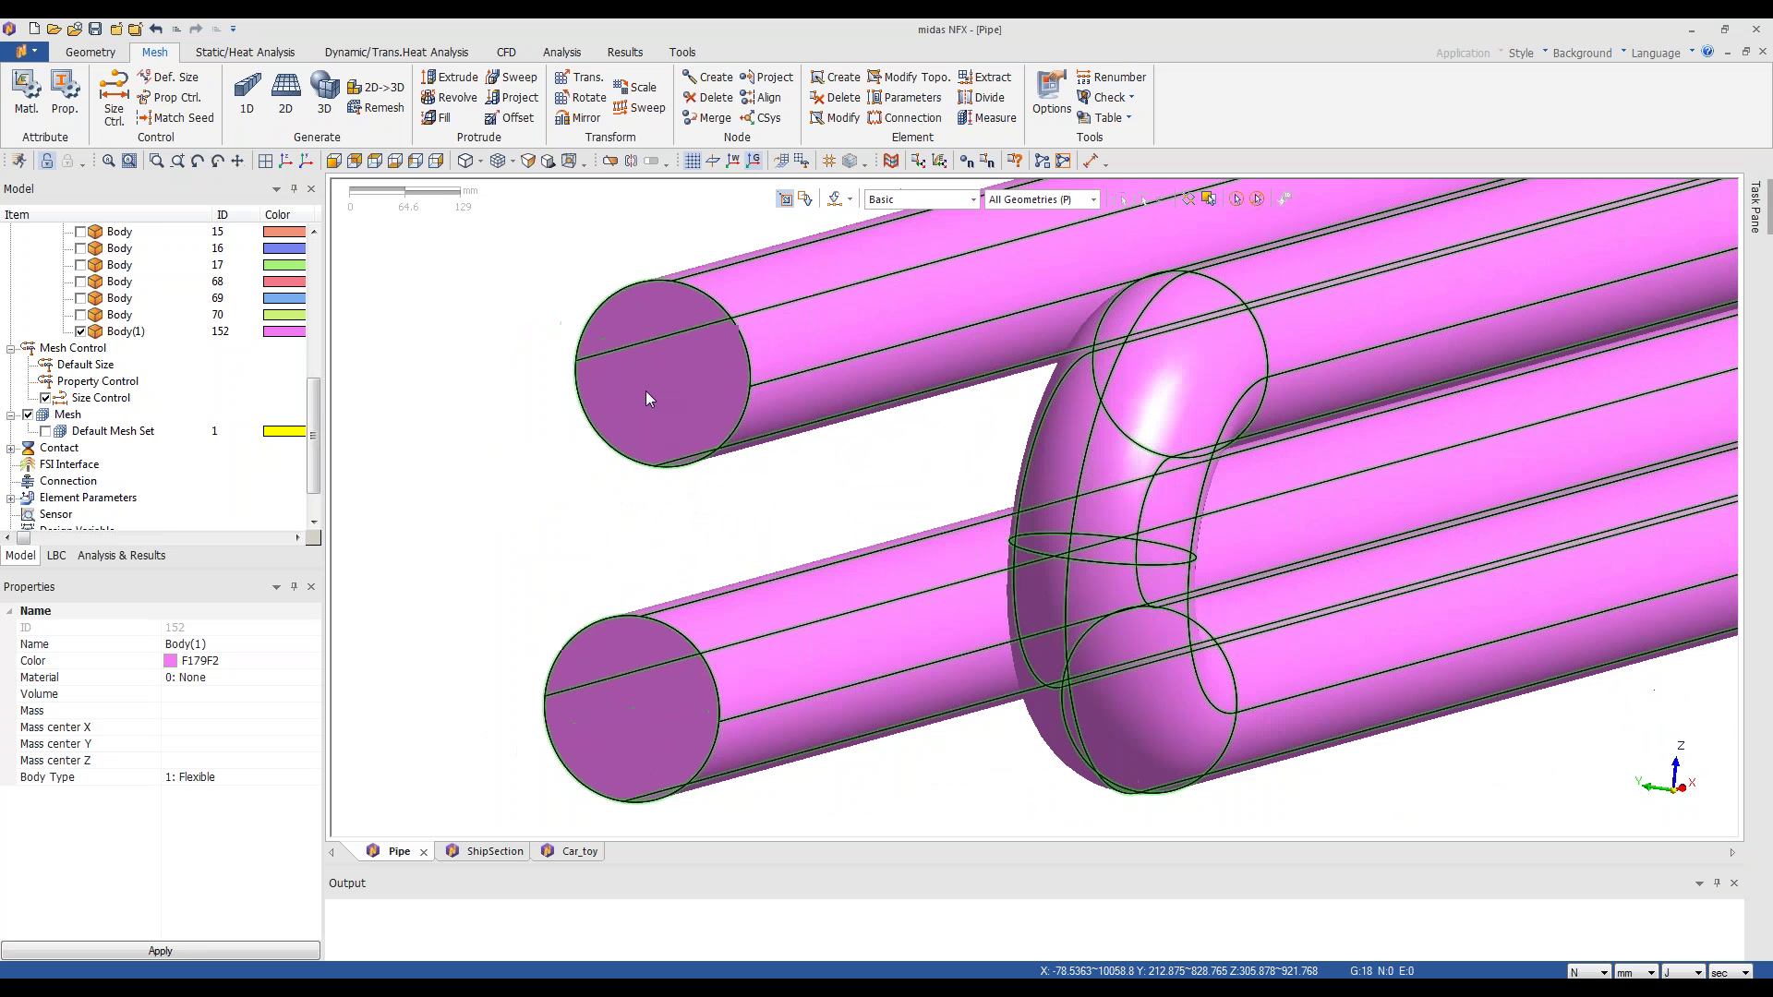
pyautogui.scroll(-7, 1154, 351)
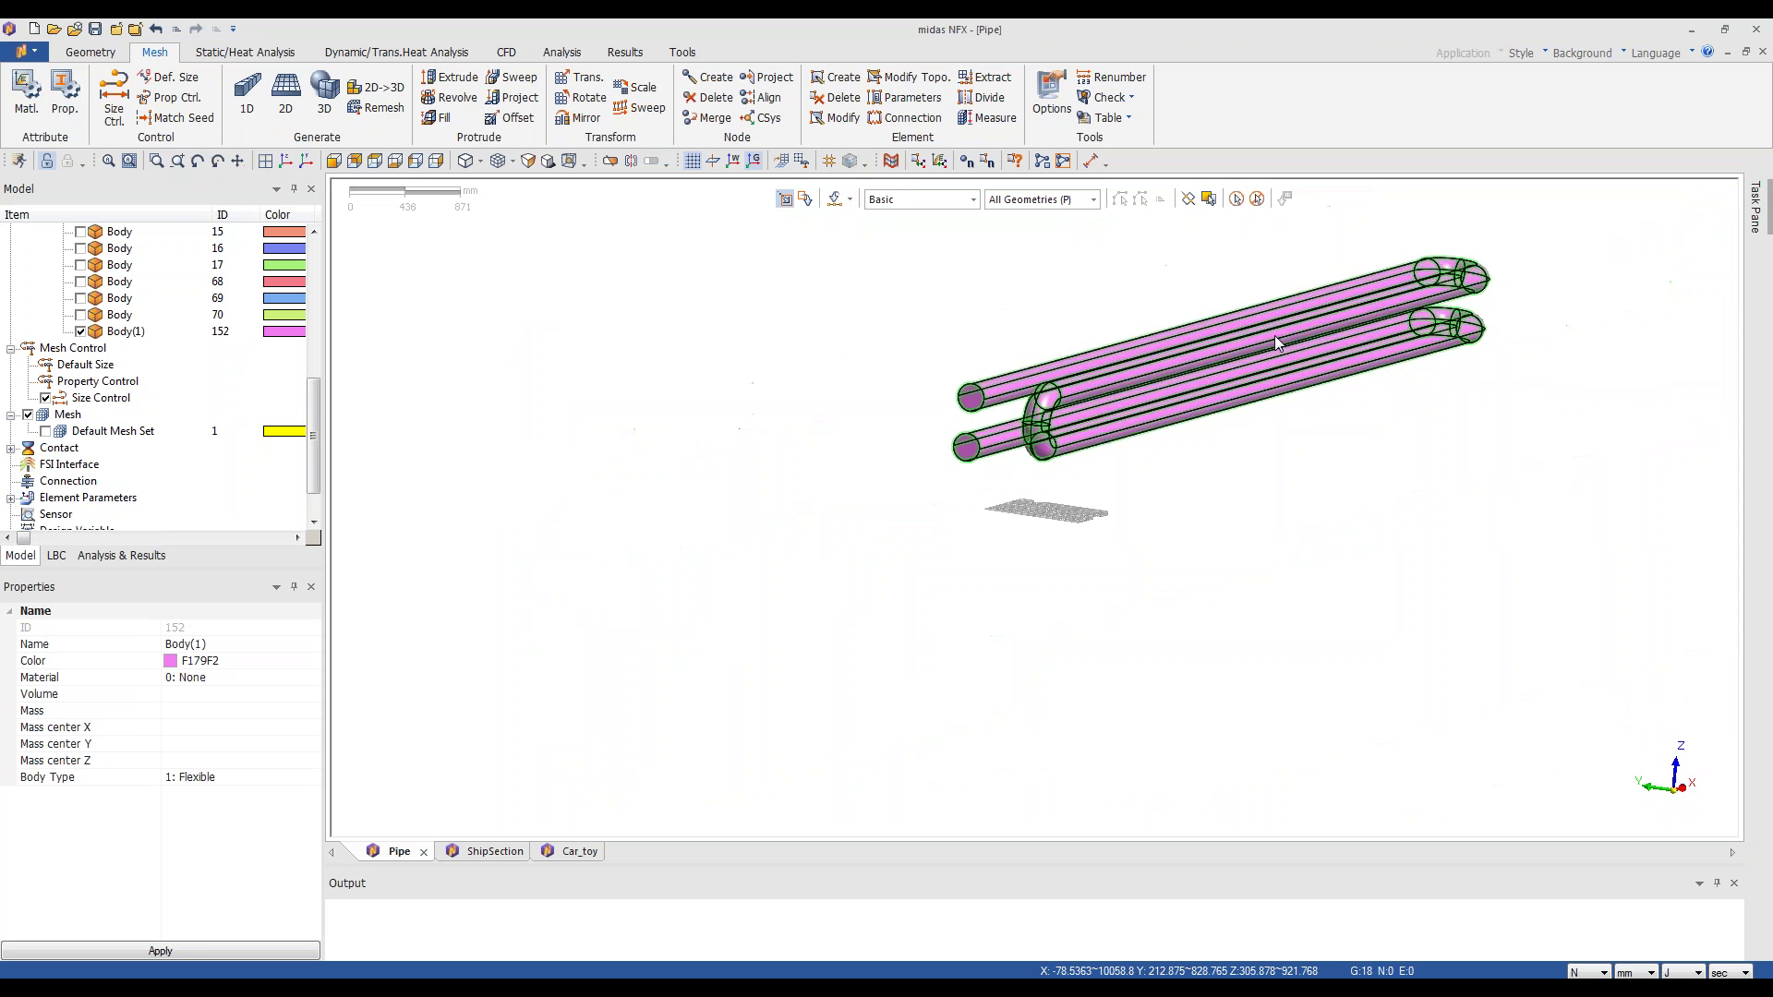
pyautogui.scroll(4, 1556, 245)
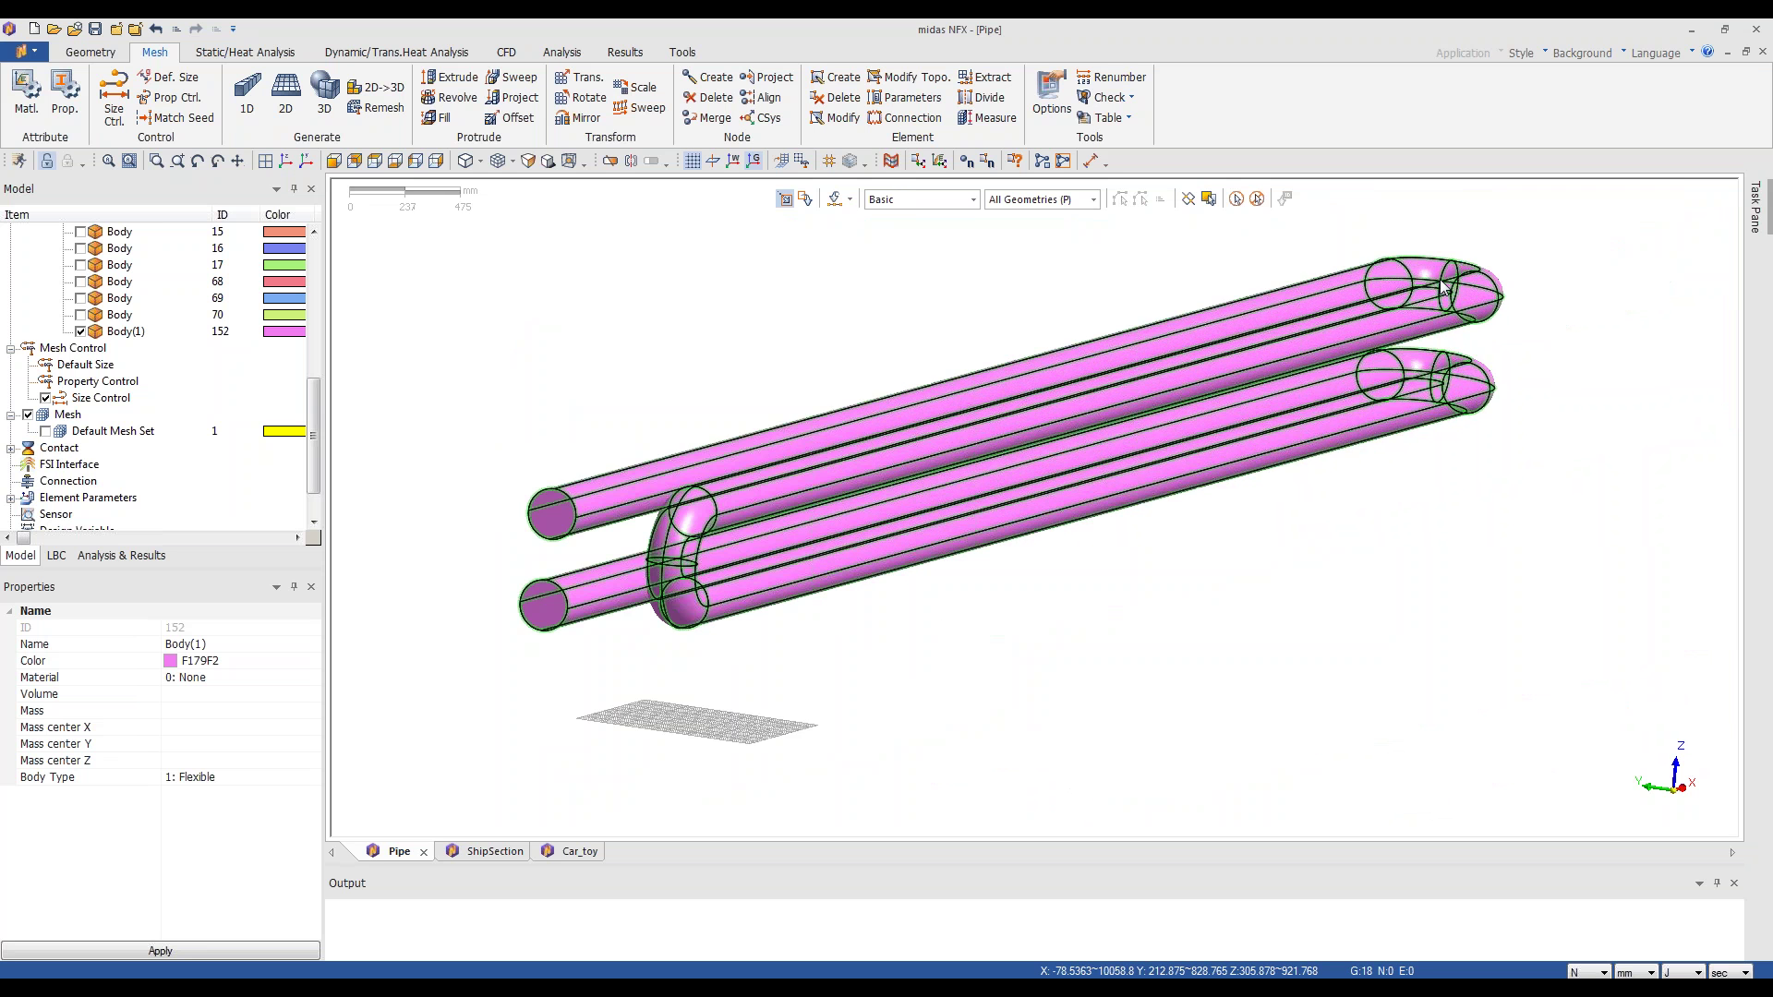
pyautogui.scroll(2, 1028, 325)
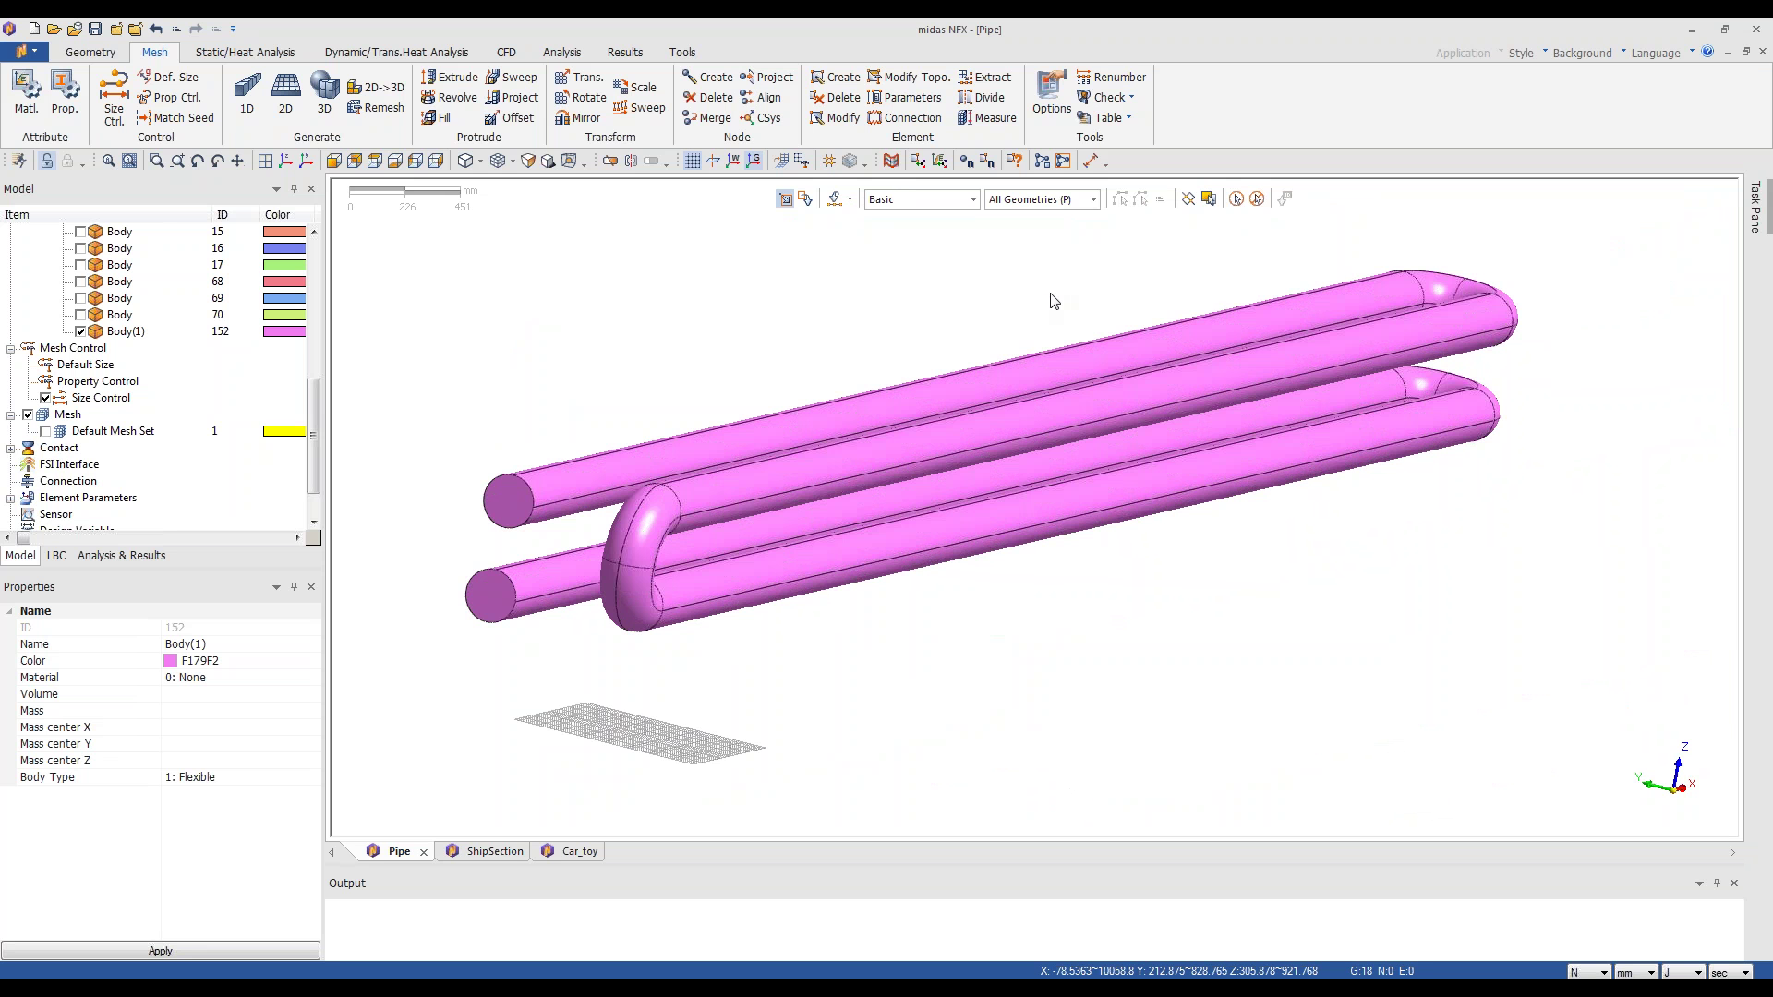
pyautogui.moveTo(1054, 301); pyautogui.dragTo(1058, 300, button='middle')
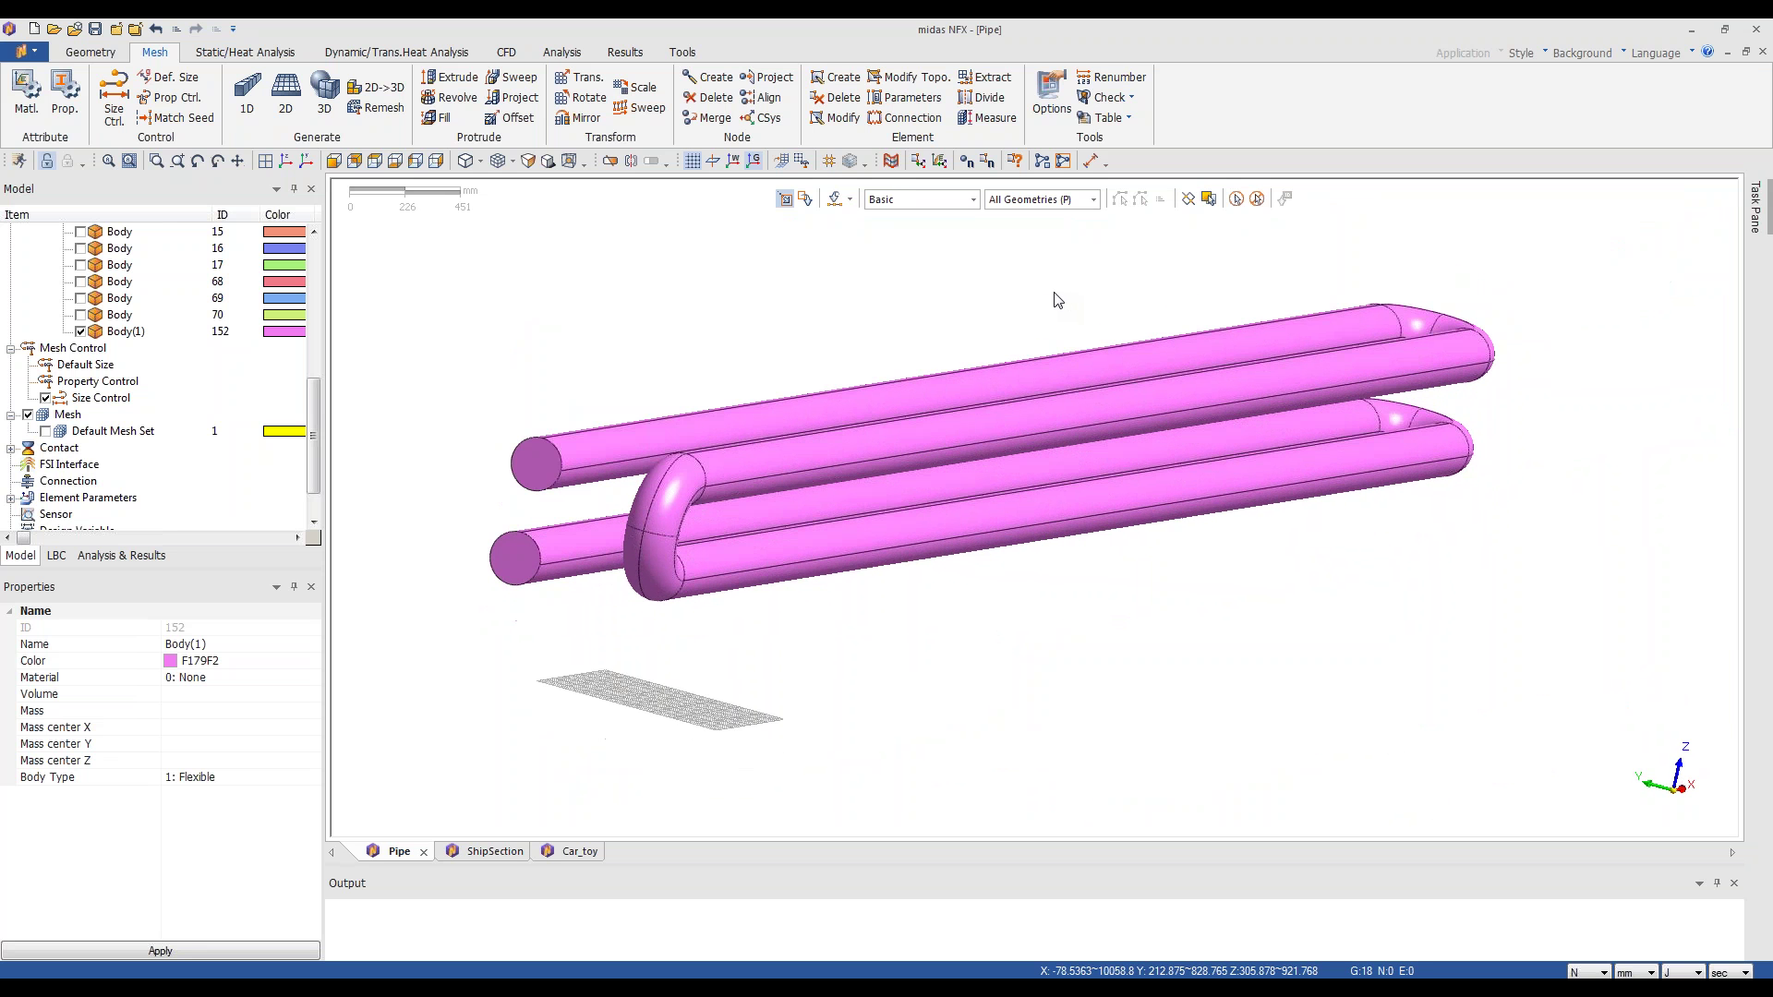
pyautogui.scroll(3, 891, 285)
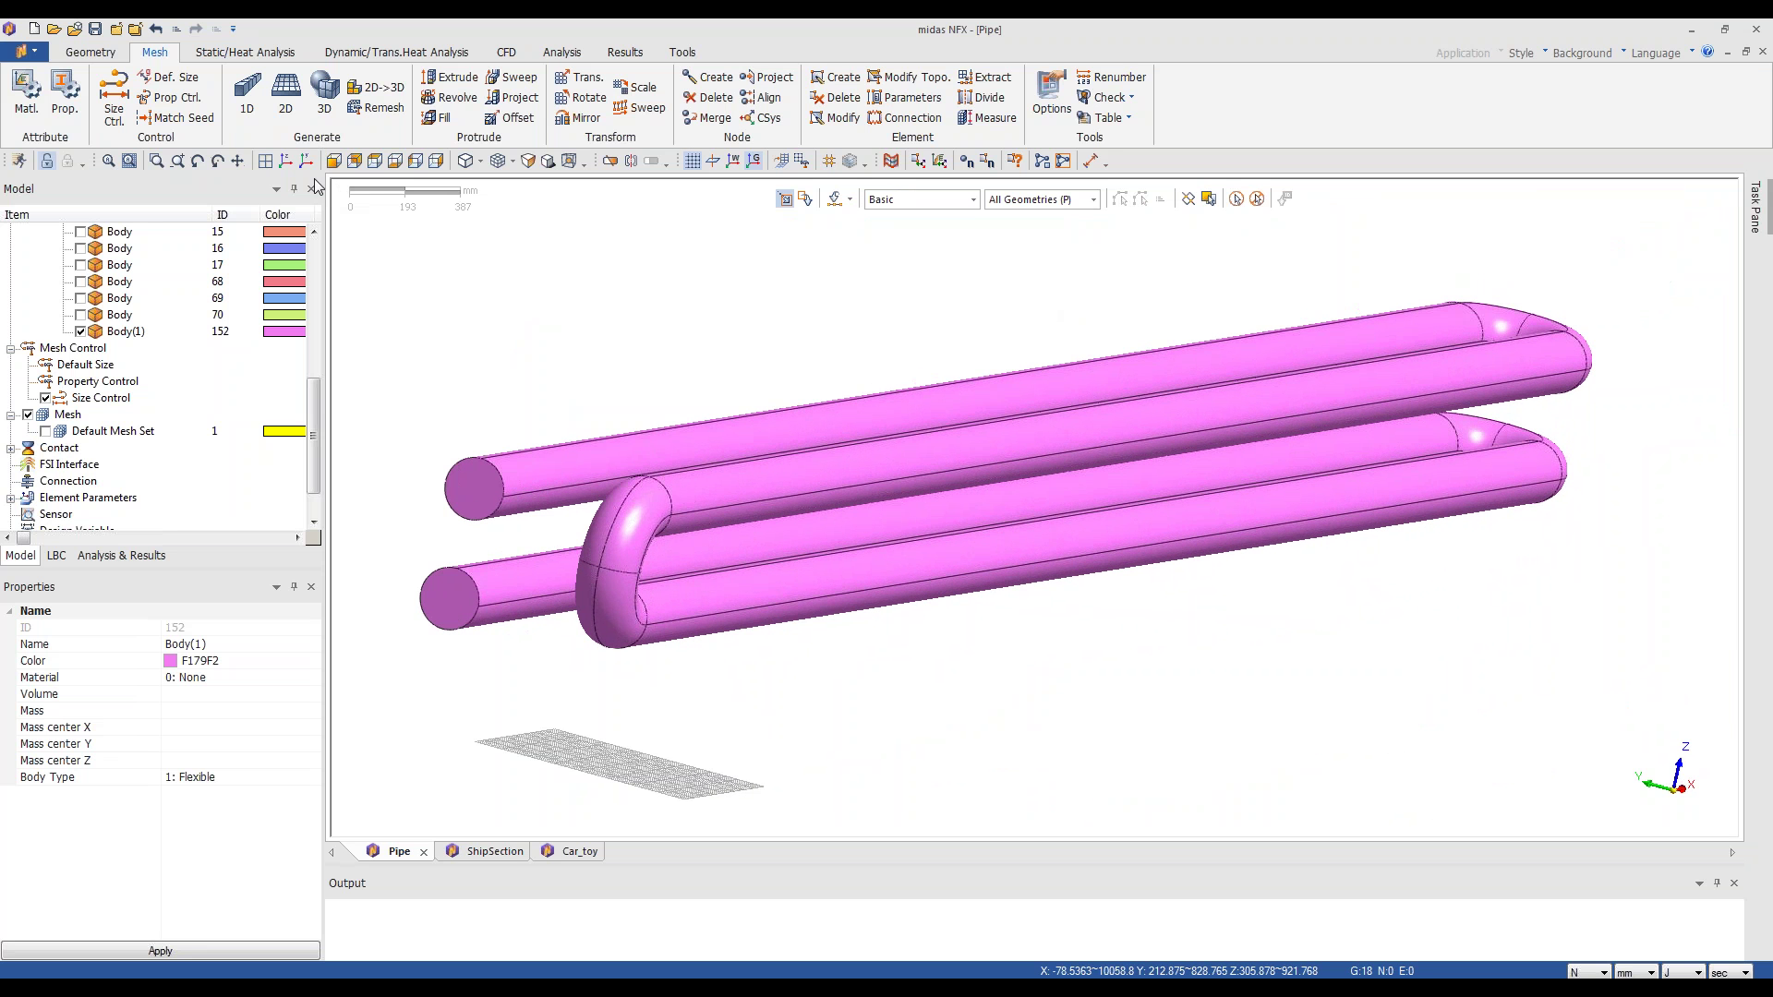
# - Start a mapped 2D face mesh, select all the pipe's connected outer faces, set the size to 50 and preview it
pyautogui.click(287, 97)
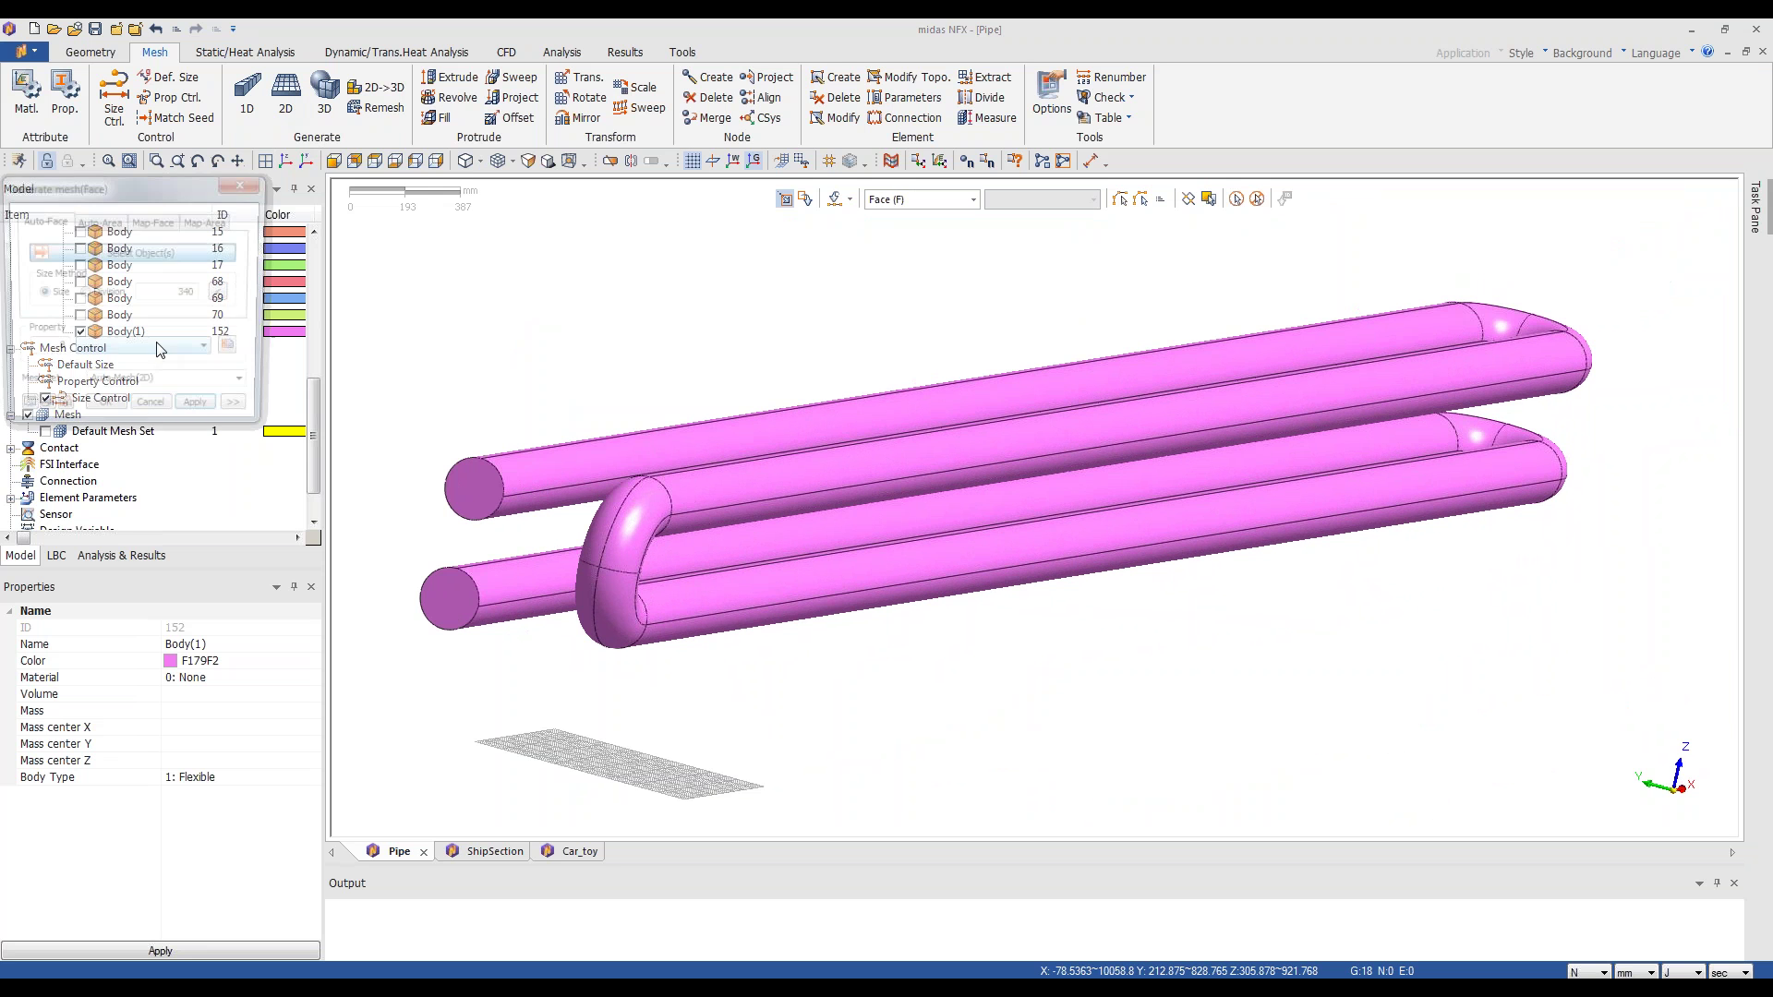
pyautogui.moveTo(160, 194); pyautogui.dragTo(256, 190)
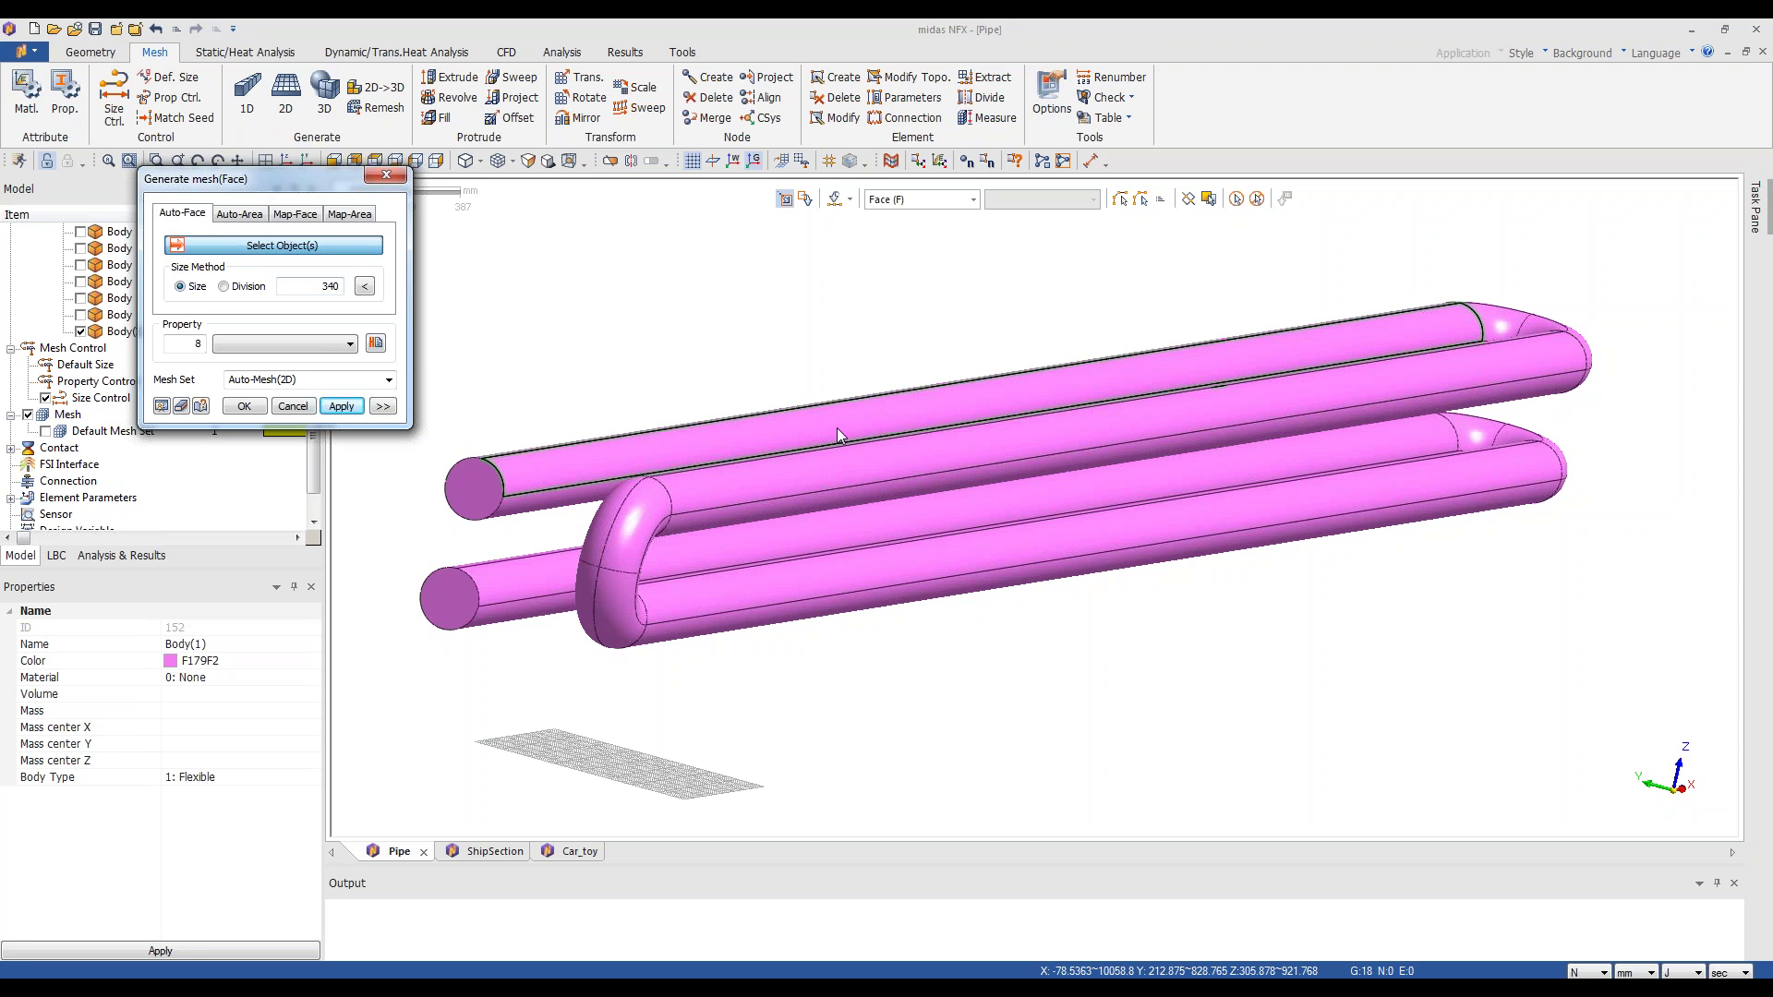
pyautogui.click(292, 214)
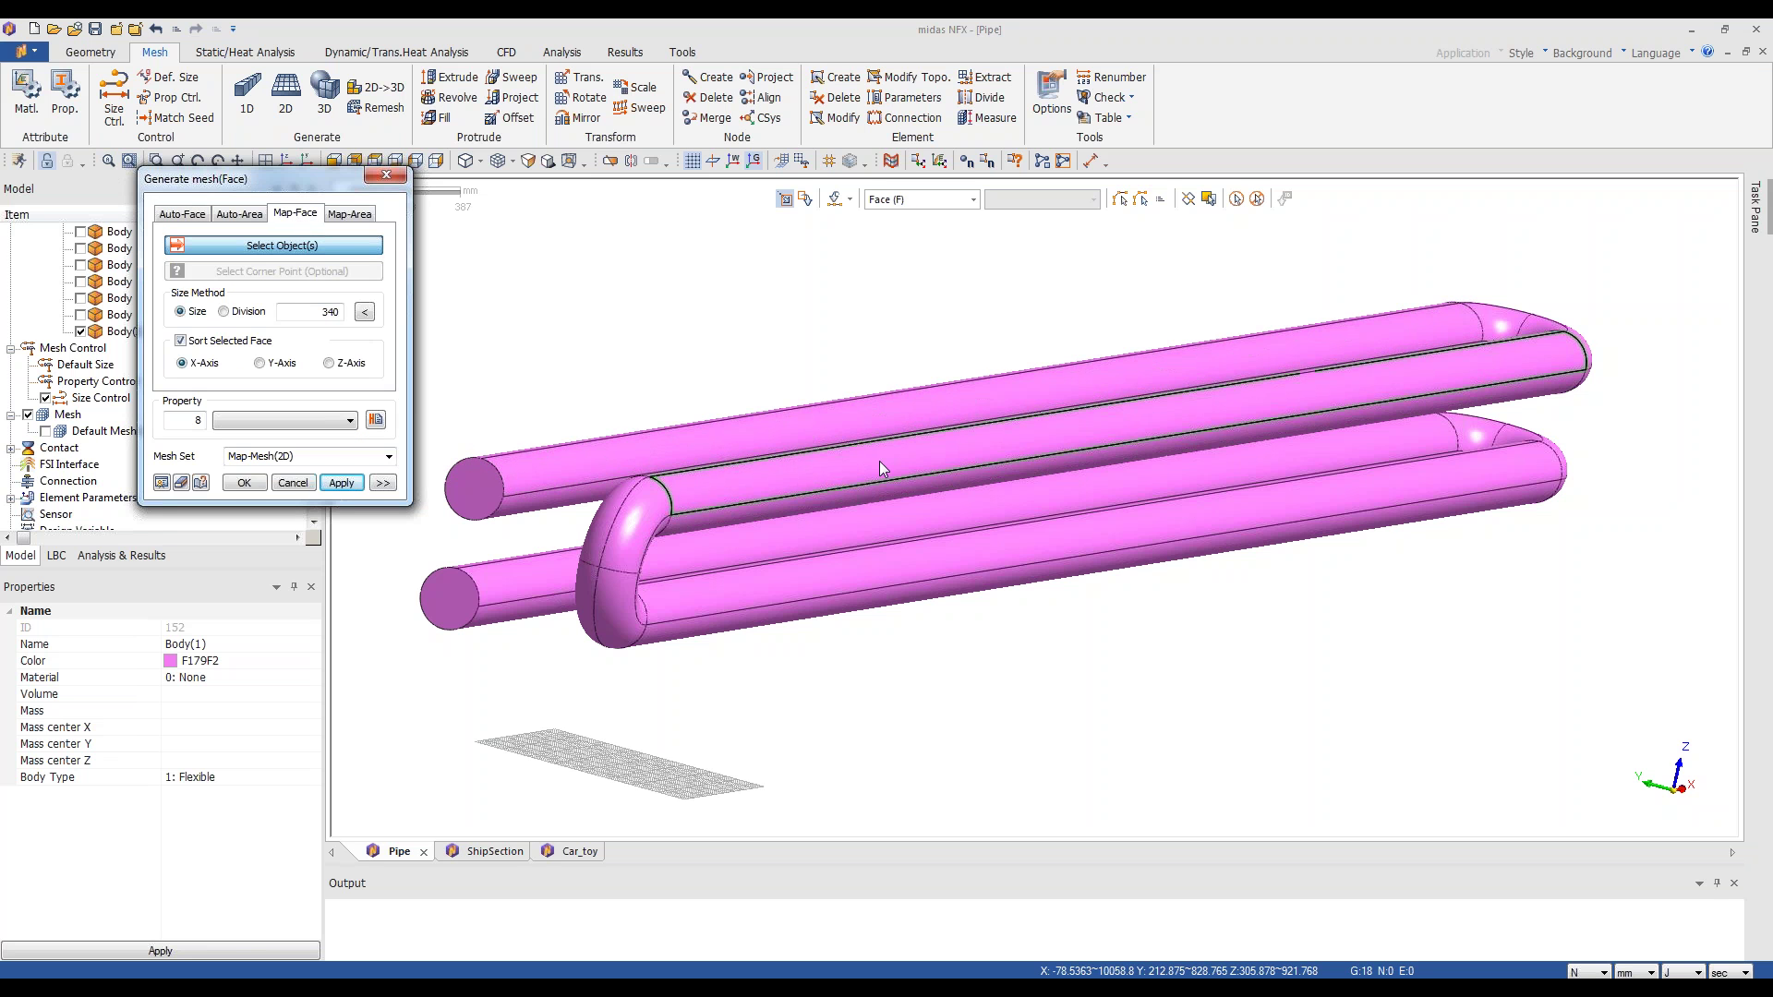
pyautogui.click(884, 415)
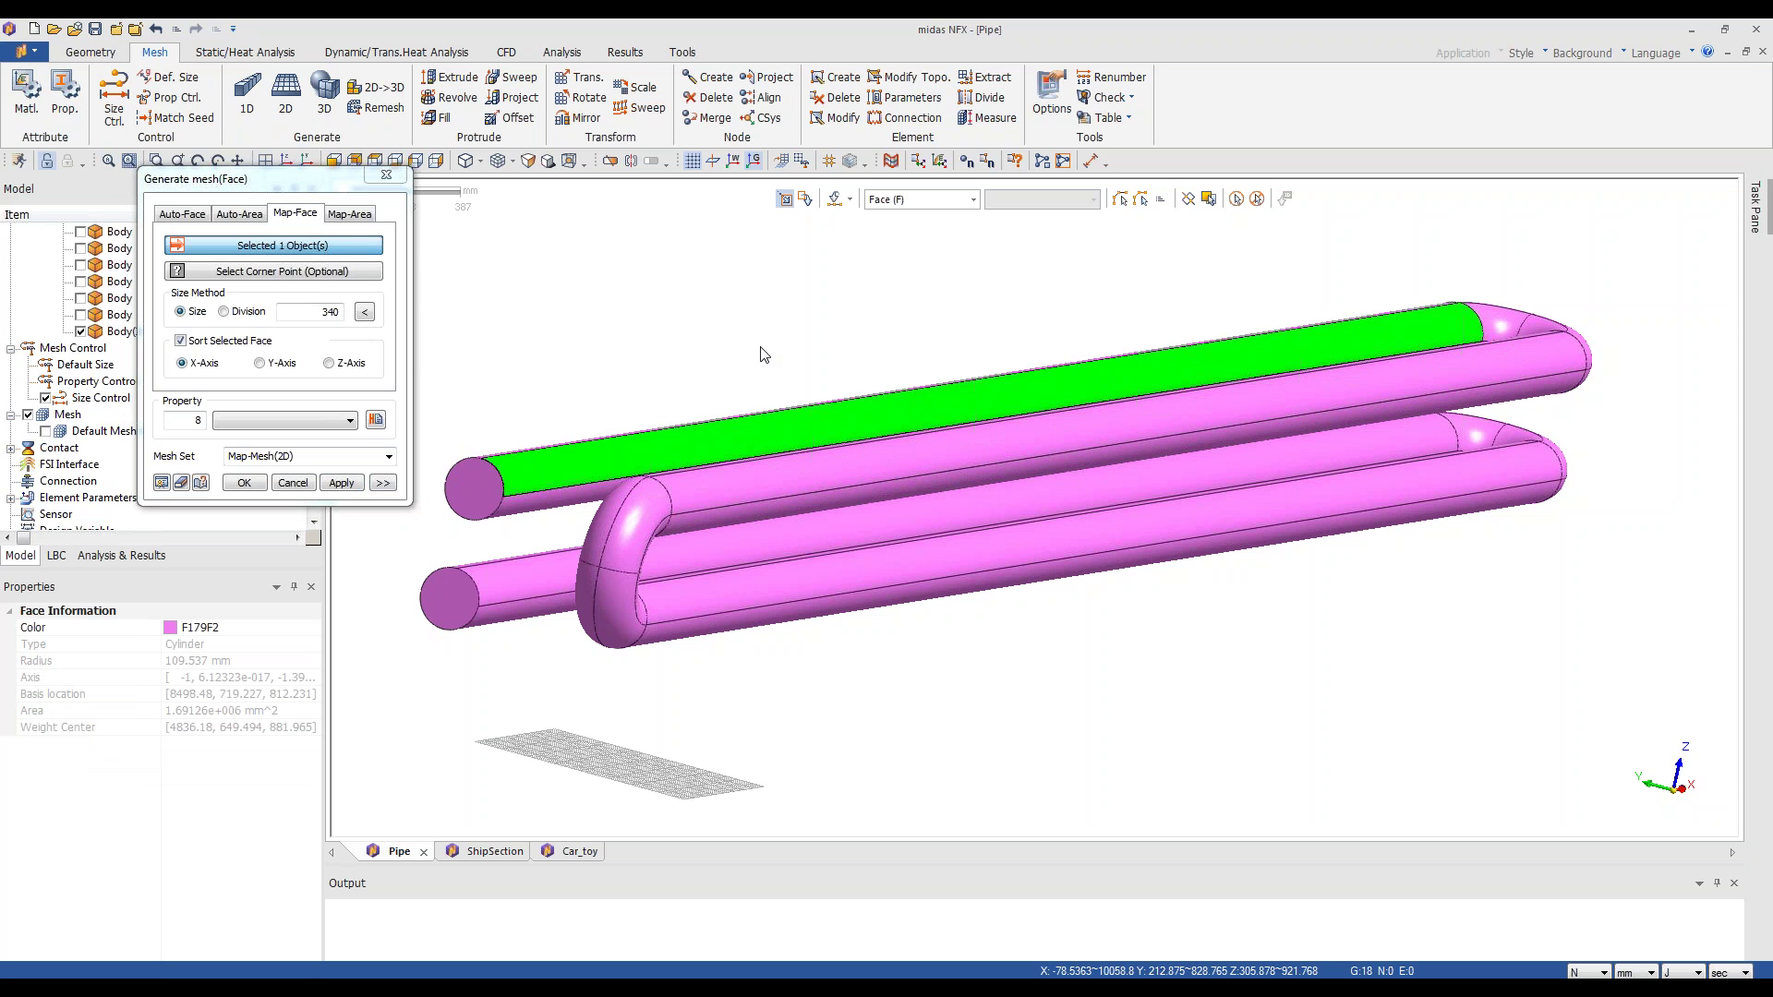
pyautogui.click(1163, 200)
pyautogui.click(1141, 202)
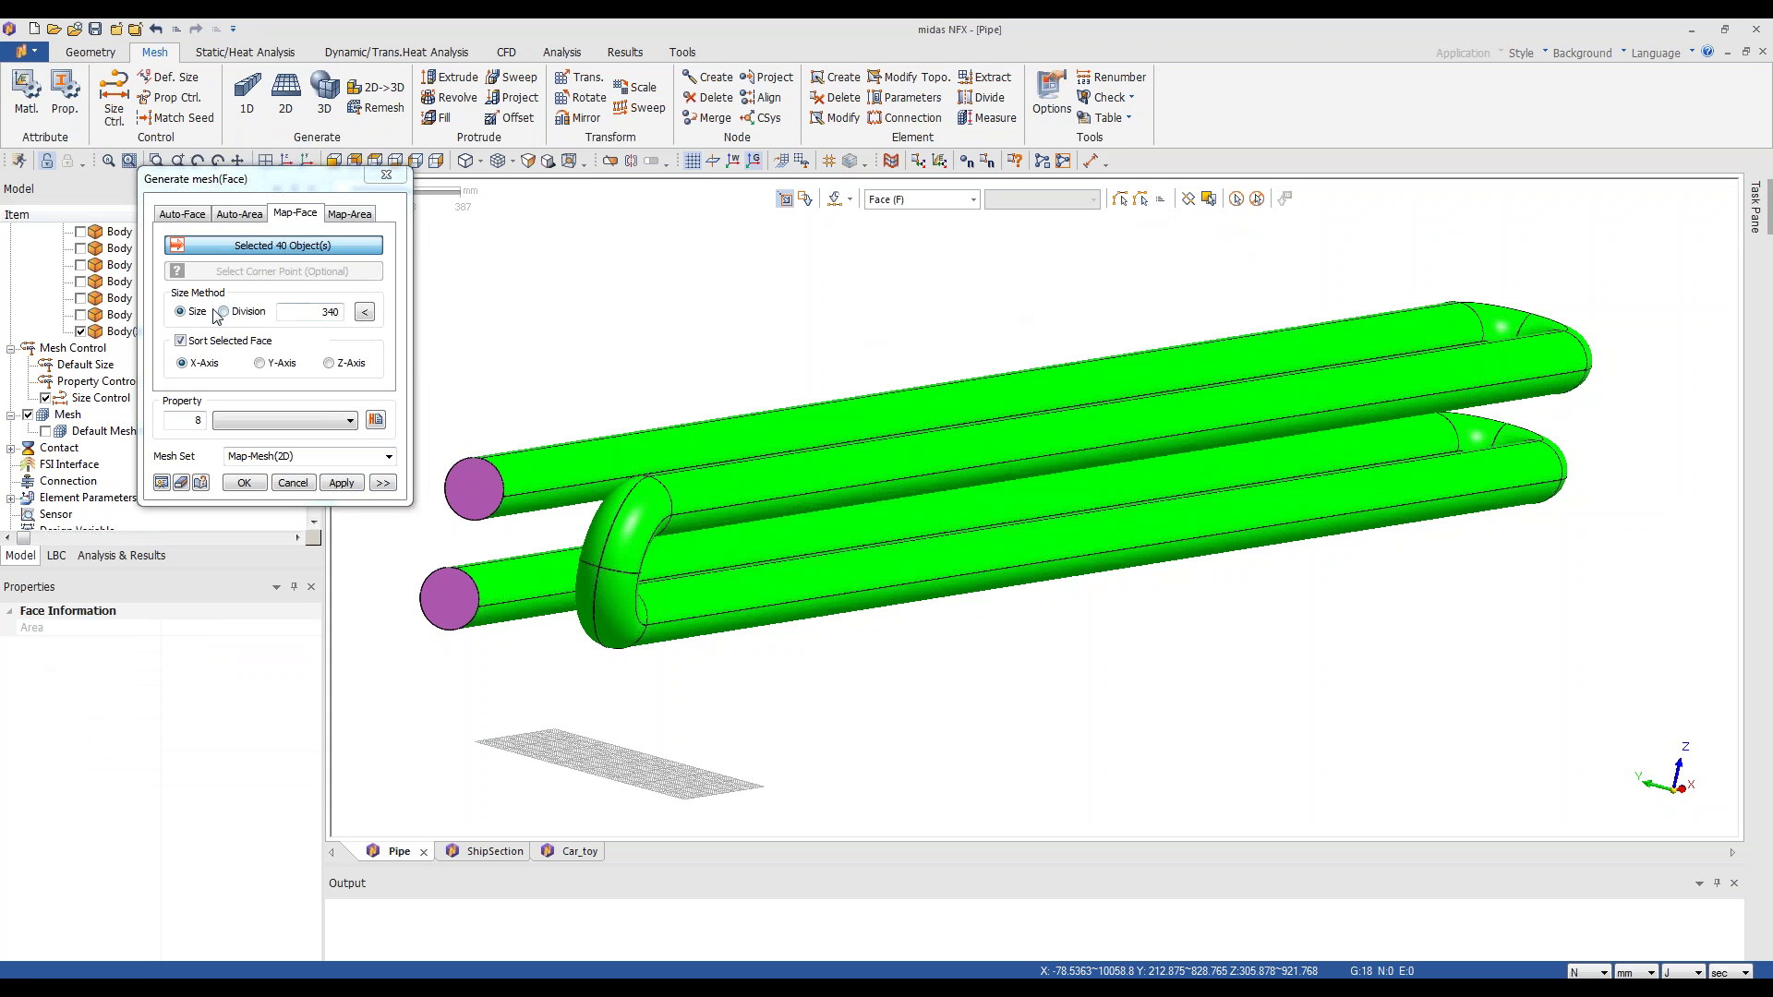
pyautogui.doubleClick(330, 312)
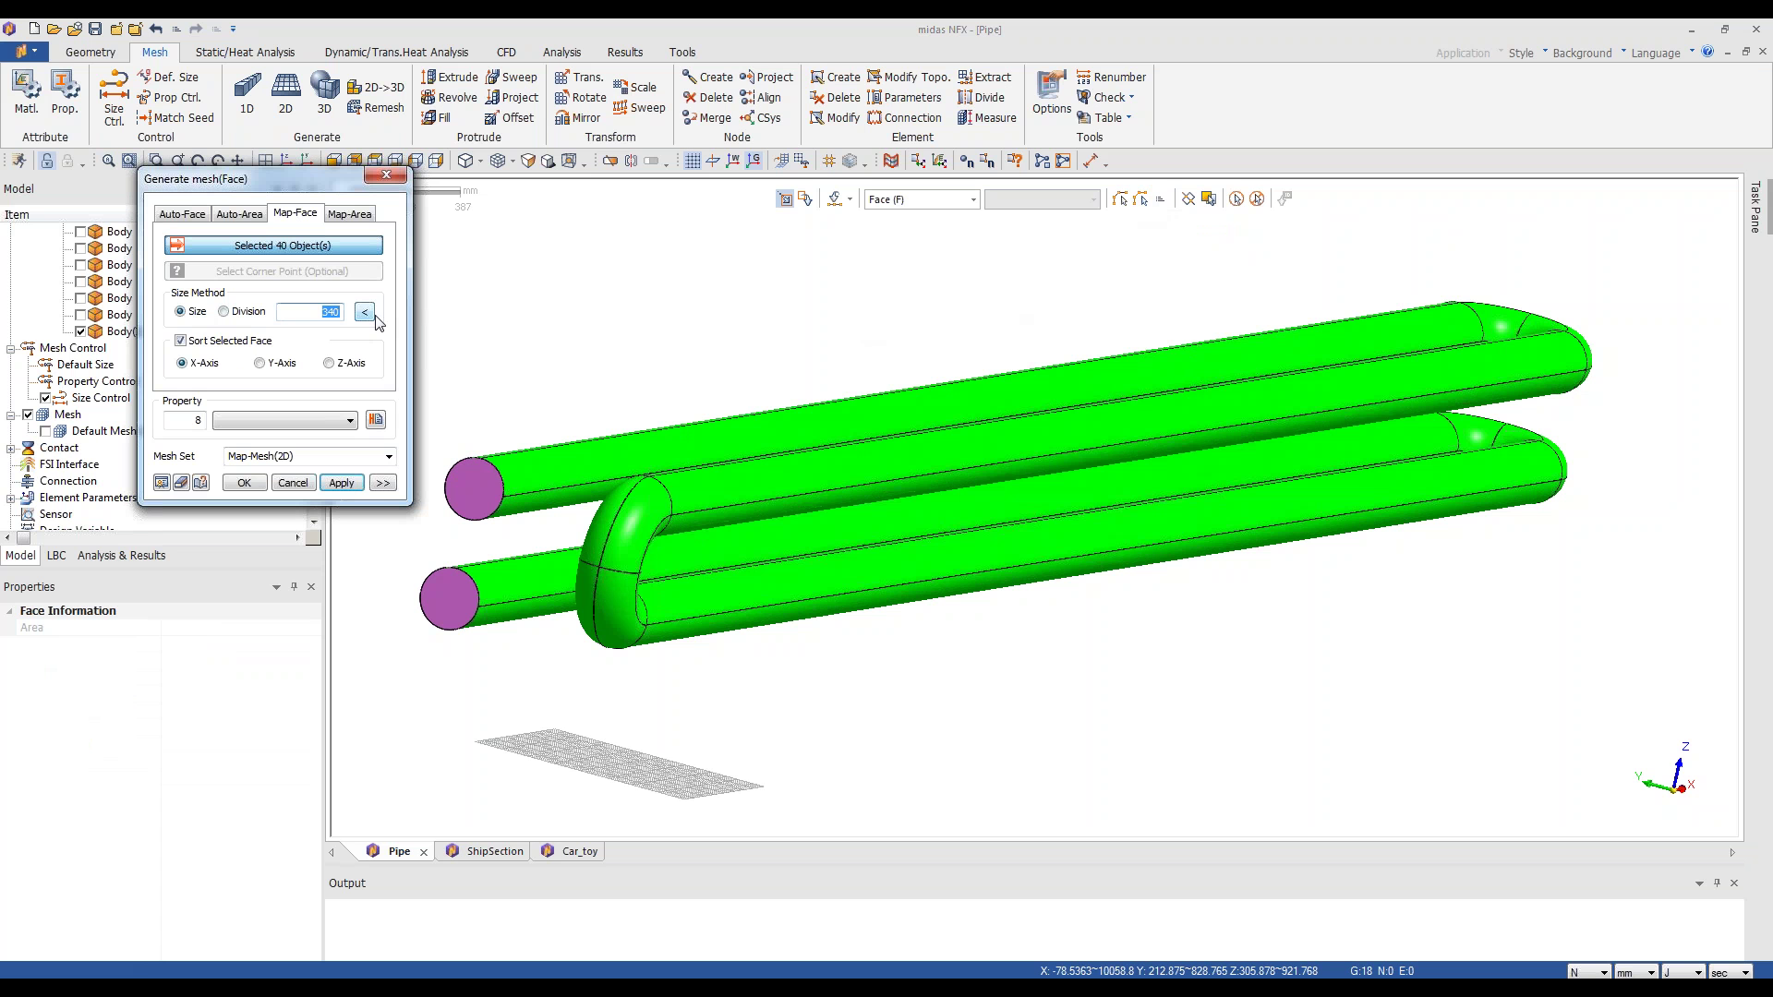
pyautogui.write('50')
pyautogui.click(161, 483)
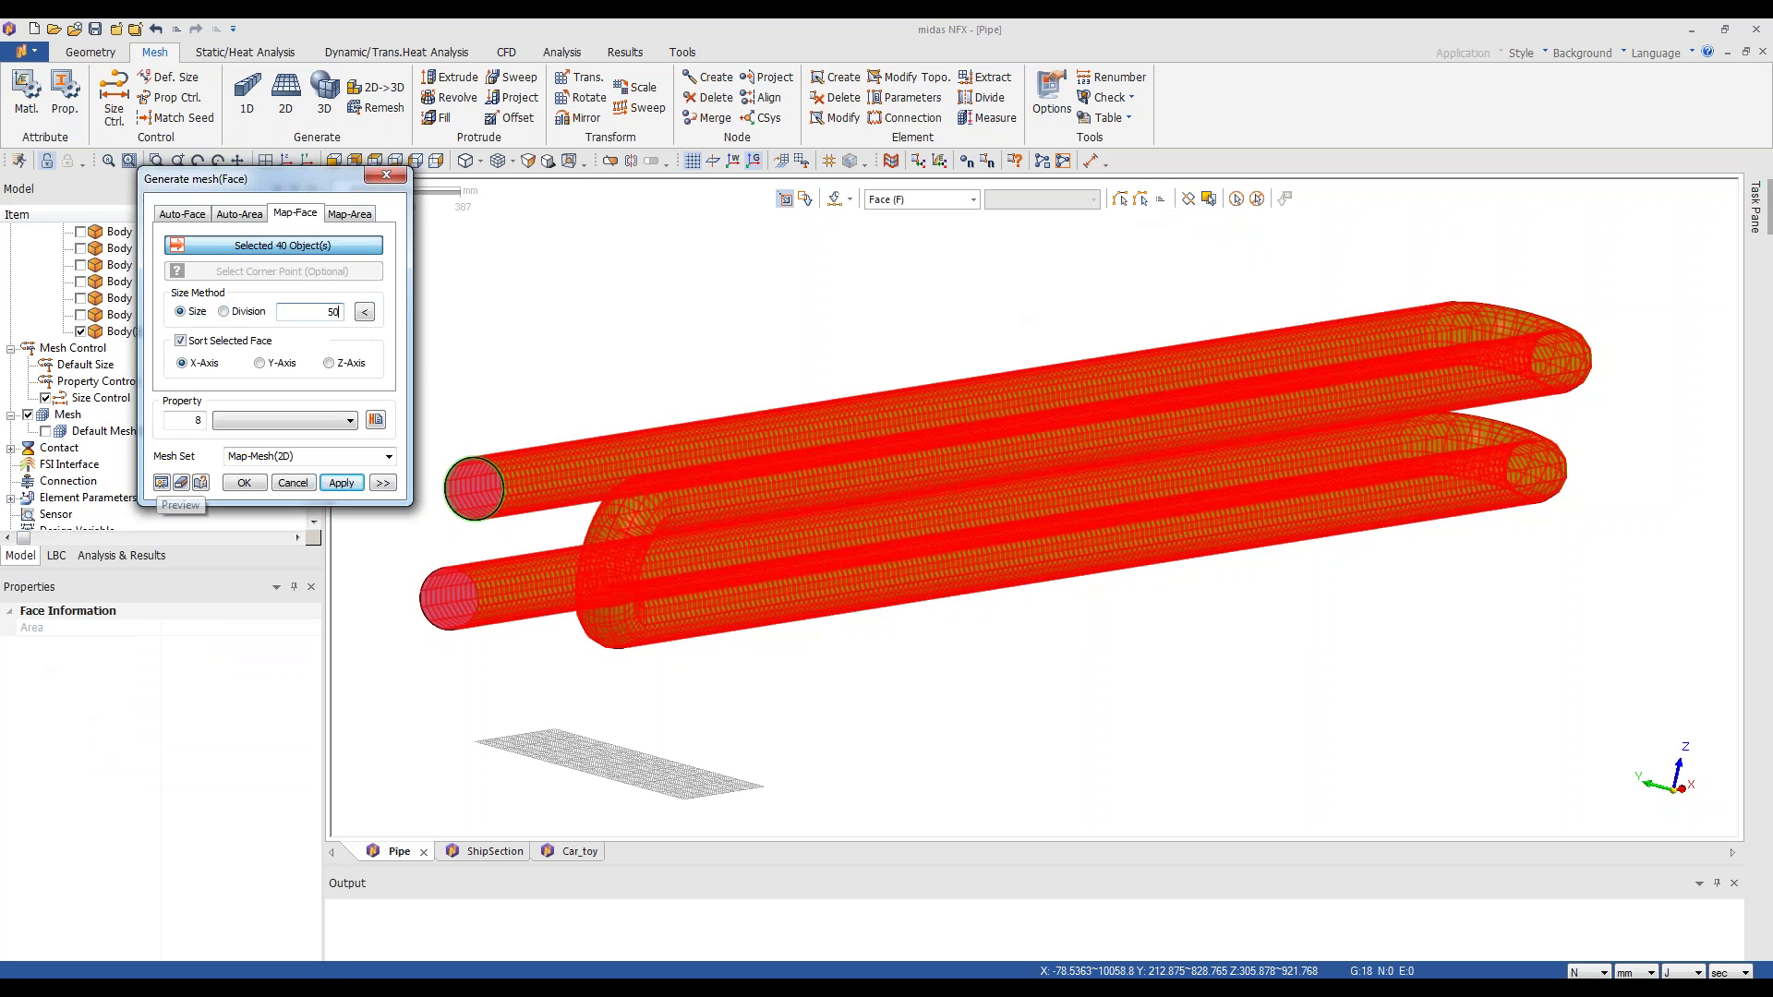
# - Examine the previewed element pattern at the pipe's open ends and around the near bend
pyautogui.moveTo(1038, 322); pyautogui.dragTo(997, 335, button='middle')
pyautogui.scroll(2, 409, 566)
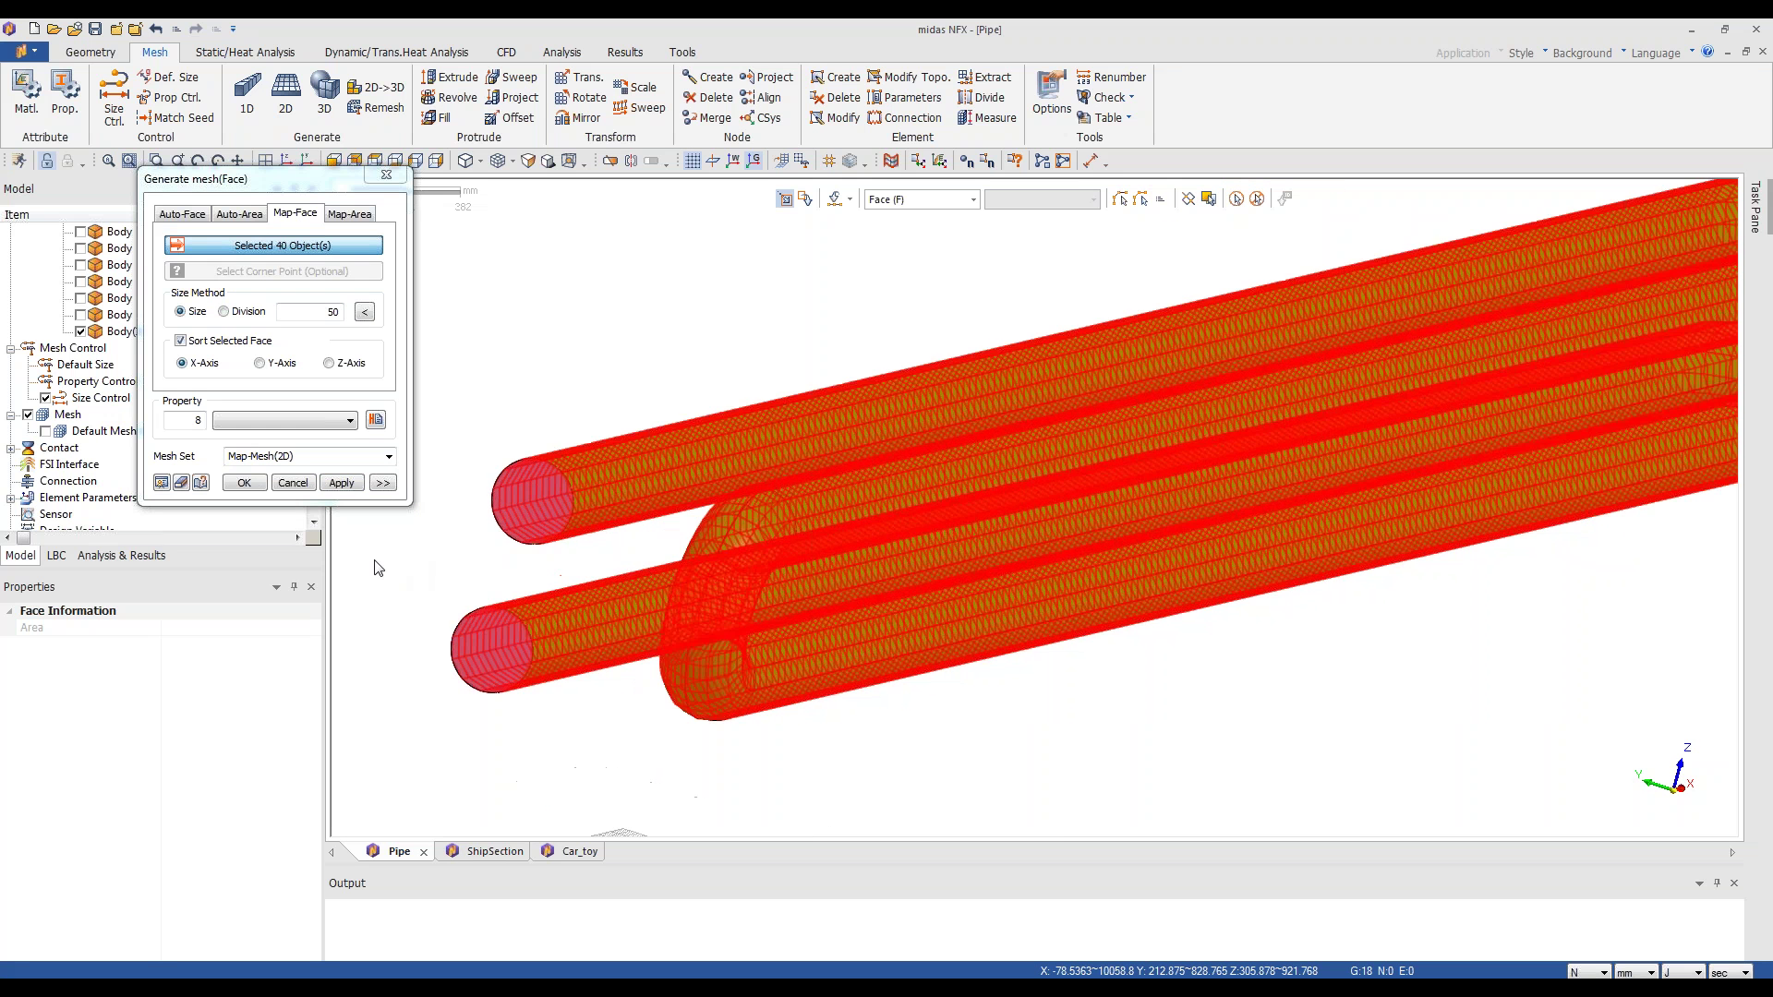
pyautogui.scroll(2, 377, 567)
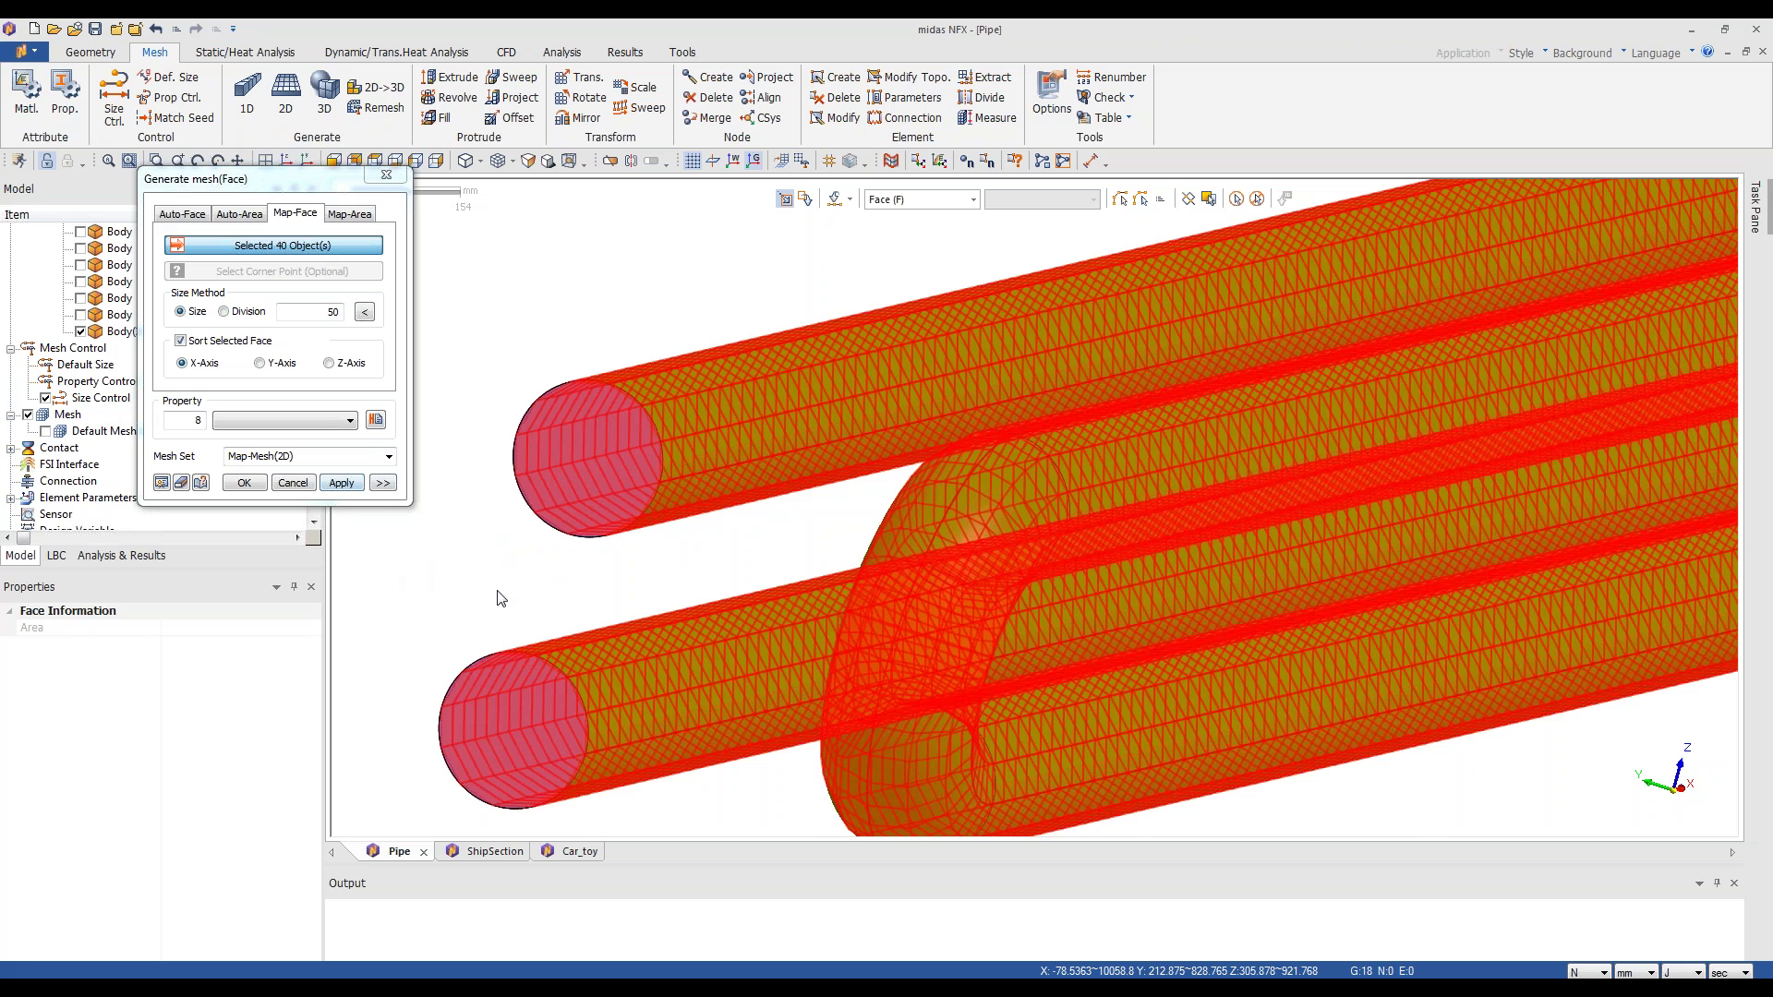
pyautogui.scroll(1, 500, 600)
pyautogui.scroll(1, 460, 593)
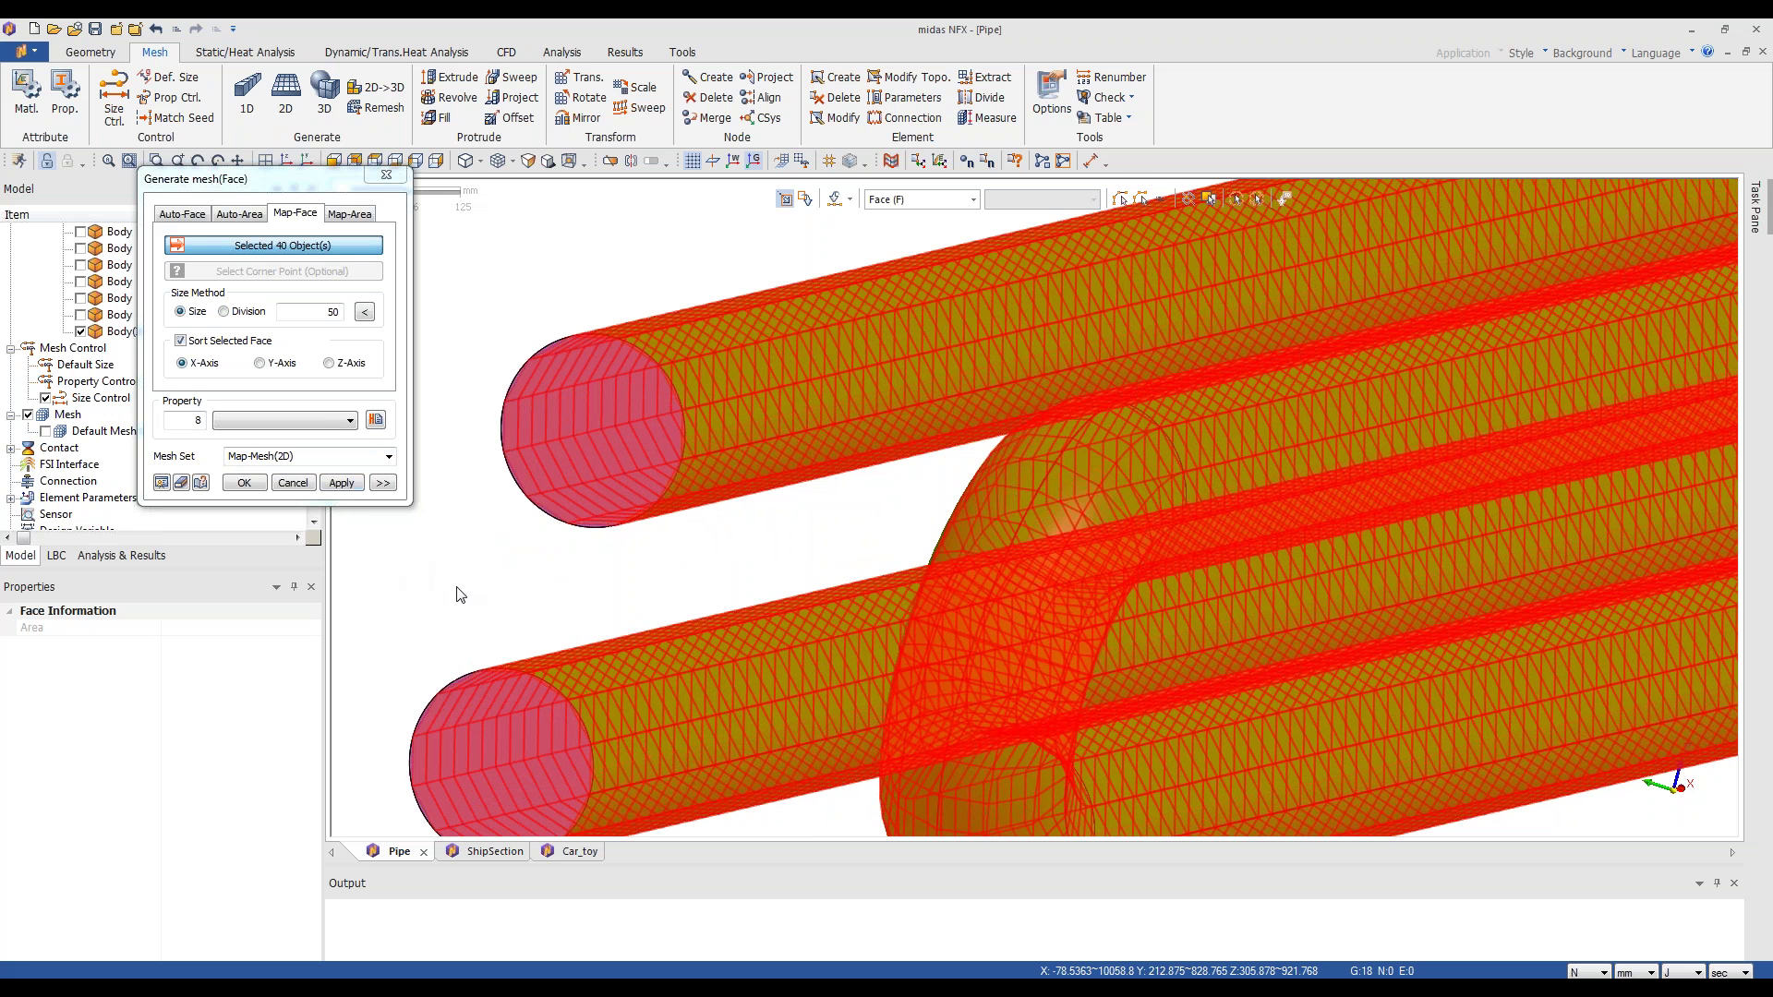
pyautogui.scroll(1, 536, 584)
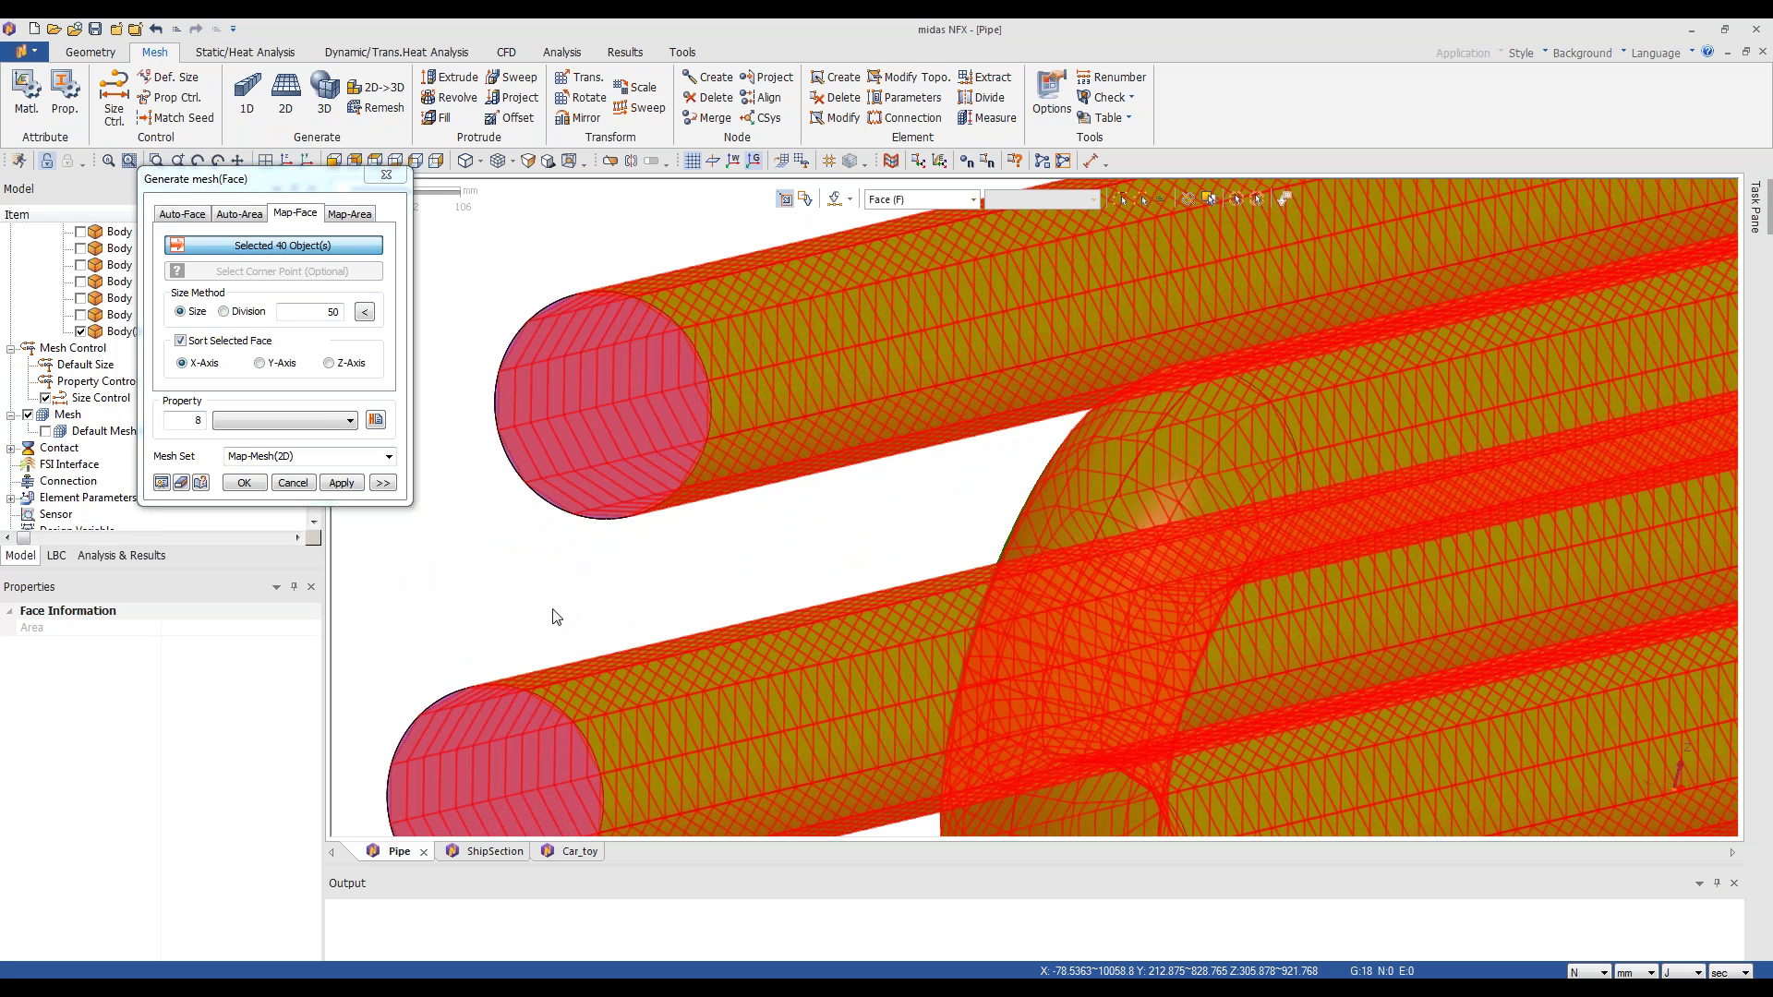
pyautogui.scroll(-1, 556, 617)
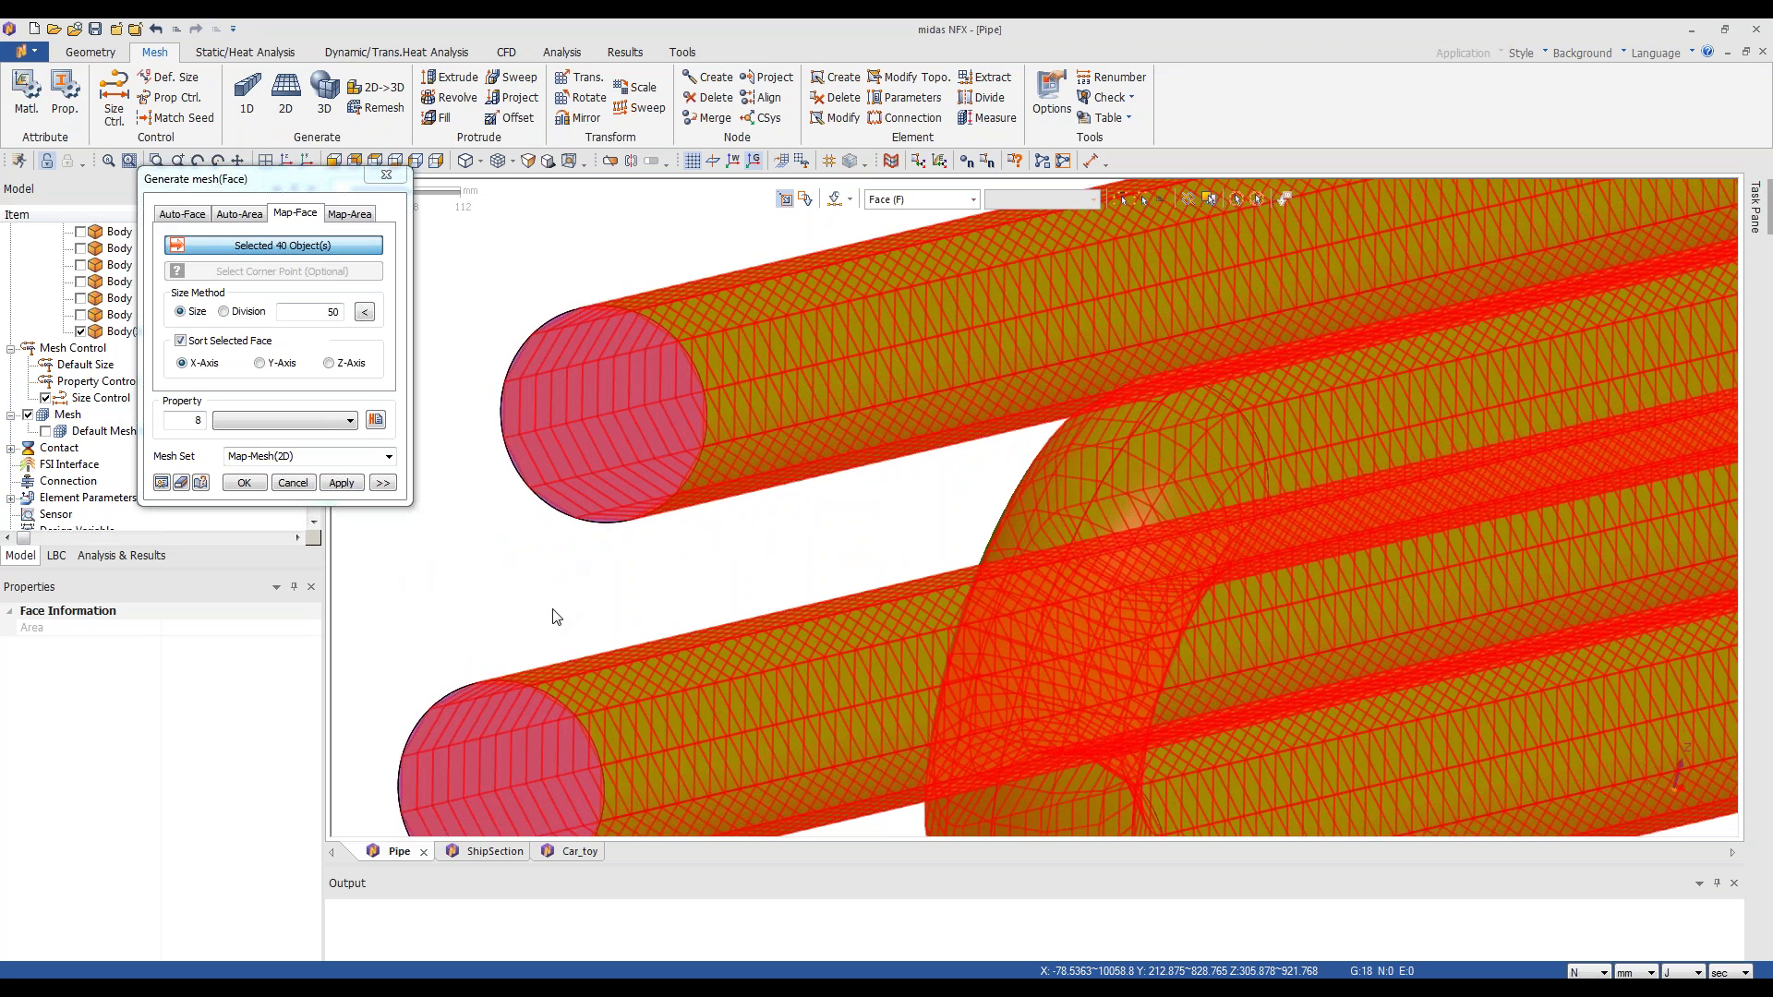
pyautogui.scroll(-3, 556, 617)
# - Start an edge size control and select the circular edges at the pipe's open ends and at the near bend
pyautogui.click(129, 90)
pyautogui.moveTo(37, 189); pyautogui.dragTo(132, 208)
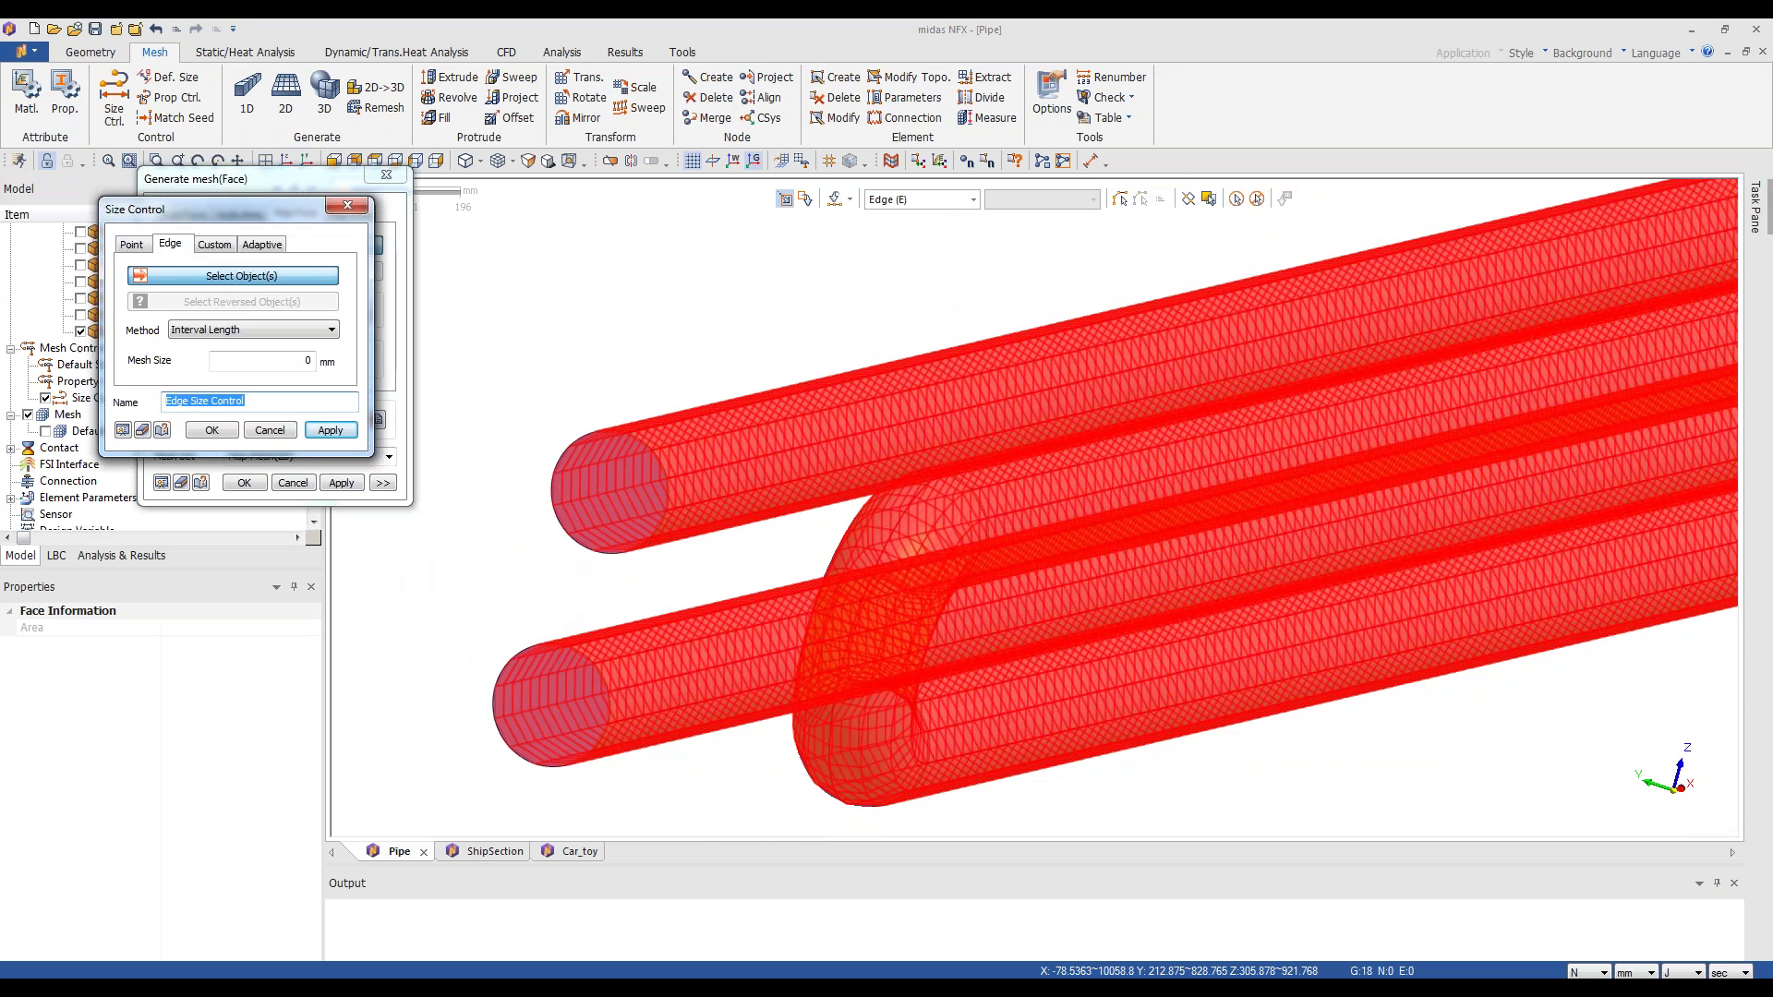
pyautogui.click(668, 486)
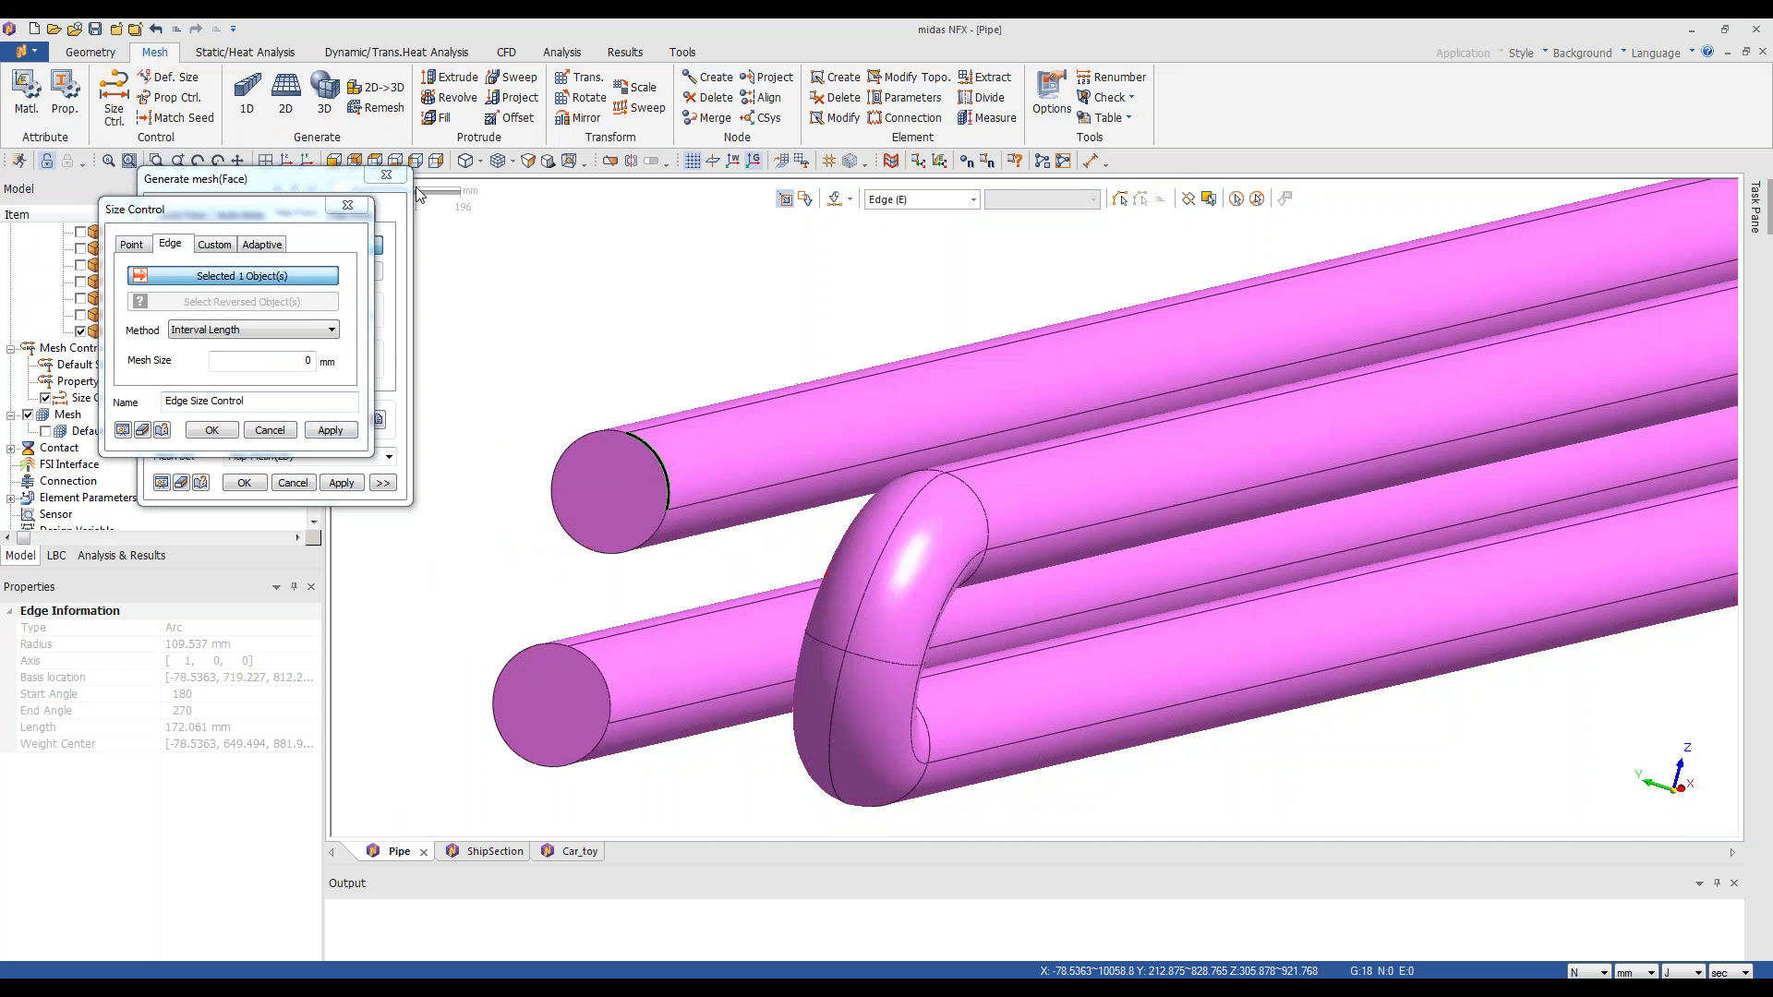
pyautogui.click(382, 165)
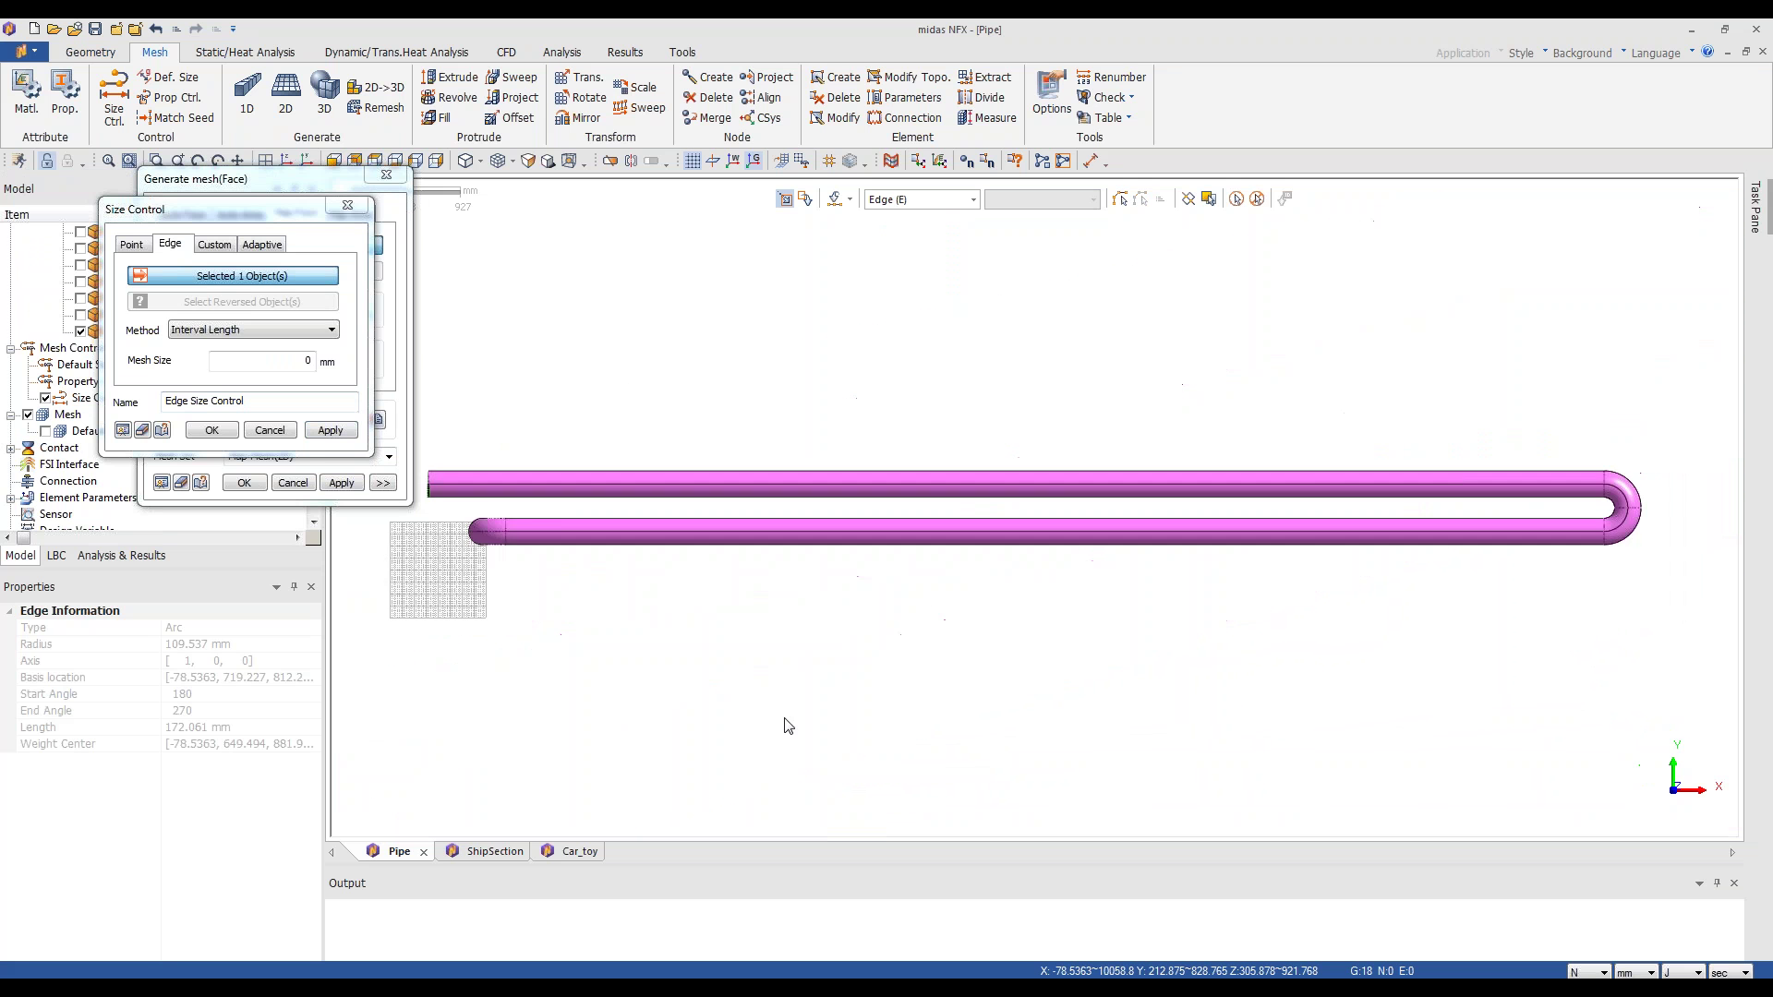
pyautogui.scroll(4, 461, 628)
pyautogui.scroll(3, 479, 614)
pyautogui.moveTo(554, 280); pyautogui.dragTo(636, 422)
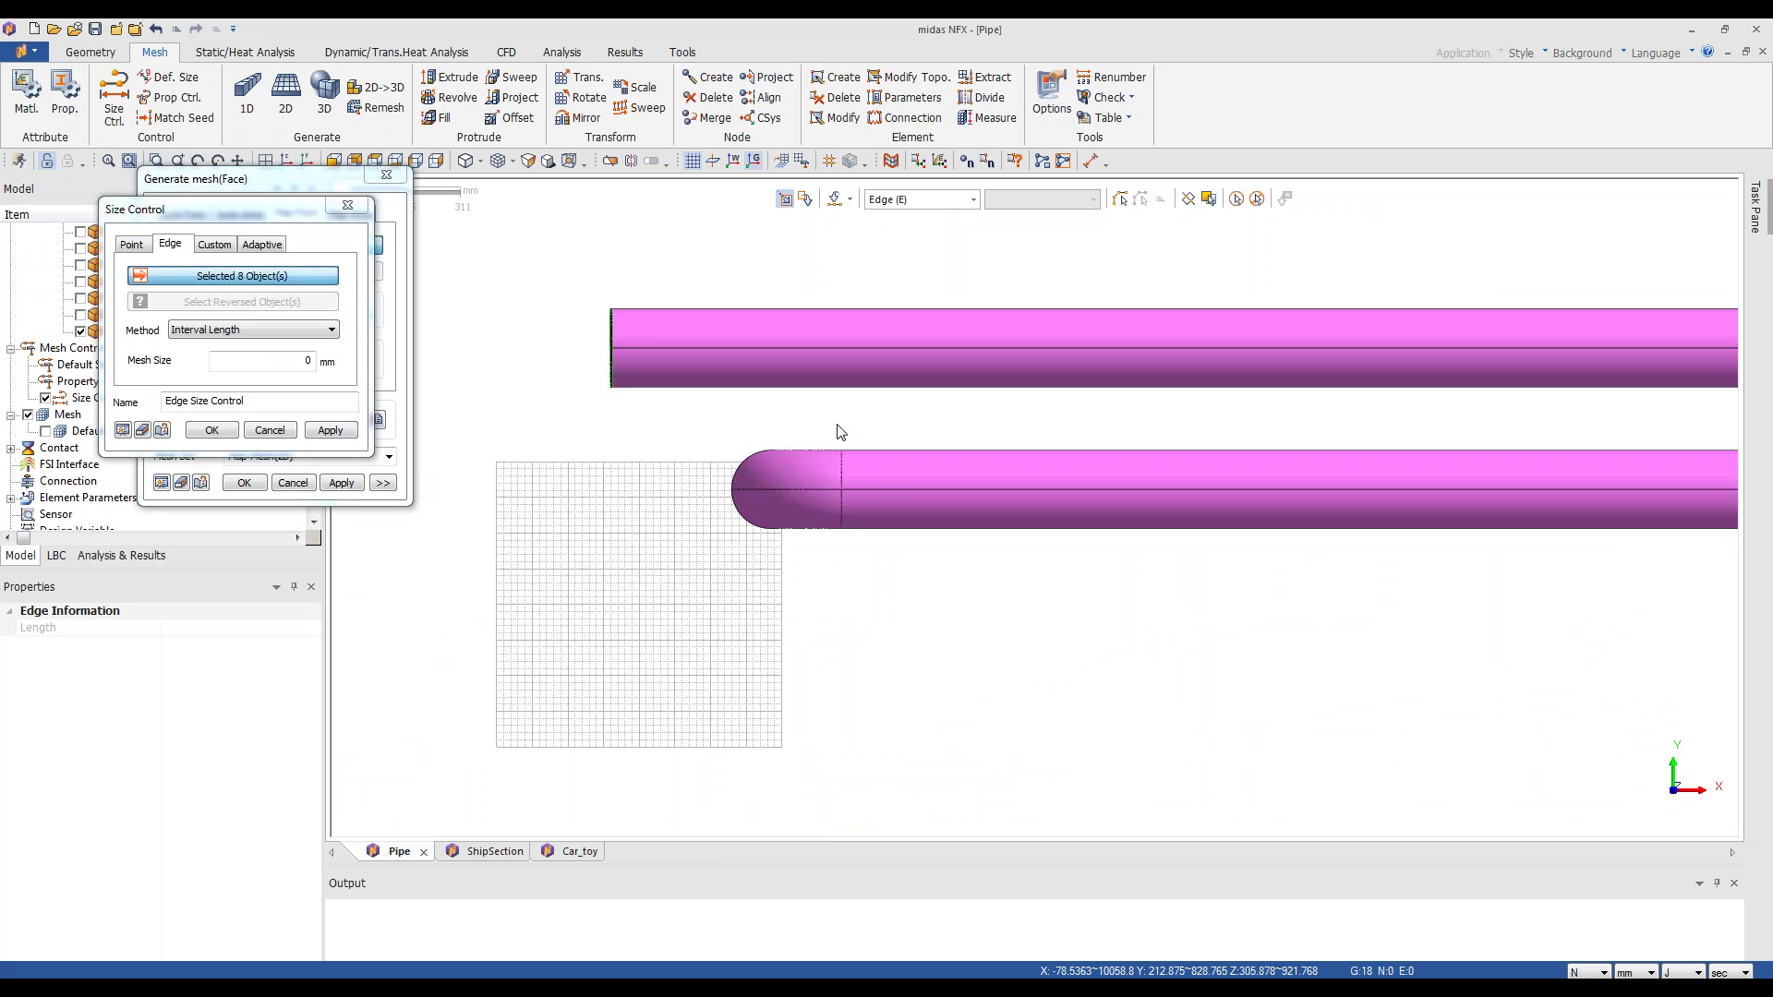
pyautogui.moveTo(840, 432); pyautogui.dragTo(872, 580)
# - Add the circular edges at the start, middle and end of the far bends to the size control selection
pyautogui.scroll(-2, 765, 506)
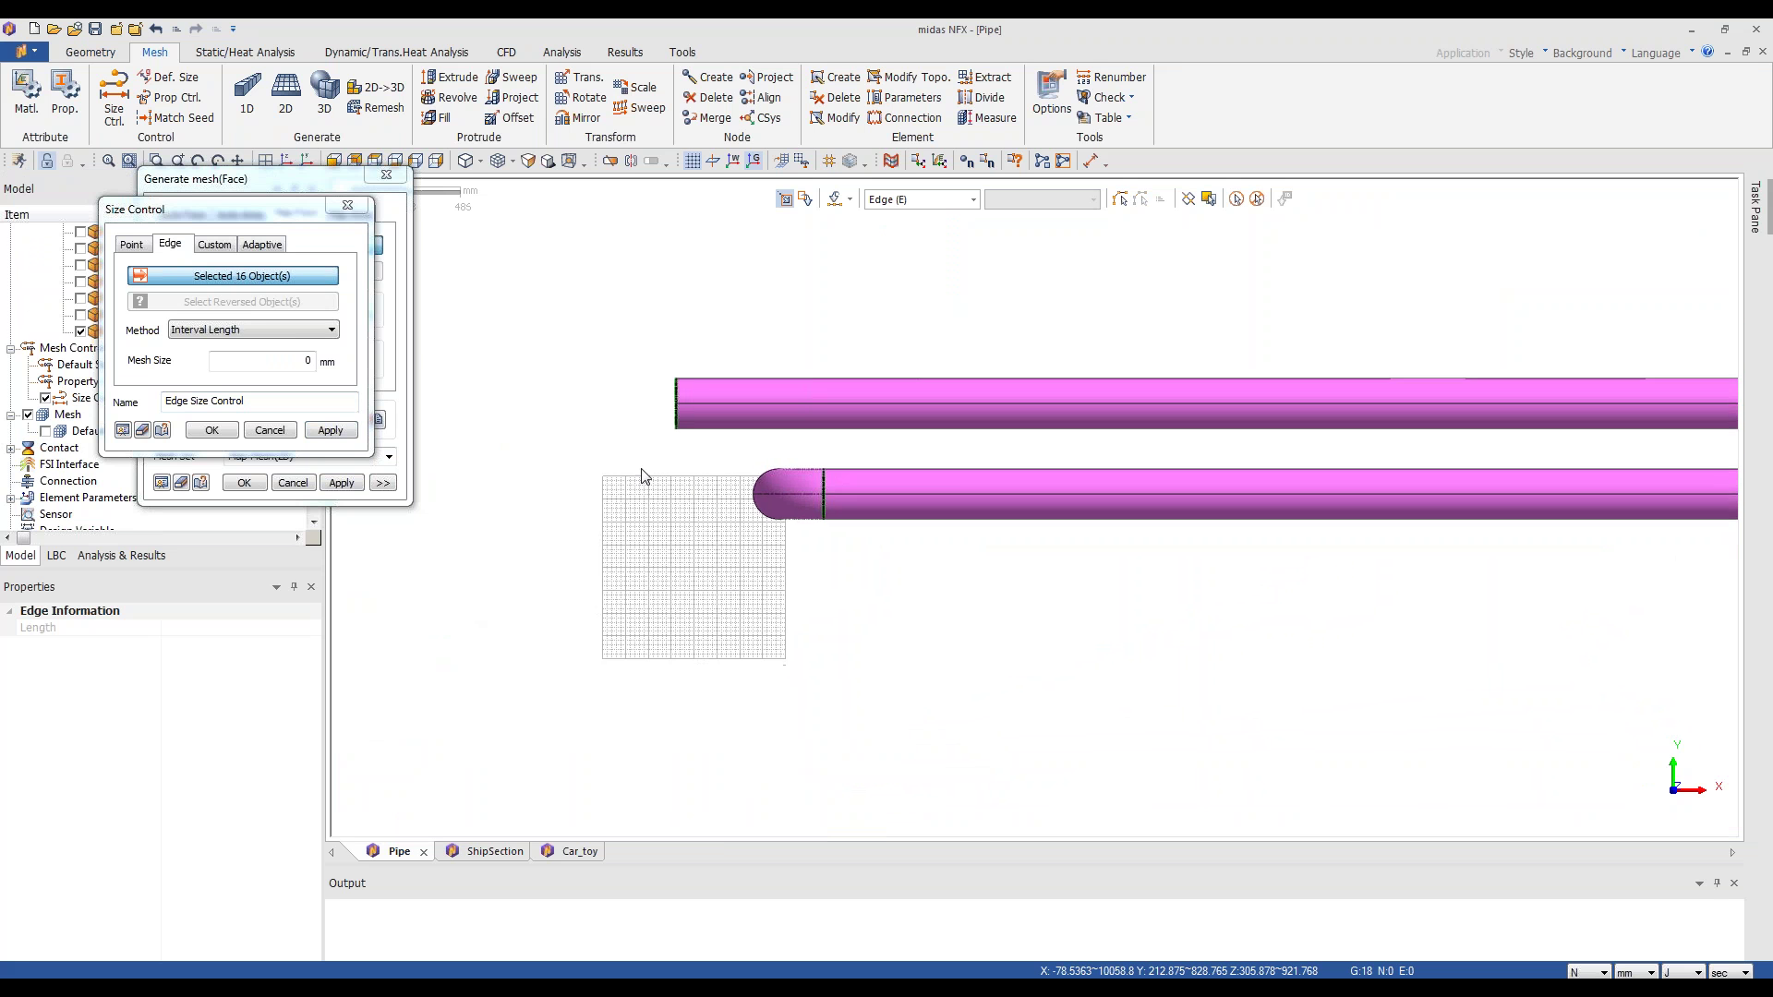
pyautogui.scroll(-2, 643, 476)
pyautogui.scroll(4, 1385, 507)
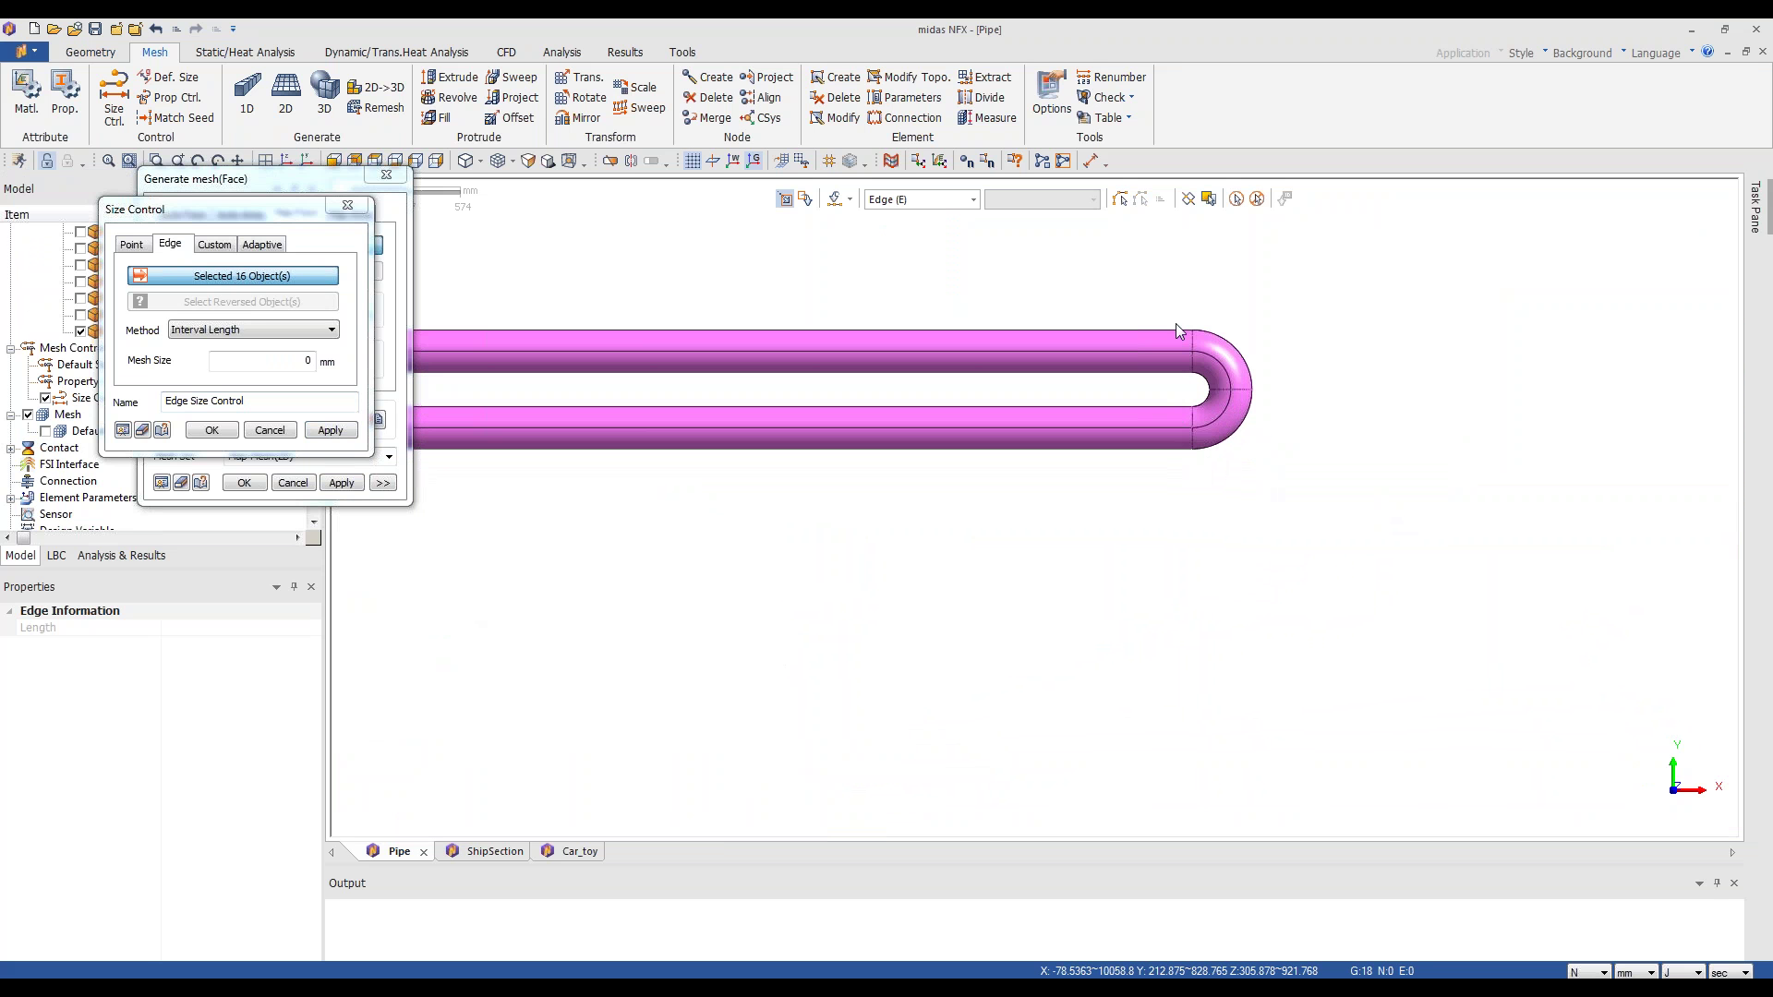
pyautogui.moveTo(1169, 305); pyautogui.dragTo(1215, 504)
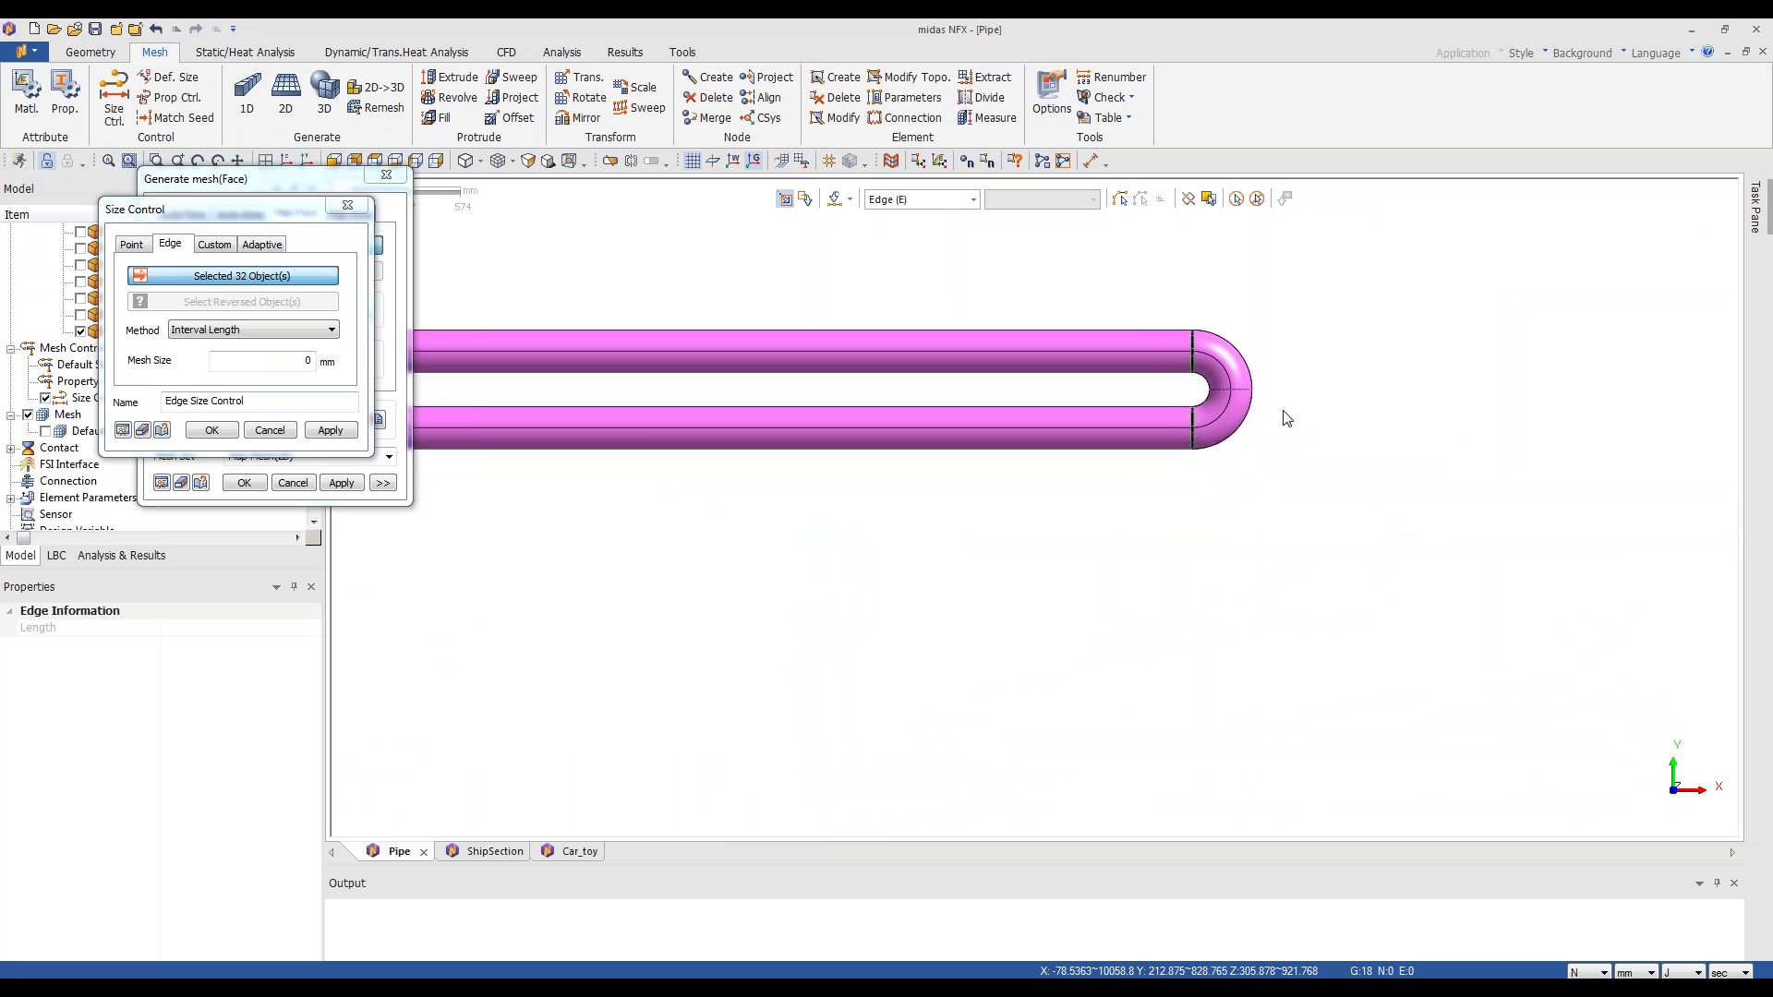
pyautogui.click(1198, 392)
pyautogui.scroll(-2, 1191, 554)
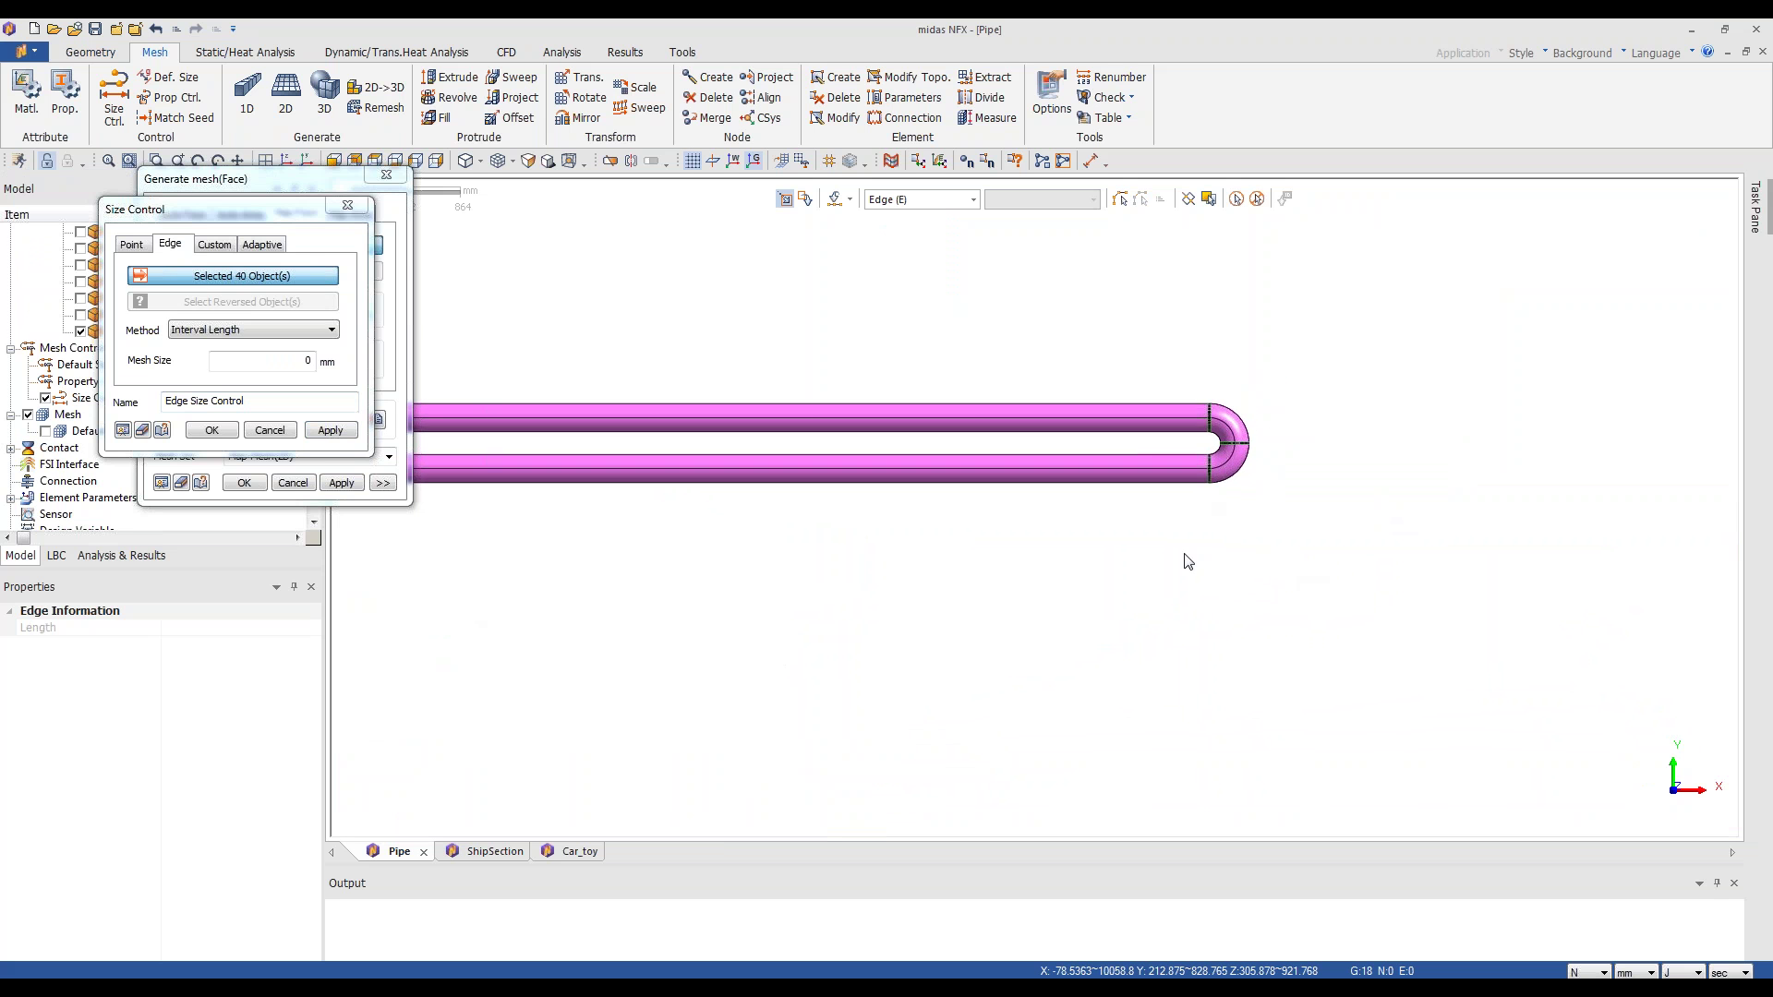
# - Set the edge size control to Number of Divisions with 6 divisions and create it
pyautogui.moveTo(1172, 551); pyautogui.dragTo(1067, 549, button='middle')
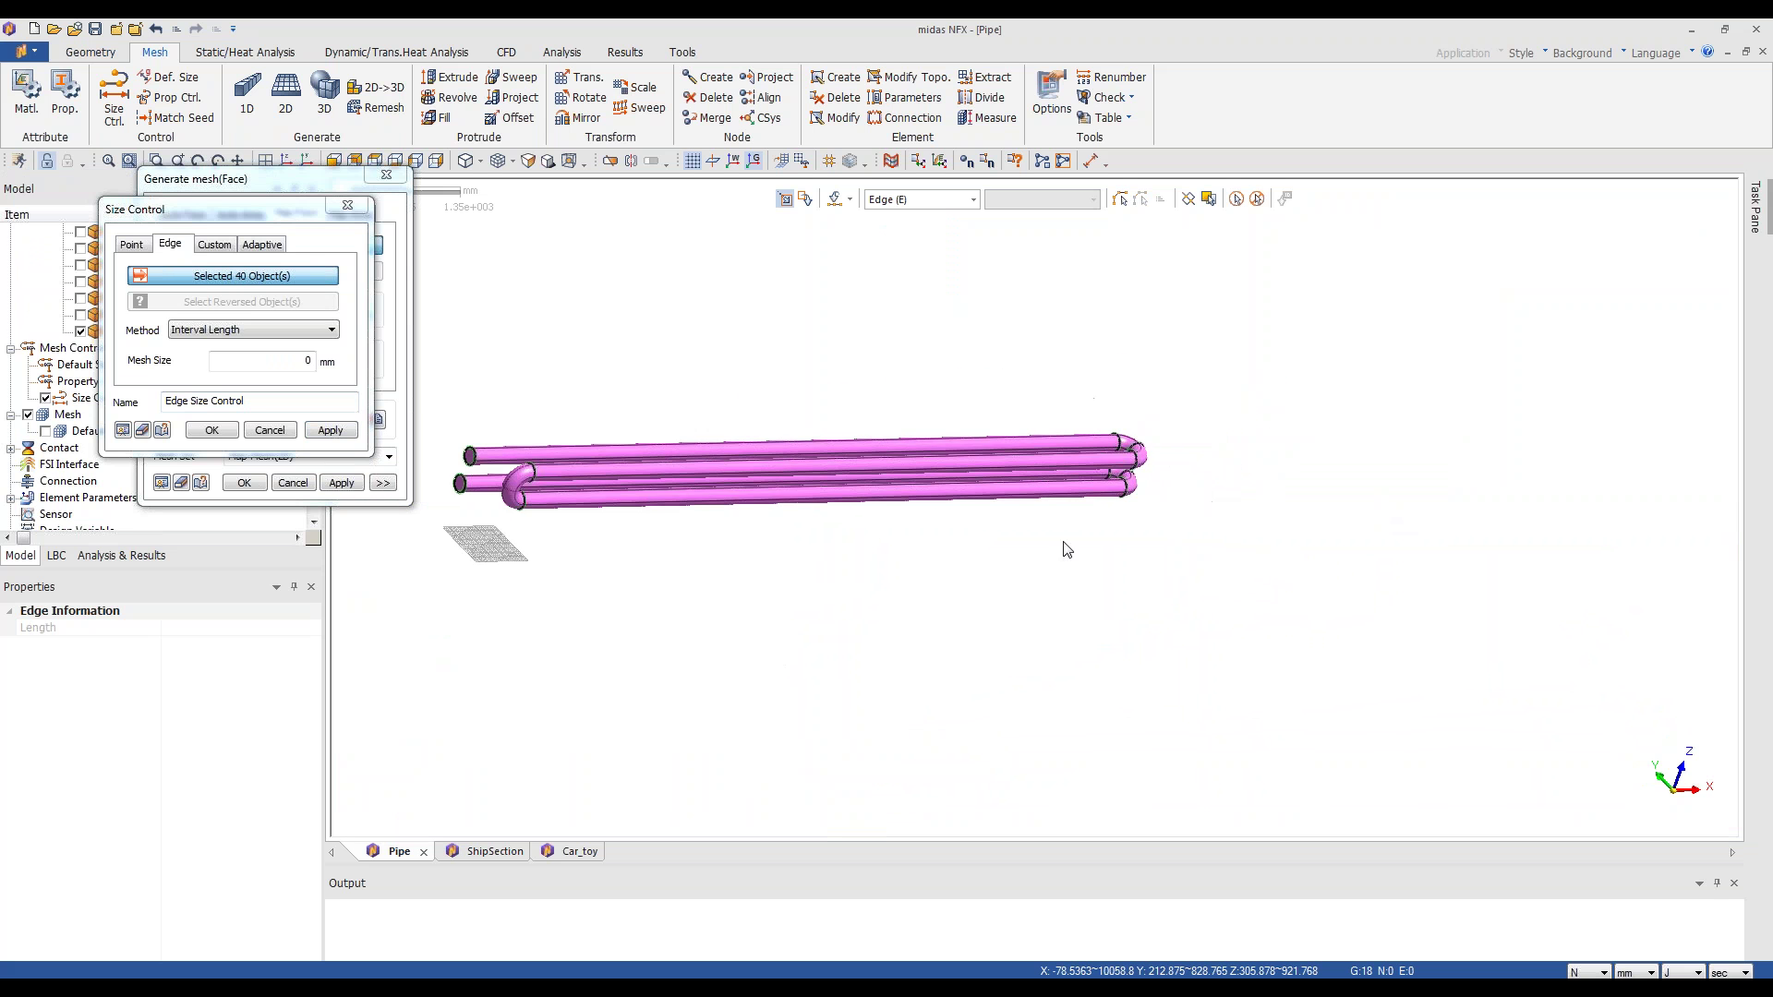
pyautogui.scroll(5, 490, 507)
pyautogui.click(262, 340)
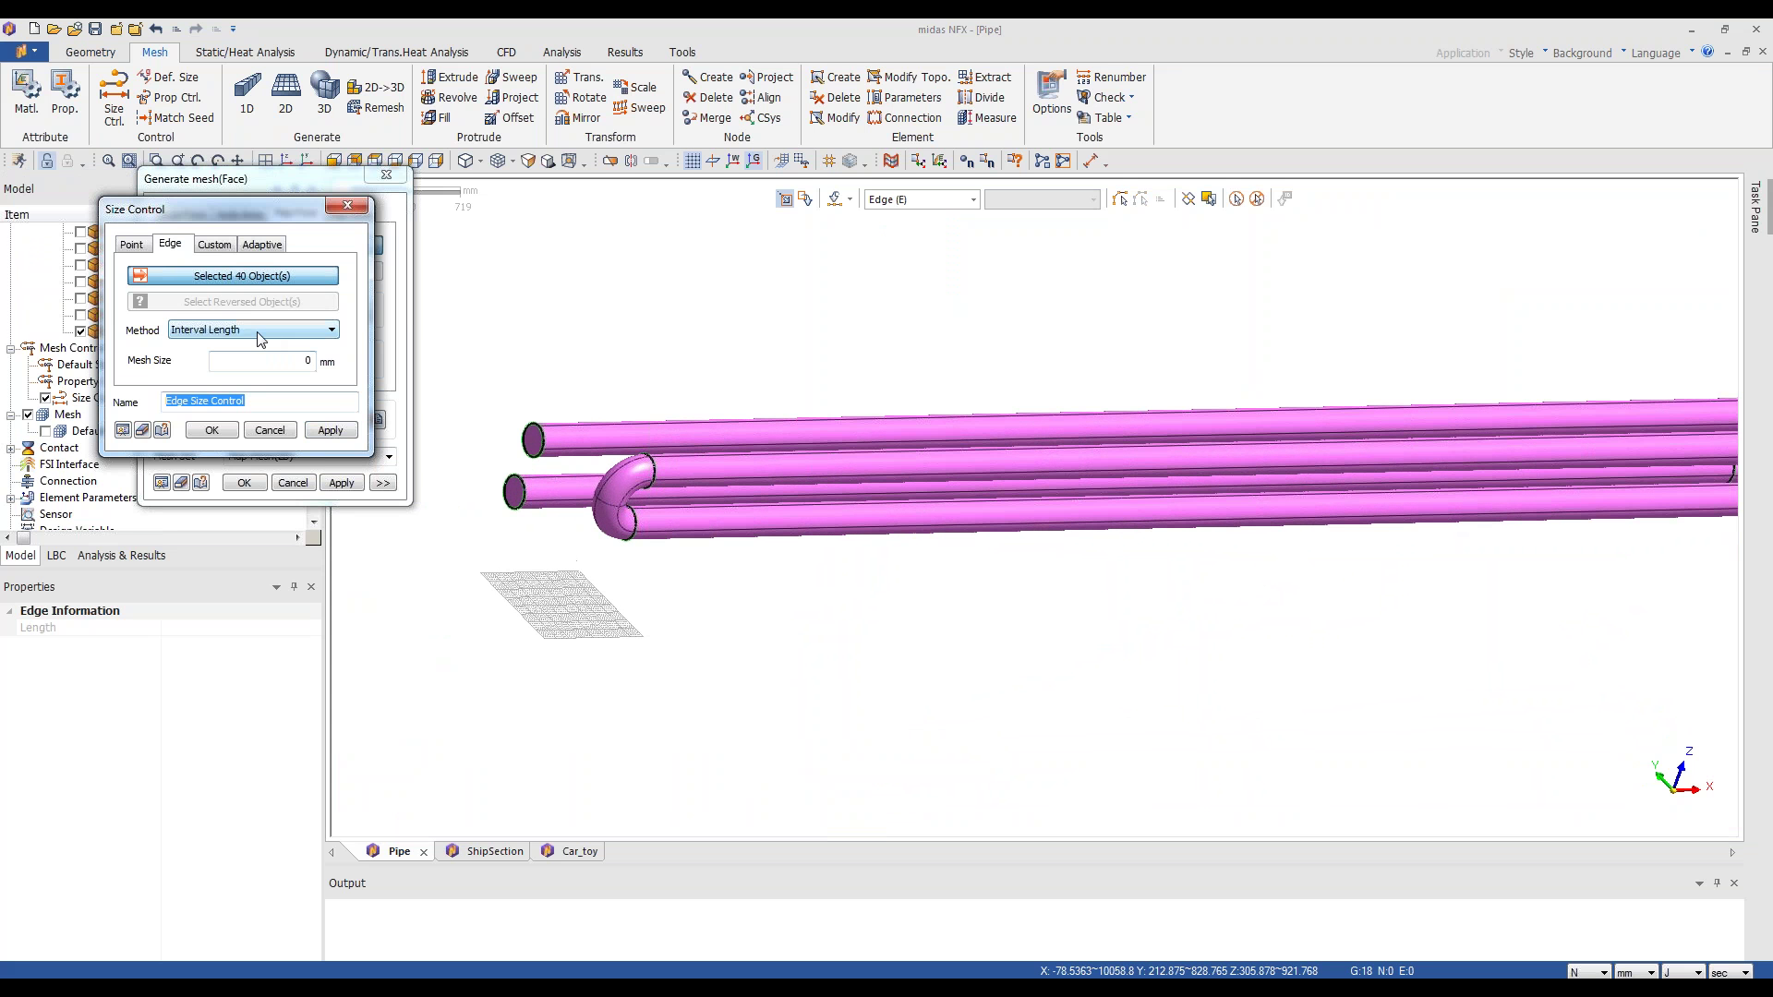
pyautogui.click(262, 340)
pyautogui.click(221, 356)
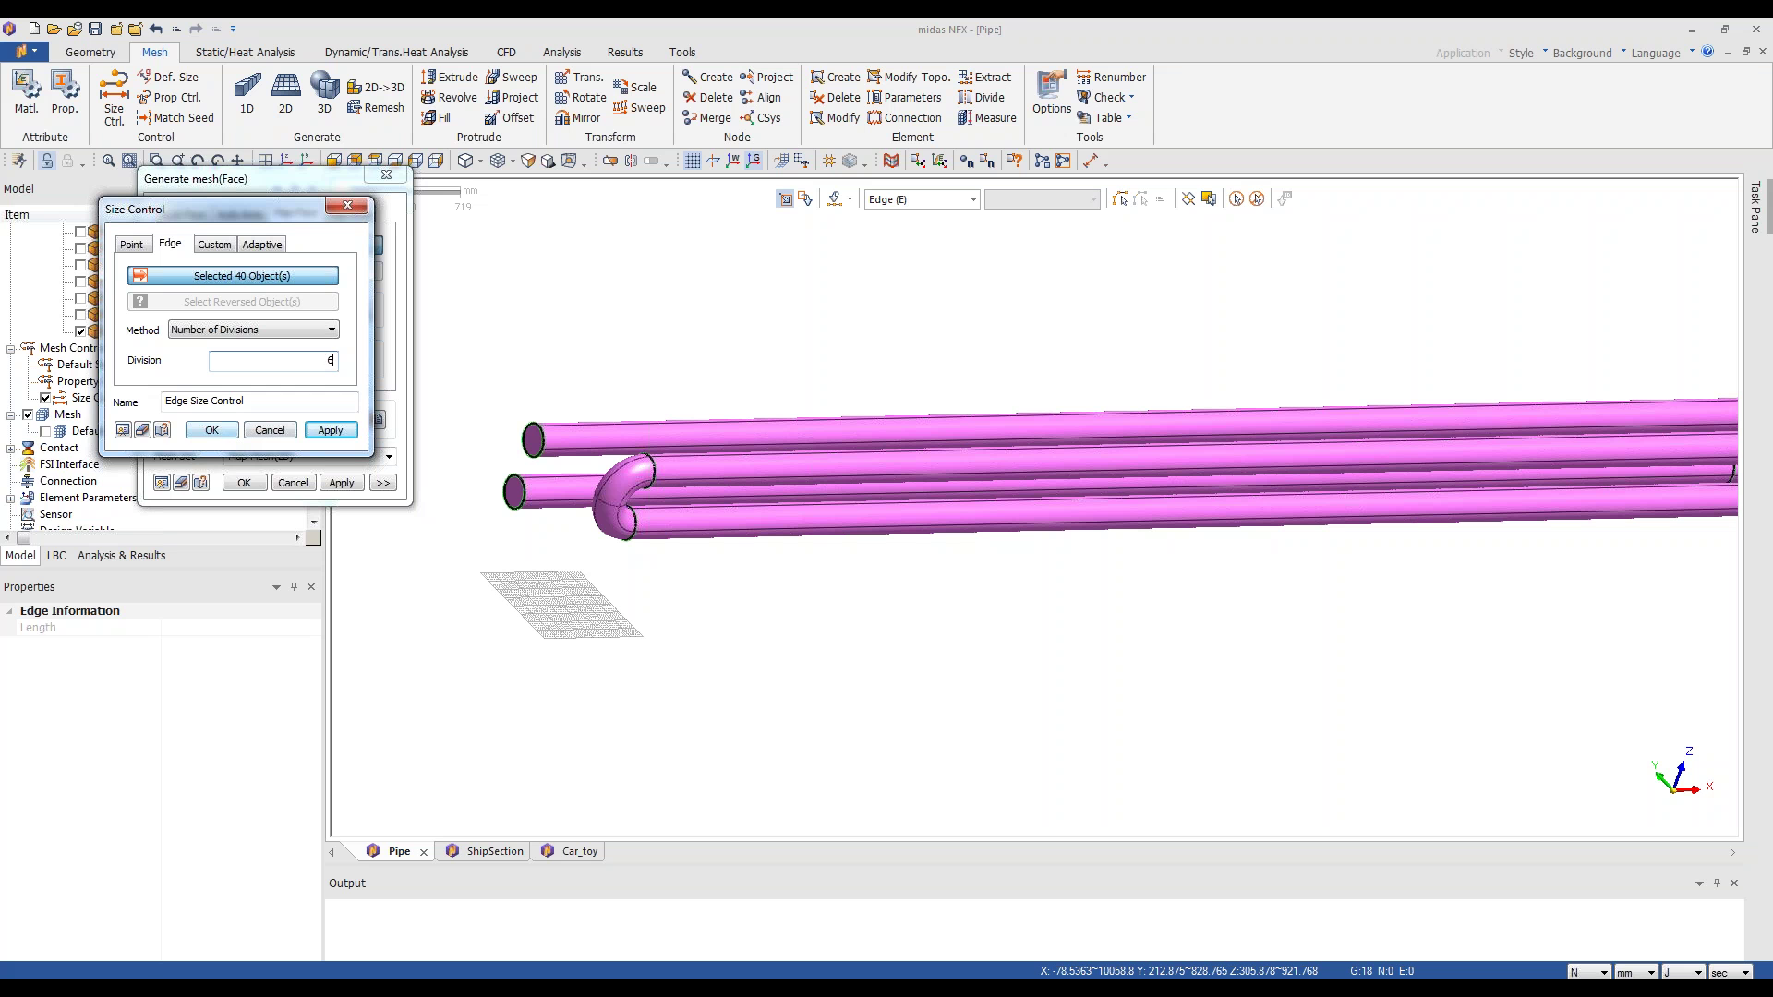
pyautogui.click(211, 434)
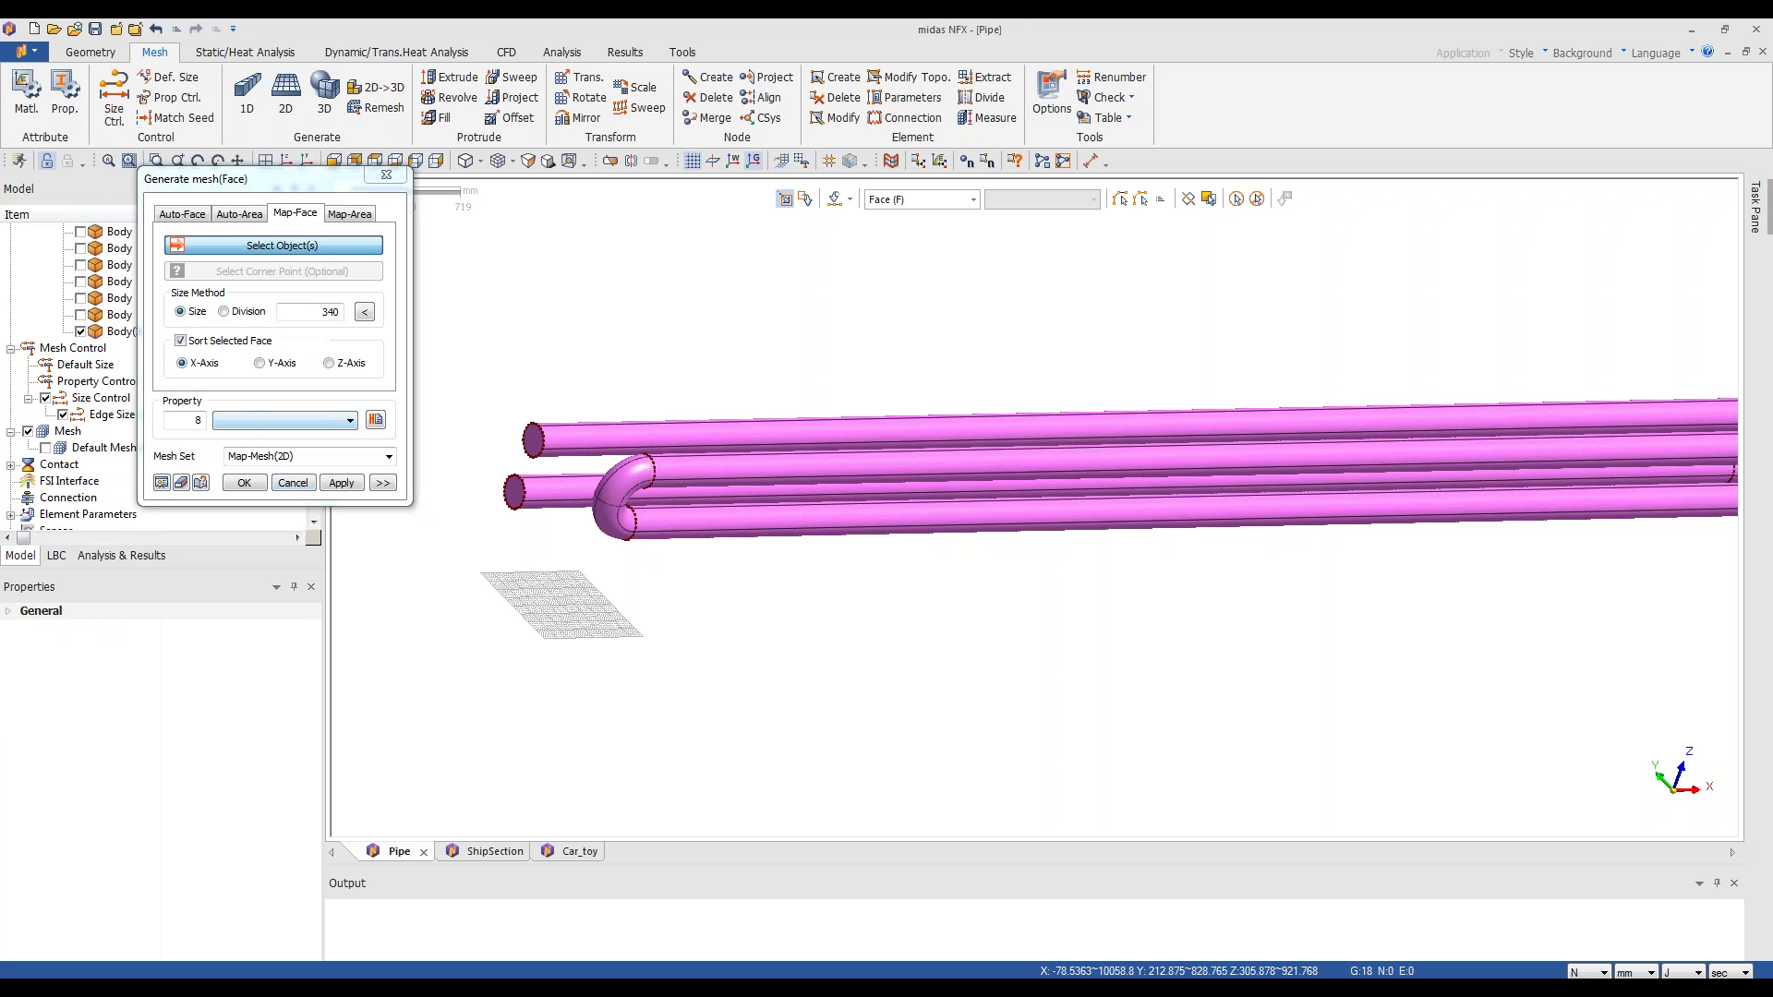
# - Generate the mapped face mesh on all the pipe's connected outer faces with a size of 50 in the set Map-Mesh(2D)
pyautogui.click(729, 431)
pyautogui.click(1141, 200)
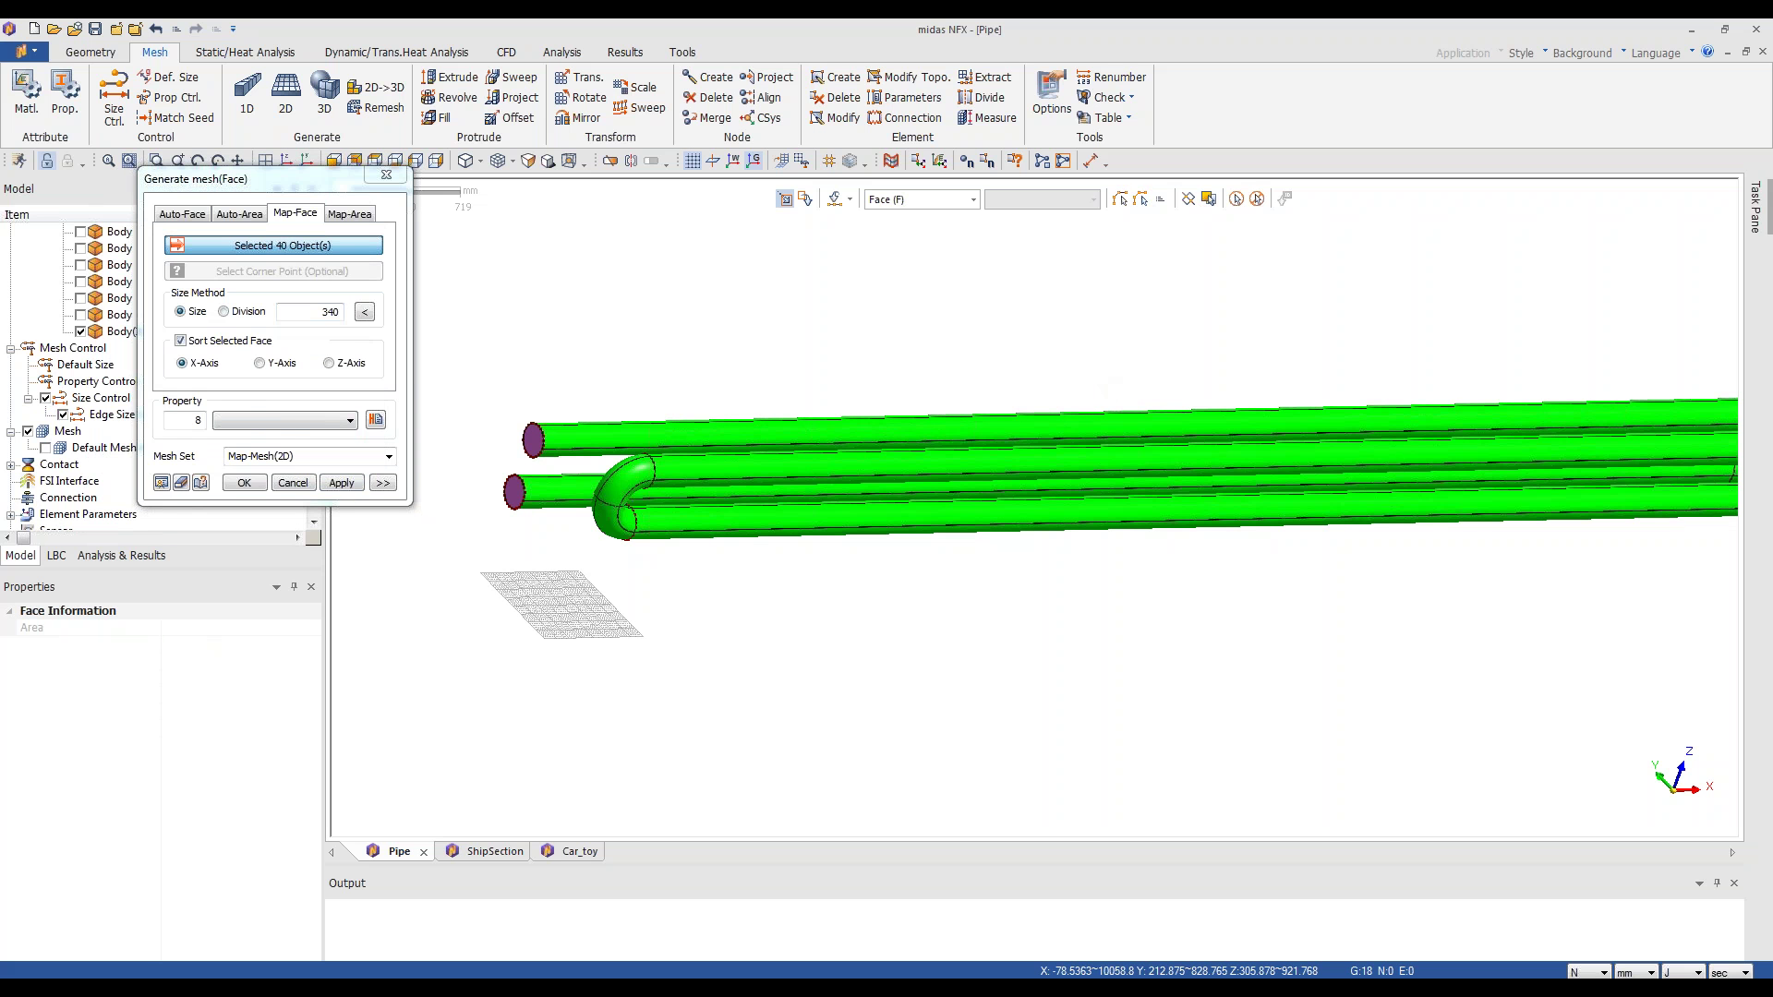
pyautogui.click(306, 312)
pyautogui.write('50')
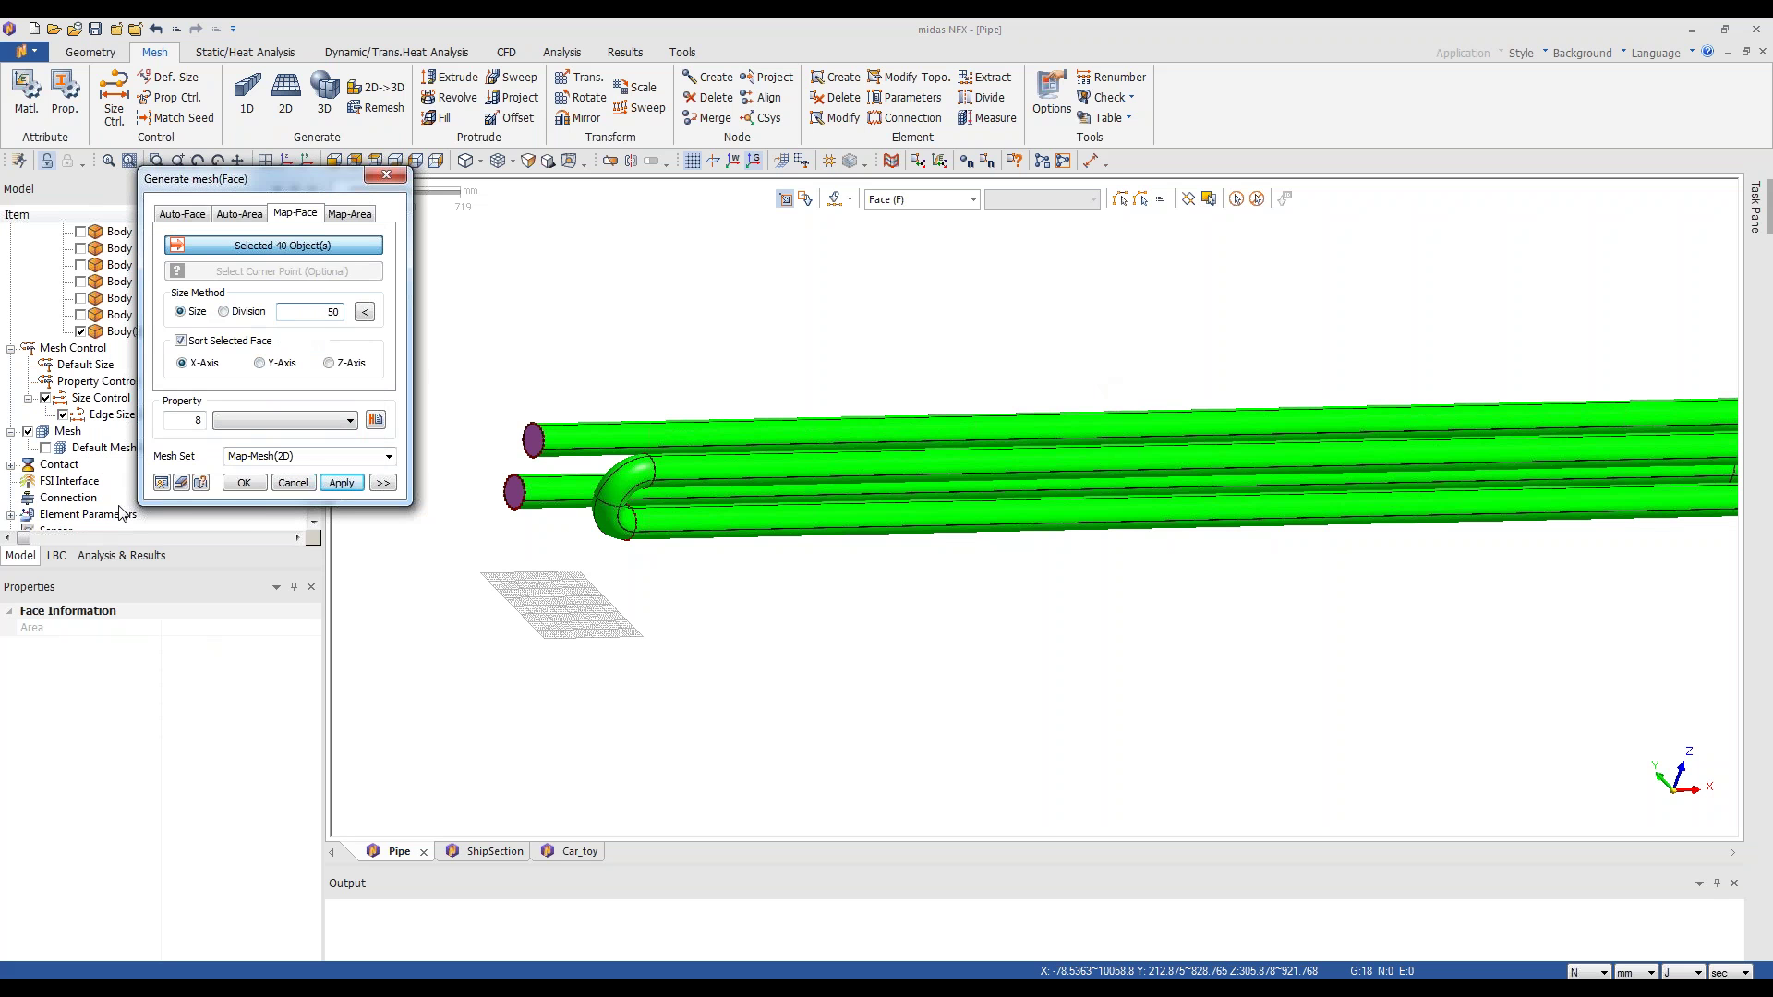
pyautogui.press('Return')
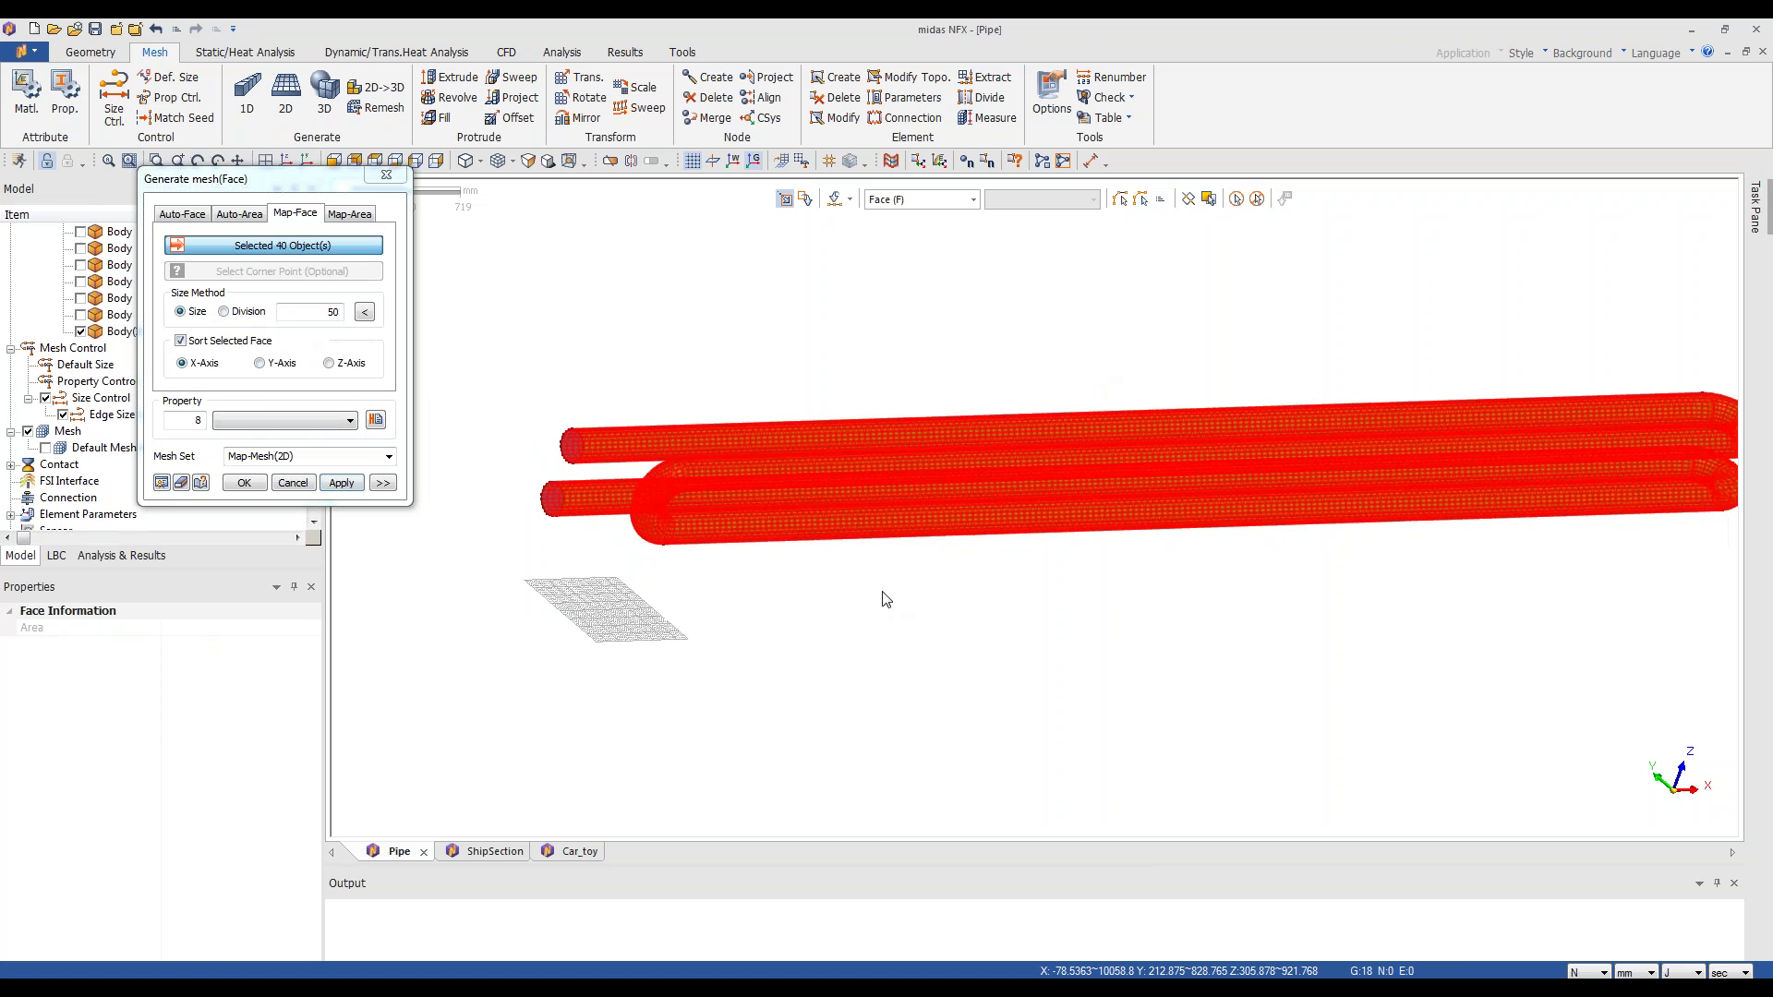
pyautogui.scroll(3, 554, 512)
pyautogui.scroll(2, 461, 457)
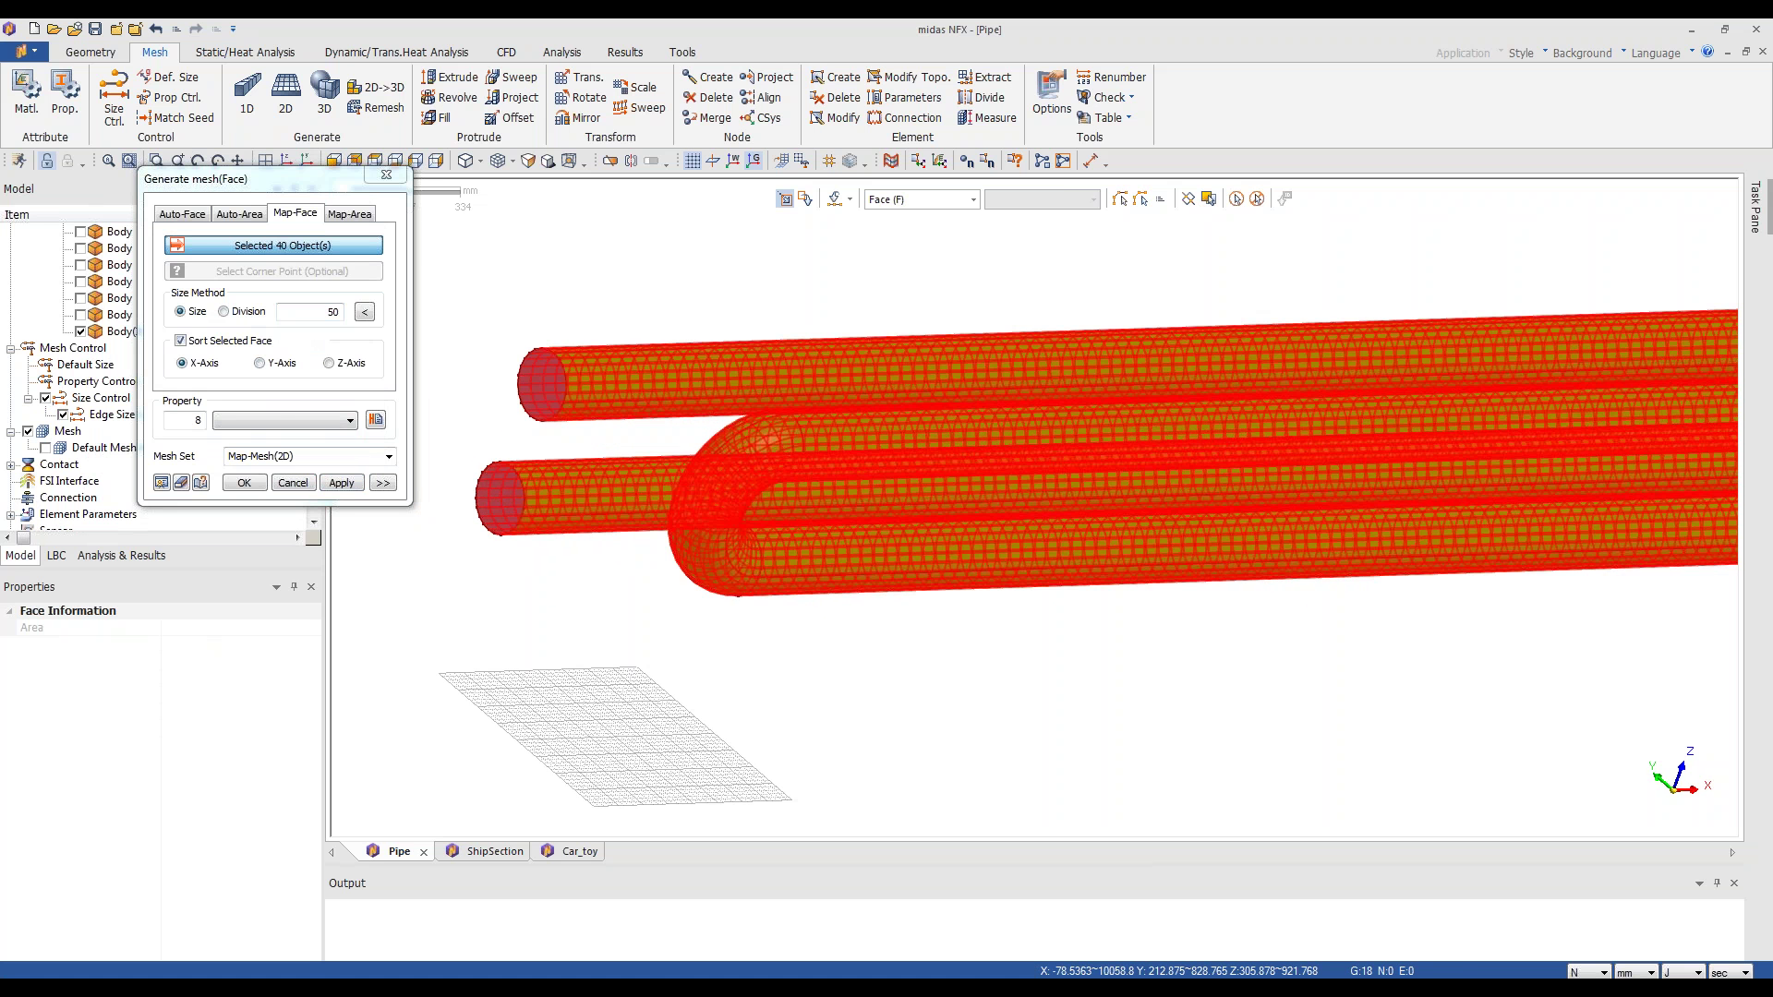
pyautogui.scroll(3, 455, 450)
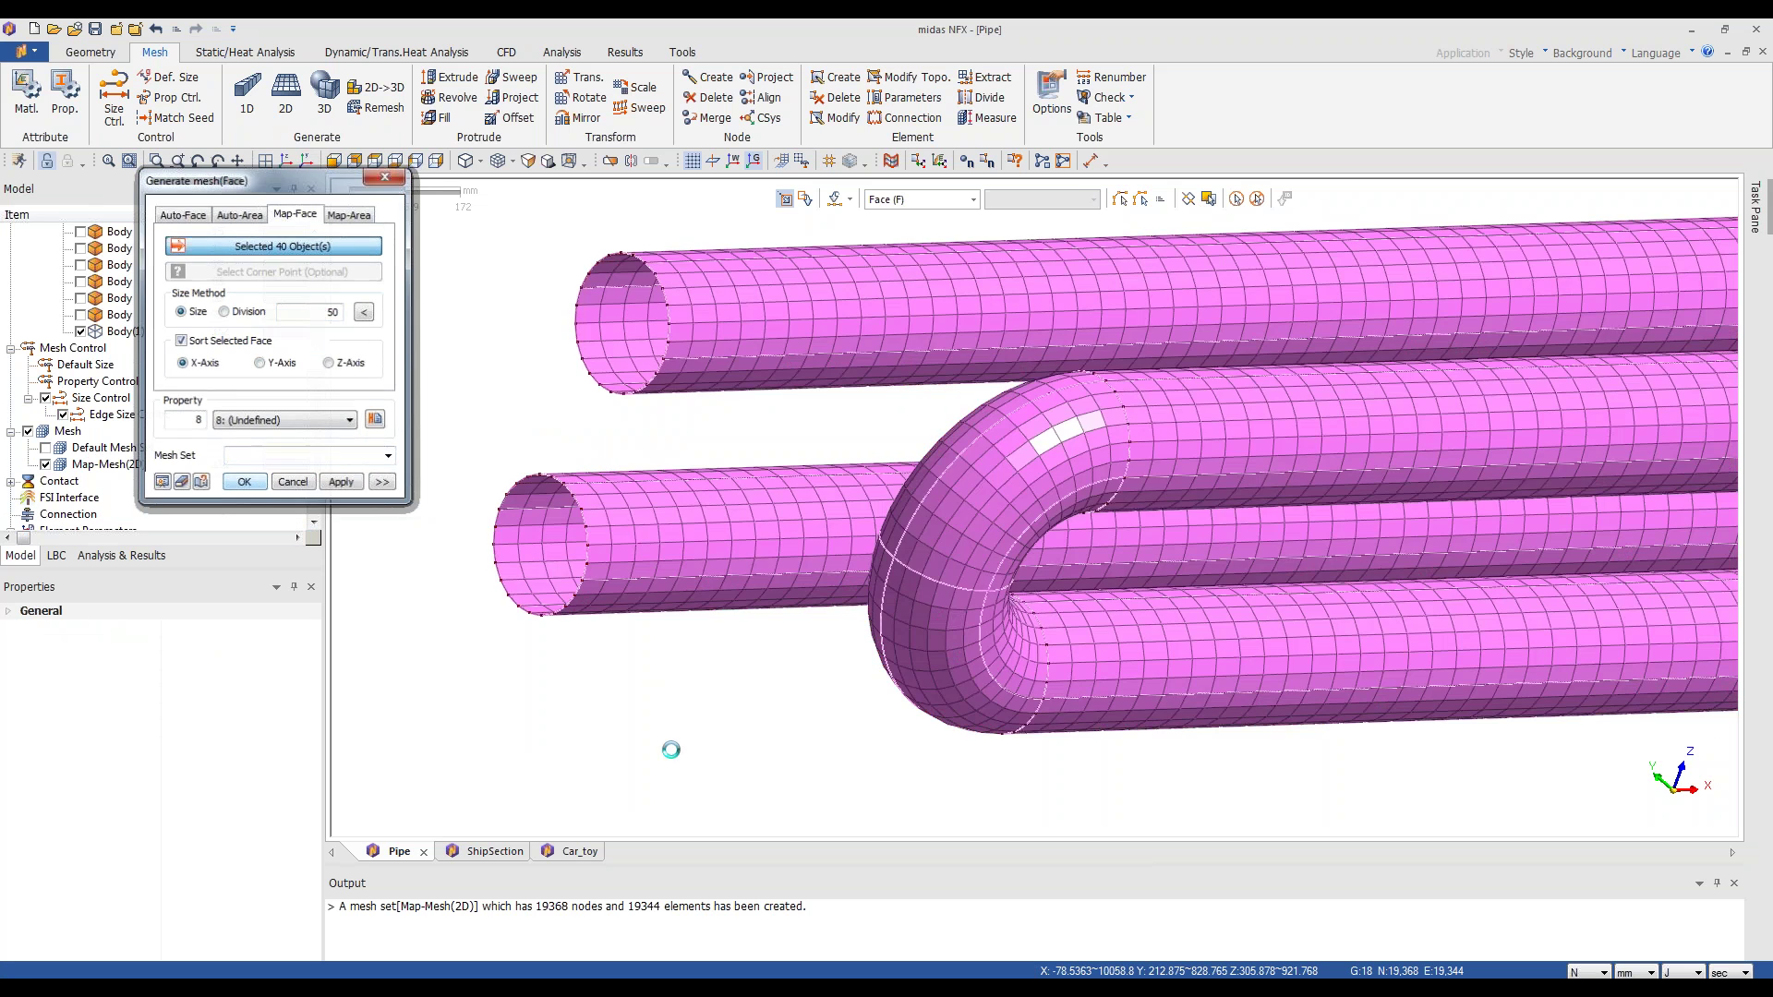
# - Hide the pipe body's geometry and all guiders so only the pipe mesh is displayed
pyautogui.scroll(-5, 667, 730)
pyautogui.click(718, 606)
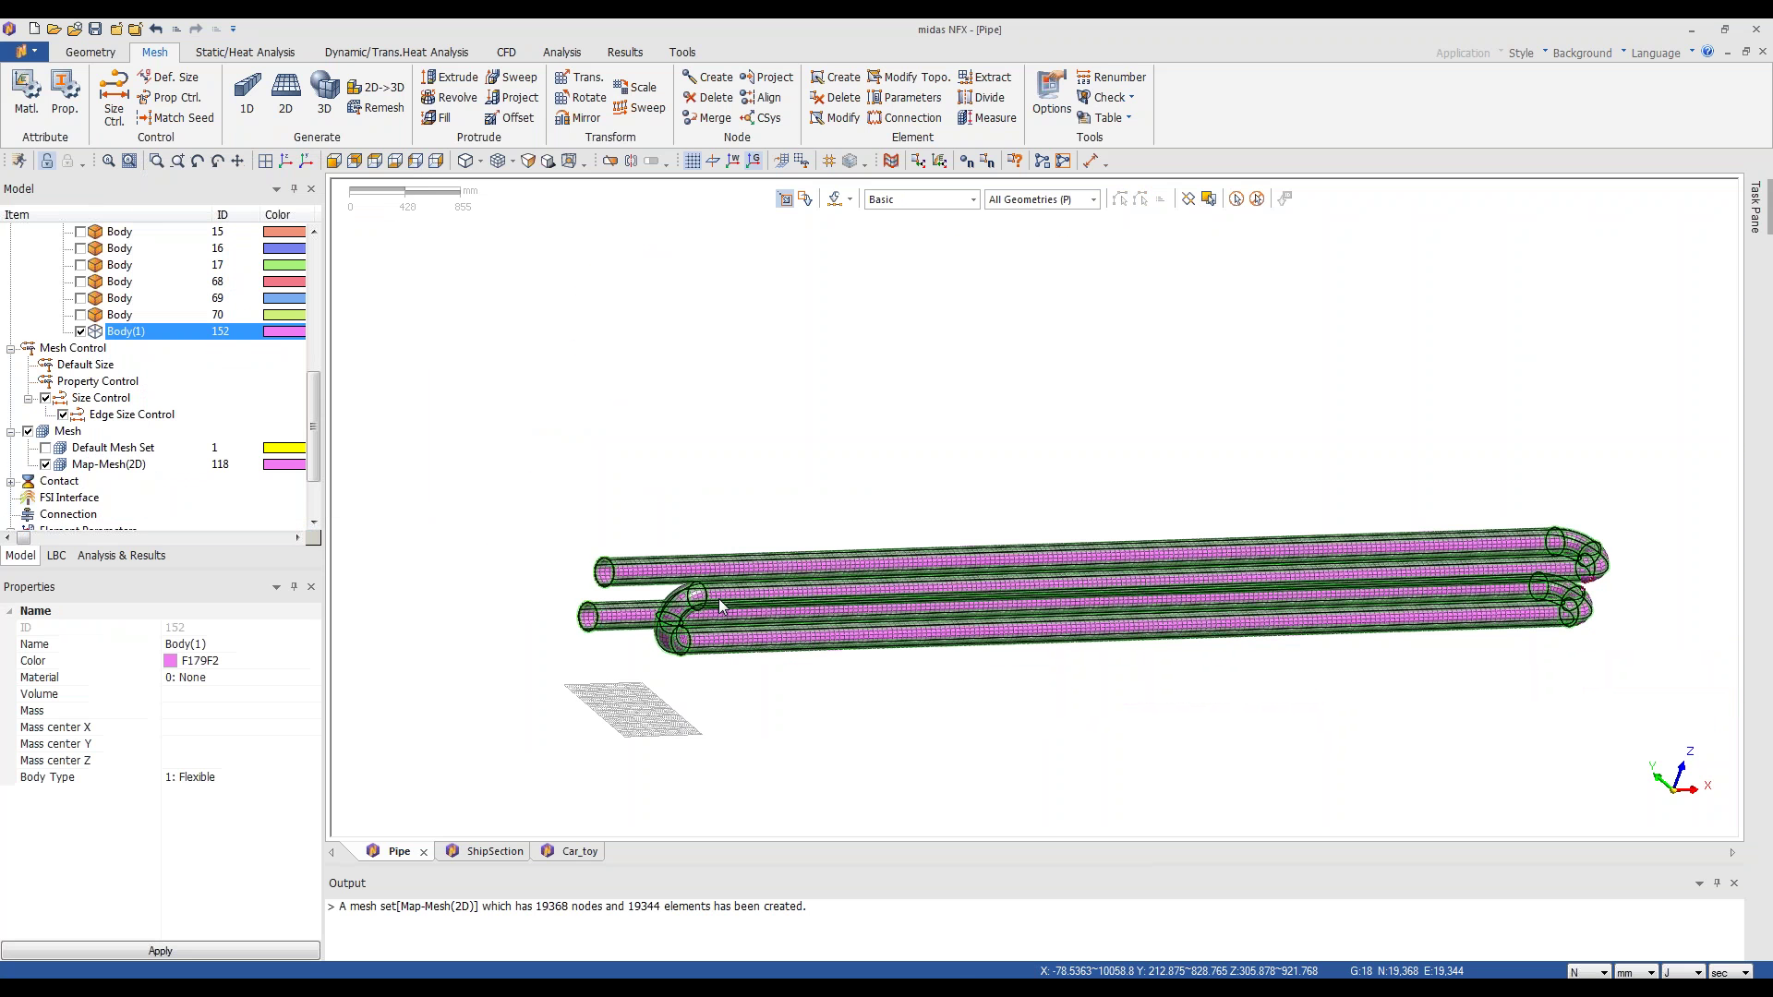
pyautogui.rightClick(719, 600)
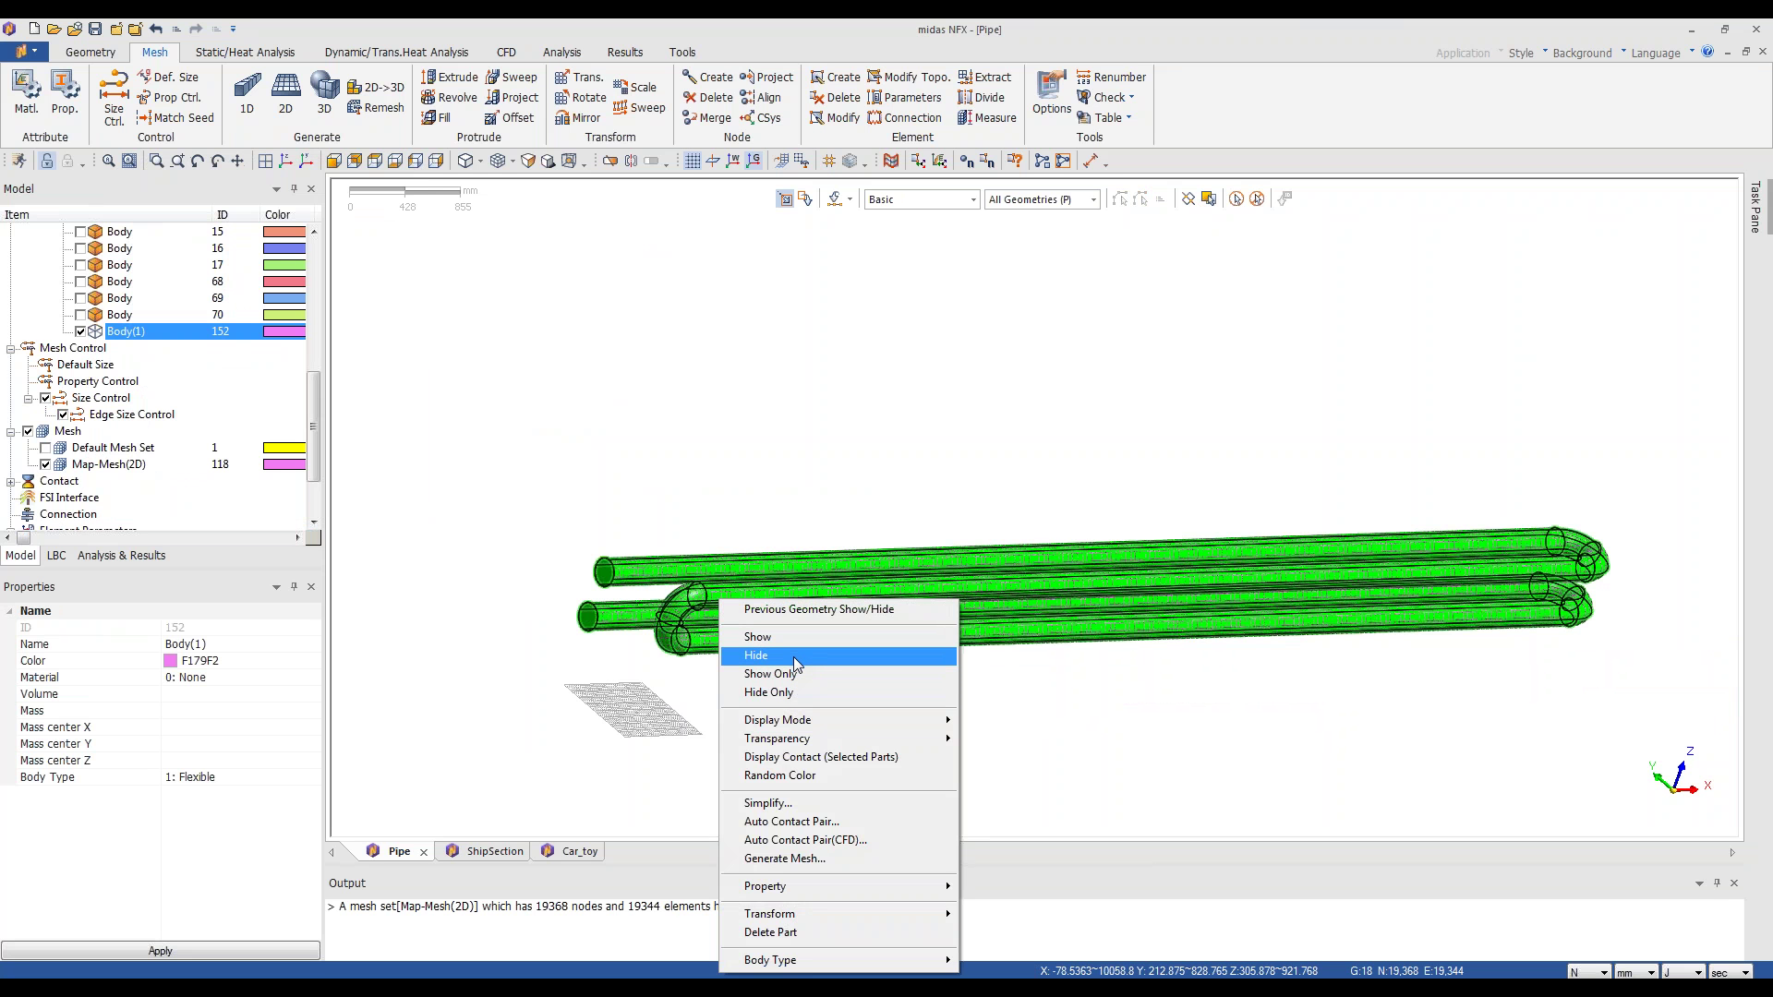
pyautogui.click(794, 656)
pyautogui.scroll(1, 878, 729)
pyautogui.rightClick(674, 711)
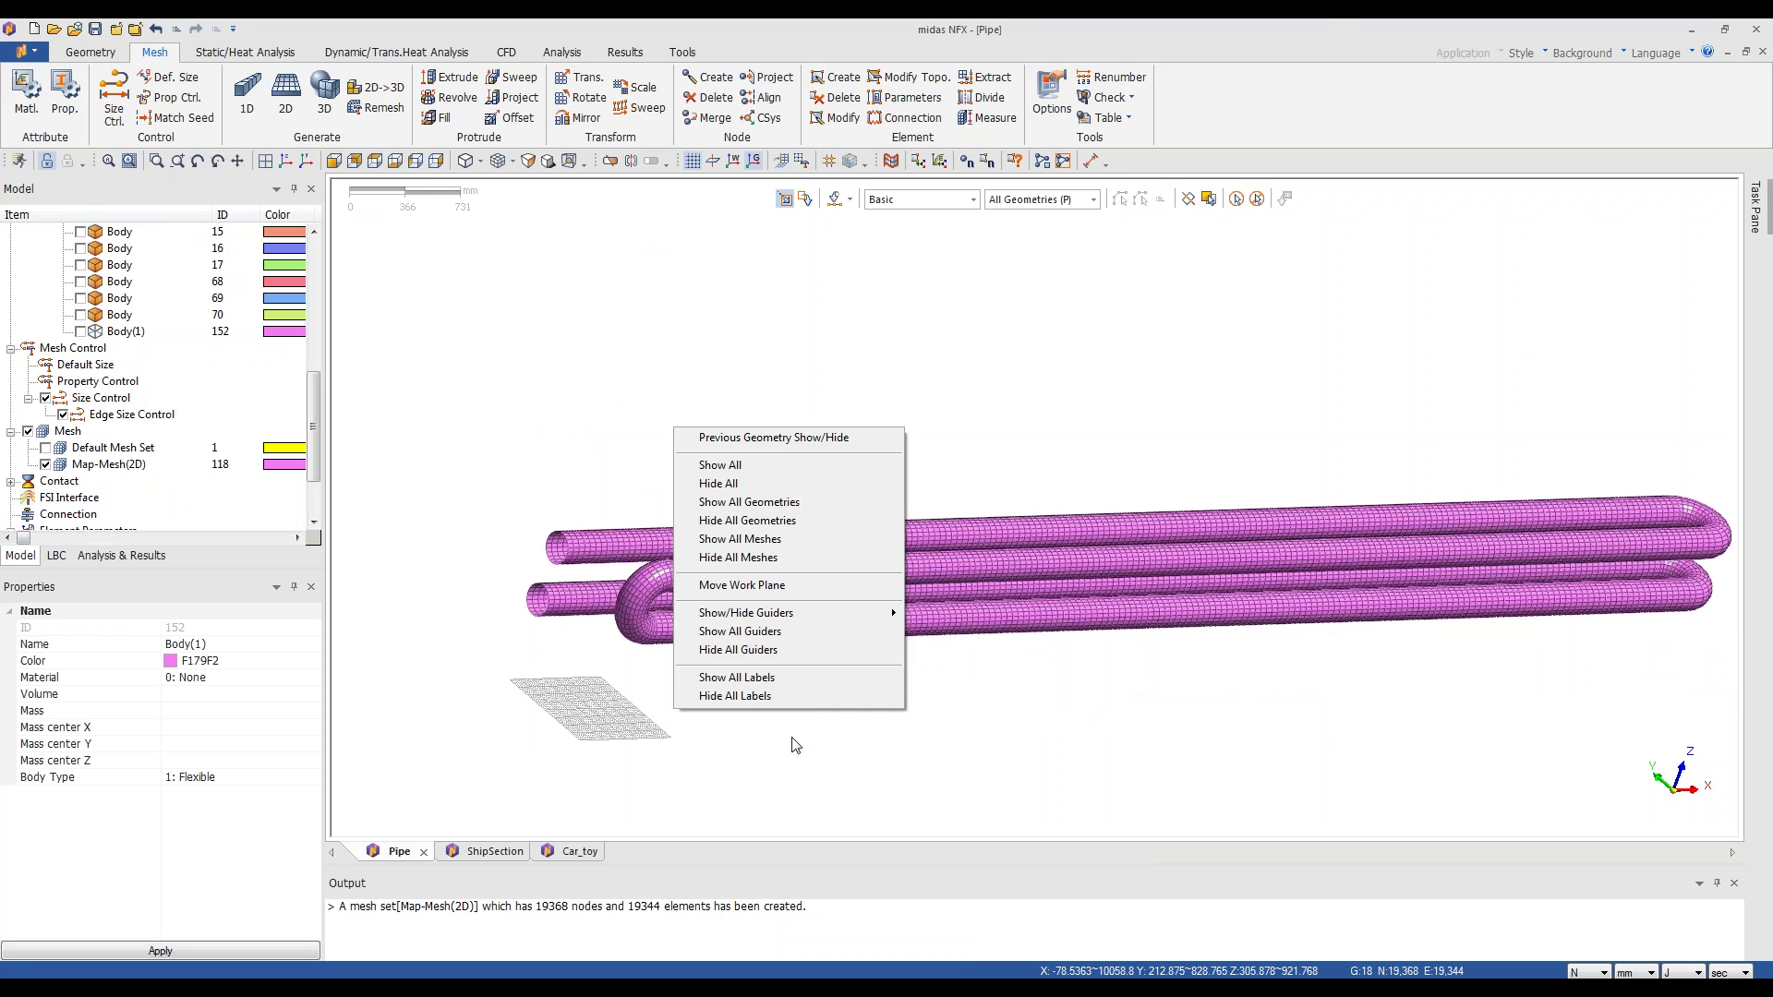
pyautogui.click(783, 654)
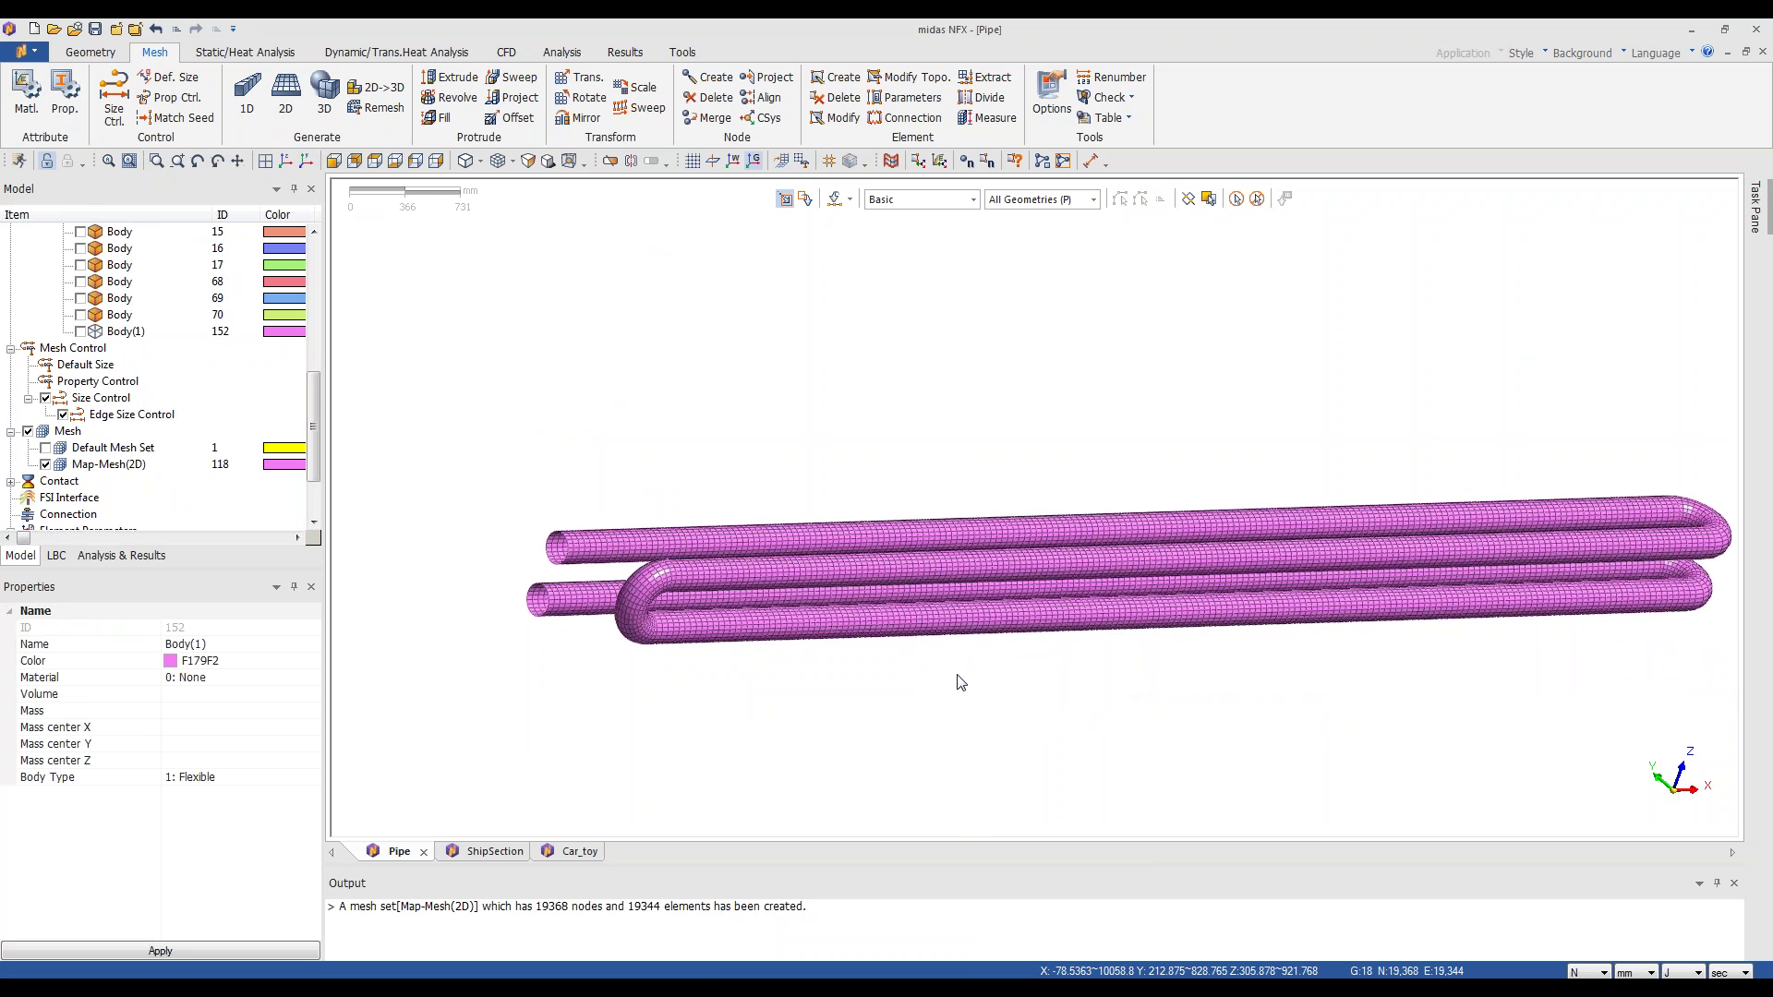
# - Show all the solid bodies of the model together with the pipe mesh
pyautogui.moveTo(1050, 633)
pyautogui.mouseDown(button='middle')
pyautogui.moveTo(1148, 621)
pyautogui.moveTo(1092, 684)
pyautogui.moveTo(1261, 656)
pyautogui.moveTo(1204, 647)
pyautogui.moveTo(1155, 681)
pyautogui.moveTo(1108, 679)
pyautogui.mouseUp(button='middle')
pyautogui.scroll(1, 1090, 683)
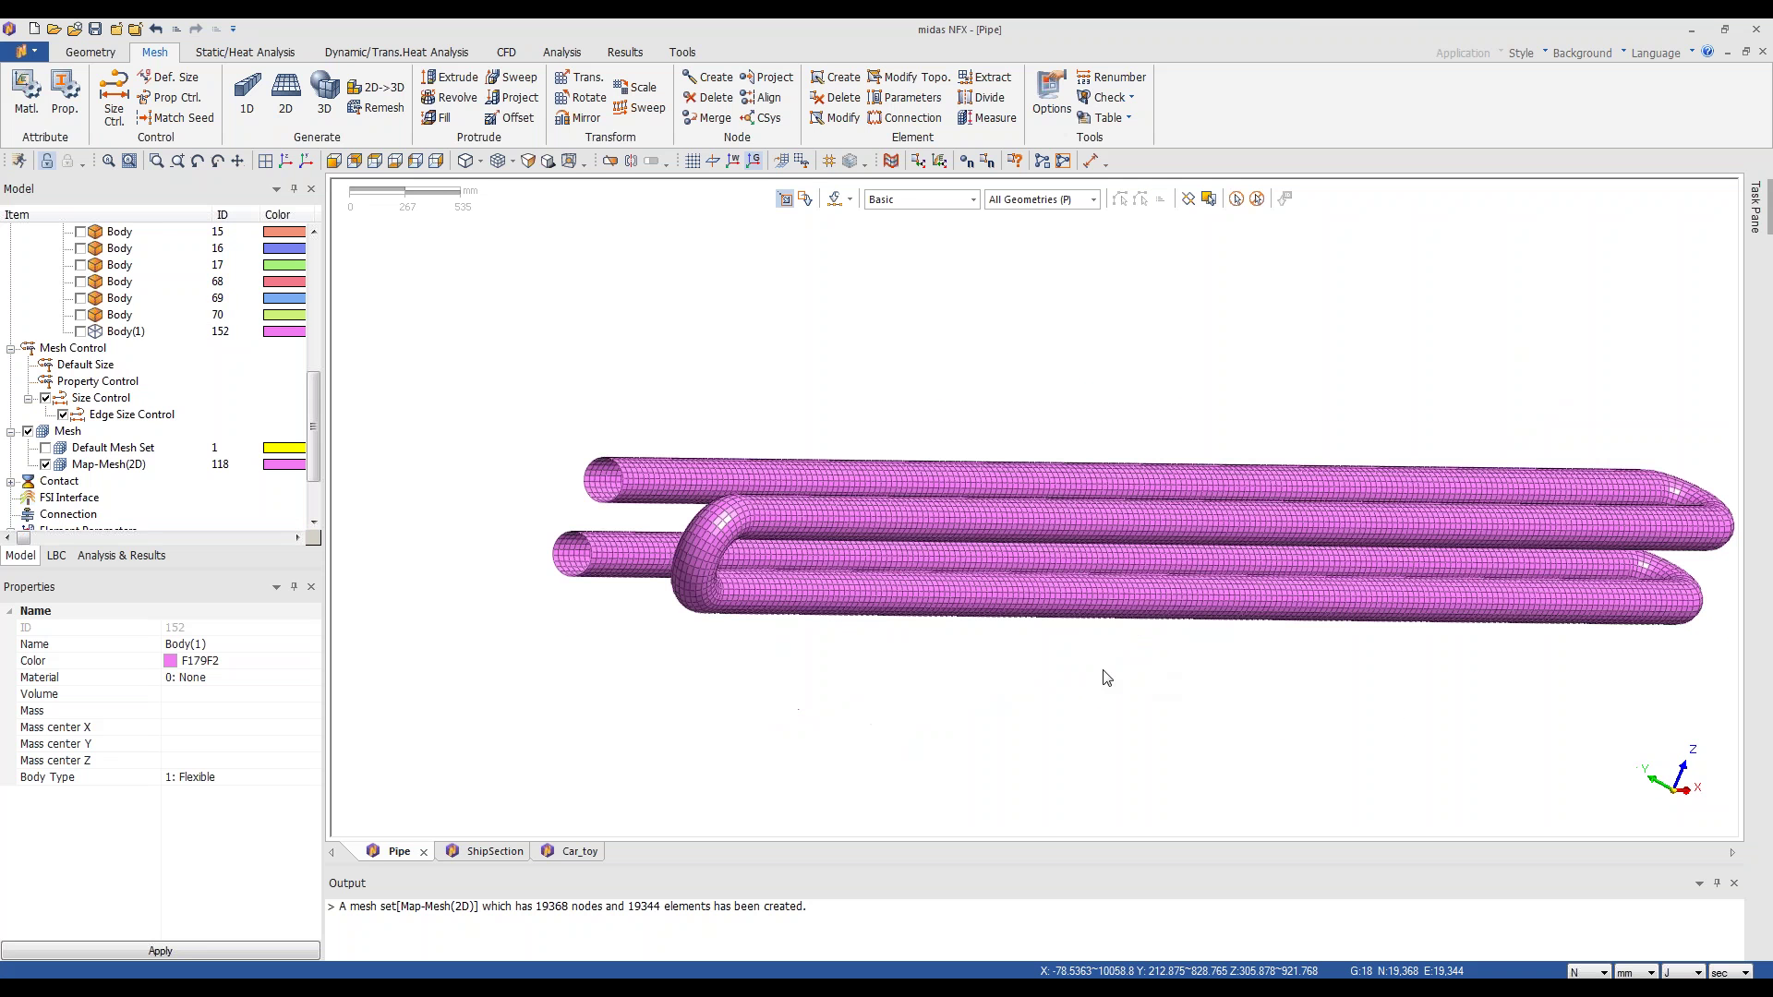
pyautogui.scroll(6, 36, 360)
pyautogui.scroll(-2, 30, 374)
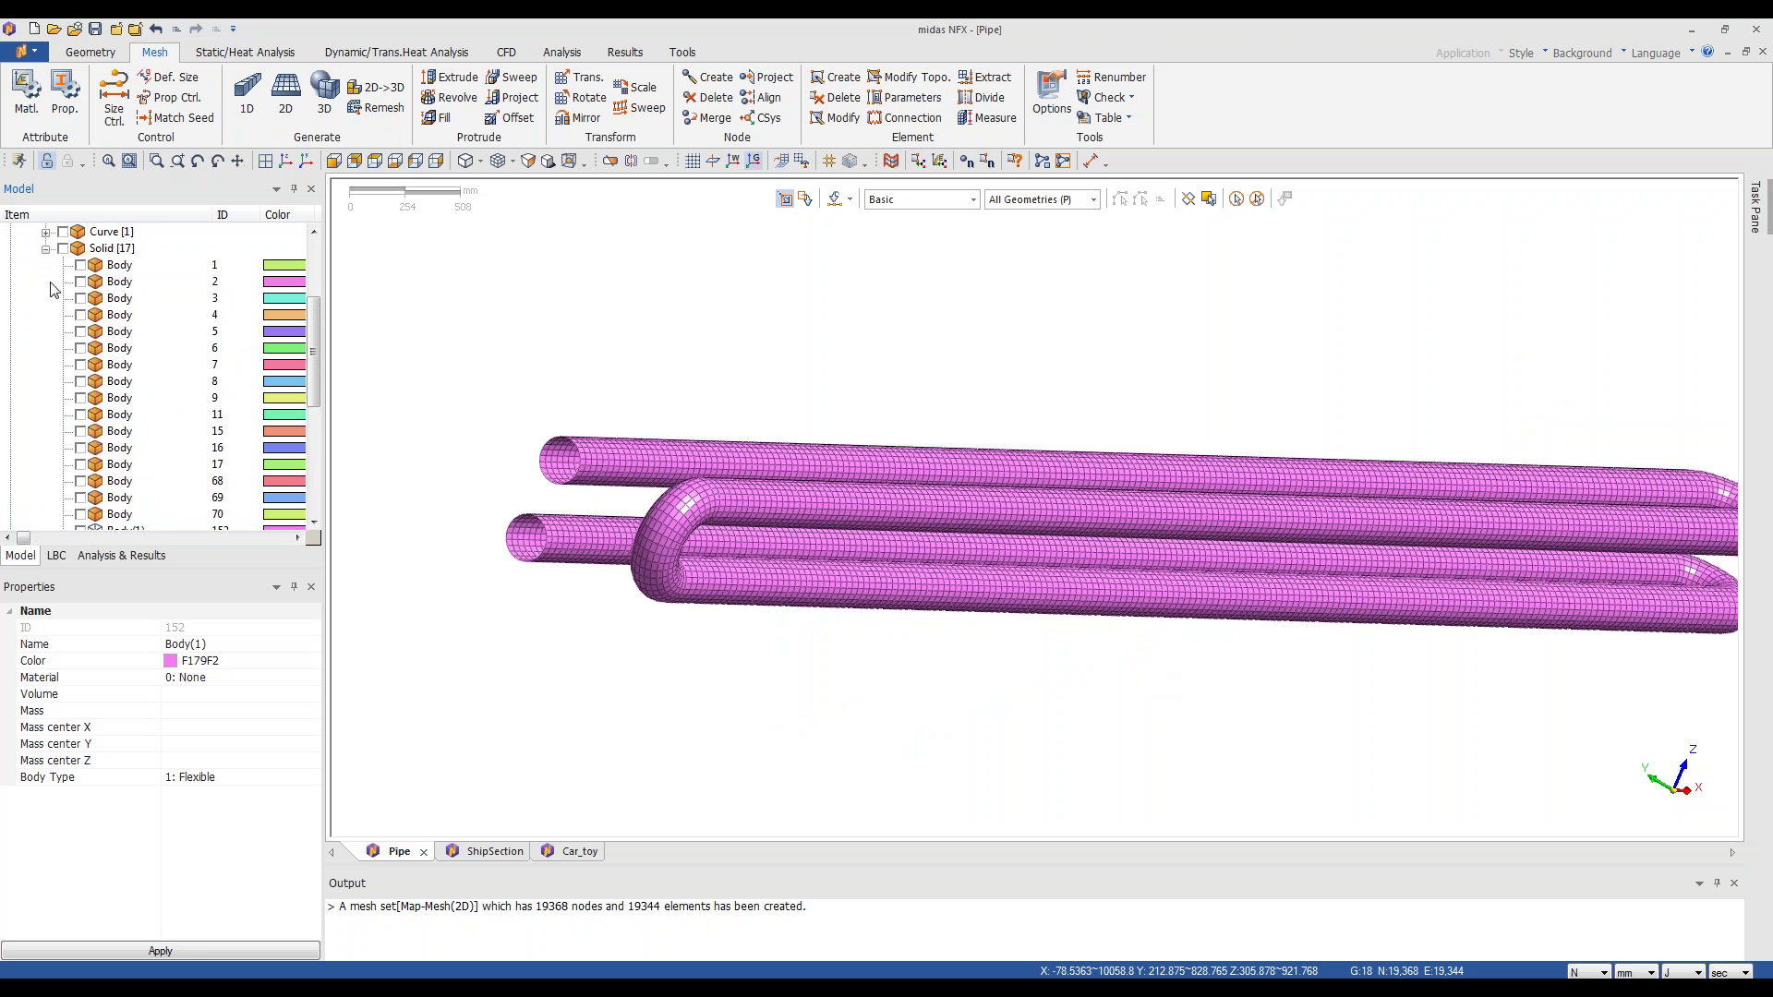
pyautogui.click(63, 249)
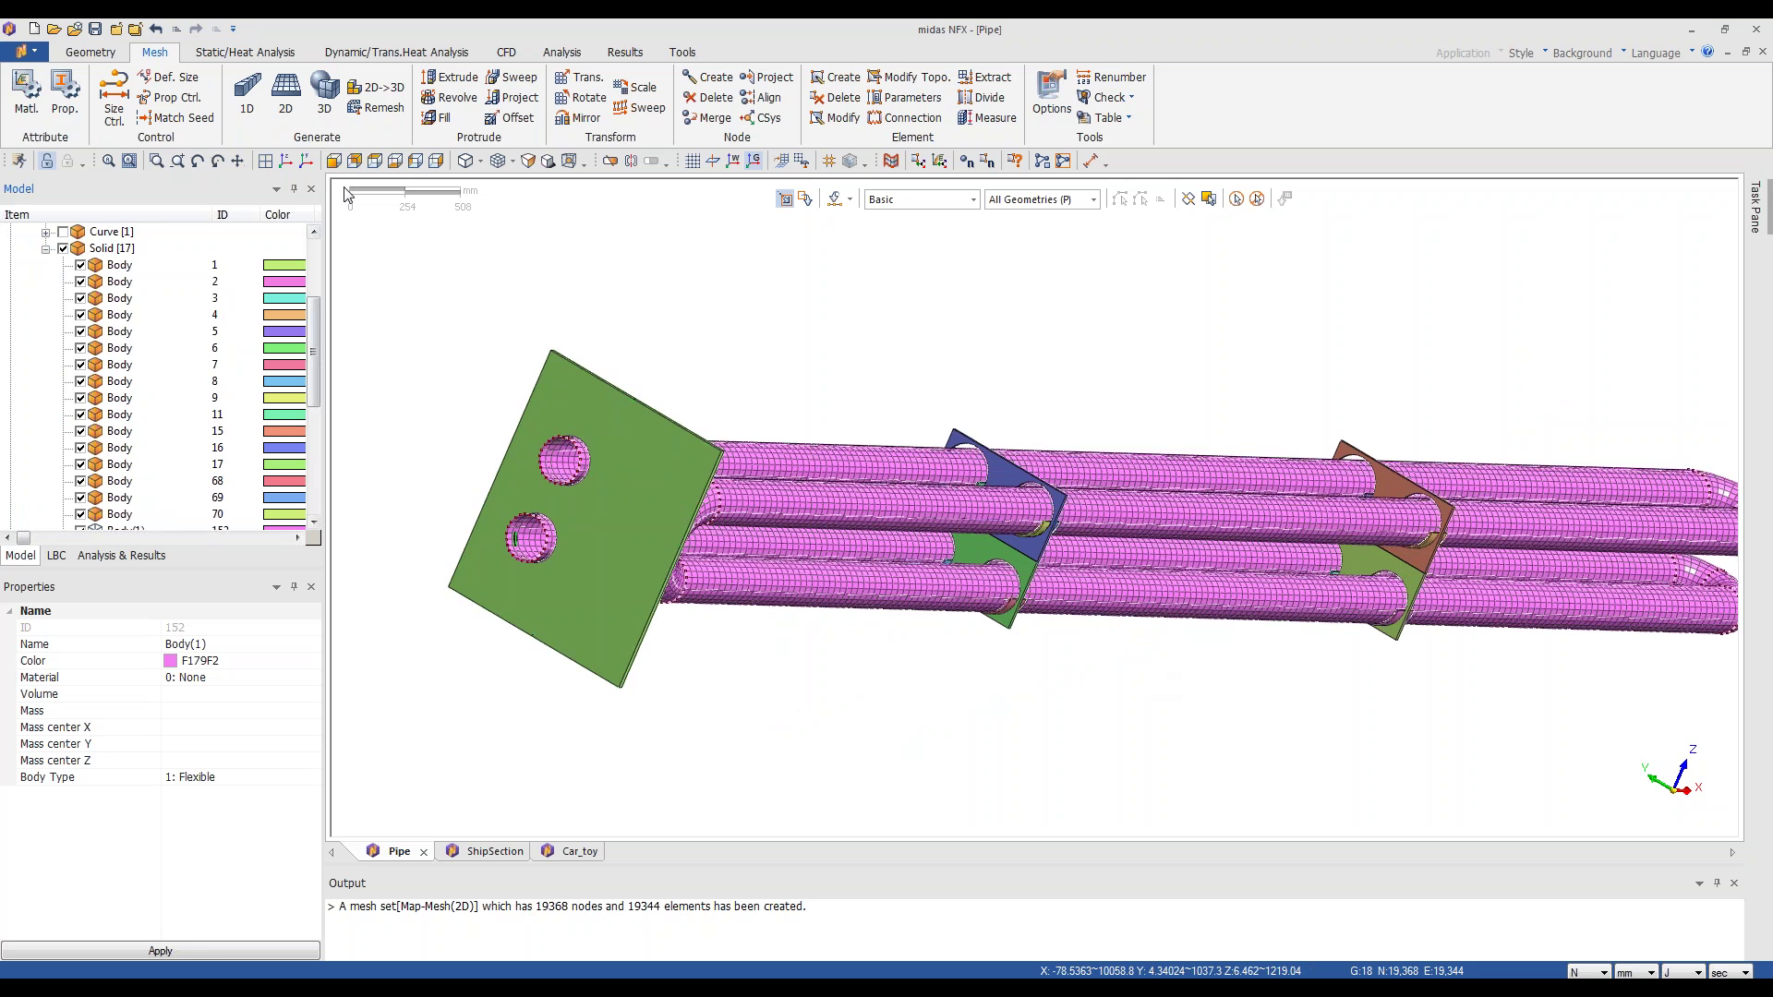
# - Delete the pipe mesh elements surrounding the first support plate on all pipe runs, including the affected nodes
pyautogui.click(375, 161)
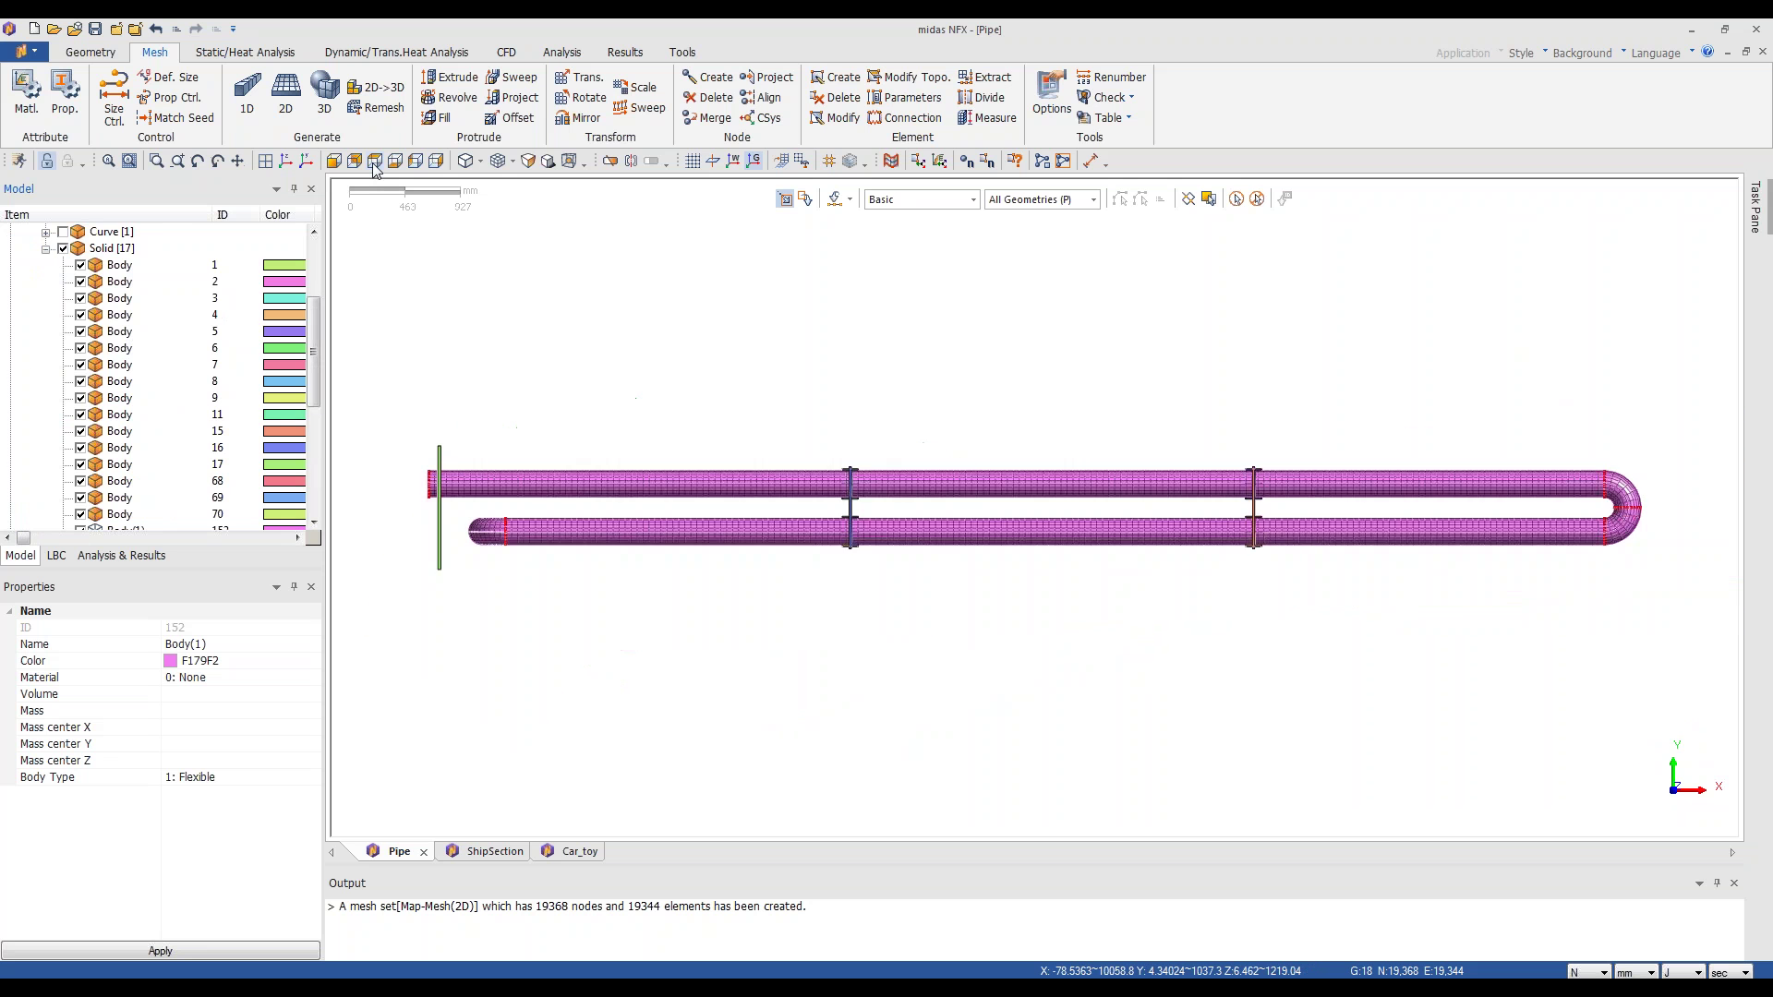
pyautogui.scroll(8, 713, 464)
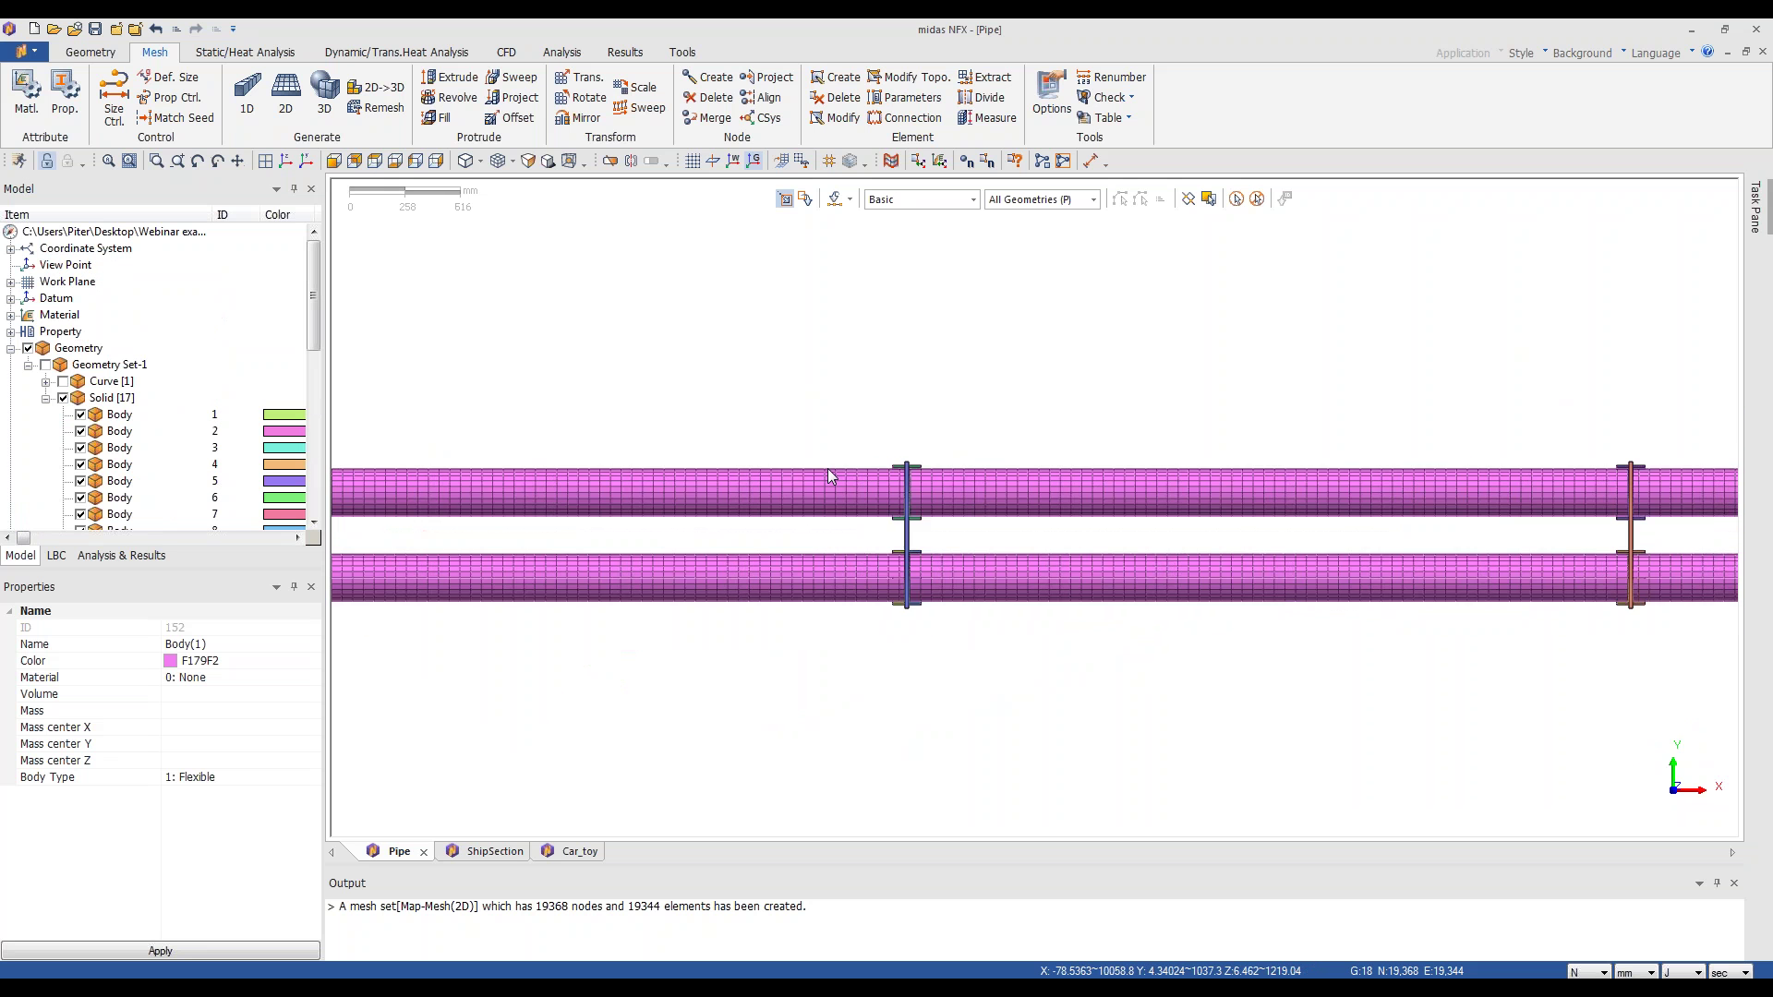
pyautogui.scroll(2, 824, 630)
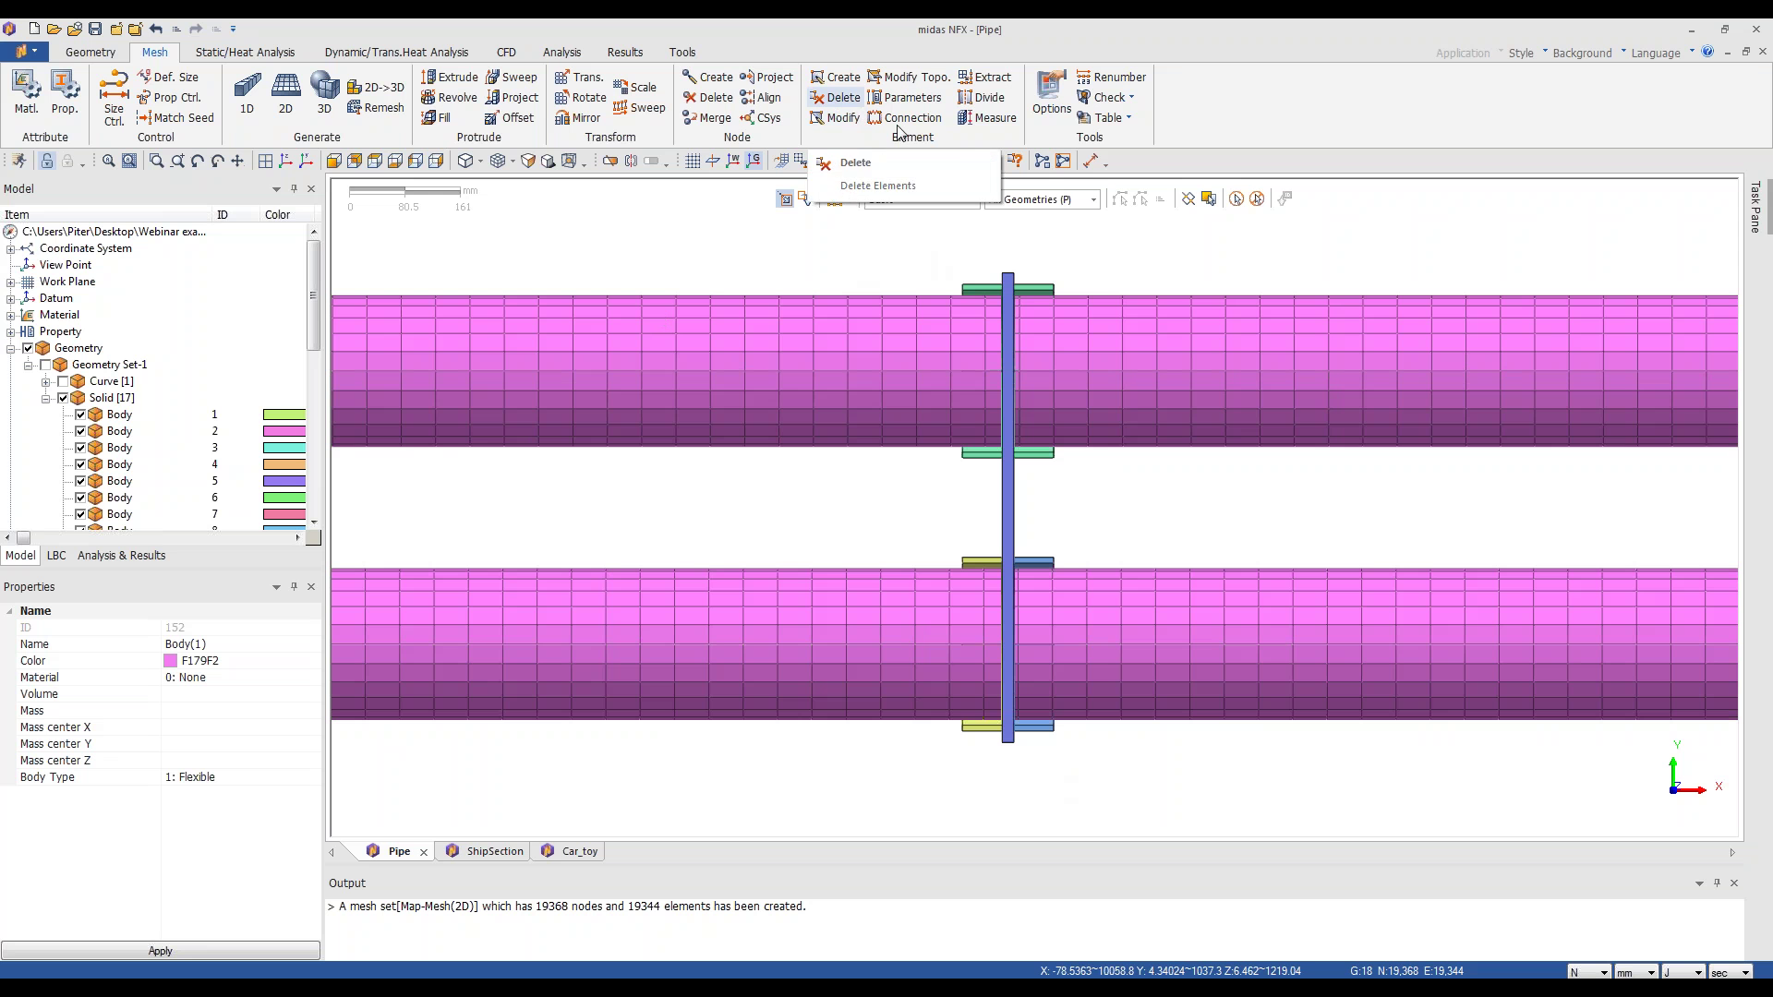
pyautogui.click(848, 98)
pyautogui.moveTo(909, 265); pyautogui.dragTo(1142, 493)
pyautogui.moveTo(994, 738); pyautogui.dragTo(1145, 807)
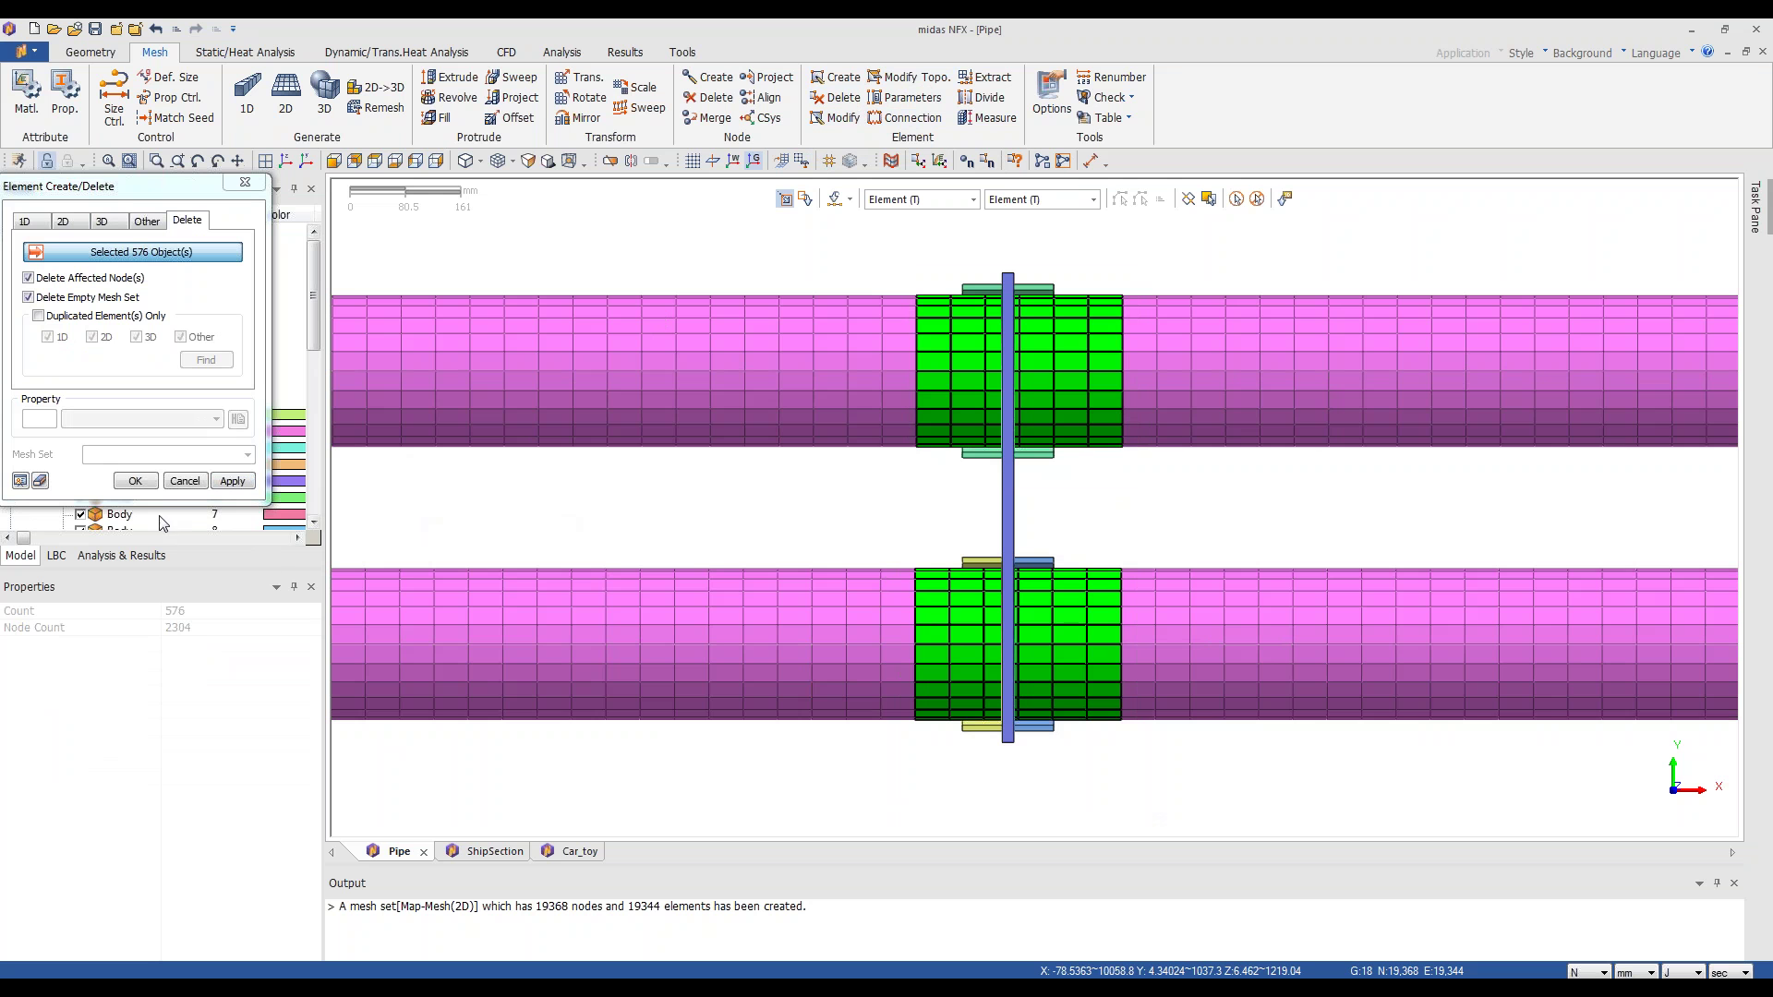
pyautogui.click(136, 481)
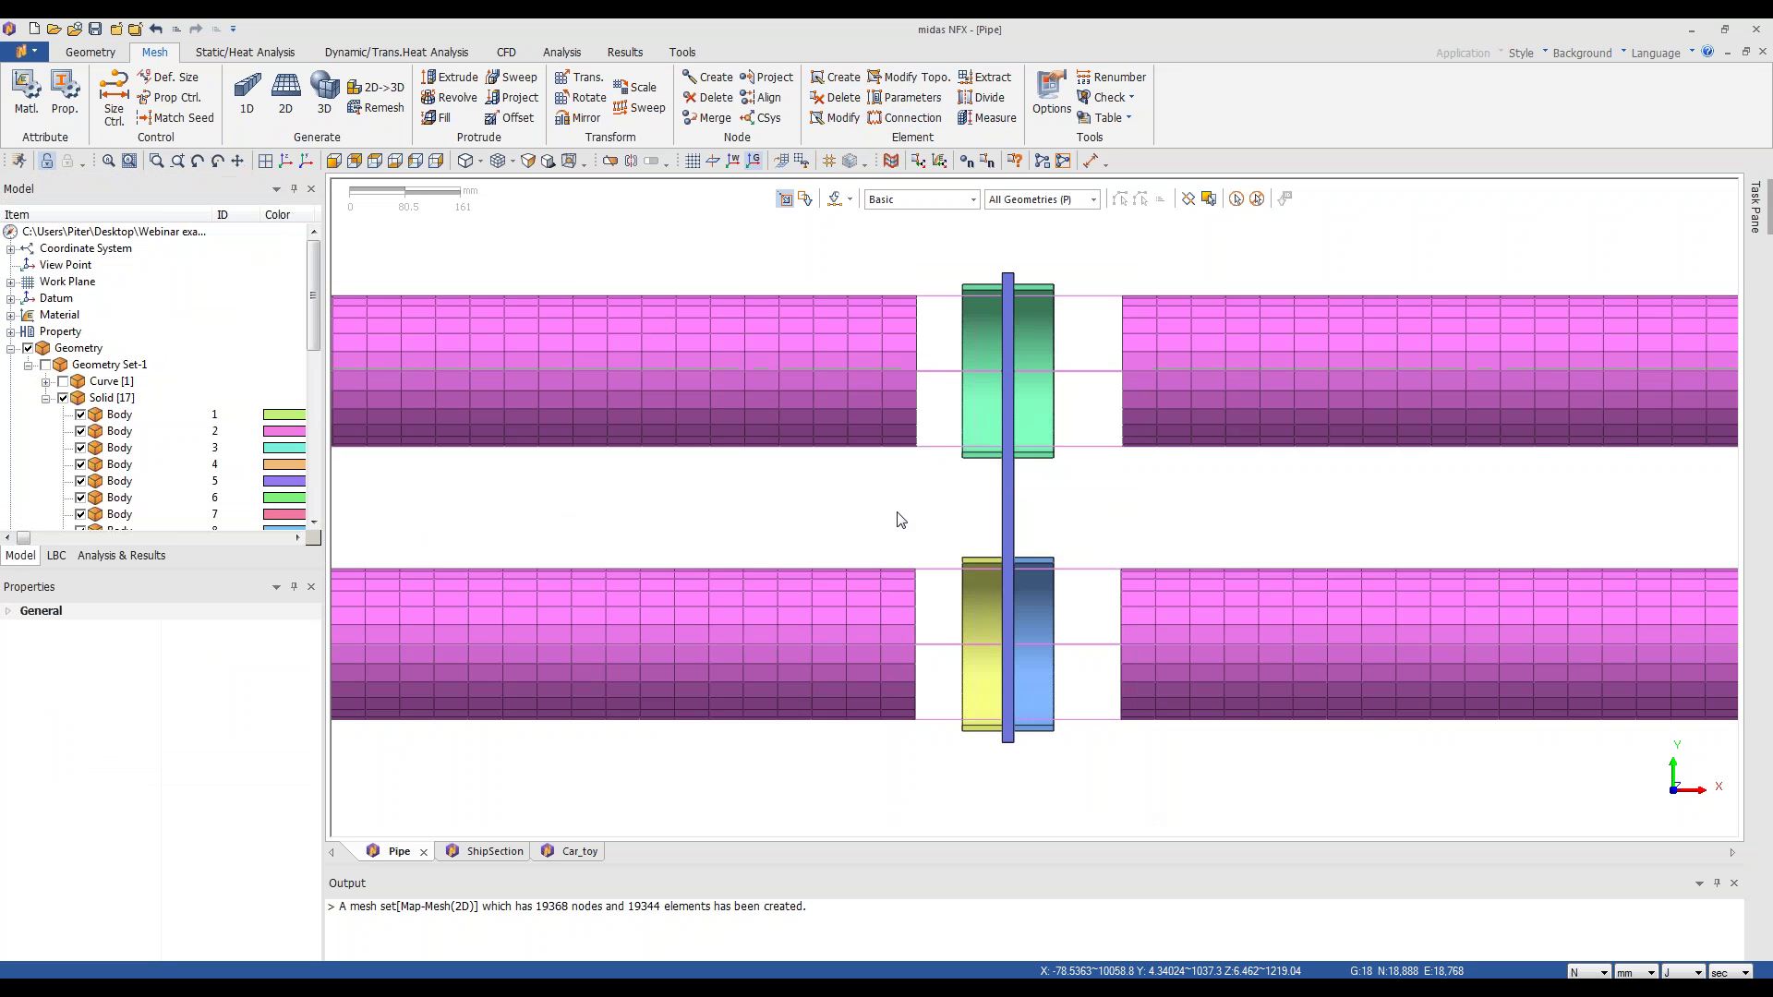
# - Hide all solid bodies so that only the pipe mesh with its gaps is displayed
pyautogui.scroll(-2, 902, 518)
pyautogui.click(63, 398)
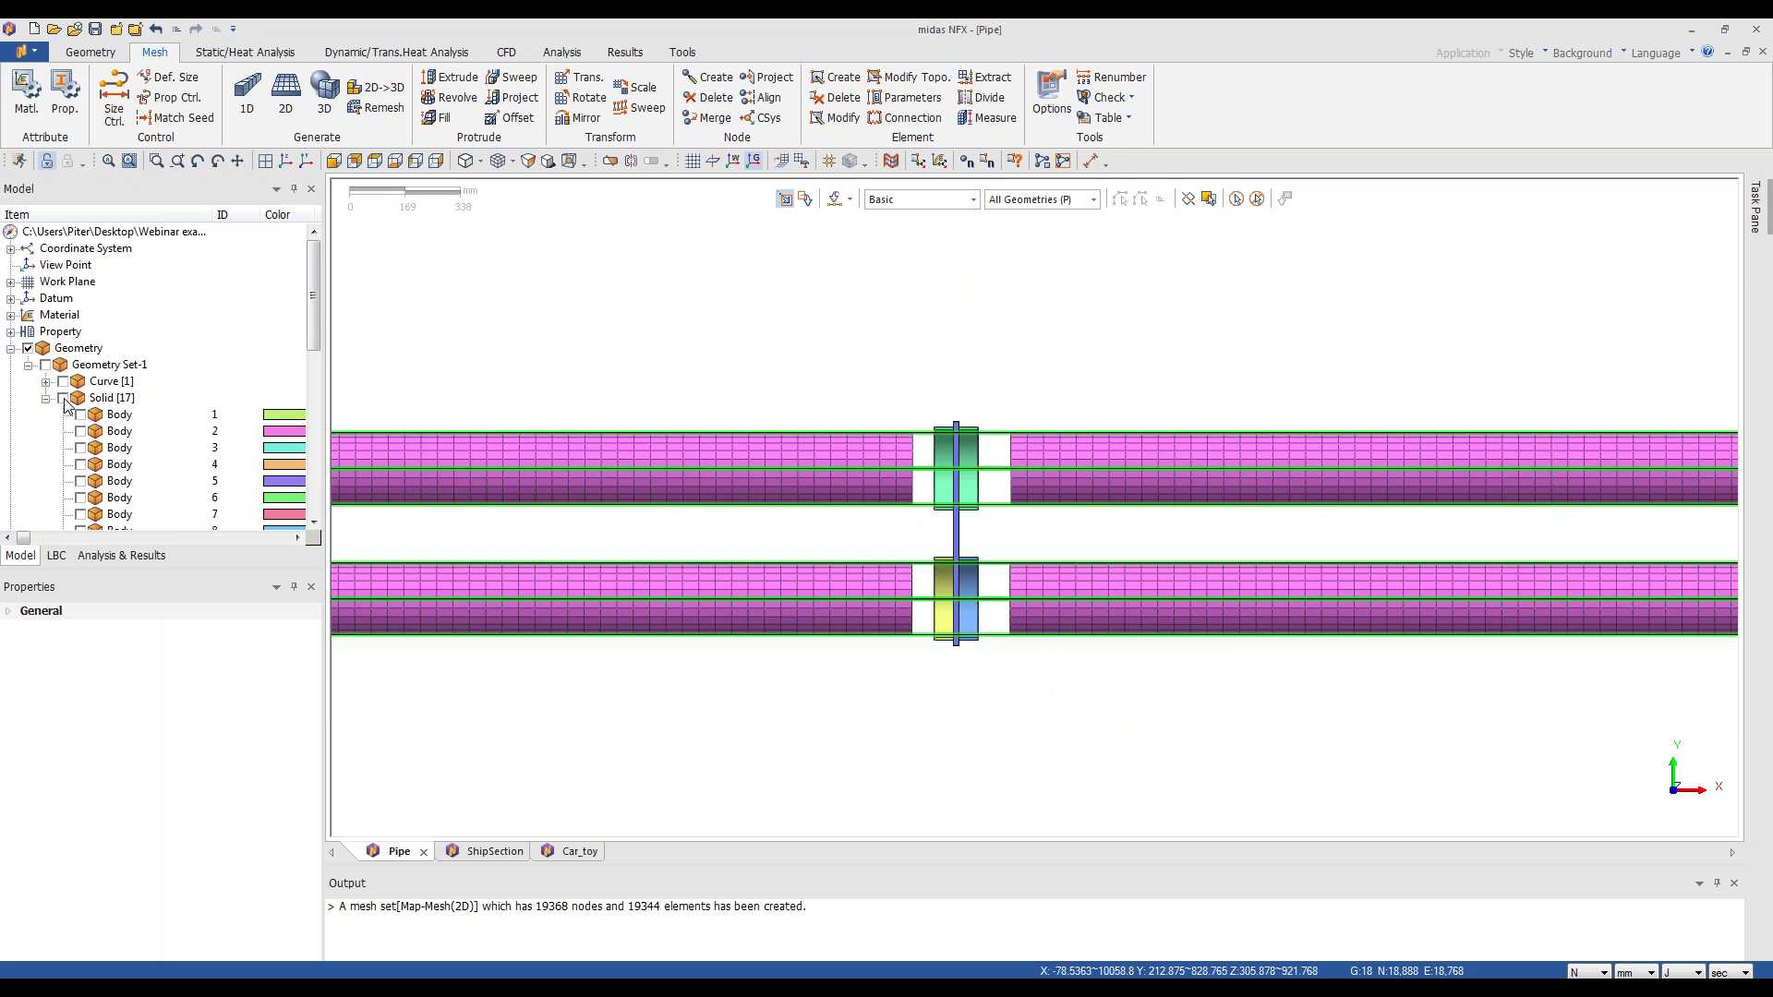
pyautogui.scroll(-2, 1001, 412)
pyautogui.moveTo(1011, 423); pyautogui.dragTo(900, 538, button='middle')
pyautogui.scroll(3, 900, 537)
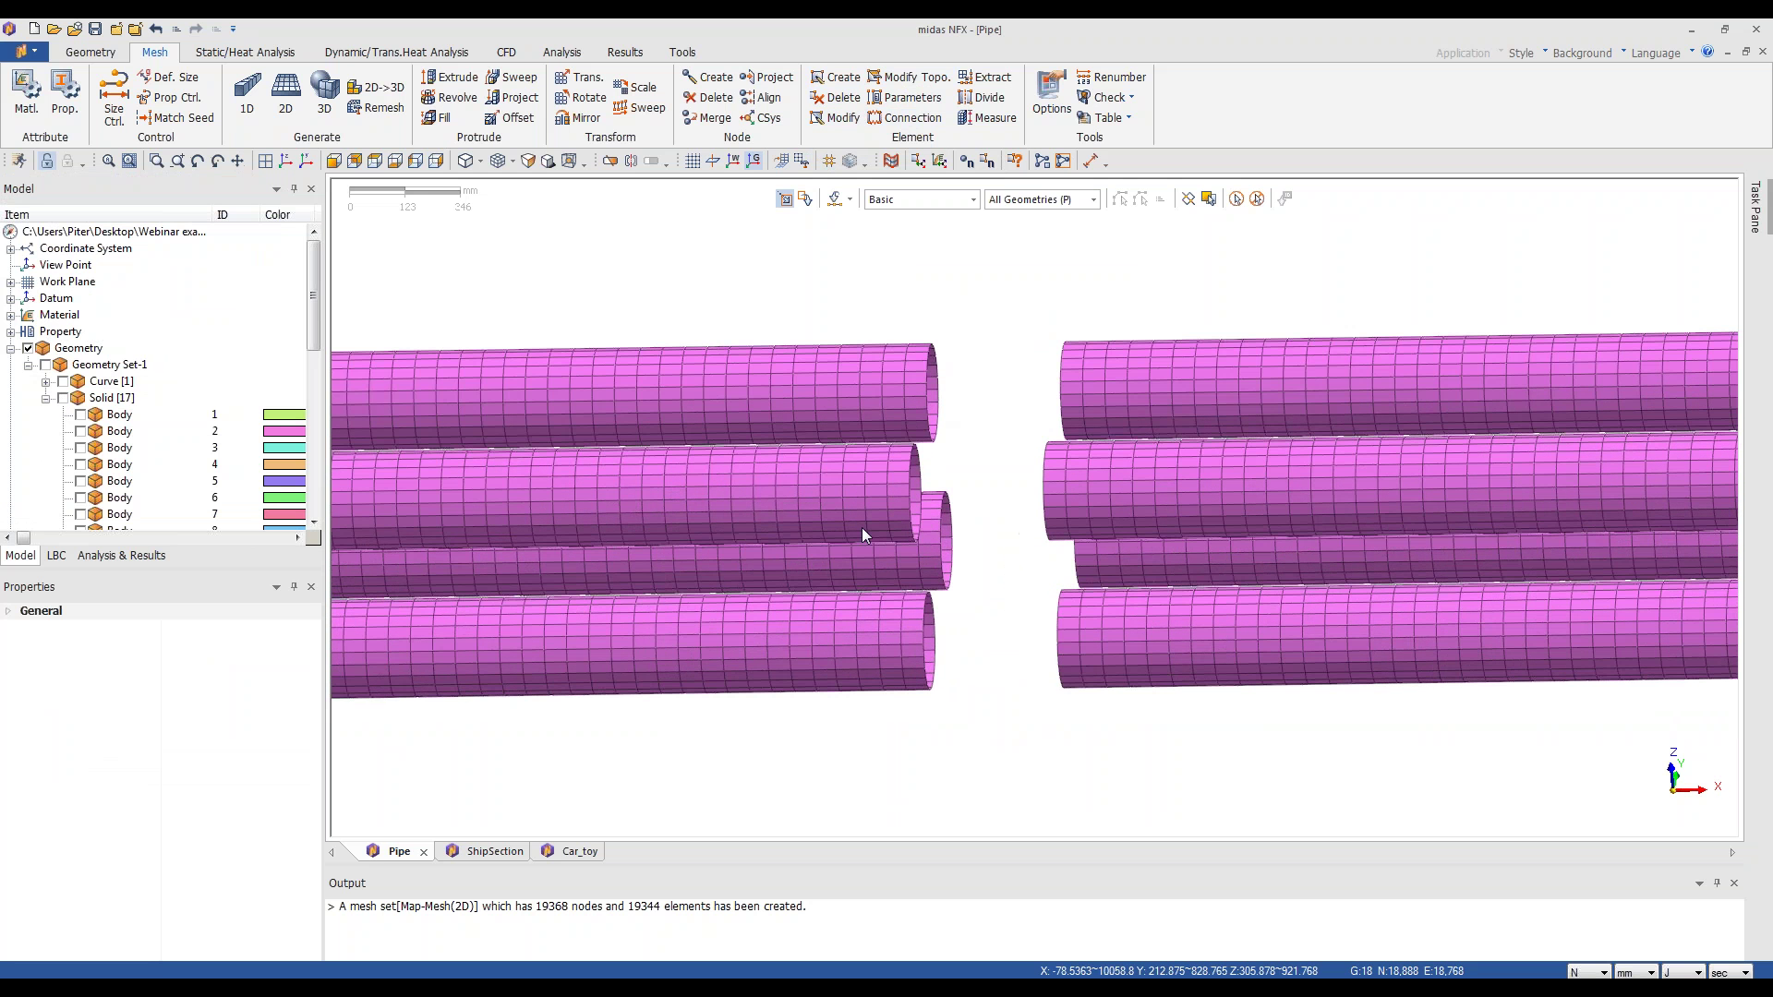
pyautogui.scroll(2, 875, 466)
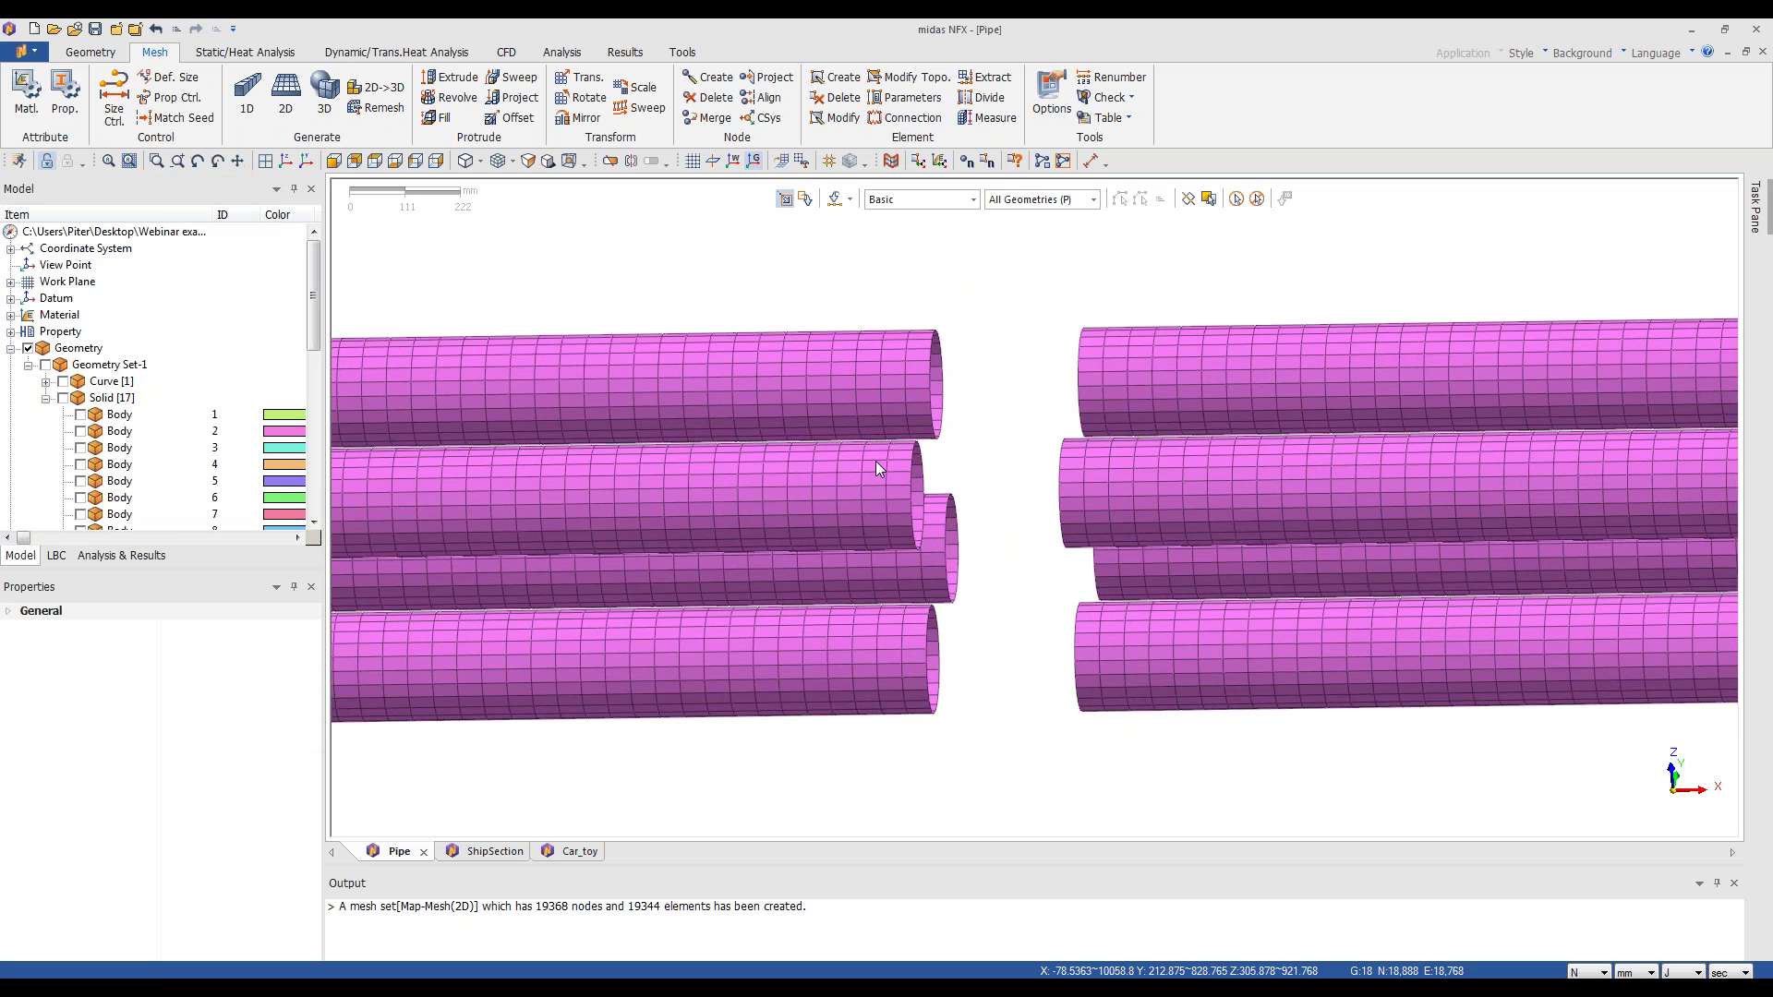
pyautogui.scroll(-1, 904, 452)
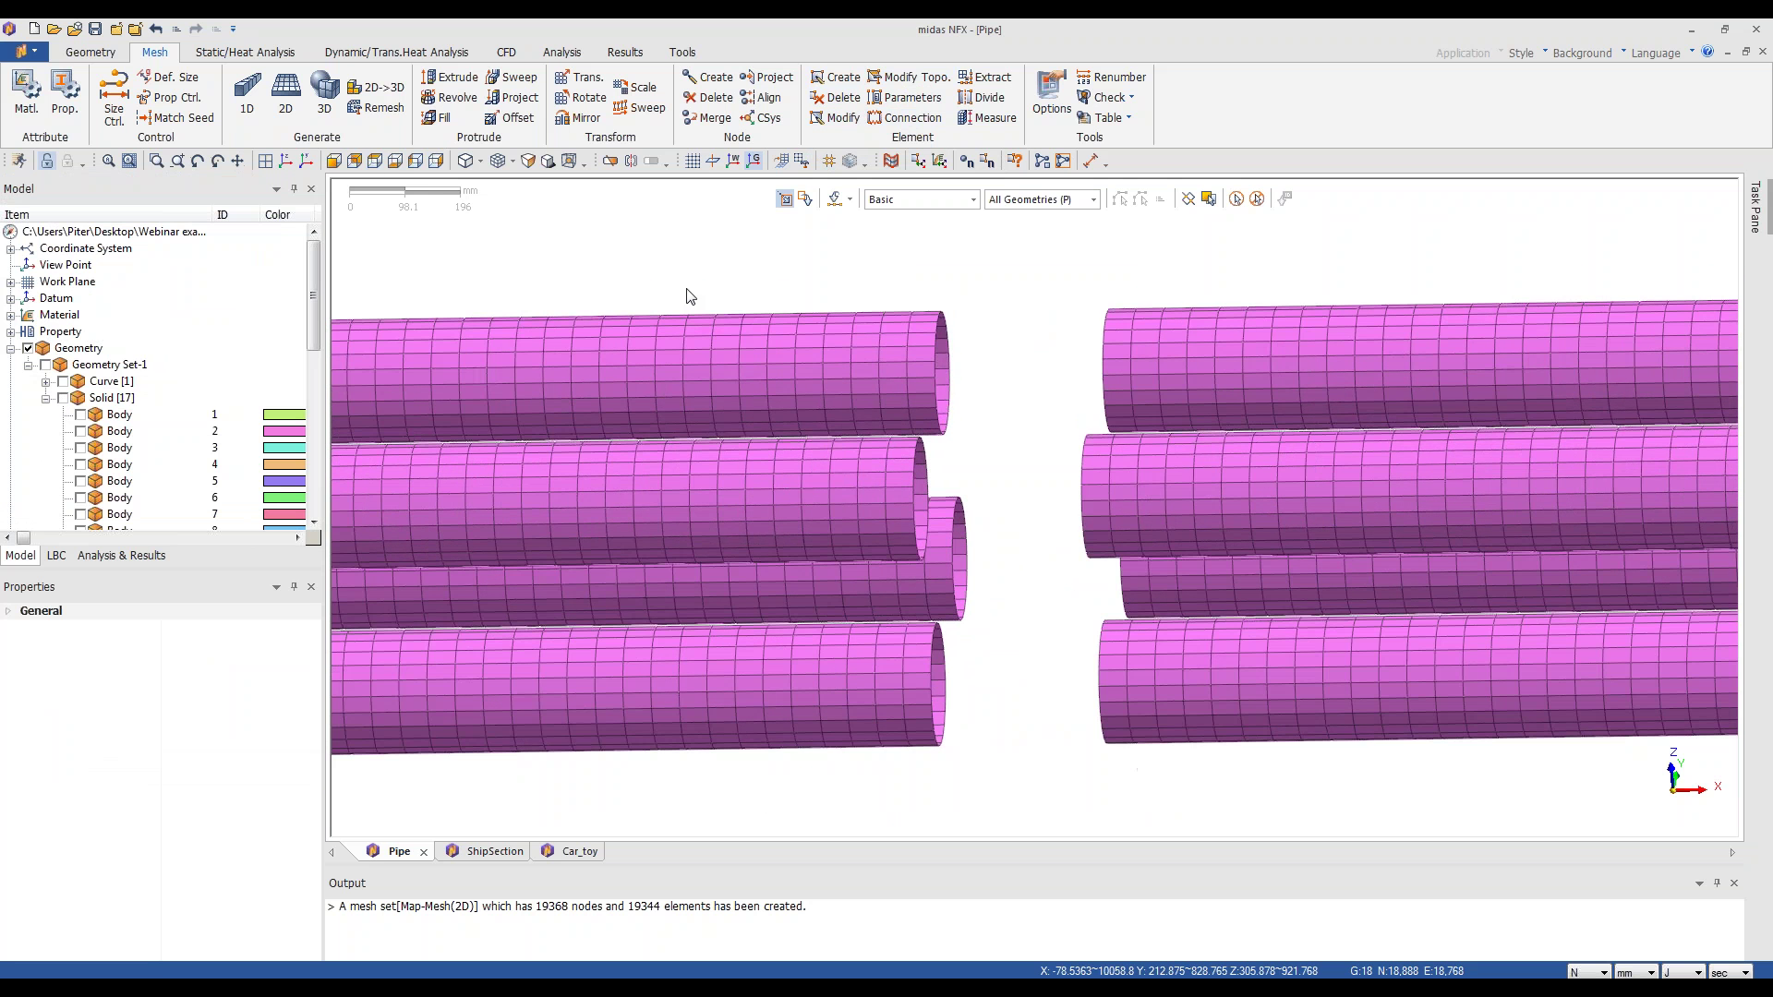
pyautogui.moveTo(888, 404); pyautogui.dragTo(800, 392, button='middle')
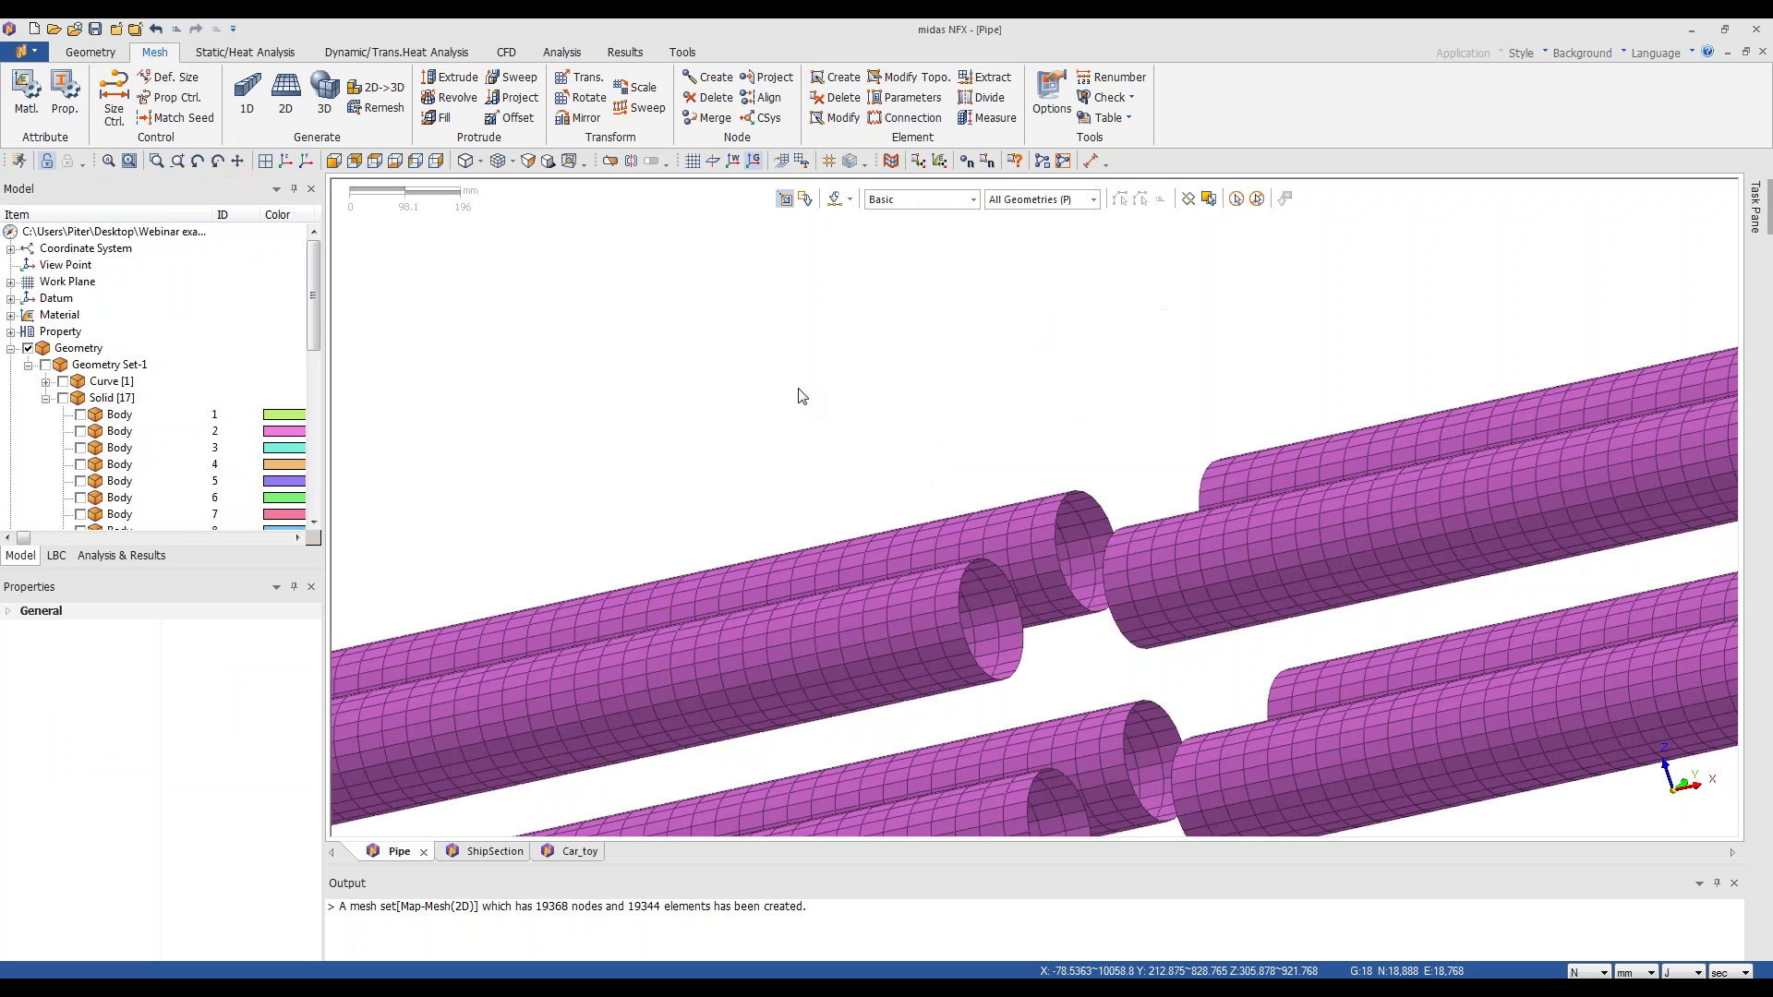
# - Set up a mesh extrusion from Element Edge to 2D Element, selecting the open pipe edges on the lower-X side of the gap
pyautogui.hotkey('ctrl', 'f')
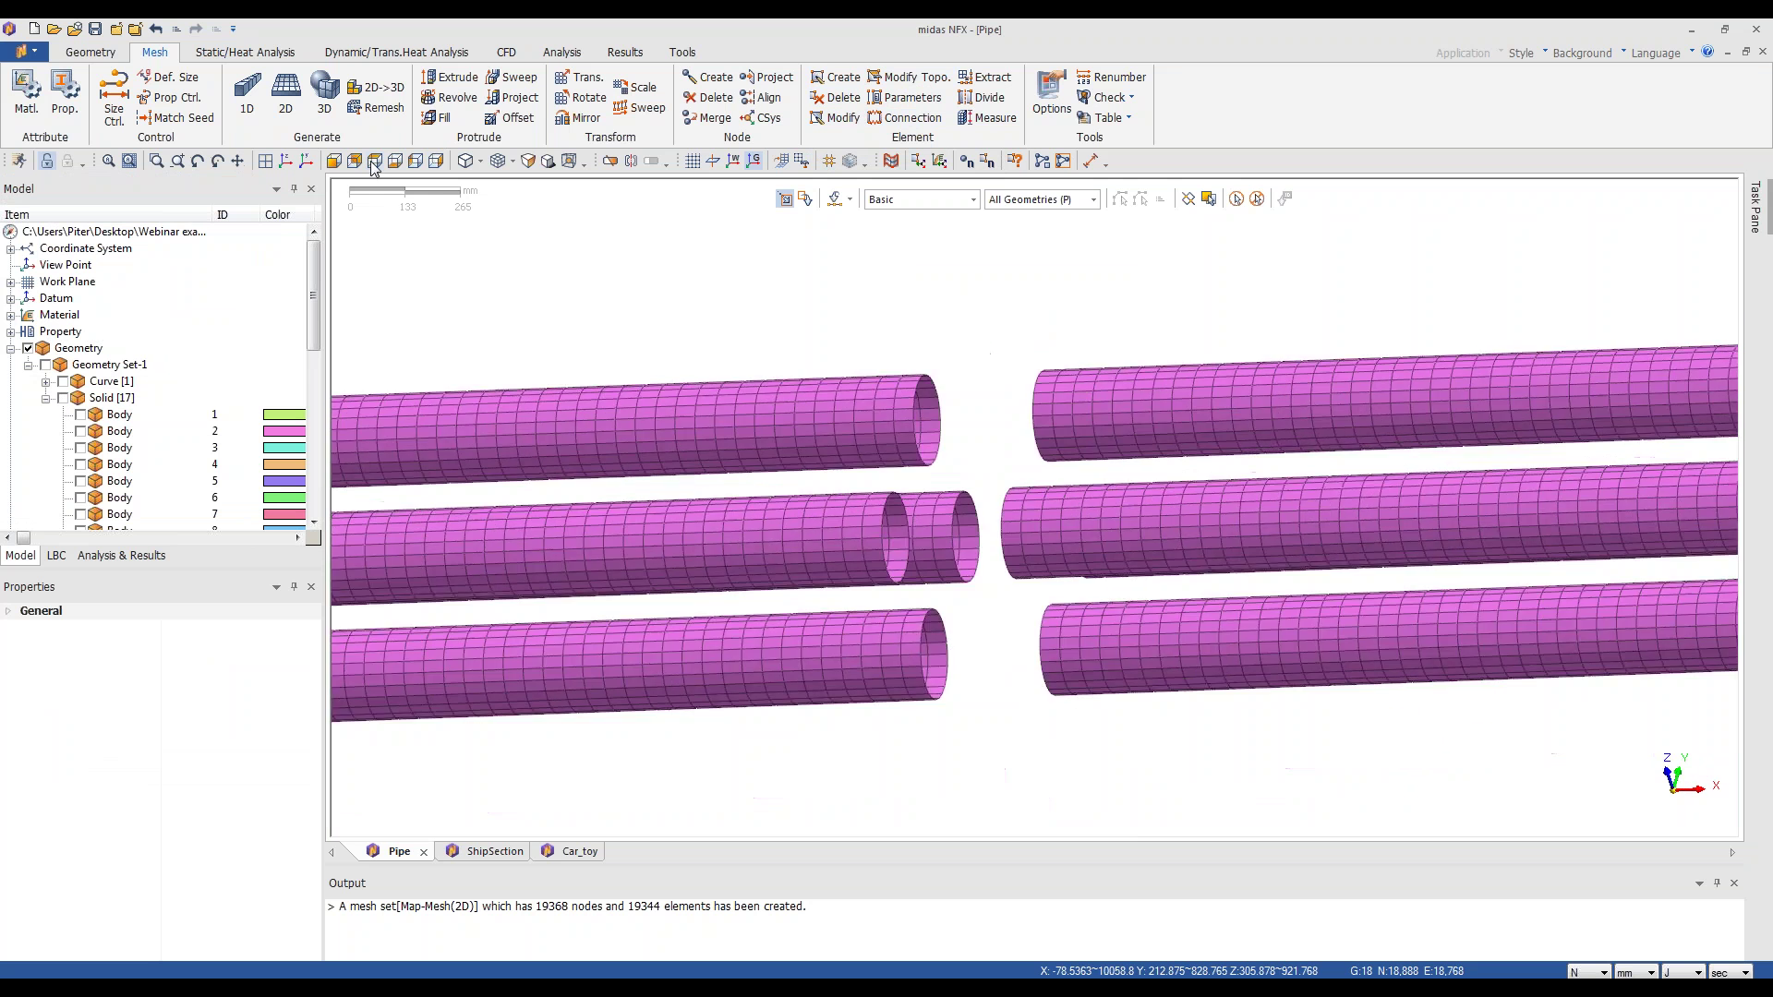
pyautogui.scroll(6, 794, 498)
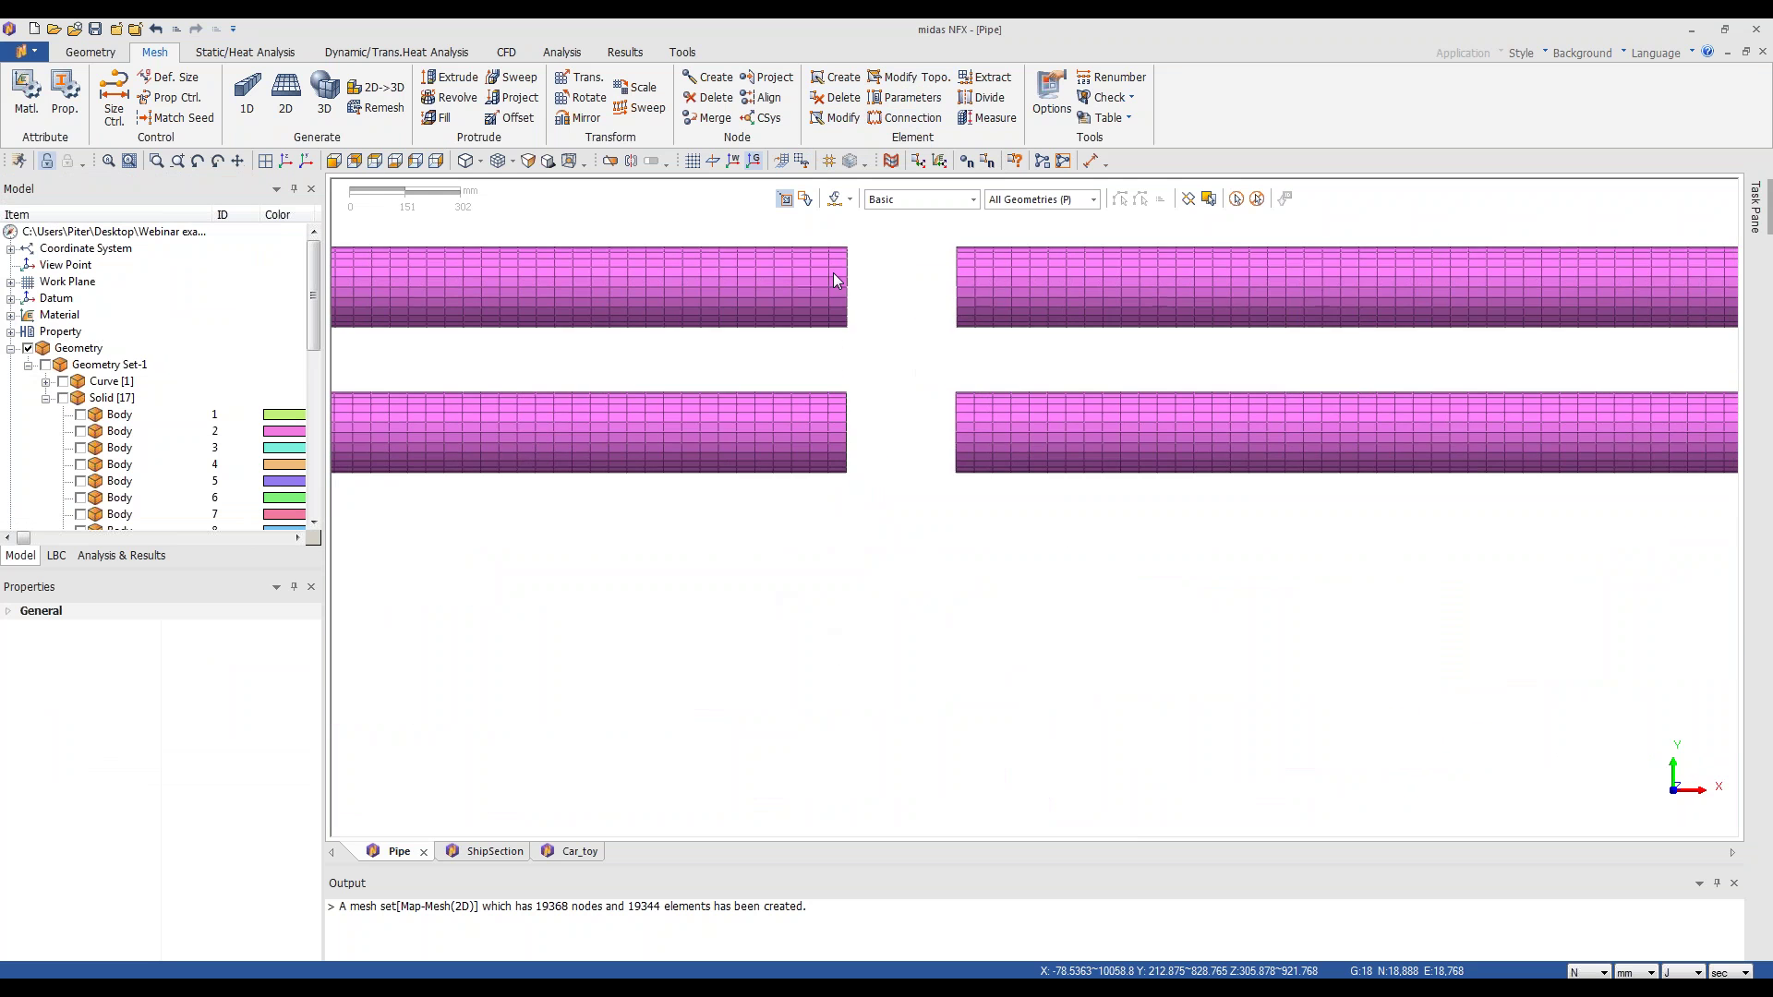
pyautogui.scroll(-1, 875, 423)
pyautogui.scroll(1, 867, 384)
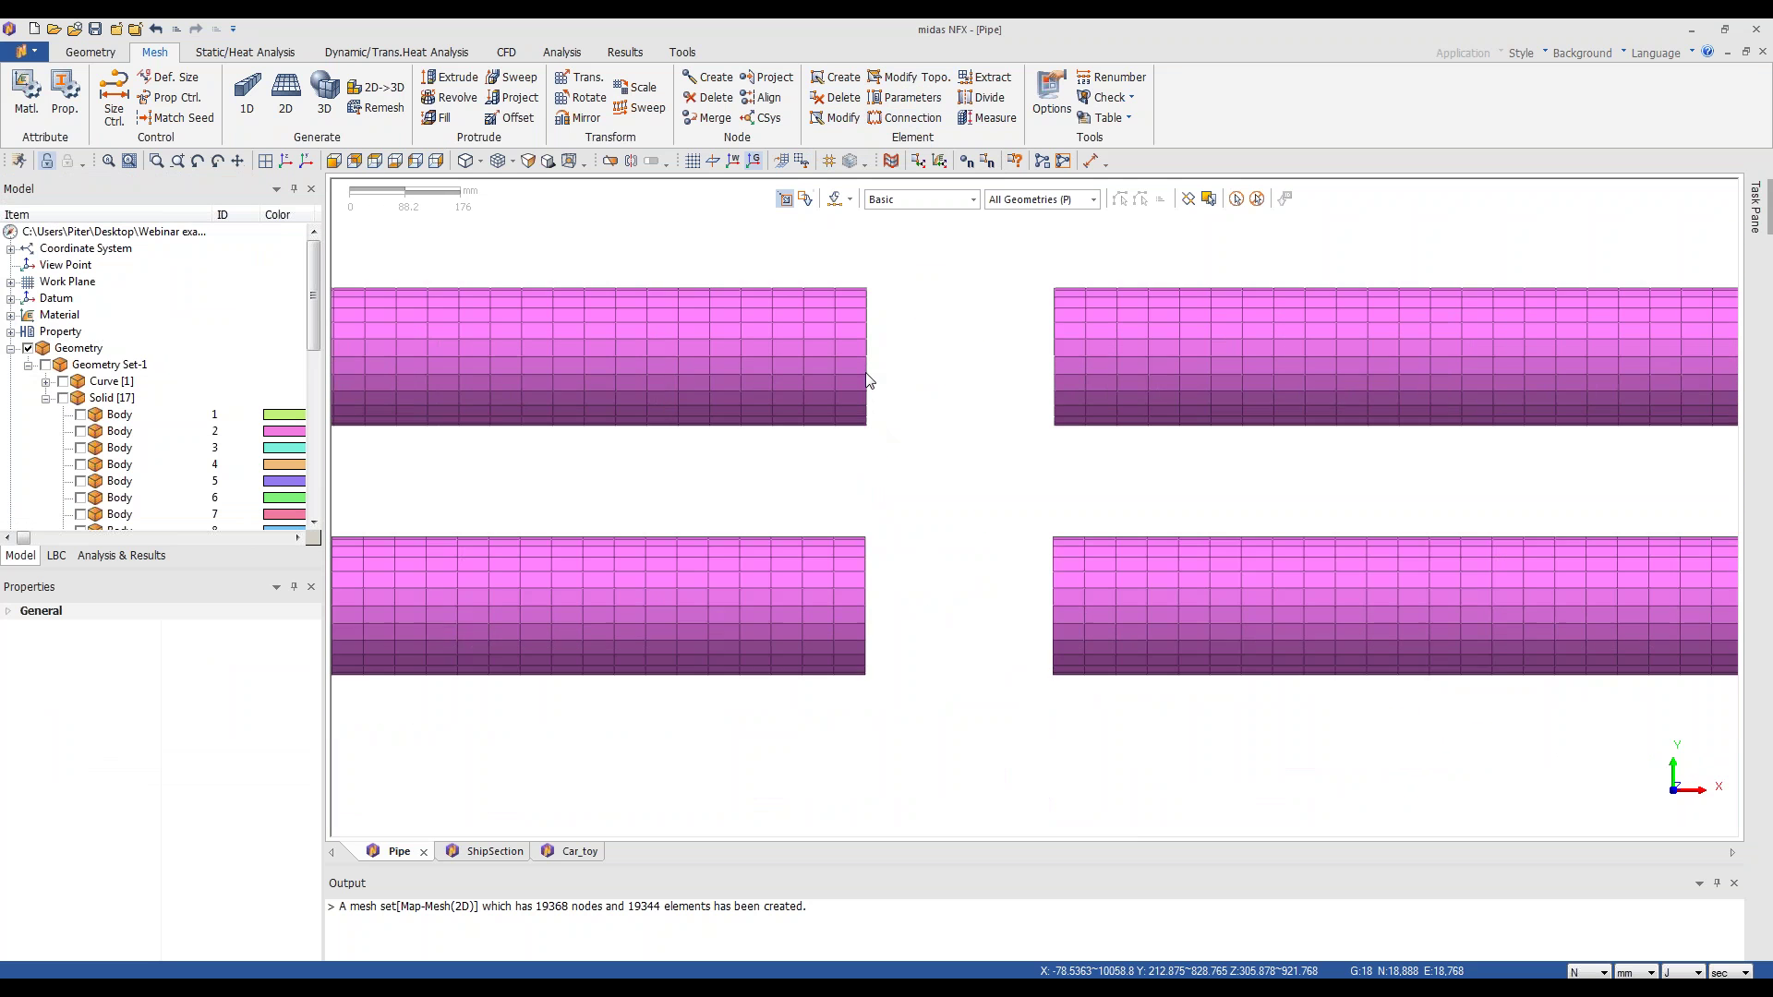
pyautogui.click(455, 77)
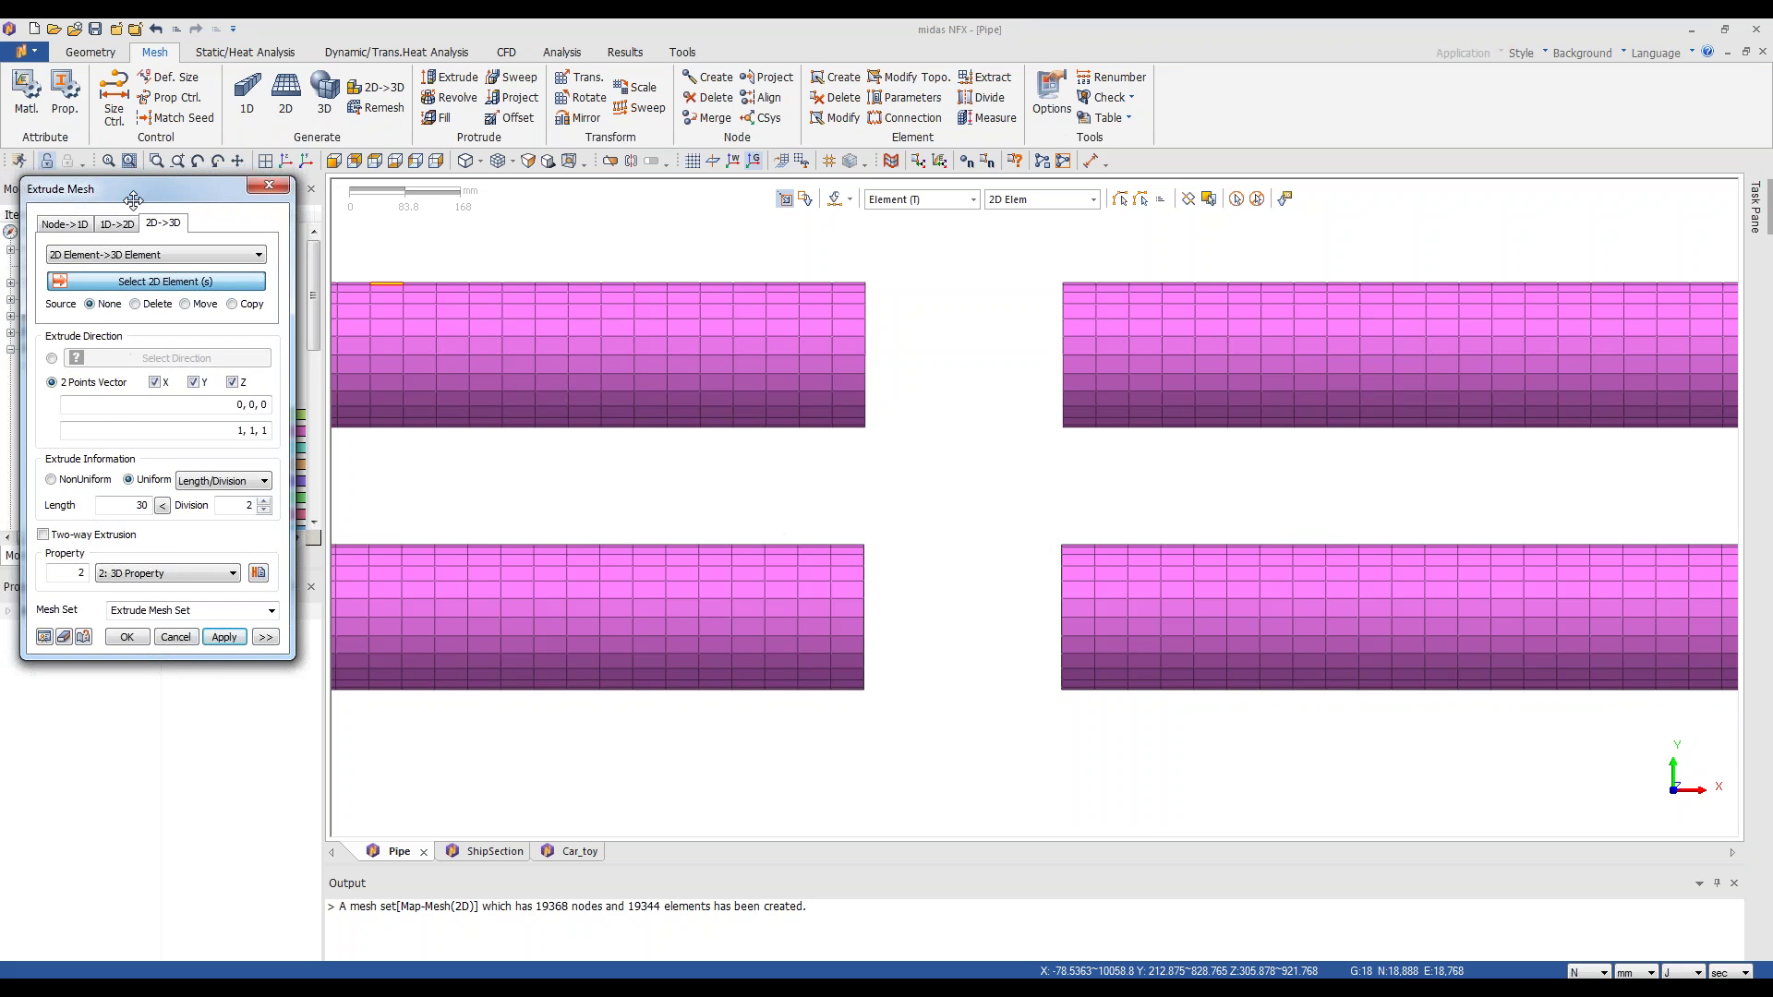
pyautogui.moveTo(70, 205); pyautogui.dragTo(586, 264)
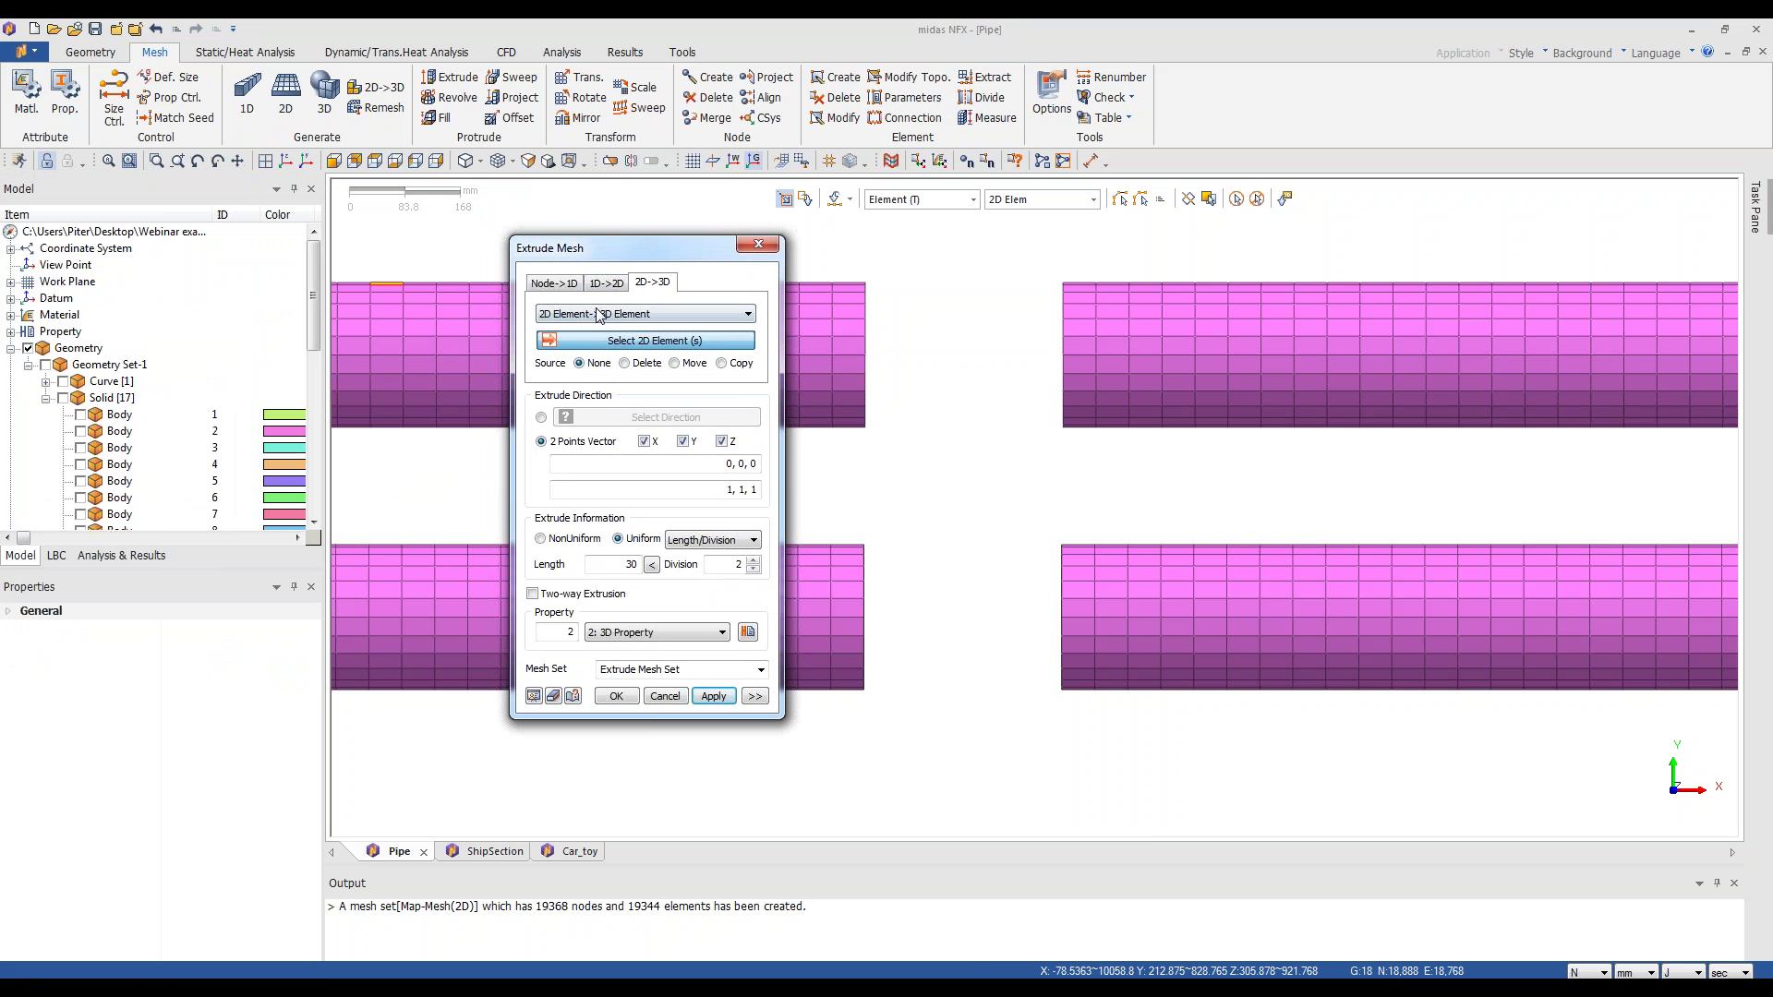
pyautogui.click(607, 284)
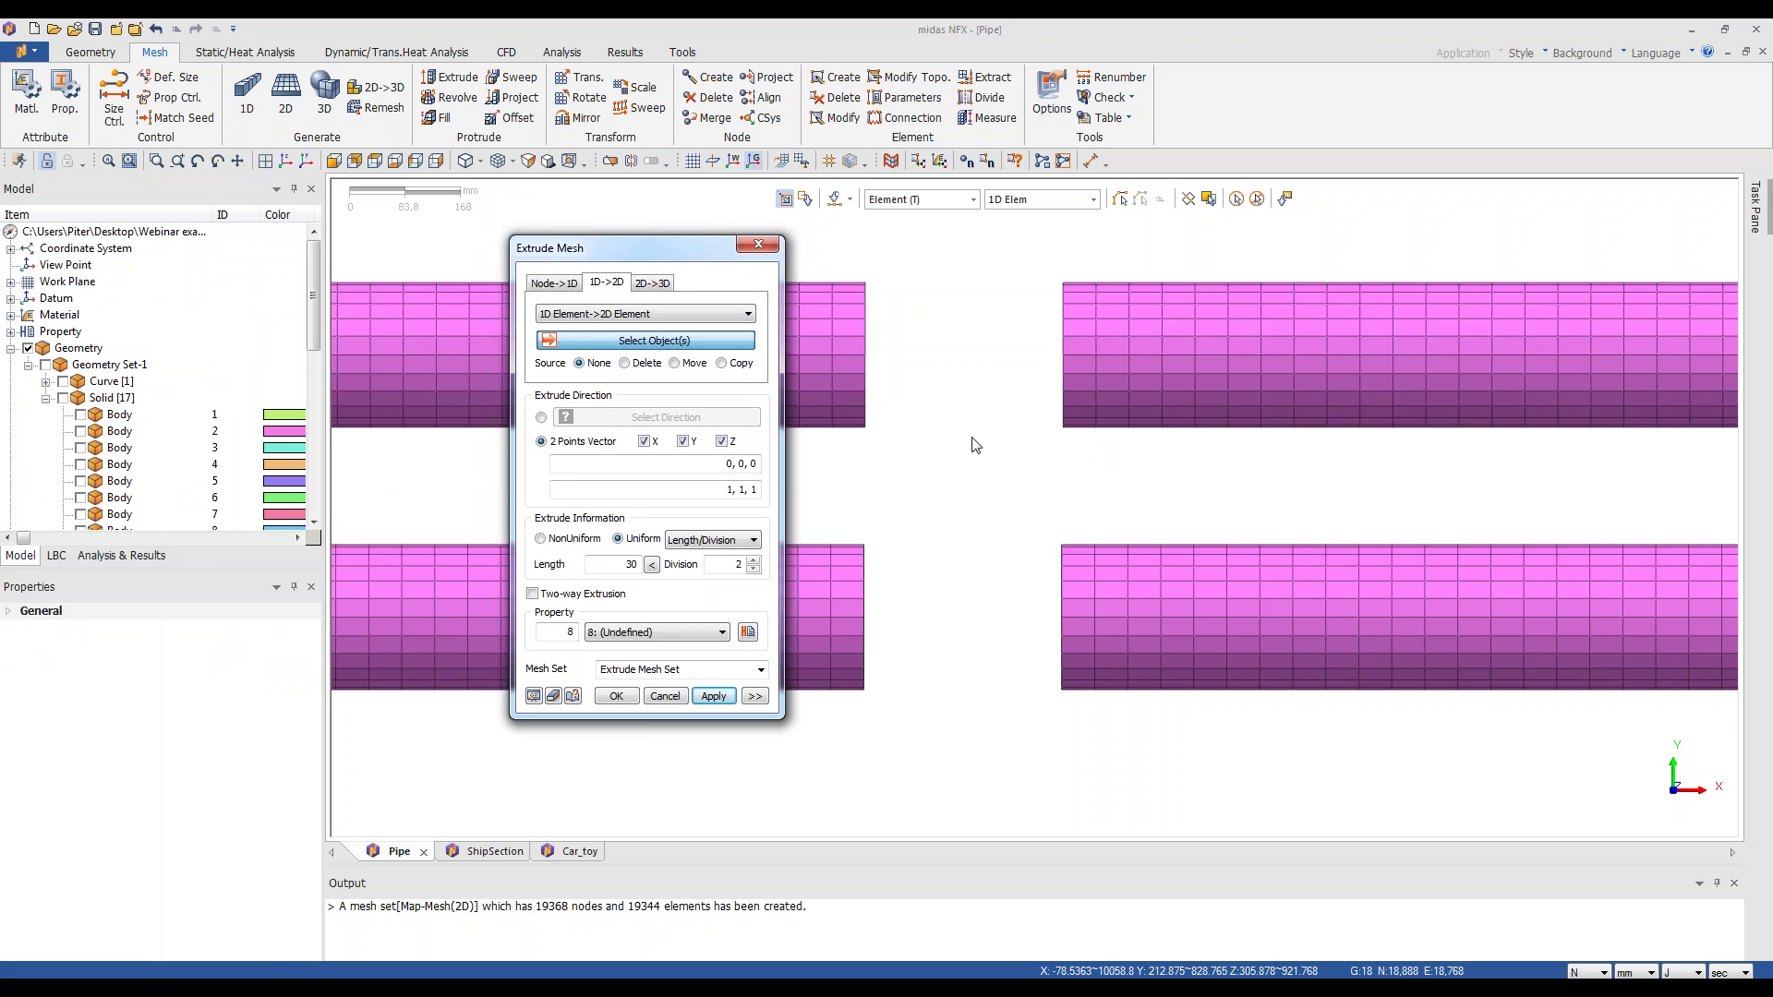
pyautogui.click(608, 317)
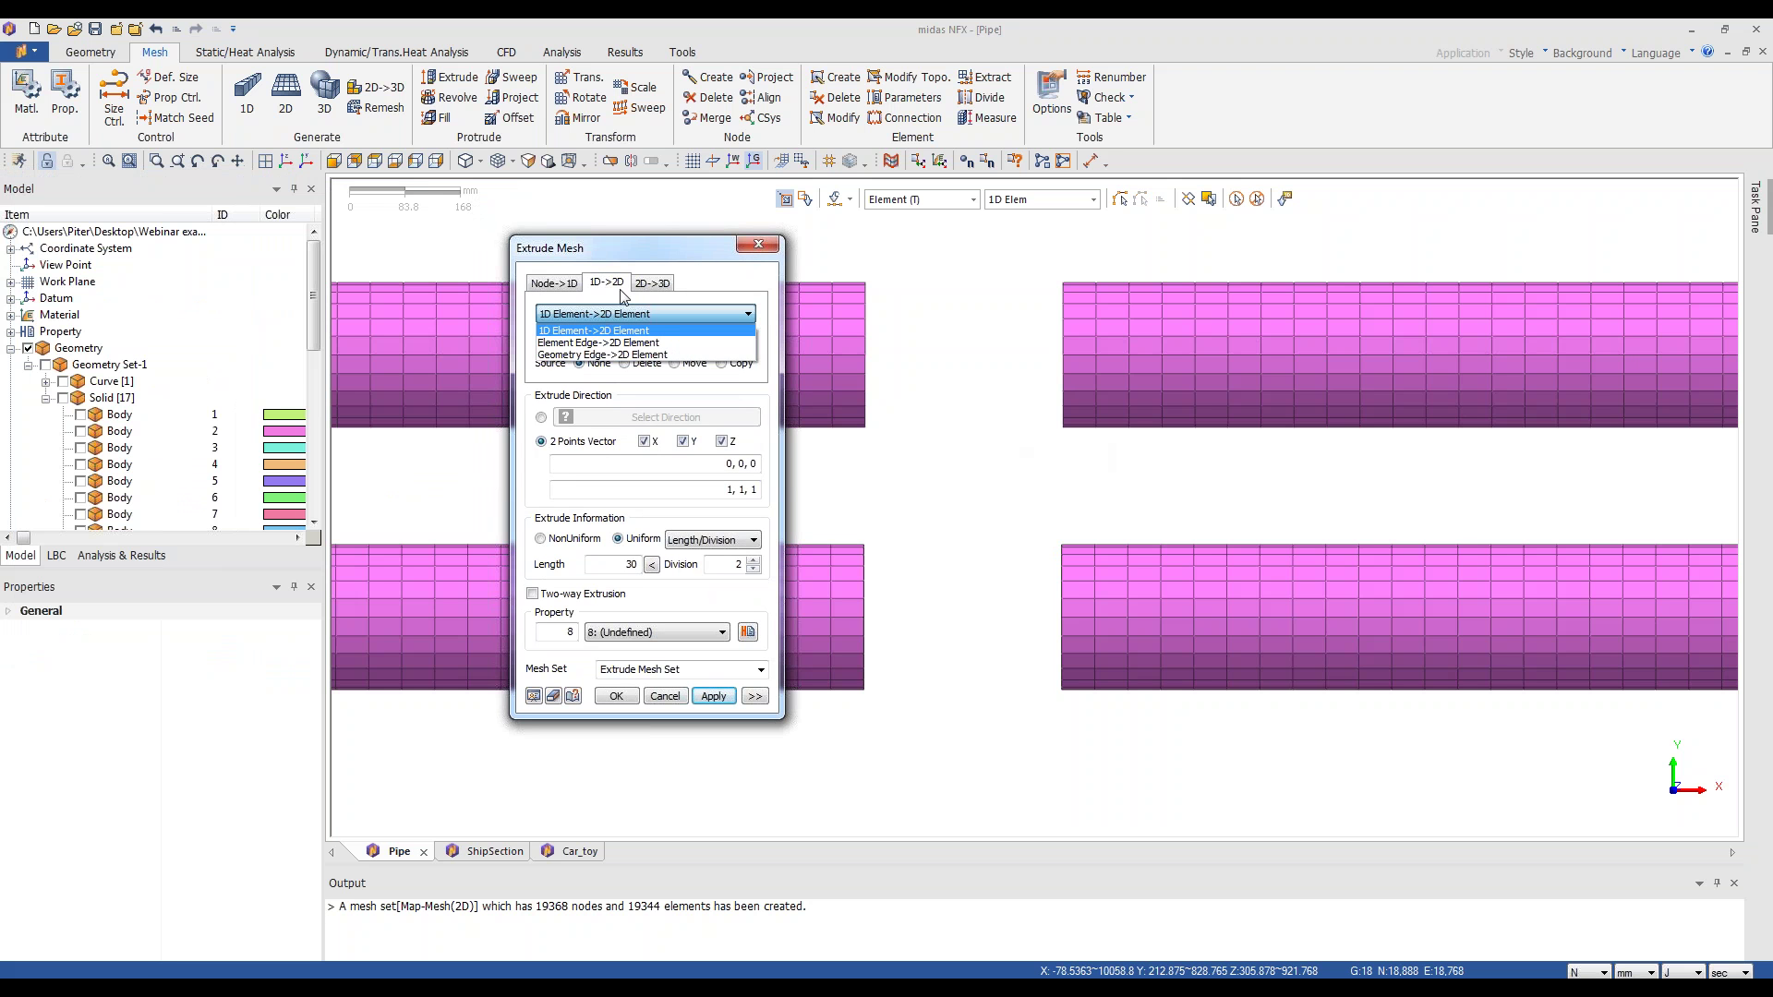
pyautogui.click(584, 342)
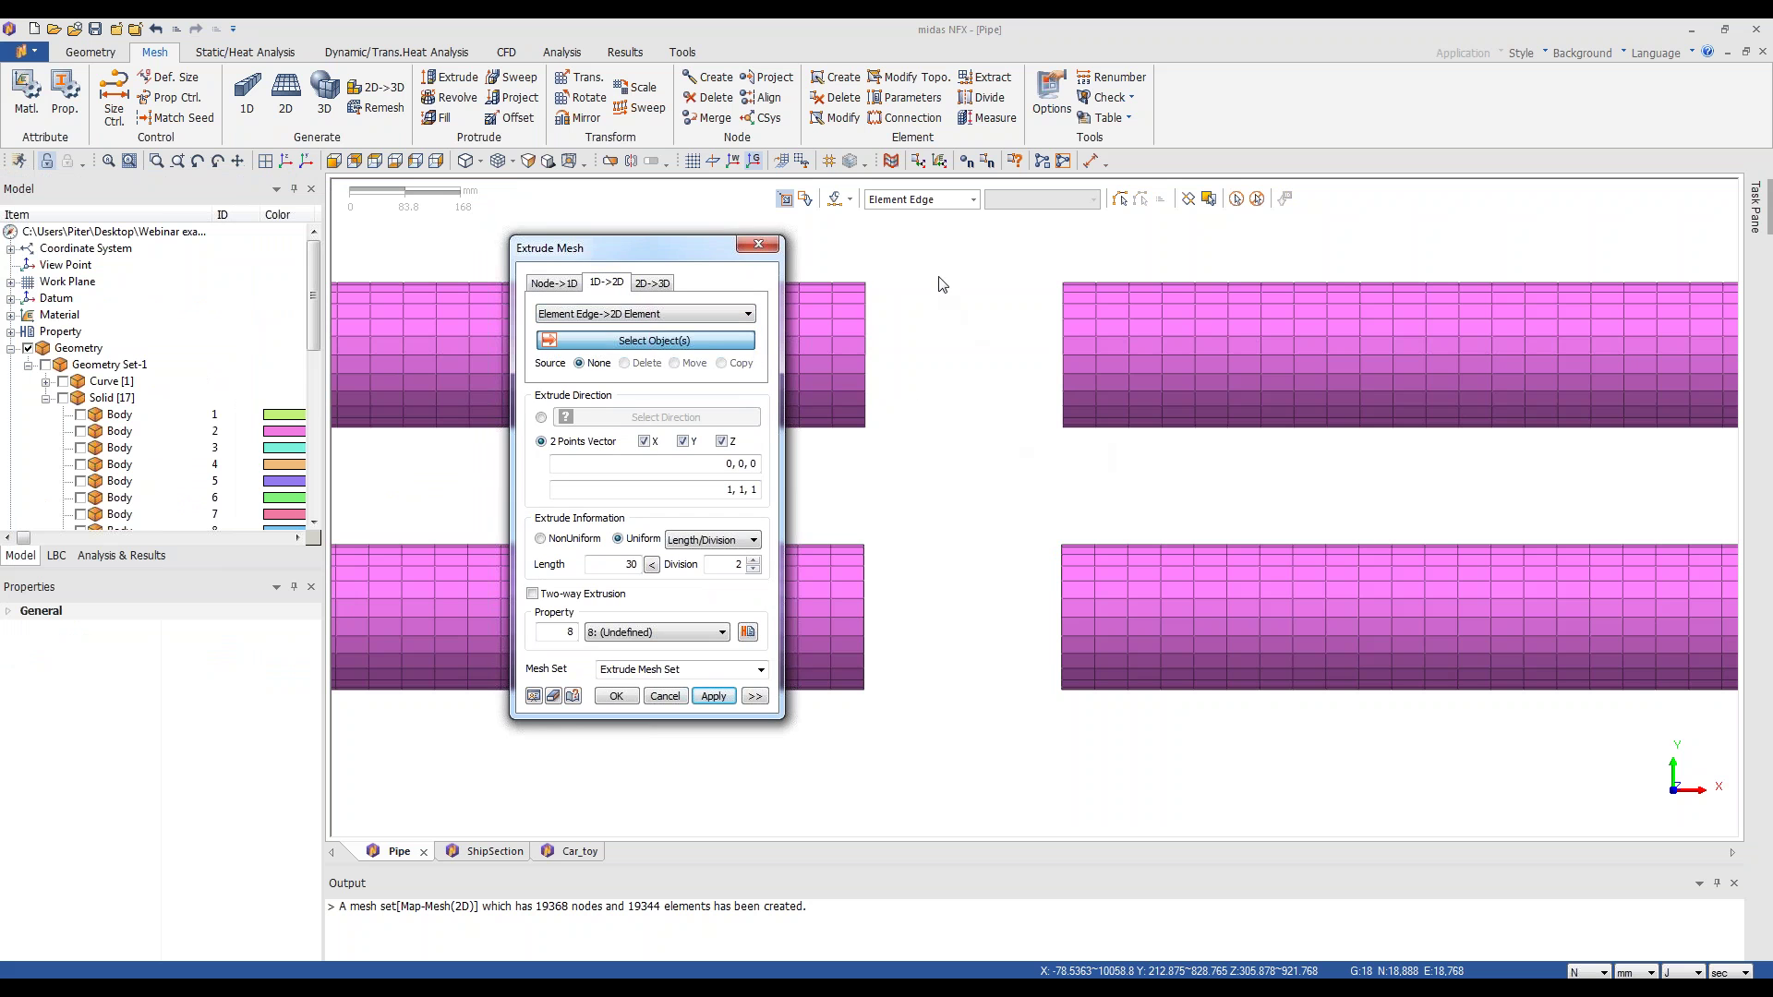
pyautogui.moveTo(939, 277); pyautogui.dragTo(857, 767)
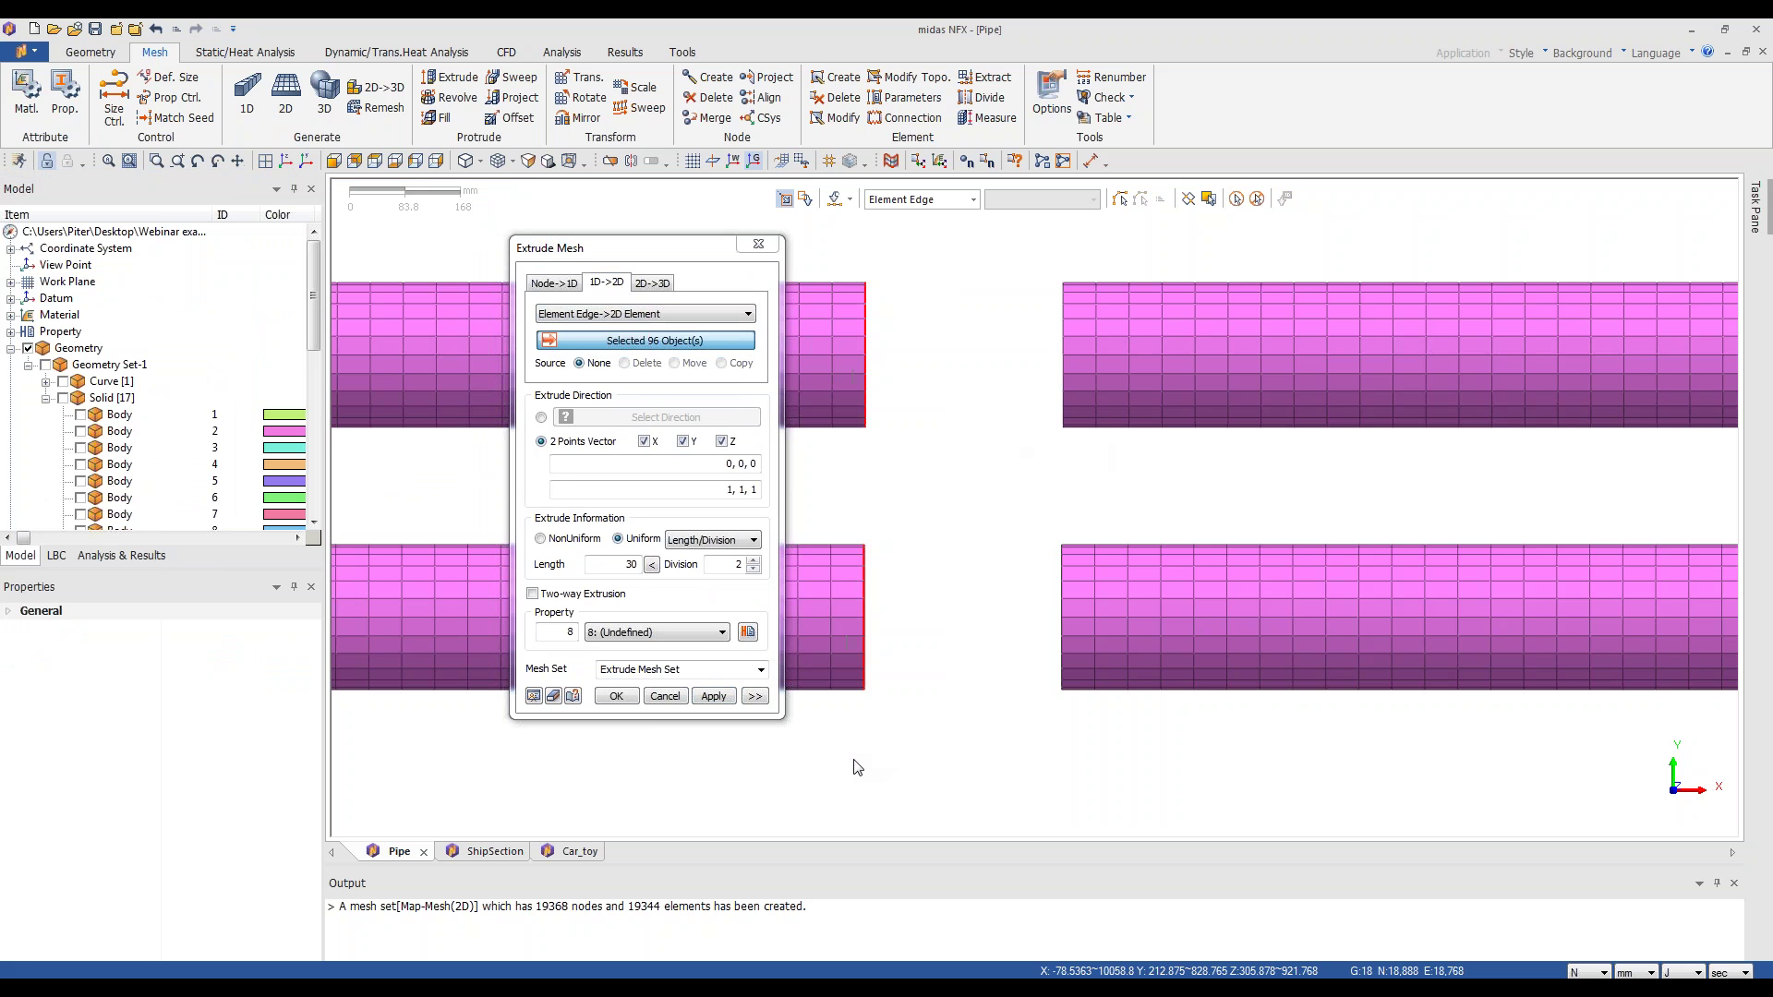
# - Define an X-only two-point extrusion vector between the gap's opposite pipe ends and take the extrusion length from it
pyautogui.moveTo(1057, 496); pyautogui.dragTo(1004, 525, button='middle')
pyautogui.scroll(2, 824, 632)
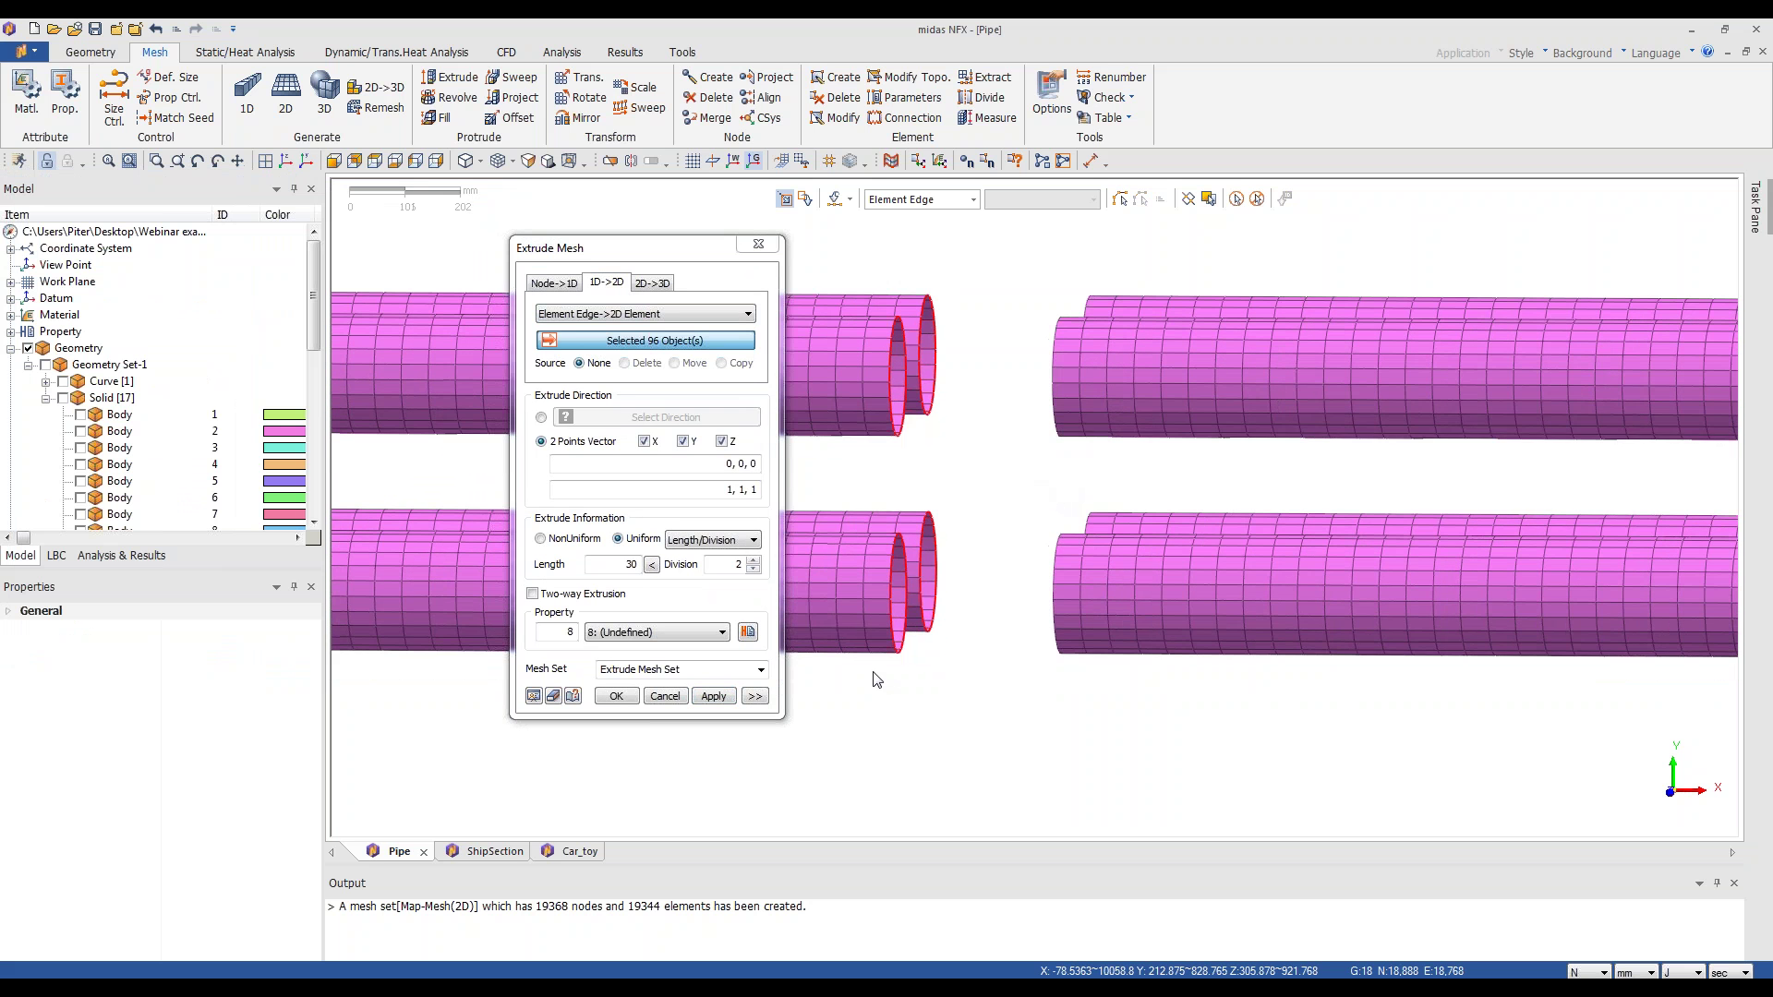
pyautogui.scroll(2, 824, 631)
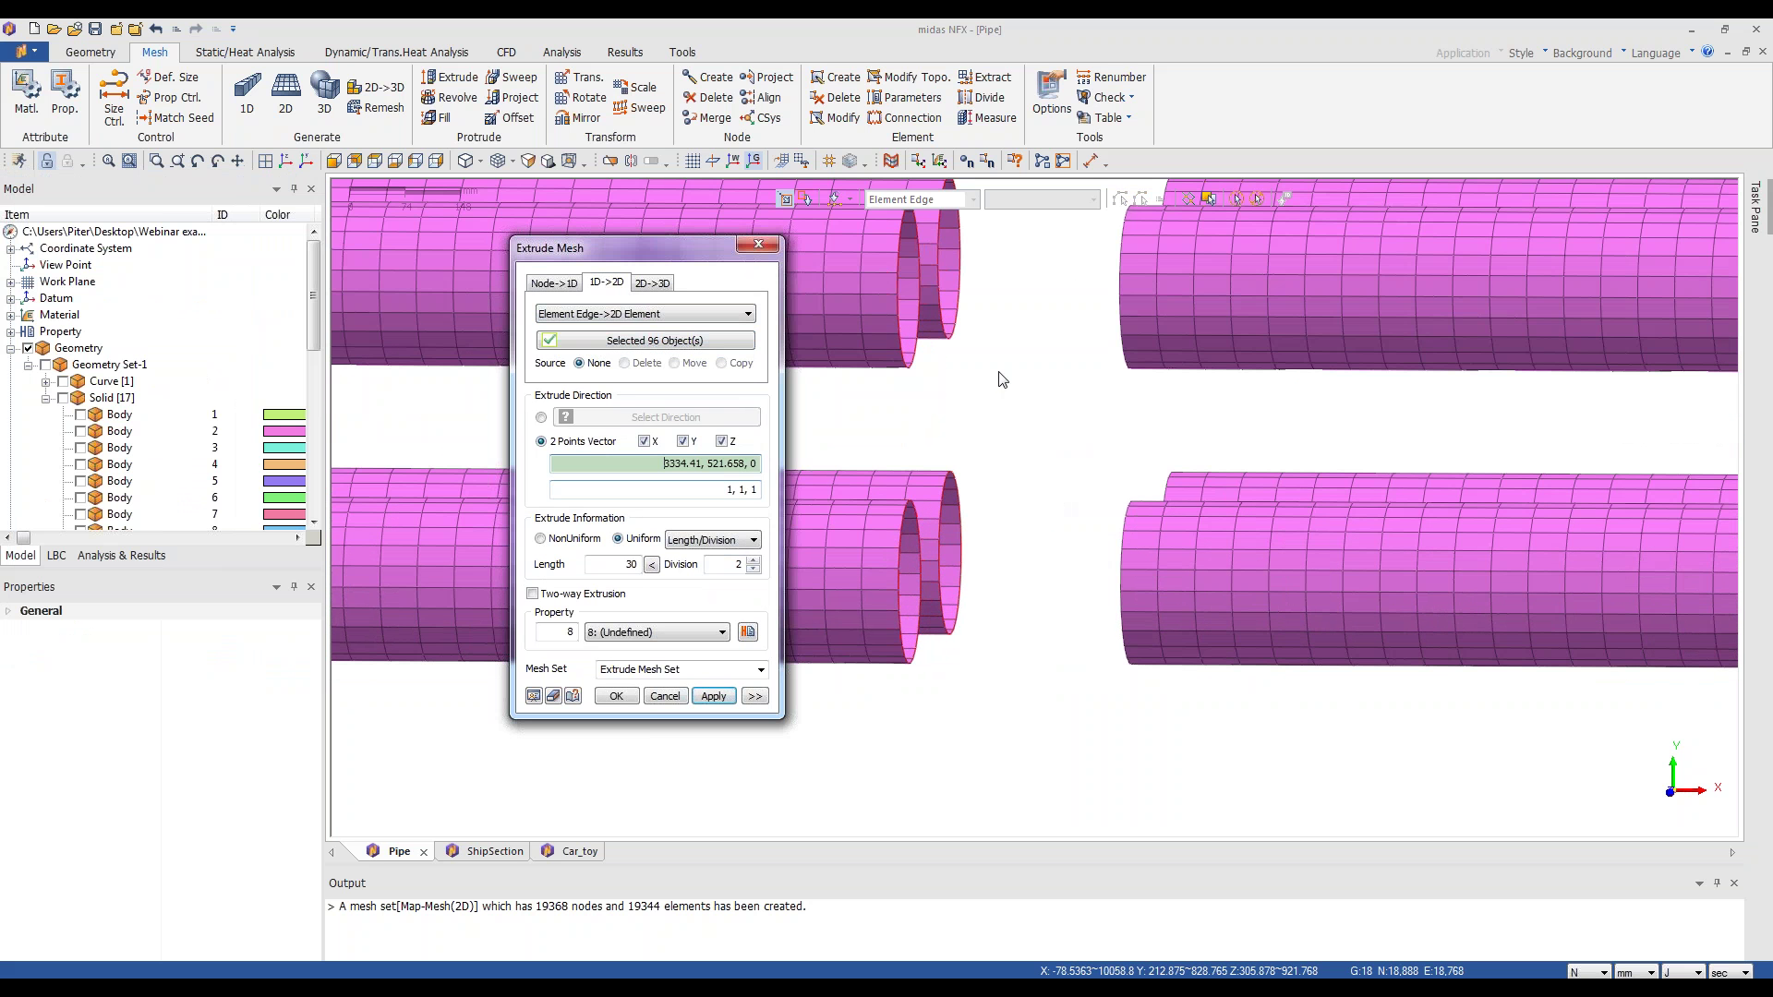
pyautogui.click(901, 353)
pyautogui.click(864, 350)
pyautogui.click(683, 442)
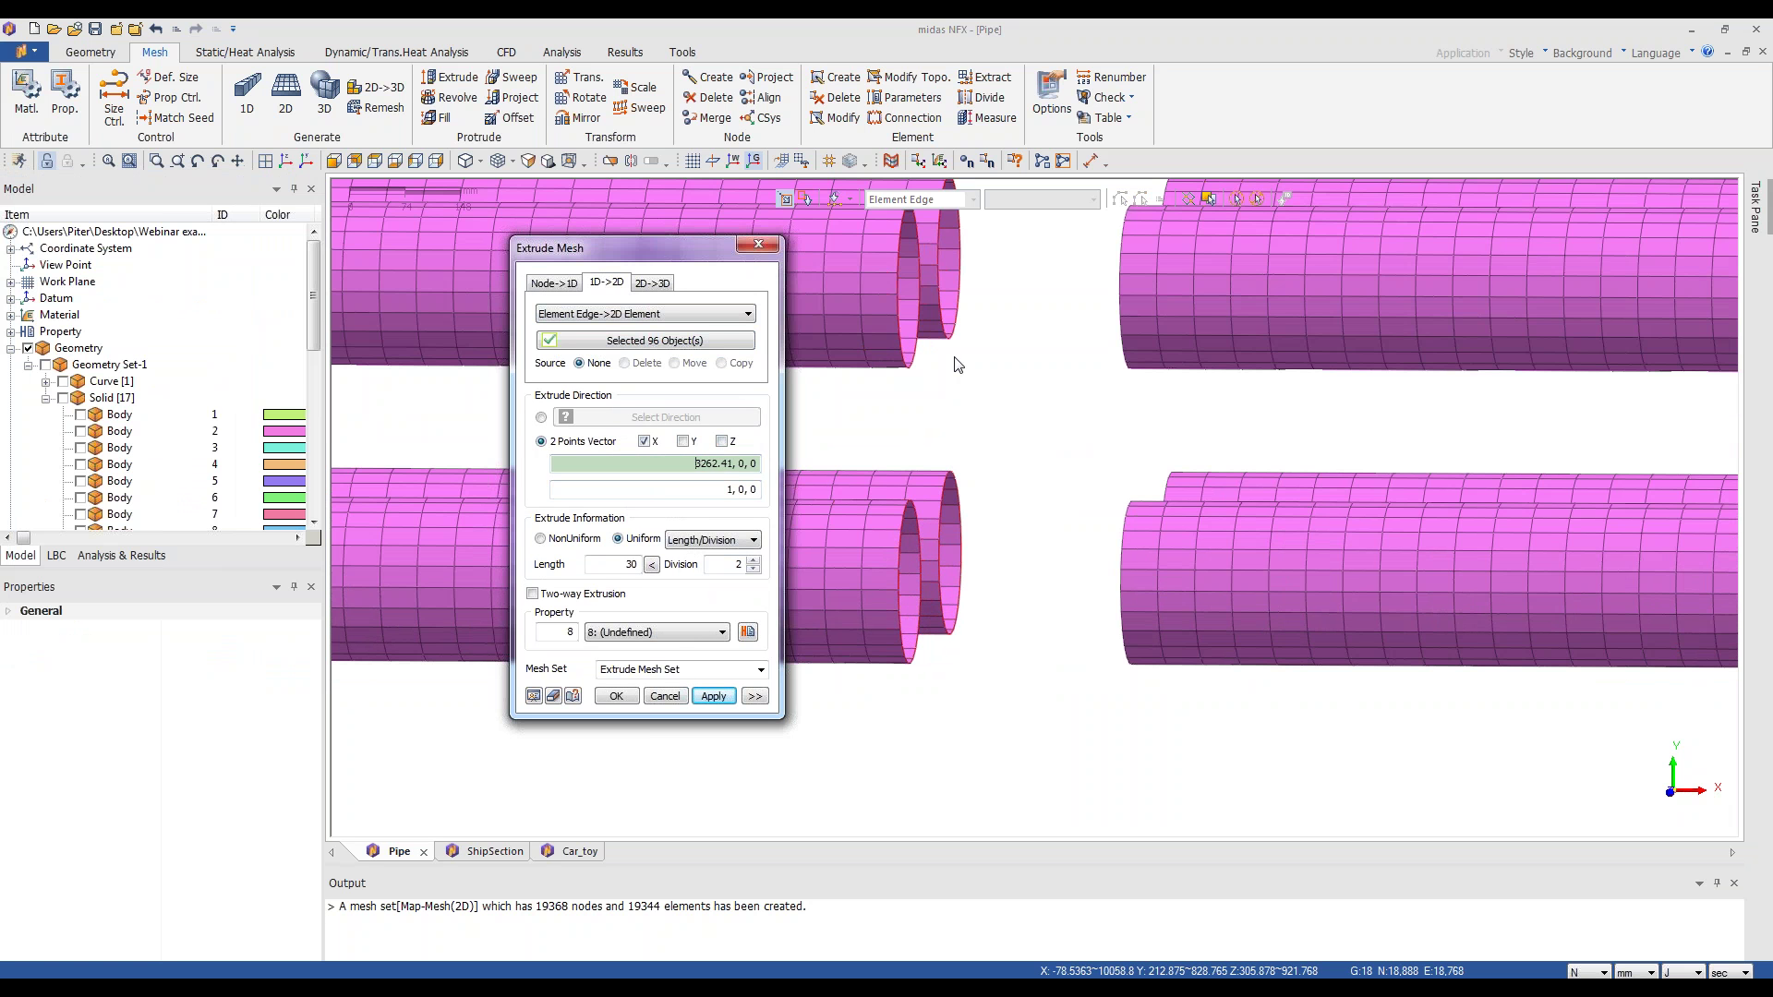
pyautogui.click(920, 364)
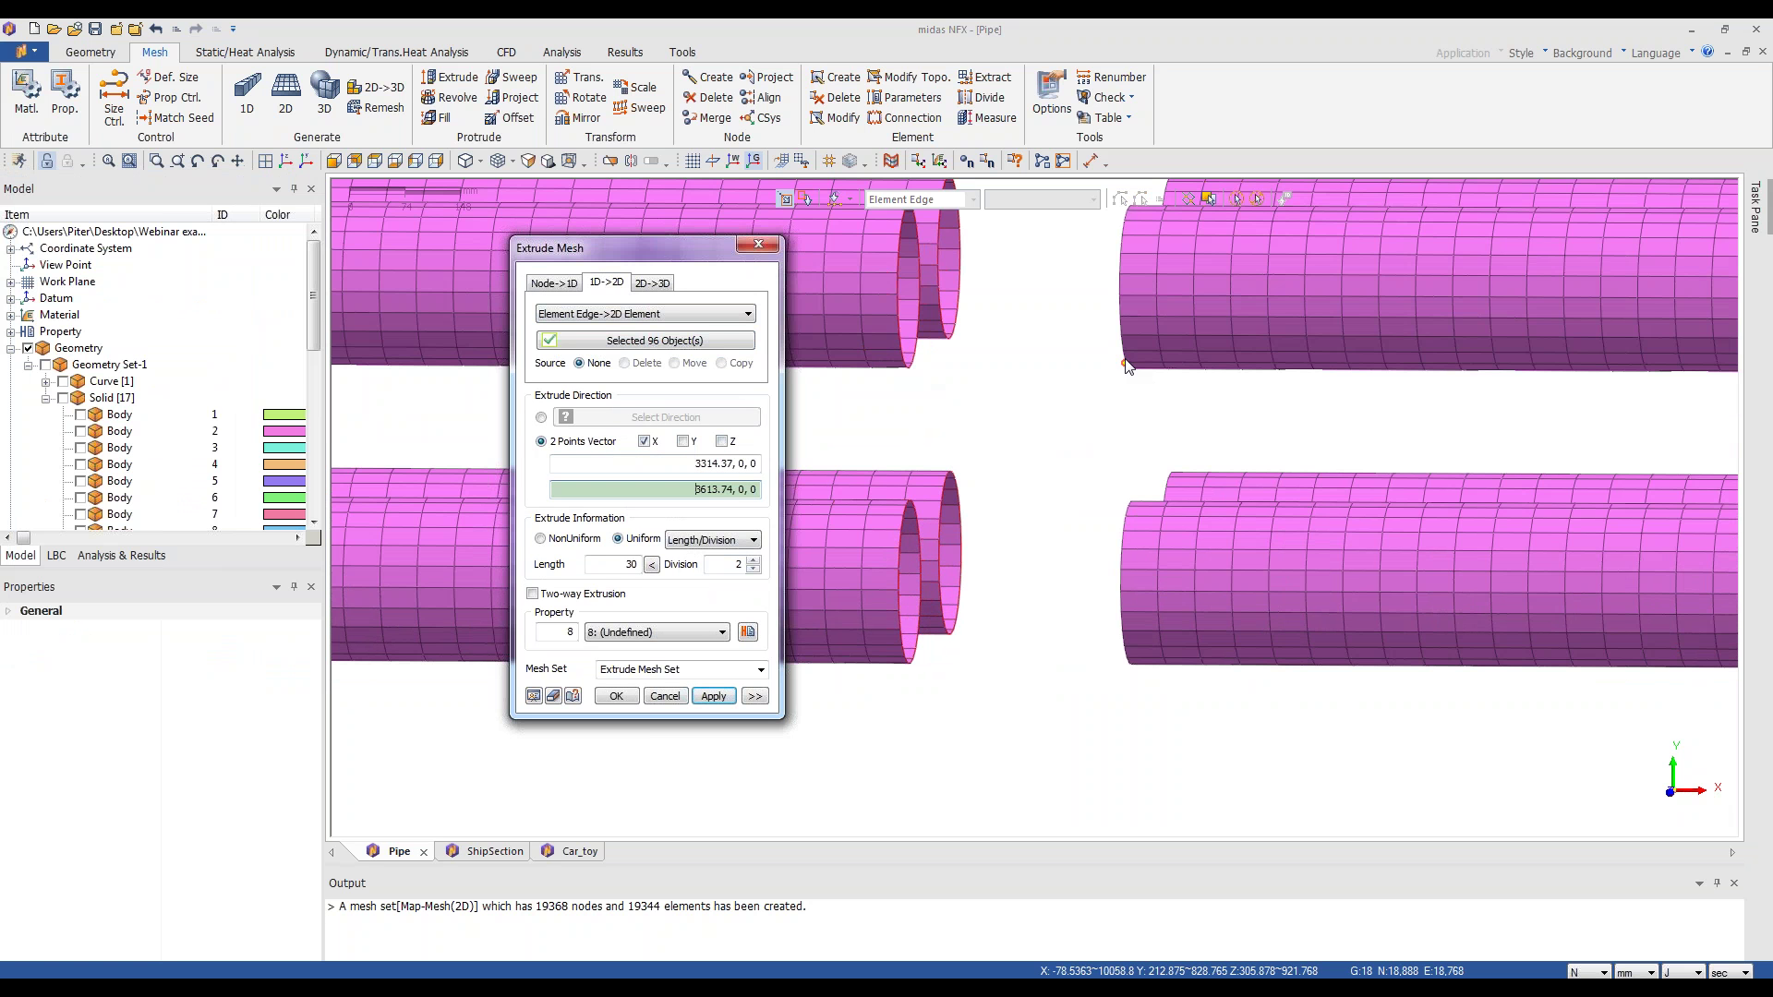
pyautogui.click(1116, 293)
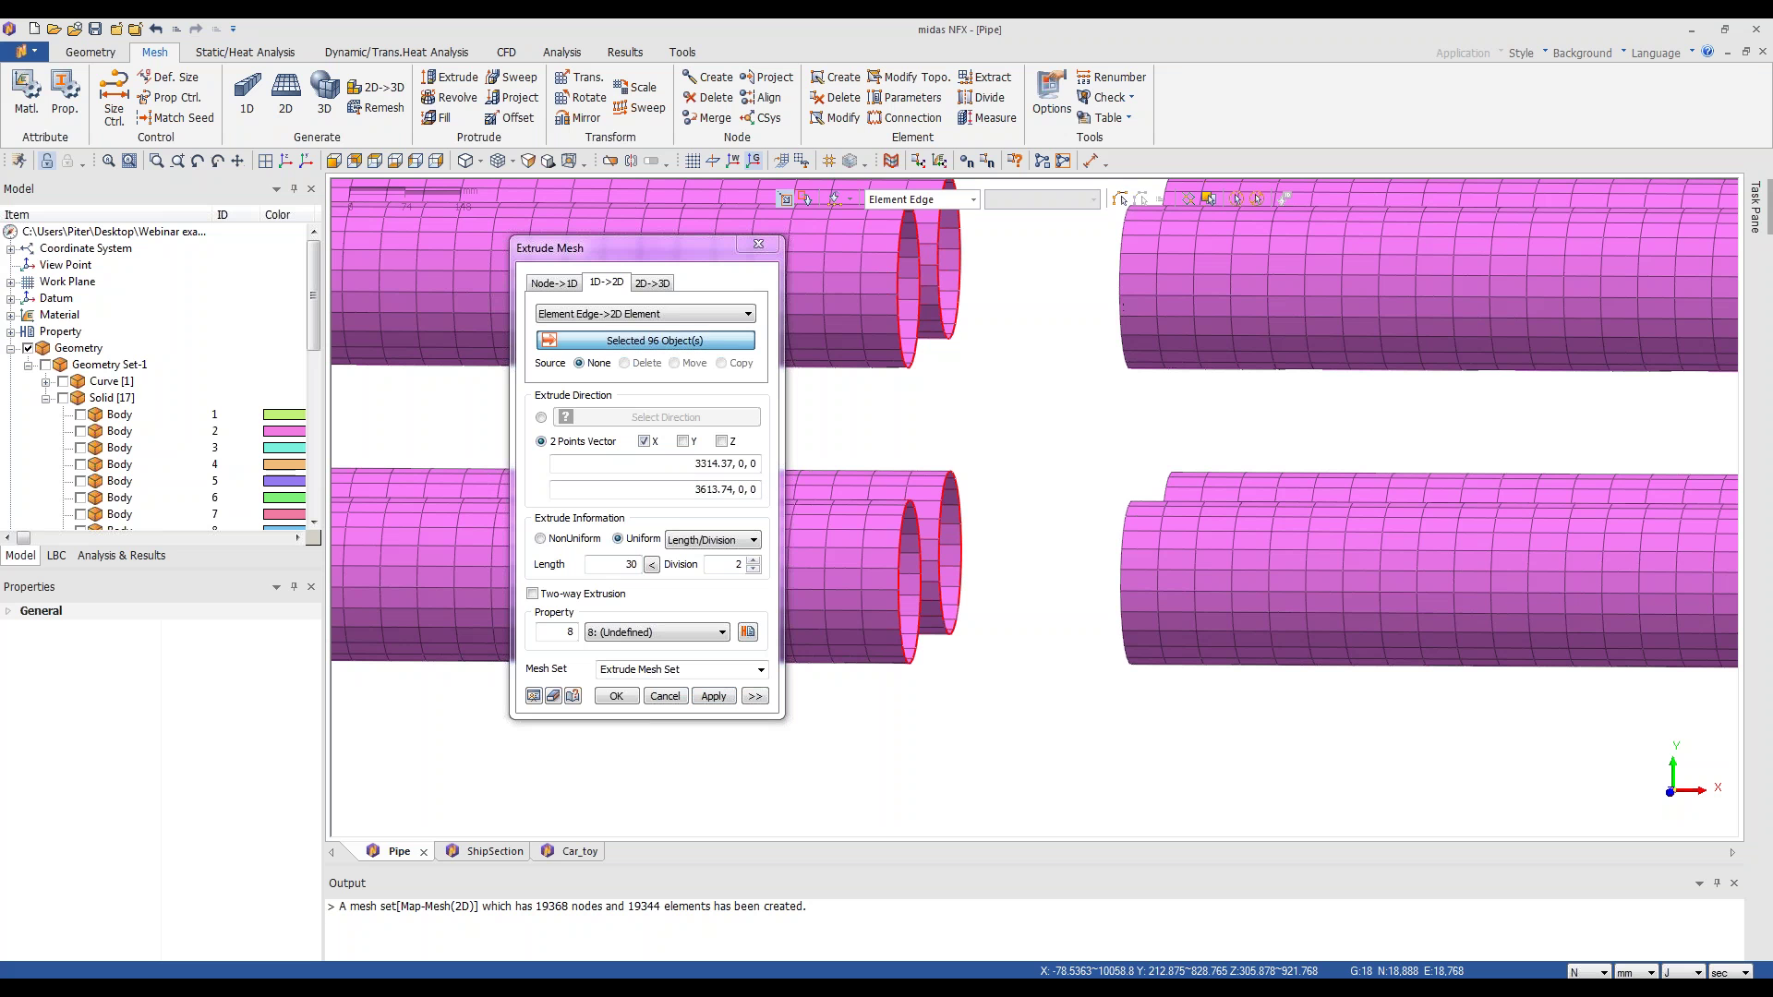
pyautogui.click(653, 568)
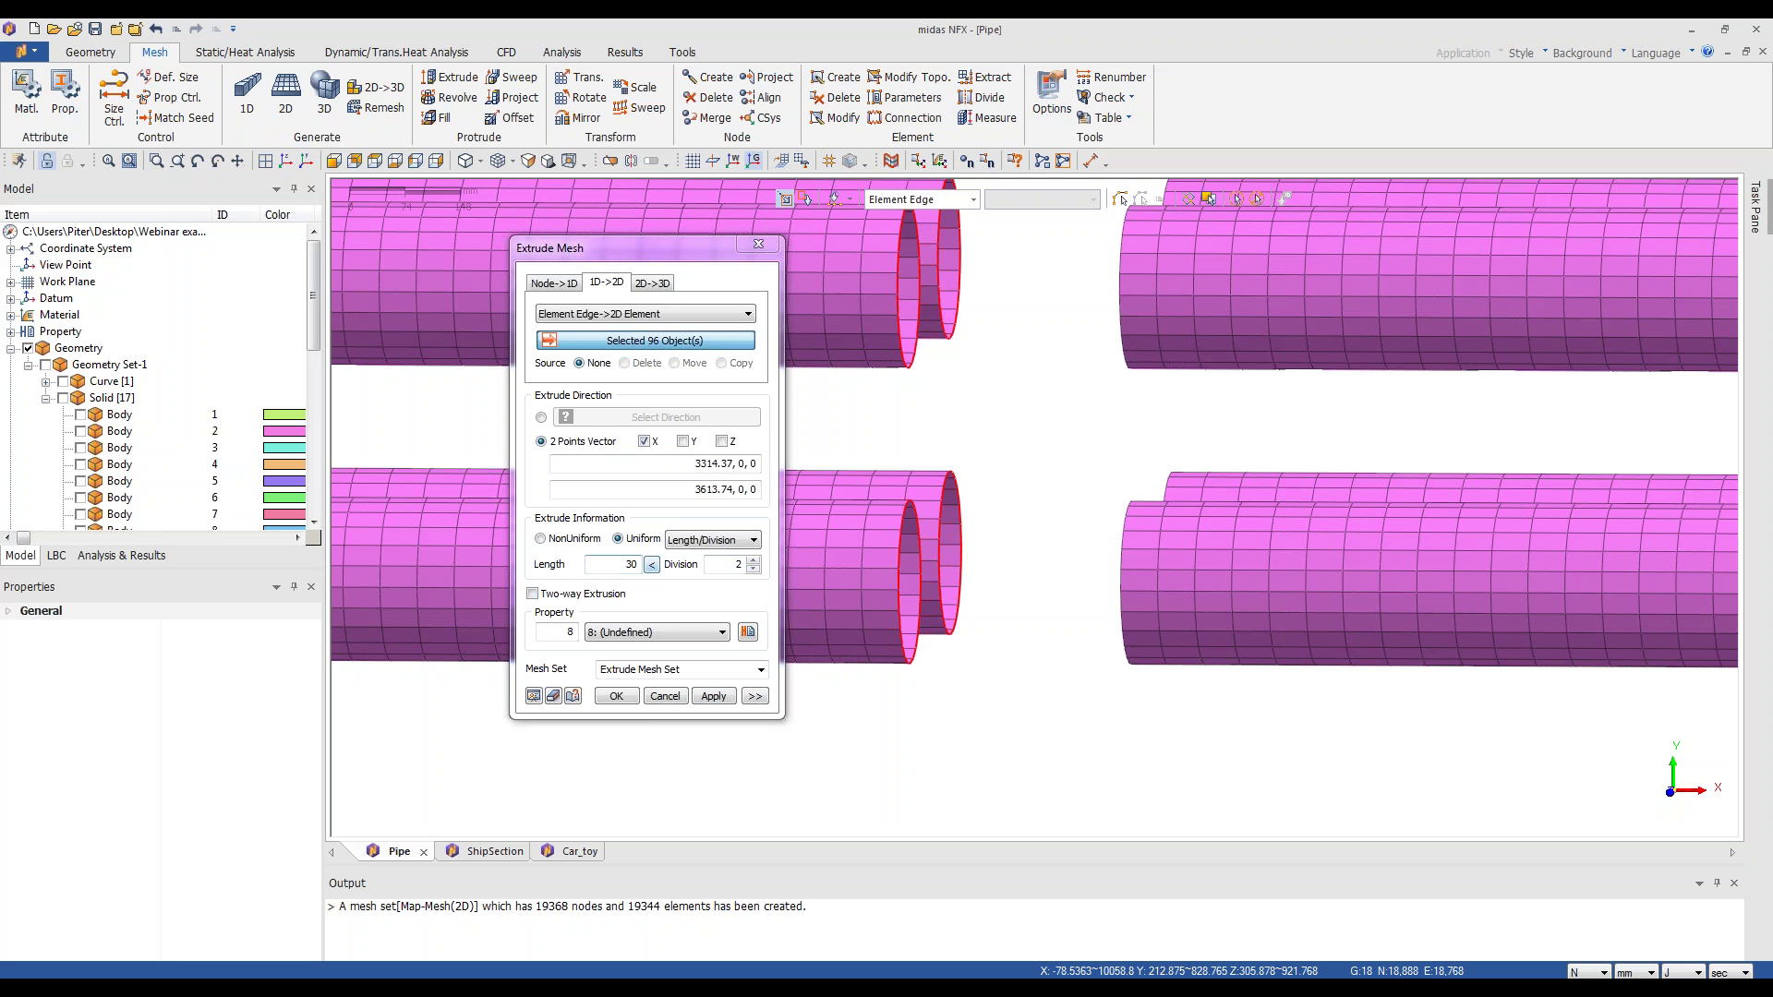
pyautogui.click(653, 568)
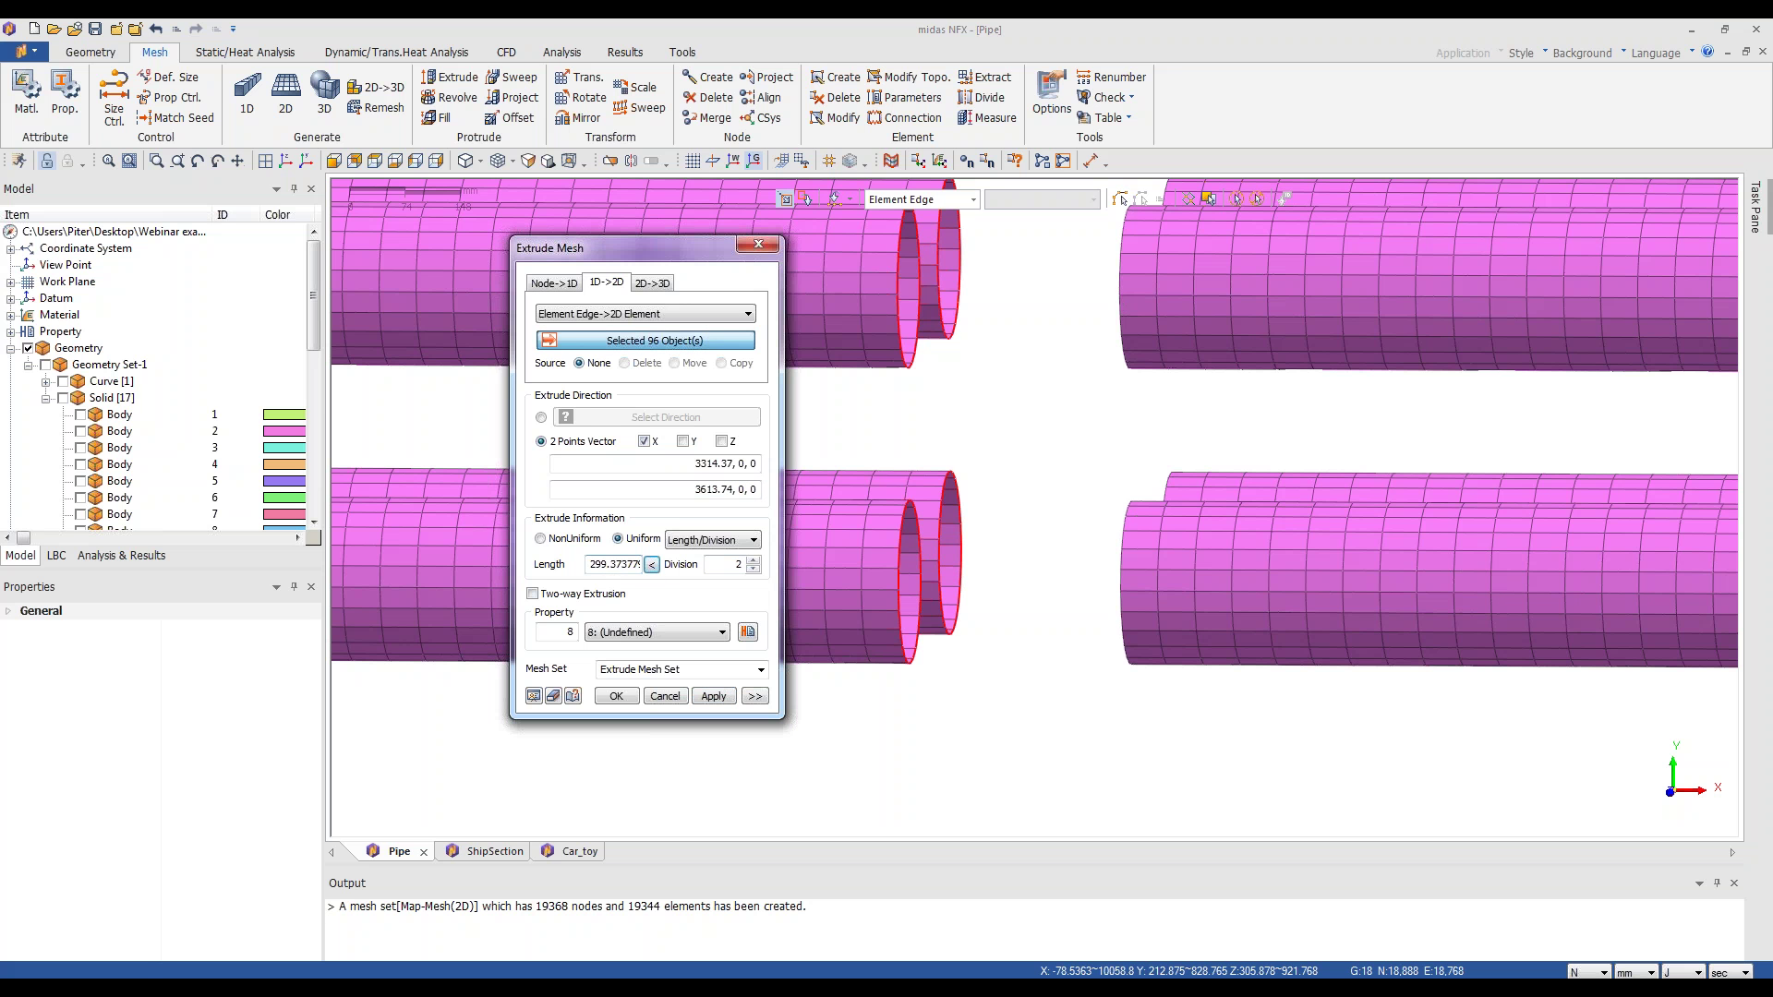
# - Set the extrusion to 15 divisions with merged nodes and quadrilateral elements, preview it, and generate the mesh across the gaps
pyautogui.click(534, 696)
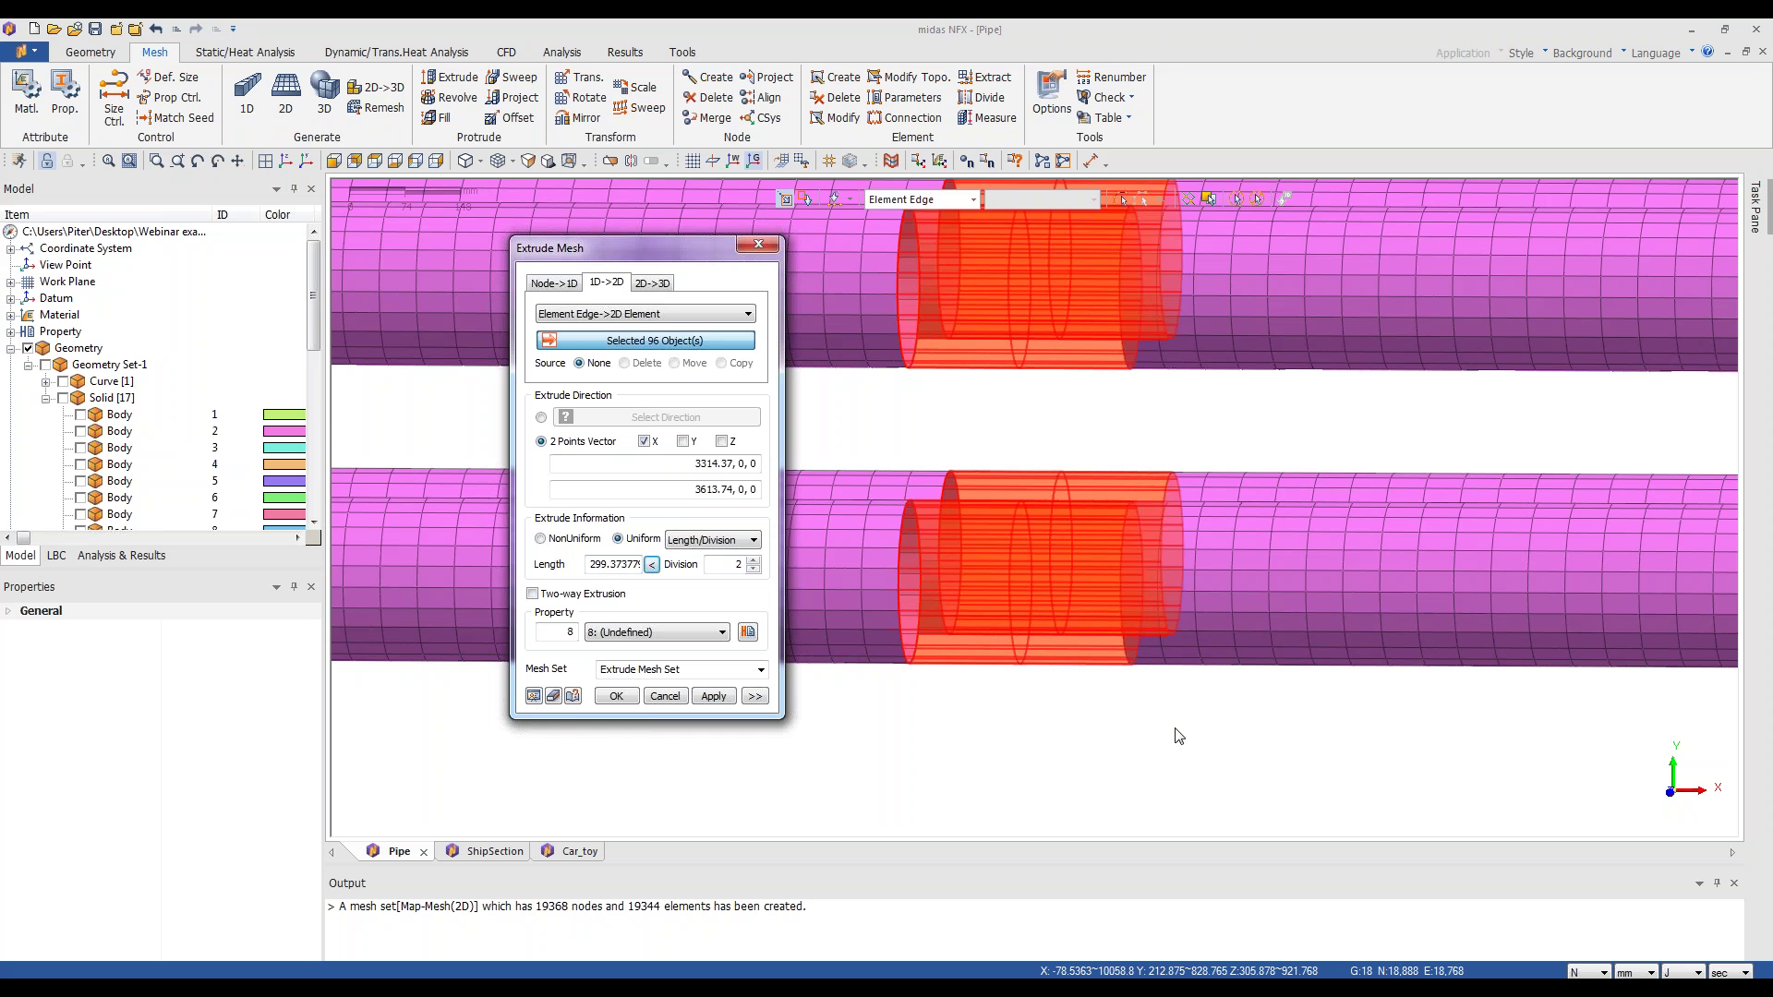
pyautogui.moveTo(1181, 732); pyautogui.dragTo(1184, 729, button='middle')
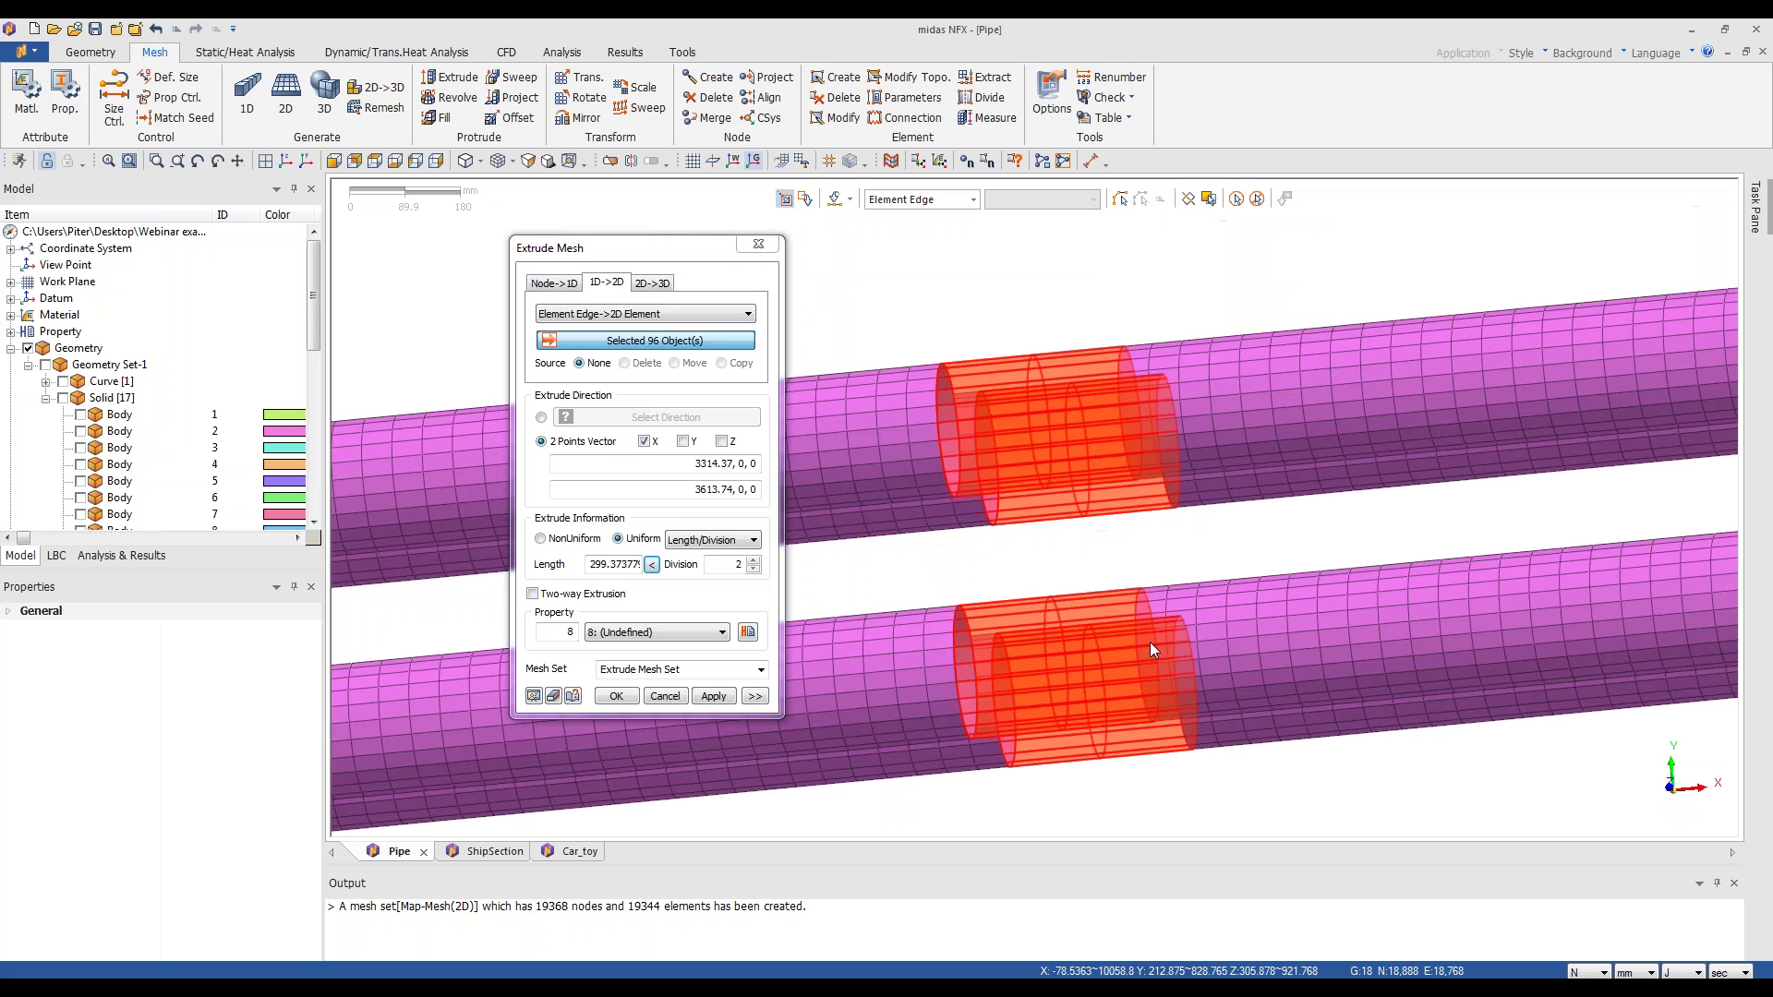
pyautogui.moveTo(1149, 641); pyautogui.dragTo(1088, 877, button='middle')
pyautogui.scroll(2, 1038, 839)
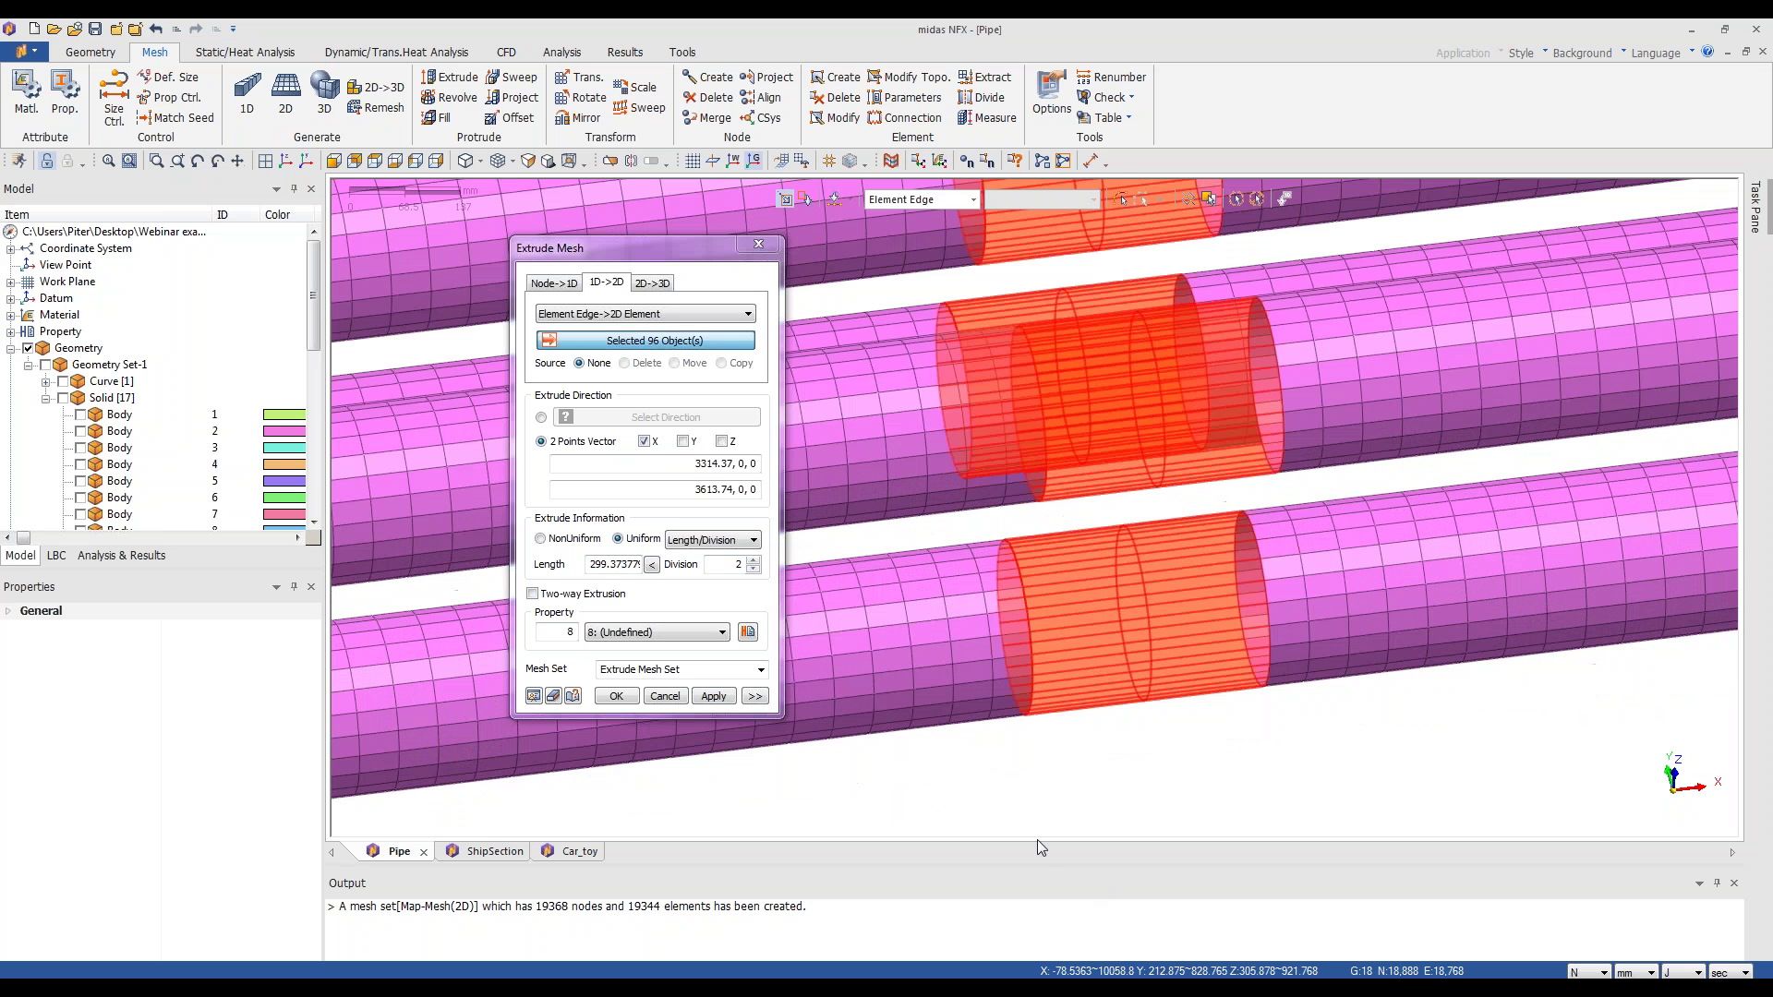
pyautogui.scroll(-1, 1038, 839)
pyautogui.click(755, 559)
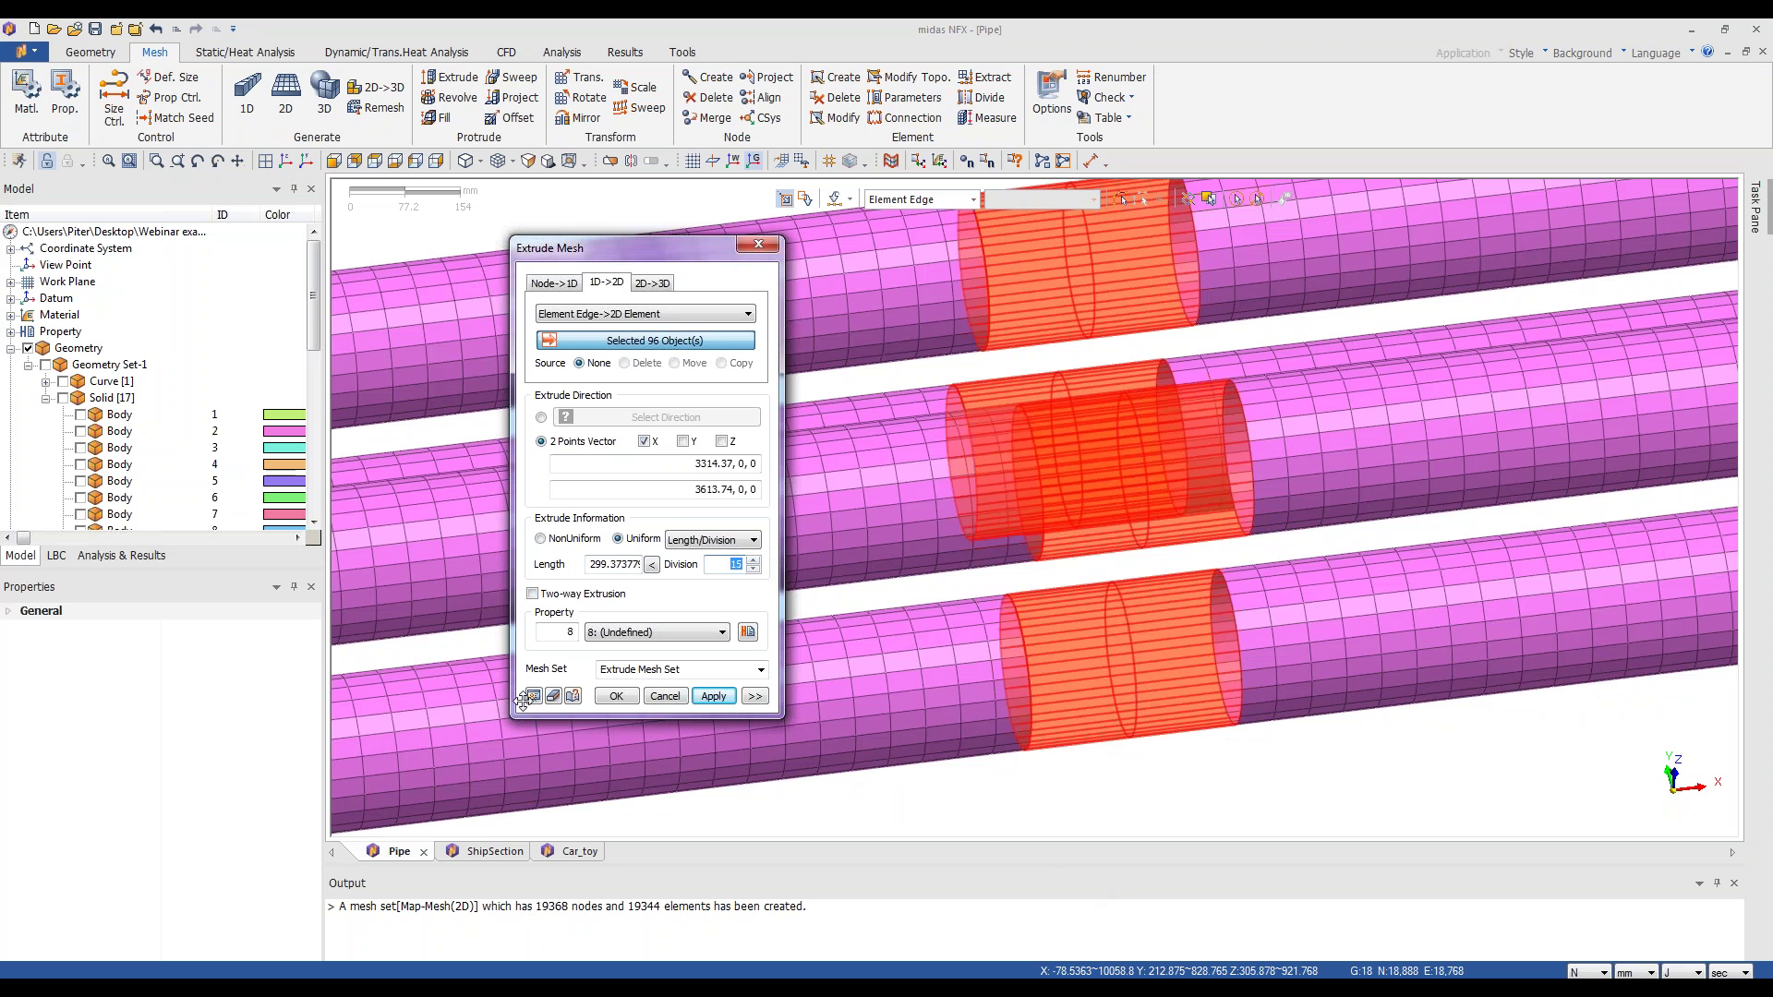
pyautogui.click(754, 696)
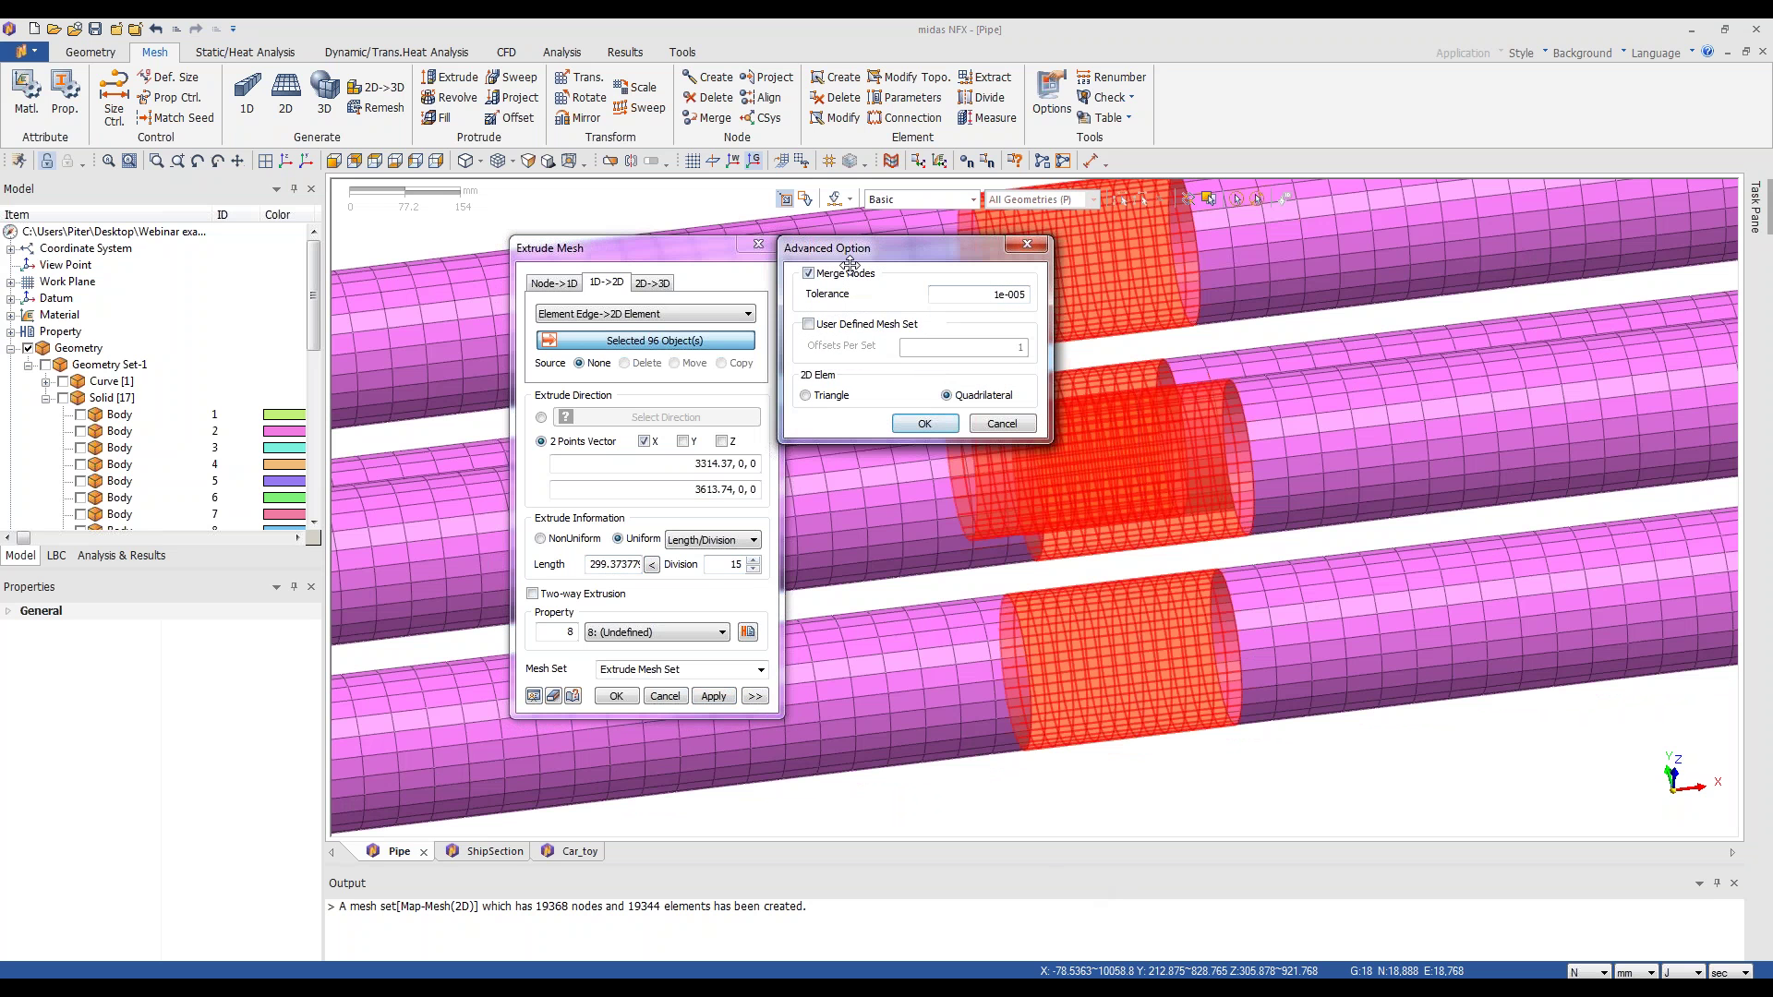
pyautogui.click(924, 423)
pyautogui.click(627, 698)
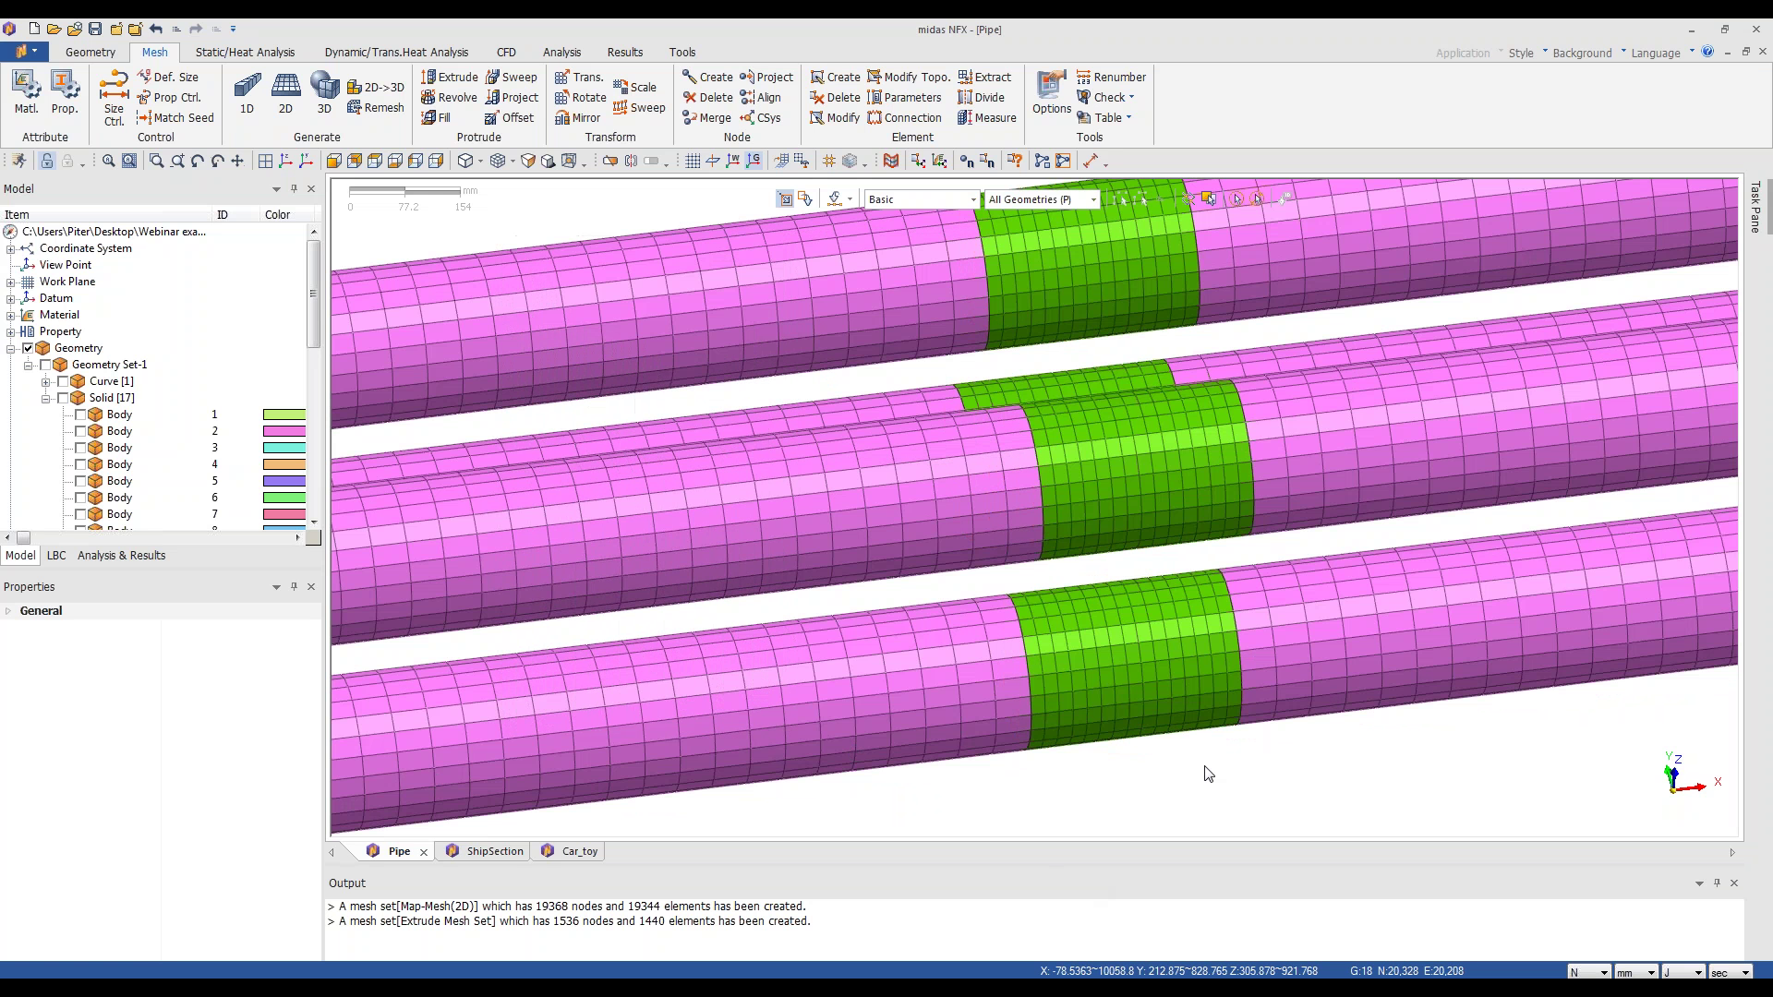
# - Merge the Map-Mesh(2D) and Extrude Mesh Set mesh sets into a single Map-Mesh(2D) set
pyautogui.scroll(-1, 1201, 773)
pyautogui.scroll(-3, 1191, 774)
pyautogui.moveTo(1161, 669); pyautogui.dragTo(752, 647, button='middle')
pyautogui.scroll(-2, 1042, 649)
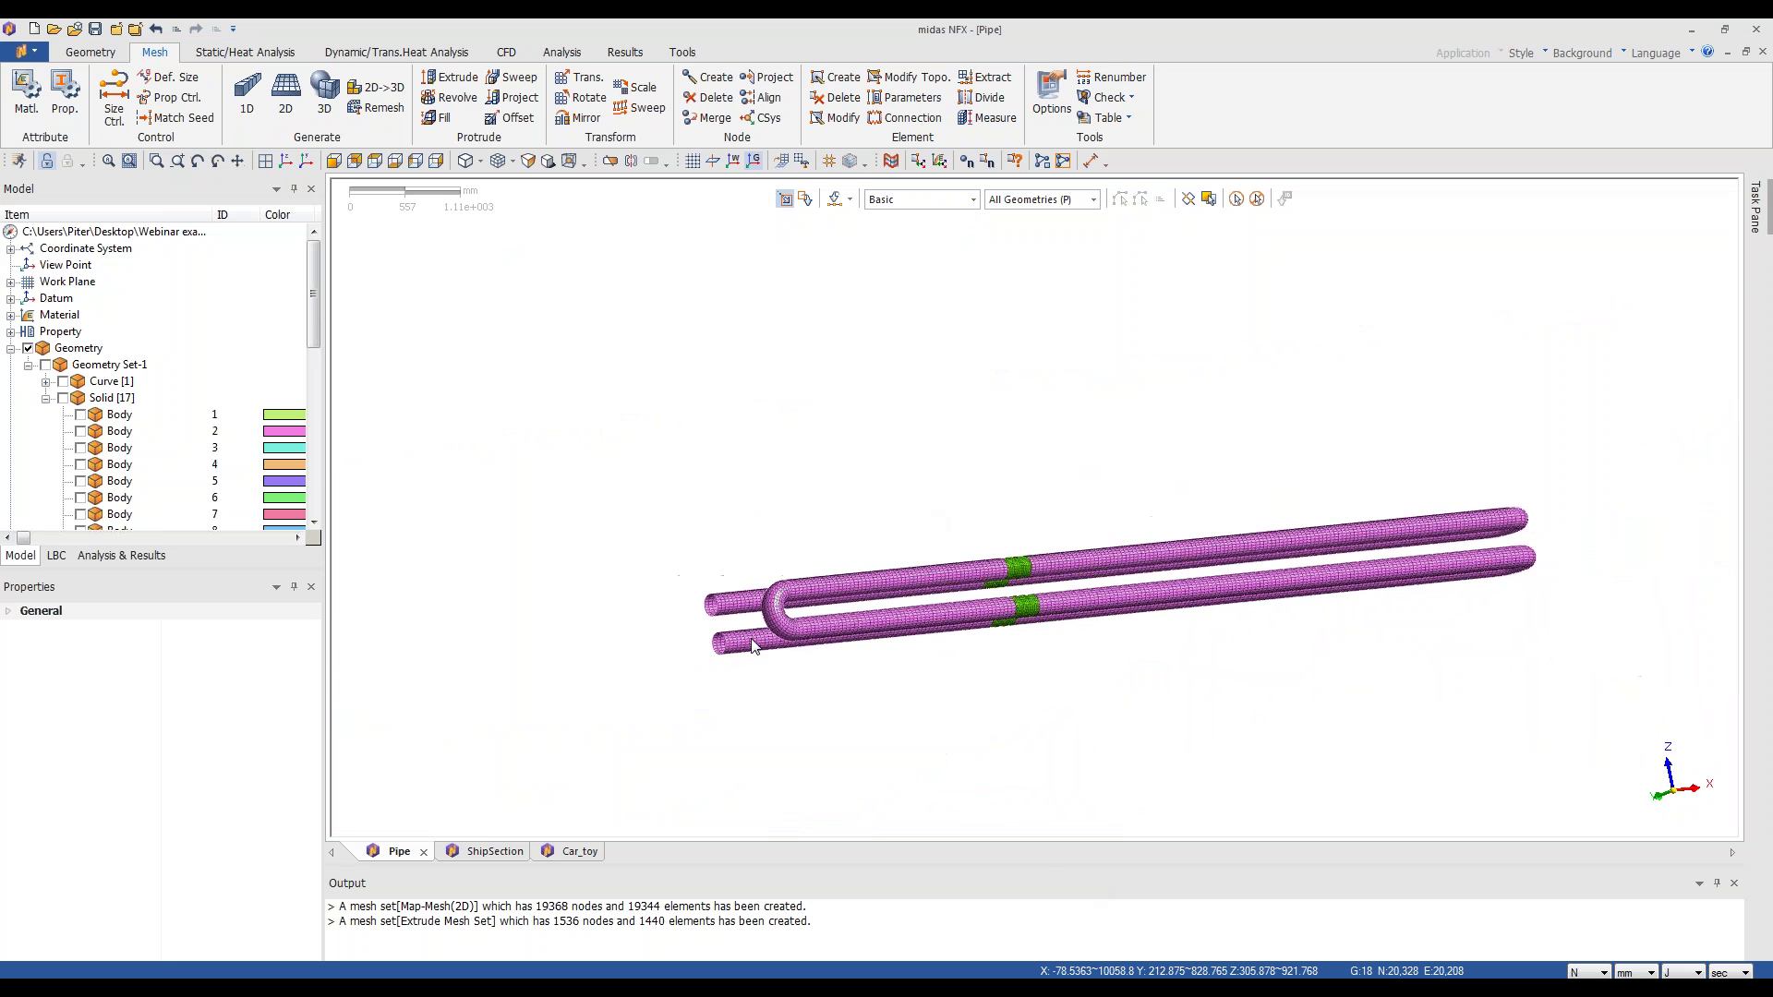
pyautogui.moveTo(1305, 552); pyautogui.dragTo(956, 688, button='middle')
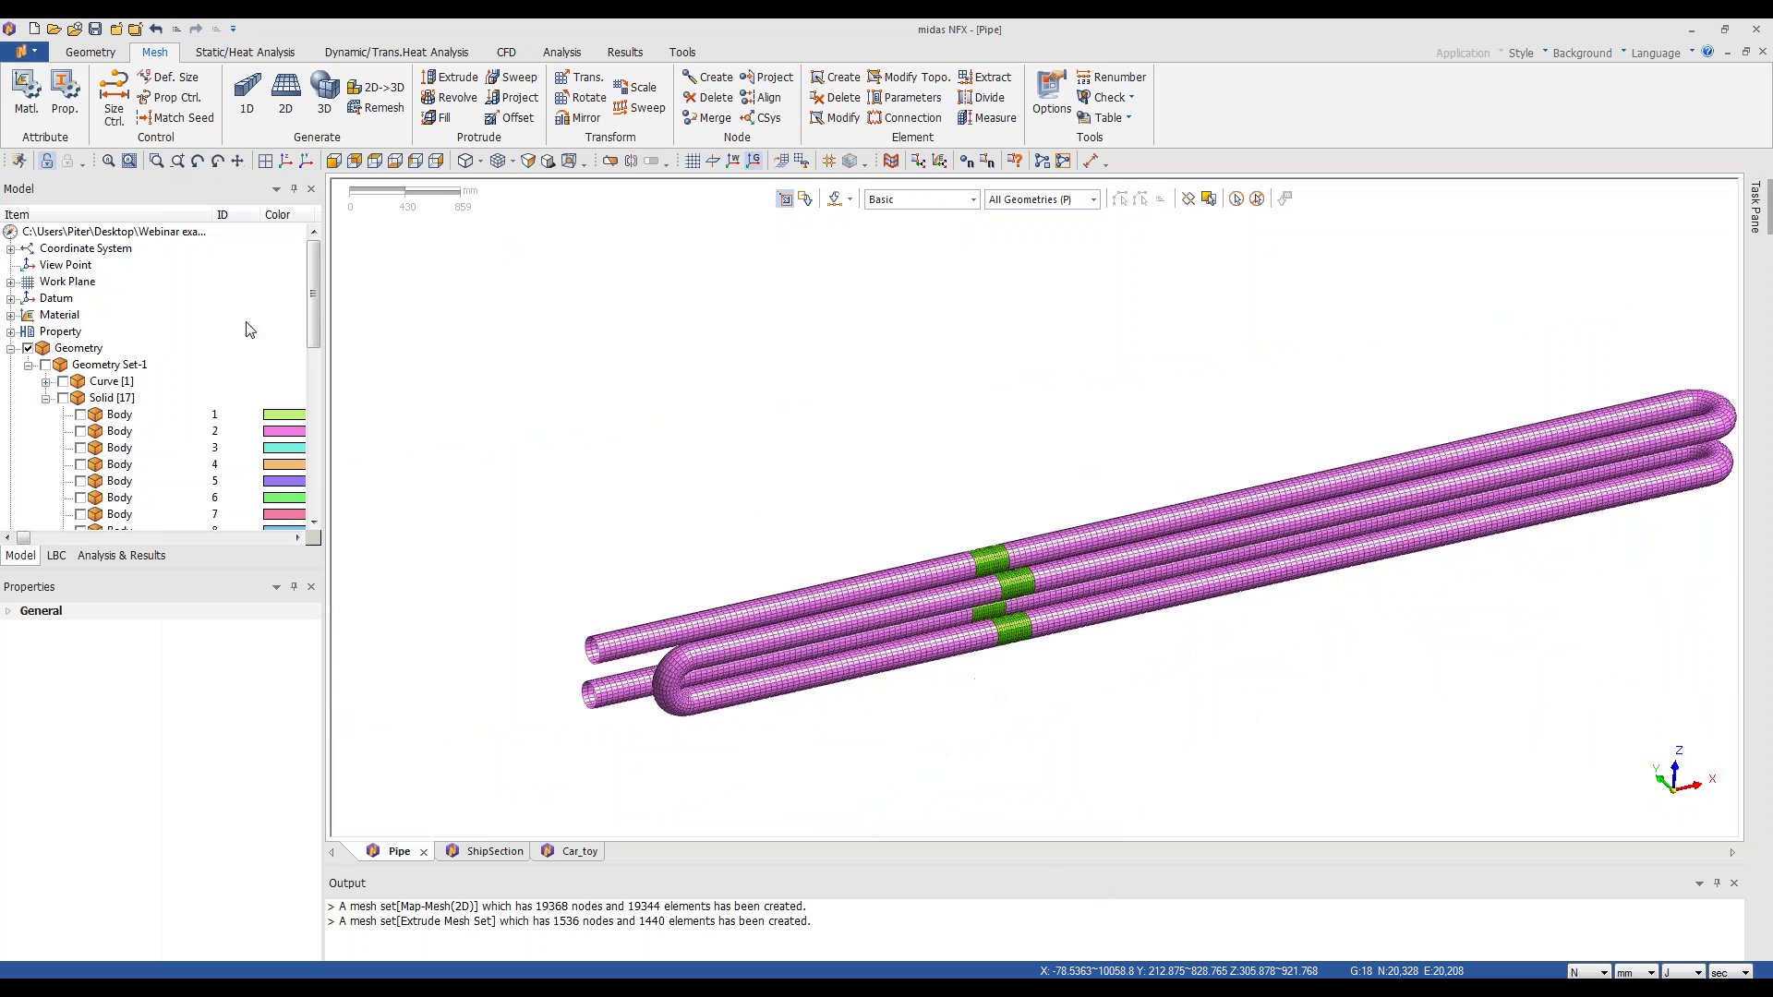
pyautogui.click(12, 350)
pyautogui.moveTo(313, 402); pyautogui.dragTo(282, 471)
pyautogui.click(125, 399)
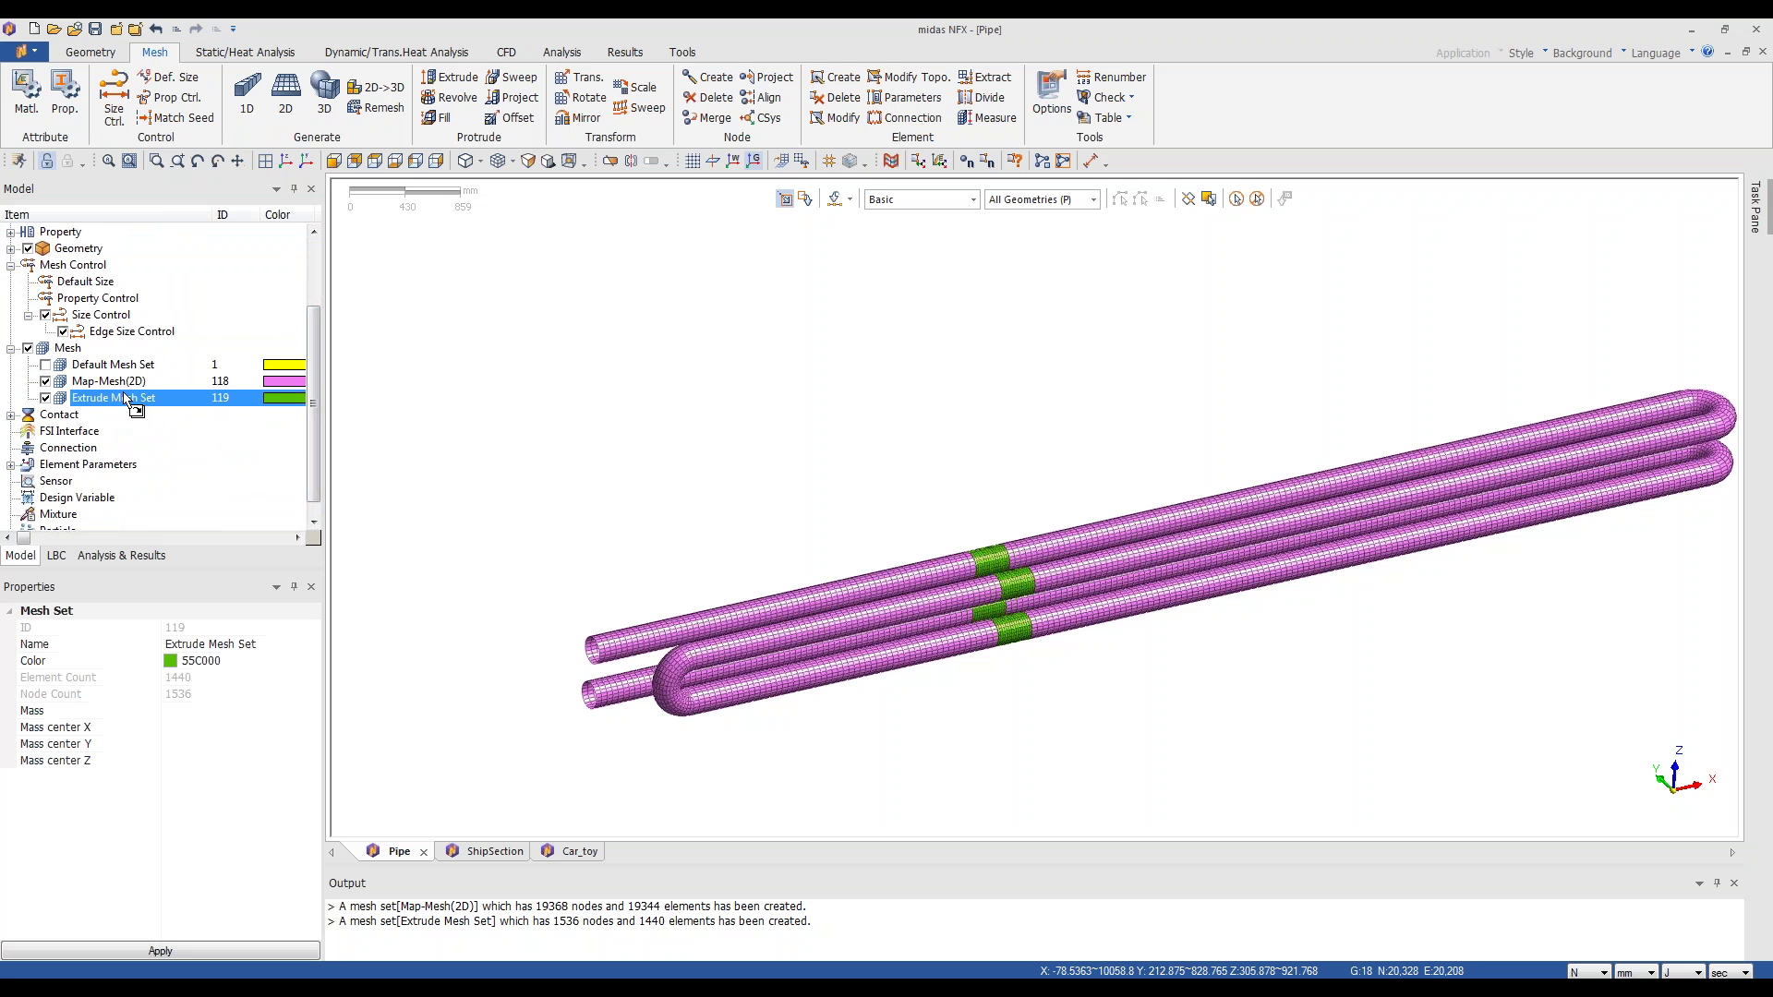
pyautogui.keyDown('ctrl'); pyautogui.click(125, 388); pyautogui.keyUp('ctrl')
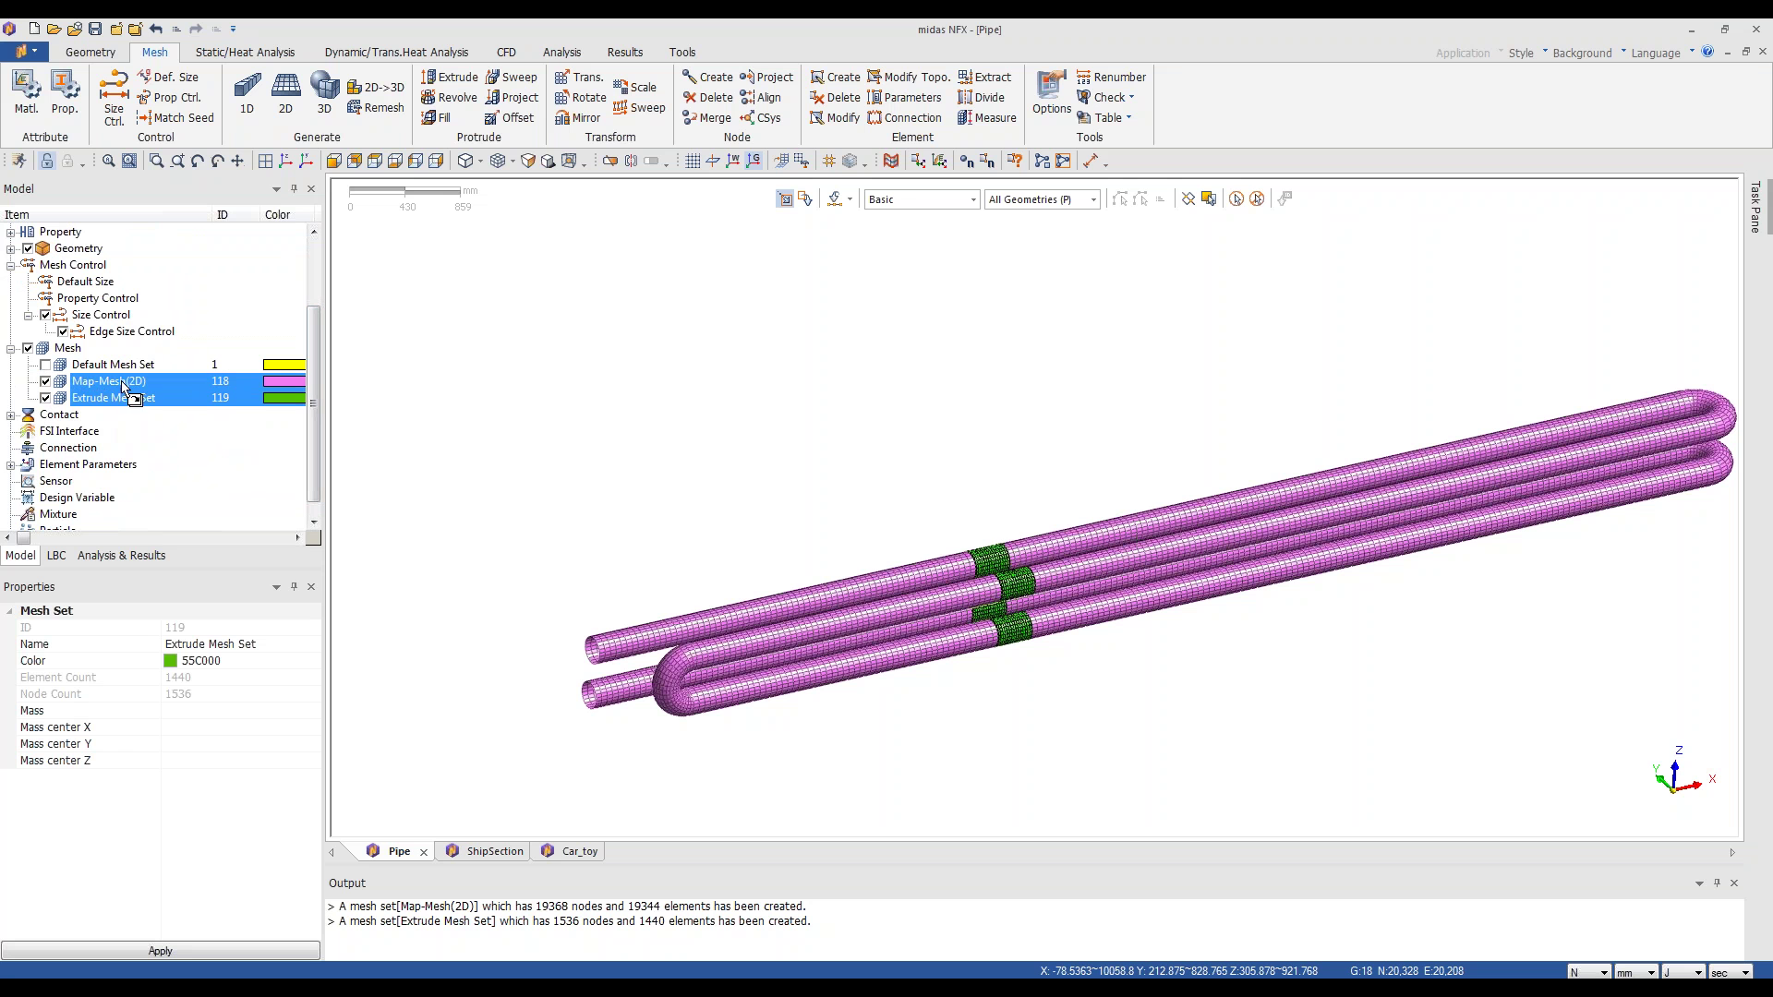
pyautogui.moveTo(123, 382); pyautogui.dragTo(125, 399)
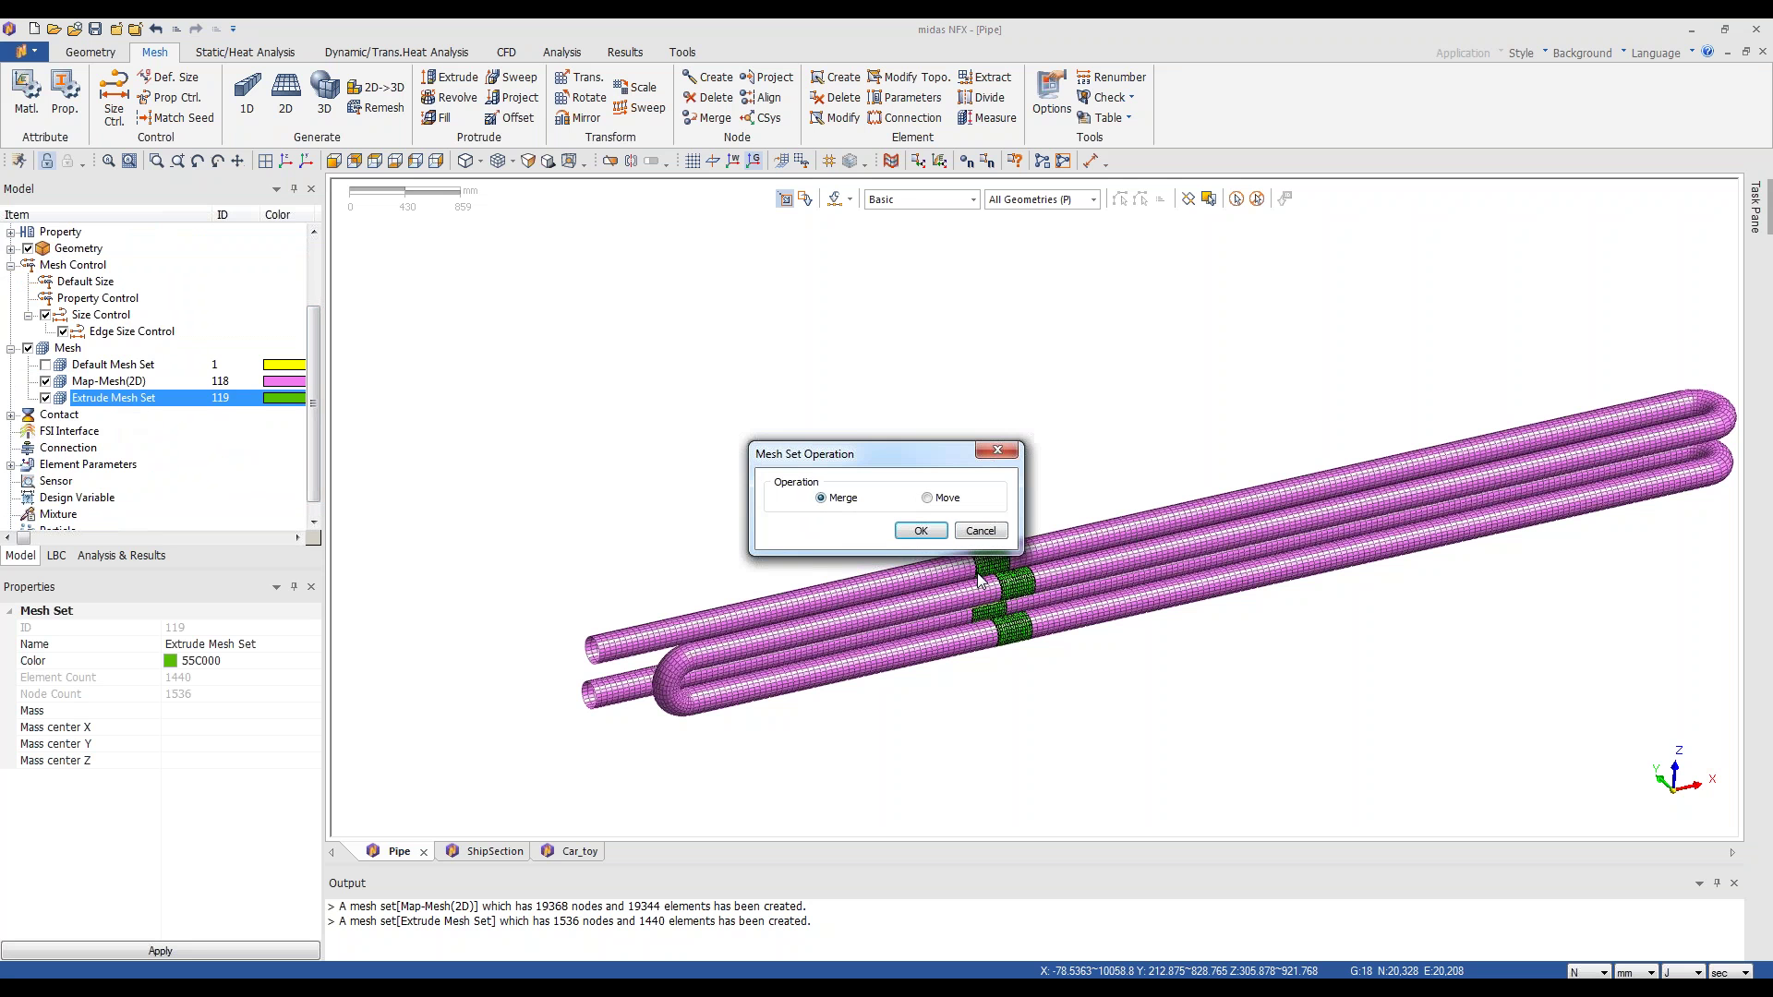
pyautogui.click(920, 531)
pyautogui.keyDown('ctrl'); pyautogui.click(88, 388); pyautogui.keyUp('ctrl')
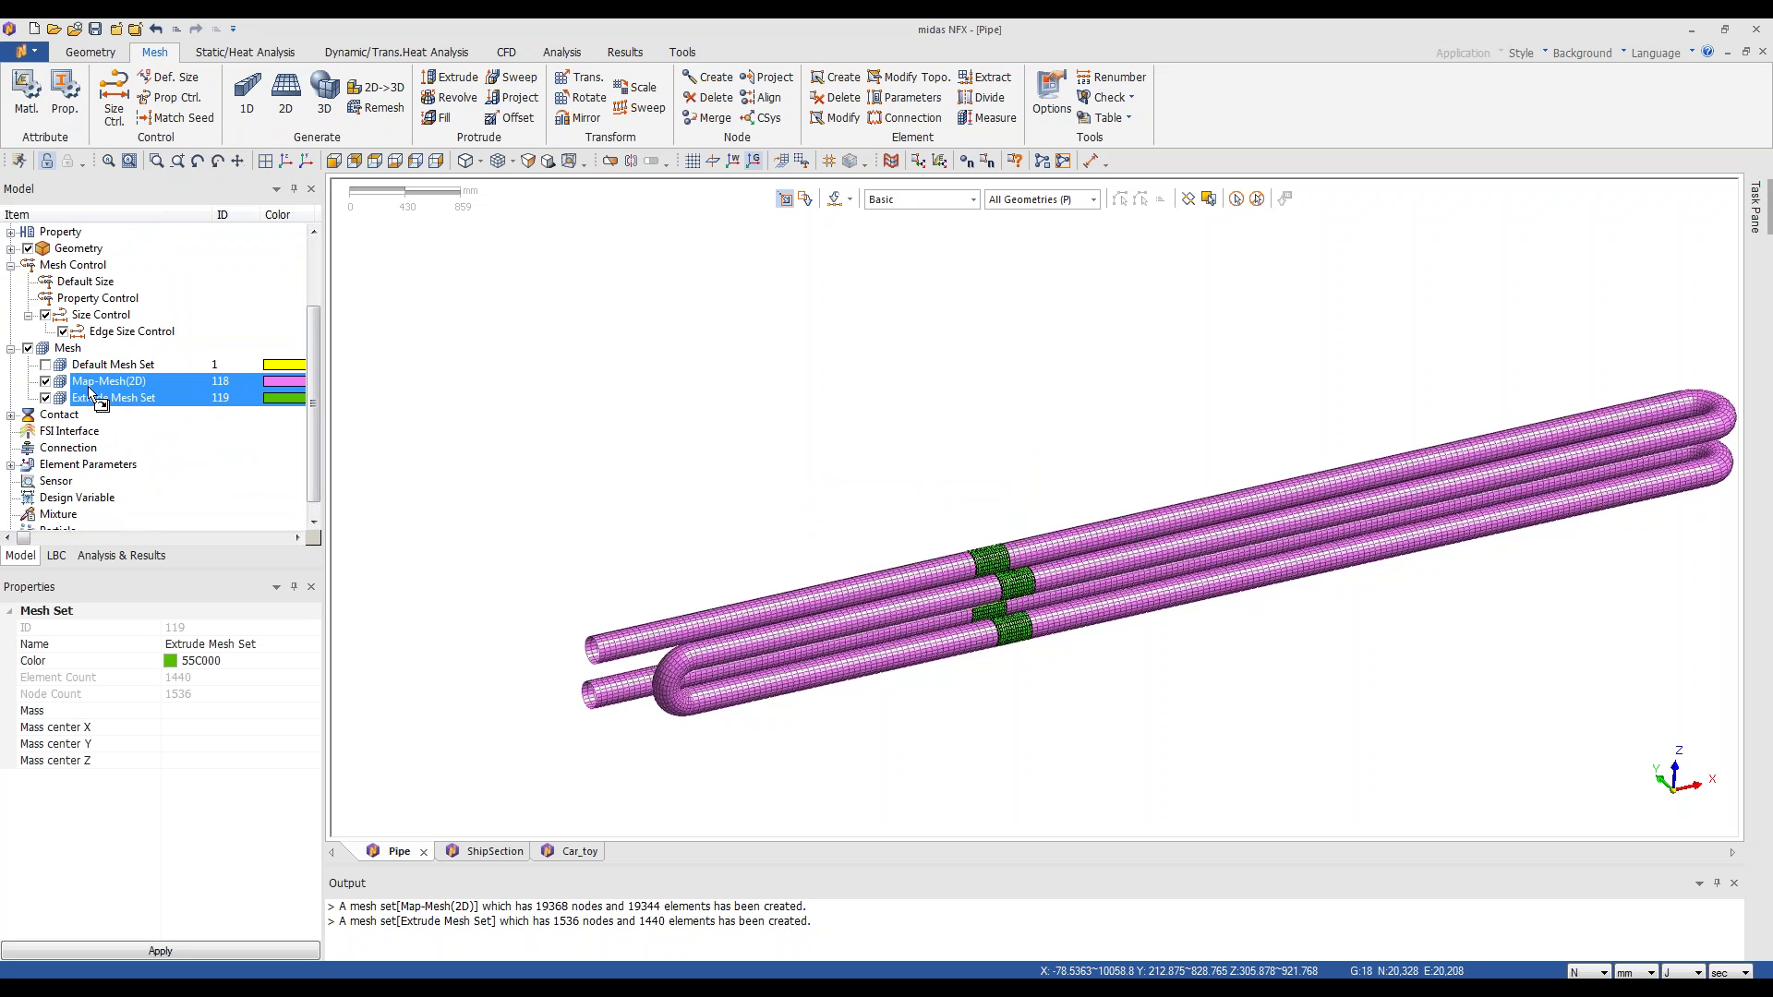
pyautogui.moveTo(89, 393); pyautogui.dragTo(90, 398)
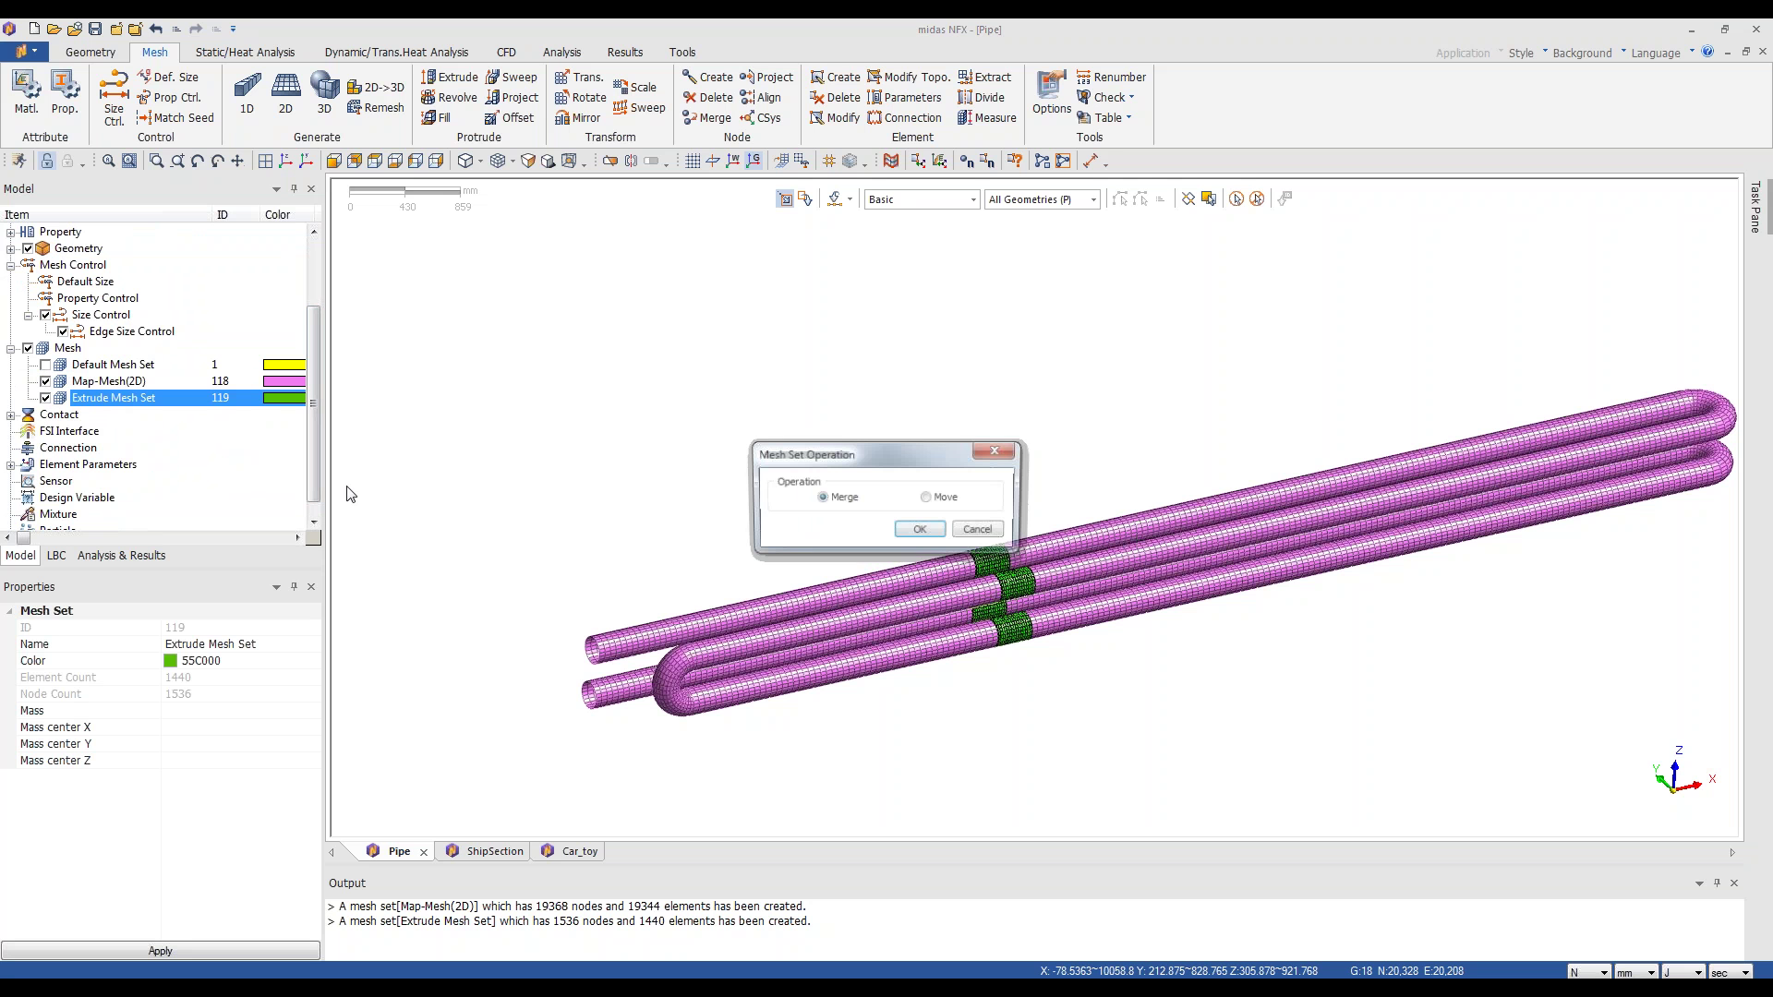
pyautogui.click(922, 534)
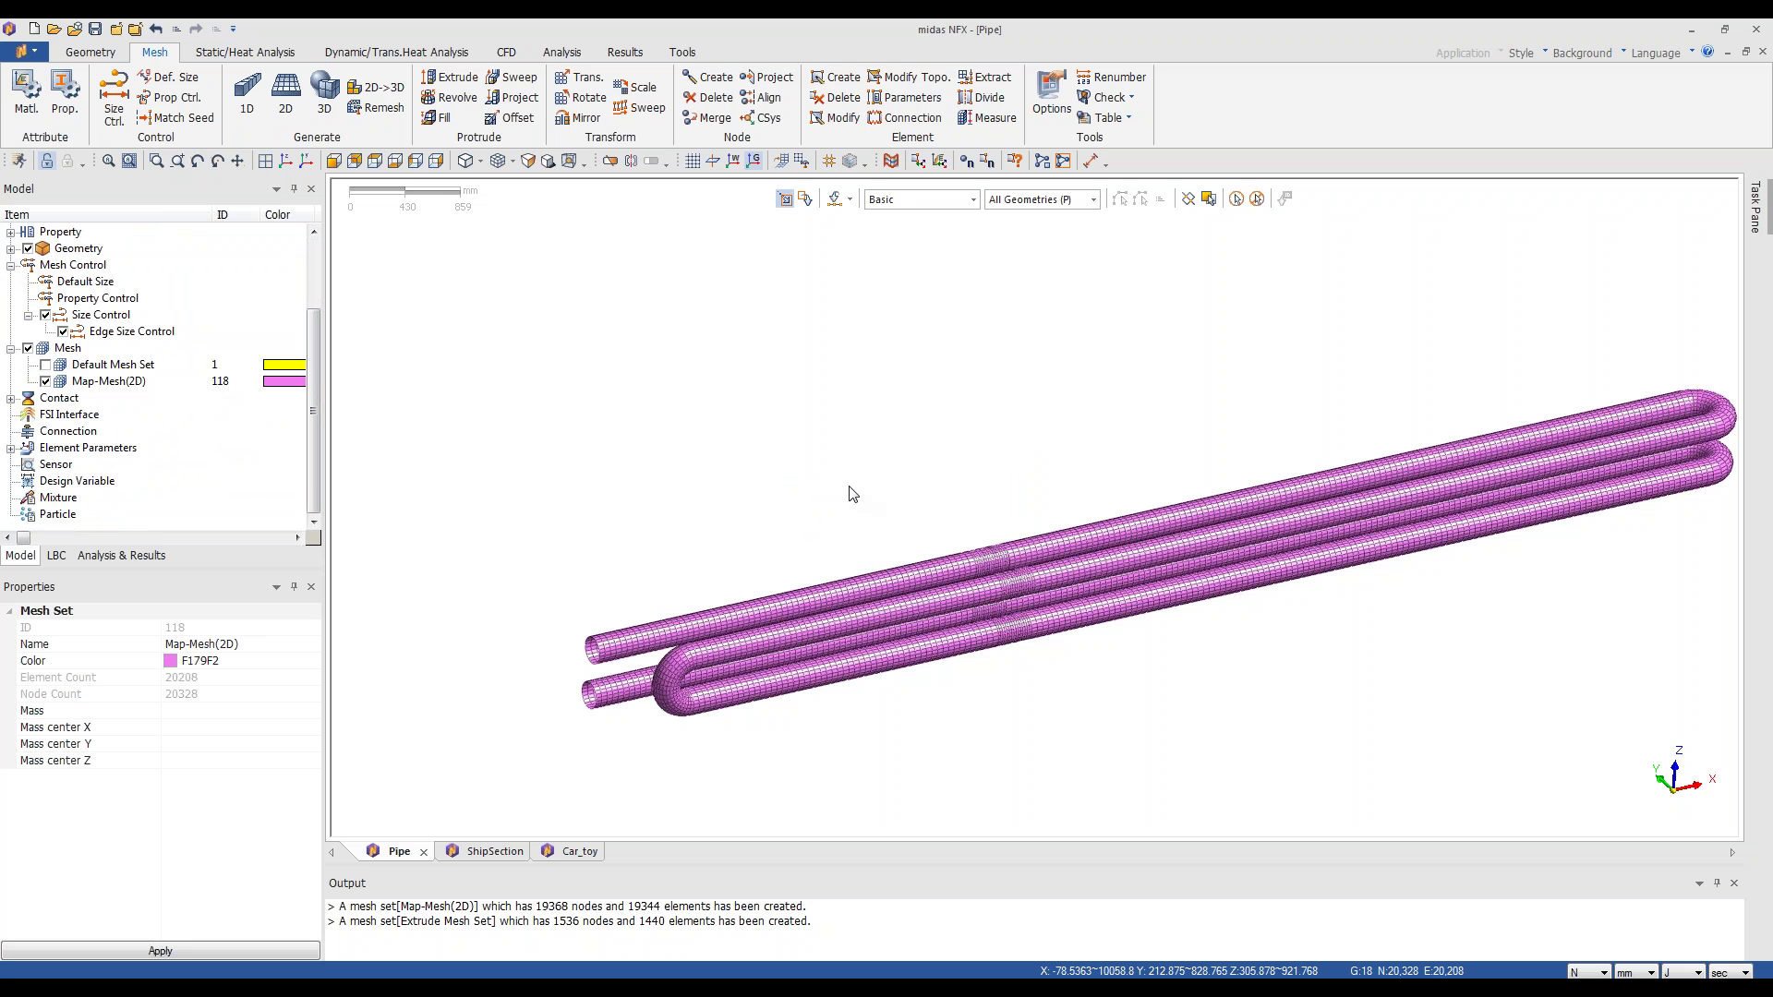
# - Run a mesh topology check on the combined pipe mesh for feature edges with a 30 degree feature angle
pyautogui.scroll(1, 1001, 782)
pyautogui.scroll(3, 961, 746)
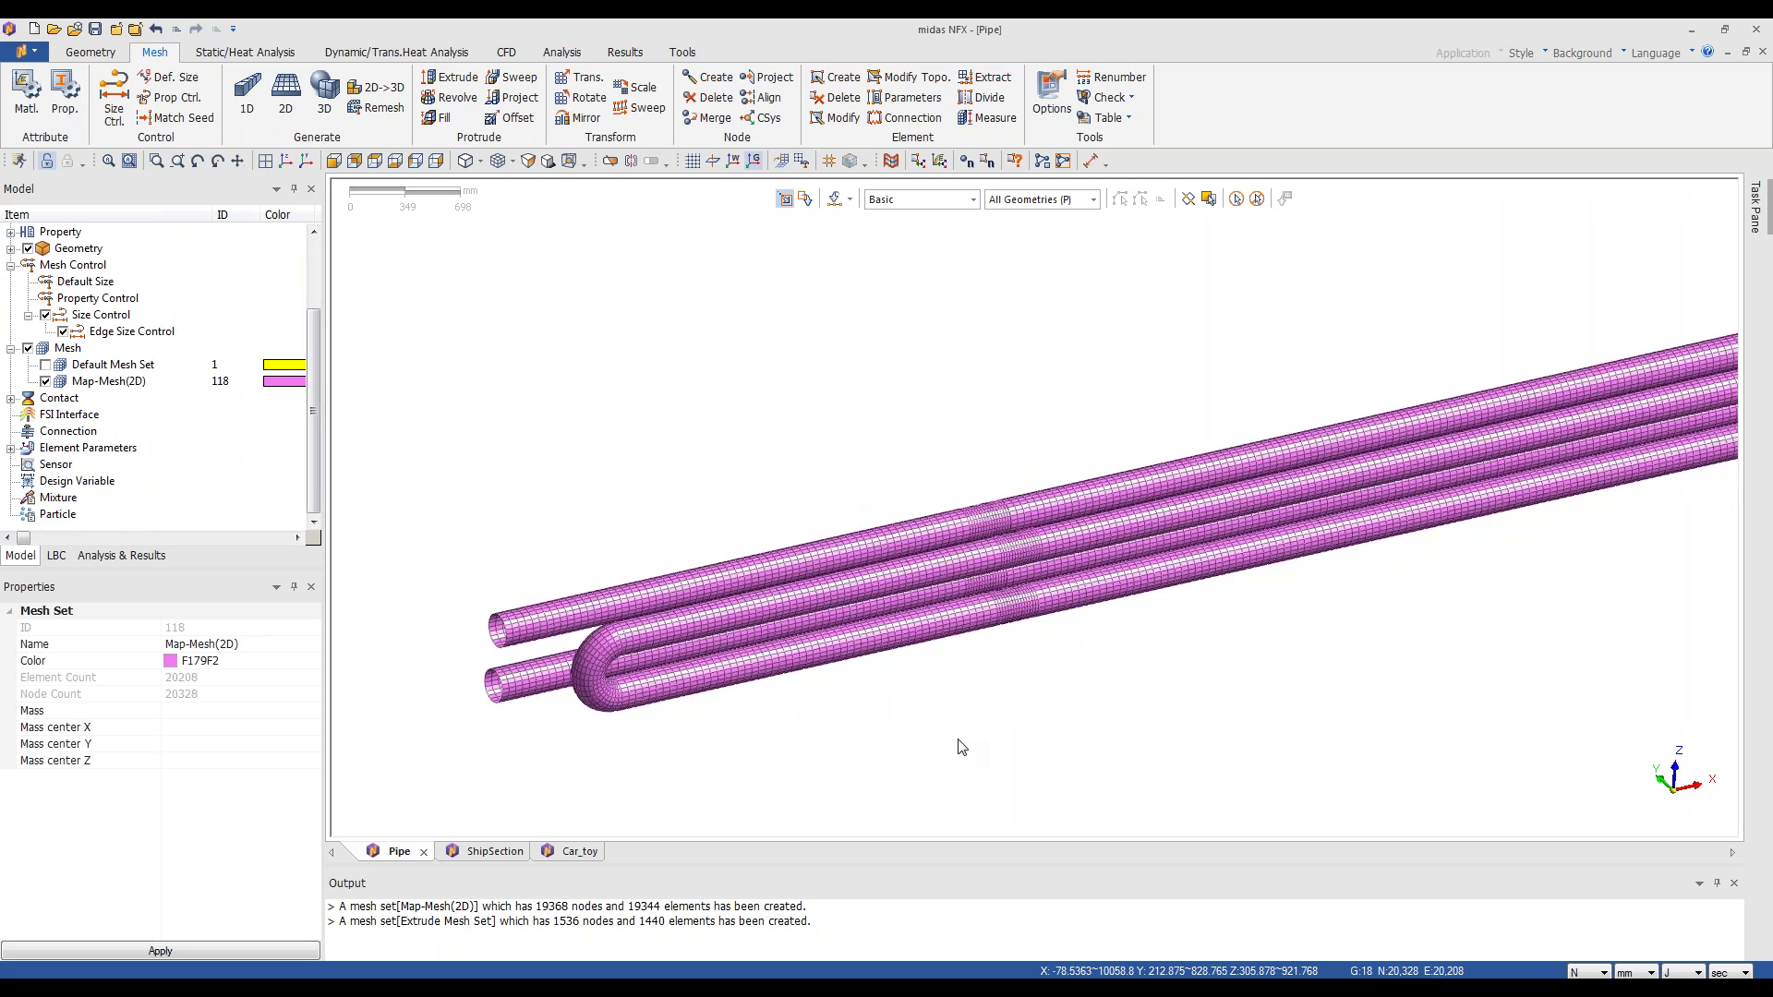
pyautogui.scroll(10, 989, 534)
pyautogui.scroll(-4, 989, 528)
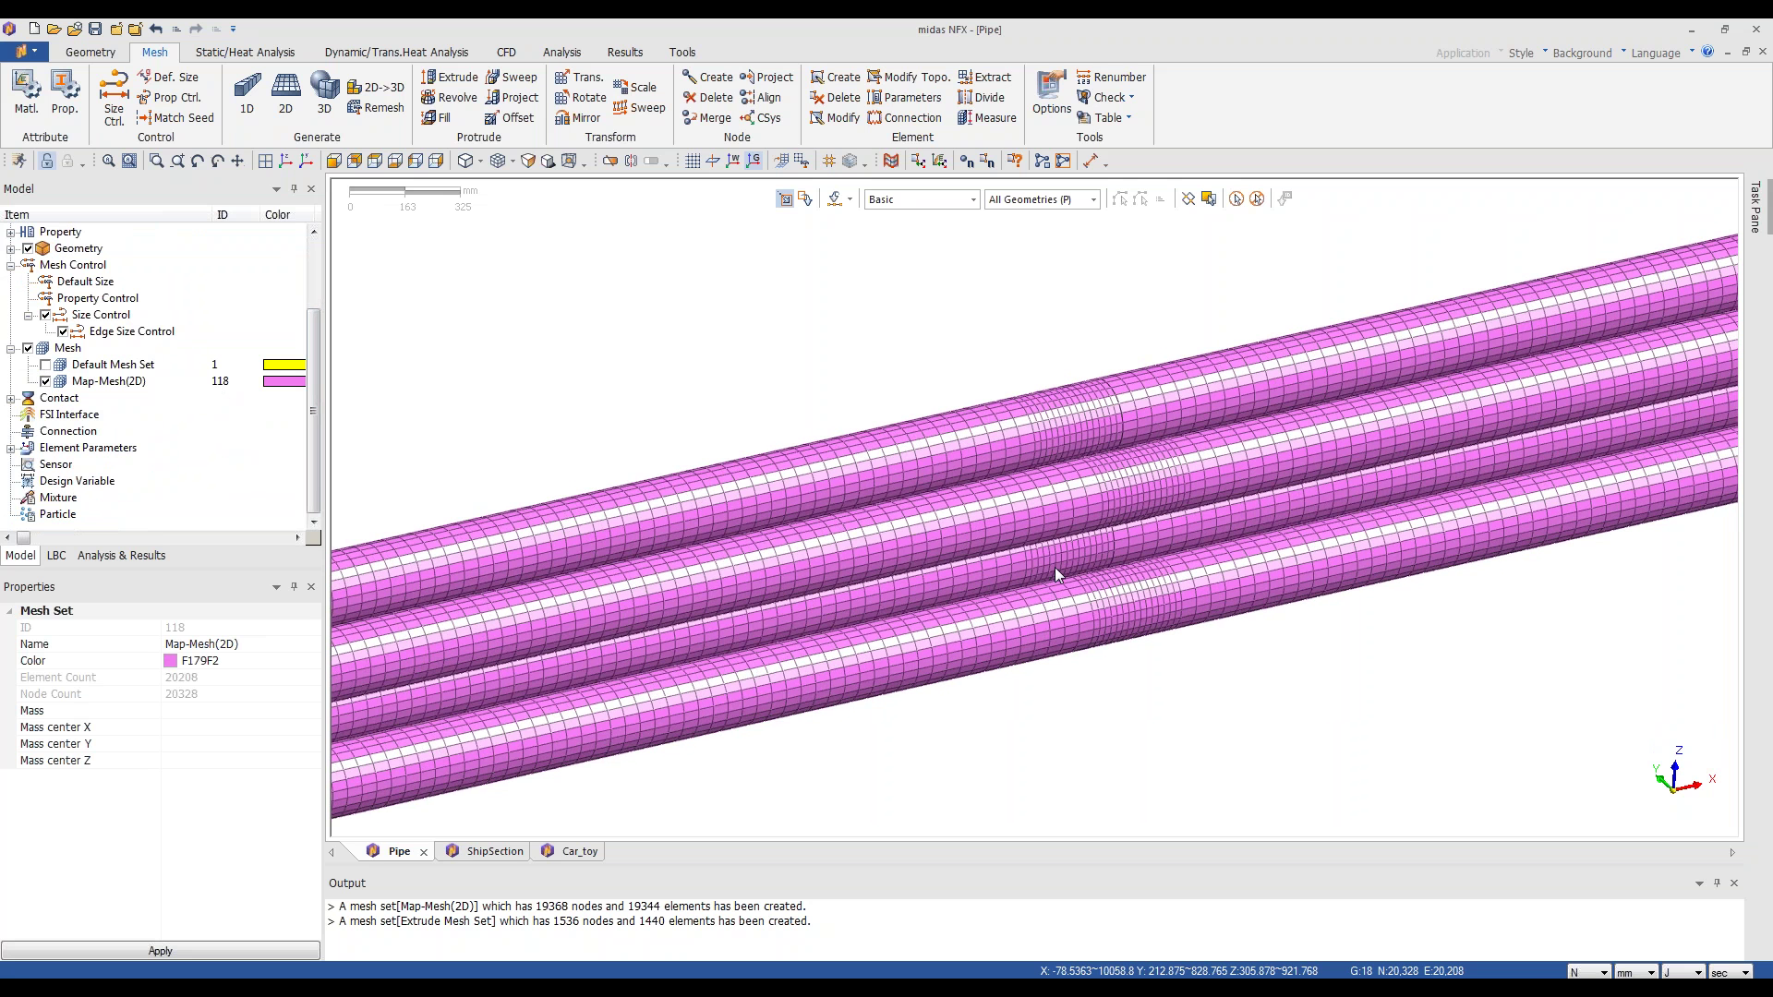
pyautogui.moveTo(1149, 576); pyautogui.dragTo(1049, 592, button='middle')
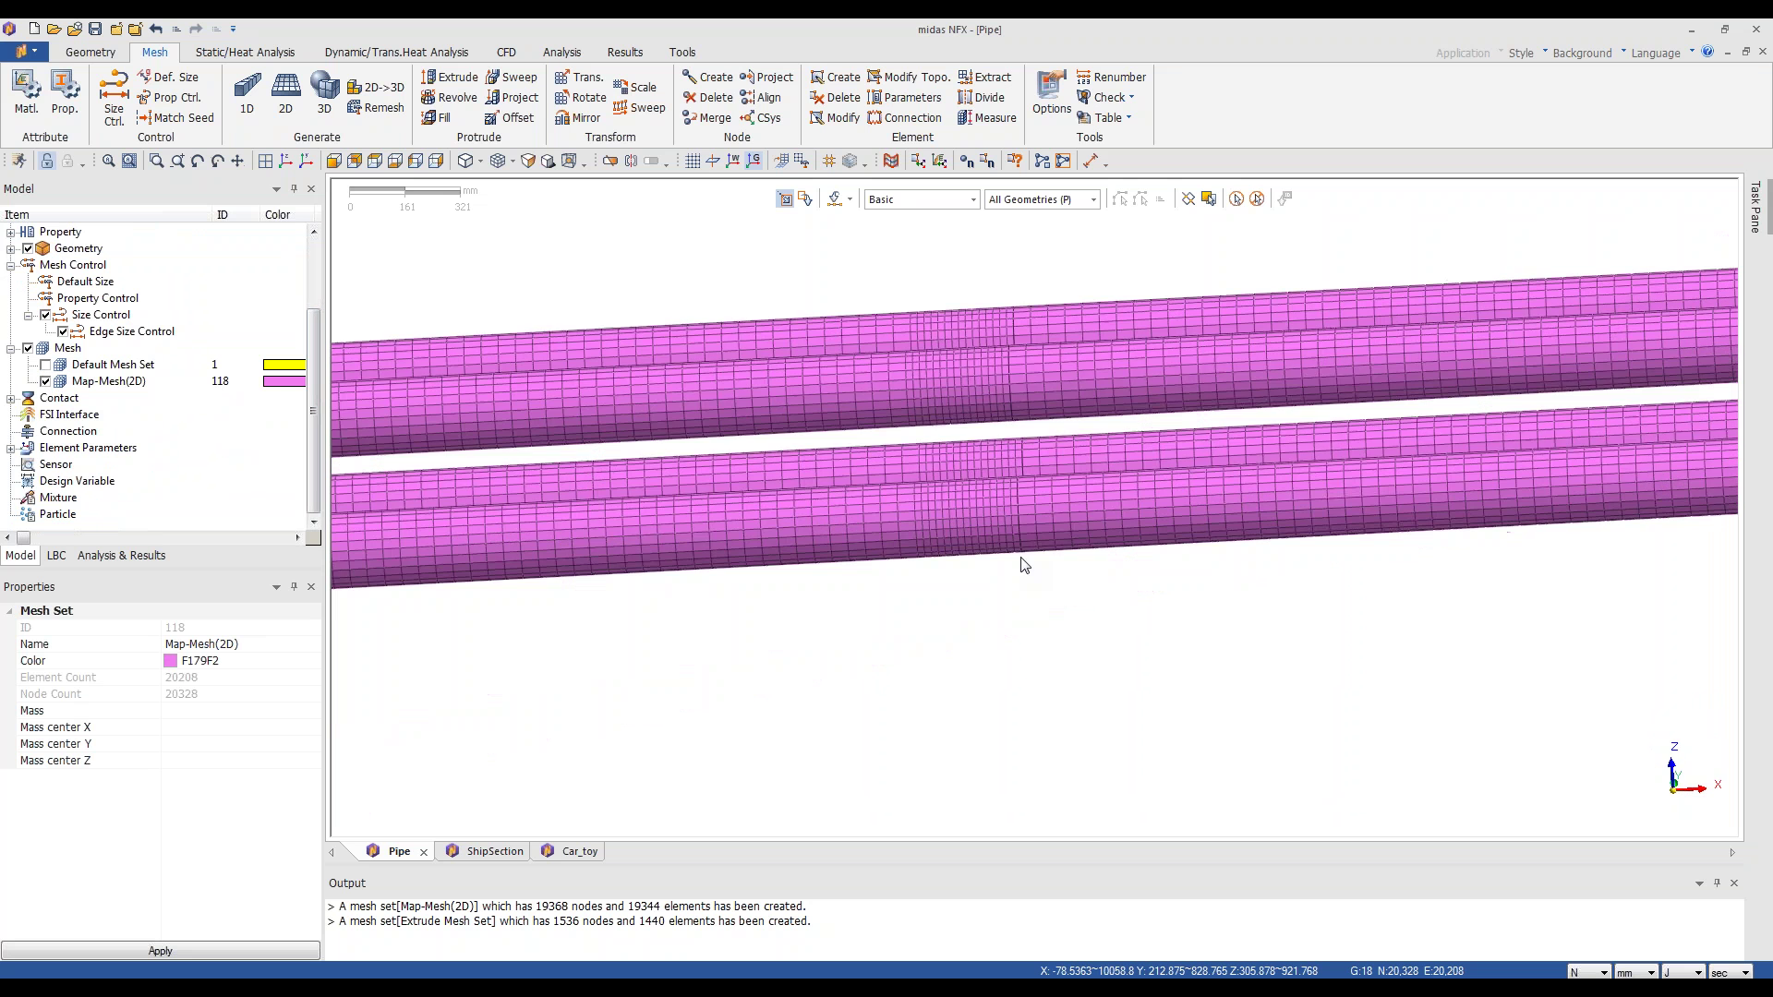
pyautogui.click(1108, 97)
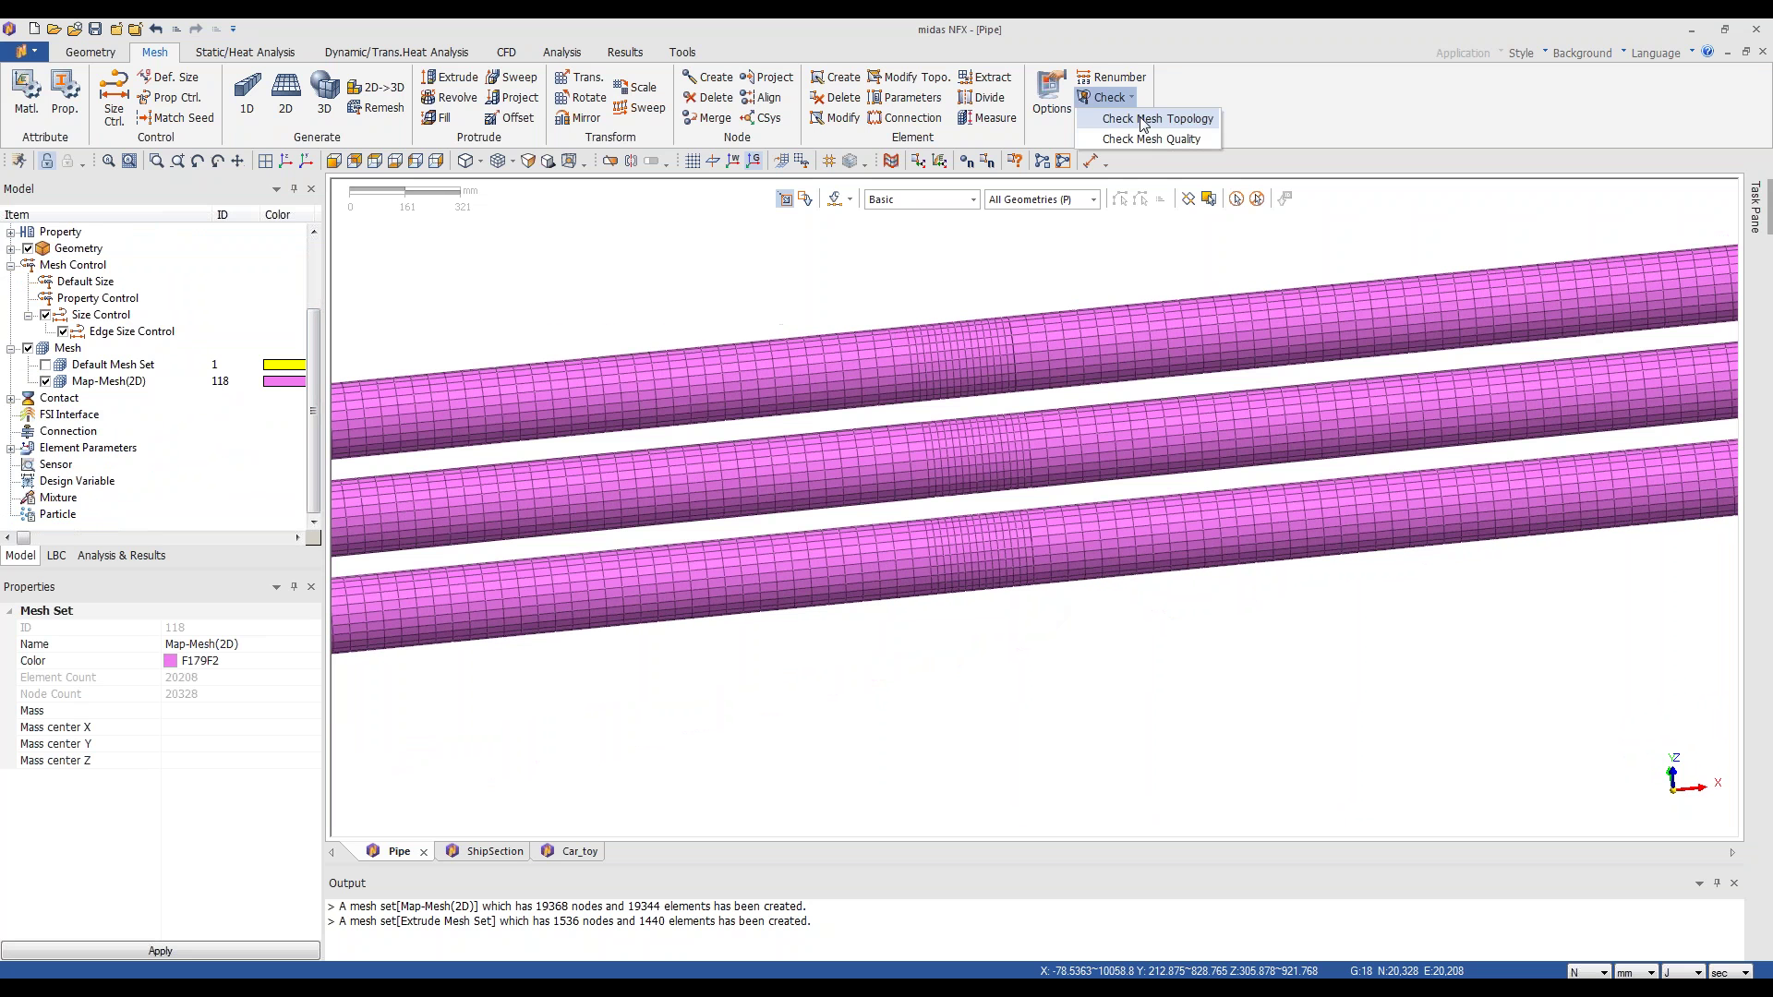
pyautogui.click(1145, 120)
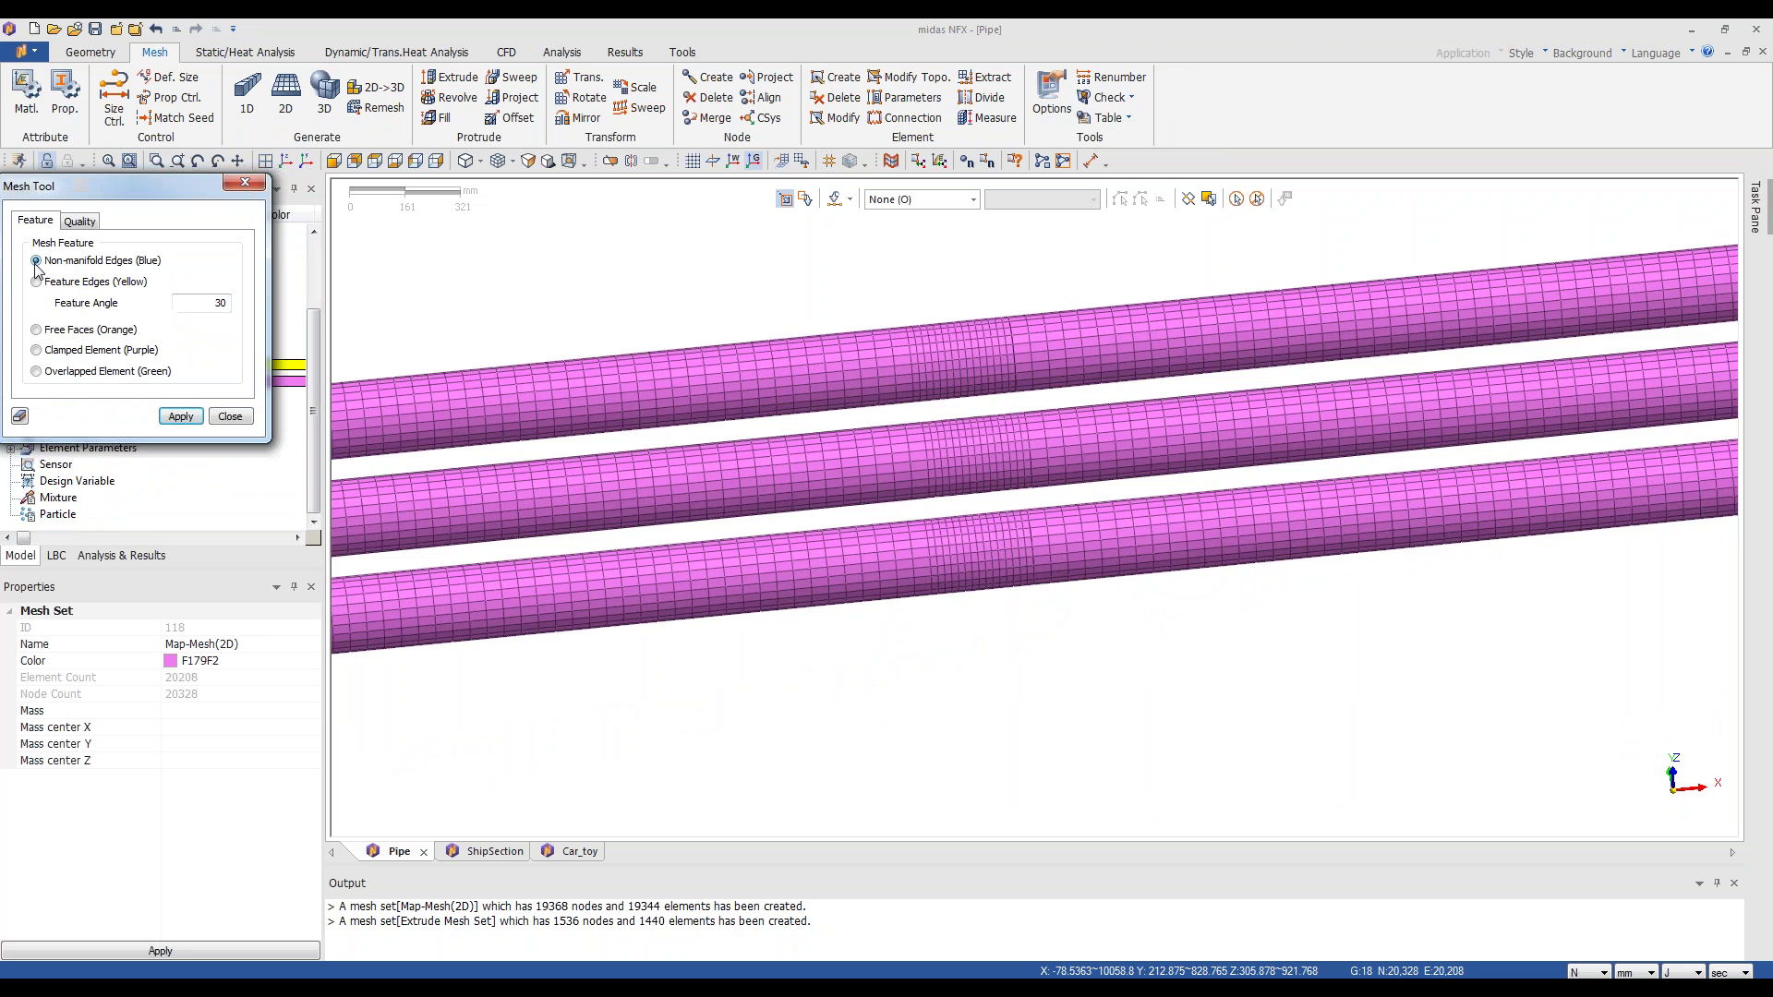
pyautogui.click(36, 282)
pyautogui.click(189, 419)
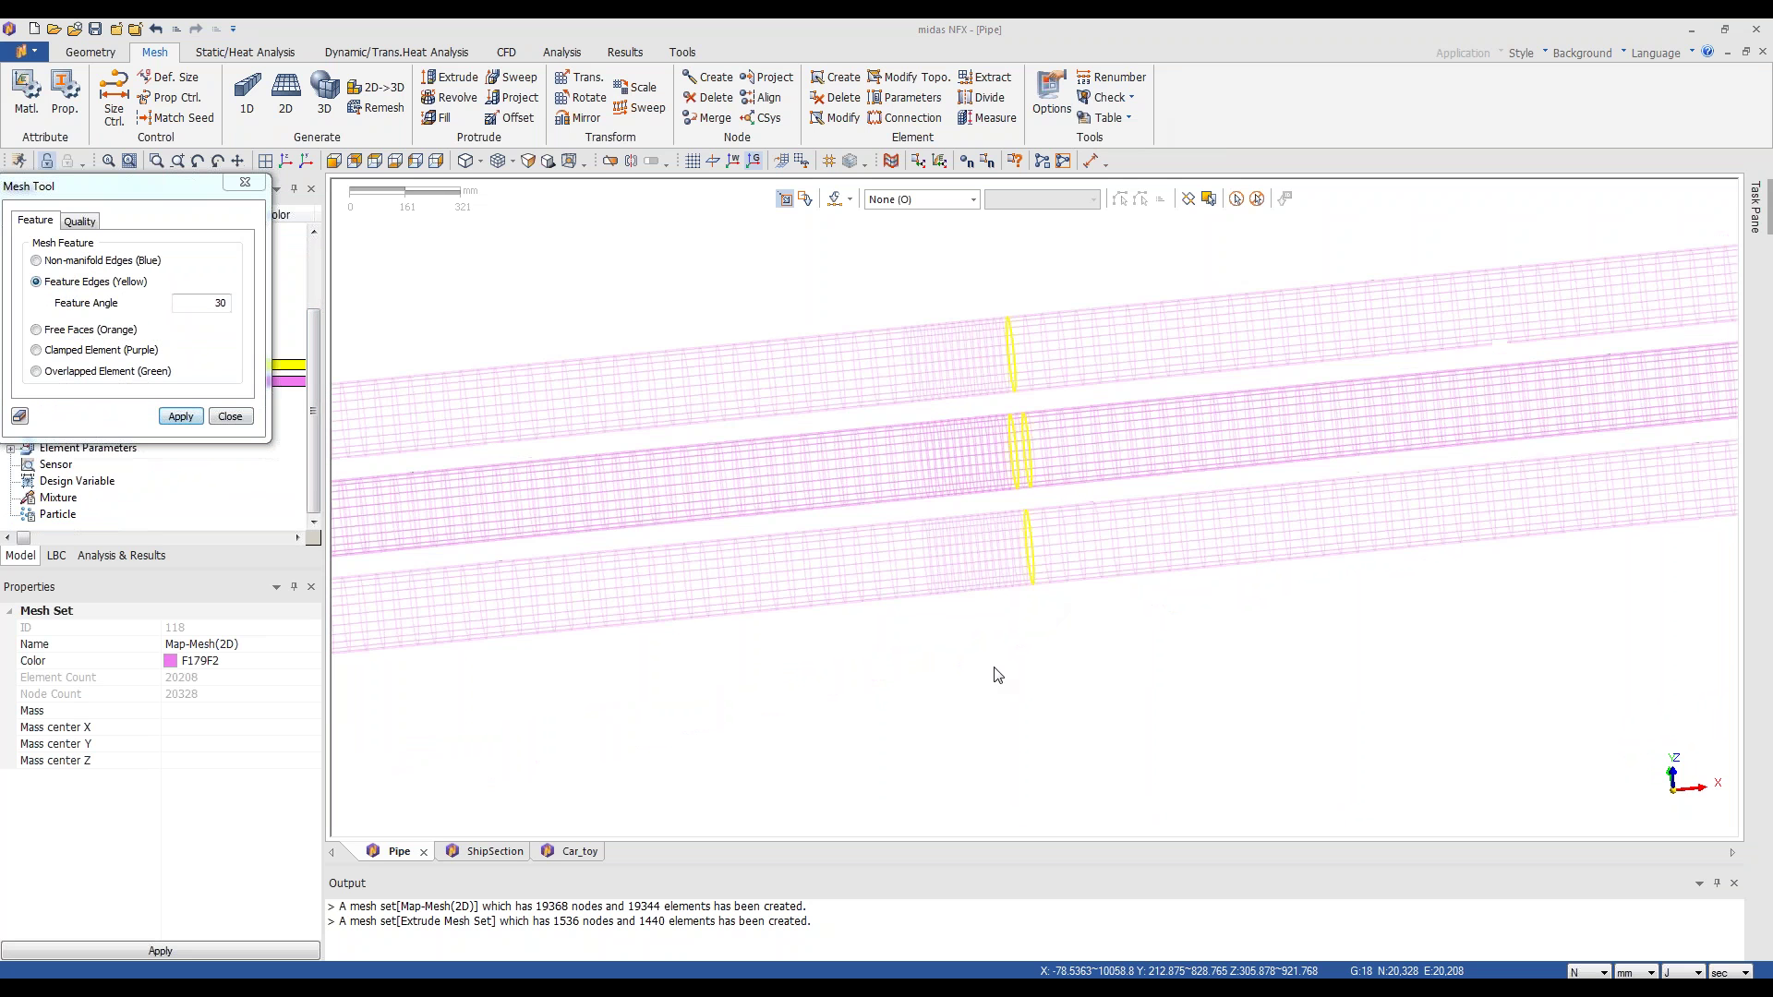
# - Examine where the highlighted feature edges lie around the refined pipe sections, and close the topology check
pyautogui.scroll(-4, 1005, 663)
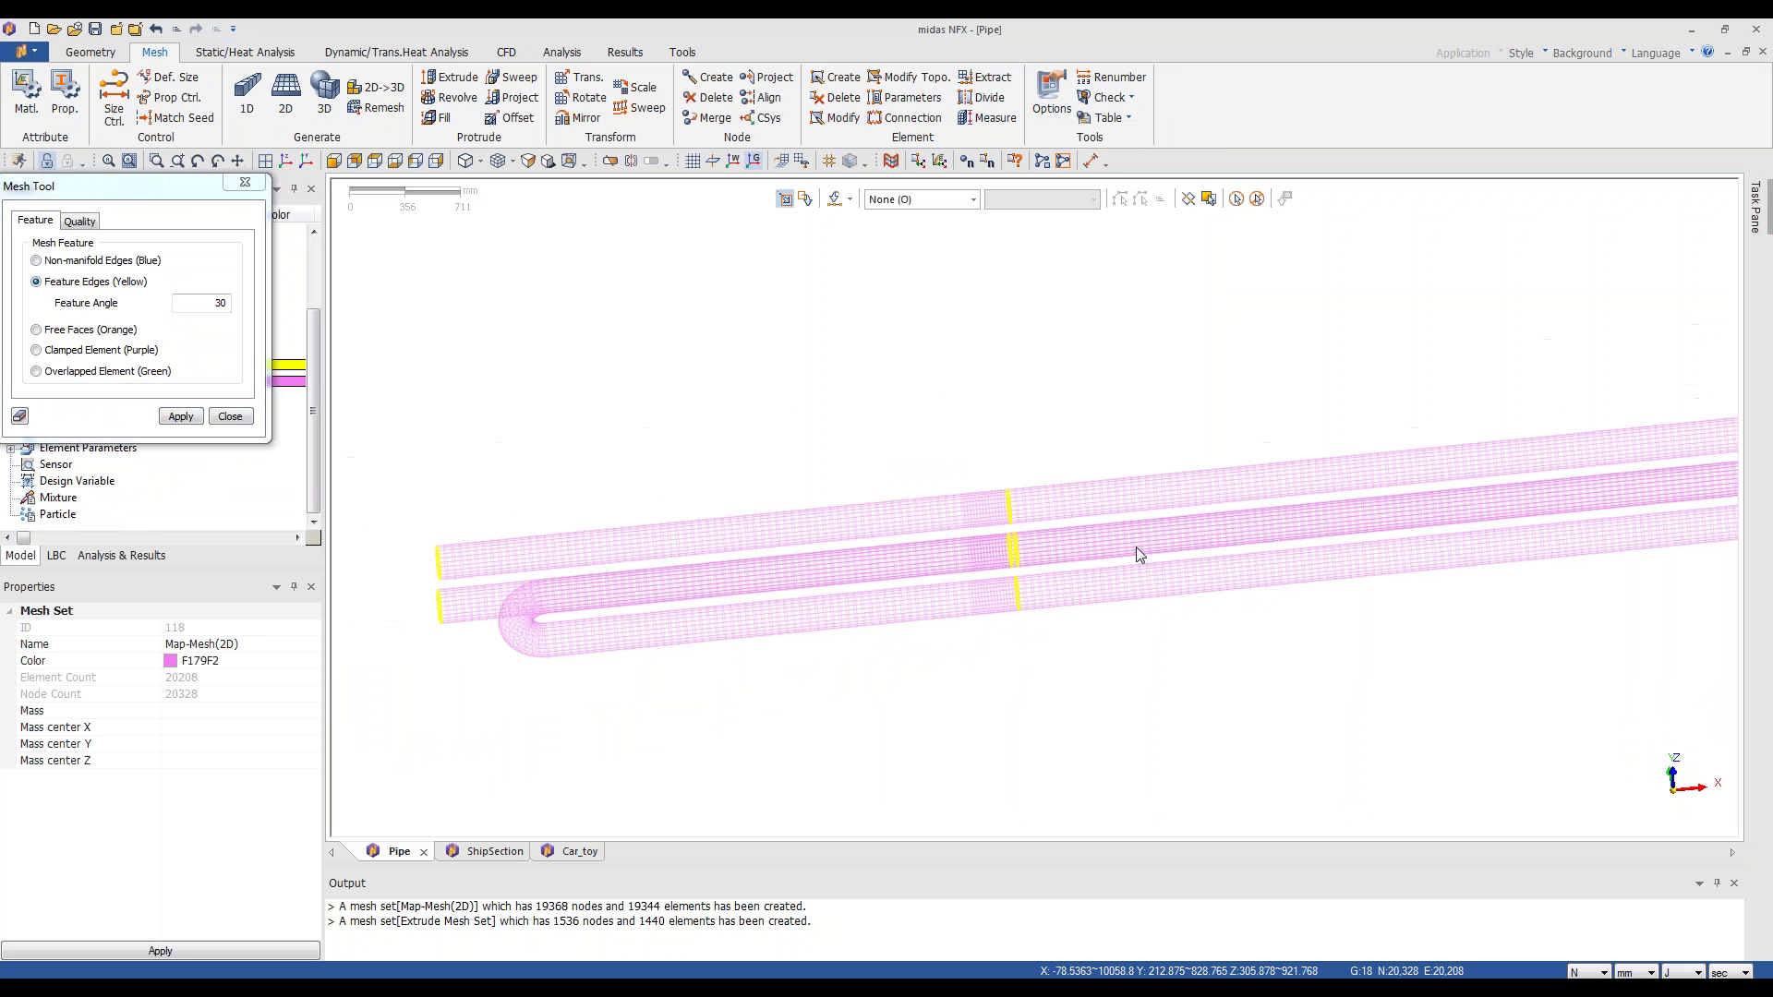
pyautogui.moveTo(1140, 551)
pyautogui.mouseDown(button='middle')
pyautogui.moveTo(1160, 535)
pyautogui.moveTo(1124, 554)
pyautogui.mouseUp(button='middle')
pyautogui.scroll(-2, 905, 631)
pyautogui.scroll(3, 905, 632)
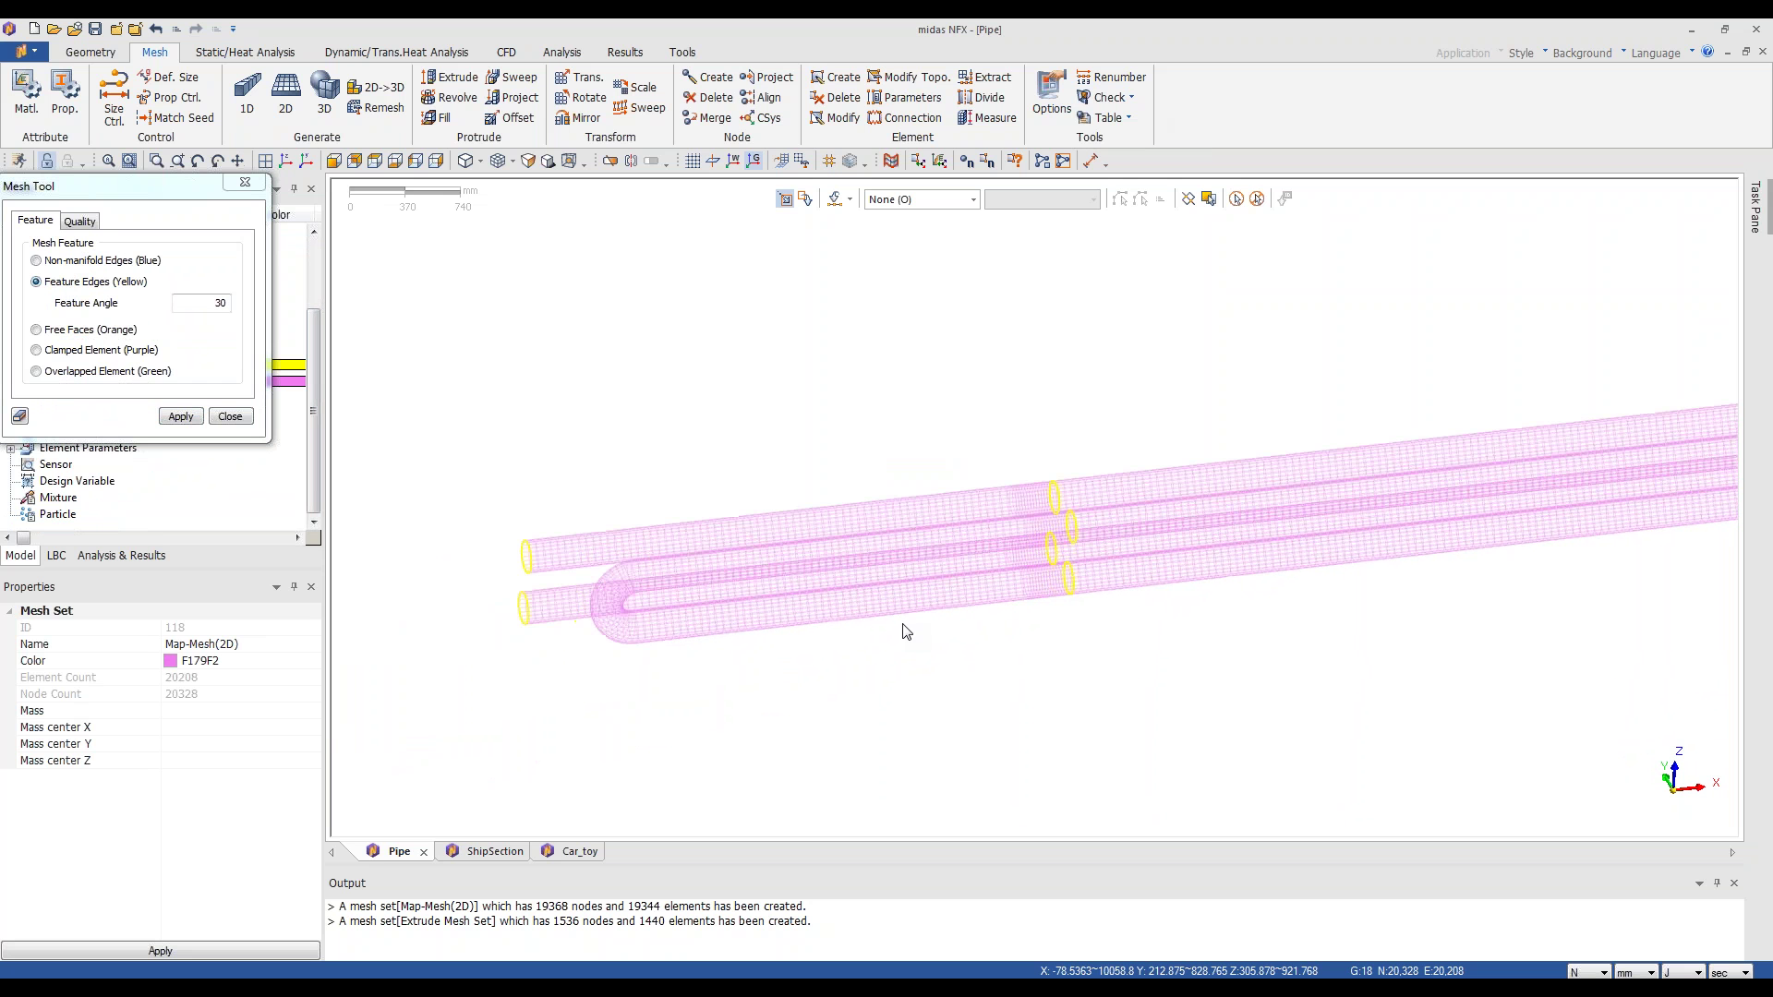
pyautogui.scroll(2, 1021, 598)
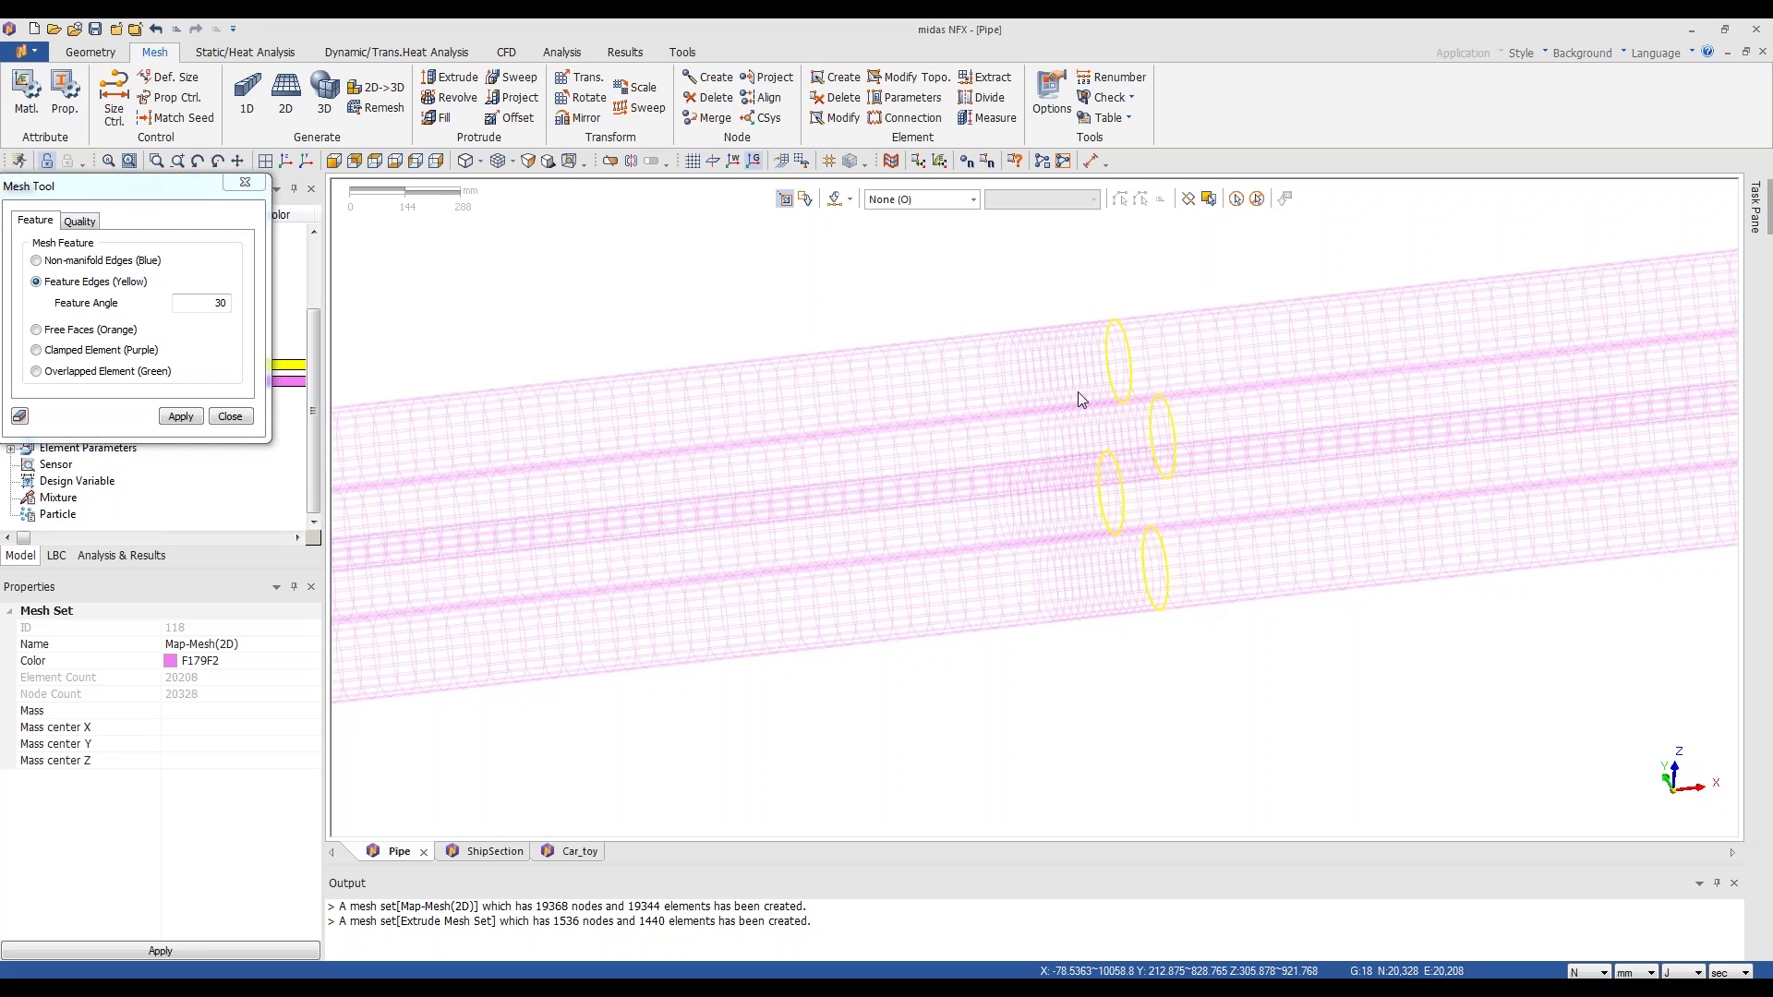
pyautogui.scroll(1, 1079, 394)
pyautogui.scroll(3, 1077, 391)
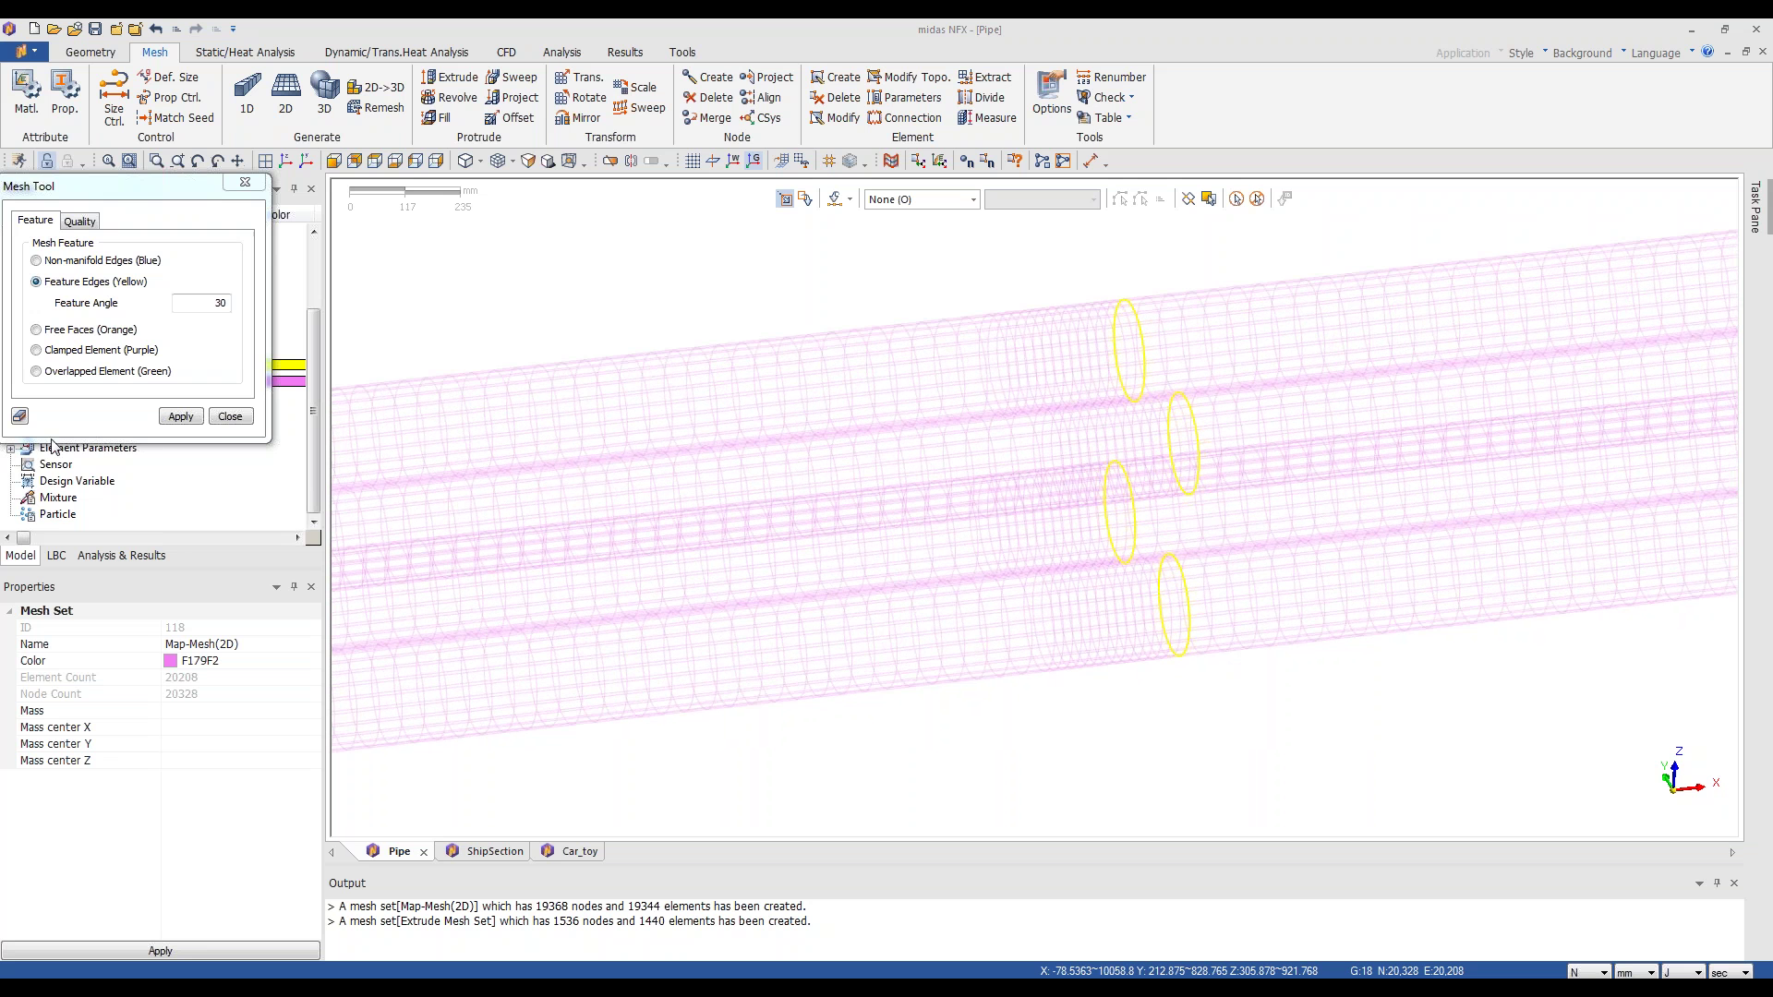
pyautogui.click(227, 418)
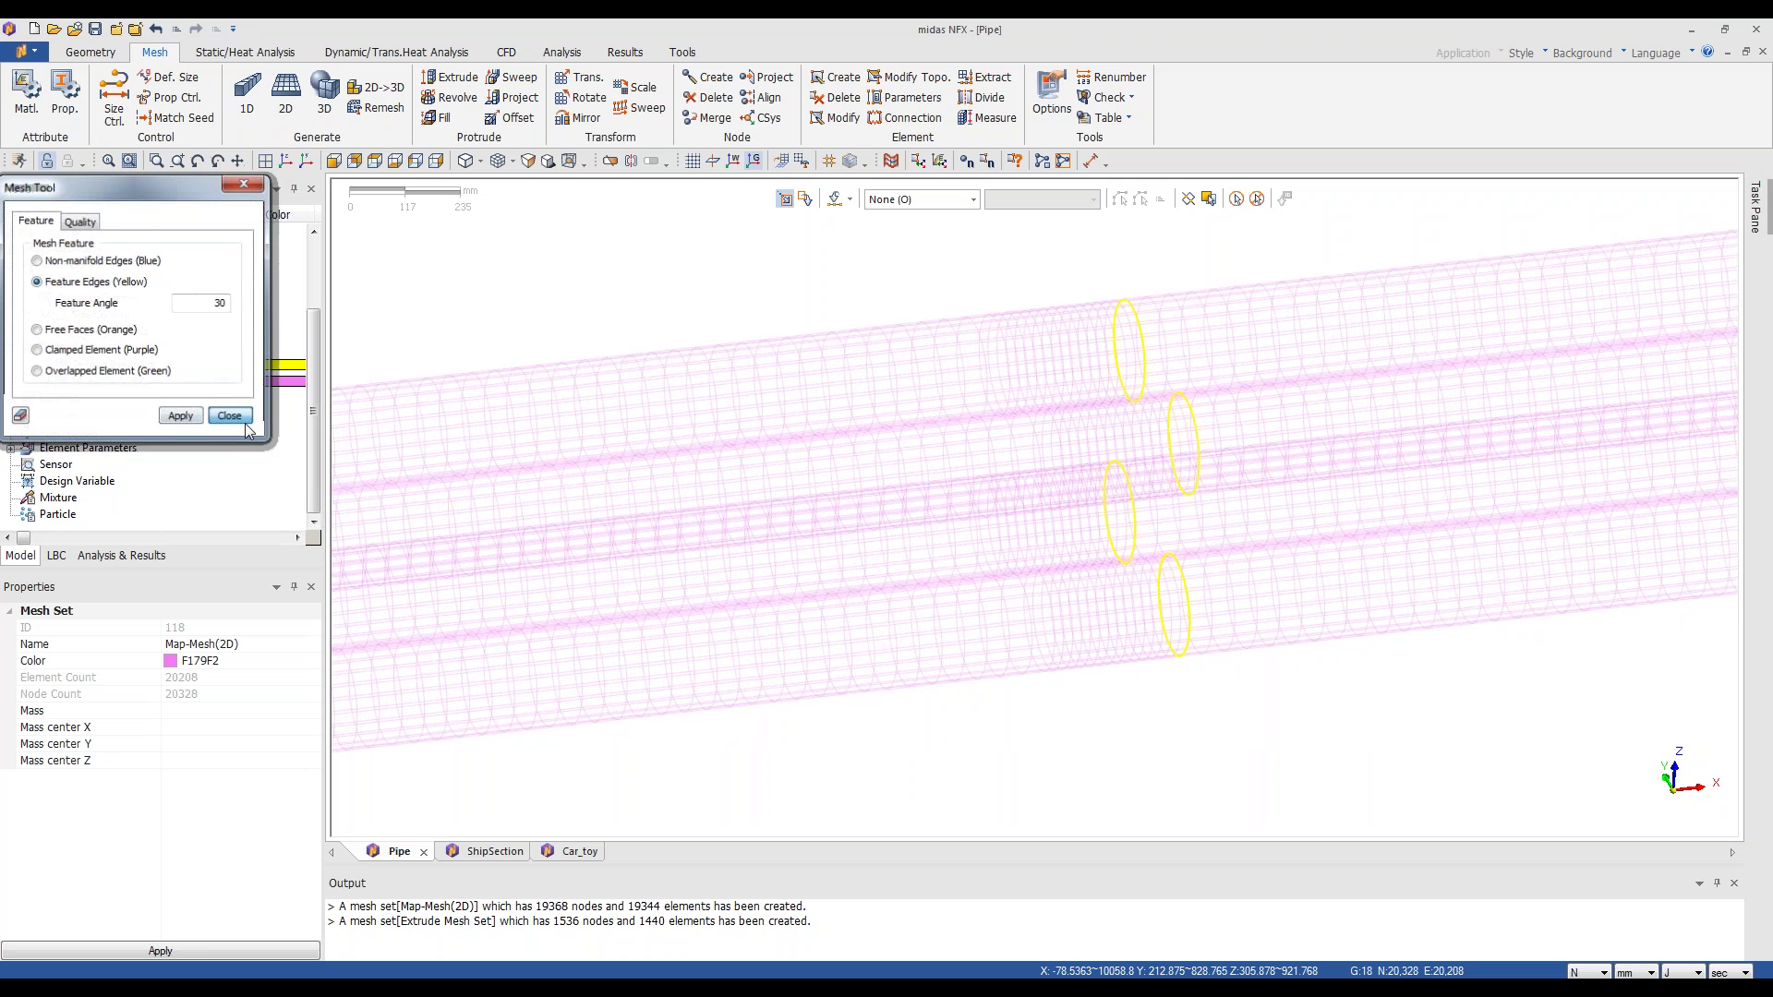
# - Merge the duplicate nodes along the higher-X seam of the refined pipe sections using a tolerance of 0.1
pyautogui.scroll(-1, 572, 569)
pyautogui.scroll(-1, 918, 610)
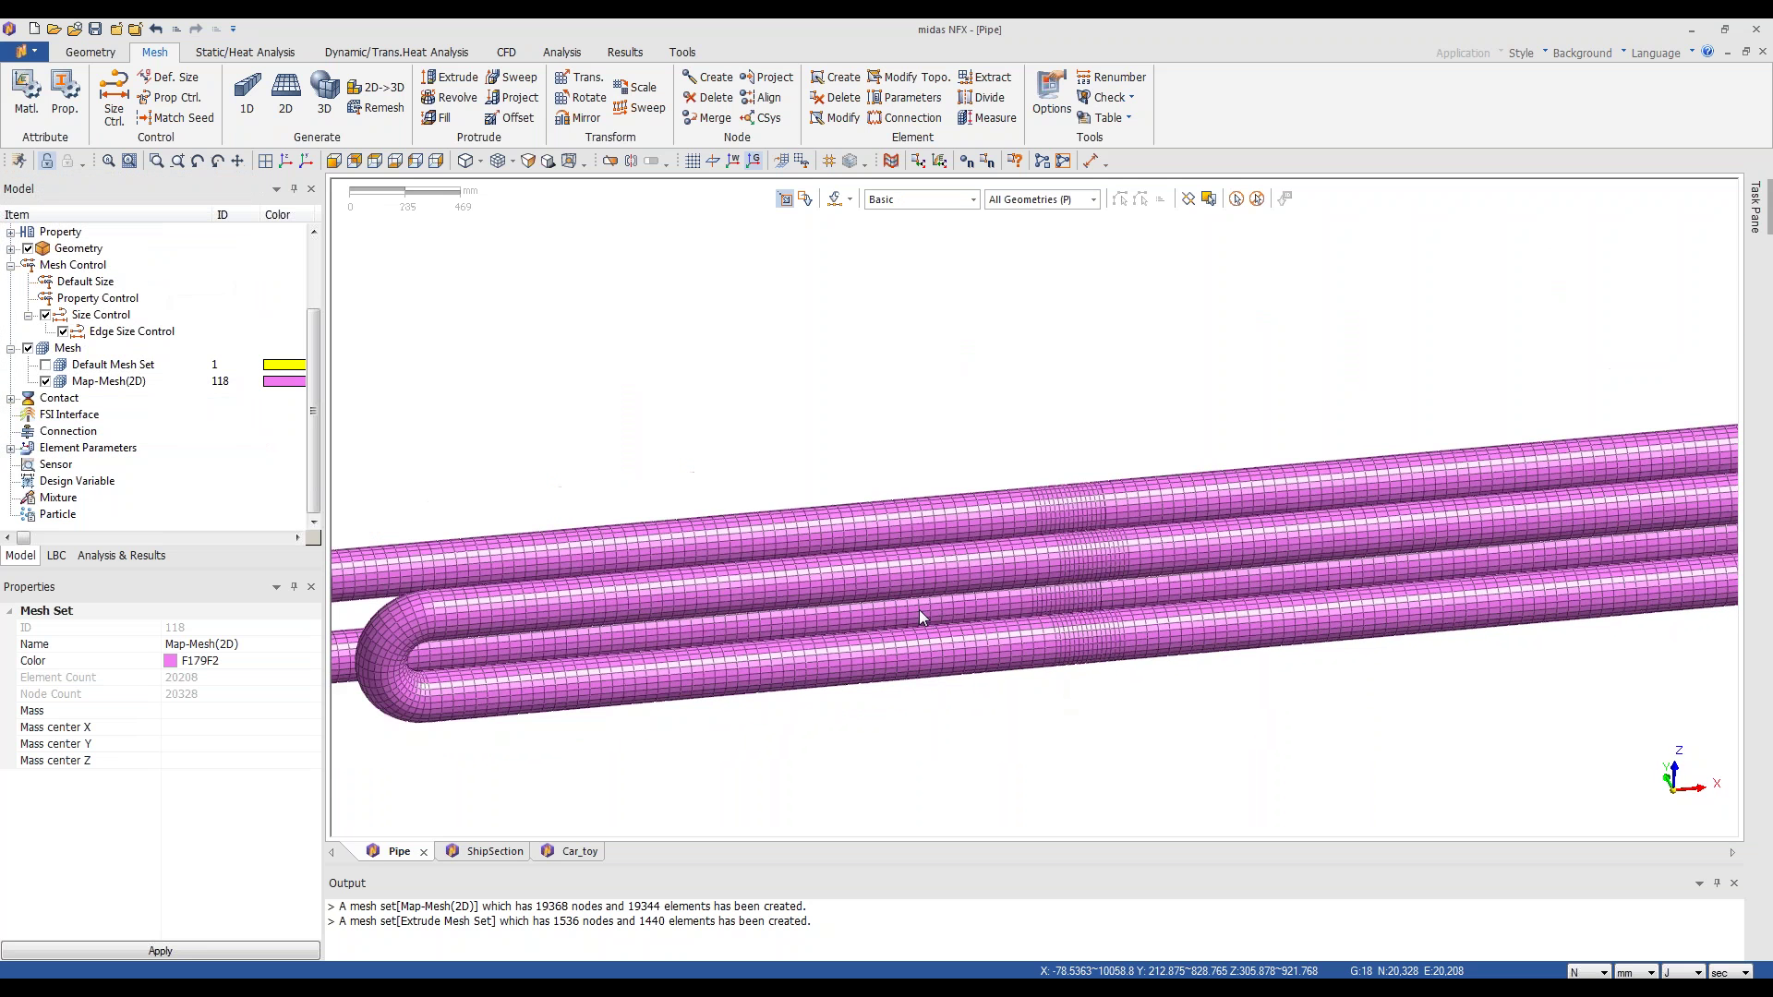
pyautogui.moveTo(918, 609); pyautogui.dragTo(954, 606, button='middle')
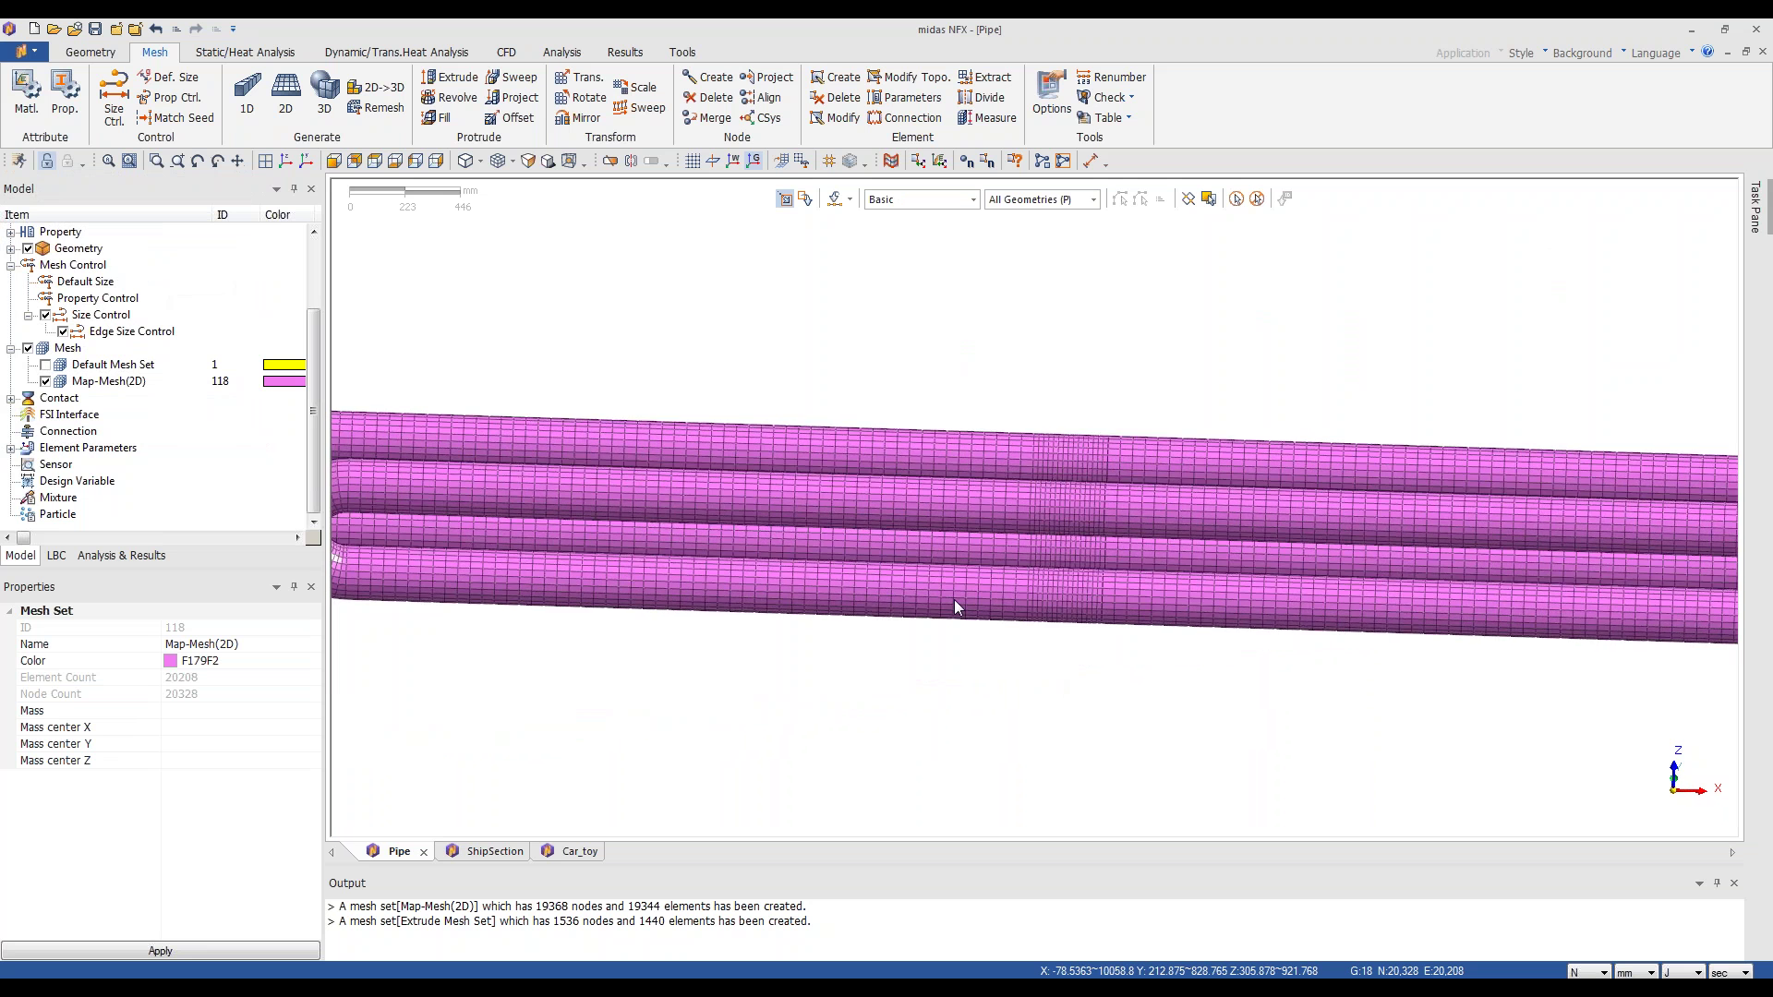
pyautogui.scroll(1, 955, 605)
pyautogui.click(714, 117)
pyautogui.moveTo(1165, 340); pyautogui.dragTo(1201, 680)
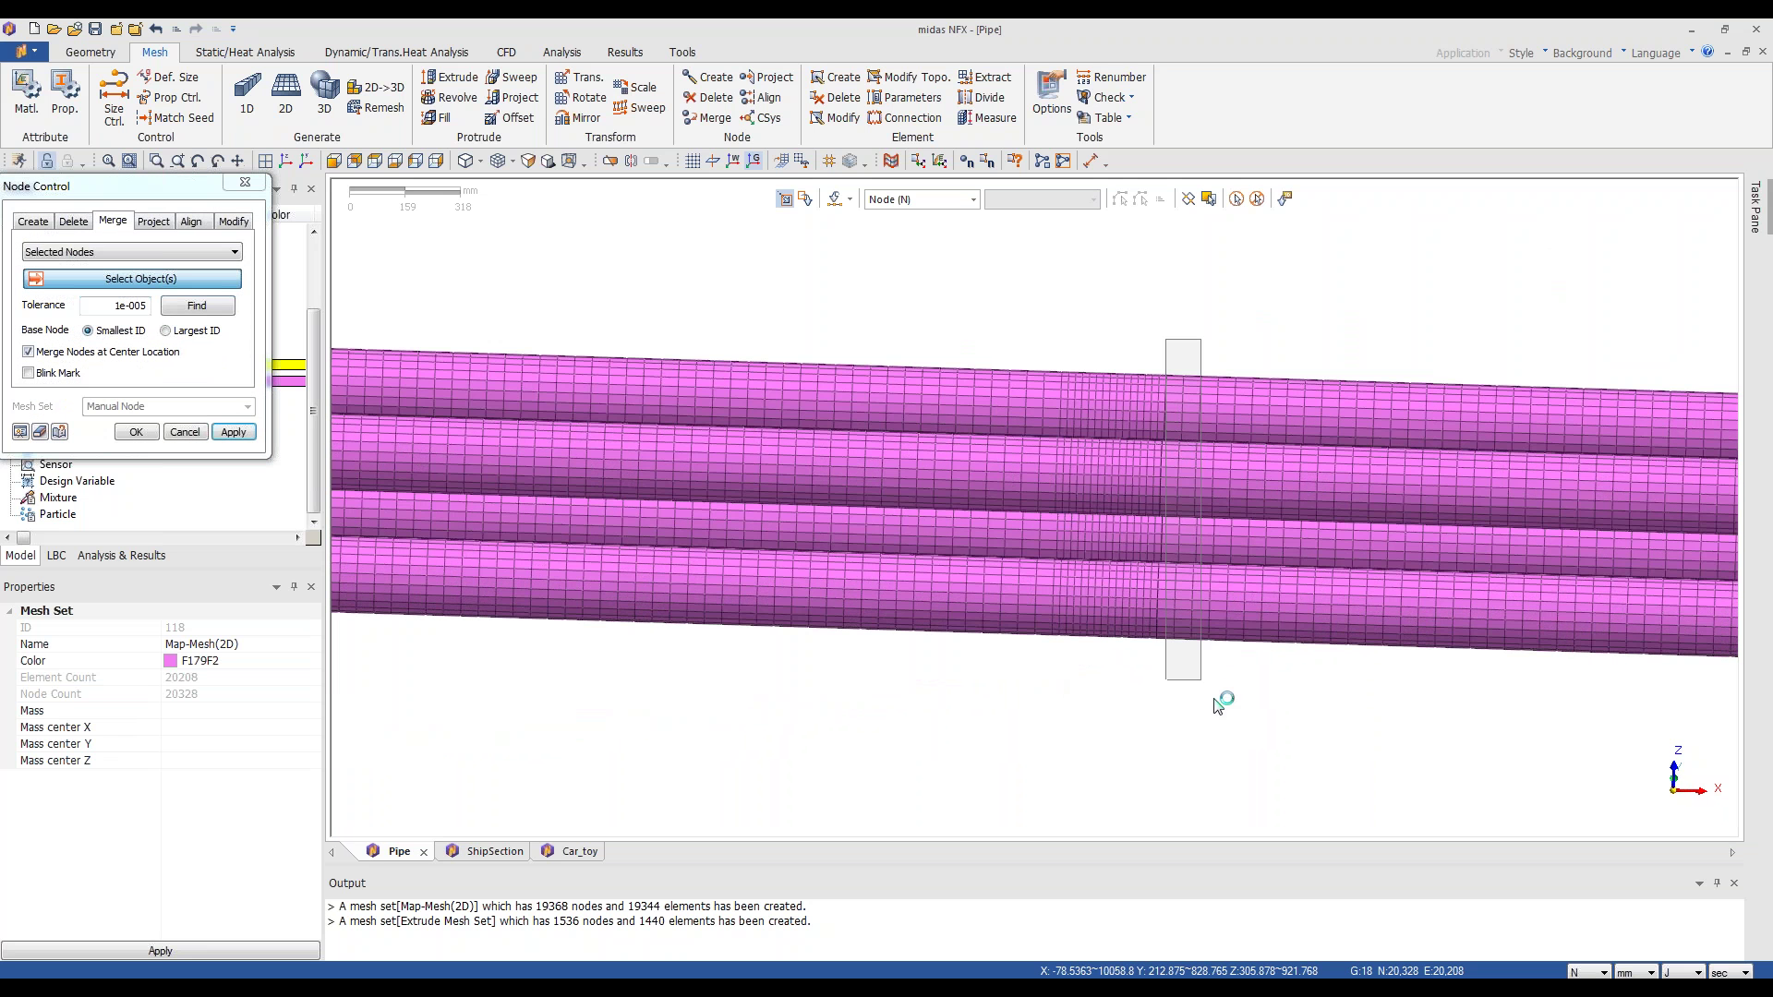
pyautogui.moveTo(1071, 277); pyautogui.dragTo(1219, 730)
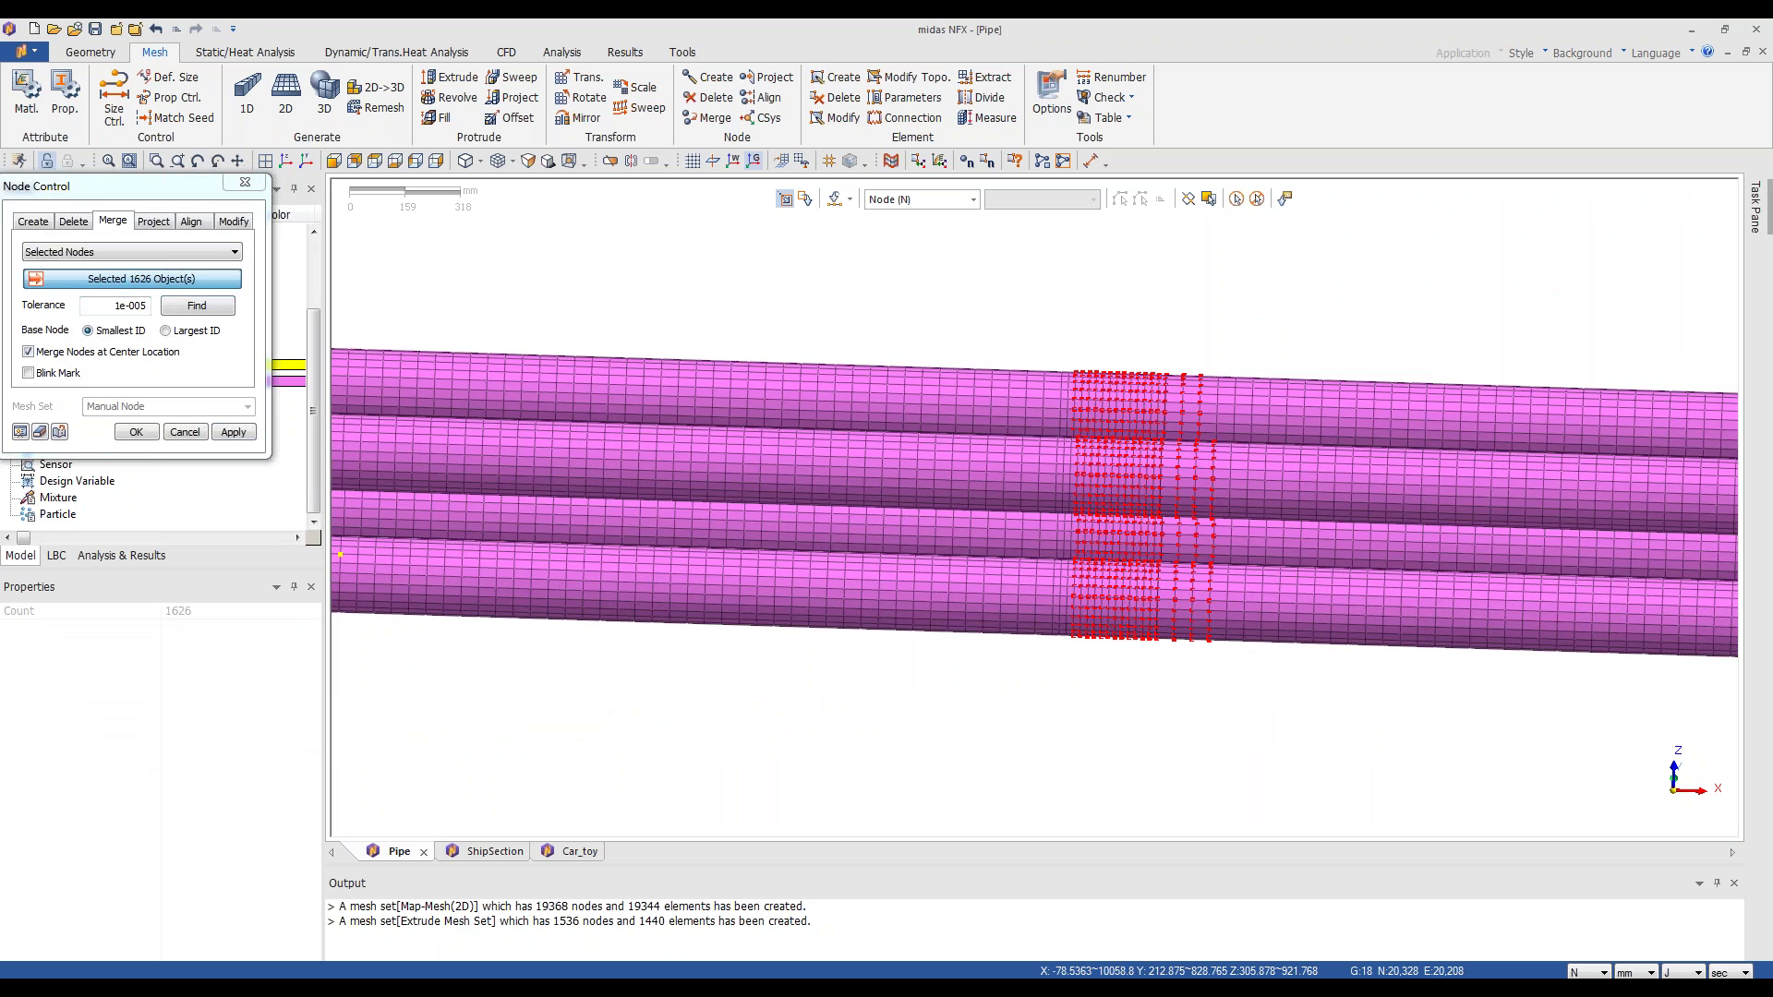
pyautogui.doubleClick(112, 306)
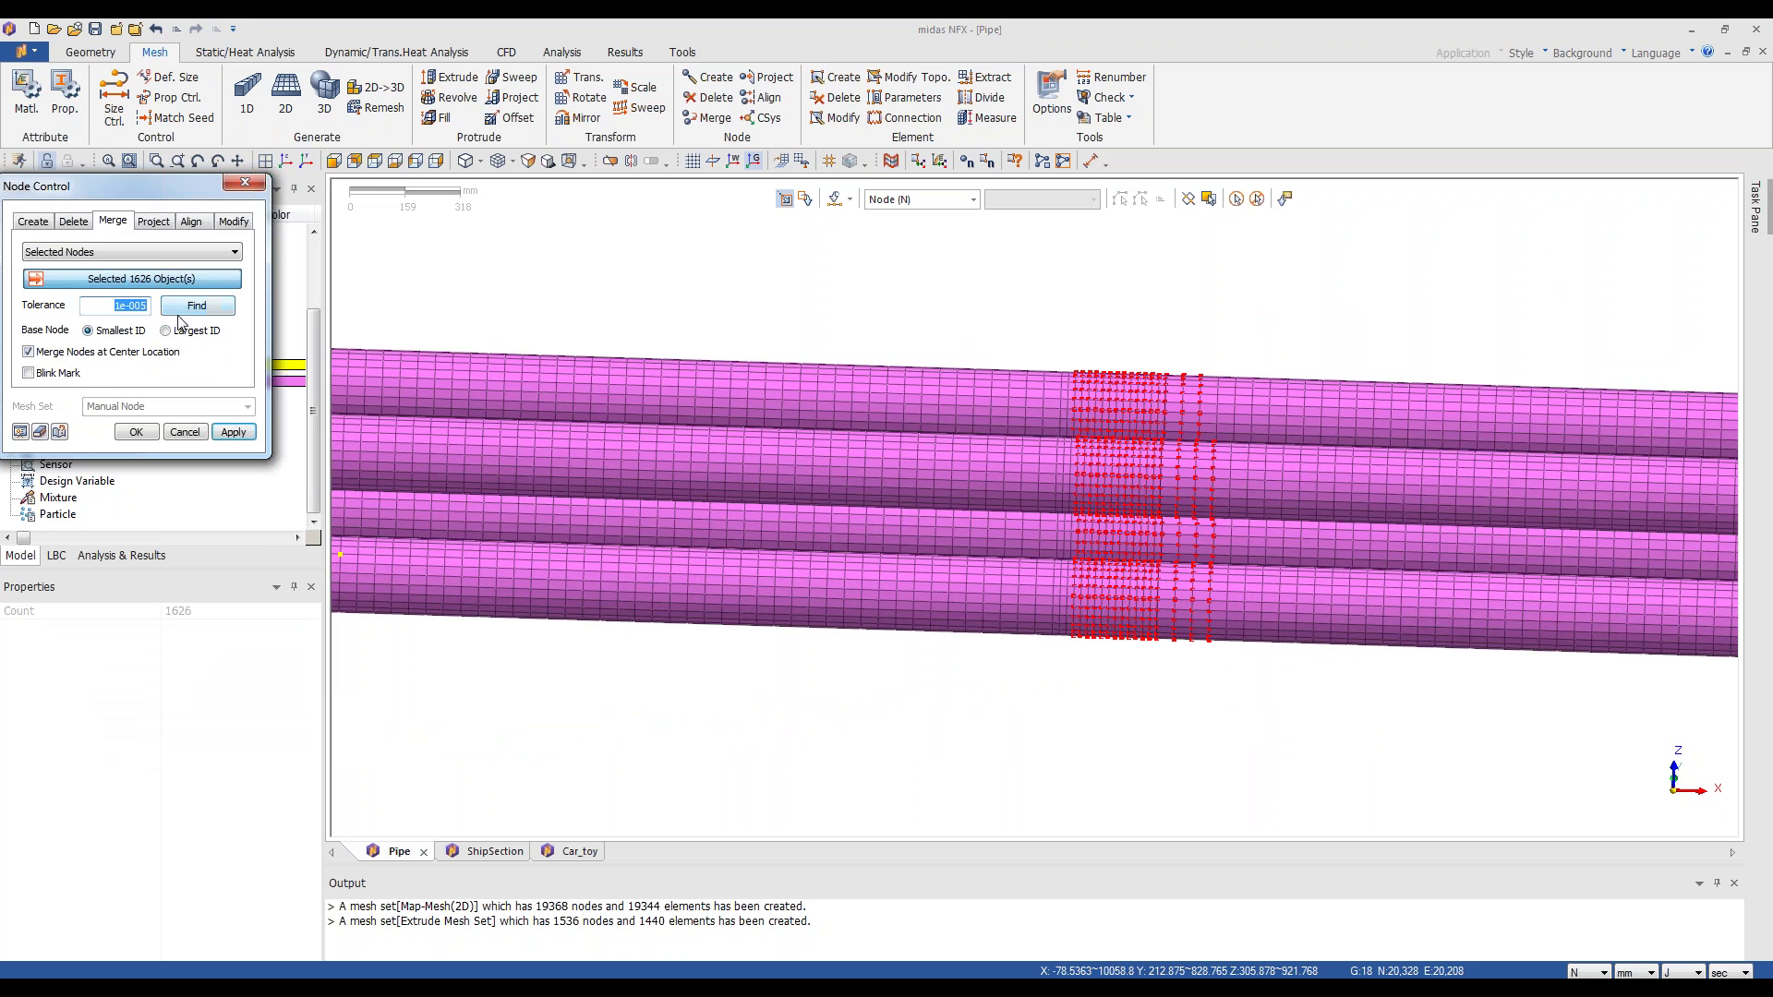
pyautogui.write('0.1')
pyautogui.click(233, 432)
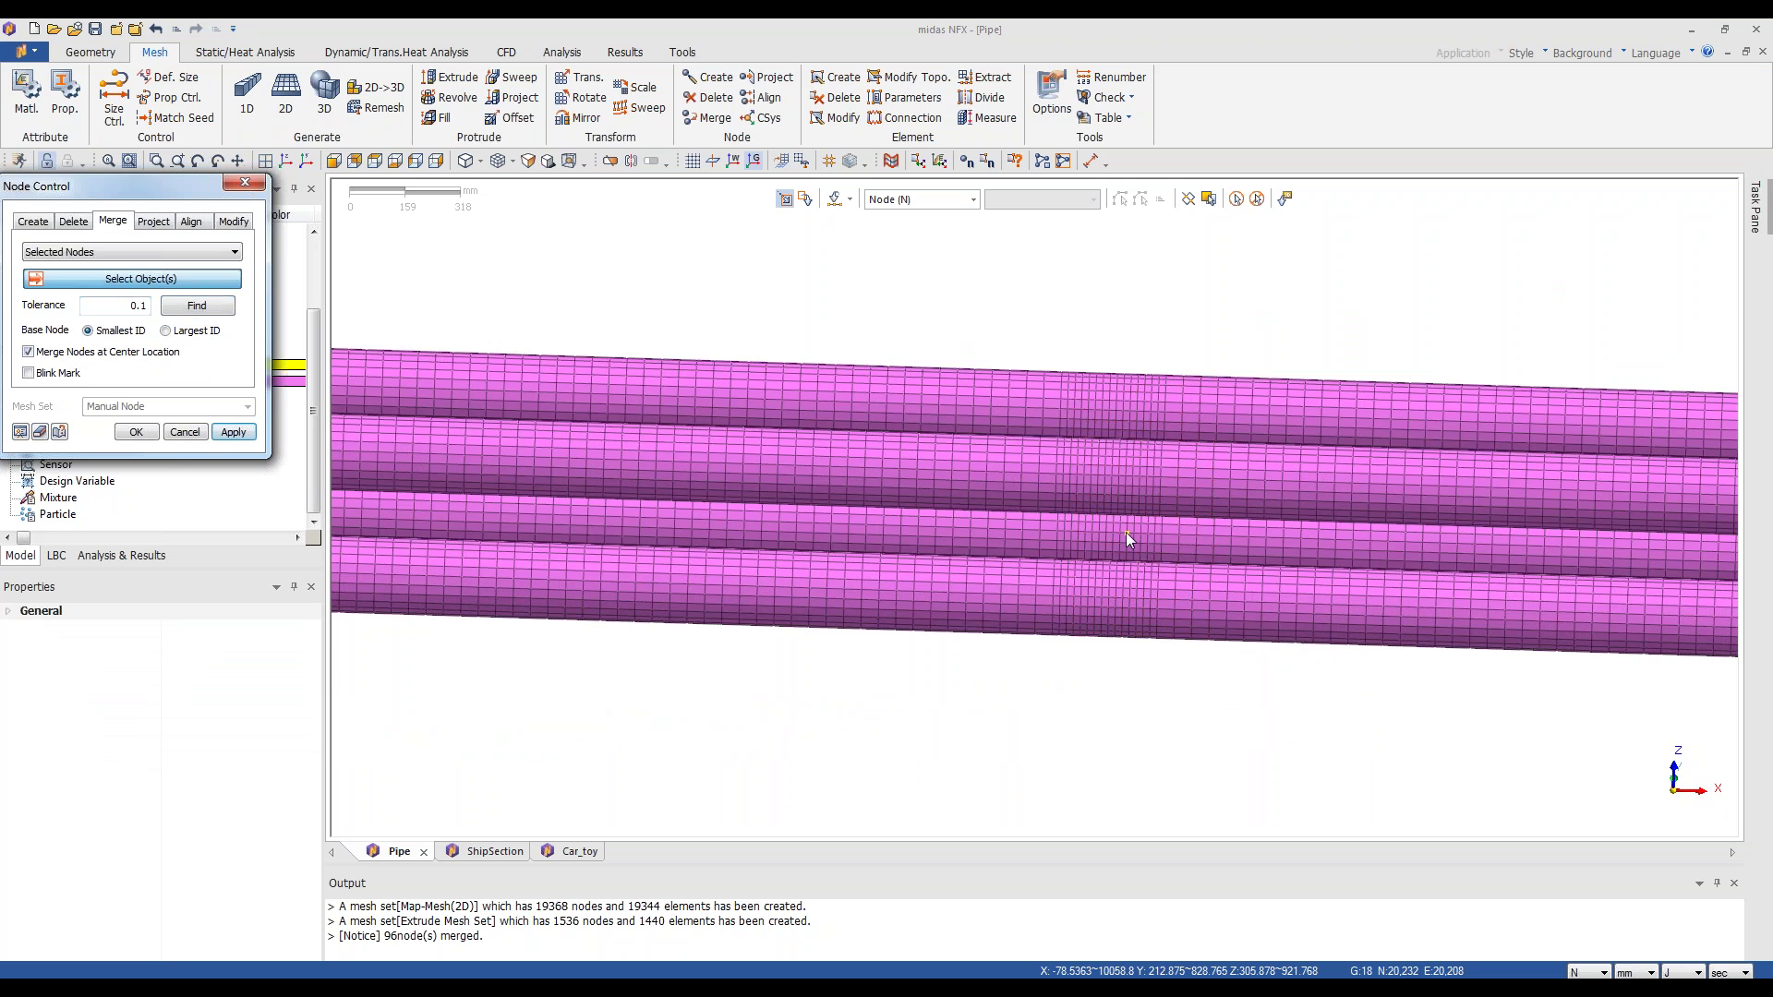
pyautogui.moveTo(1160, 521); pyautogui.dragTo(1219, 545, button='middle')
pyautogui.click(184, 432)
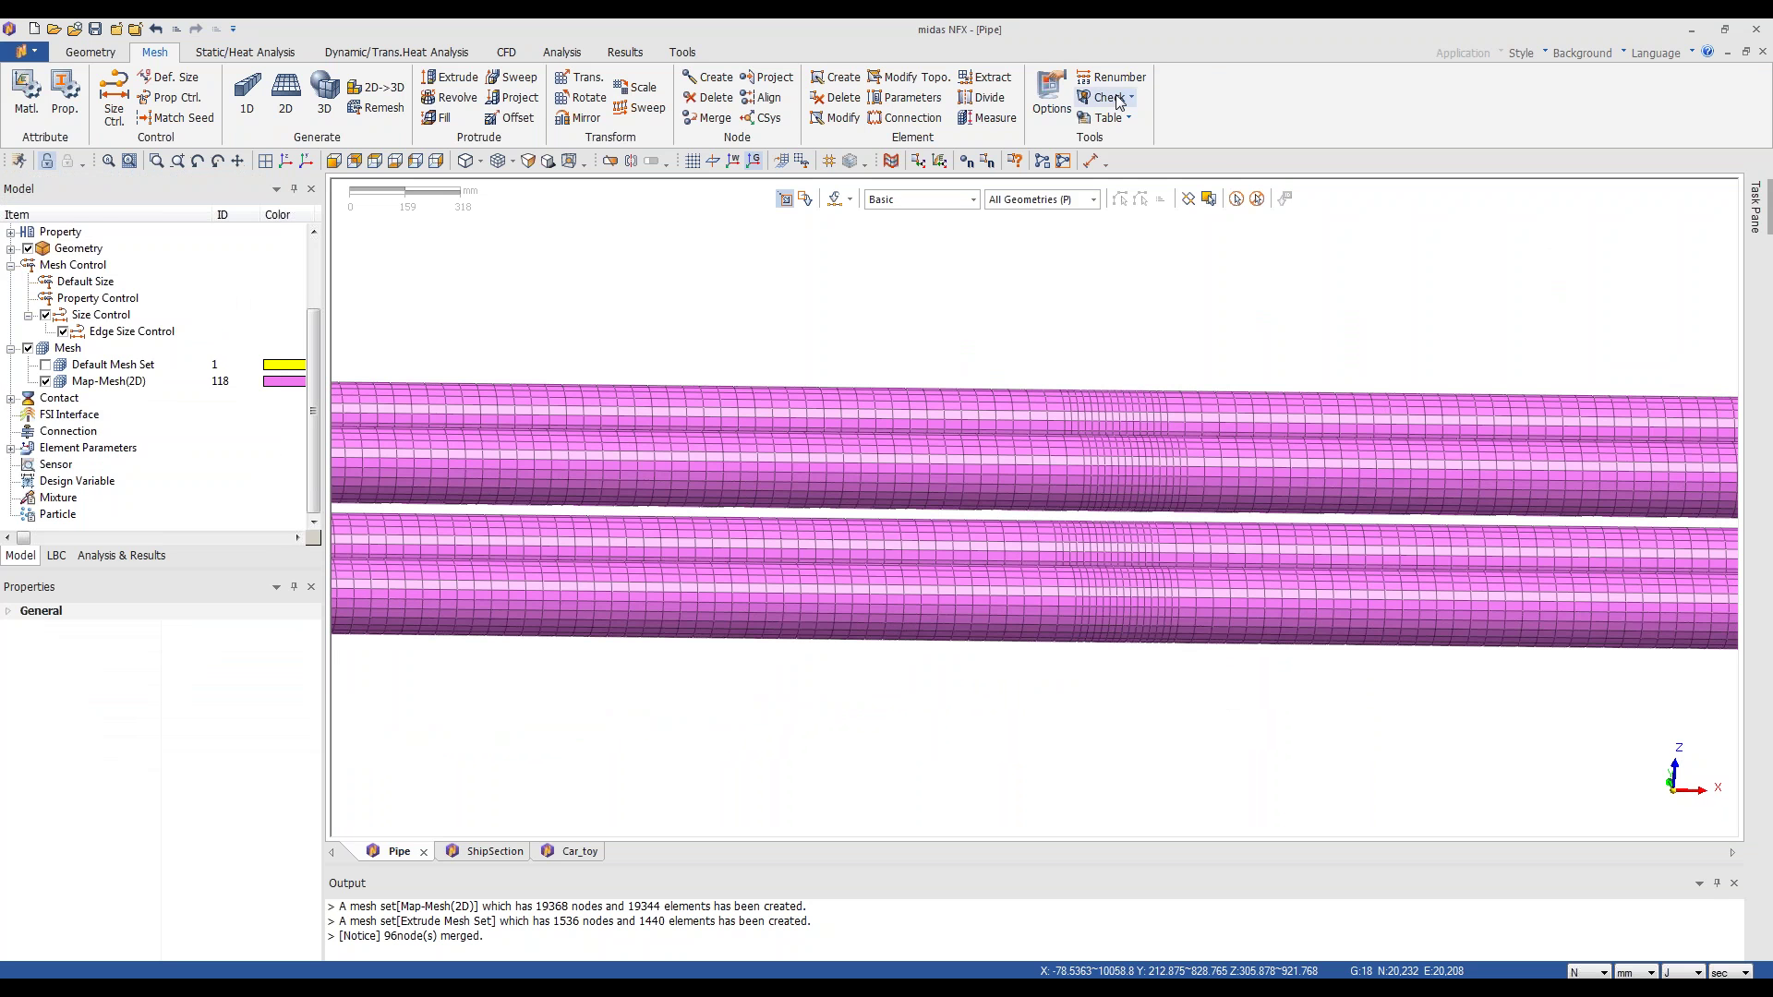
# - Recheck the mesh topology for feature edges at the pipe seams after the node merge, and close the check
pyautogui.click(1120, 101)
pyautogui.click(1145, 118)
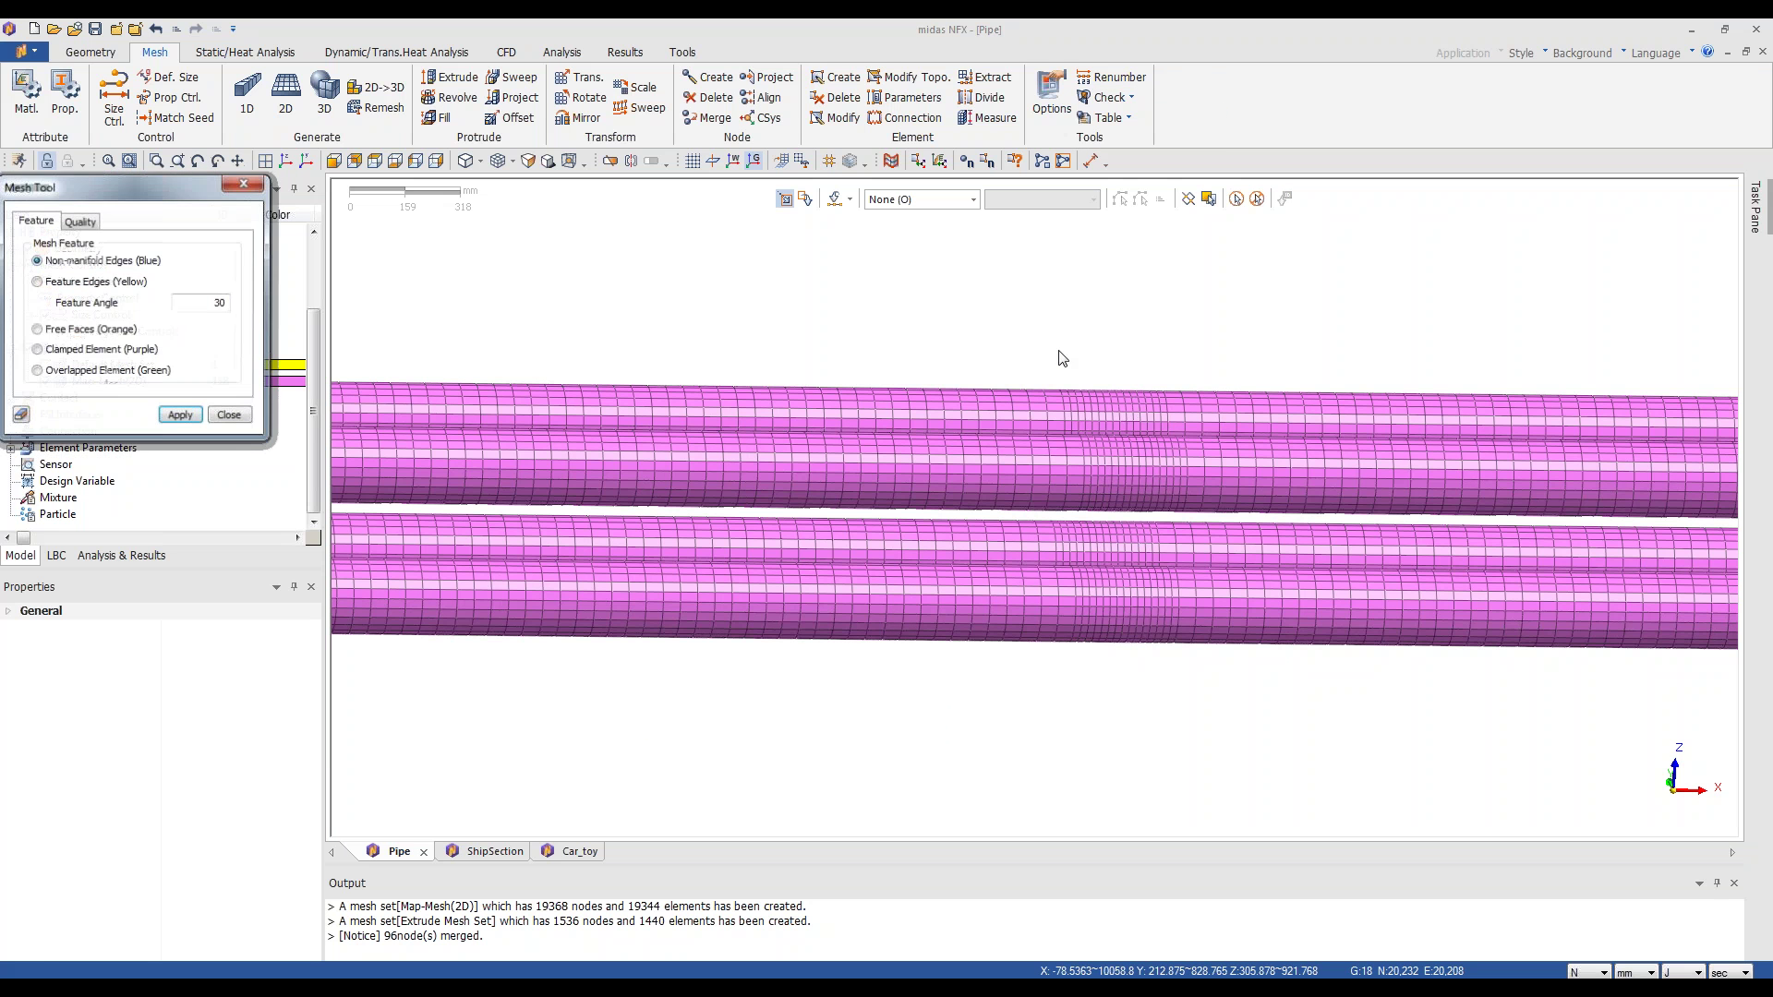
pyautogui.click(37, 281)
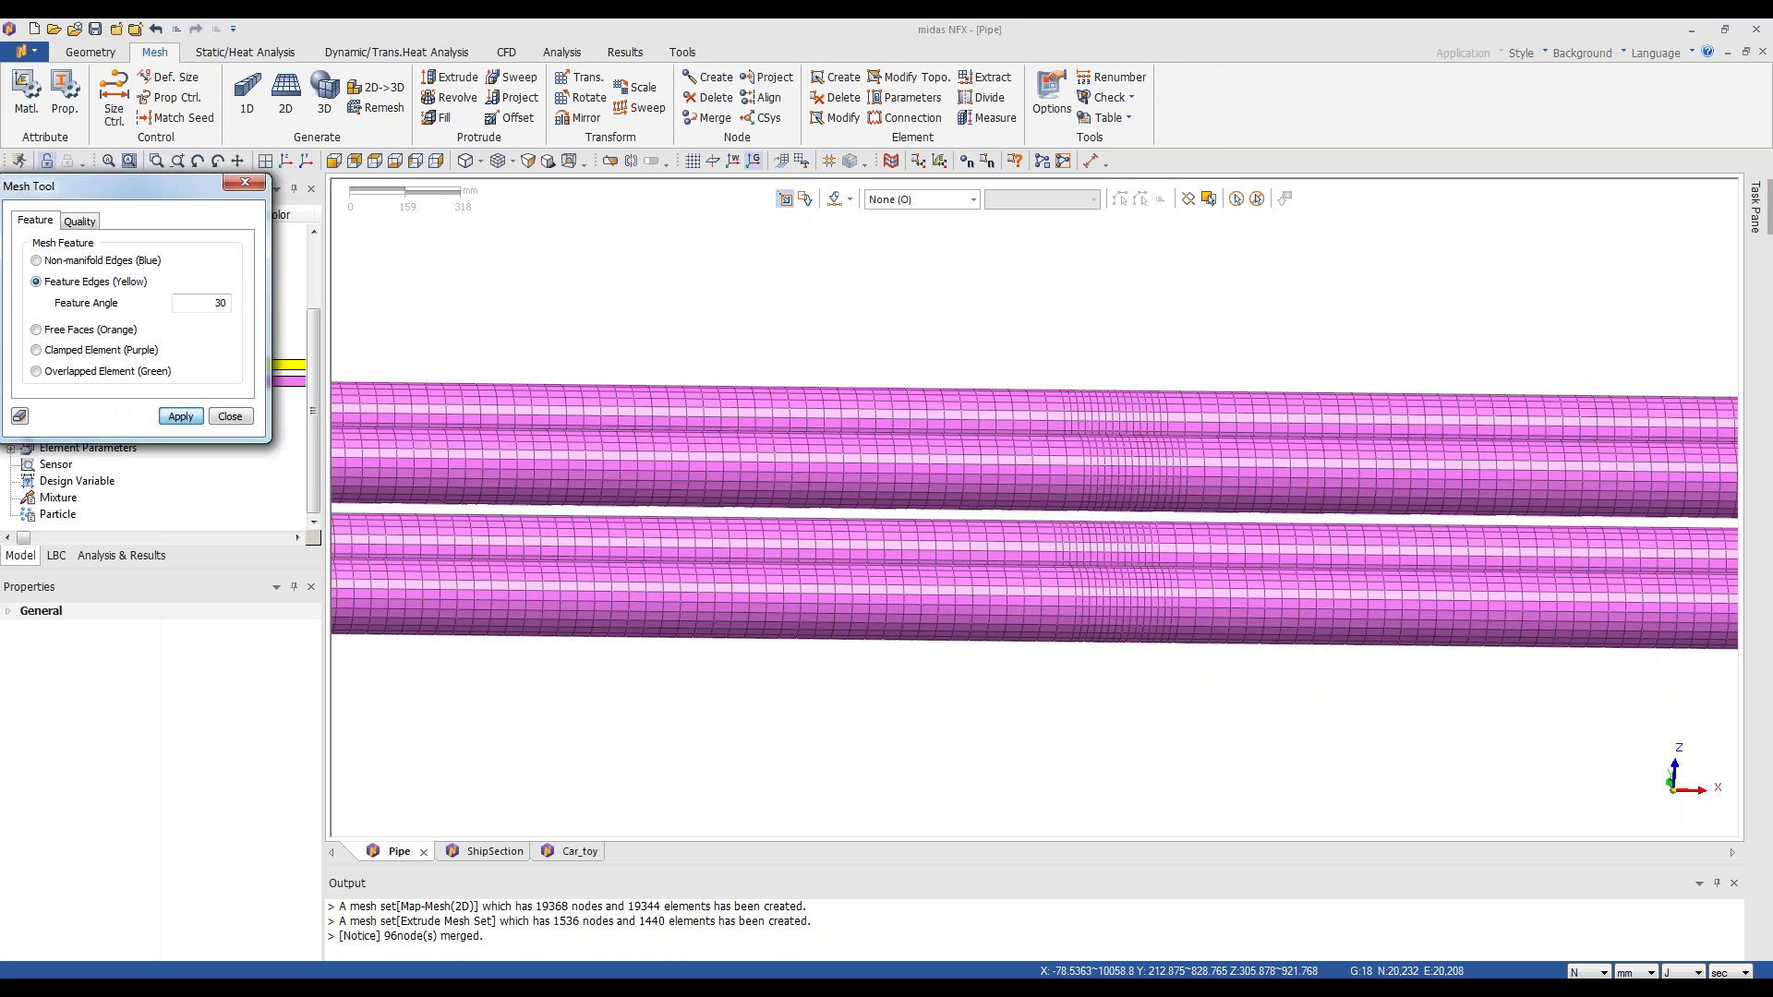
pyautogui.click(180, 416)
pyautogui.moveTo(1108, 348); pyautogui.dragTo(1120, 348, button='middle')
pyautogui.click(229, 416)
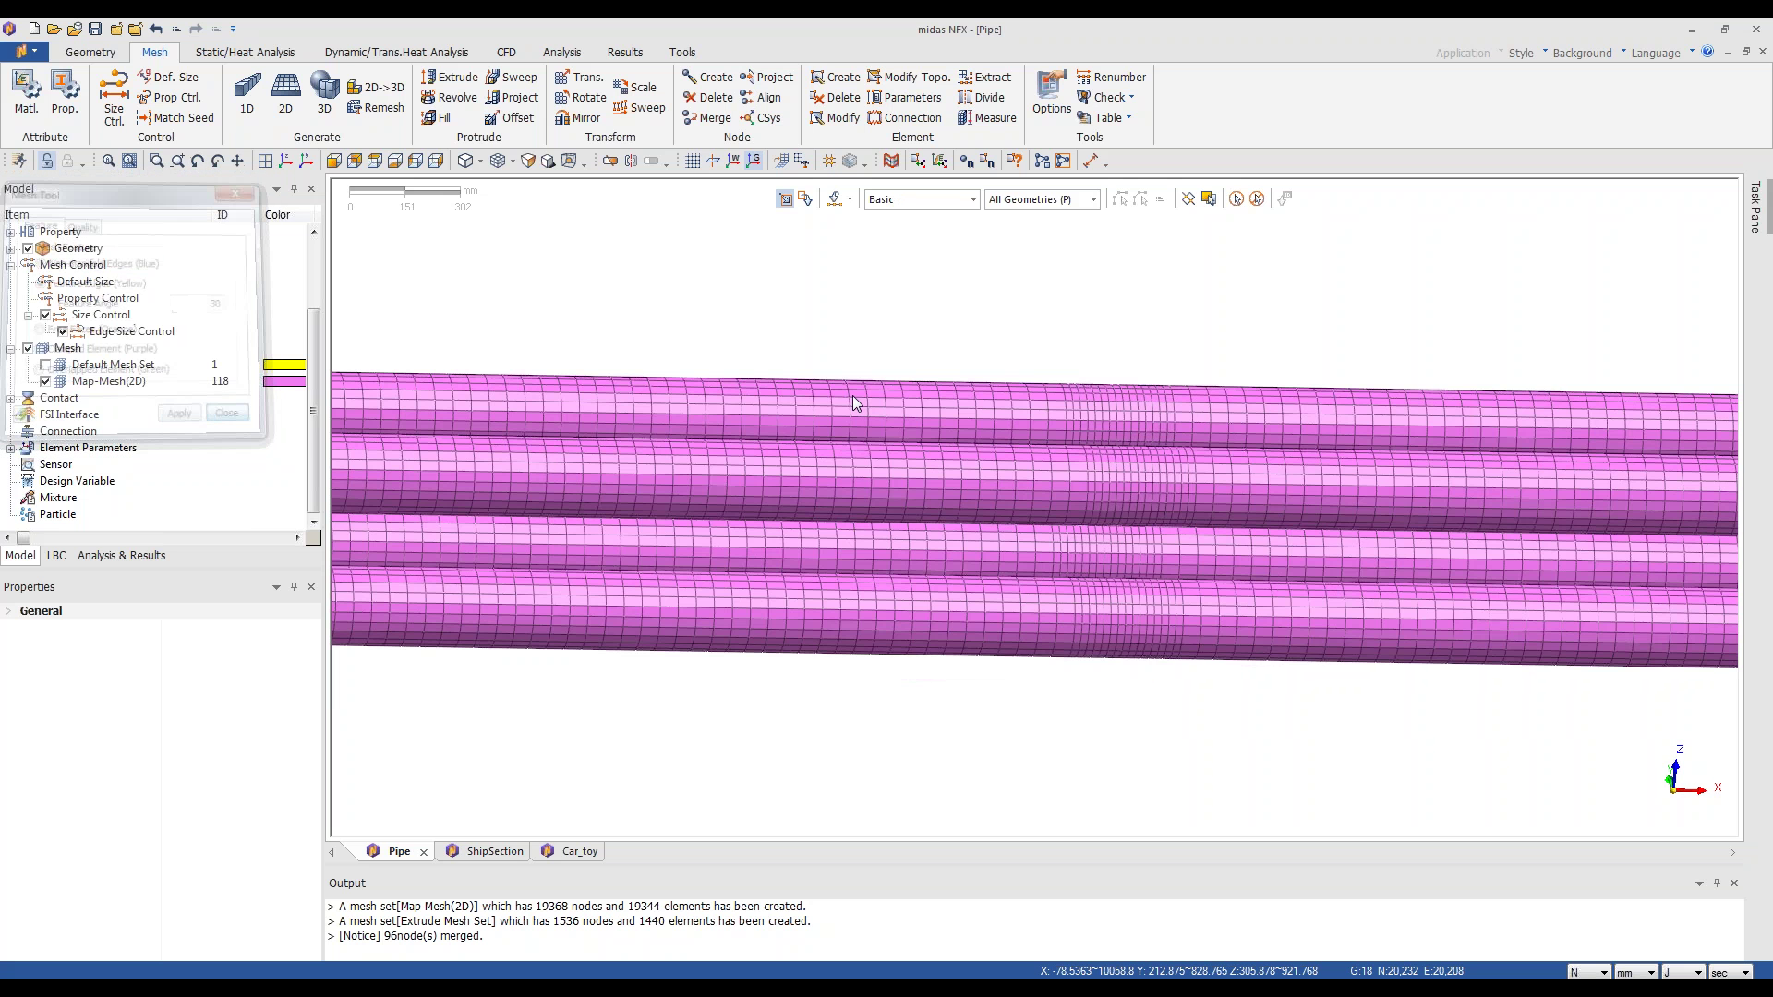
# - Start a 2D-to-3D mesh offset and select all displayed shell elements of the pipes as the source
pyautogui.moveTo(1025, 329)
pyautogui.mouseDown(button='middle')
pyautogui.moveTo(1077, 323)
pyautogui.moveTo(1061, 368)
pyautogui.moveTo(1082, 374)
pyautogui.moveTo(1055, 381)
pyautogui.mouseUp(button='middle')
pyautogui.scroll(-5, 1057, 384)
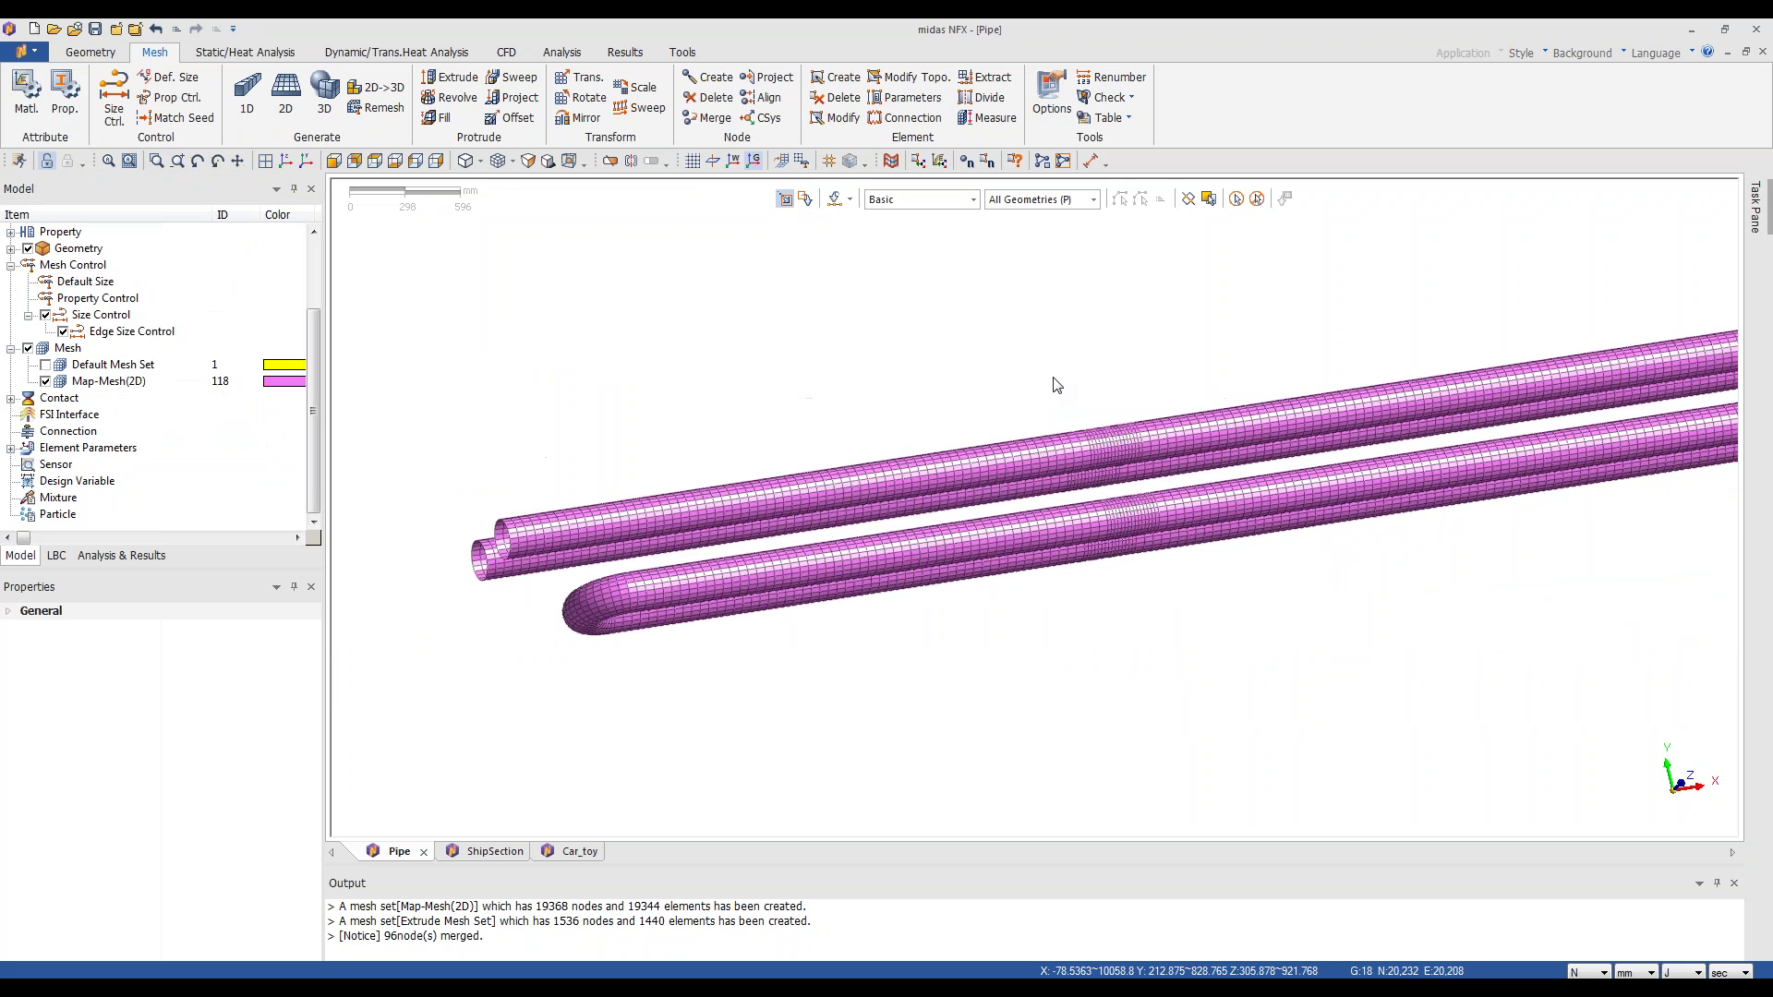
pyautogui.scroll(3, 1092, 310)
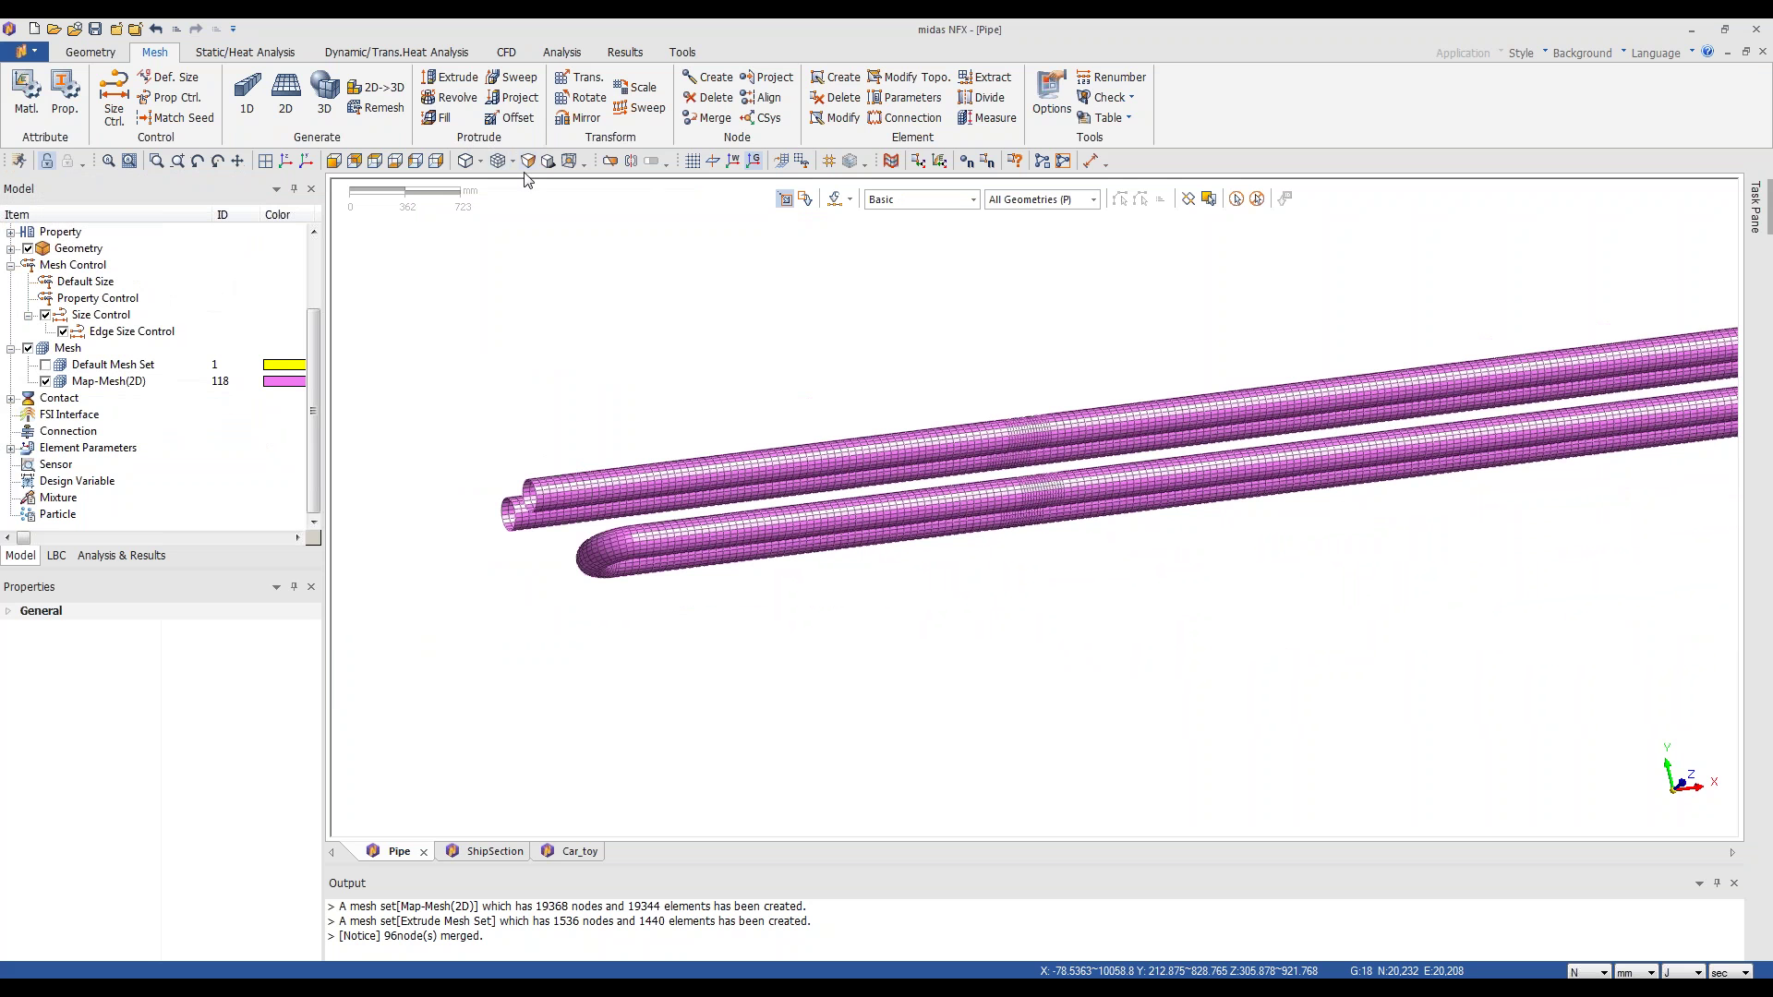
pyautogui.click(520, 120)
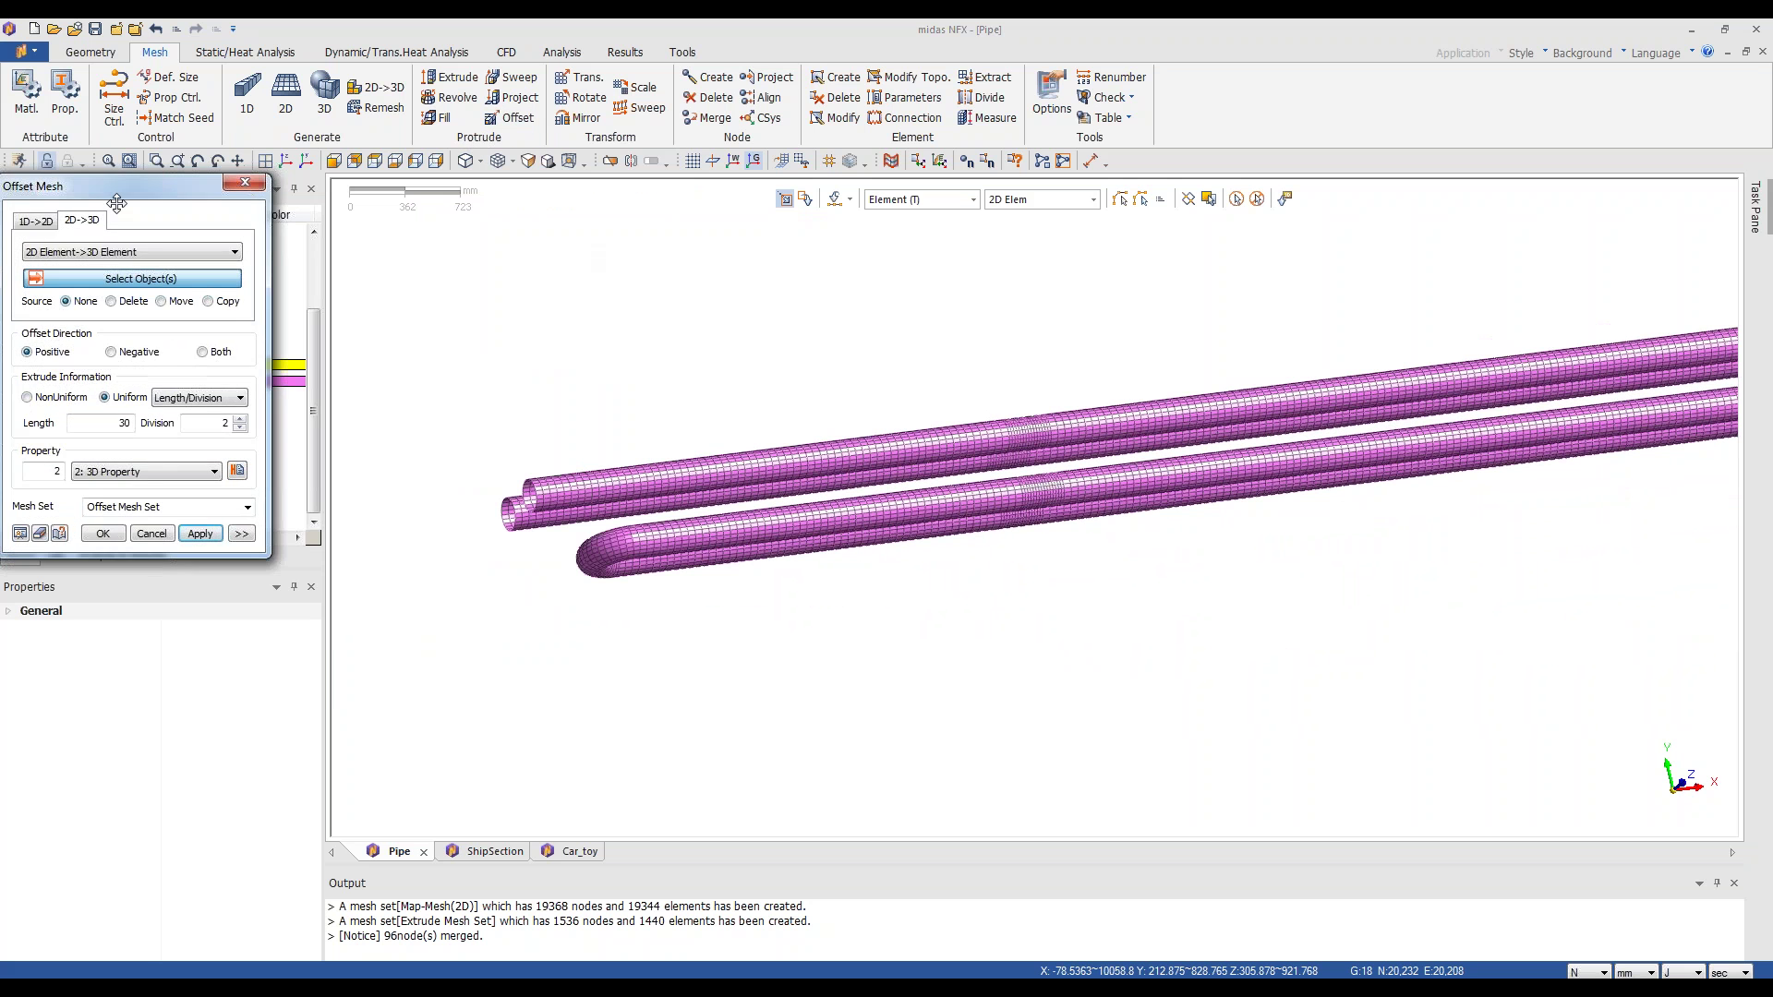
pyautogui.moveTo(117, 203); pyautogui.dragTo(280, 212)
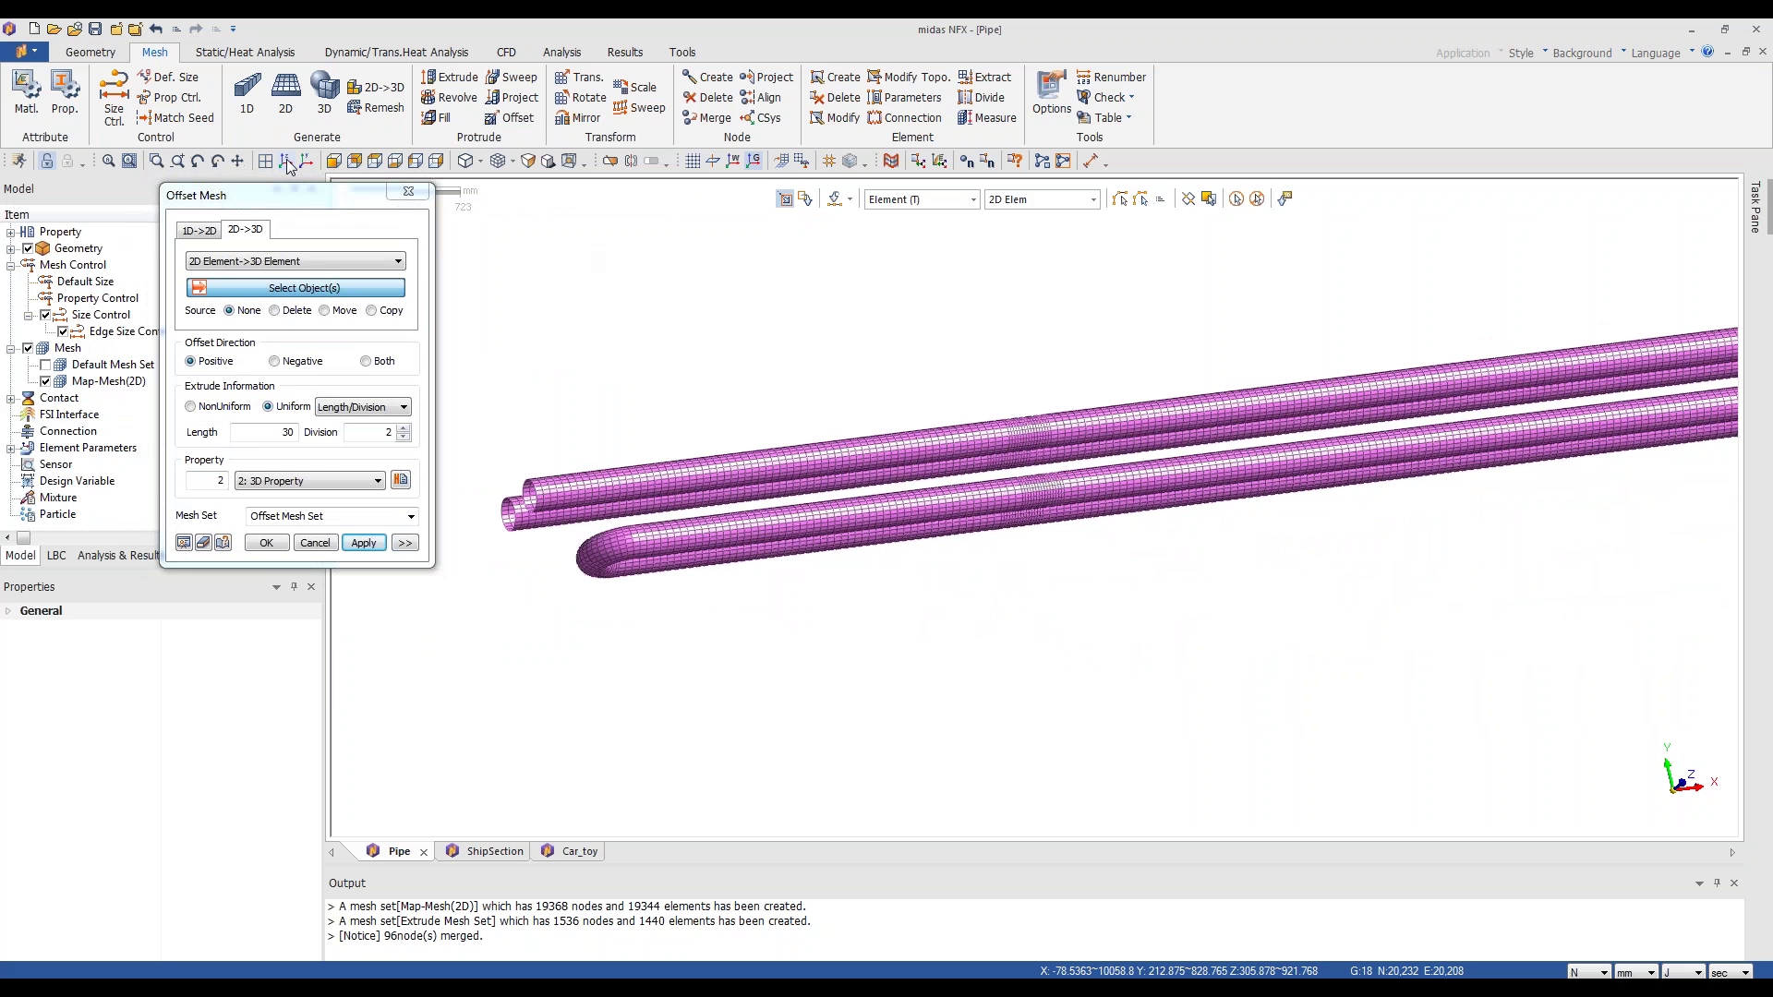
pyautogui.click(286, 162)
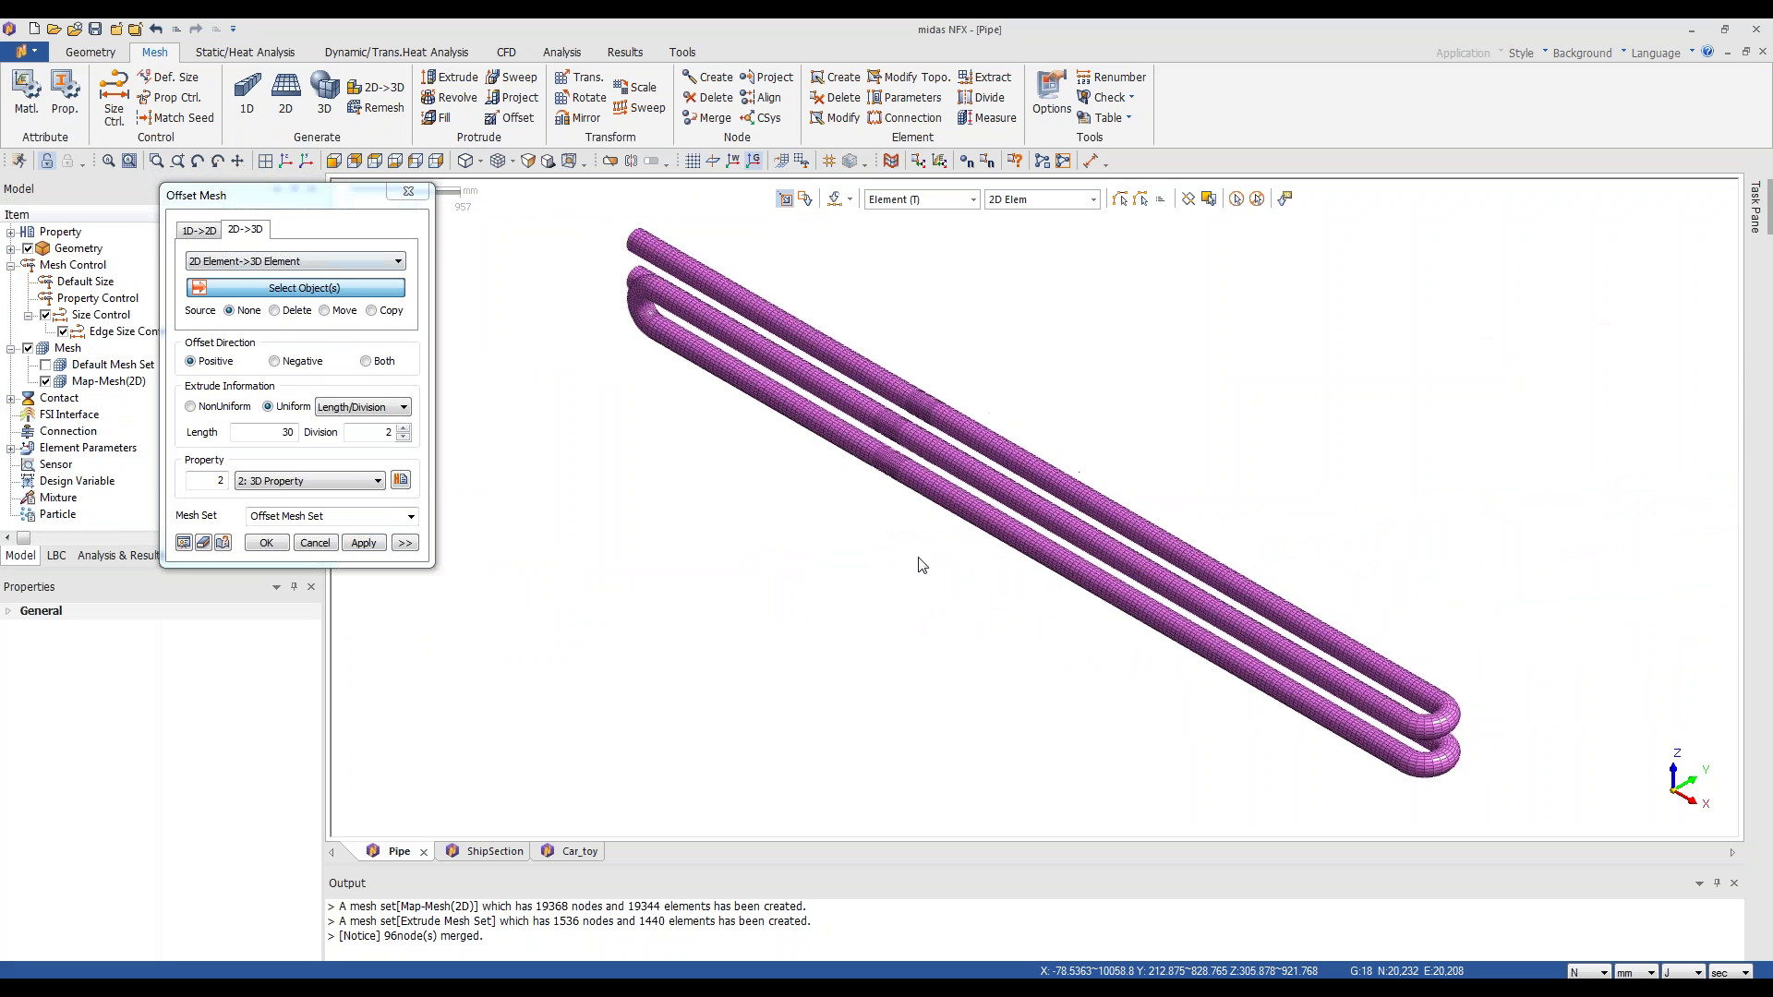
pyautogui.moveTo(961, 506); pyautogui.dragTo(849, 564, button='middle')
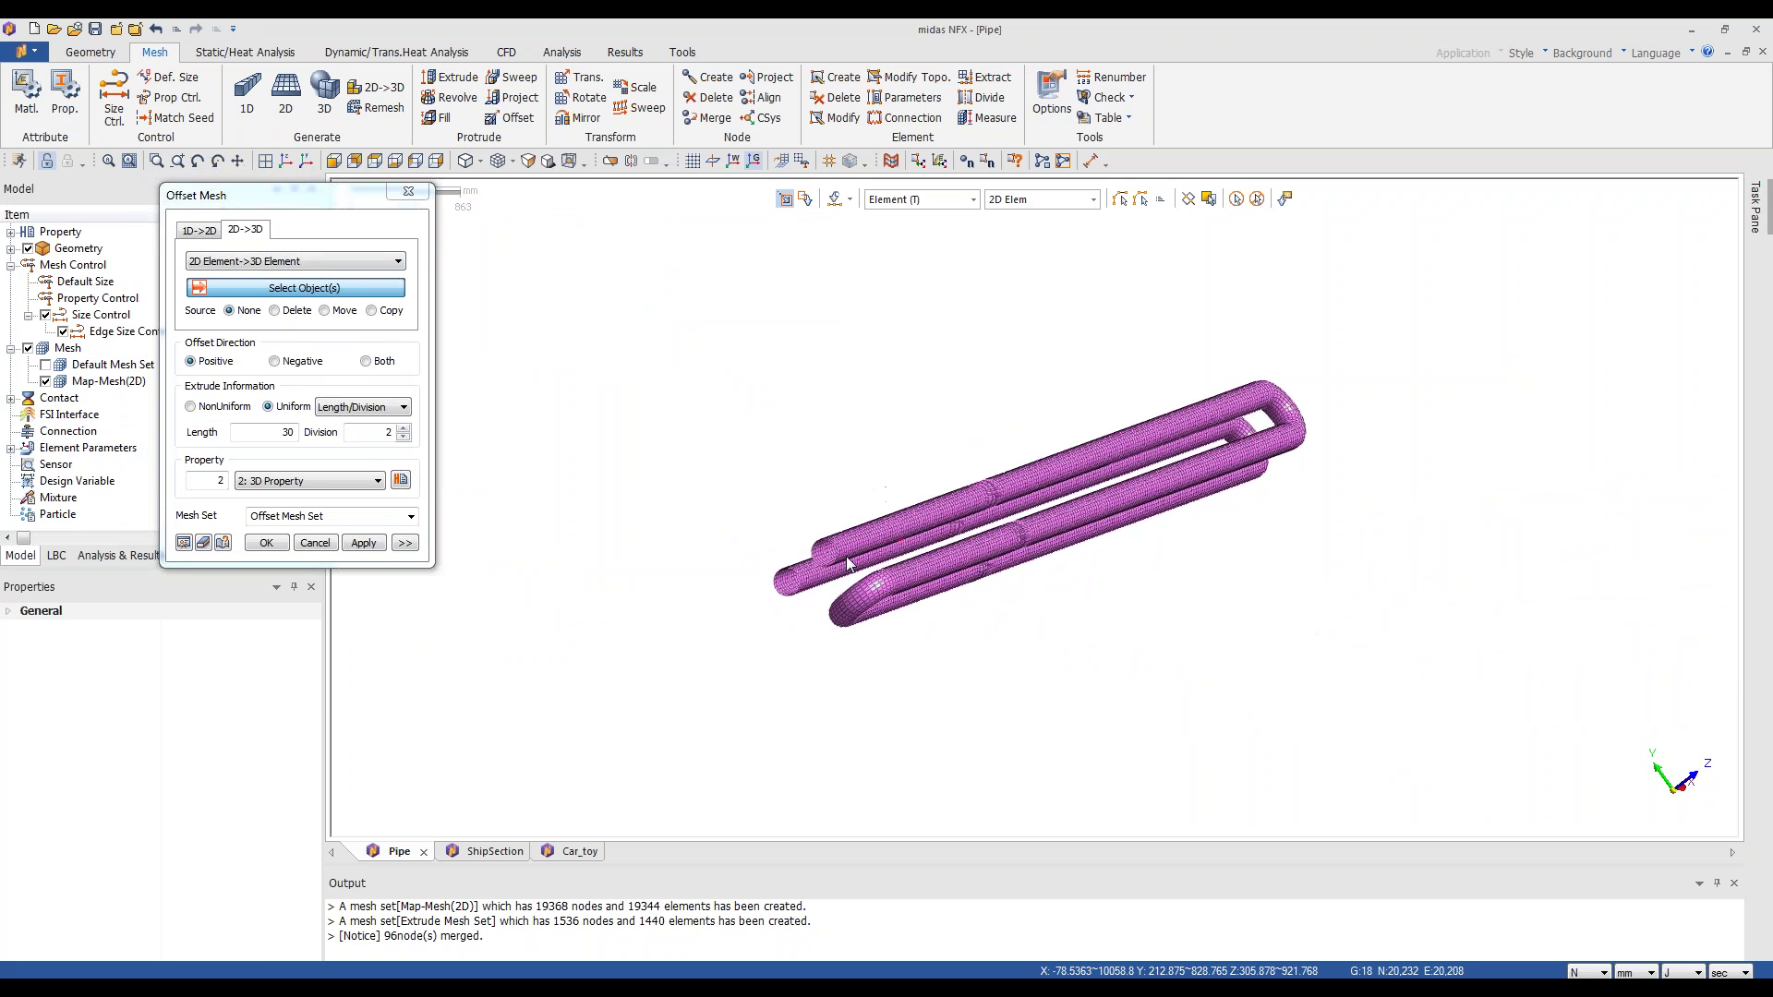
pyautogui.scroll(4, 723, 617)
pyautogui.scroll(3, 728, 554)
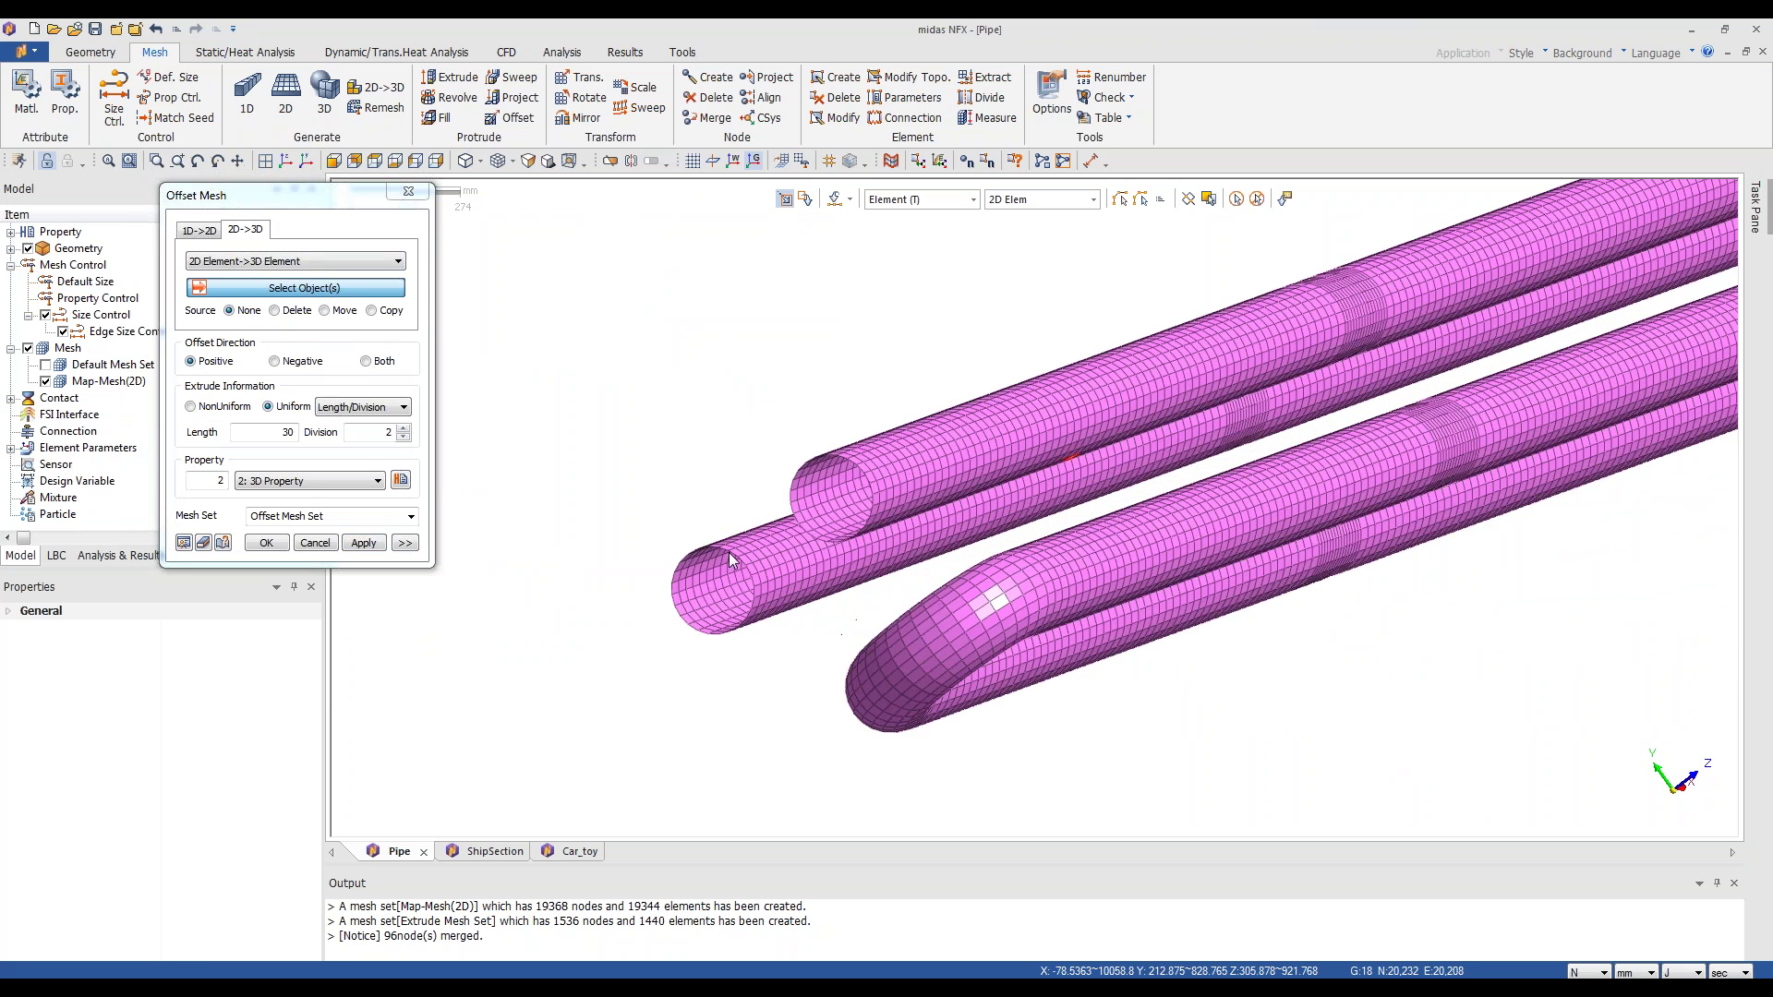
pyautogui.scroll(4, 729, 552)
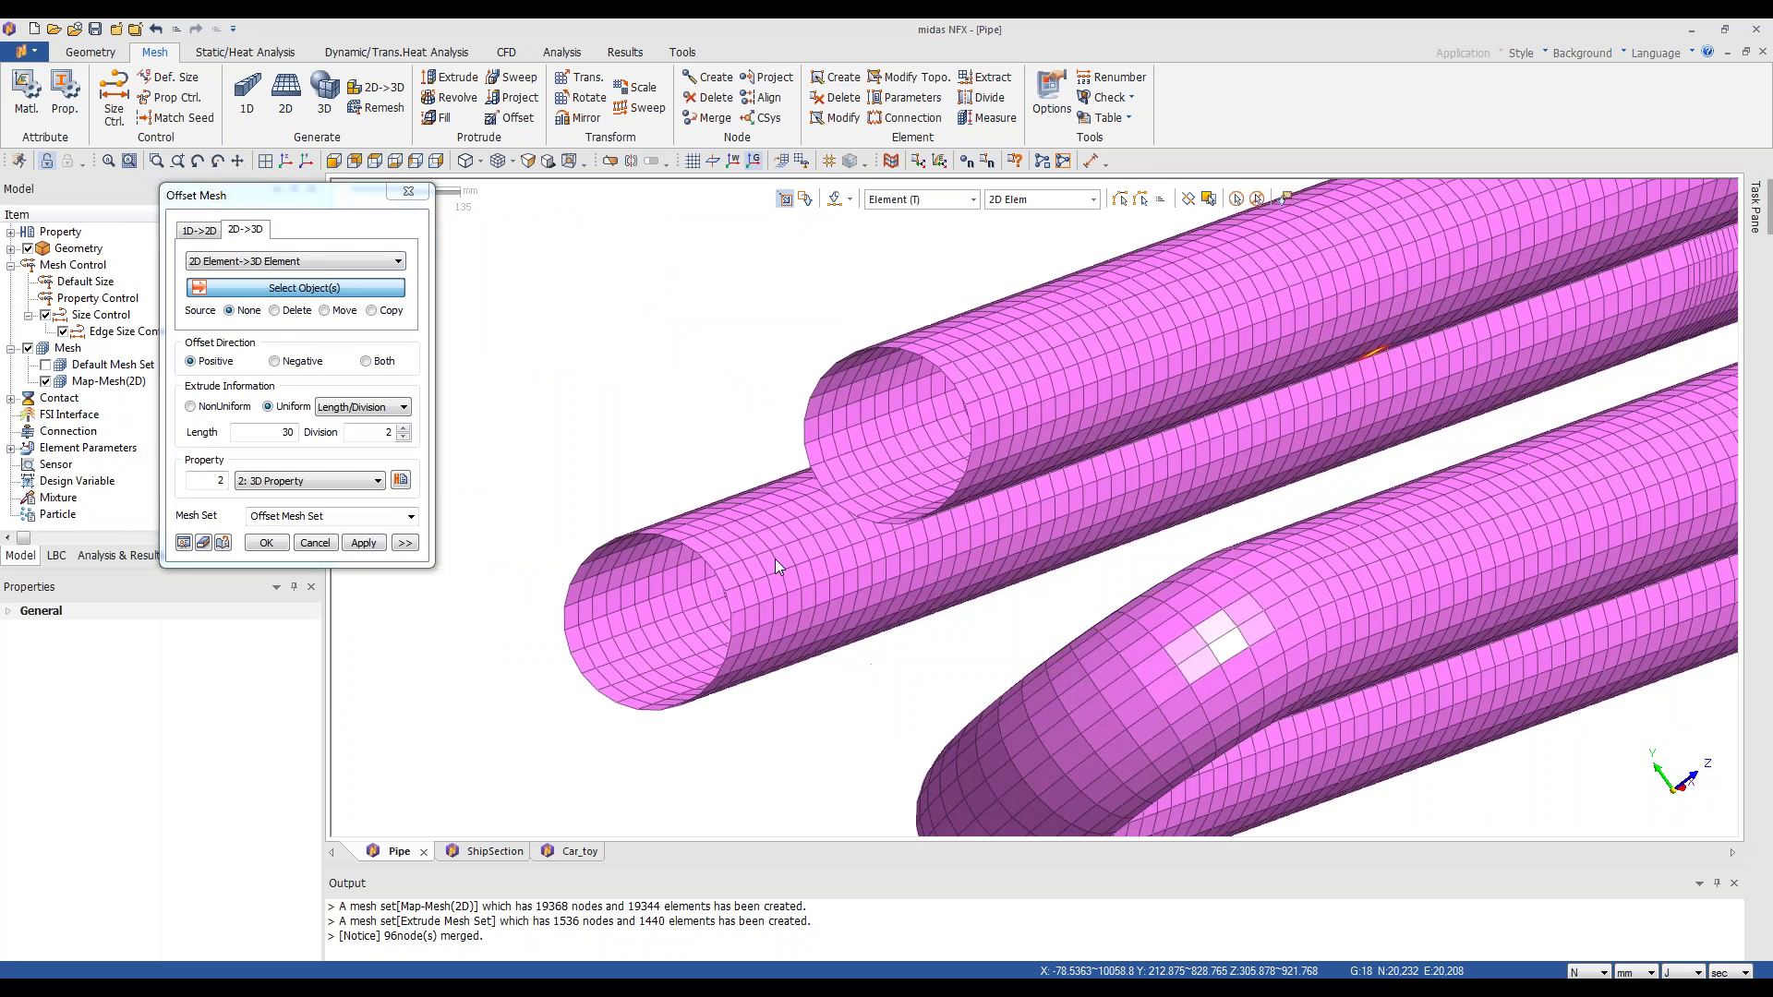
pyautogui.scroll(2, 774, 558)
pyautogui.scroll(2, 785, 499)
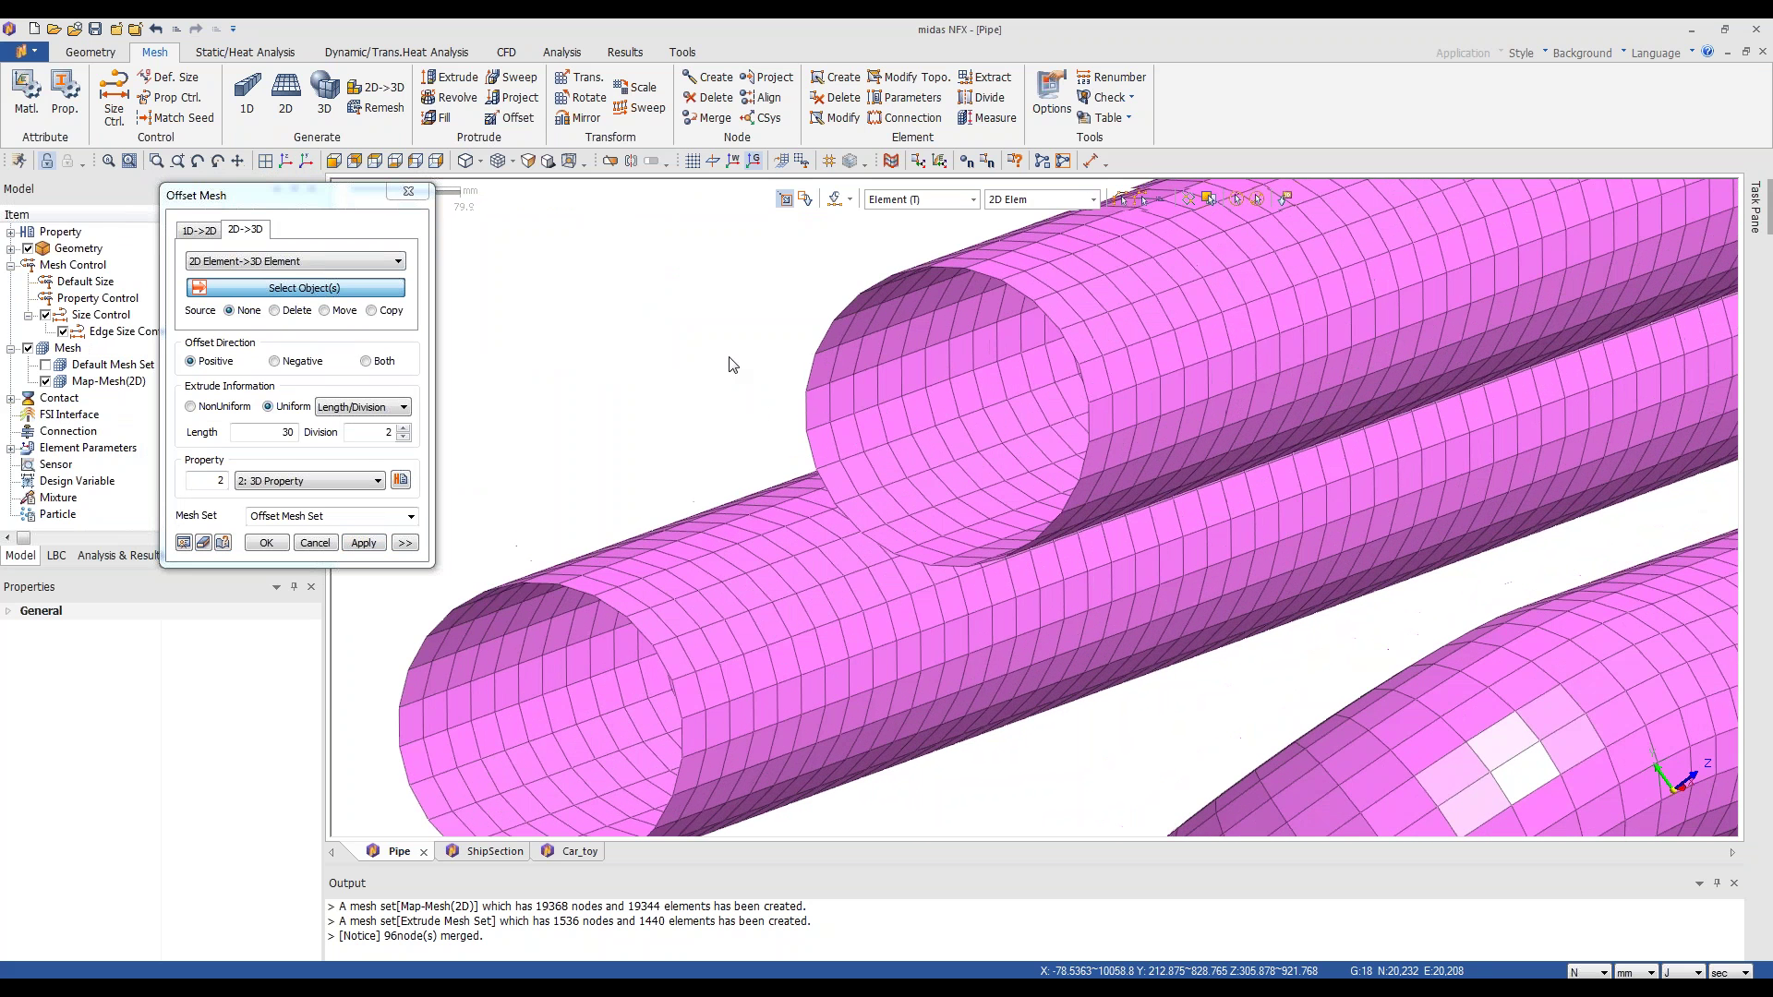
pyautogui.scroll(-1, 728, 365)
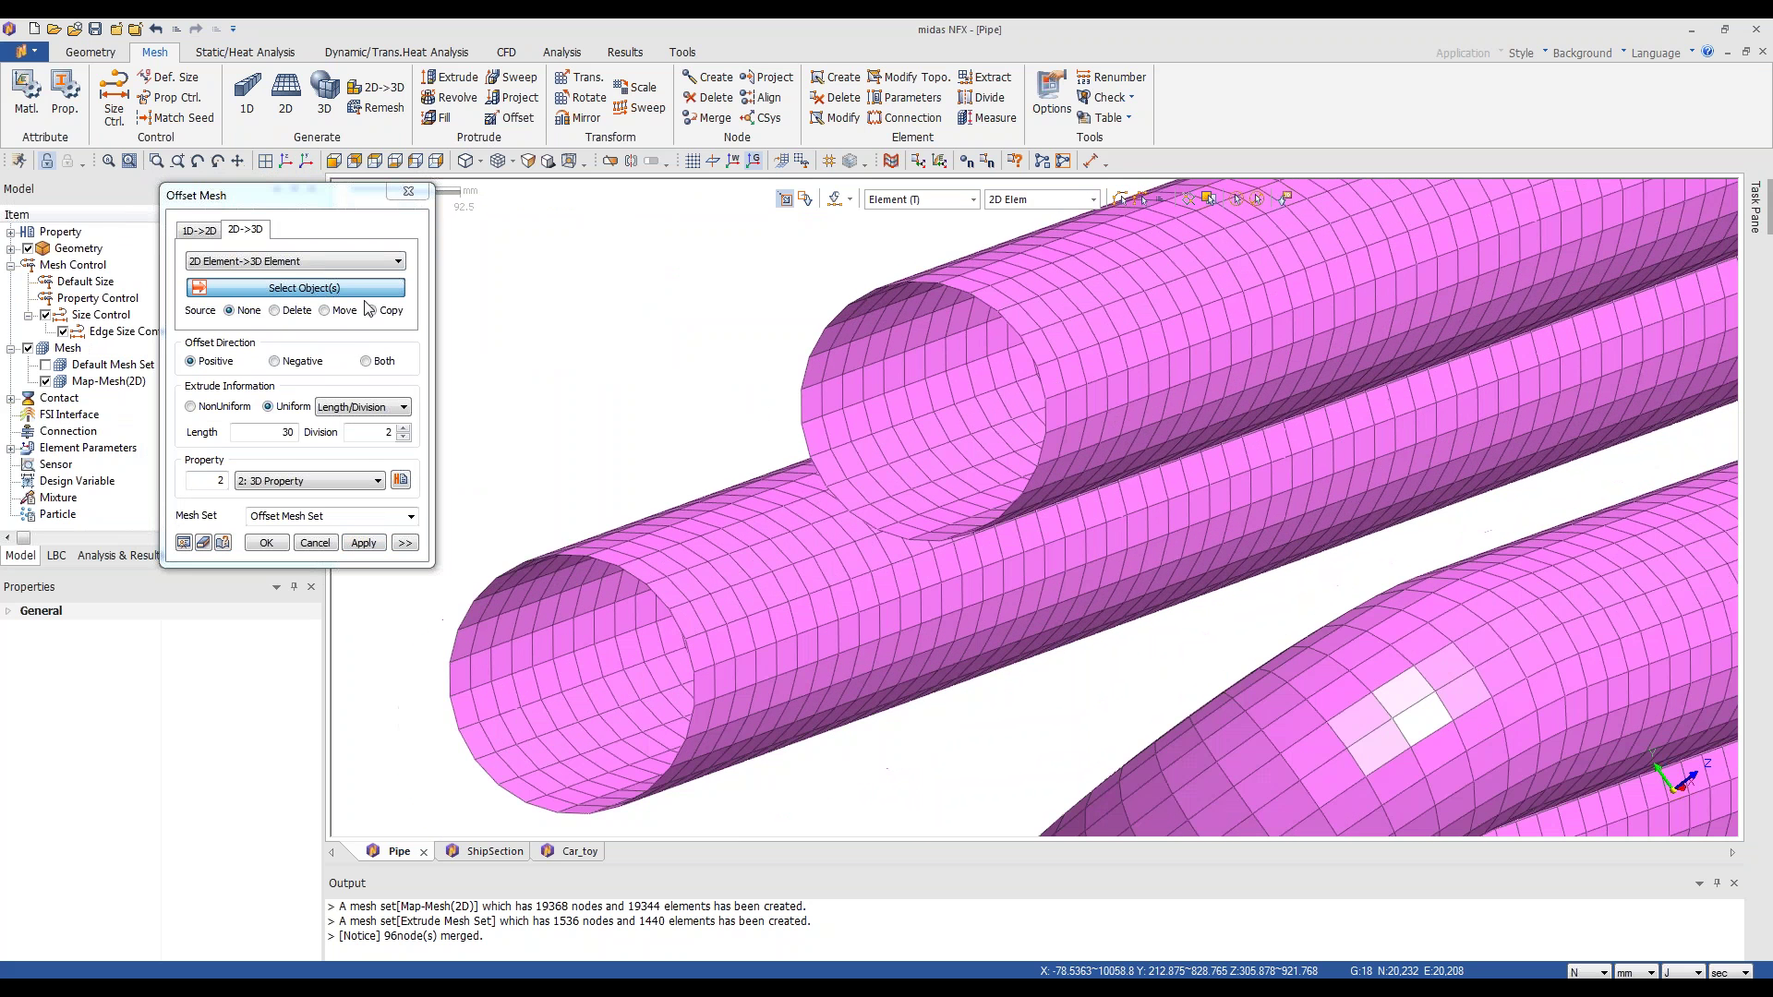
pyautogui.click(1237, 199)
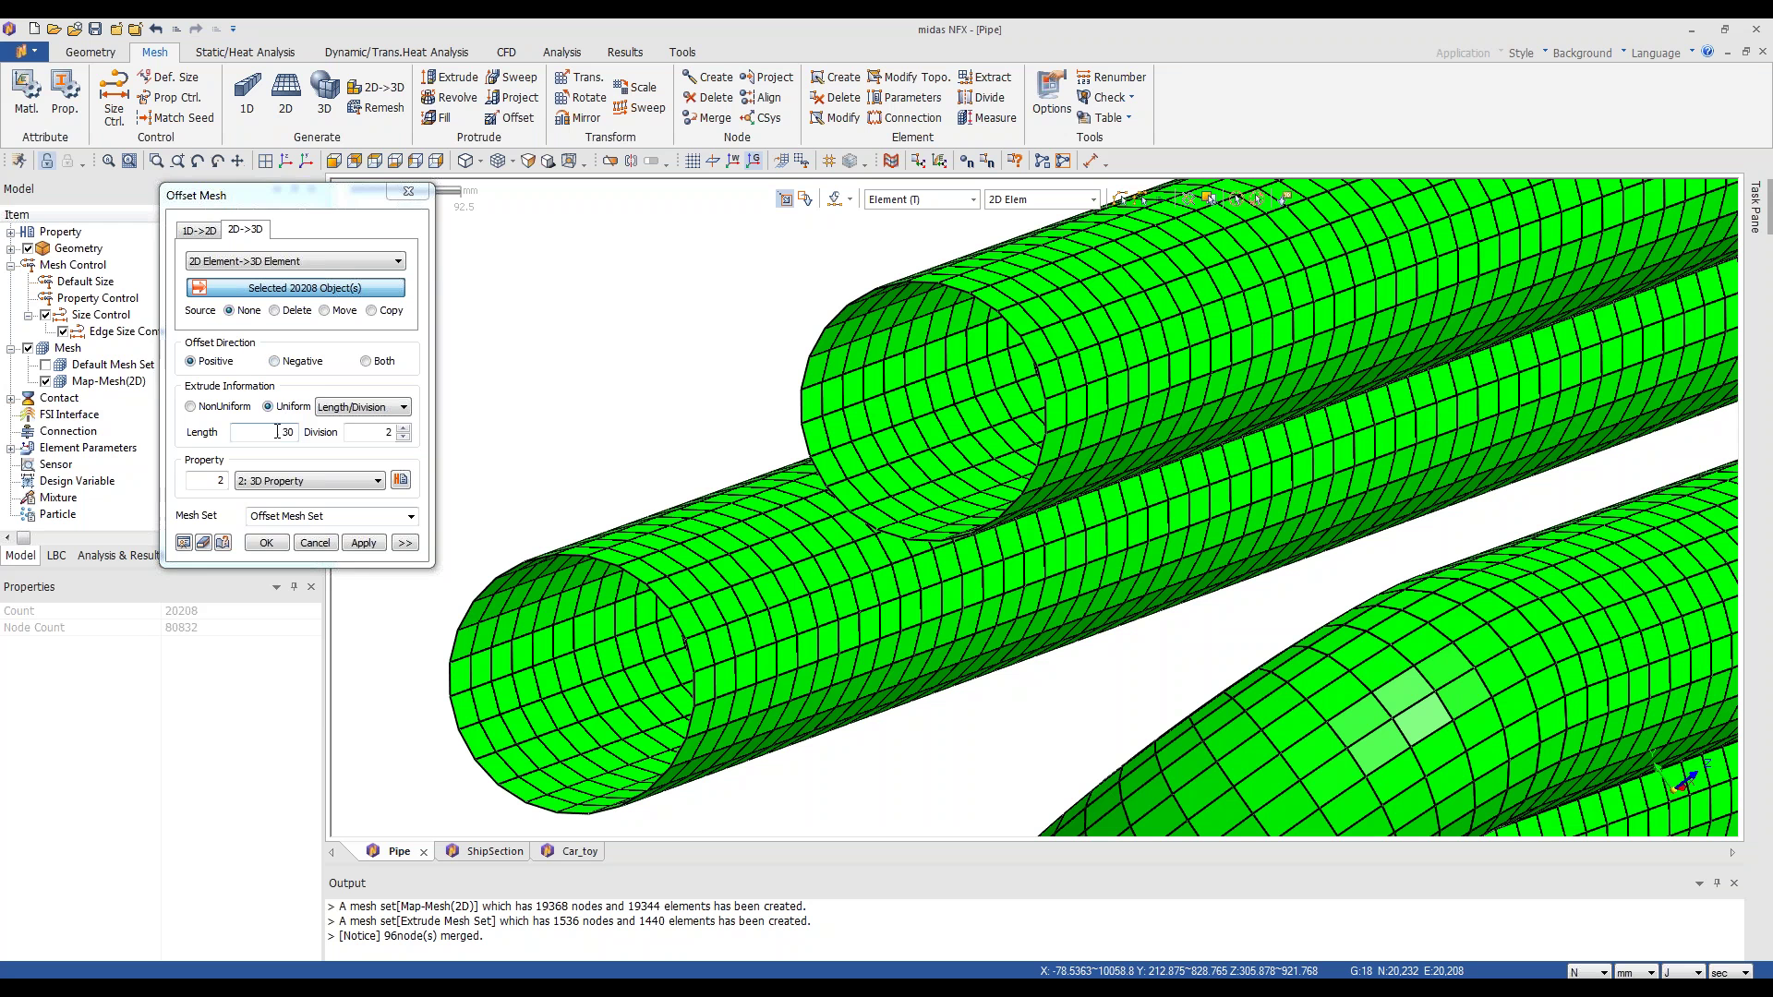
# - Preview the pipe mesh offset in the positive direction with a length of 5, and inspect the wall at the open pipe end
pyautogui.doubleClick(277, 431)
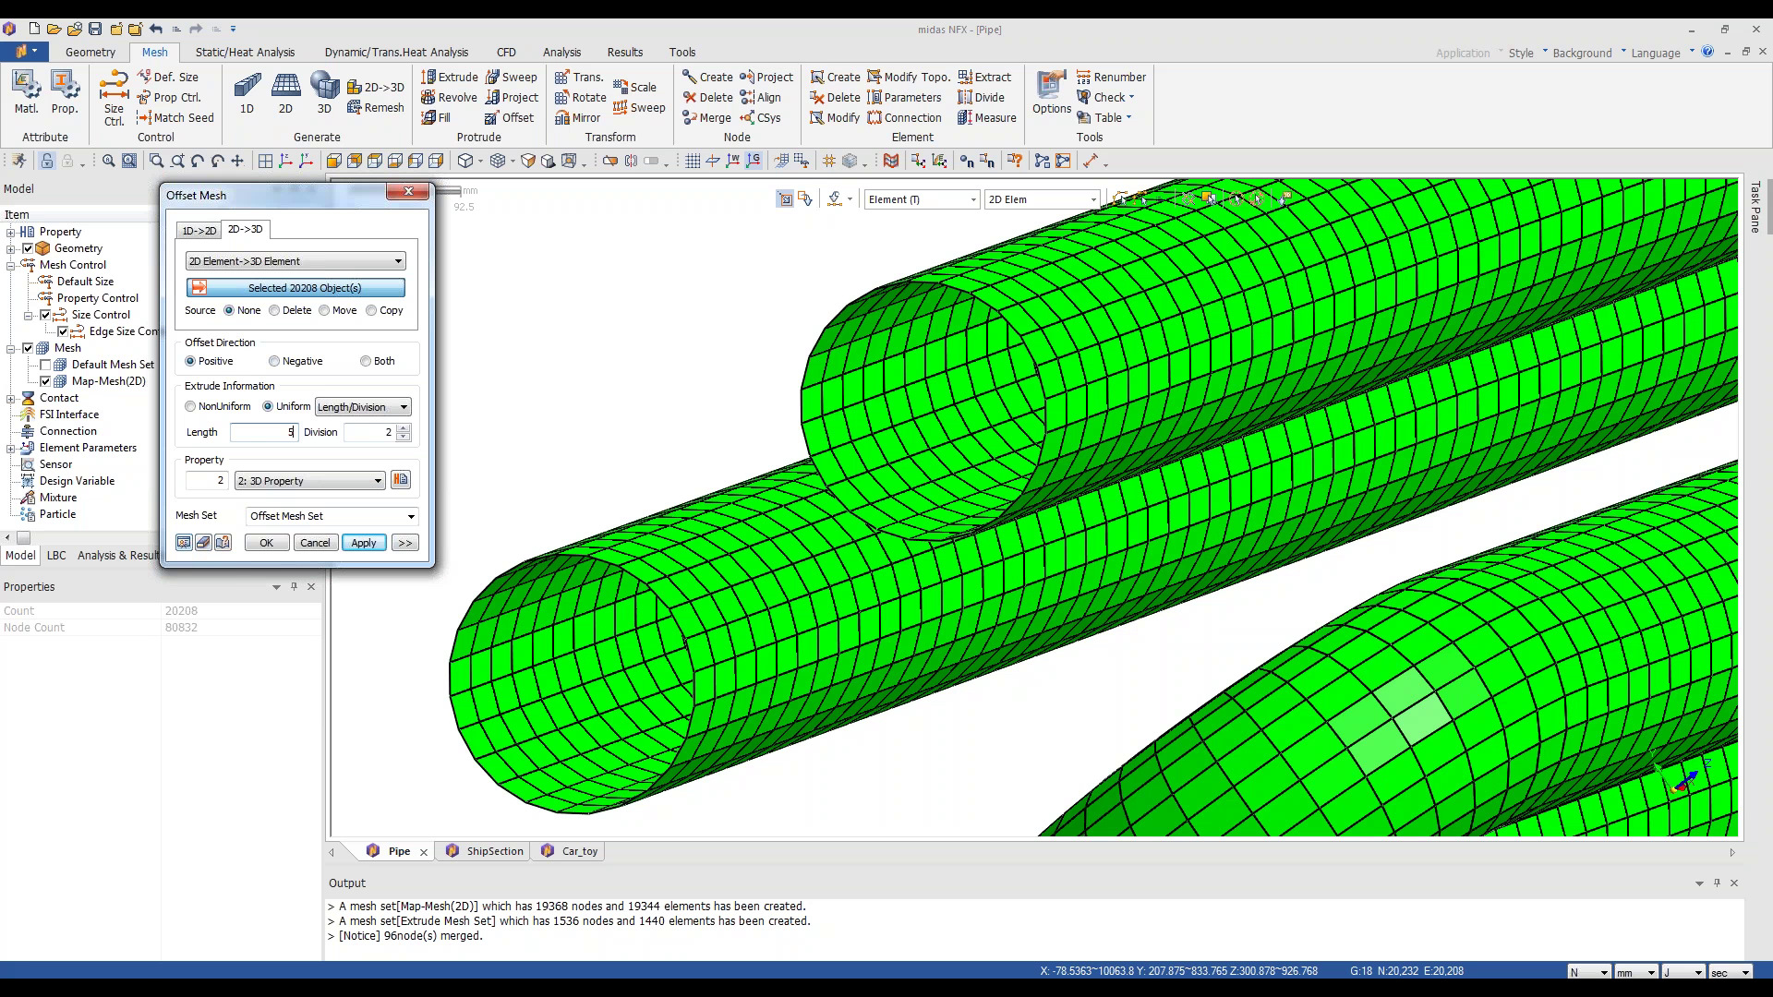
pyautogui.click(184, 542)
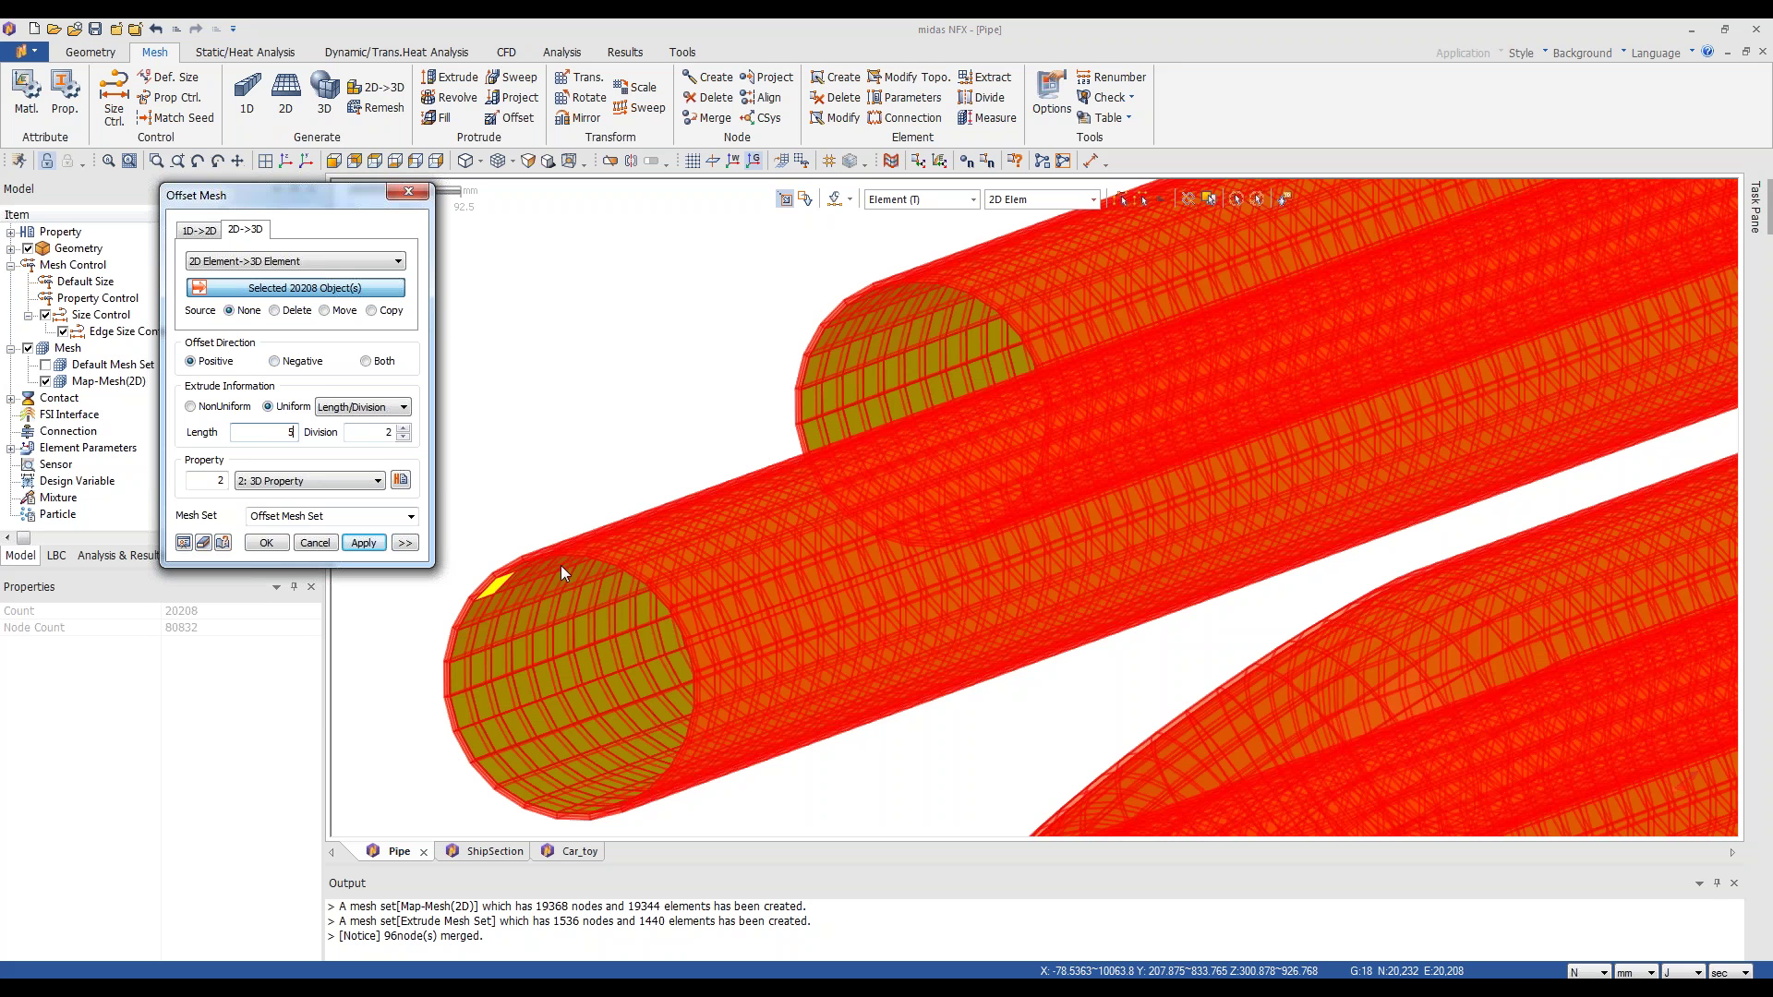
pyautogui.click(785, 300)
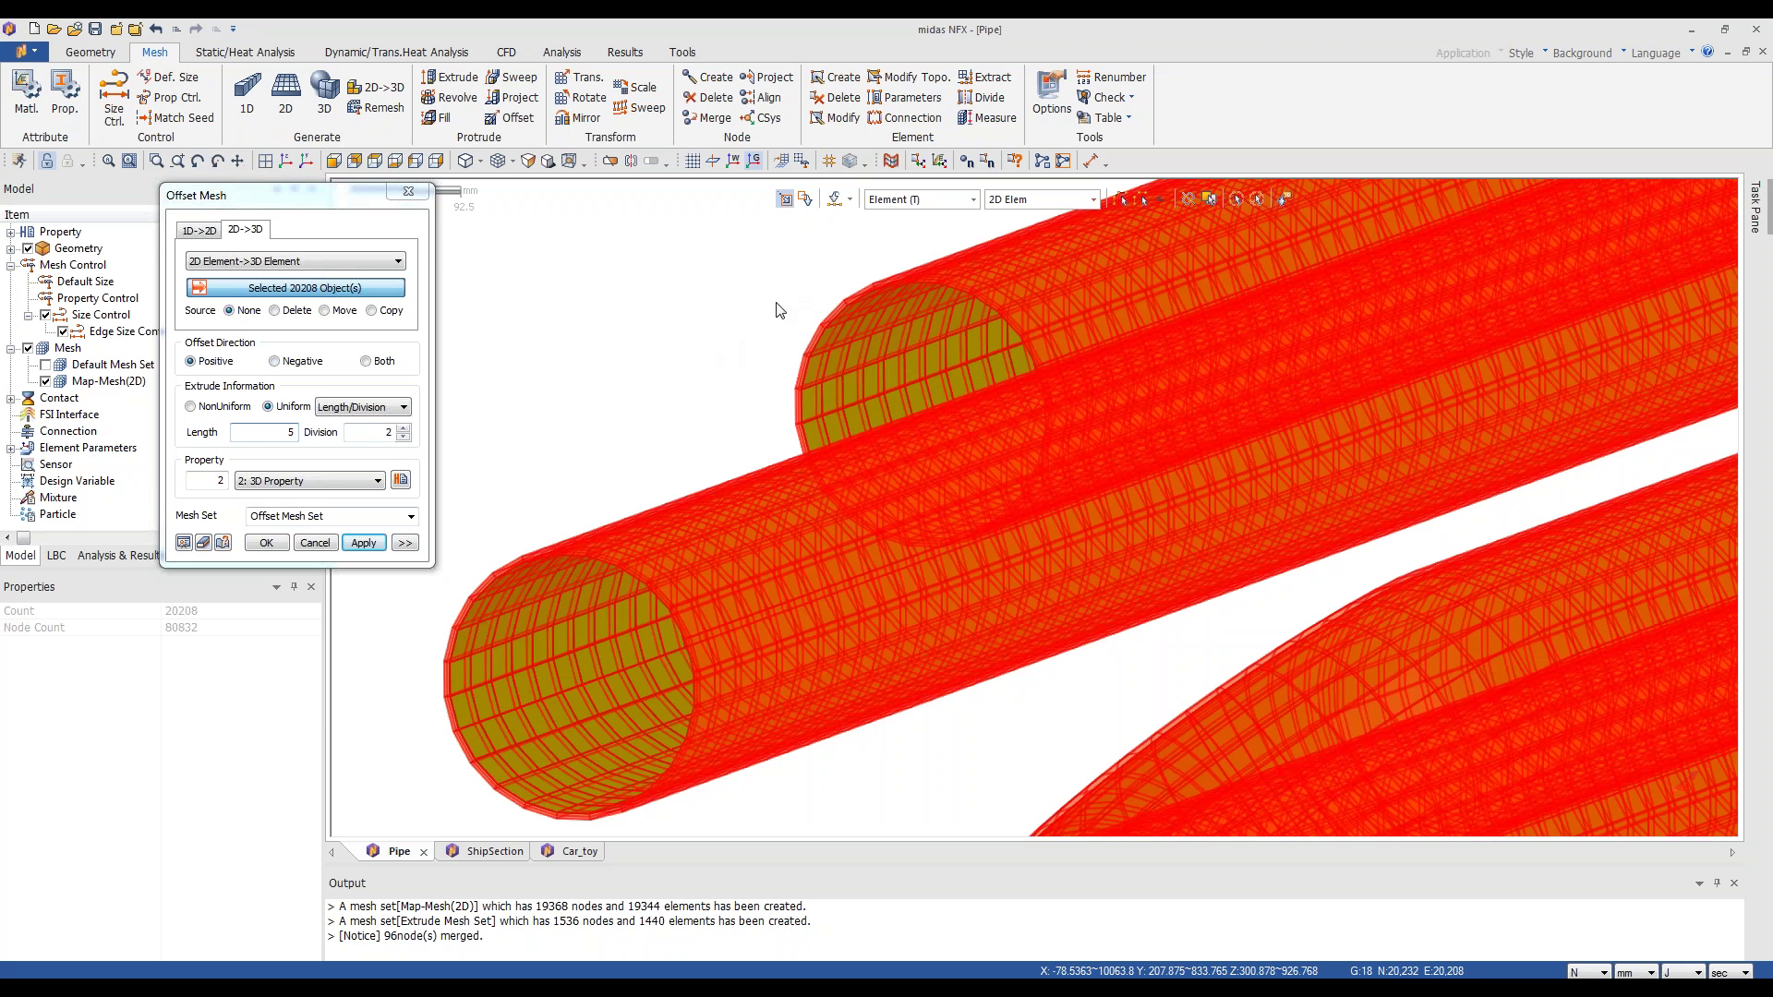
pyautogui.scroll(1, 776, 310)
pyautogui.scroll(2, 774, 315)
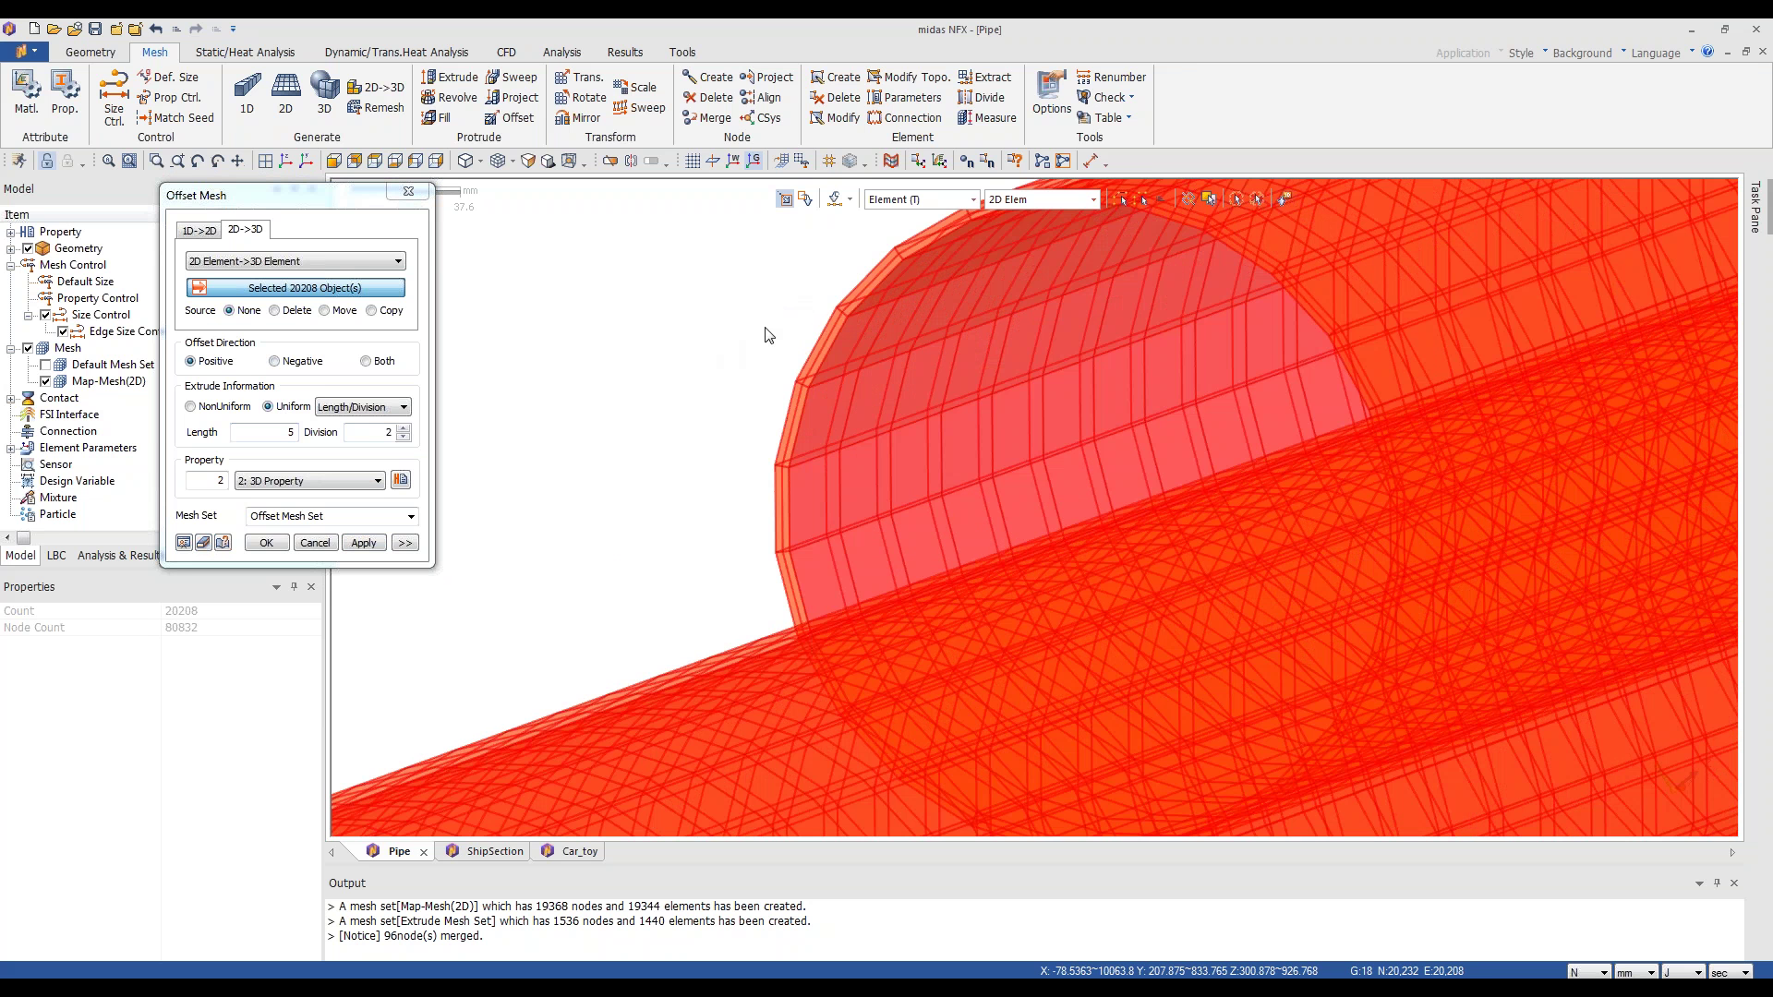
pyautogui.scroll(1, 706, 363)
# - Offset the selected shell elements in the negative direction with a length of 8 and 2 divisions into the Offset Mesh Set
pyautogui.click(275, 361)
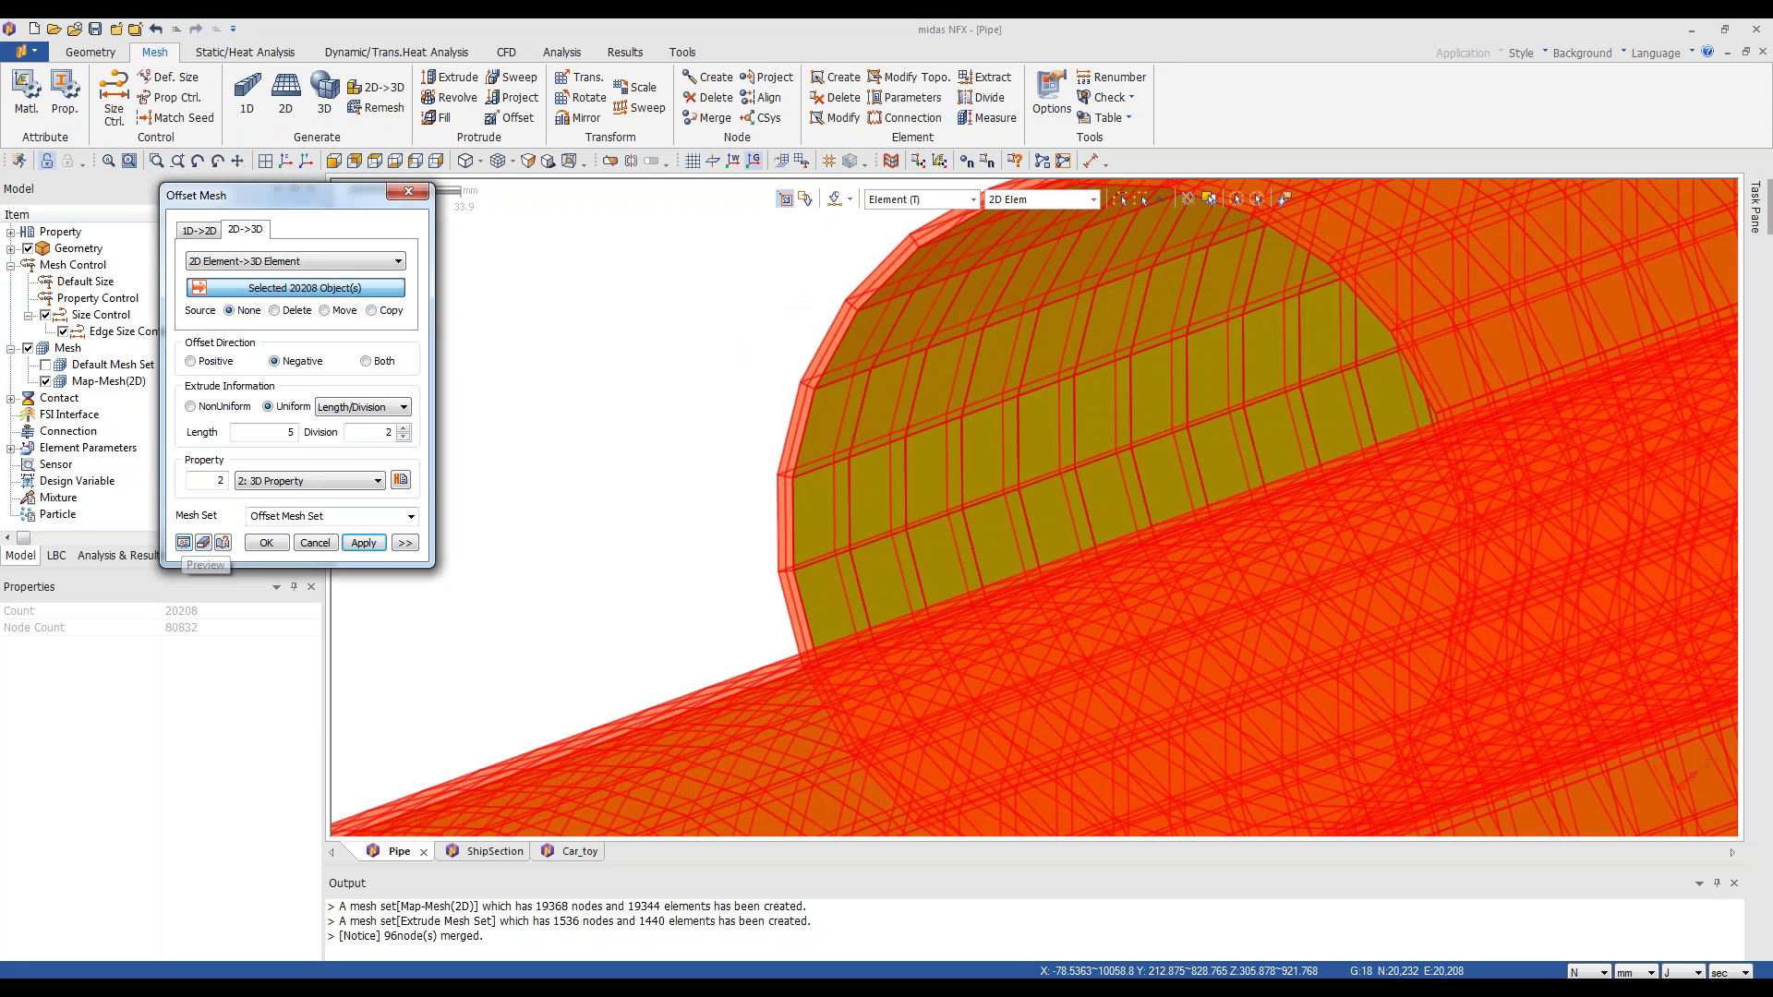
pyautogui.click(204, 543)
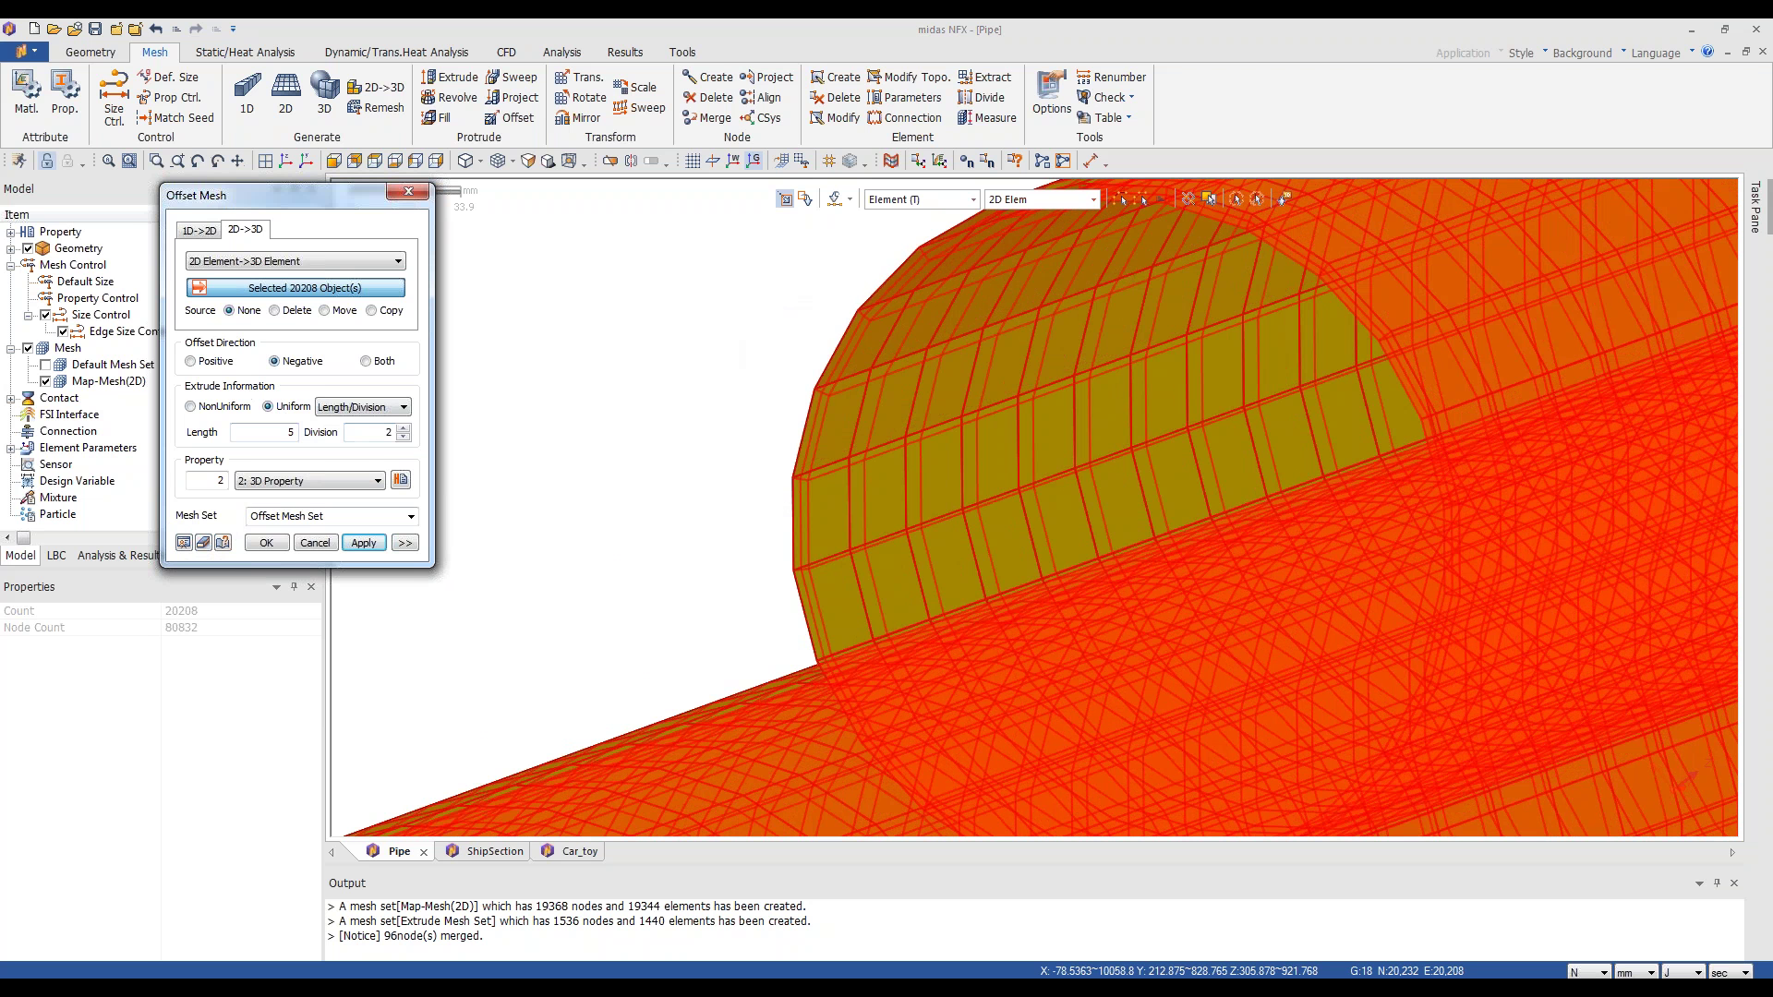
pyautogui.doubleClick(297, 434)
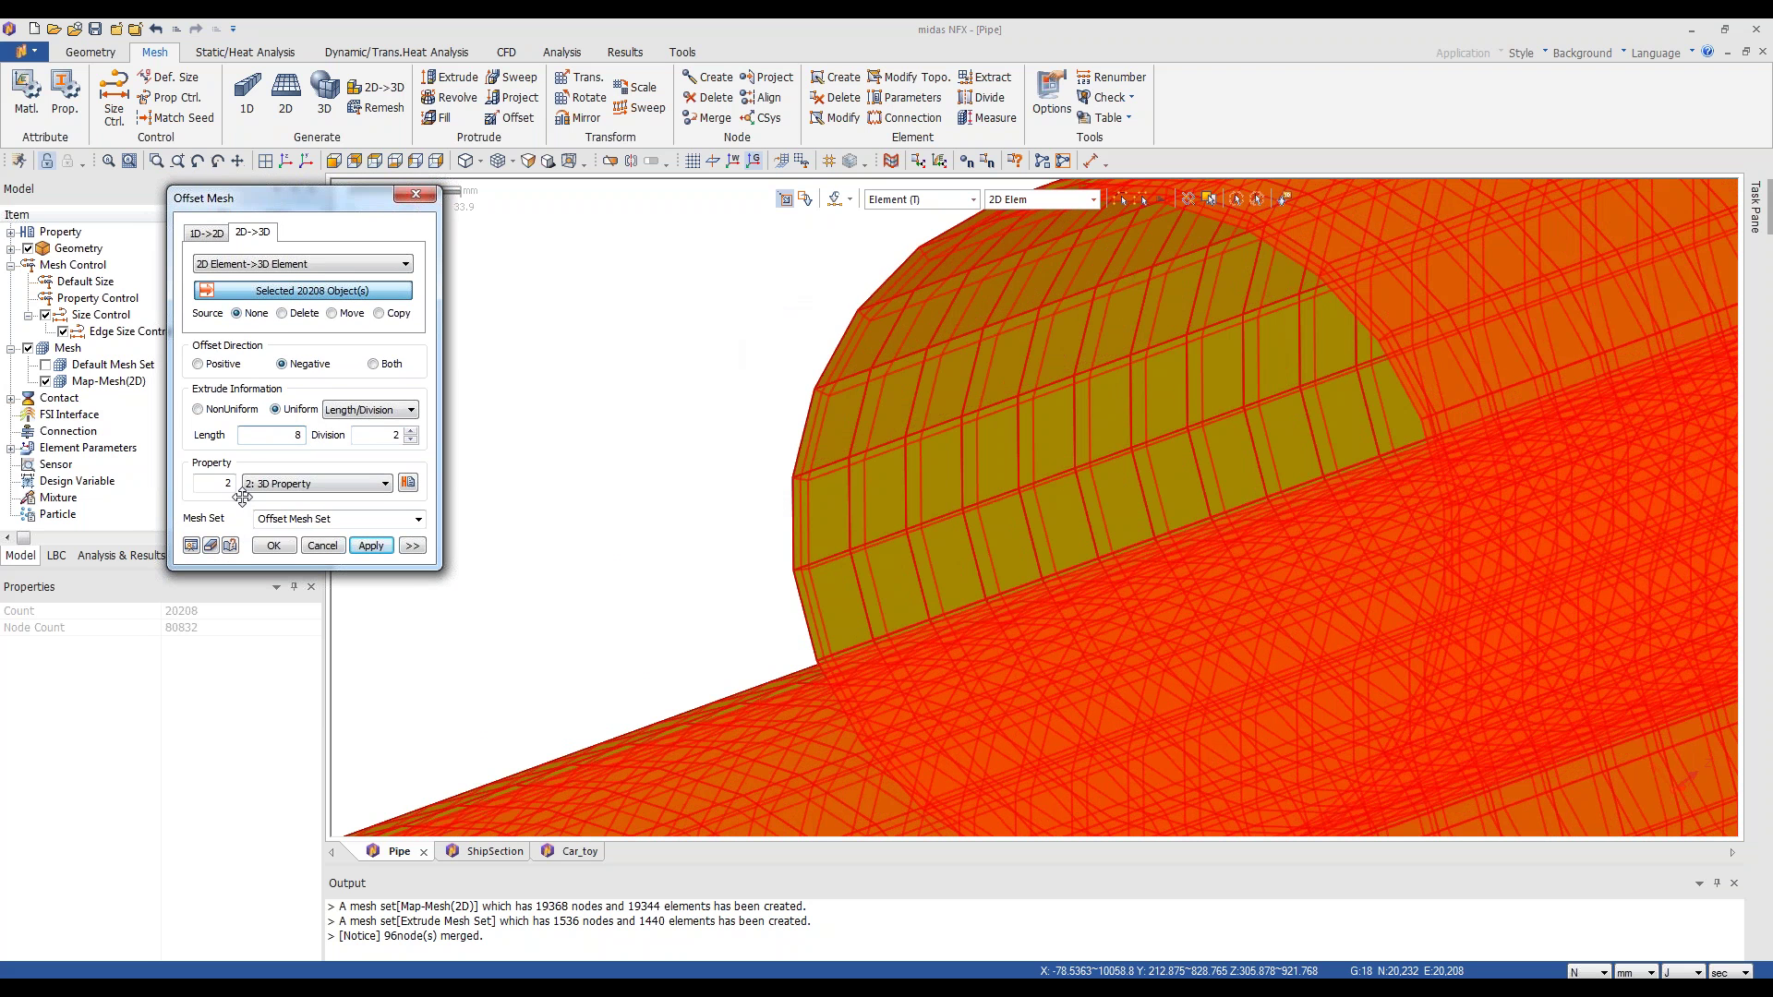
pyautogui.click(282, 547)
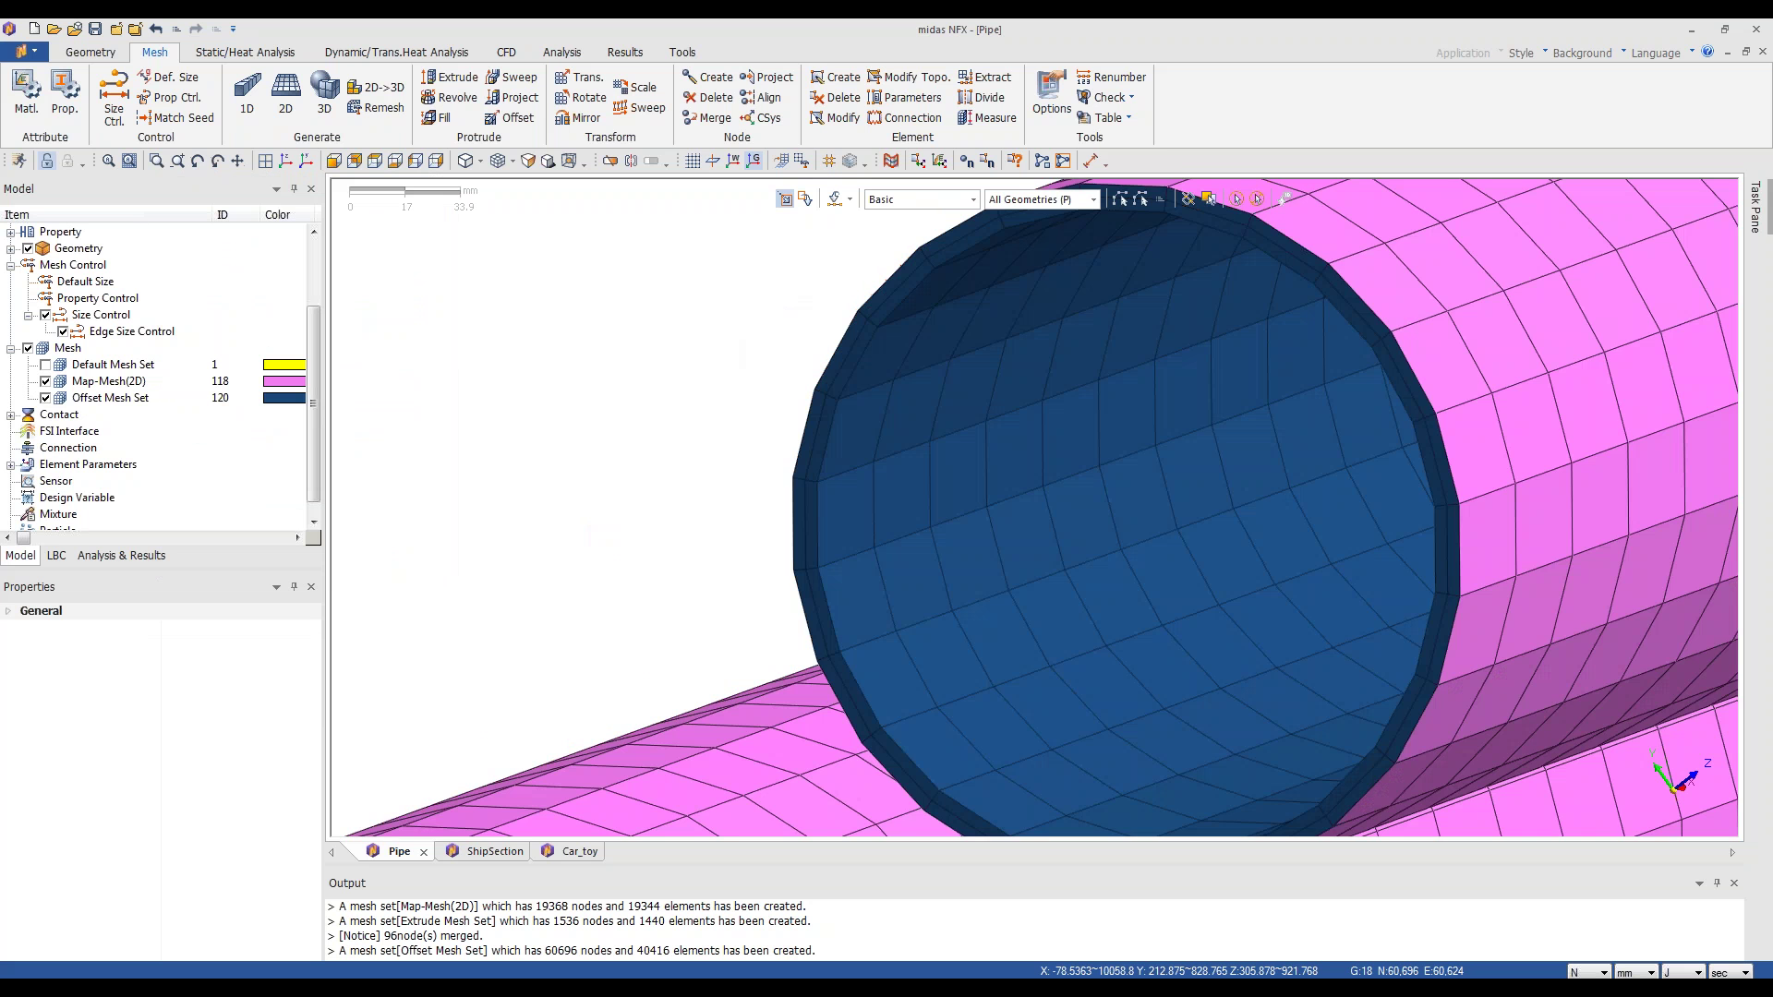
# - Hide the Map-Mesh(2D) mesh set so only the offset solid mesh is displayed
pyautogui.scroll(-2, 680, 435)
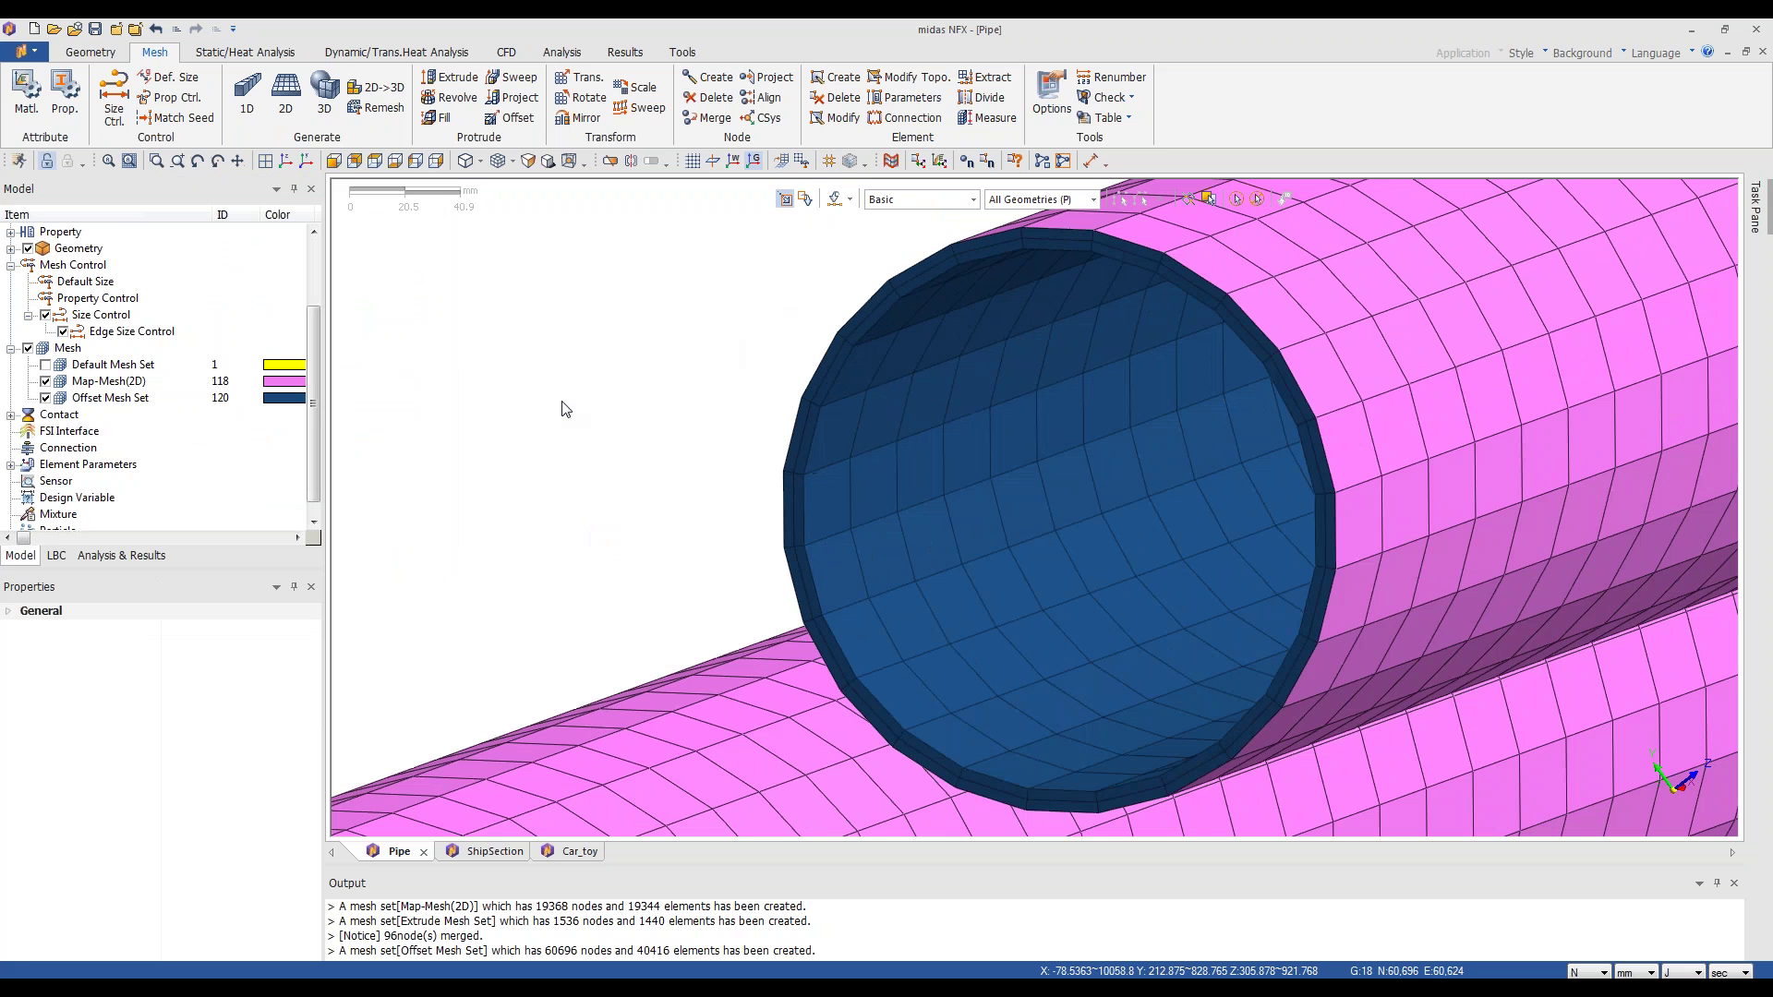
pyautogui.scroll(-3, 565, 409)
pyautogui.click(45, 380)
# - Examine the solid pipe mesh from several angles, including the open ends, bends and refined sections
pyautogui.scroll(-5, 684, 425)
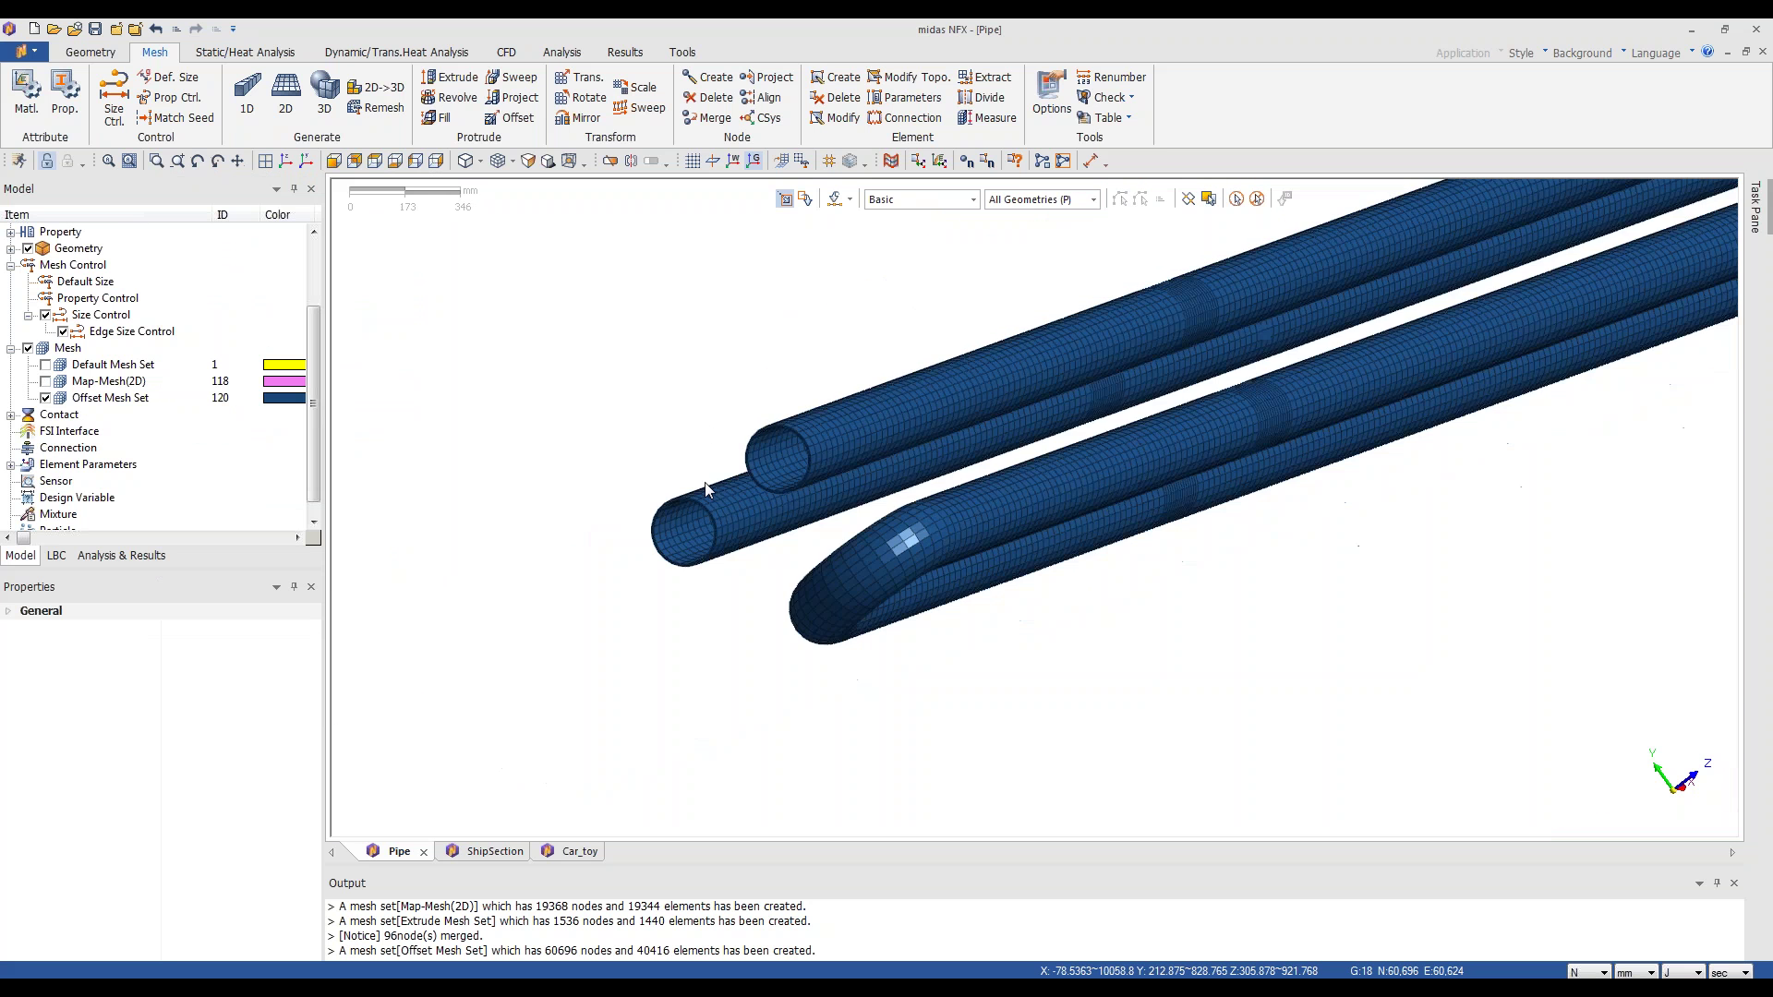
pyautogui.scroll(-2, 705, 482)
pyautogui.moveTo(1370, 490); pyautogui.dragTo(1349, 435, button='middle')
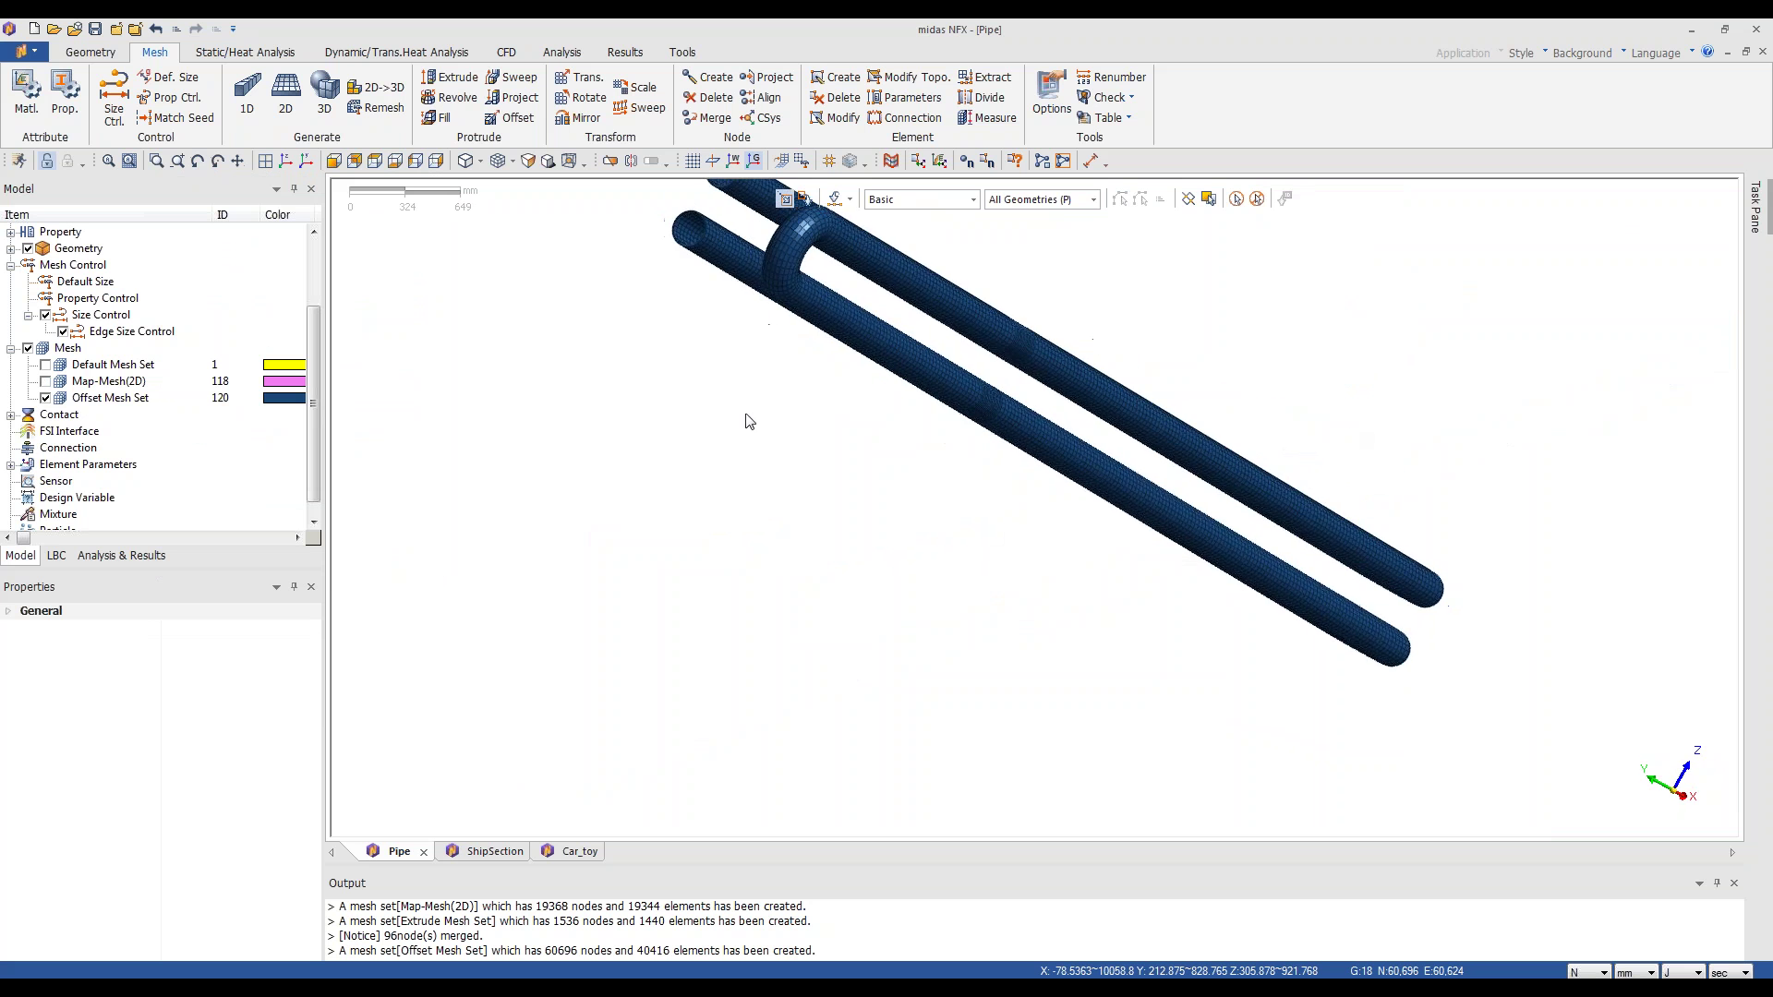
pyautogui.moveTo(749, 422); pyautogui.dragTo(737, 426, button='middle')
pyautogui.scroll(4, 1029, 314)
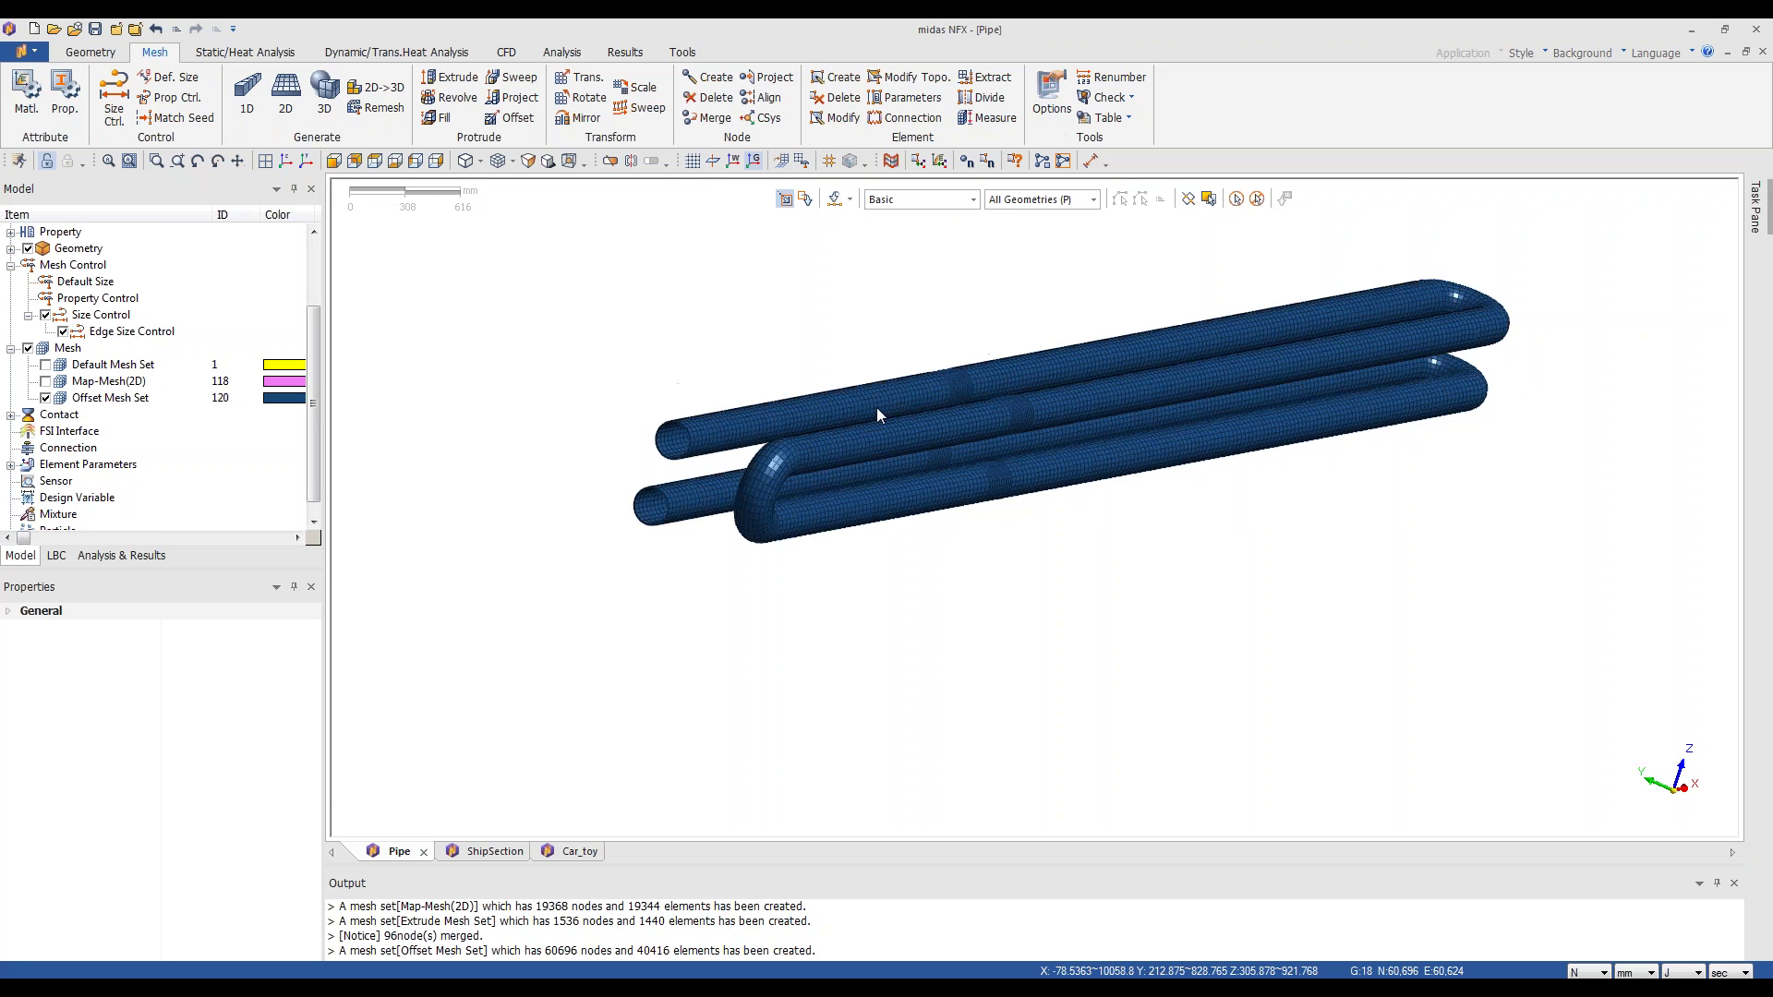
pyautogui.scroll(2, 1028, 310)
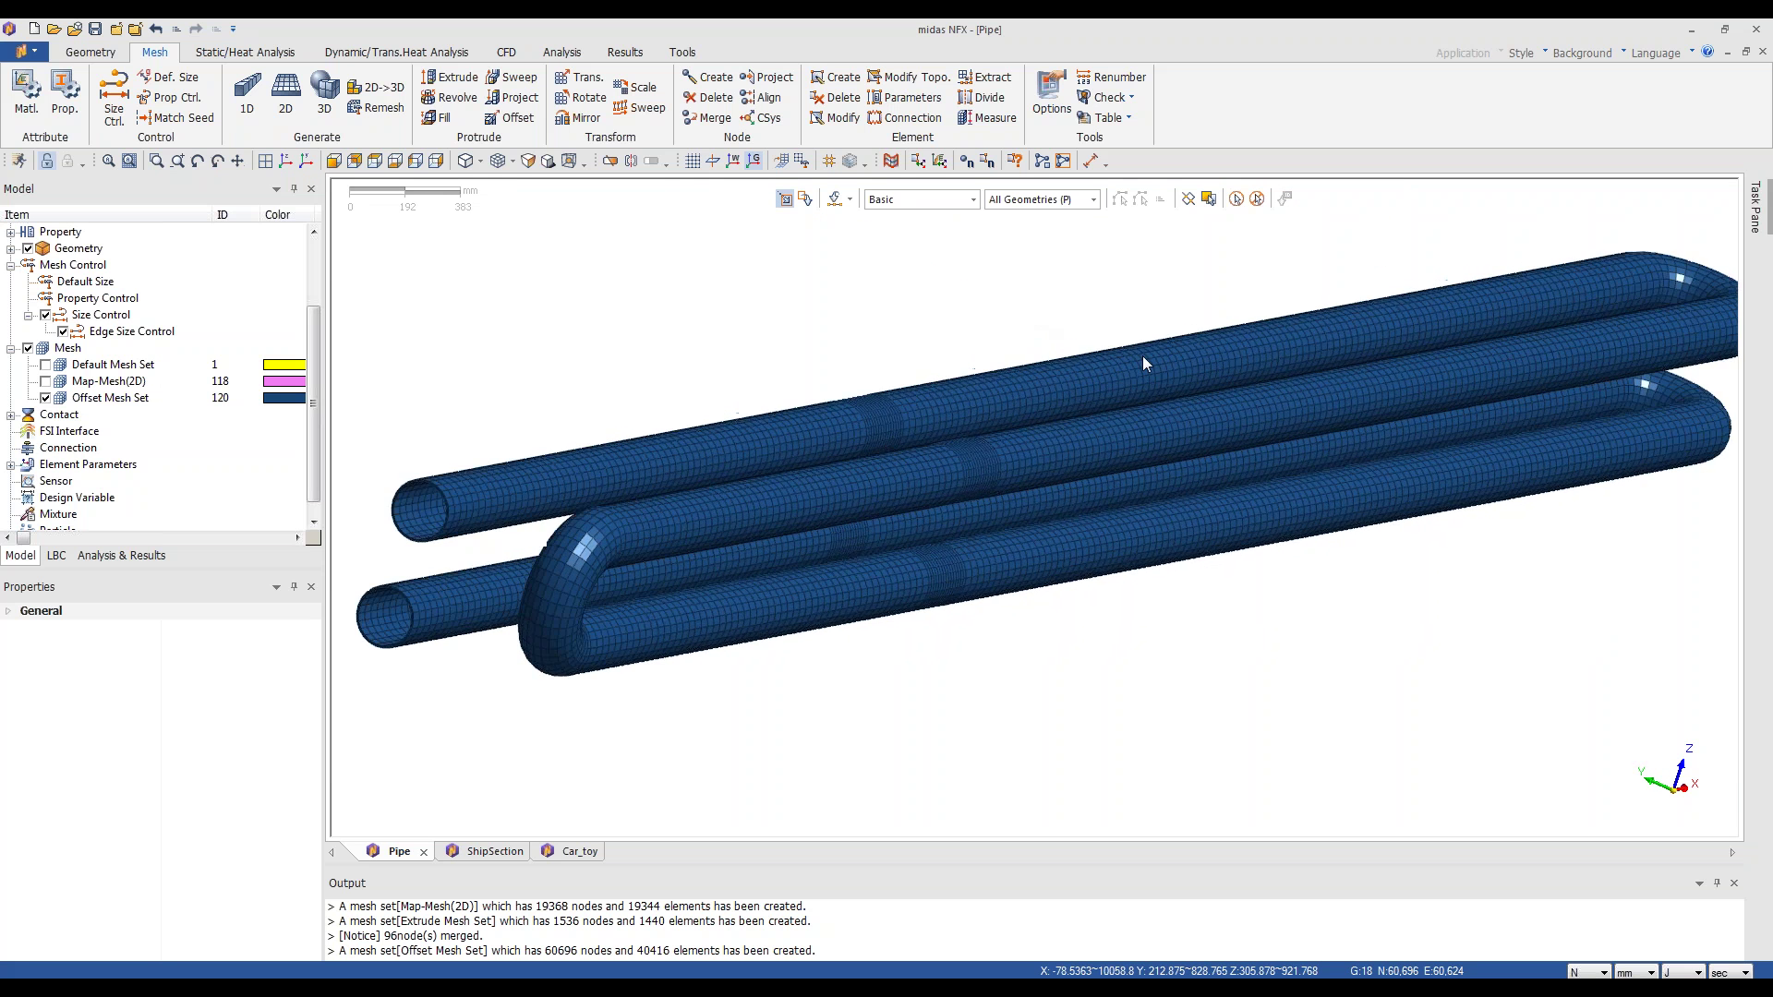
pyautogui.scroll(-3, 960, 343)
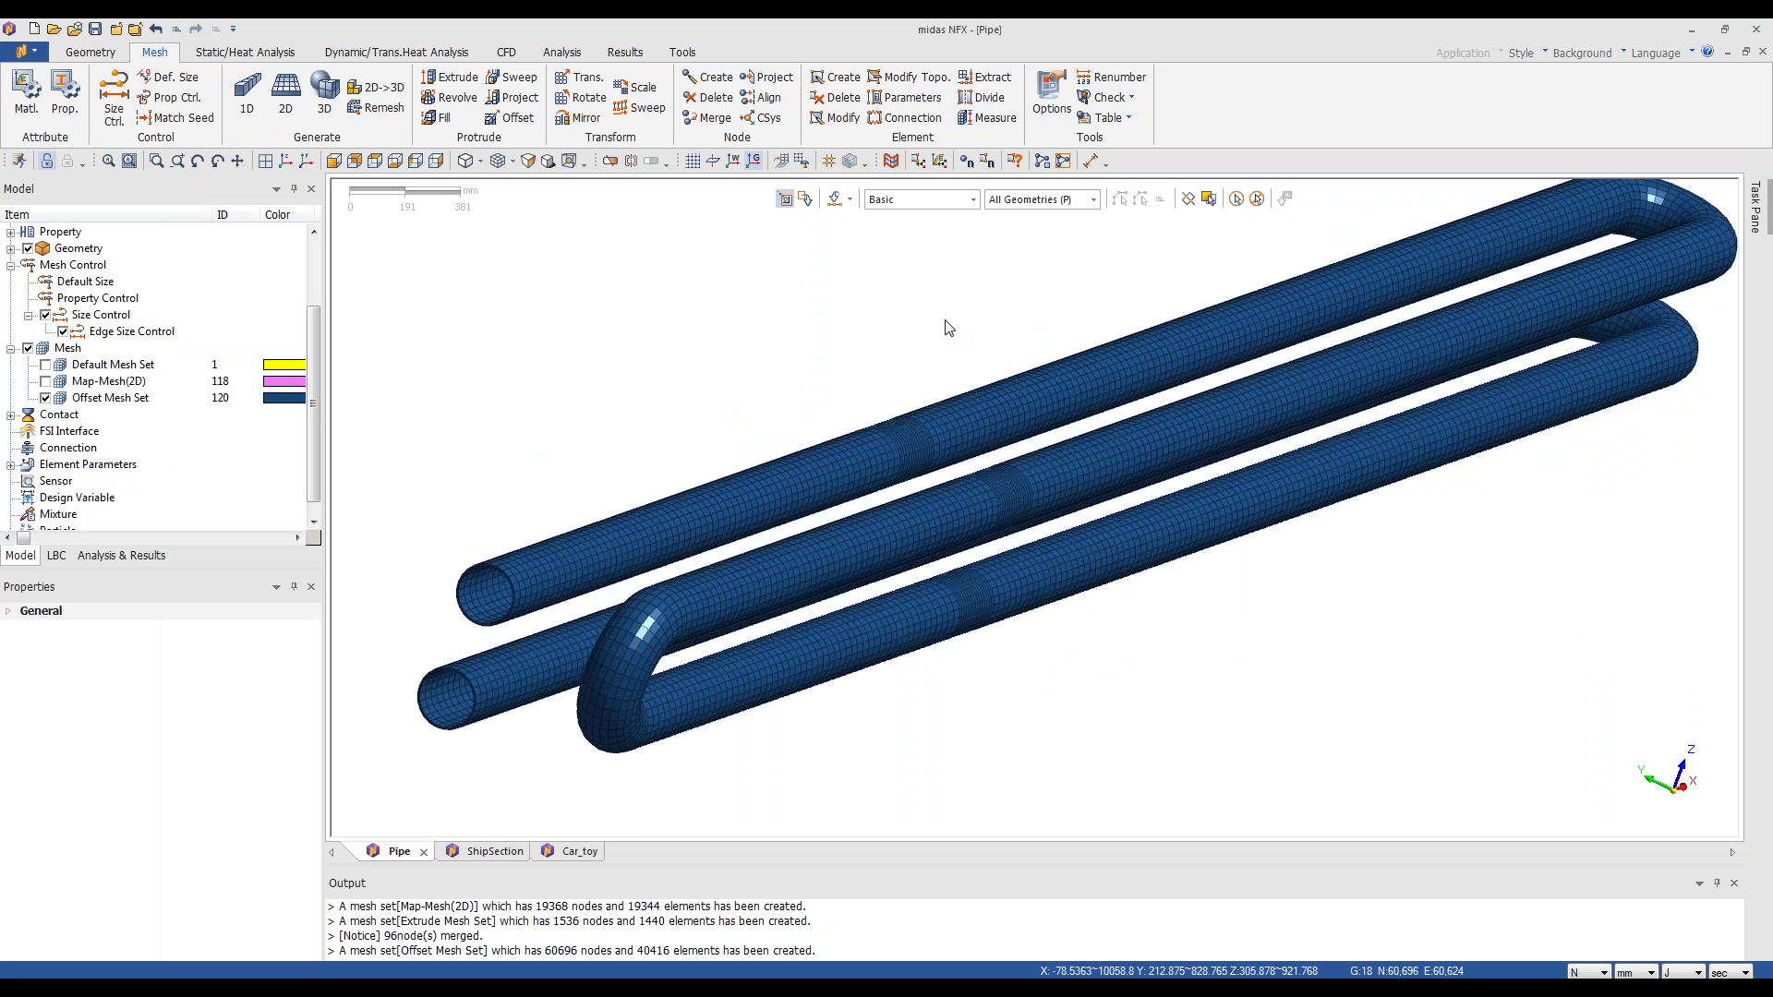
pyautogui.scroll(1, 1073, 367)
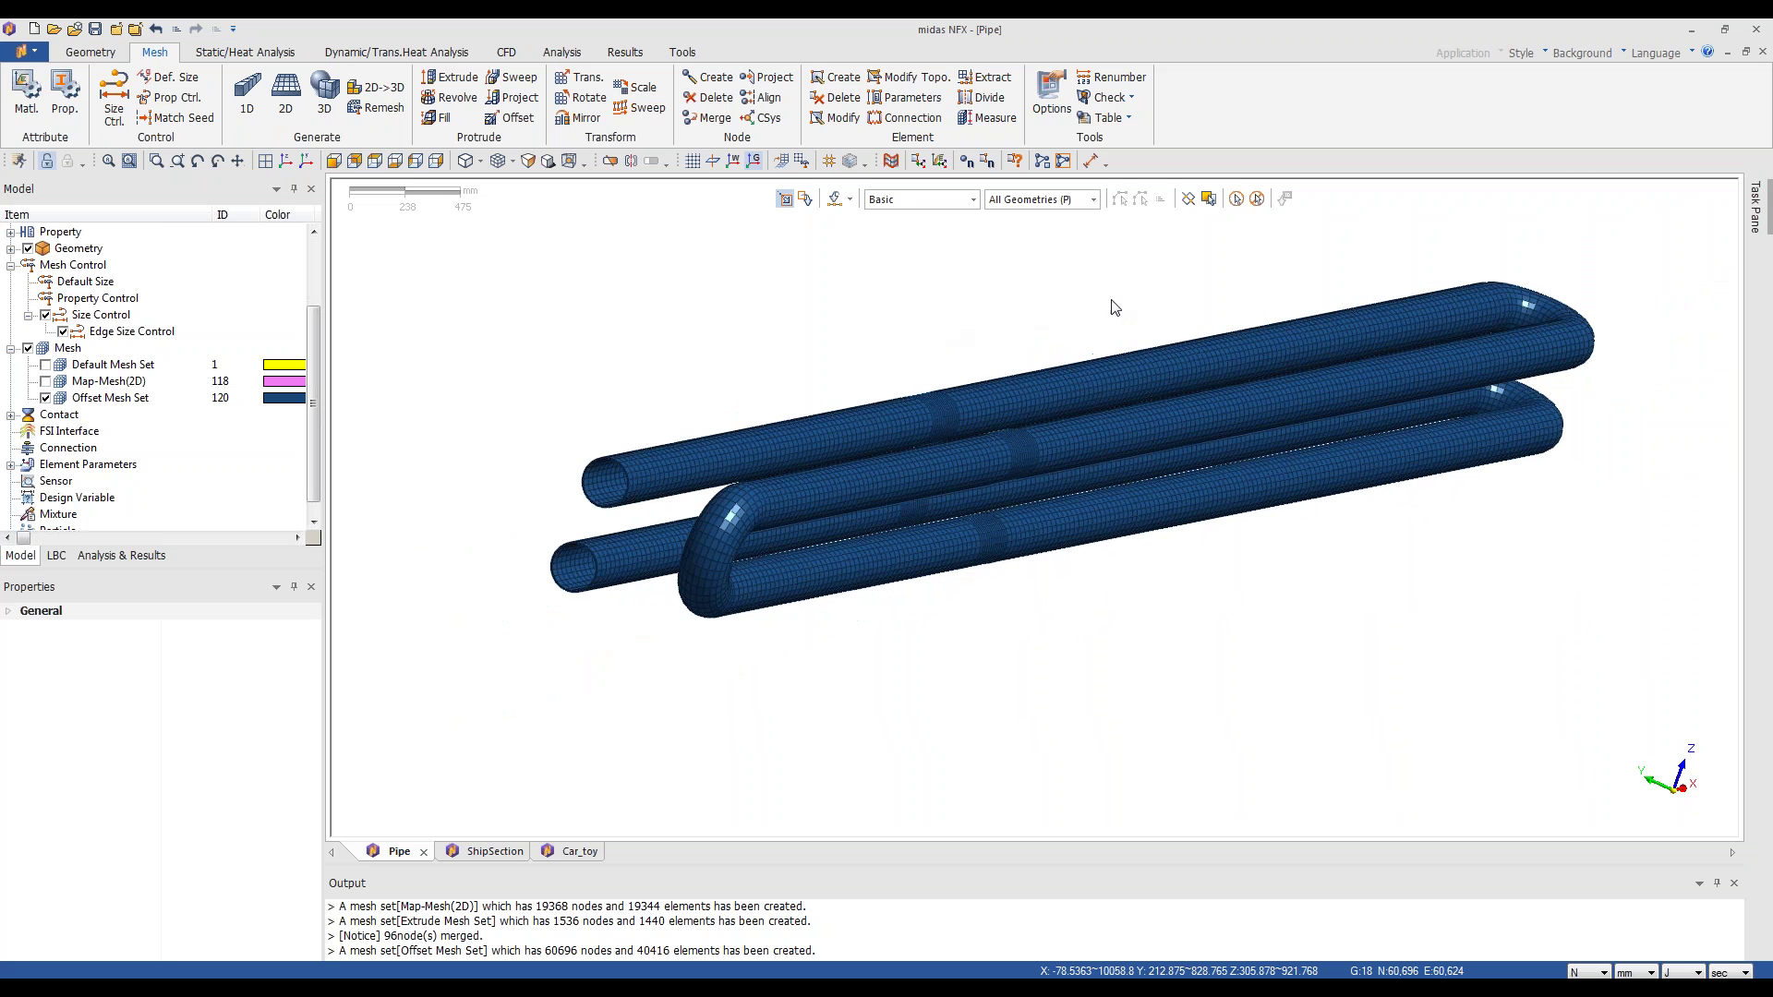
pyautogui.scroll(2, 1113, 307)
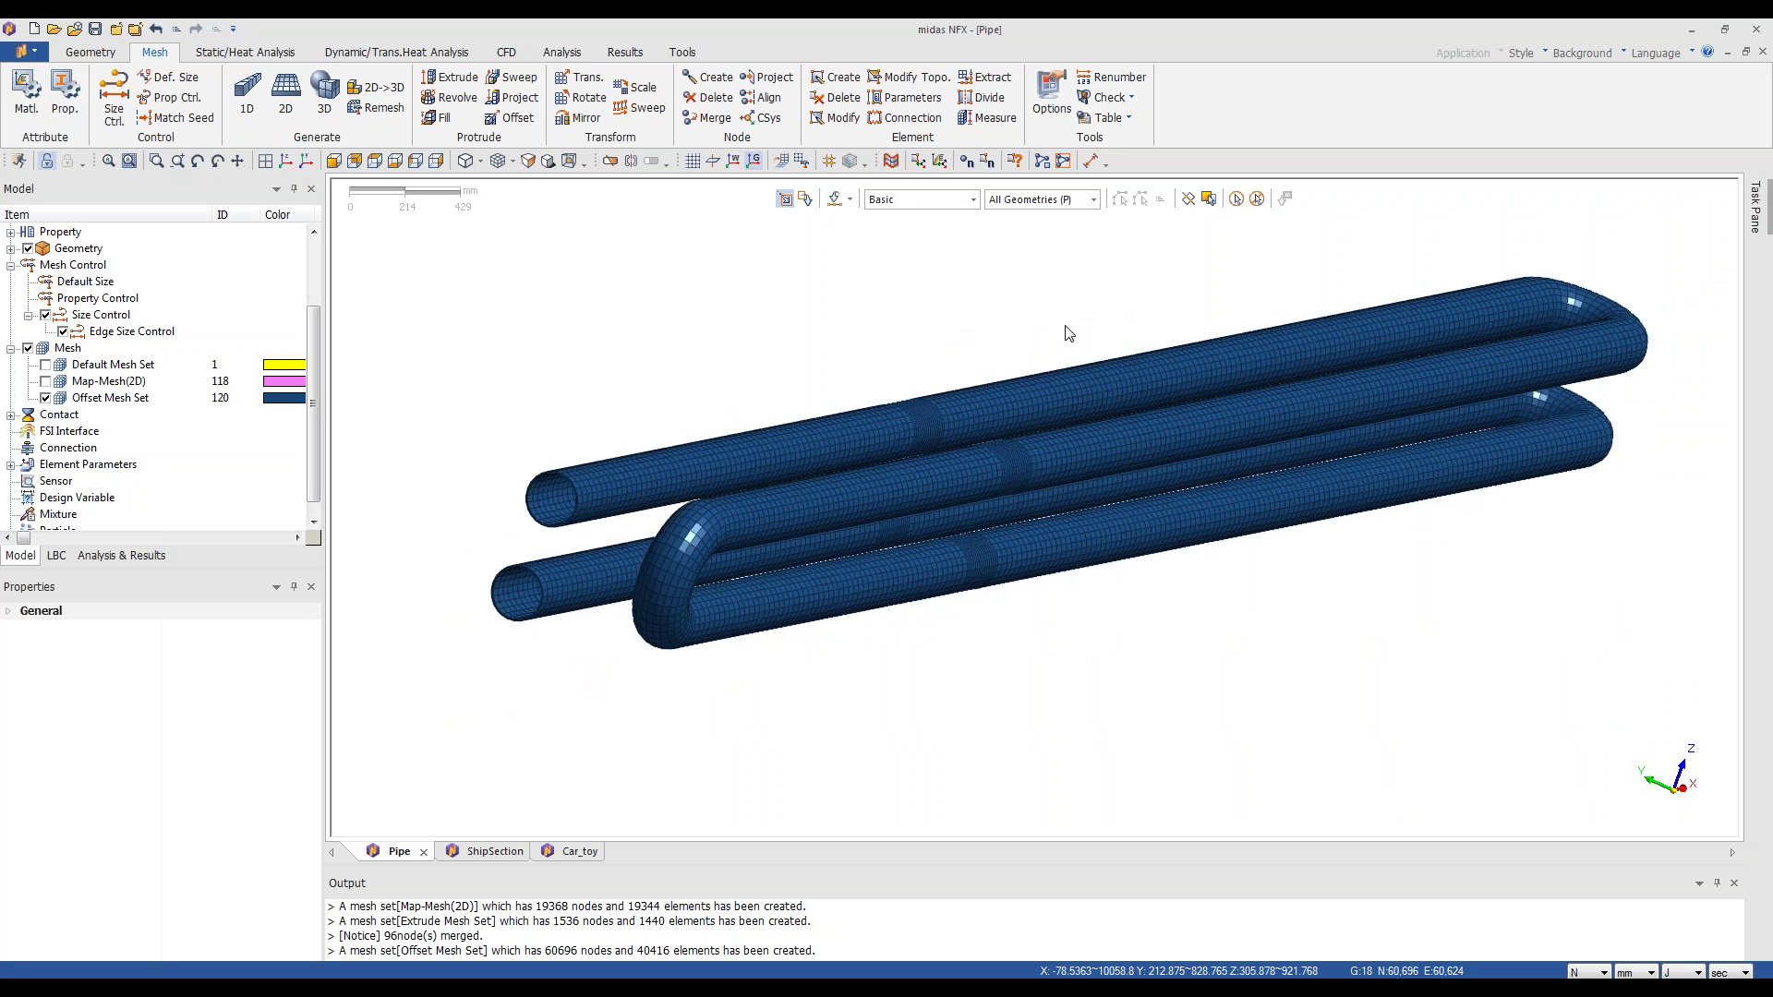
pyautogui.scroll(1, 1108, 349)
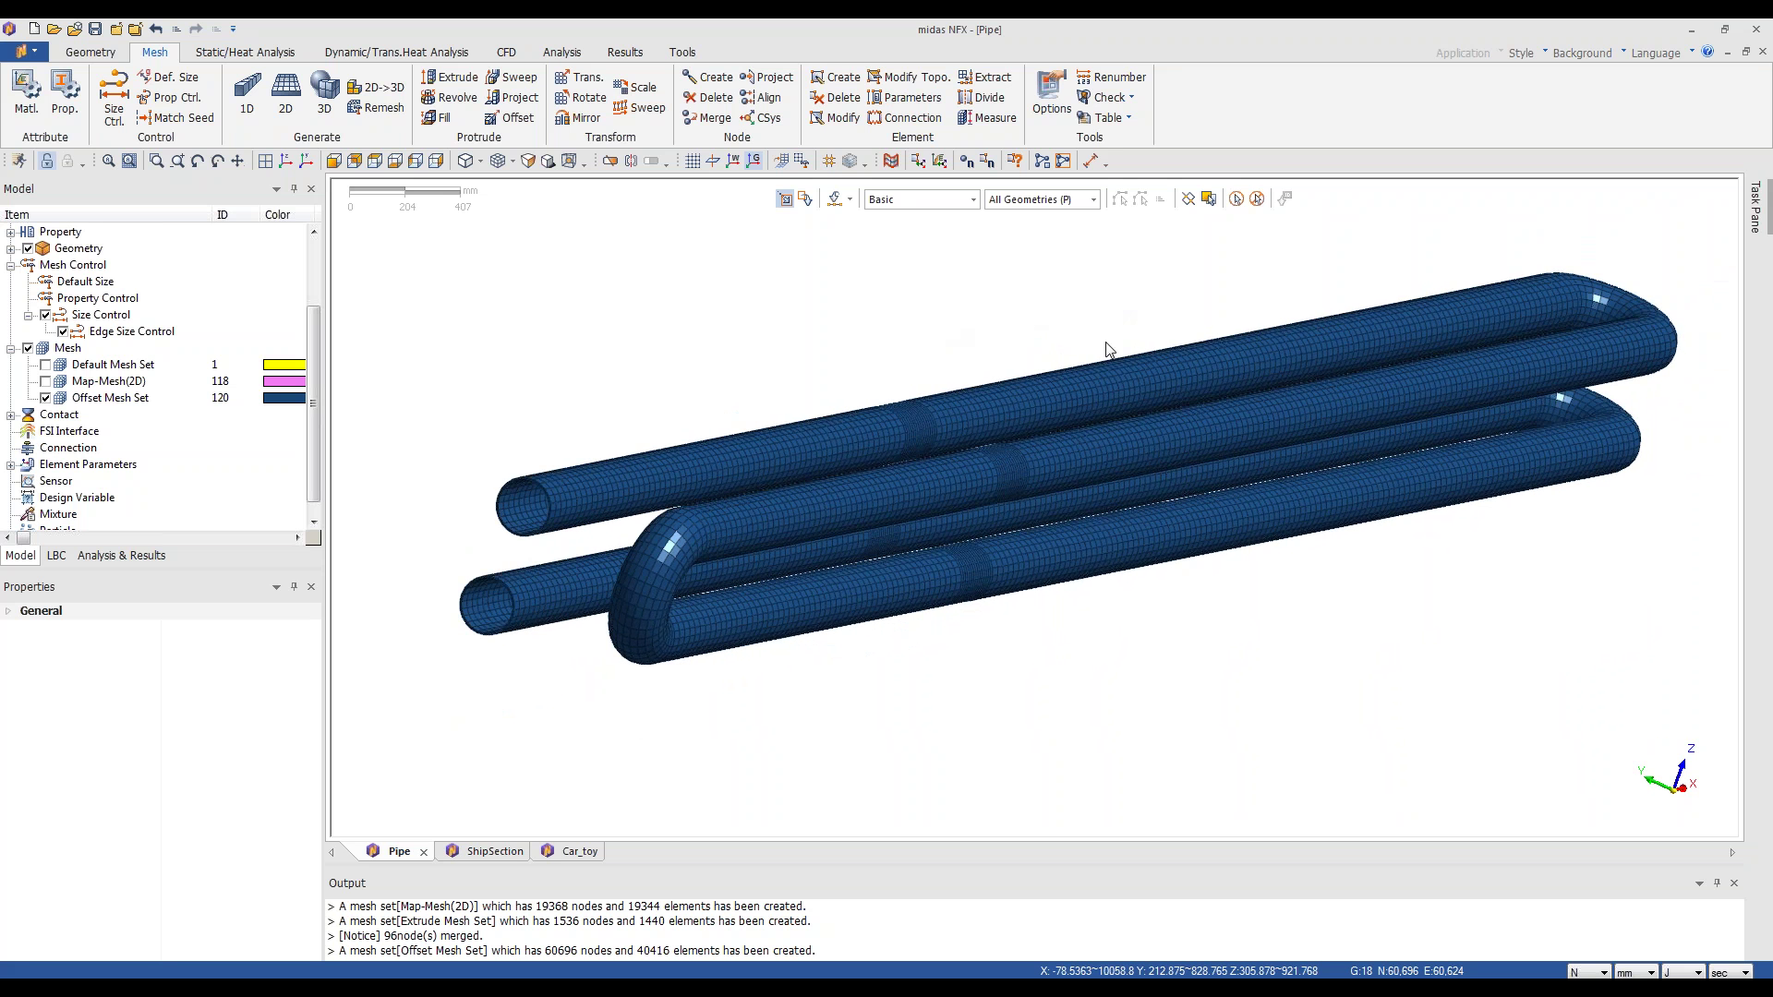
pyautogui.moveTo(1108, 349); pyautogui.dragTo(1144, 473, button='middle')
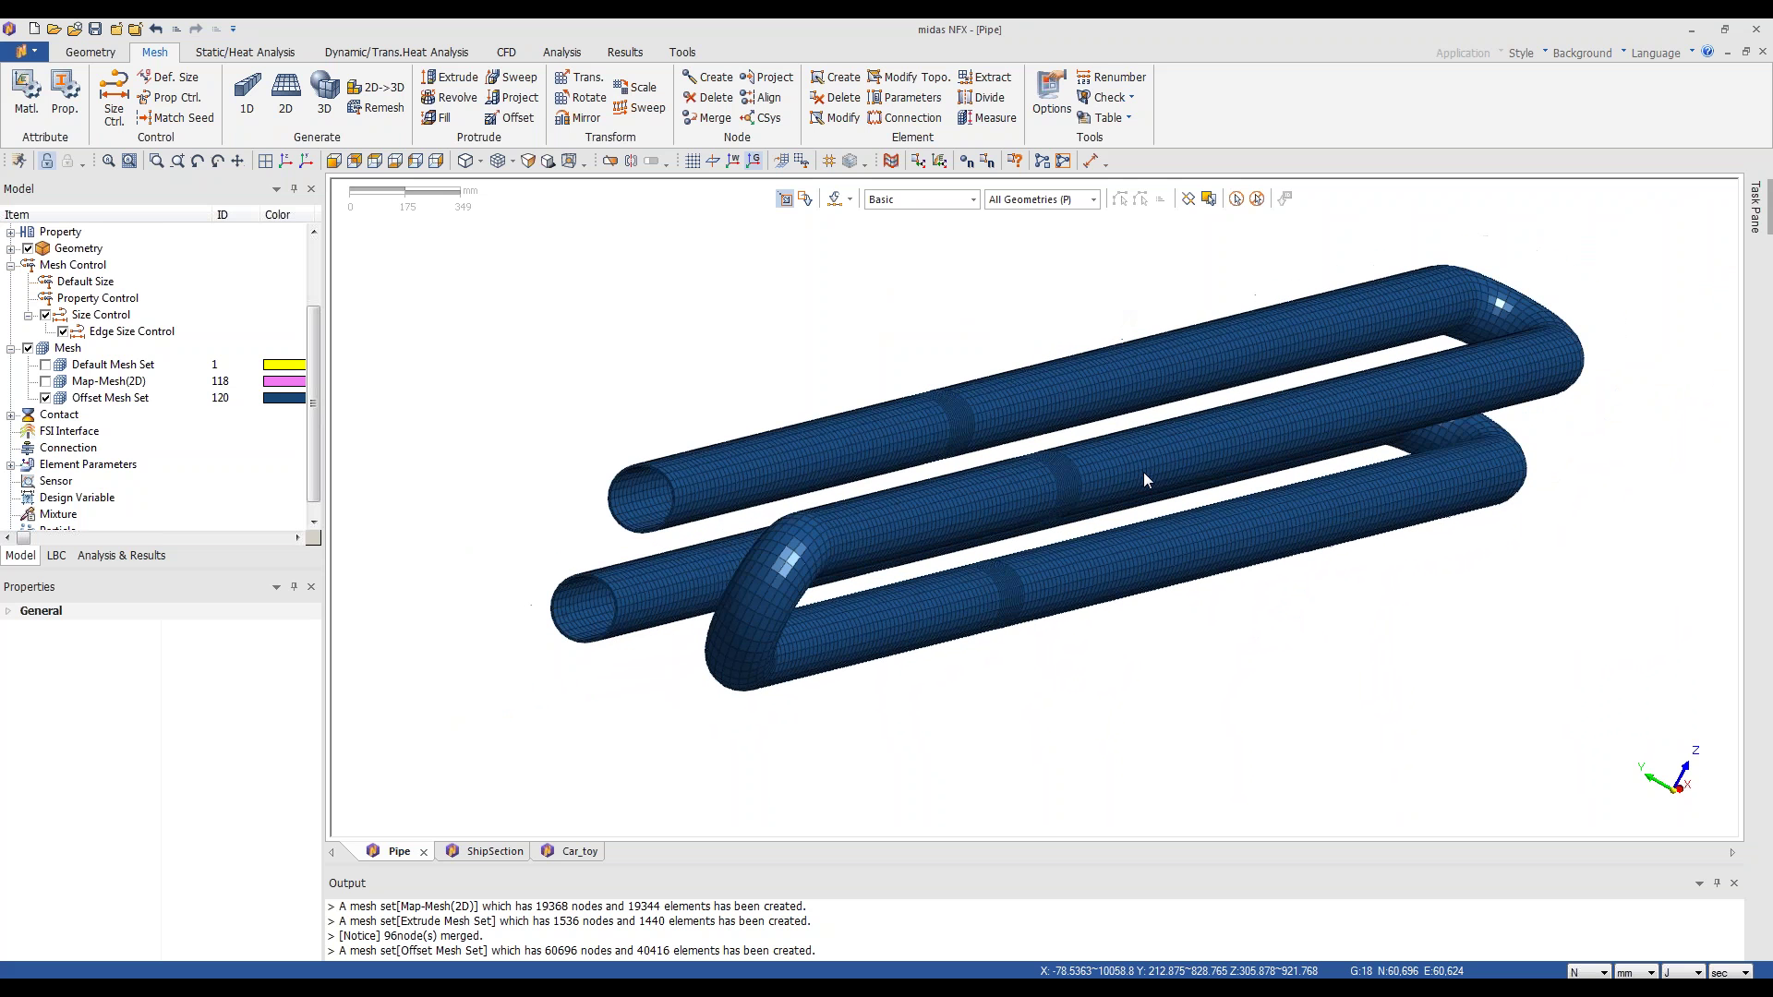
# - Switch to the ShipSection model and examine its frames, stiffeners and cutouts up close
pyautogui.click(494, 851)
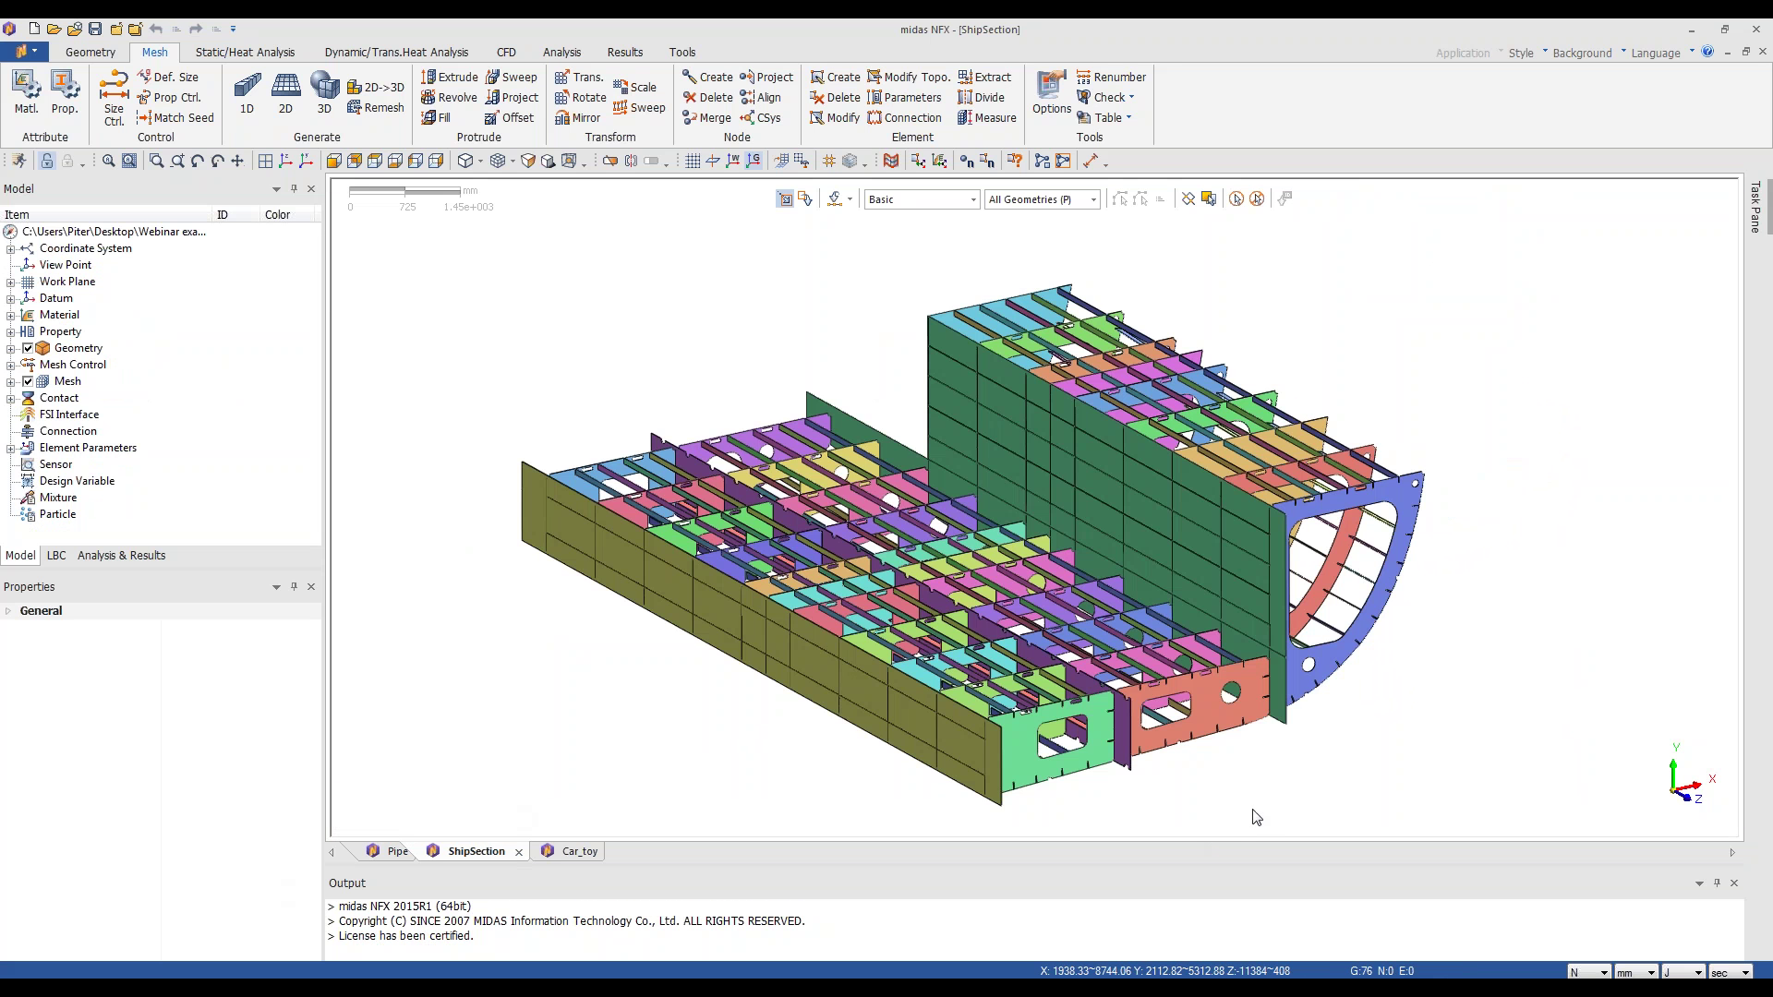
pyautogui.scroll(1, 1255, 809)
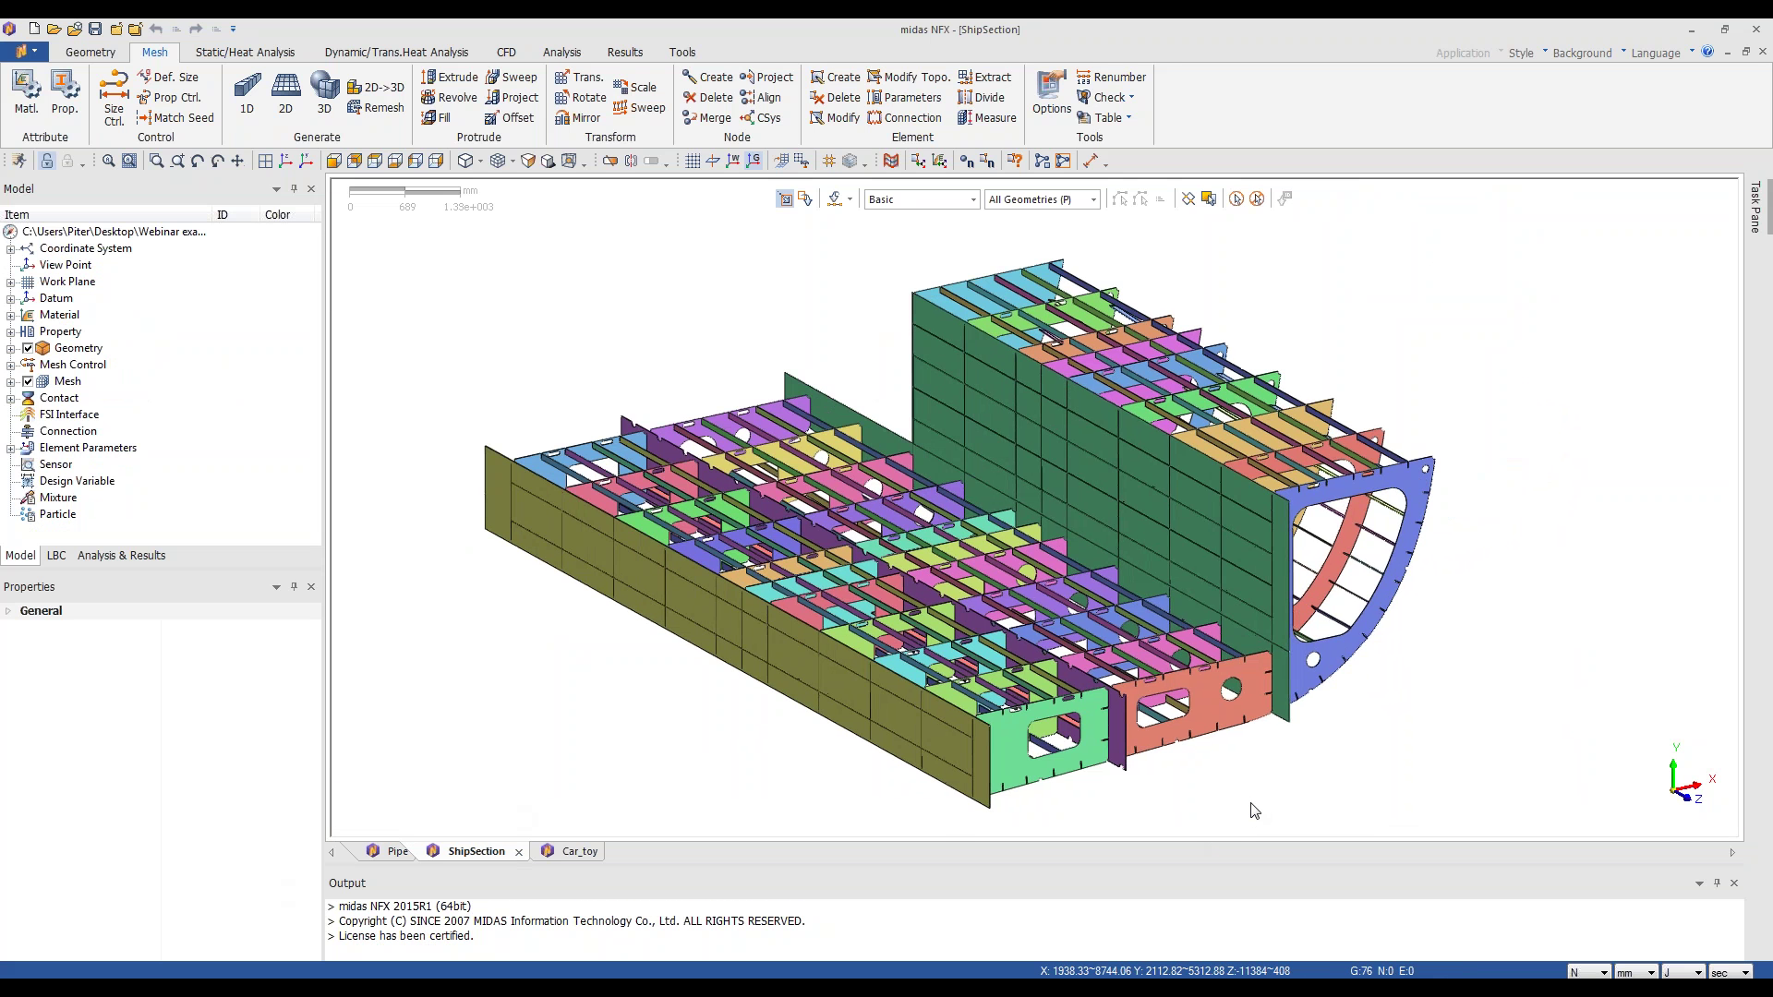
pyautogui.scroll(2, 1255, 810)
pyautogui.scroll(2, 1255, 811)
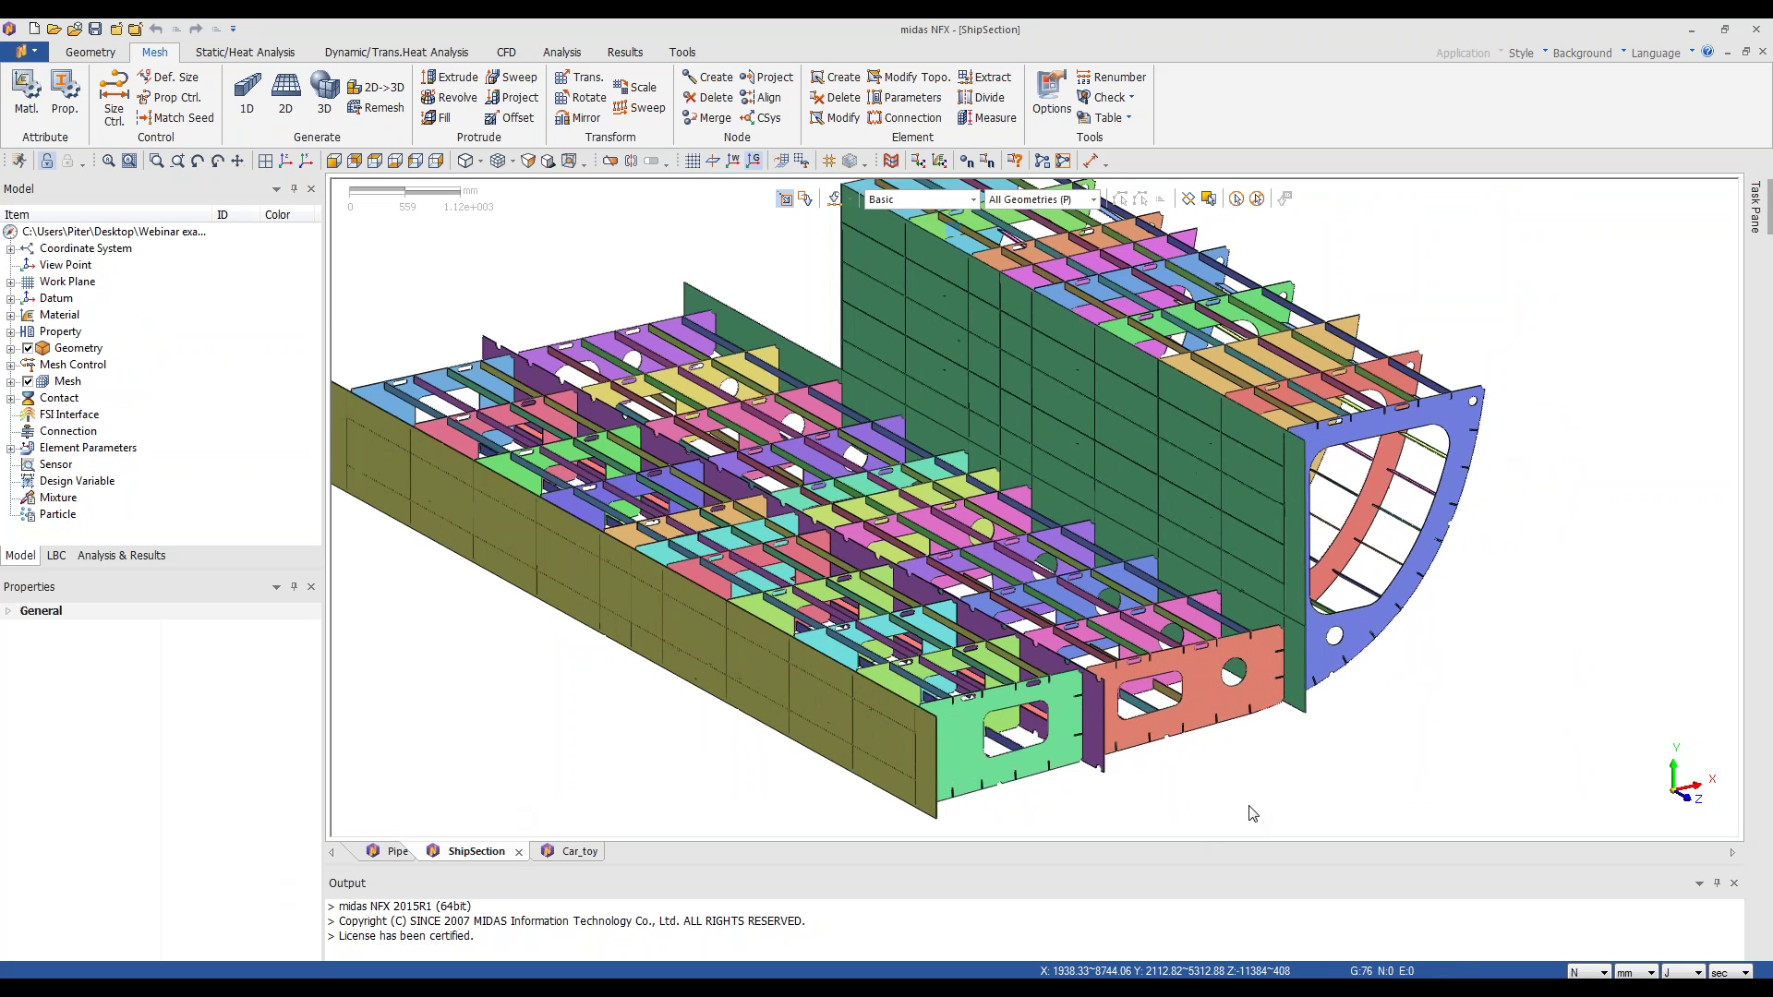
pyautogui.scroll(3, 1253, 812)
pyautogui.scroll(1, 1253, 813)
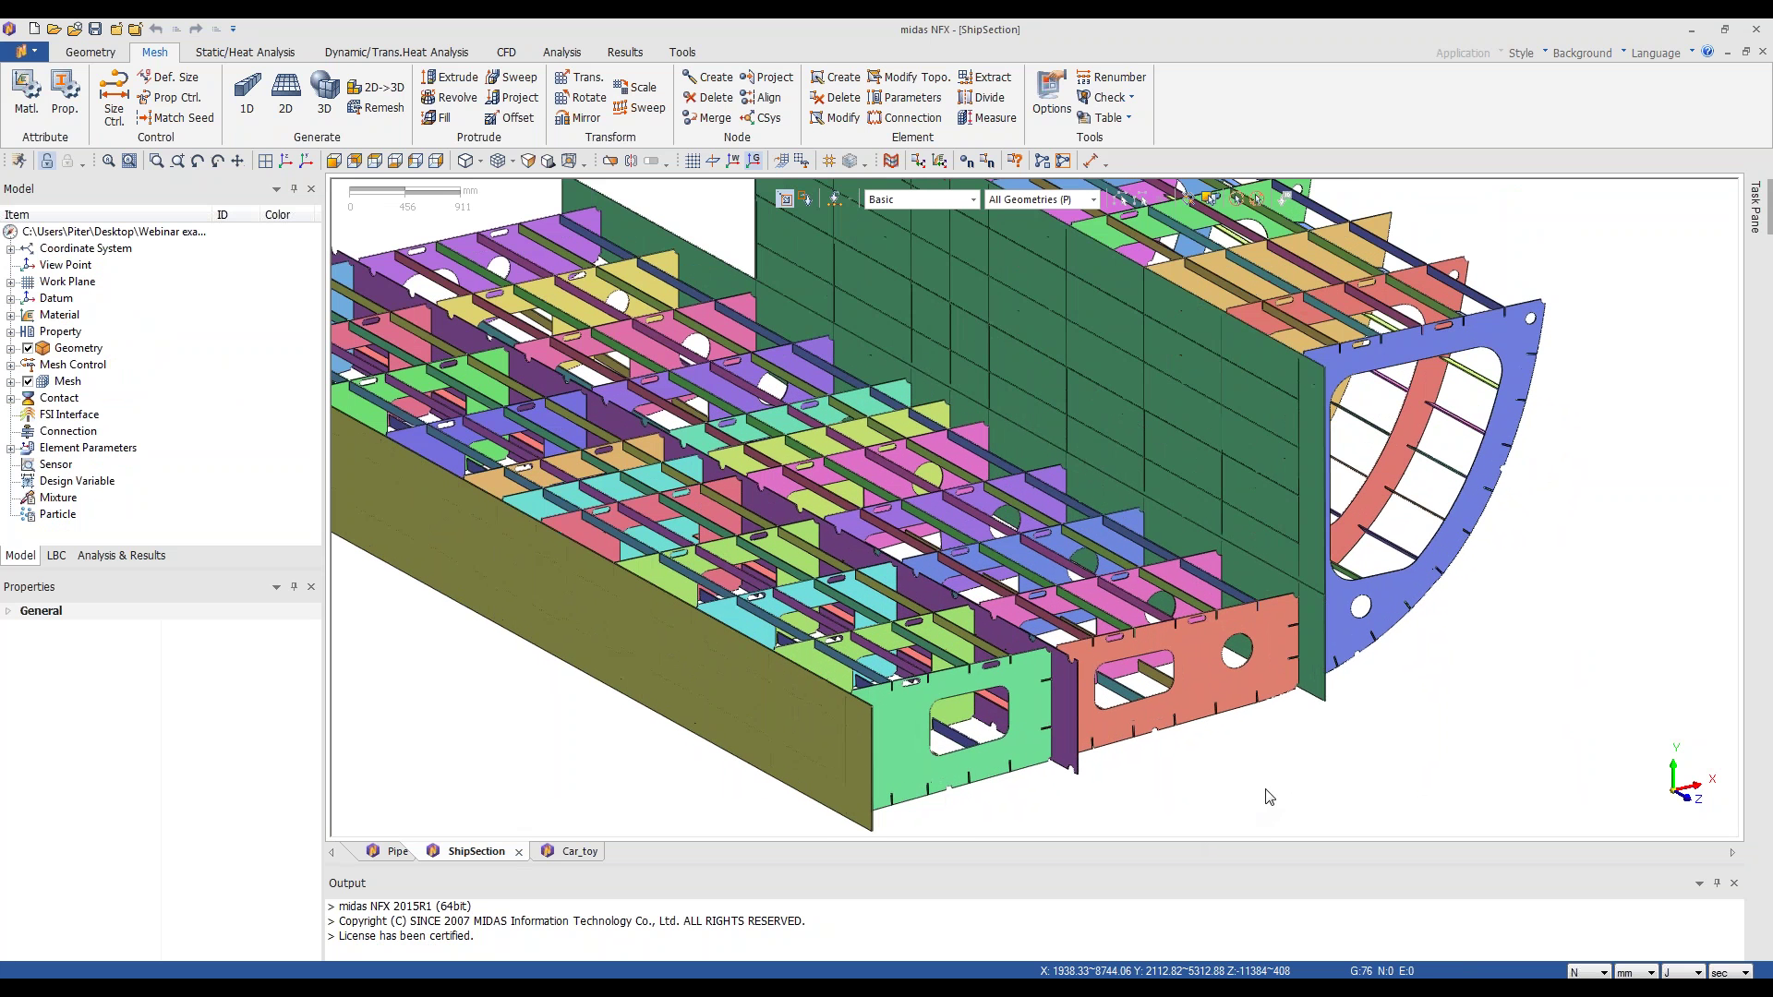
pyautogui.scroll(6, 1268, 796)
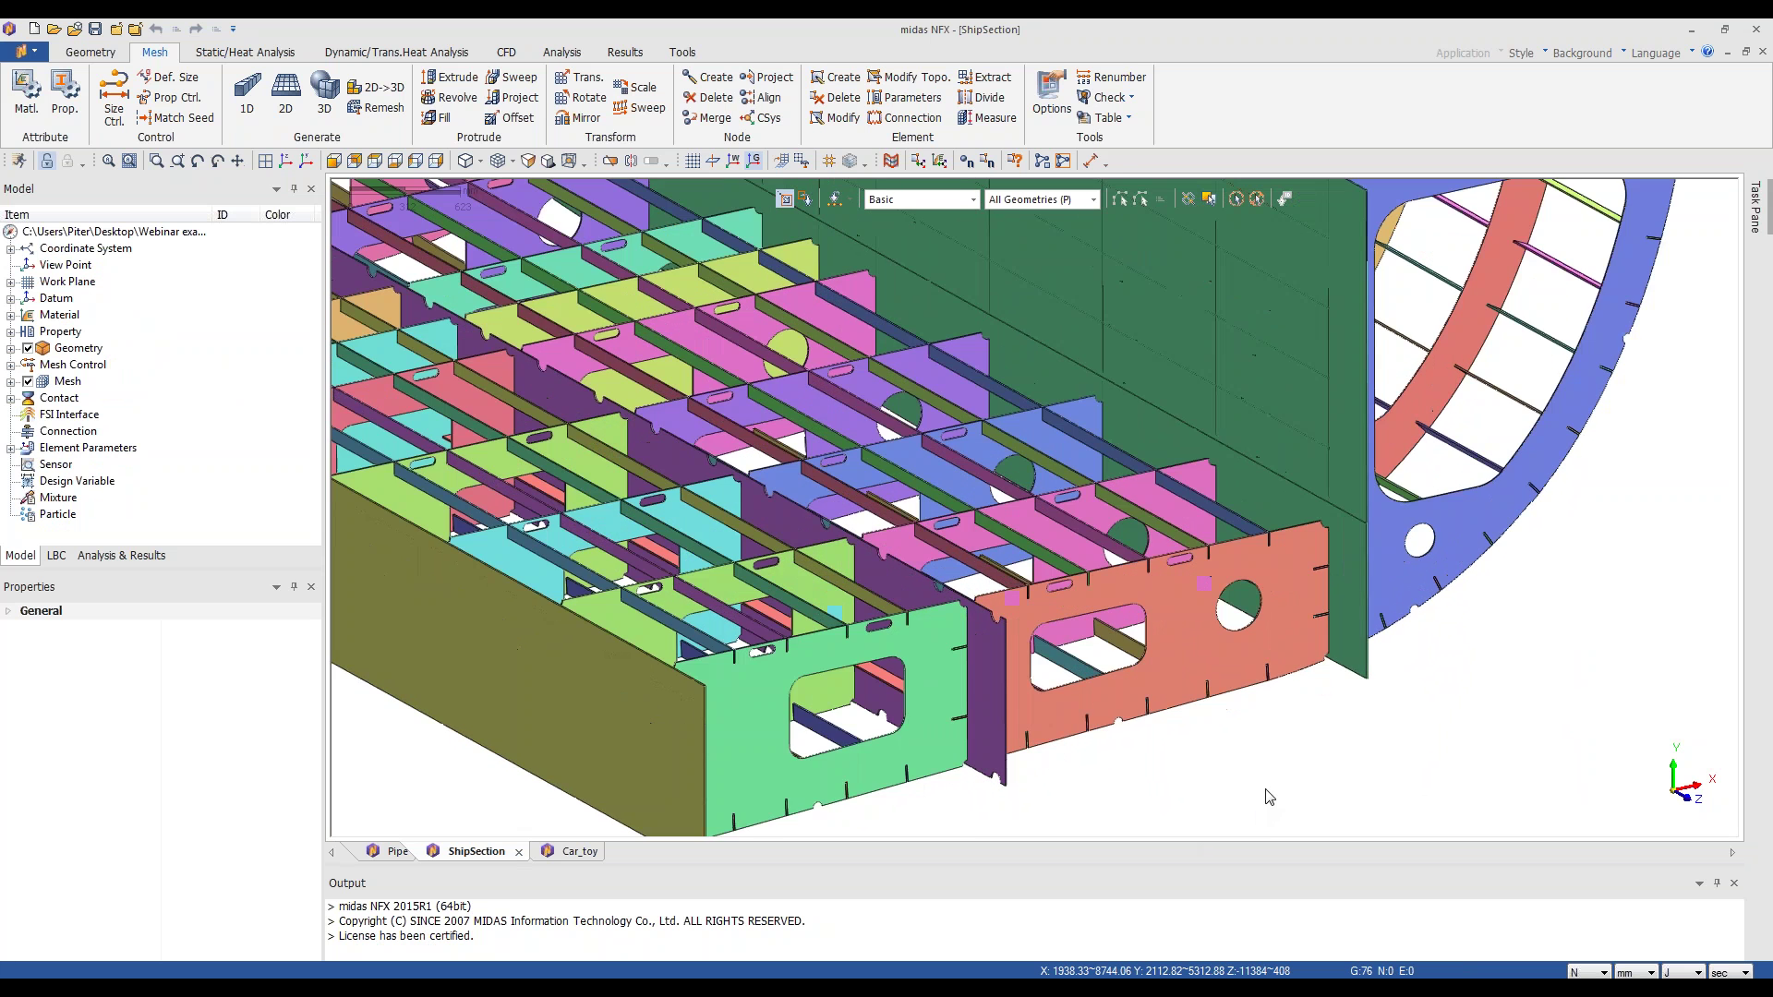
pyautogui.scroll(3, 1269, 796)
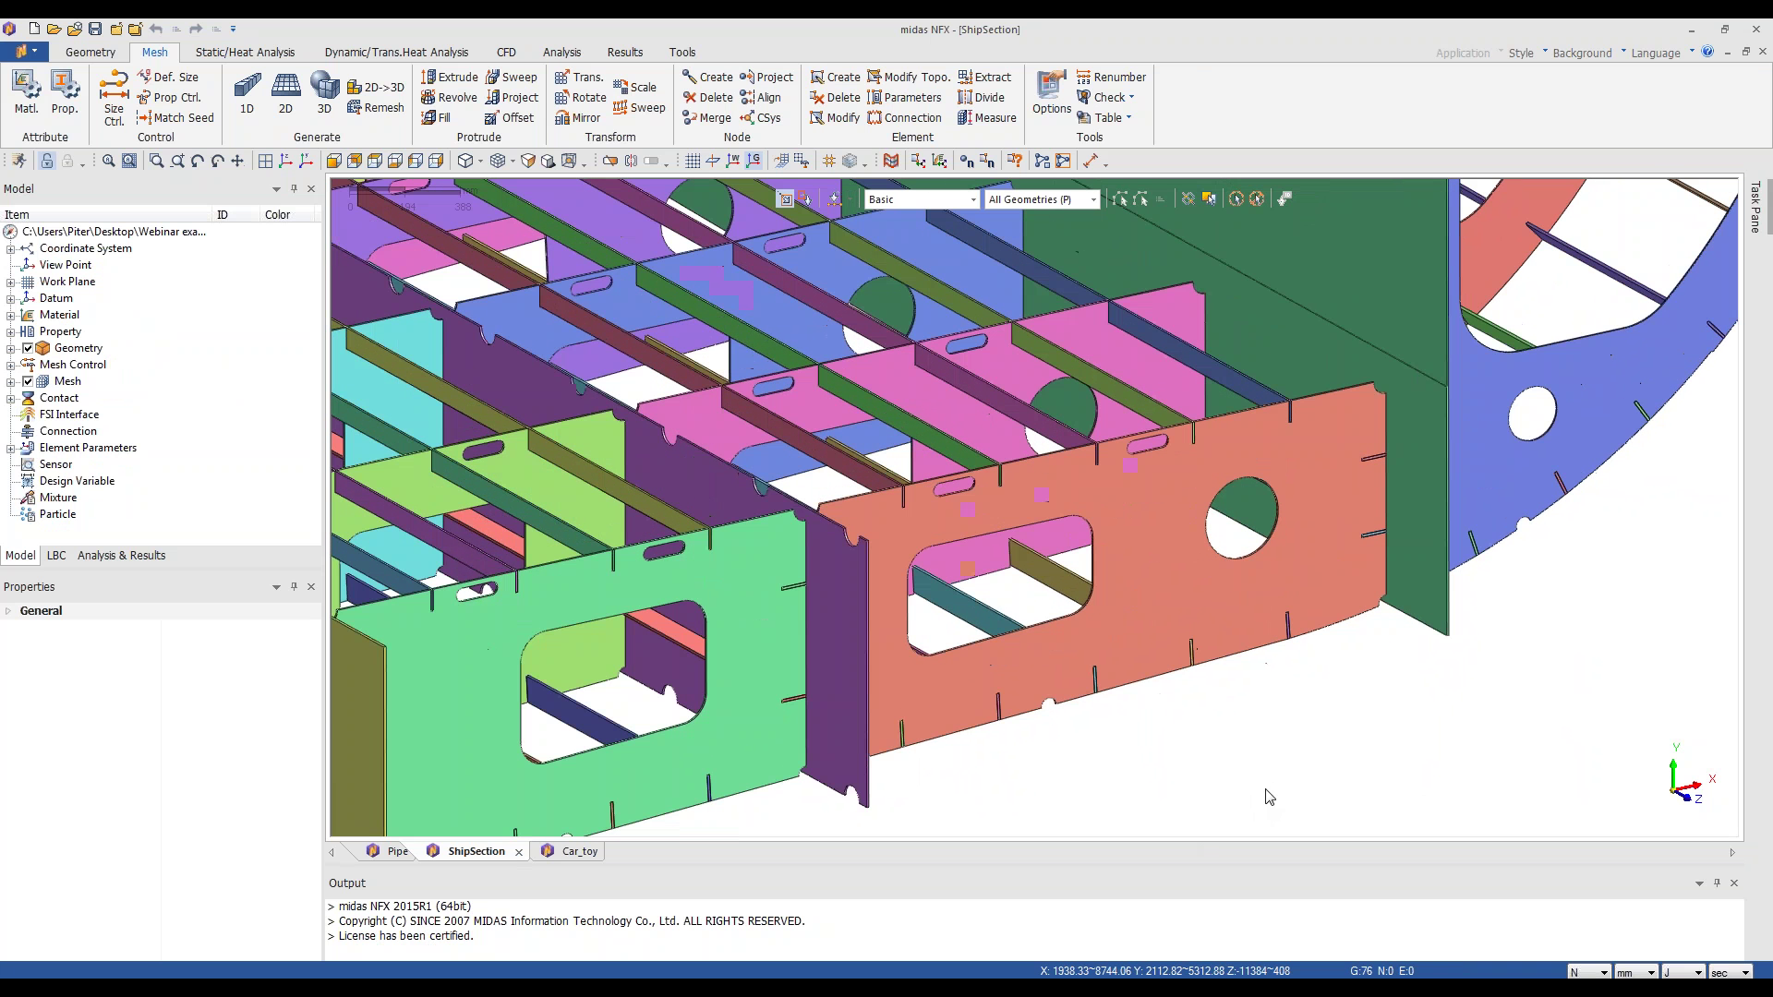
pyautogui.click(97, 55)
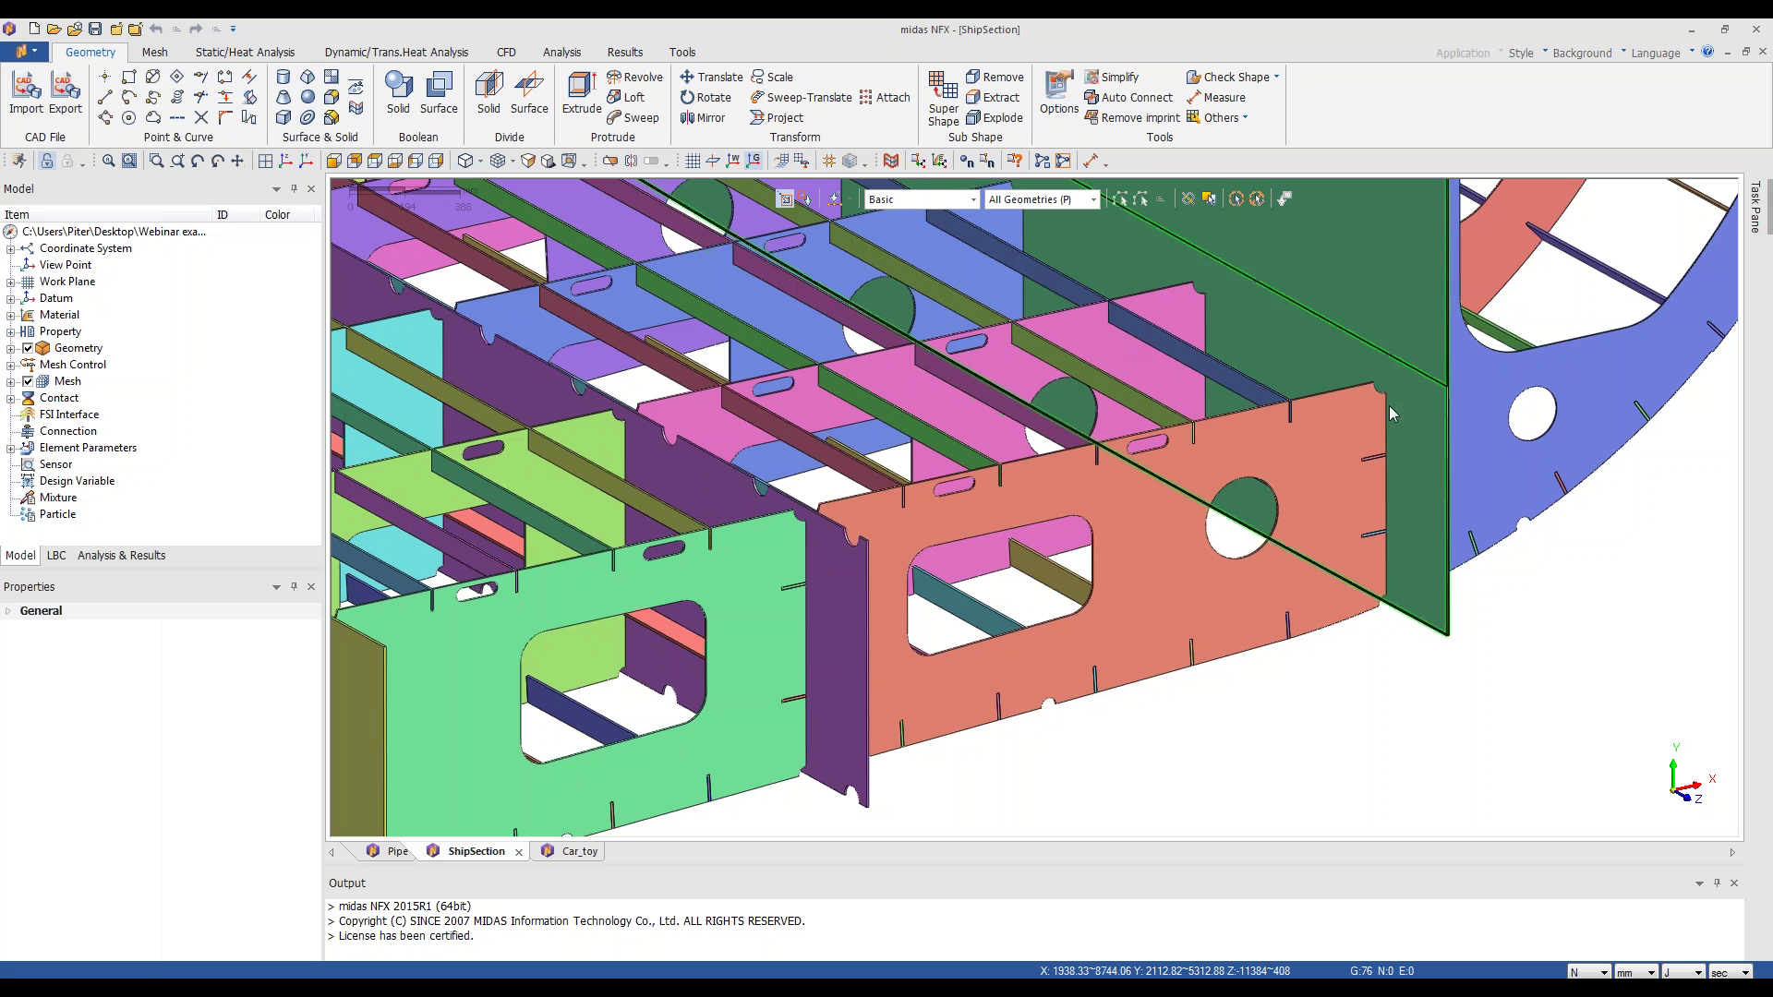
pyautogui.click(1135, 83)
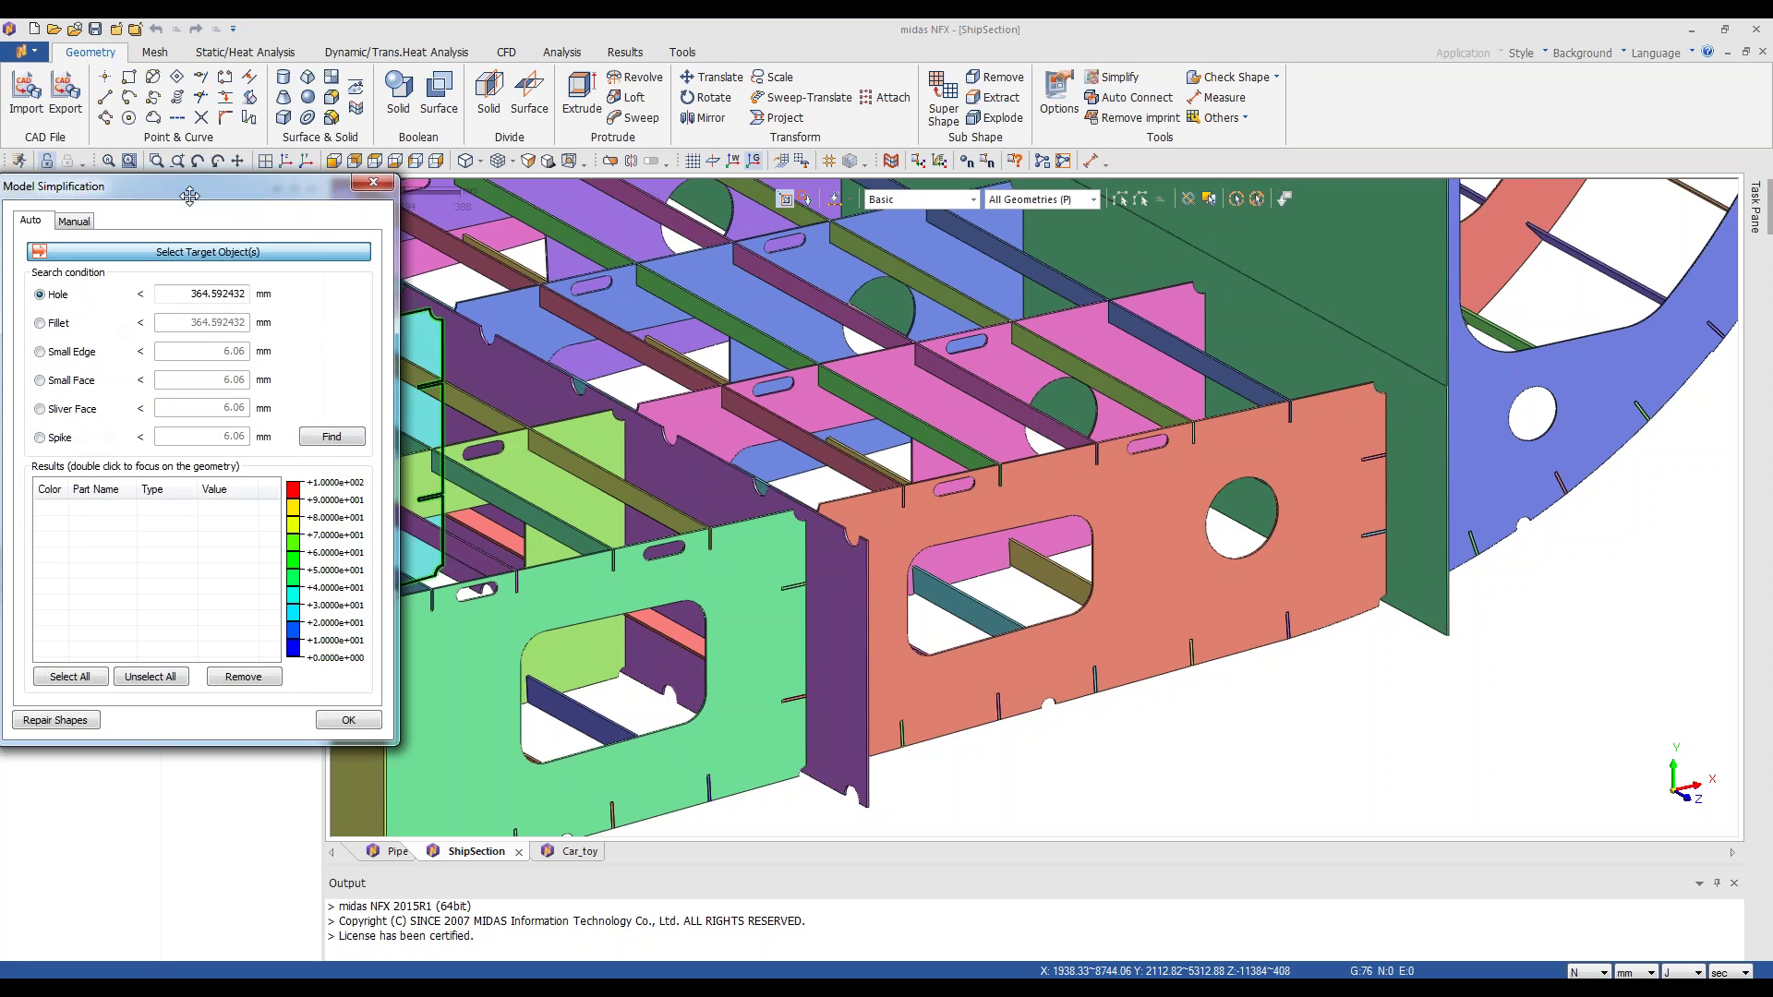
pyautogui.moveTo(190, 195); pyautogui.dragTo(423, 205)
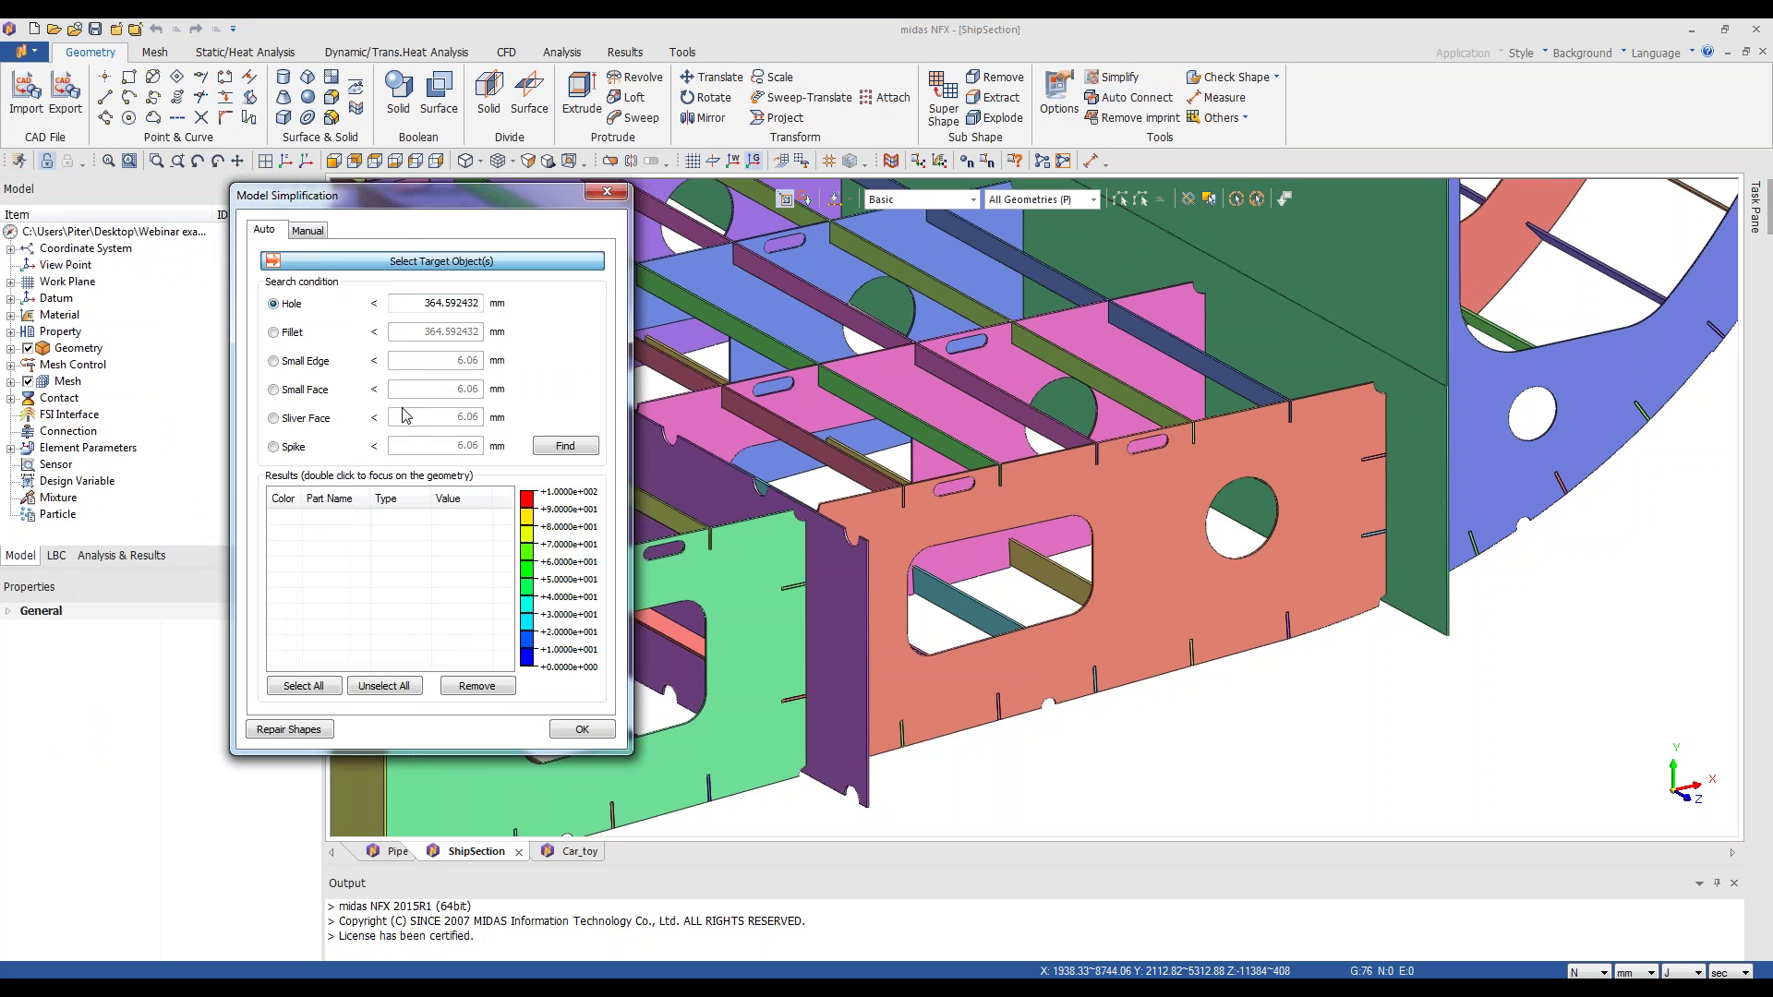
pyautogui.click(582, 730)
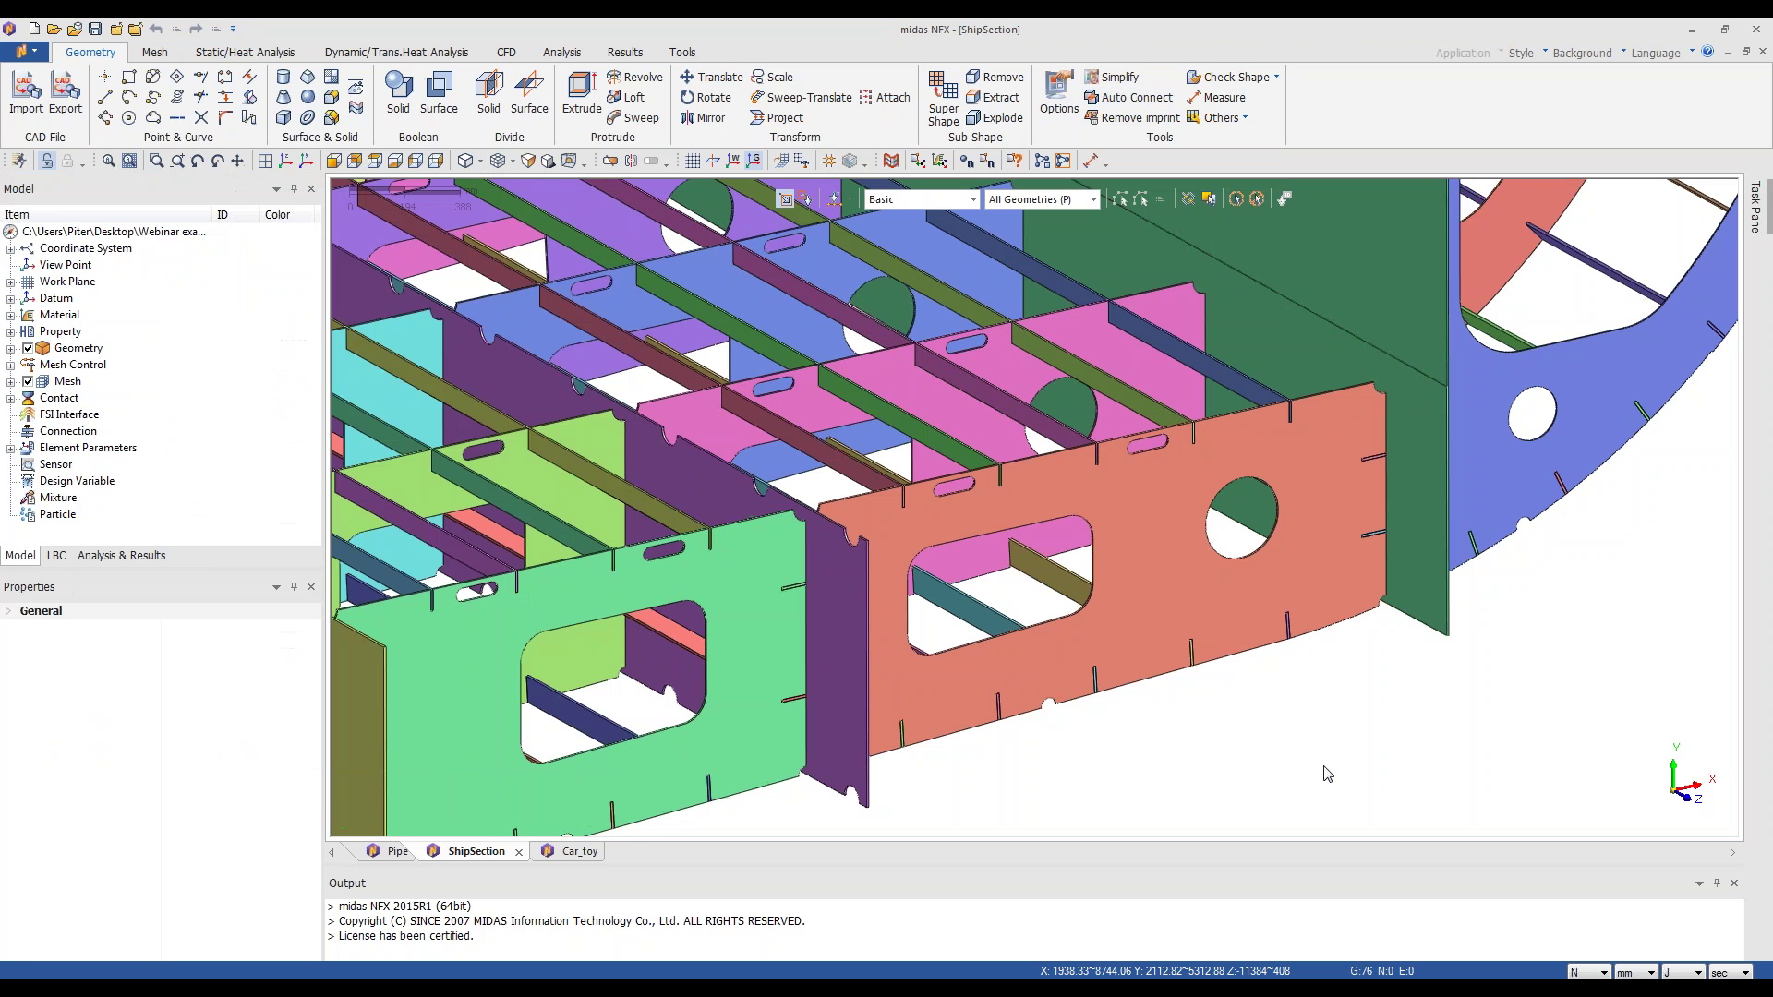
# - Show only the orange frame plate with the rectangular and circular cutouts, hiding all other ship section parts
pyautogui.scroll(5, 1270, 760)
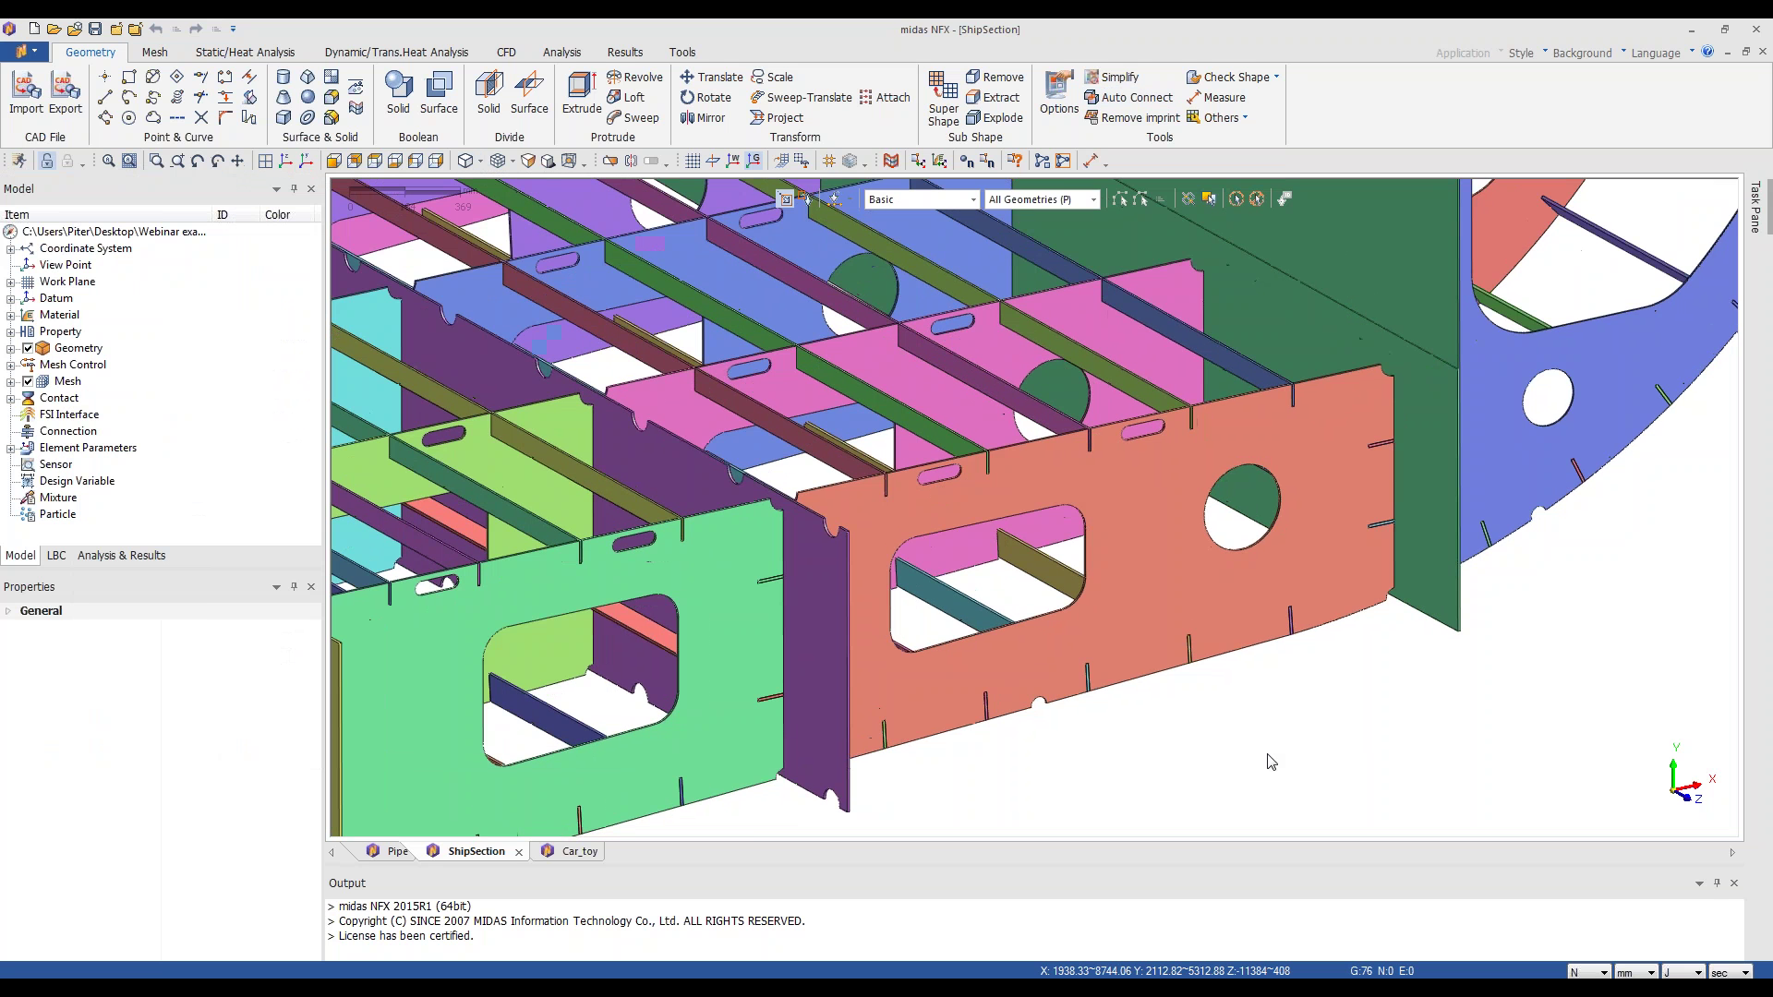
pyautogui.scroll(-2, 1270, 760)
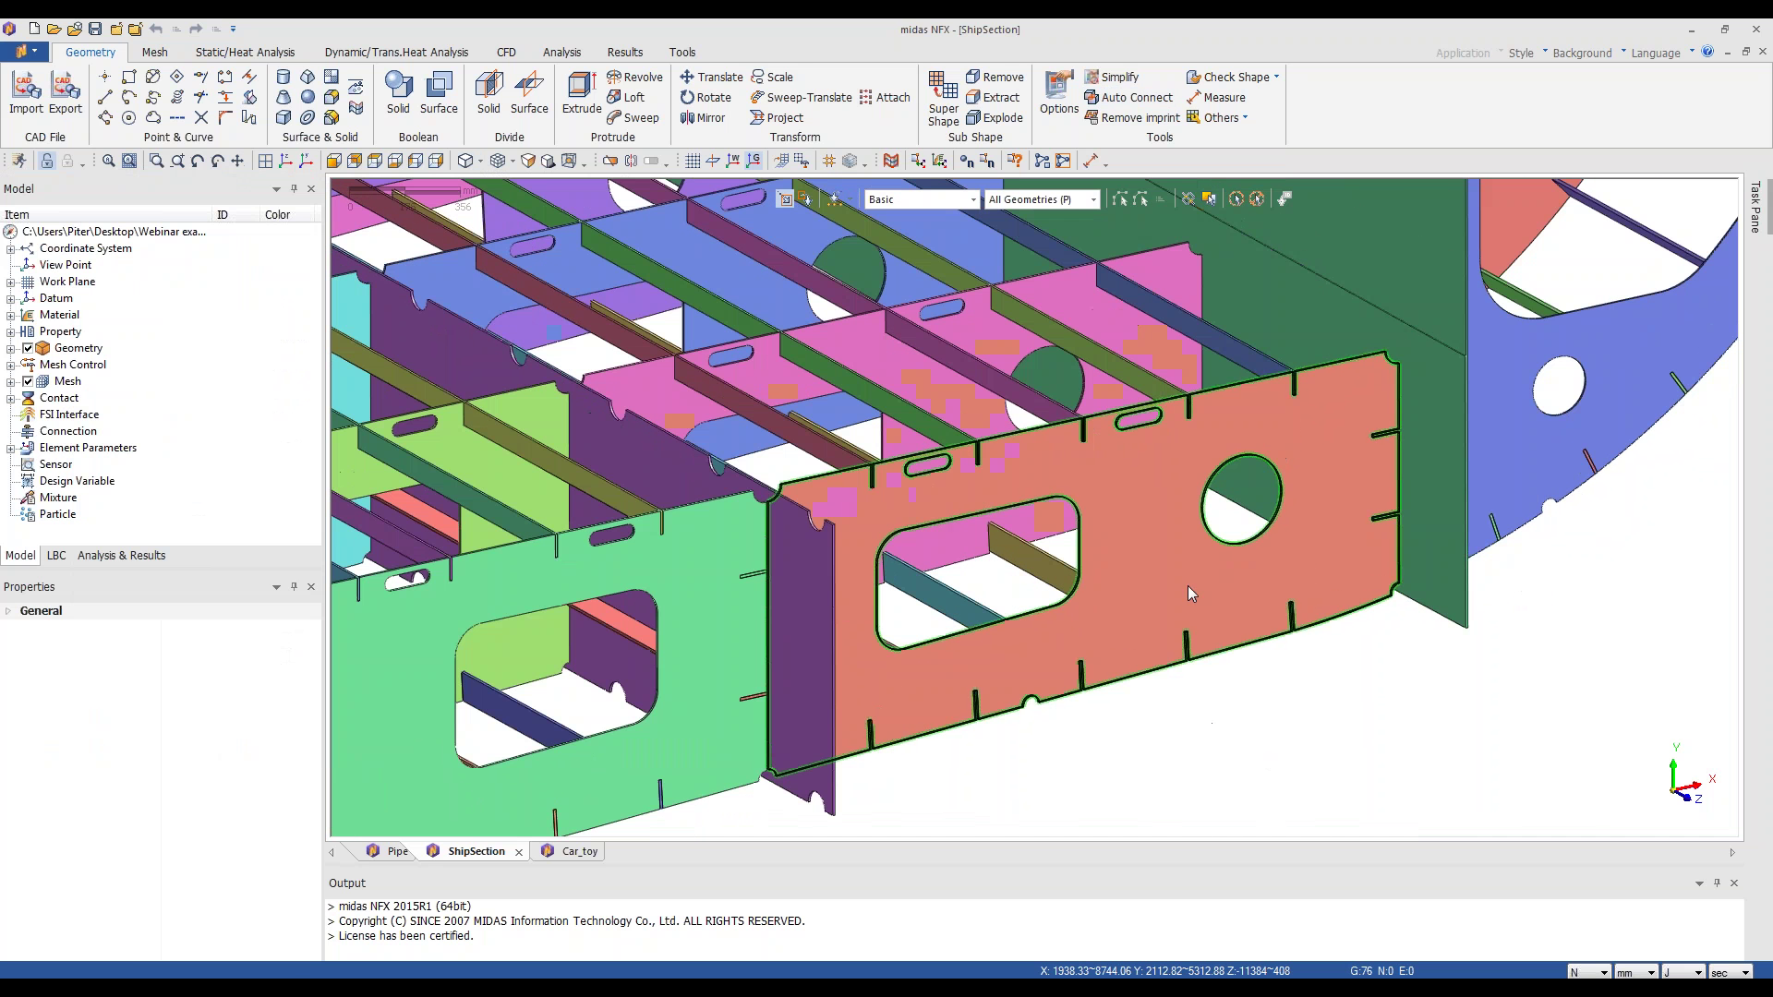
pyautogui.click(1188, 585)
pyautogui.rightClick(1123, 573)
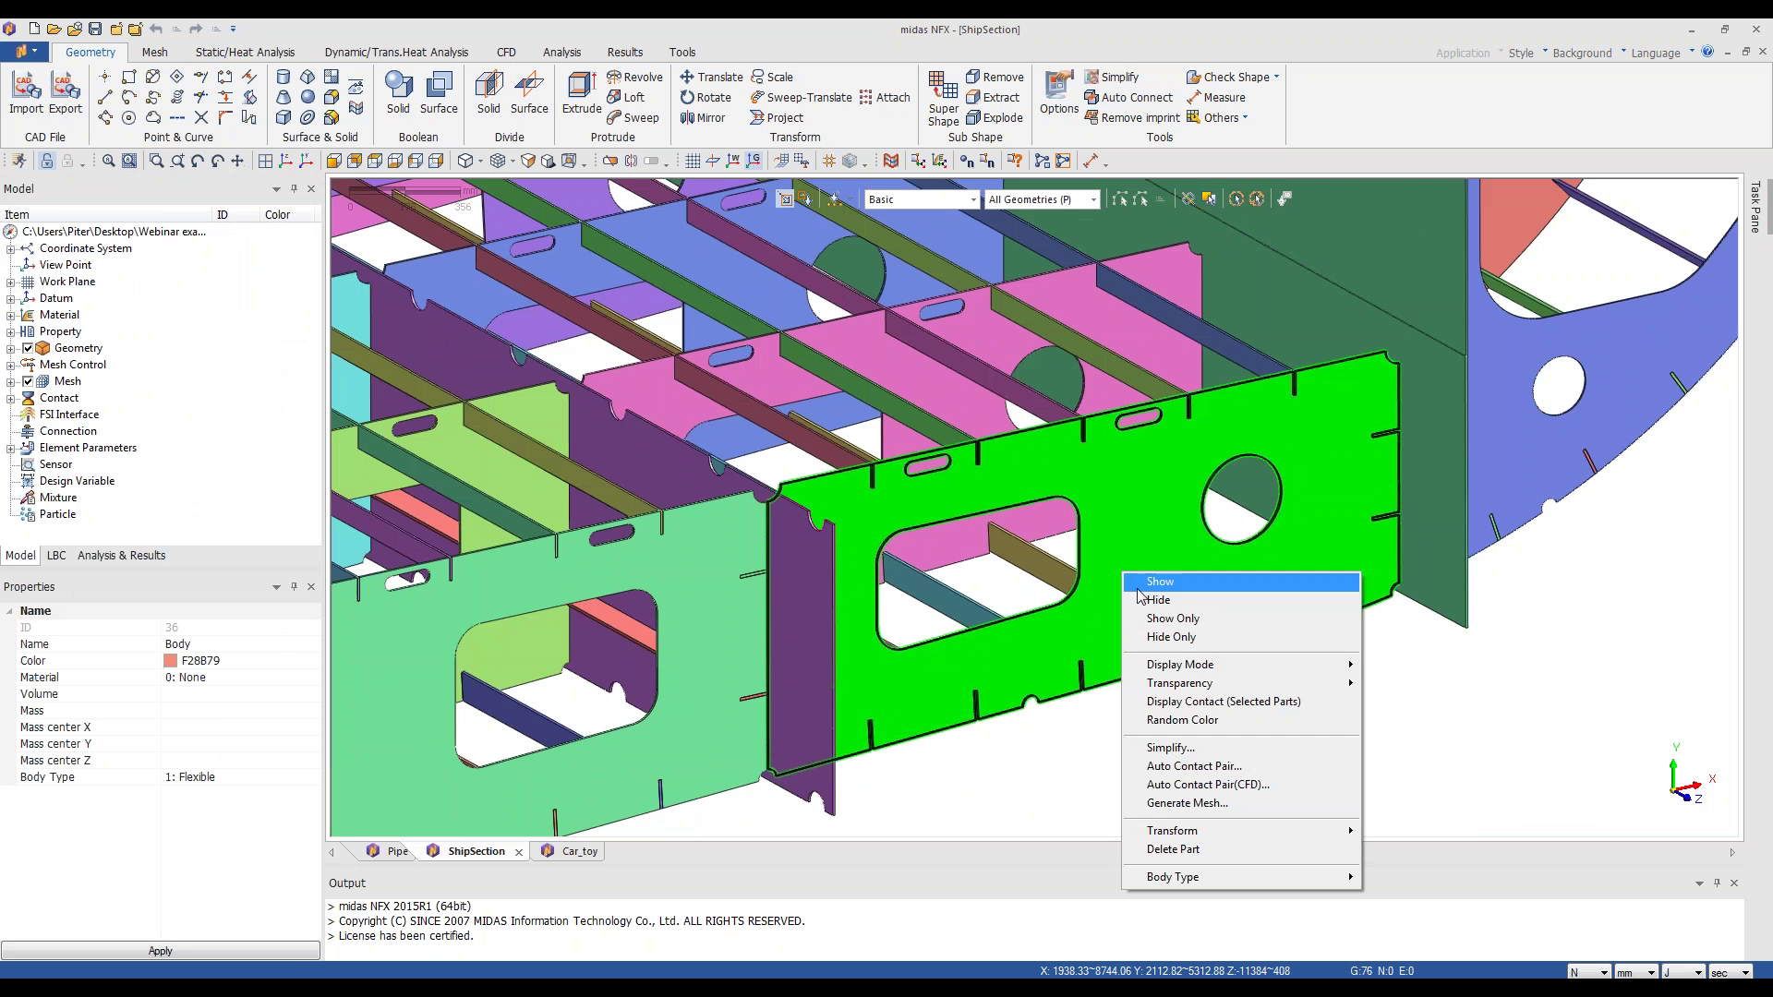
pyautogui.click(1173, 619)
pyautogui.moveTo(1236, 713); pyautogui.dragTo(1076, 734, button='middle')
pyautogui.scroll(2, 1492, 712)
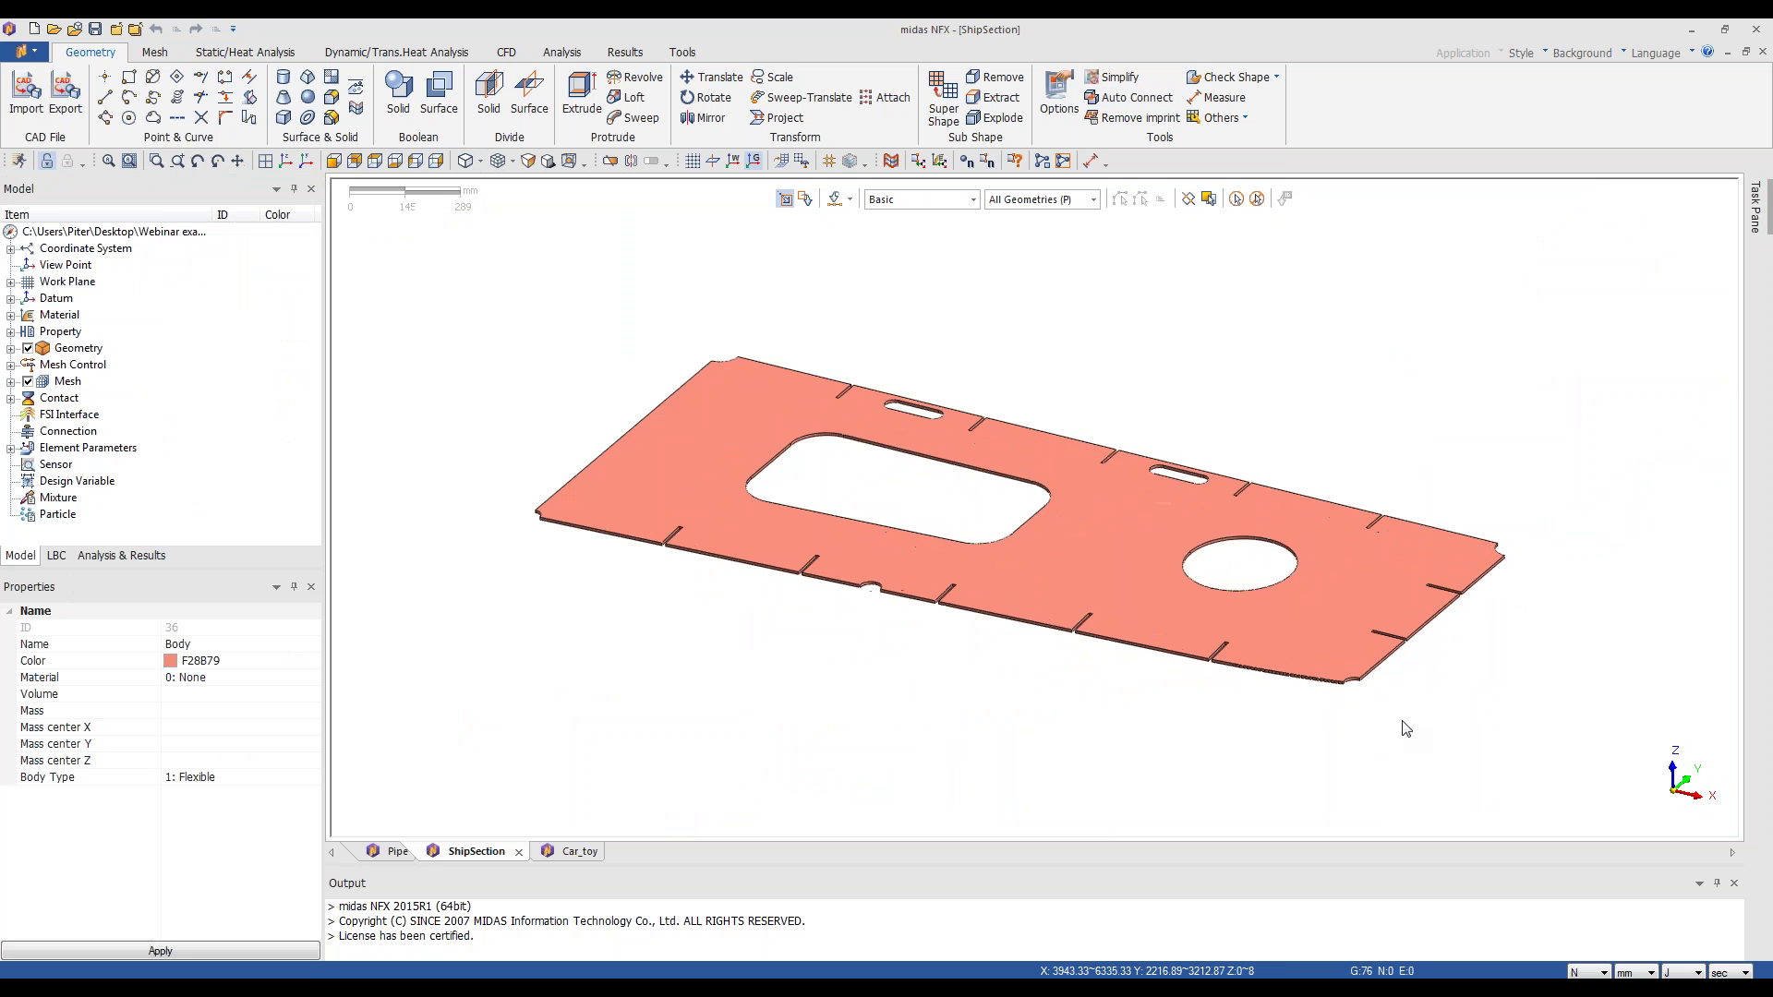
pyautogui.scroll(3, 1316, 662)
pyautogui.scroll(-1, 1284, 692)
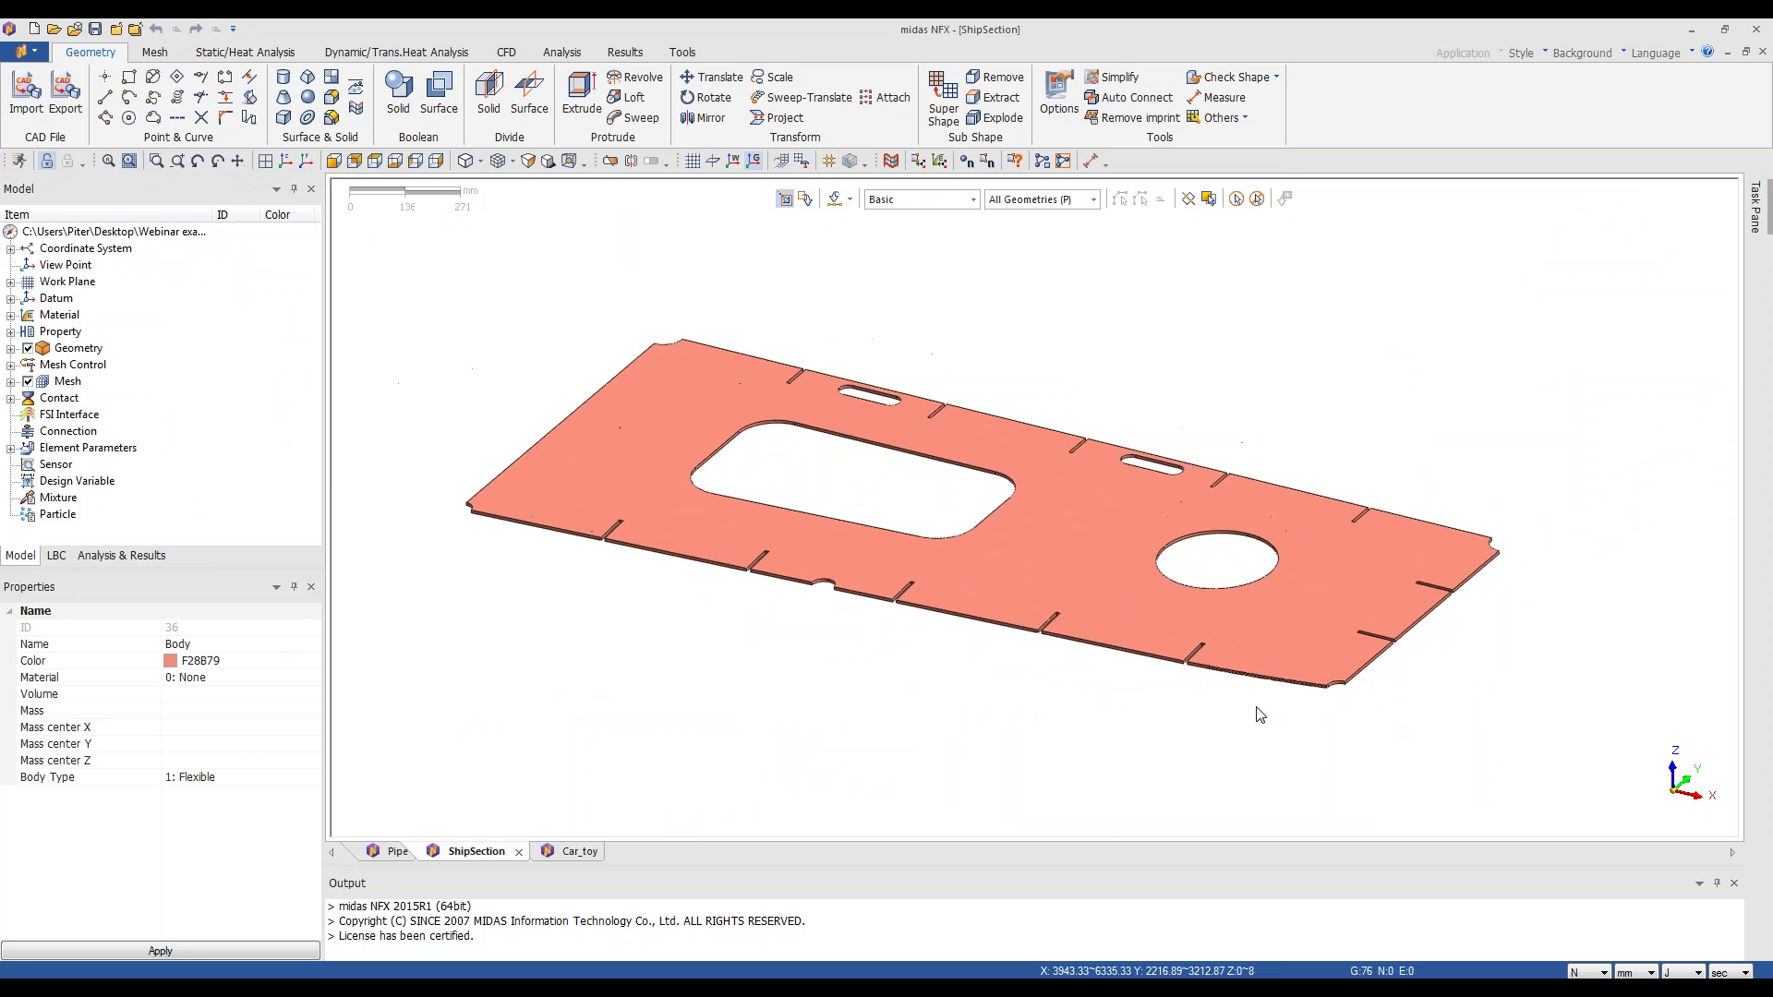
pyautogui.scroll(1, 1191, 722)
pyautogui.scroll(-1, 1133, 743)
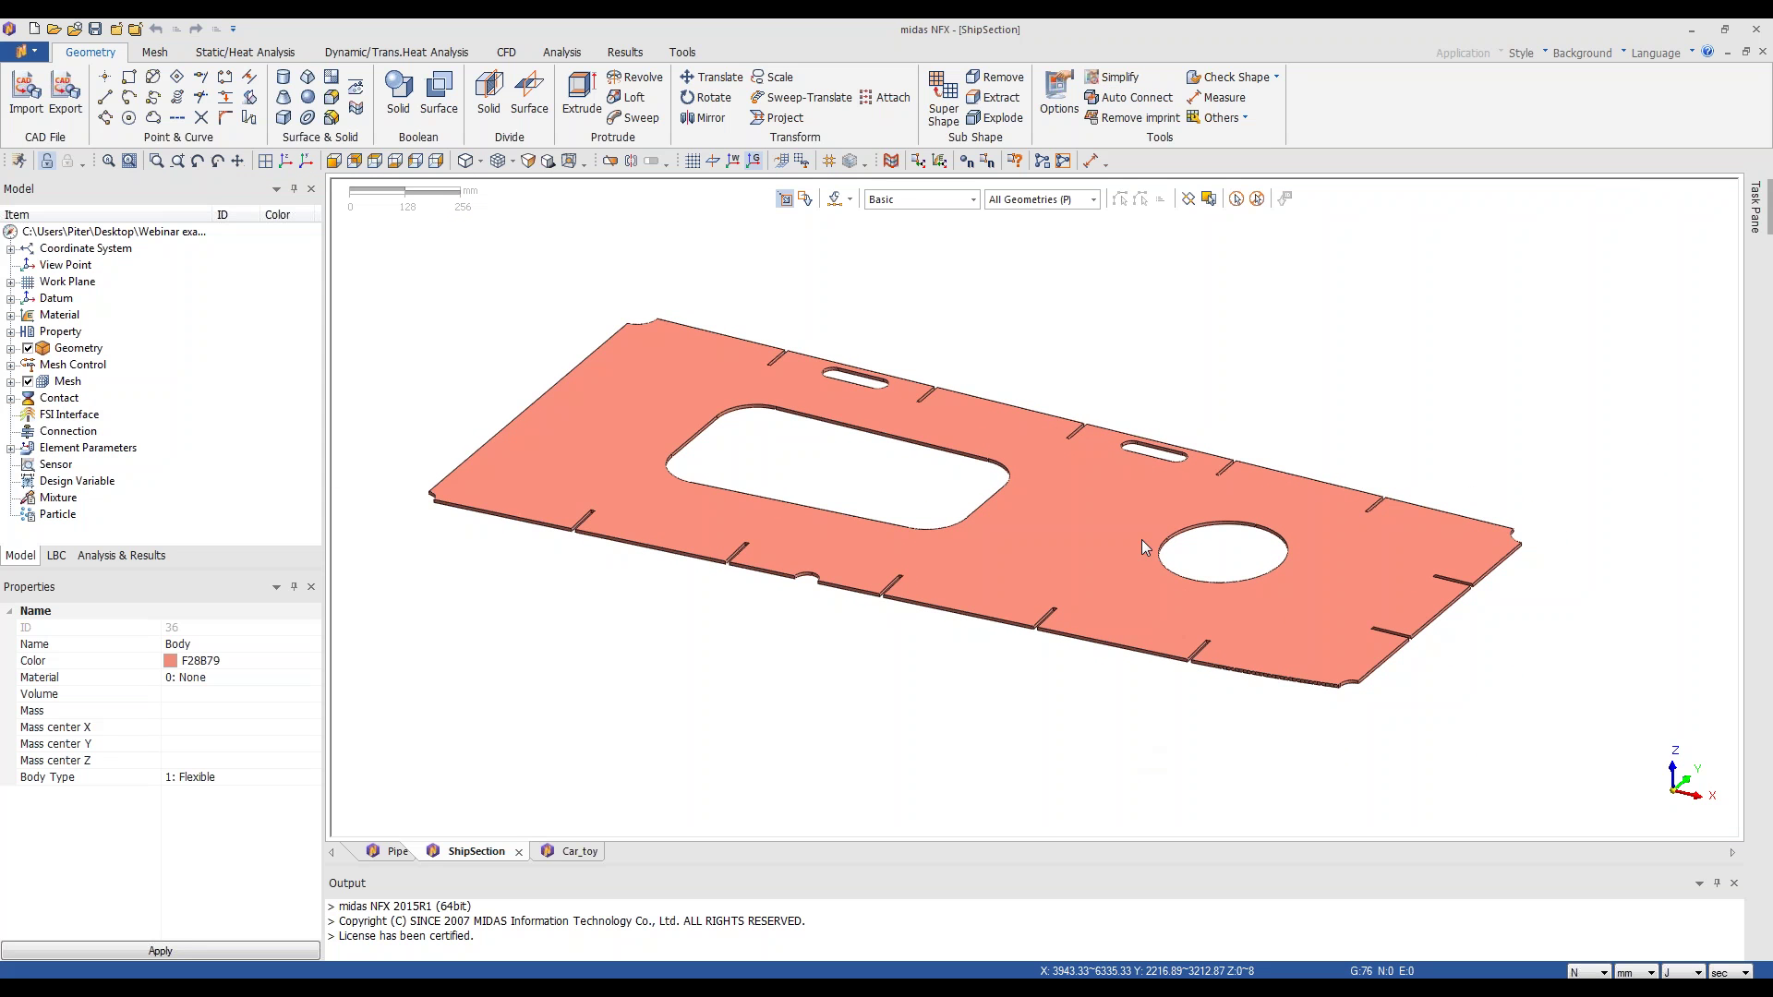
# - Search the isolated plate for small edges under 6.06 mm with Model Simplification
pyautogui.click(1115, 77)
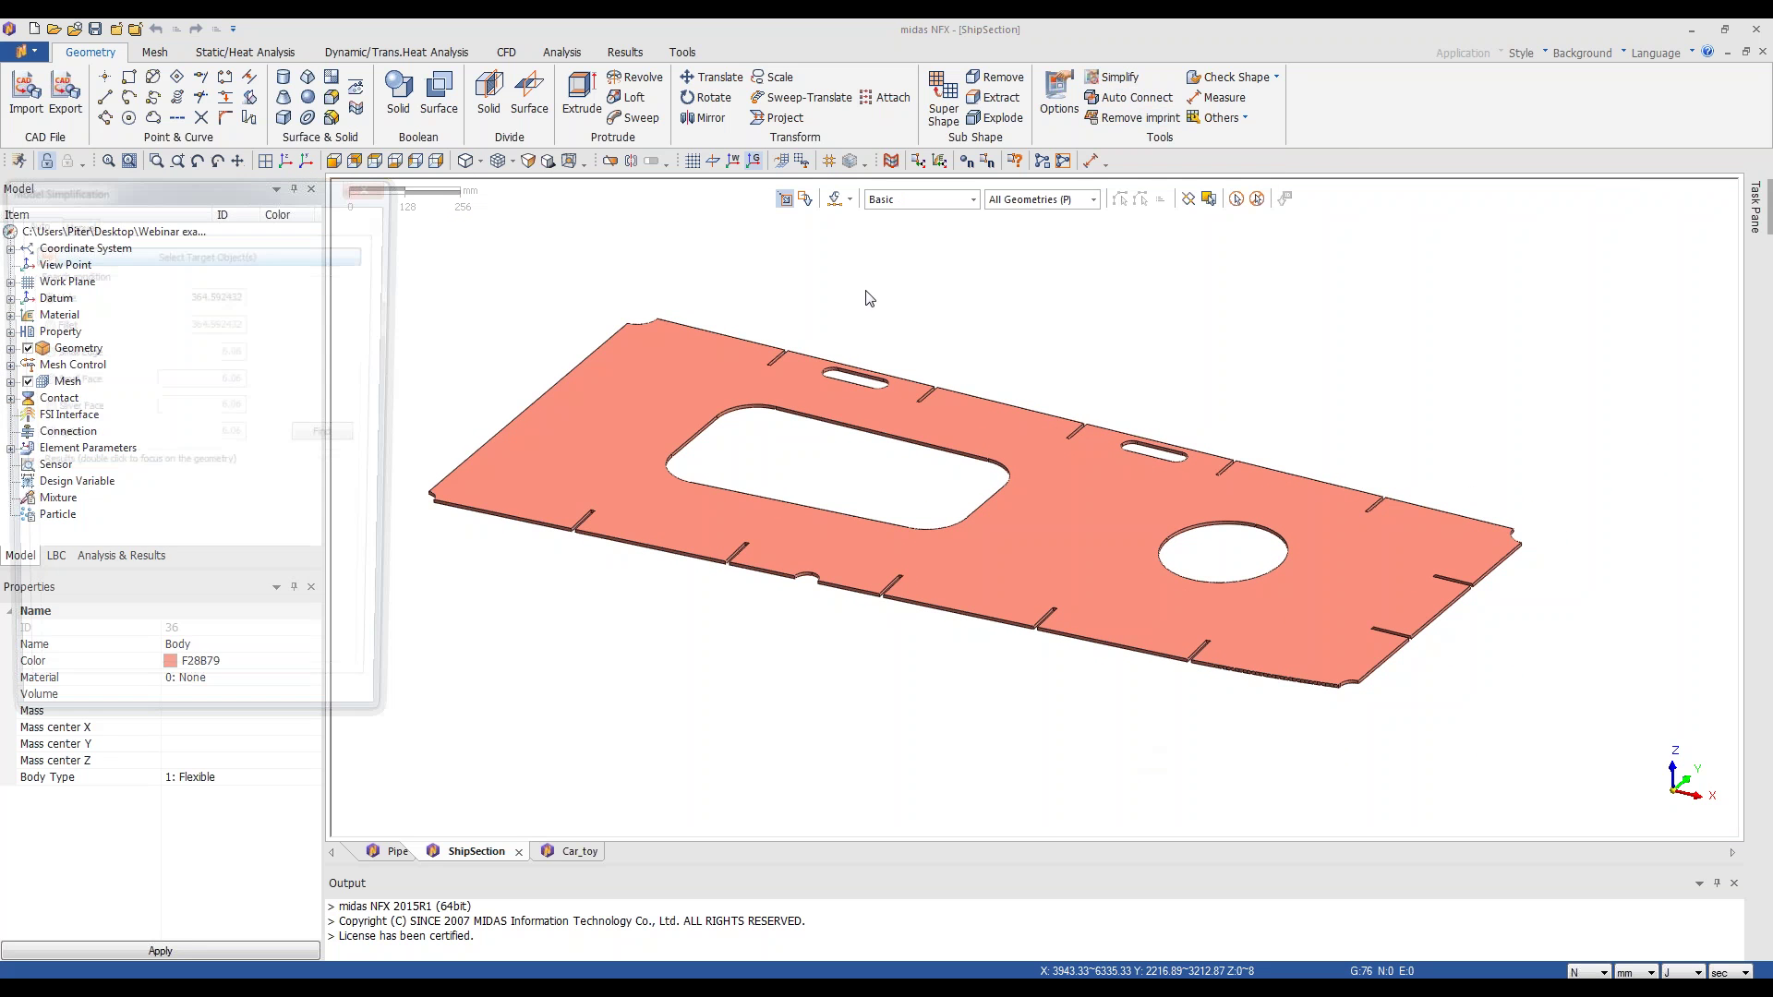
pyautogui.click(72, 379)
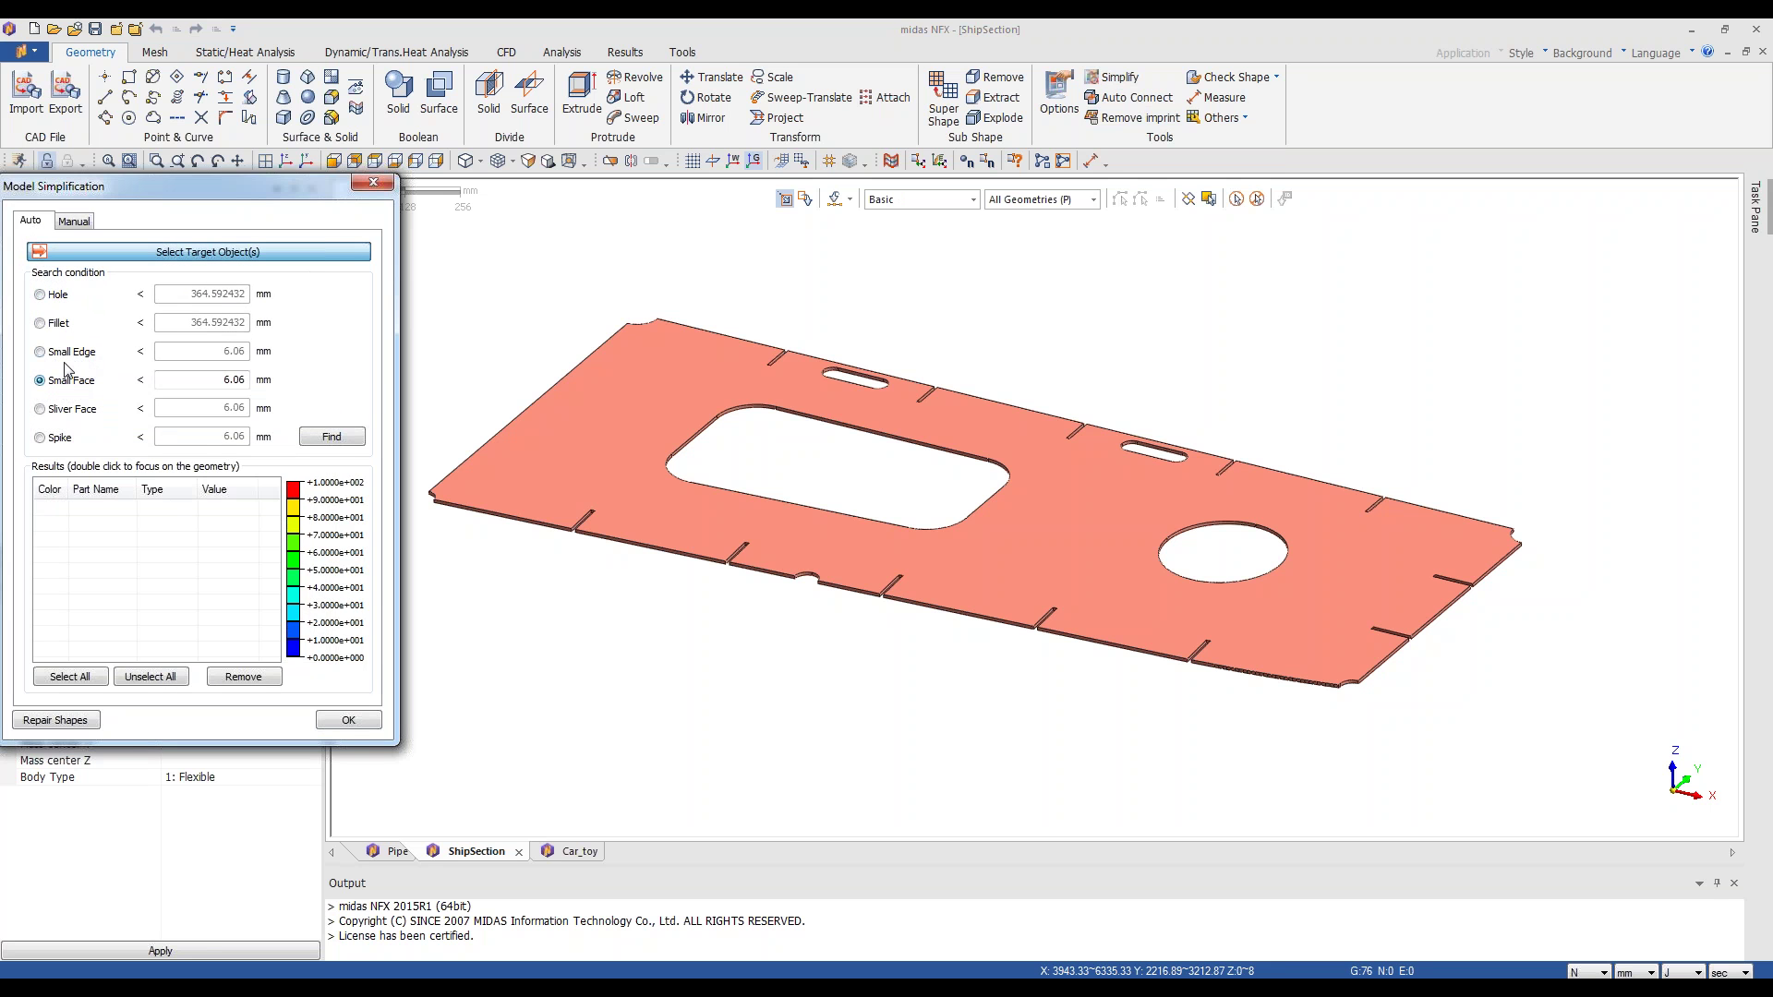
pyautogui.click(76, 354)
pyautogui.click(331, 438)
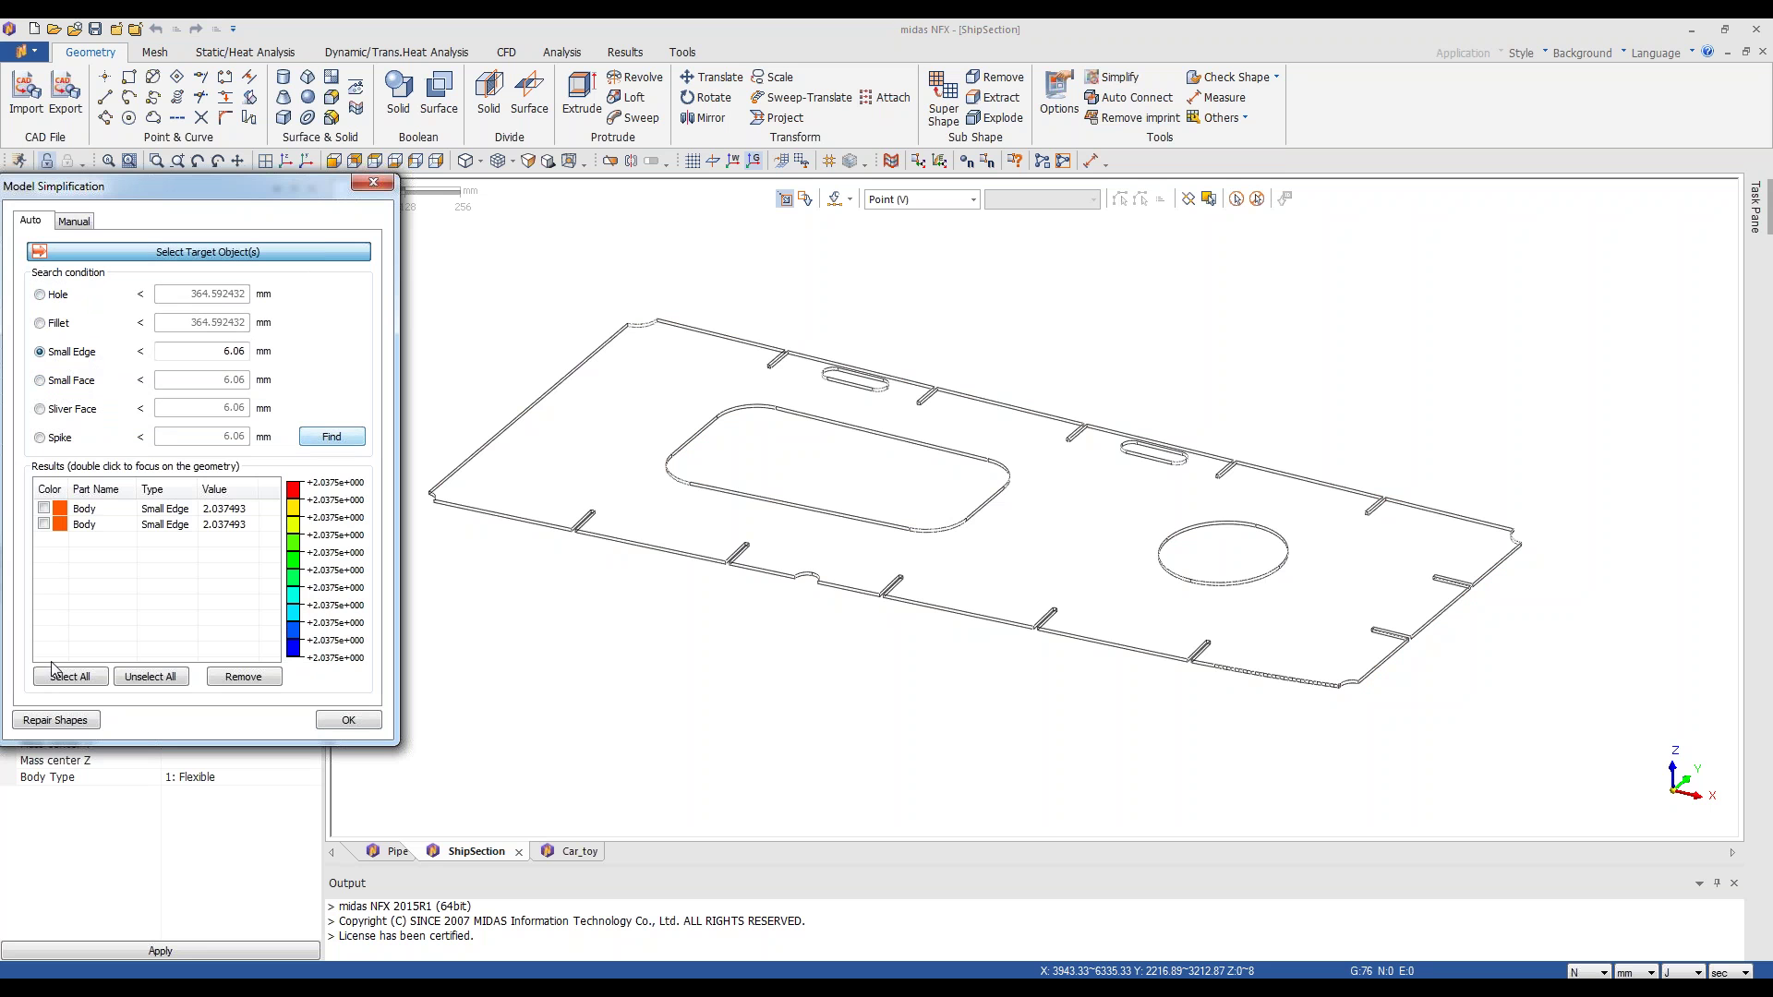
# - Focus on the first small edge in the results and examine the segmented curved rim beside the corner notch, then close Model Simplification
pyautogui.doubleClick(176, 510)
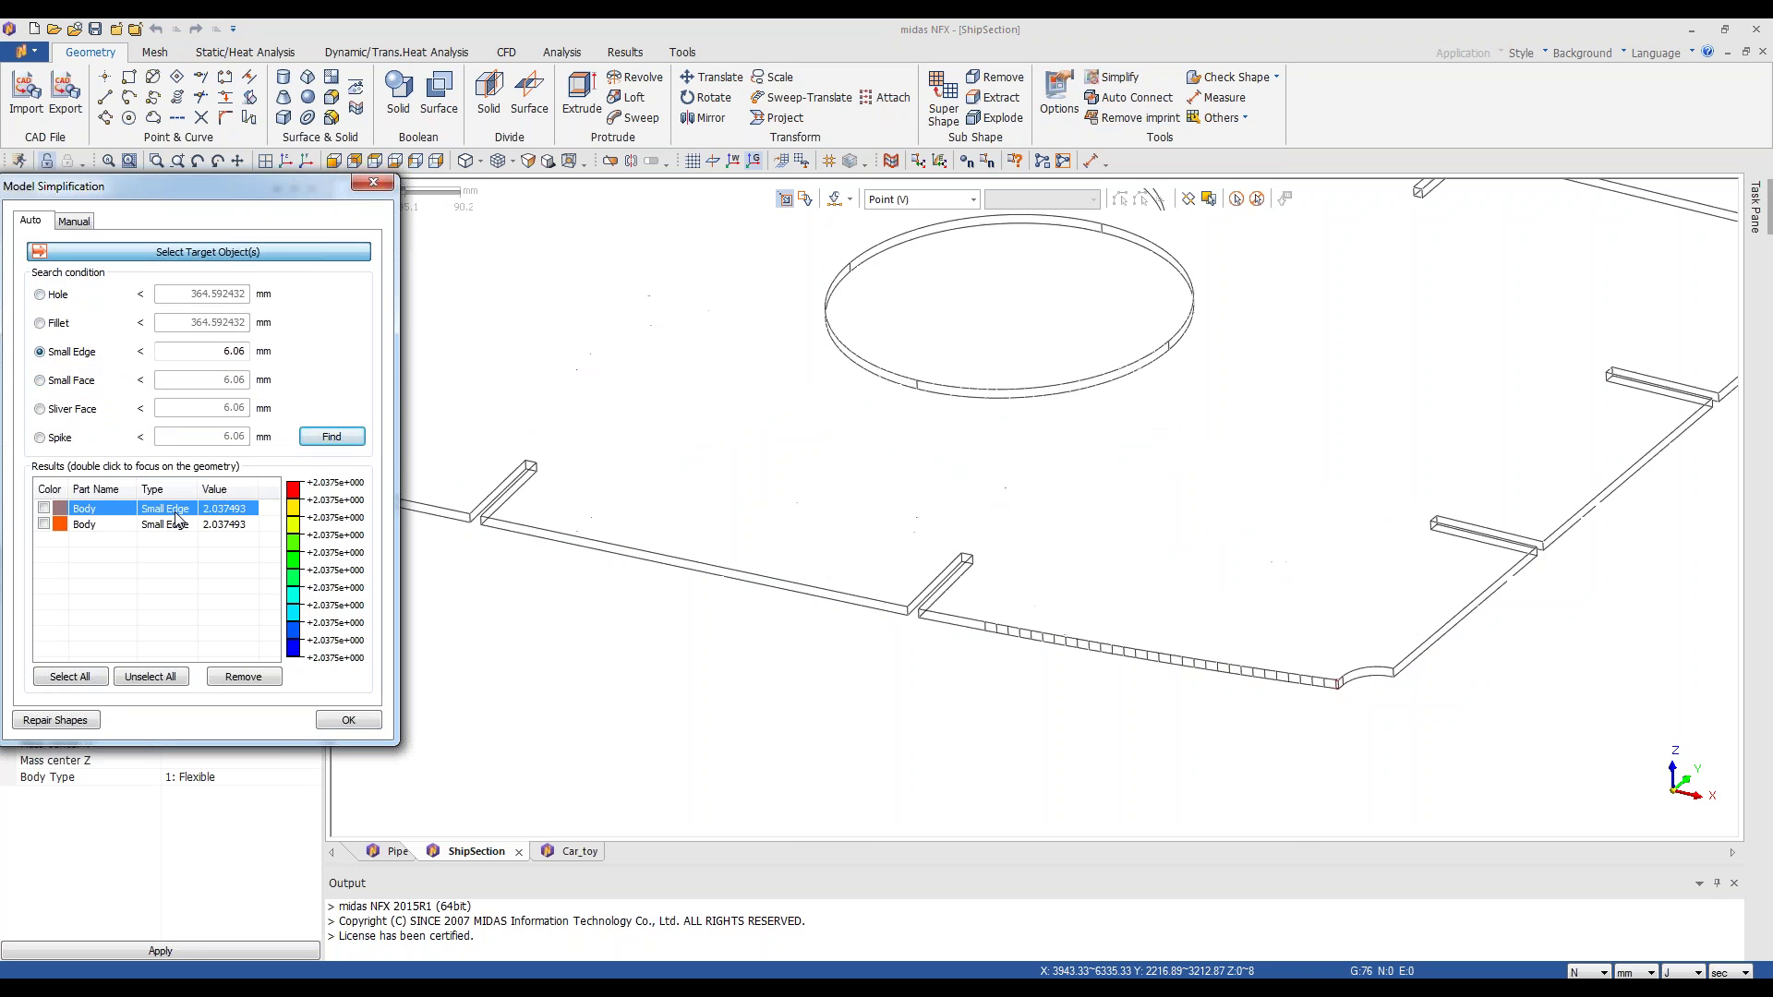
pyautogui.click(1014, 599)
pyautogui.scroll(-5, 1015, 595)
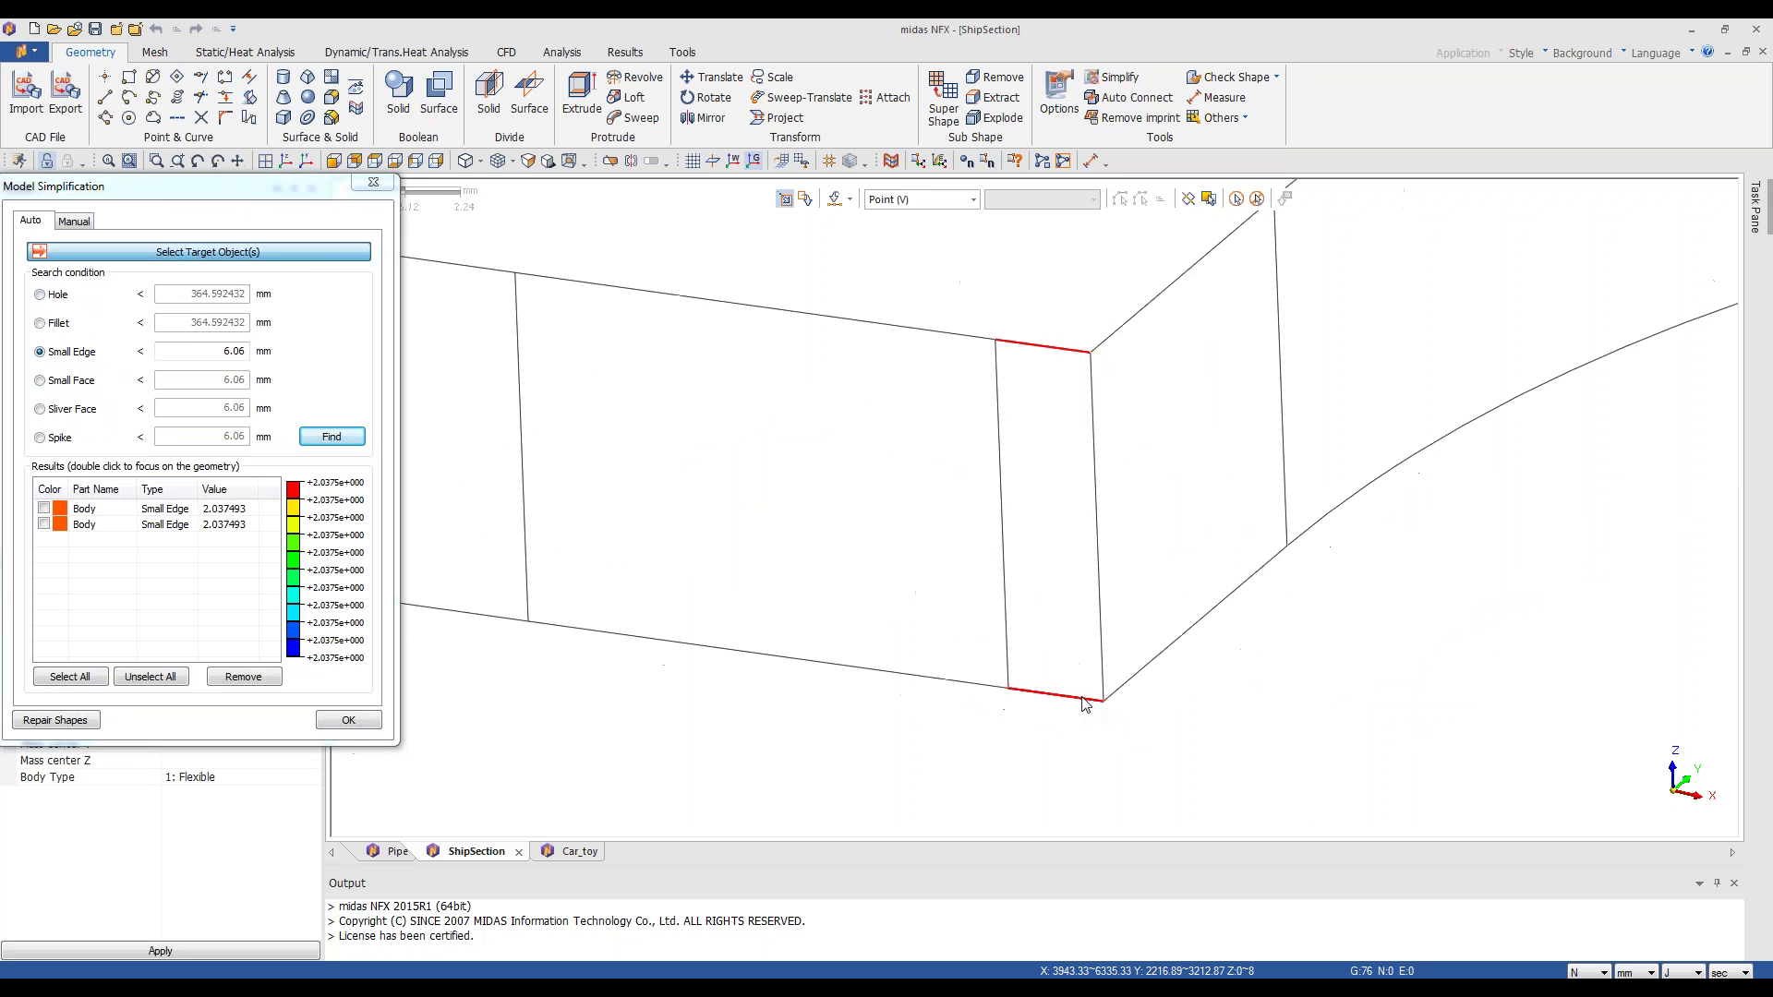
pyautogui.scroll(-3, 1191, 703)
pyautogui.scroll(-3, 1238, 702)
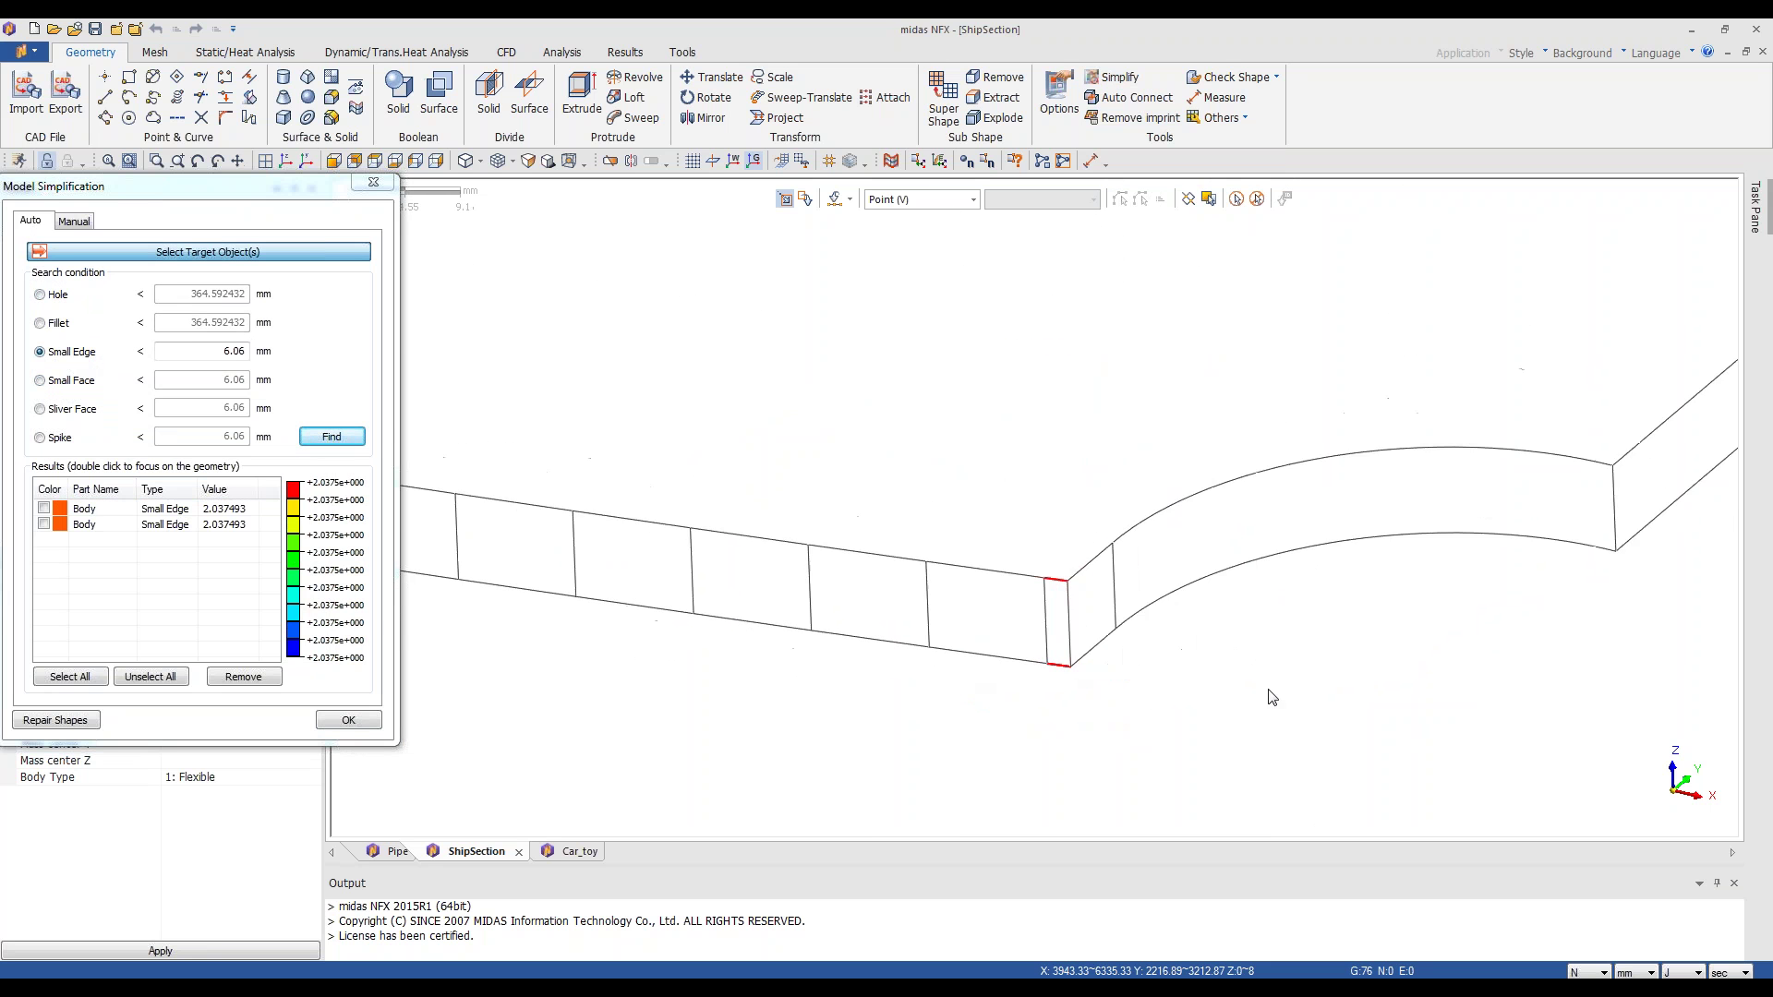
pyautogui.scroll(2, 779, 653)
pyautogui.scroll(-5, 1062, 637)
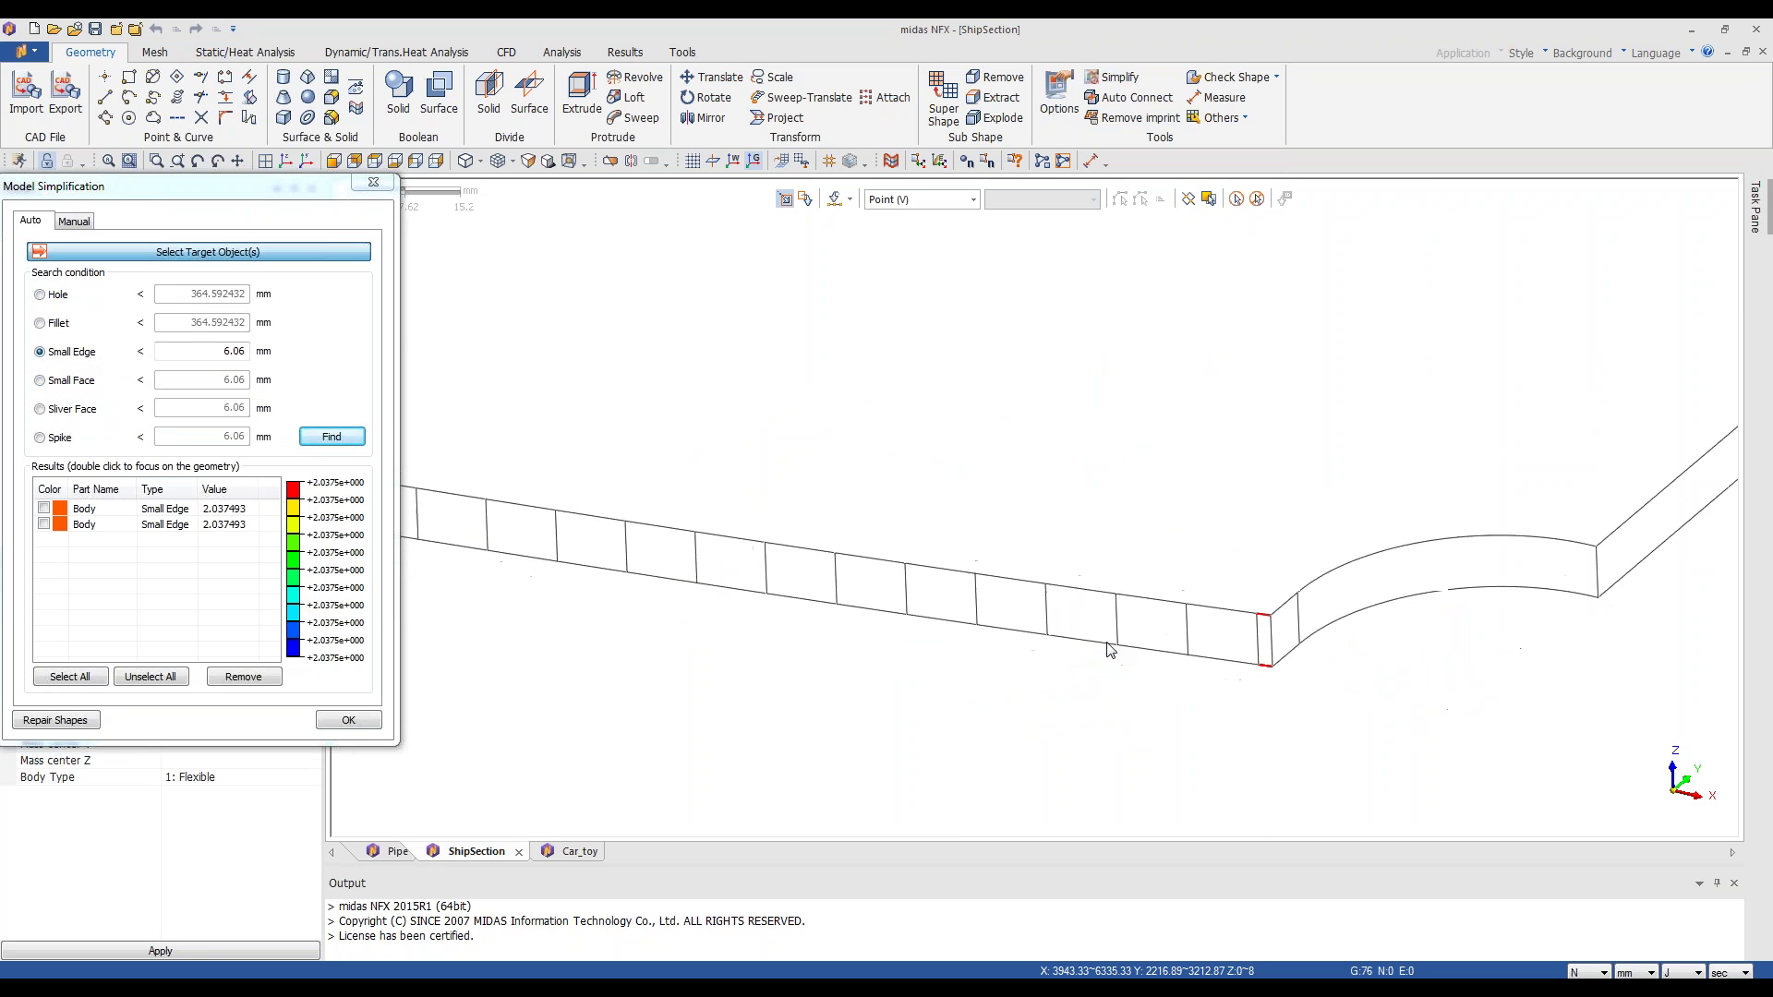
pyautogui.scroll(-2, 1108, 649)
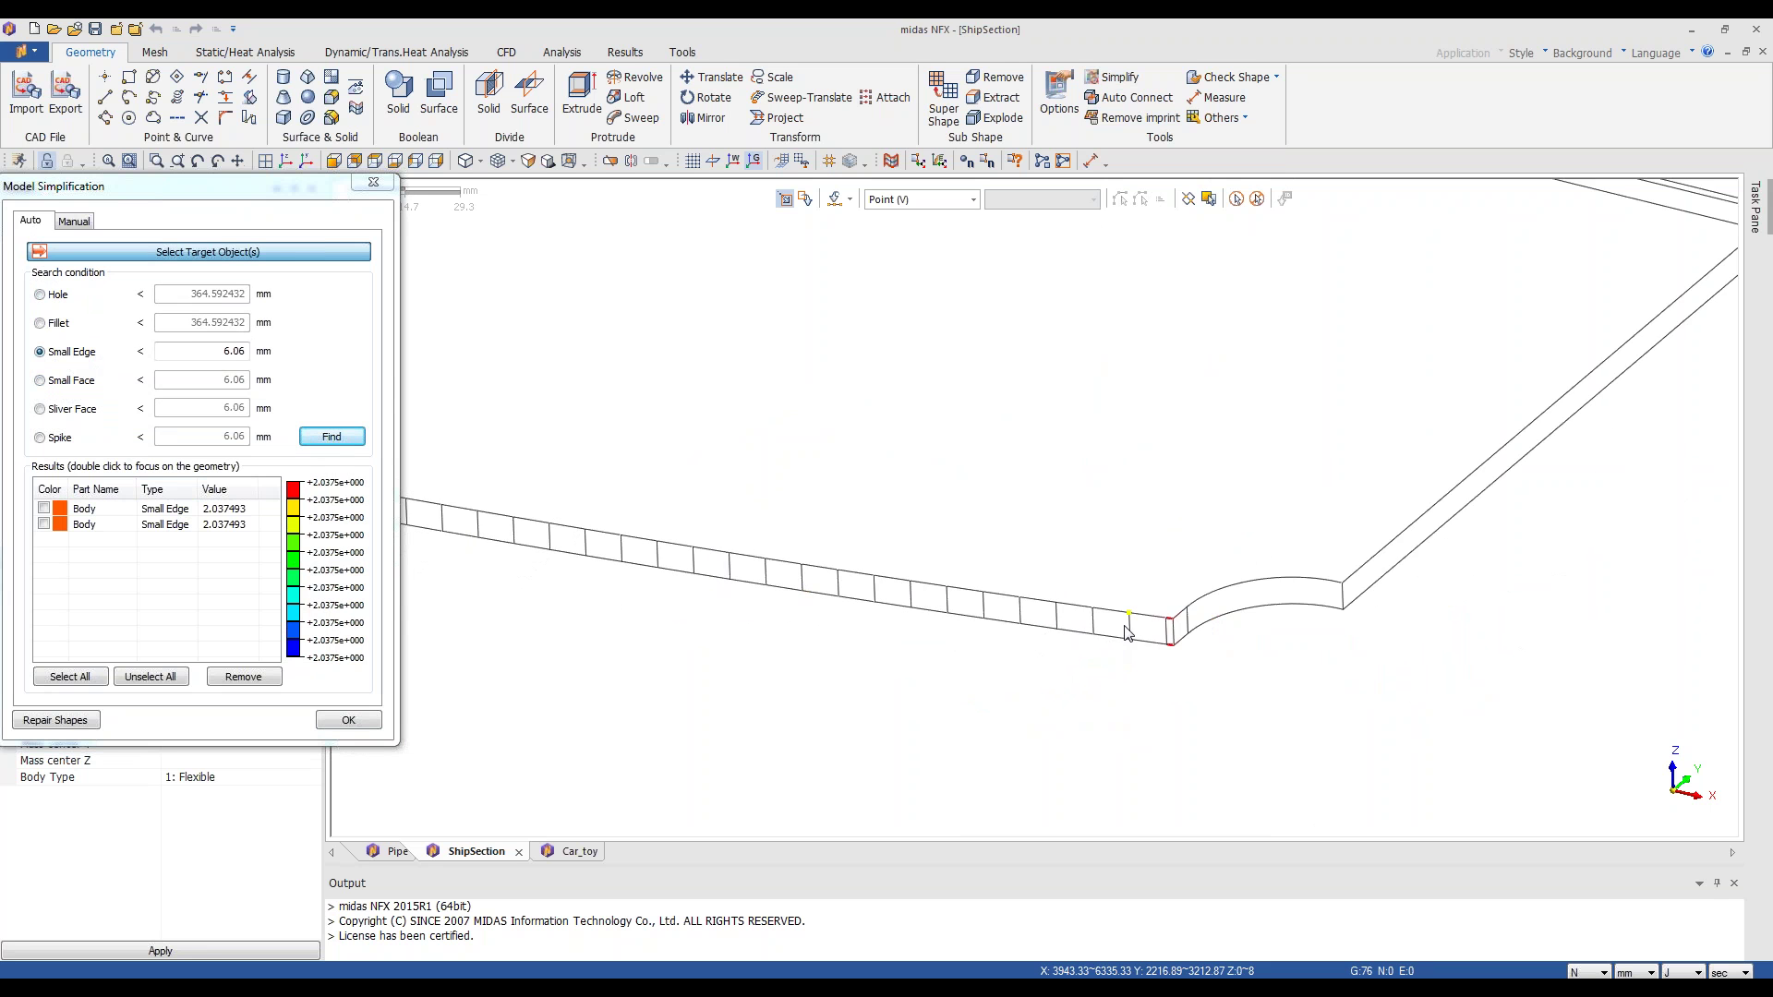
pyautogui.scroll(-2, 1125, 644)
pyautogui.scroll(-2, 1124, 644)
pyautogui.scroll(-2, 785, 597)
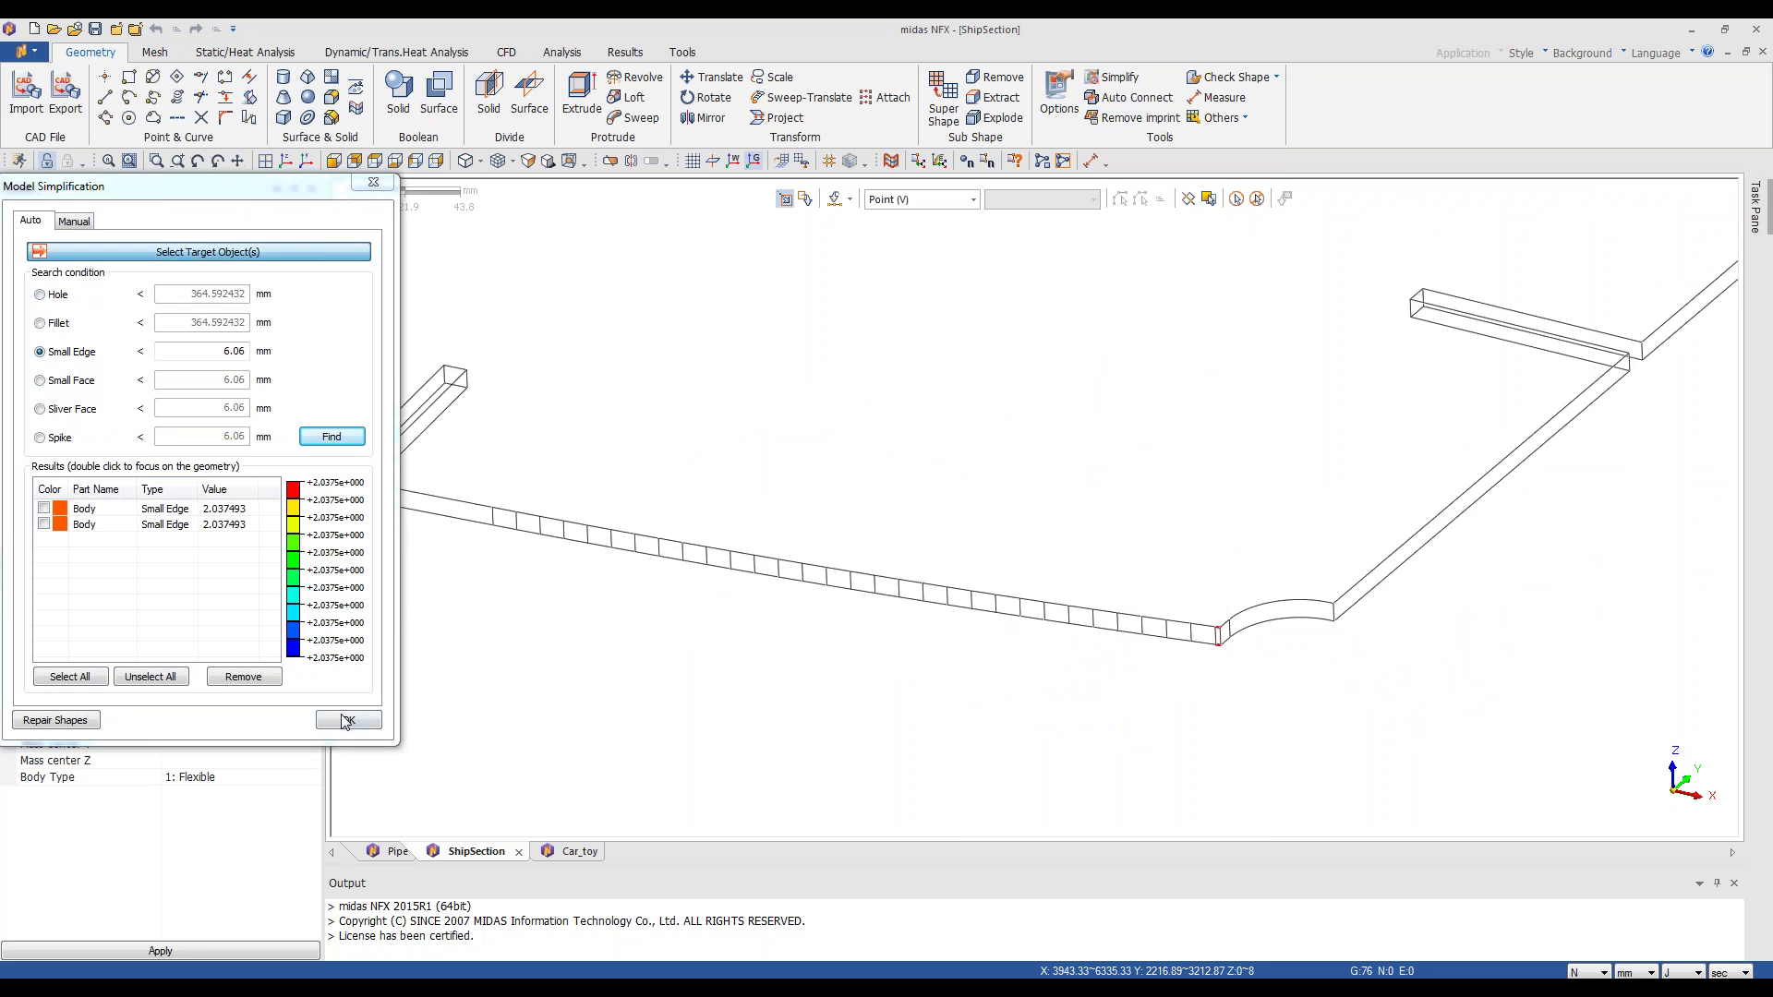
pyautogui.click(373, 186)
# - Make a neutral sheet from the solid plate with the semiautomatic method, using its large flat face as the target
pyautogui.scroll(-3, 1073, 706)
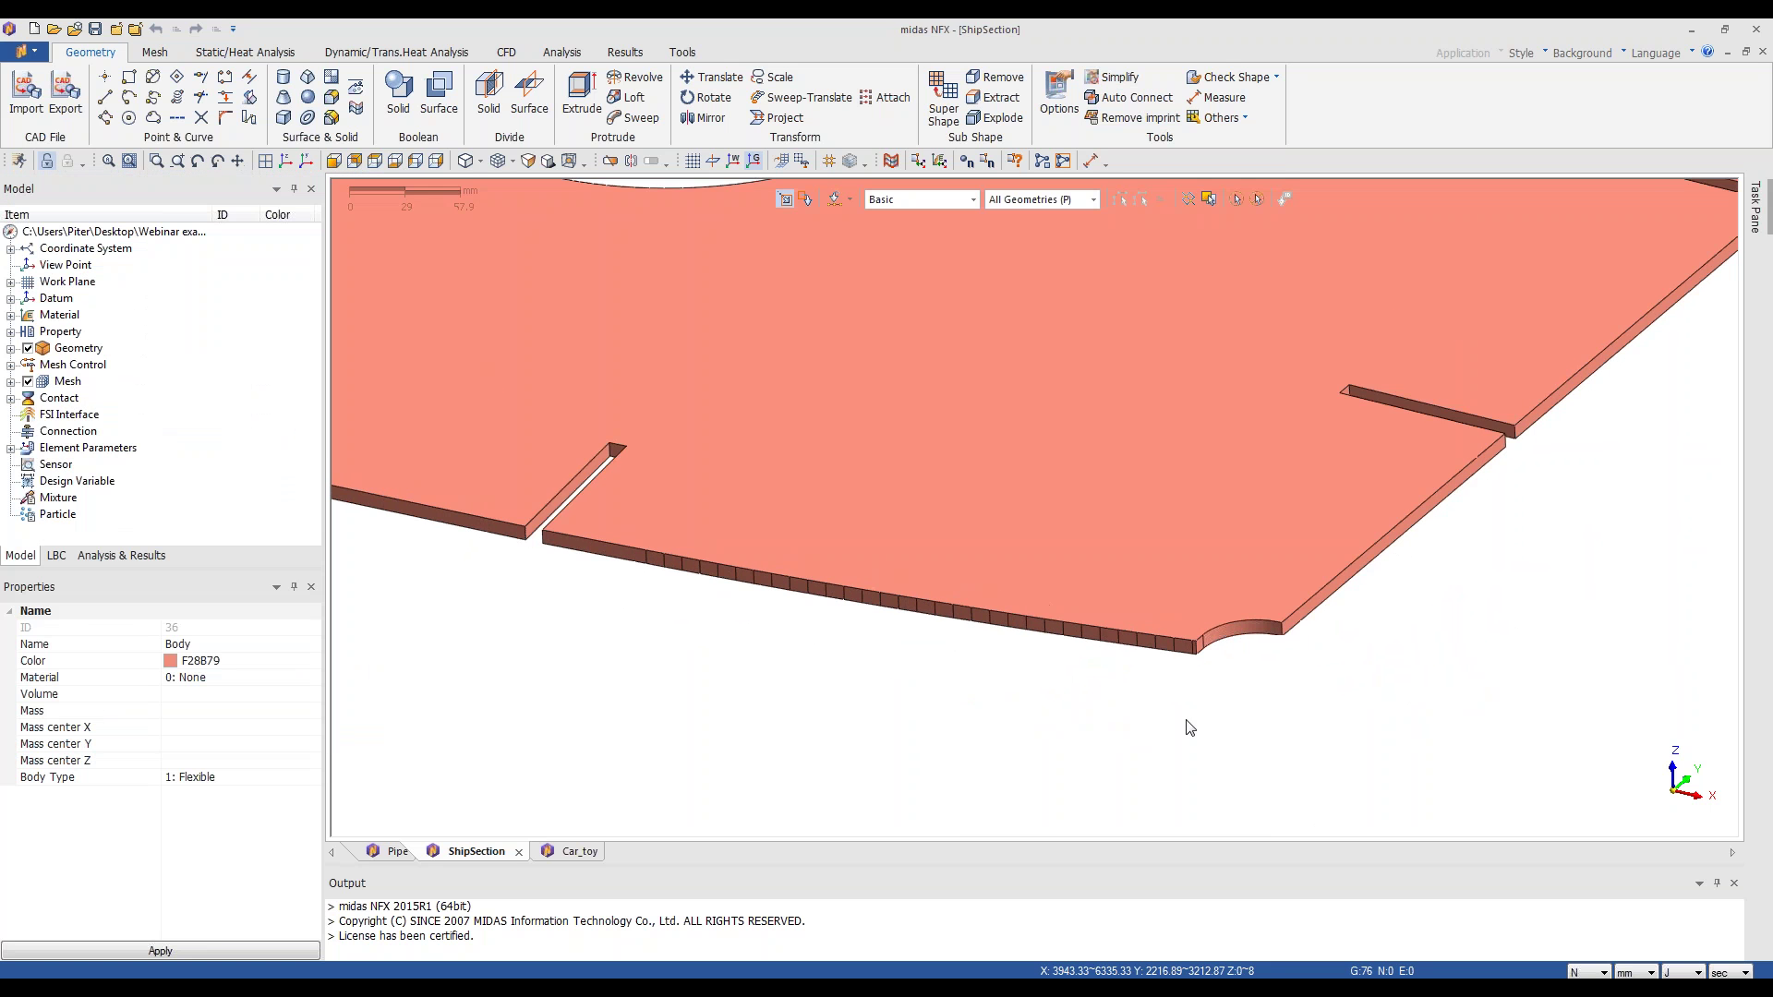
pyautogui.scroll(2, 998, 705)
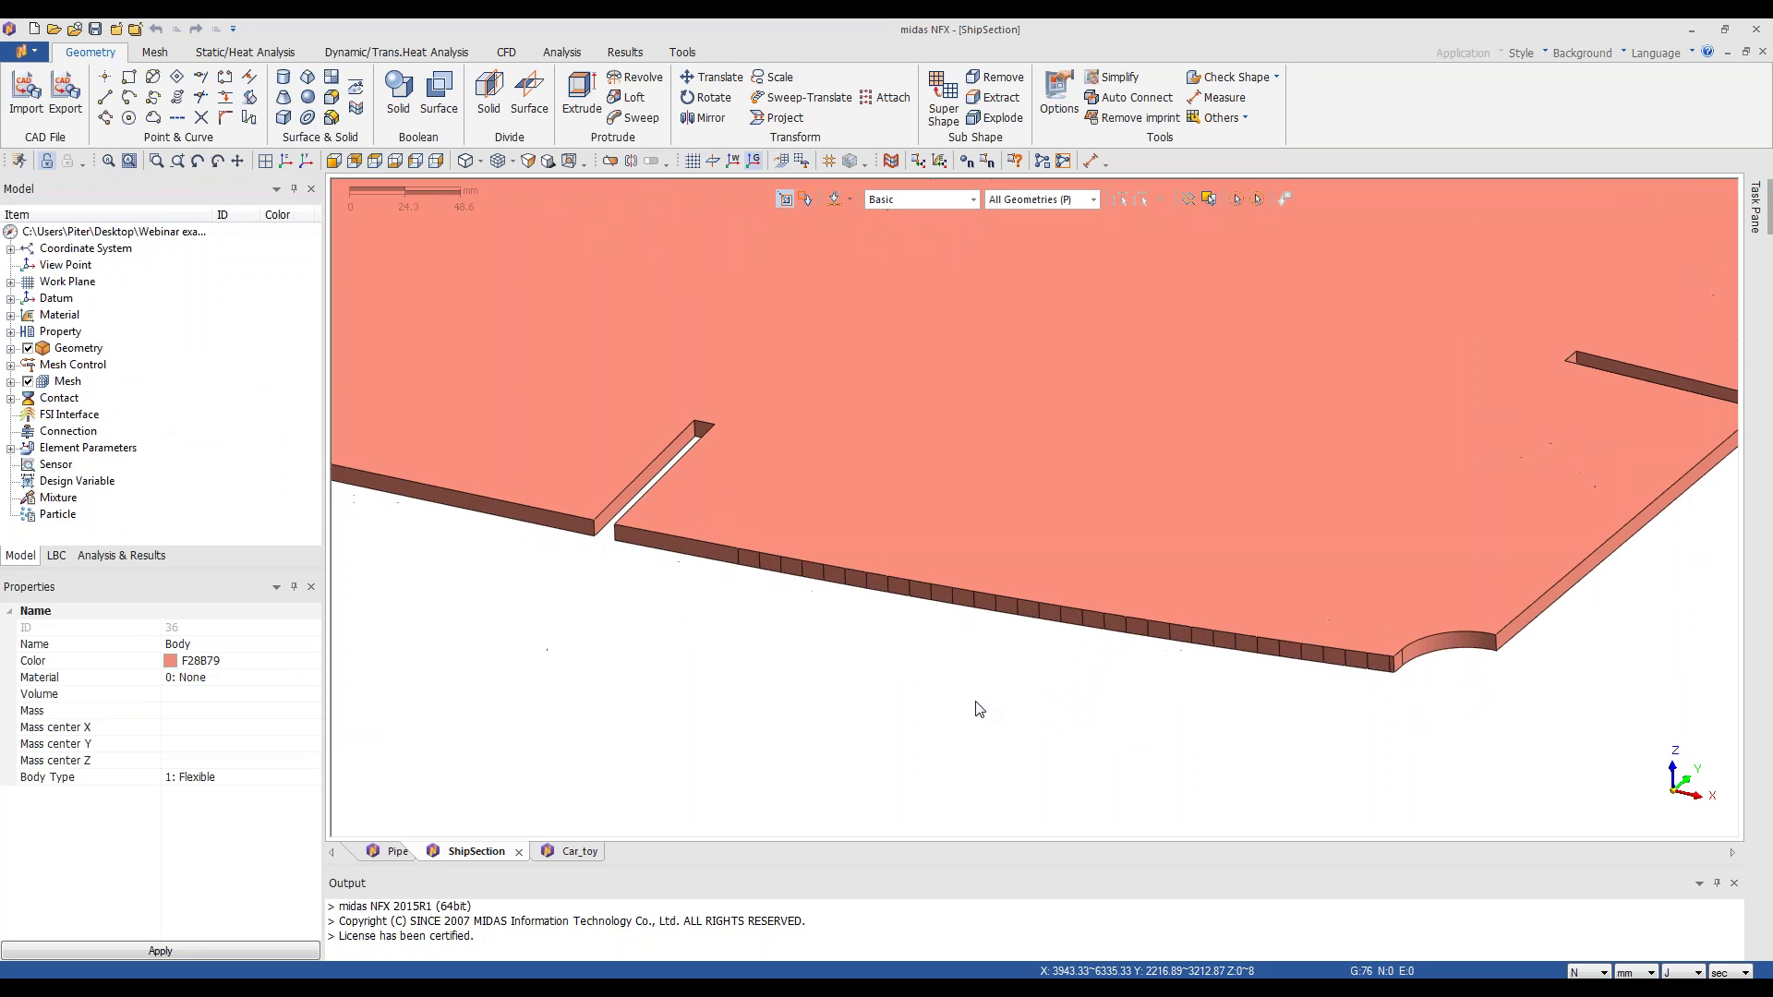
pyautogui.scroll(1, 980, 710)
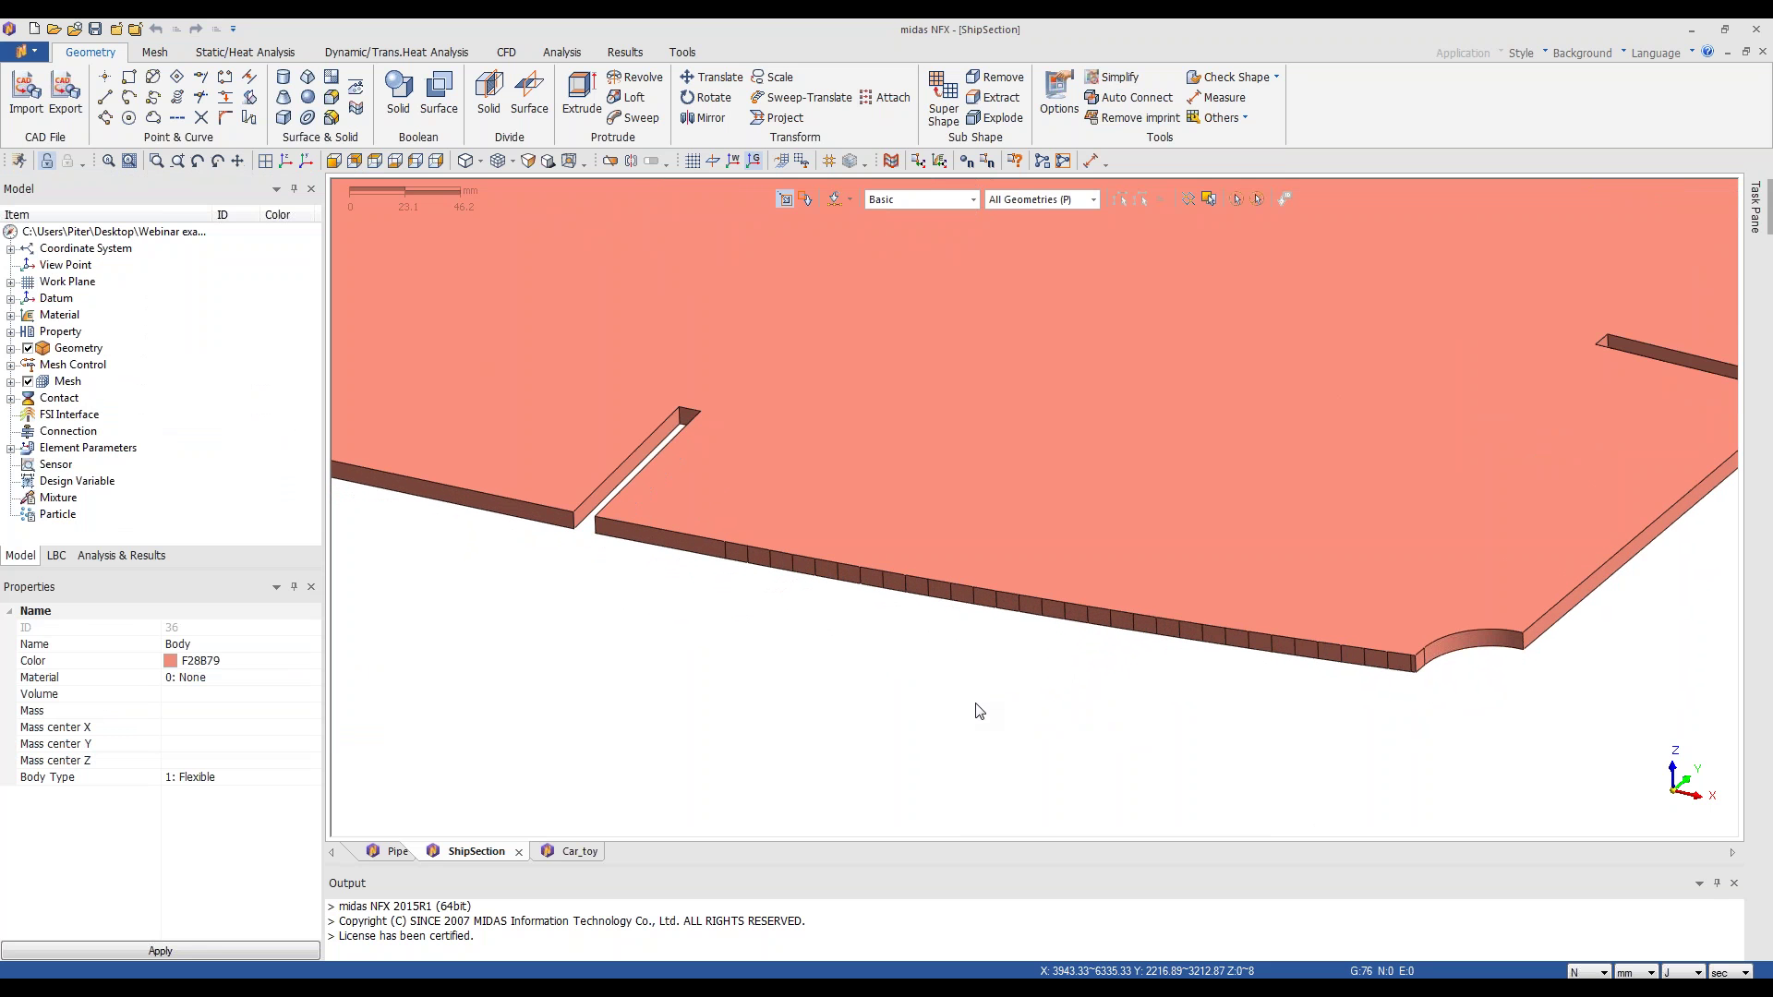
pyautogui.scroll(-5, 979, 709)
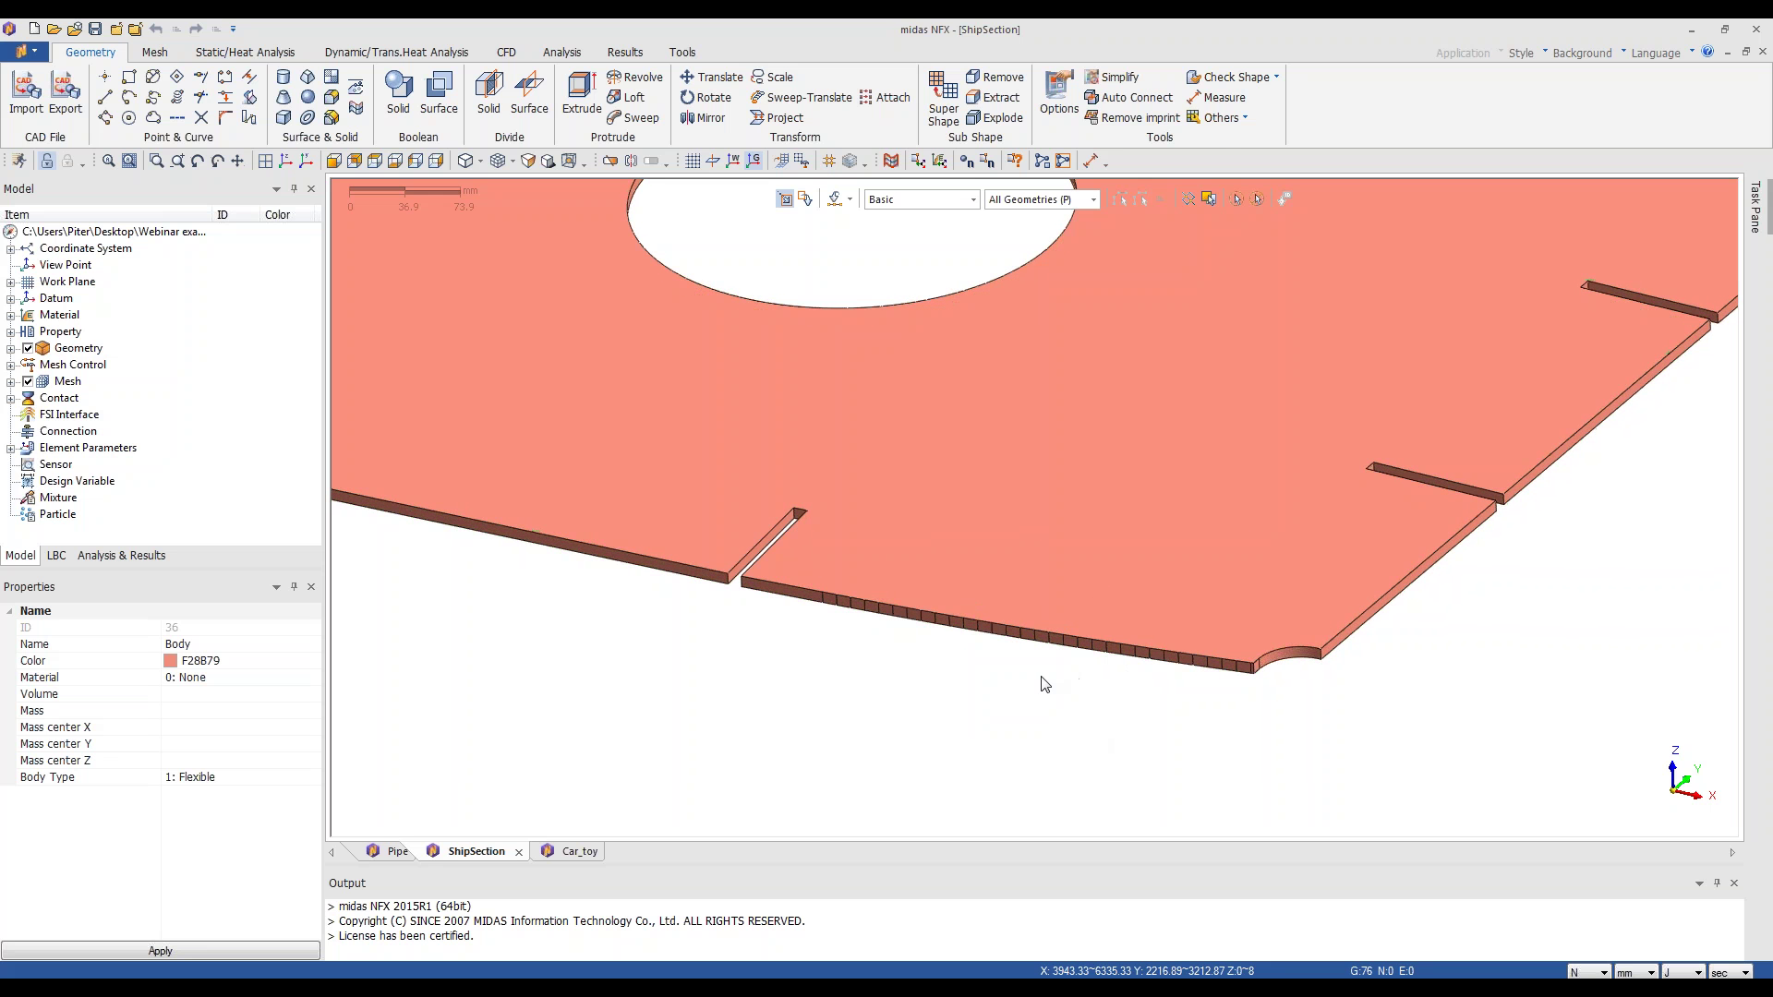
pyautogui.click(1240, 118)
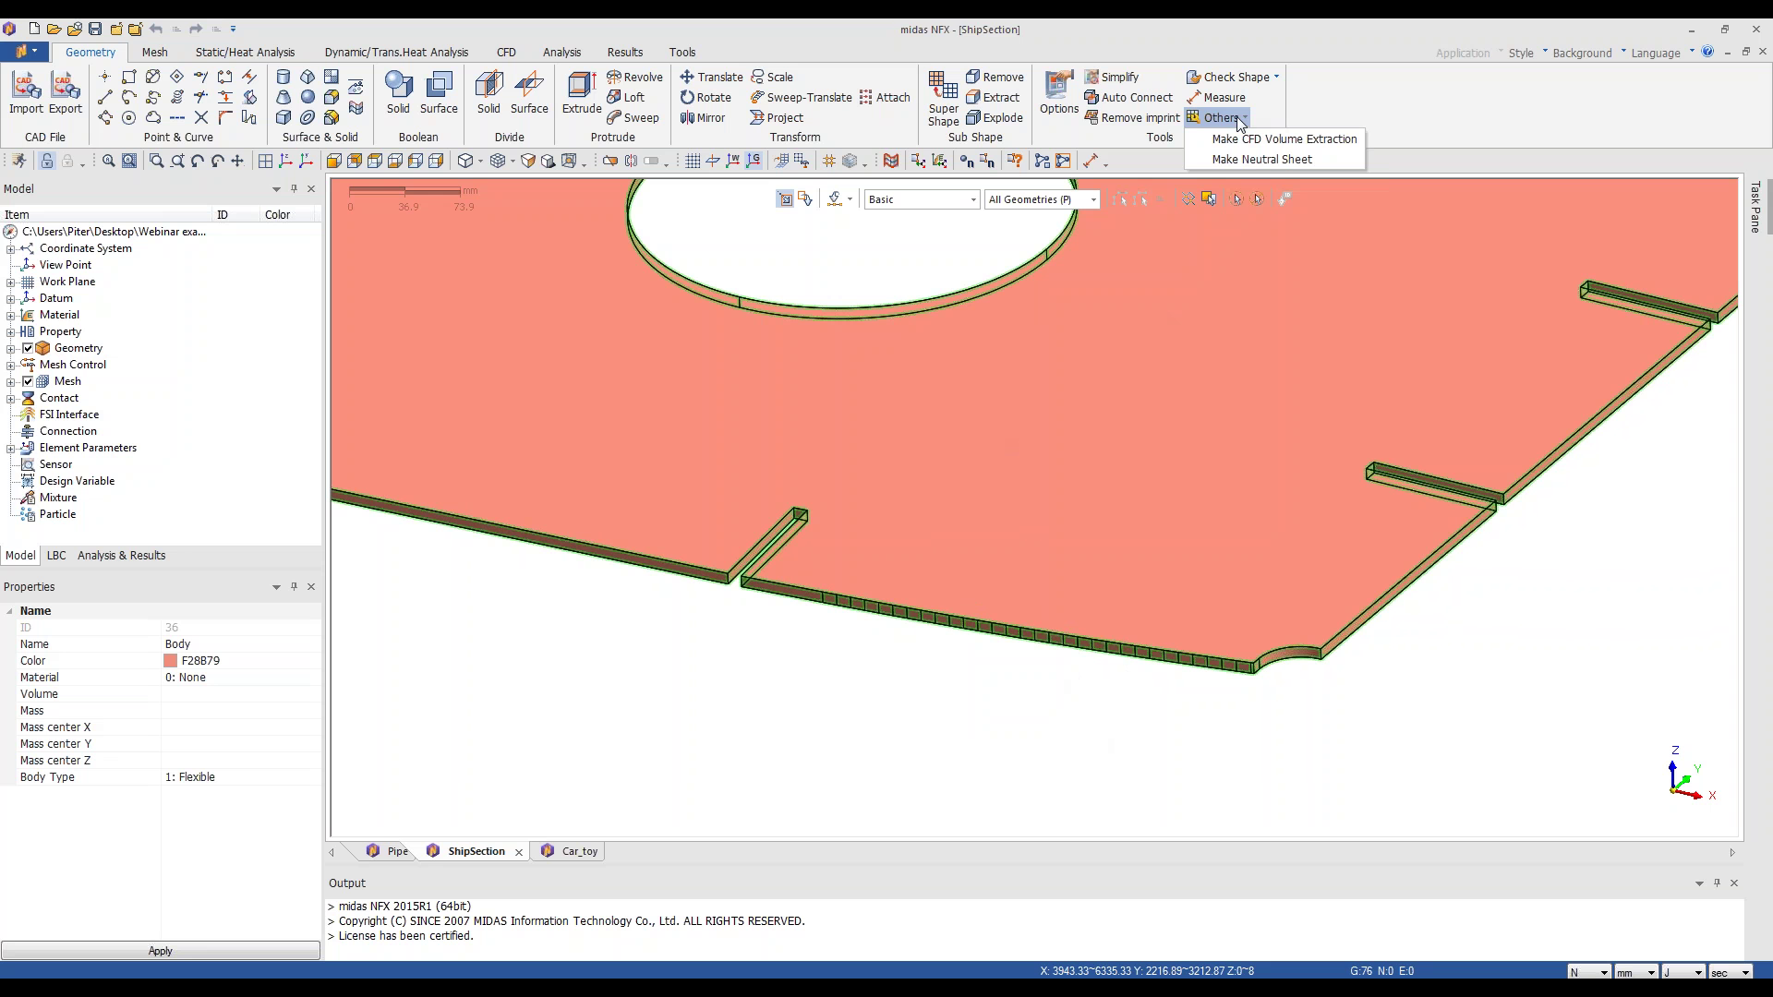
pyautogui.click(1257, 159)
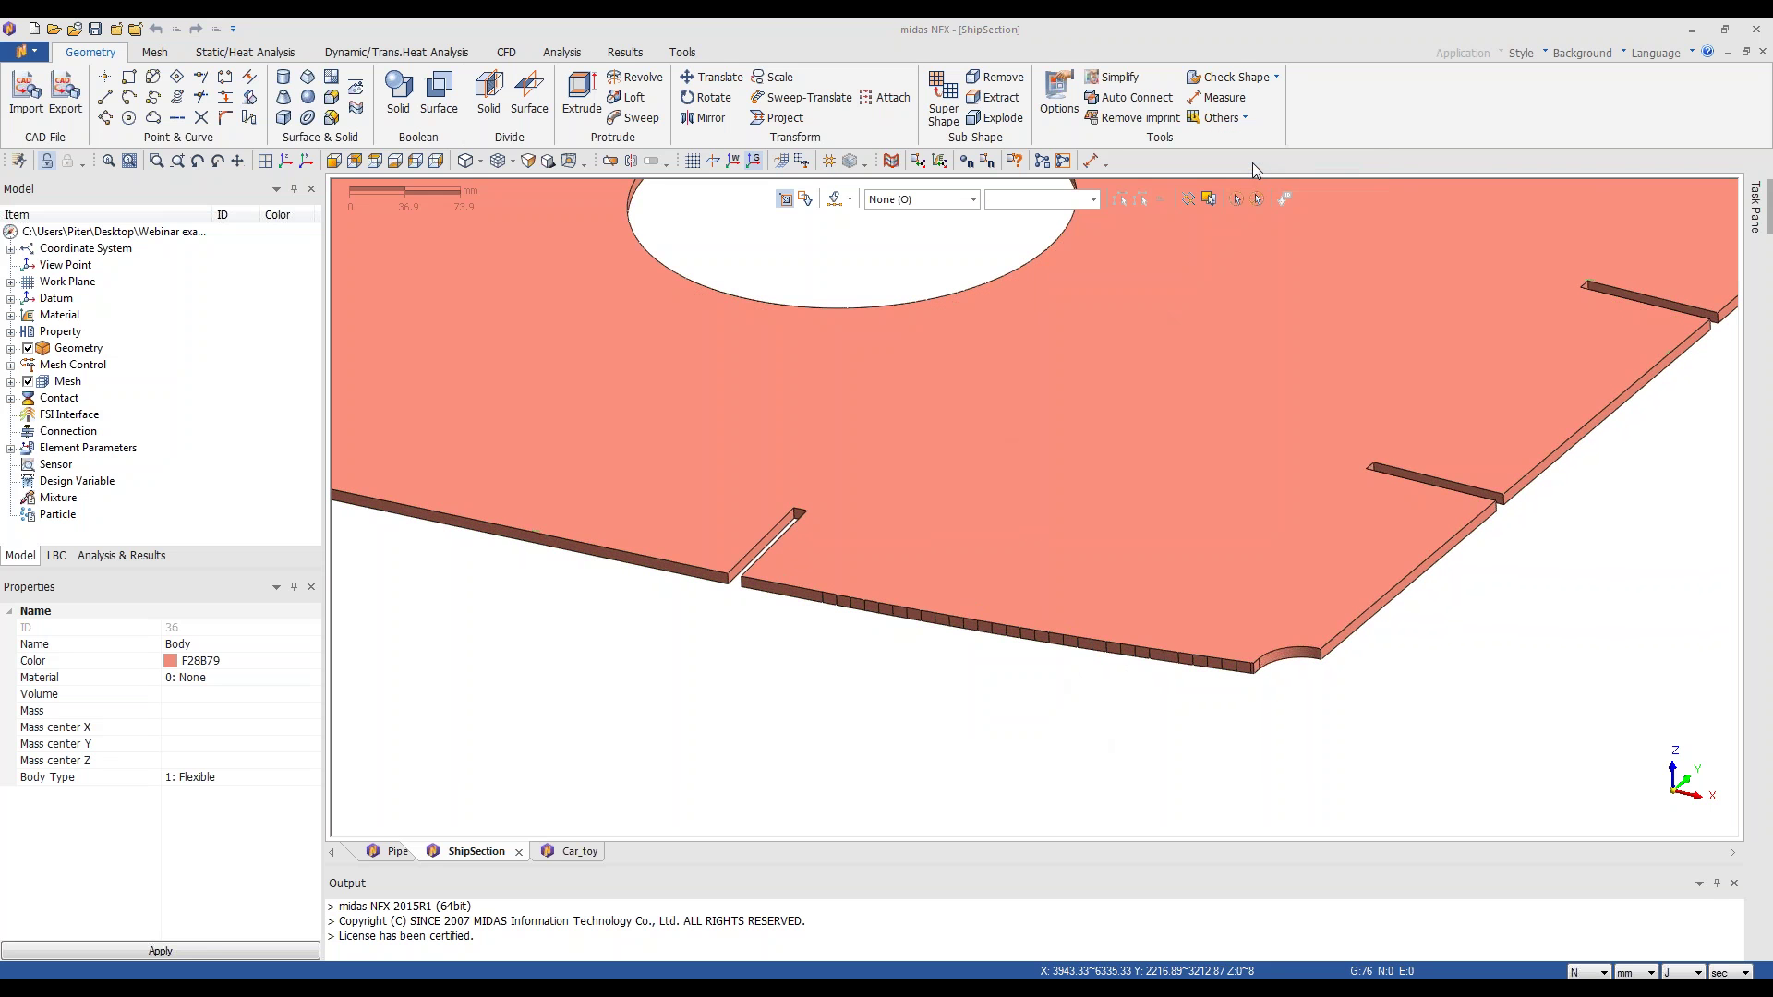
pyautogui.click(1149, 527)
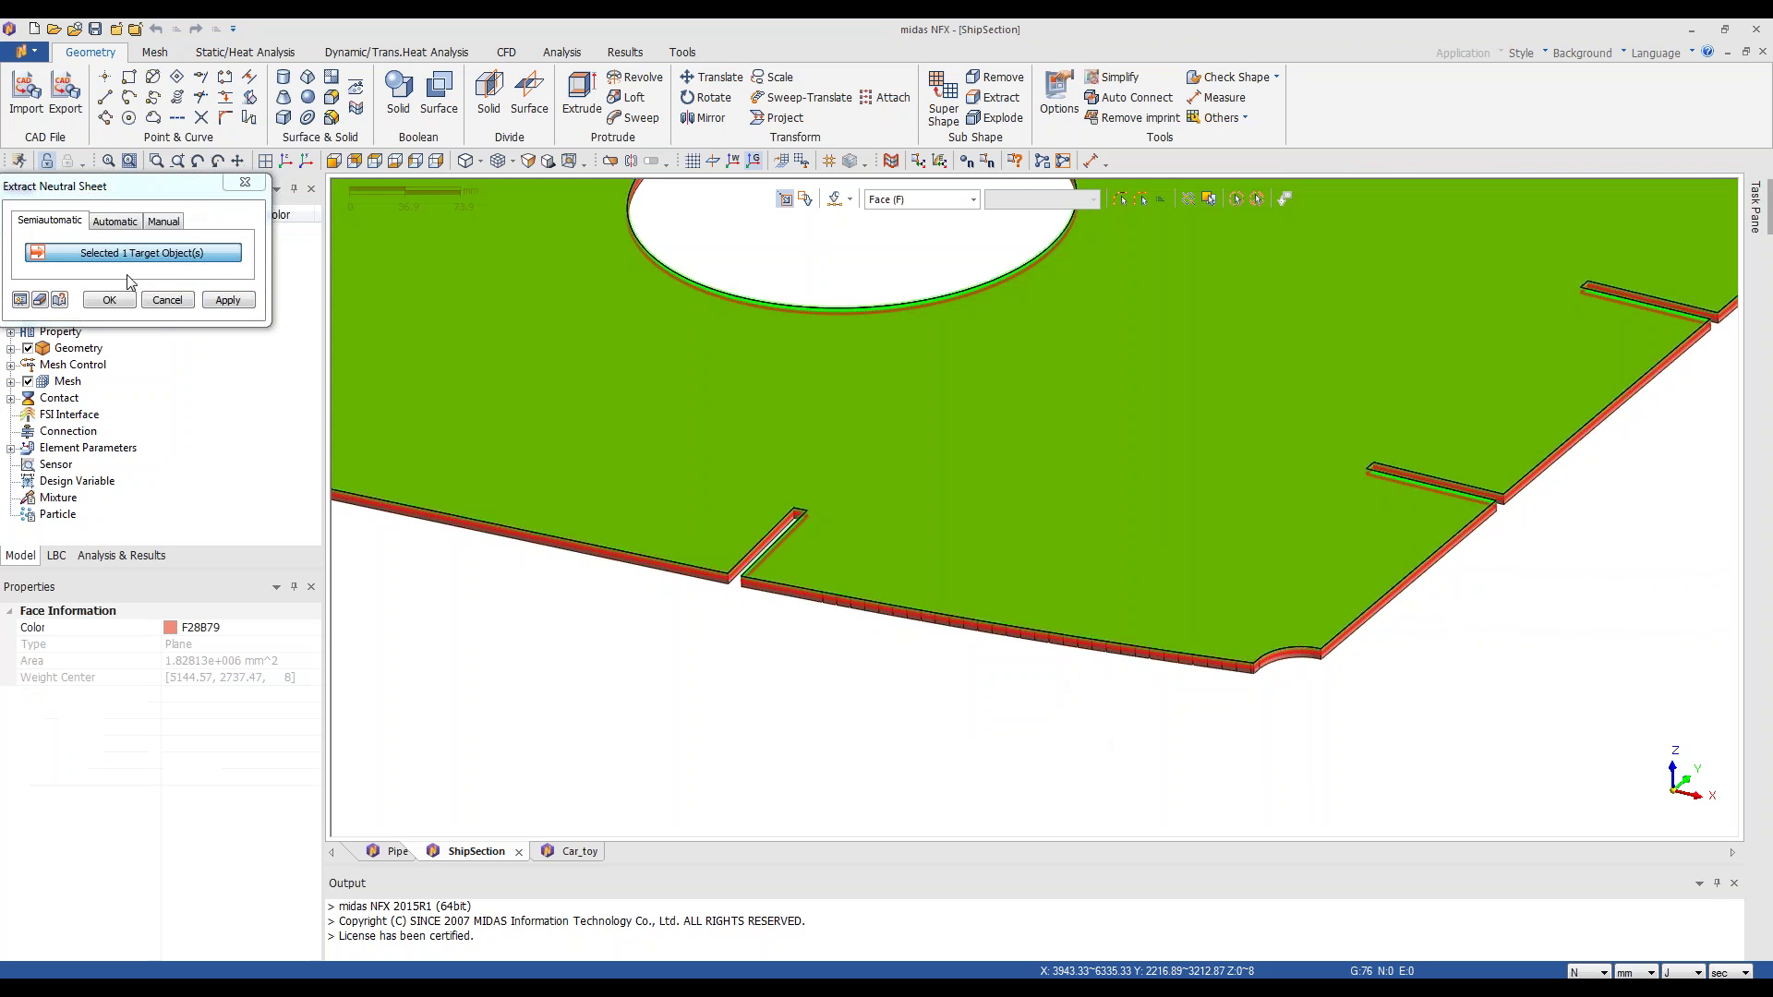
pyautogui.click(111, 301)
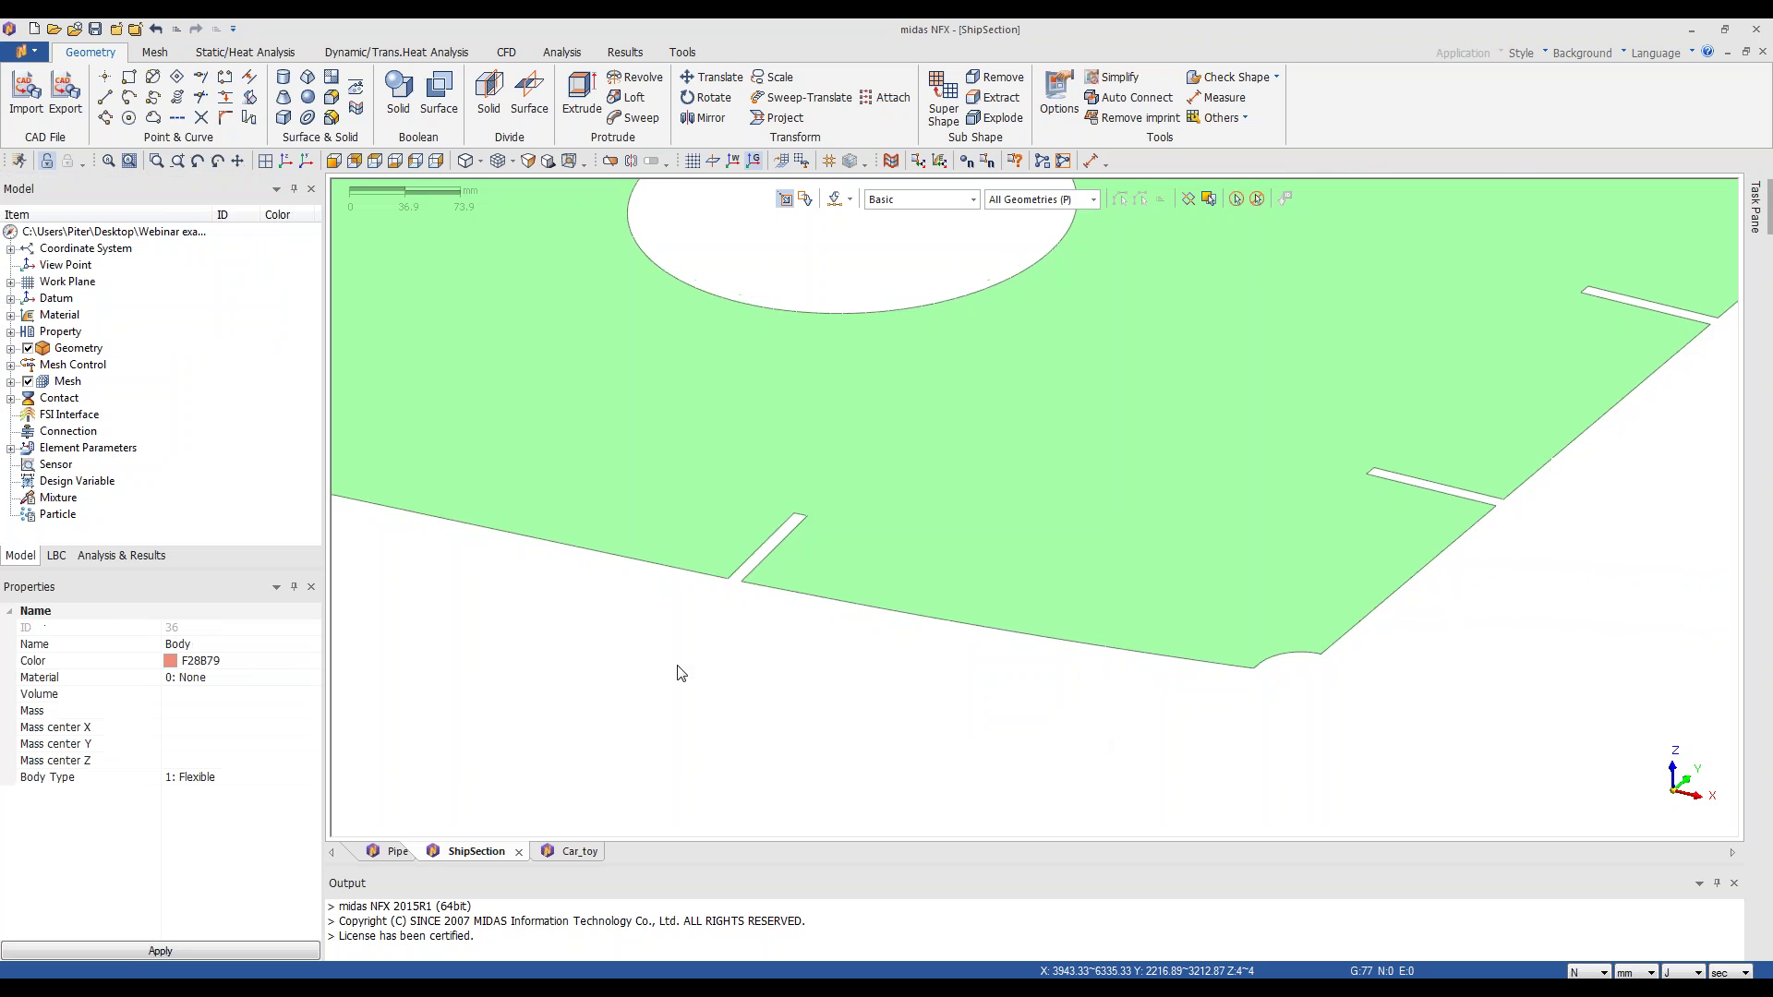
# - Examine the neutral sheet's outline, slots and cutouts from several angles
pyautogui.scroll(-3, 1017, 530)
pyautogui.scroll(2, 1017, 530)
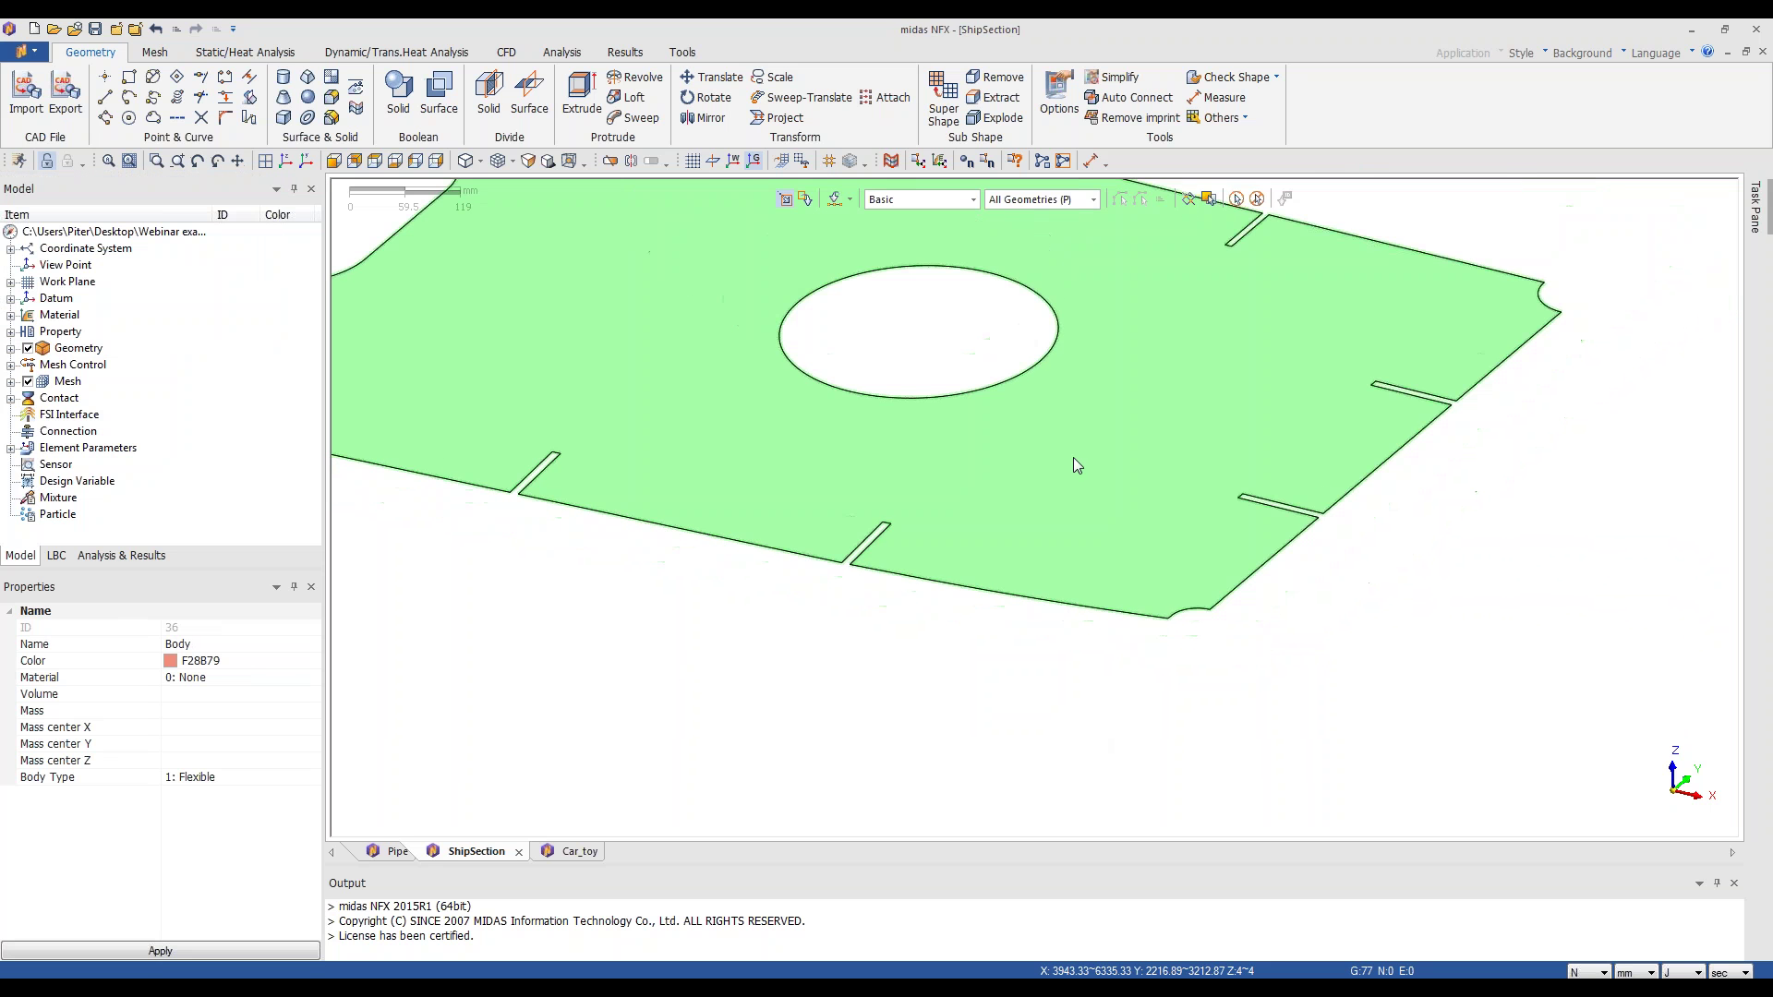
pyautogui.click(1246, 124)
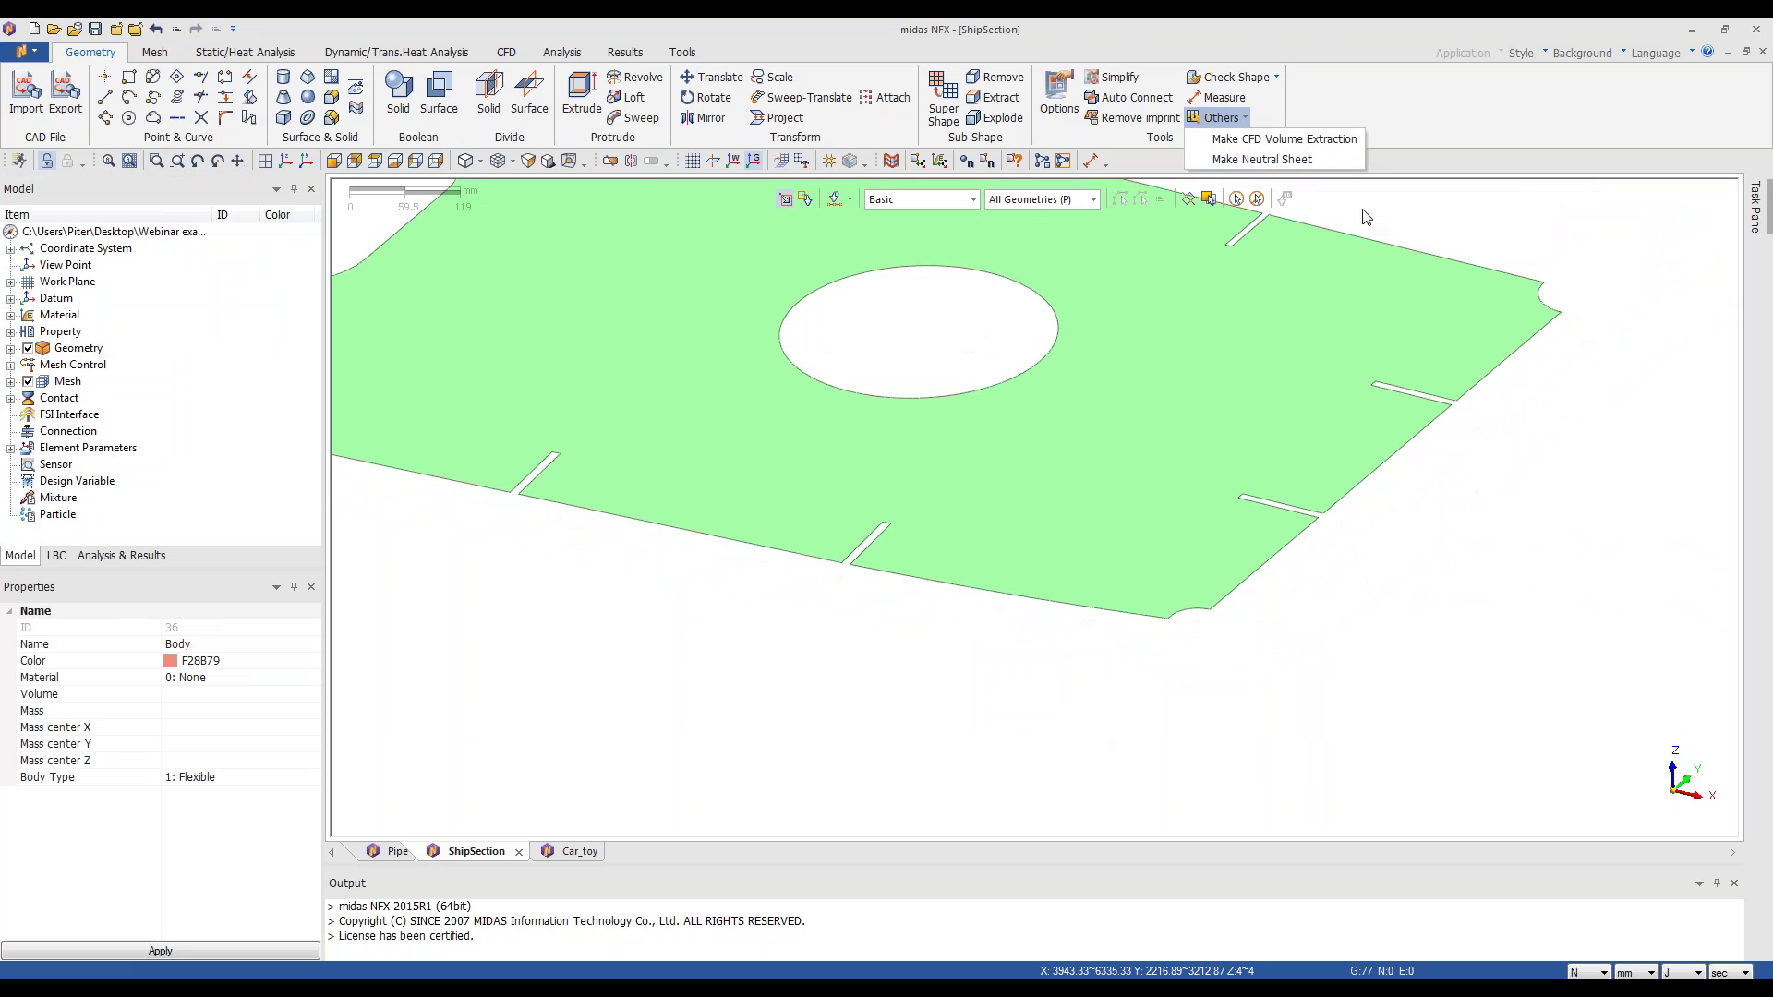
pyautogui.click(1280, 373)
pyautogui.scroll(-1, 1260, 384)
pyautogui.scroll(-2, 1227, 399)
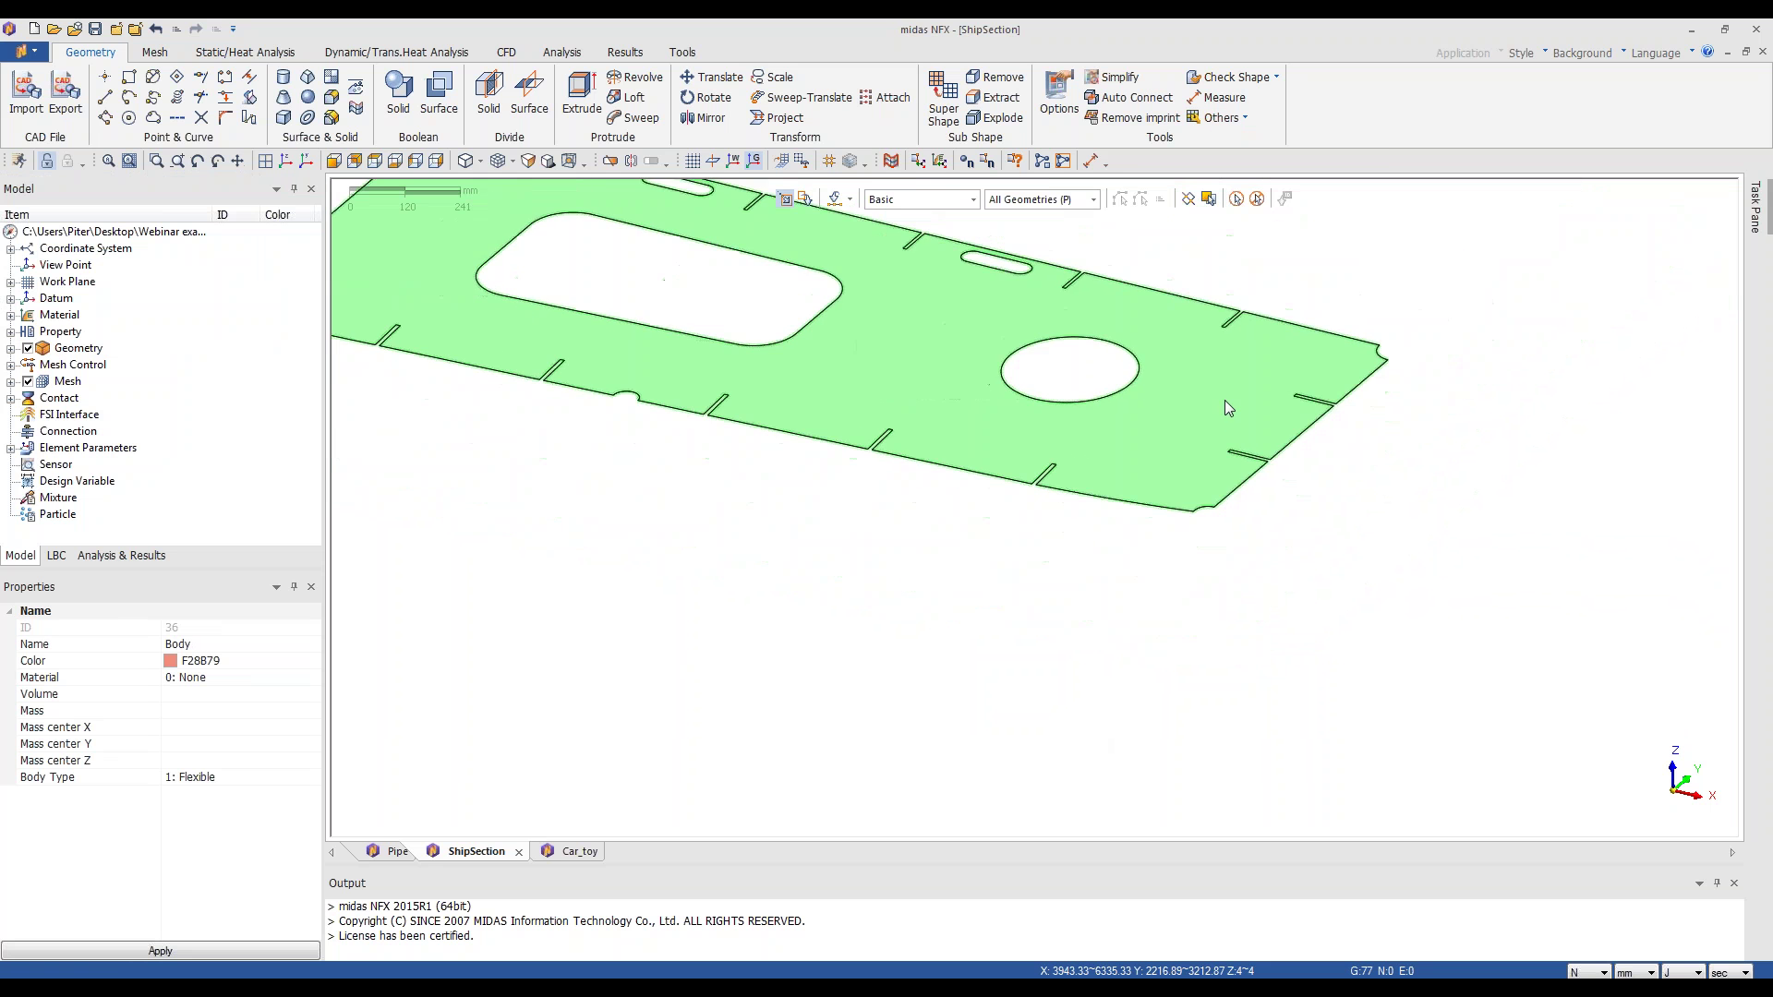
pyautogui.scroll(-1, 1224, 401)
pyautogui.scroll(1, 932, 273)
pyautogui.moveTo(932, 273); pyautogui.dragTo(923, 364, button='middle')
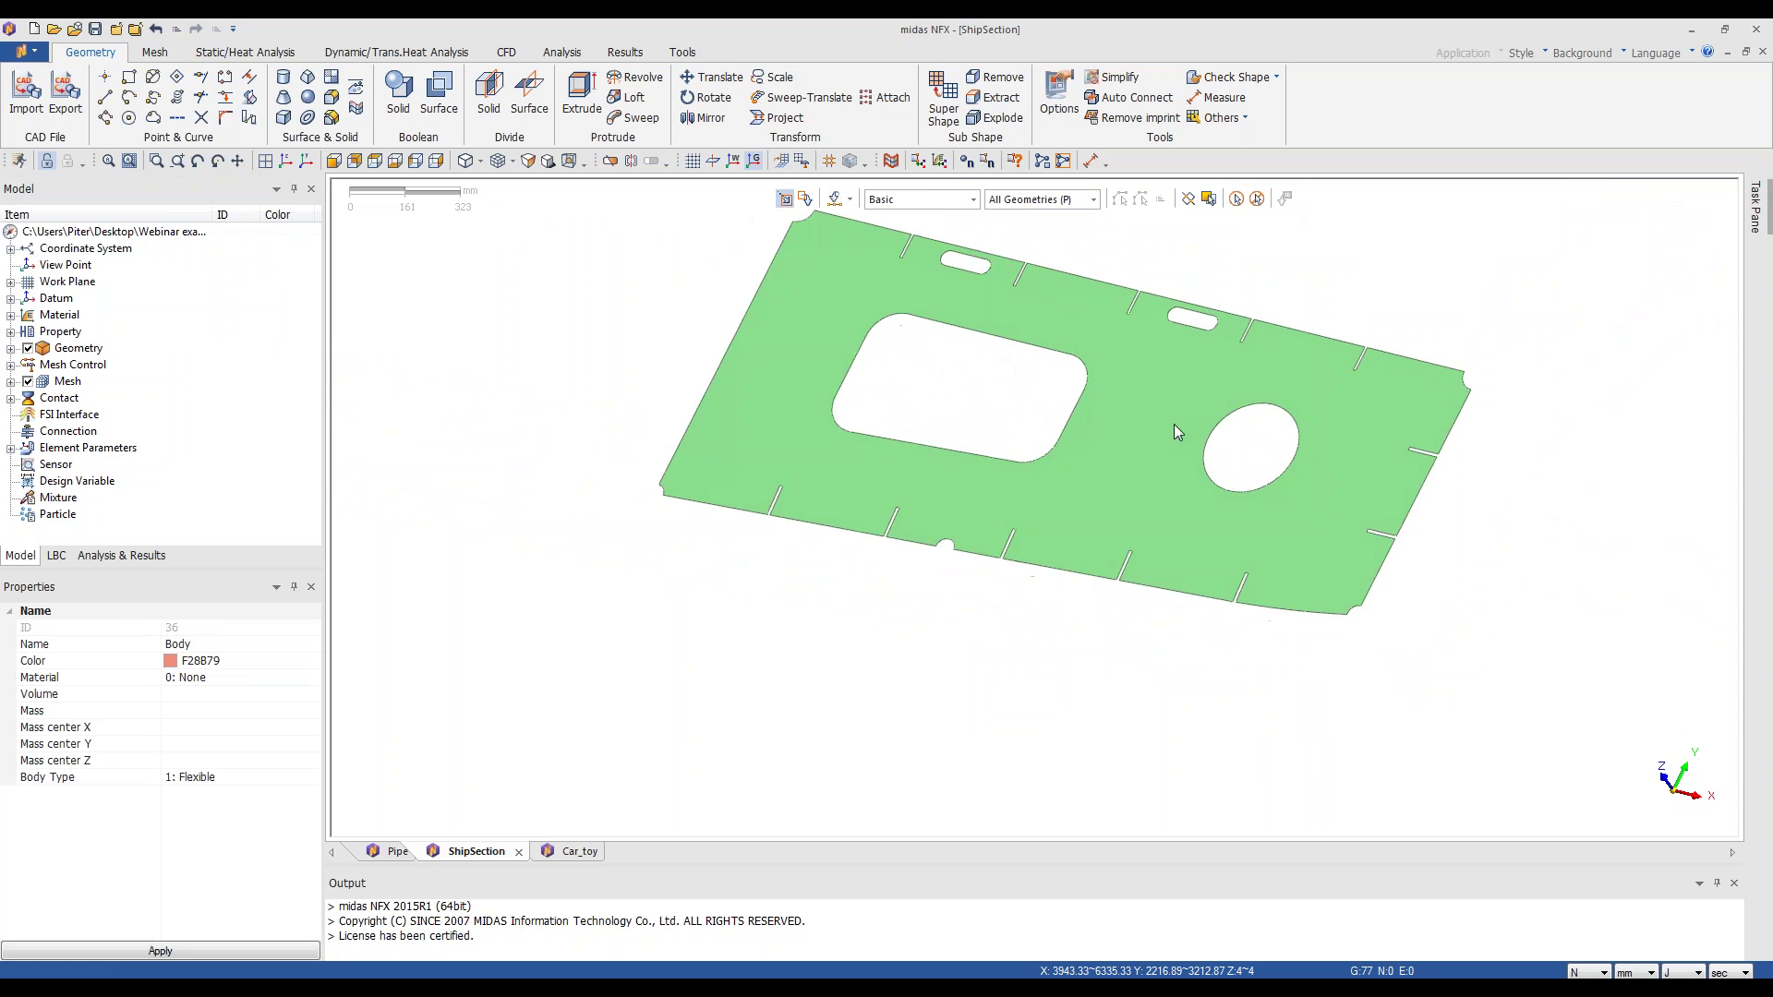
pyautogui.moveTo(1173, 424); pyautogui.dragTo(1221, 420, button='middle')
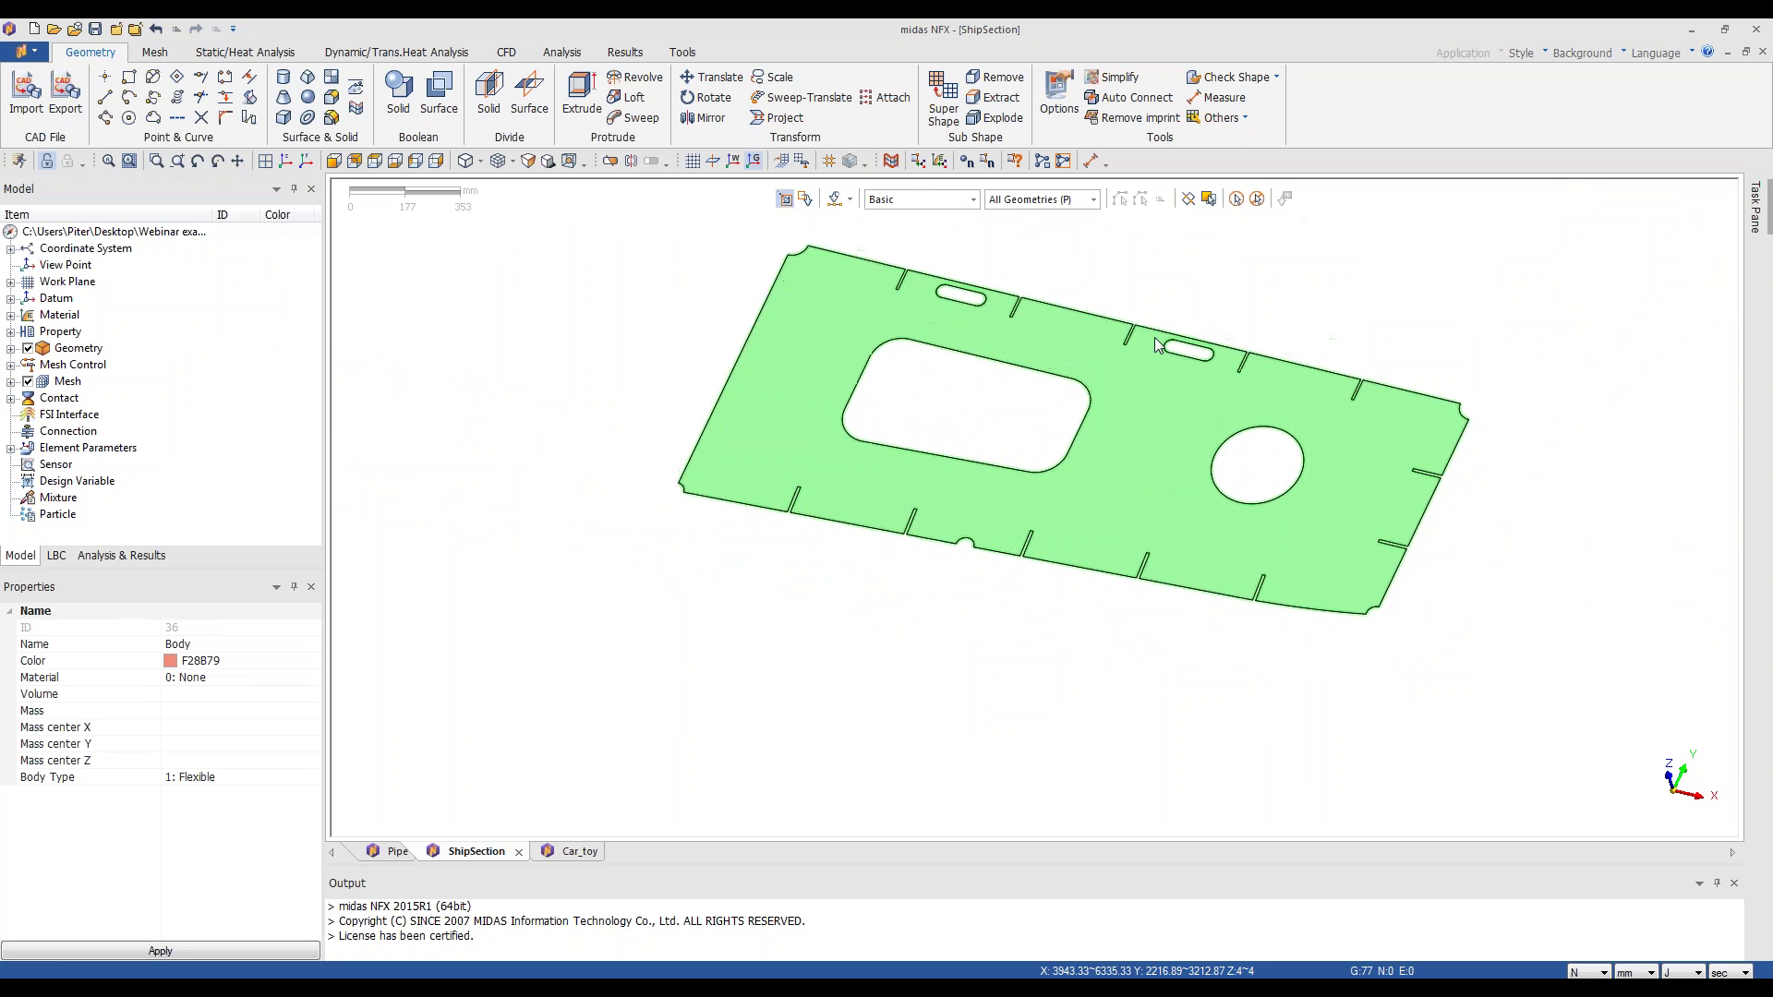
pyautogui.scroll(2, 1167, 314)
pyautogui.moveTo(1167, 314); pyautogui.dragTo(1154, 481, button='middle')
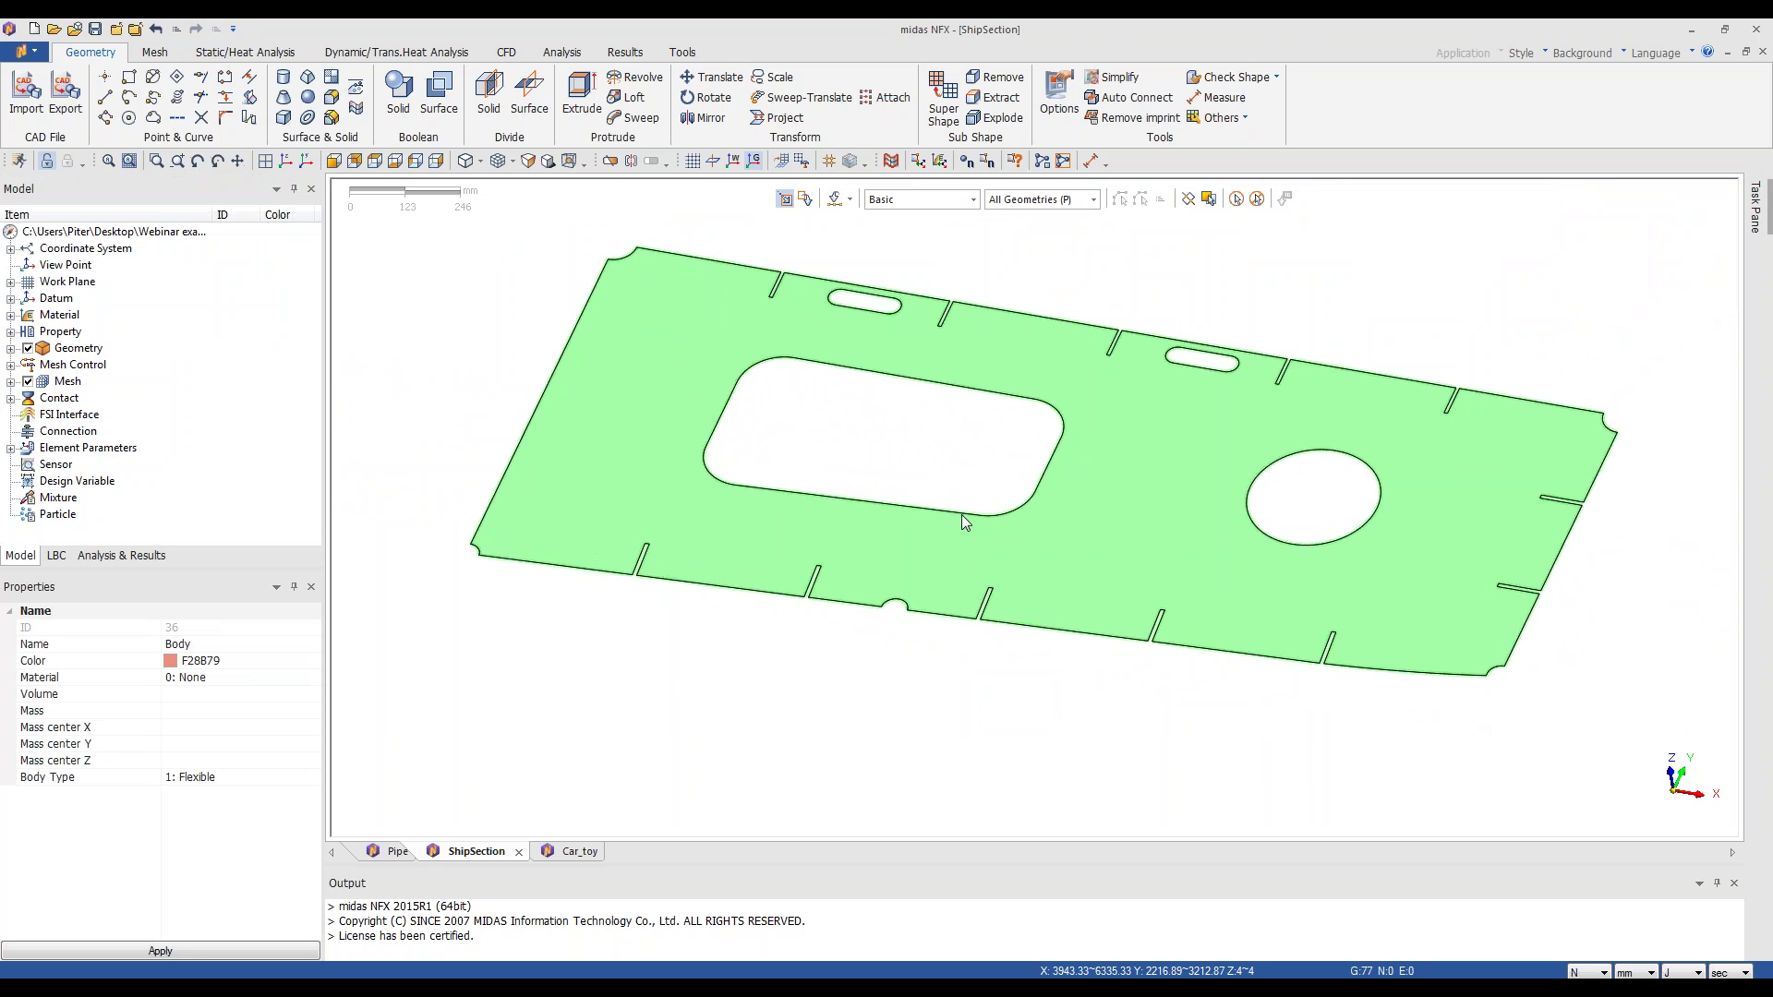
# - Examine the vertices along the sheet's segmented curved lower edge with Merge Face-Edges in Single Shape mode, then cancel the command
pyautogui.click(718, 369)
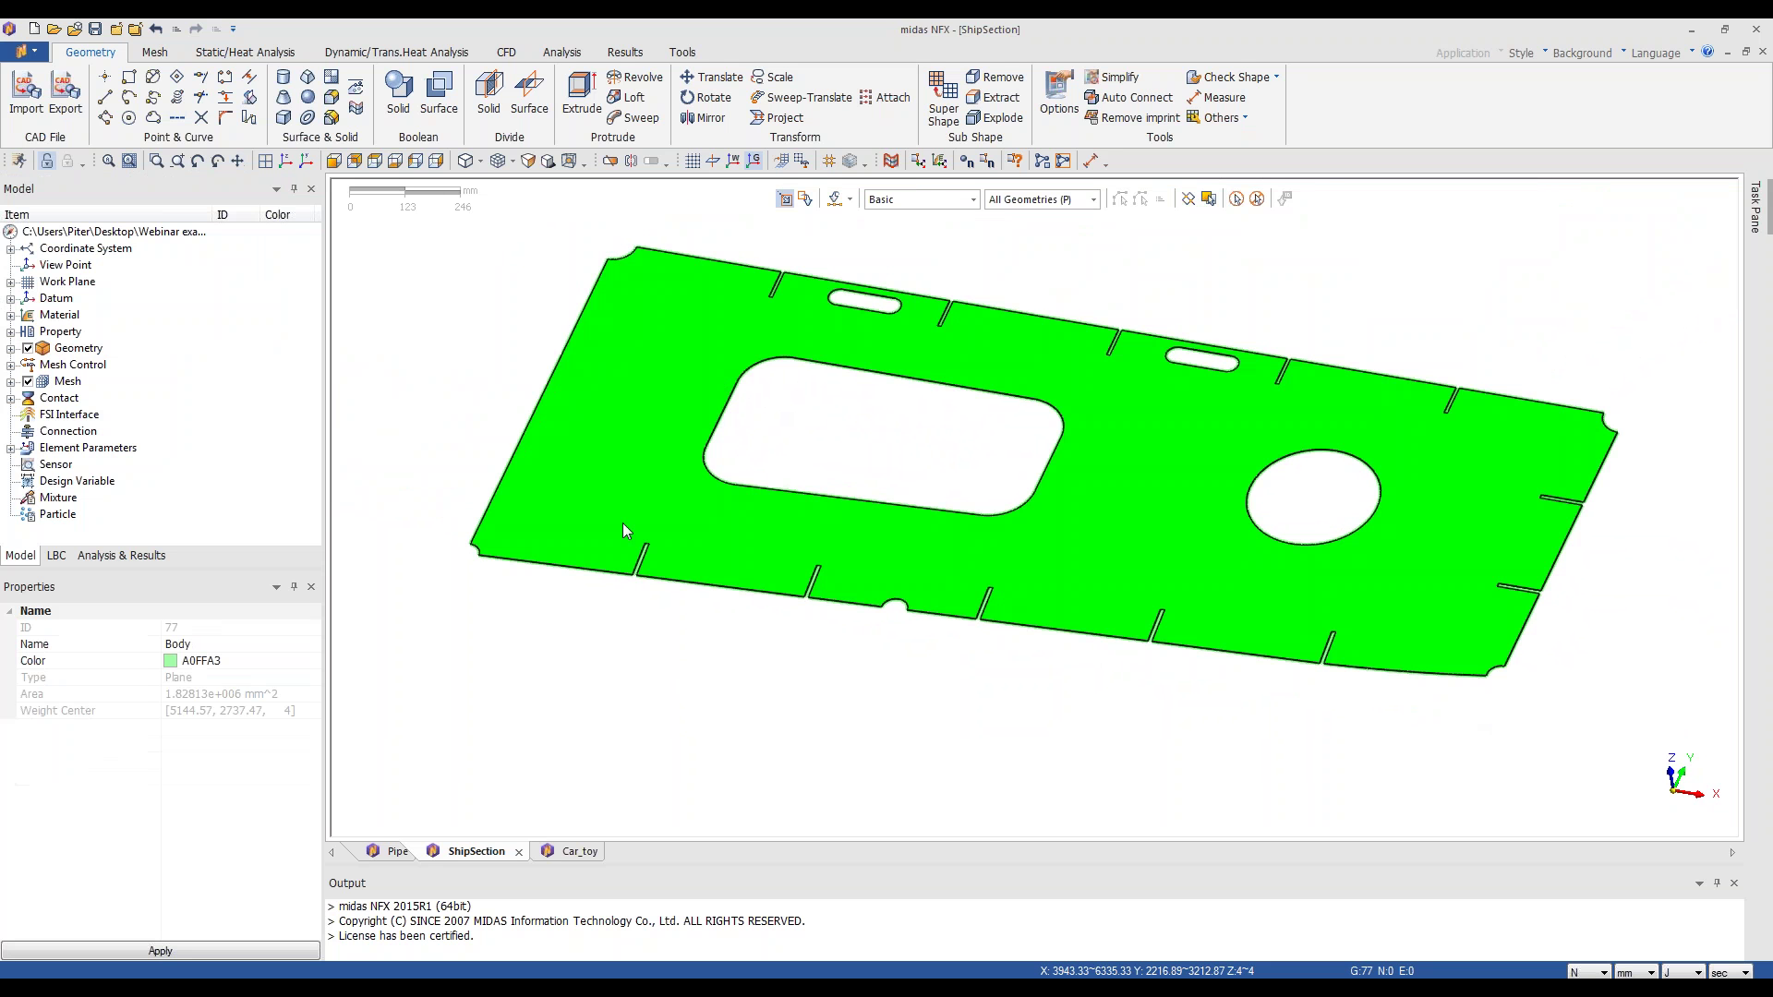
pyautogui.click(358, 111)
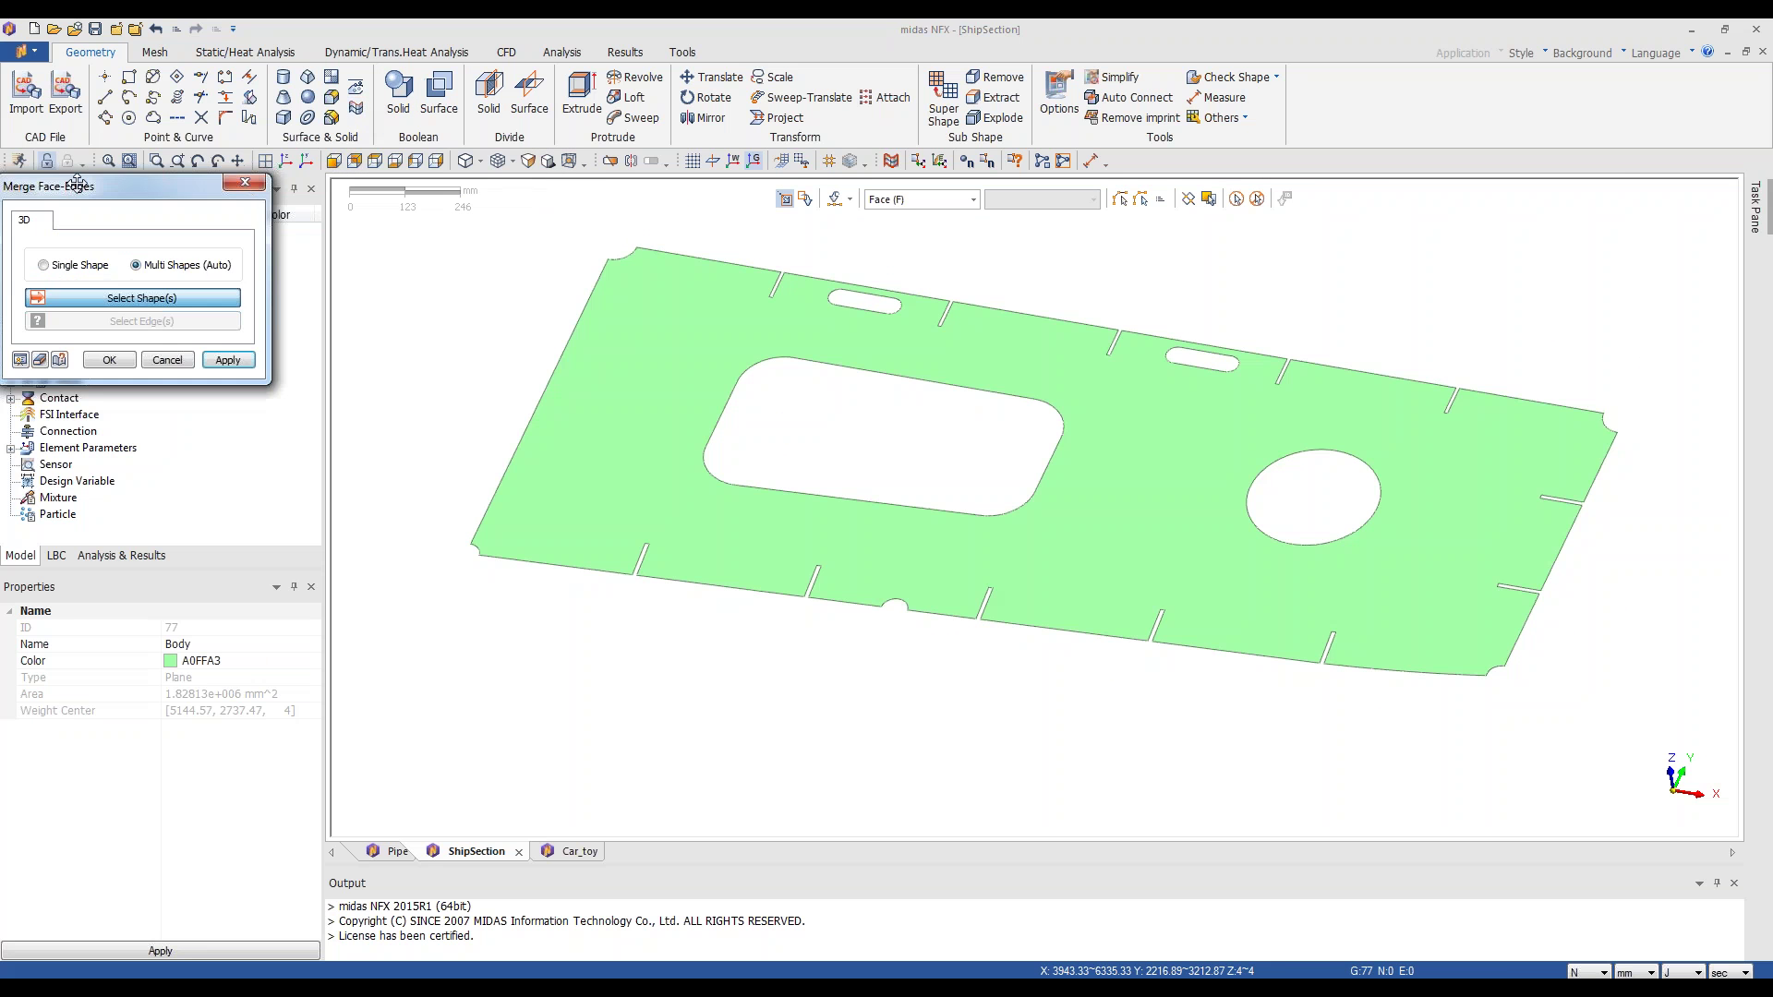
pyautogui.moveTo(78, 182); pyautogui.dragTo(275, 191)
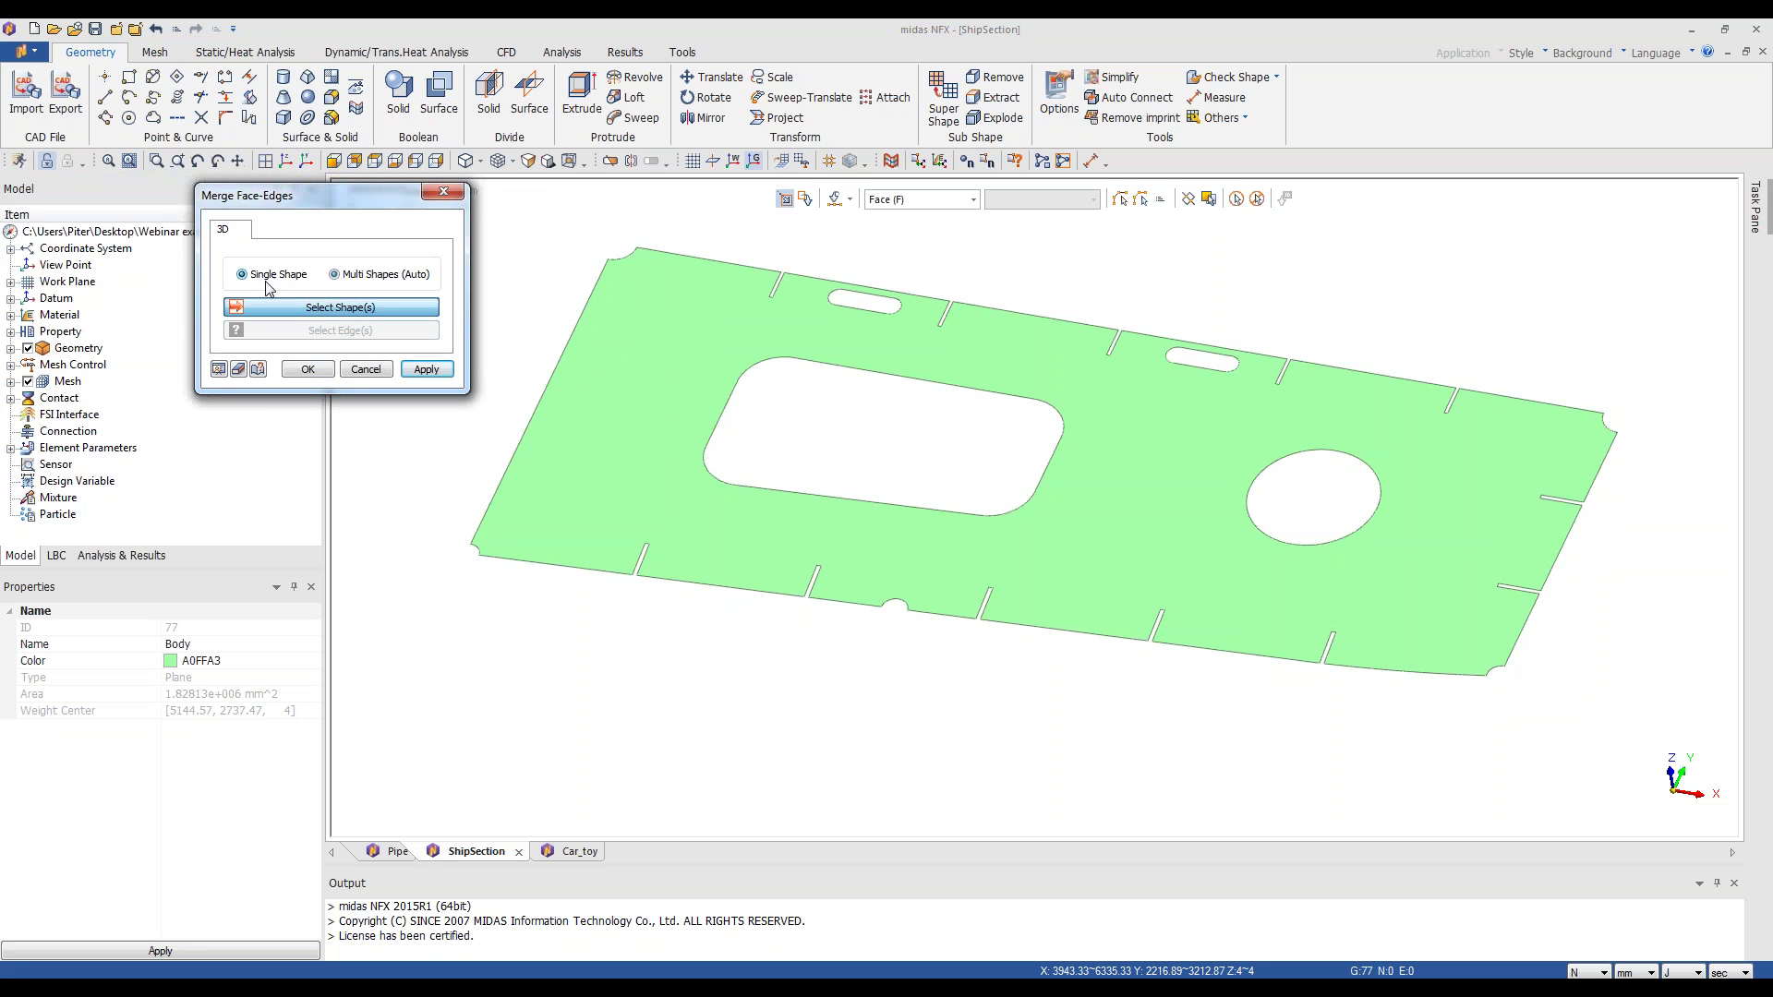
pyautogui.click(640, 497)
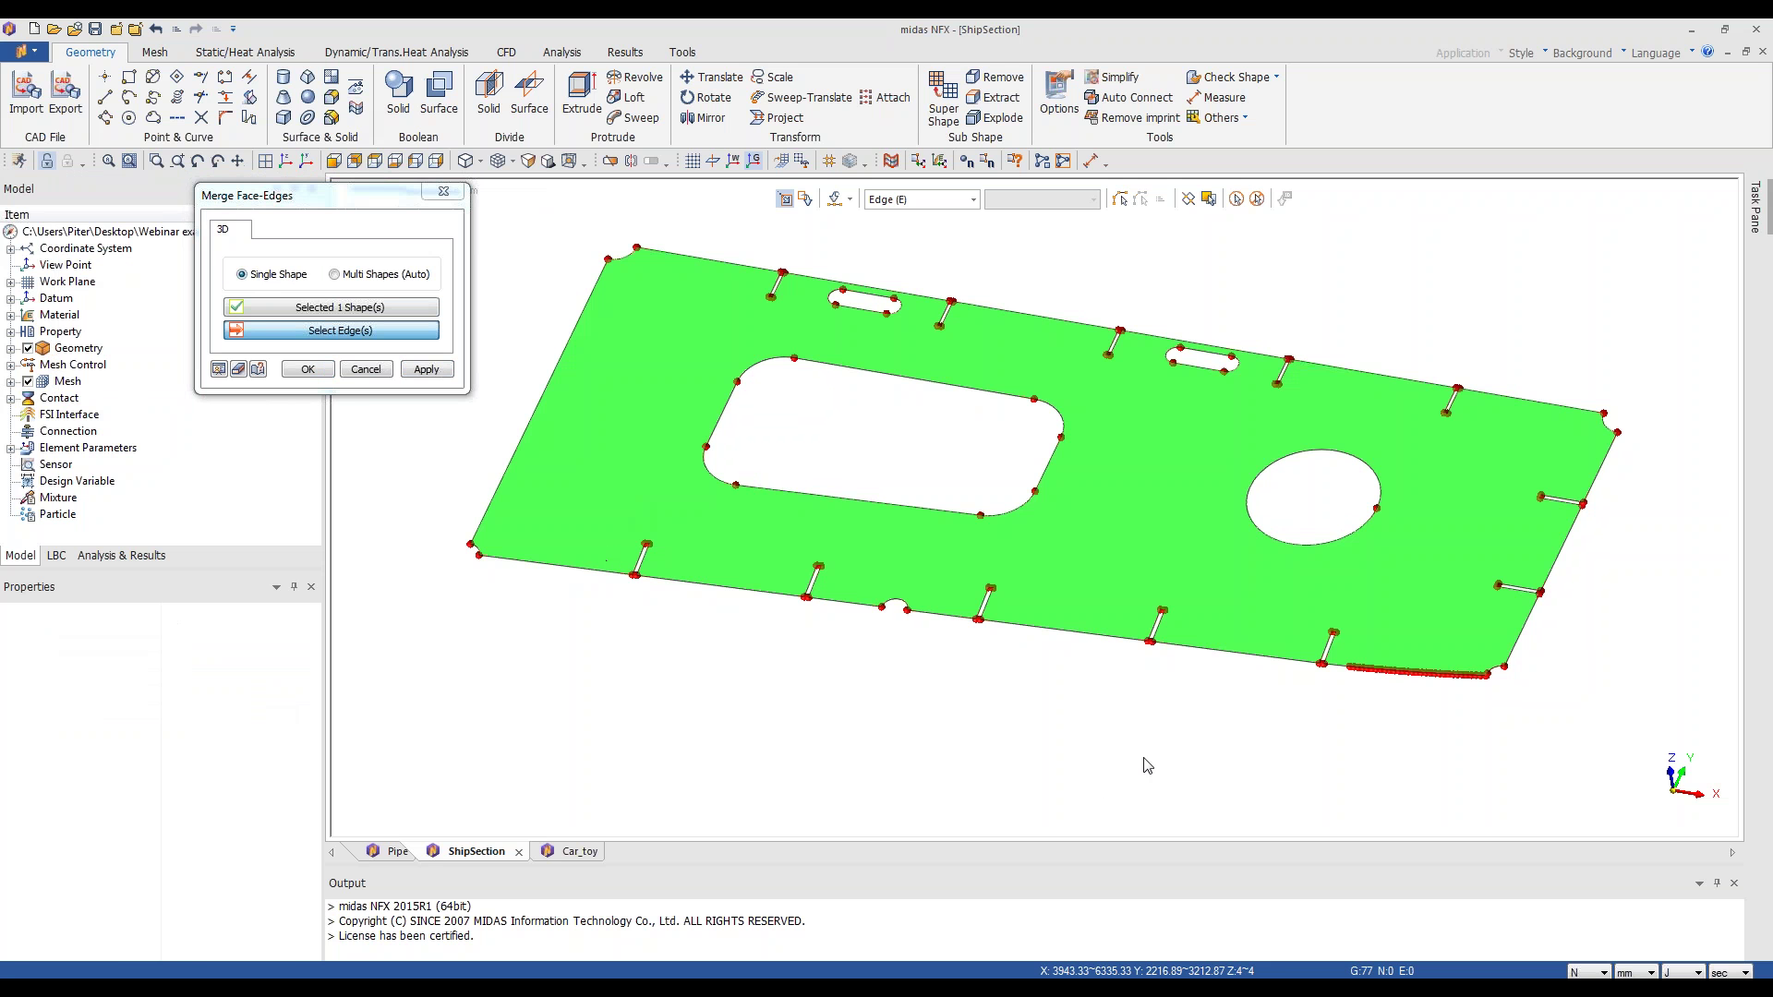
pyautogui.scroll(3, 1433, 752)
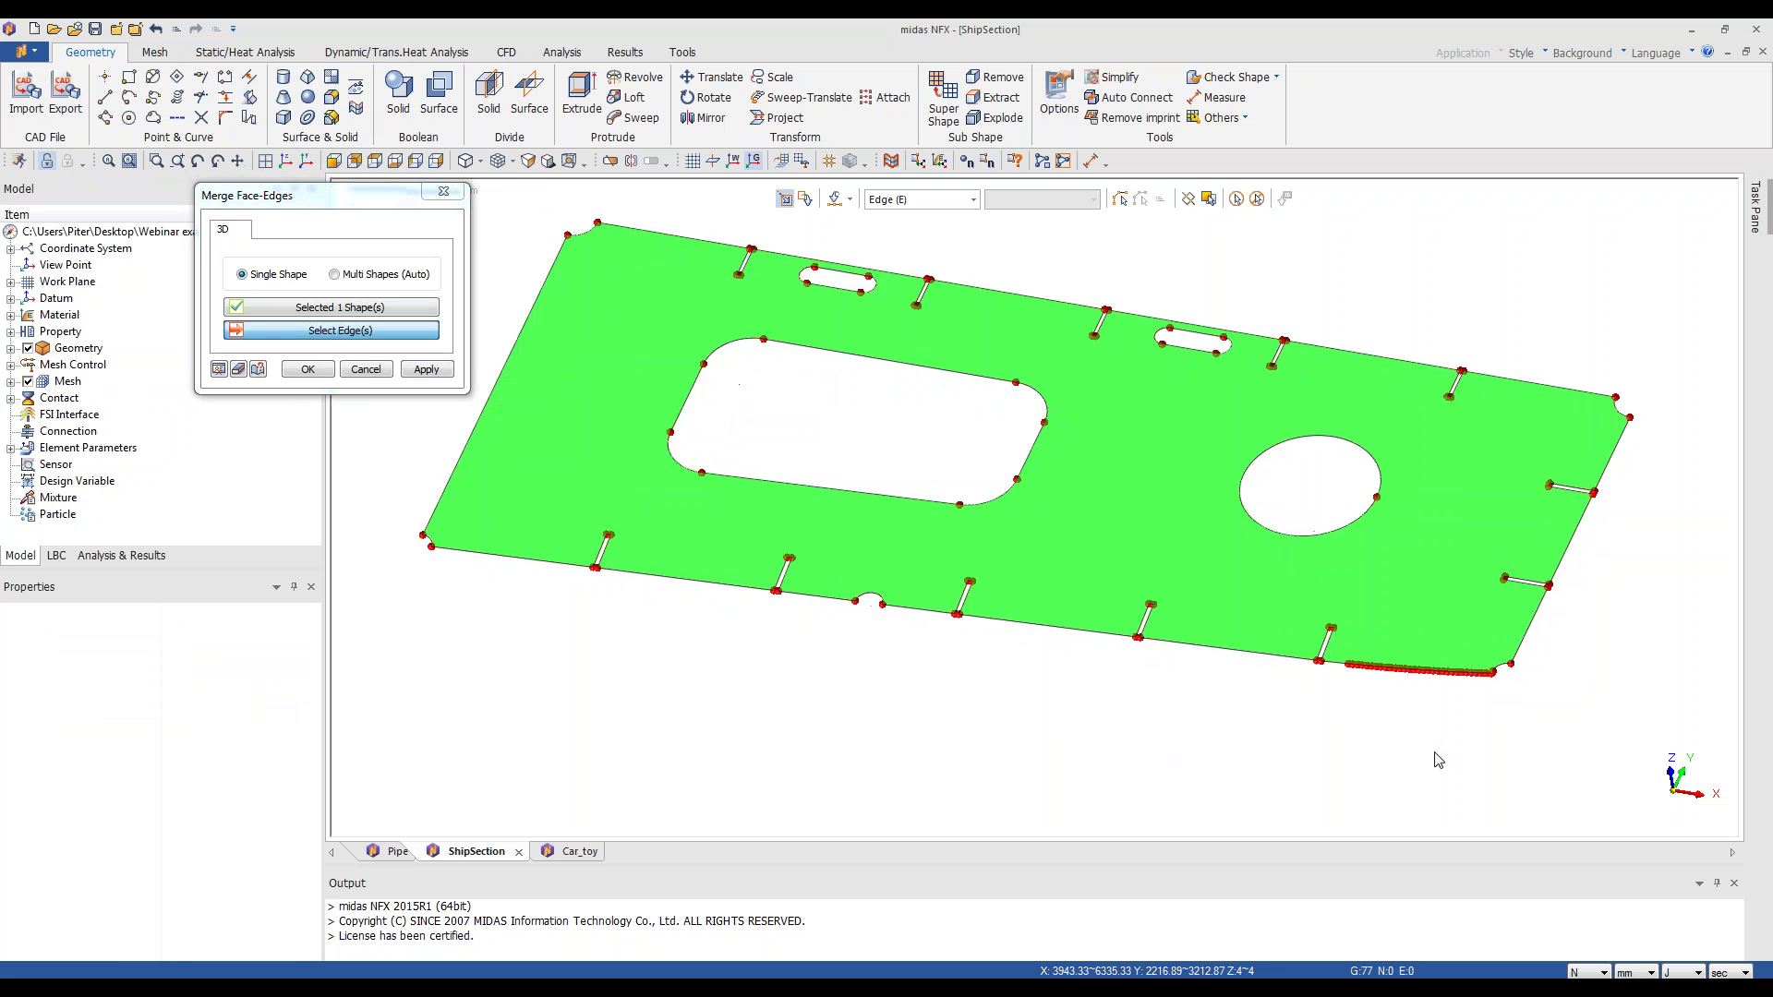
pyautogui.scroll(5, 1452, 725)
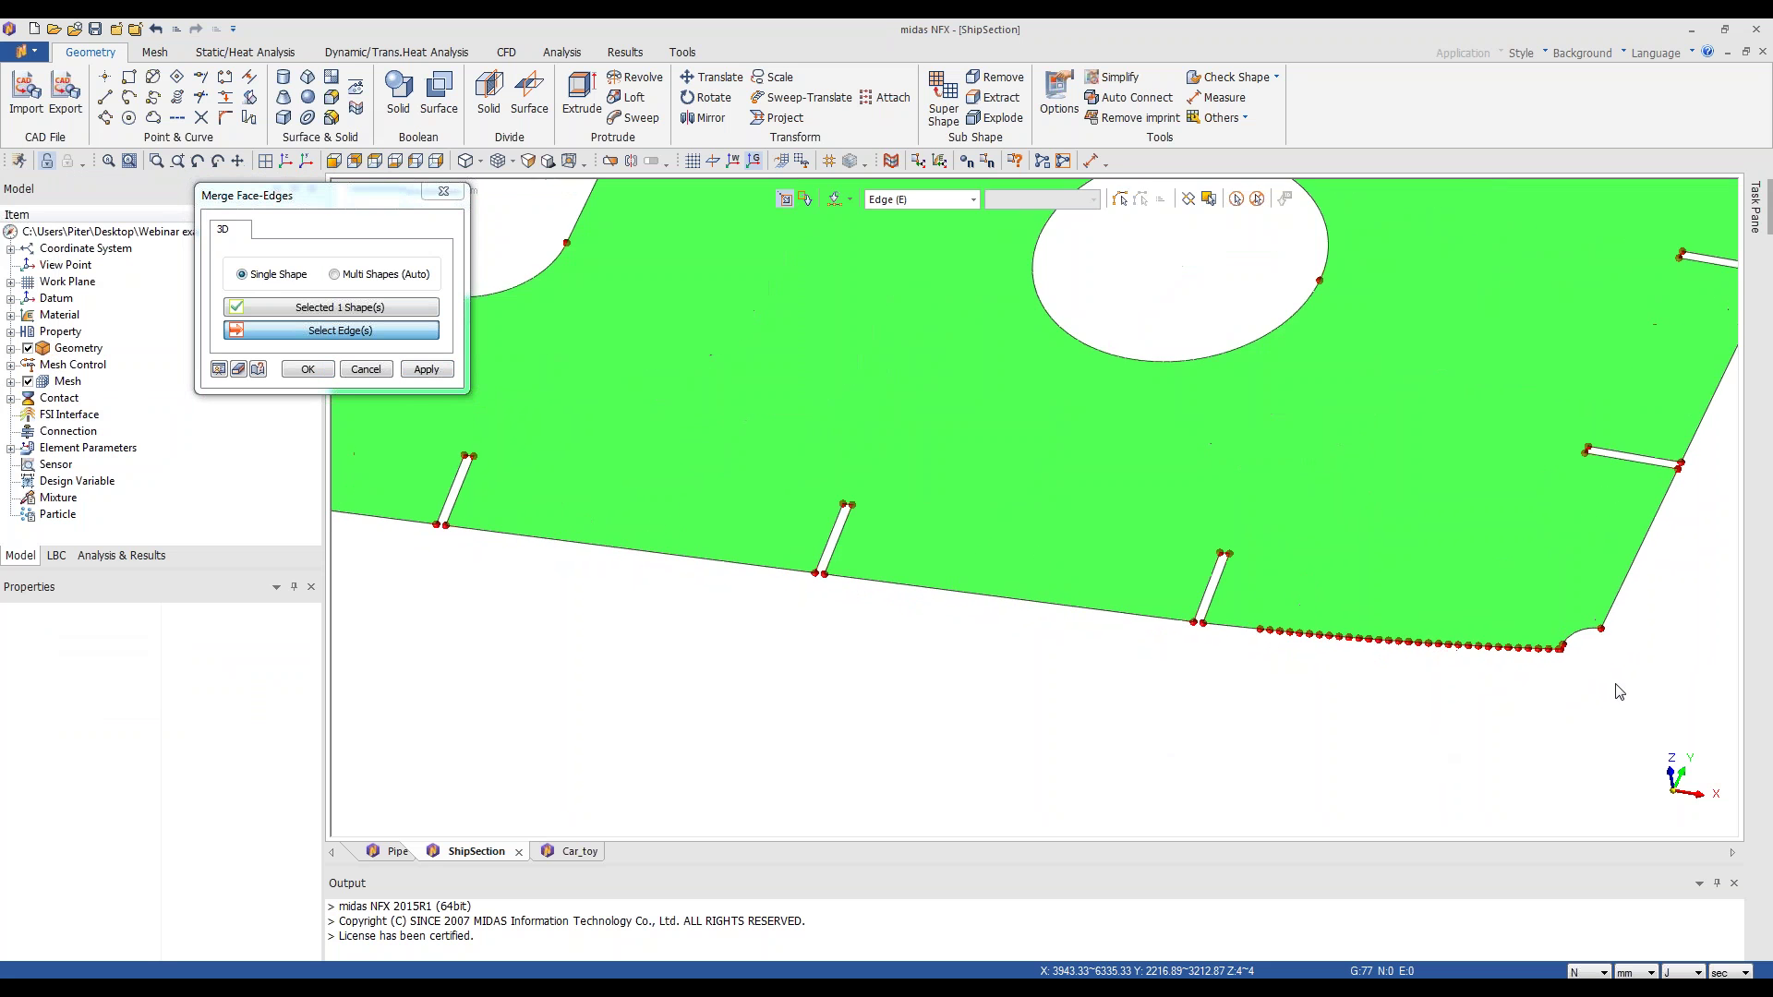
pyautogui.scroll(-1, 1592, 707)
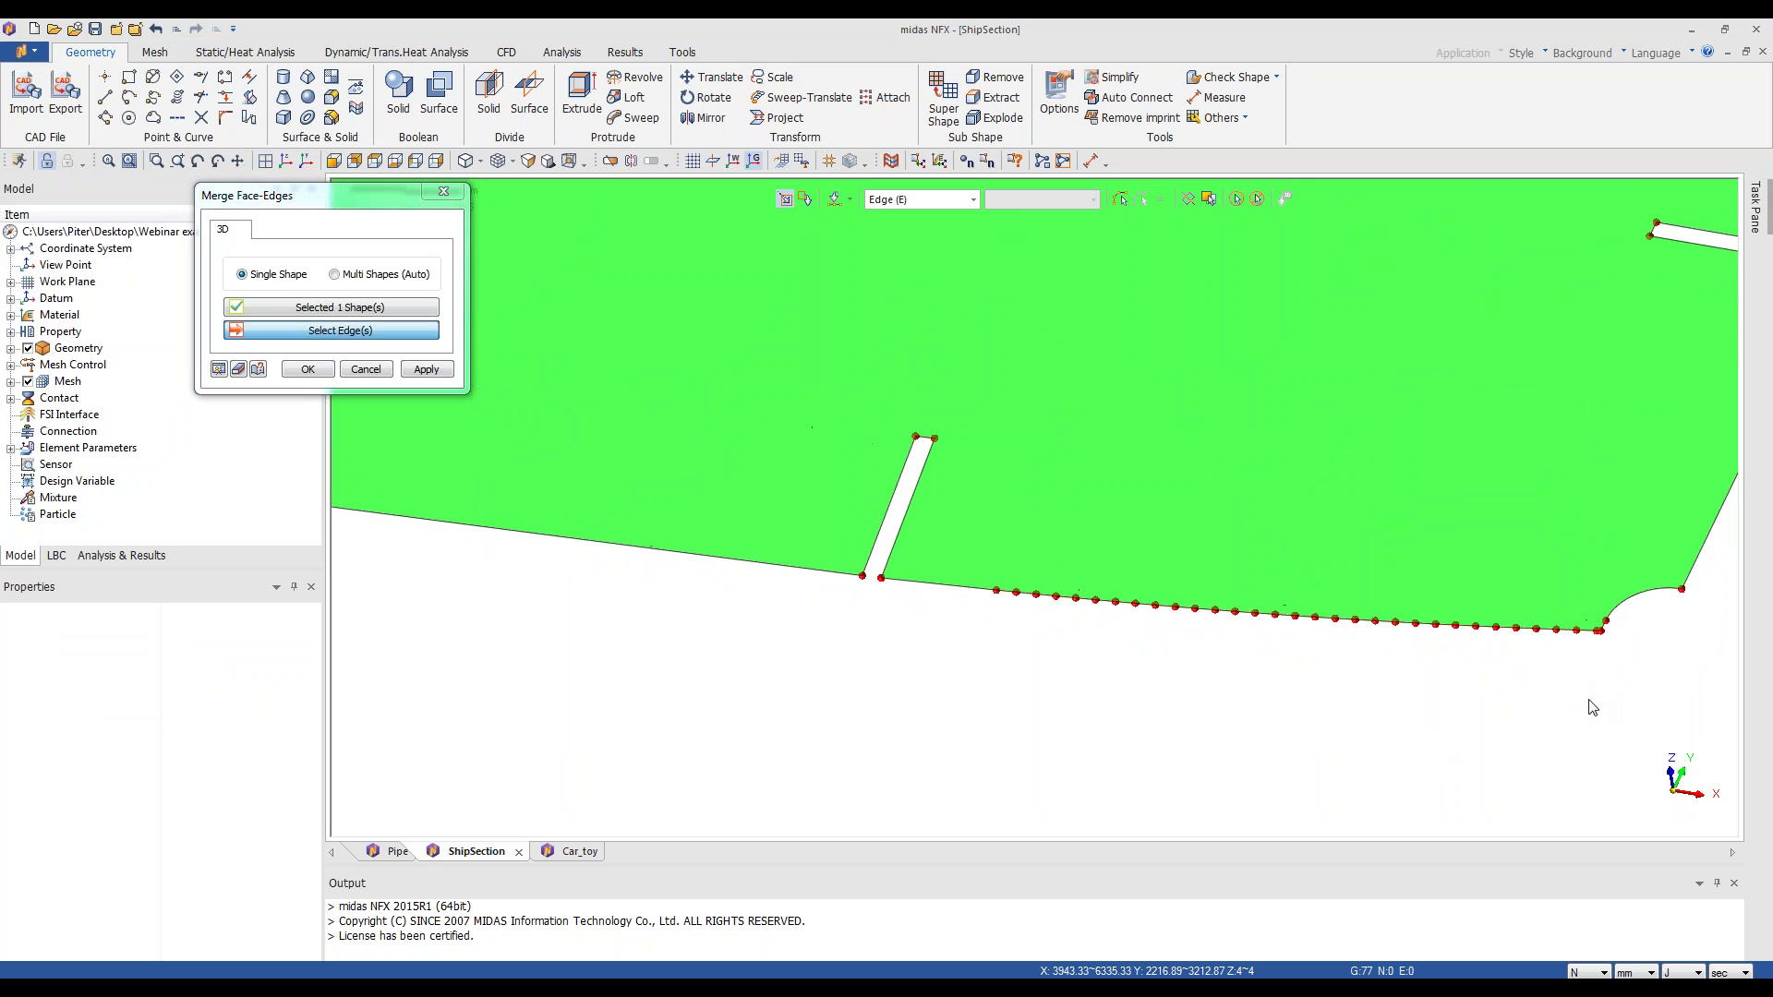
pyautogui.click(366, 370)
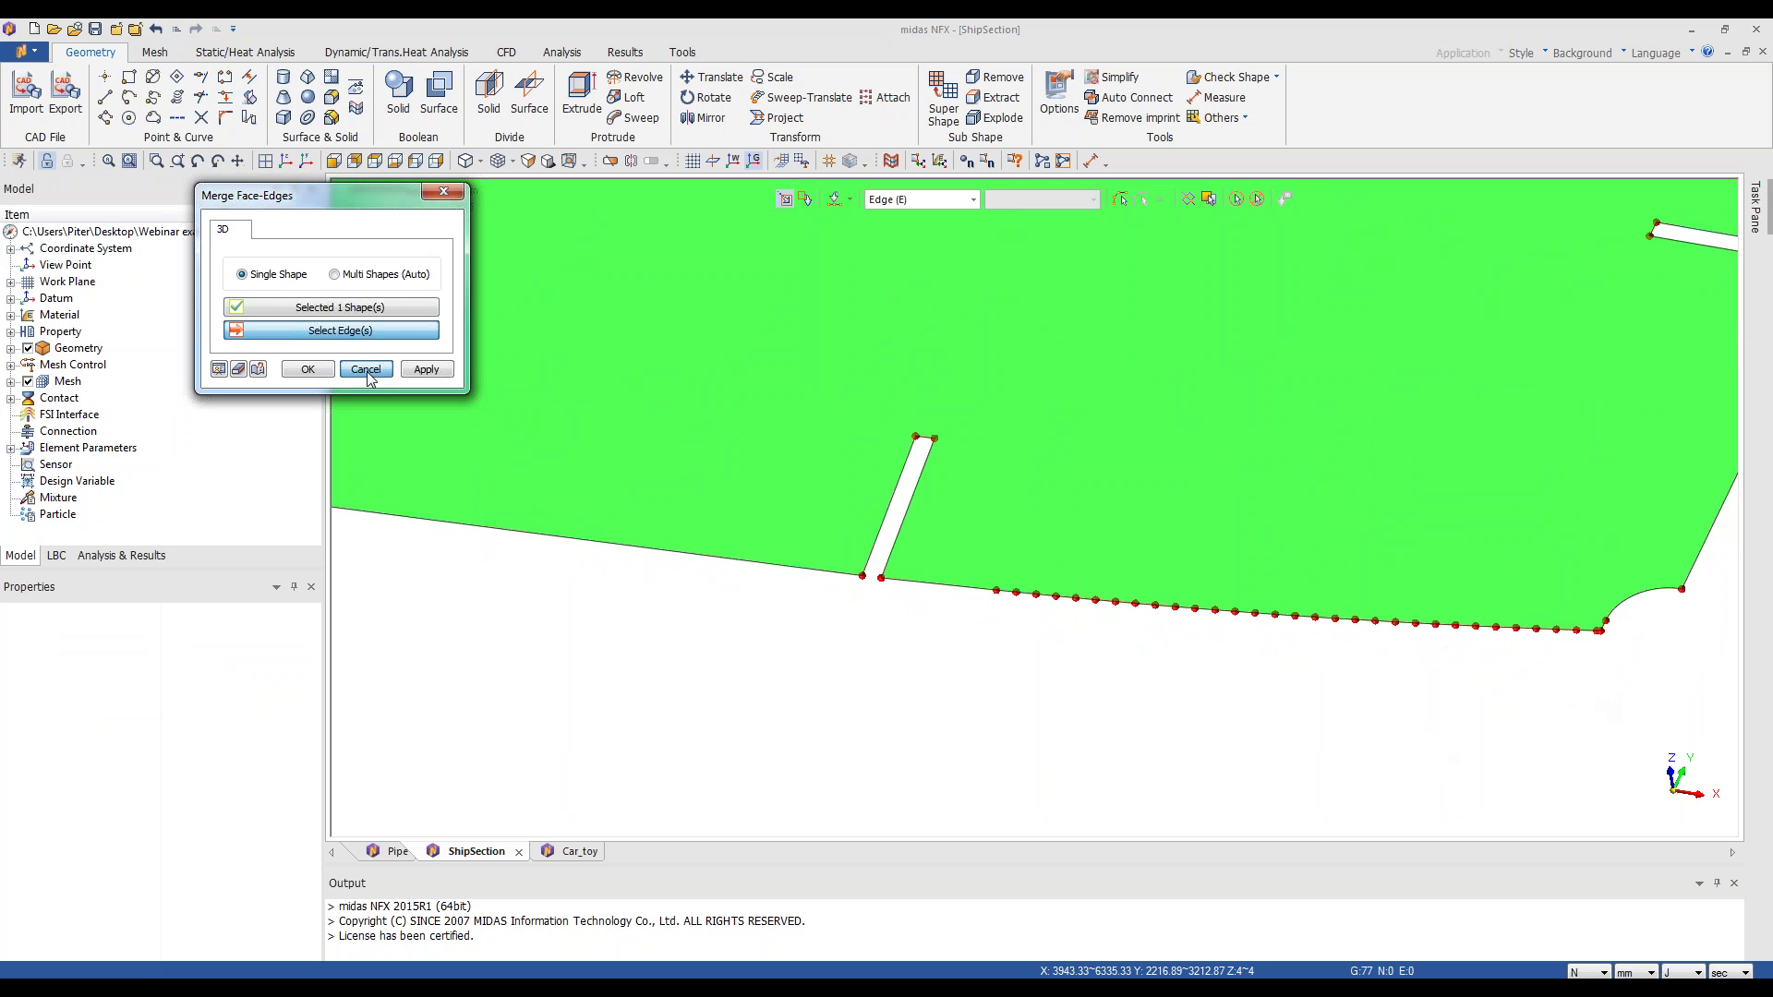
pyautogui.click(366, 369)
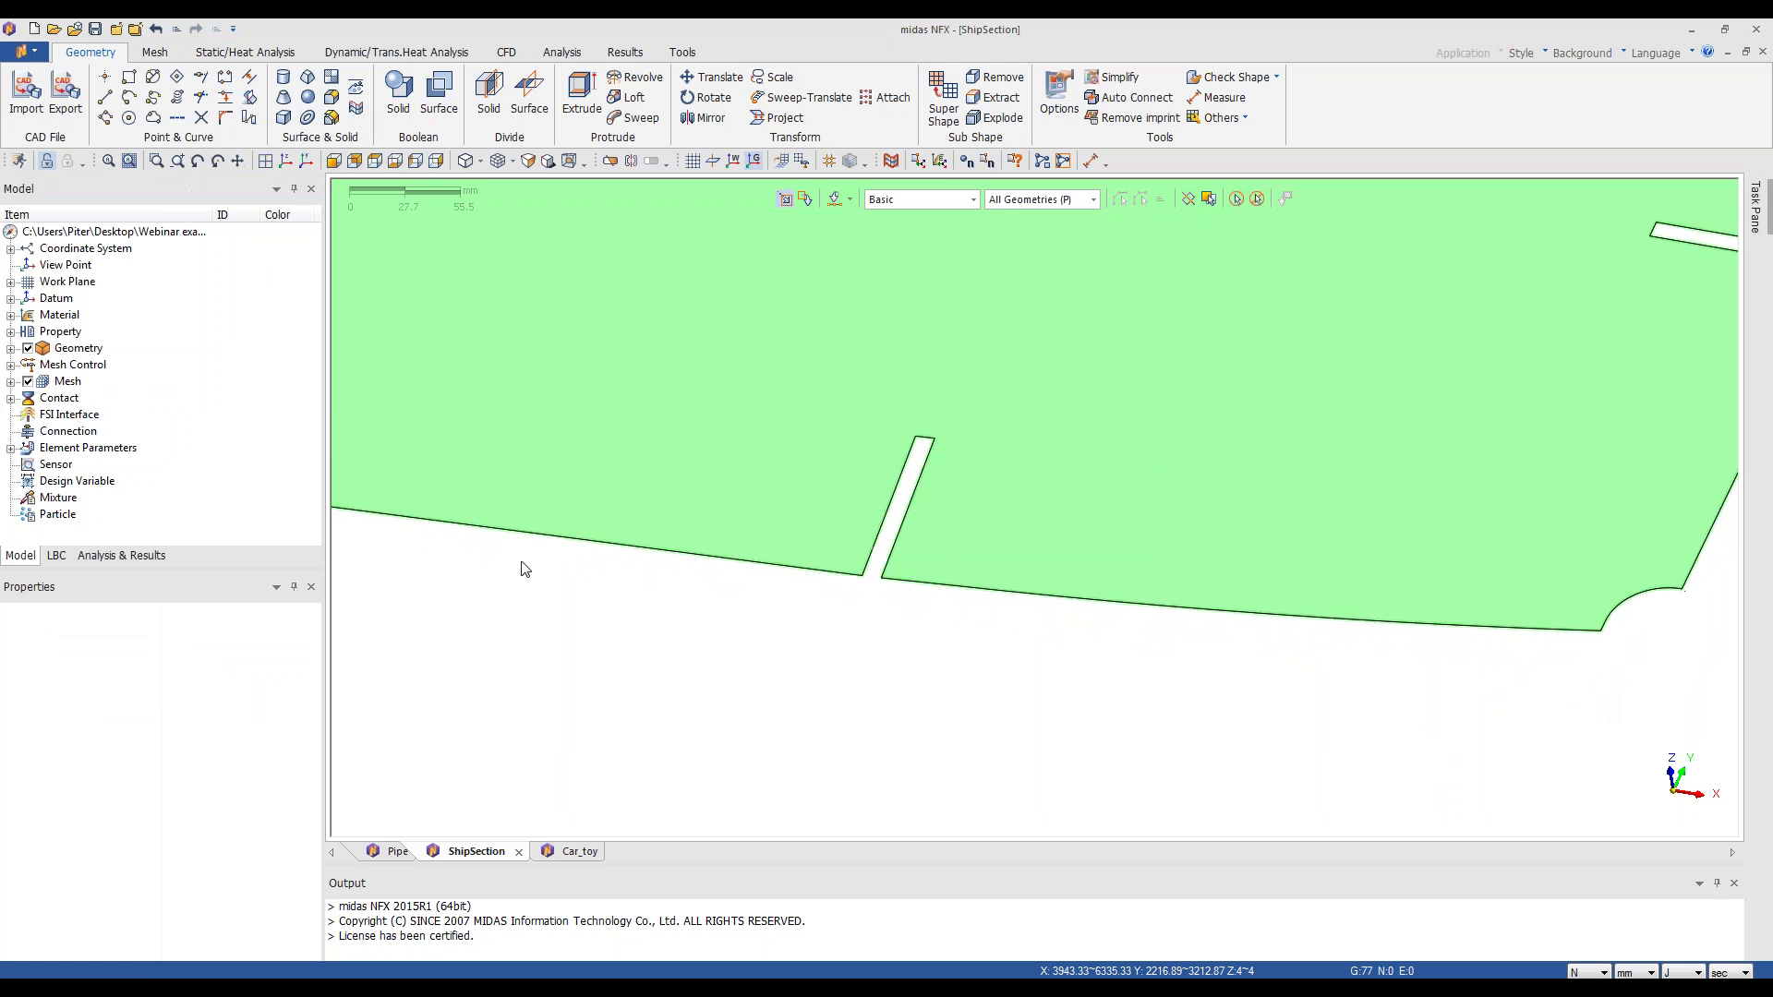
# - Try to merge five short segments of the sheet's curved lower edge with Merge Face-Edges in Single Shape mode
pyautogui.scroll(-5, 868, 682)
pyautogui.scroll(-3, 1134, 692)
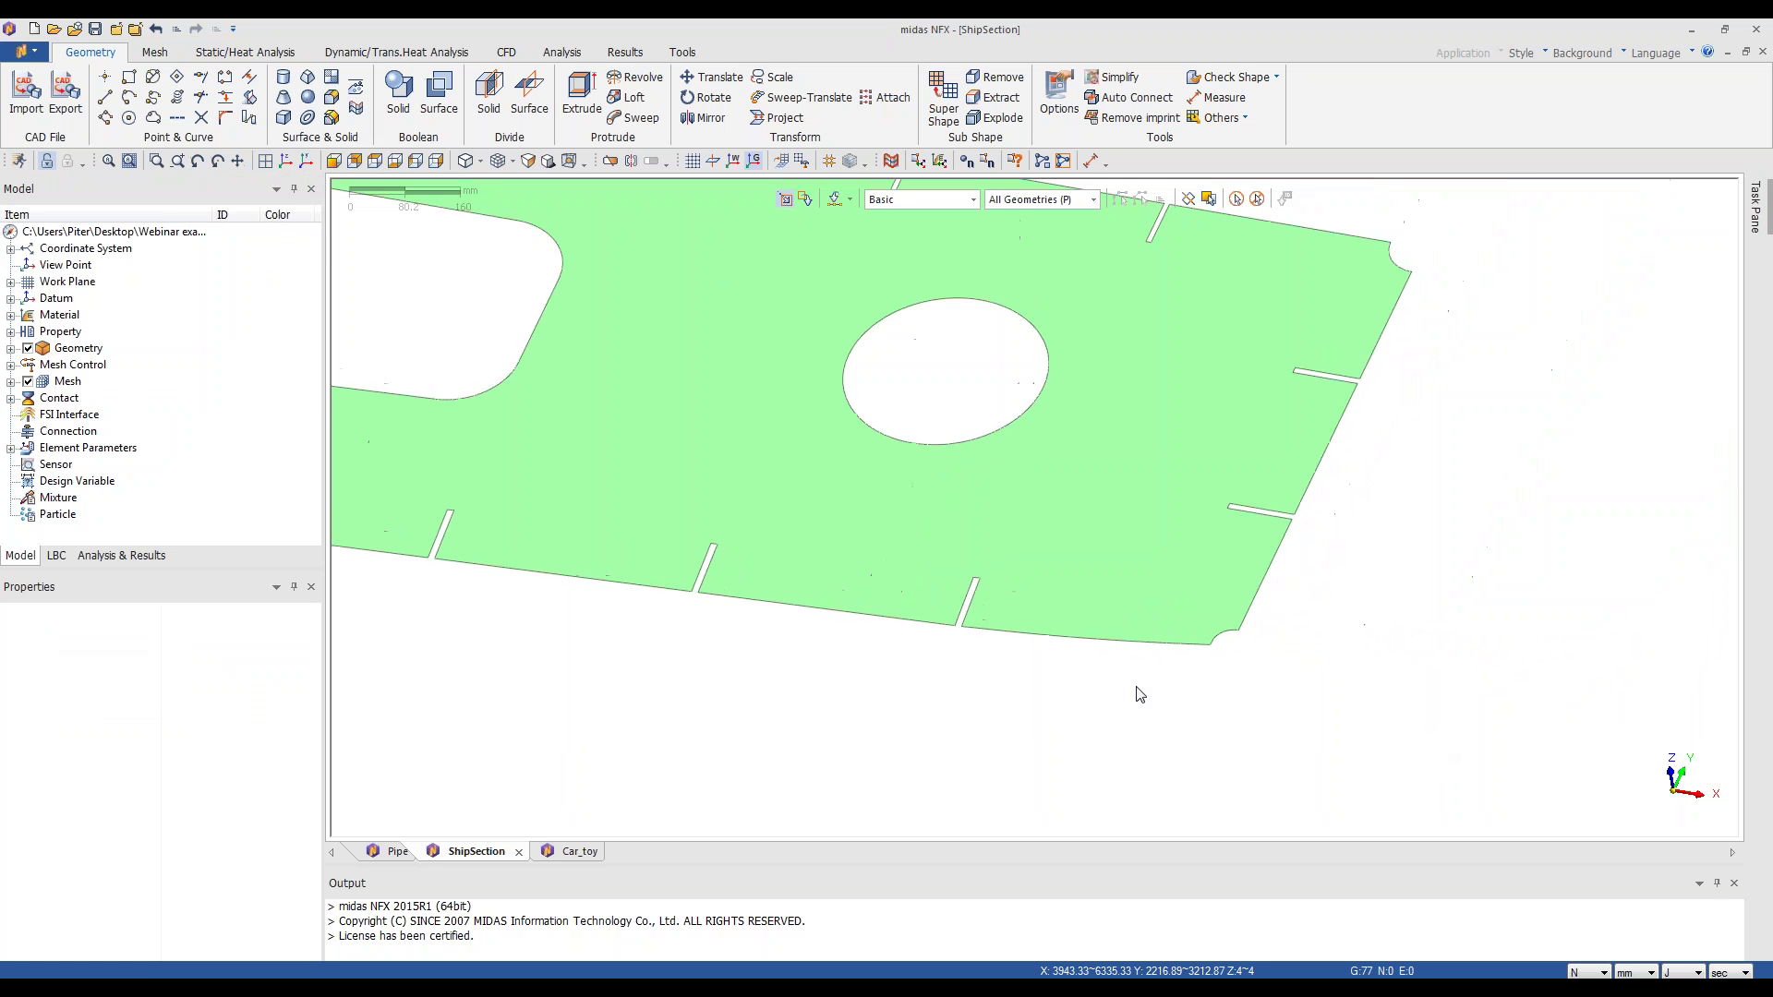
pyautogui.click(356, 107)
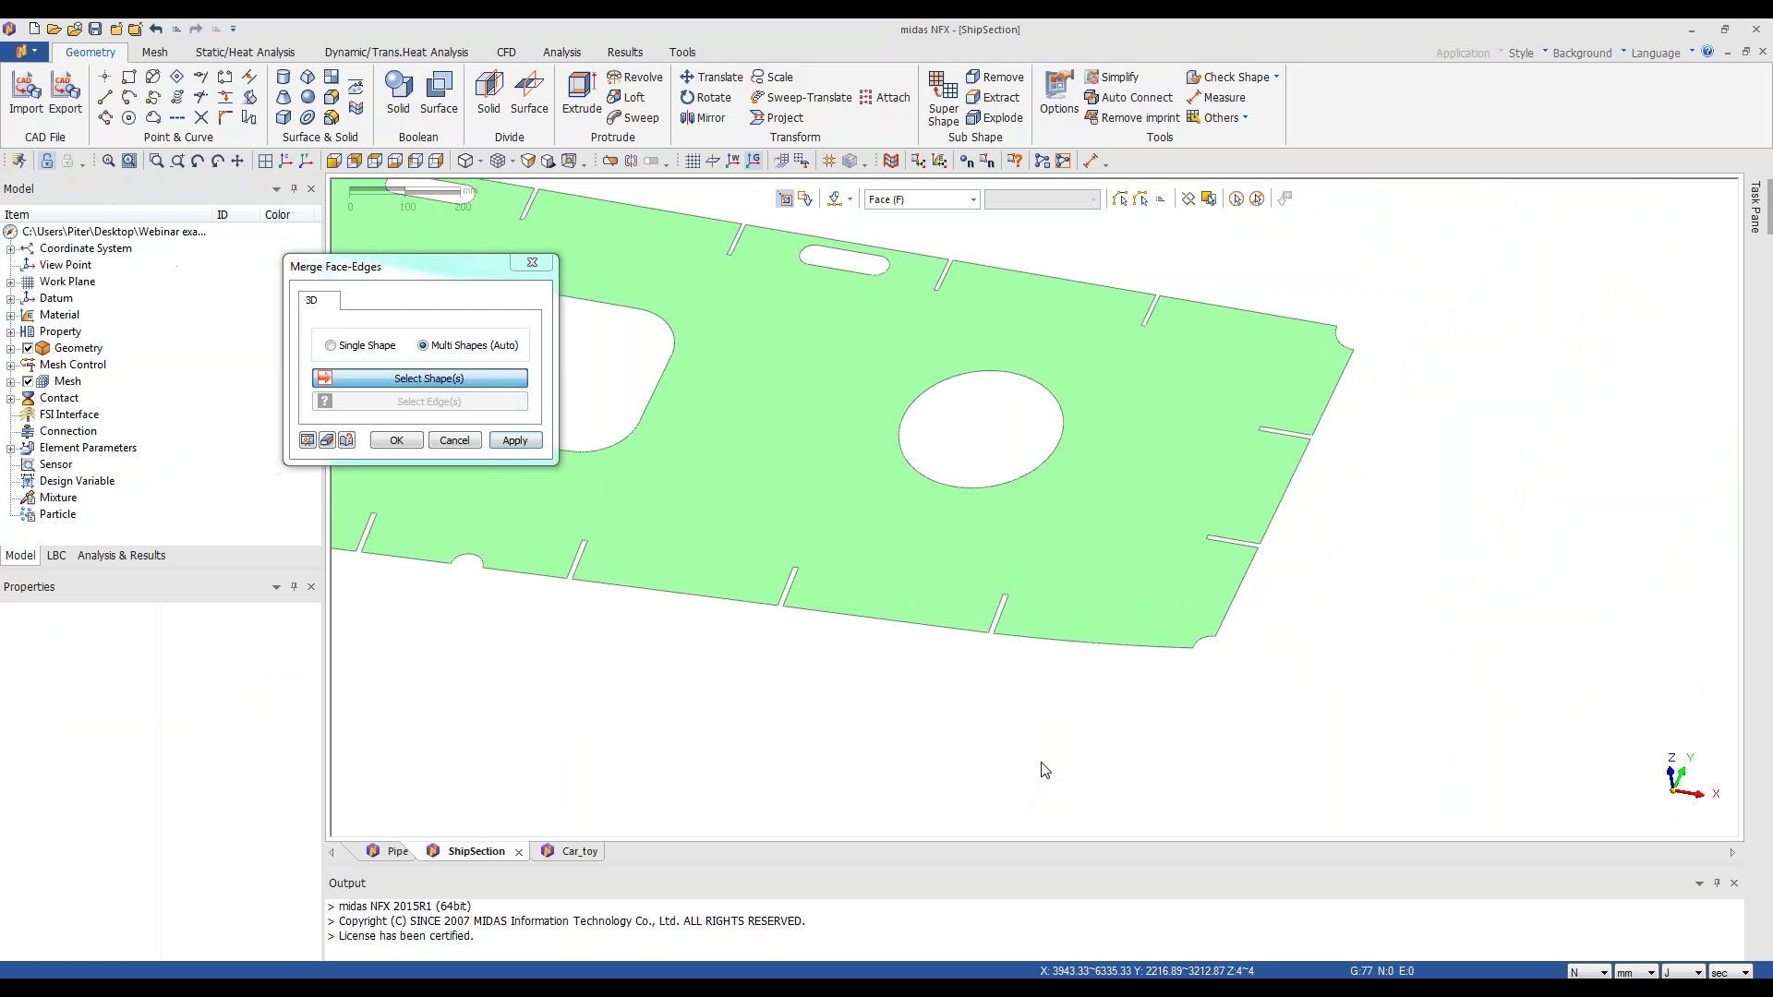
pyautogui.scroll(3, 1034, 738)
pyautogui.click(334, 346)
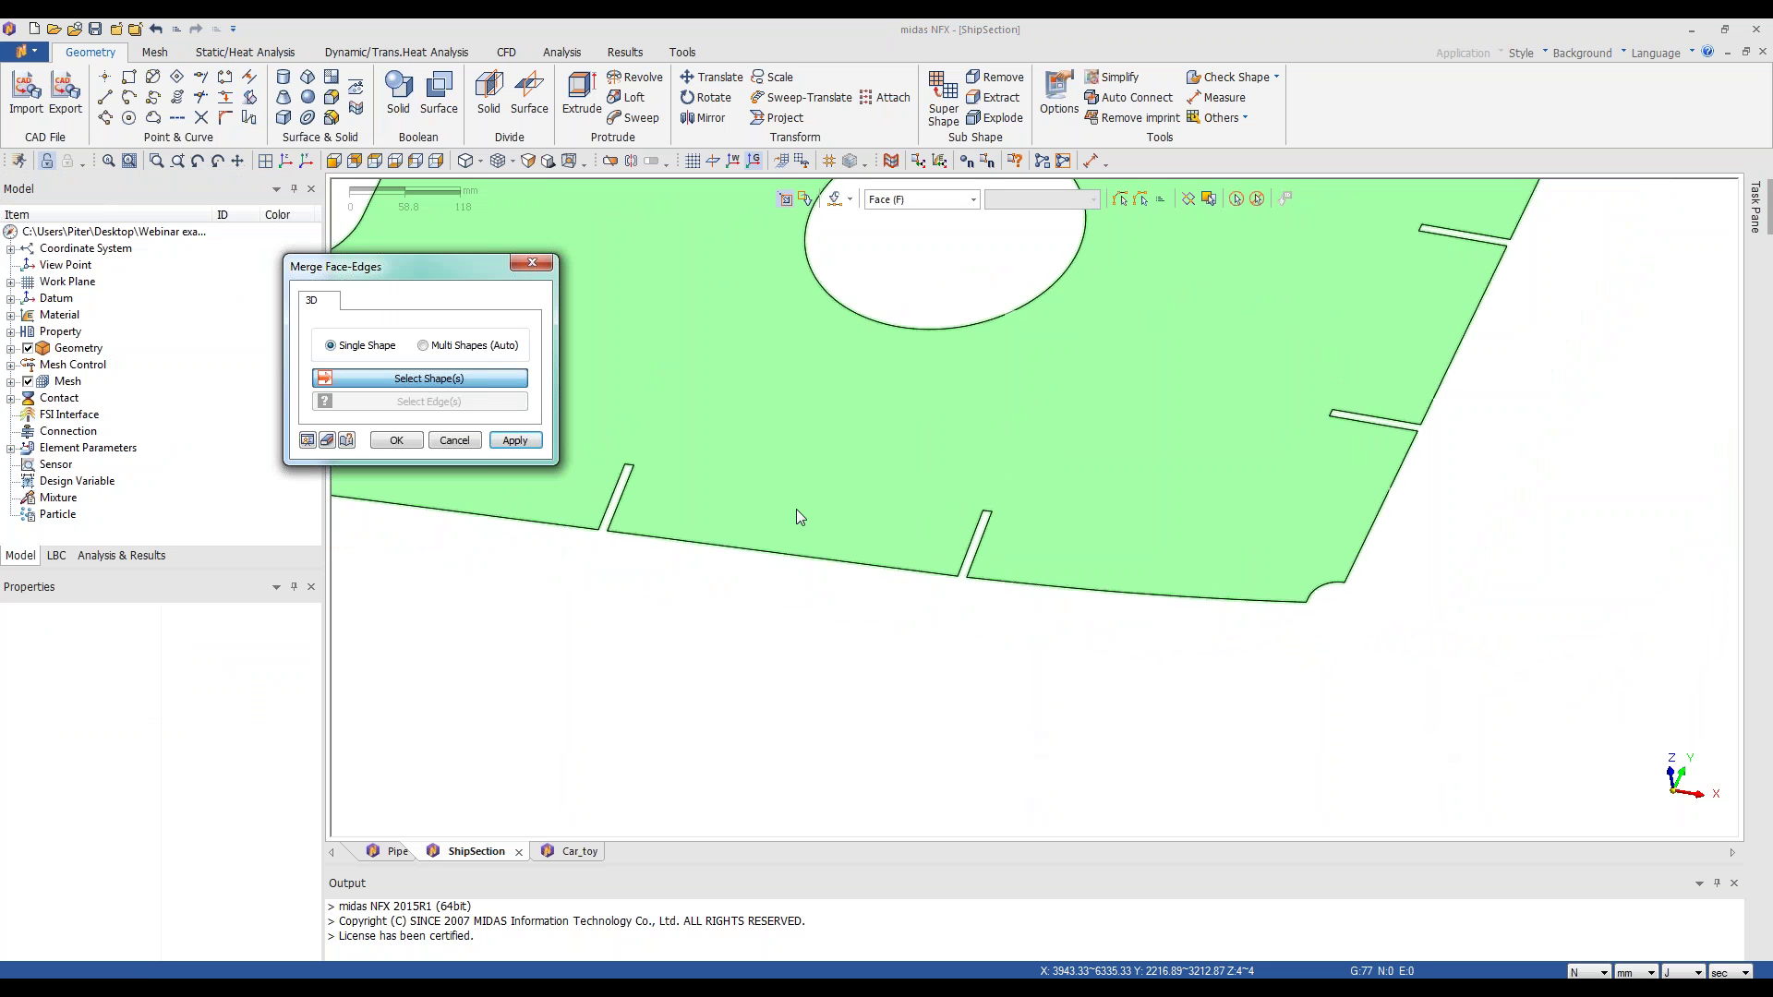
pyautogui.click(879, 552)
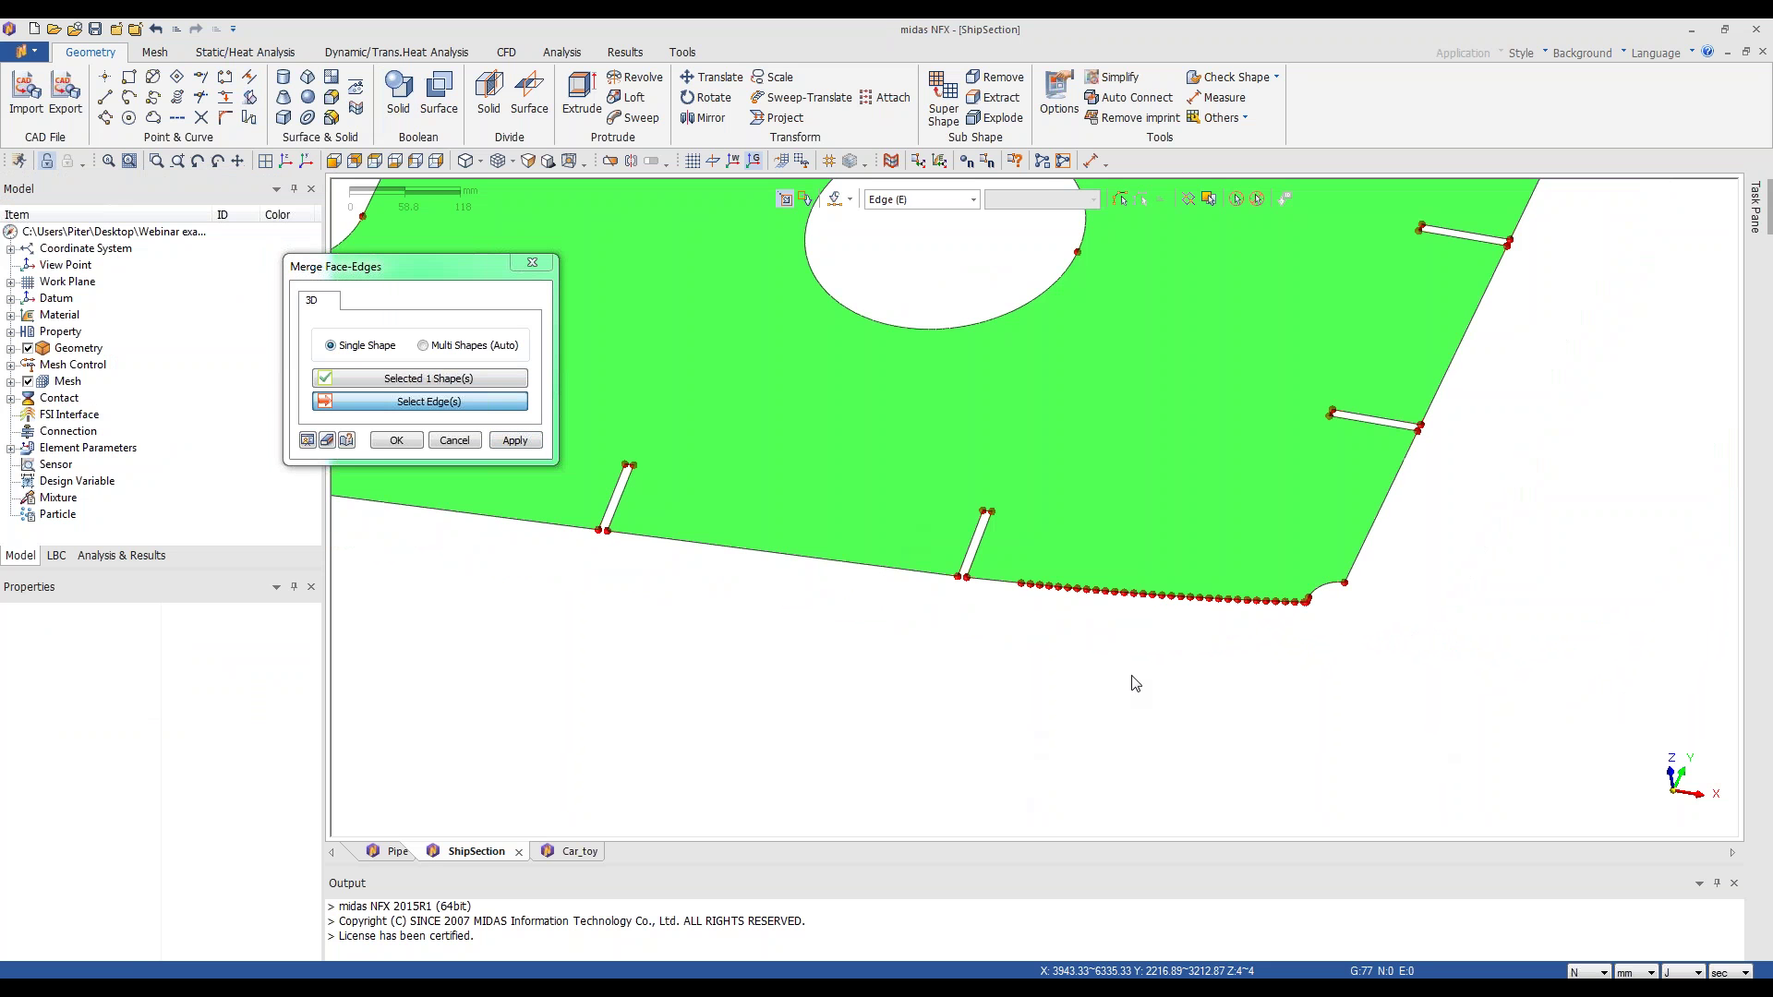
pyautogui.scroll(2, 1021, 631)
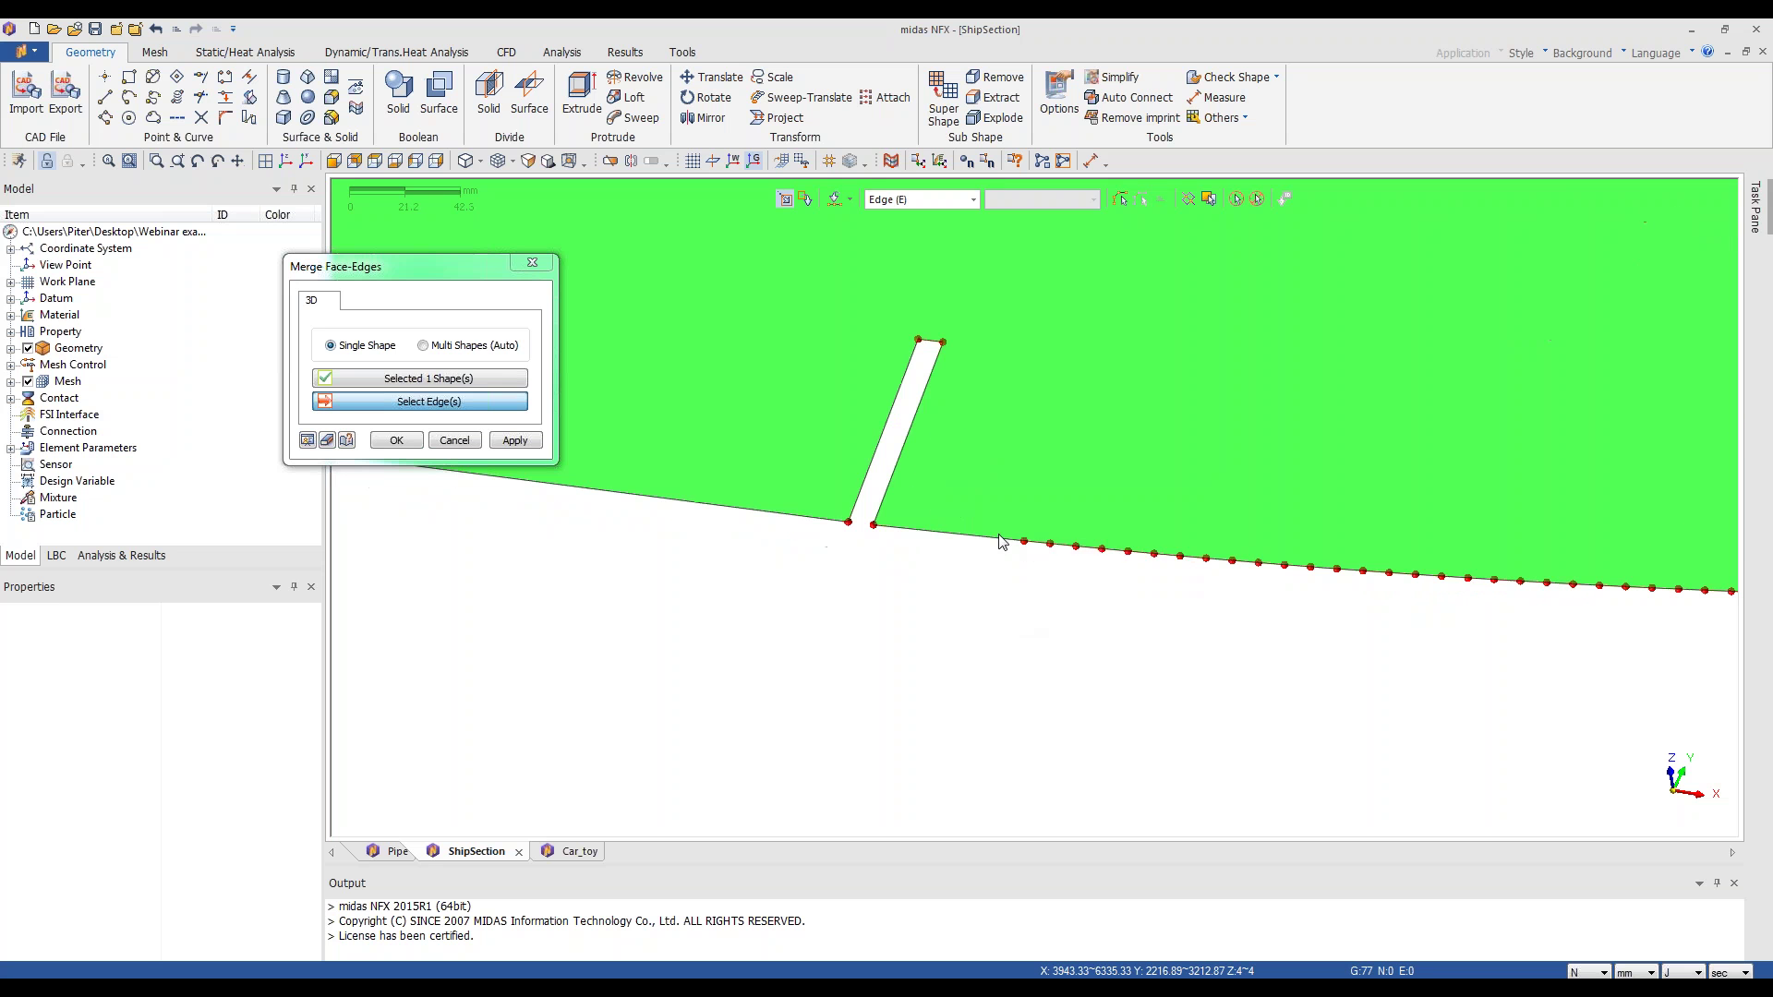
pyautogui.moveTo(1027, 535); pyautogui.dragTo(1185, 565)
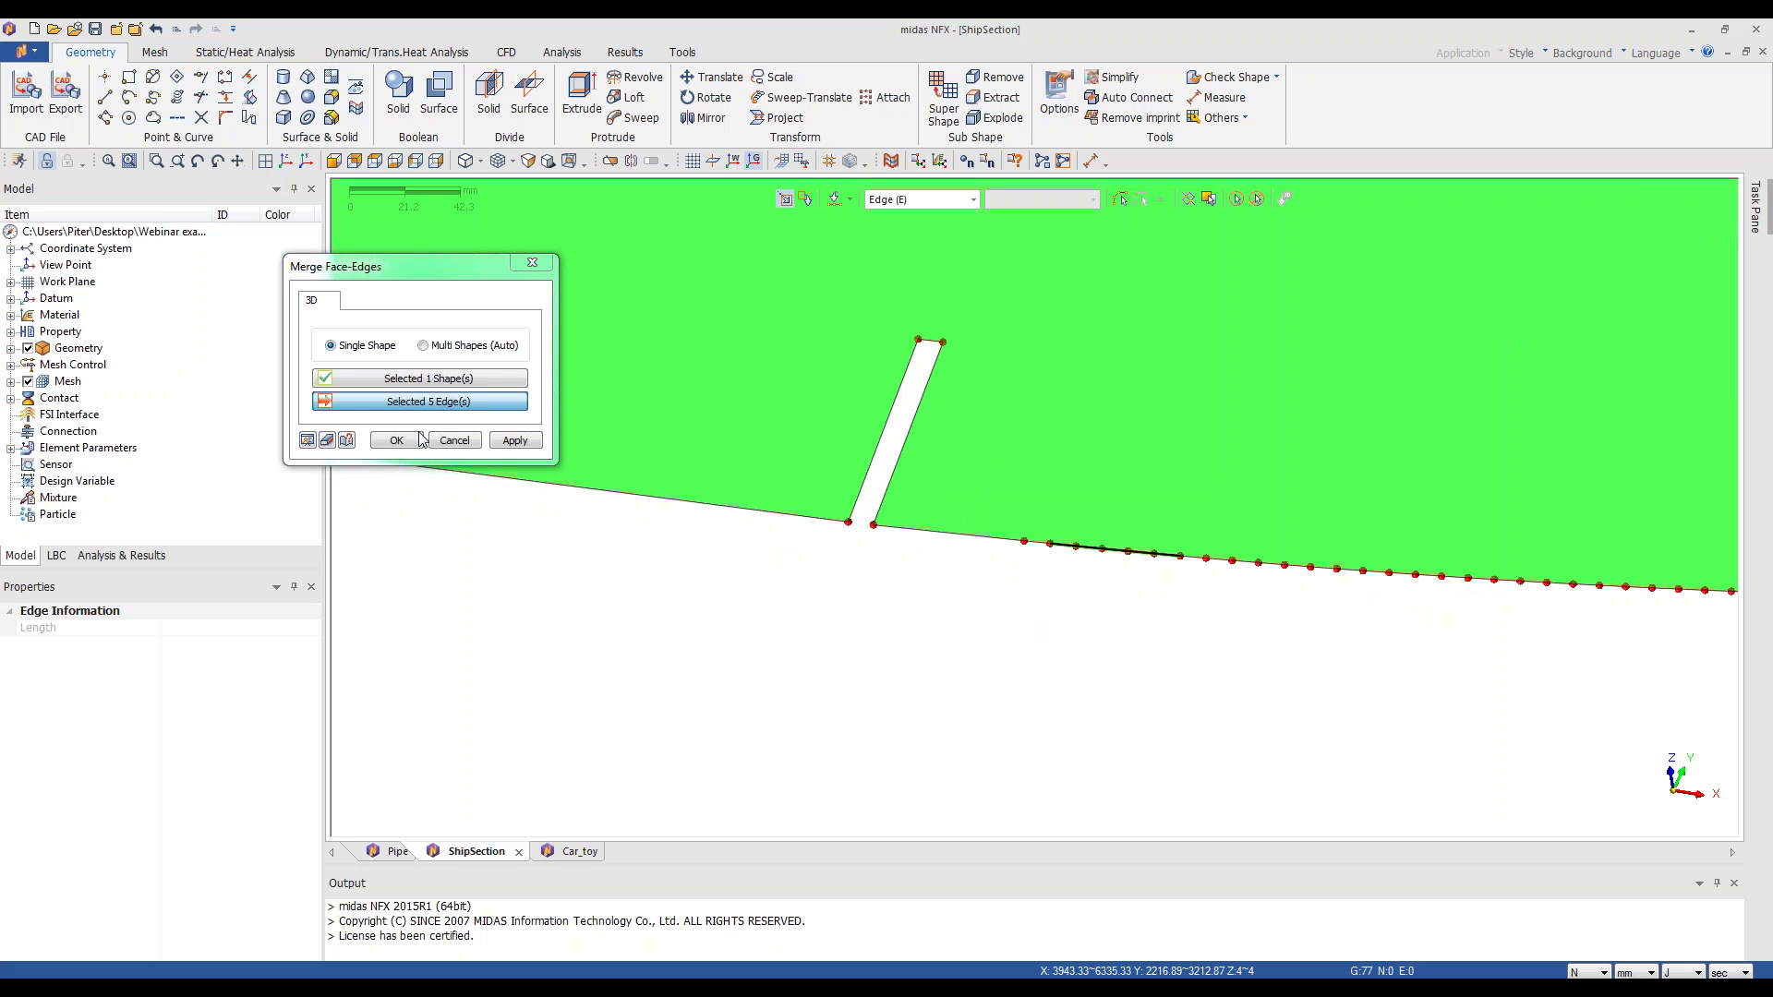
pyautogui.click(515, 441)
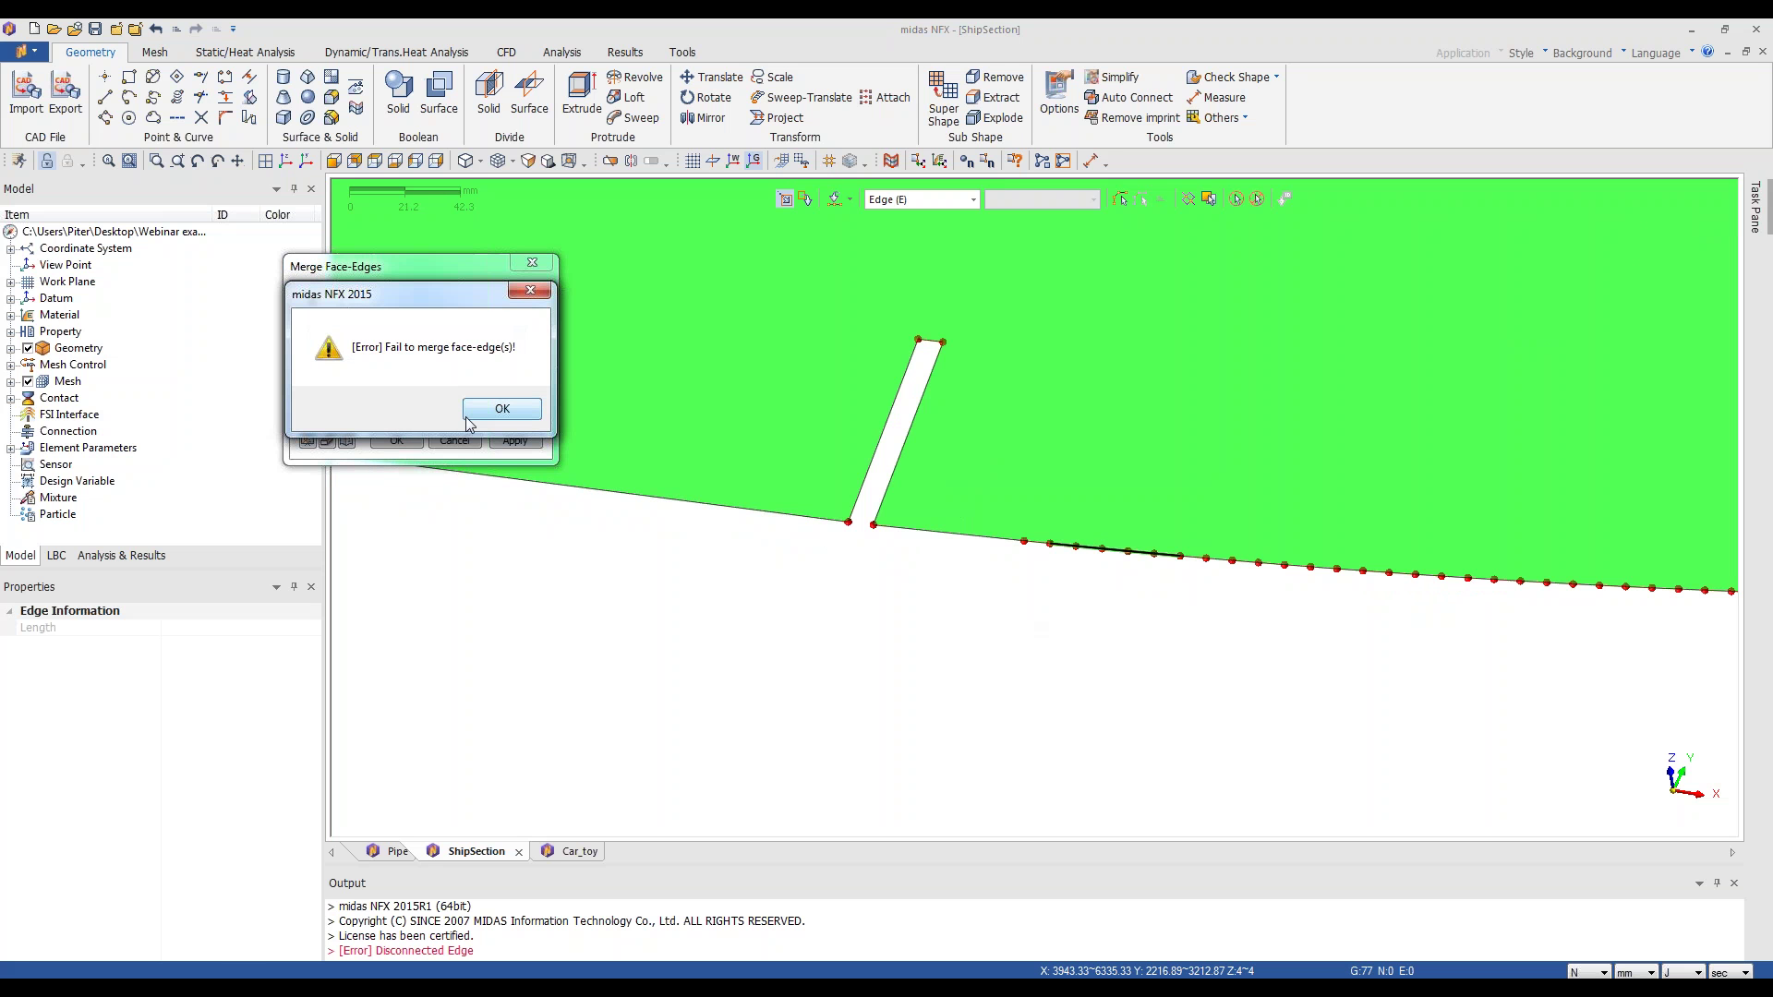
pyautogui.click(515, 415)
pyautogui.click(506, 417)
pyautogui.click(455, 440)
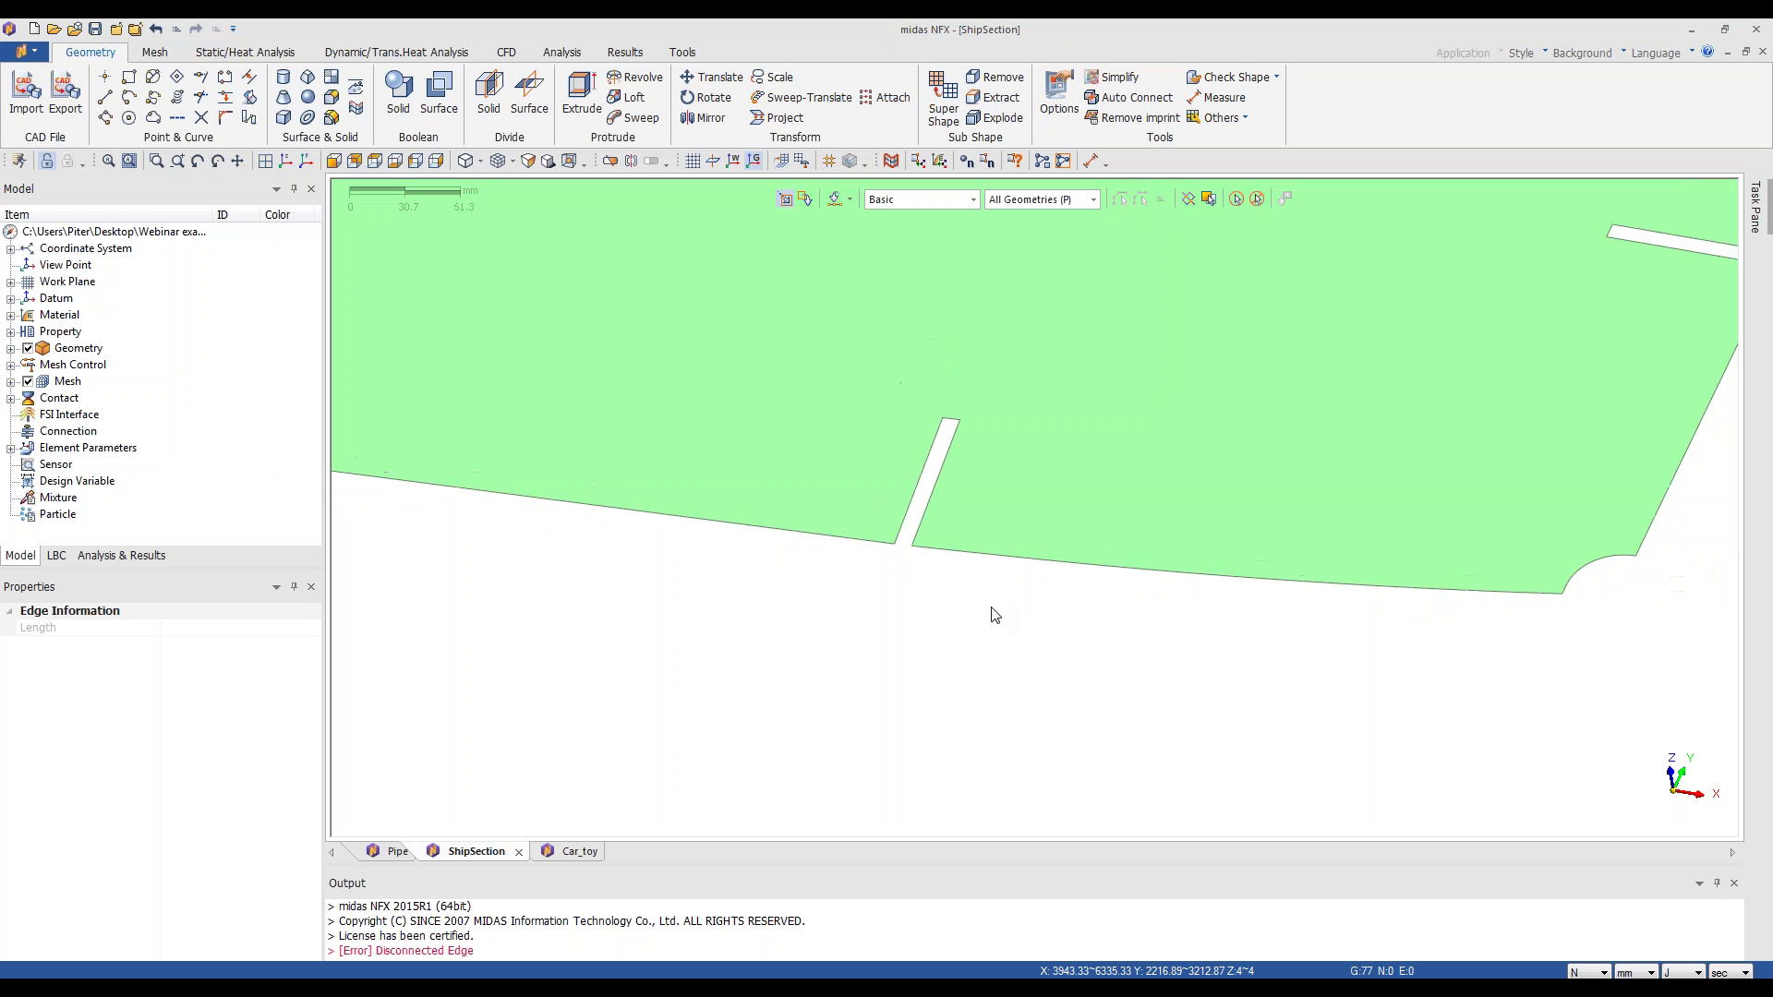
# - In a top view, explode the neutral sheet to Edge level into Geometry Set-1 while keeping the original
pyautogui.scroll(-6, 994, 615)
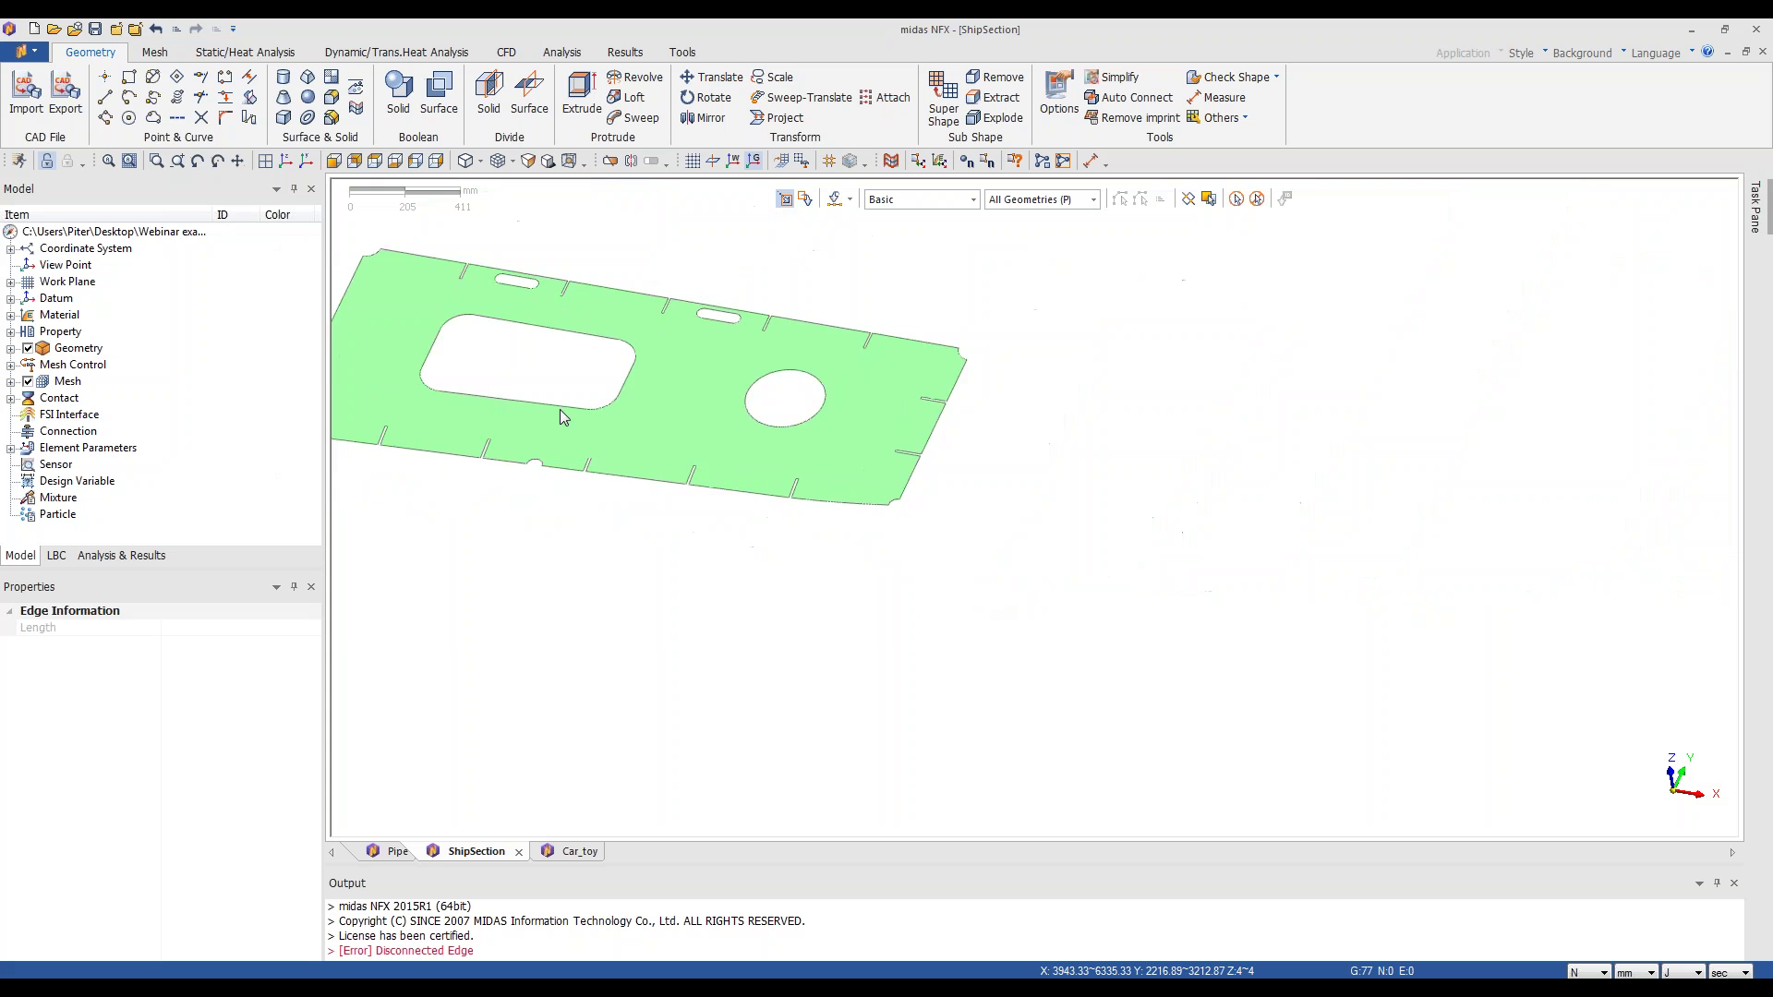
pyautogui.click(376, 161)
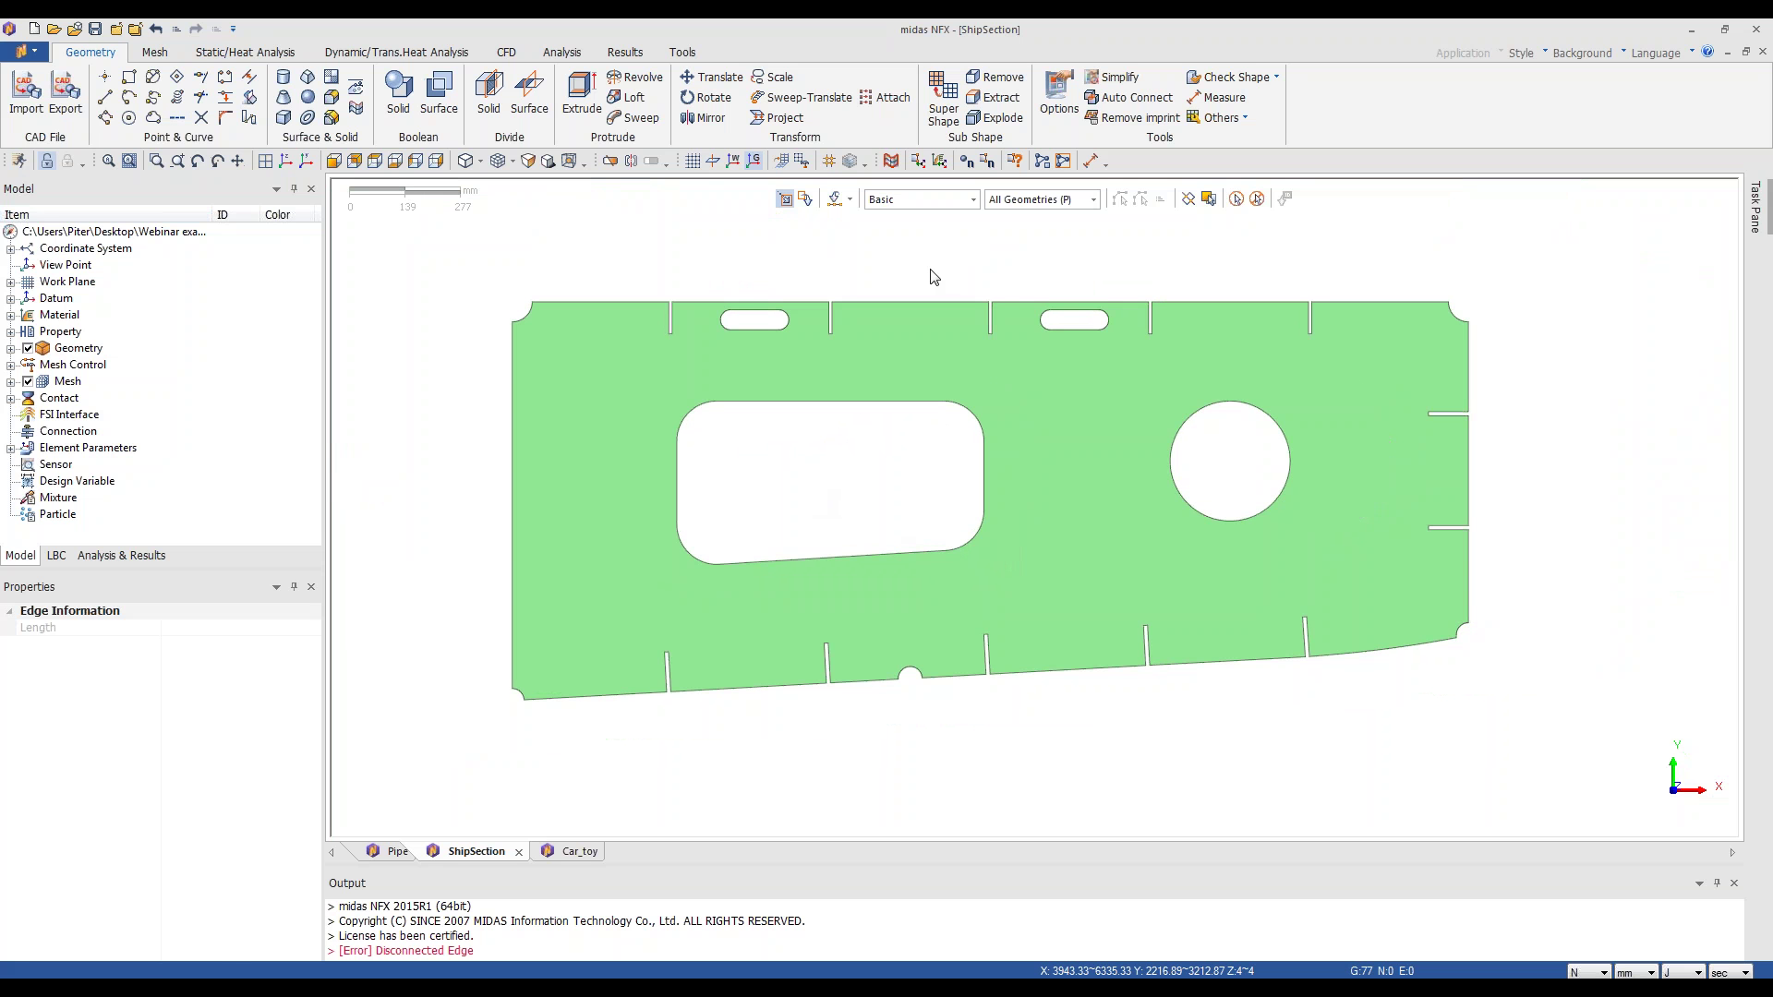
pyautogui.click(1003, 119)
pyautogui.click(1003, 118)
pyautogui.moveTo(168, 196); pyautogui.dragTo(353, 213)
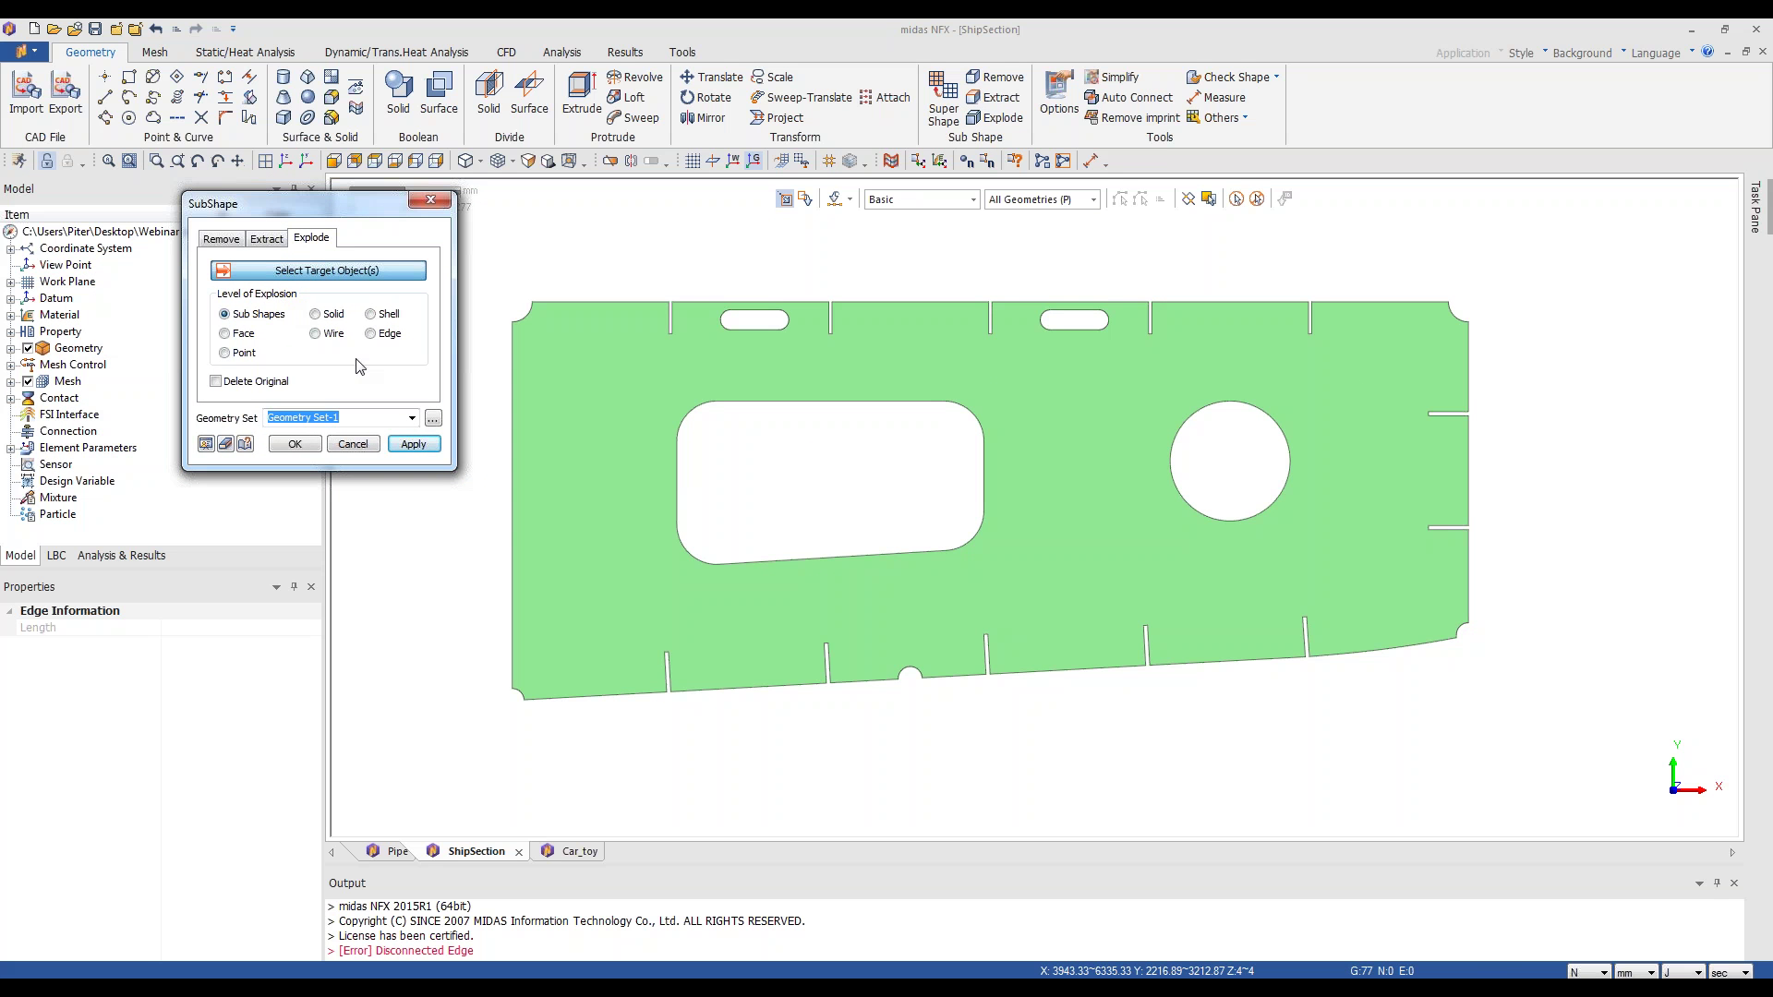
pyautogui.click(371, 334)
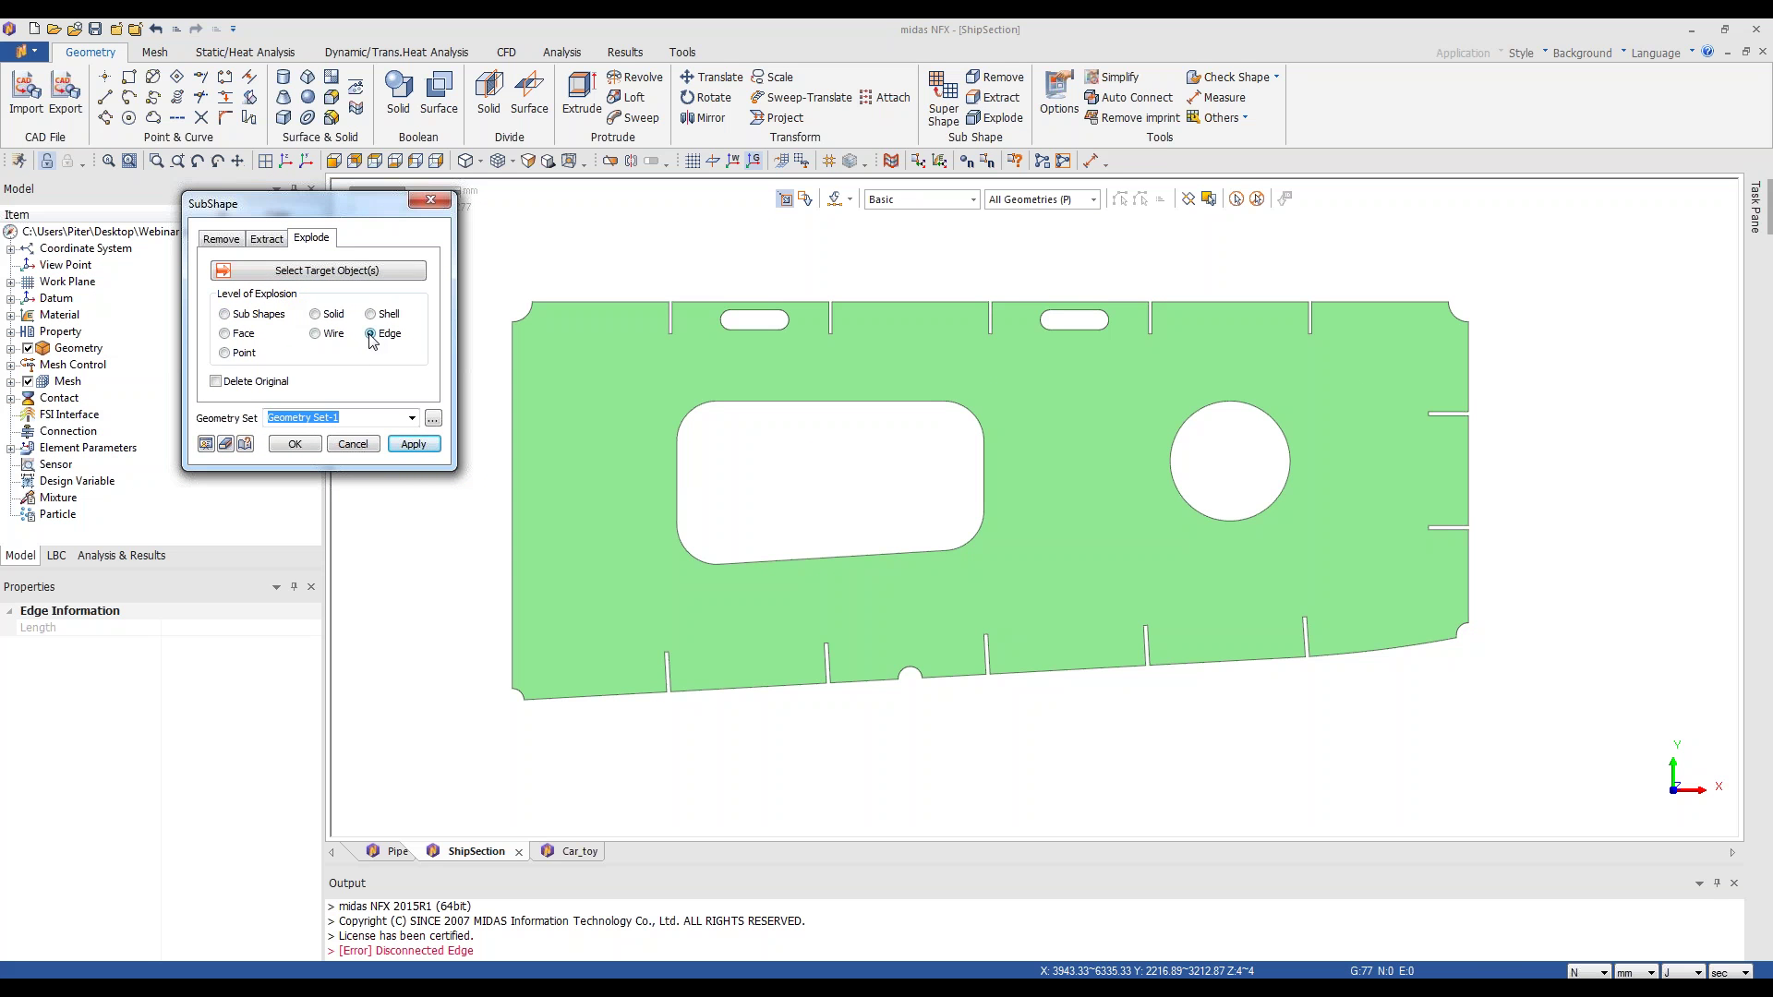
pyautogui.click(1304, 552)
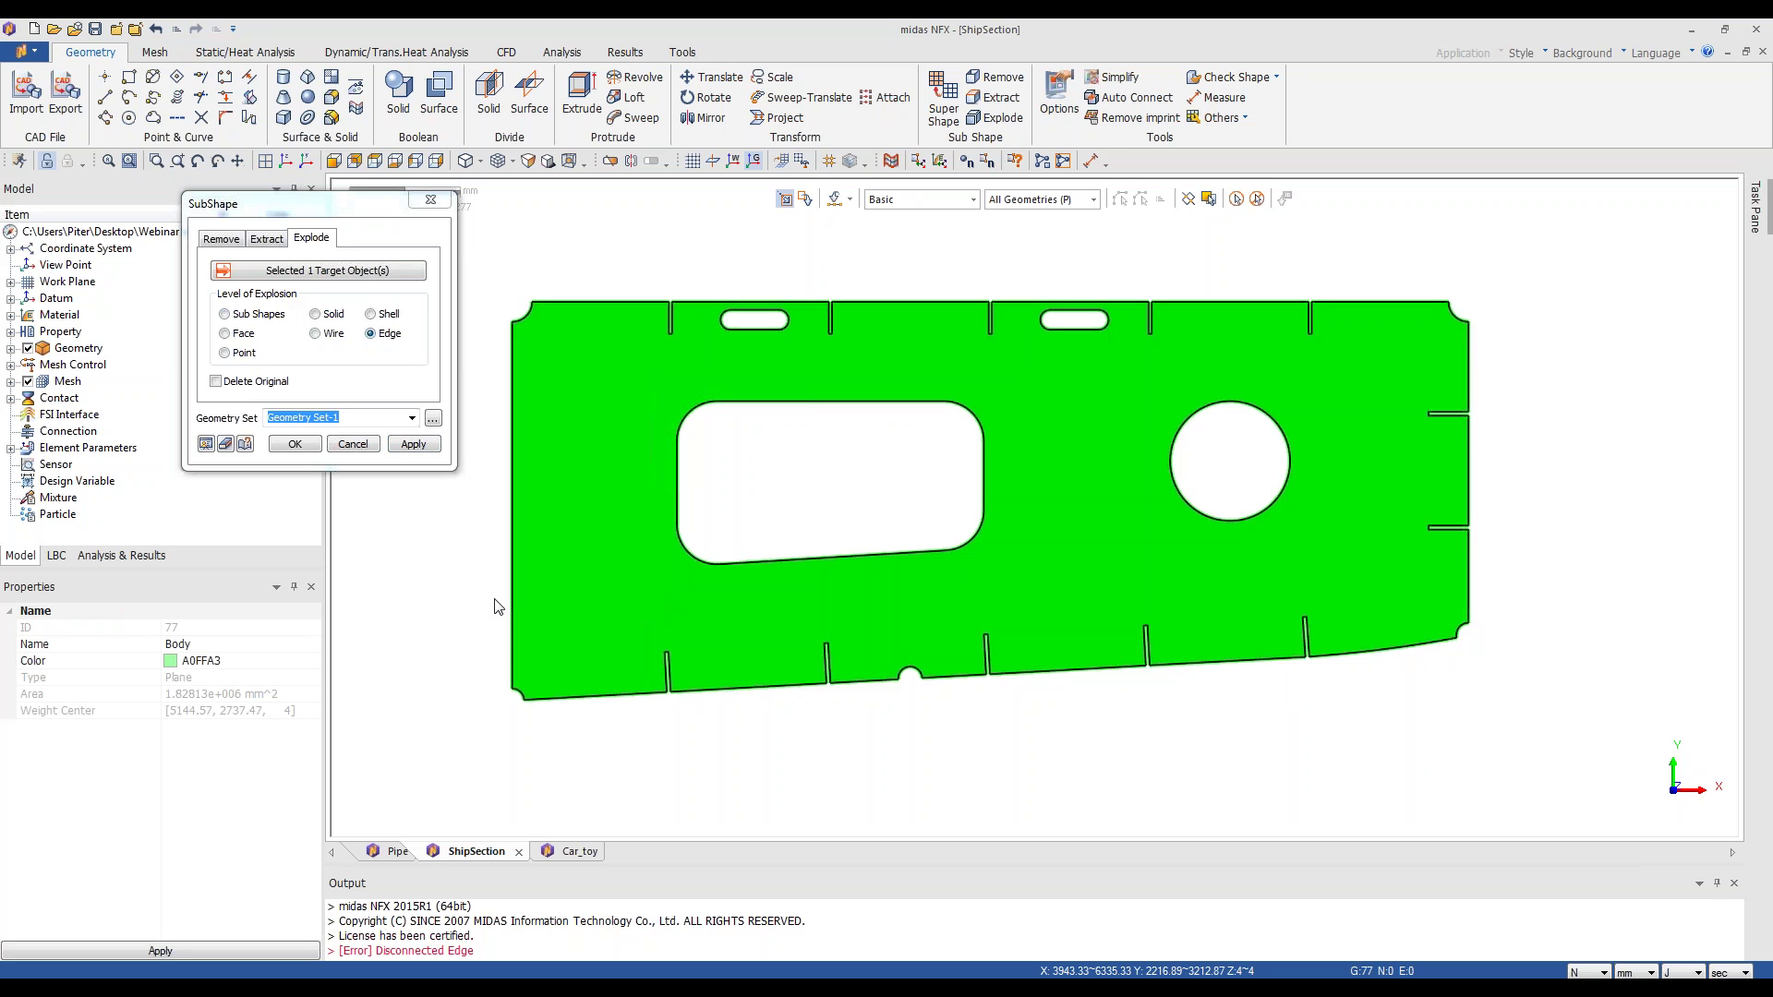
pyautogui.click(294, 444)
pyautogui.click(296, 445)
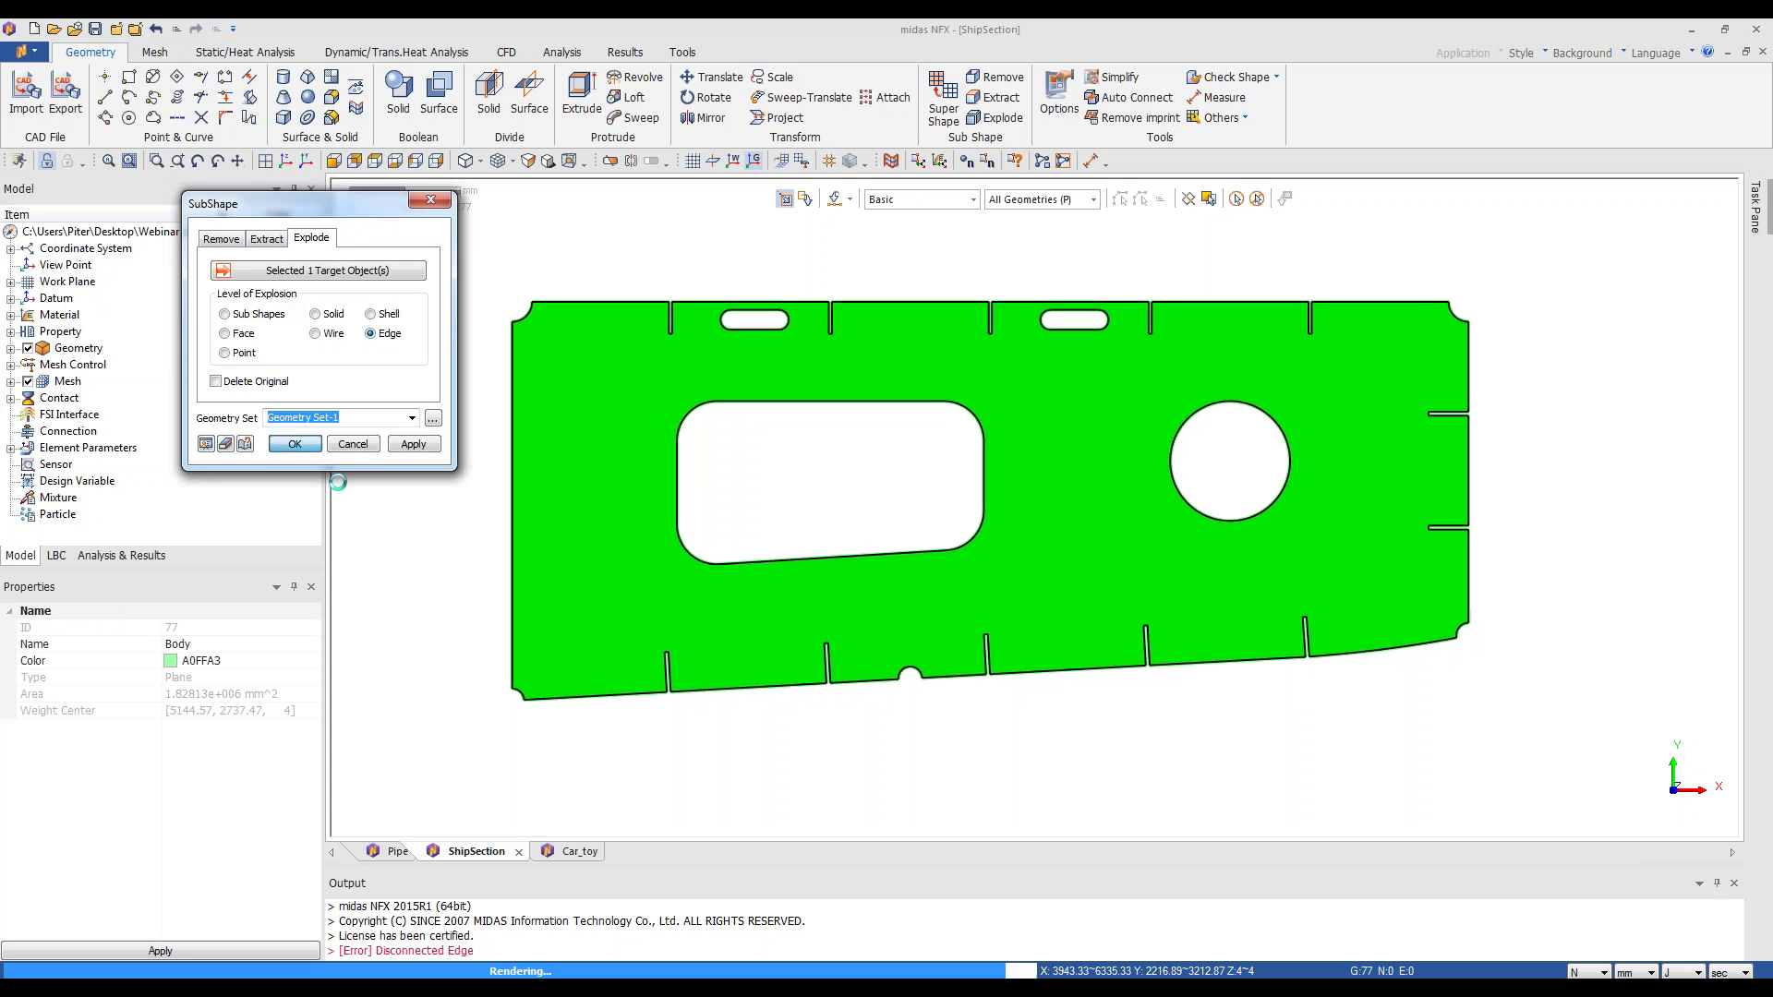
# - Hide the neutral sheet body so only the exploded outline edges are displayed
pyautogui.click(1127, 551)
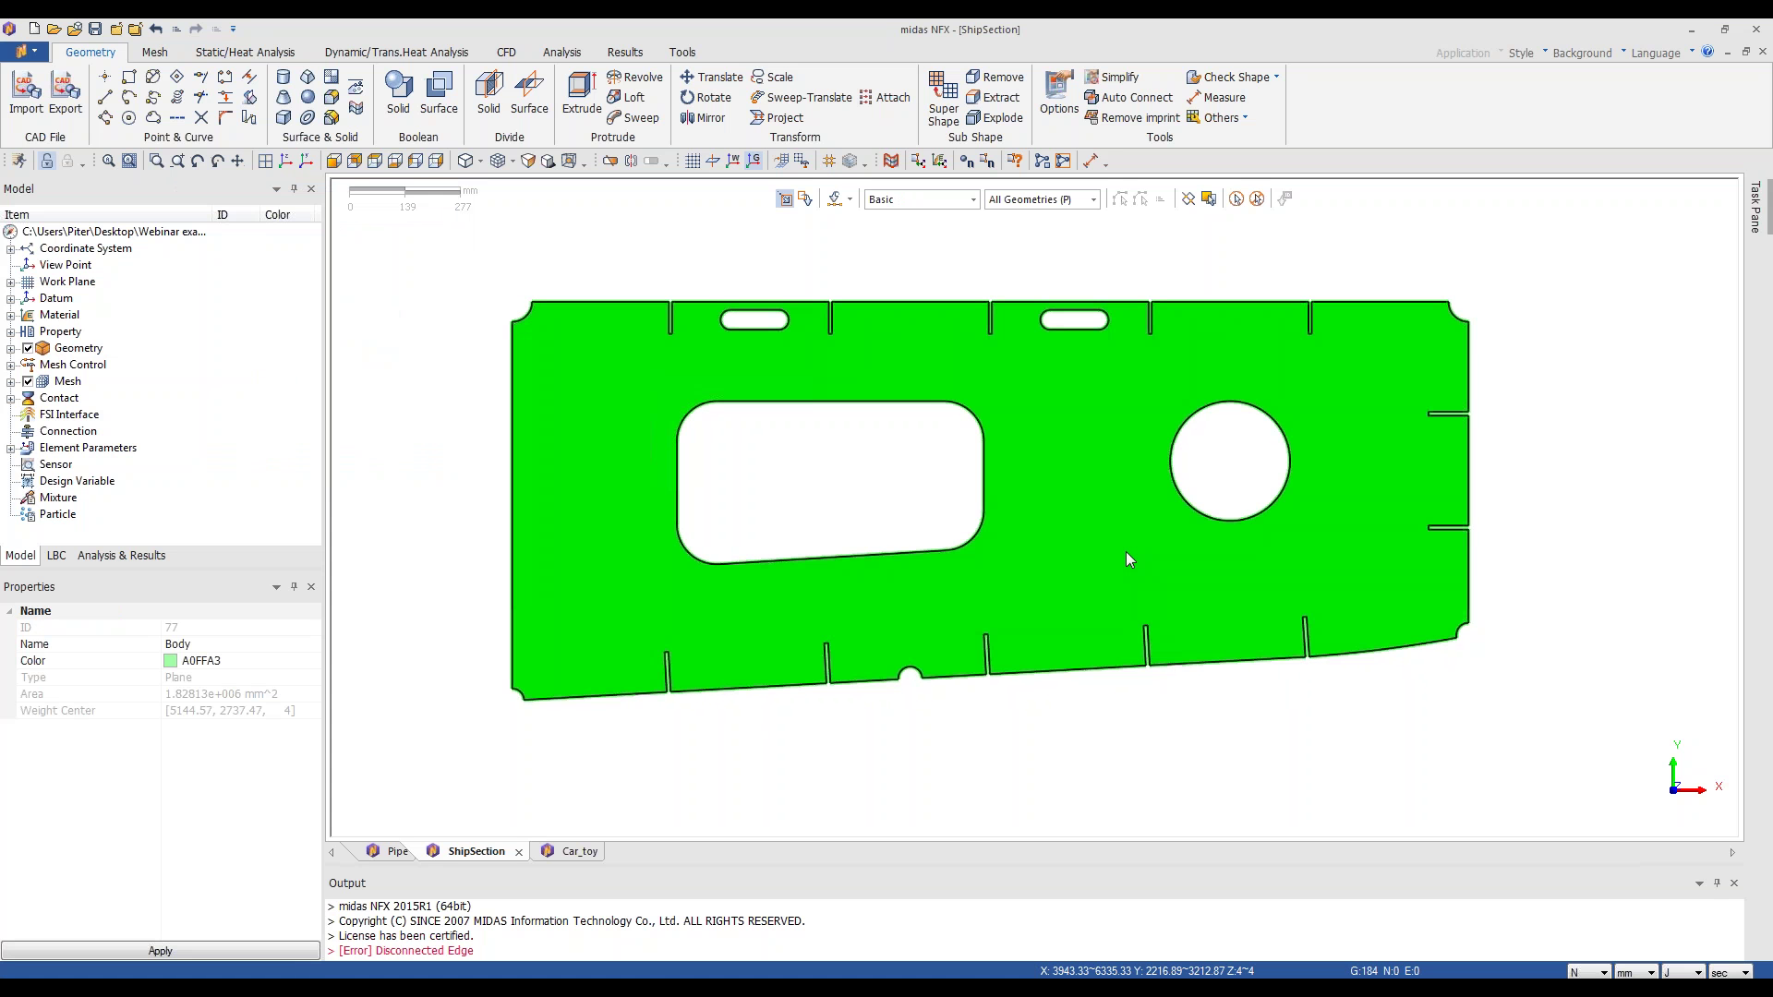
pyautogui.rightClick(1126, 551)
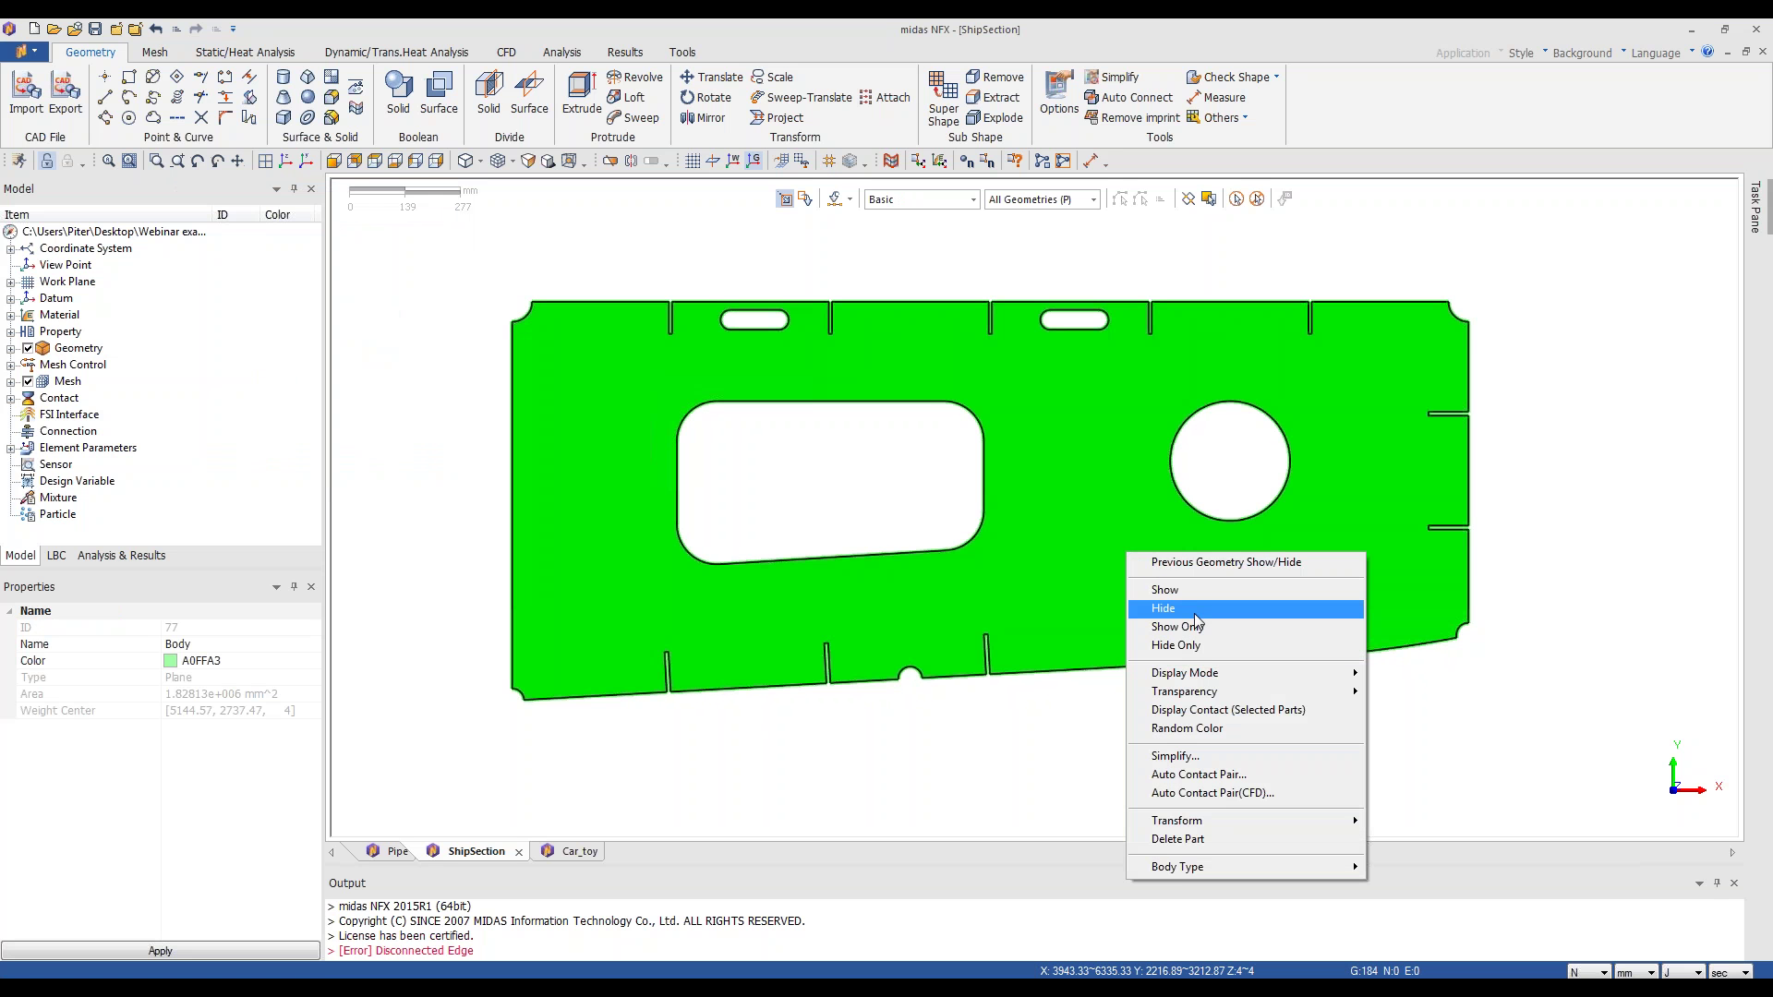
pyautogui.click(1163, 609)
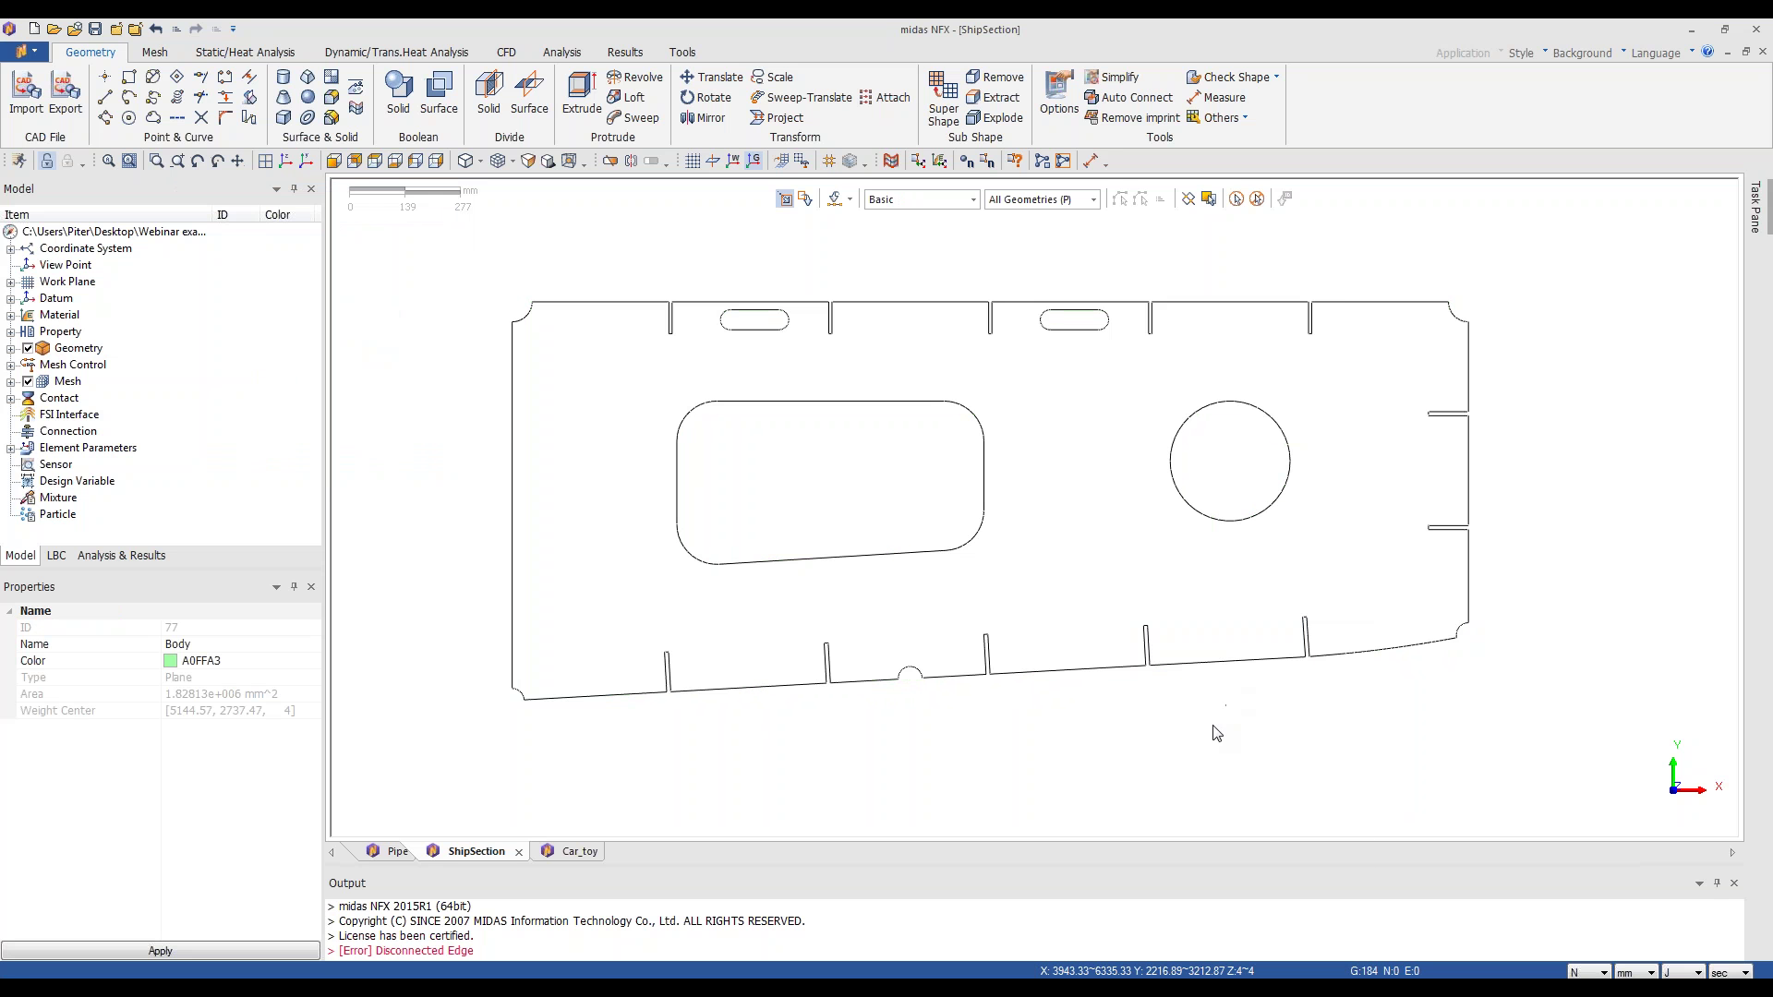
# - Create four reference points in Geometry Set-1, spaced along the segmented curved edge at the plate's lower right
pyautogui.scroll(1, 1330, 757)
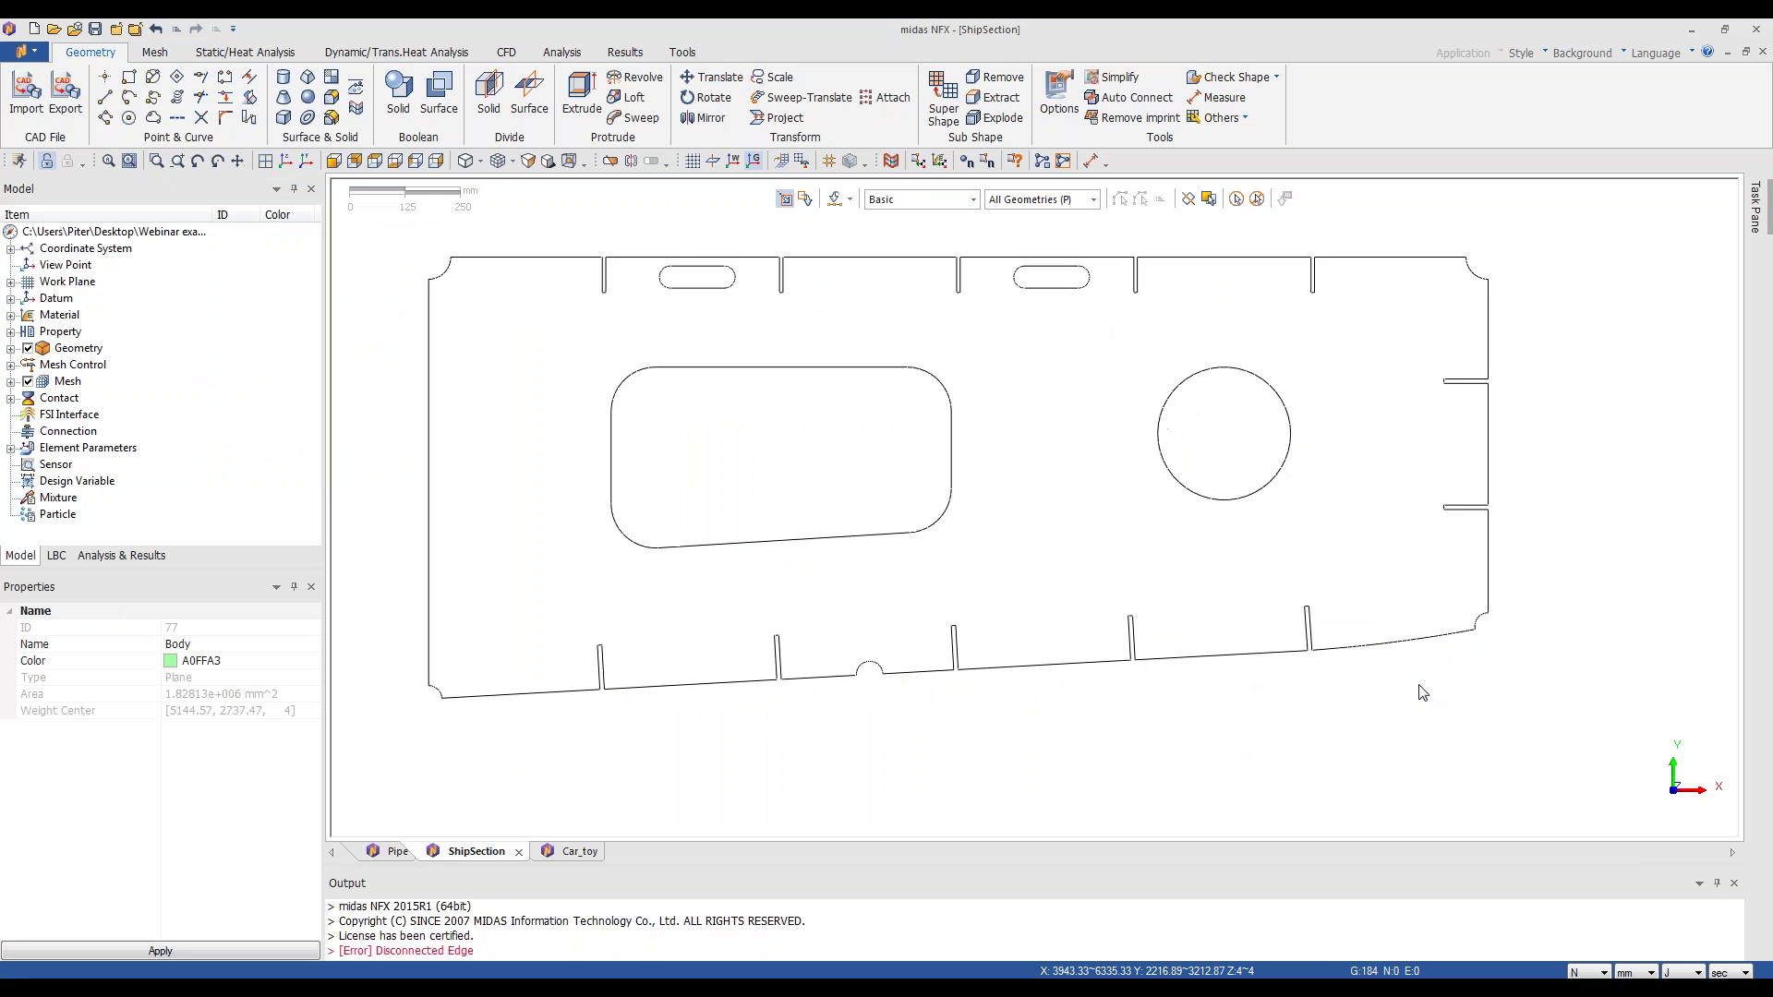
pyautogui.scroll(2, 1463, 656)
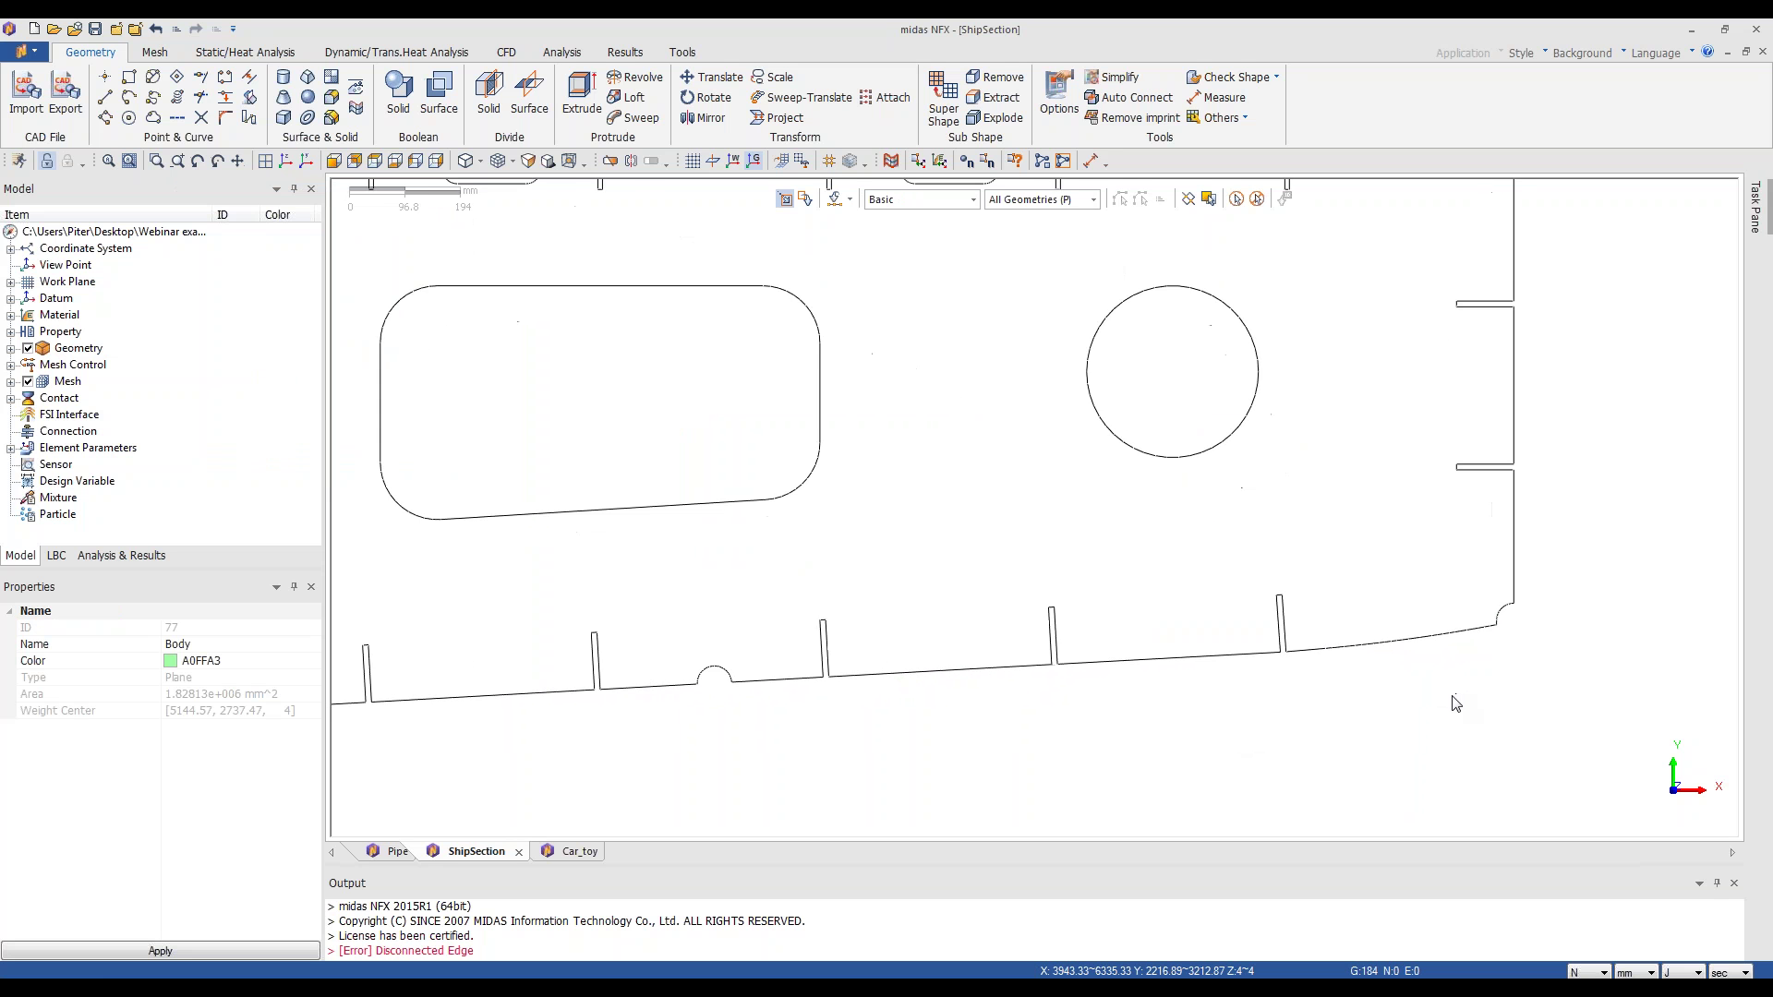
pyautogui.scroll(-2, 1446, 710)
pyautogui.scroll(1, 1397, 593)
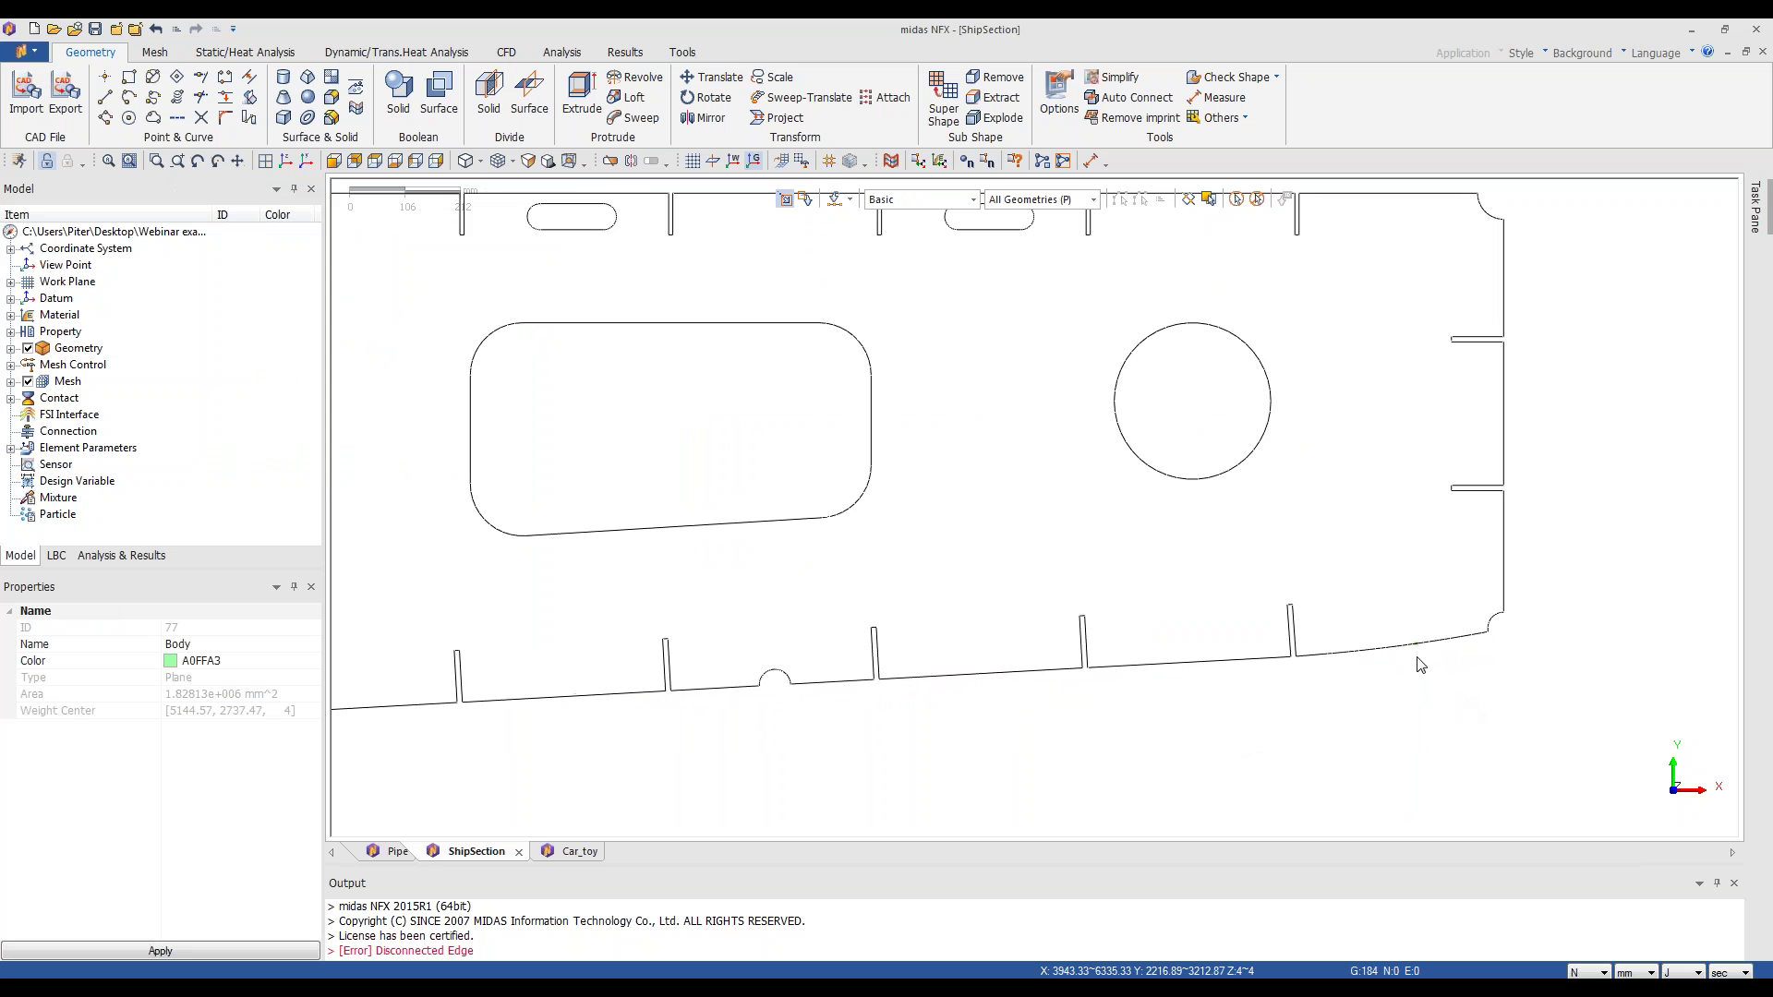
pyautogui.scroll(4, 1416, 683)
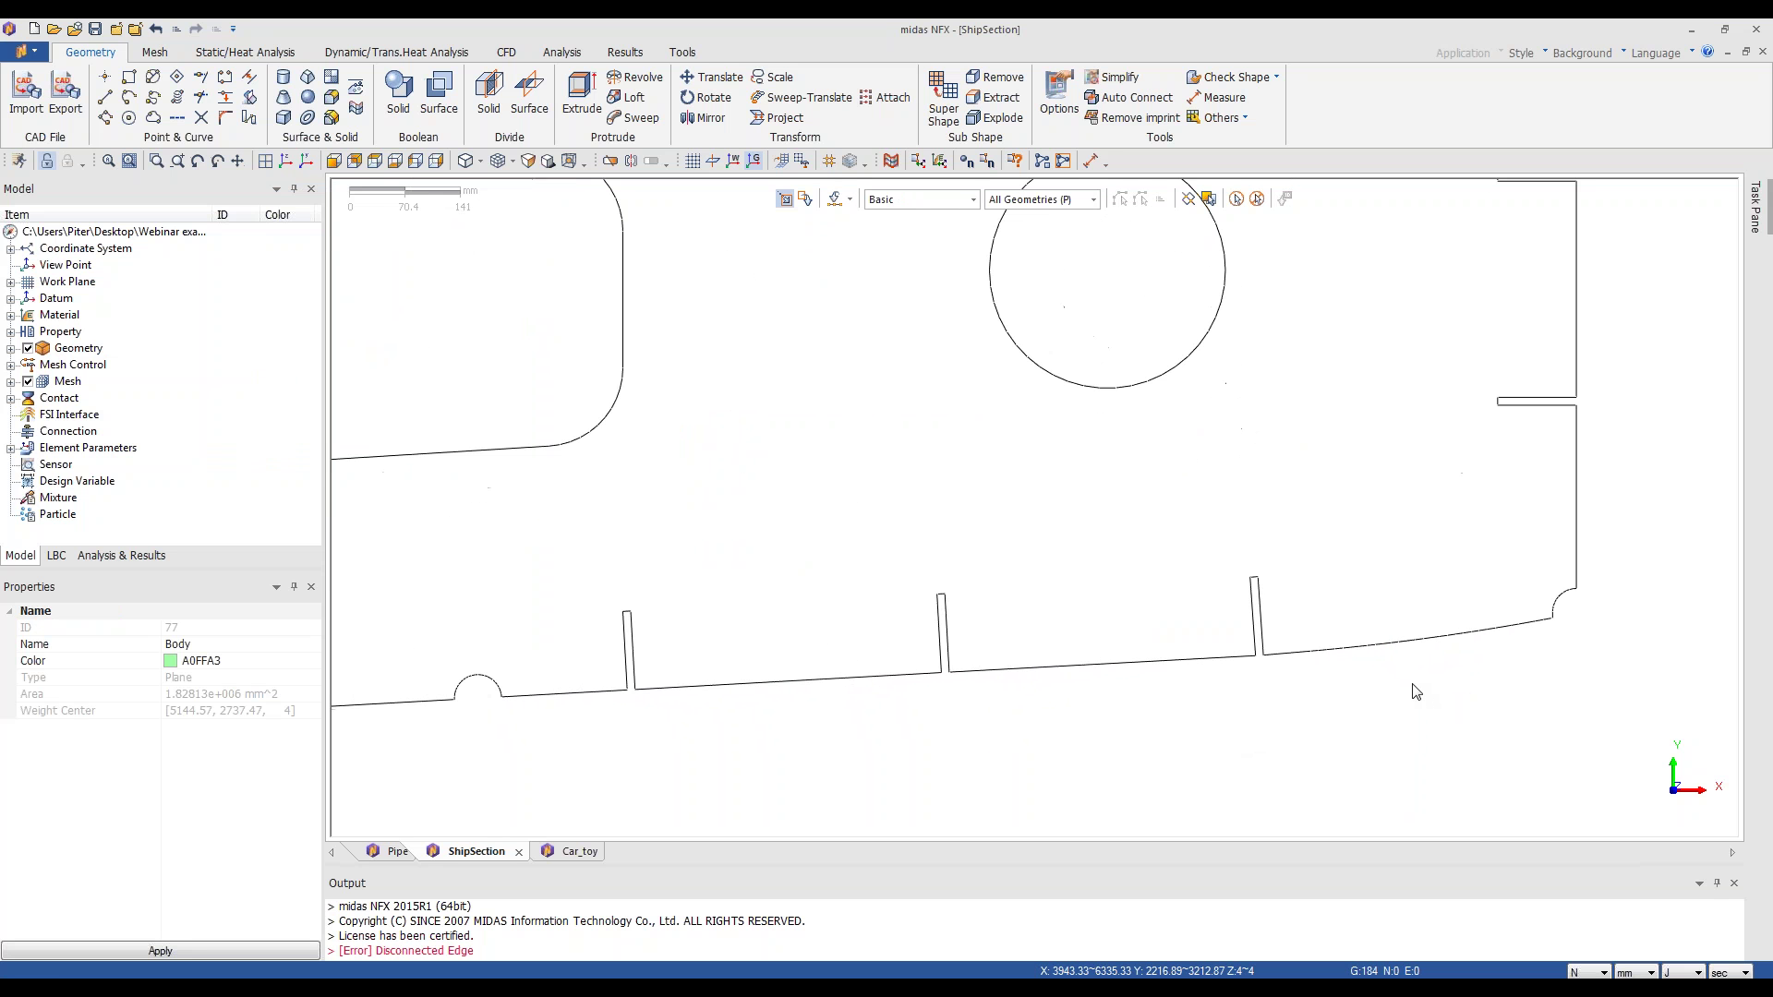
pyautogui.scroll(2, 1416, 692)
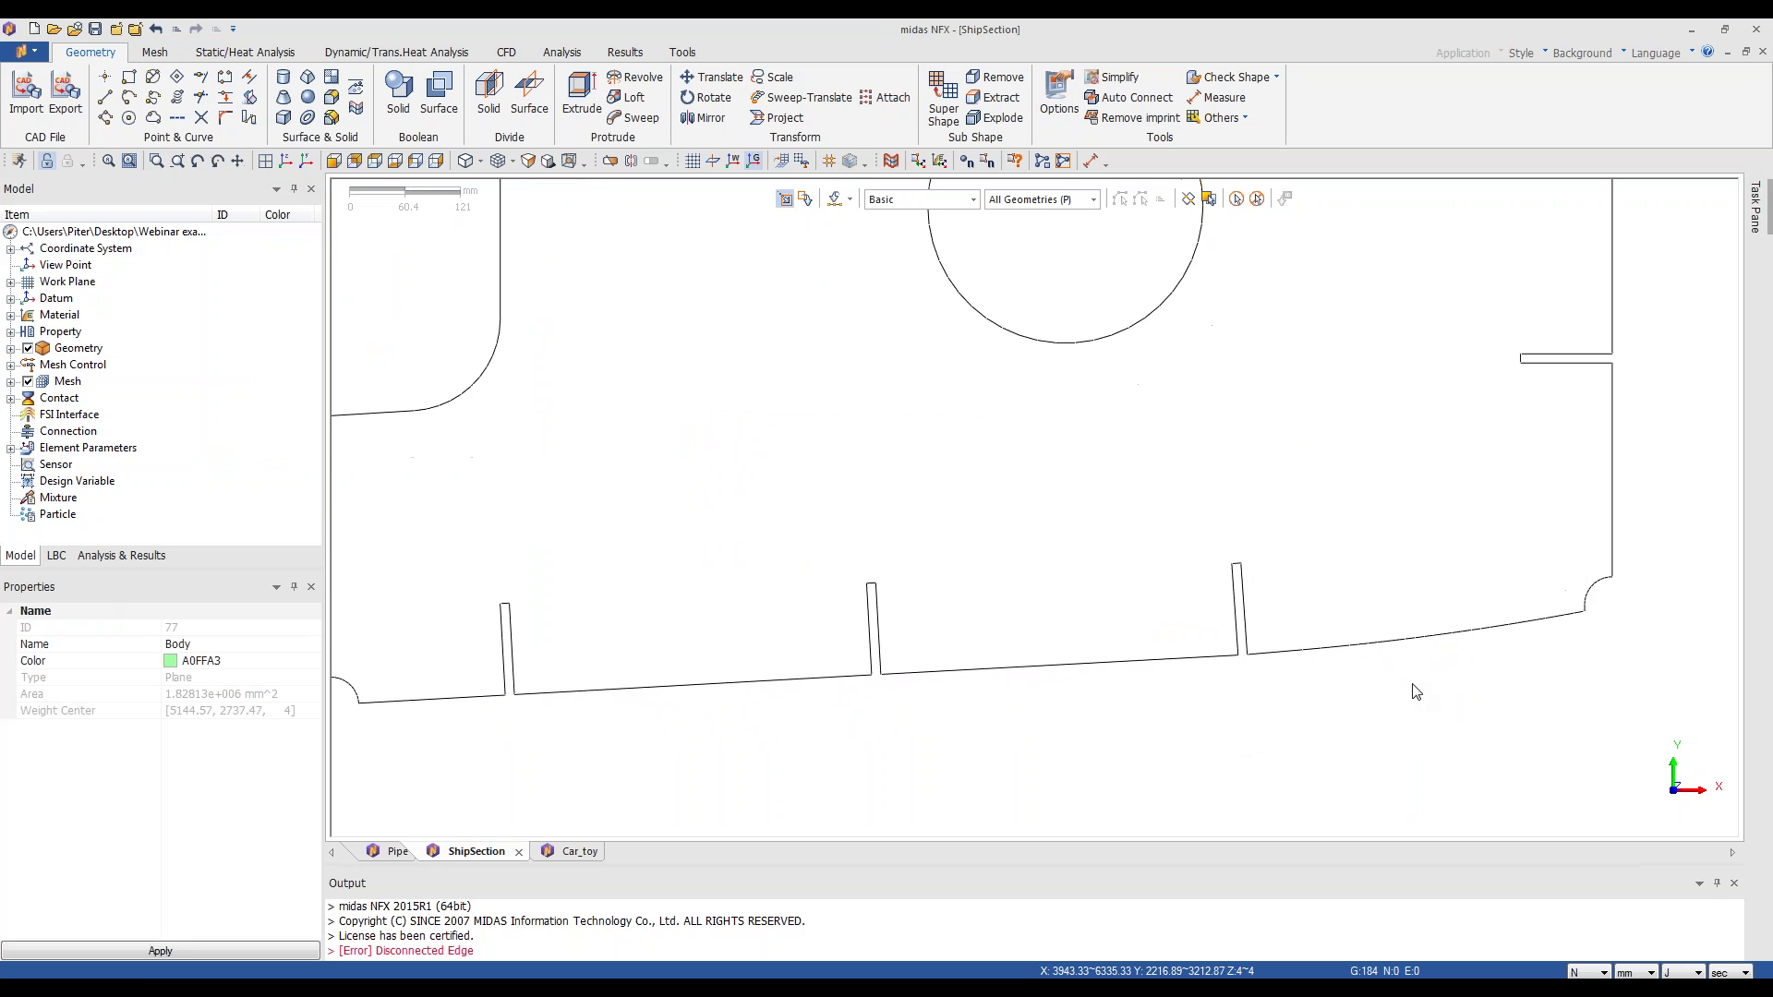
pyautogui.scroll(-2, 1416, 692)
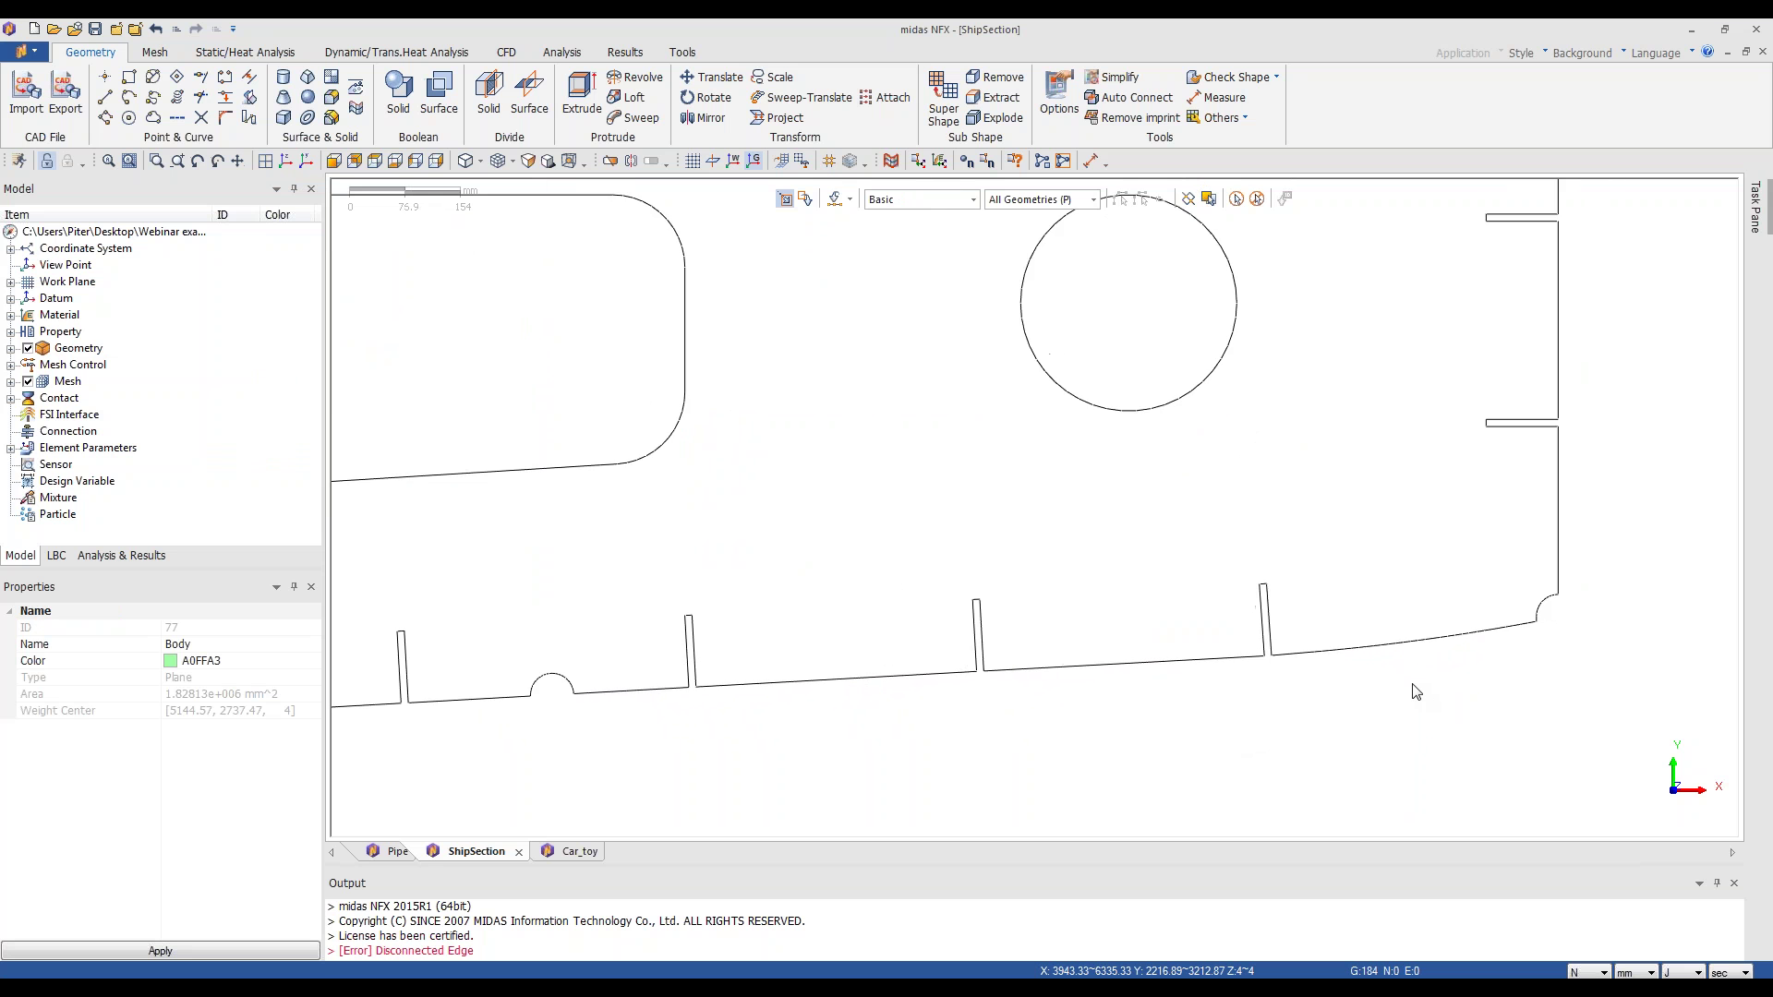
pyautogui.scroll(3, 1415, 692)
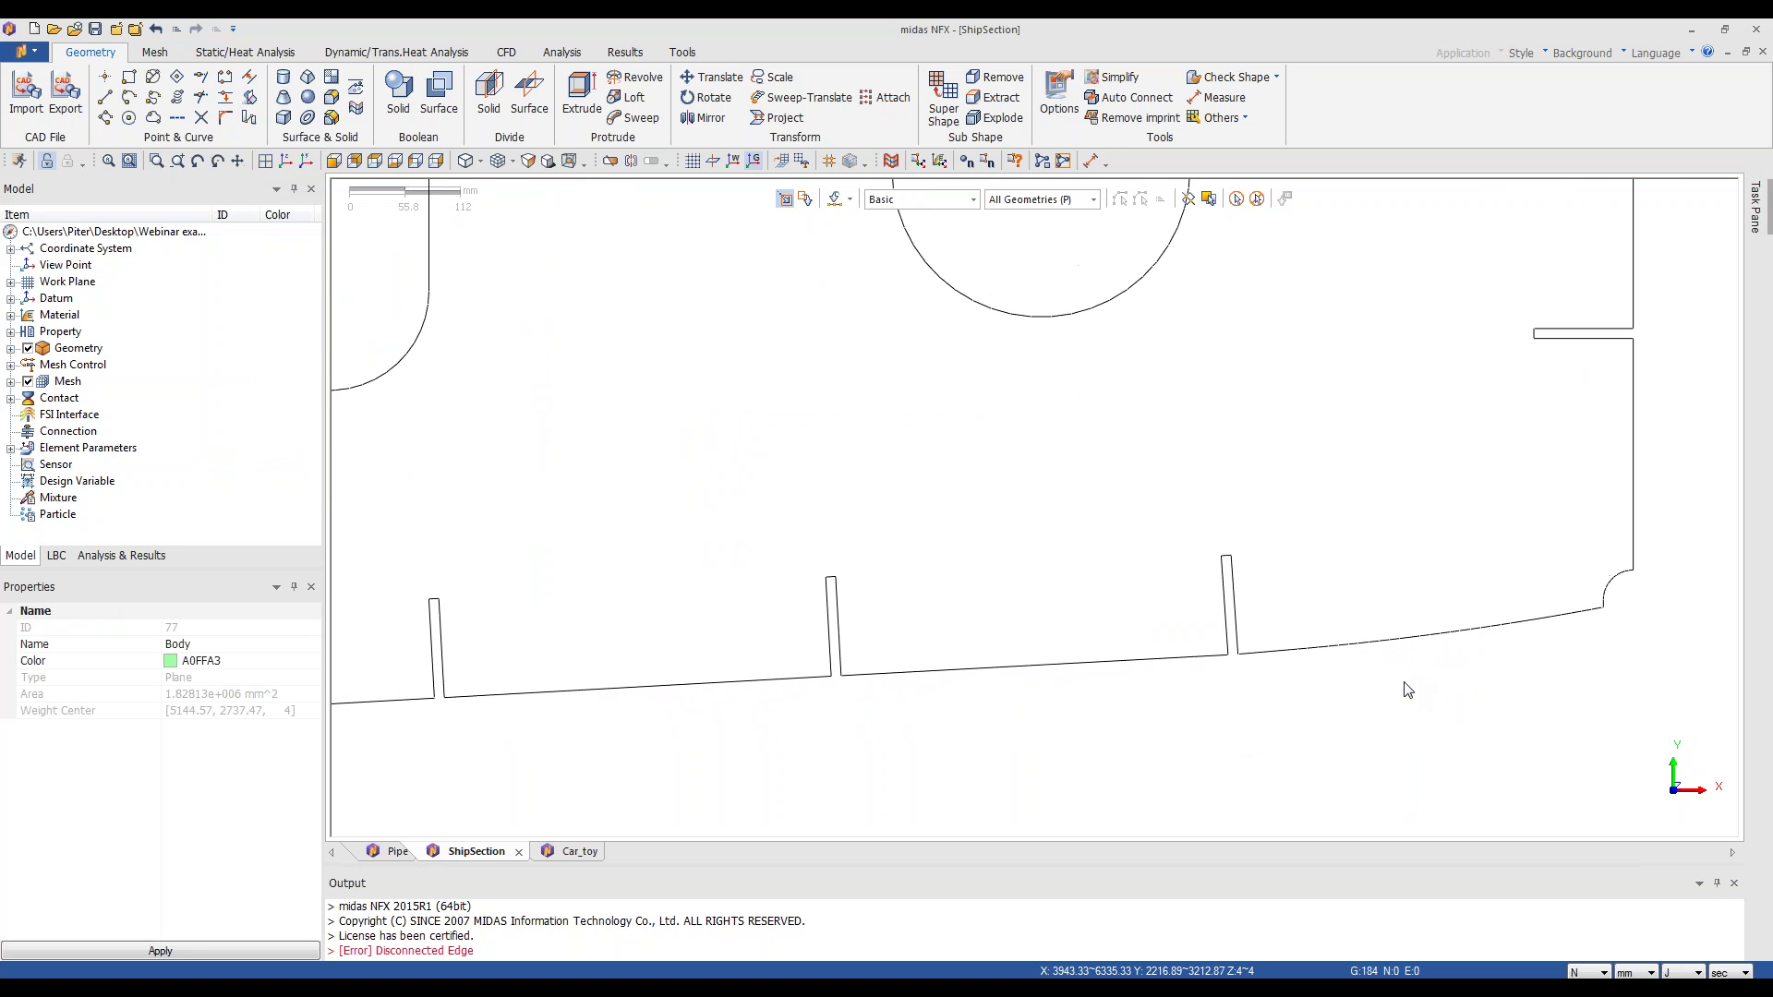
pyautogui.scroll(1, 1532, 695)
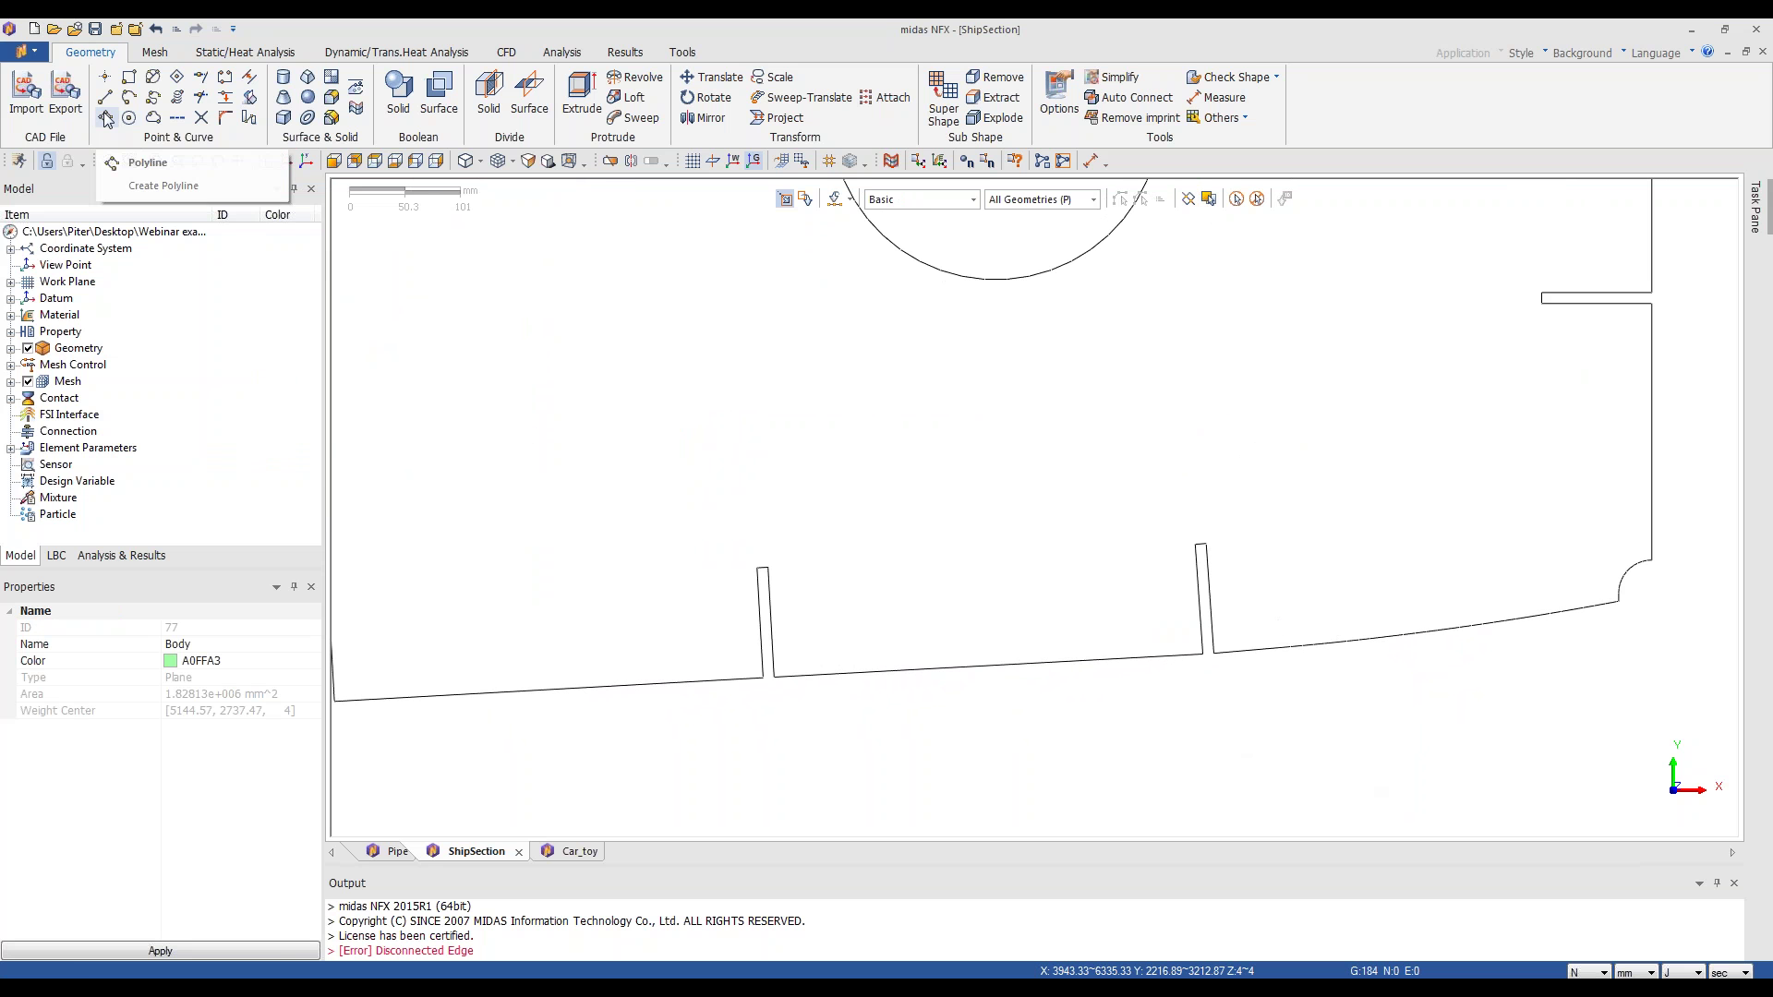
pyautogui.click(105, 77)
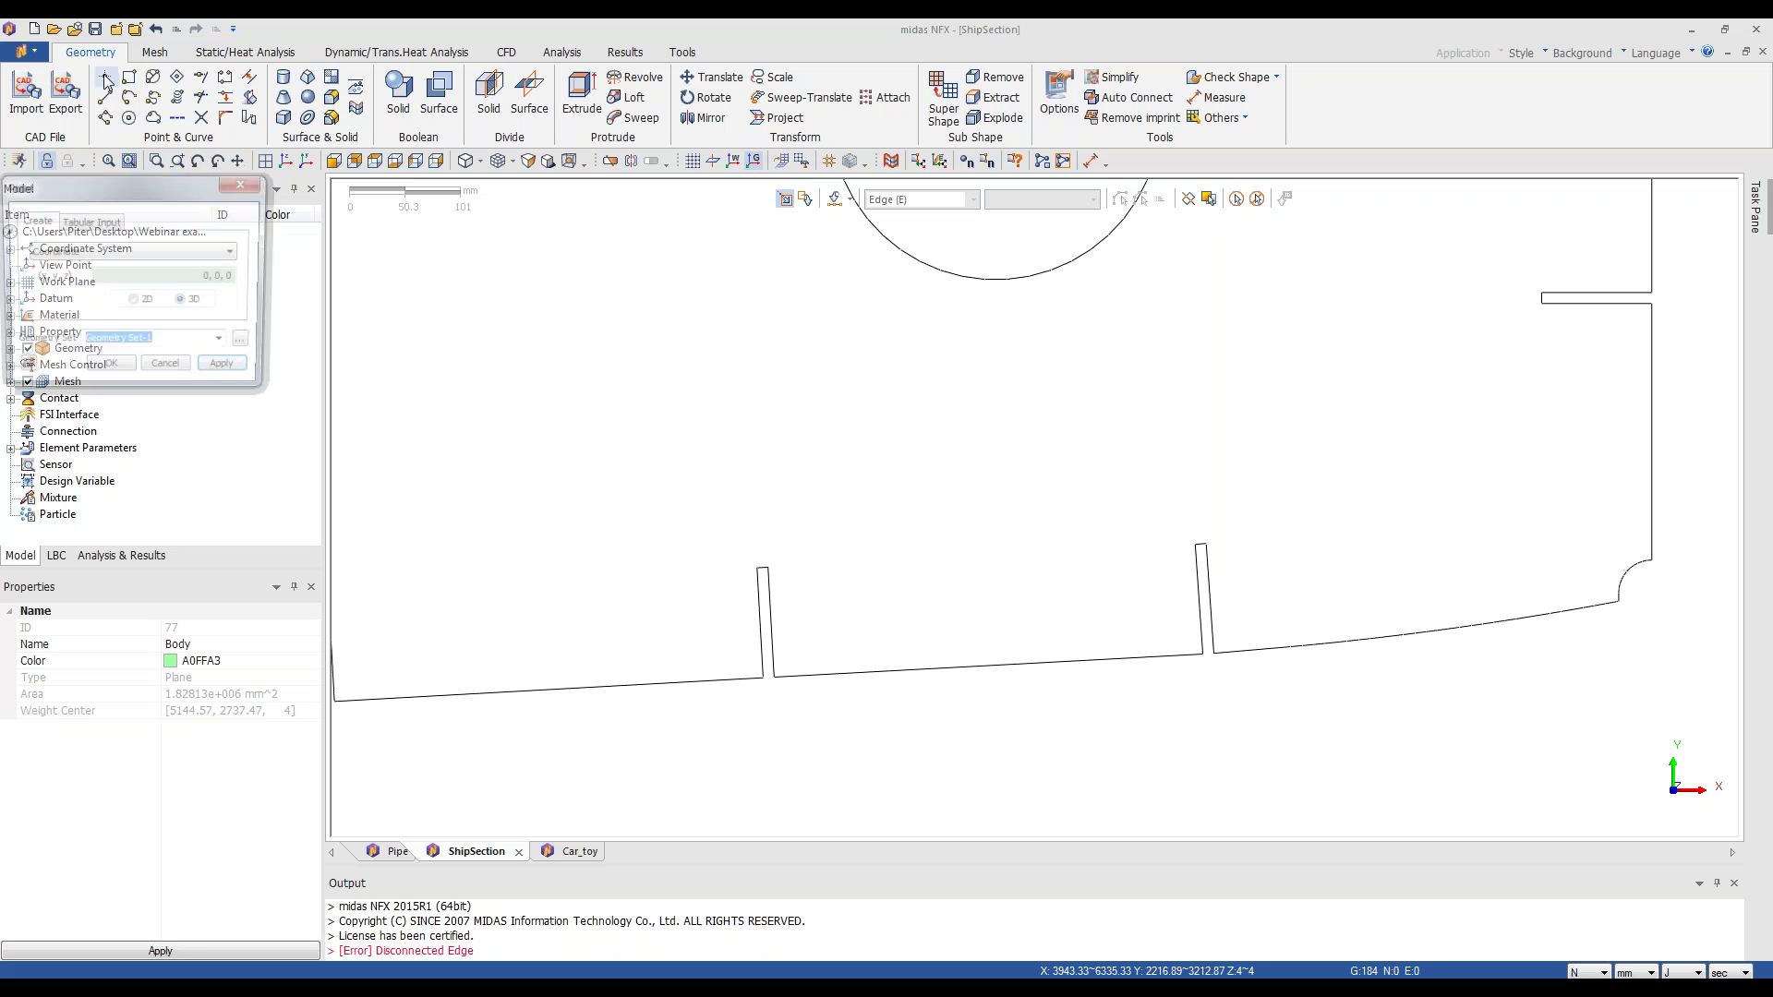
pyautogui.click(1337, 644)
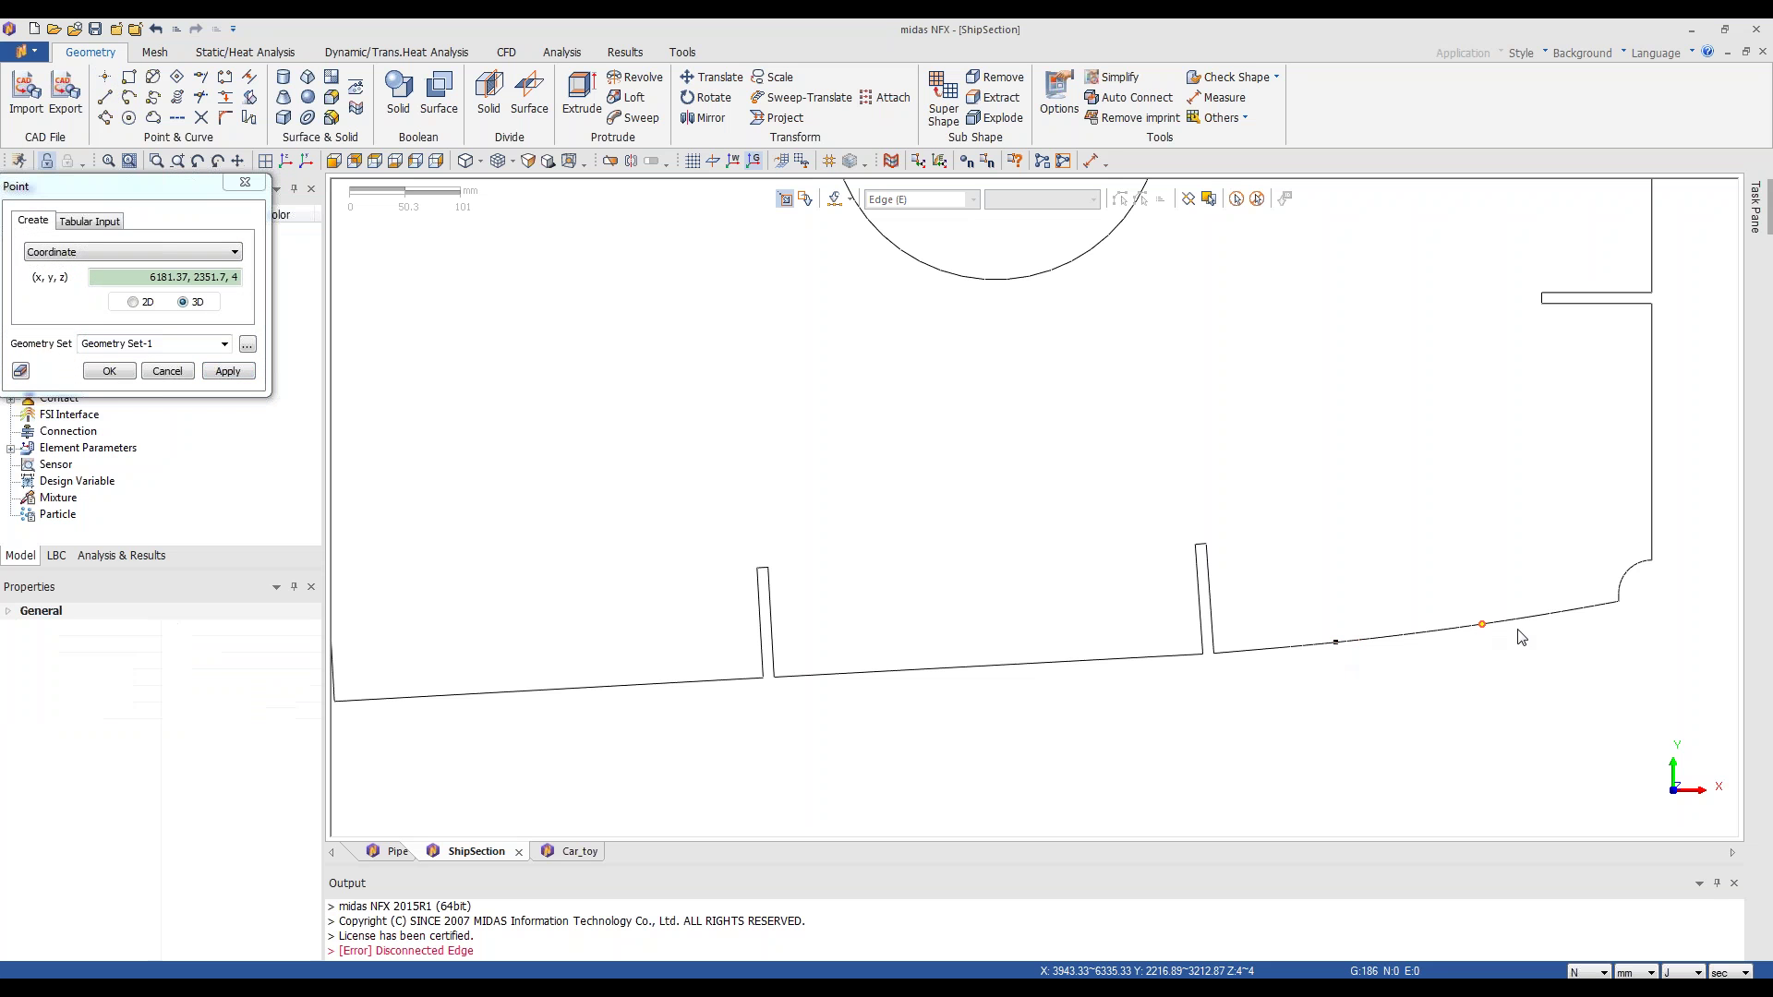
pyautogui.click(1404, 636)
pyautogui.click(167, 371)
# - With the Edge selection filter, delete the short segments of the curved lower edge up to the corner notch, keeping the reference points
pyautogui.scroll(1, 1263, 725)
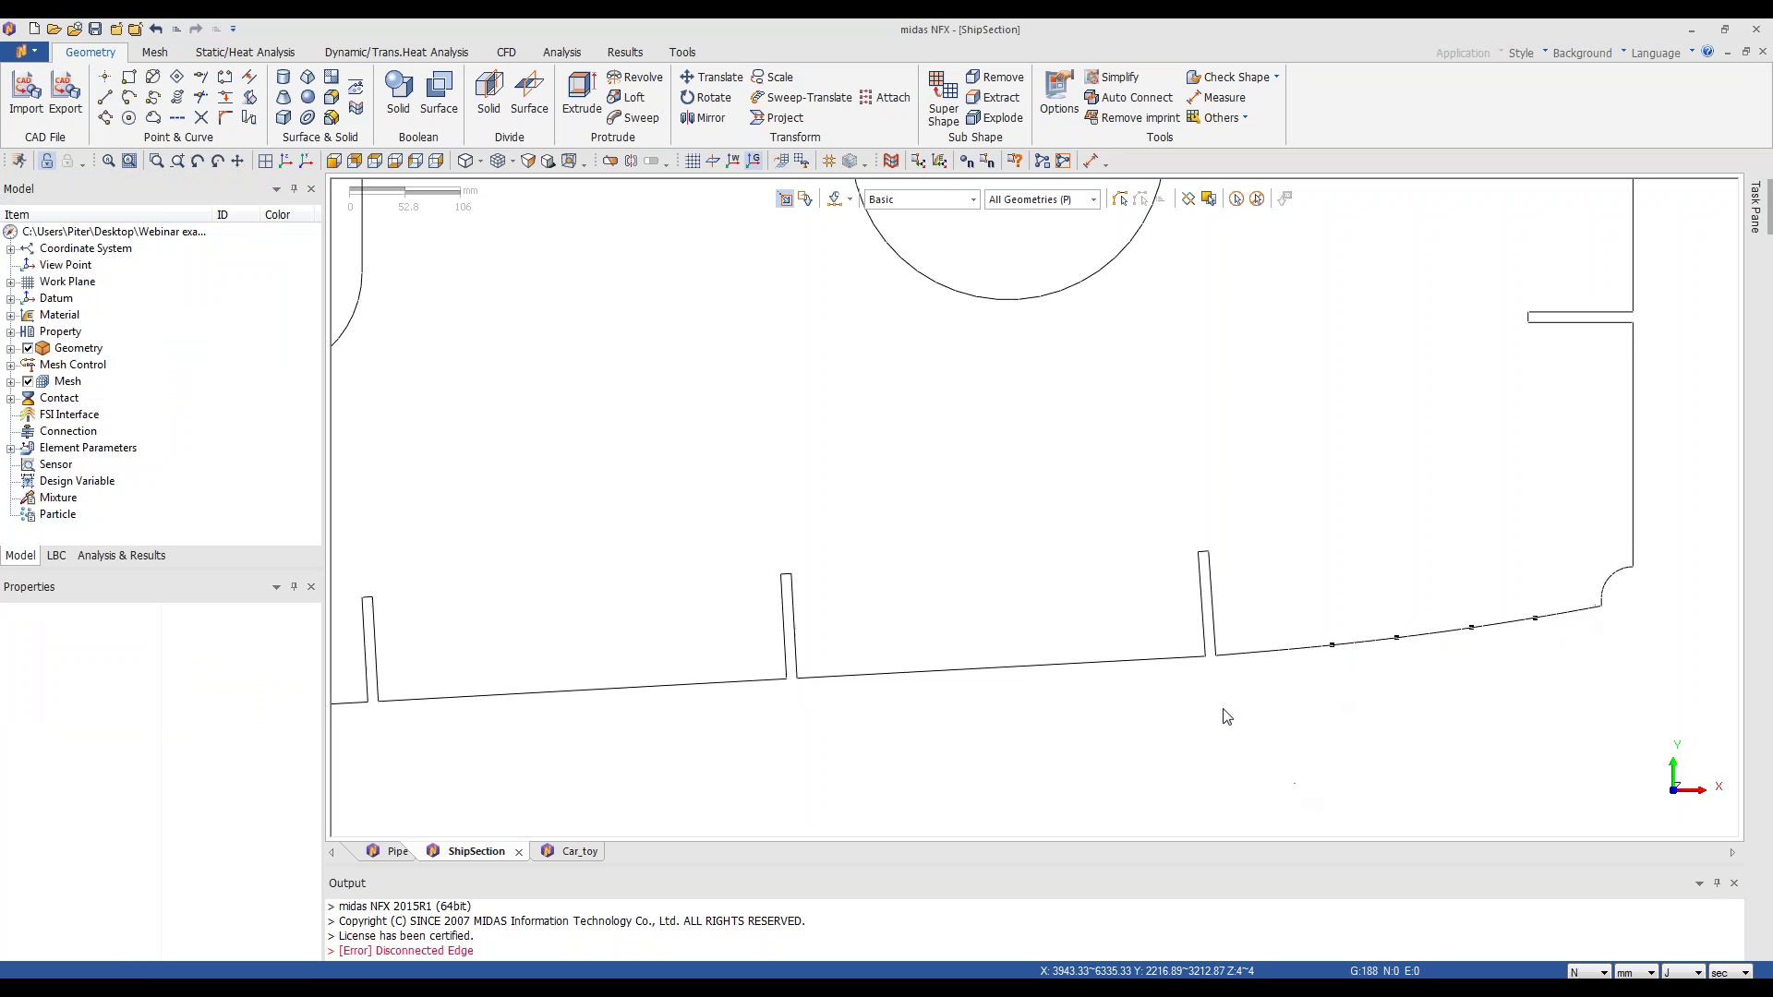
pyautogui.scroll(1, 1532, 667)
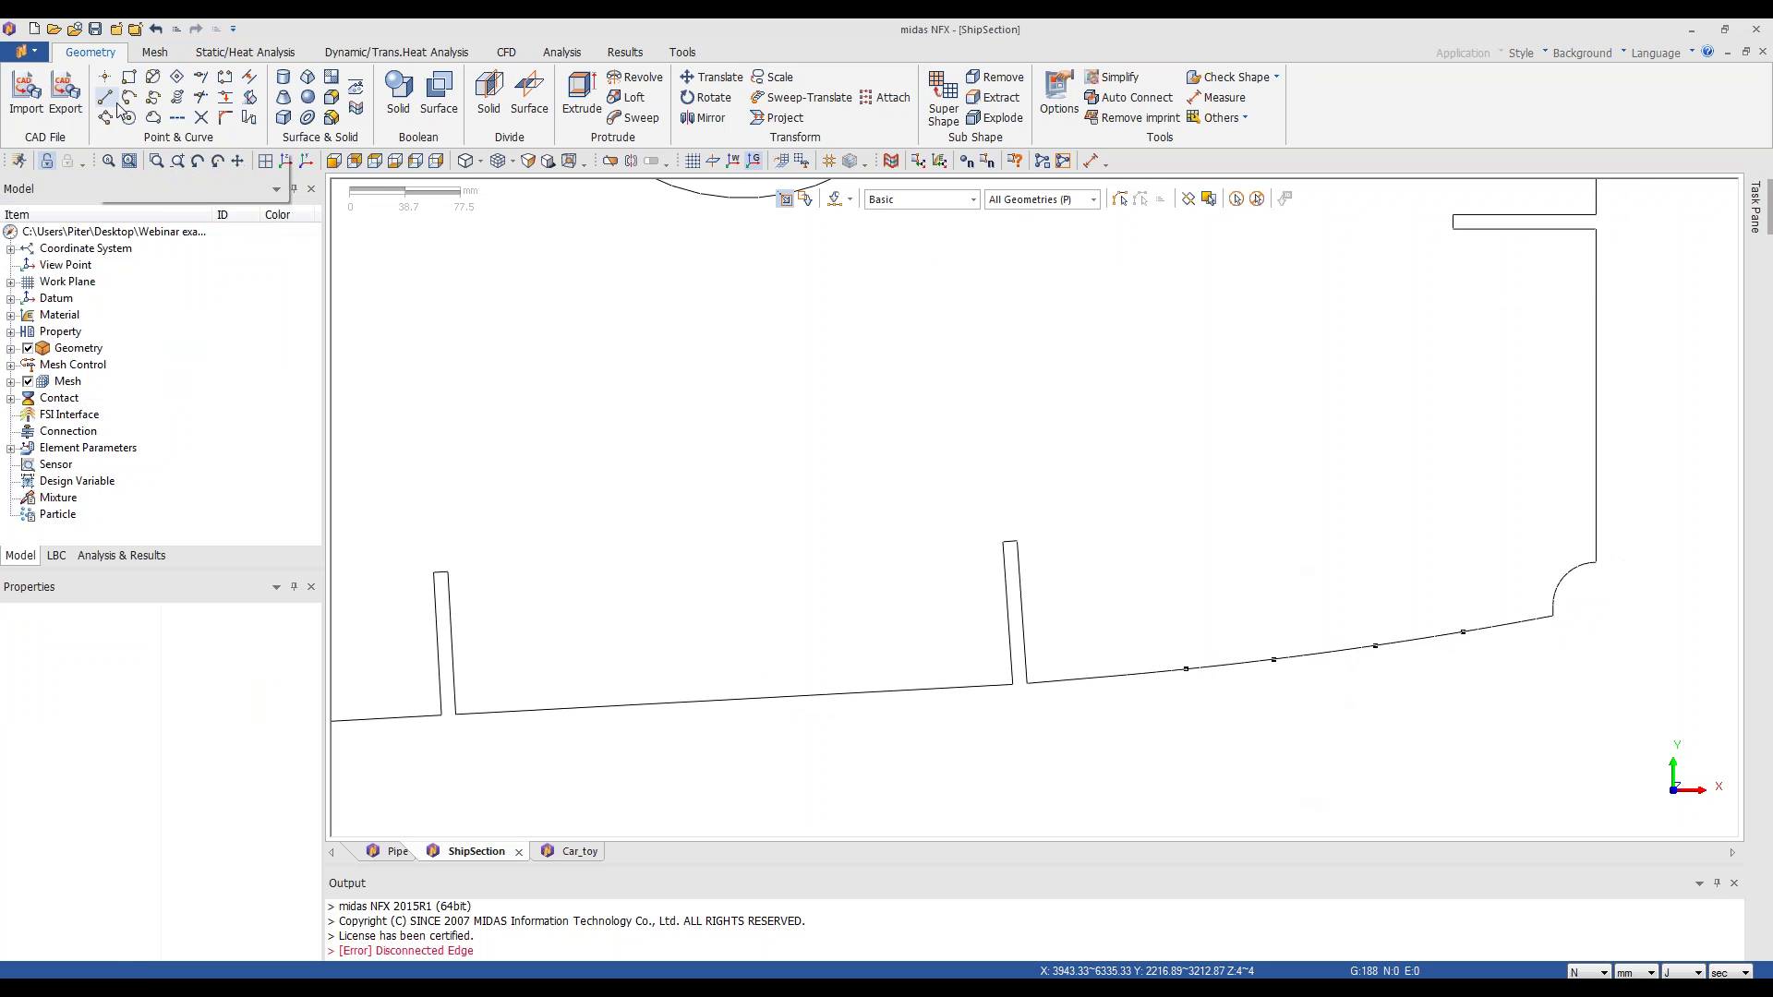
pyautogui.click(1093, 199)
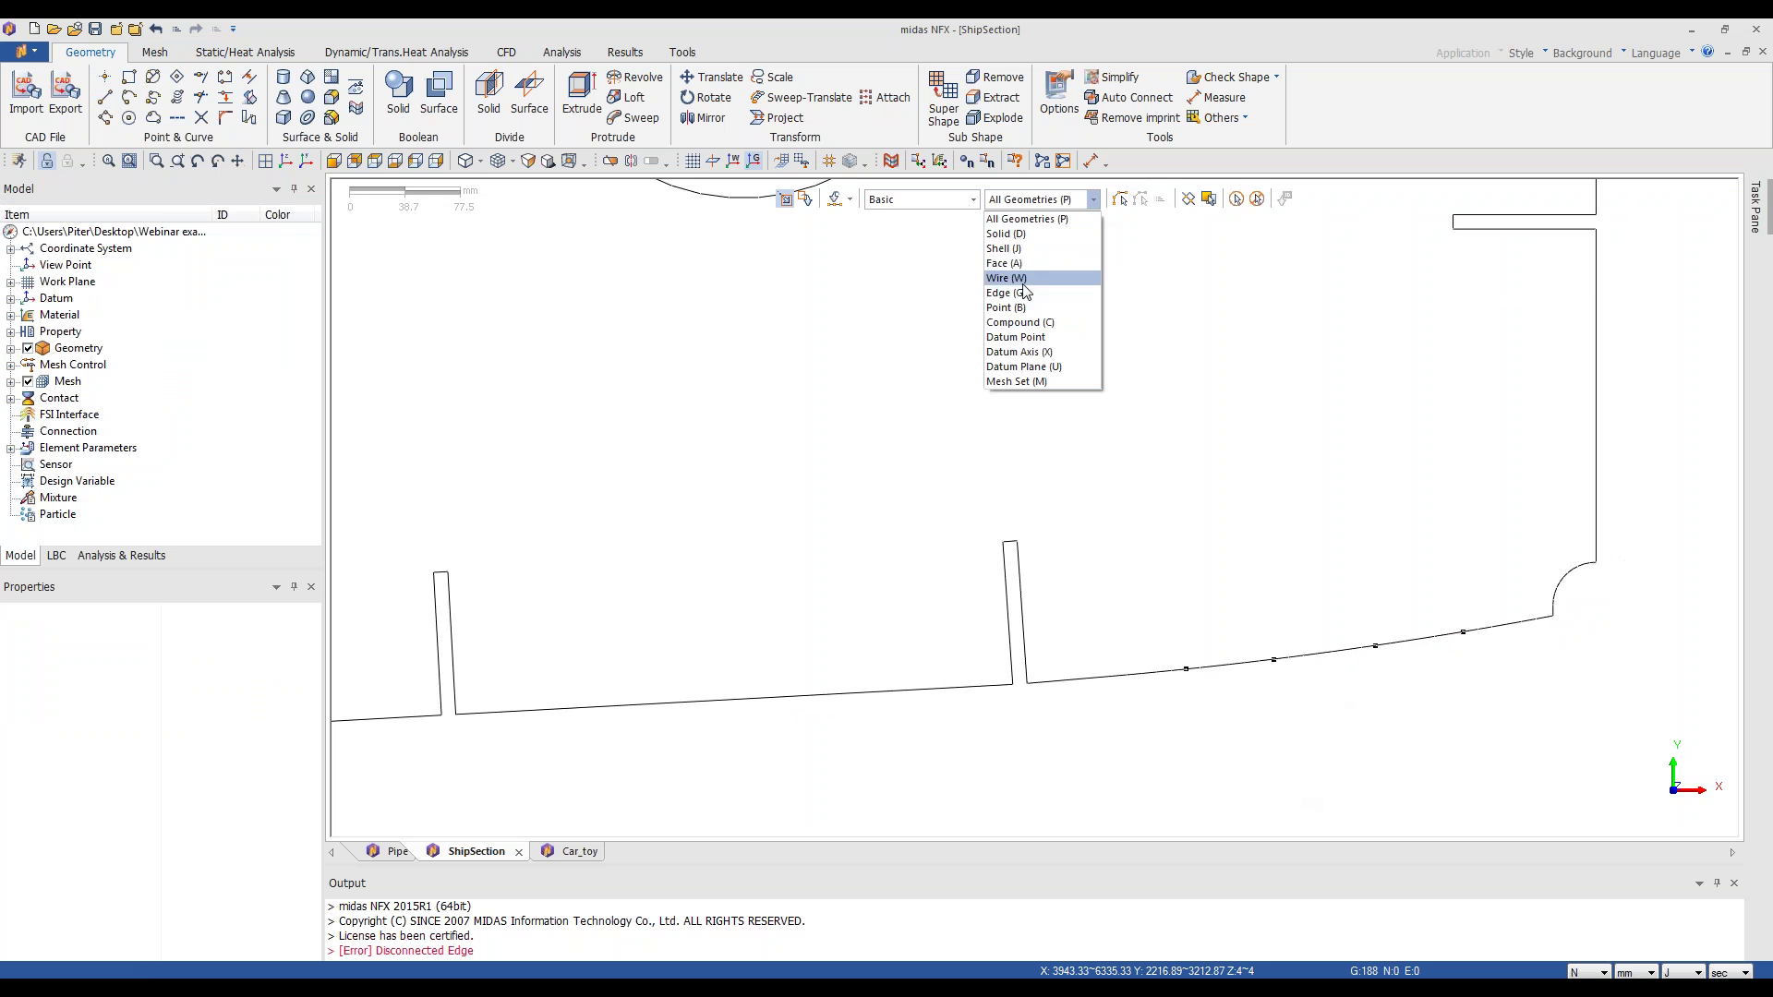
pyautogui.click(1020, 293)
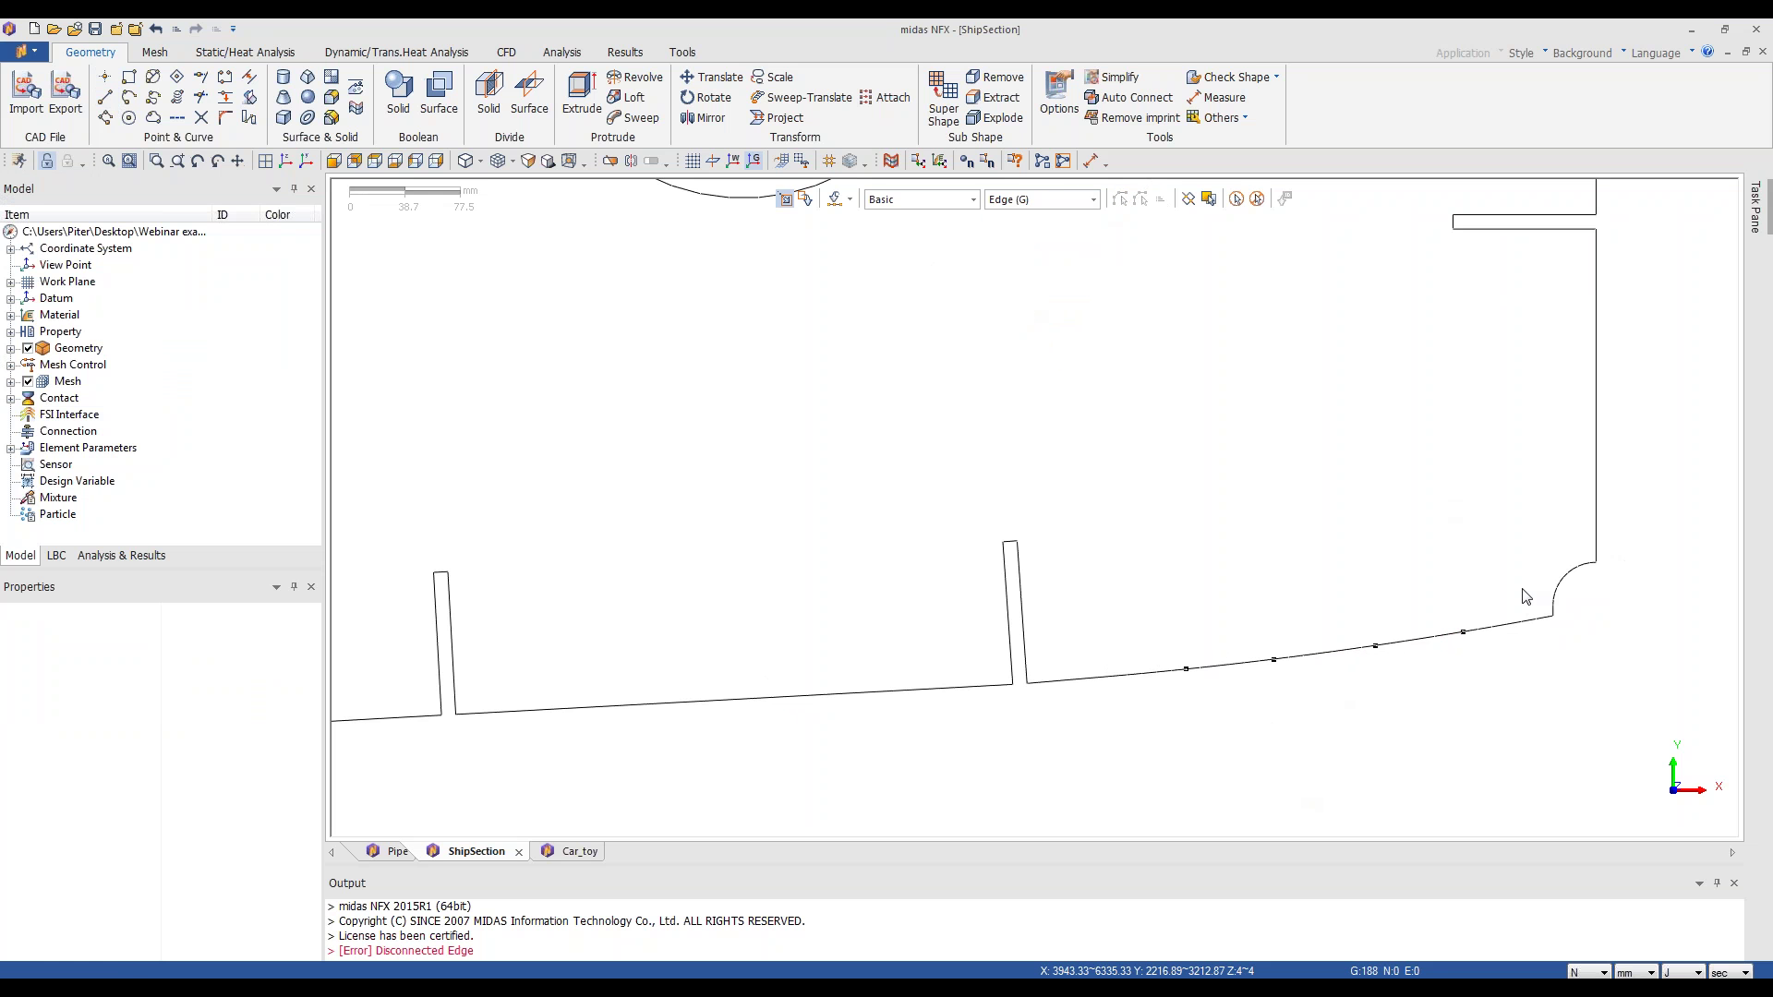
pyautogui.moveTo(1126, 599); pyautogui.dragTo(1554, 701)
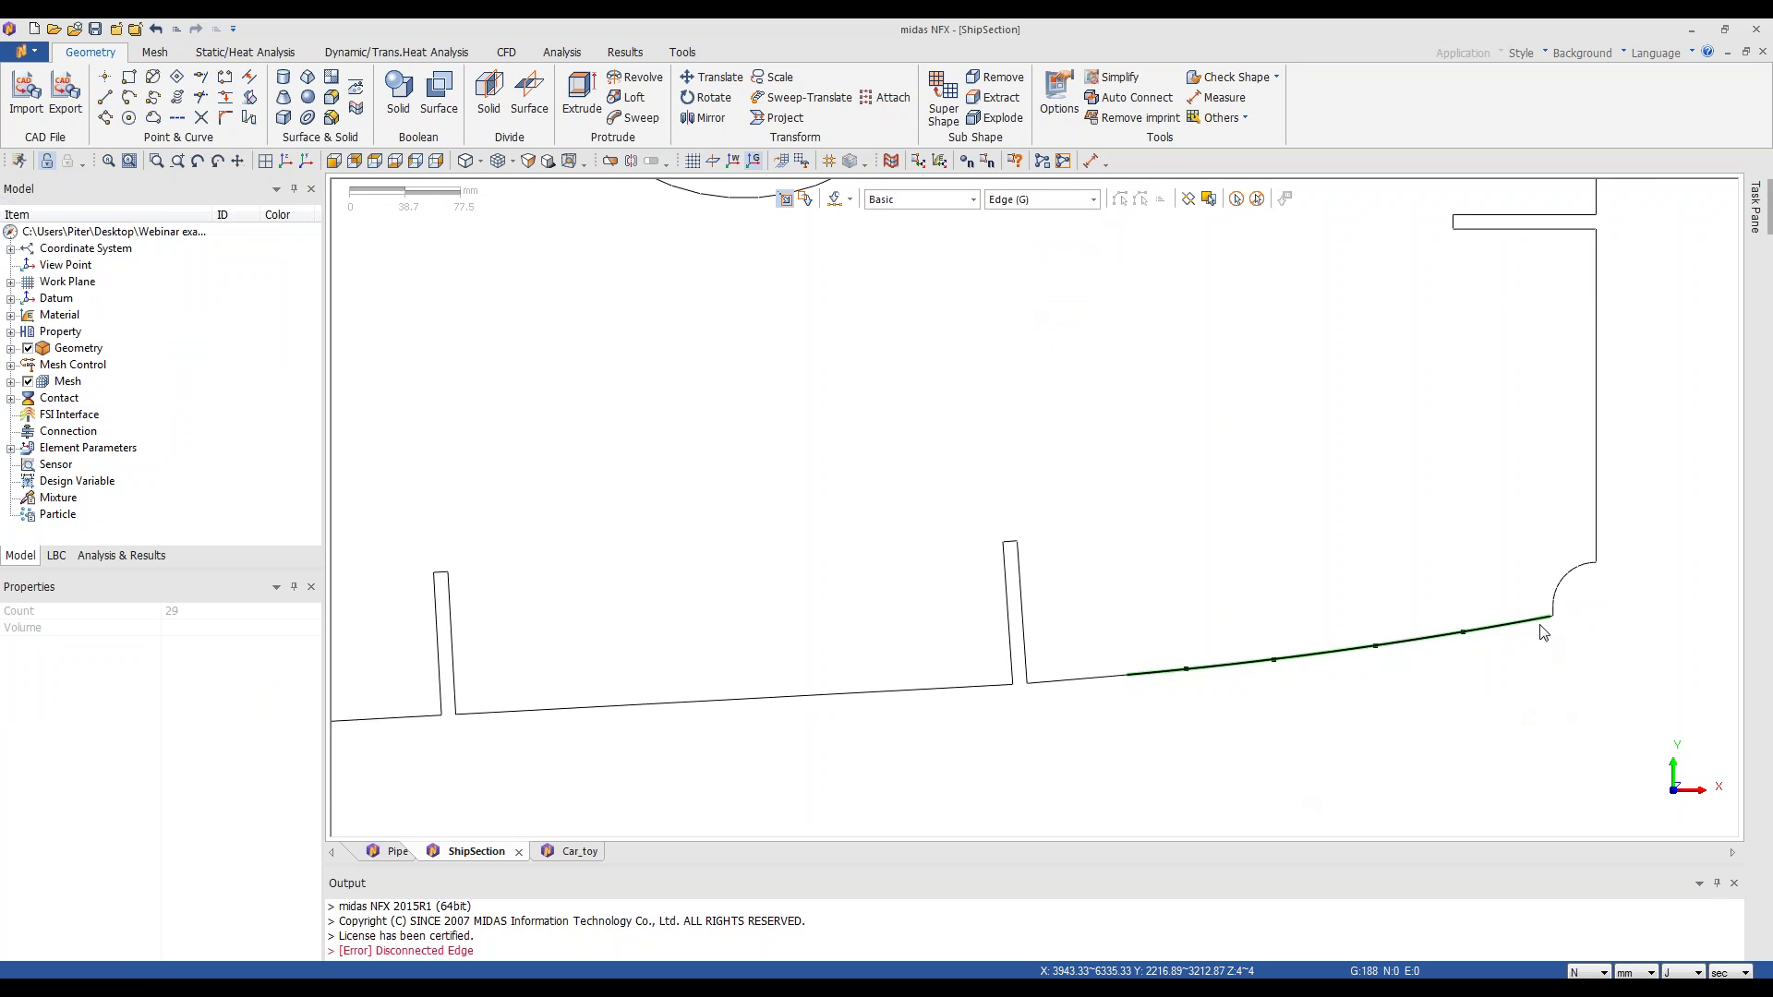
pyautogui.scroll(4, 1566, 613)
pyautogui.scroll(2, 1702, 641)
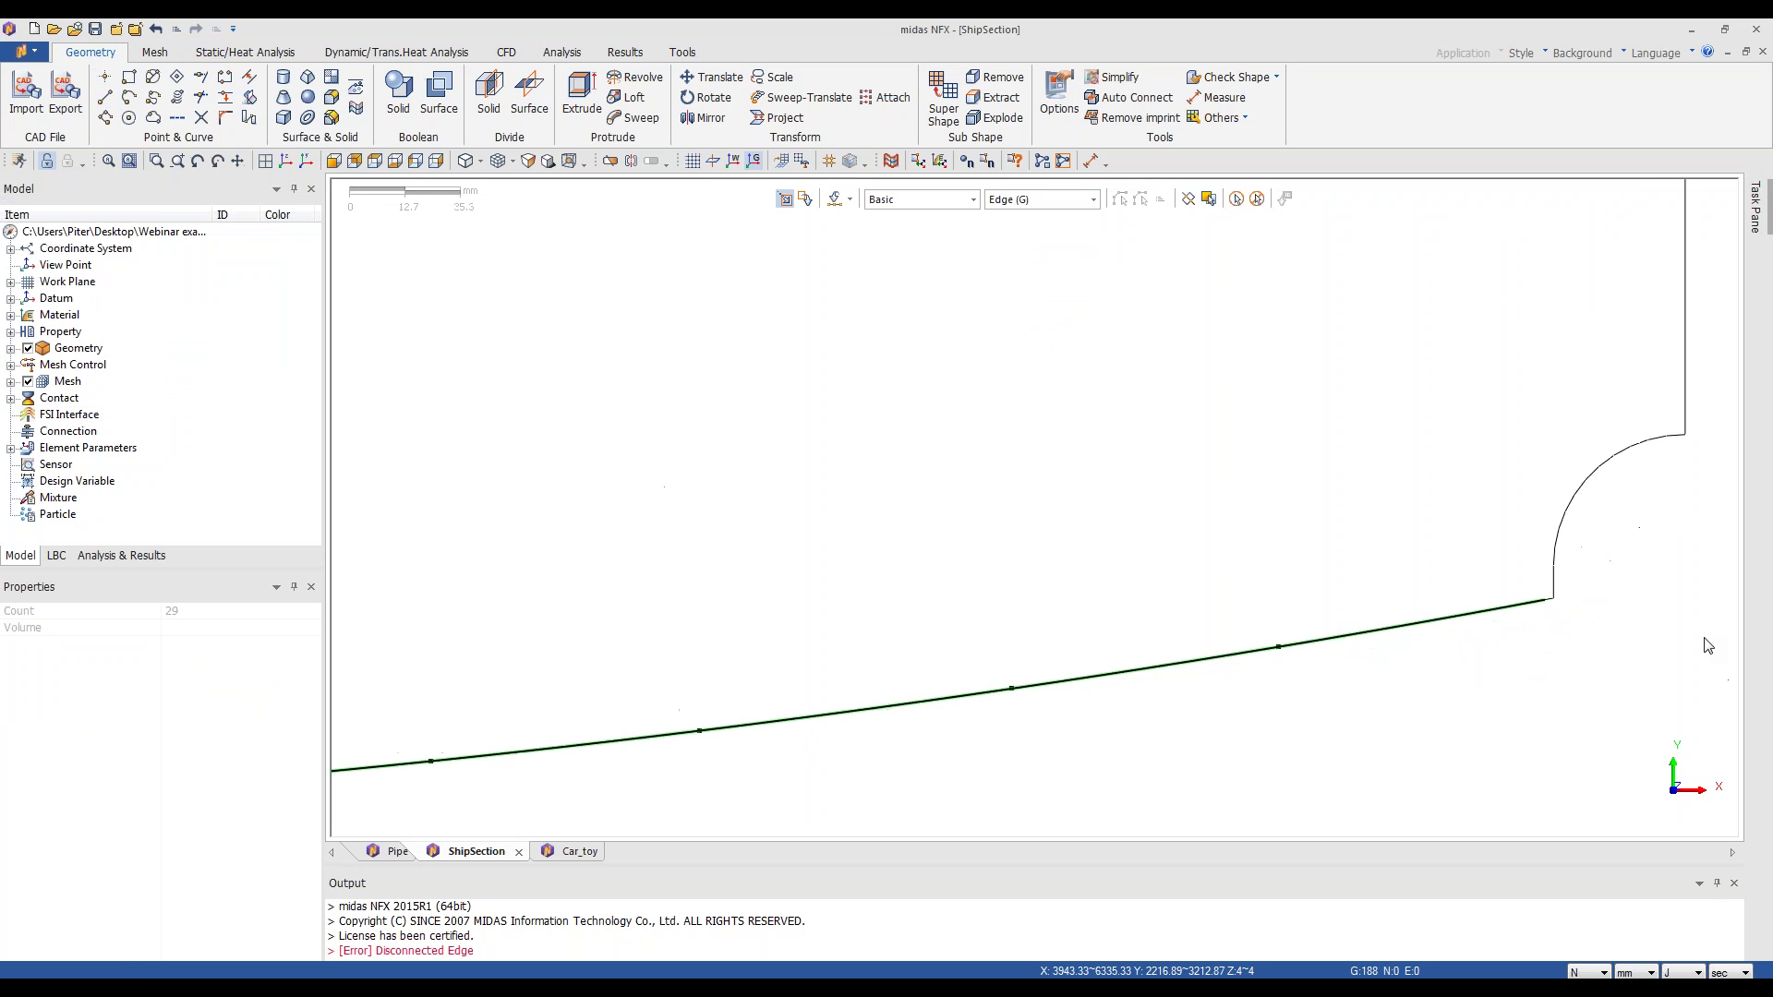
pyautogui.click(1555, 601)
pyautogui.scroll(2, 1483, 637)
pyautogui.scroll(-4, 1342, 633)
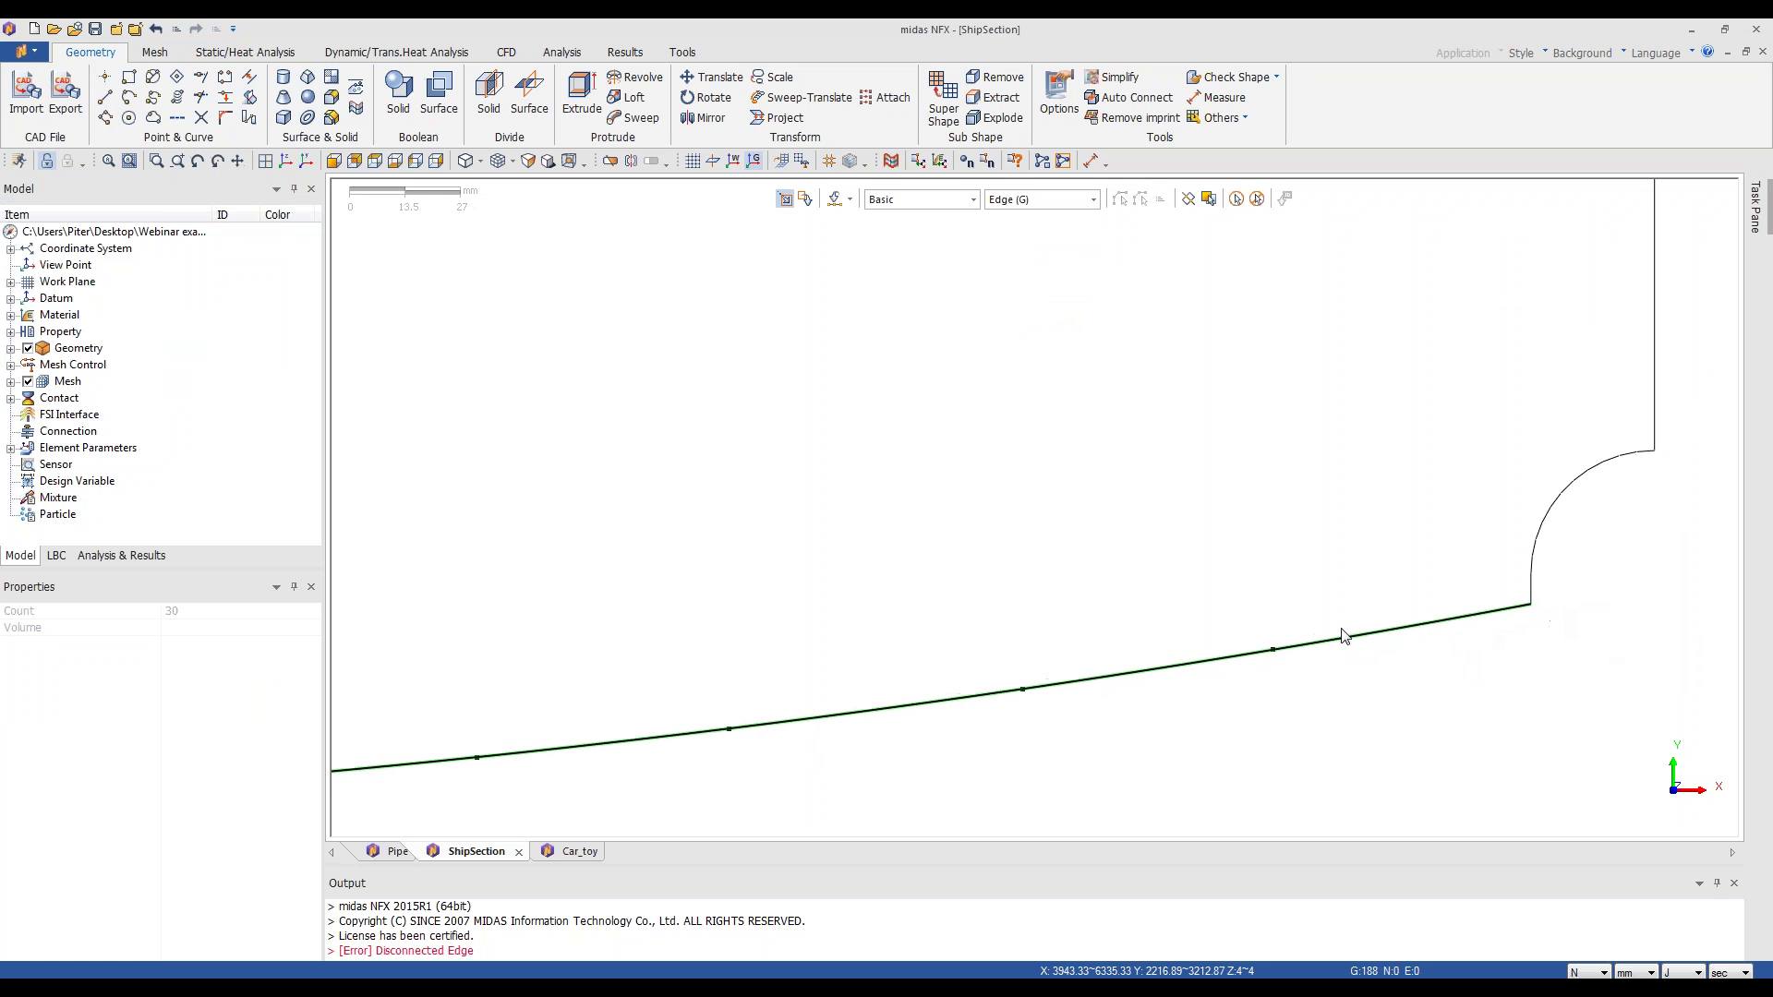
pyautogui.click(686, 712)
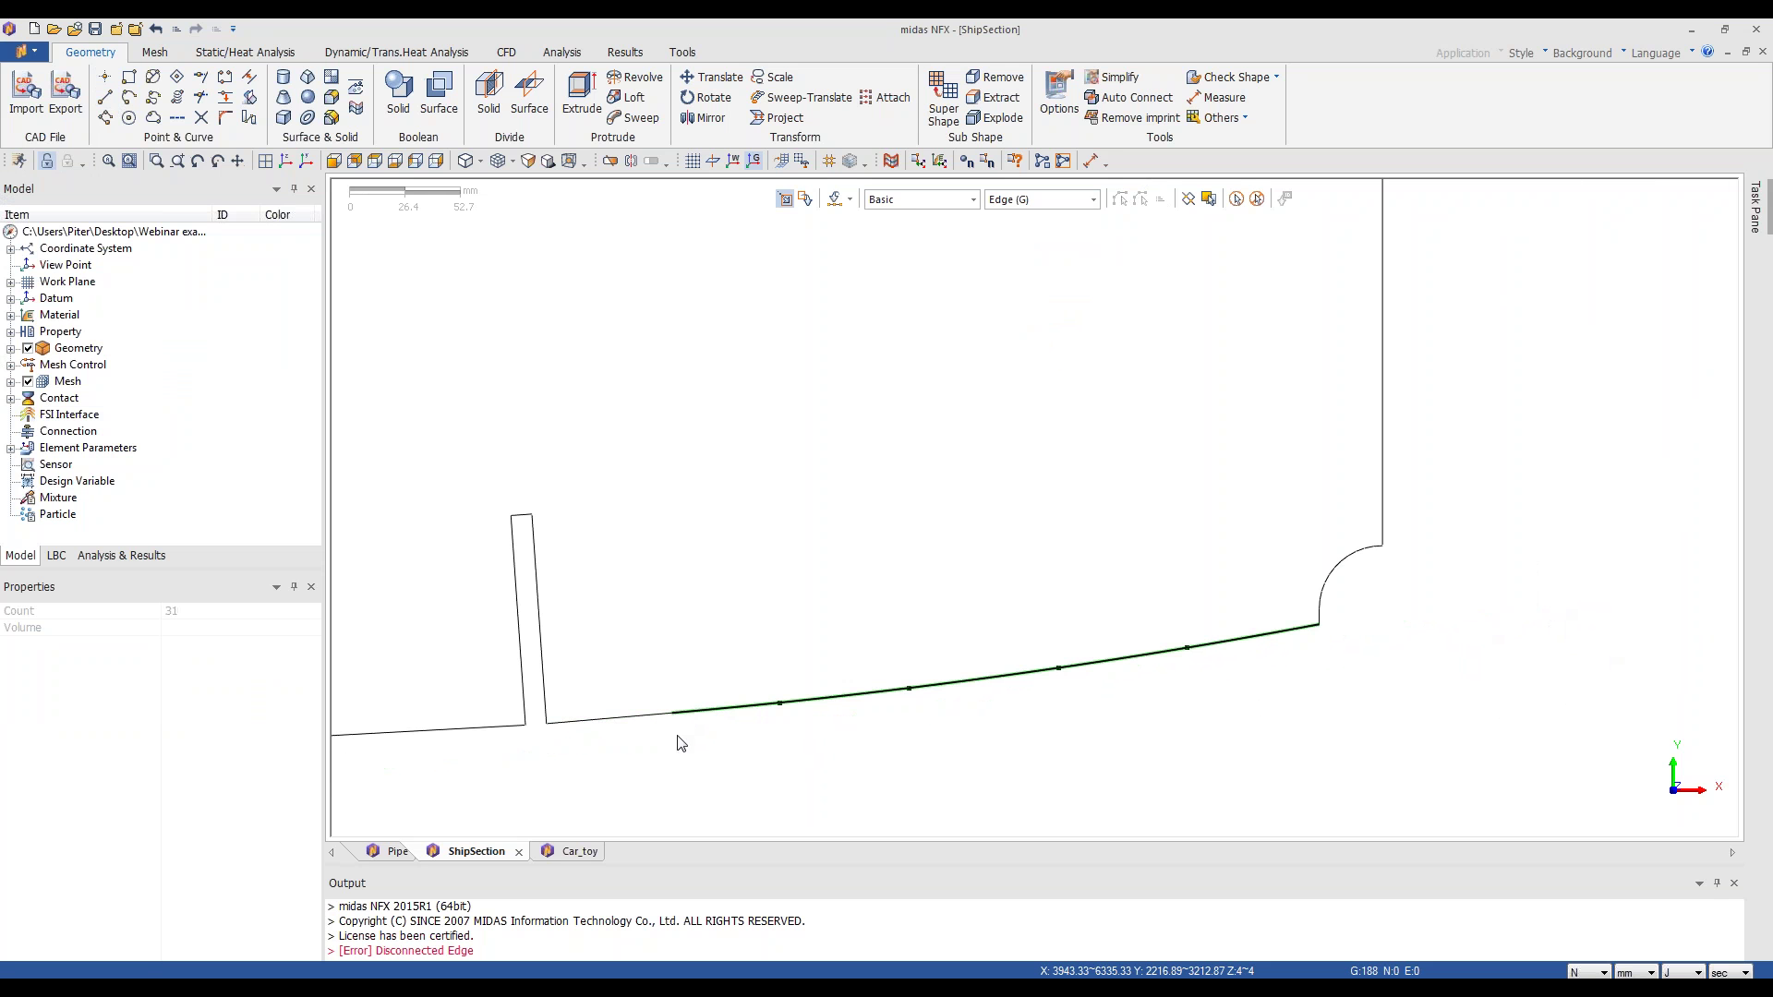
pyautogui.press('Delete')
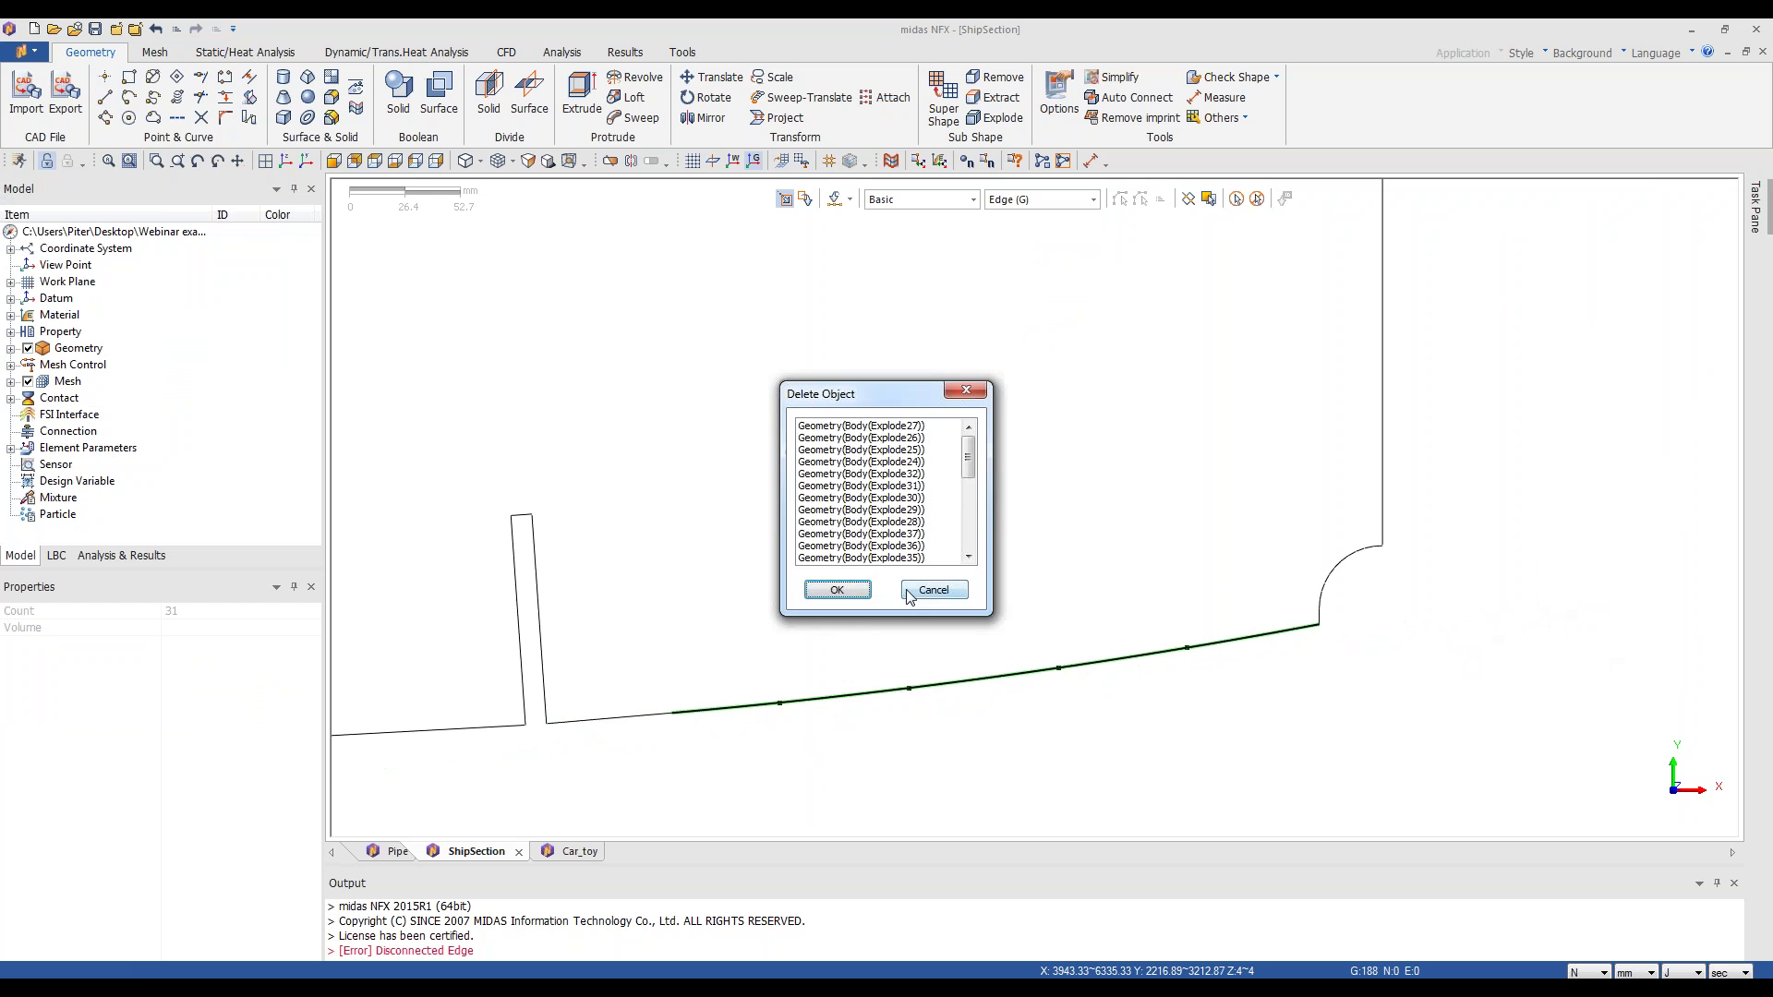
pyautogui.click(836, 589)
# - Draw a 3D B-Spline without Make Face from the open lower edge through the four reference points to the corner notch
pyautogui.scroll(-2, 1413, 633)
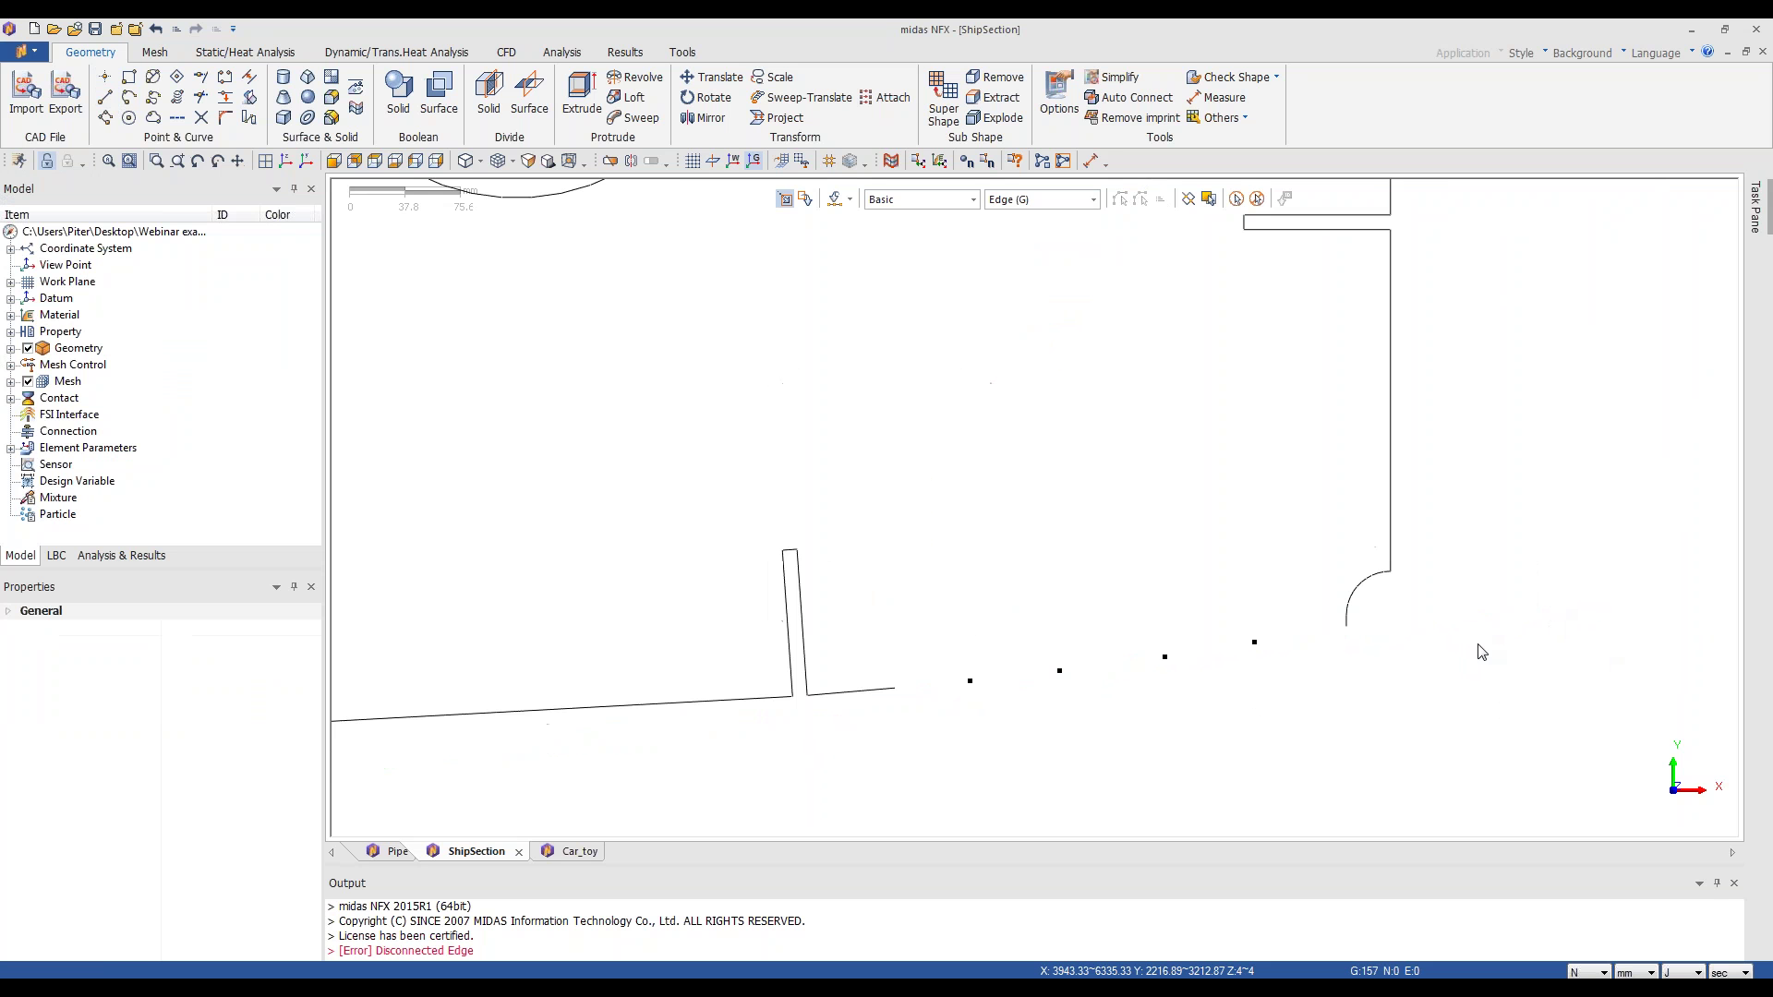
pyautogui.click(154, 97)
pyautogui.click(894, 688)
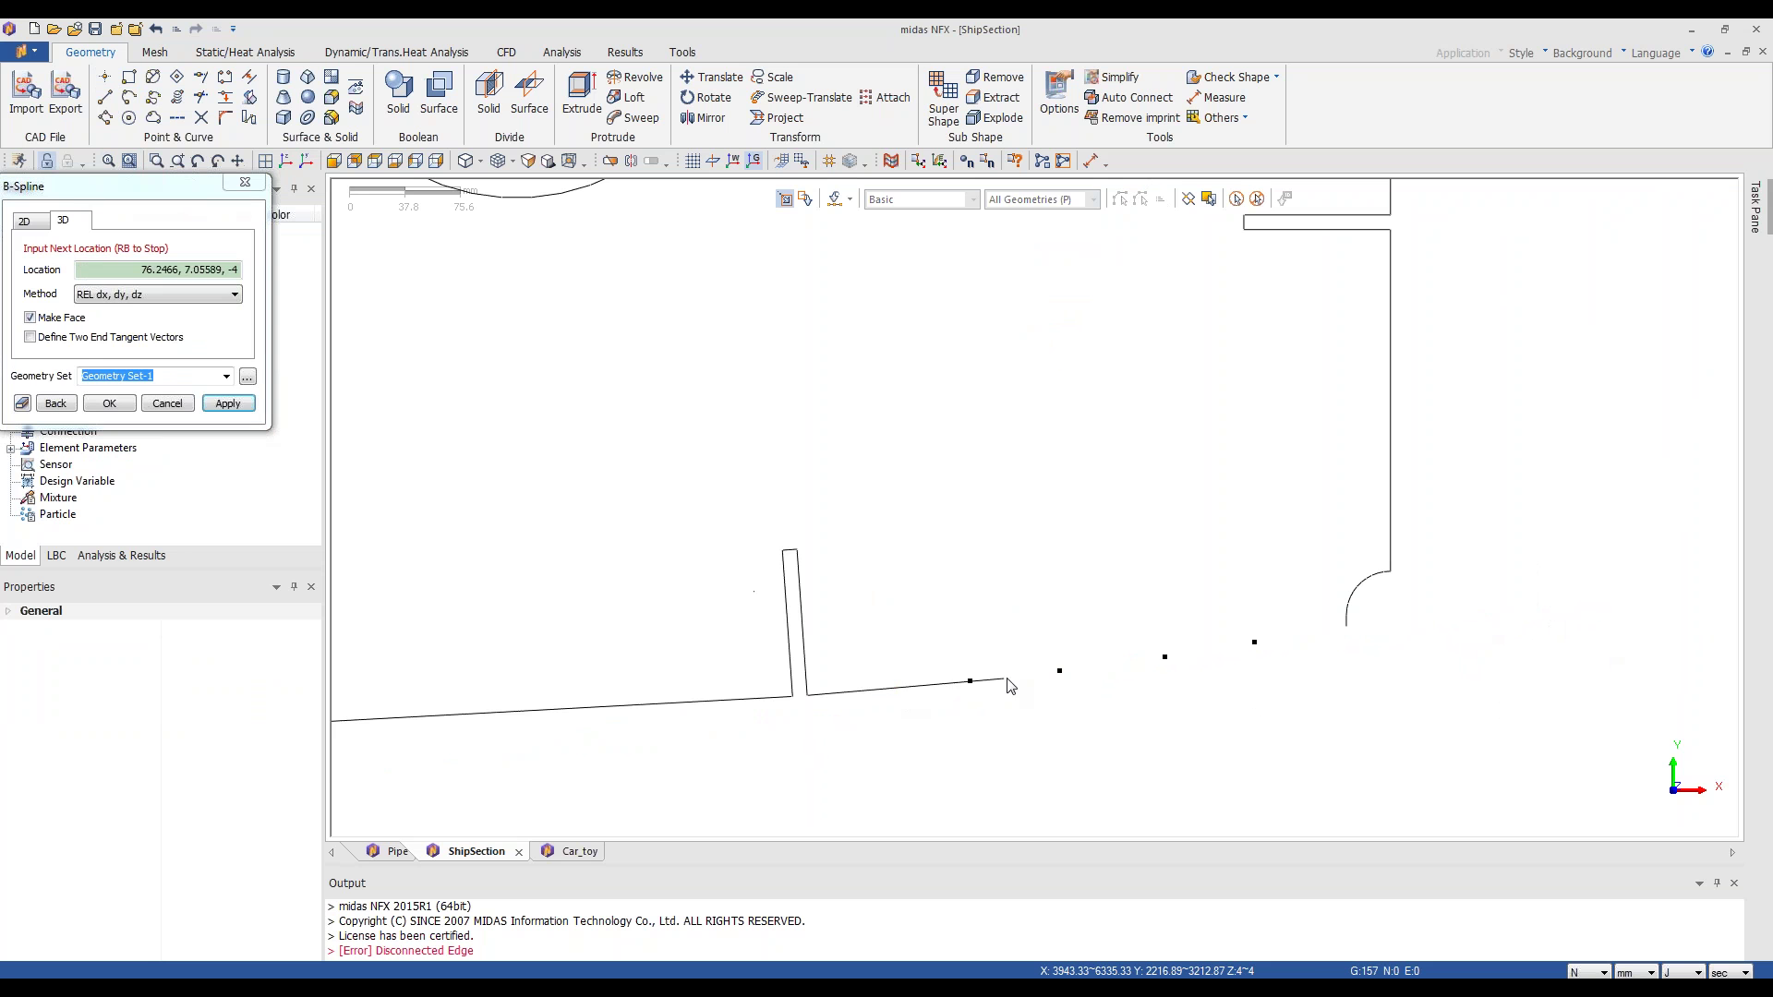
pyautogui.click(969, 685)
pyautogui.click(1059, 671)
pyautogui.click(1164, 656)
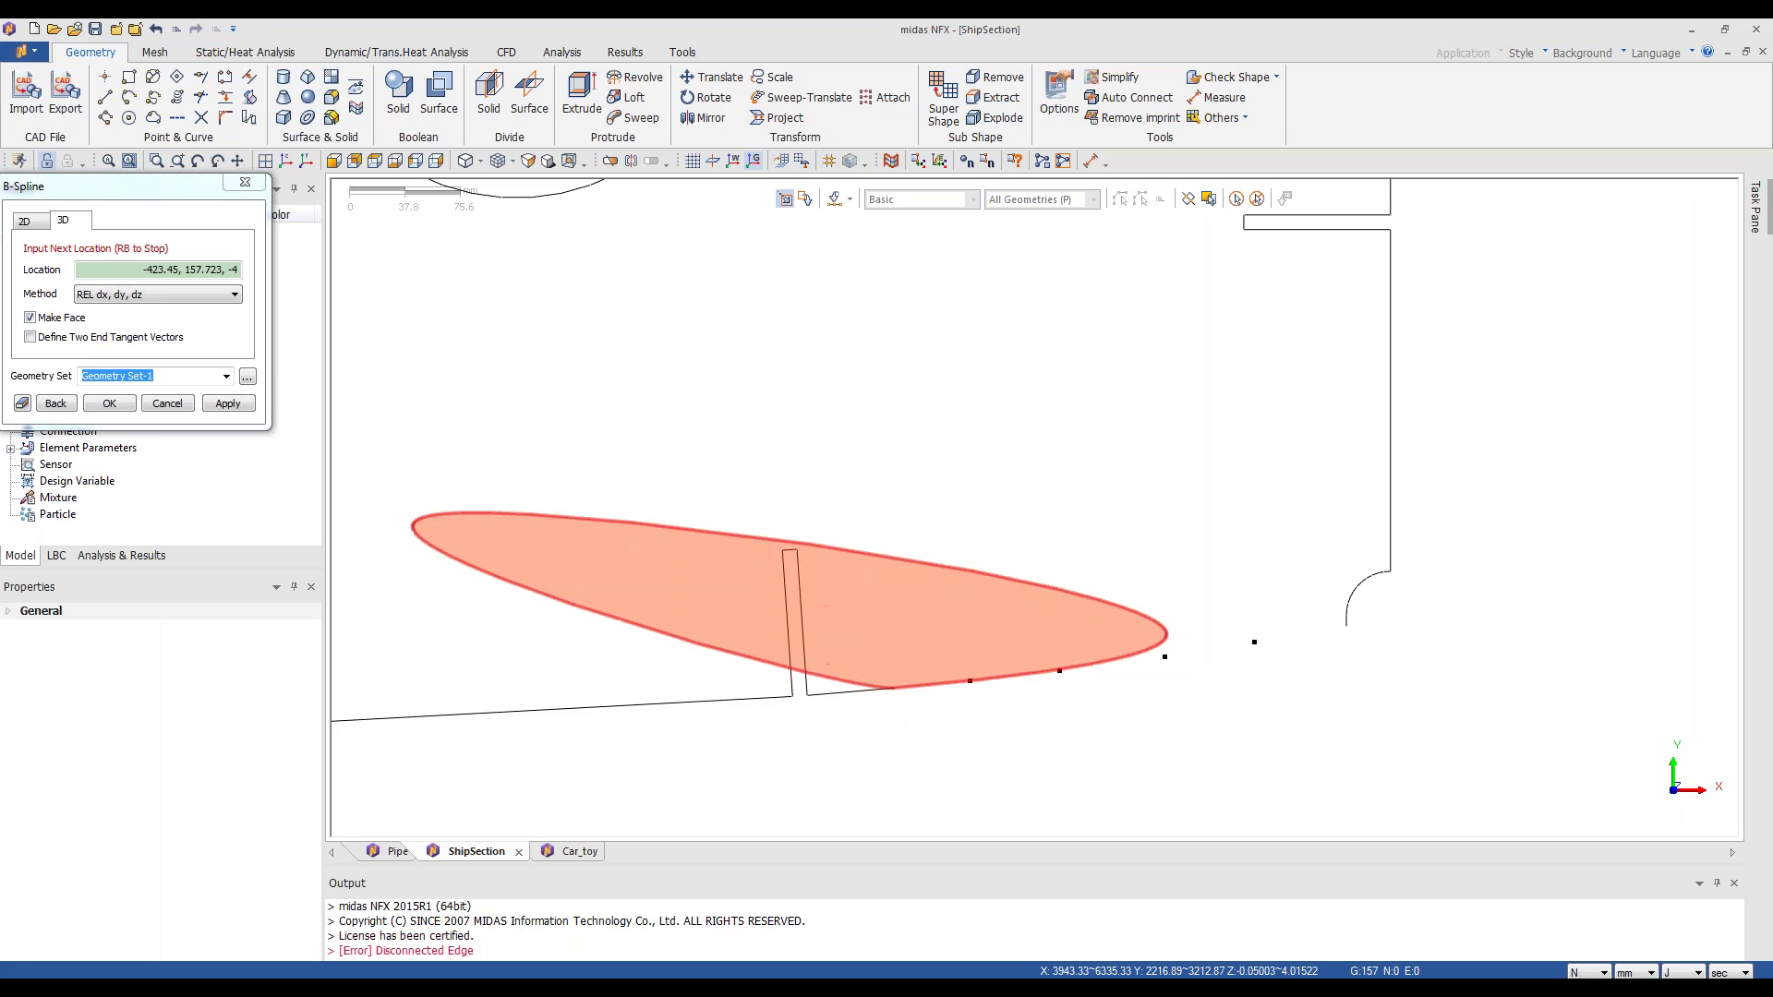
pyautogui.click(29, 318)
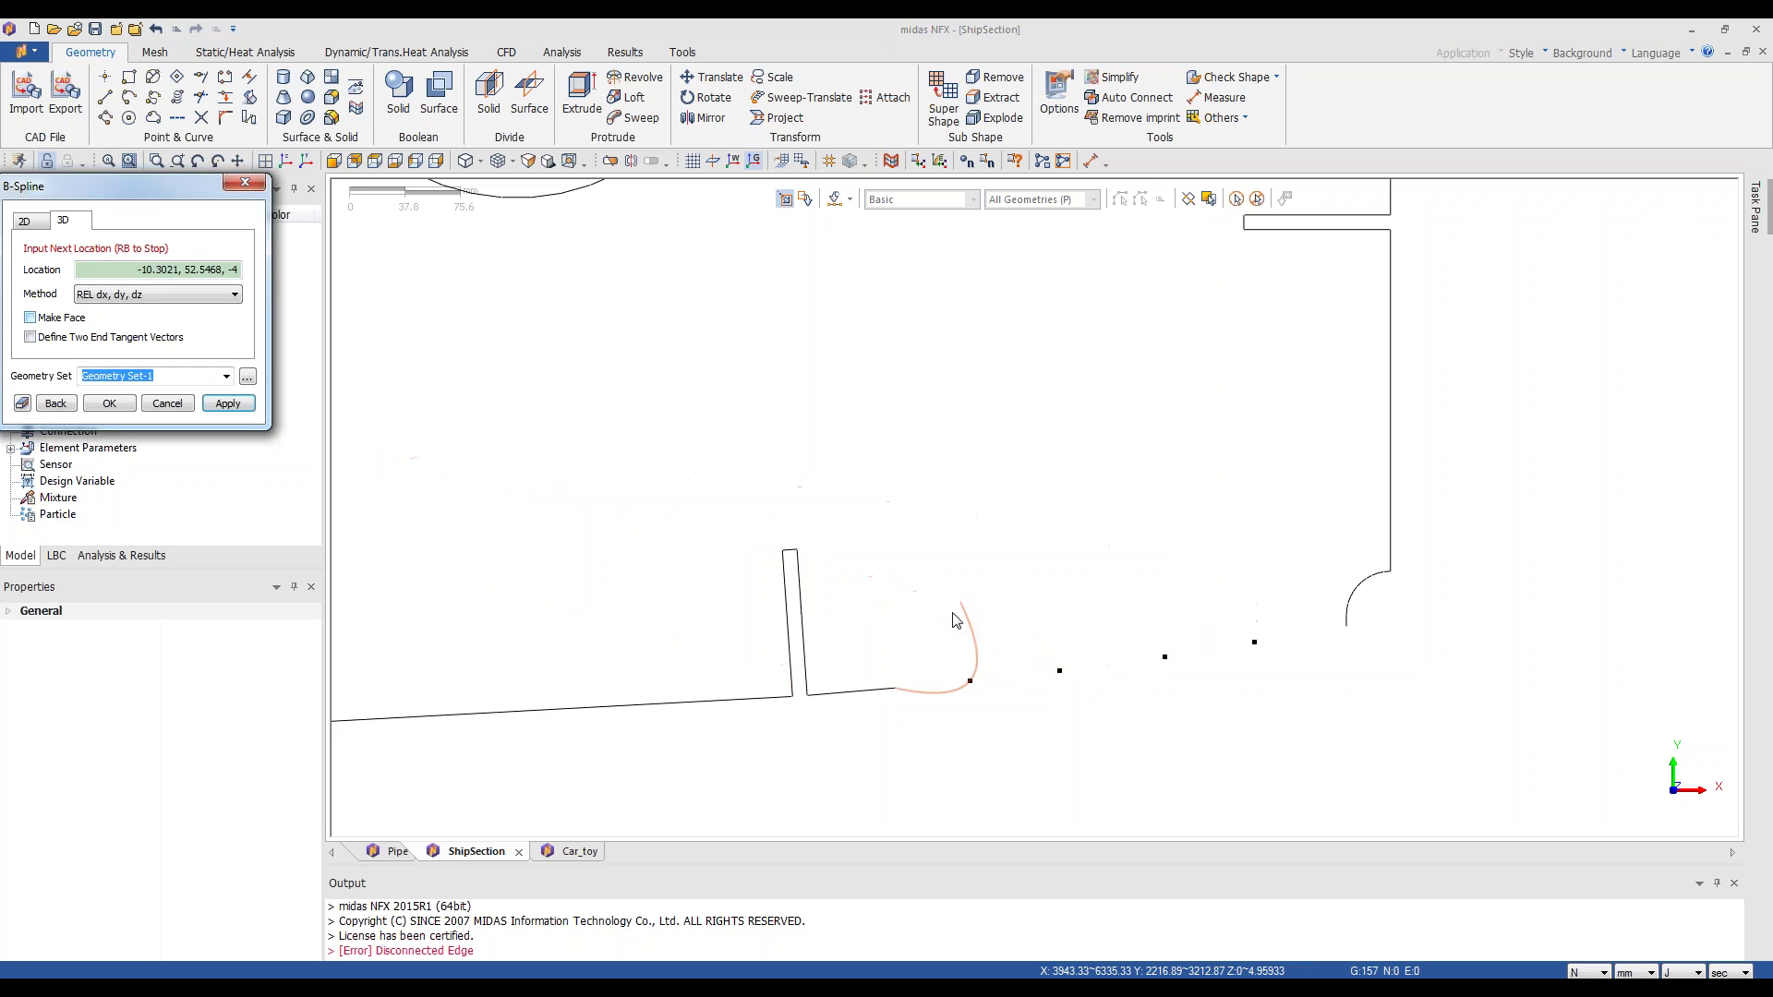
pyautogui.click(1059, 671)
pyautogui.click(1164, 657)
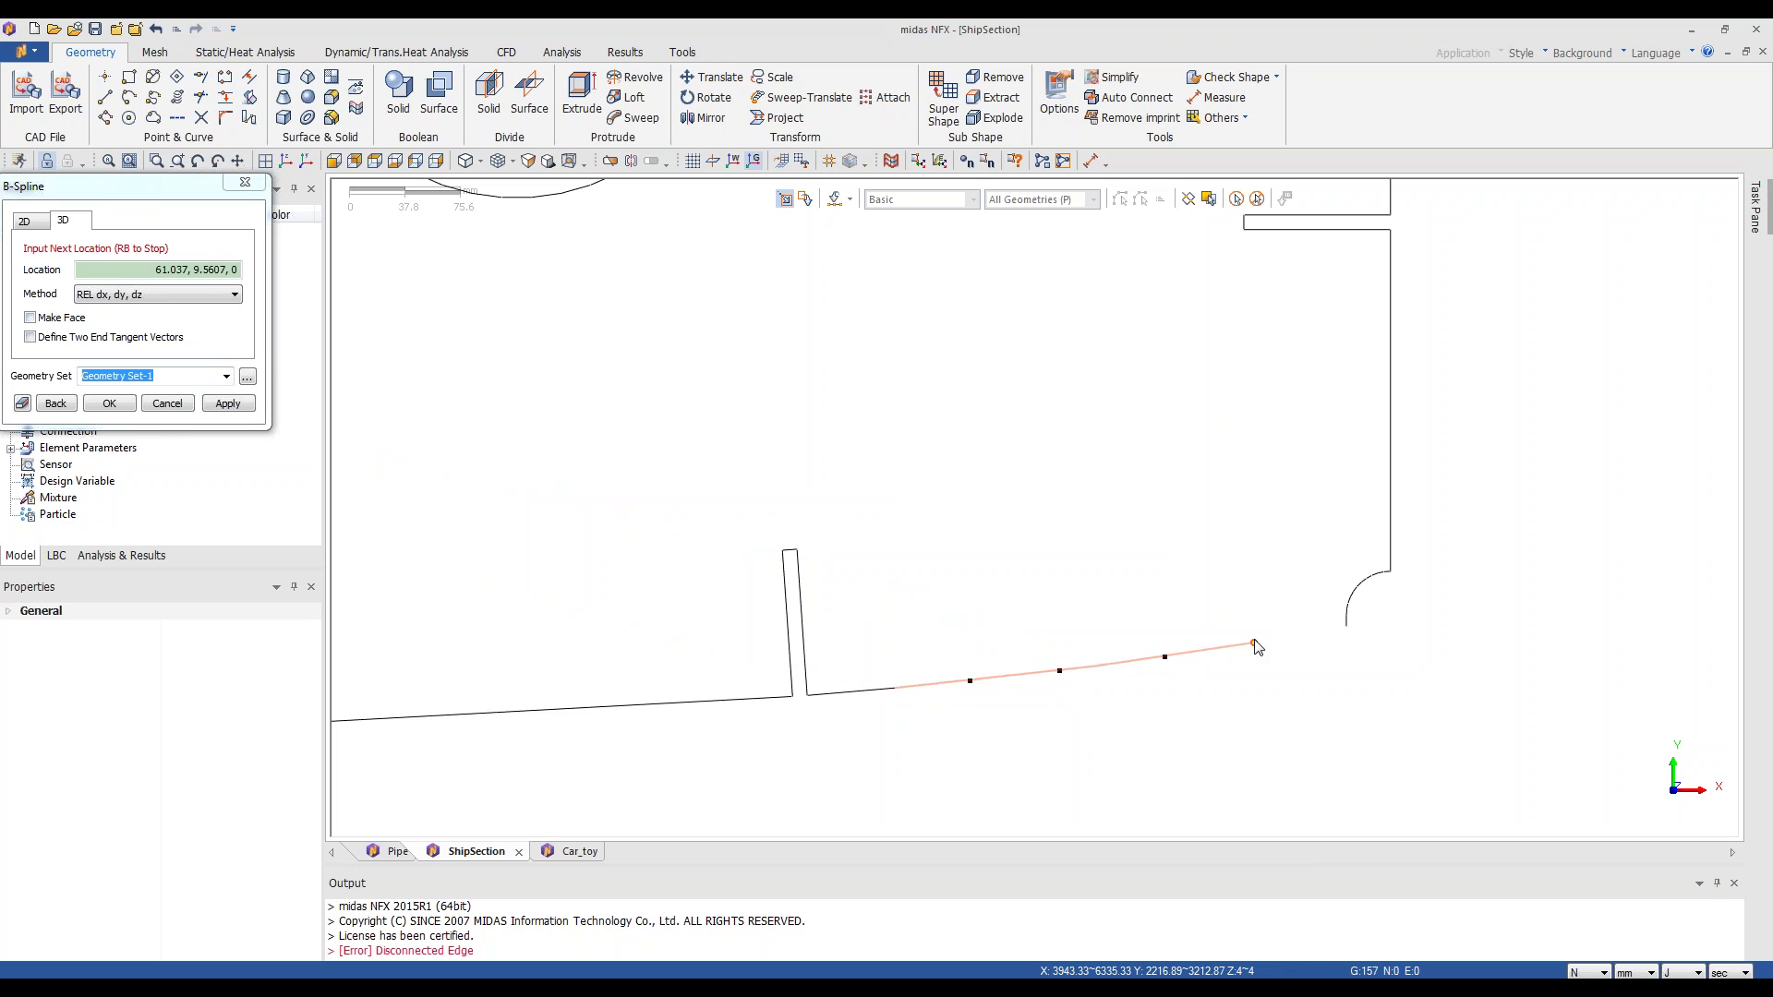
pyautogui.click(1254, 642)
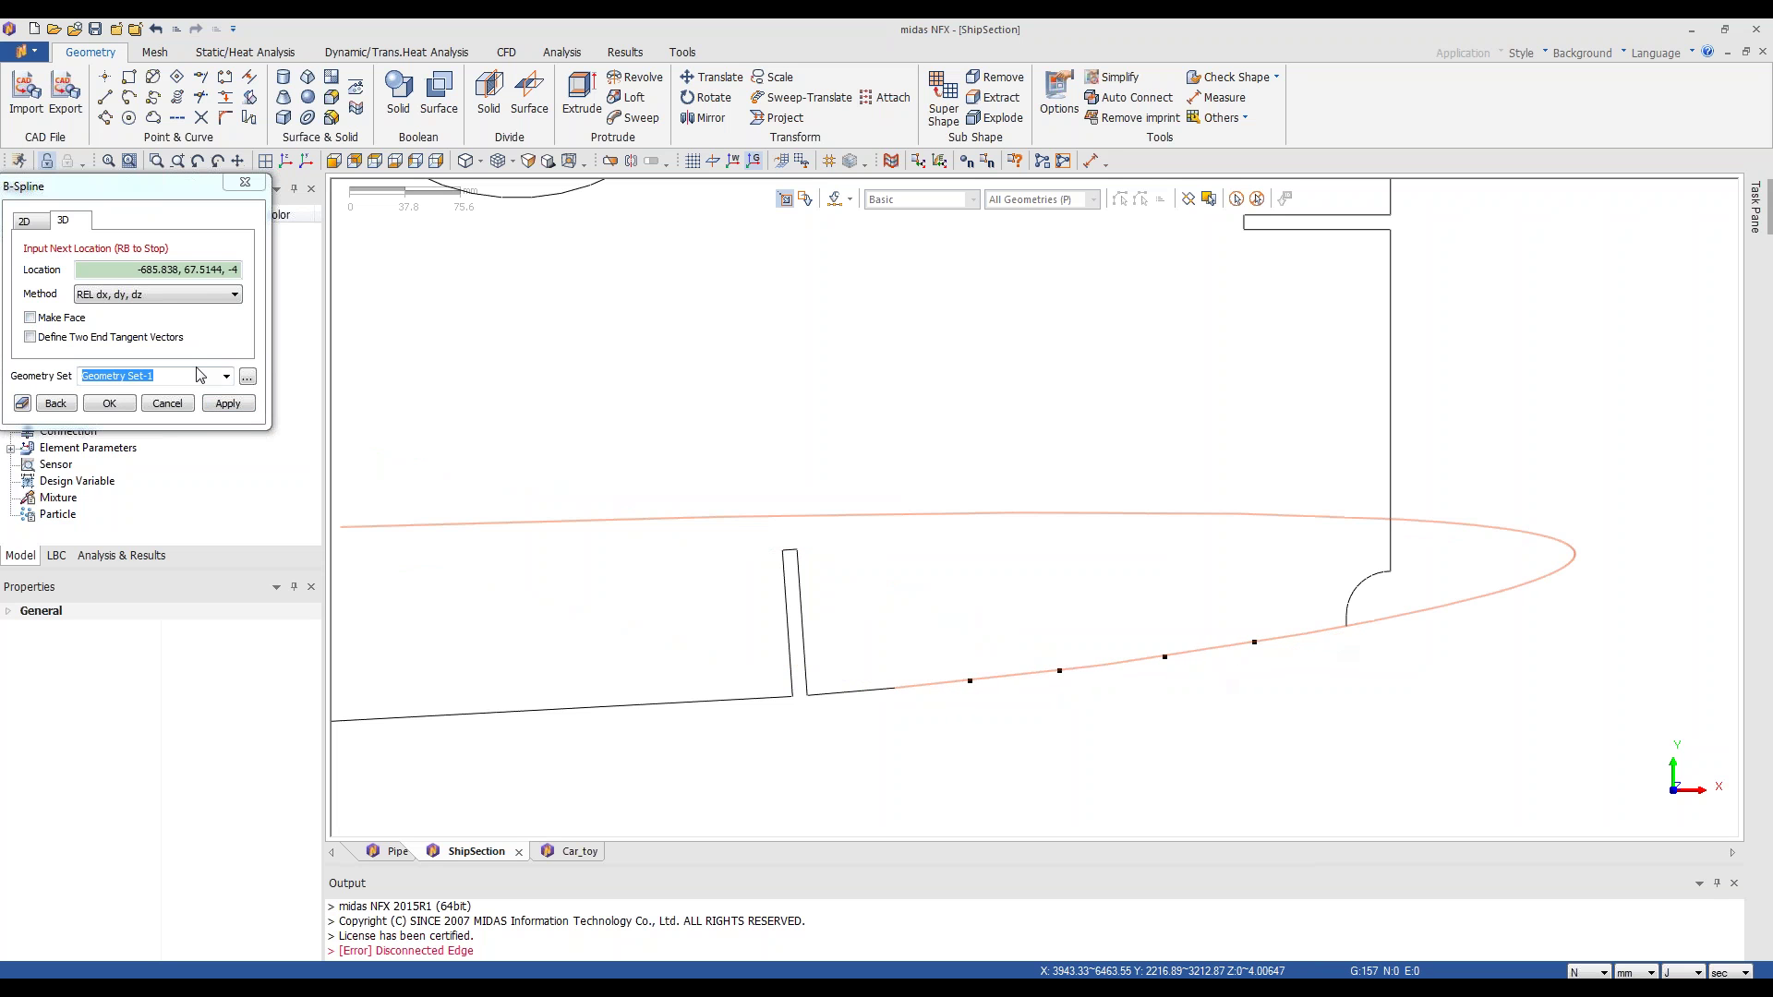
pyautogui.click(169, 405)
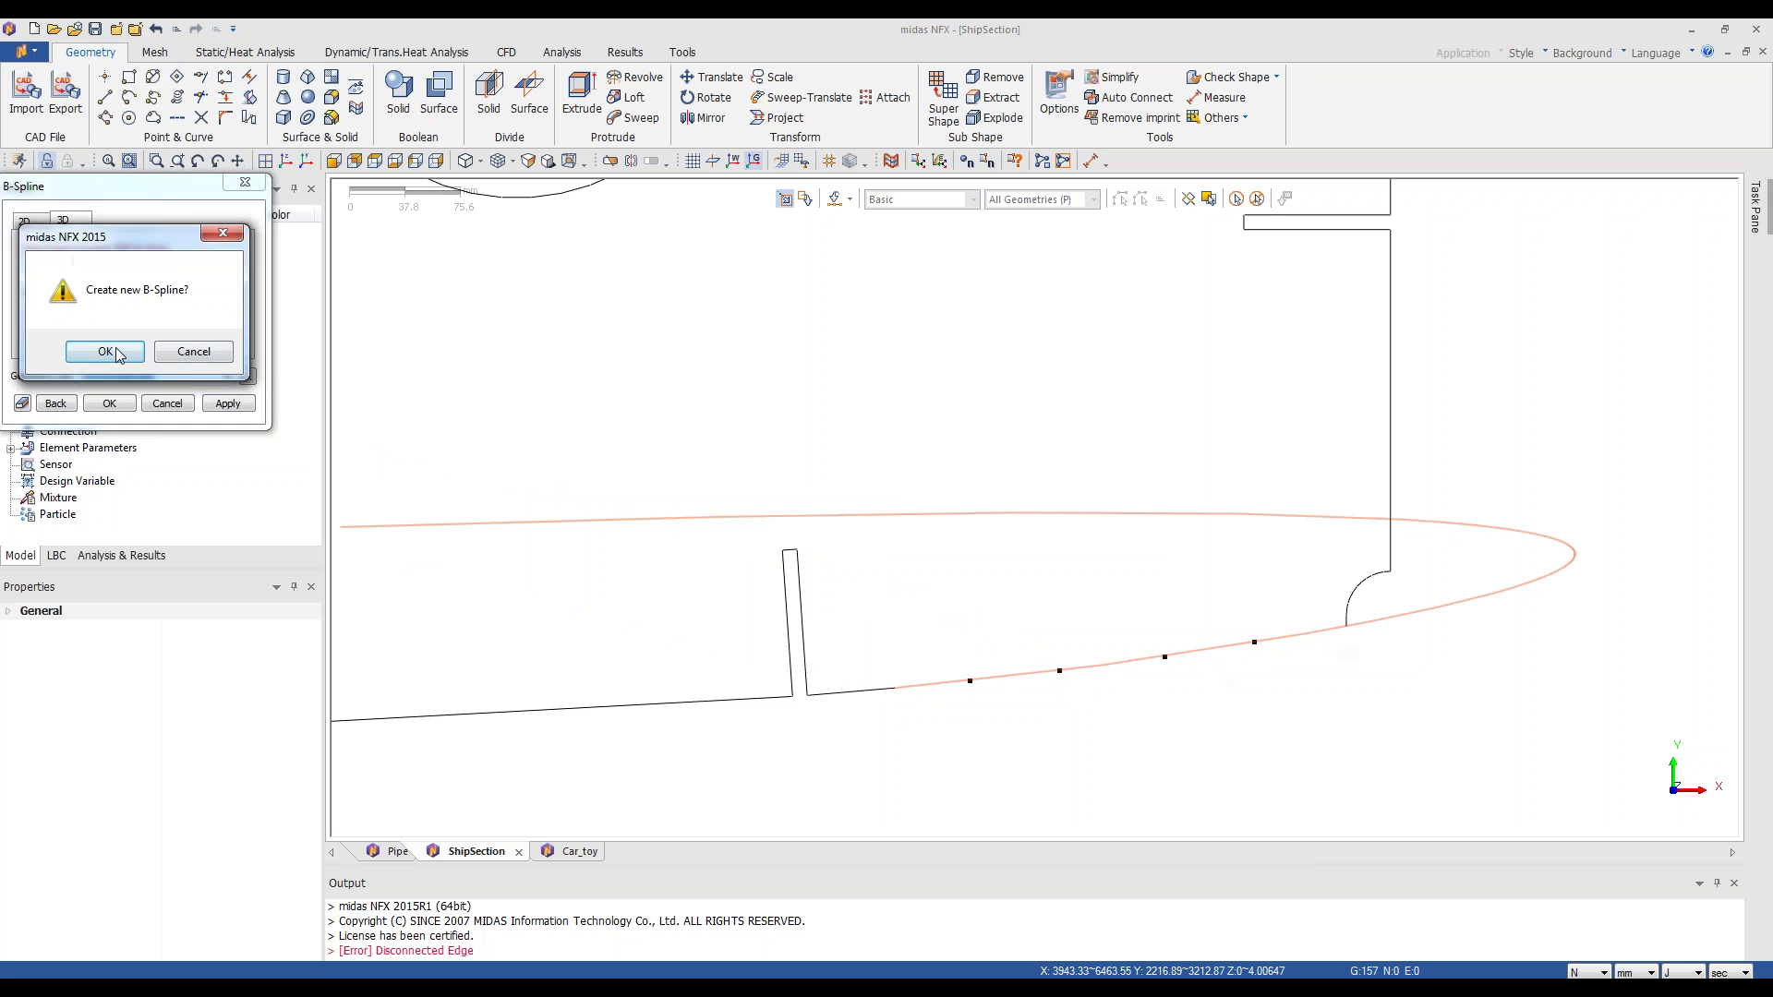
pyautogui.click(114, 354)
# - Delete the four reference points from Geometry Set-1
pyautogui.scroll(-5, 1338, 720)
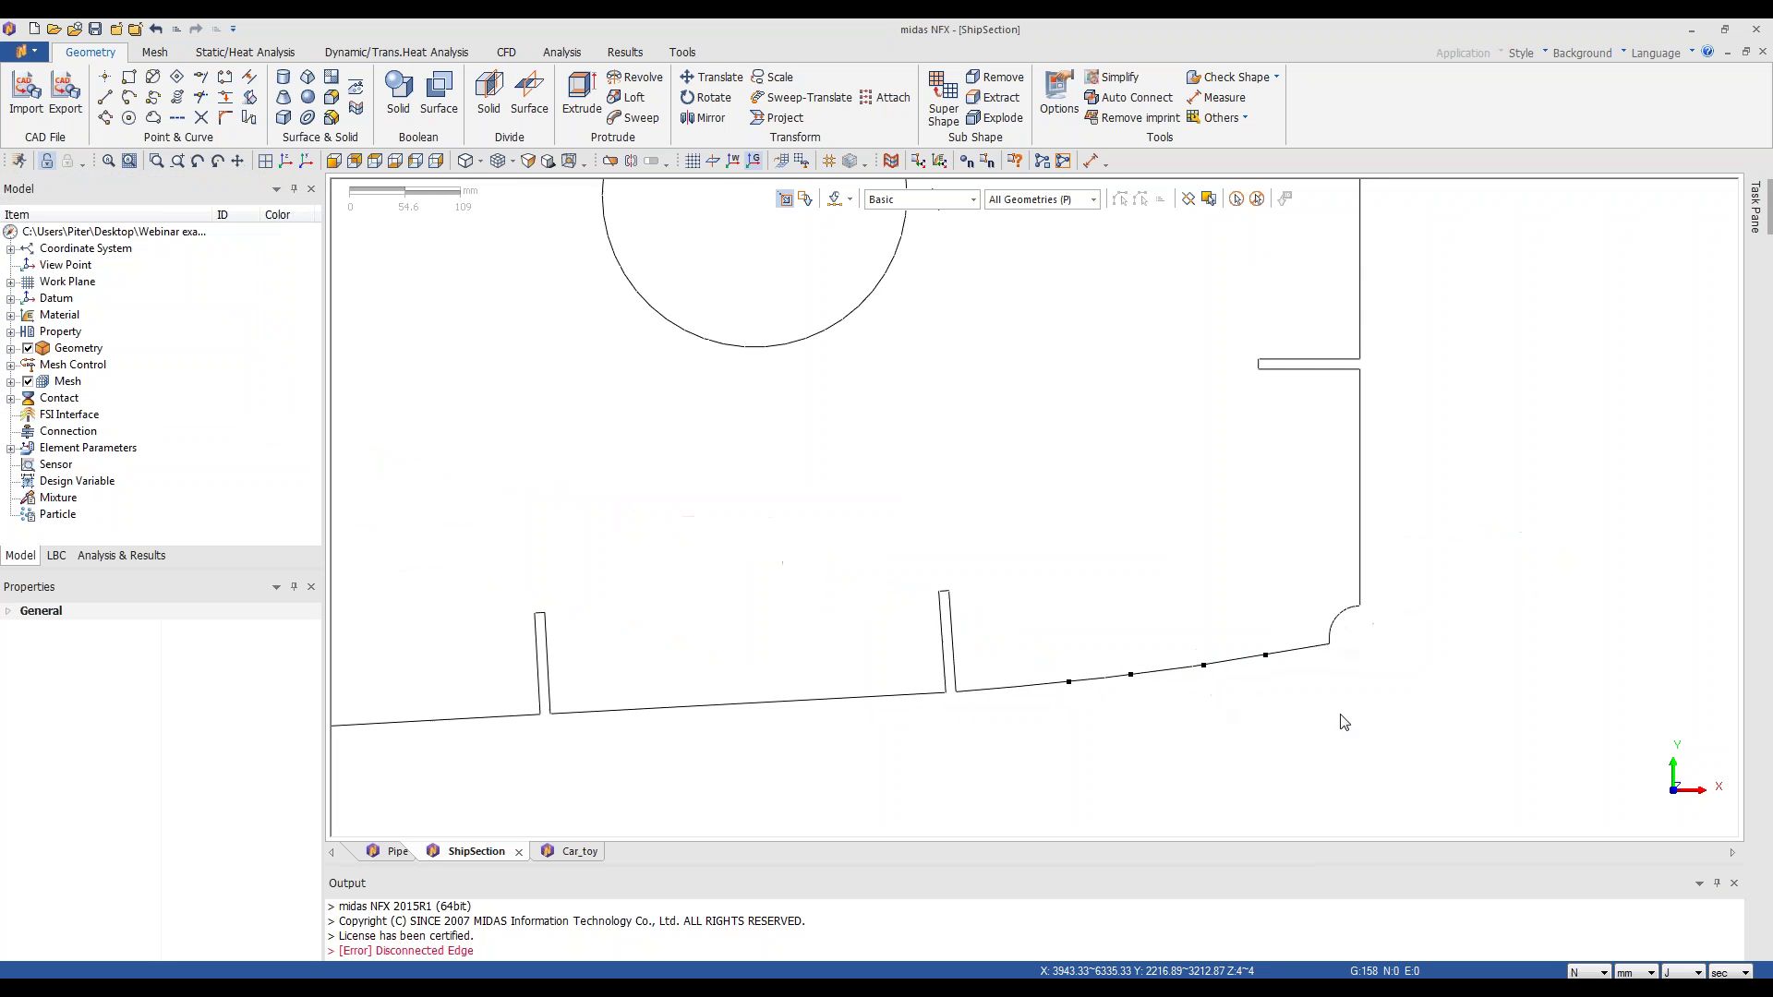
pyautogui.scroll(-3, 1347, 722)
pyautogui.scroll(2, 1136, 760)
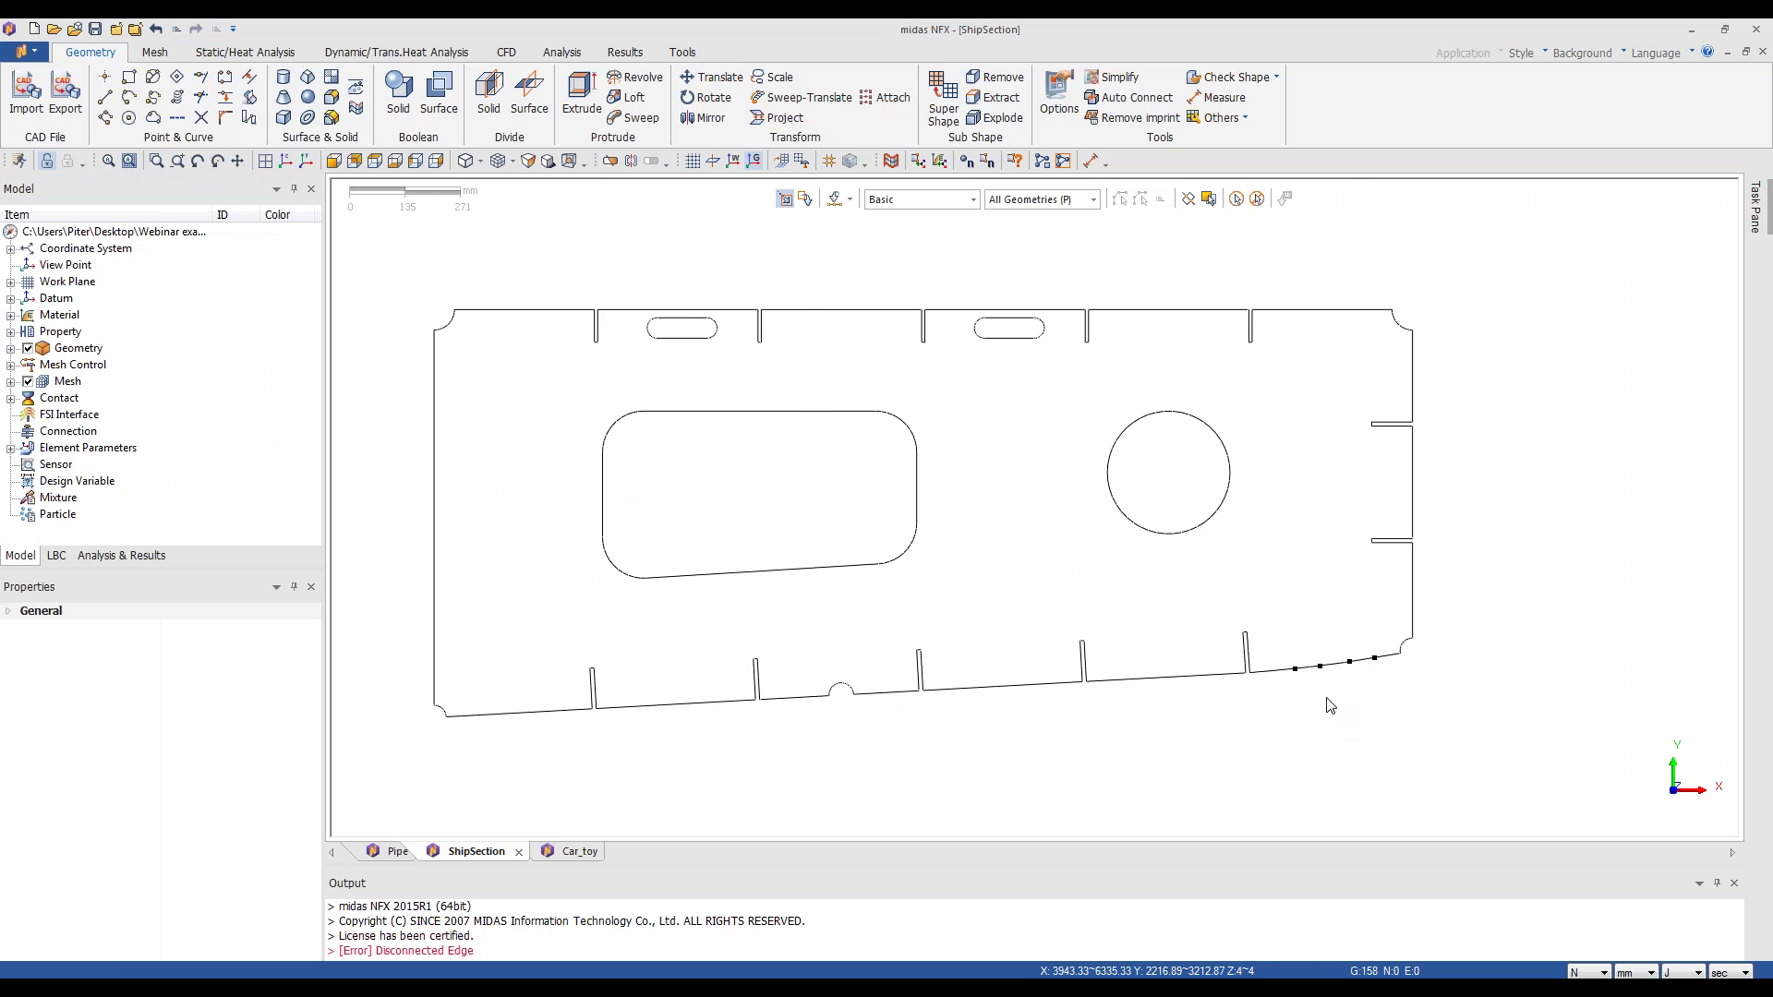
pyautogui.scroll(1, 1395, 717)
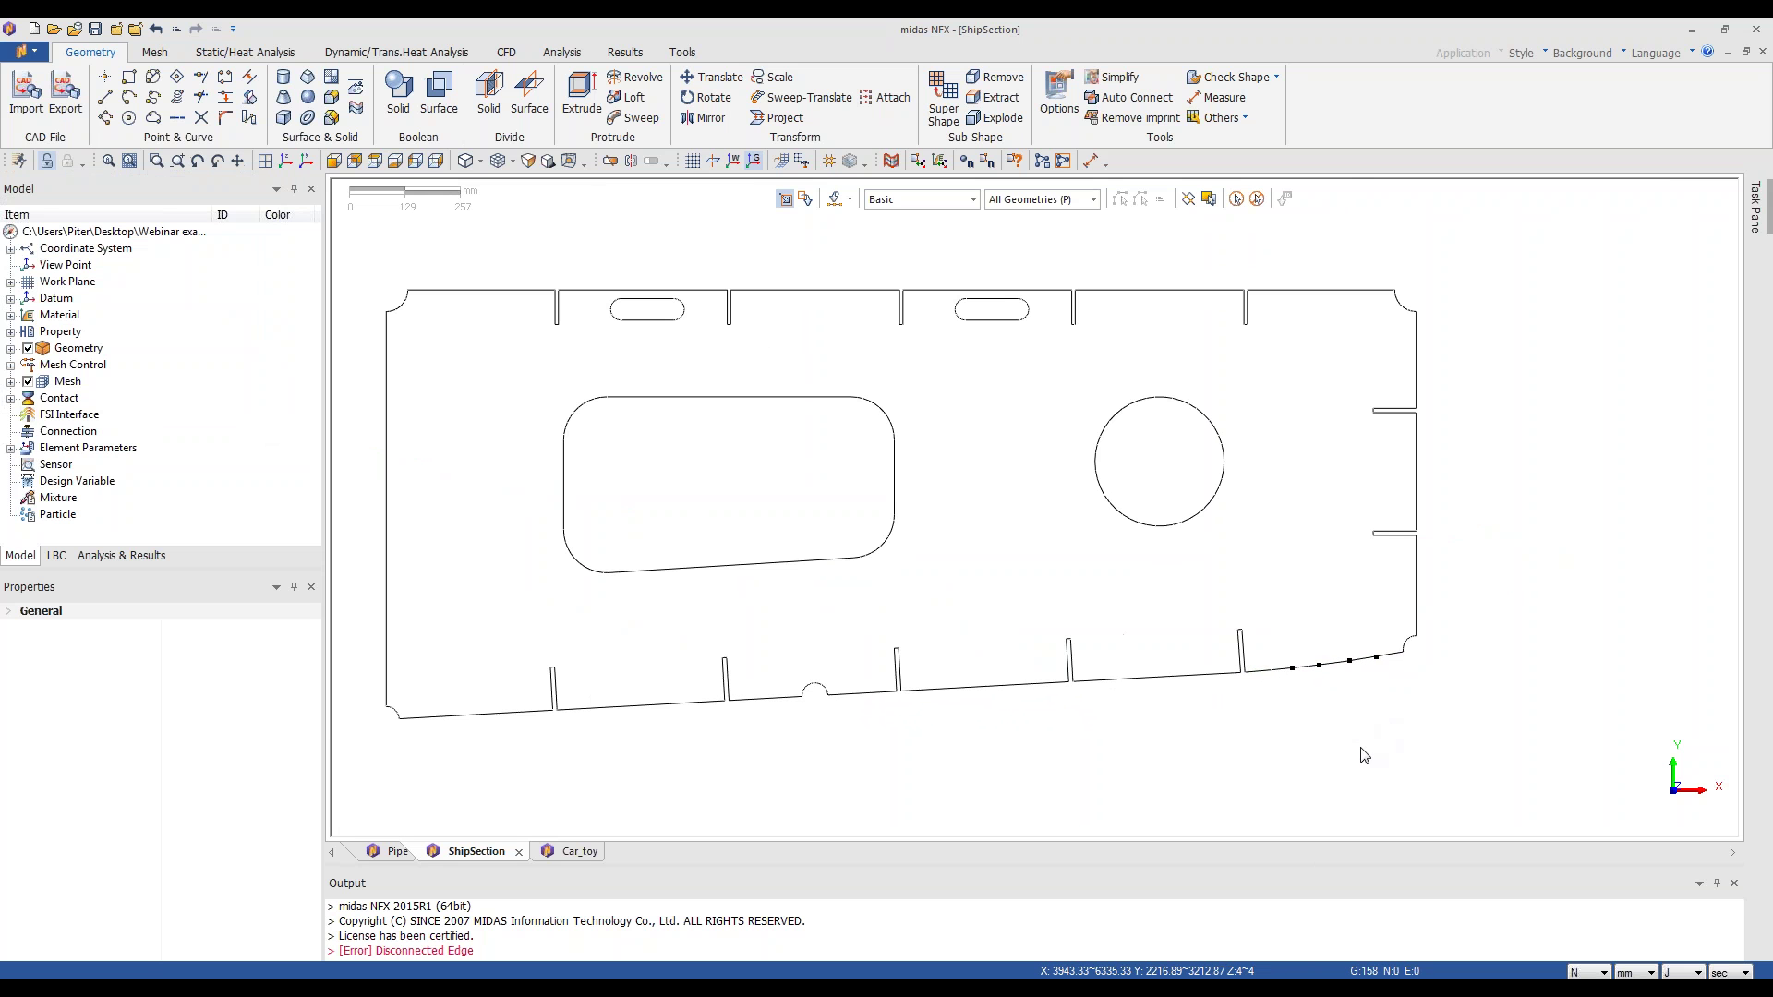
pyautogui.click(11, 349)
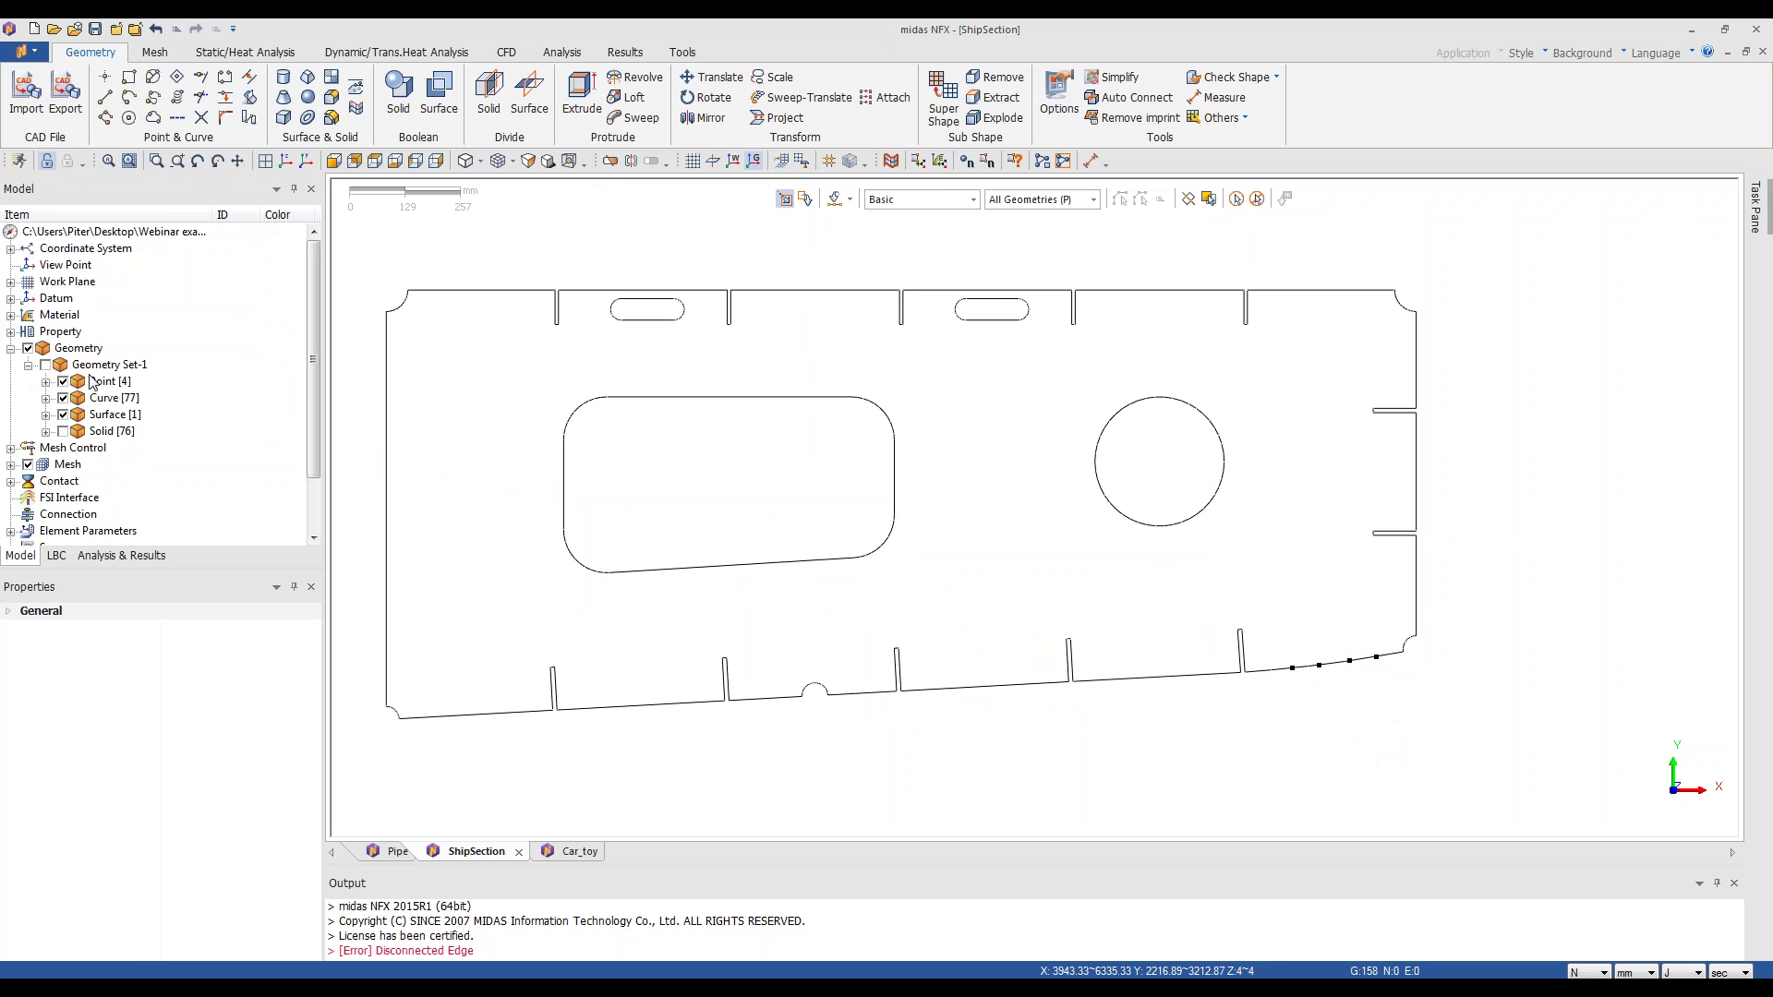
pyautogui.click(92, 382)
pyautogui.press('Delete')
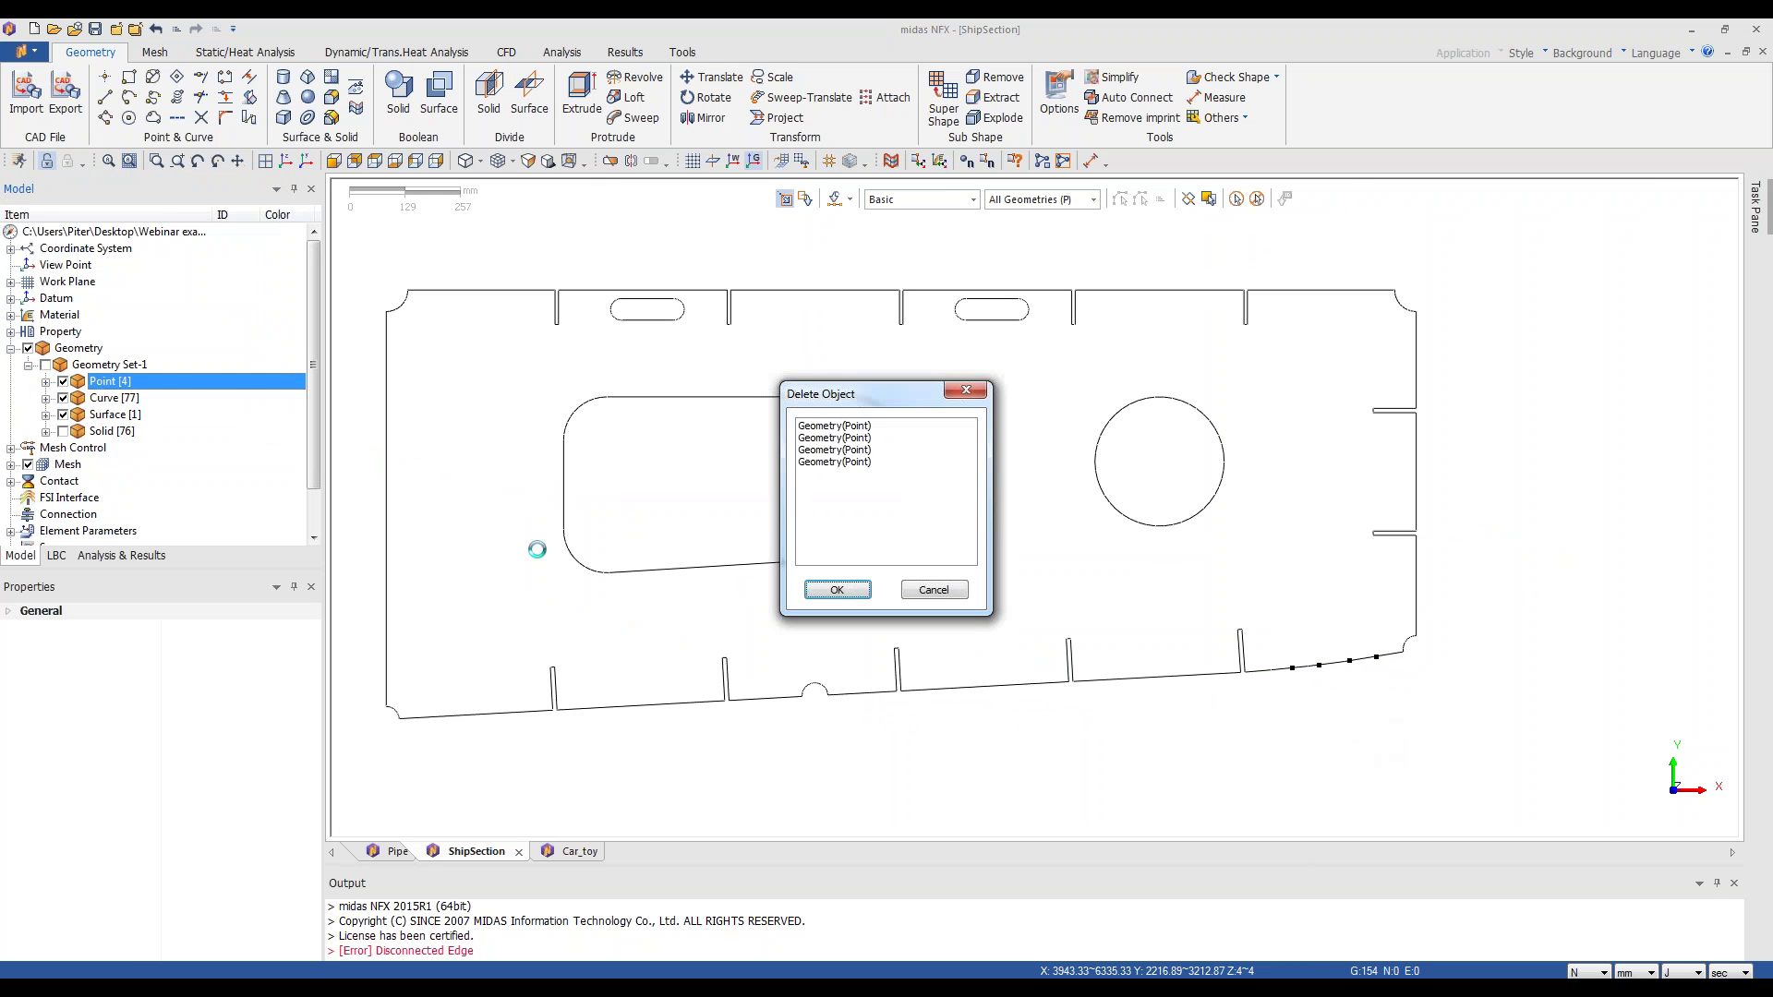
pyautogui.press('Return')
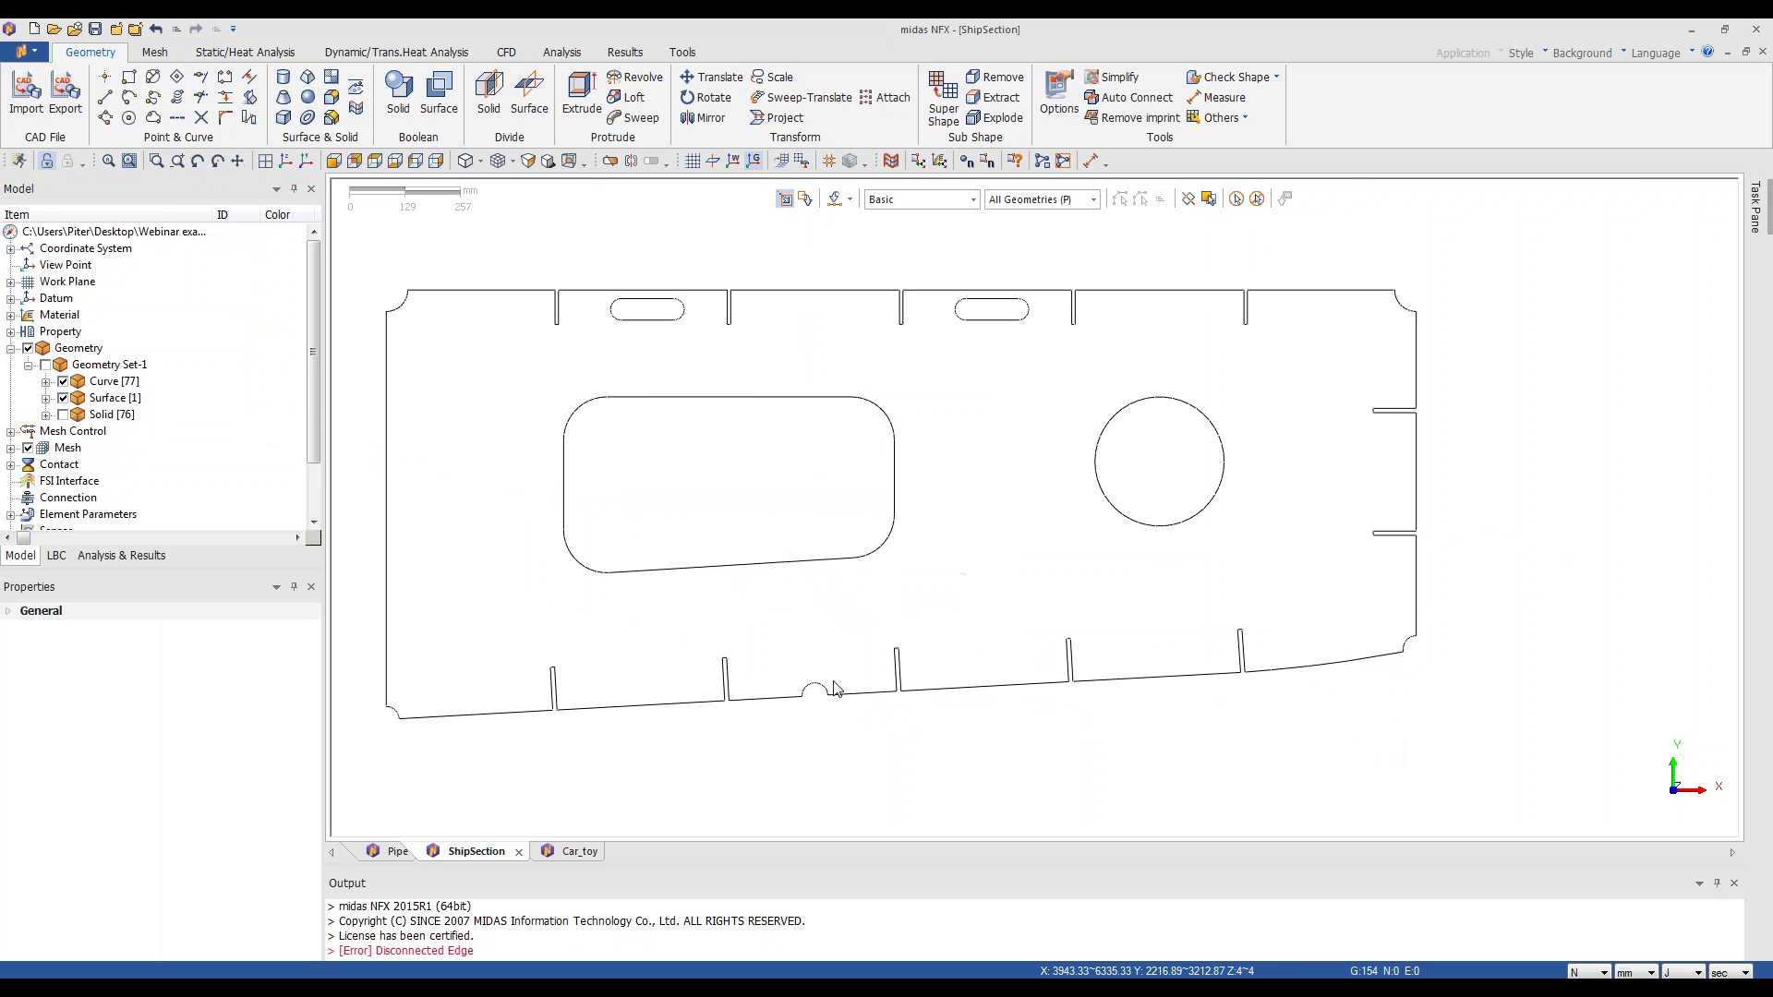
# - Make a face from all the plate's outline and opening edges in Geometry Set-1 with 0.0001 mm tolerance
pyautogui.click(248, 97)
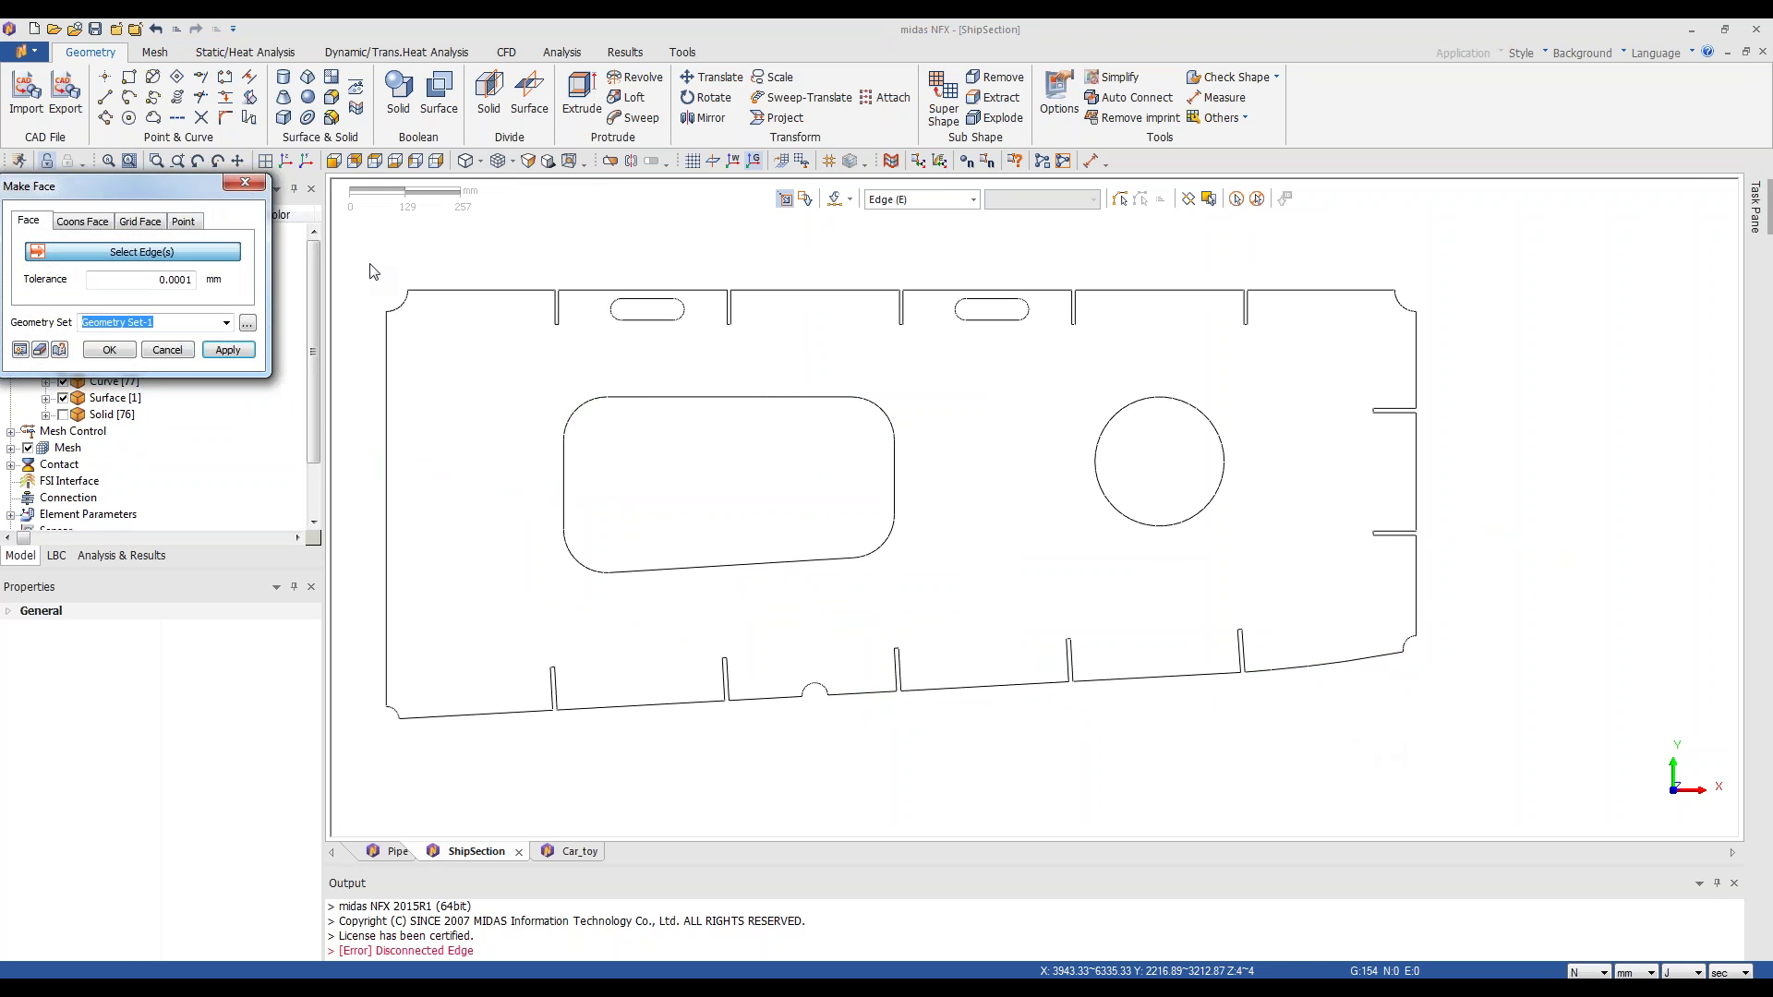
pyautogui.moveTo(370, 266); pyautogui.dragTo(1565, 756)
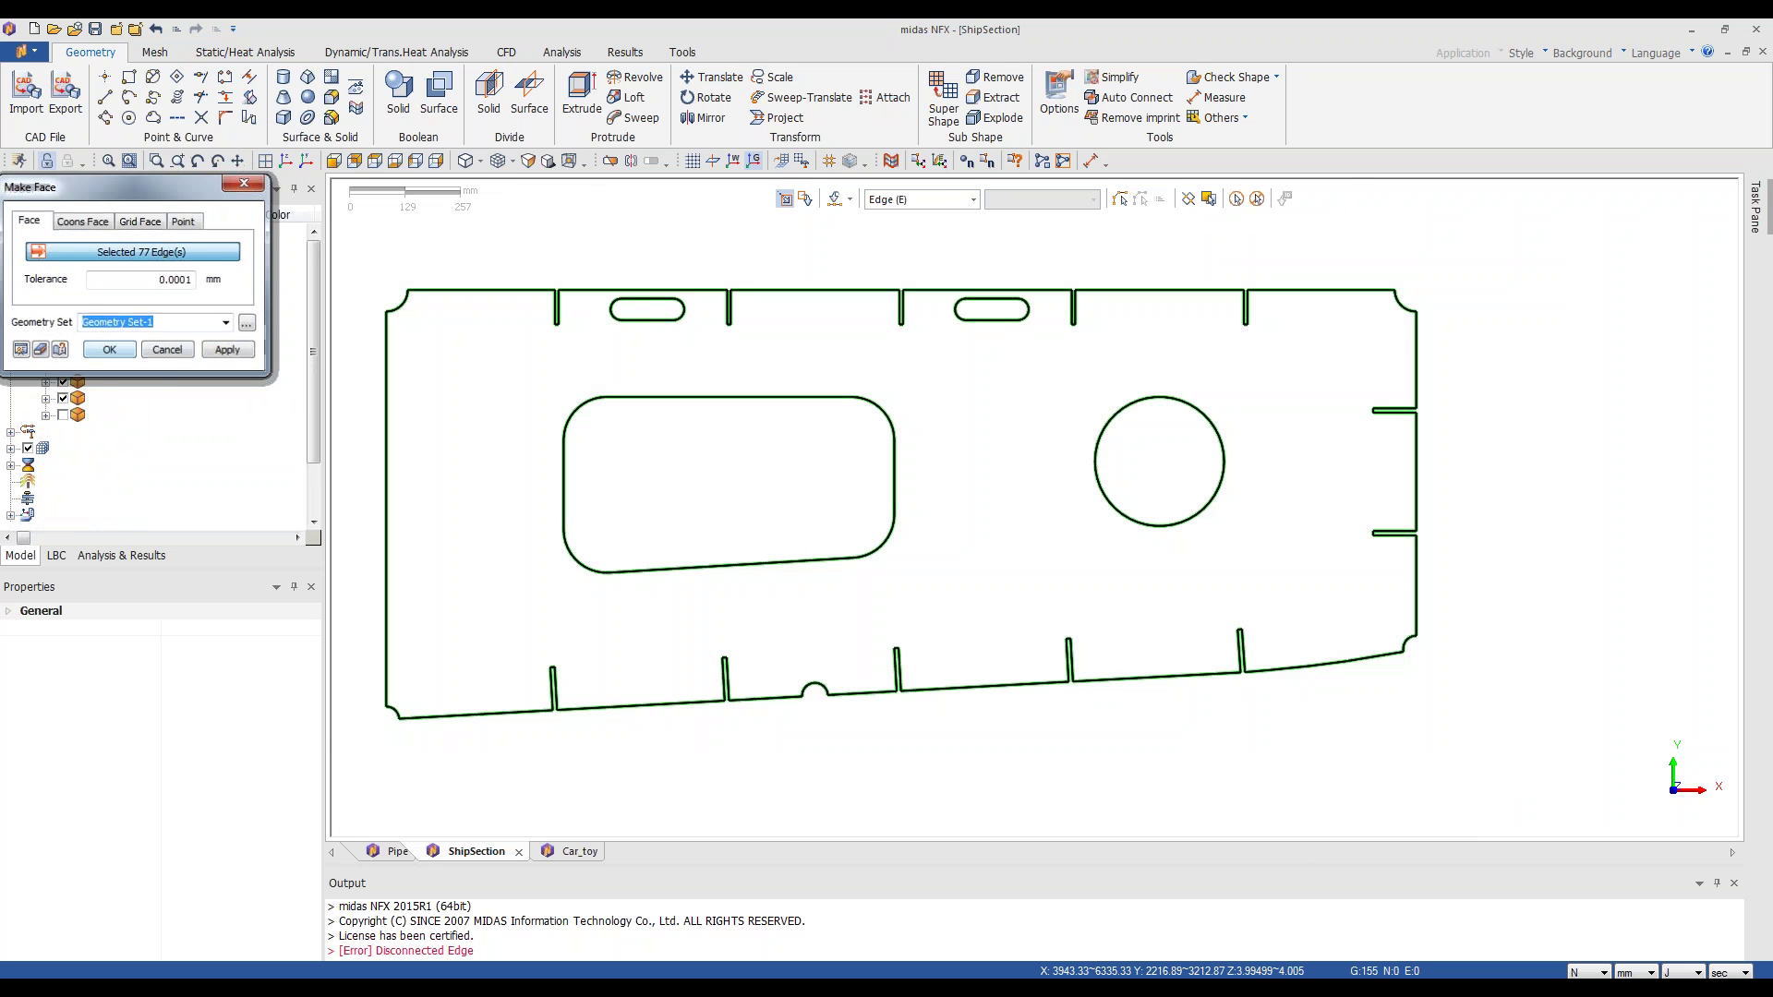
pyautogui.click(111, 351)
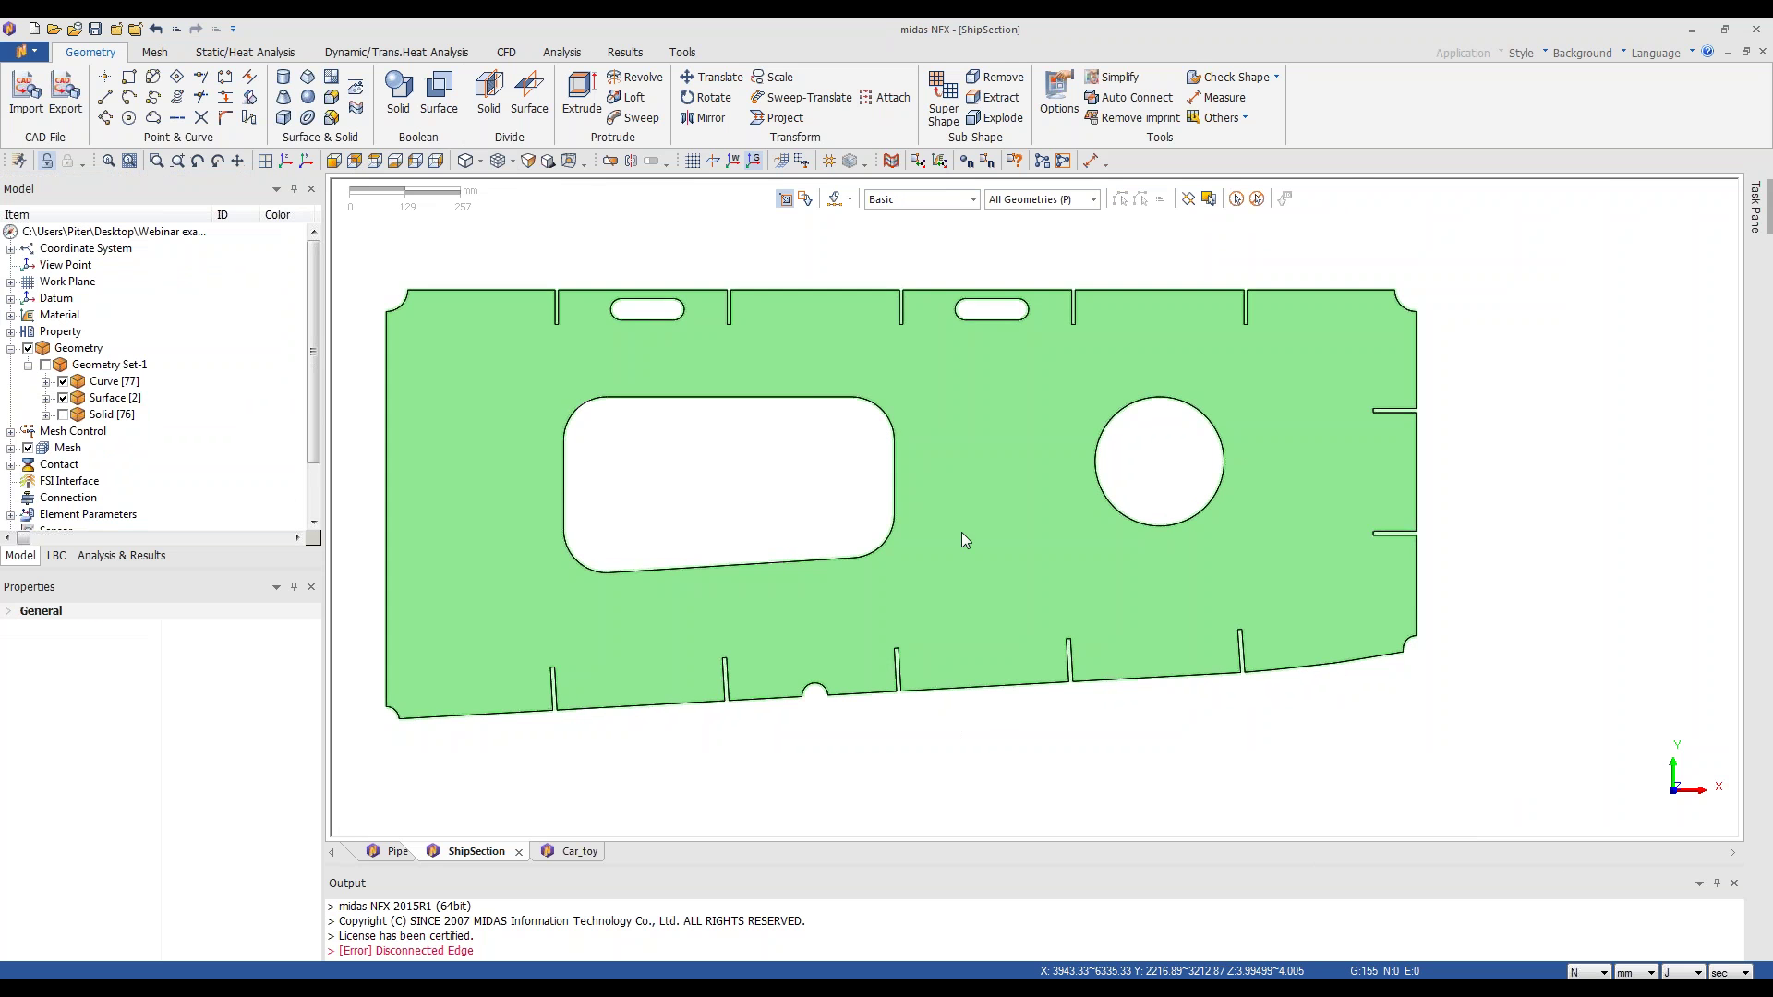
pyautogui.click(355, 108)
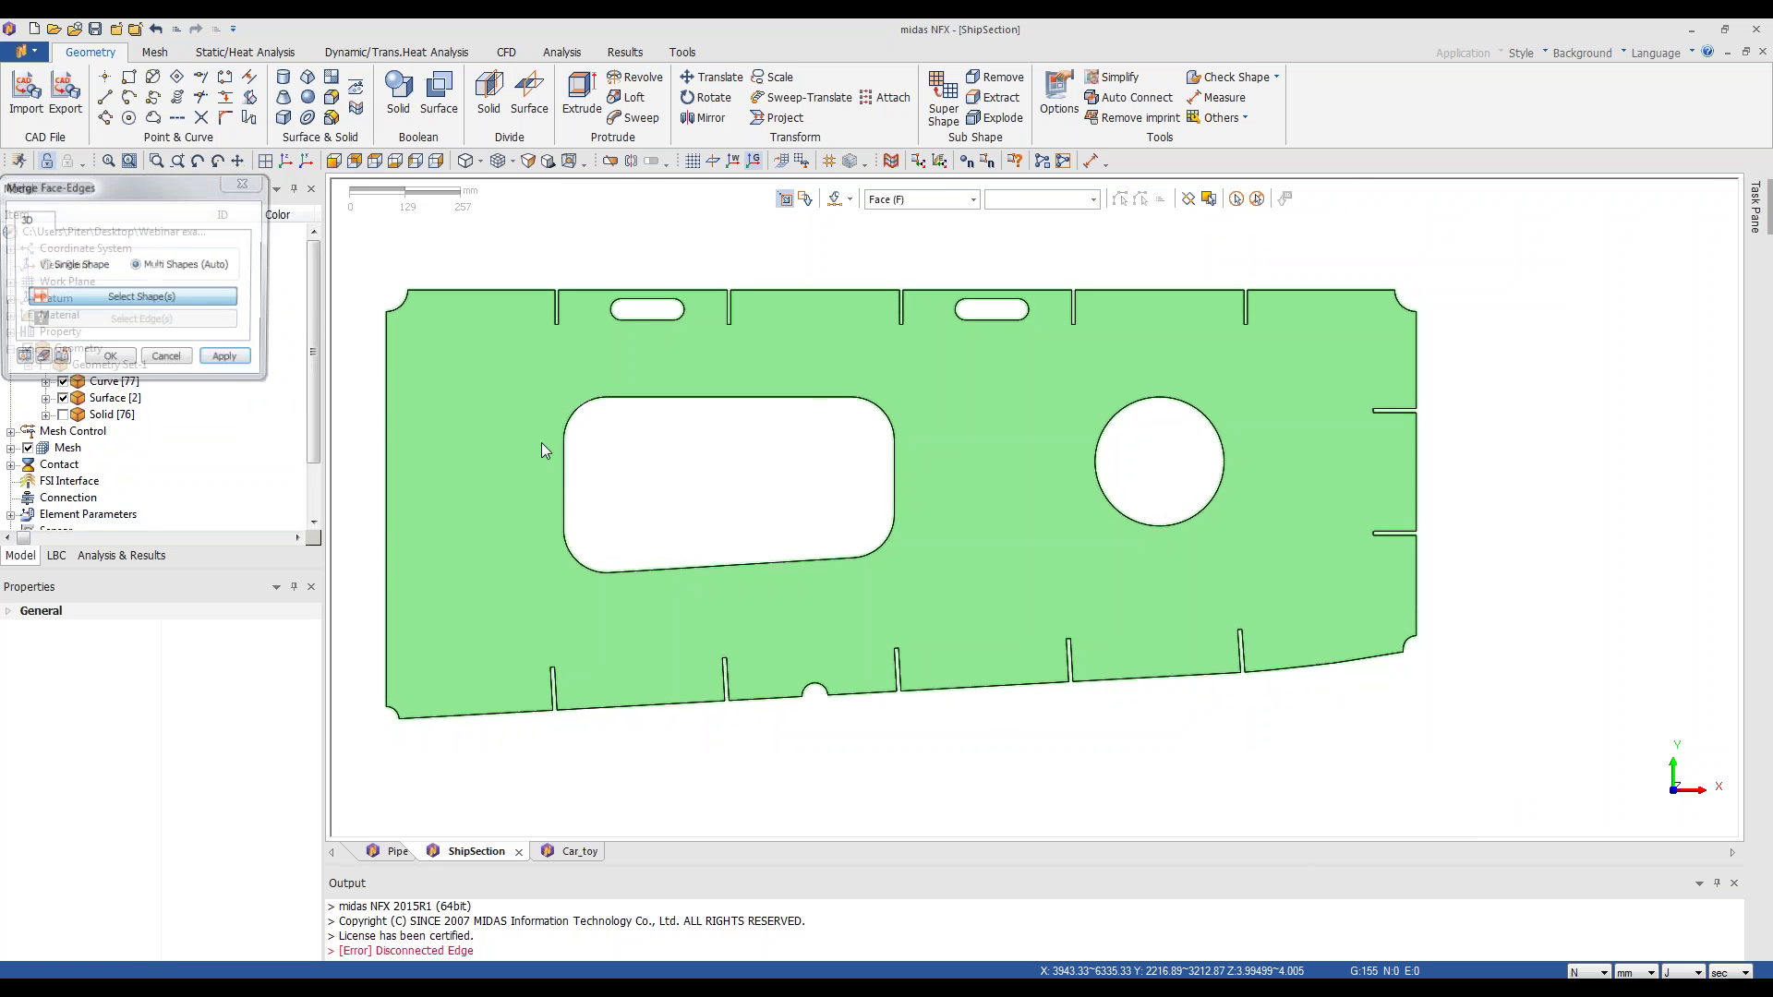
pyautogui.click(541, 442)
pyautogui.click(495, 429)
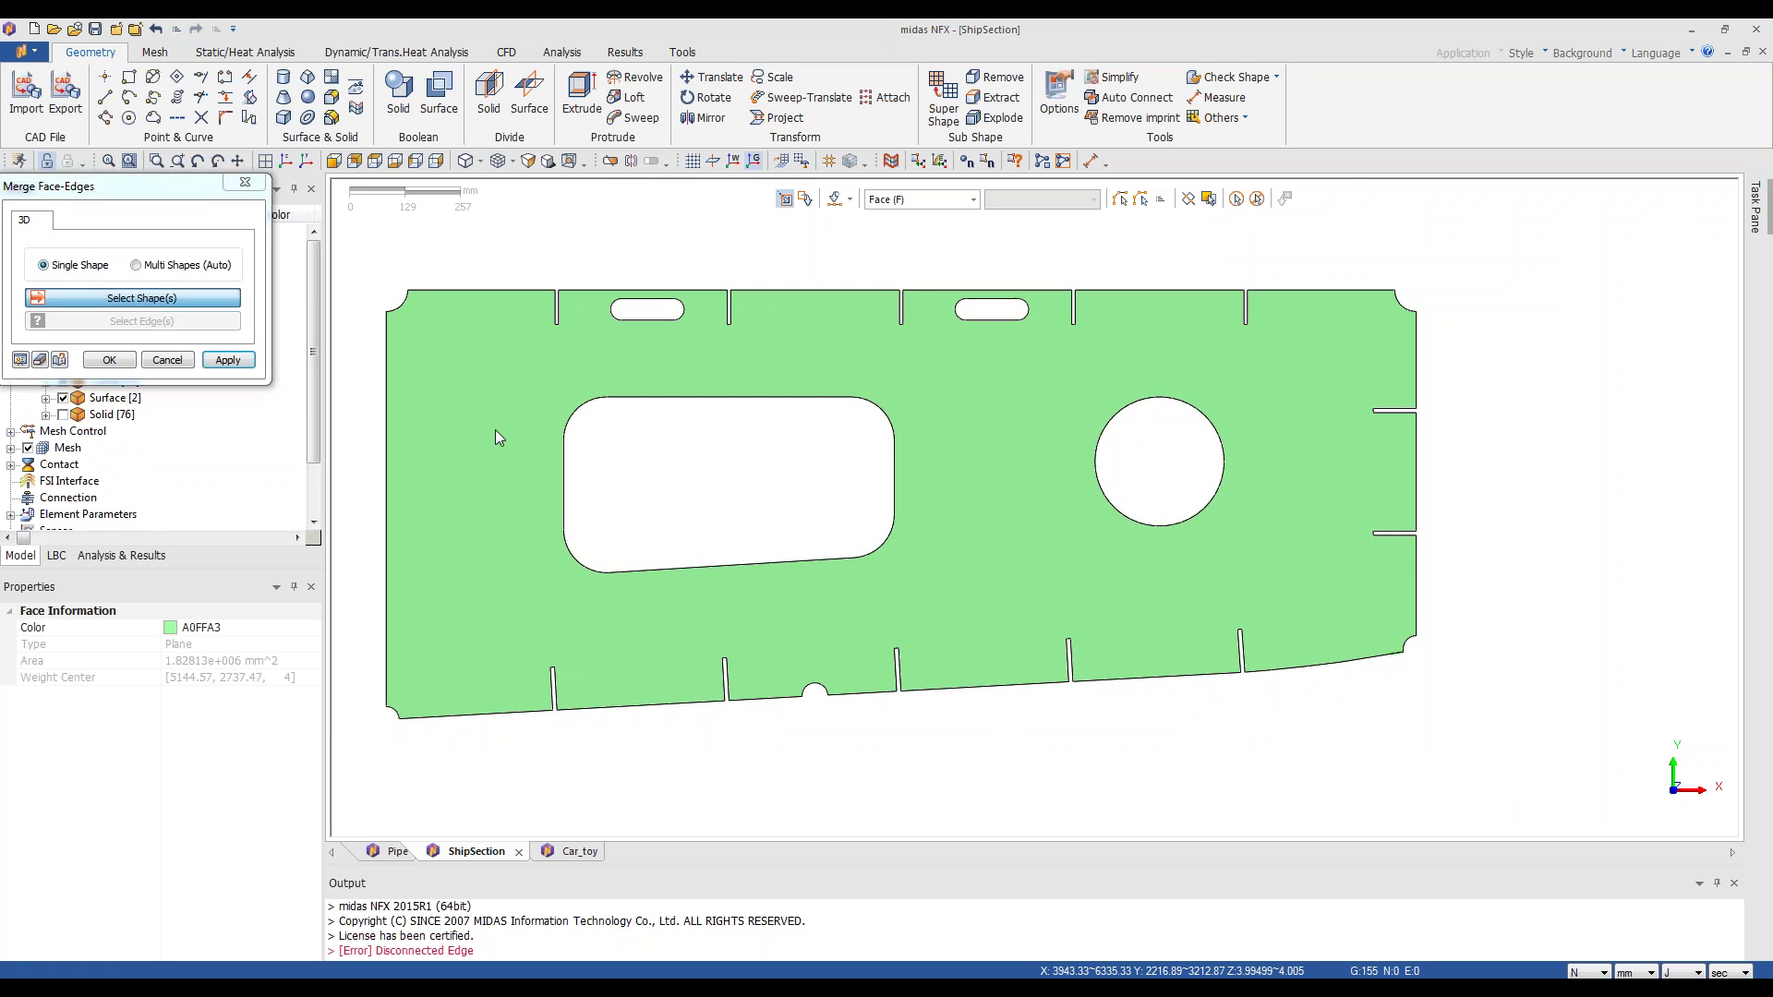
pyautogui.scroll(-1, 1298, 765)
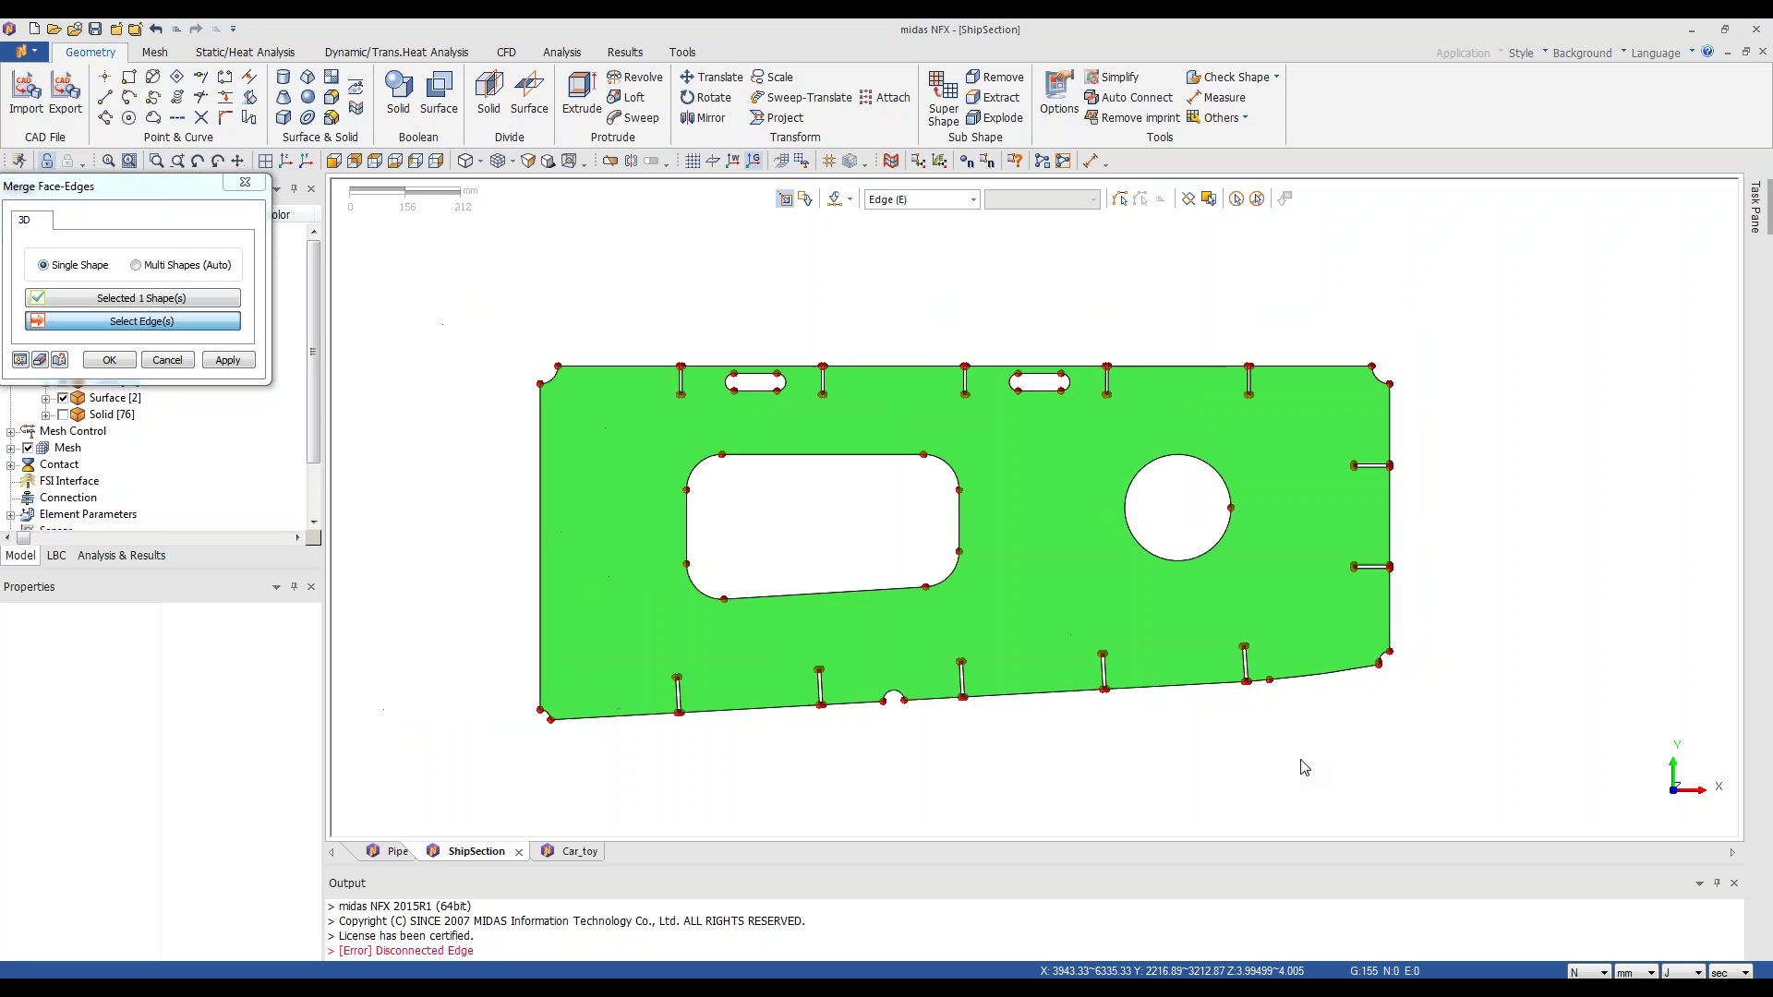
pyautogui.scroll(3, 1053, 760)
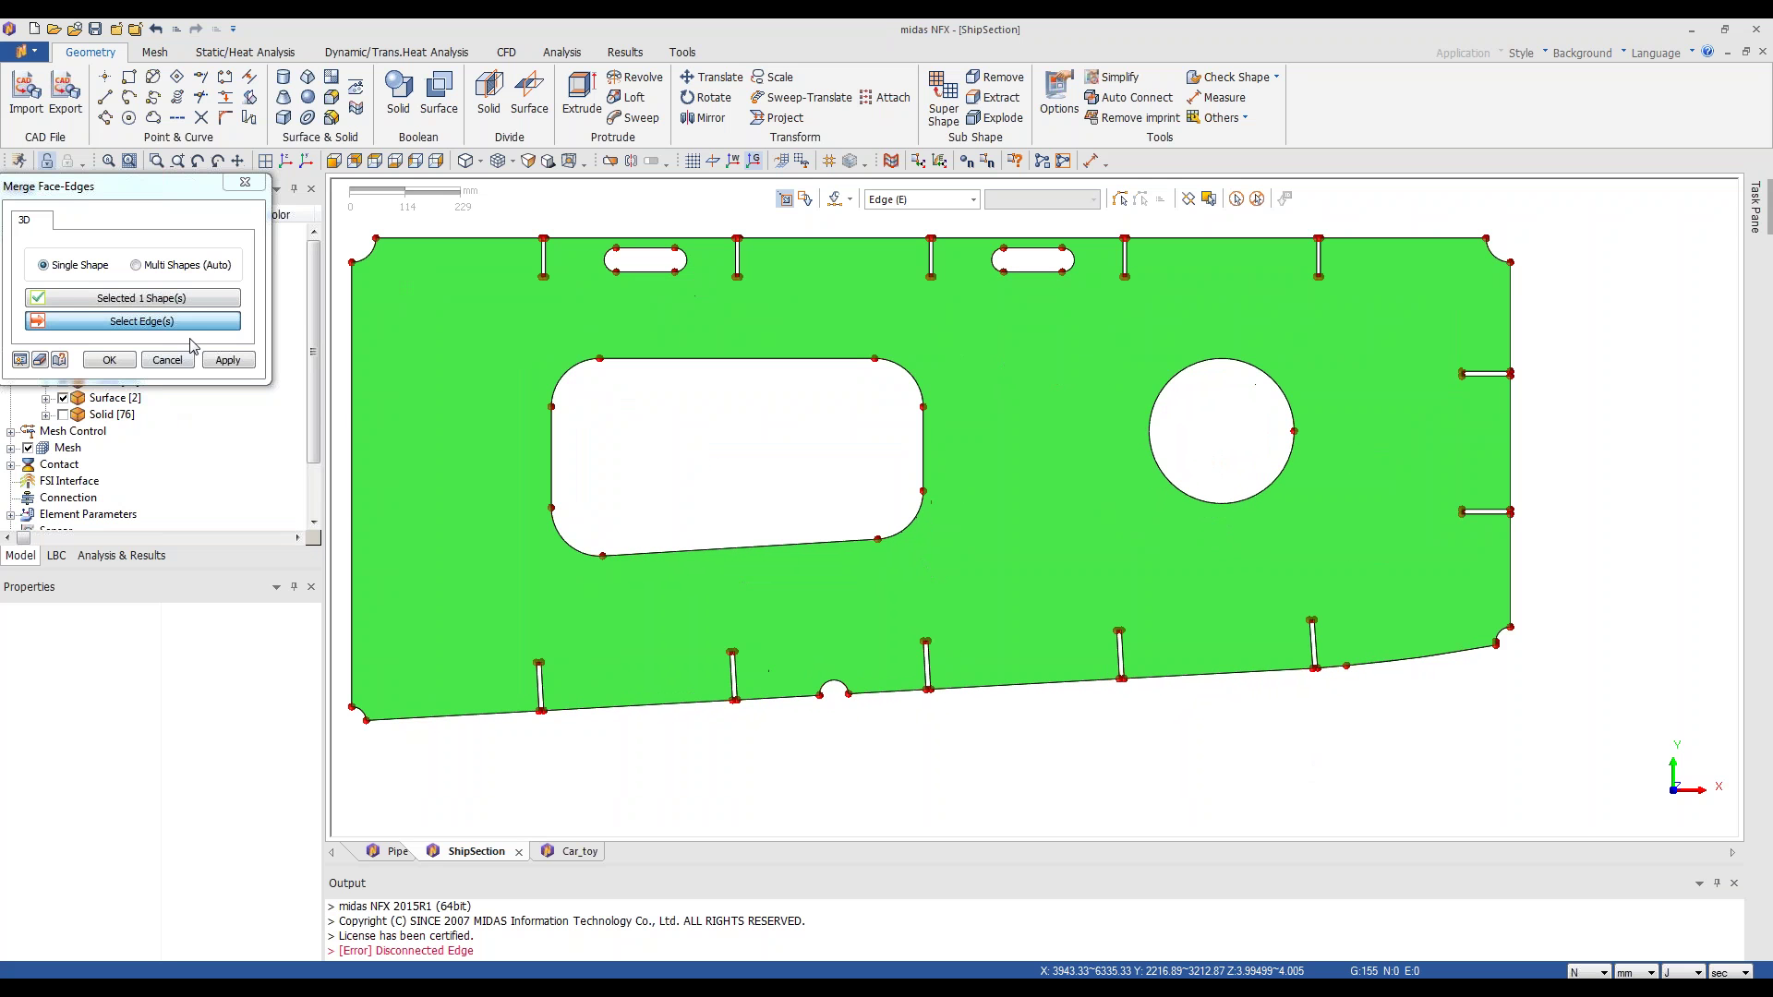
pyautogui.click(167, 359)
# - Delete all the leftover curves from Geometry Set-1, keeping the surfaces and solids
pyautogui.scroll(-3, 1200, 766)
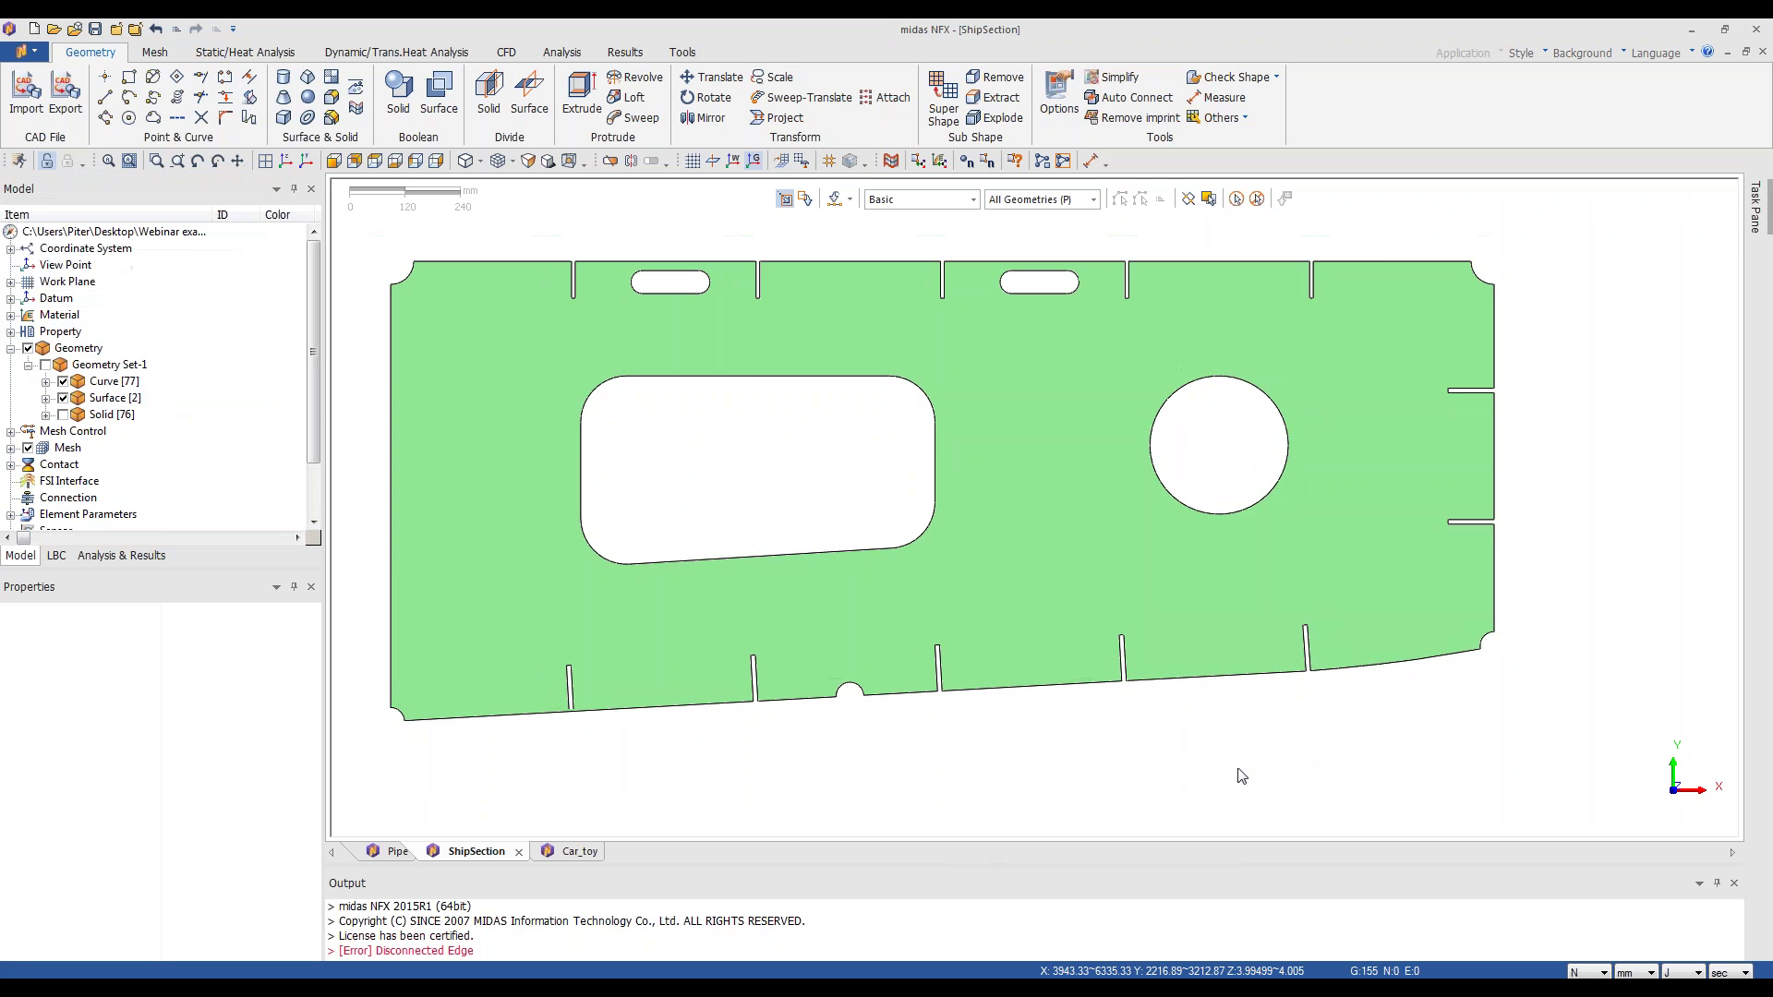
pyautogui.click(108, 382)
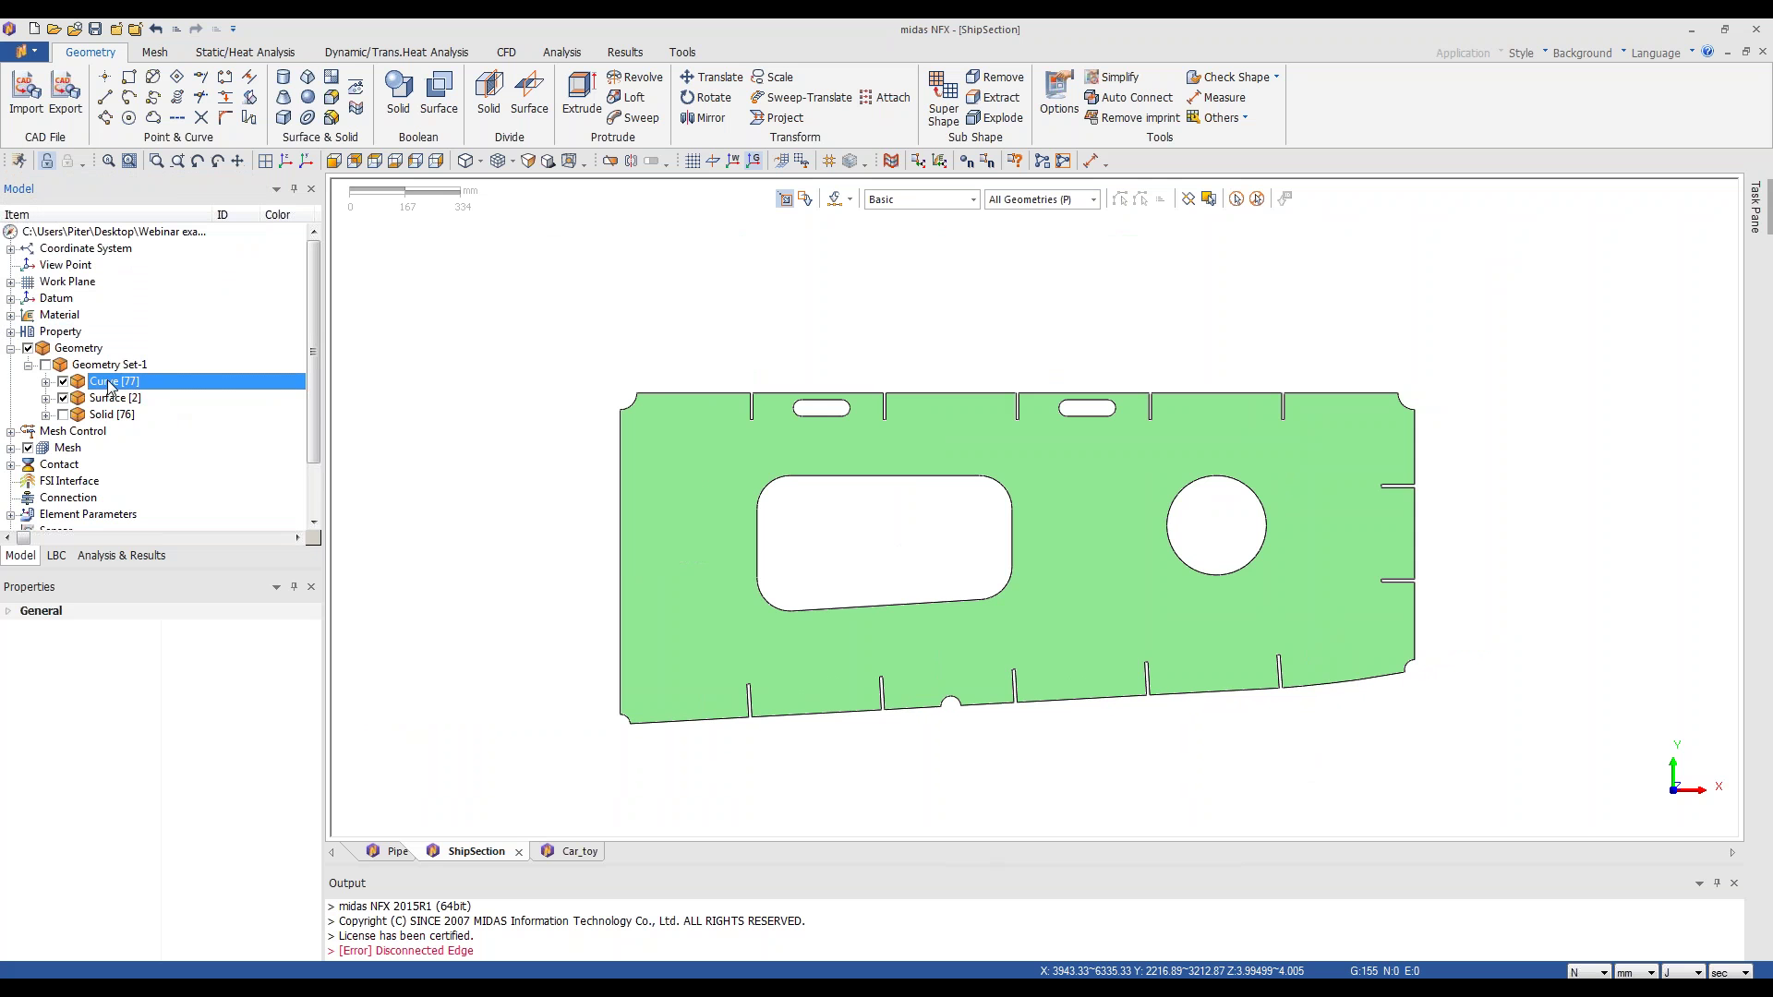
pyautogui.press('Delete')
pyautogui.click(845, 585)
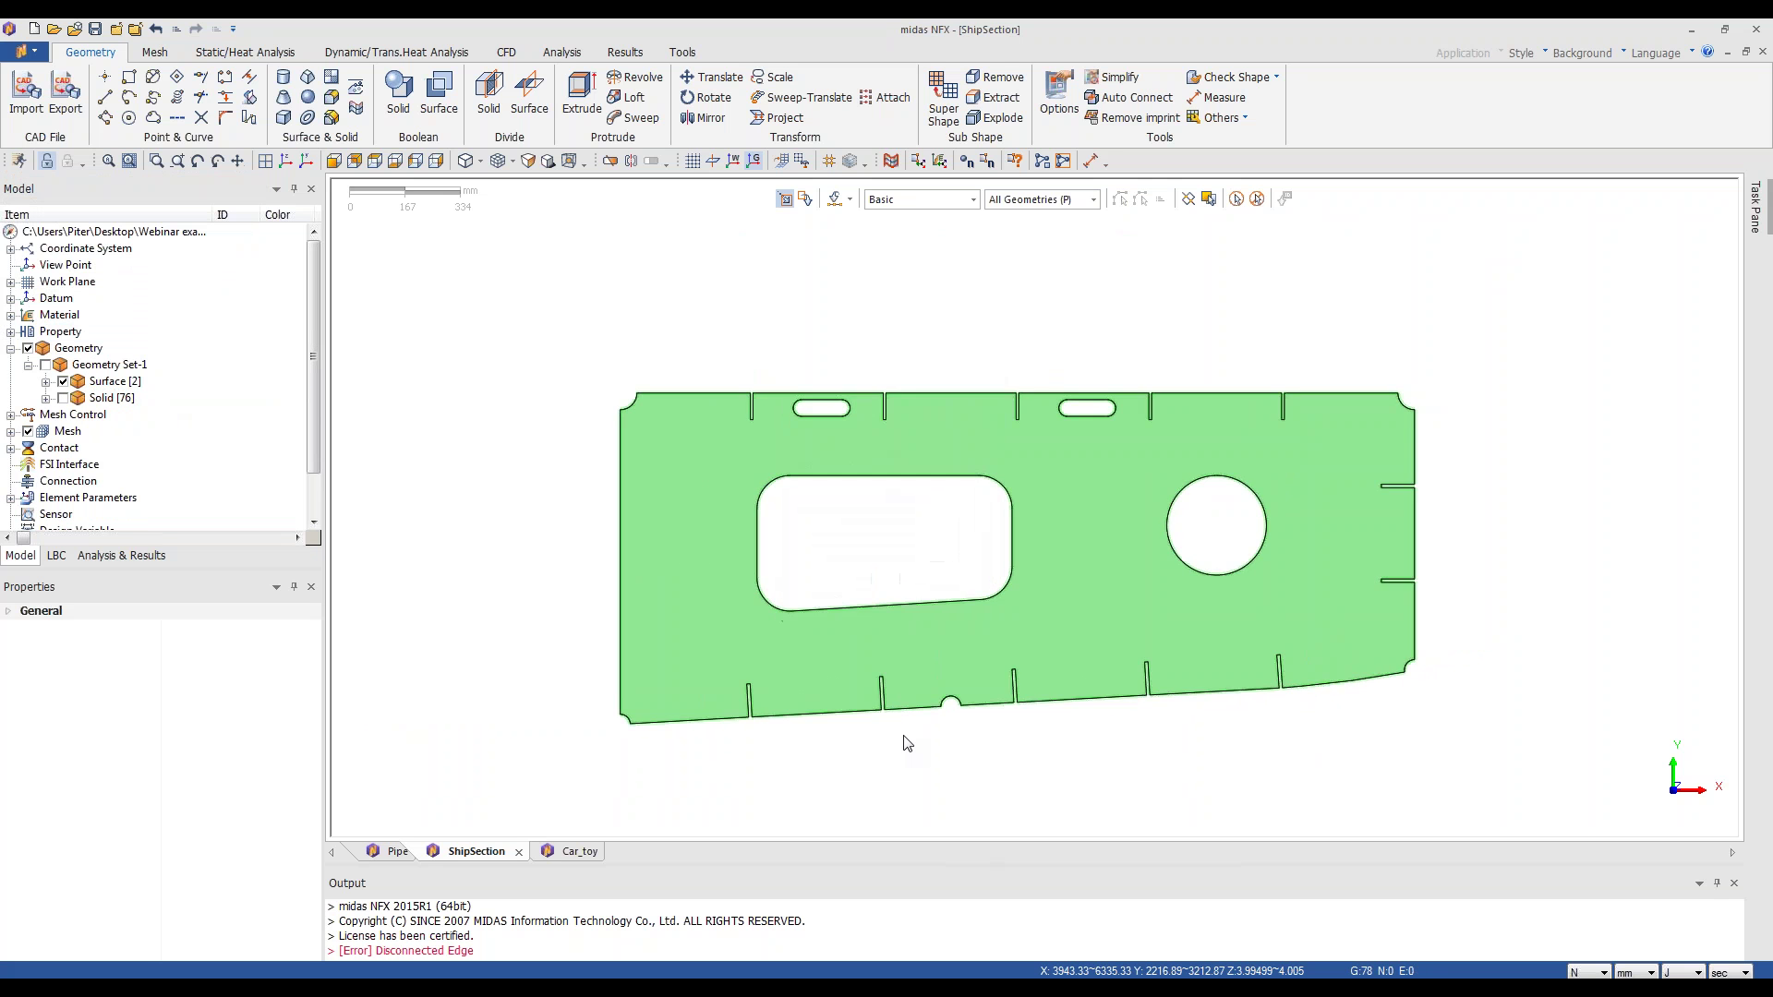
# - Offset the edges of the large rounded opening and the round hole outward into the plate, with Make Face off, in Geometry Set-1
pyautogui.scroll(3, 924, 767)
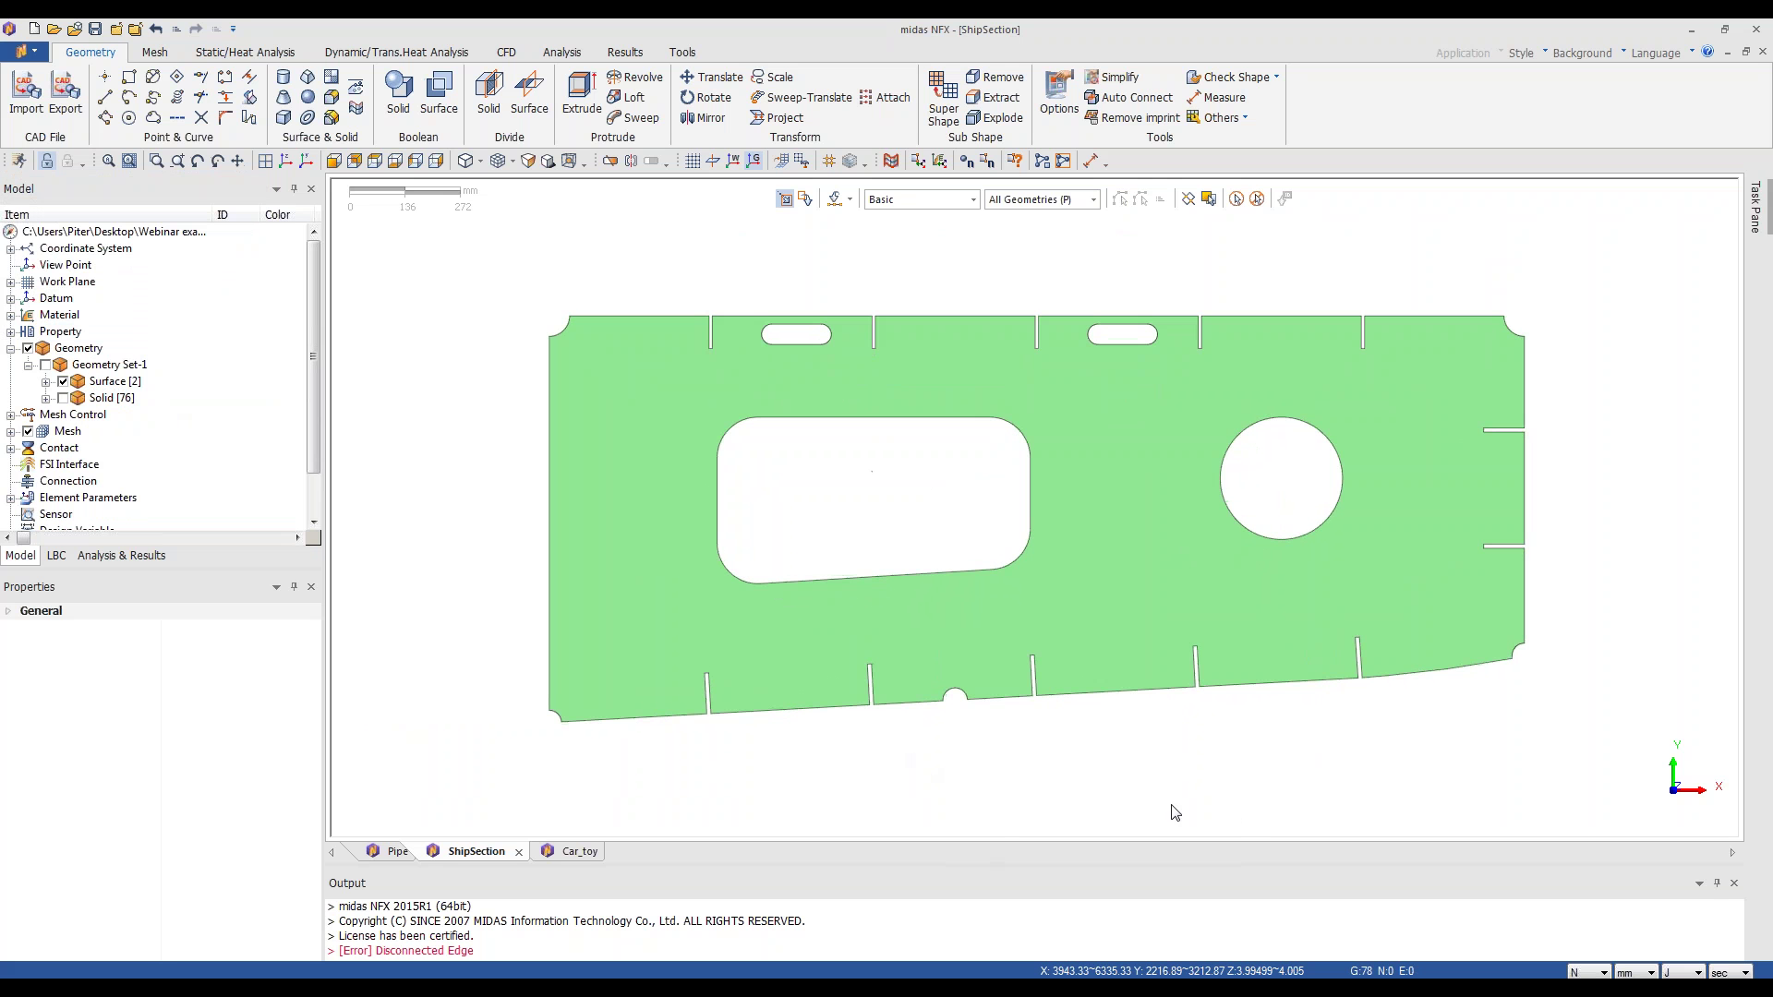
pyautogui.scroll(1, 993, 800)
pyautogui.scroll(1, 993, 800)
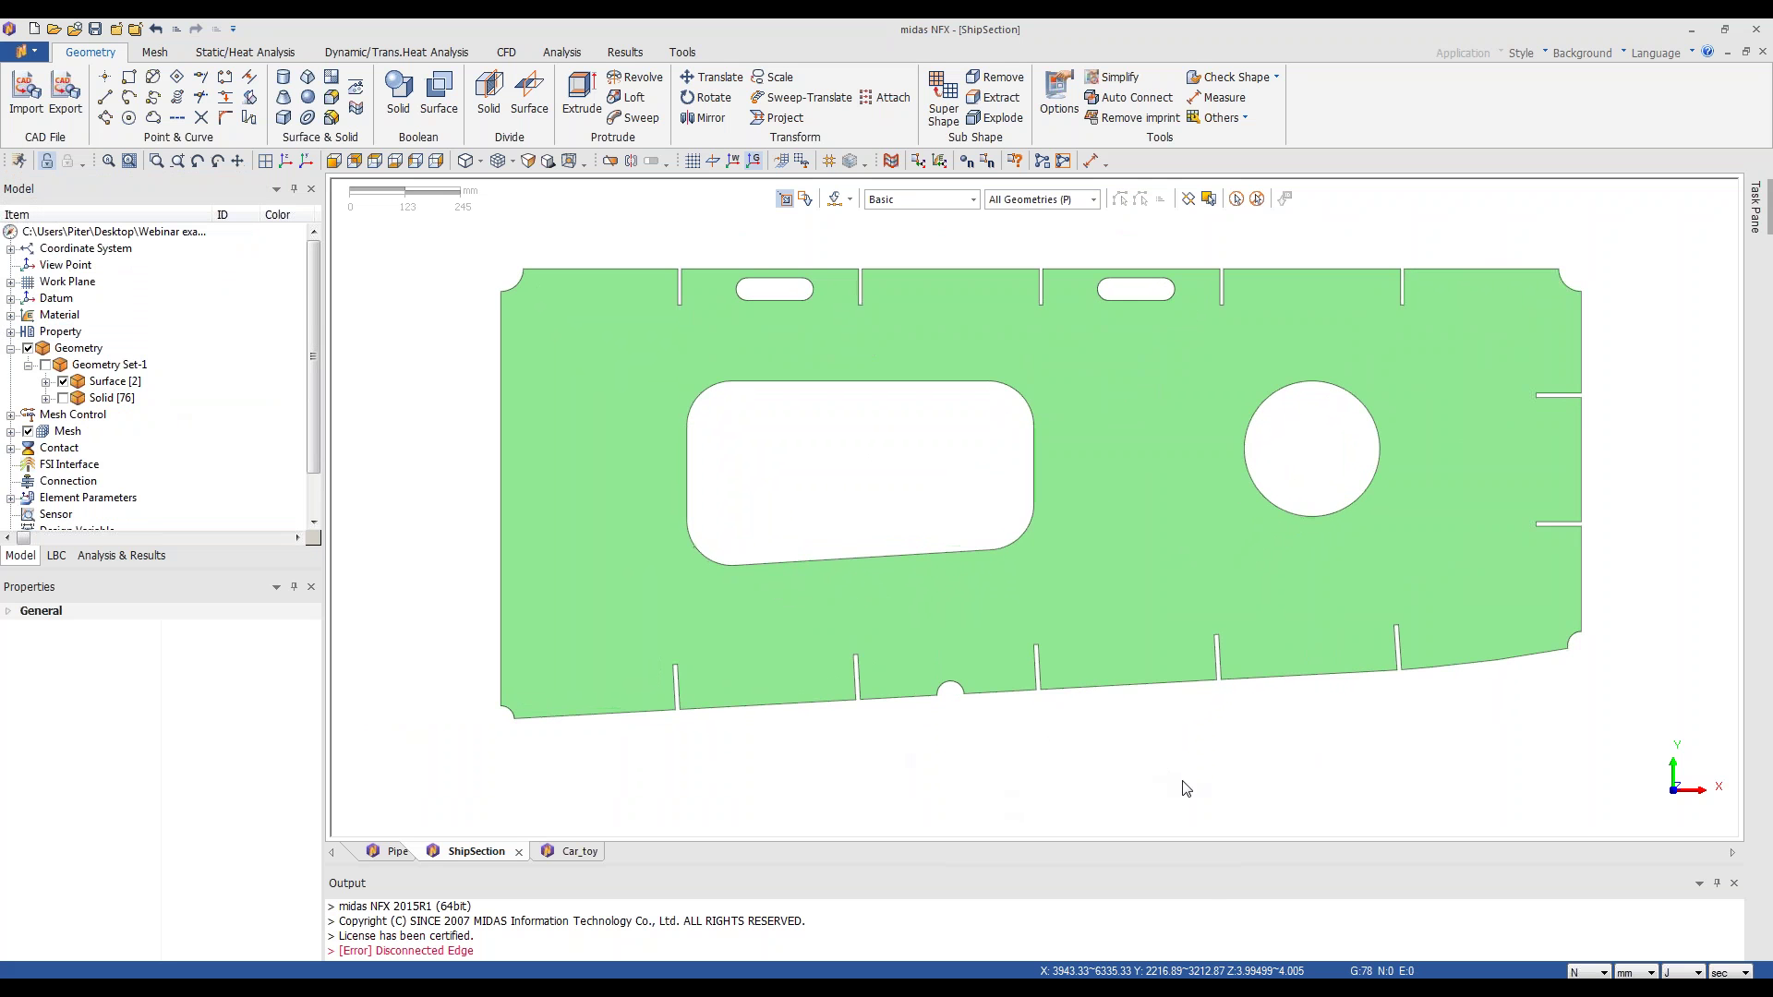
pyautogui.scroll(-2, 1179, 785)
pyautogui.scroll(1, 646, 702)
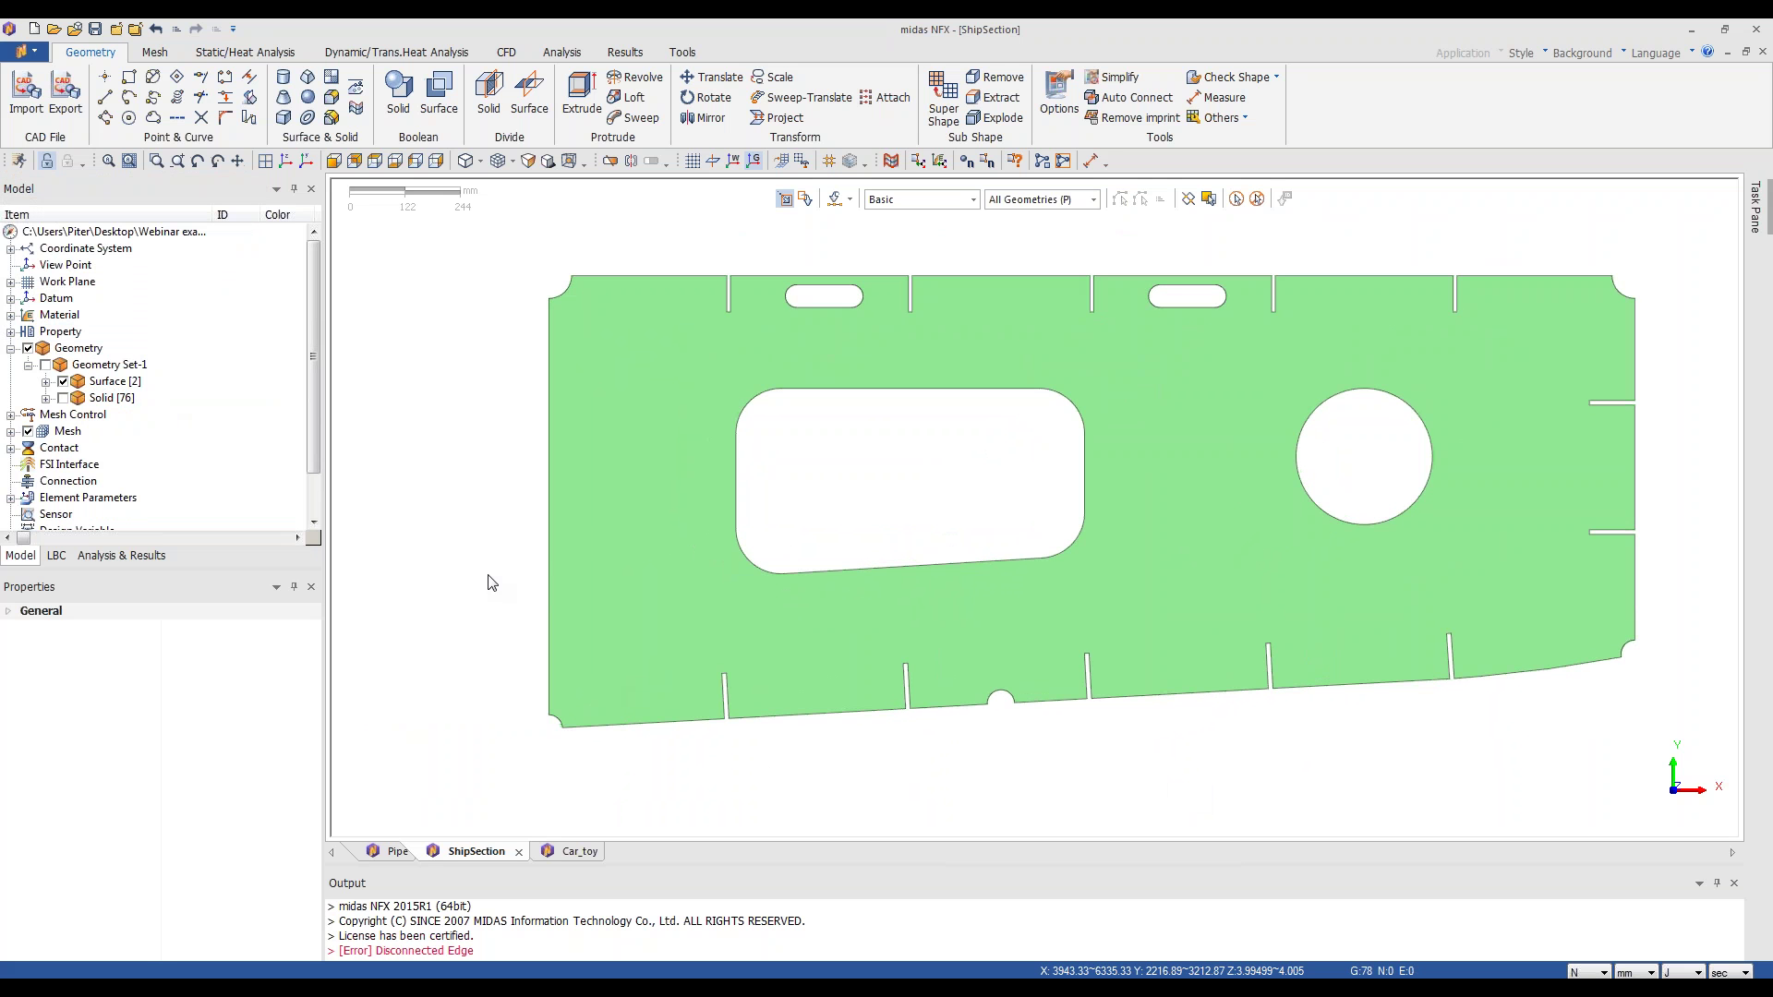
pyautogui.click(258, 79)
pyautogui.moveTo(702, 366); pyautogui.dragTo(1171, 601)
pyautogui.click(1348, 523)
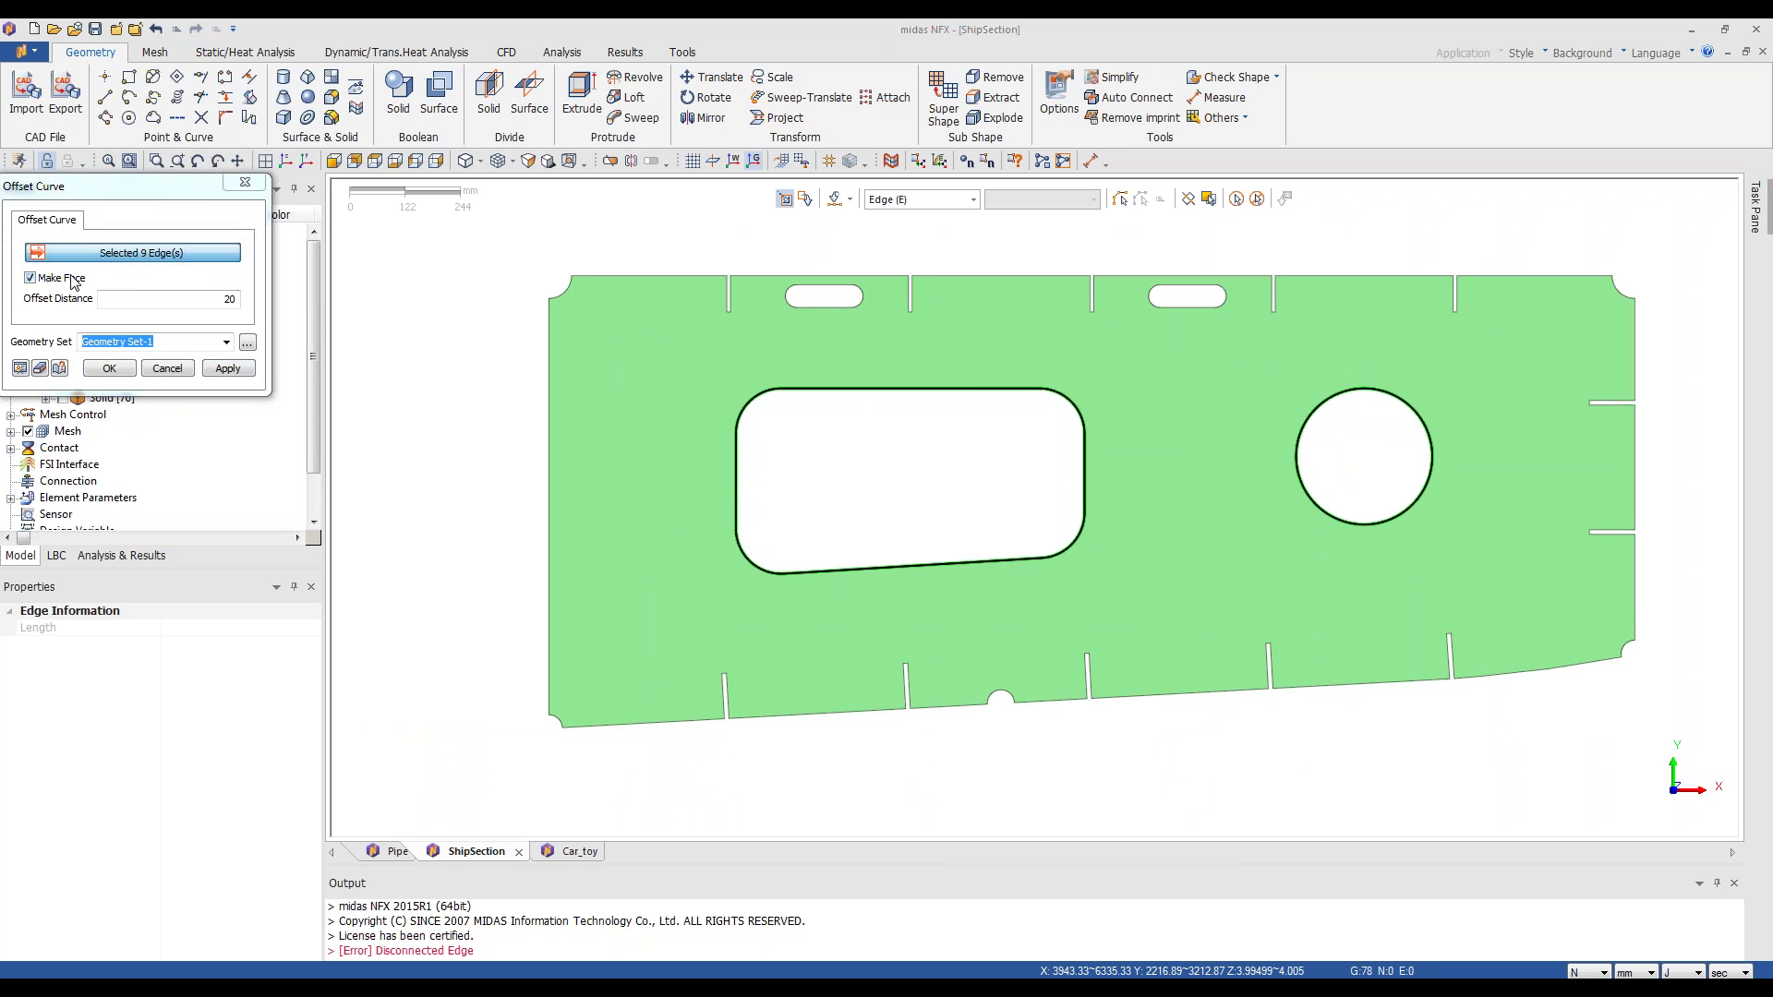
pyautogui.click(57, 277)
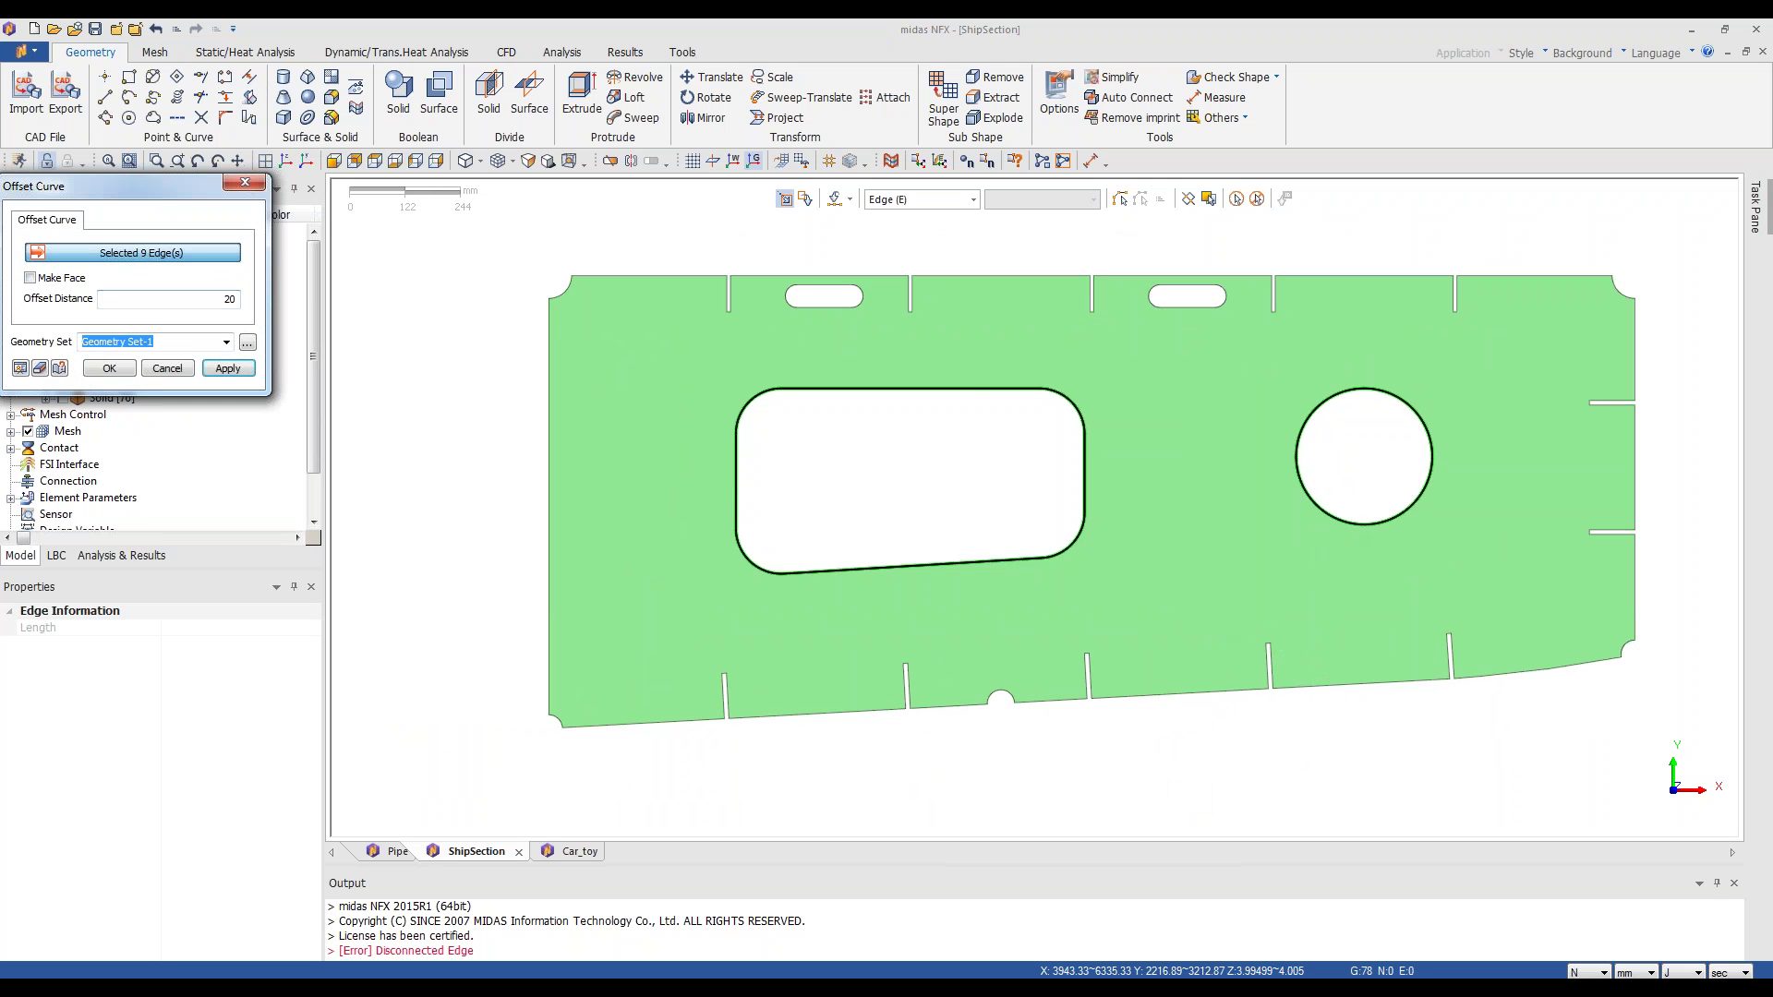
pyautogui.click(20, 368)
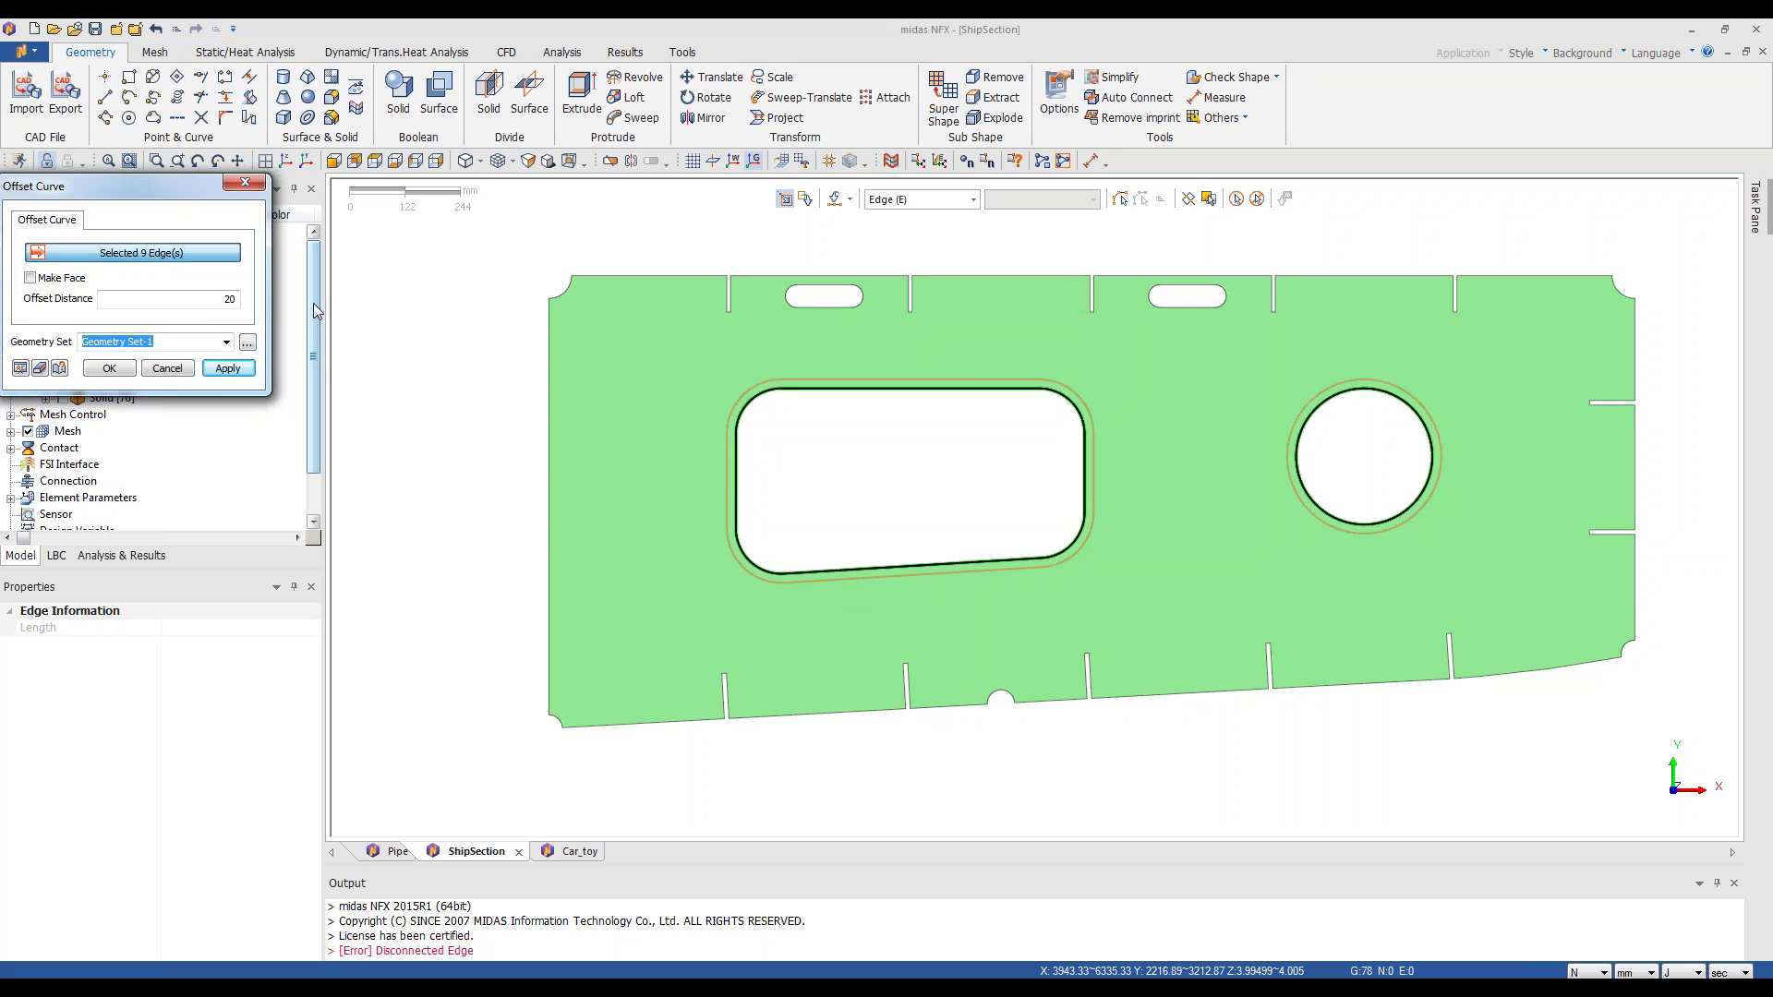
pyautogui.doubleClick(222, 299)
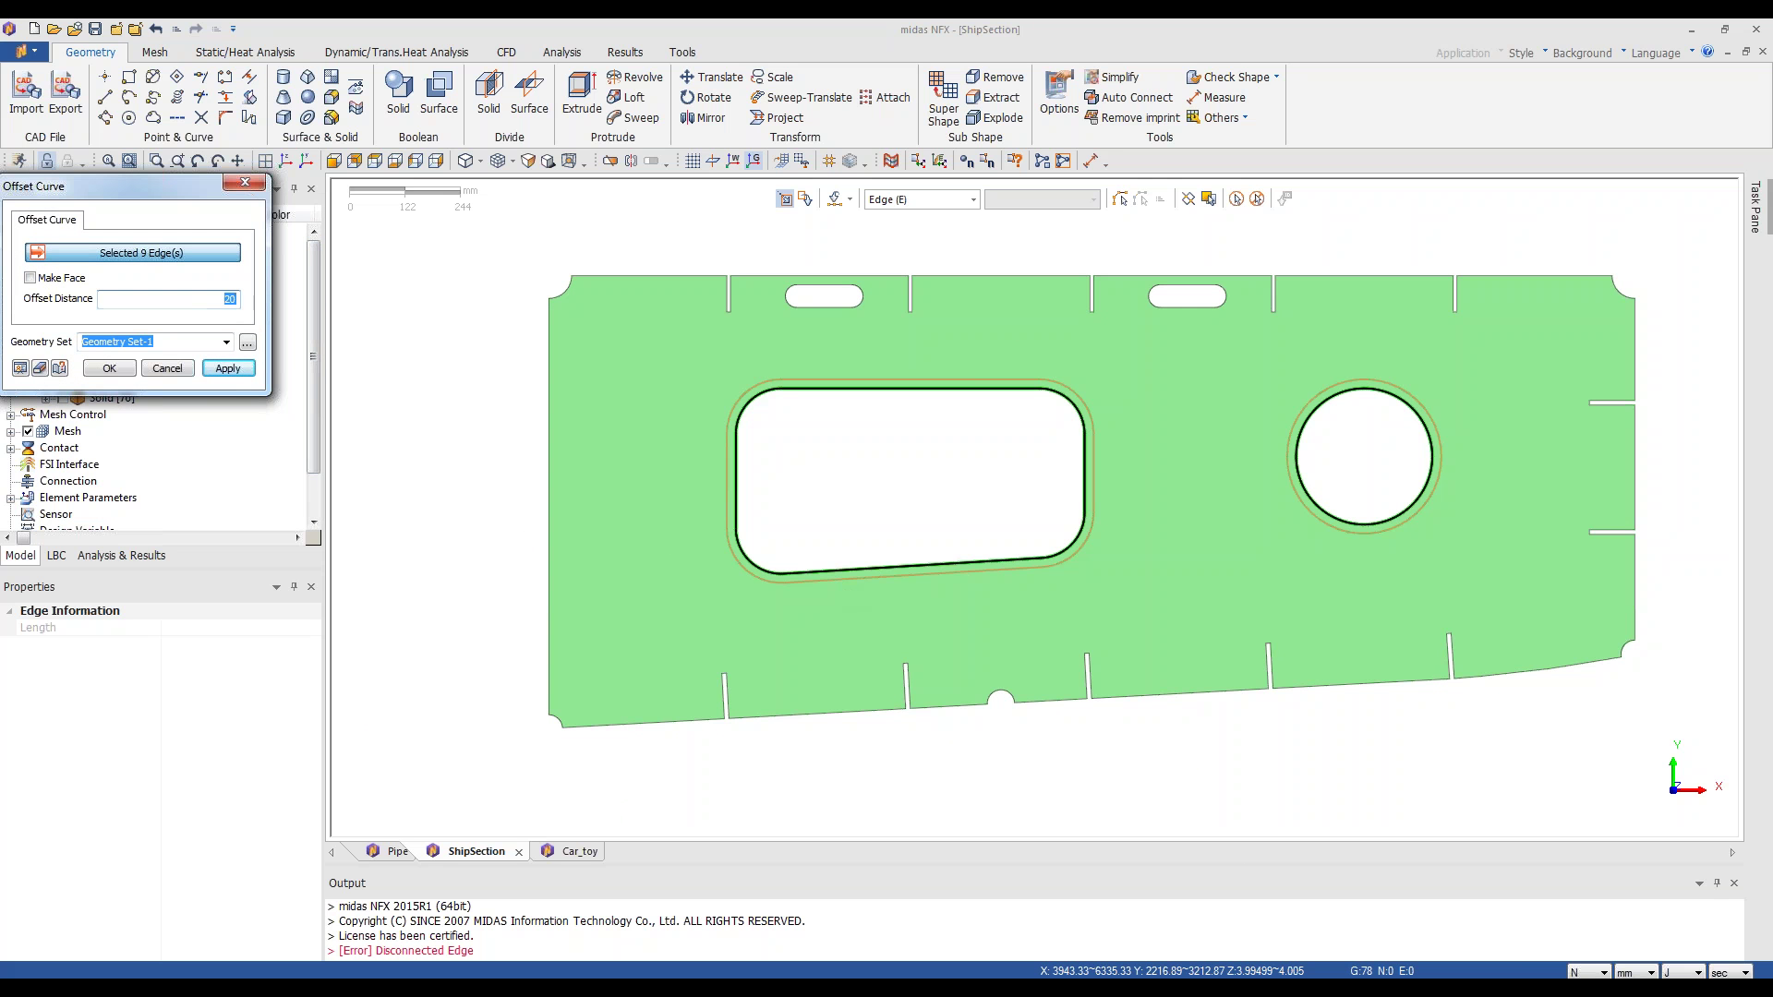
pyautogui.click(120, 369)
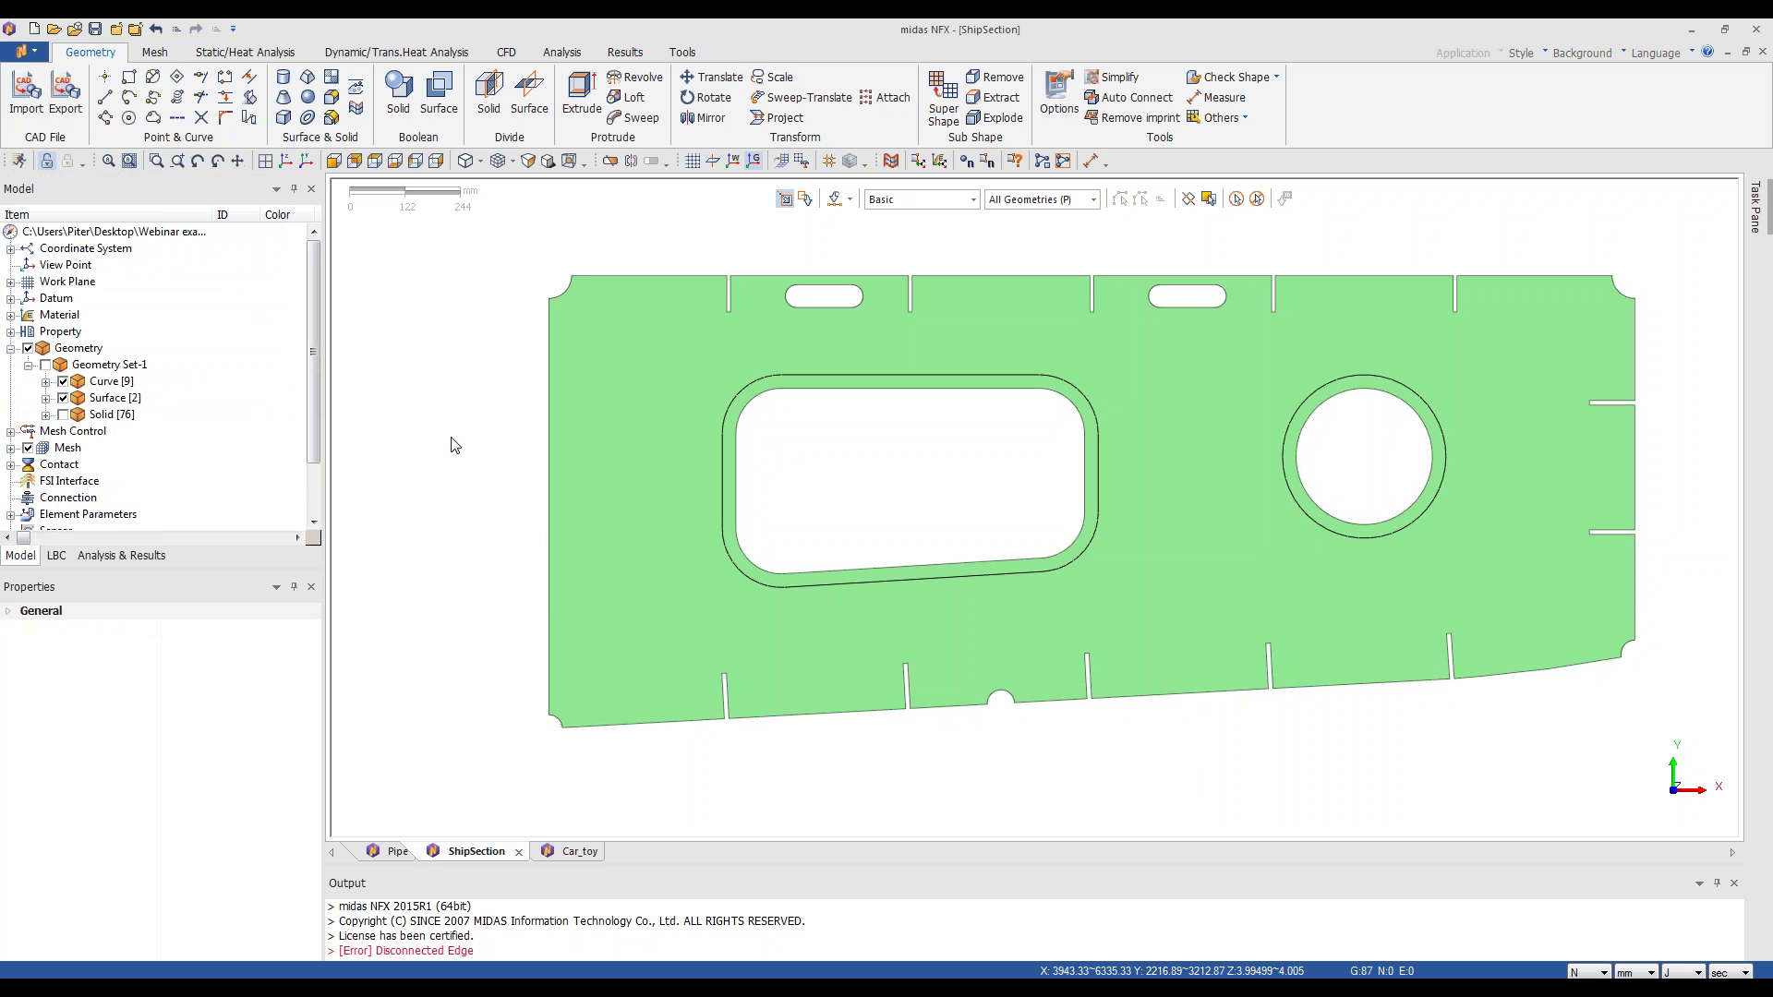
# - Imprint the curves around both openings onto the plate face using the Direction of Shortest Path Line, and hide the curves
pyautogui.click(357, 89)
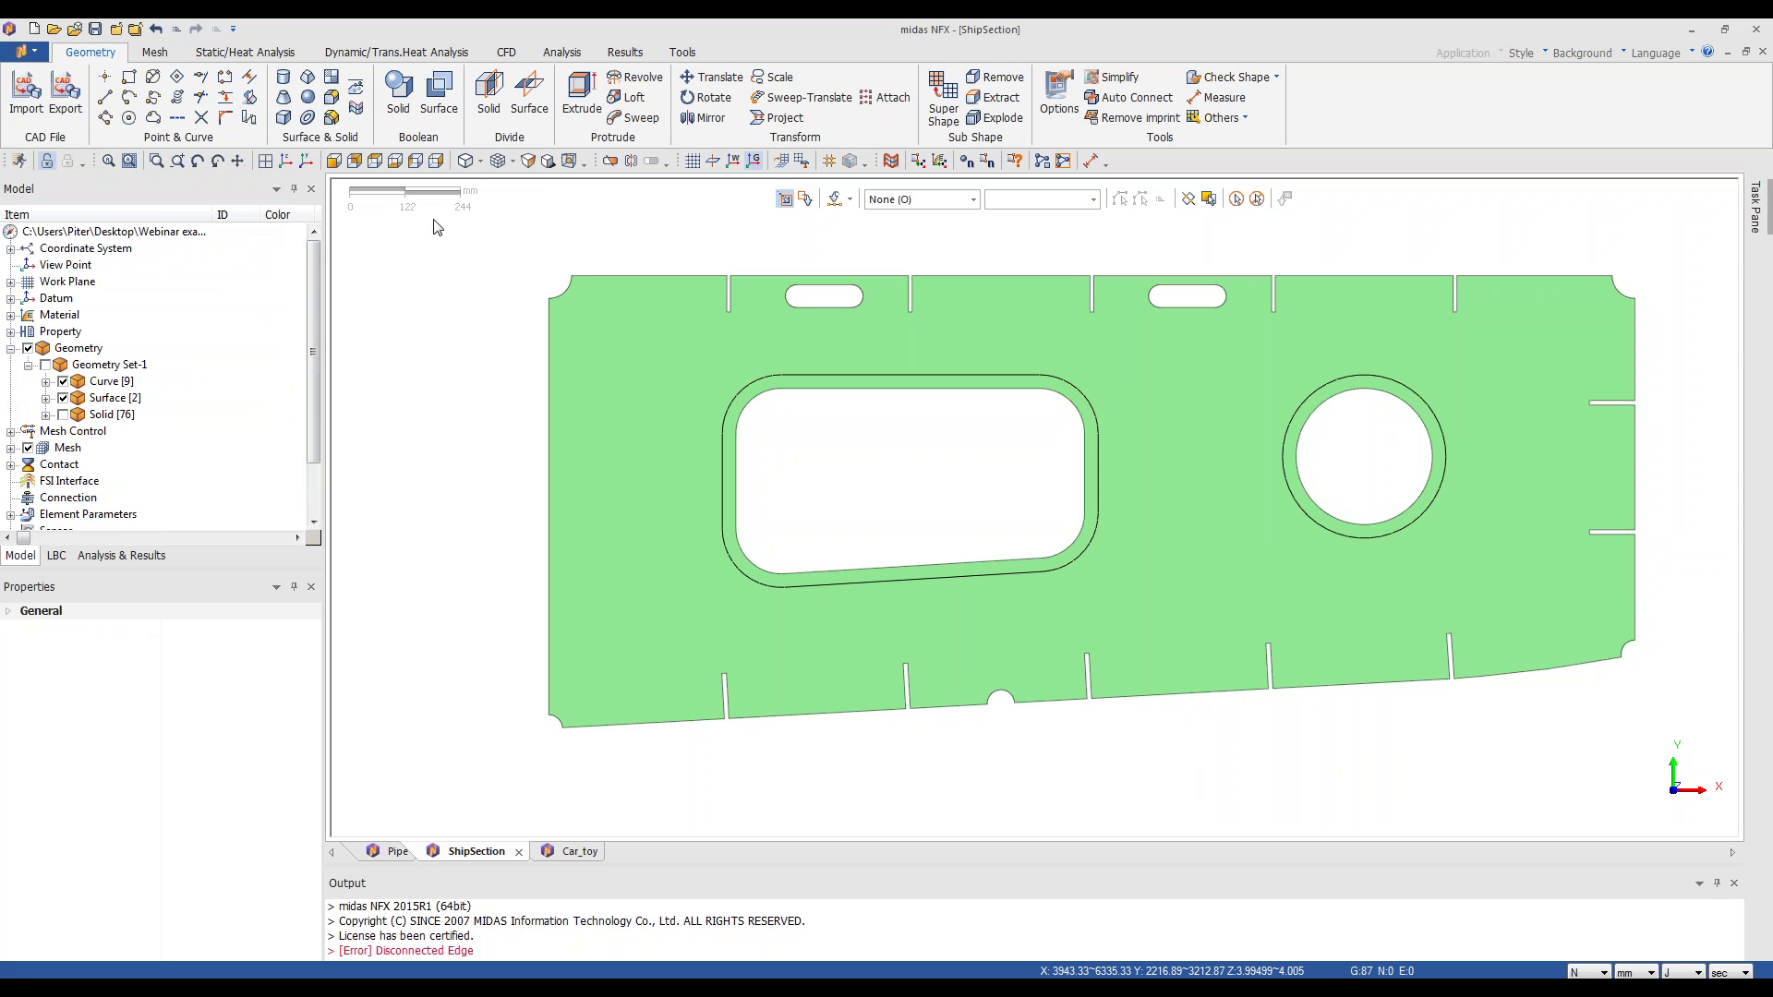
pyautogui.click(711, 351)
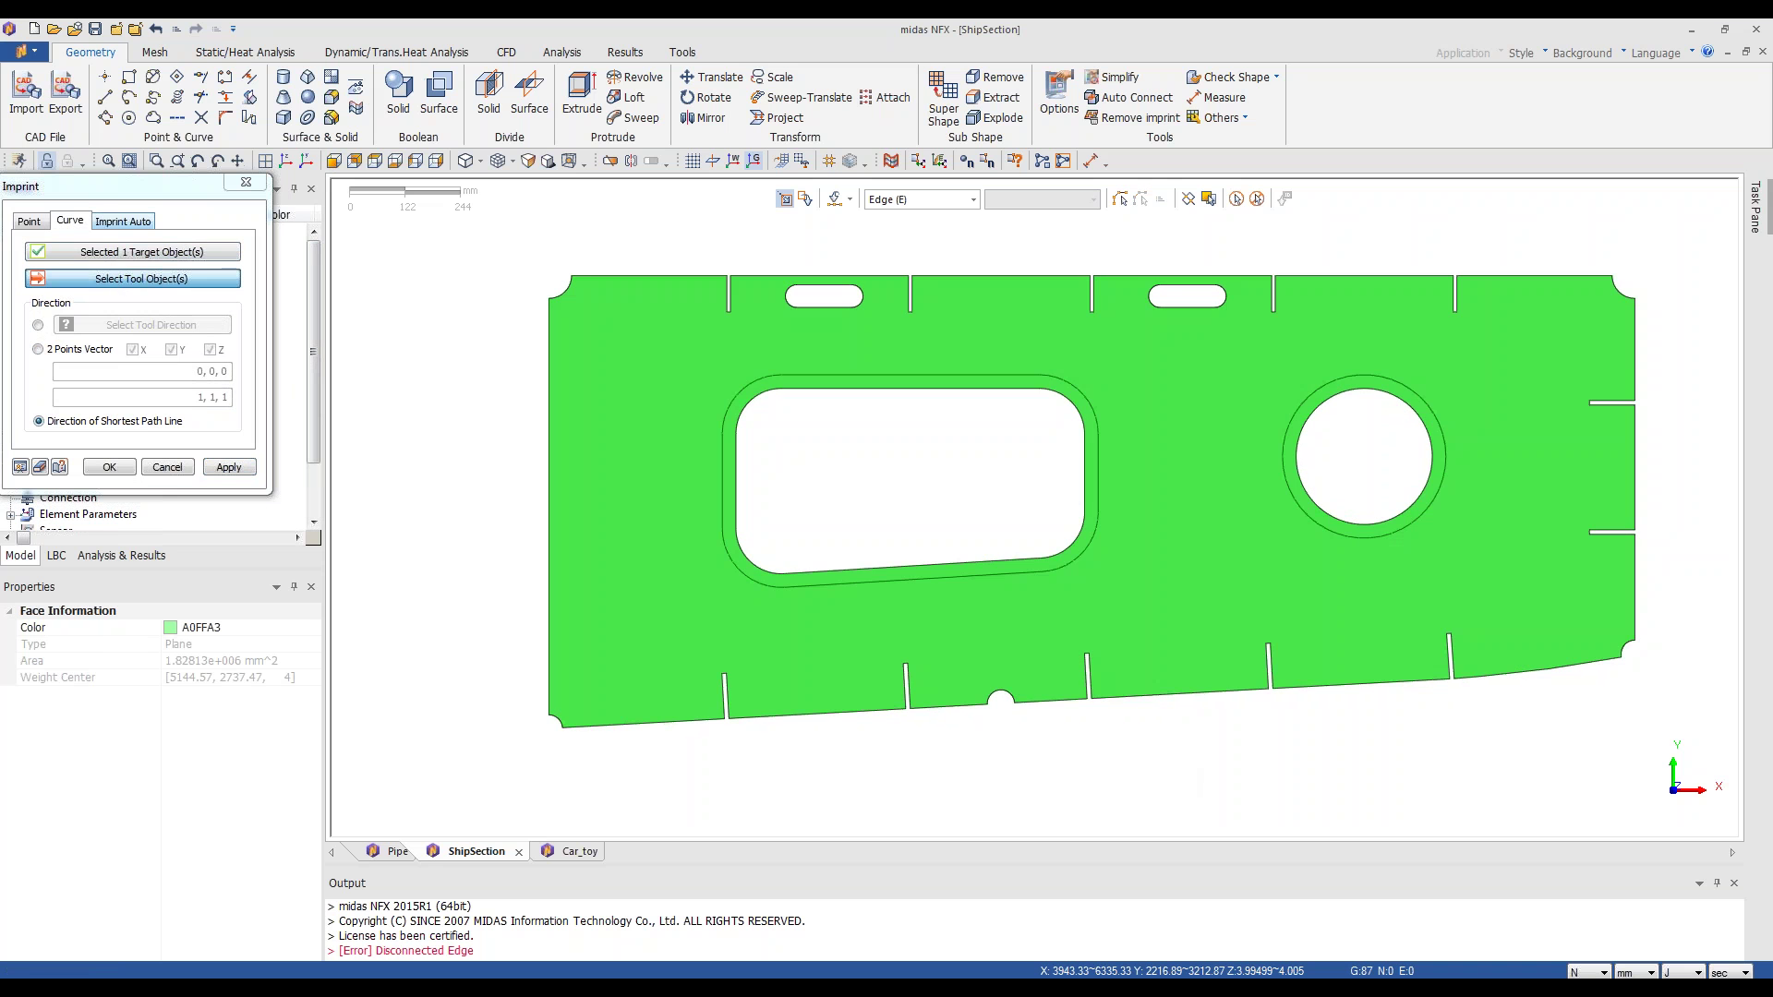
pyautogui.moveTo(688, 353); pyautogui.dragTo(1519, 625)
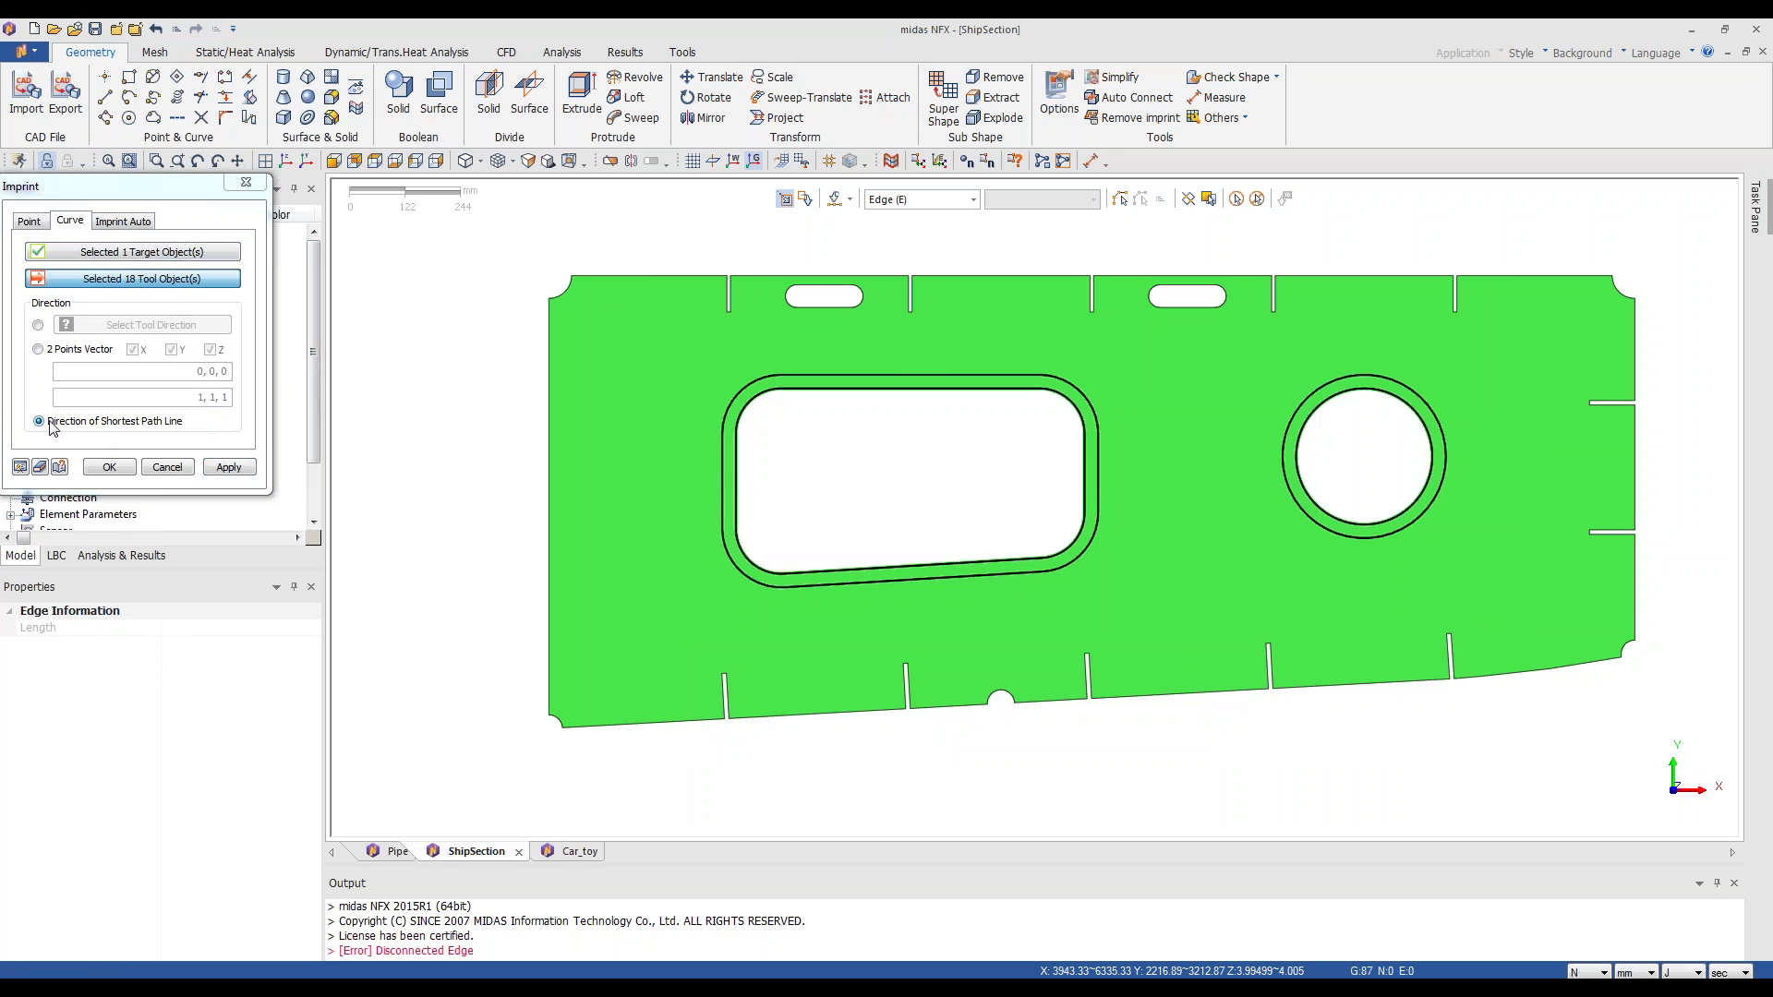
pyautogui.click(109, 468)
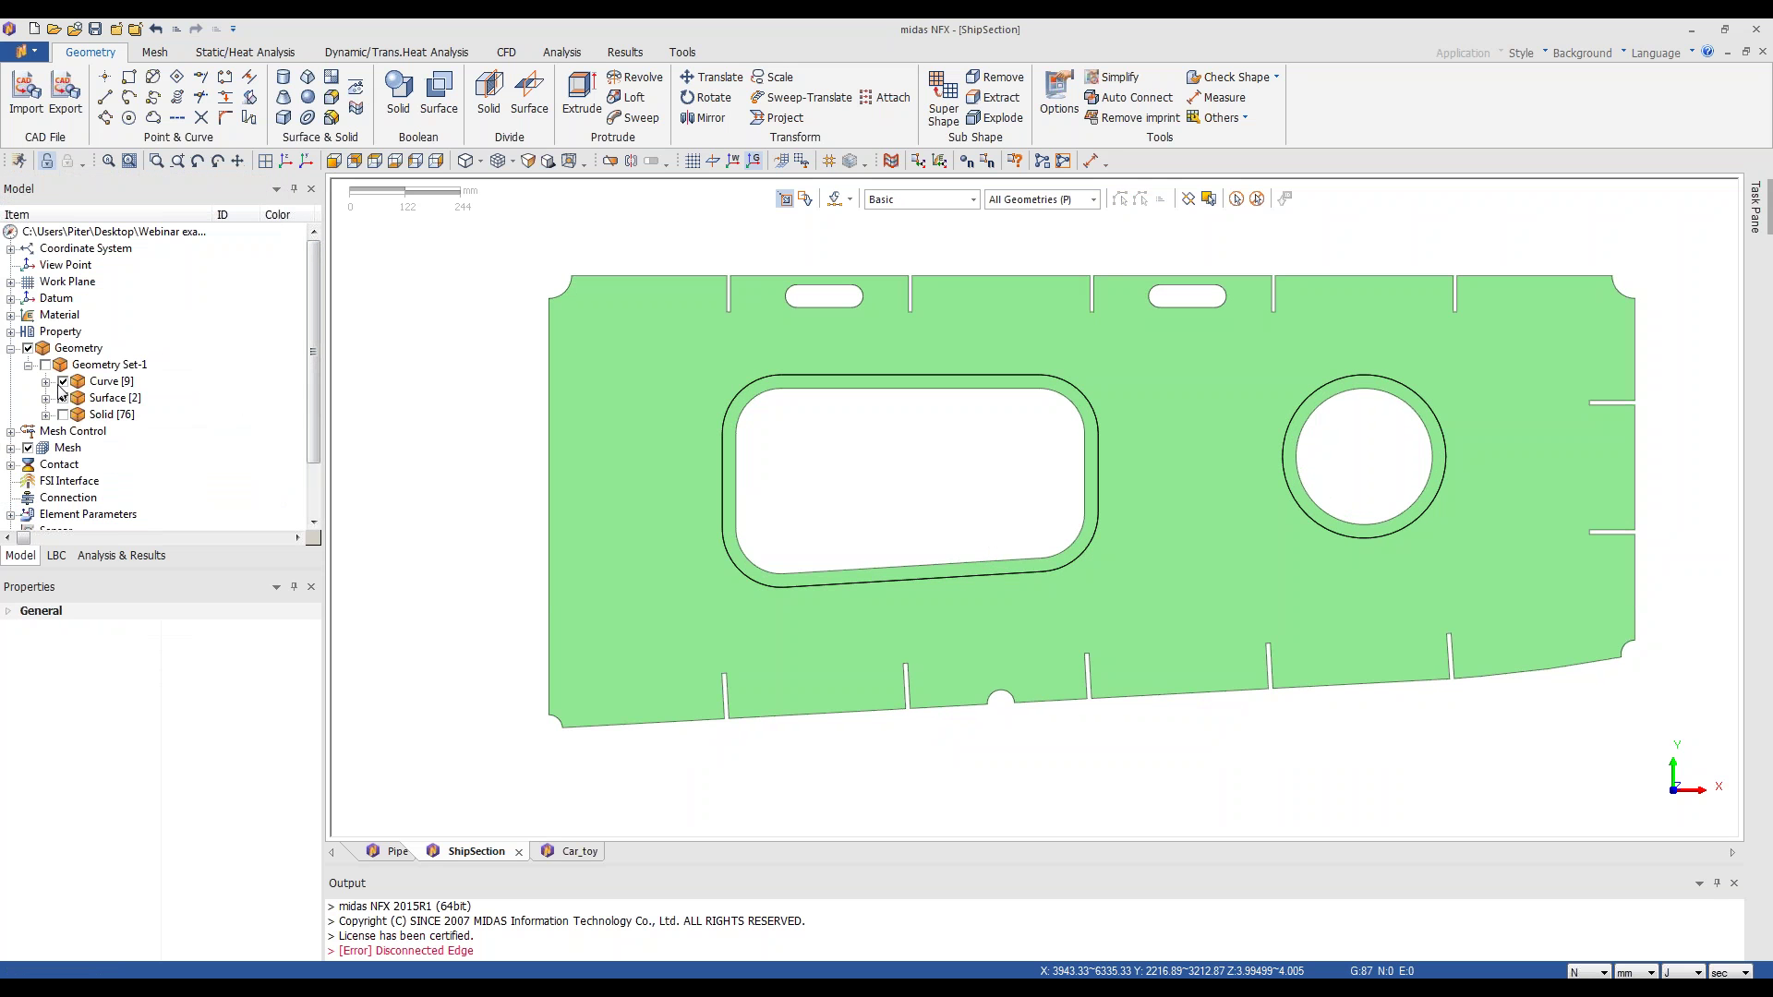
pyautogui.click(62, 383)
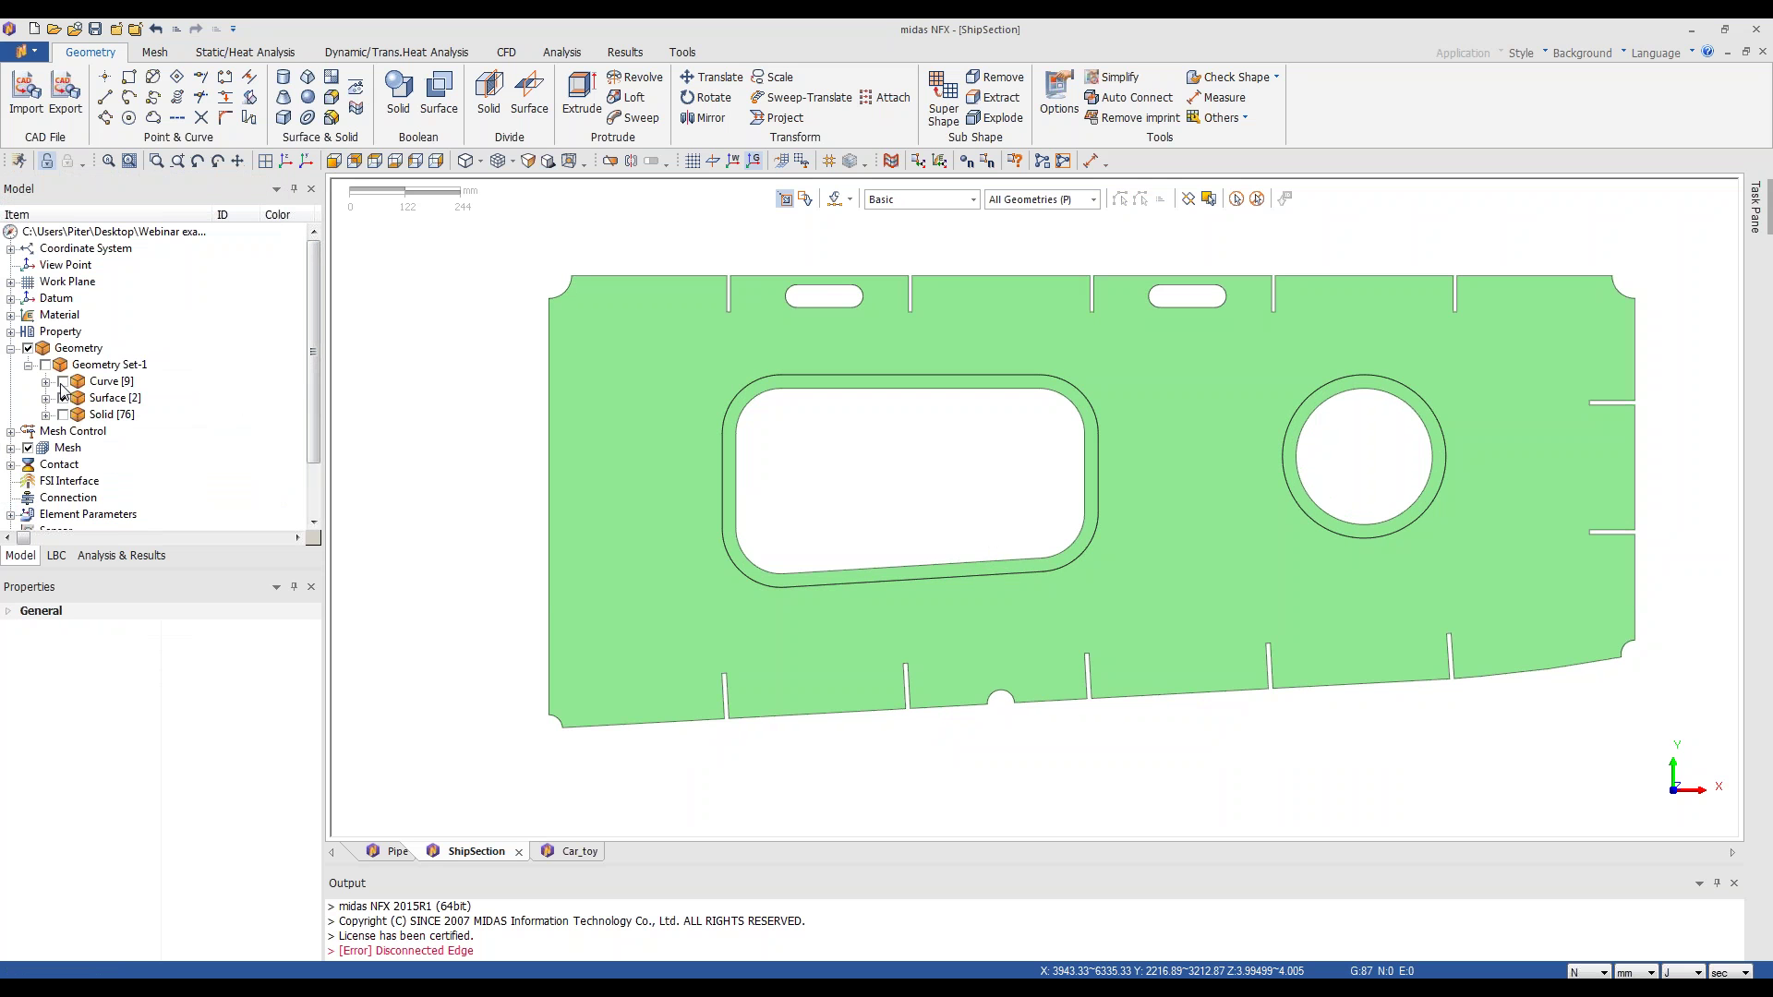
pyautogui.click(63, 398)
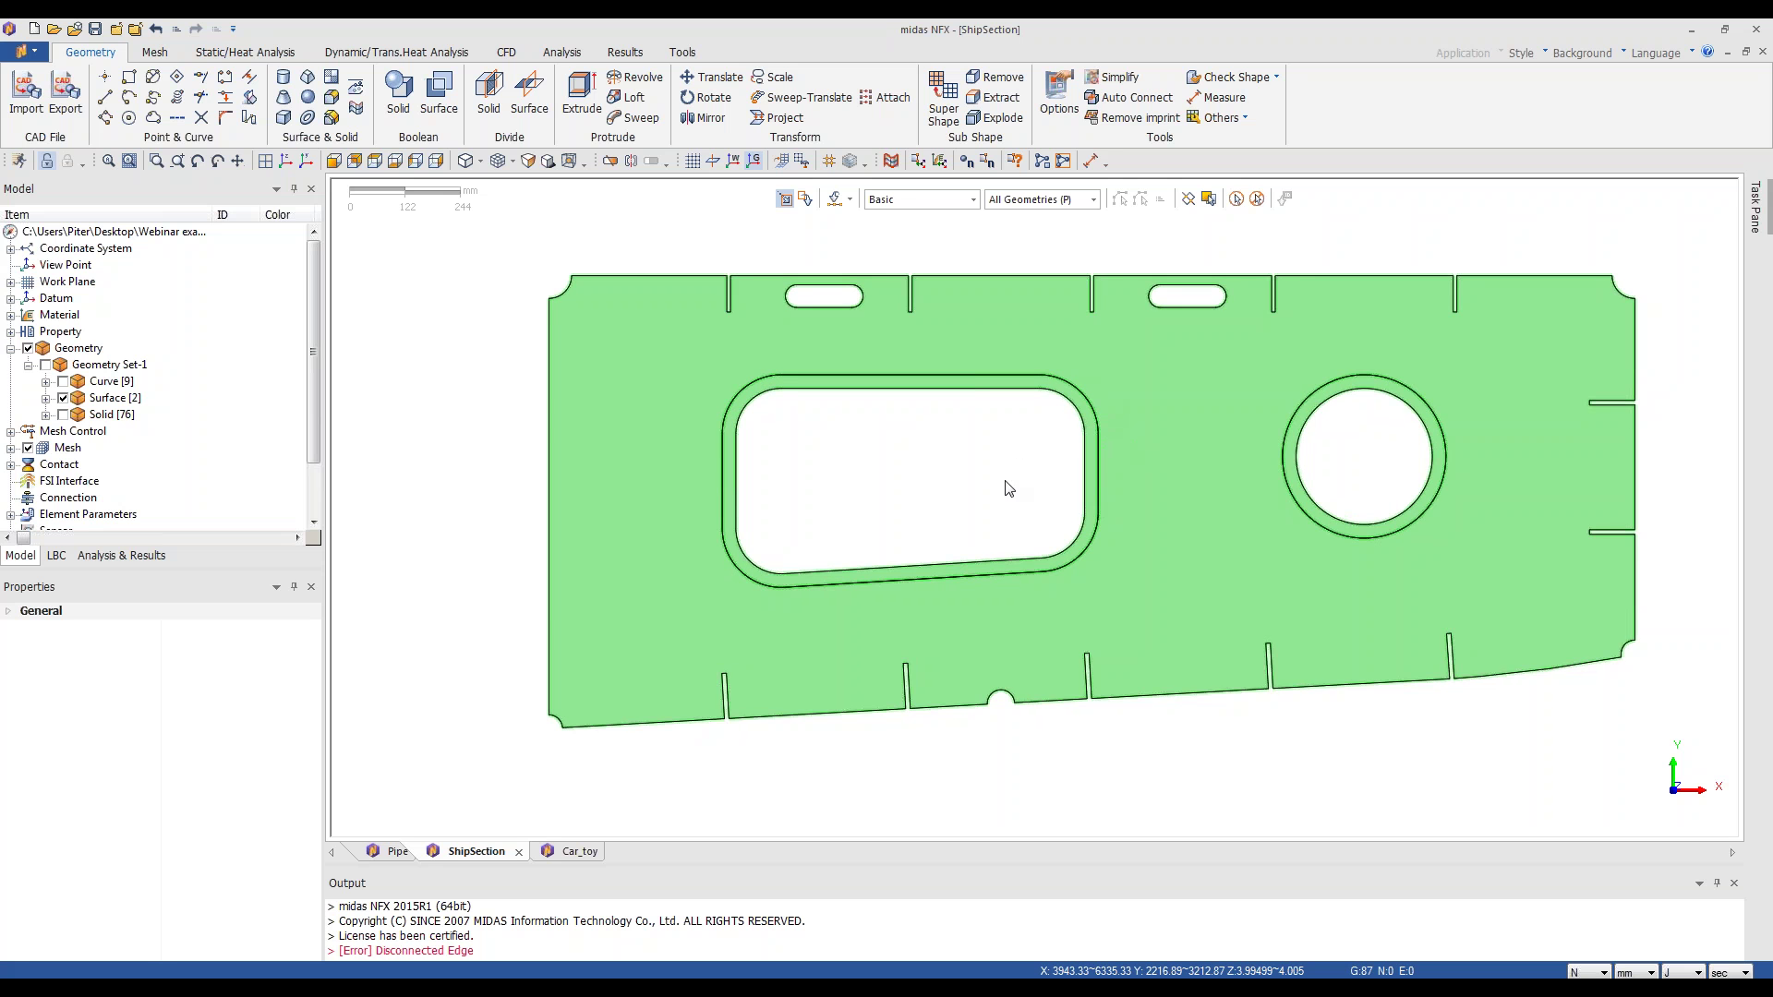
# - Select the two ring faces around the openings for a 2D Map-Face mesh and preview it with element size 20
pyautogui.click(154, 52)
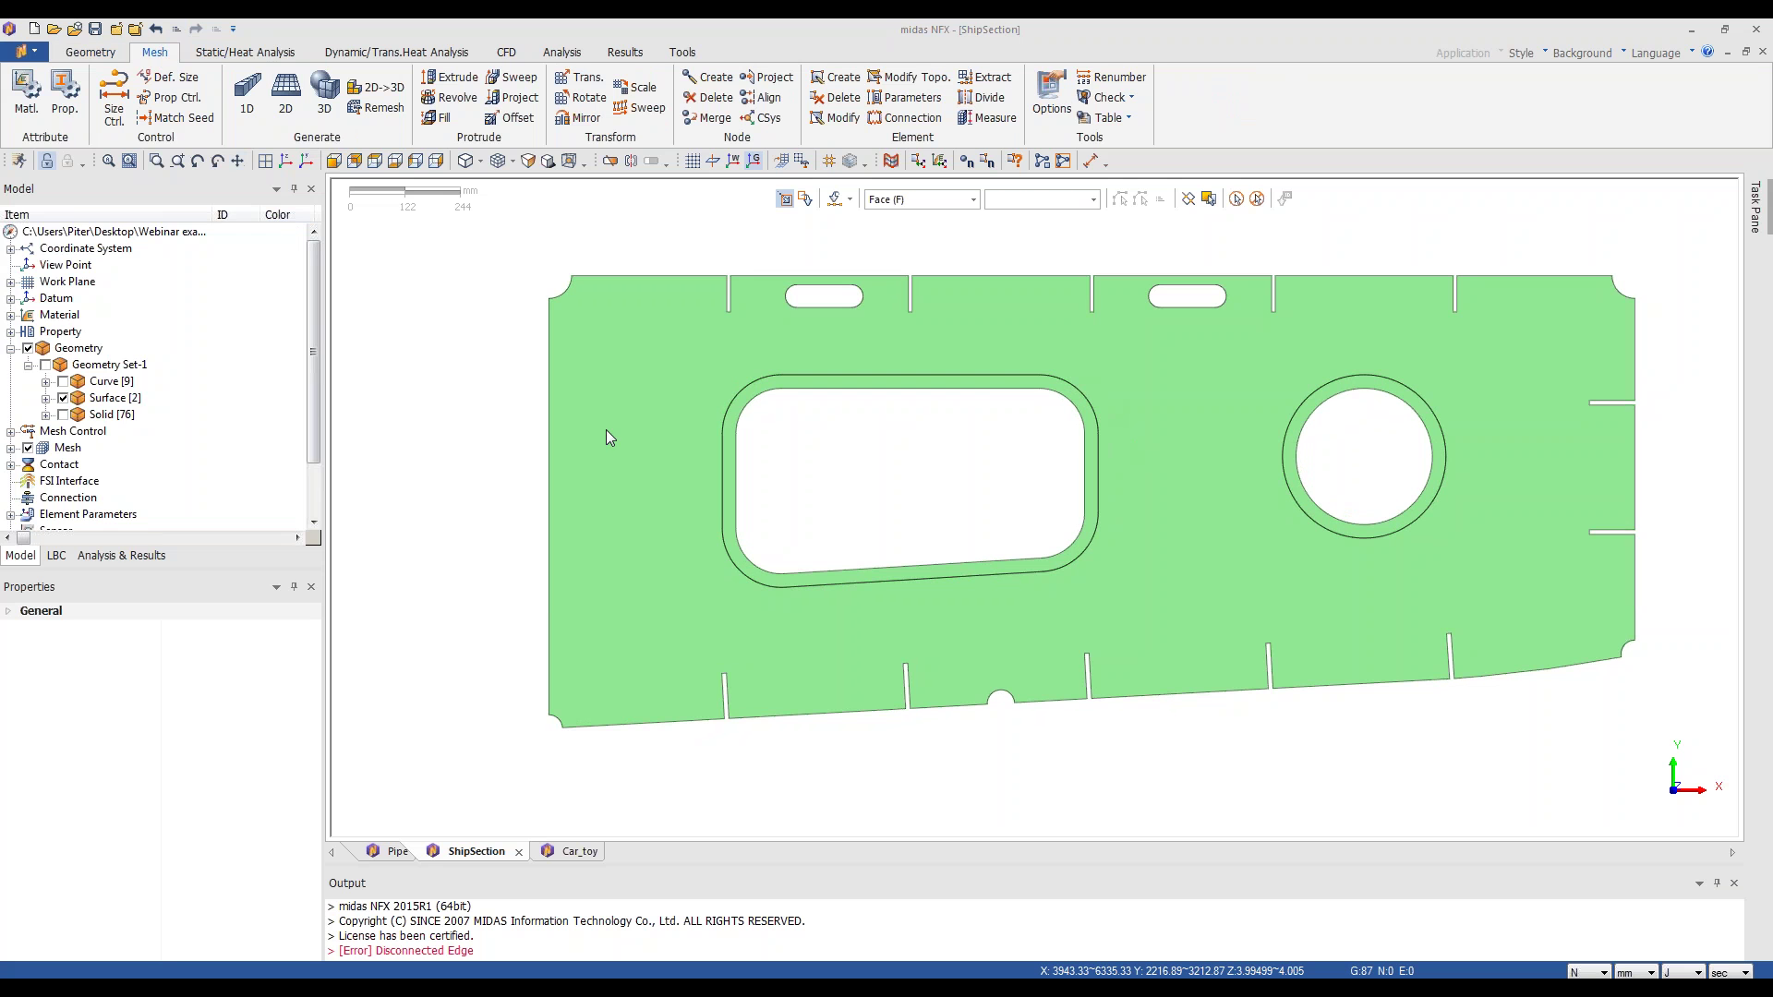
pyautogui.click(285, 92)
pyautogui.click(153, 221)
pyautogui.moveTo(92, 185); pyautogui.dragTo(275, 210)
pyautogui.click(999, 382)
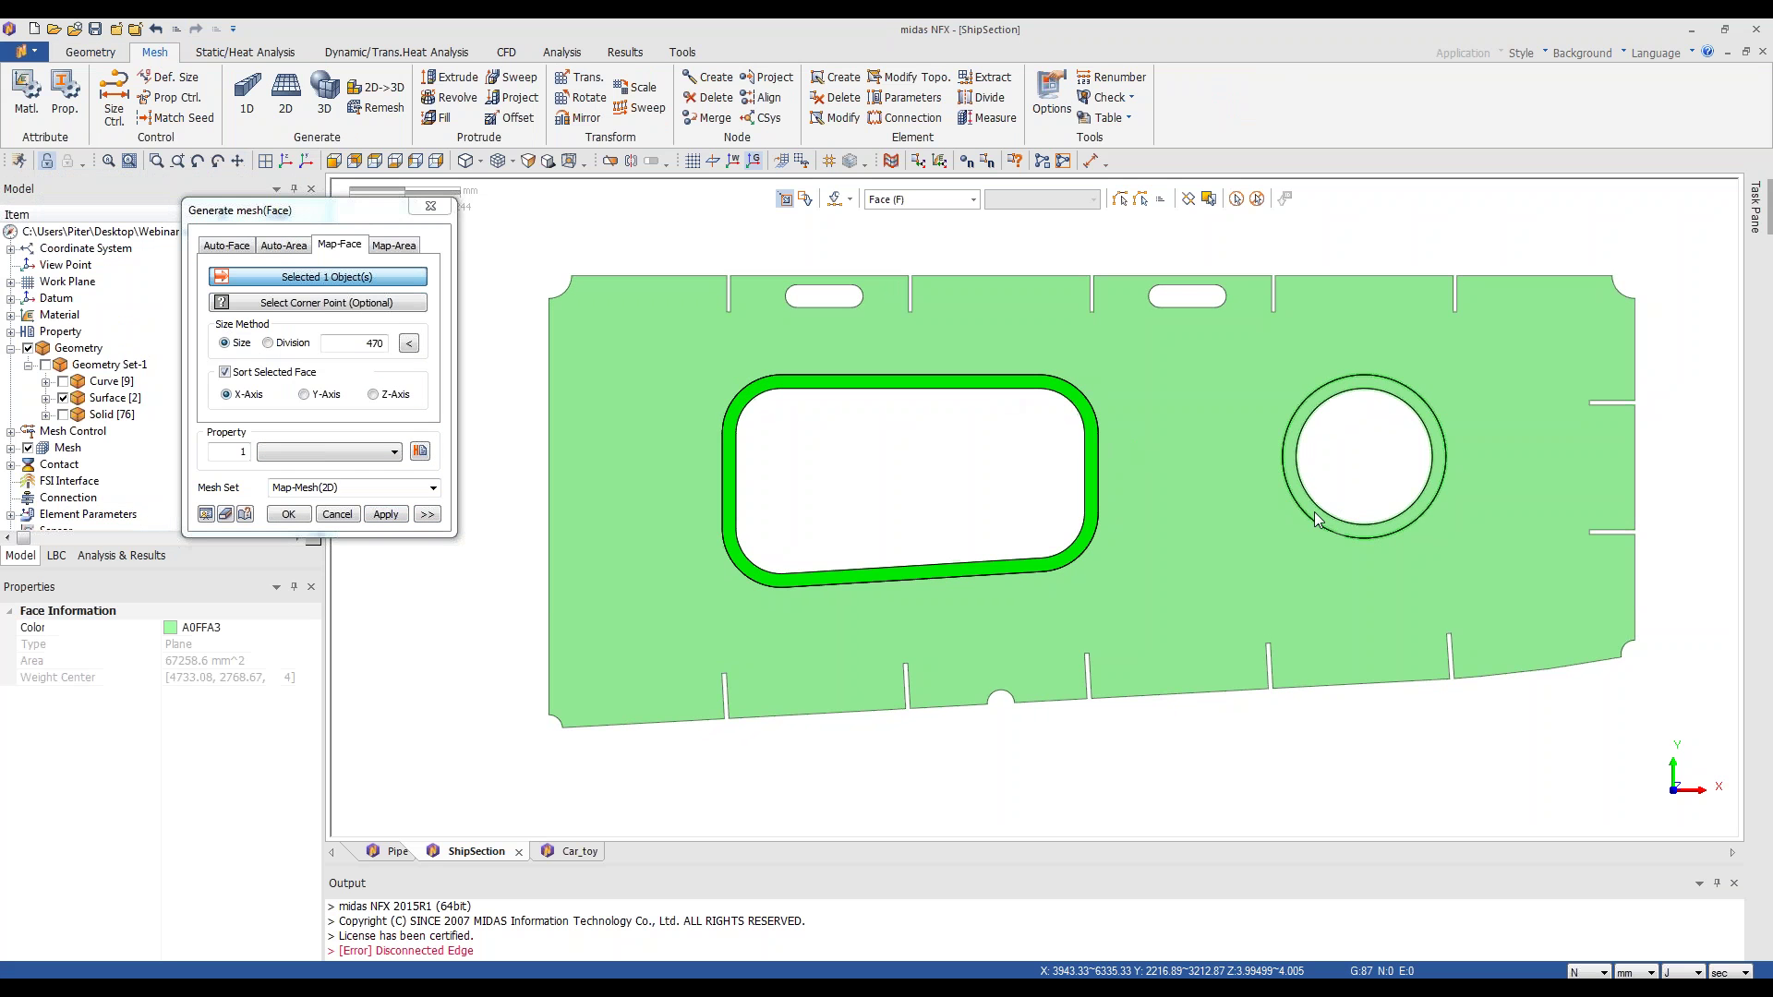
pyautogui.click(1315, 512)
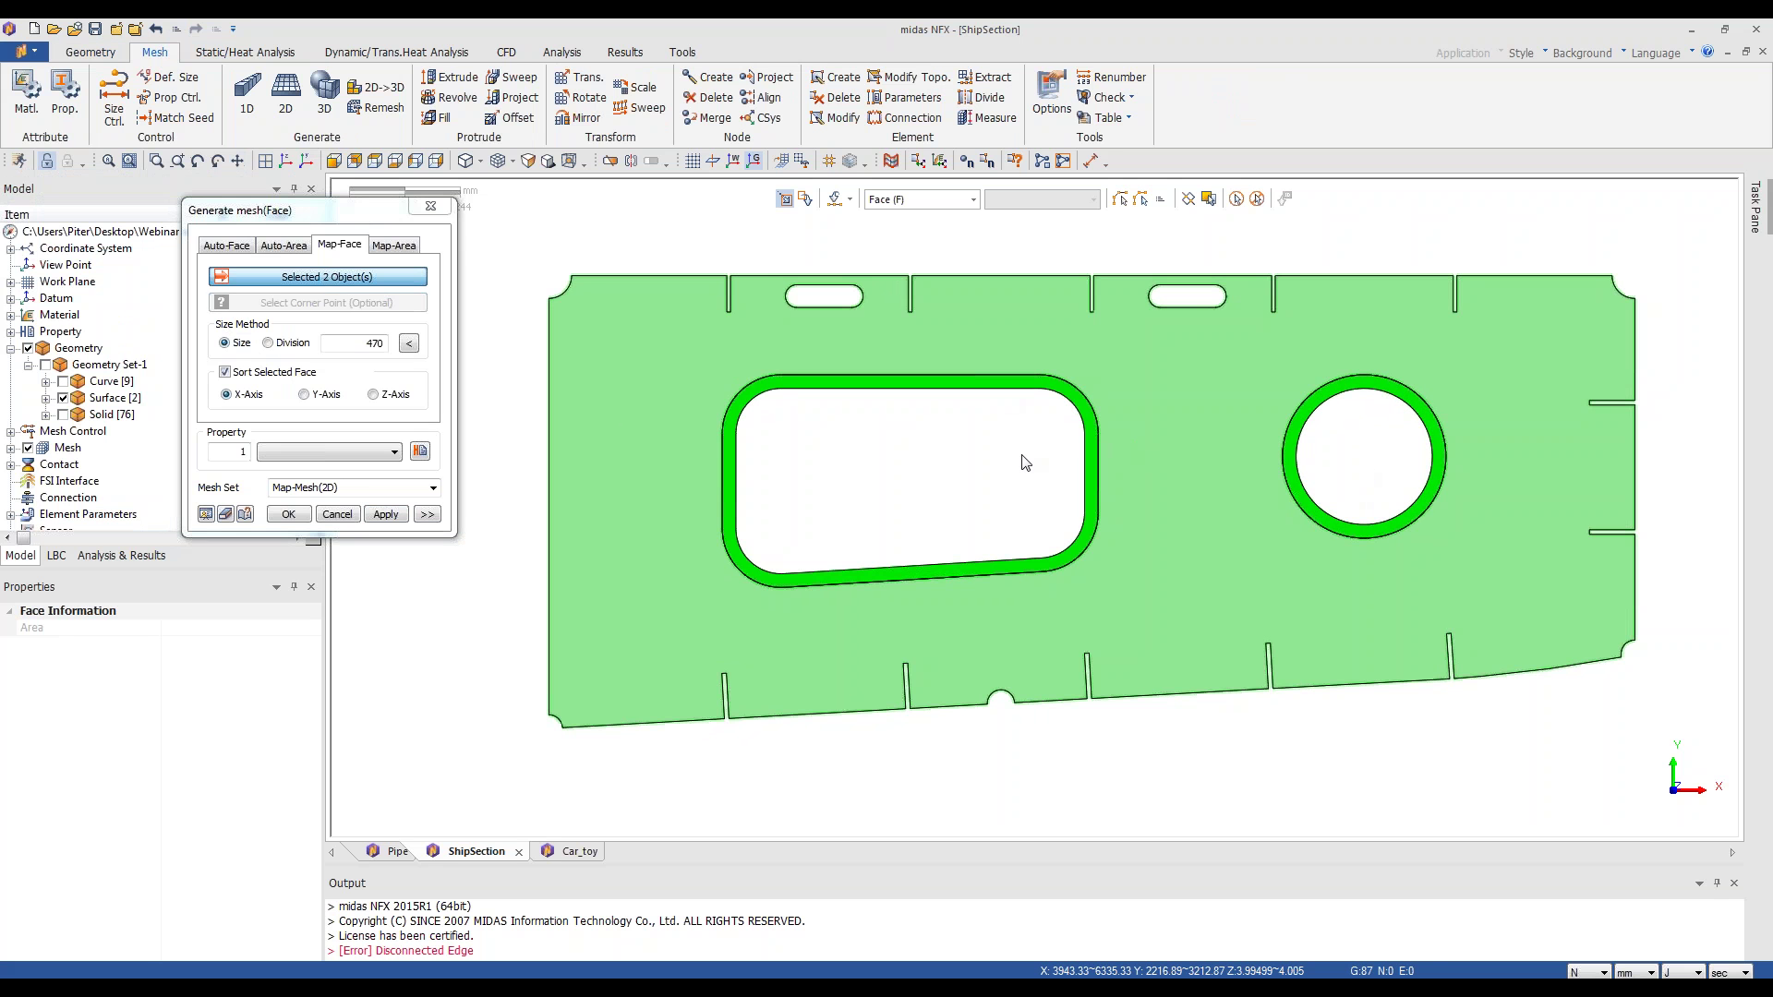
pyautogui.doubleClick(346, 348)
pyautogui.write('20')
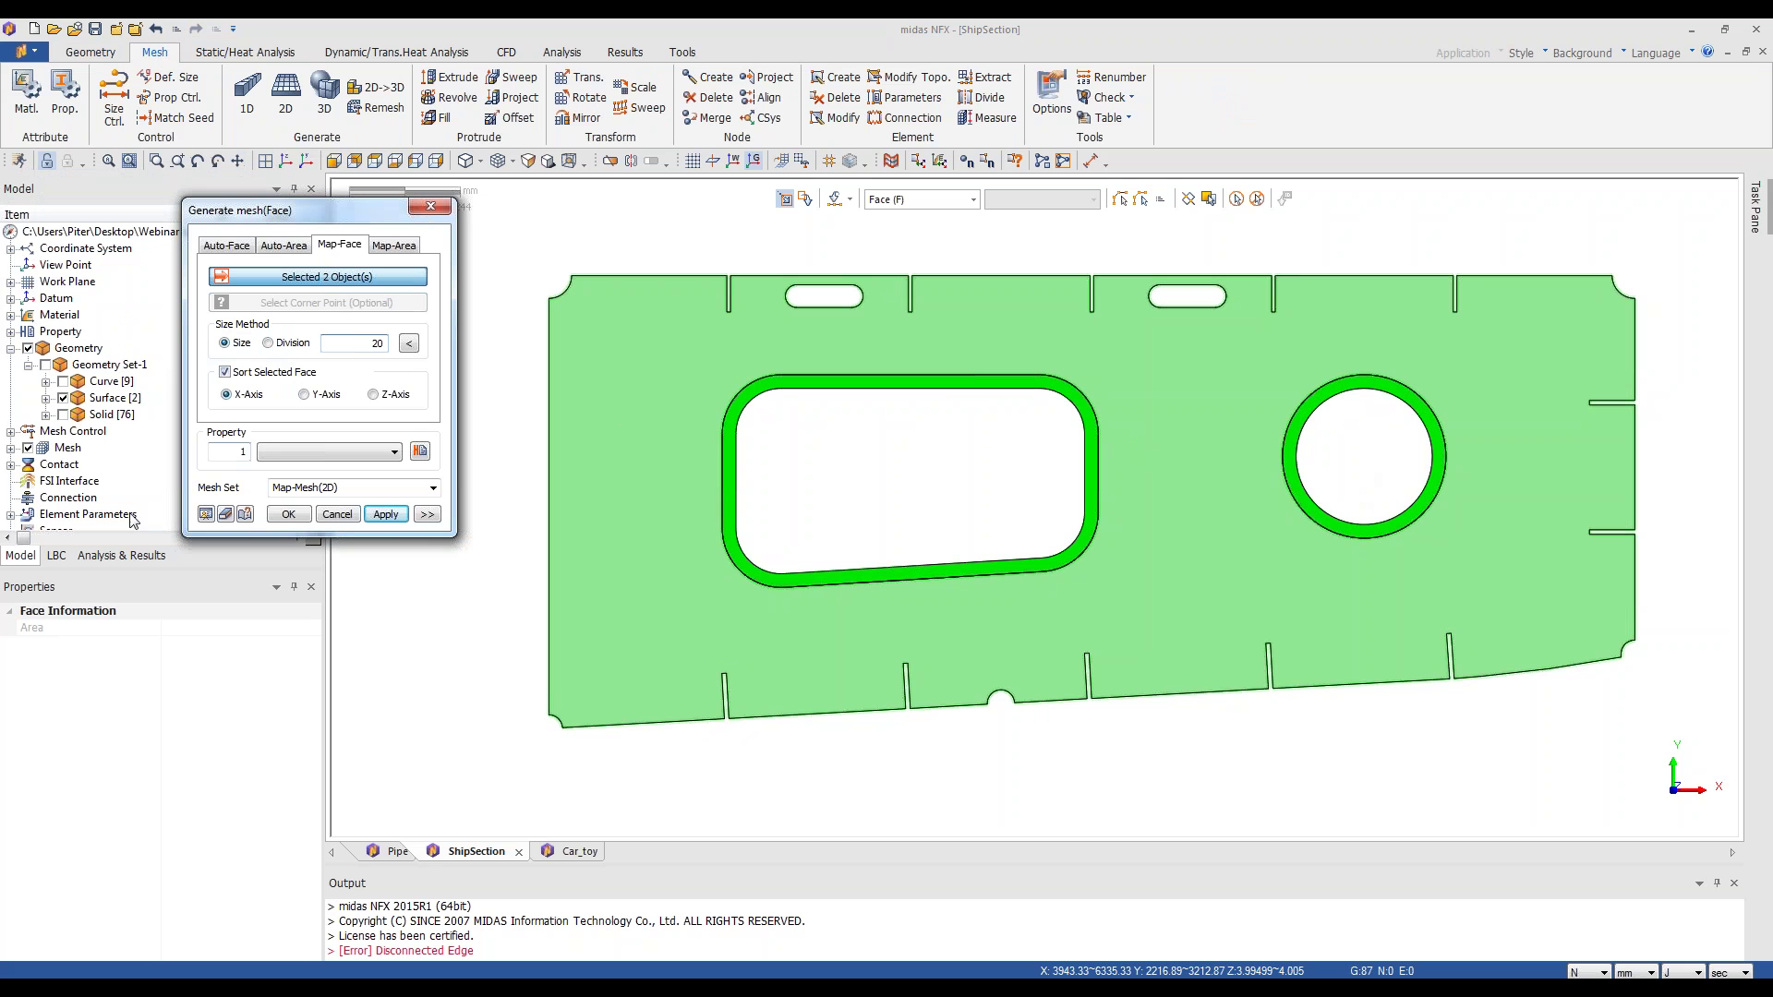
pyautogui.click(225, 515)
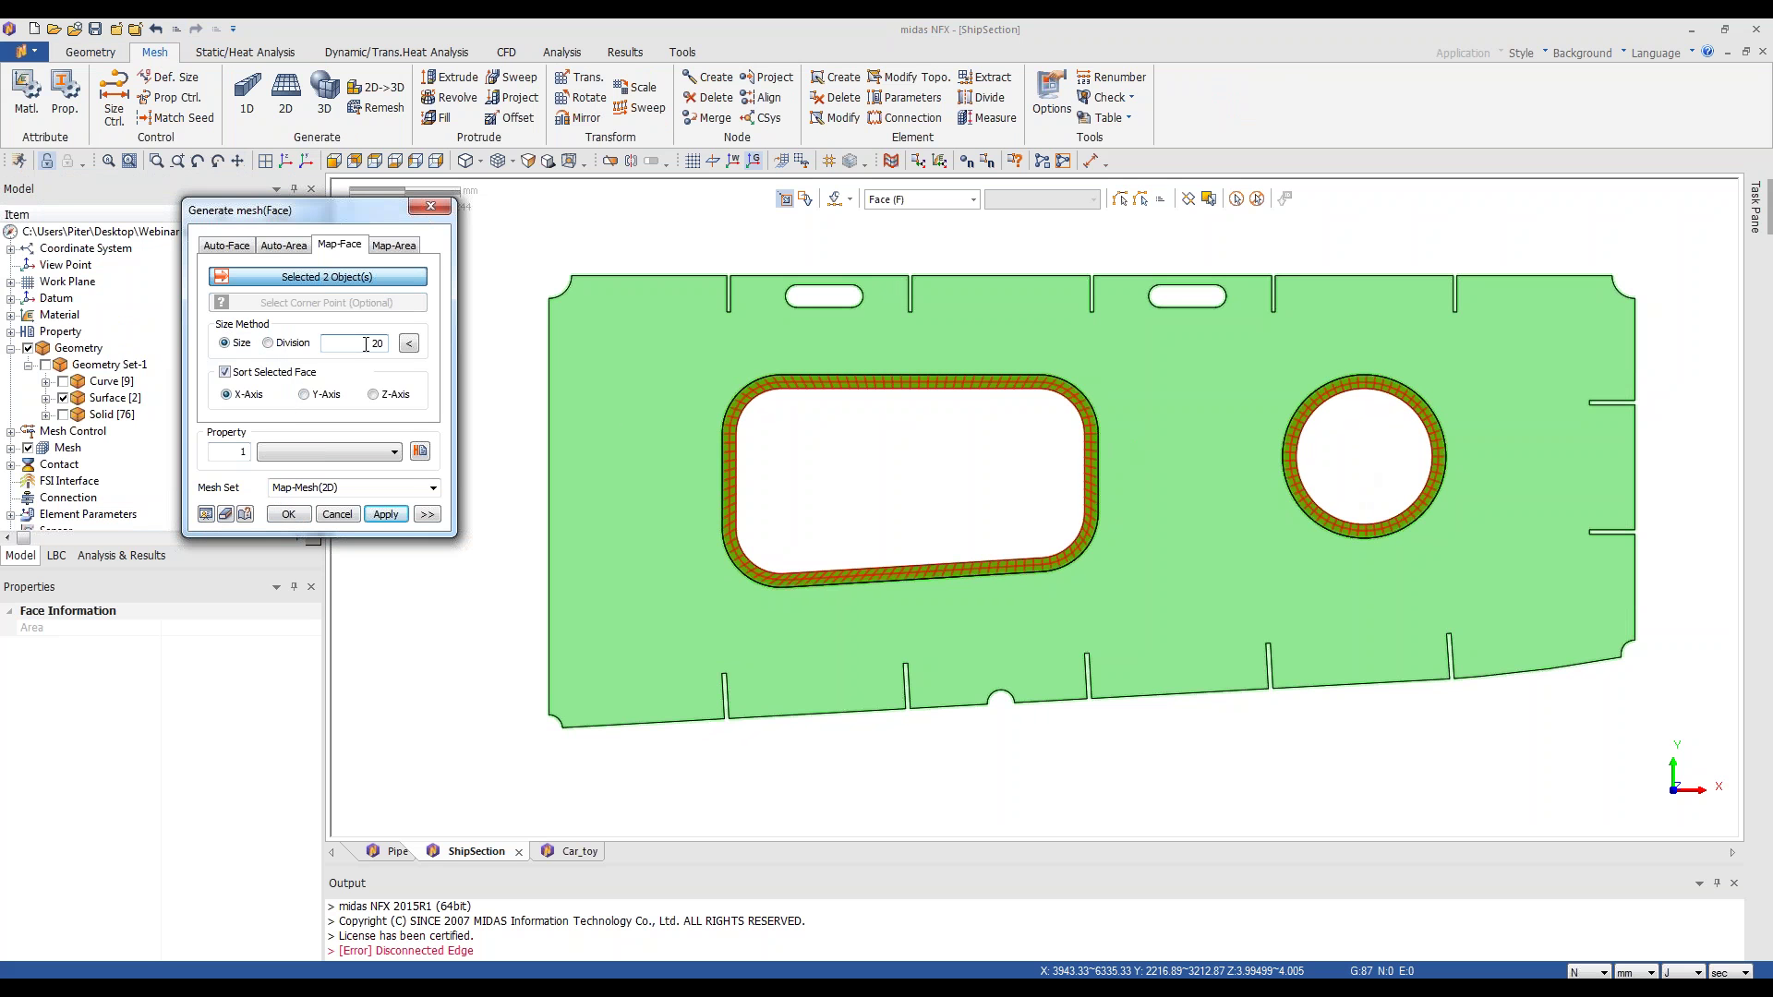
# - Set the mapped mesh size to 15 and generate the mesh on both ring faces
pyautogui.moveTo(365, 344); pyautogui.dragTo(386, 345)
pyautogui.click(206, 514)
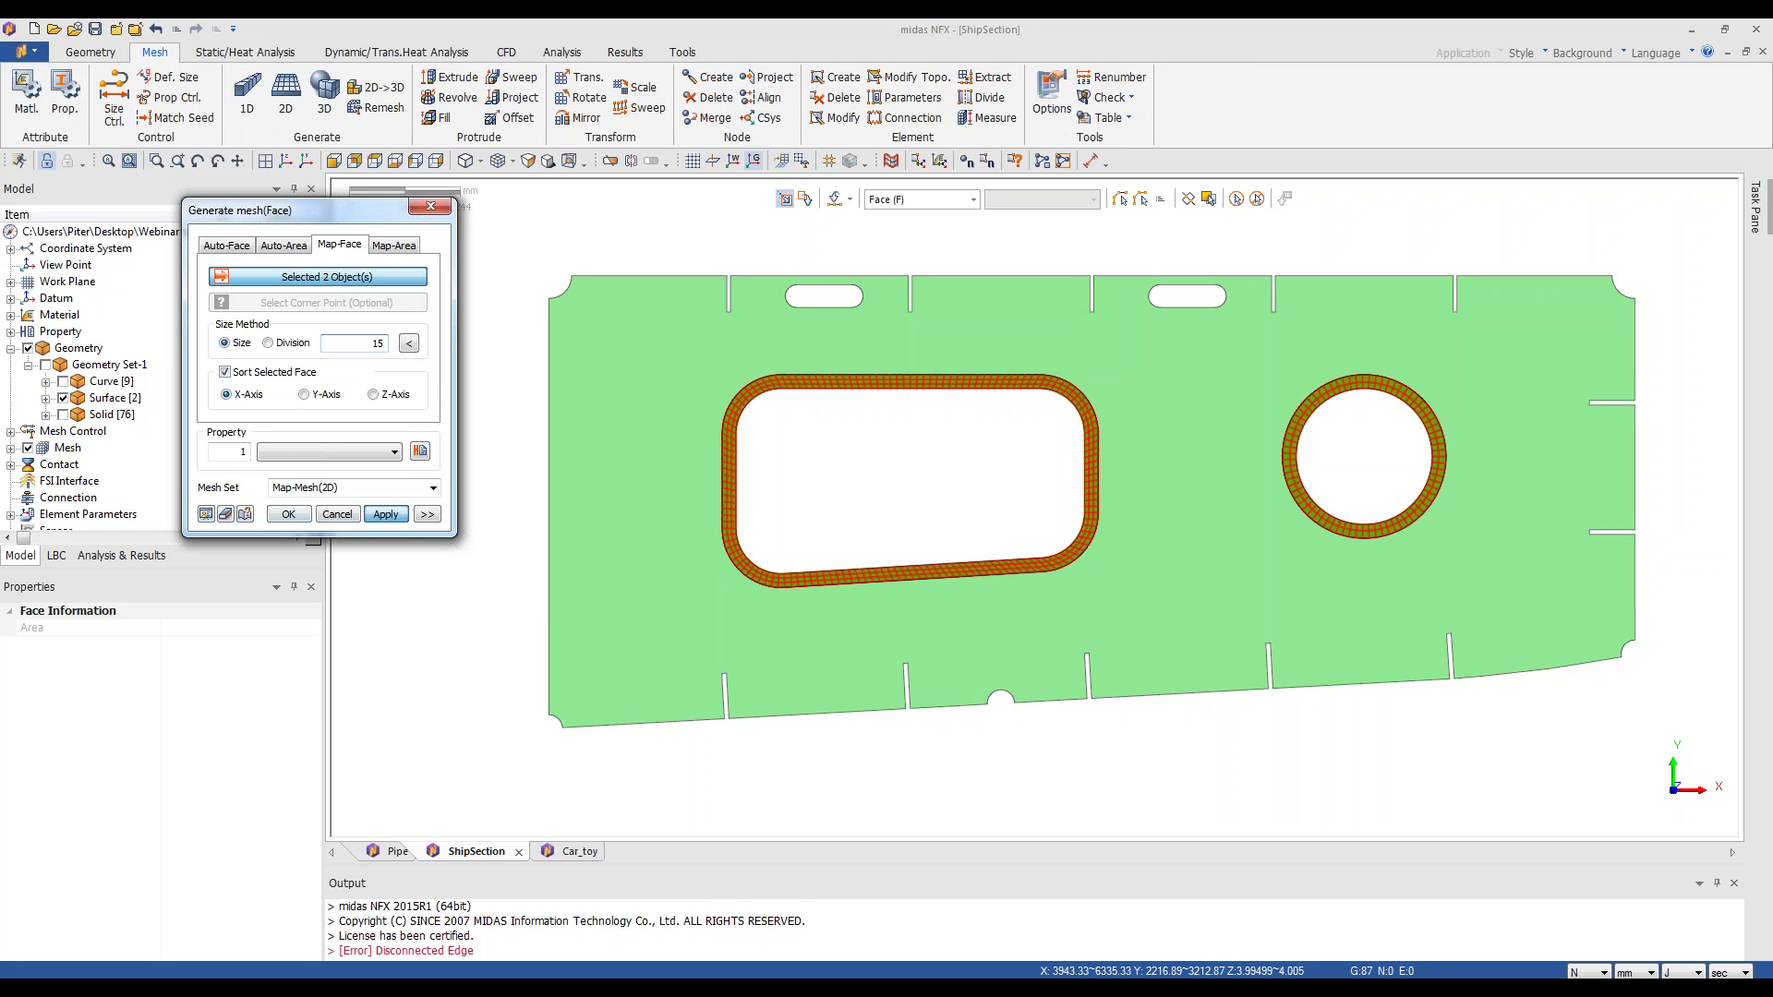
pyautogui.click(385, 515)
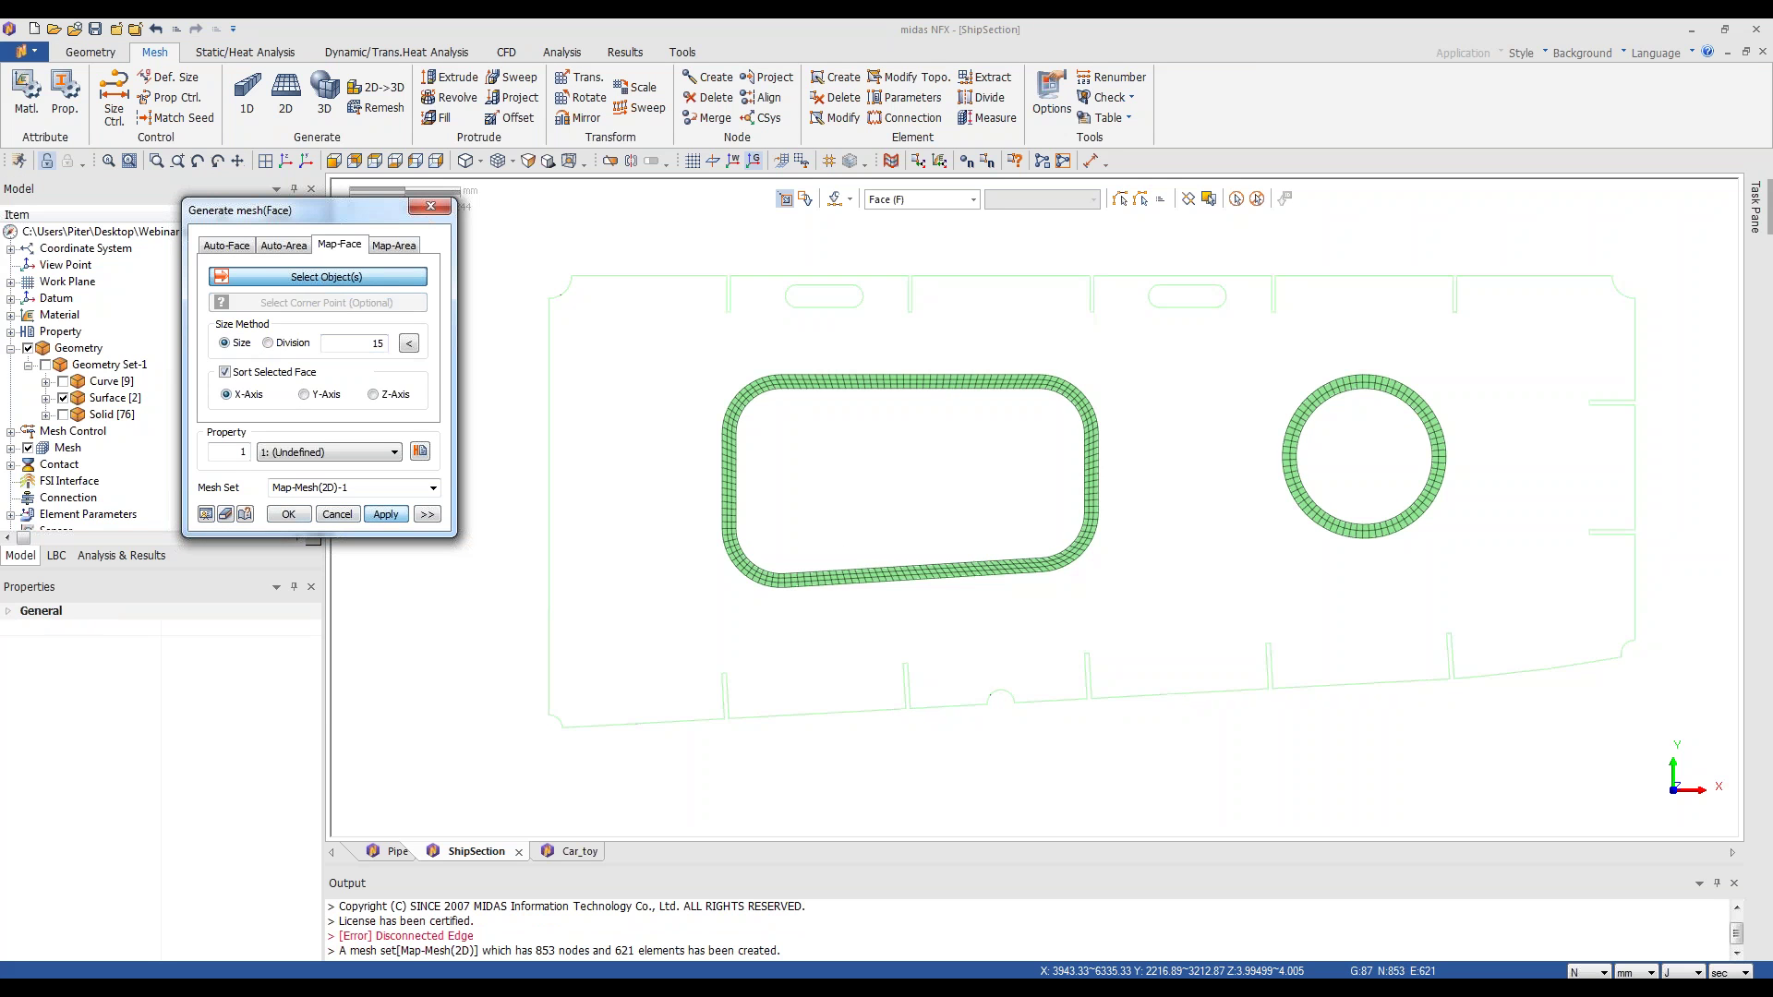
pyautogui.click(665, 376)
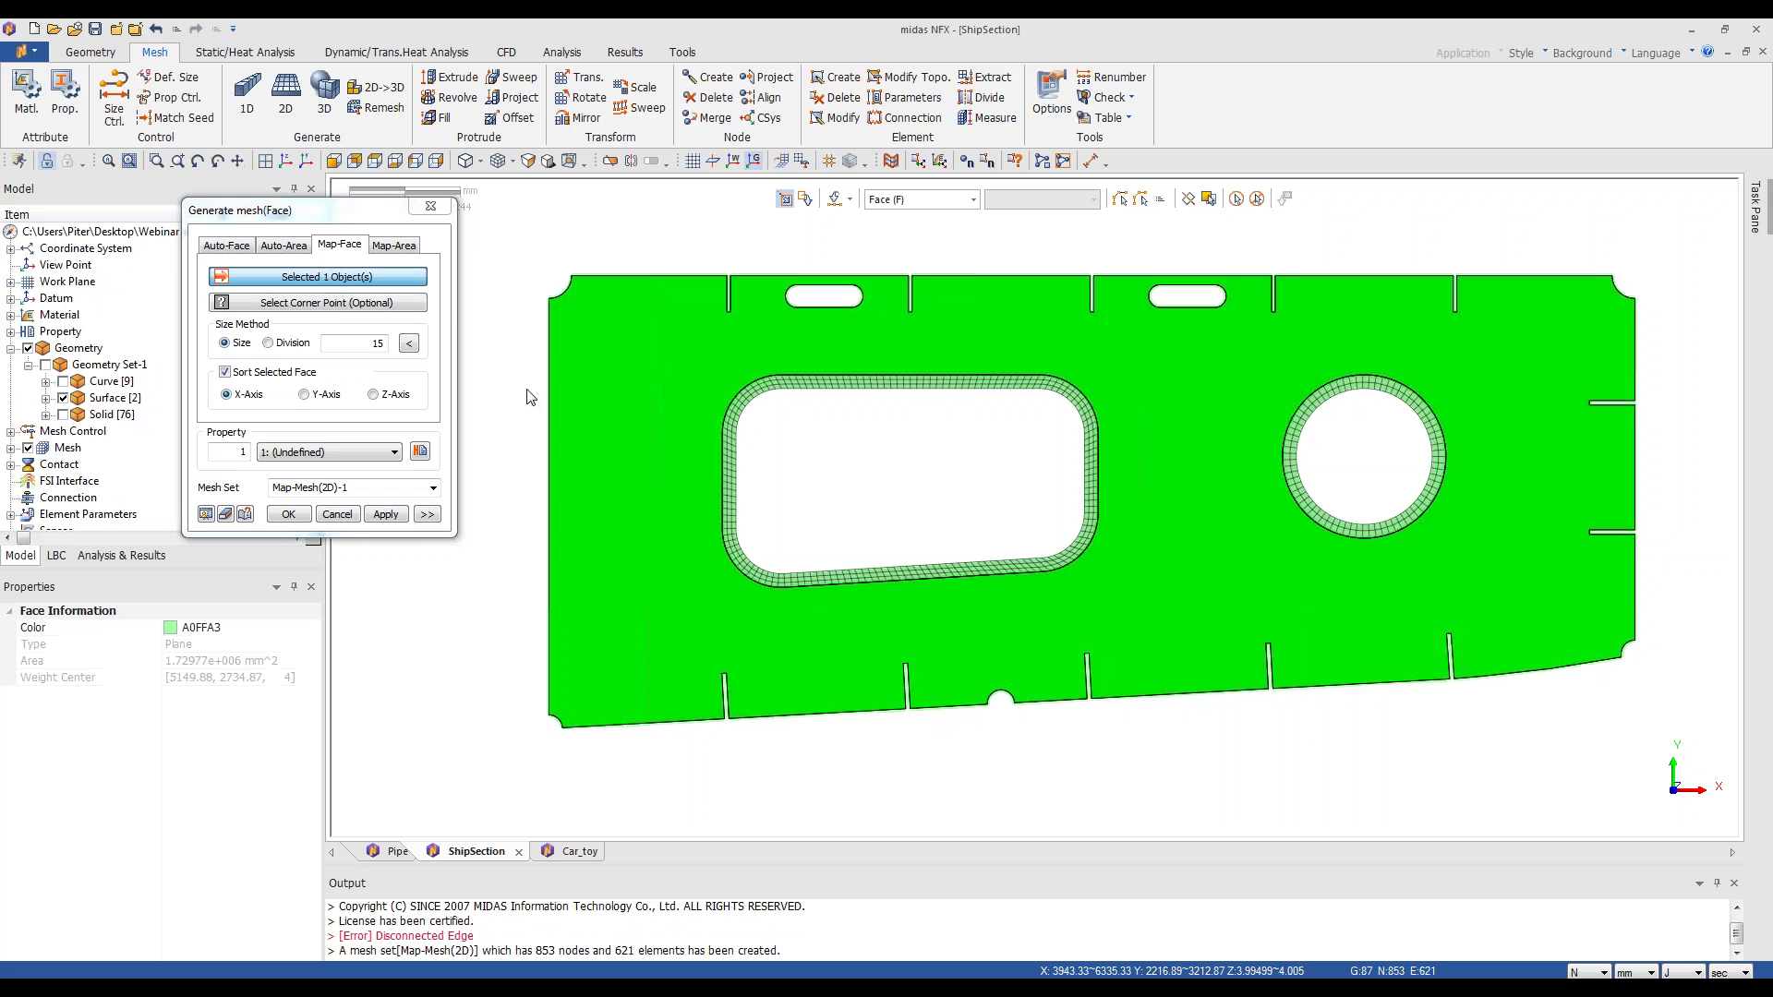
pyautogui.click(427, 514)
pyautogui.click(409, 219)
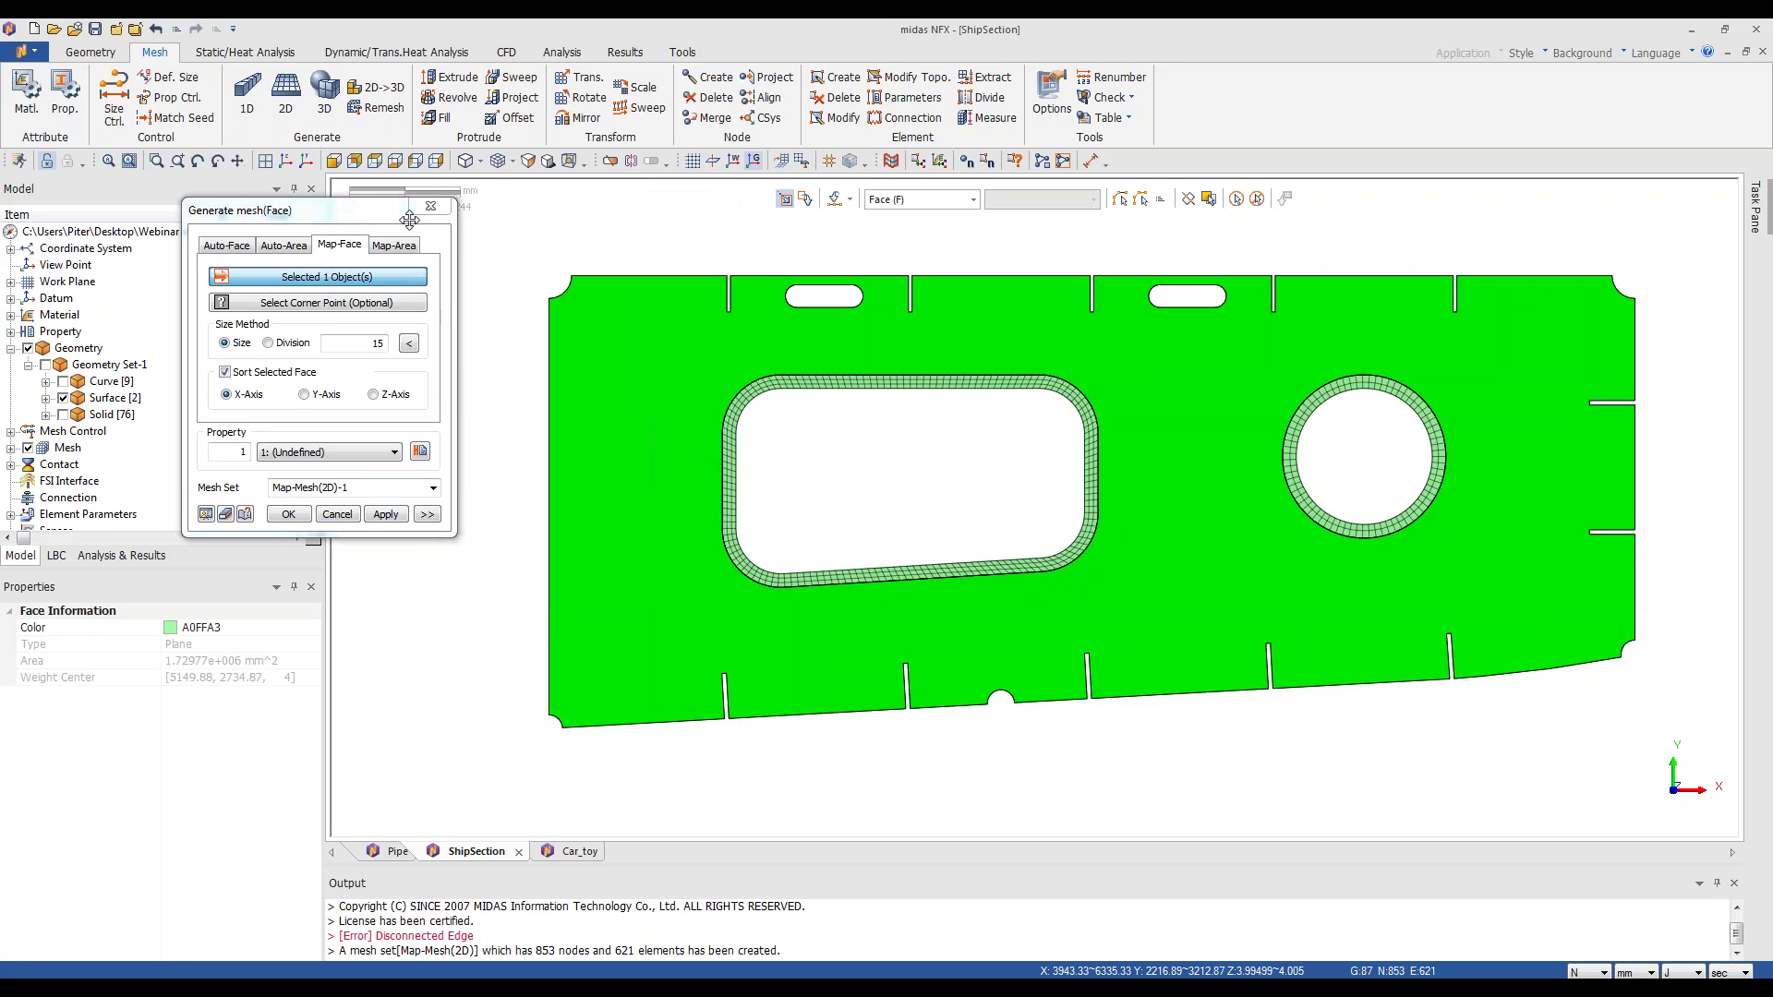
# - Generate an Auto-Face mesh of size 470 on the remaining plate face, with Tri+Quad elements and each mesh registered independently
pyautogui.click(227, 247)
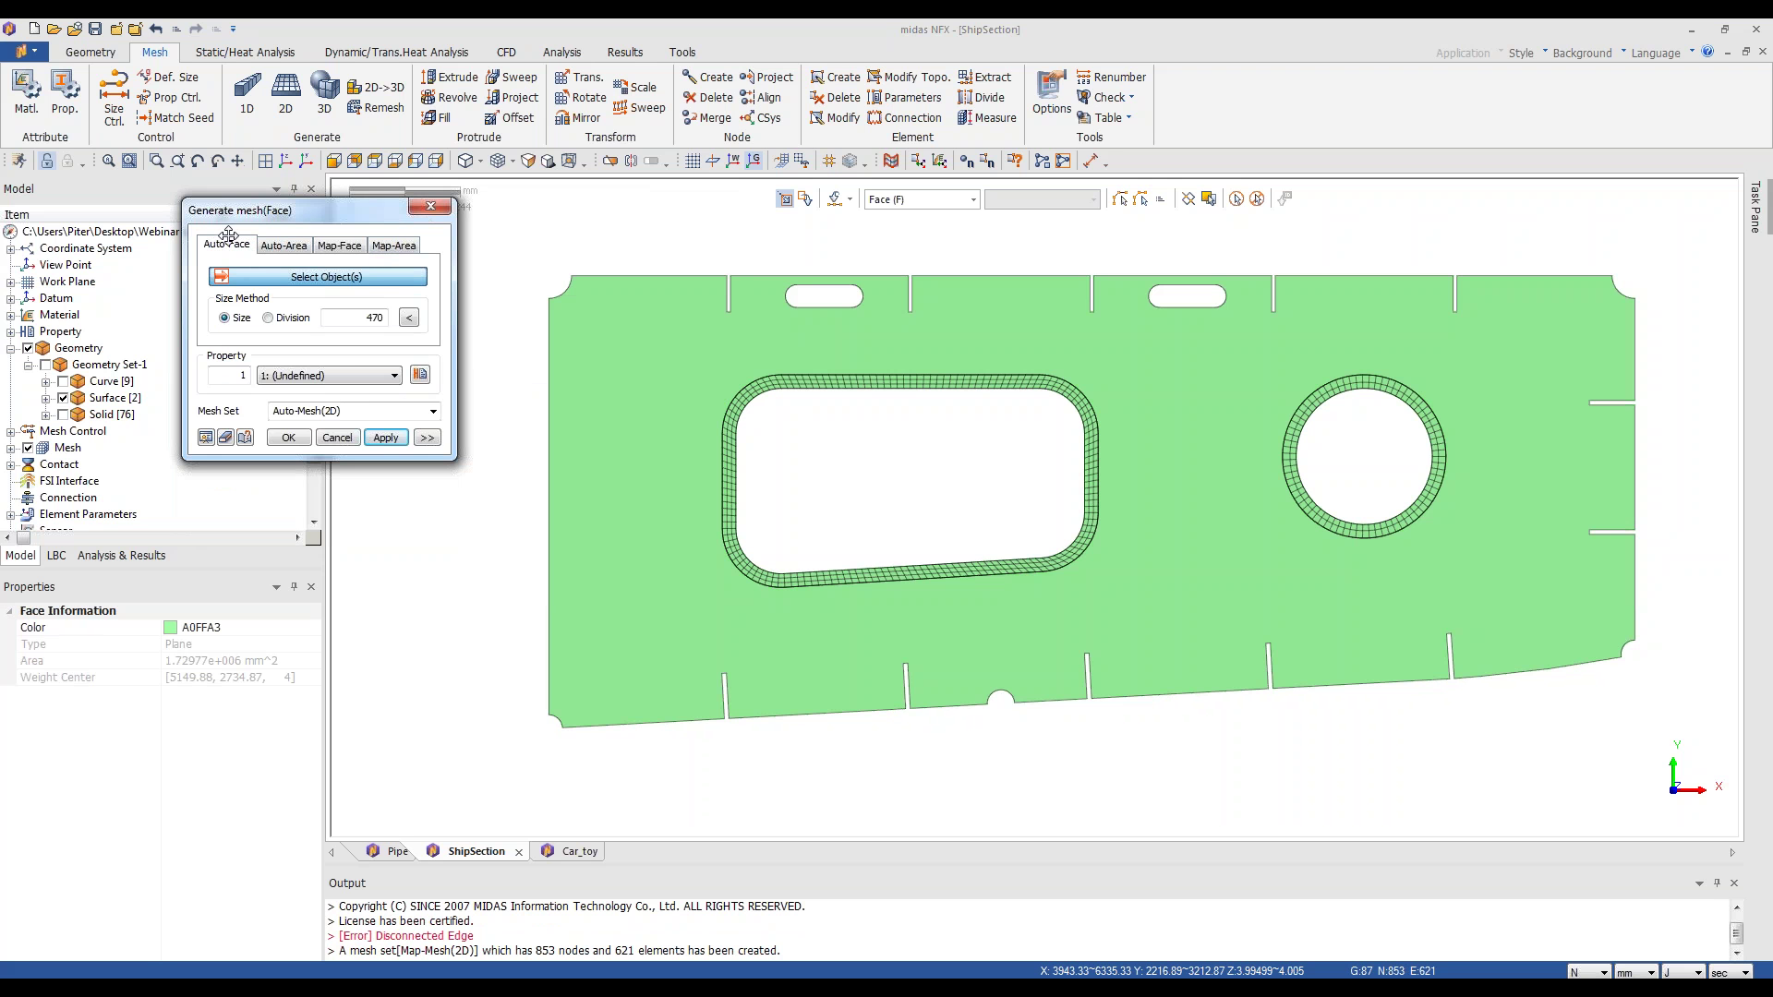
pyautogui.click(674, 452)
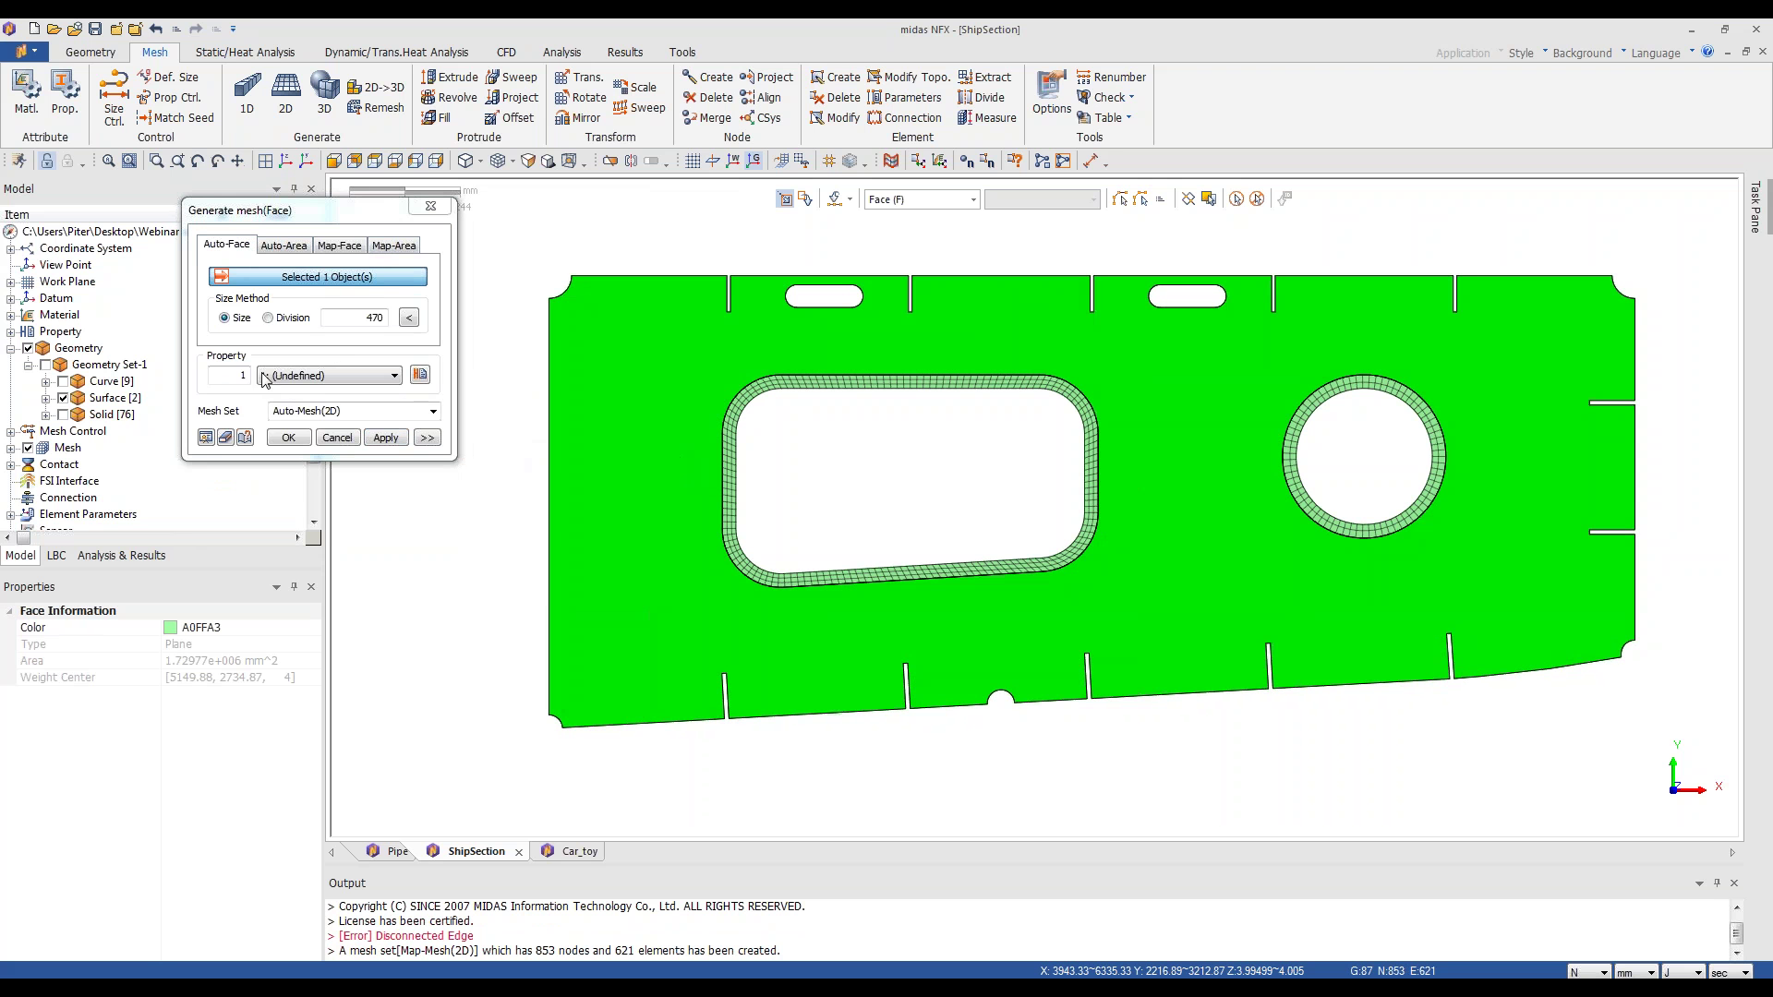
pyautogui.doubleClick(370, 317)
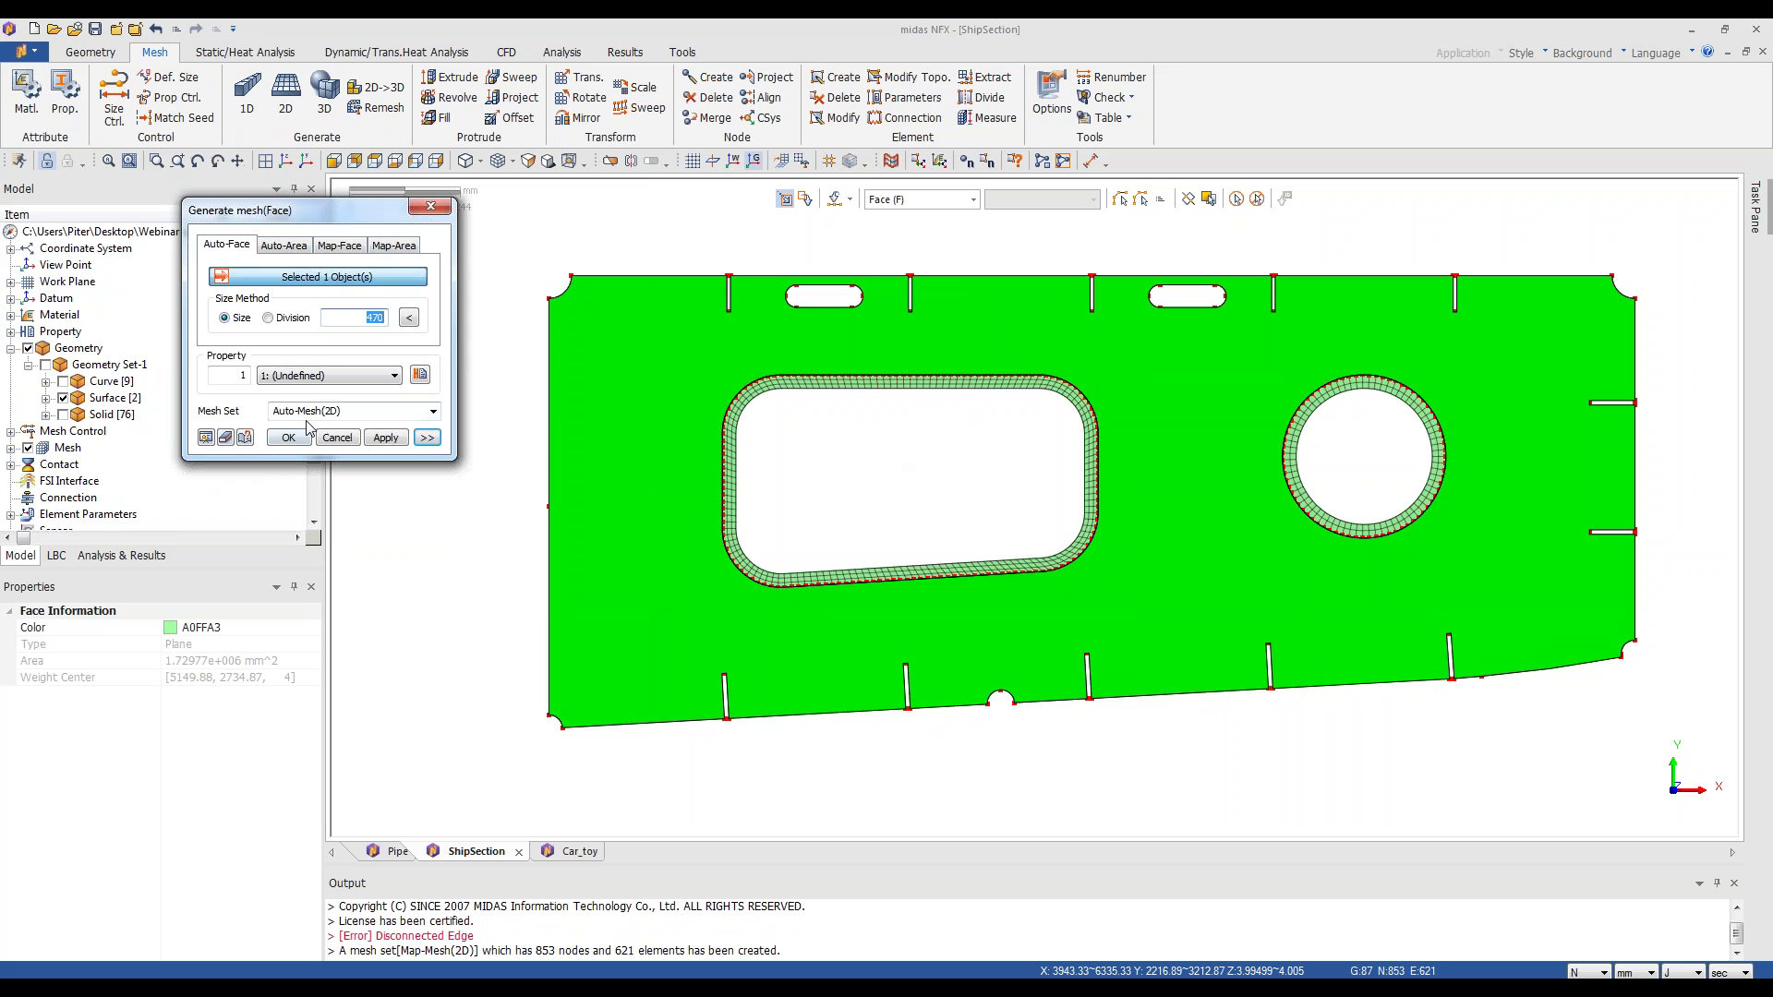
pyautogui.click(427, 437)
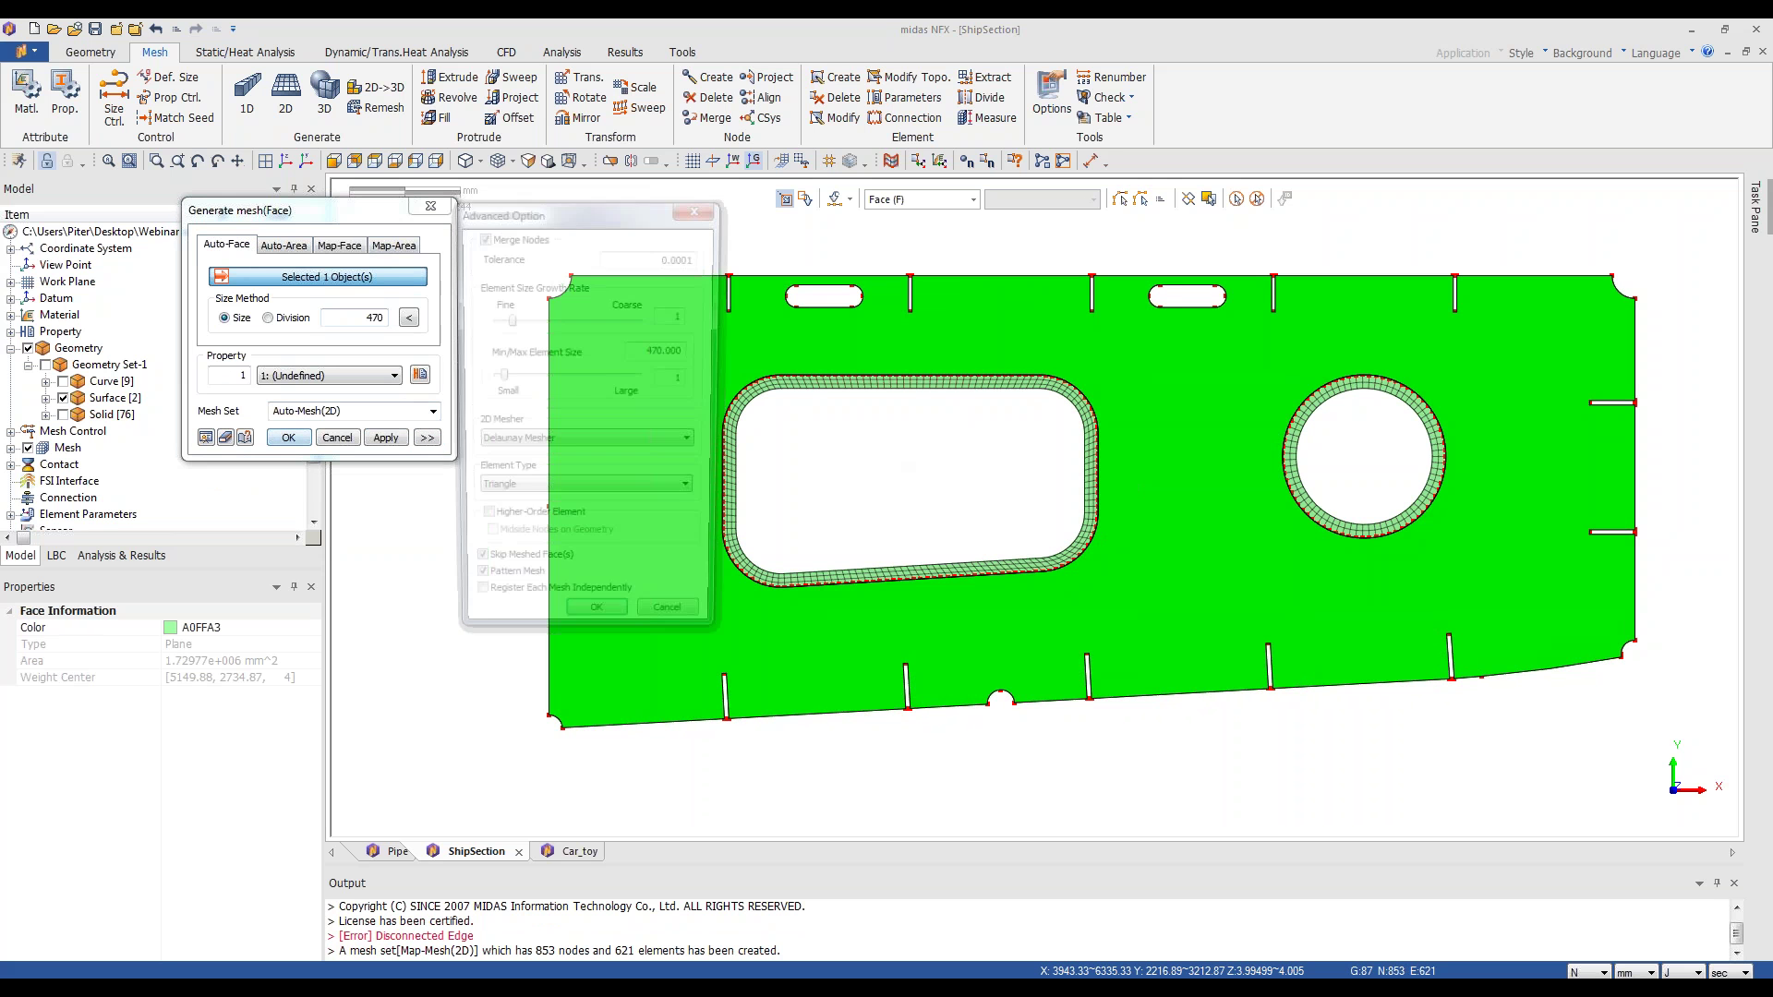
pyautogui.click(538, 494)
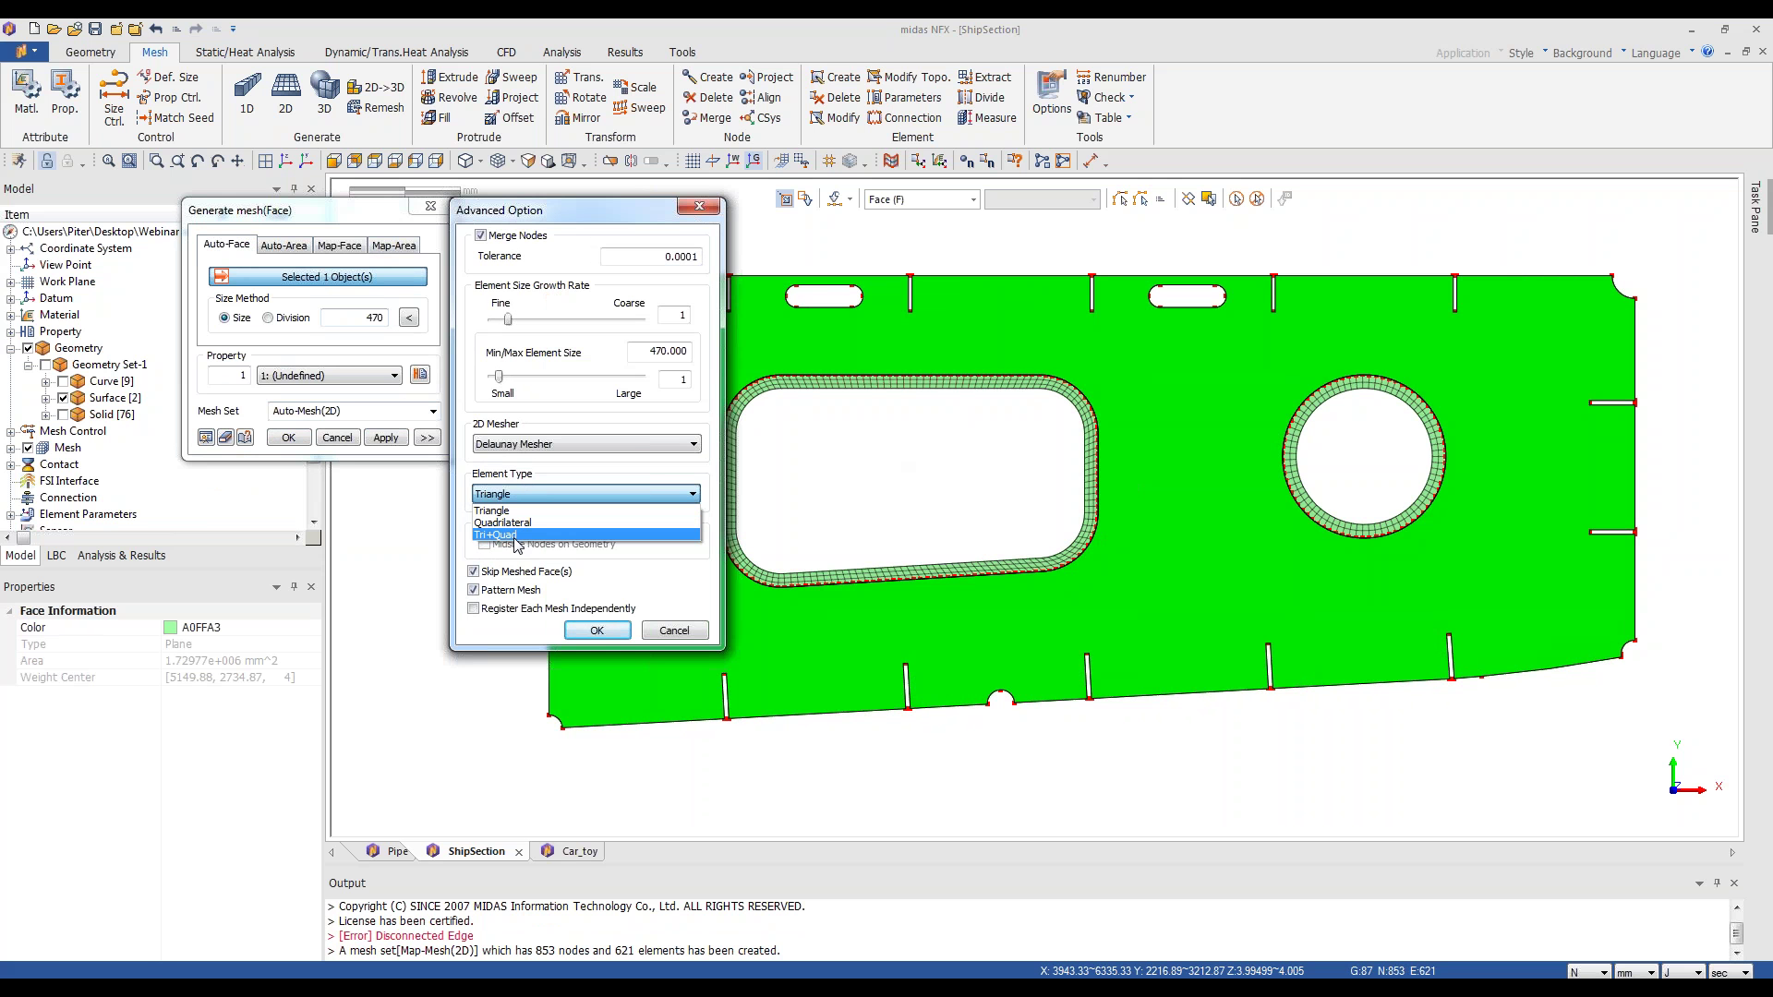
pyautogui.click(515, 536)
pyautogui.click(474, 608)
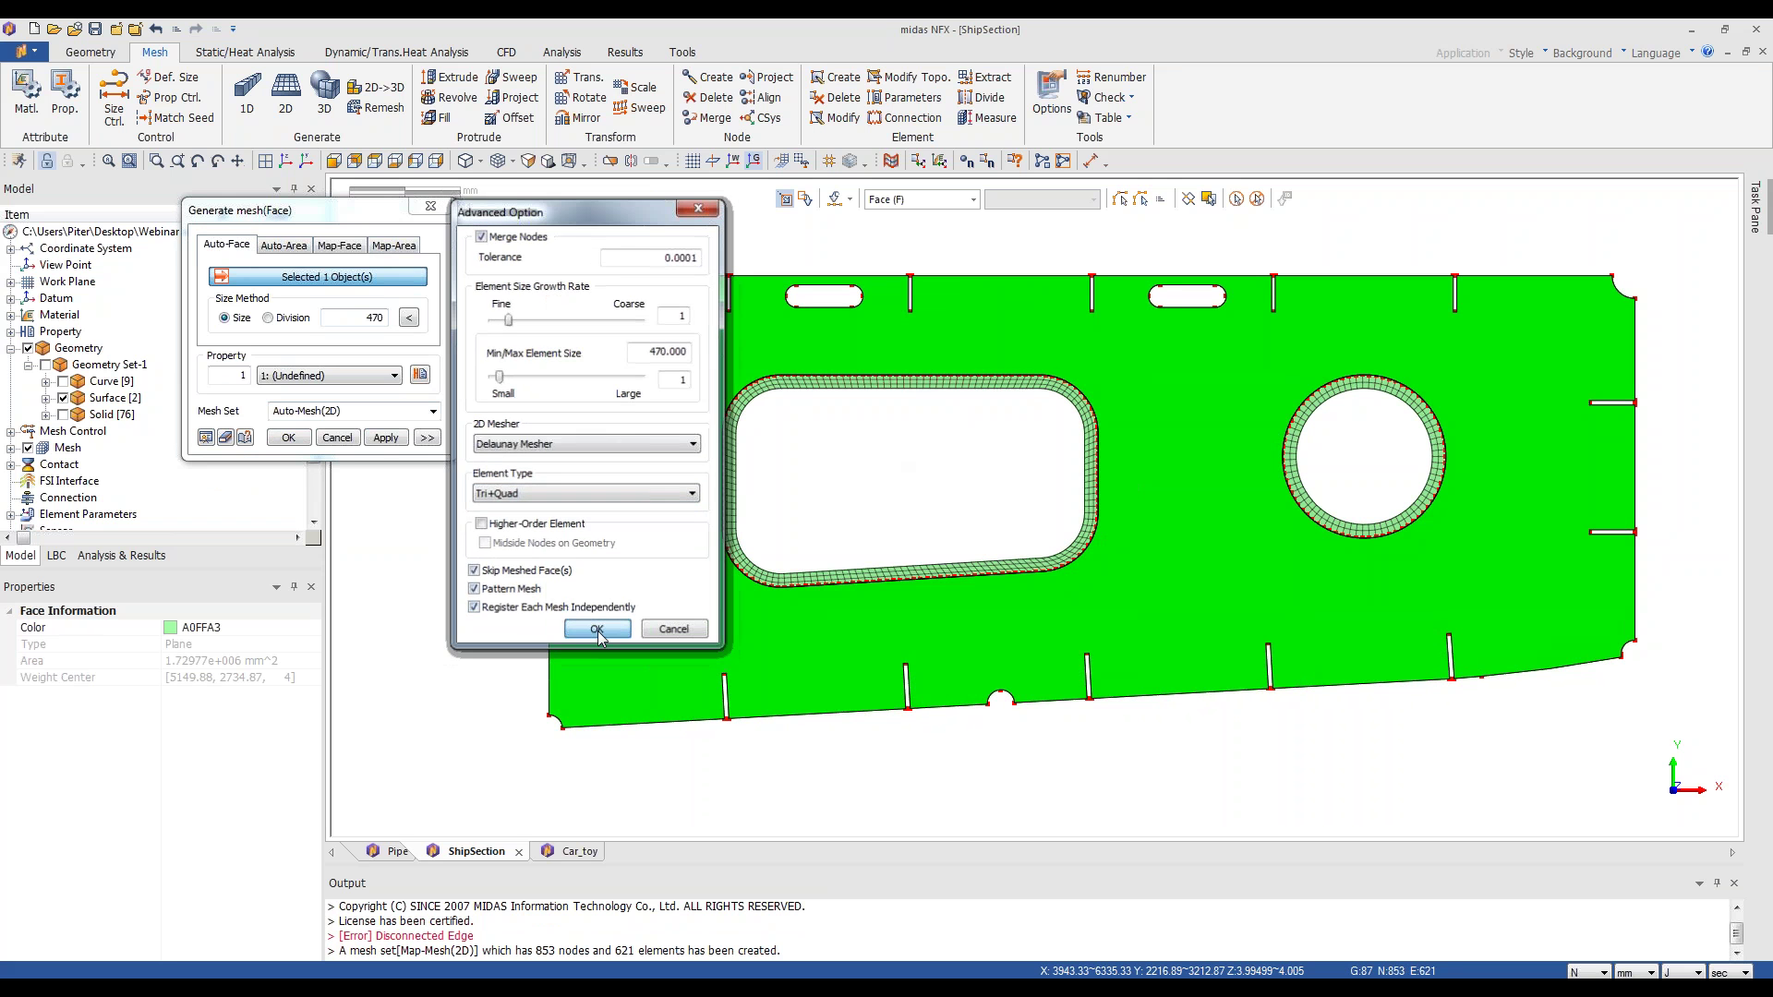
pyautogui.click(596, 629)
pyautogui.click(288, 438)
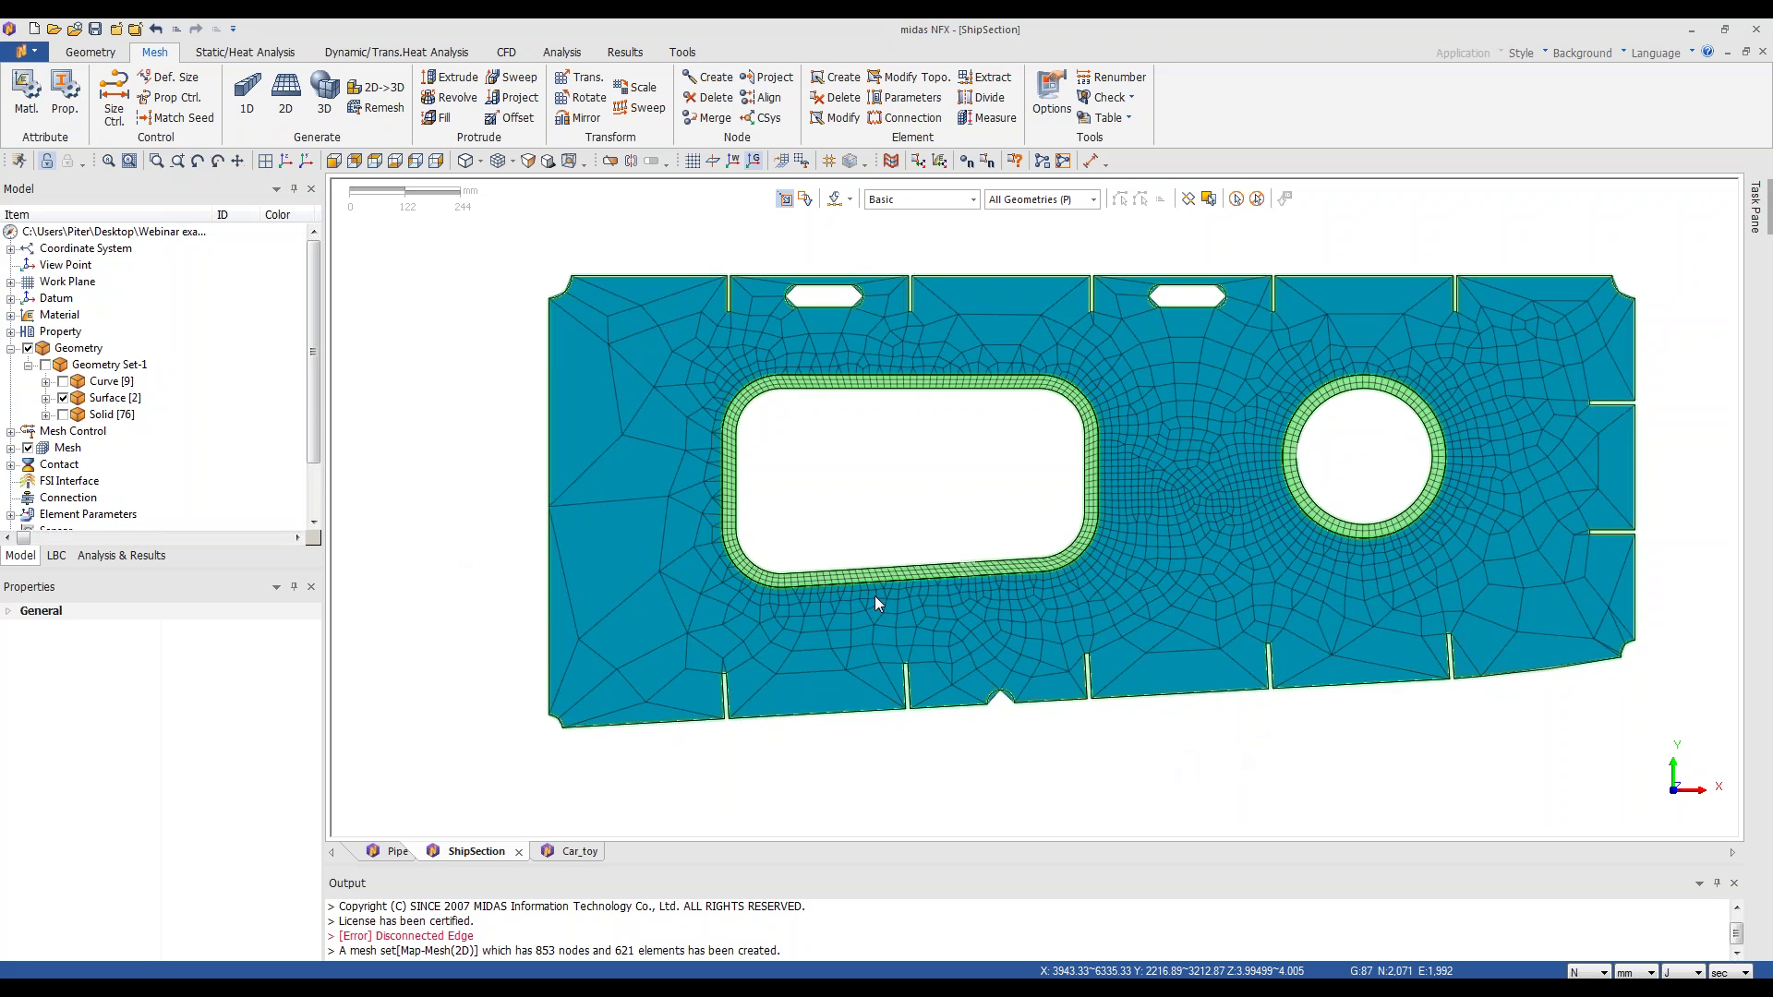
# - Switch to the Car_toy model and show only the curved nose solid and the blue blocks directly behind it
pyautogui.click(574, 851)
pyautogui.moveTo(1042, 286); pyautogui.dragTo(883, 407, button='middle')
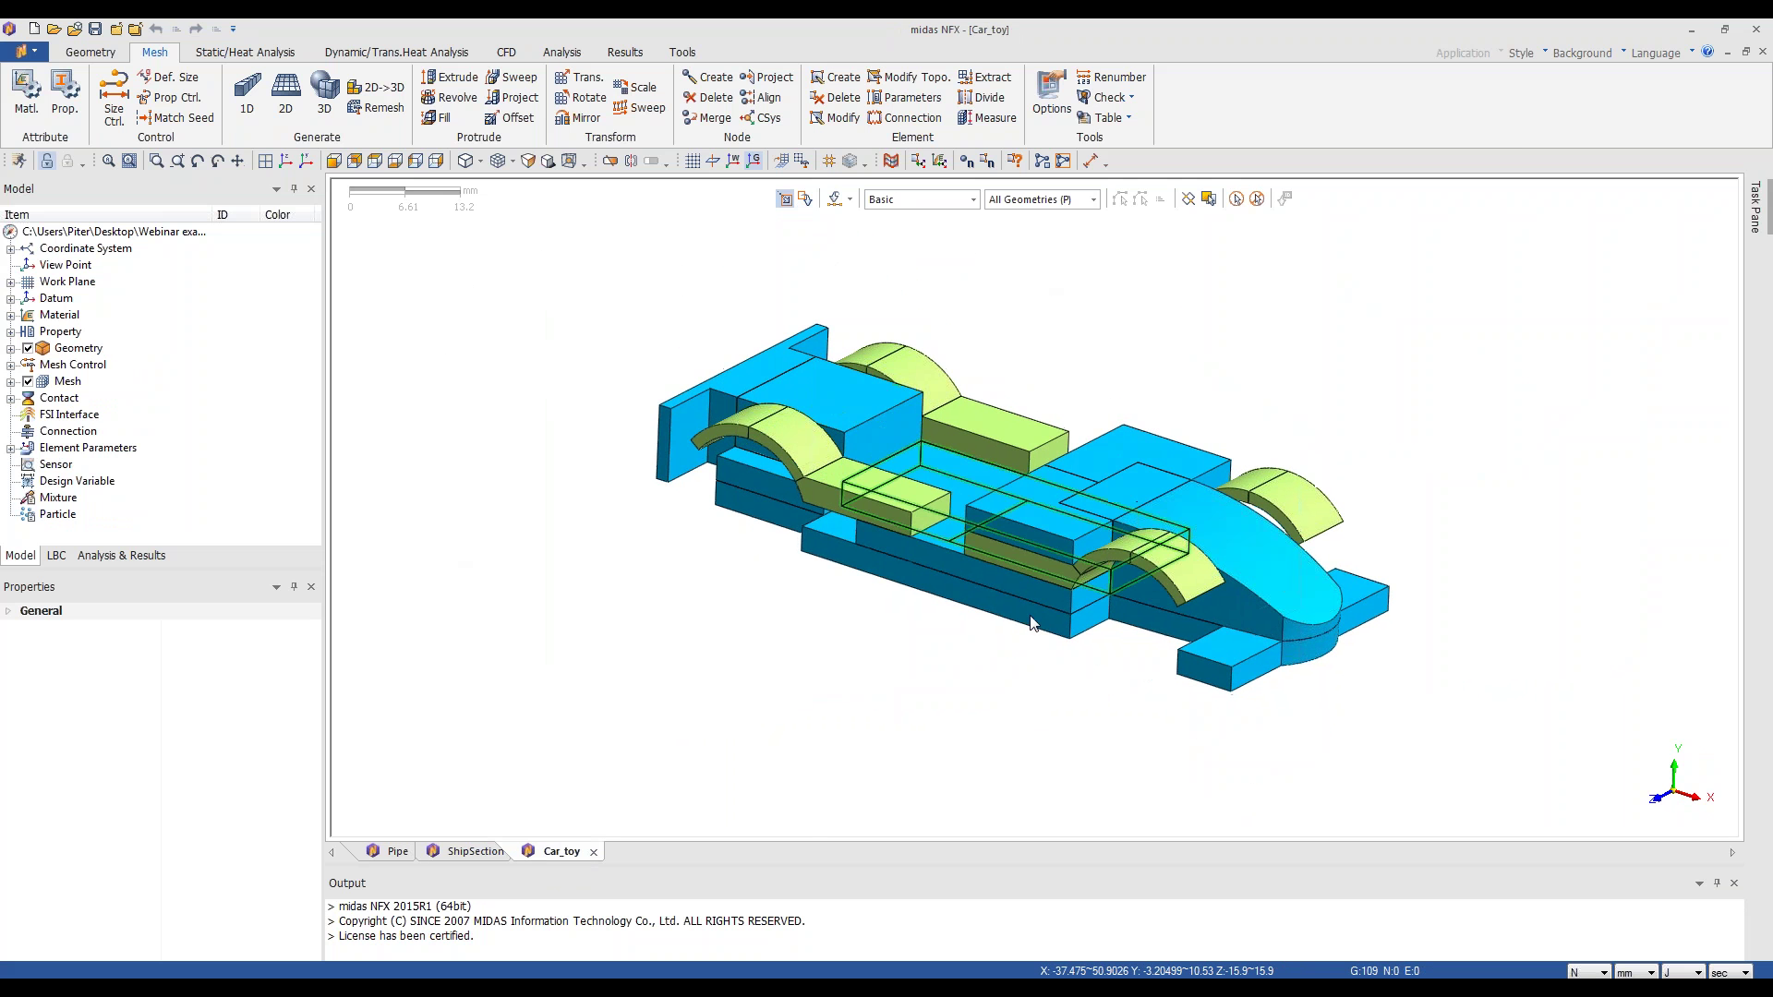
pyautogui.moveTo(1116, 750); pyautogui.dragTo(710, 369, button='middle')
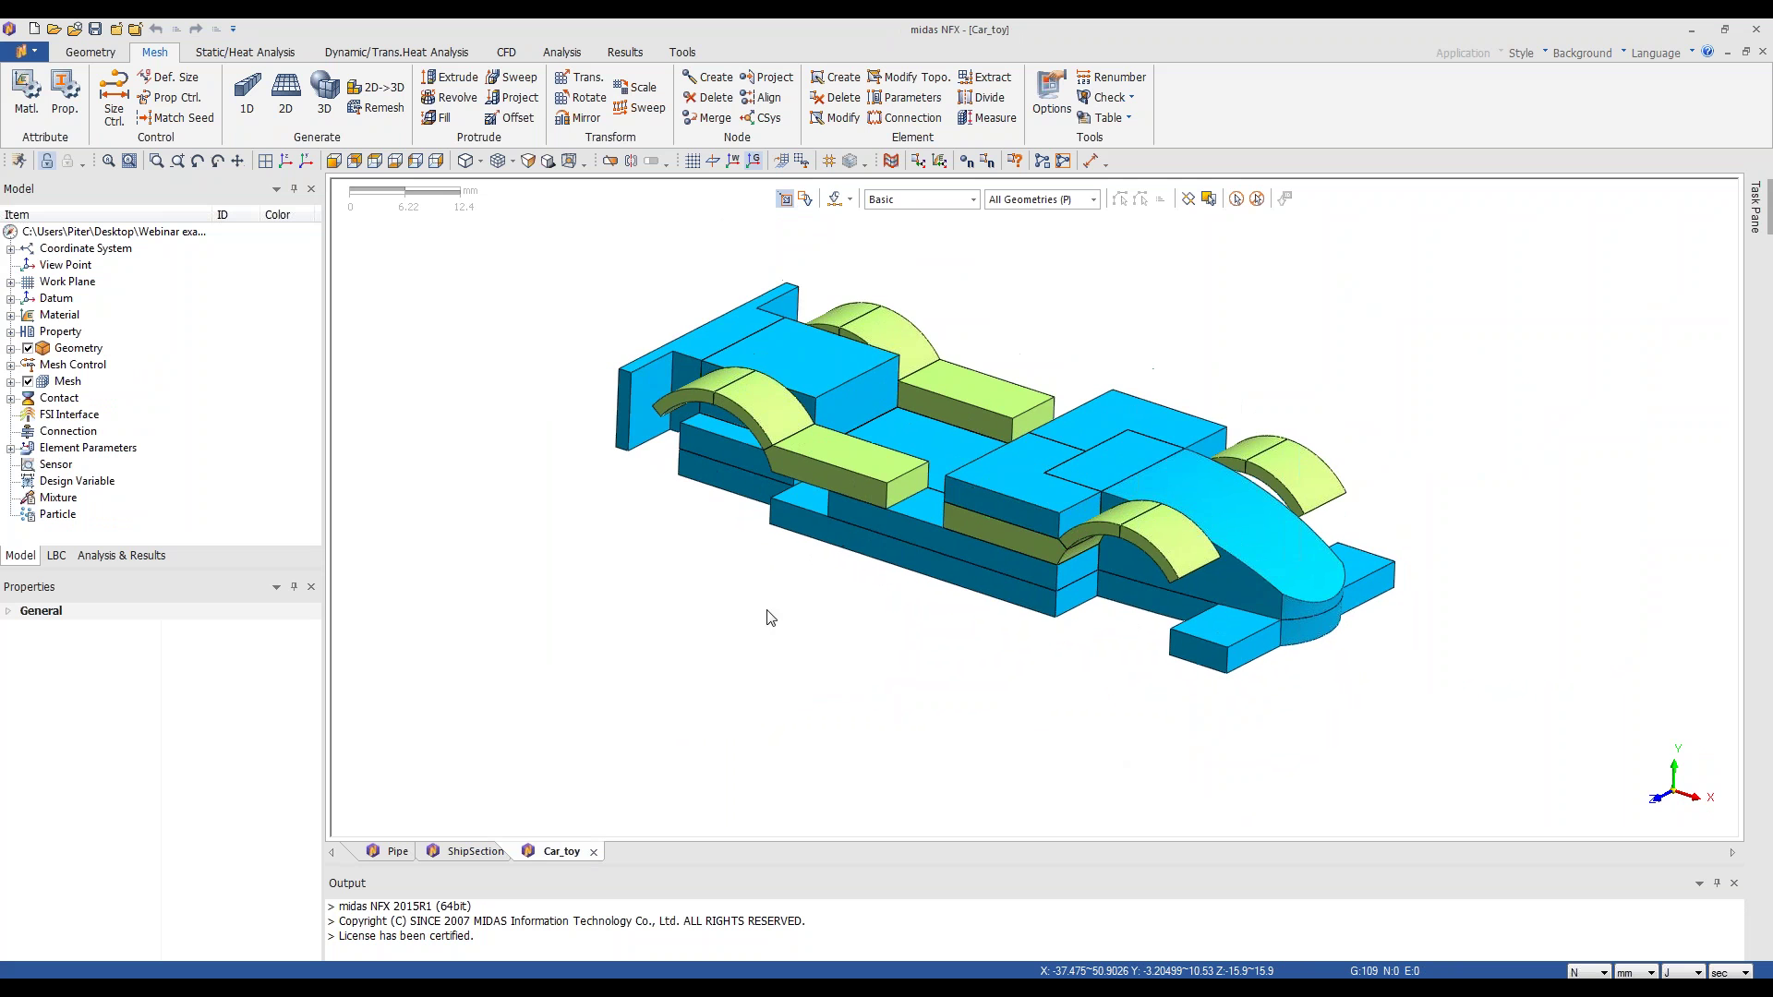
pyautogui.scroll(1, 773, 628)
pyautogui.scroll(2, 1158, 203)
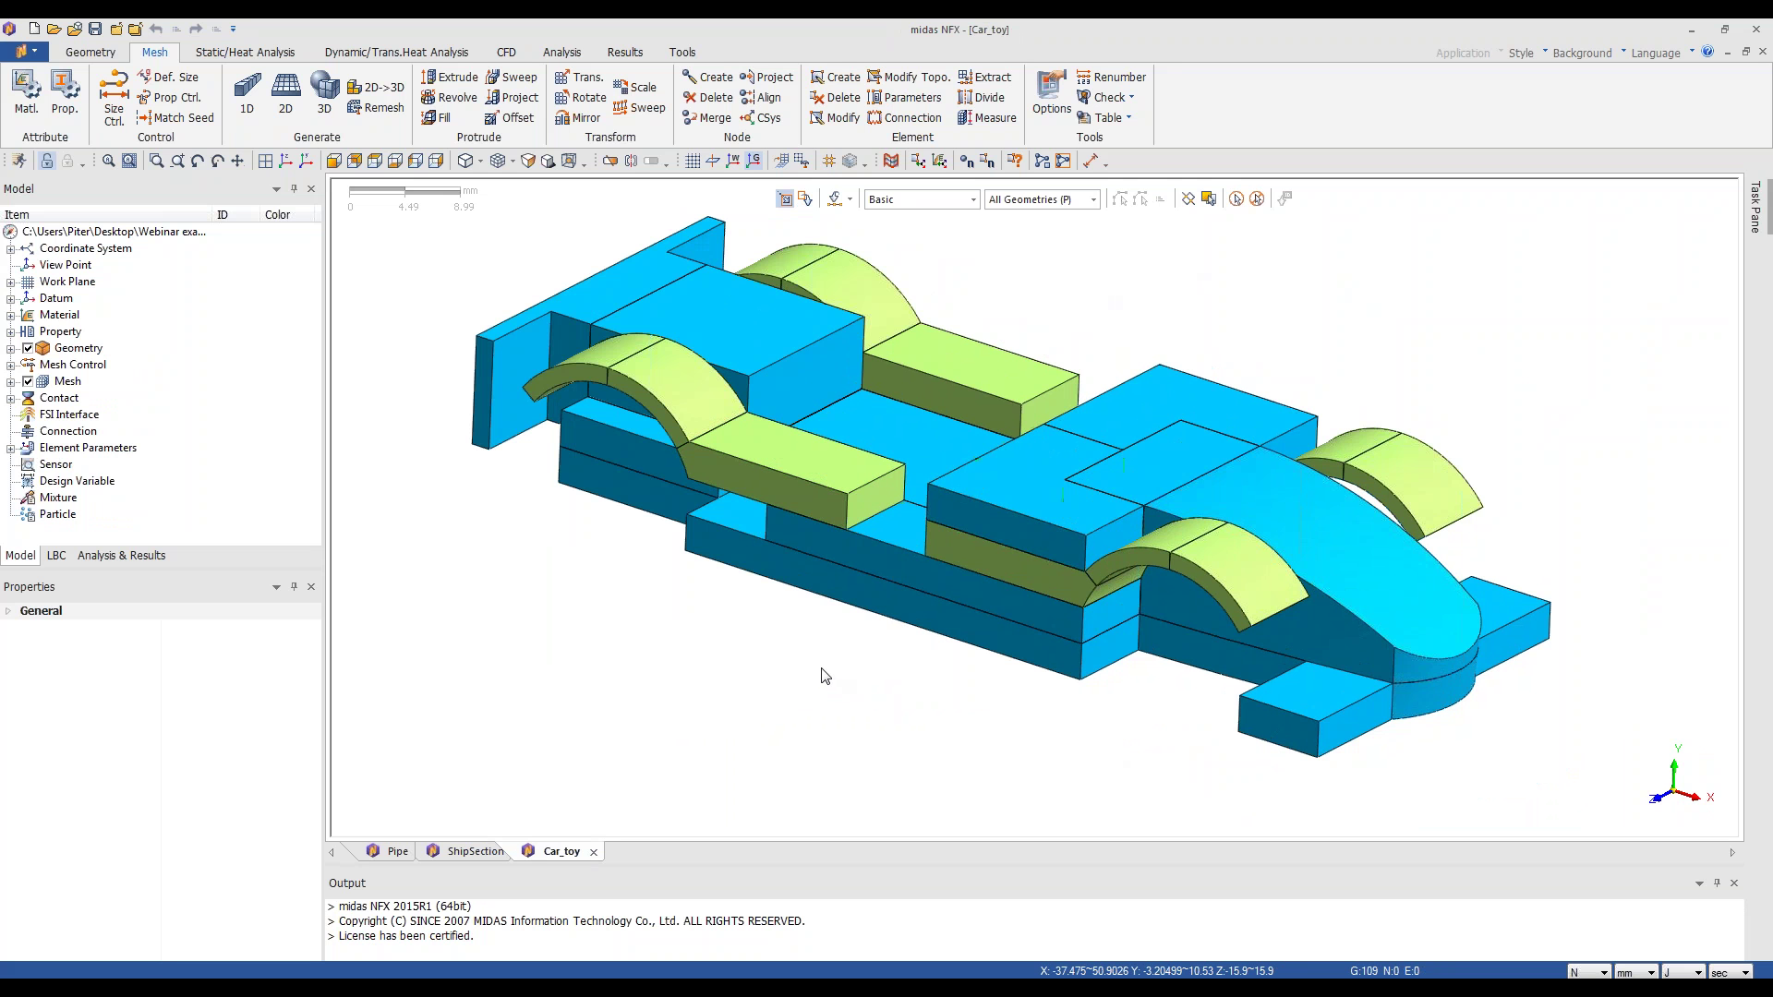
pyautogui.click(1137, 549)
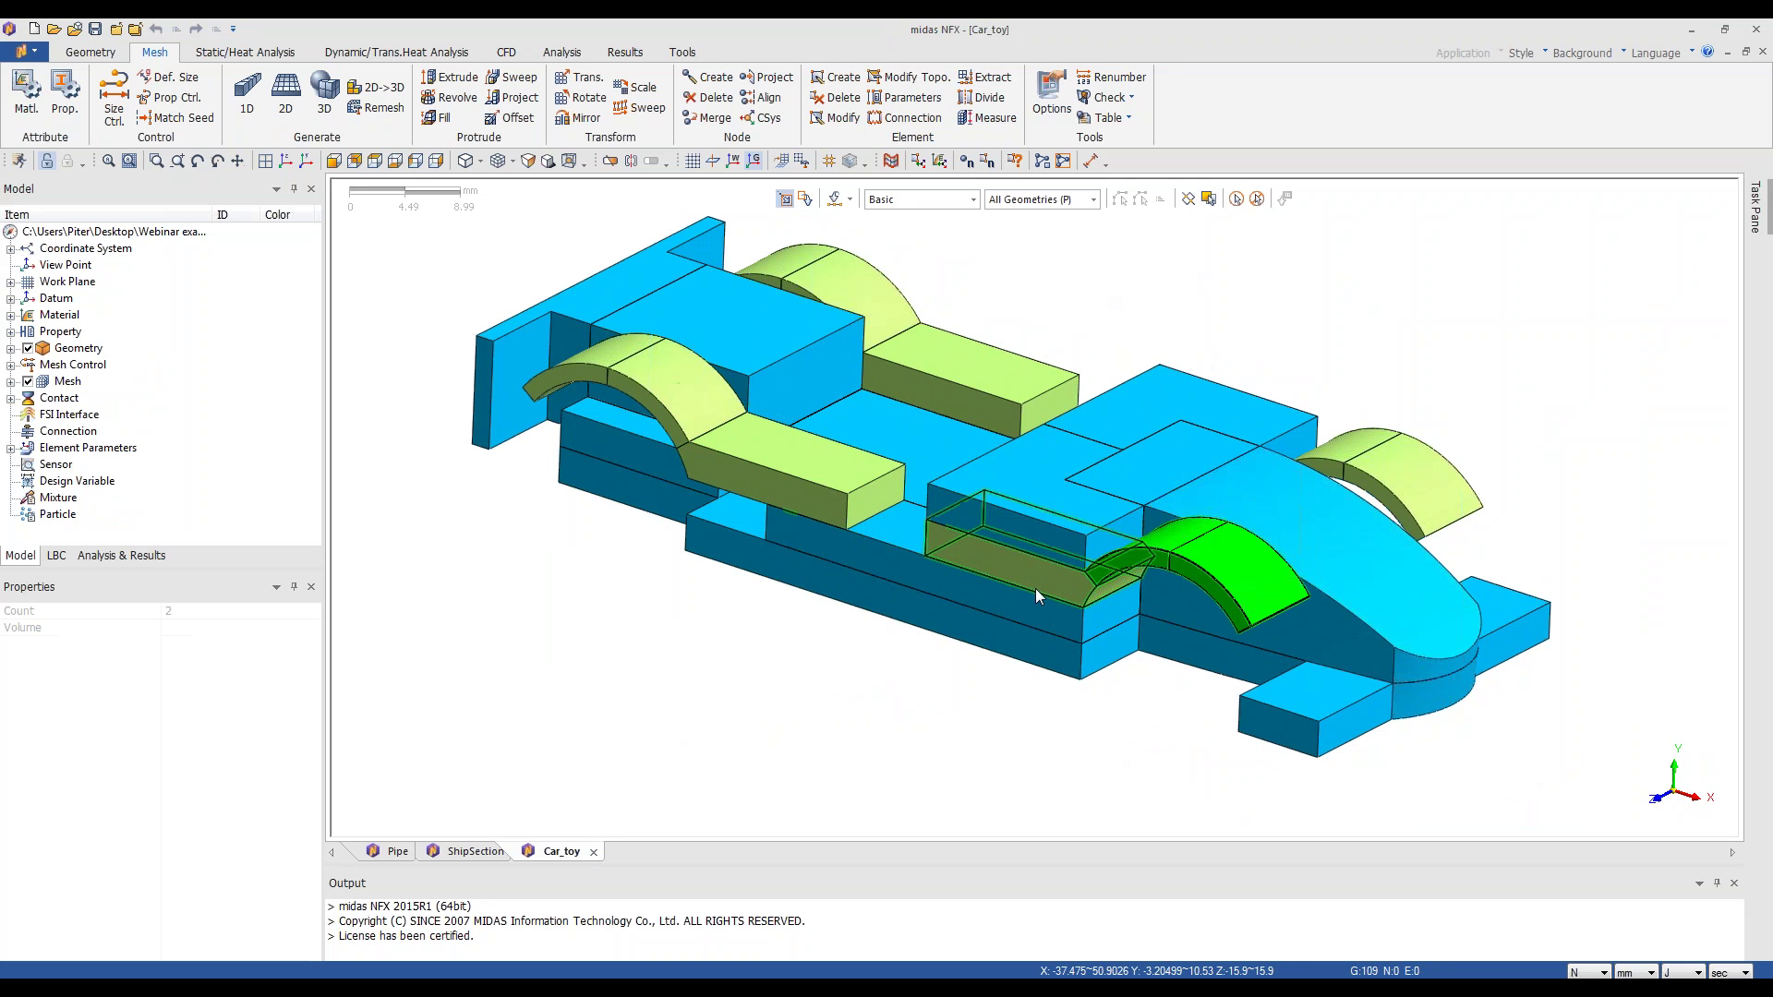
pyautogui.click(1131, 563)
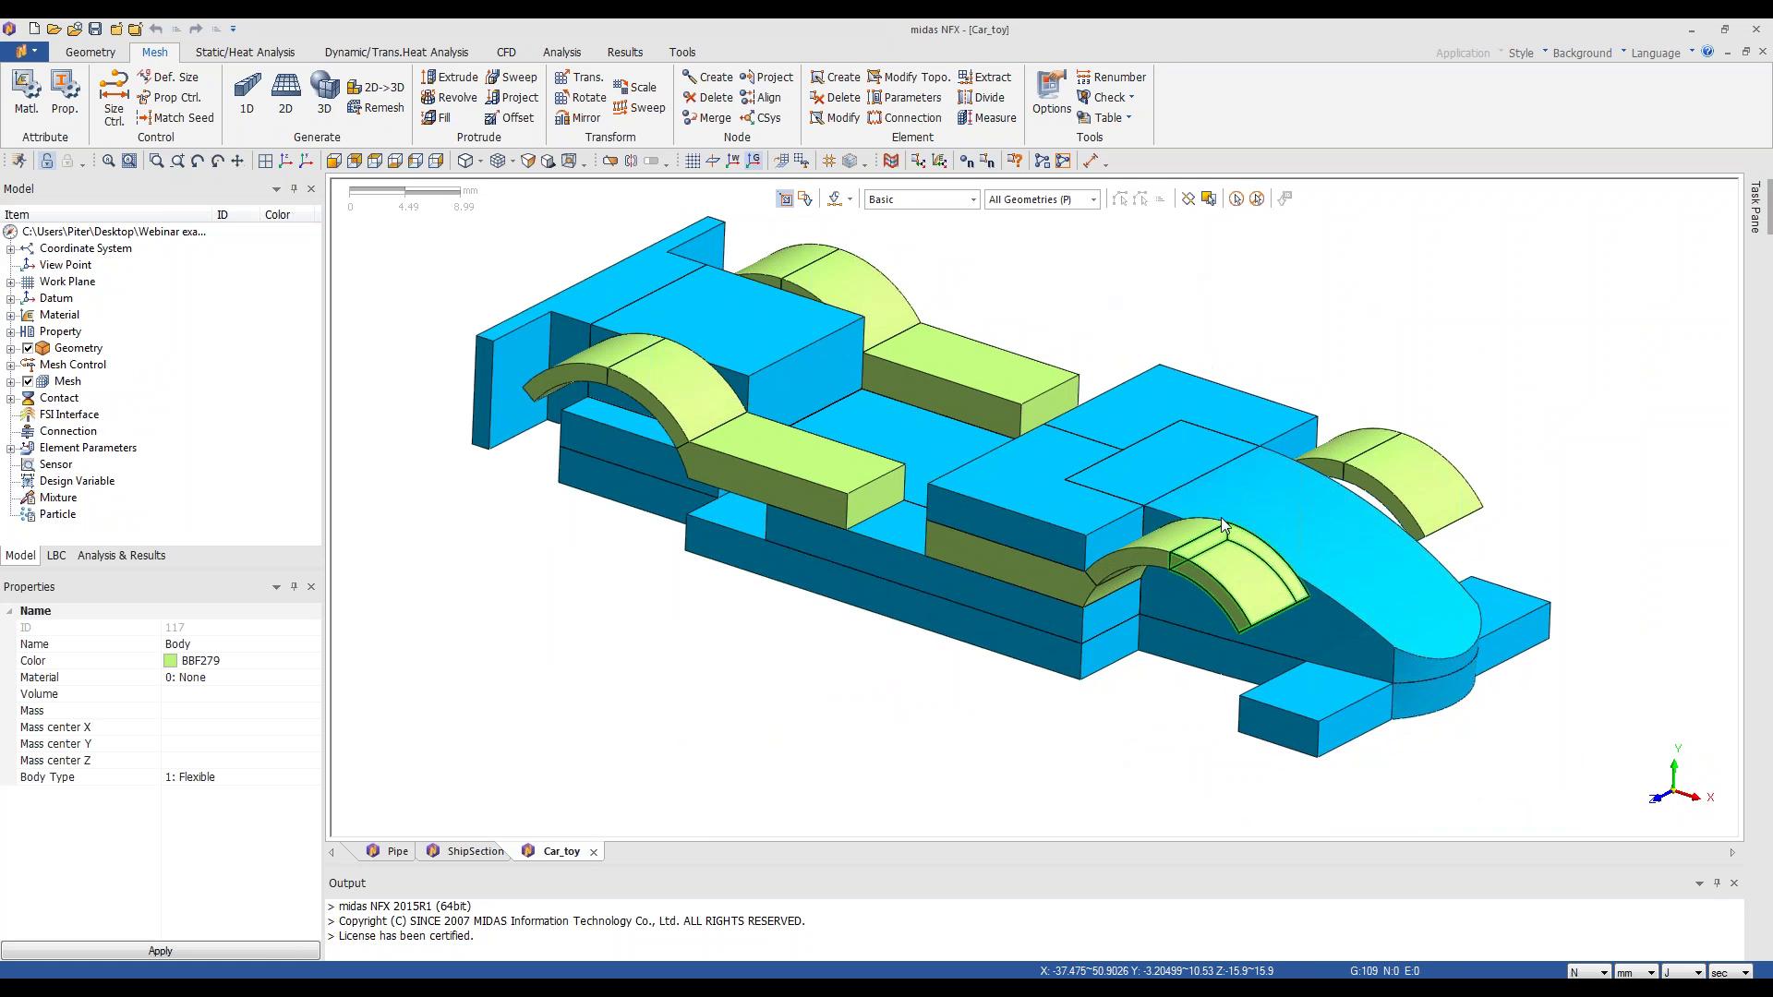
pyautogui.click(1326, 539)
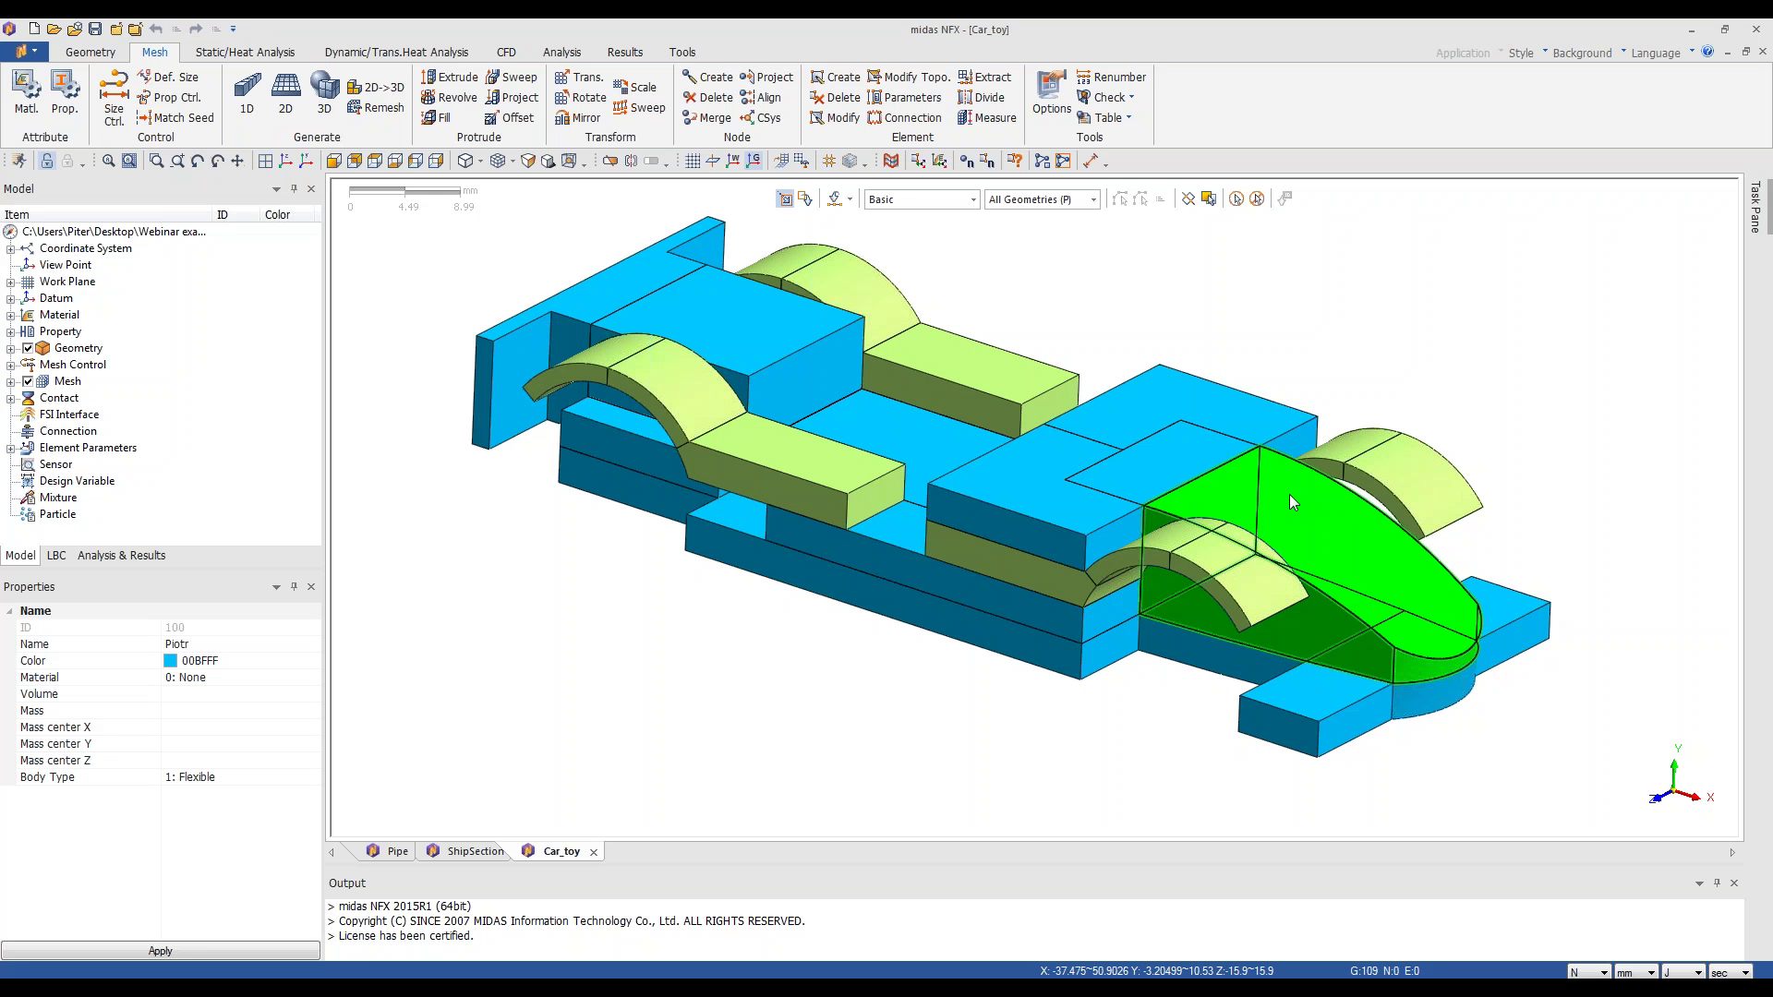
pyautogui.click(1194, 491)
pyautogui.rightClick(1394, 595)
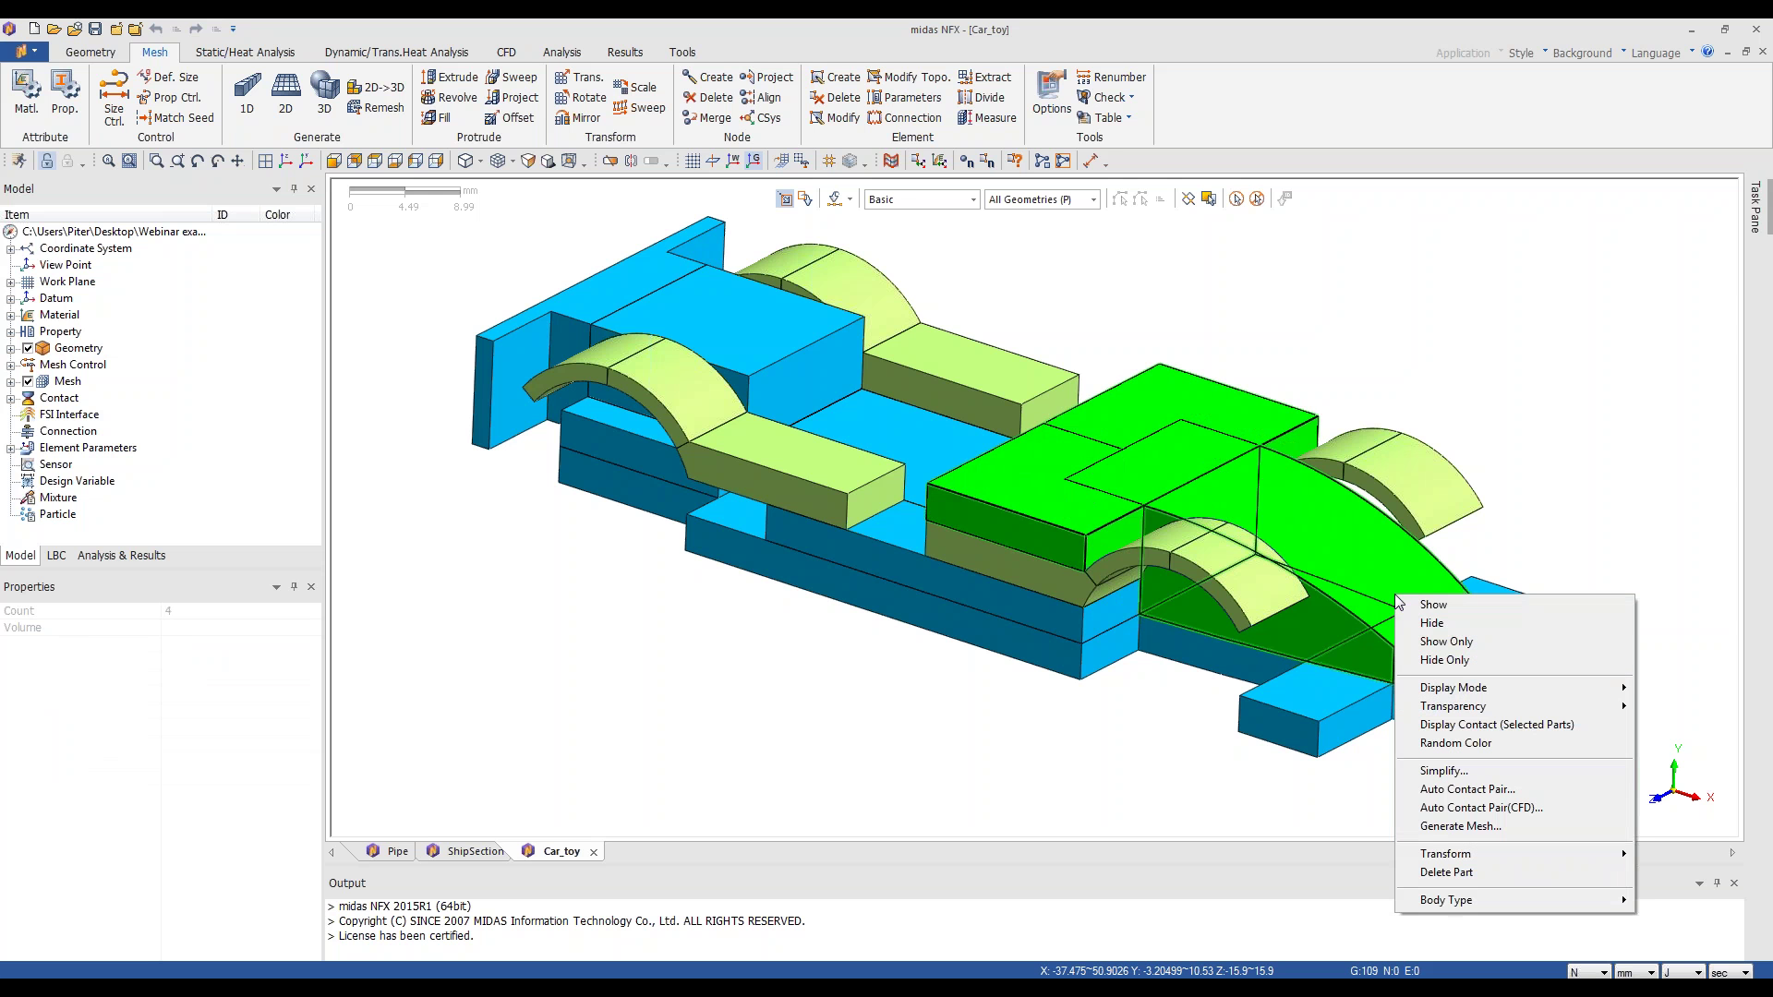
pyautogui.click(1445, 642)
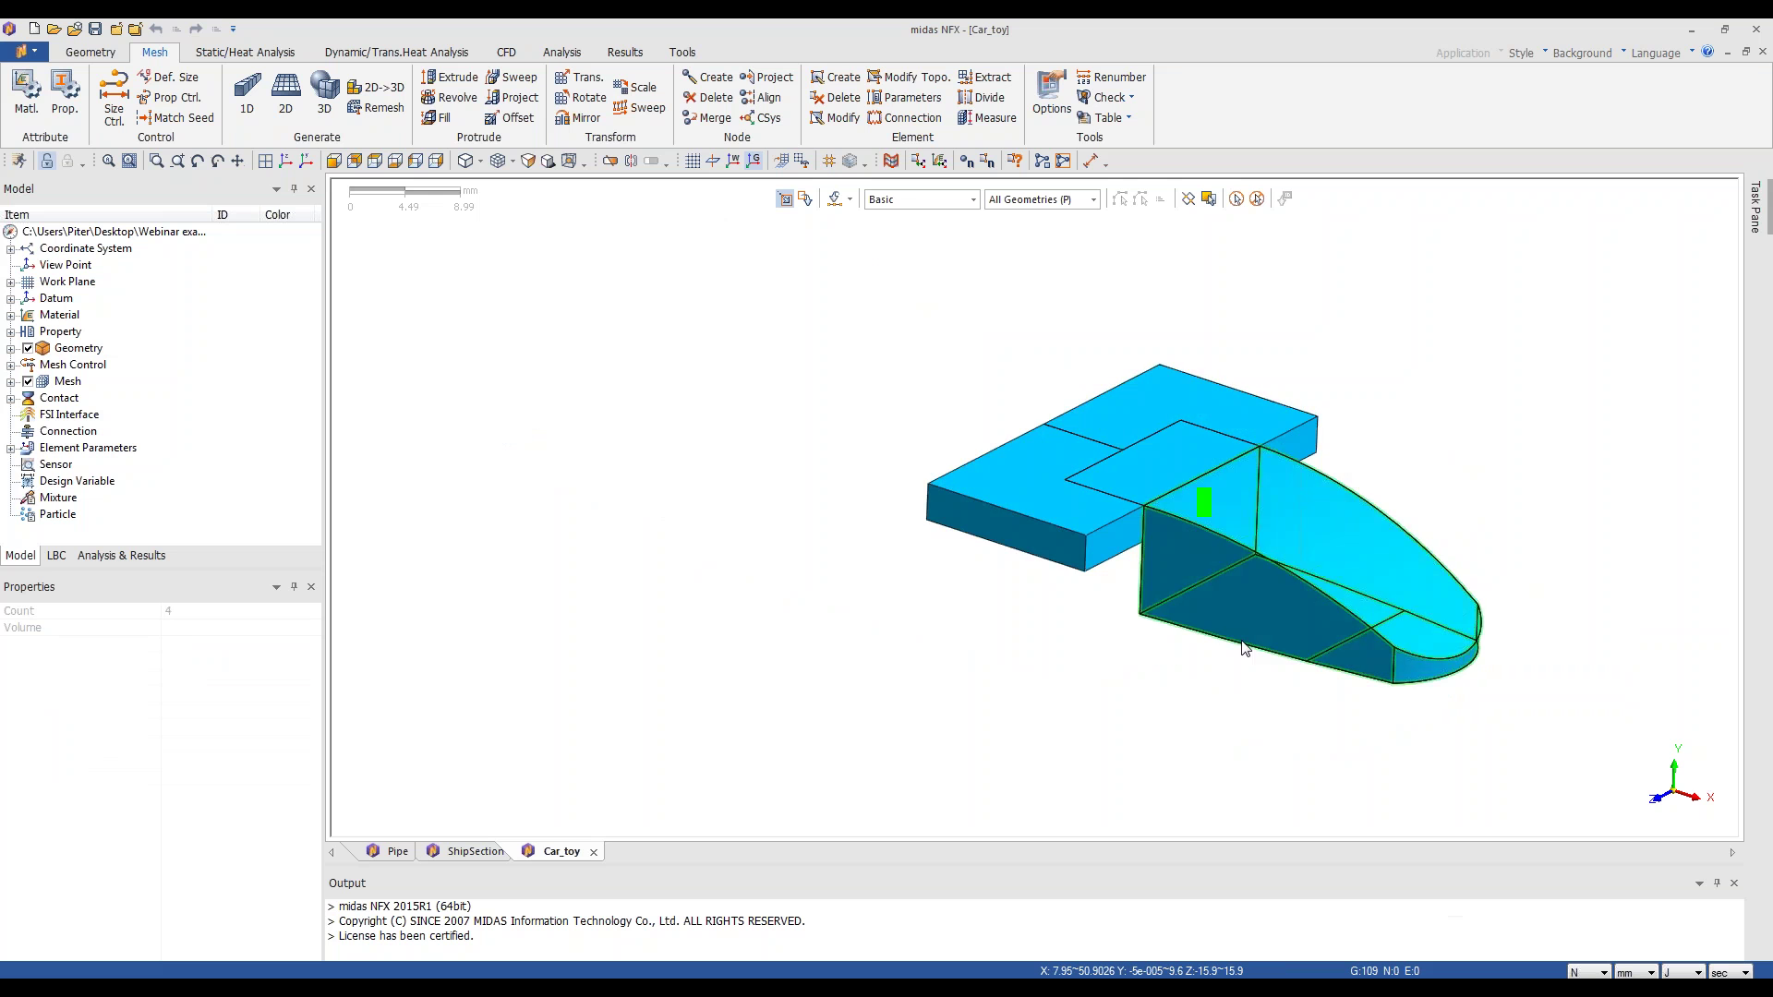
# - Merge the two underside faces of the nose solid across their dividing edge, using manual model simplification
pyautogui.moveTo(1062, 674); pyautogui.dragTo(1109, 582, button='middle')
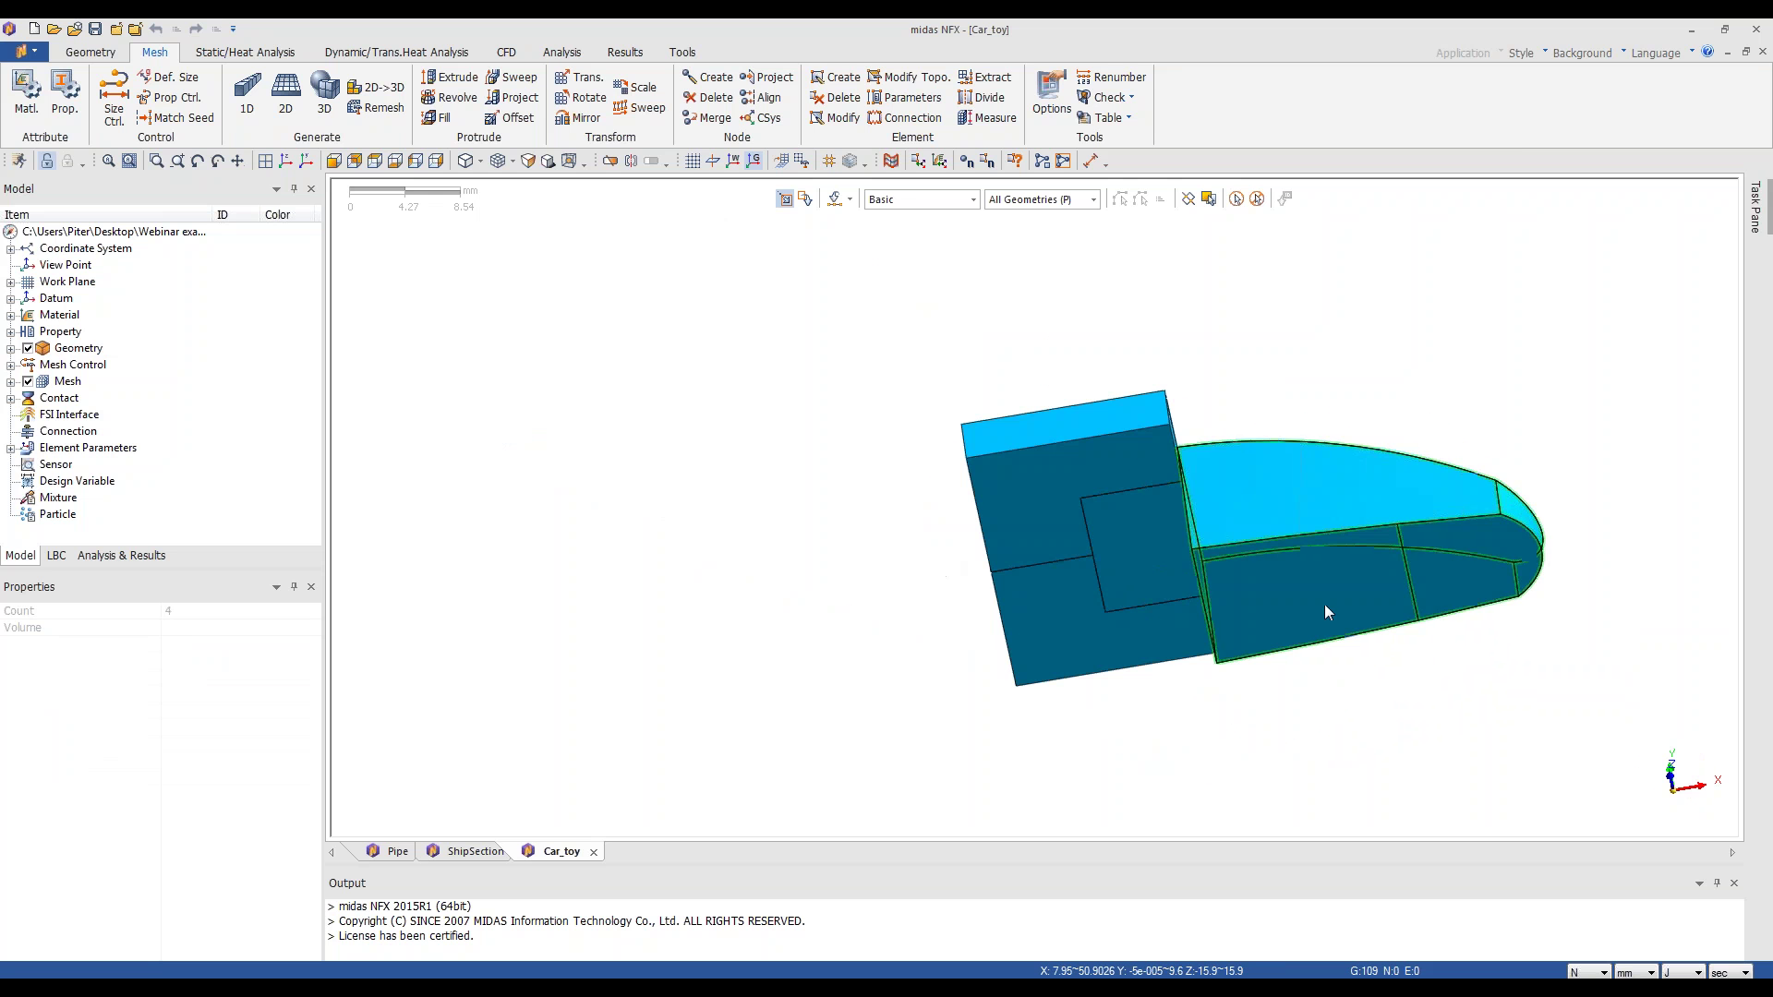
pyautogui.scroll(5, 1523, 623)
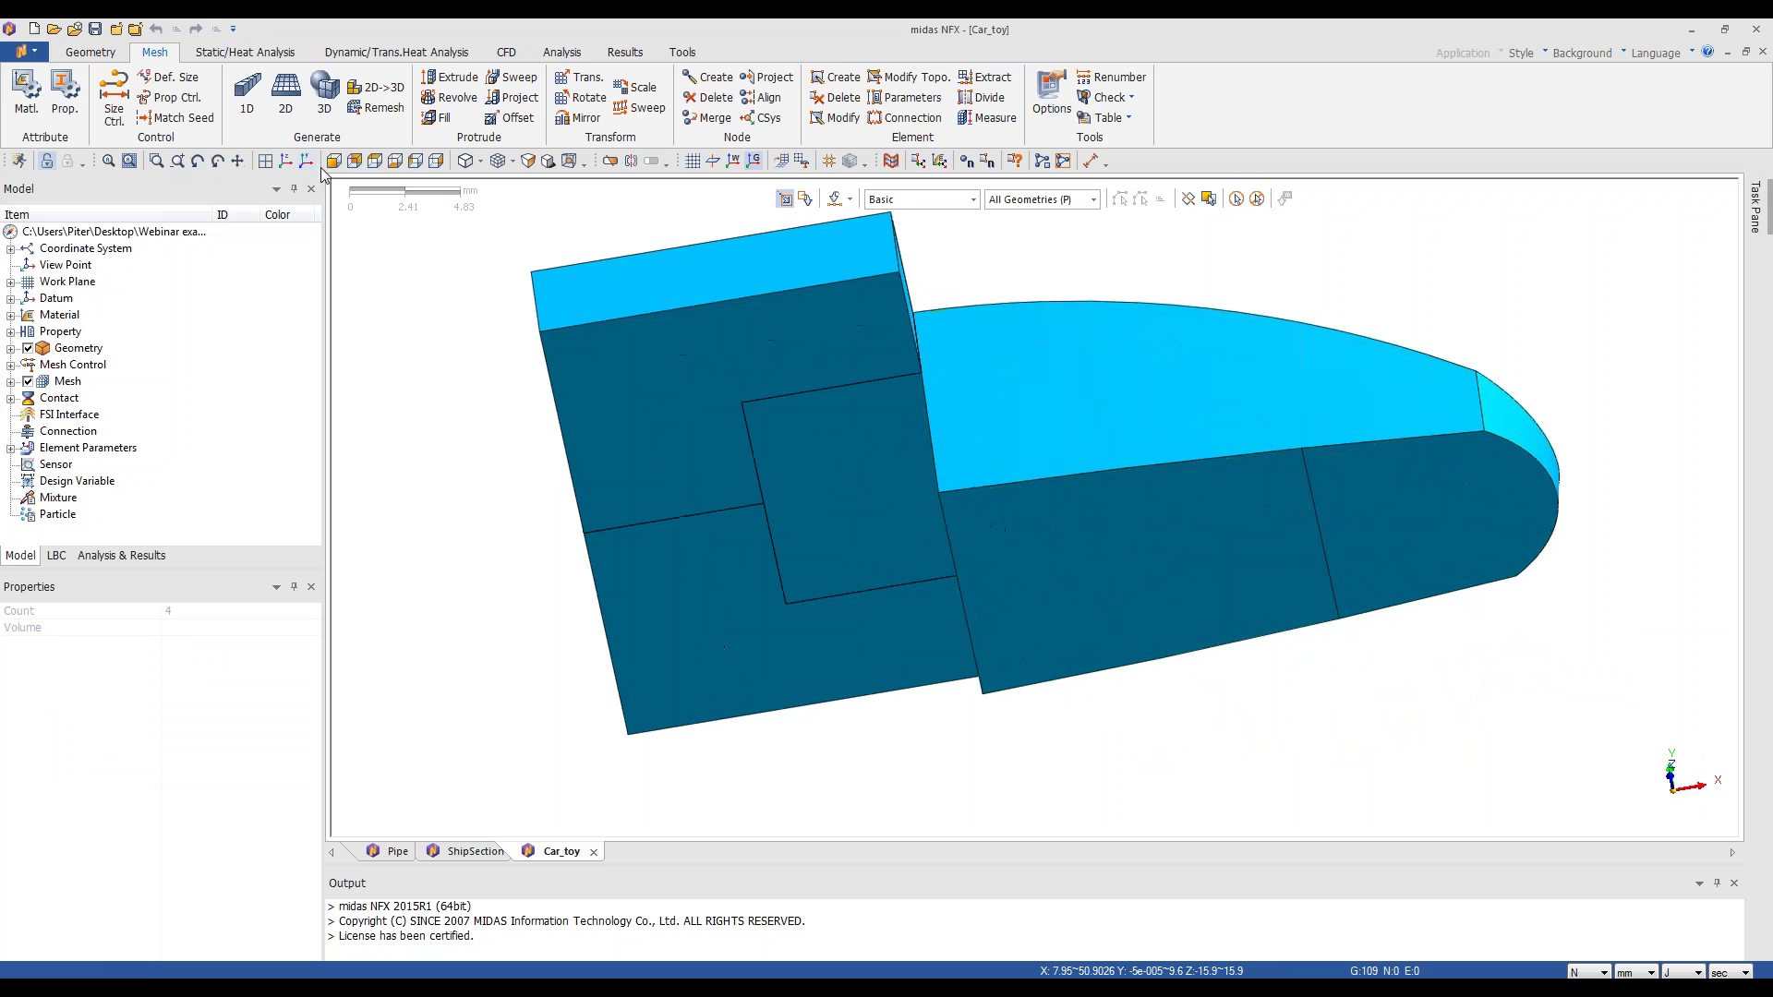
pyautogui.click(70, 49)
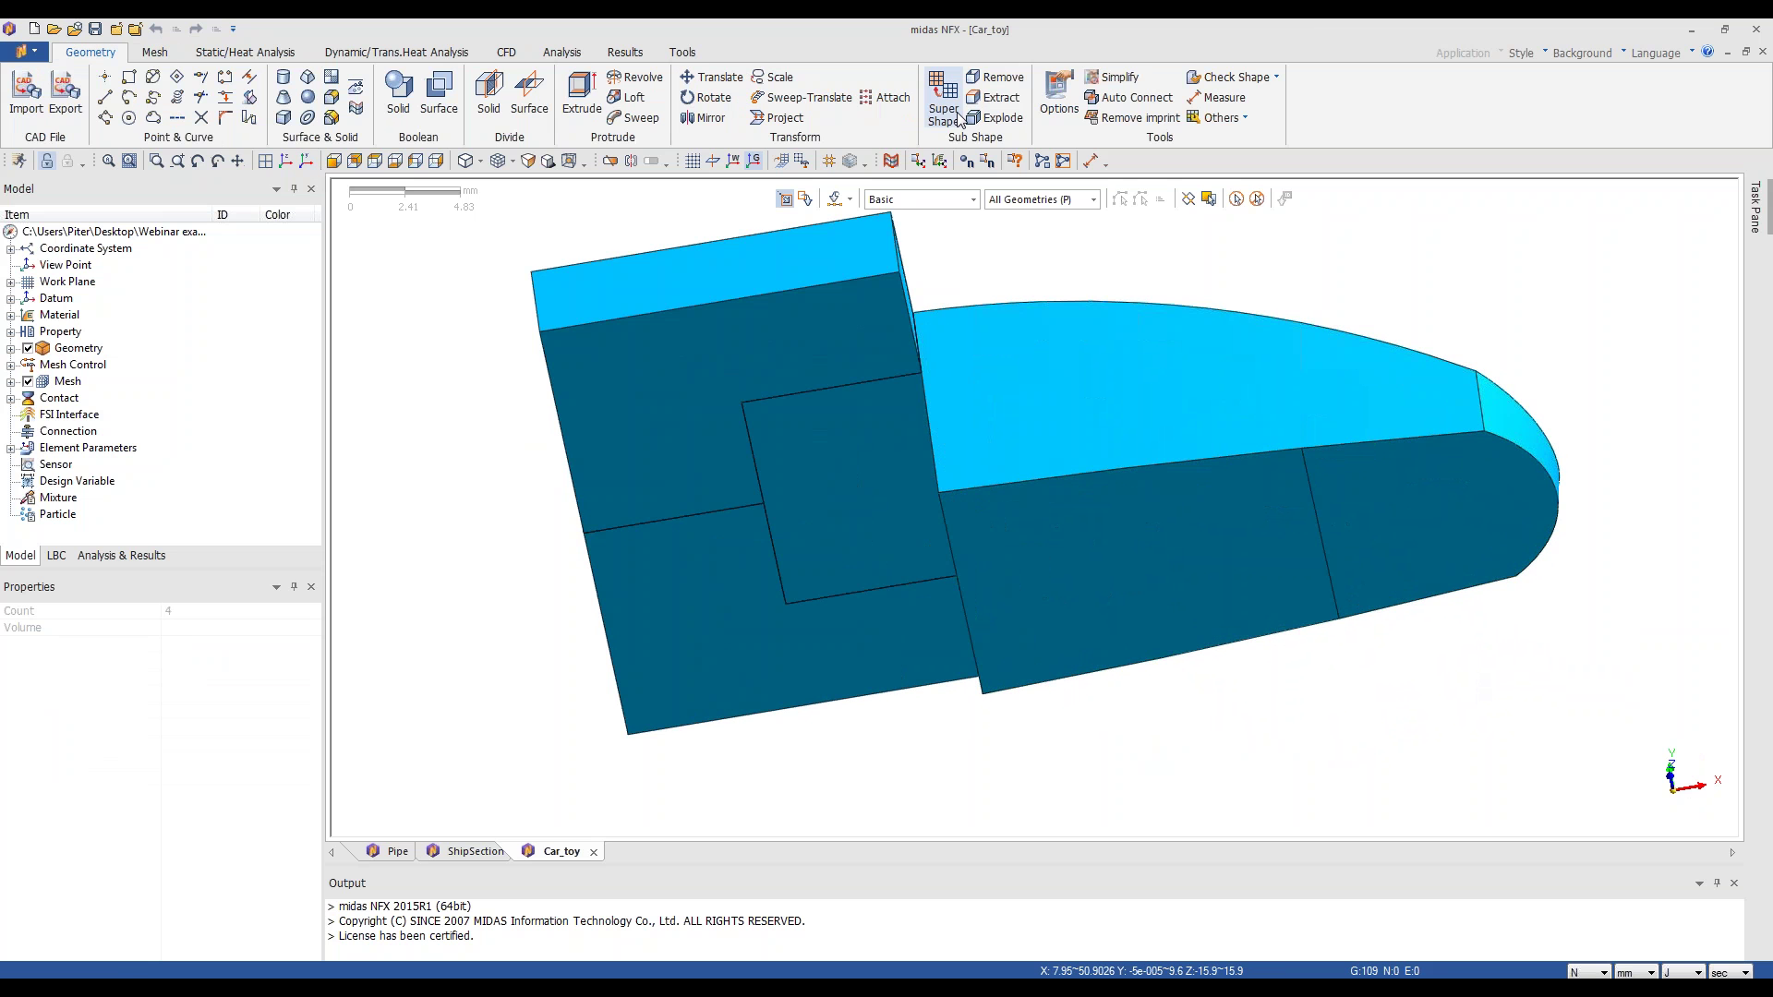
pyautogui.click(1120, 81)
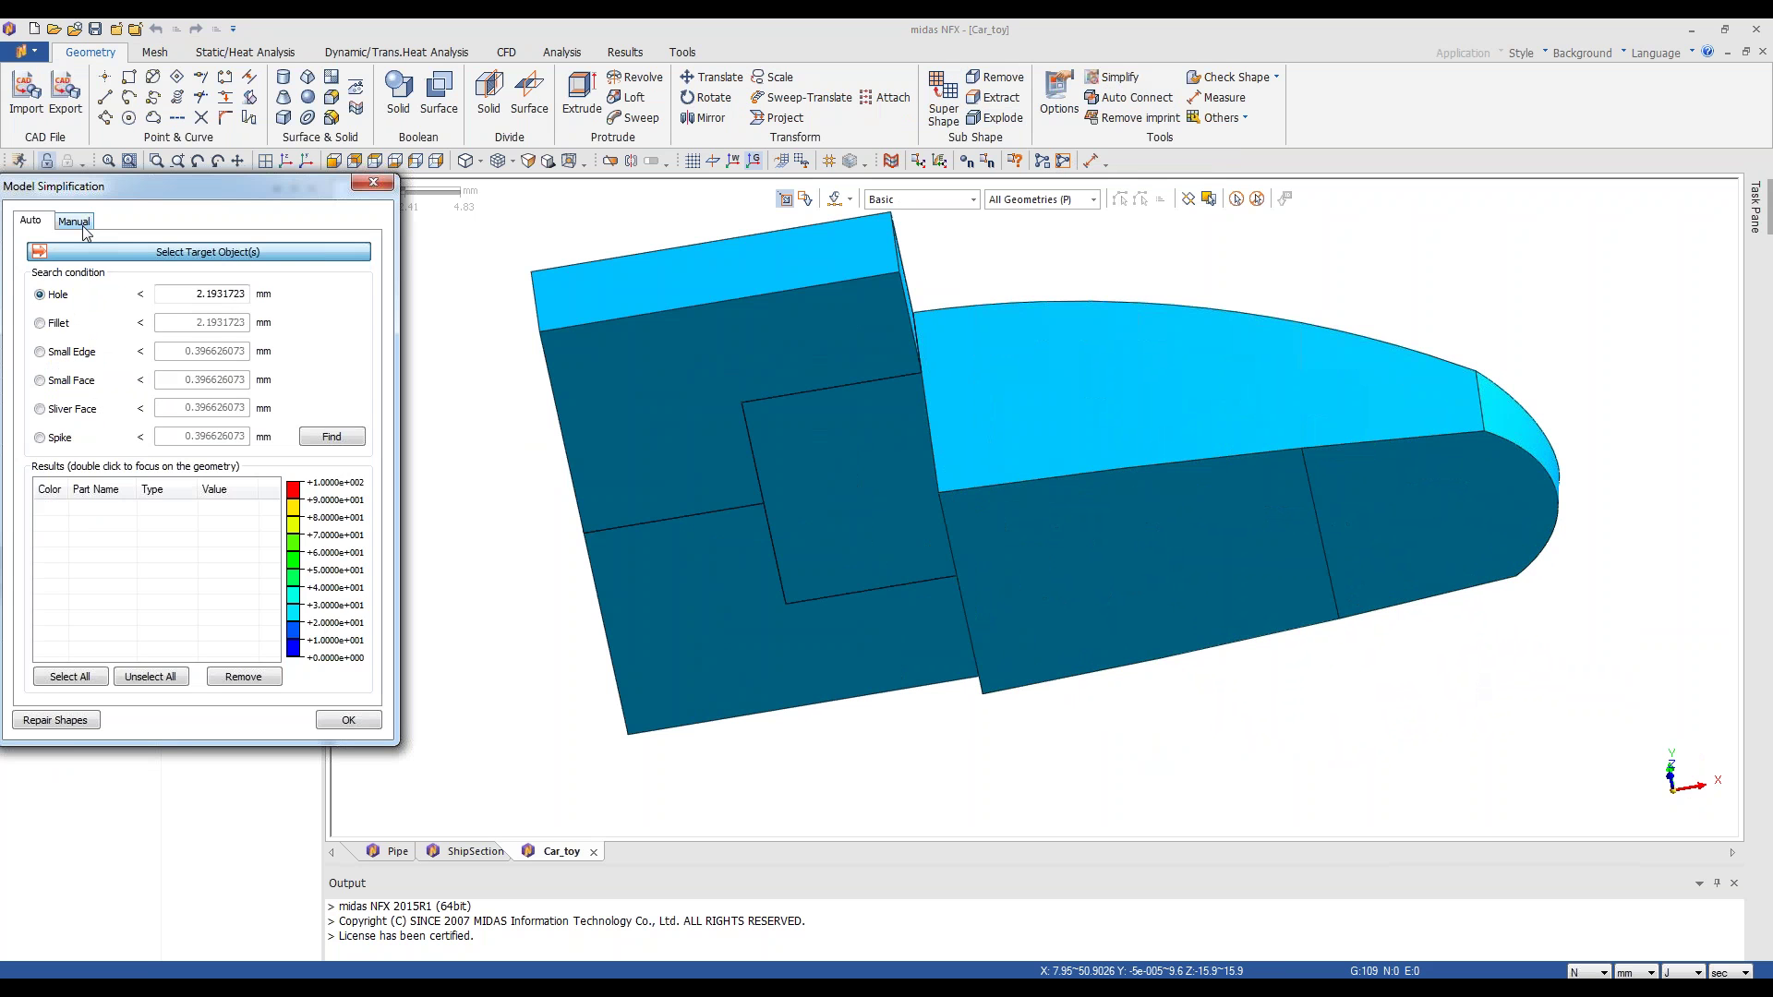
pyautogui.click(76, 222)
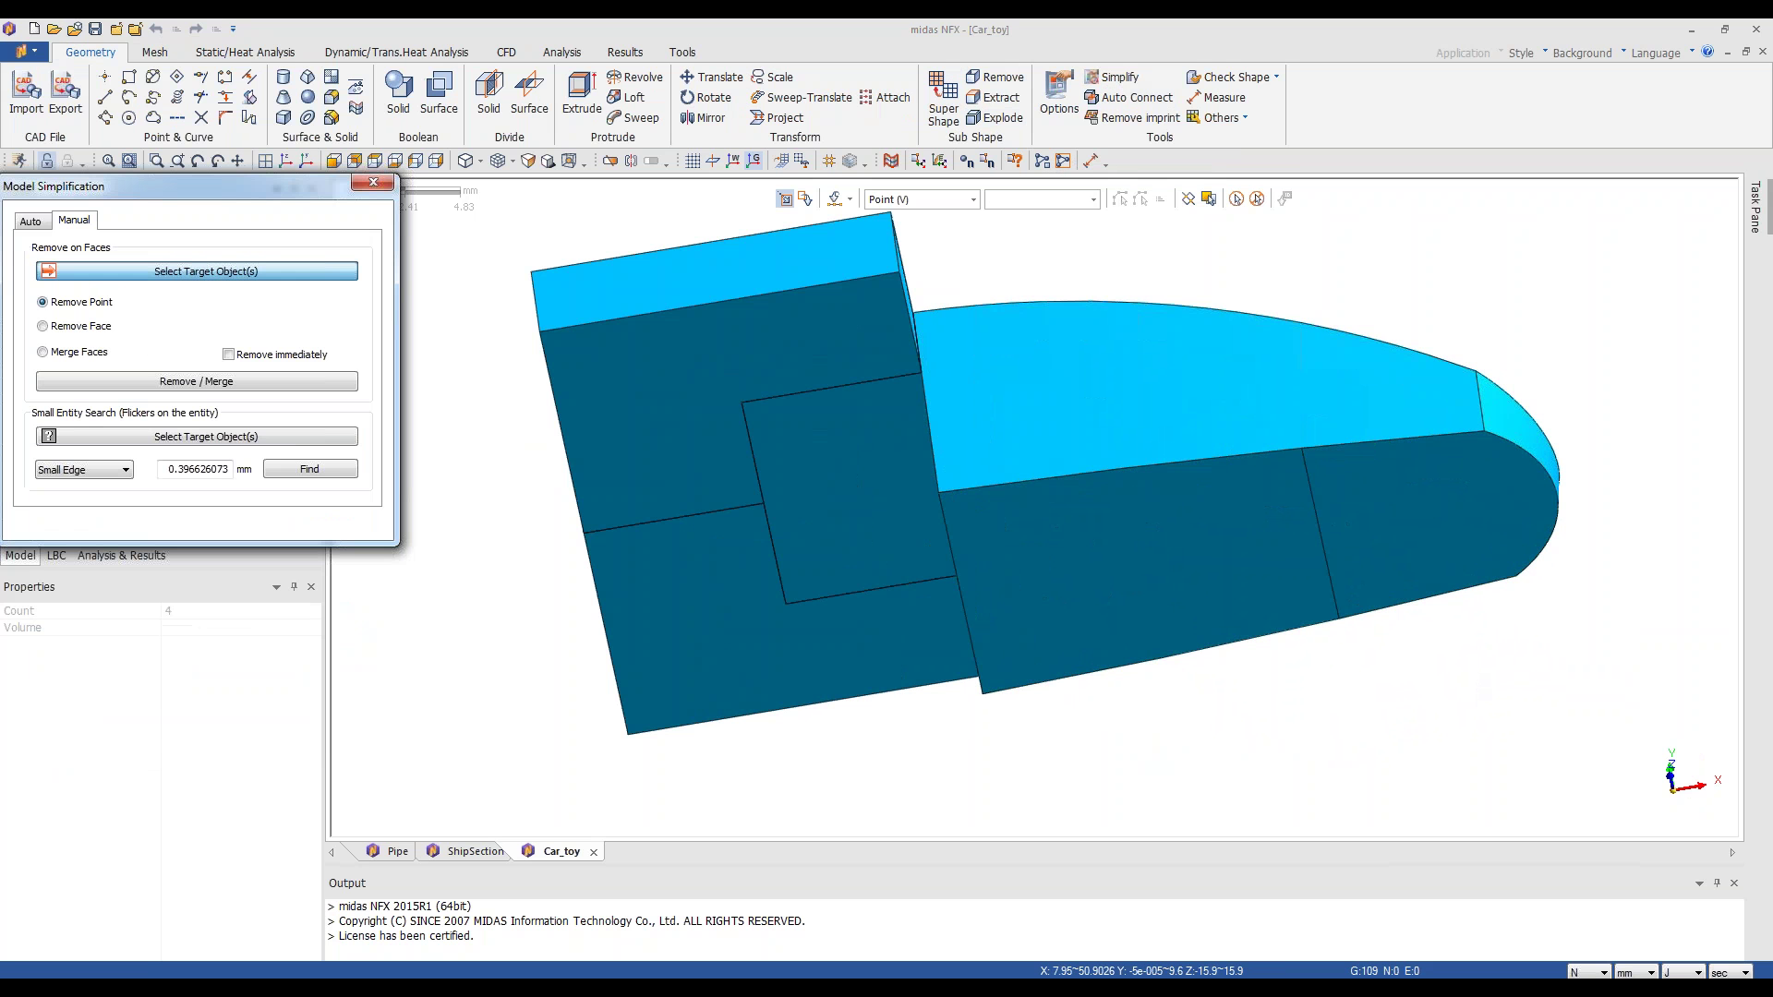
pyautogui.click(43, 353)
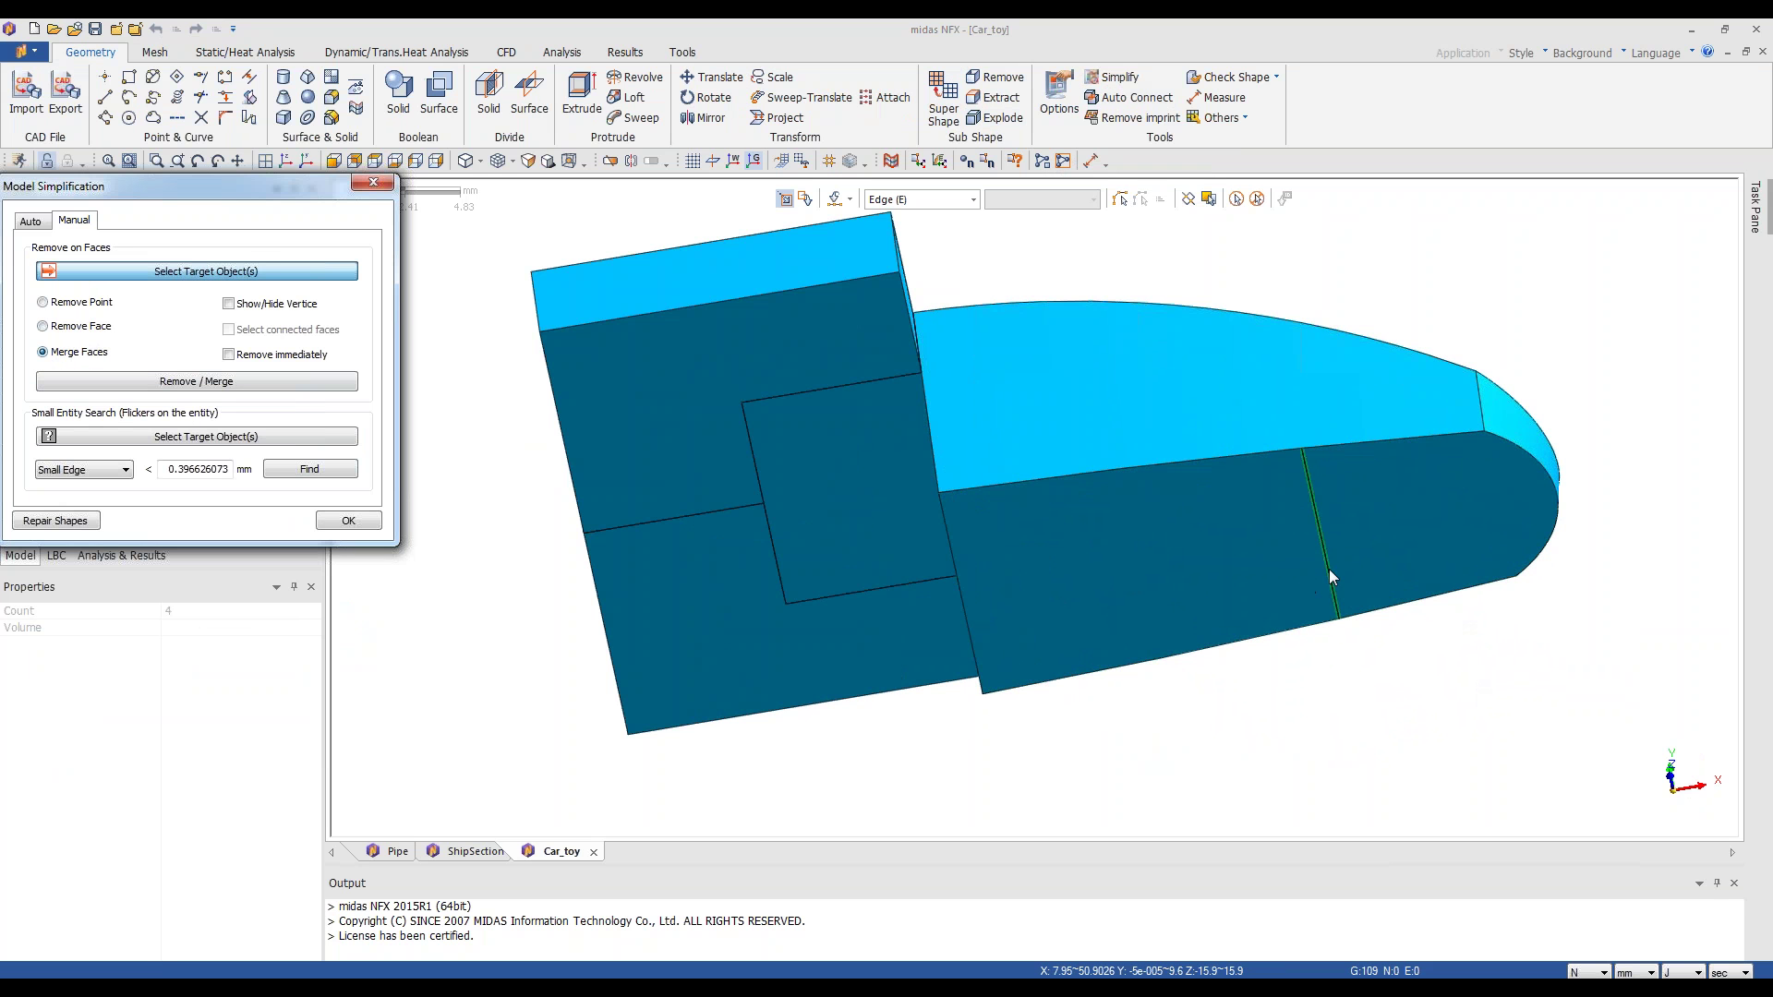
pyautogui.click(1330, 571)
pyautogui.click(219, 382)
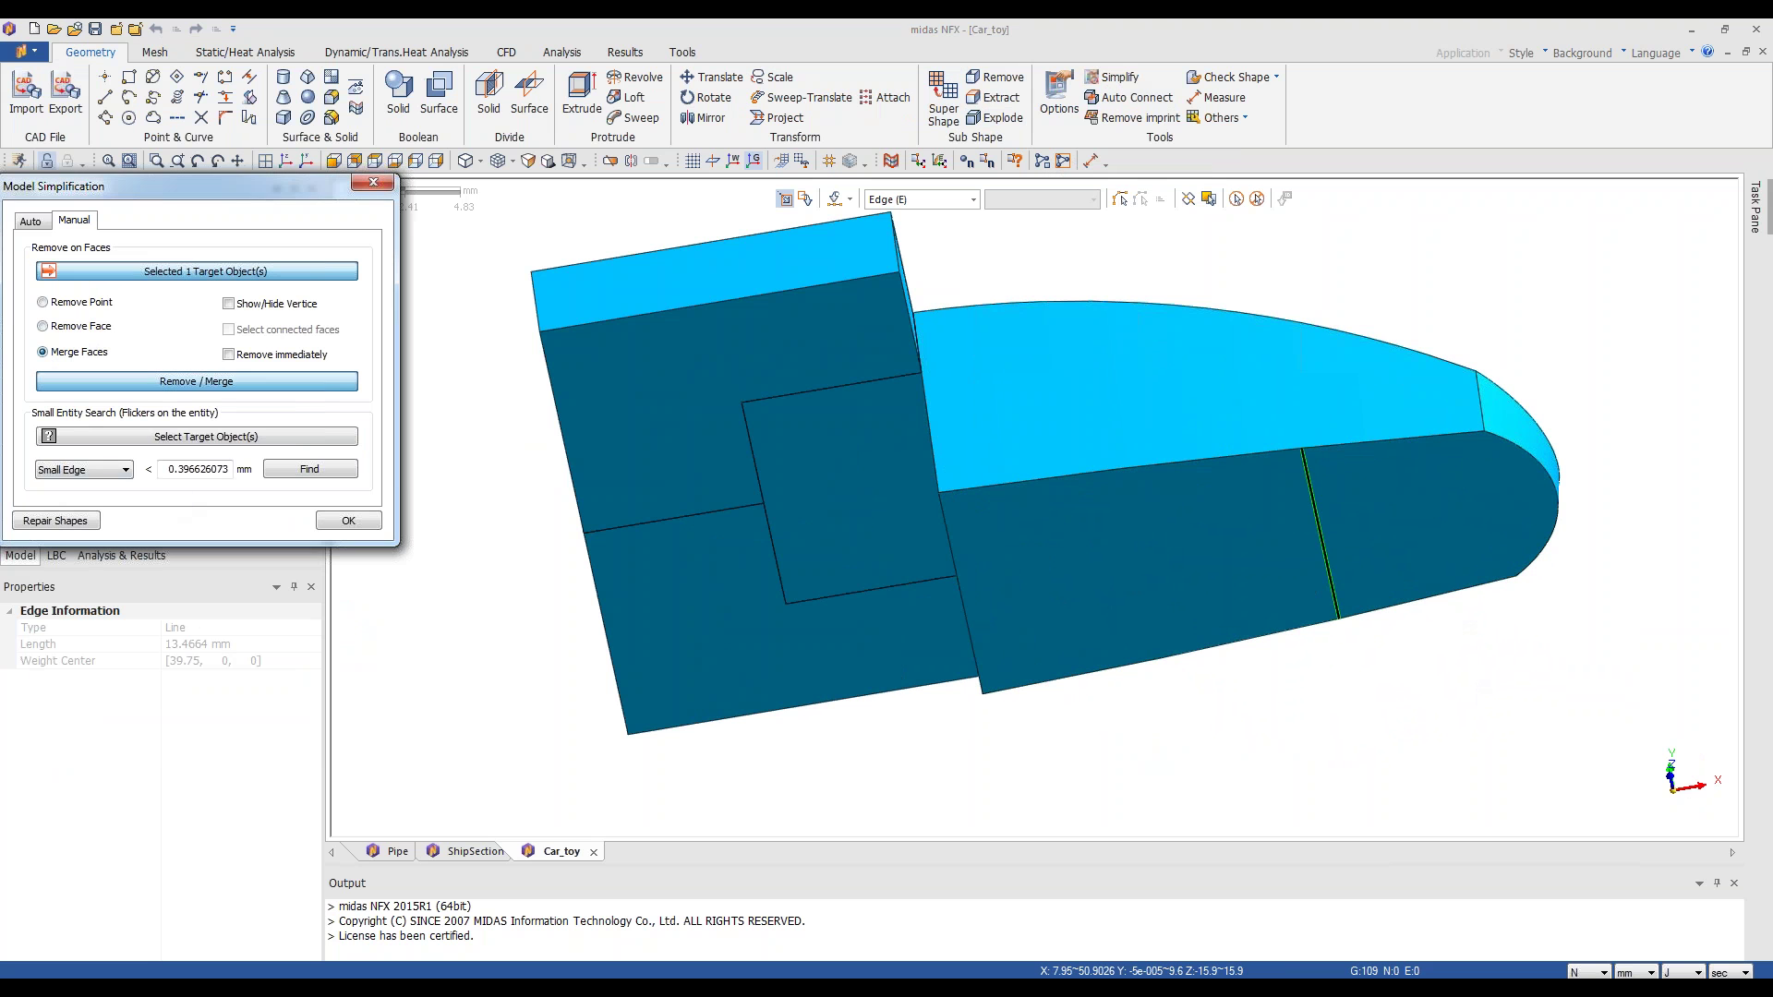
pyautogui.click(348, 521)
# - Generate an Auto-Solid mesh of size 2.1 on the nose solid with the High Speed Tetra Mesher, then undo it
pyautogui.moveTo(1393, 317); pyautogui.dragTo(1273, 399, button='middle')
pyautogui.click(162, 57)
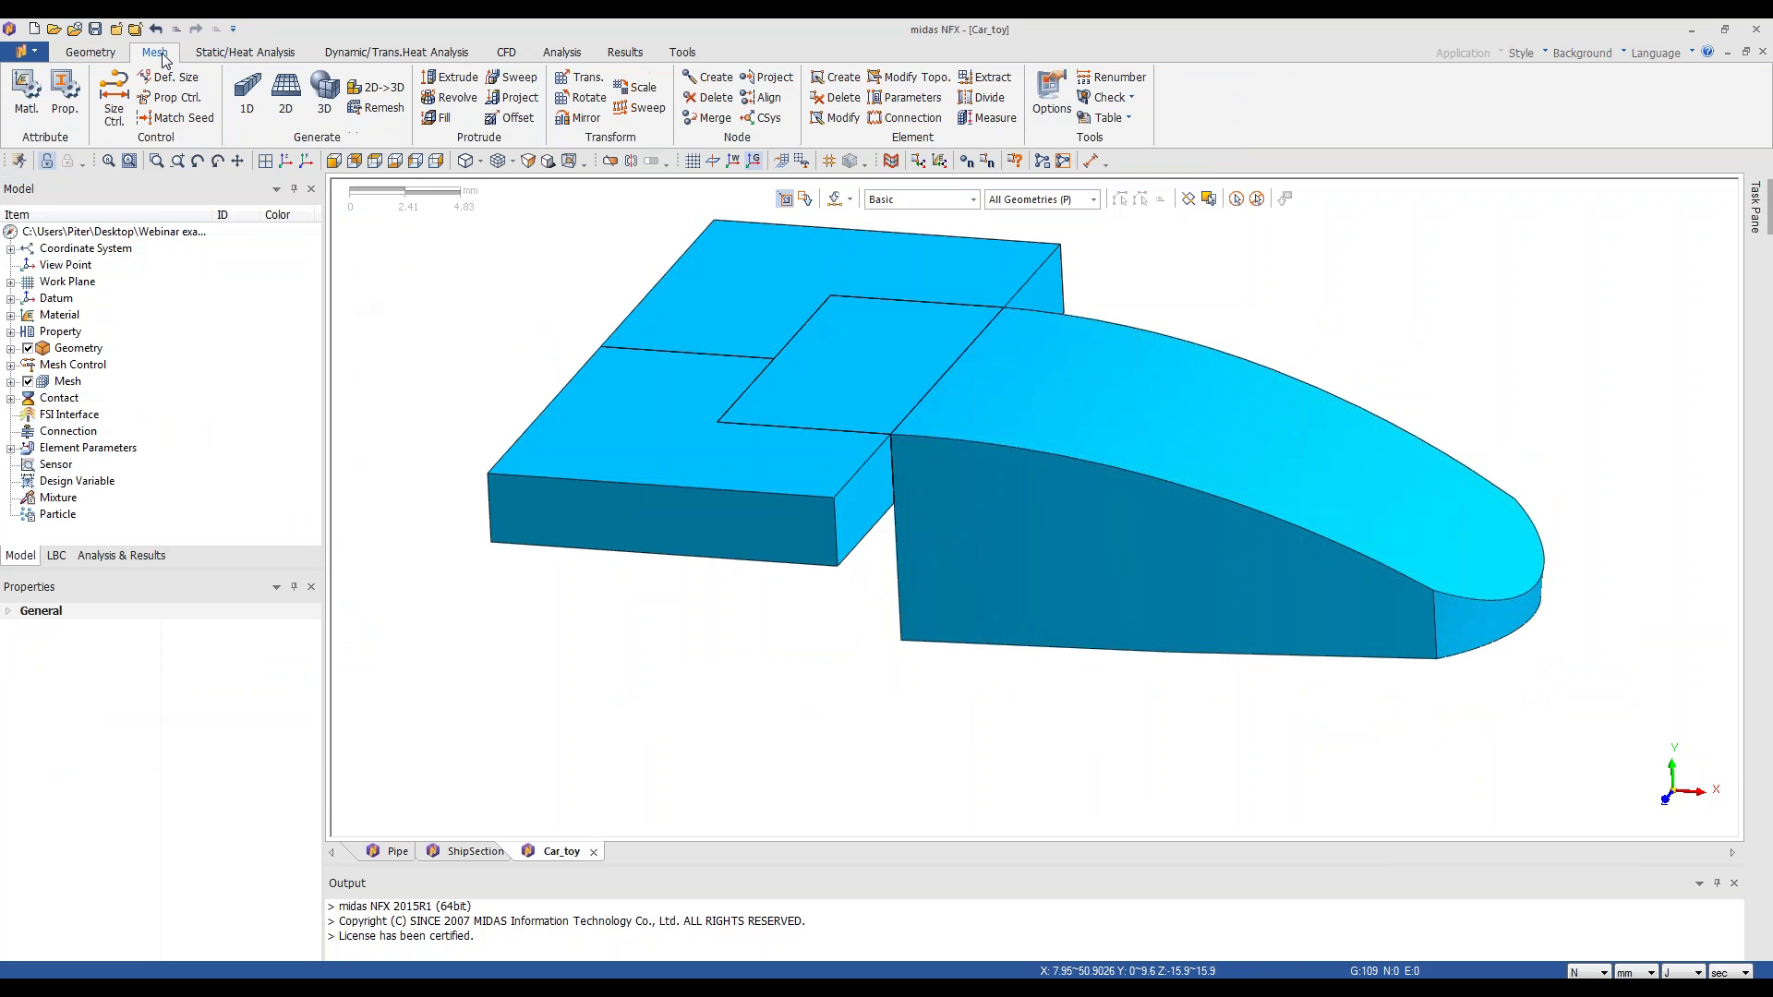
pyautogui.moveTo(1251, 734); pyautogui.dragTo(1187, 542, button='middle')
pyautogui.moveTo(1294, 458); pyautogui.dragTo(1238, 434, button='middle')
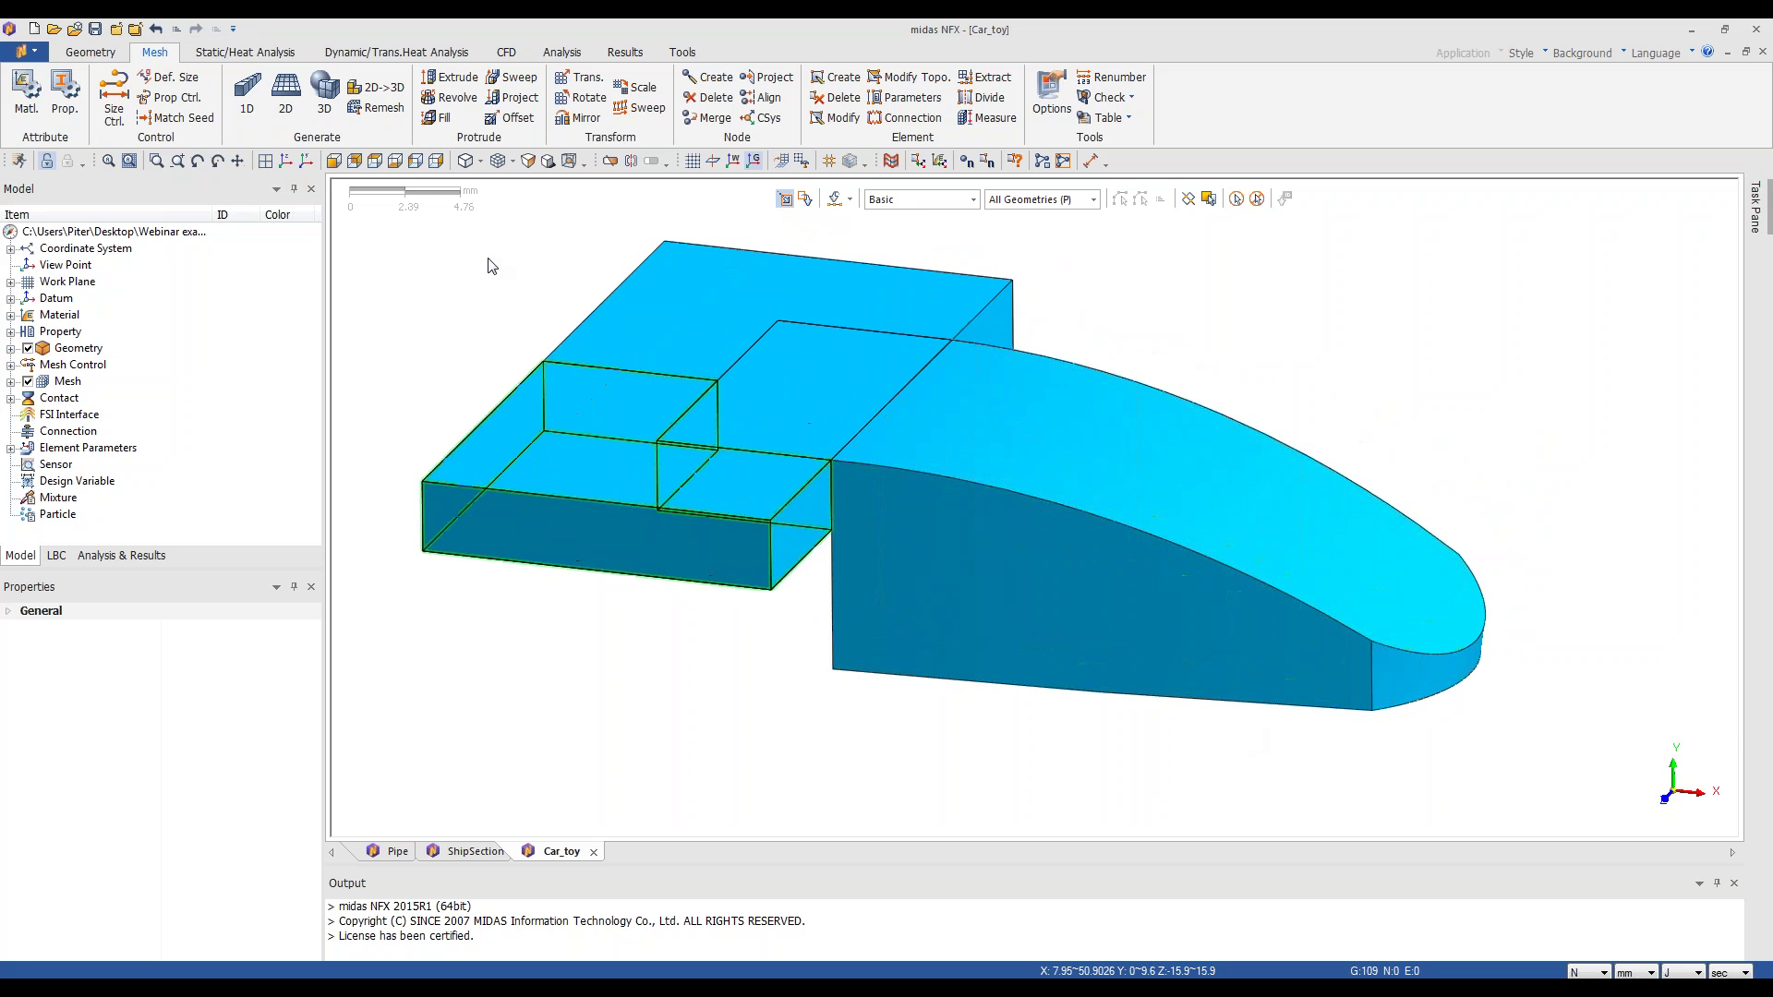
pyautogui.click(324, 92)
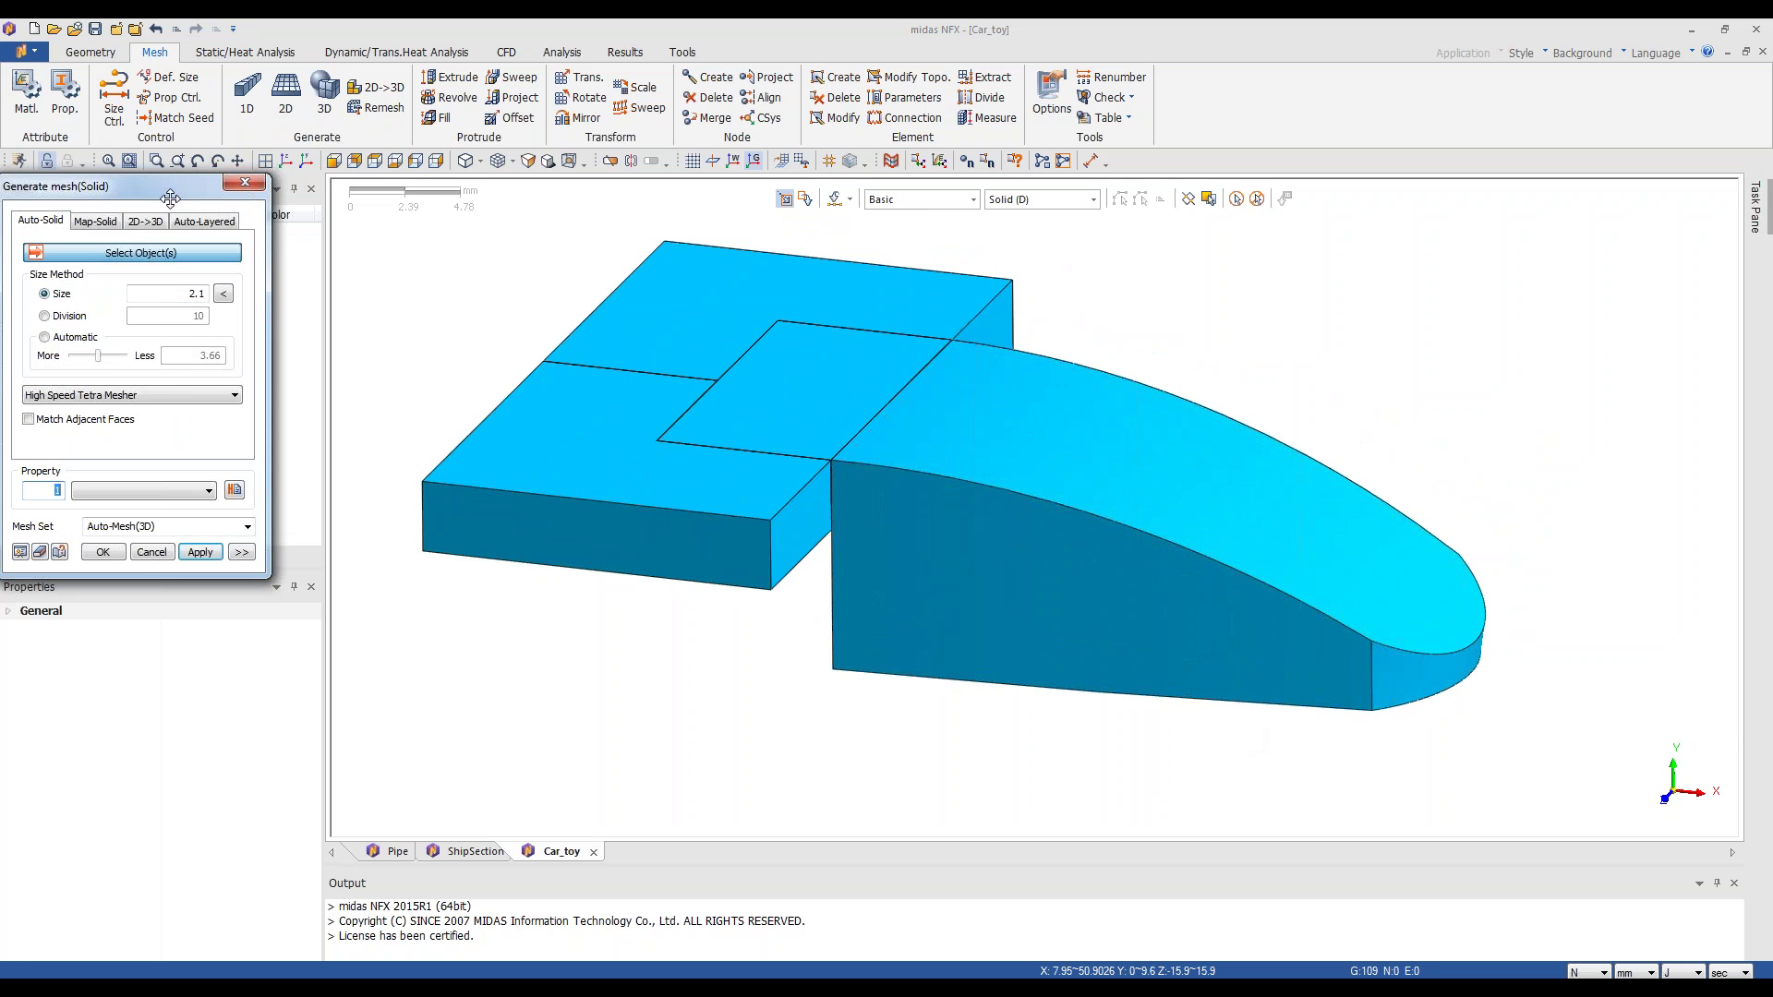
pyautogui.moveTo(138, 186); pyautogui.dragTo(486, 214)
pyautogui.click(1245, 529)
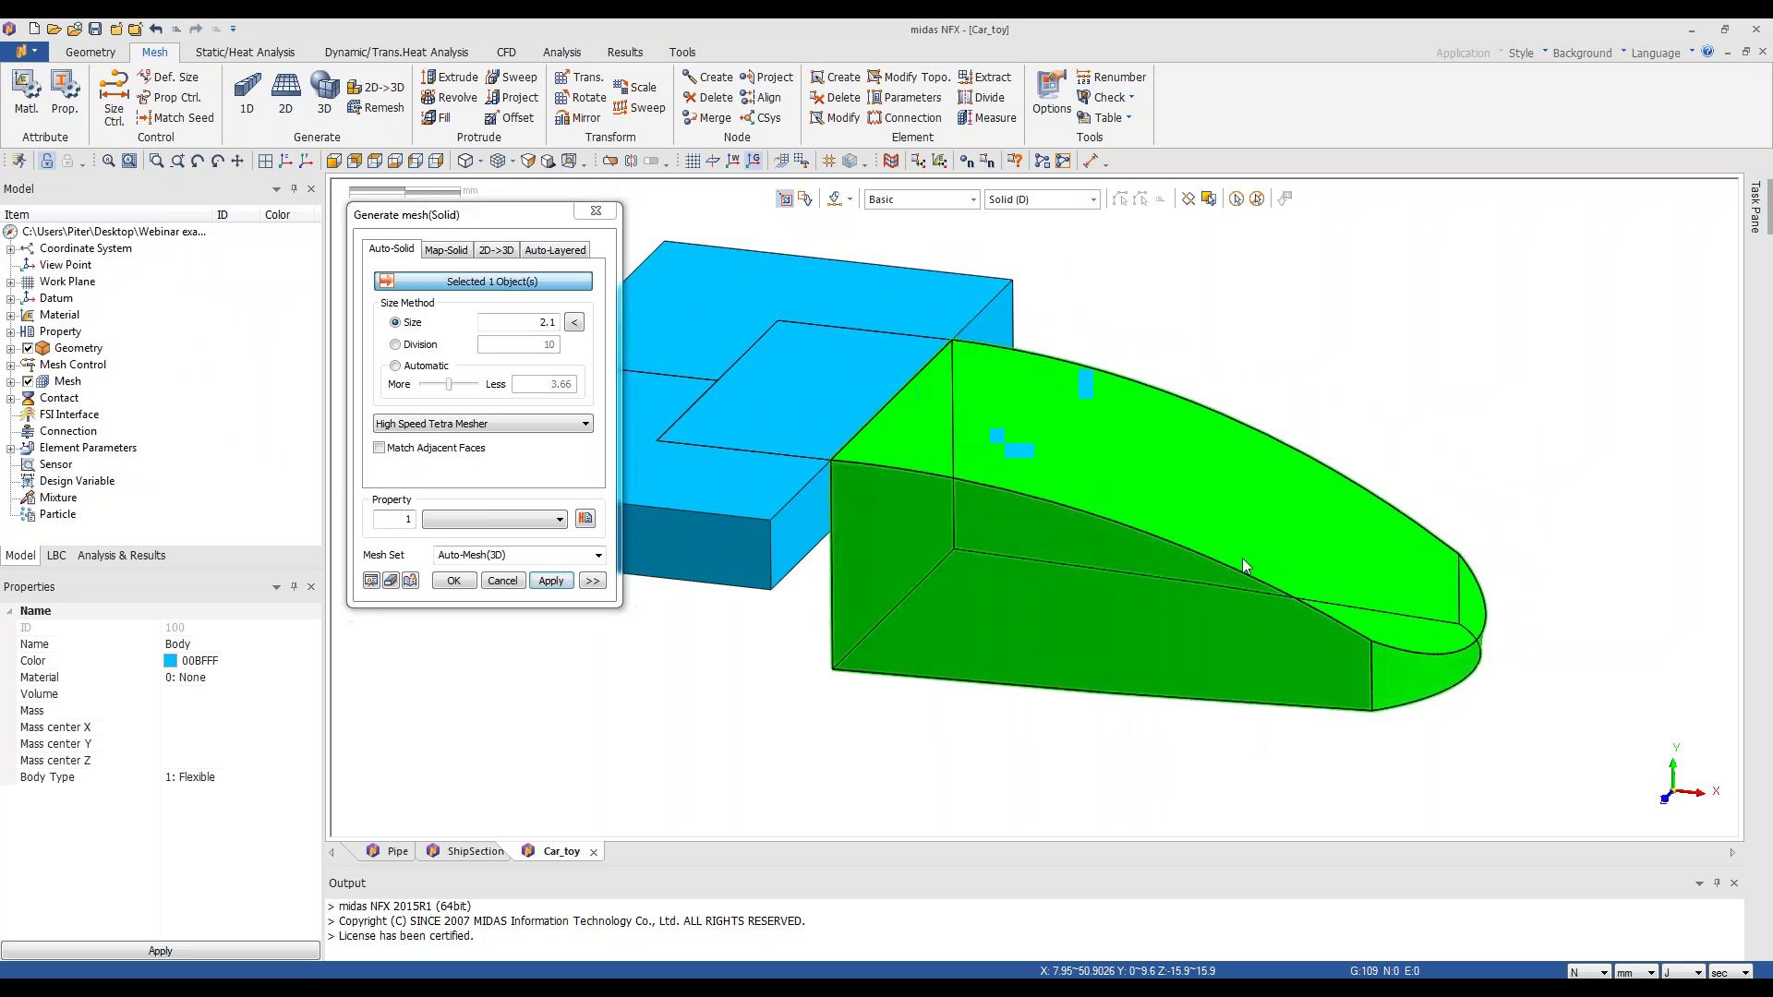
pyautogui.click(552, 580)
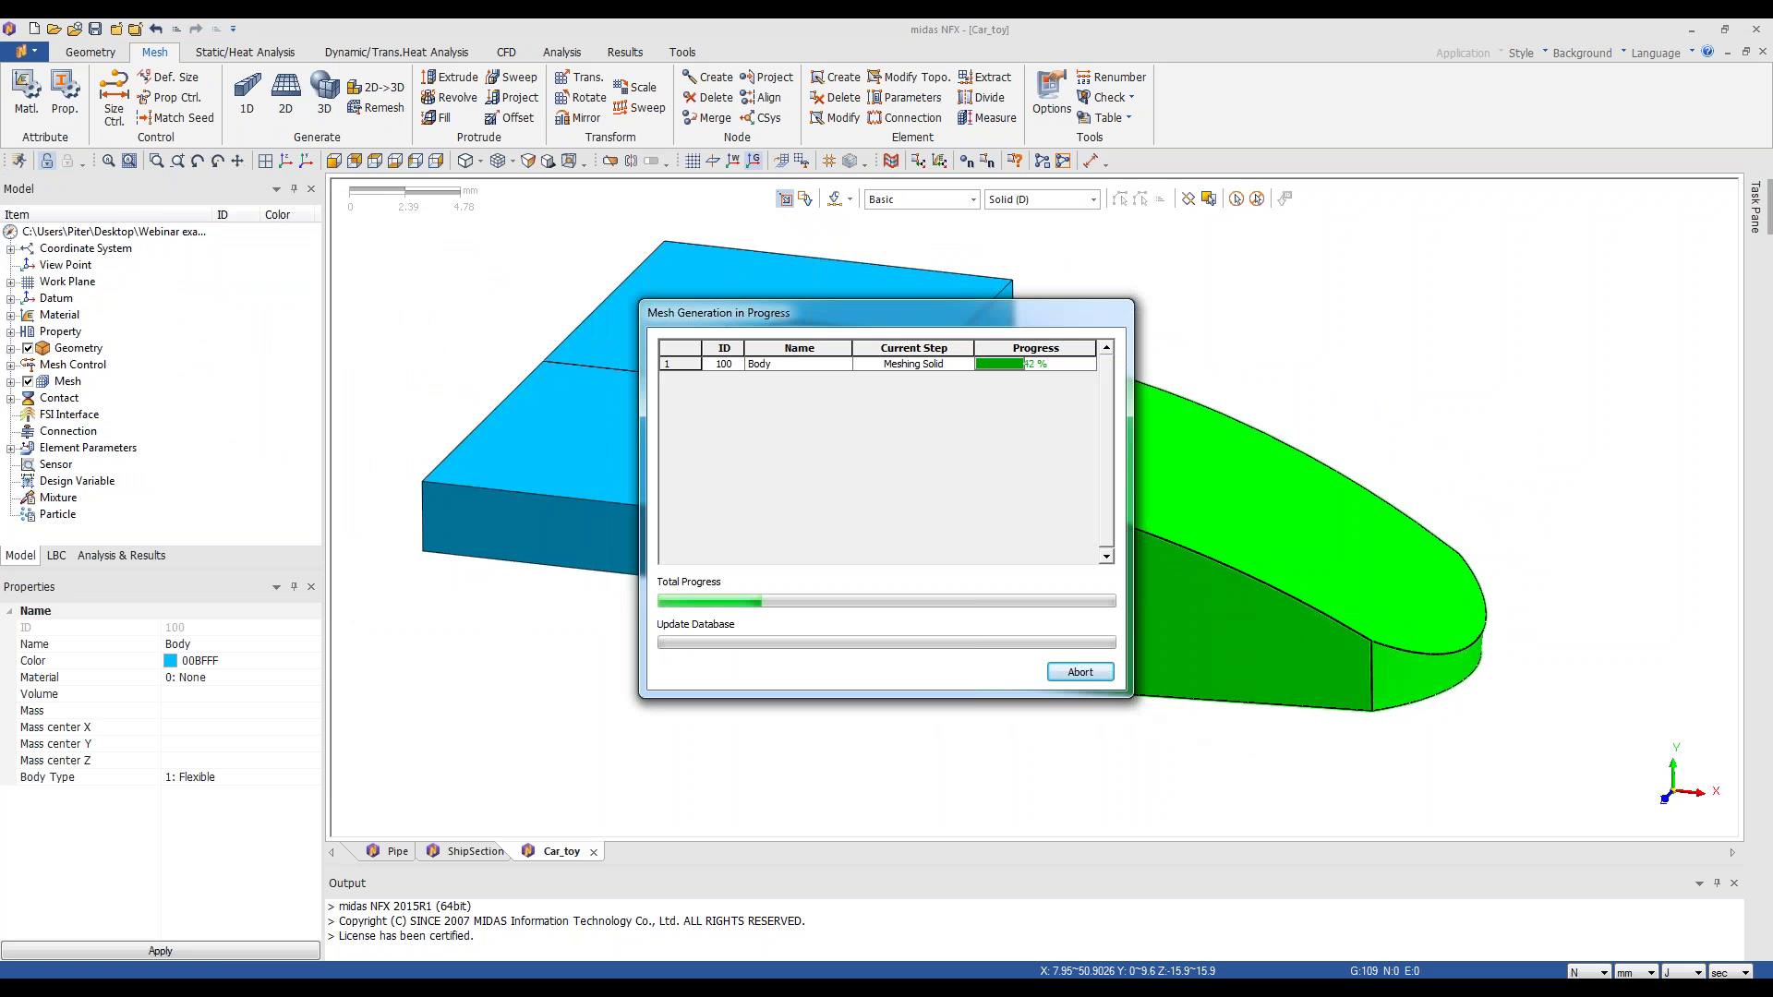
pyautogui.moveTo(1060, 716)
pyautogui.mouseDown(button='middle')
pyautogui.moveTo(1062, 667)
pyautogui.moveTo(1037, 717)
pyautogui.moveTo(1006, 556)
pyautogui.moveTo(938, 552)
pyautogui.moveTo(1016, 605)
pyautogui.moveTo(1244, 434)
pyautogui.moveTo(1197, 589)
pyautogui.moveTo(1073, 717)
pyautogui.mouseUp(button='middle')
pyautogui.moveTo(908, 779); pyautogui.dragTo(967, 722, button='middle')
pyautogui.click(156, 29)
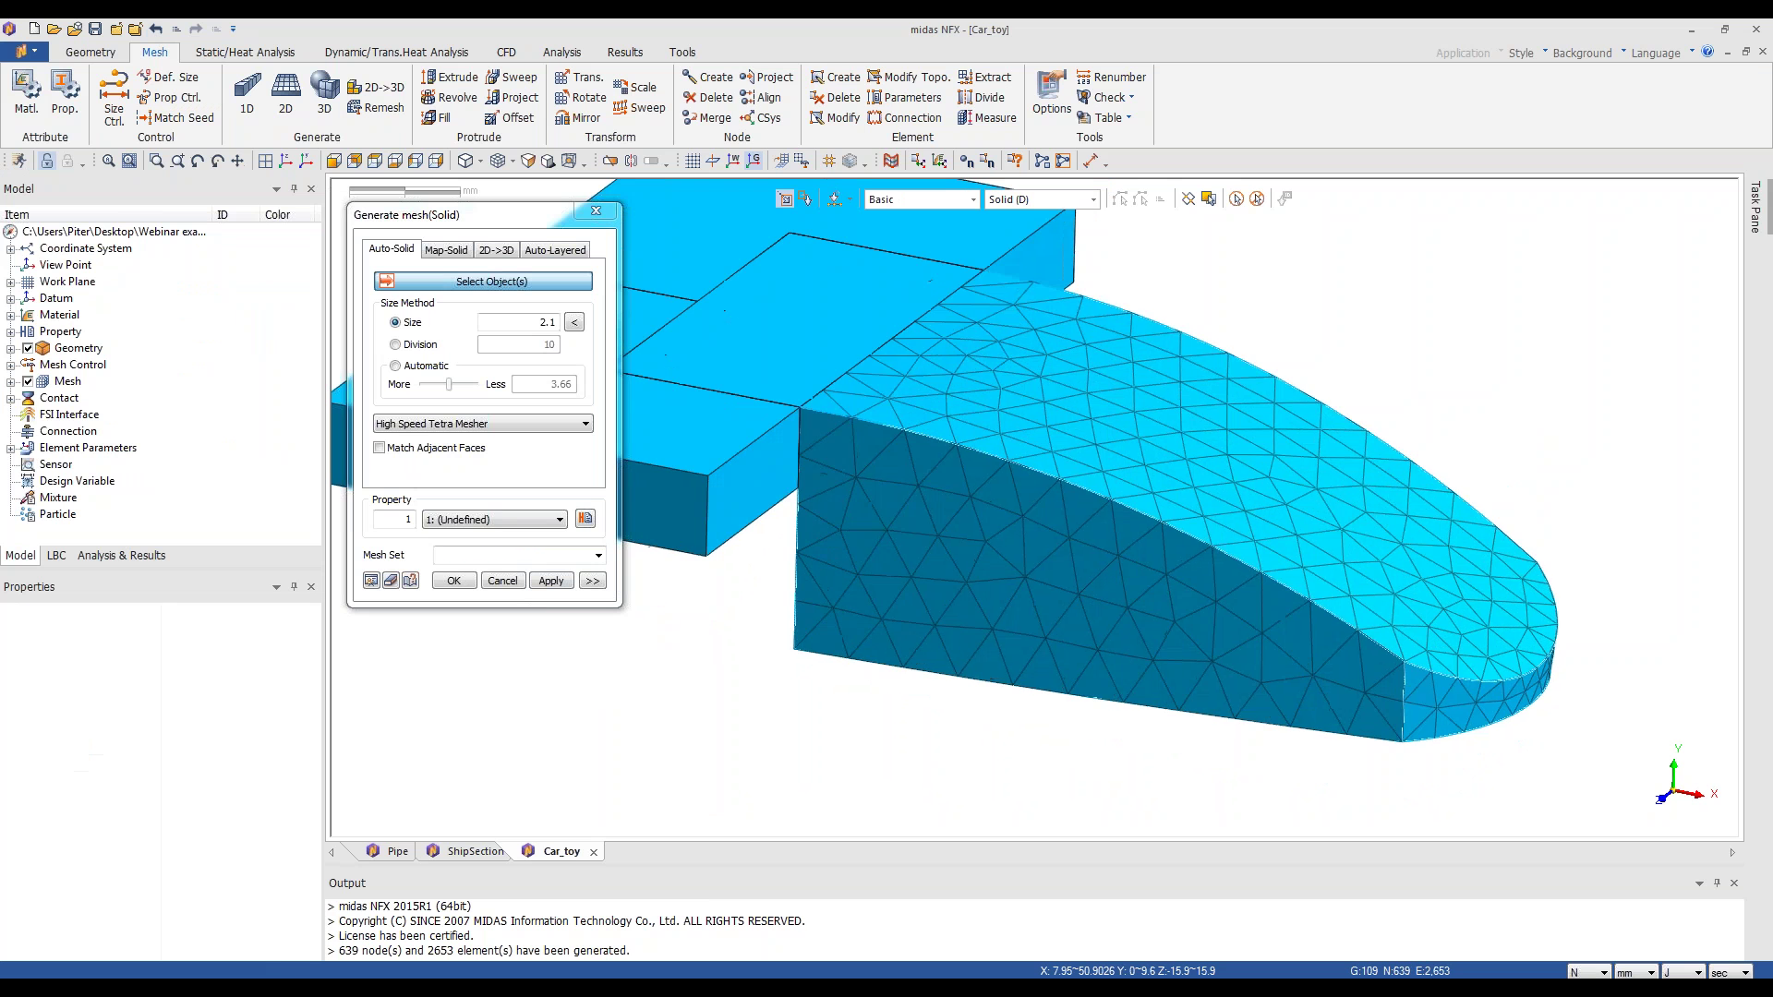
# - Remesh the nose solid with the Hybrid Mesher at size 2.1, and undo the generated mesh
pyautogui.click(471, 424)
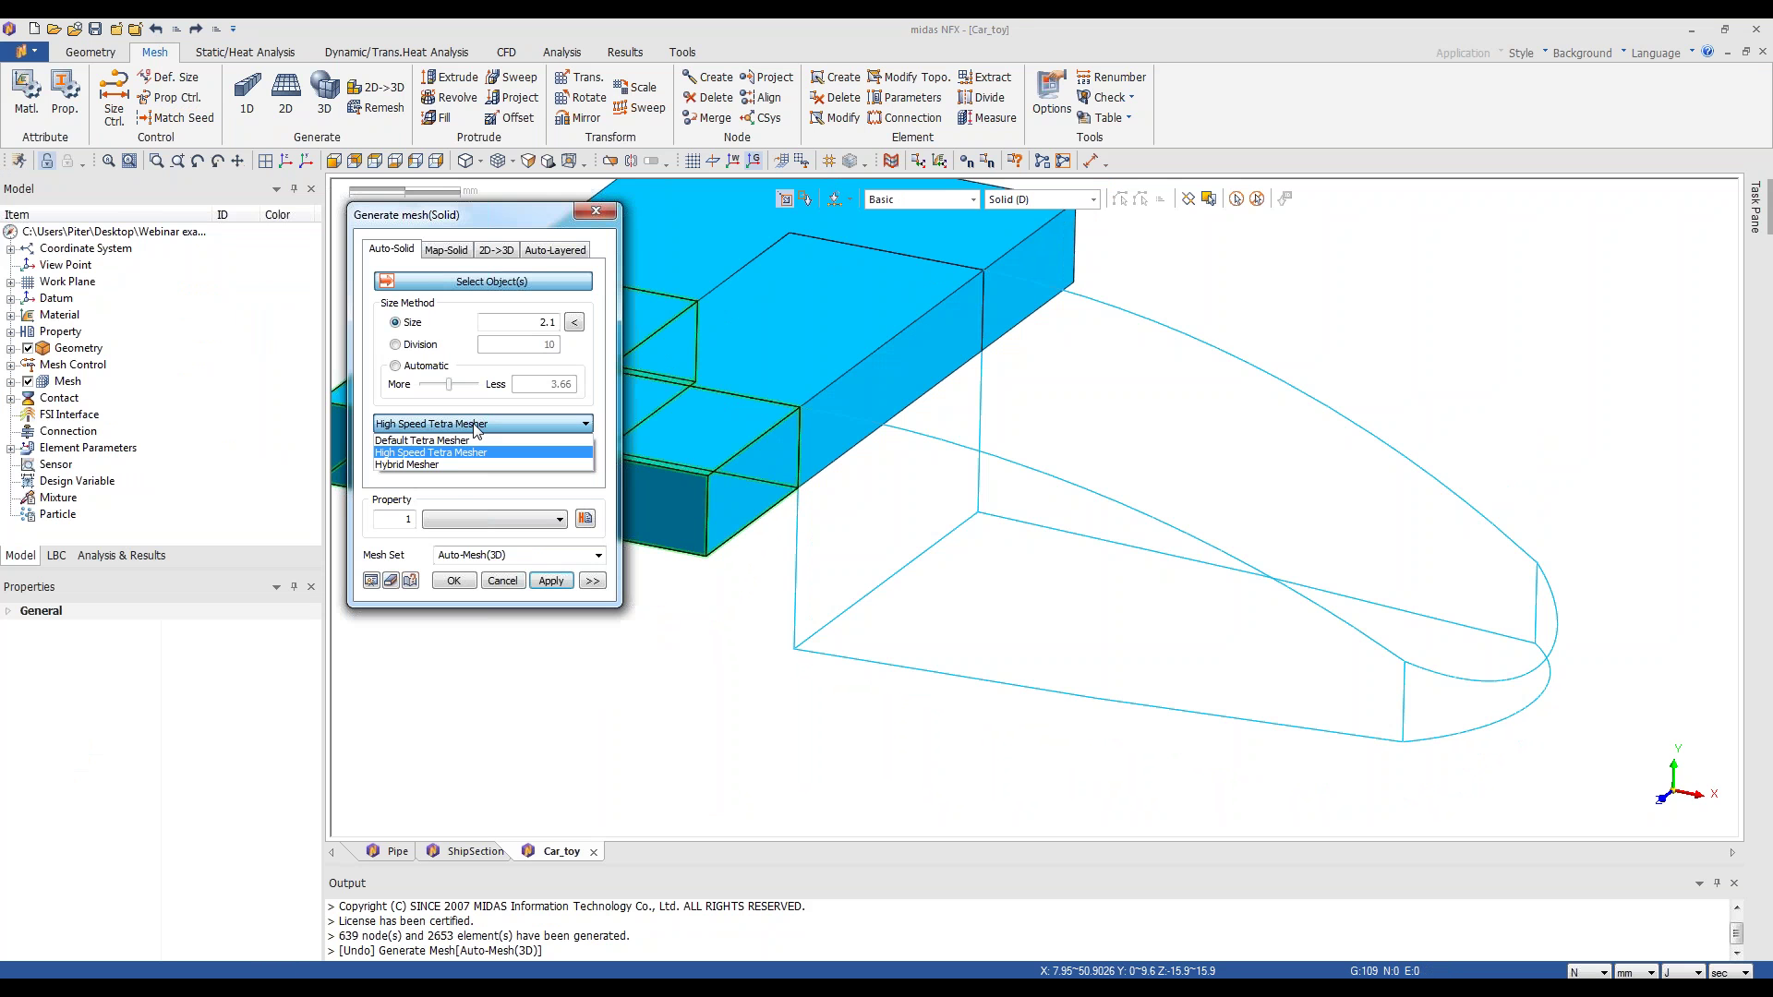
pyautogui.click(407, 464)
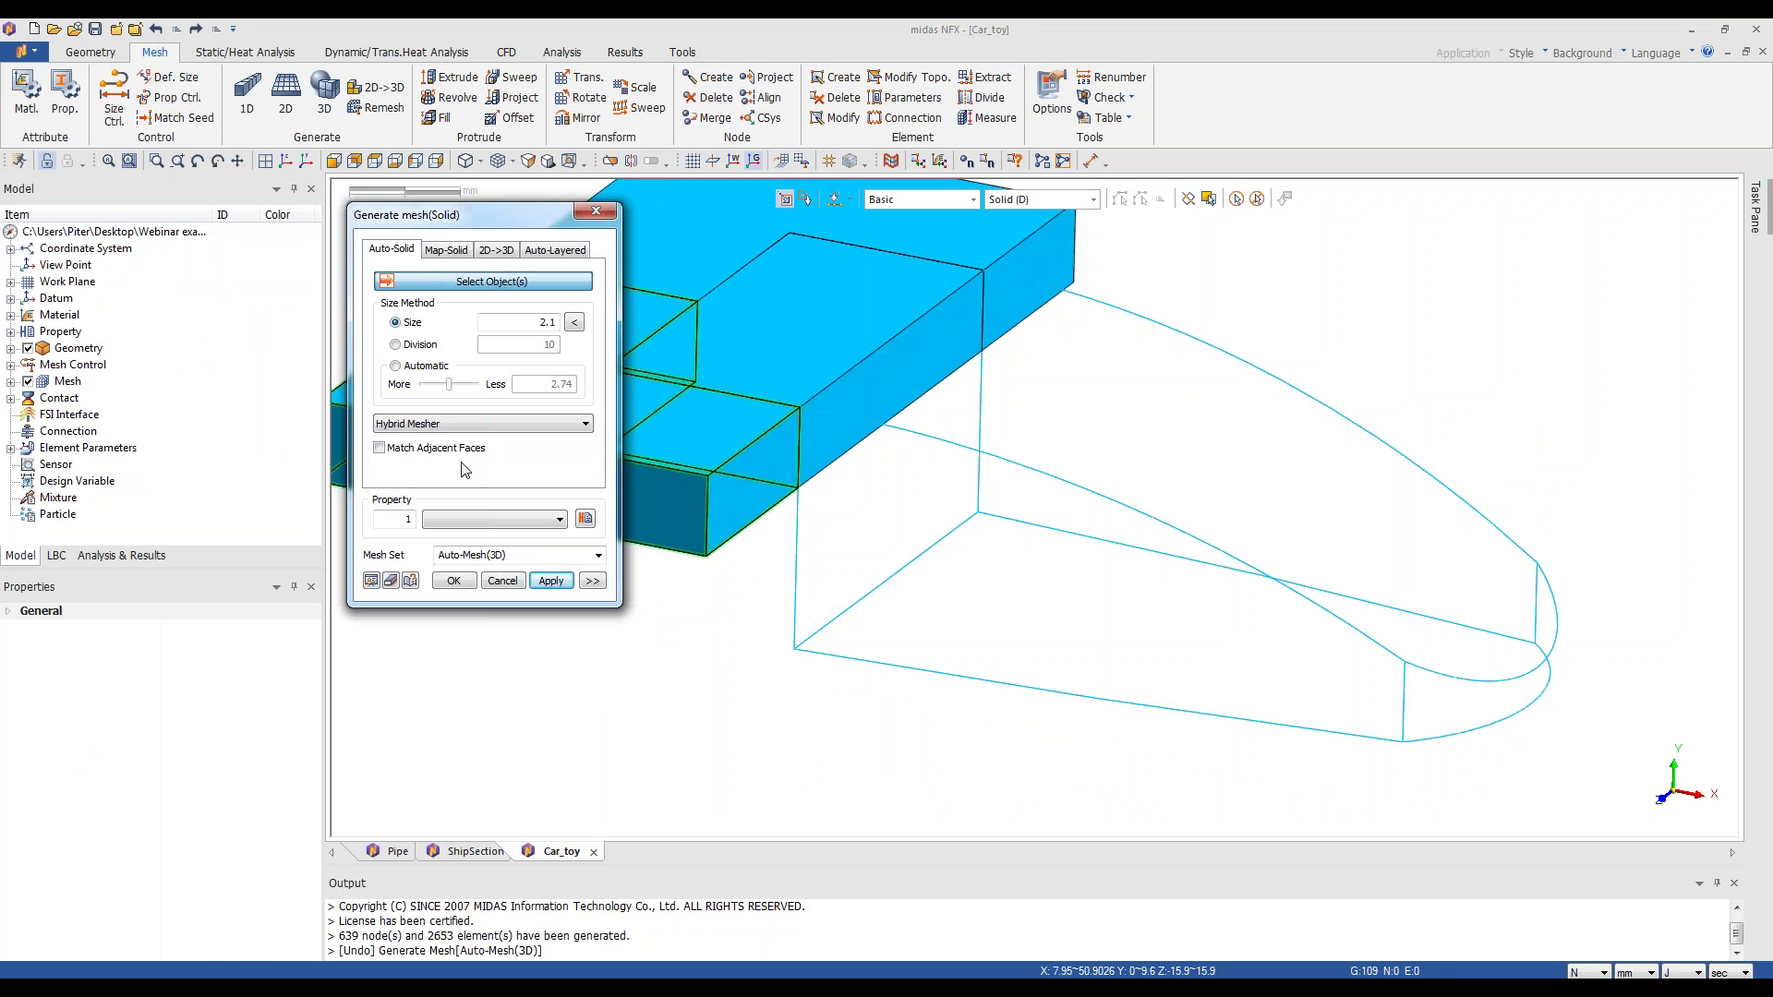
pyautogui.click(1293, 601)
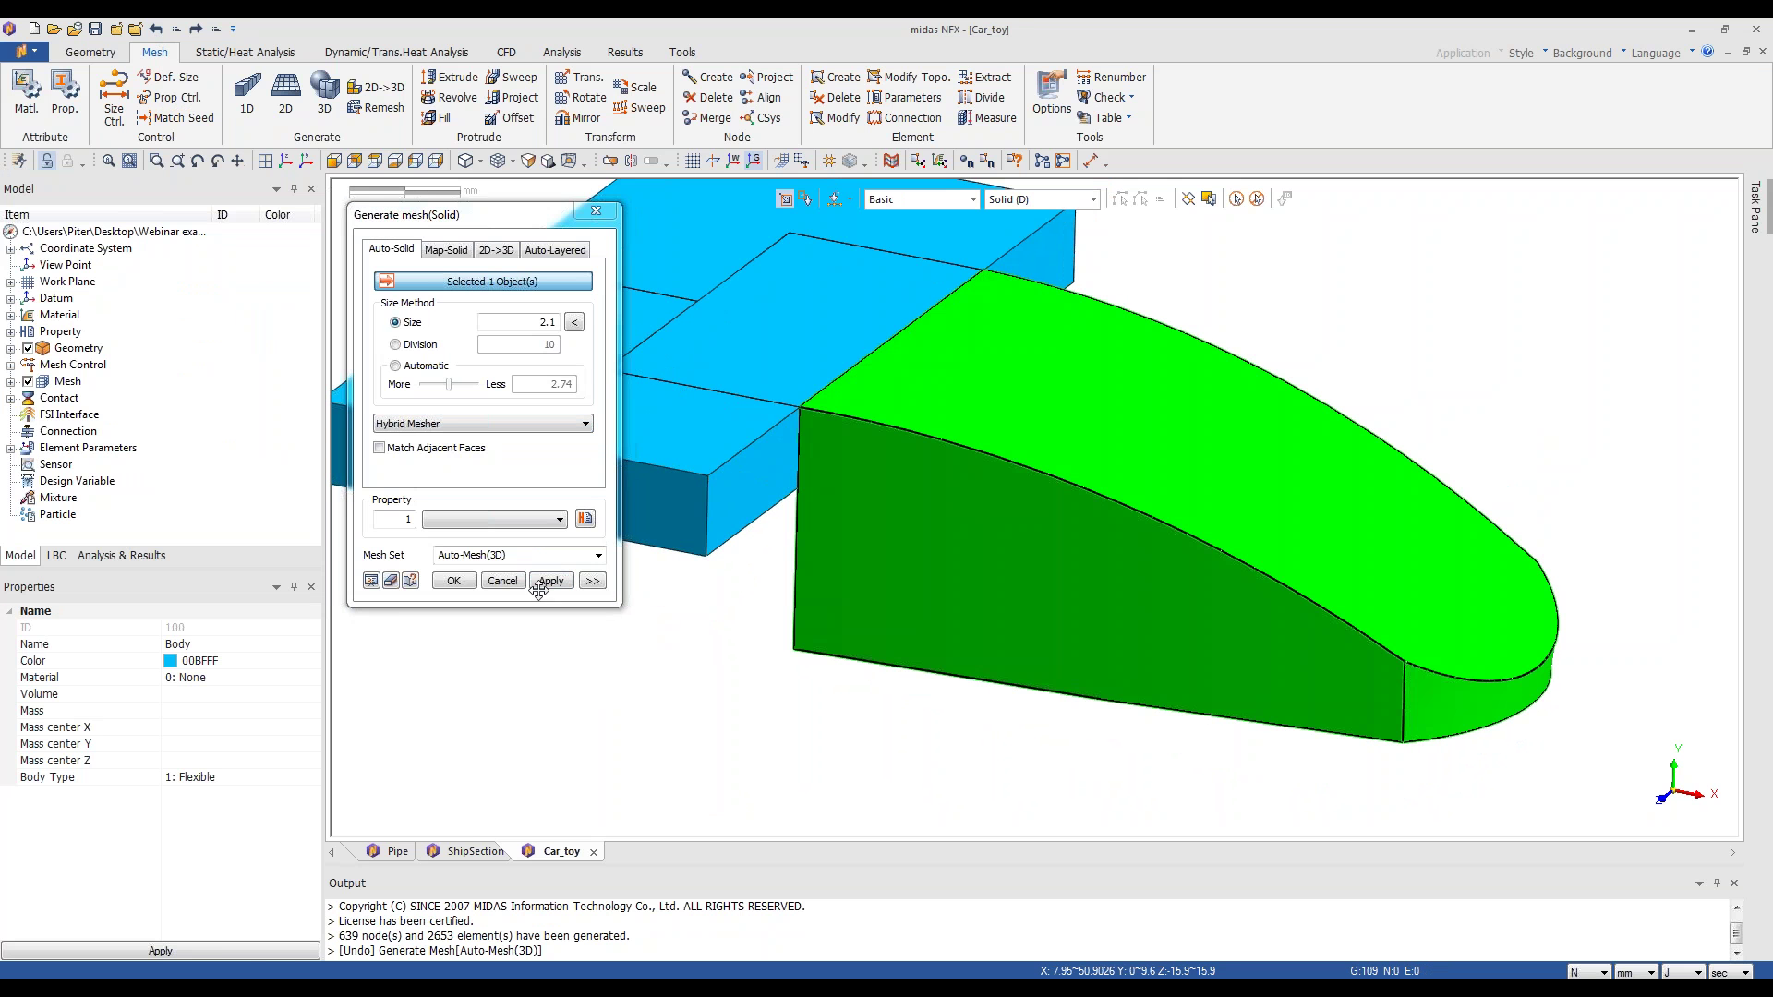
pyautogui.click(551, 580)
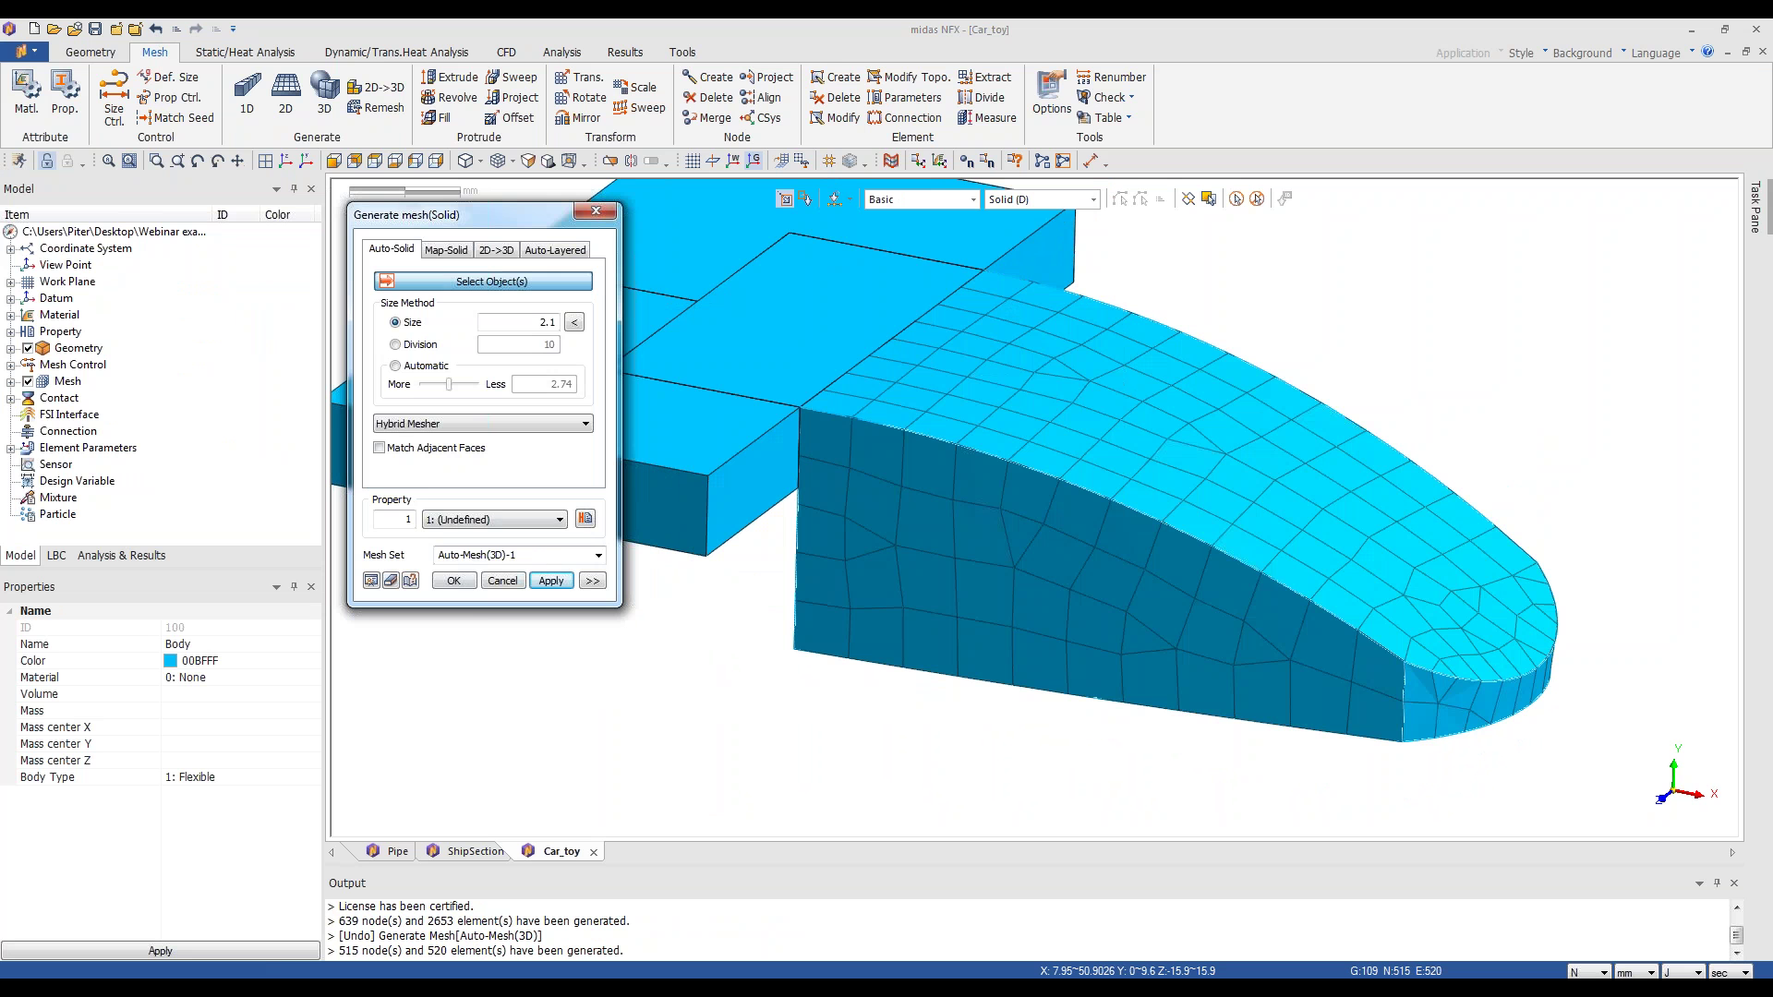
pyautogui.click(157, 29)
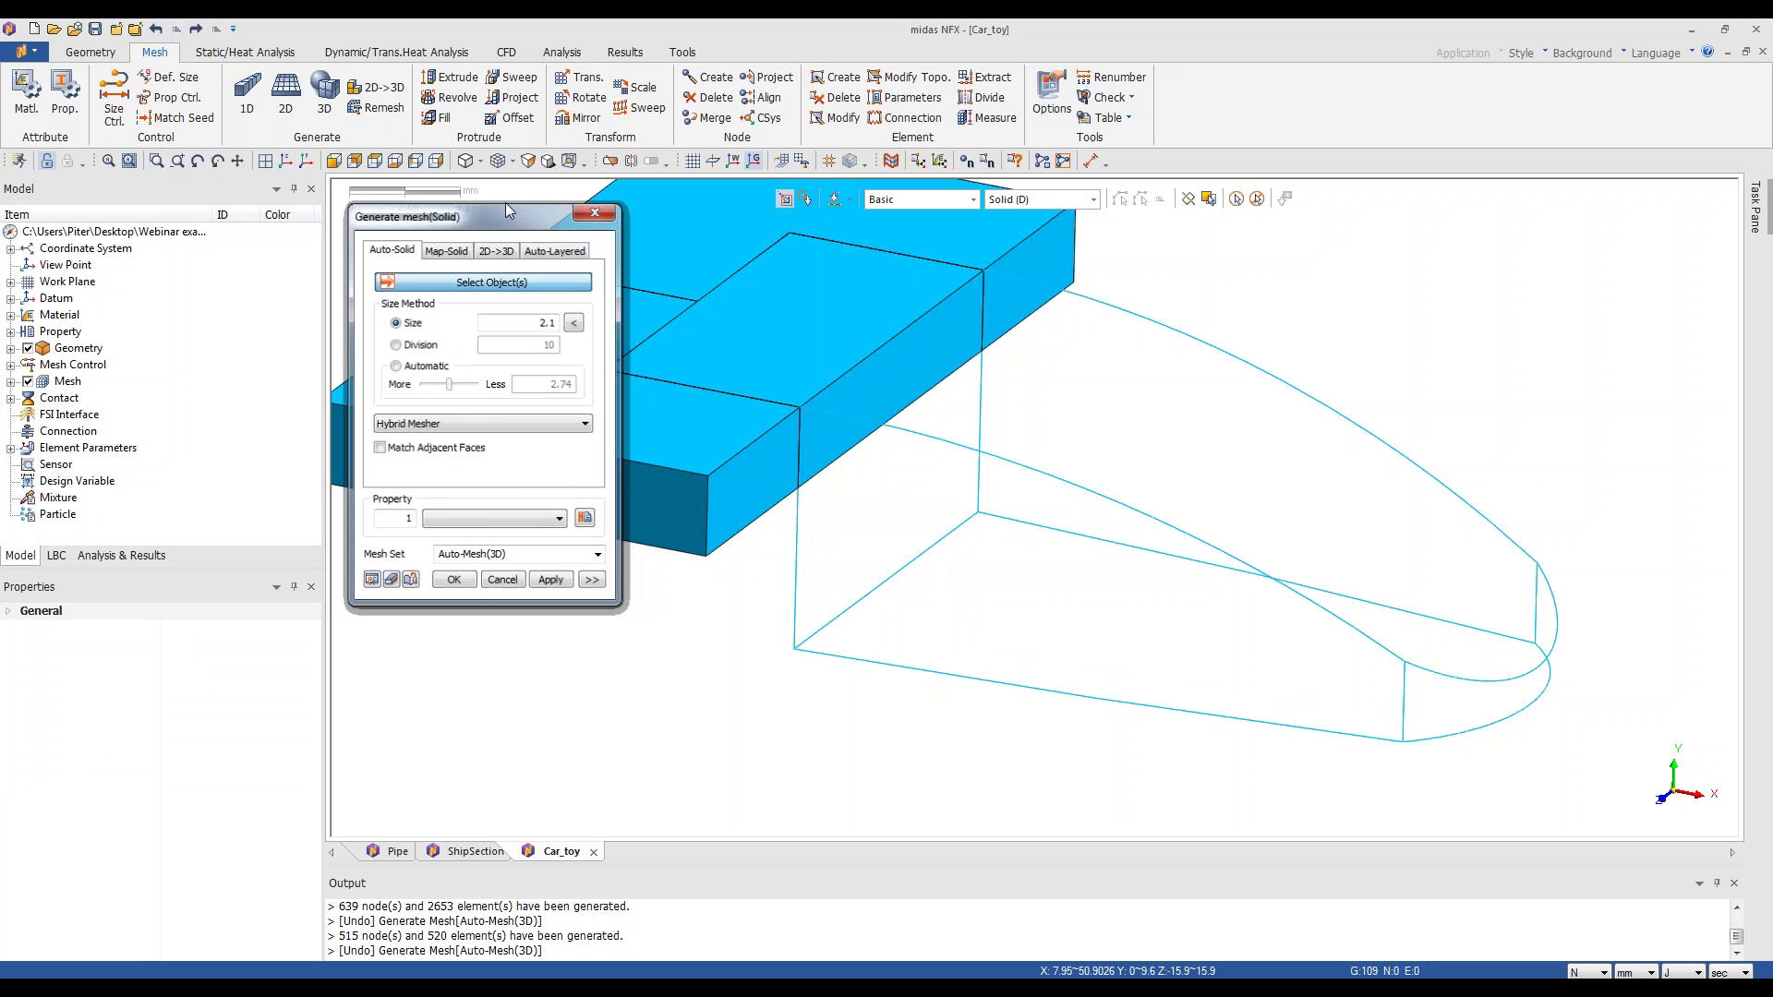
# - Generate a Map-Face mesh of size 2.1 on the curved top face of the nose, checking the preview before applying
pyautogui.click(243, 97)
pyautogui.click(285, 91)
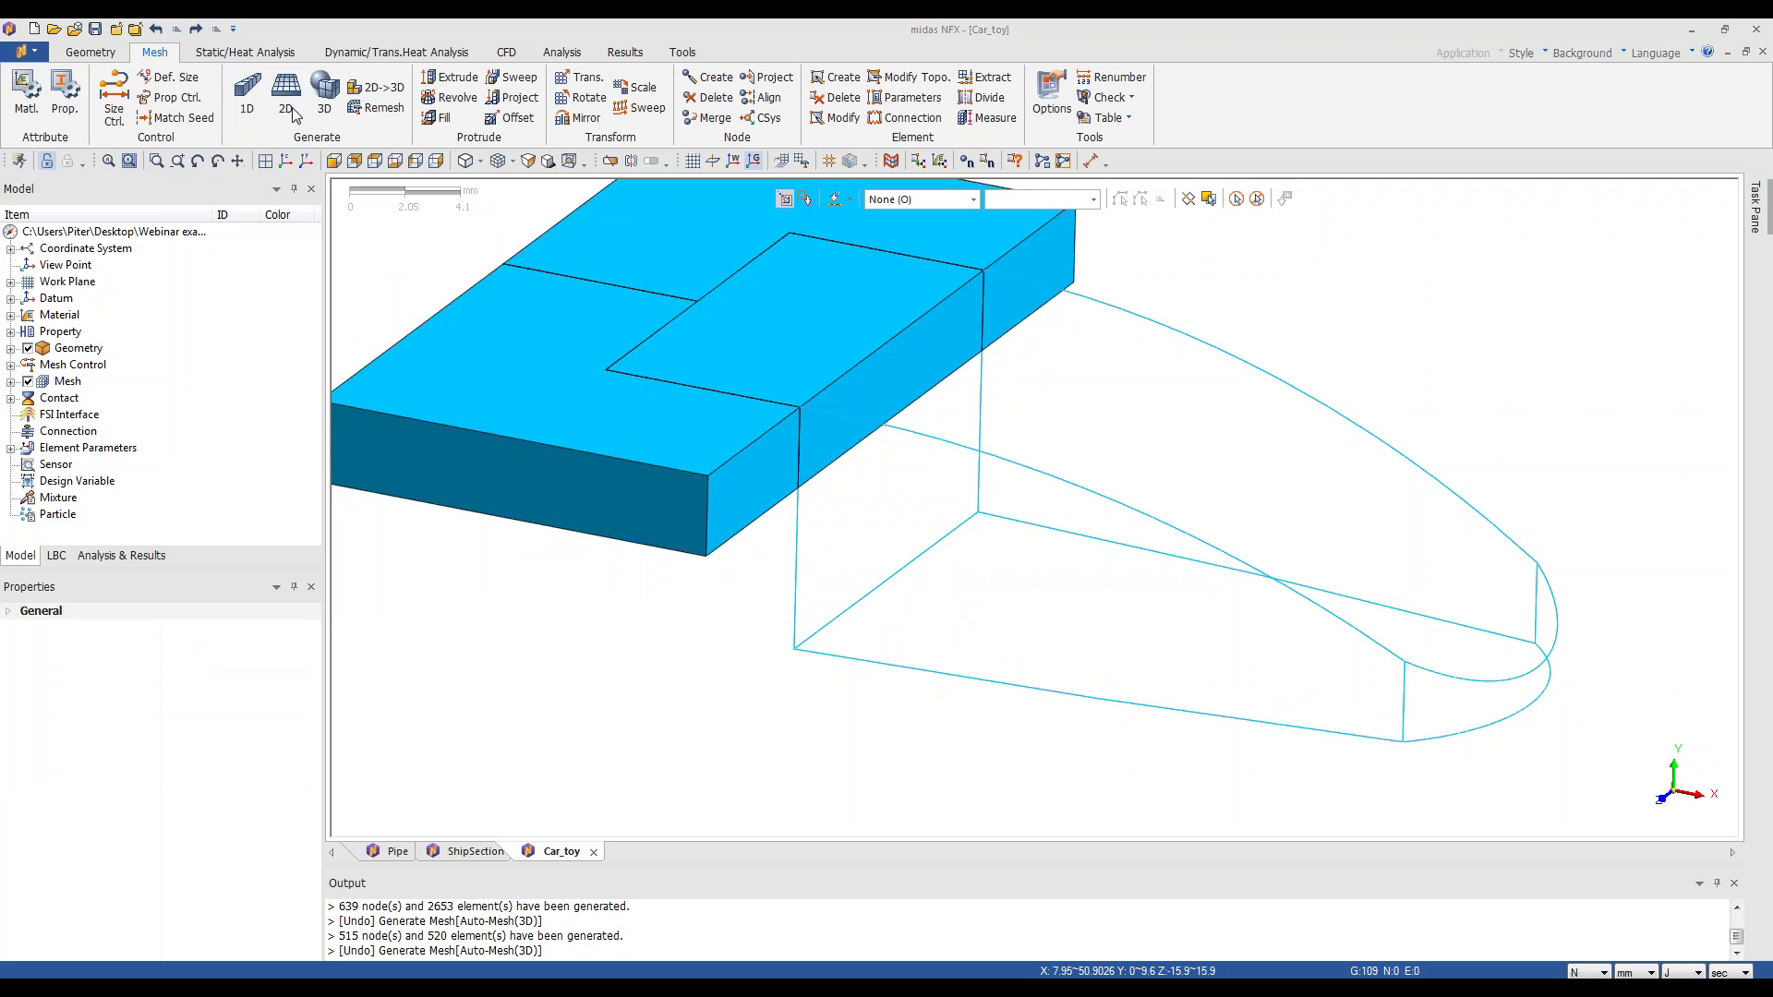
pyautogui.click(1401, 545)
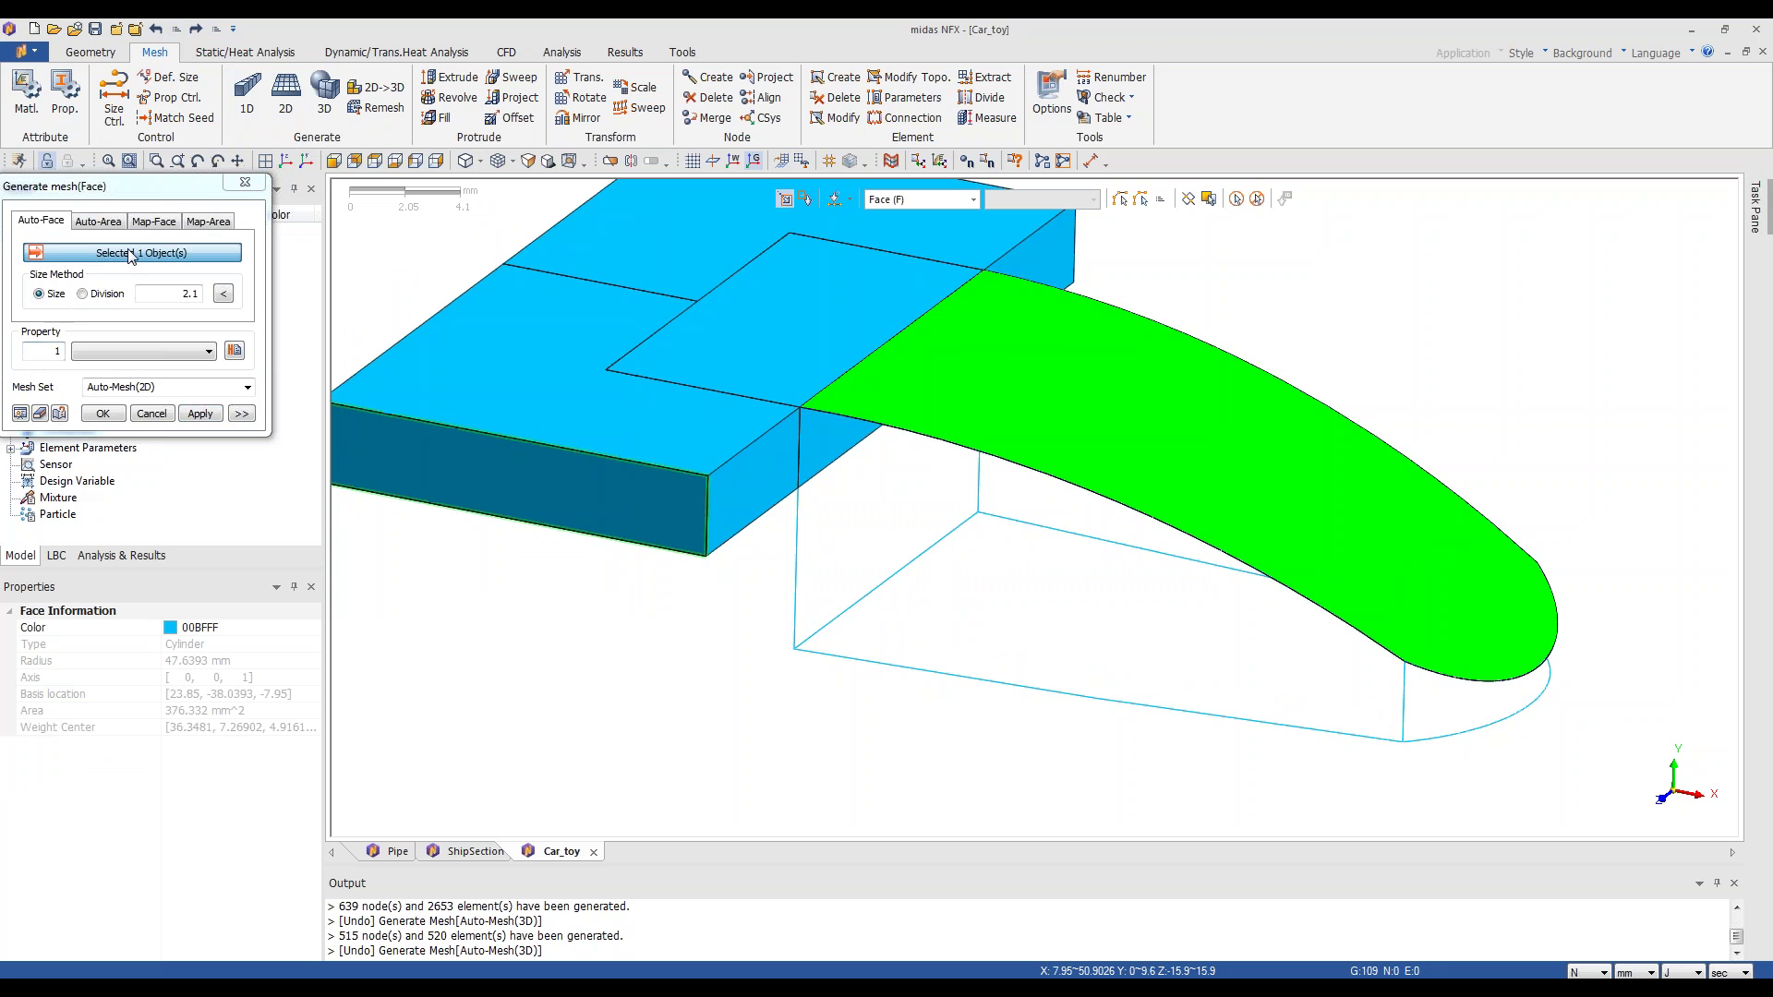
pyautogui.click(165, 223)
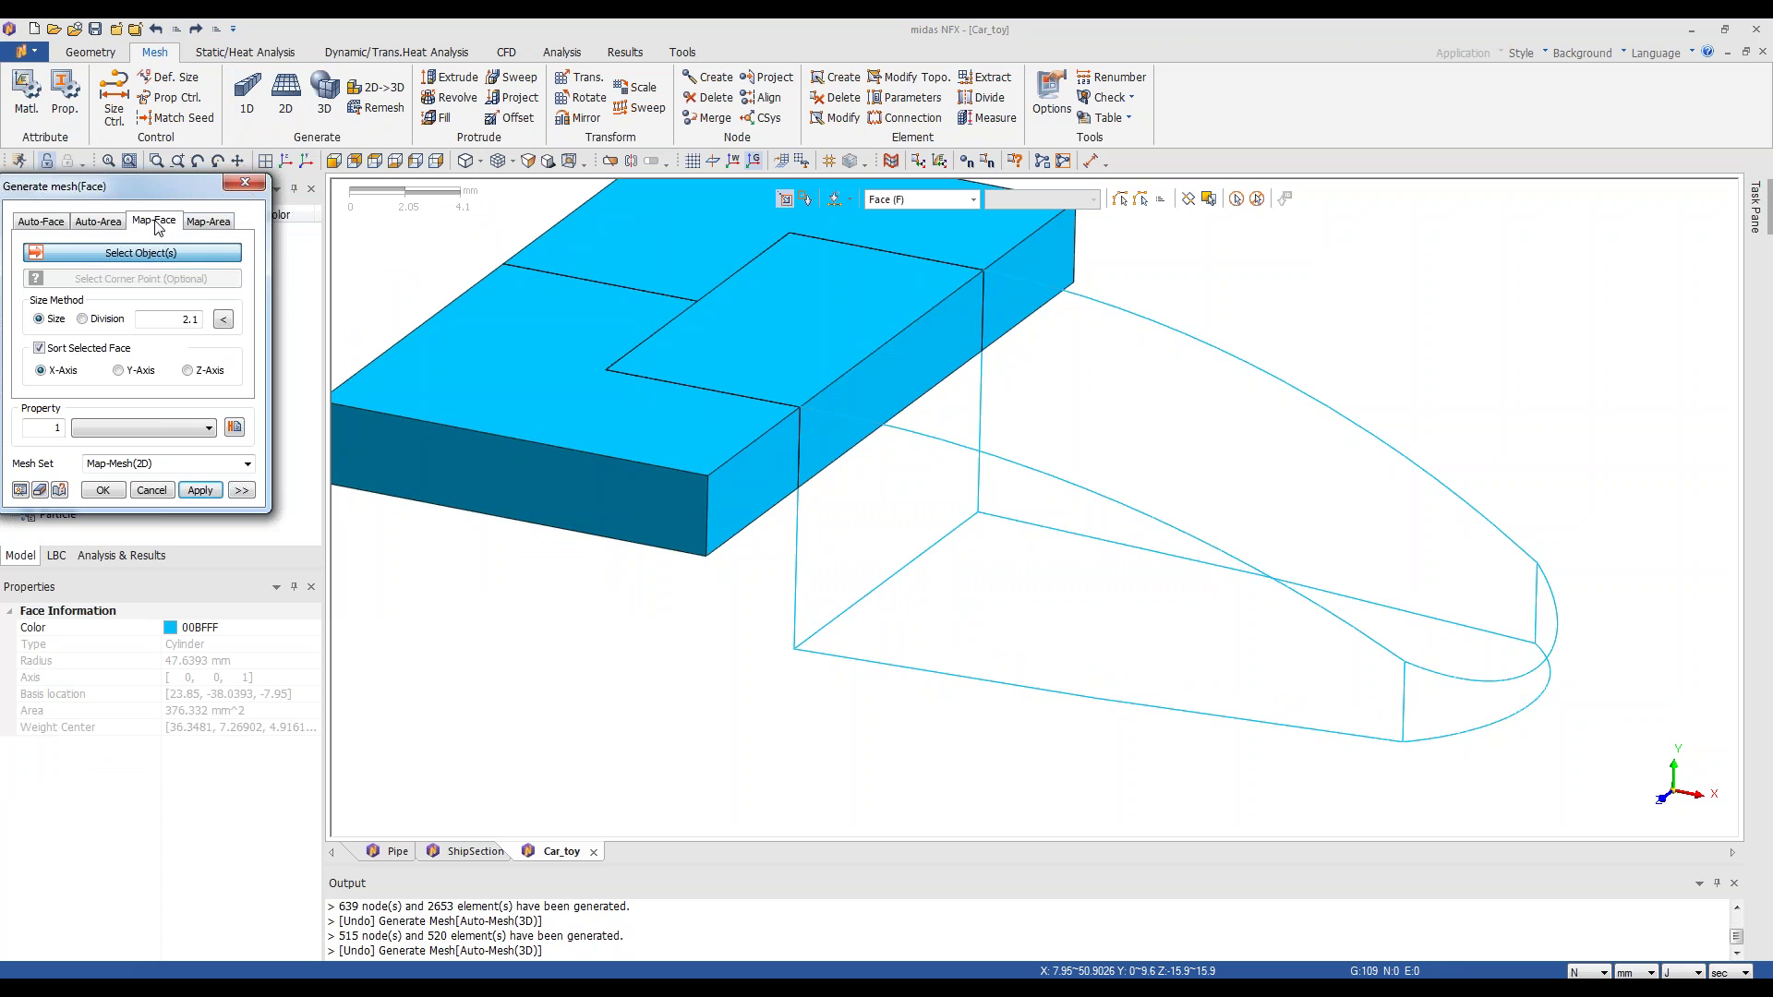
pyautogui.click(1265, 506)
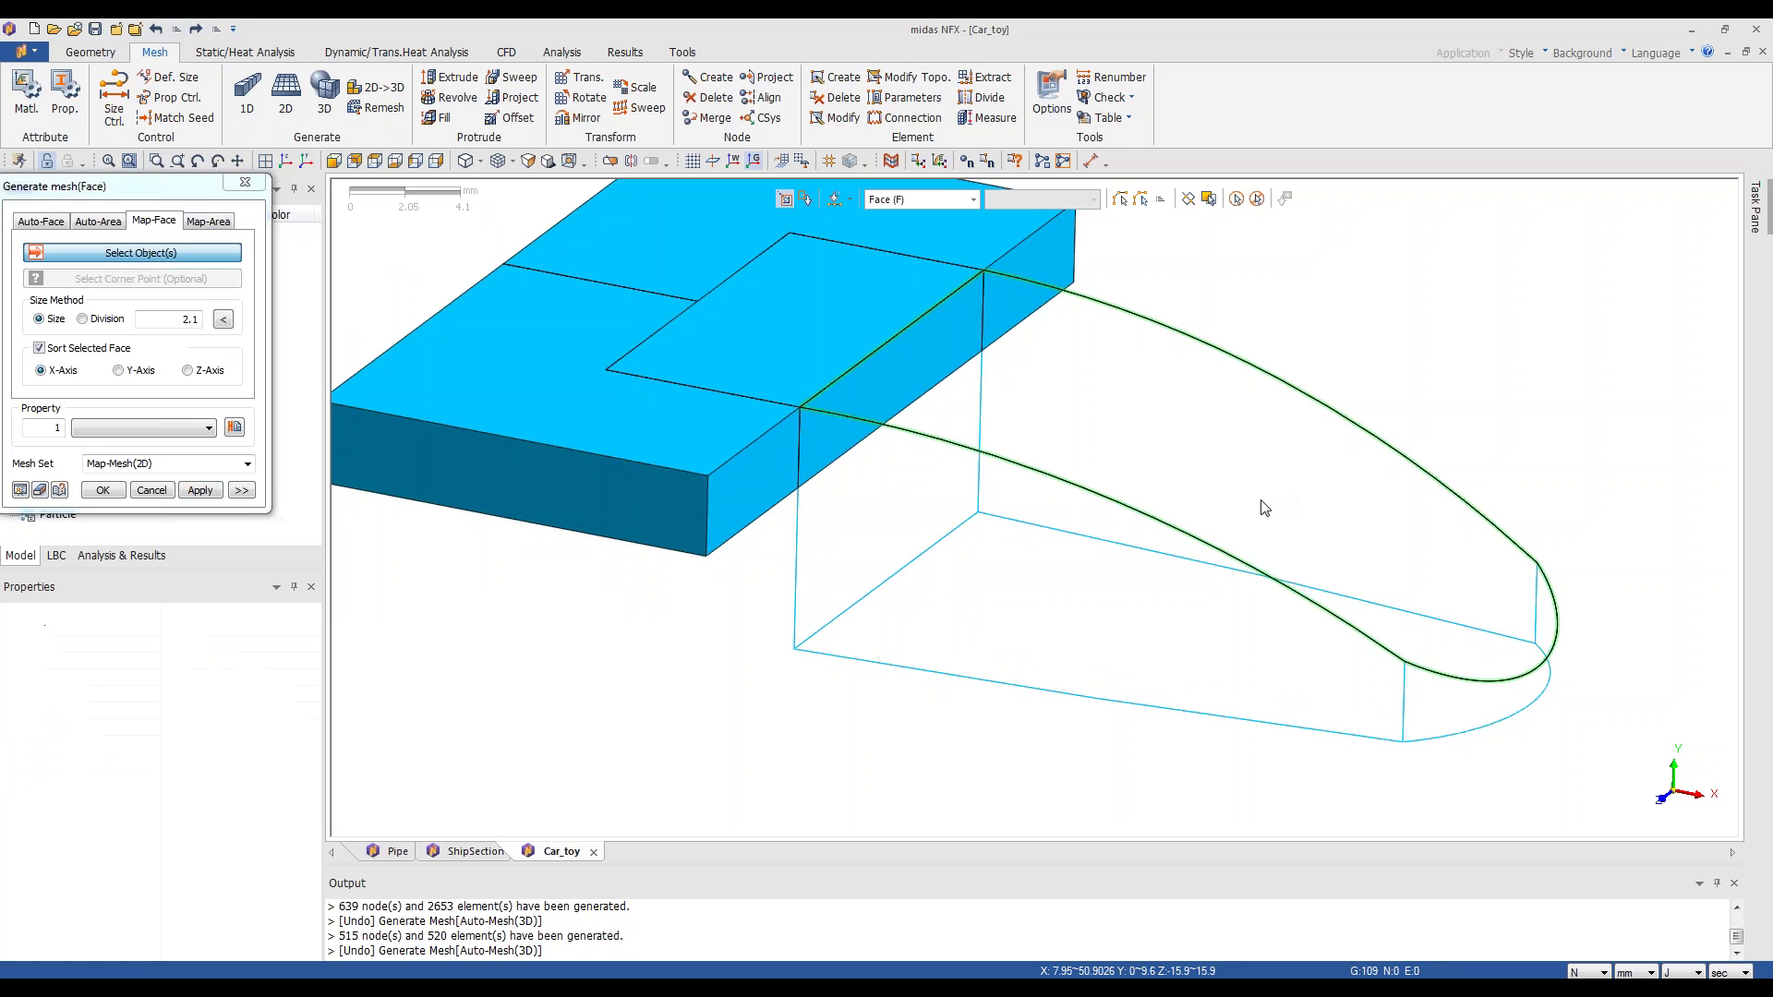
pyautogui.click(1197, 469)
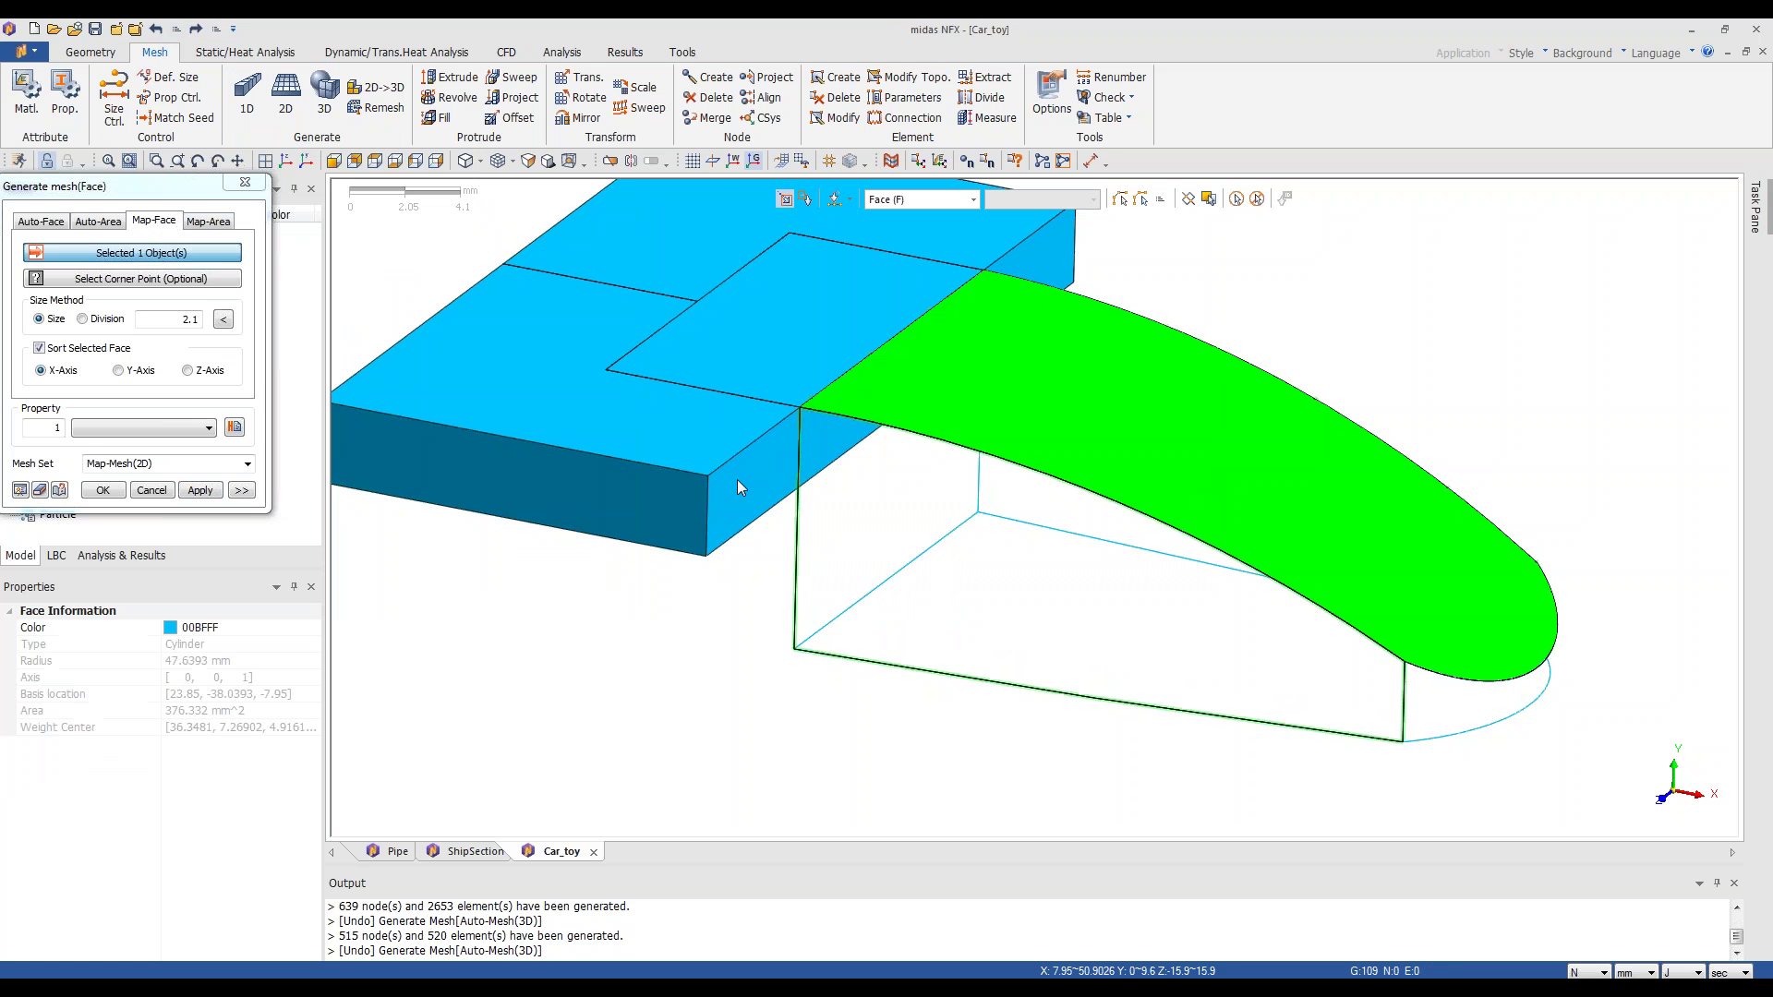
pyautogui.click(20, 490)
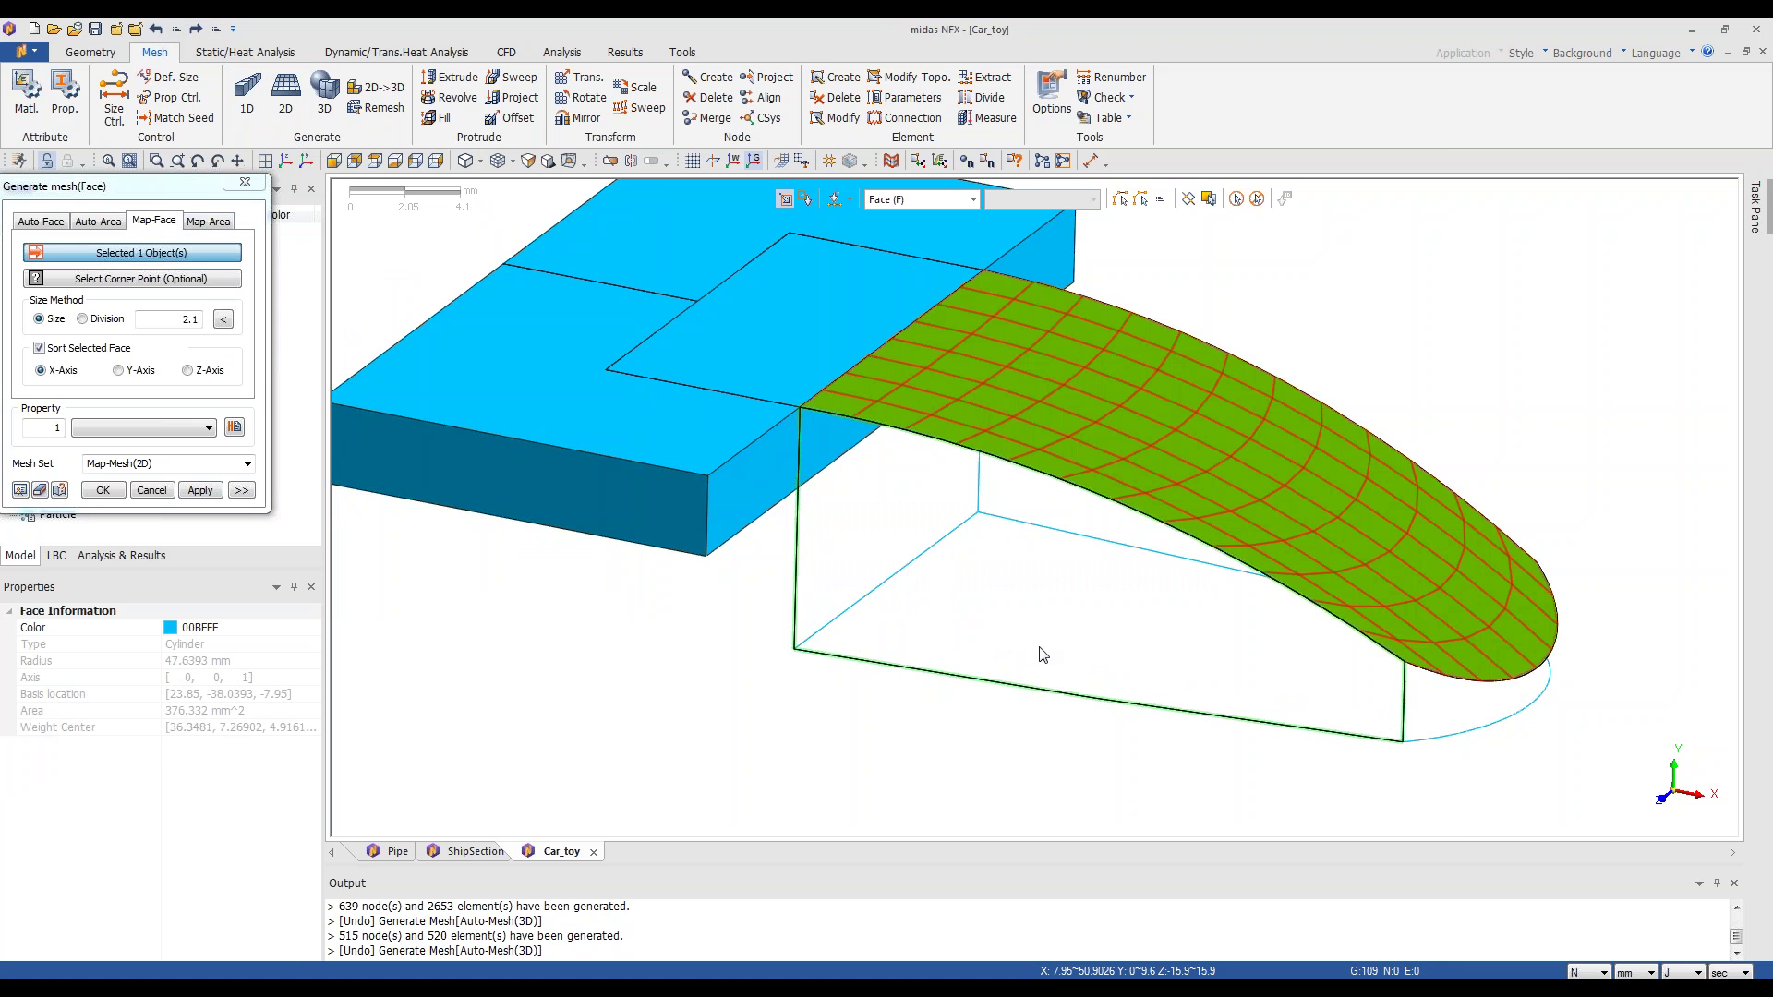
pyautogui.moveTo(1041, 653); pyautogui.dragTo(1052, 701, button='middle')
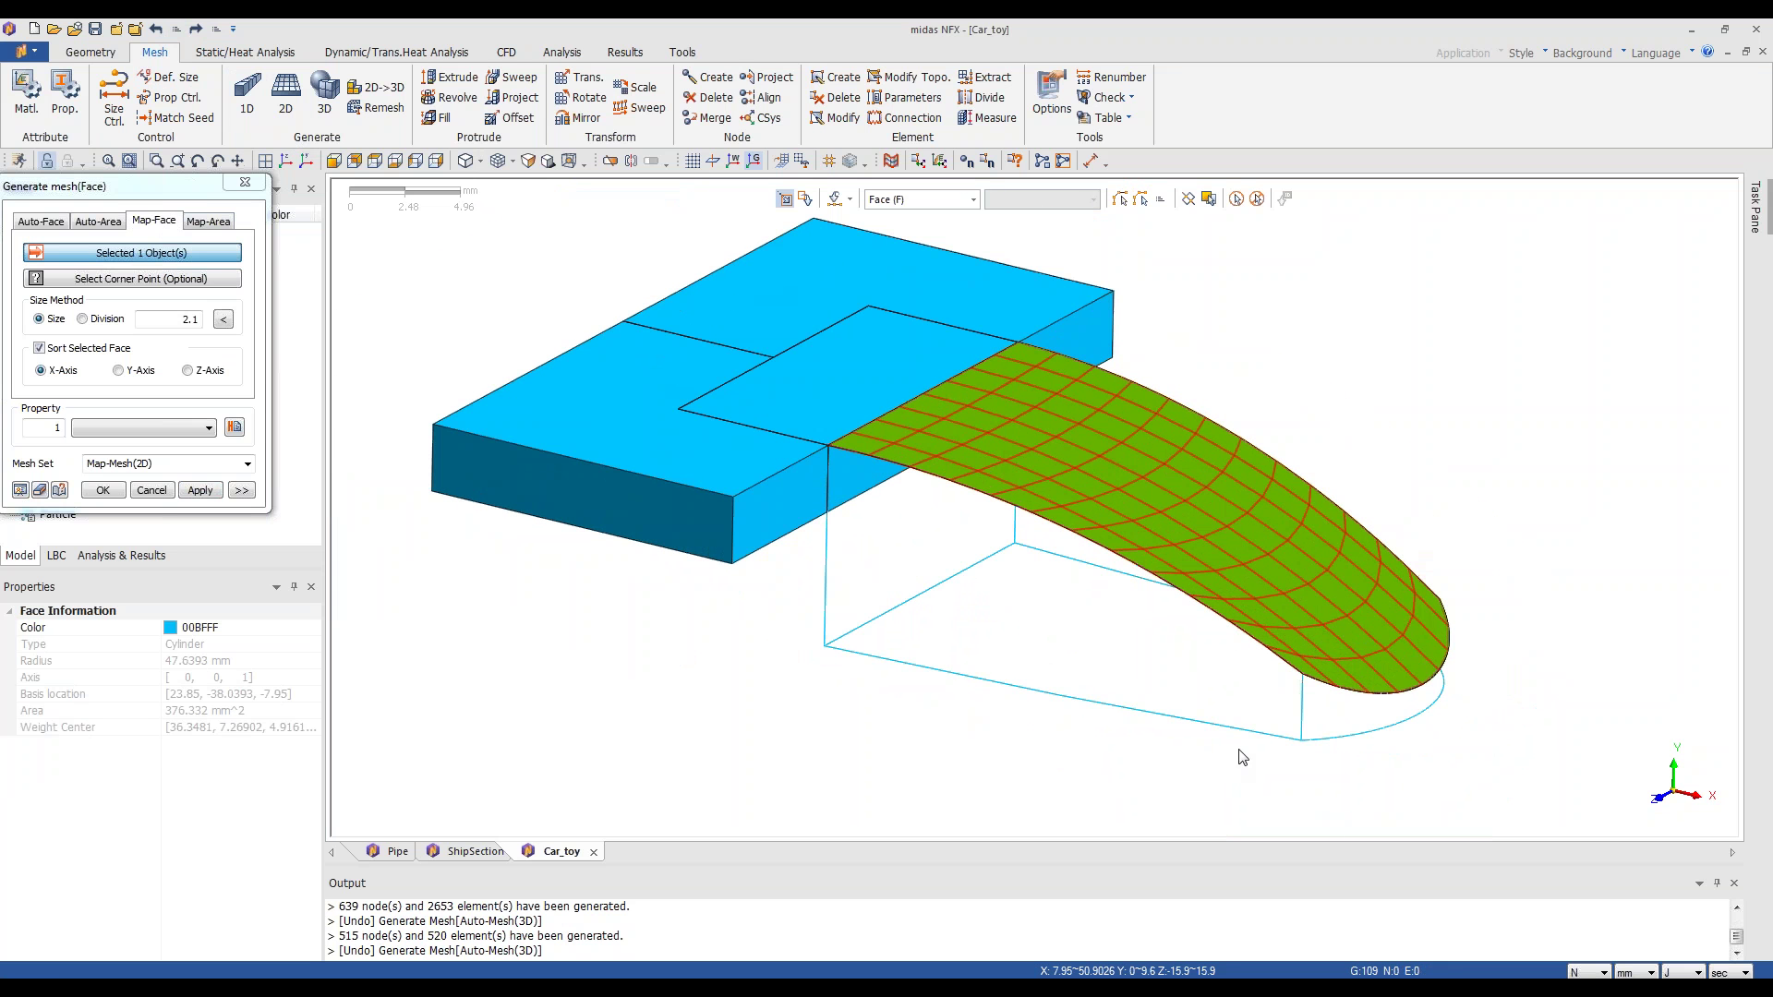
pyautogui.moveTo(1160, 685); pyautogui.dragTo(1145, 701, button='middle')
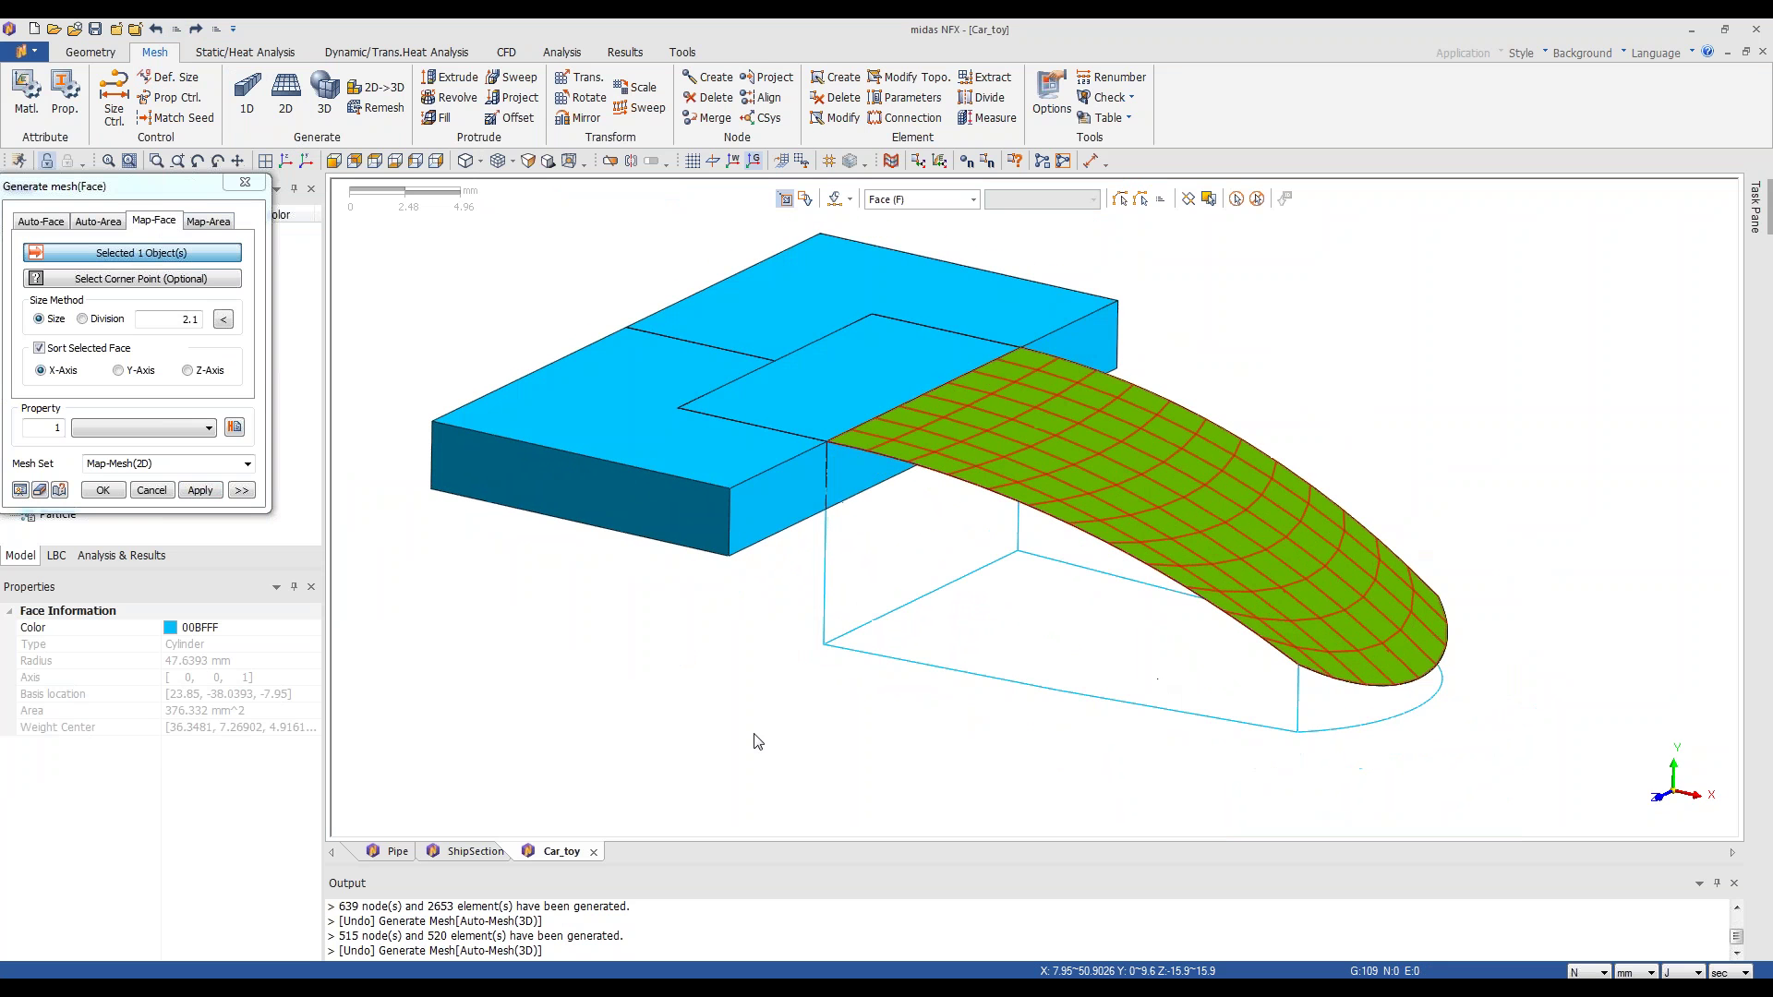
pyautogui.scroll(2, 917, 825)
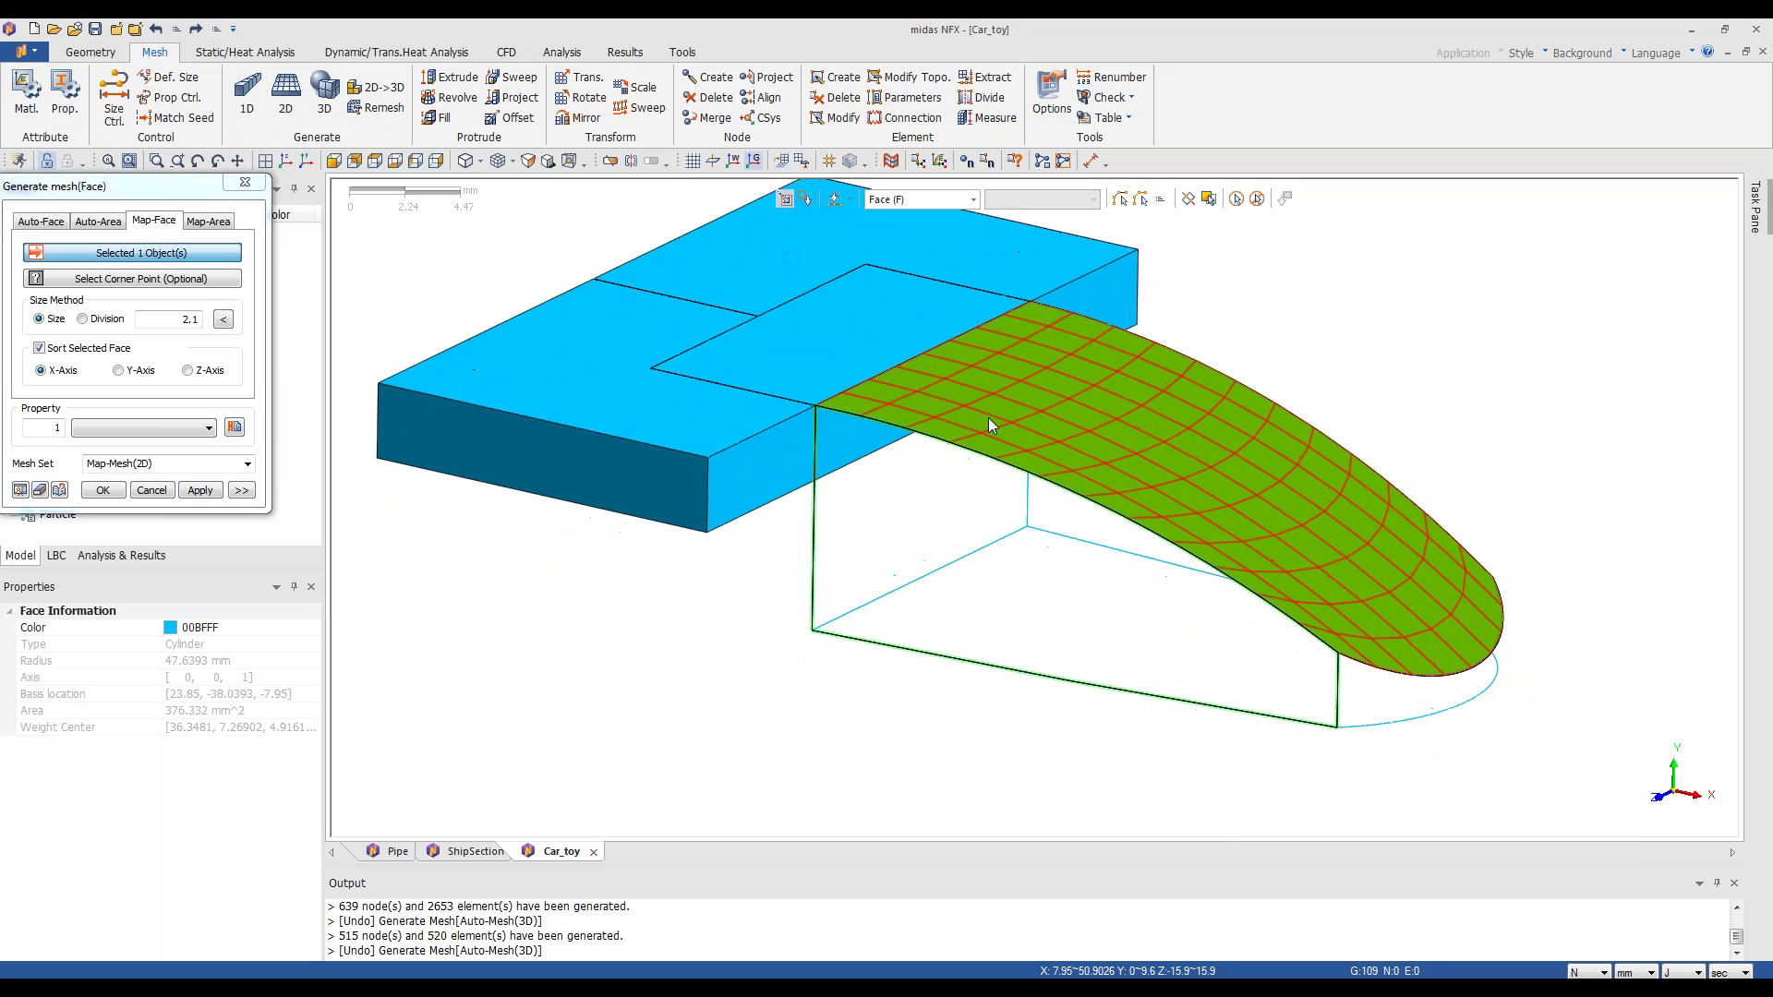
pyautogui.click(200, 490)
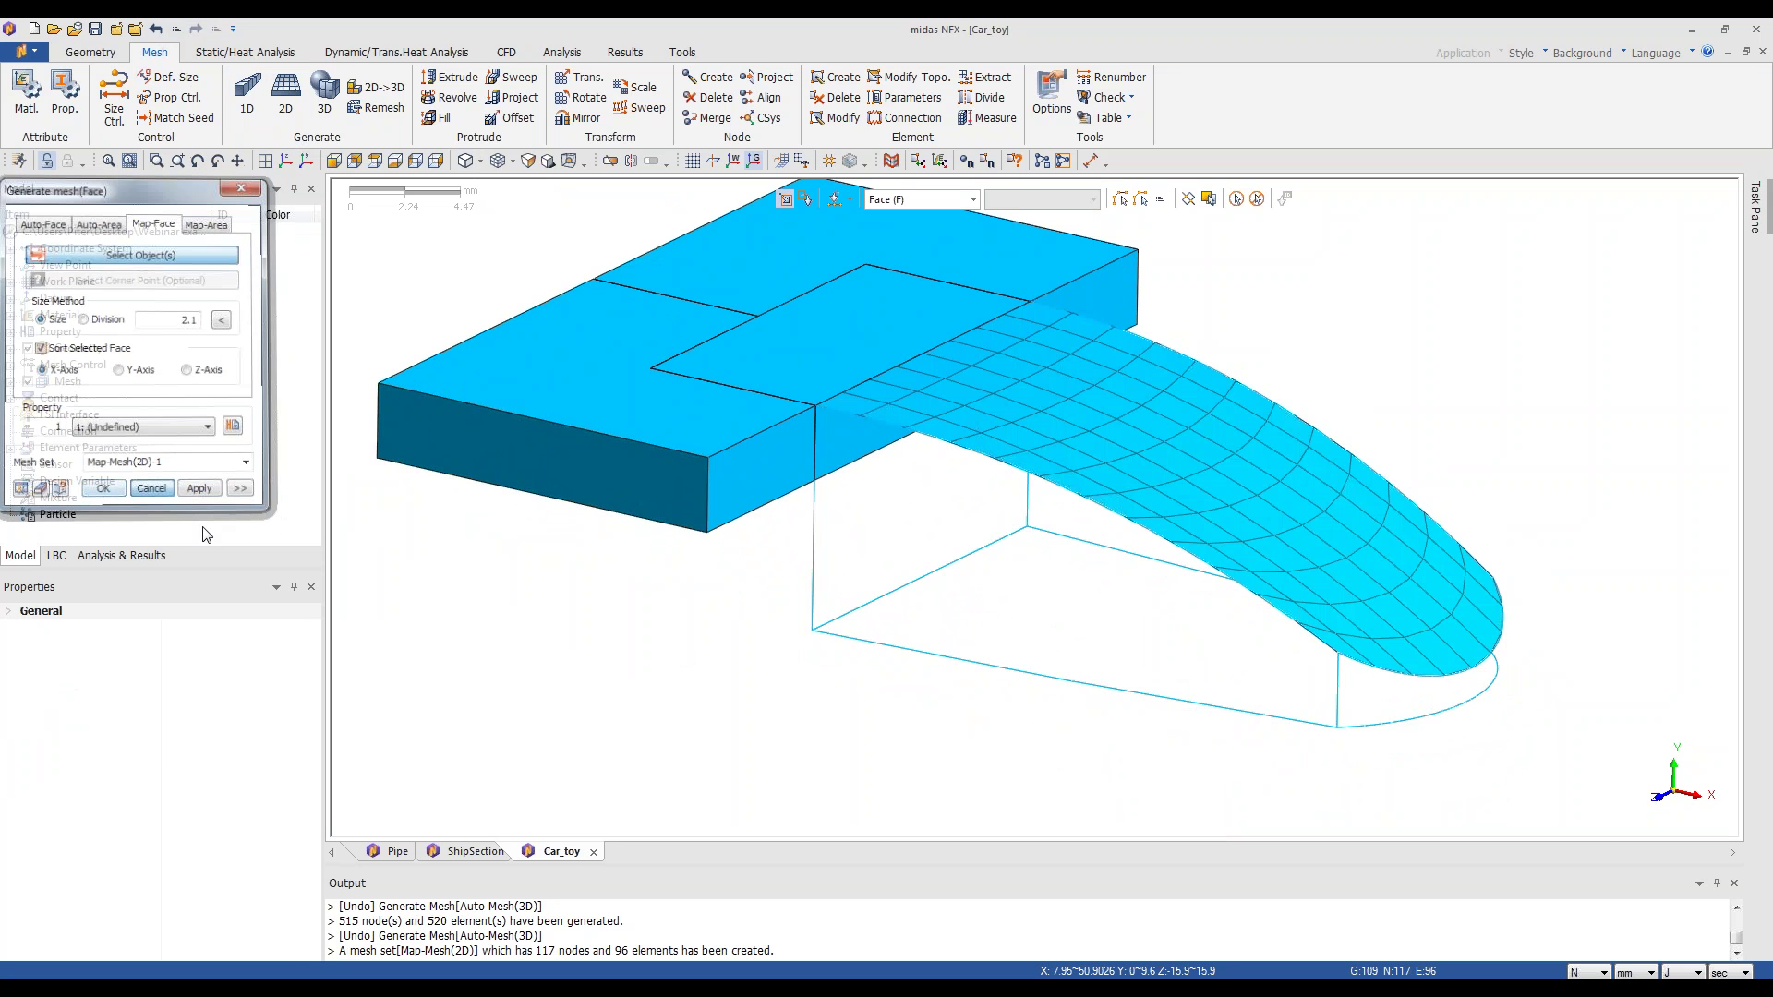
pyautogui.click(151, 491)
# - Preview and generate a size 2.1 Map-Face mesh on the flat underside face of the nose
pyautogui.moveTo(725, 658)
pyautogui.mouseDown(button='middle')
pyautogui.moveTo(736, 626)
pyautogui.moveTo(700, 641)
pyautogui.moveTo(716, 651)
pyautogui.mouseUp(button='middle')
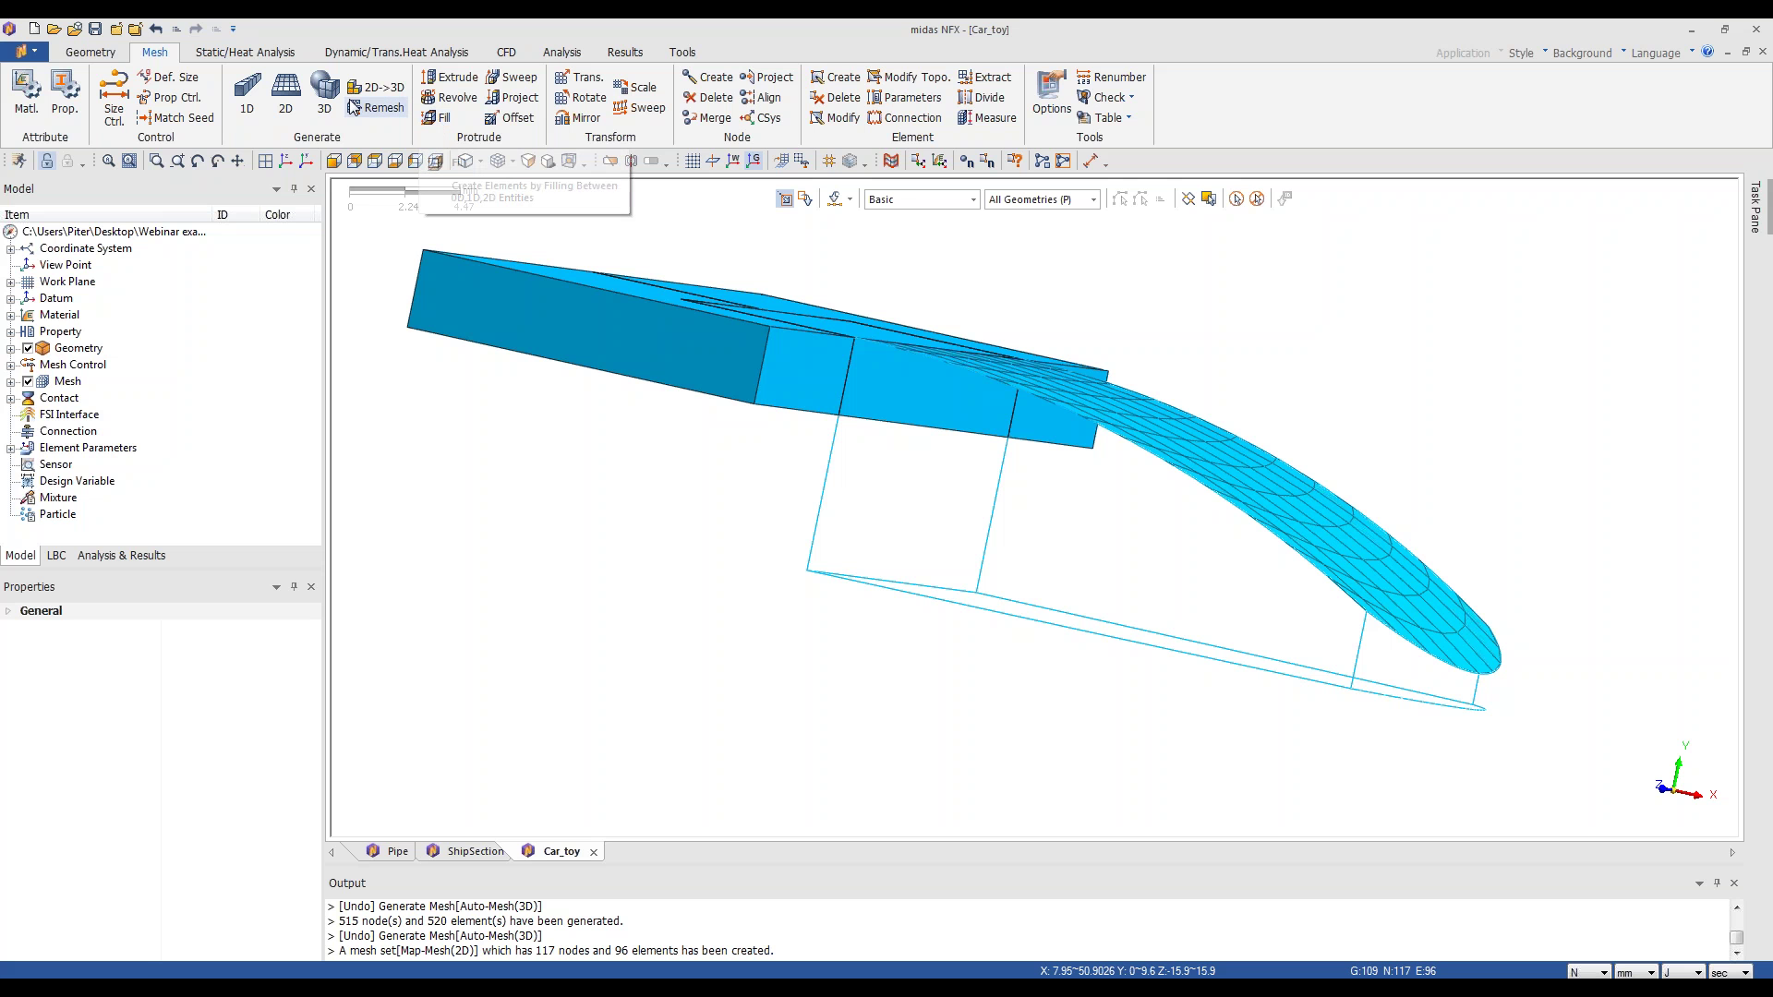
pyautogui.click(285, 93)
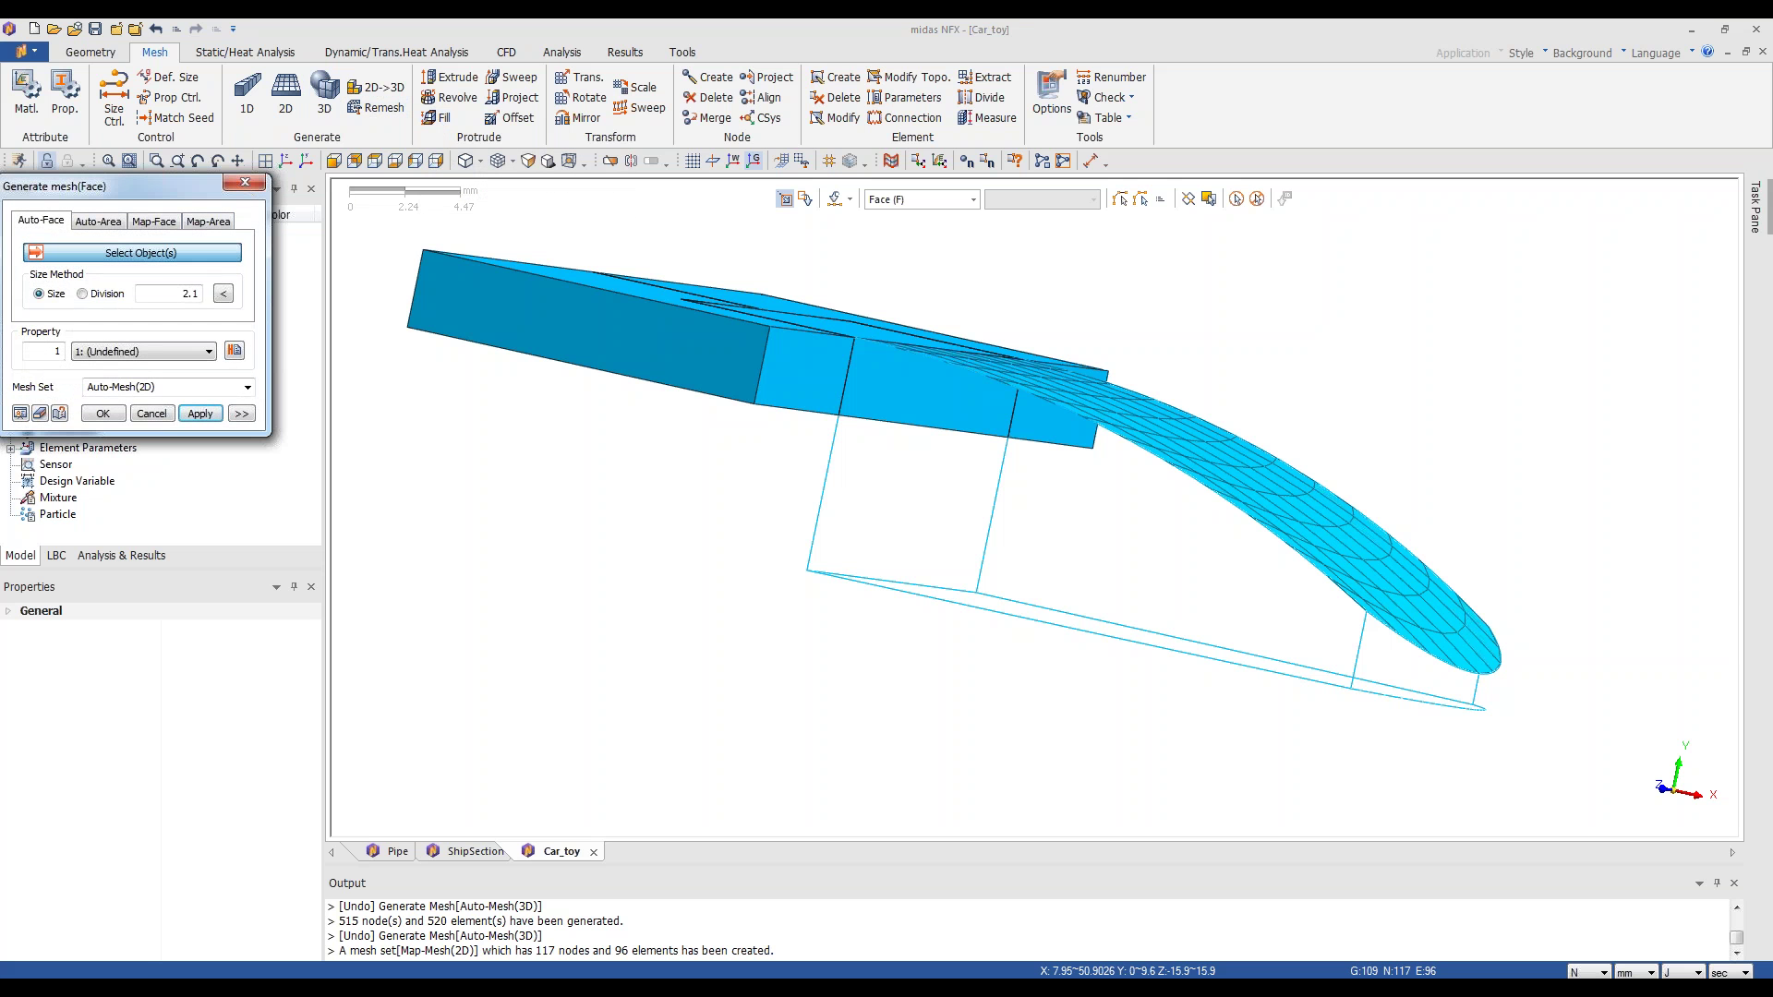
pyautogui.click(171, 223)
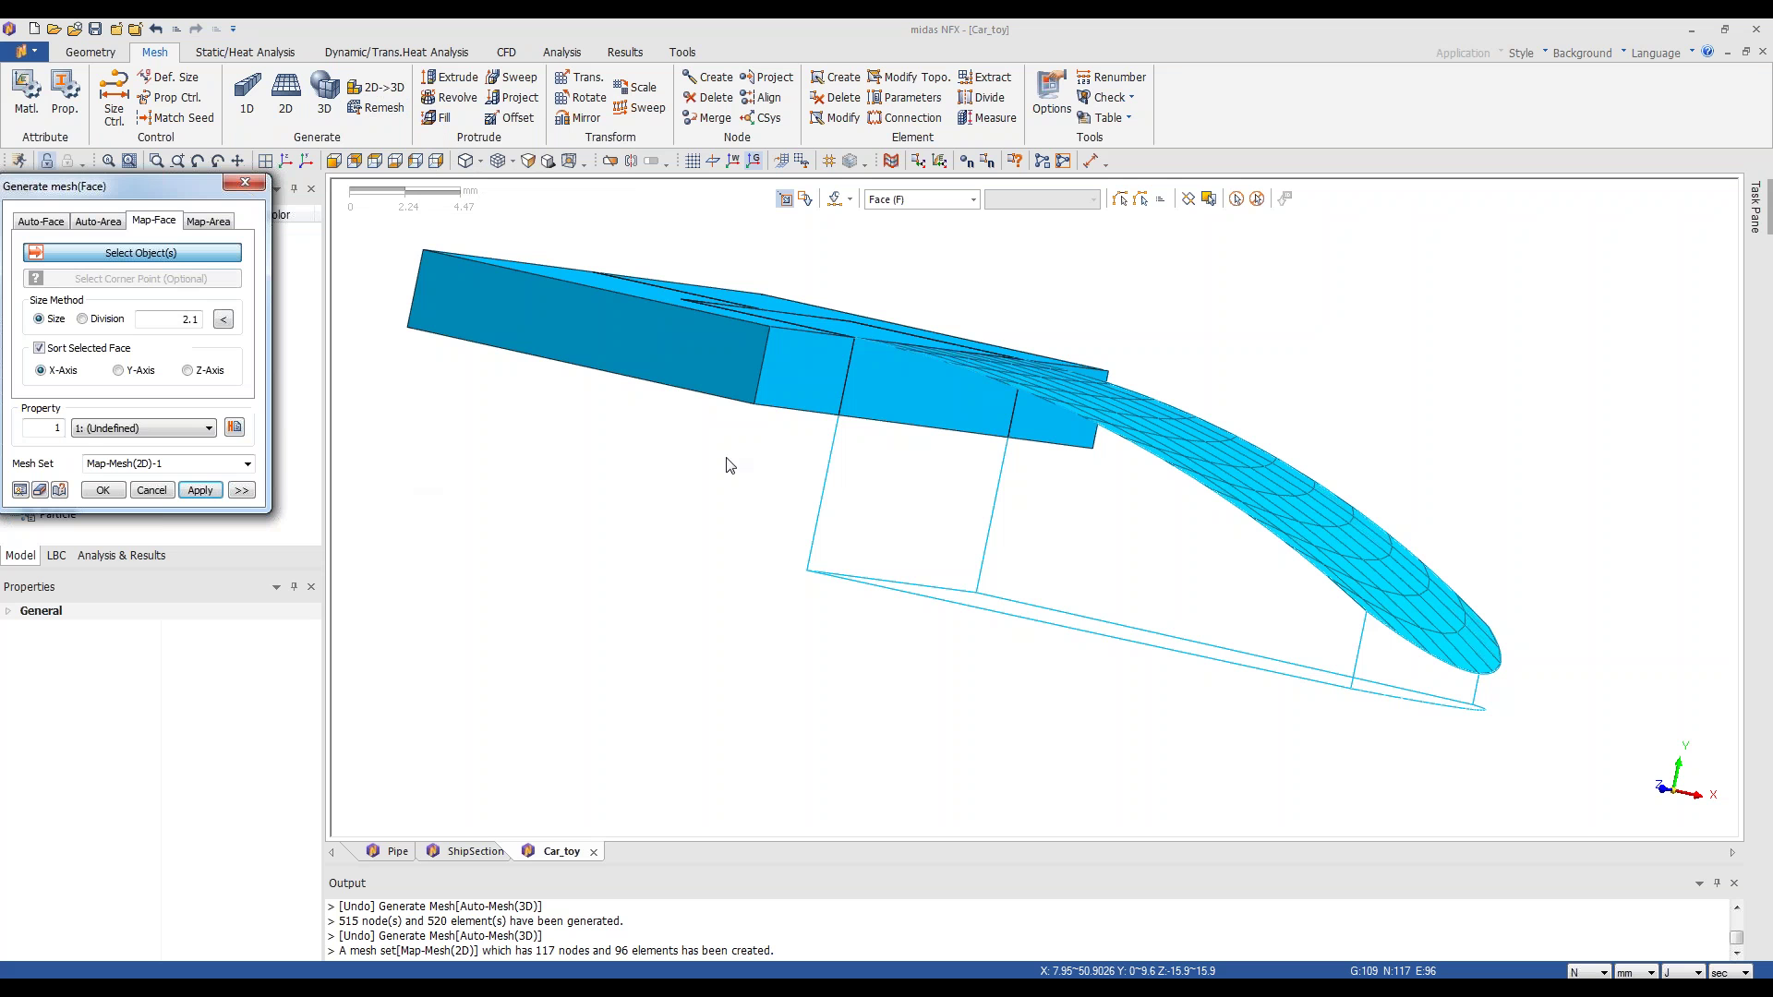
pyautogui.click(997, 413)
pyautogui.moveTo(998, 413); pyautogui.dragTo(1016, 522, button='middle')
pyautogui.click(1016, 522)
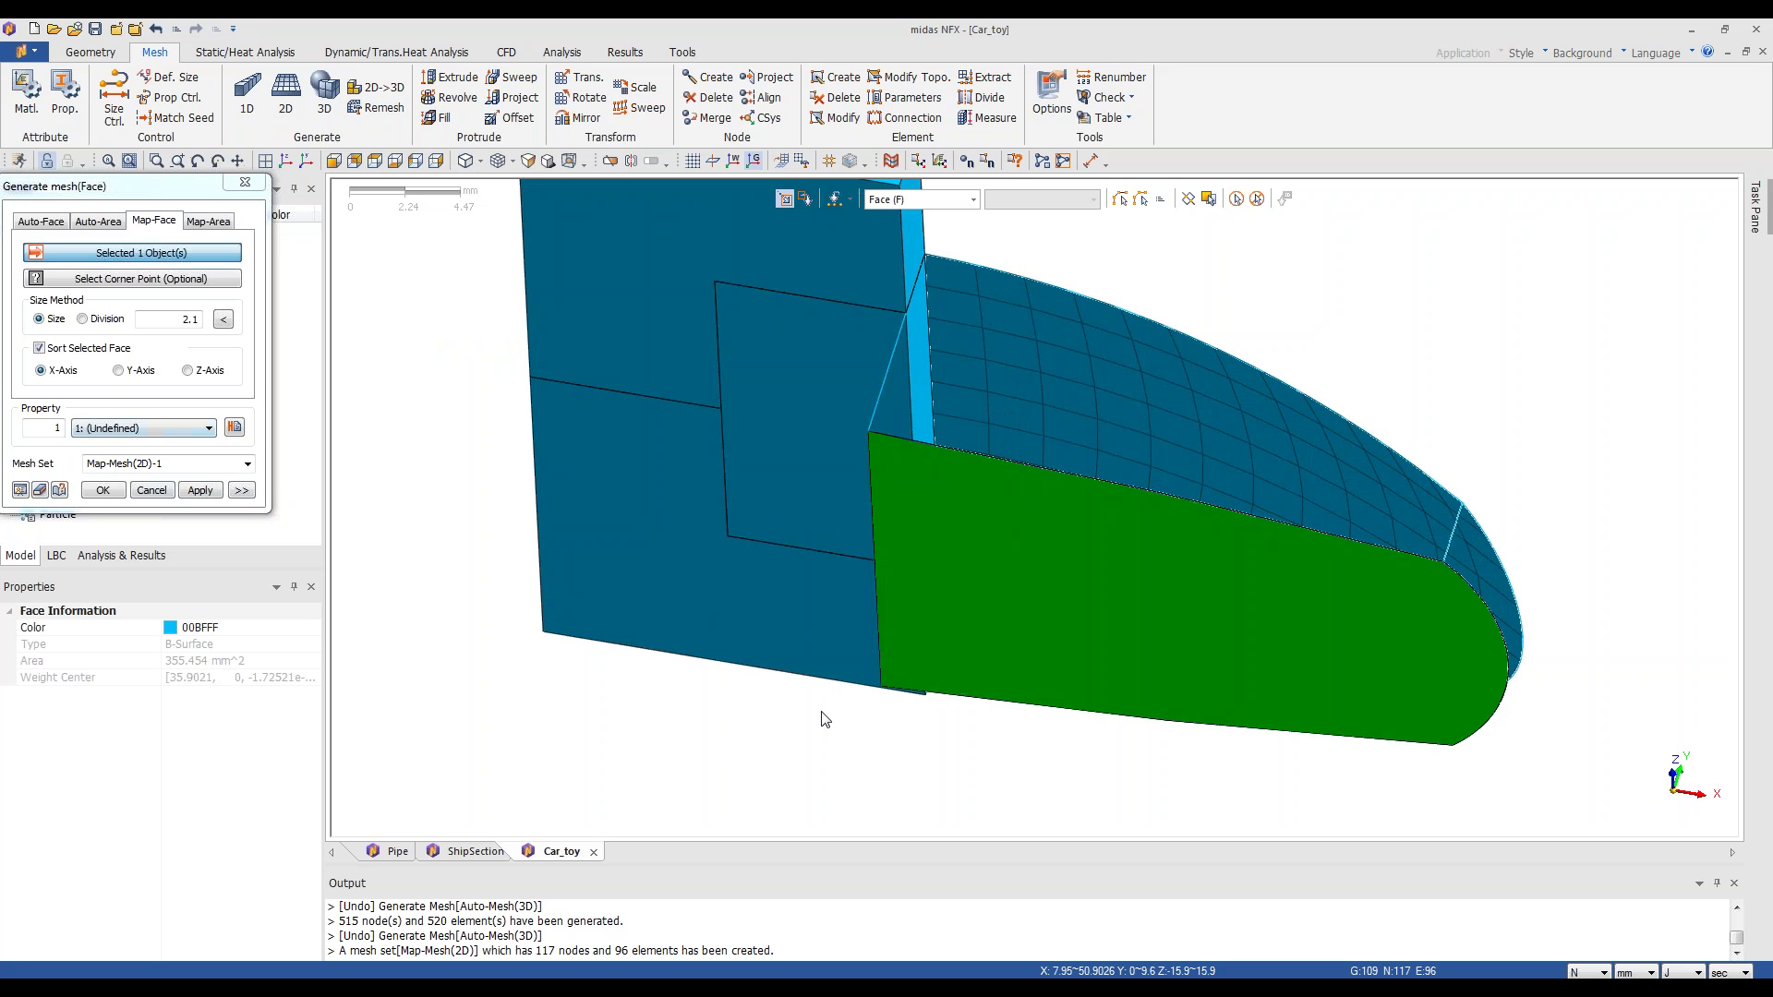
pyautogui.click(21, 490)
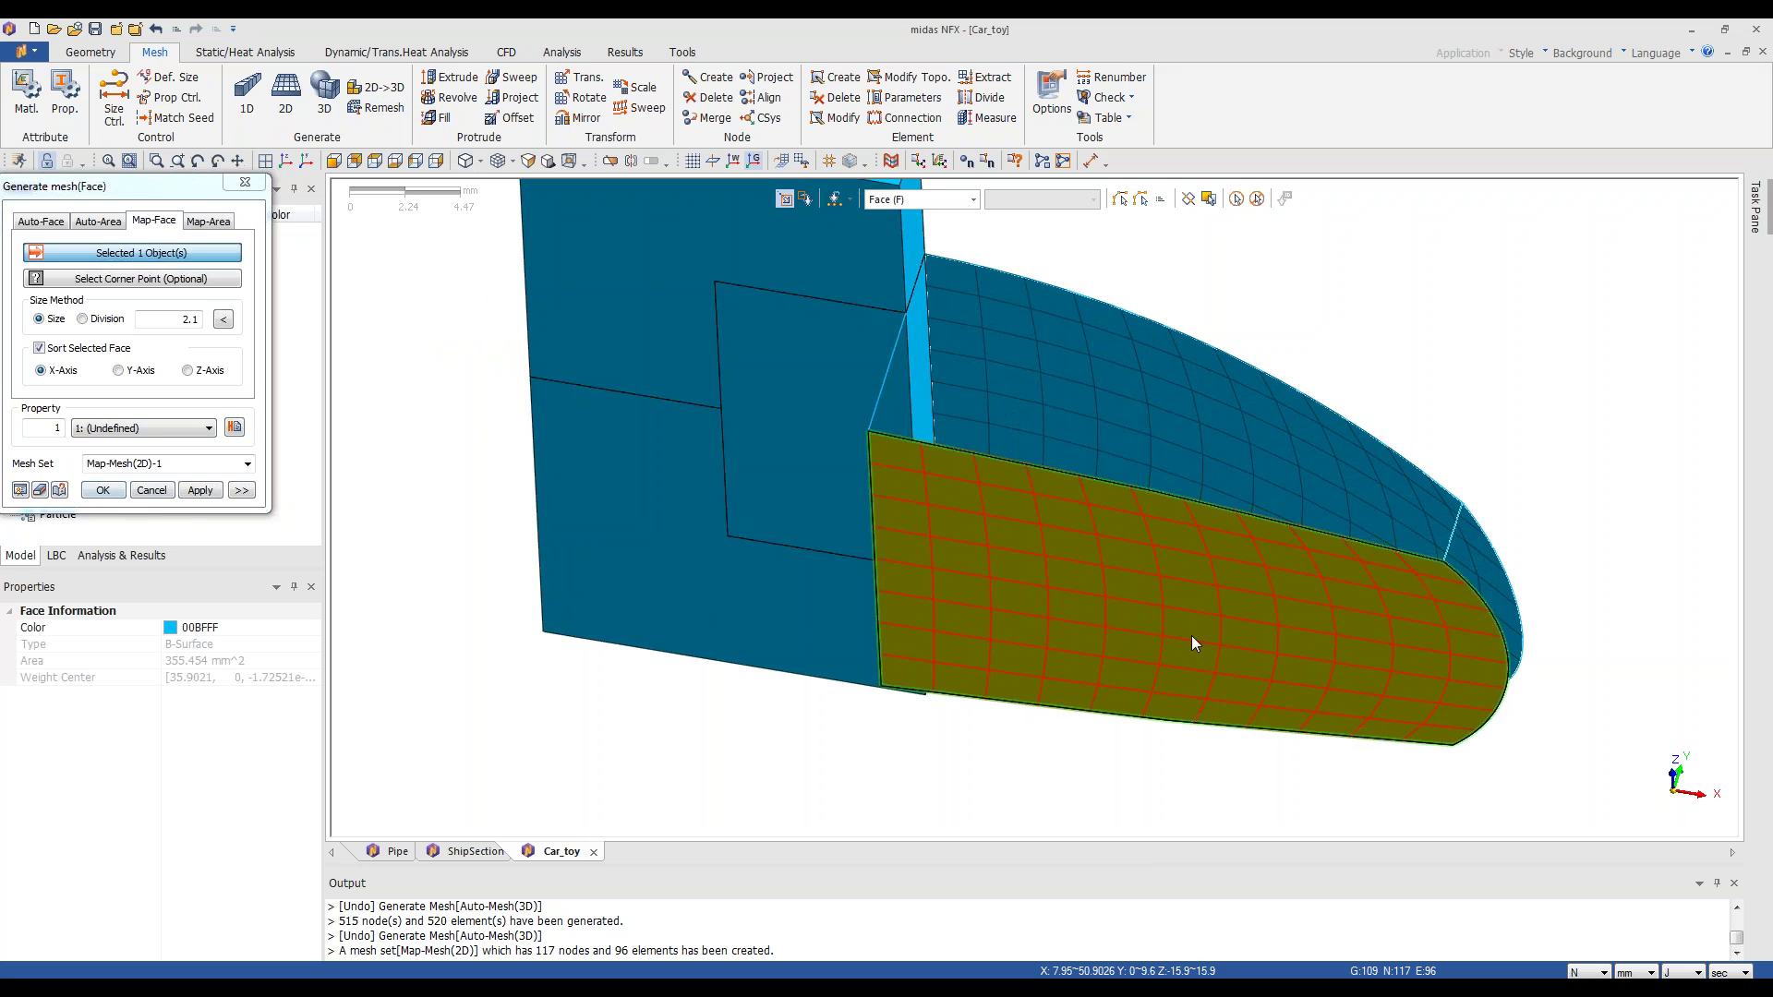
pyautogui.moveTo(1192, 635); pyautogui.dragTo(1058, 331, button='middle')
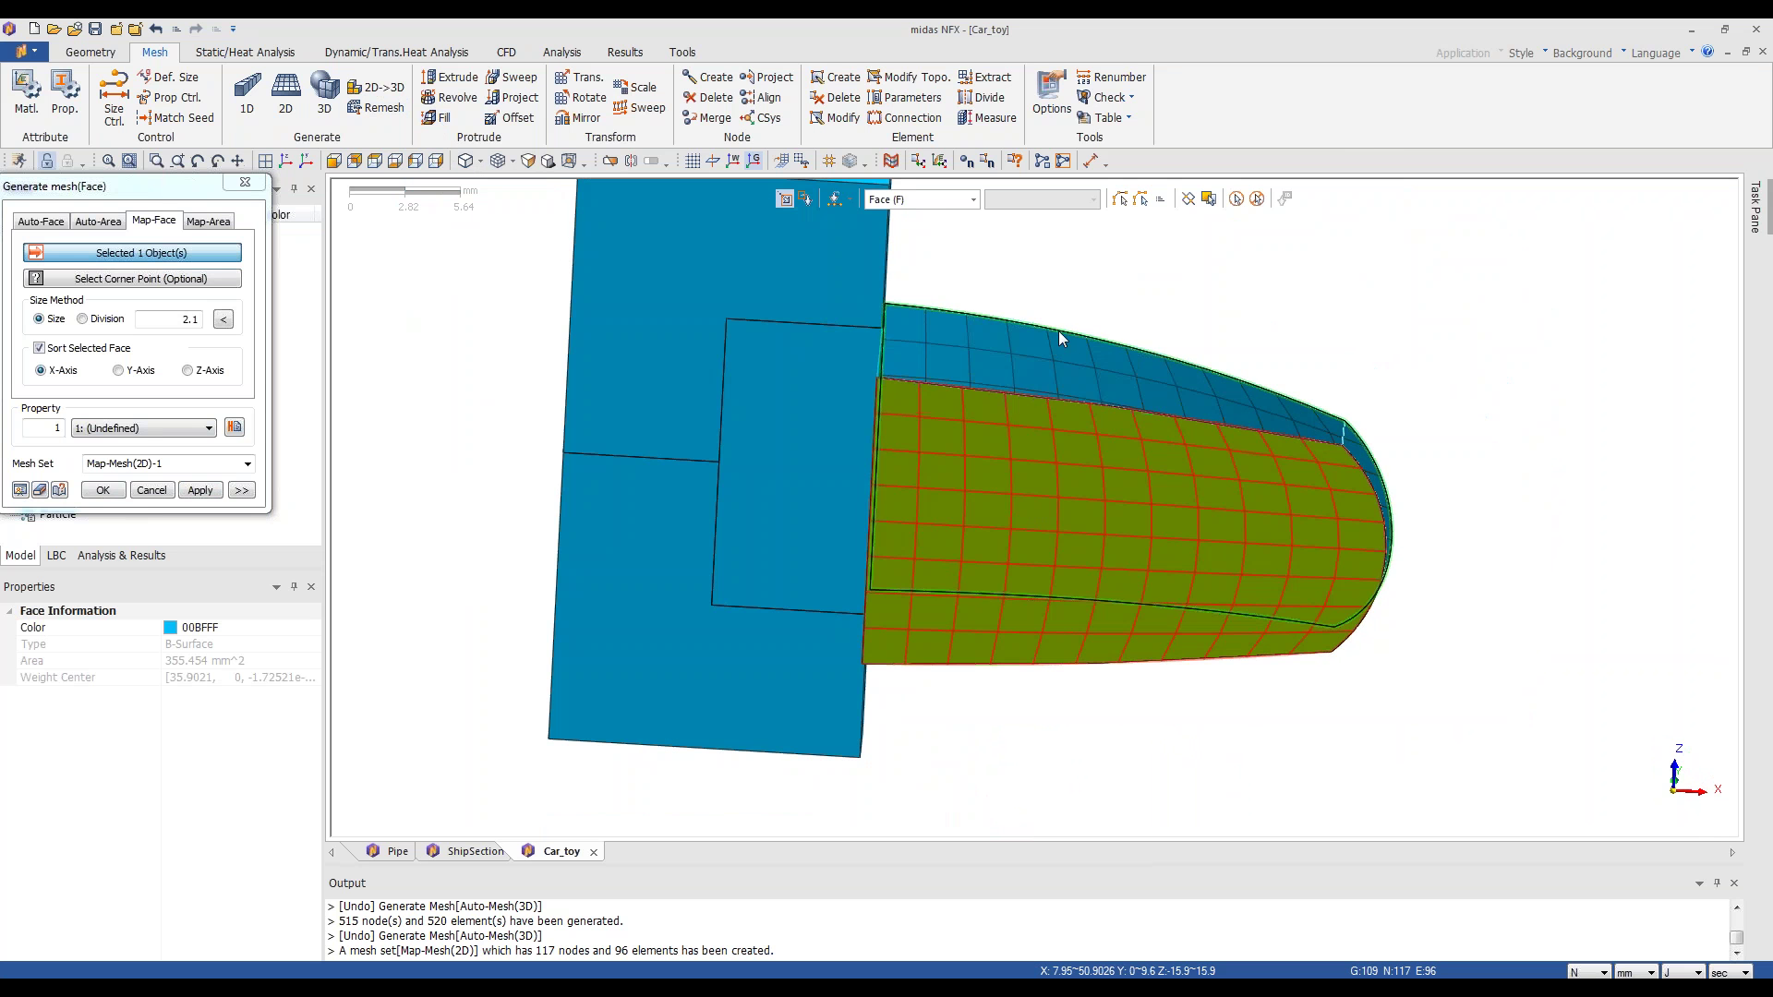
pyautogui.click(108, 496)
# - Set up a 2D-to-3D fill mesh, with the curved face's elements as bottom and the underside face's elements as top
pyautogui.moveTo(1235, 357); pyautogui.dragTo(441, 277, button='middle')
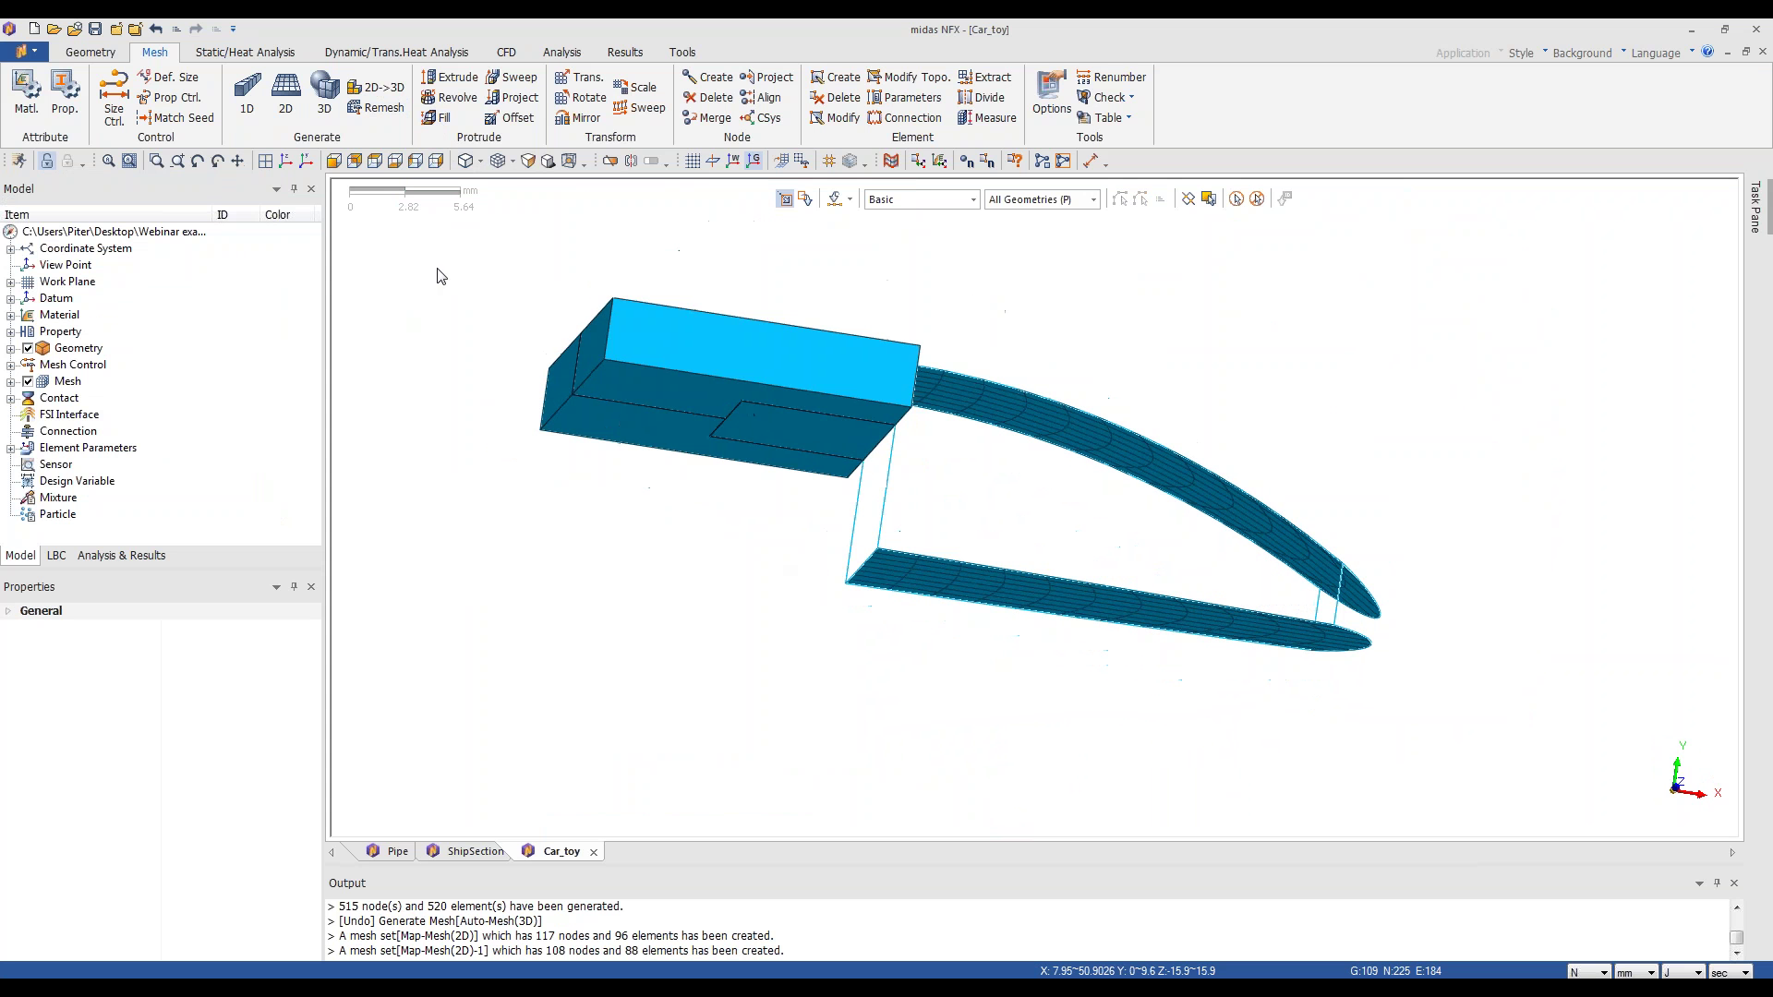
pyautogui.click(437, 117)
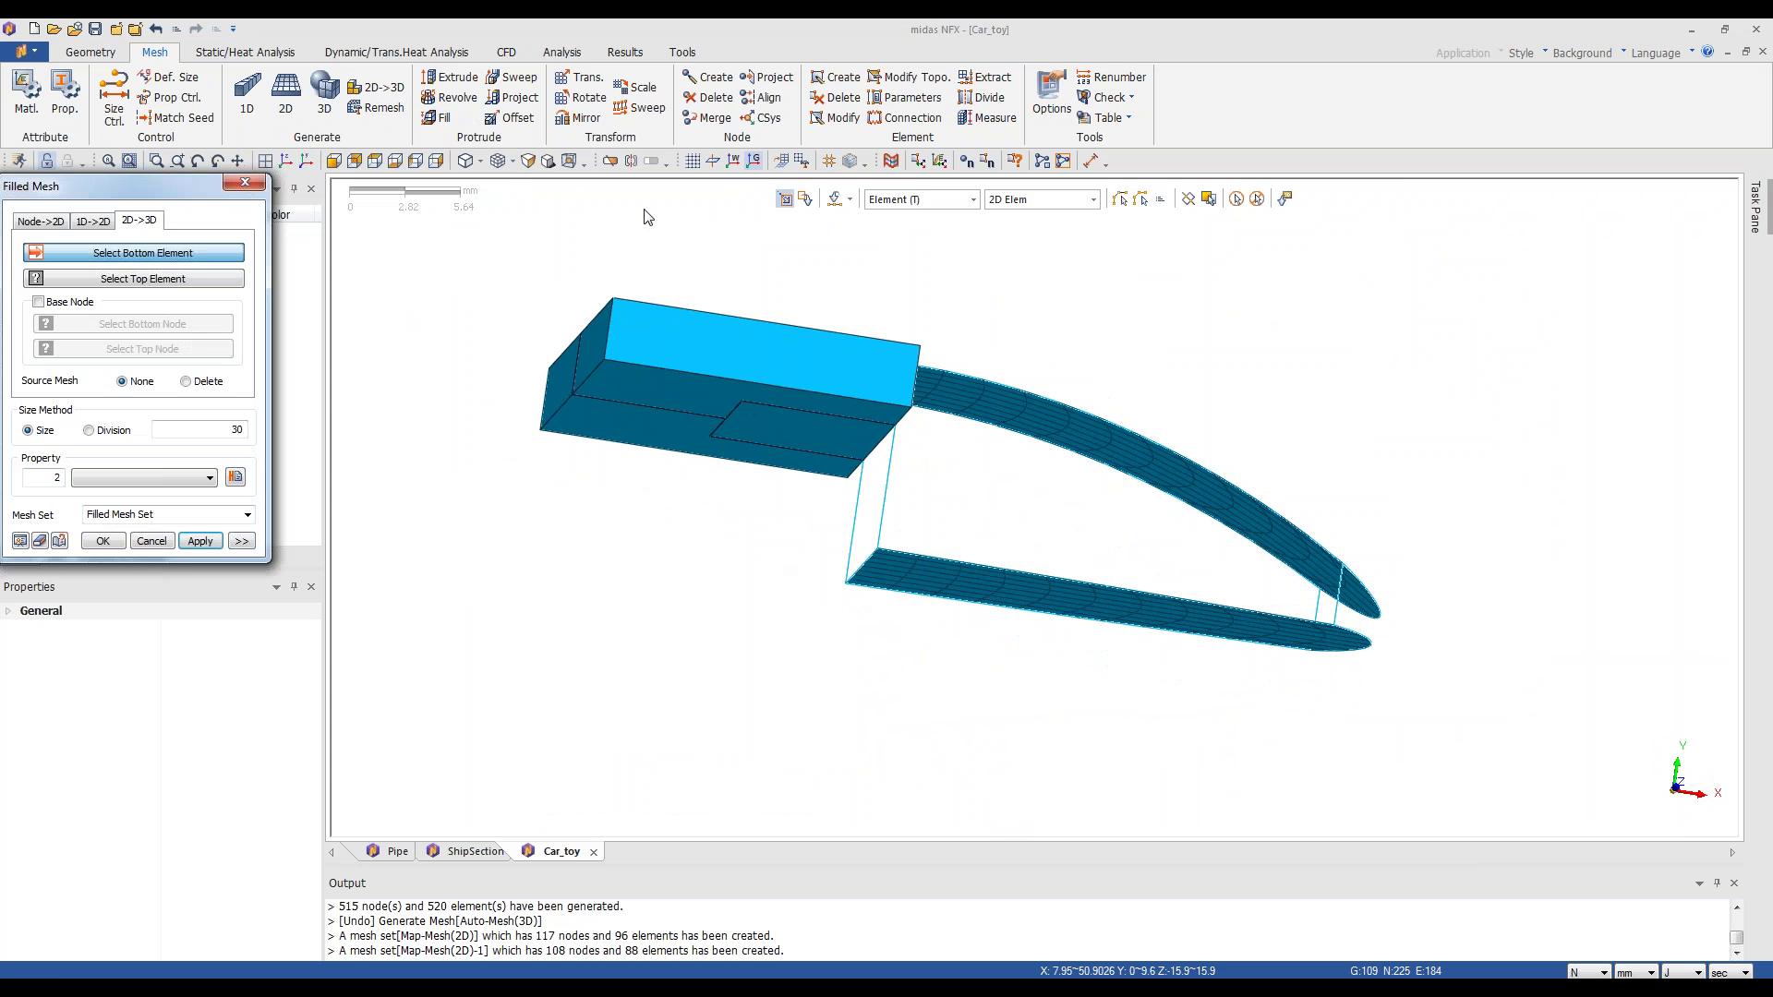
pyautogui.click(336, 163)
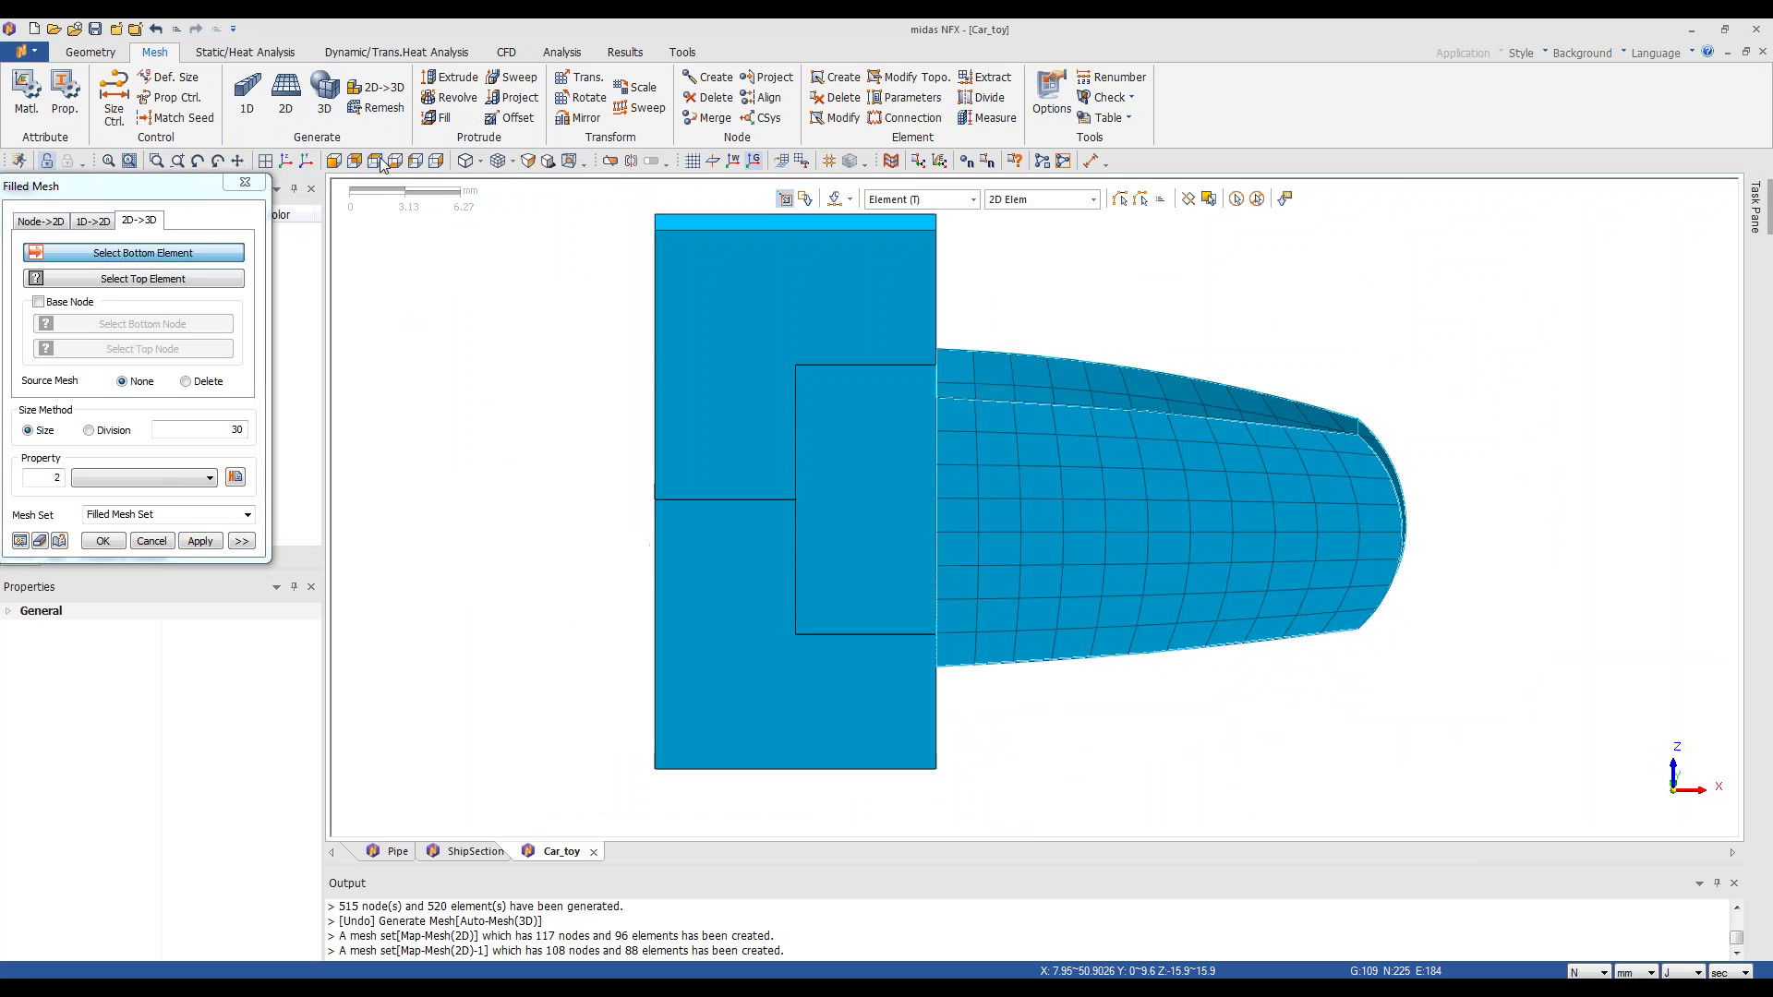
pyautogui.click(377, 162)
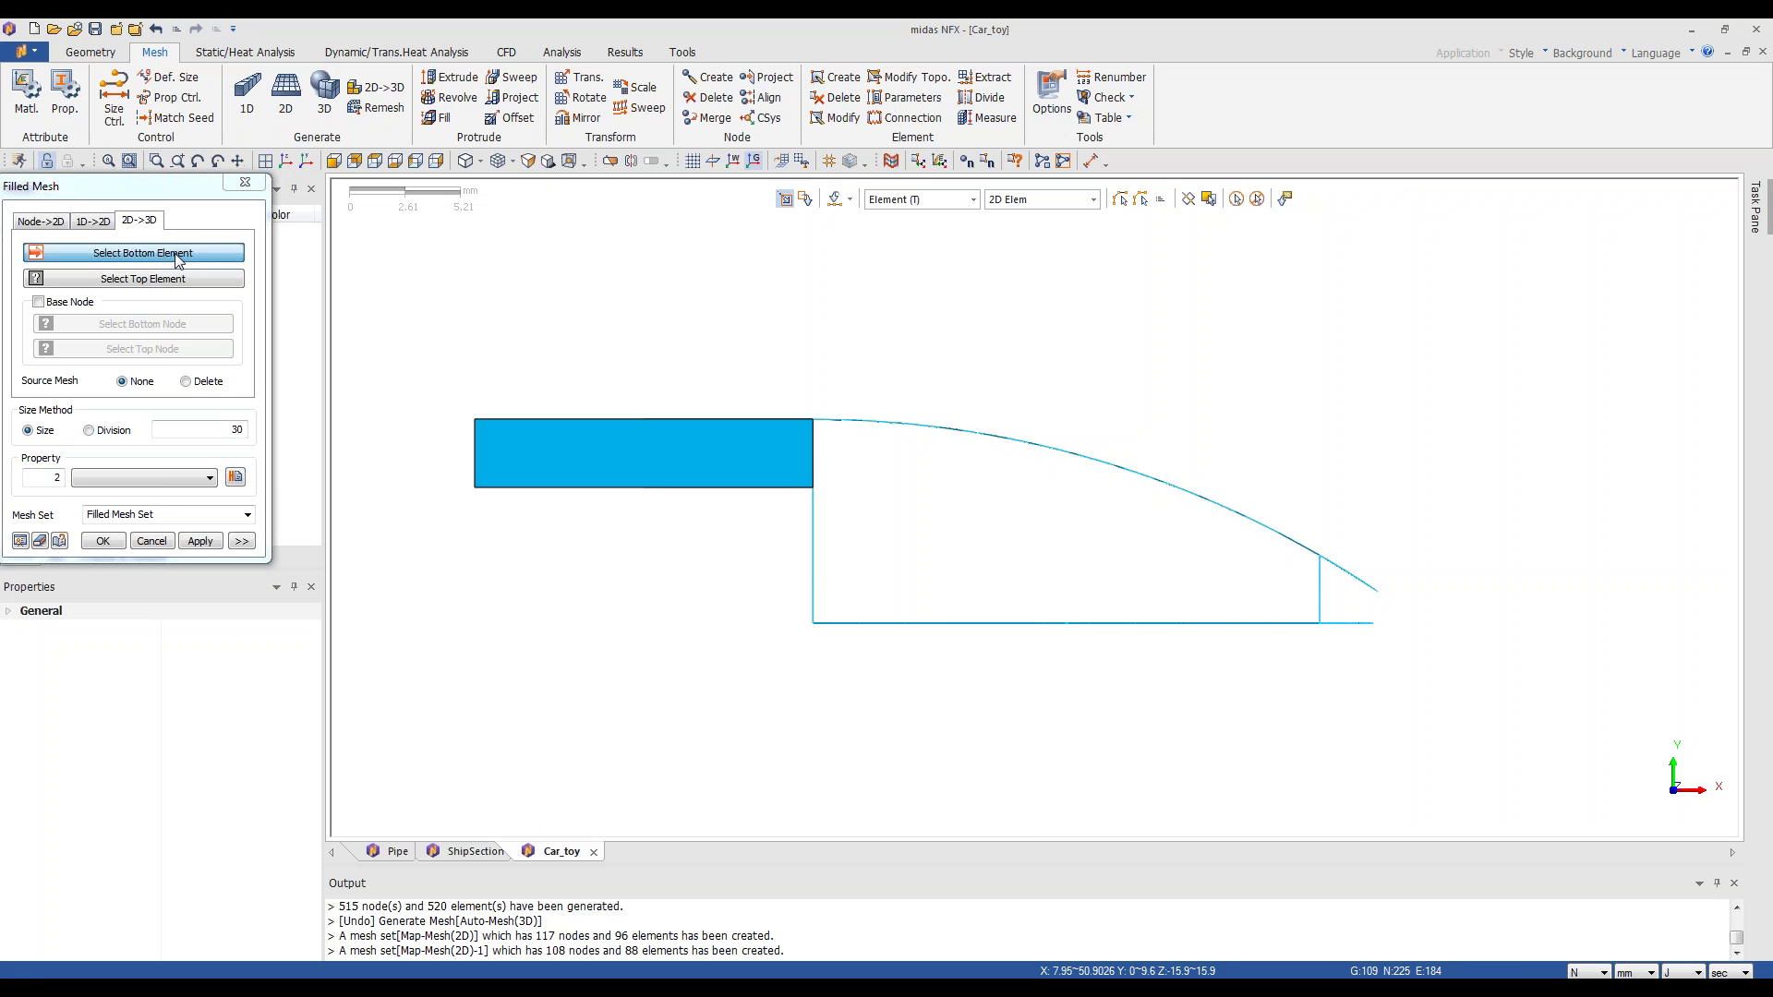
pyautogui.moveTo(783, 386); pyautogui.dragTo(1468, 609)
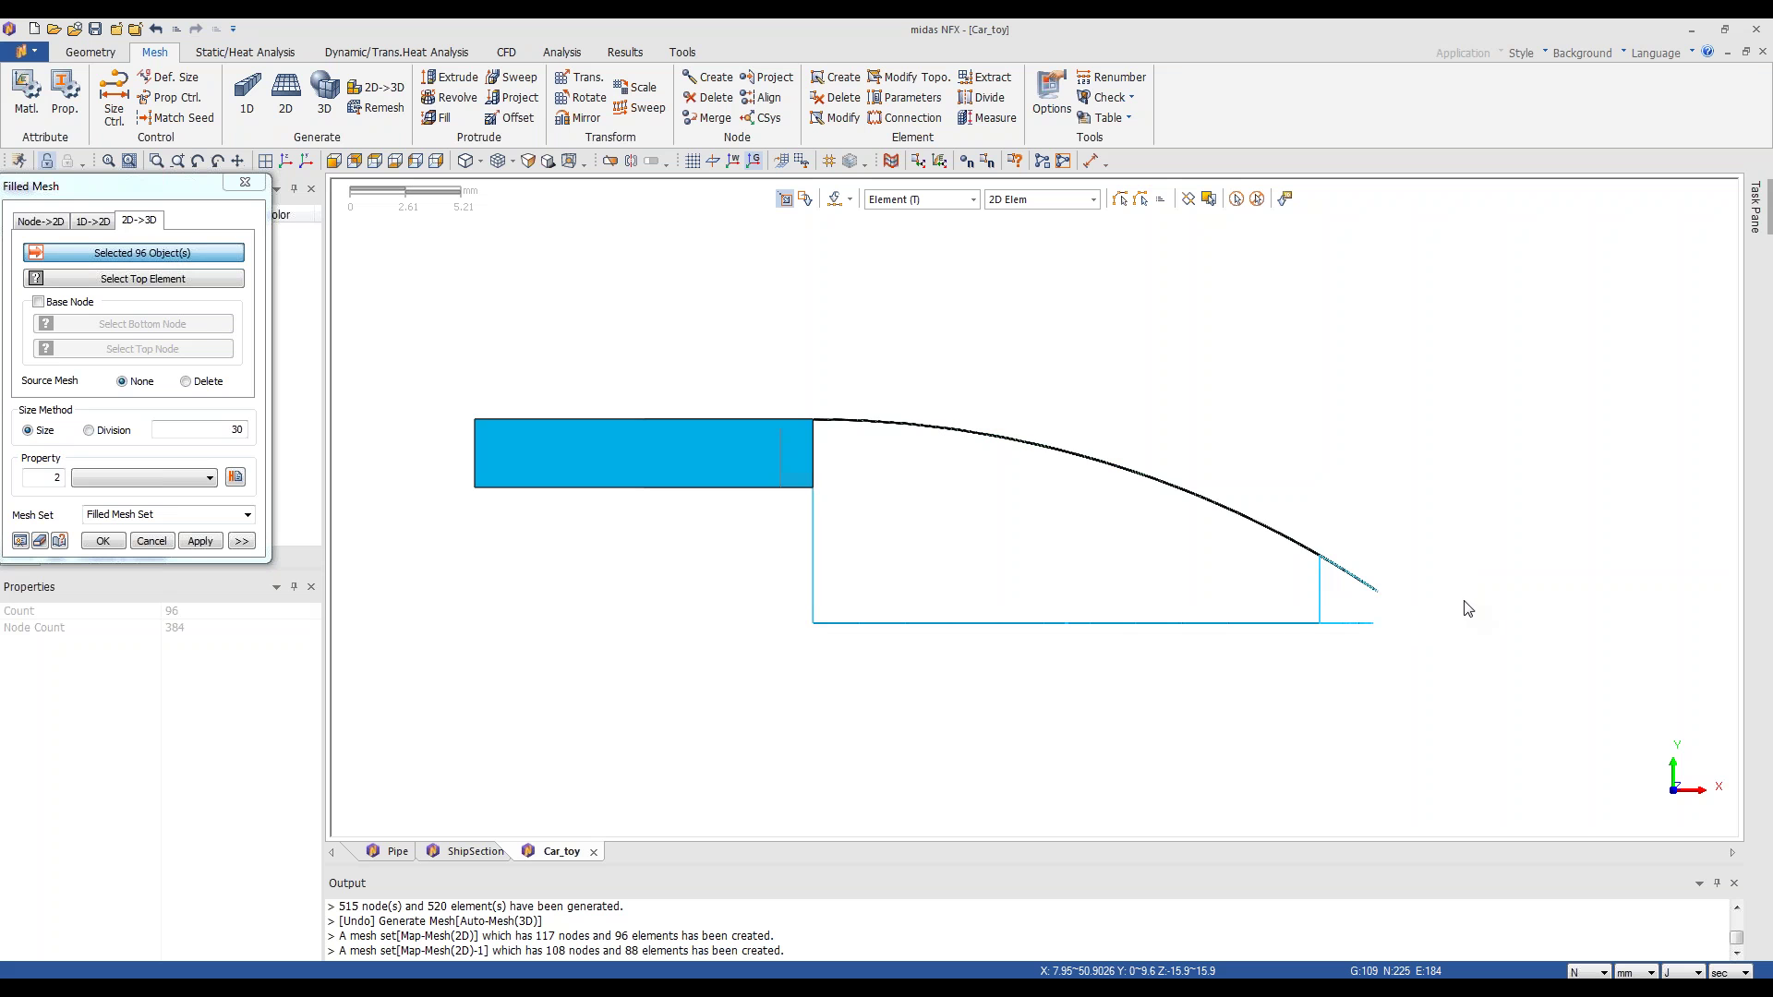
pyautogui.click(133, 281)
pyautogui.moveTo(1383, 662); pyautogui.dragTo(726, 604)
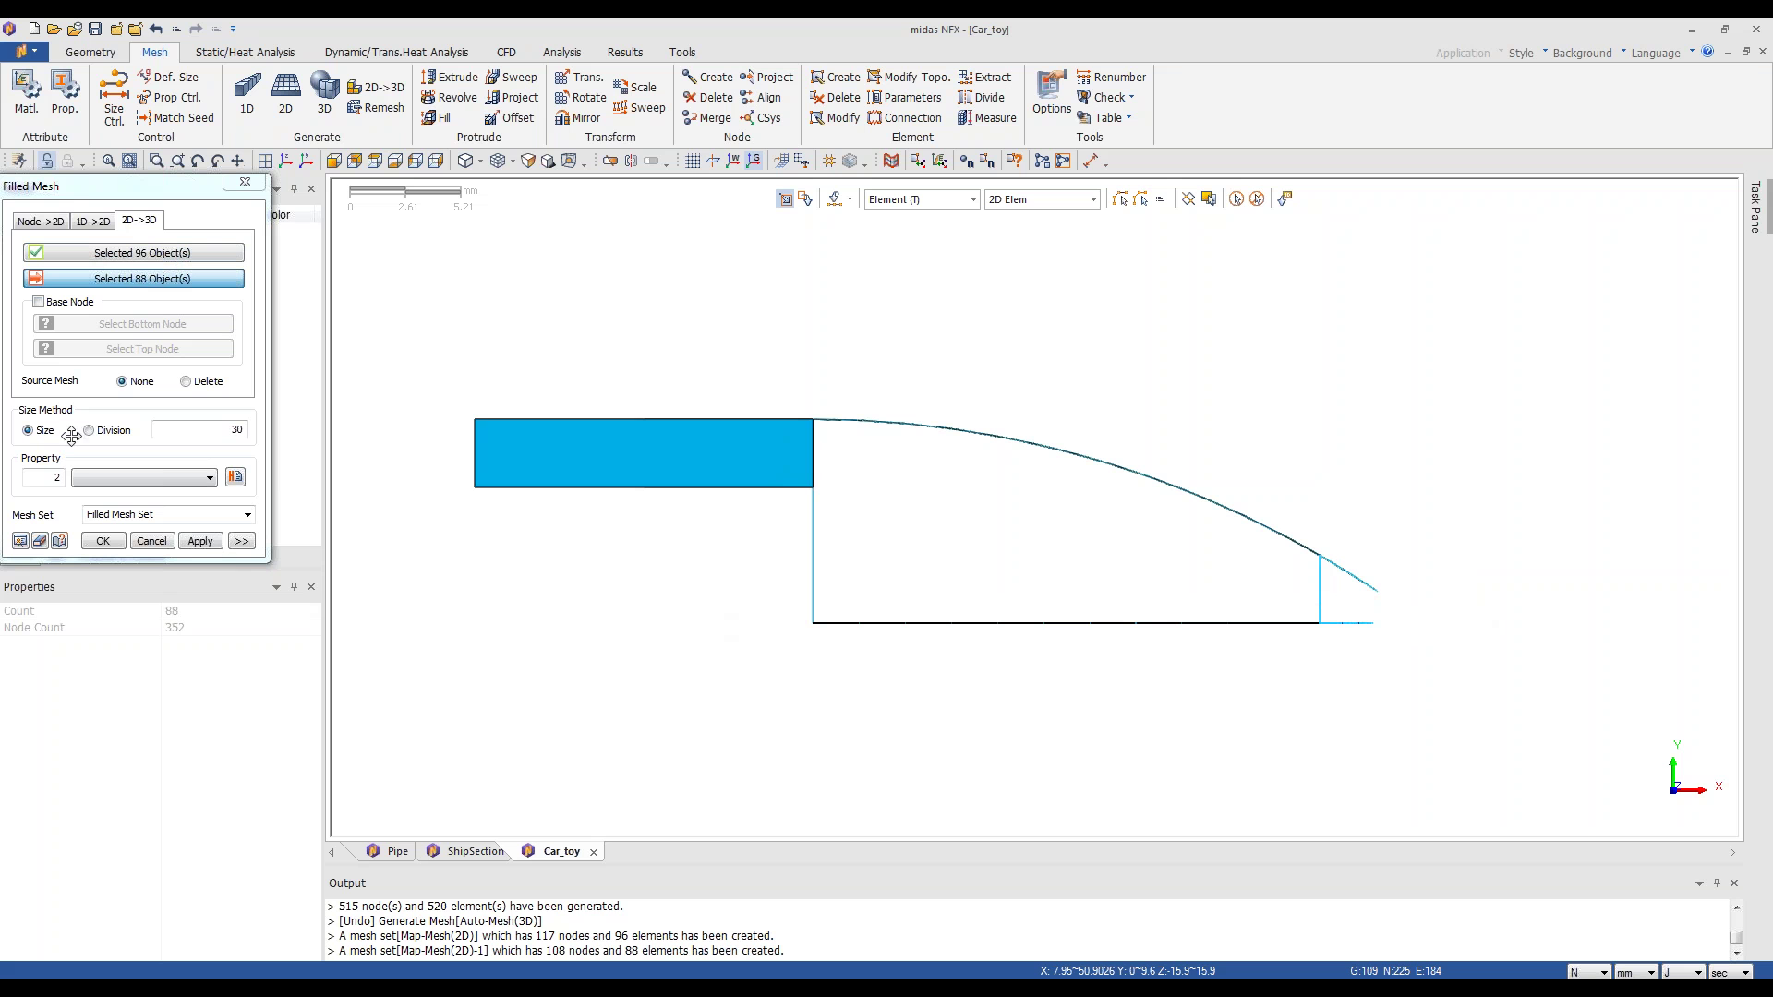
# - Try previewing the fill mesh with size 30 and with 30 divisions, then undo the underside face mesh
pyautogui.click(20, 541)
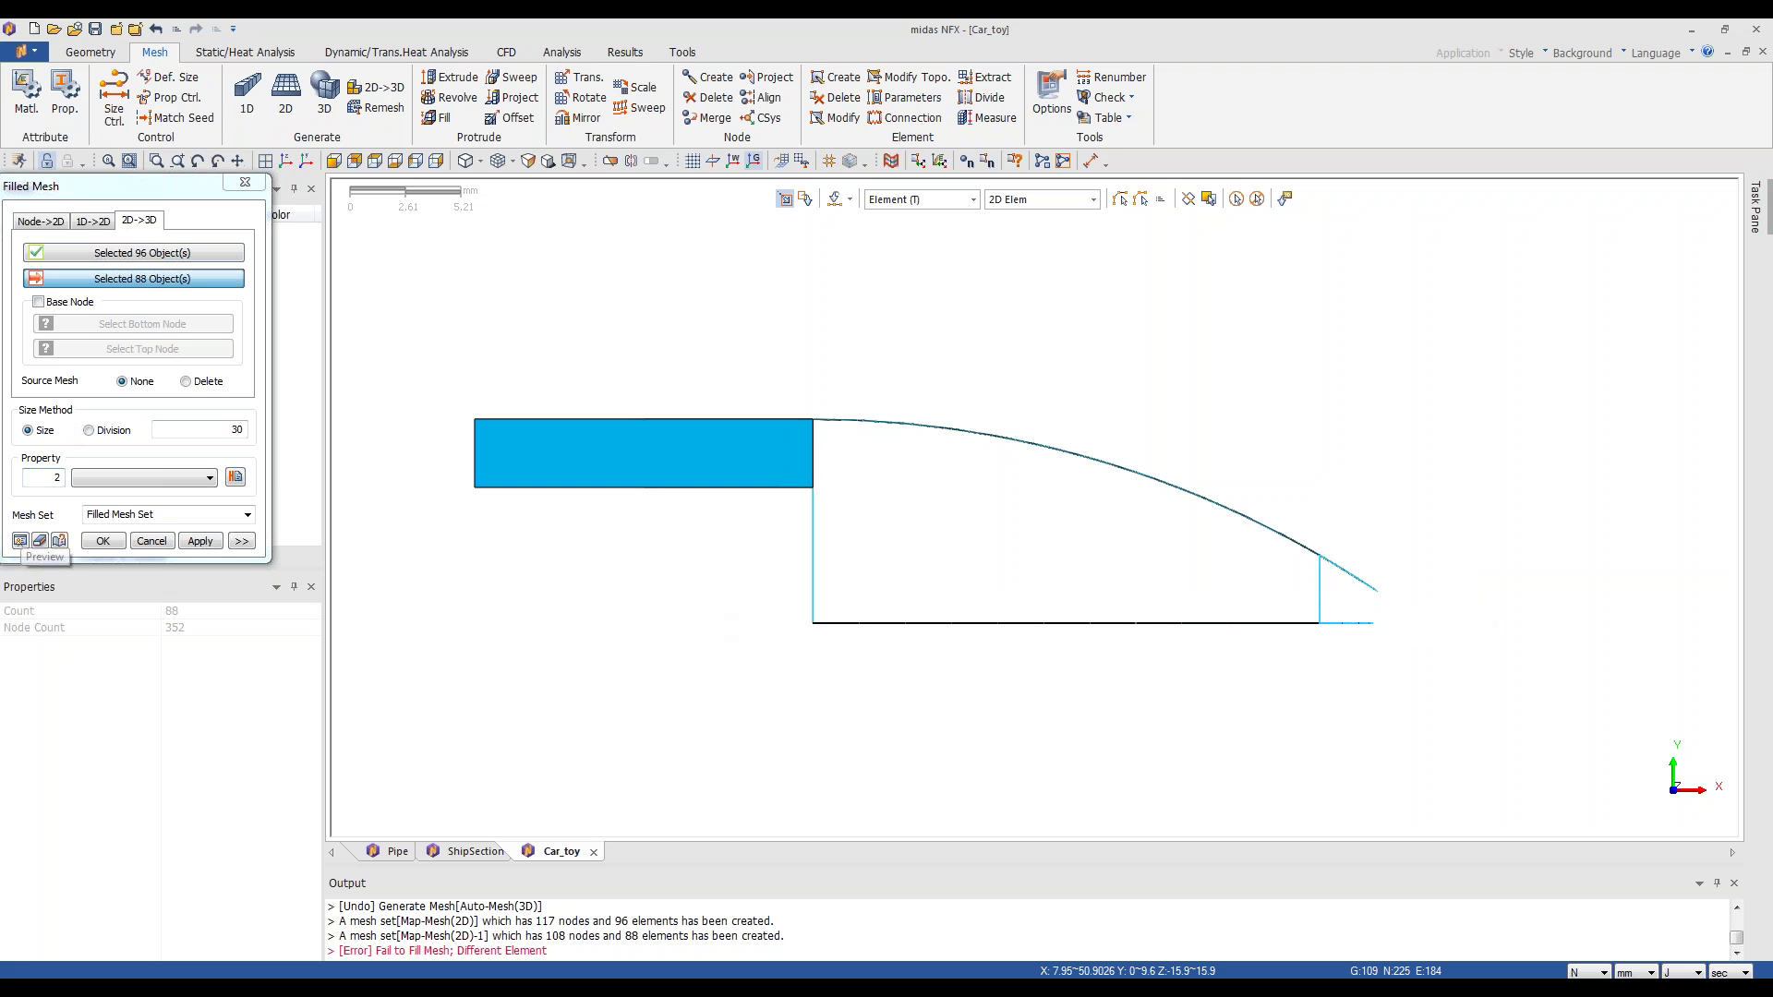
pyautogui.click(109, 434)
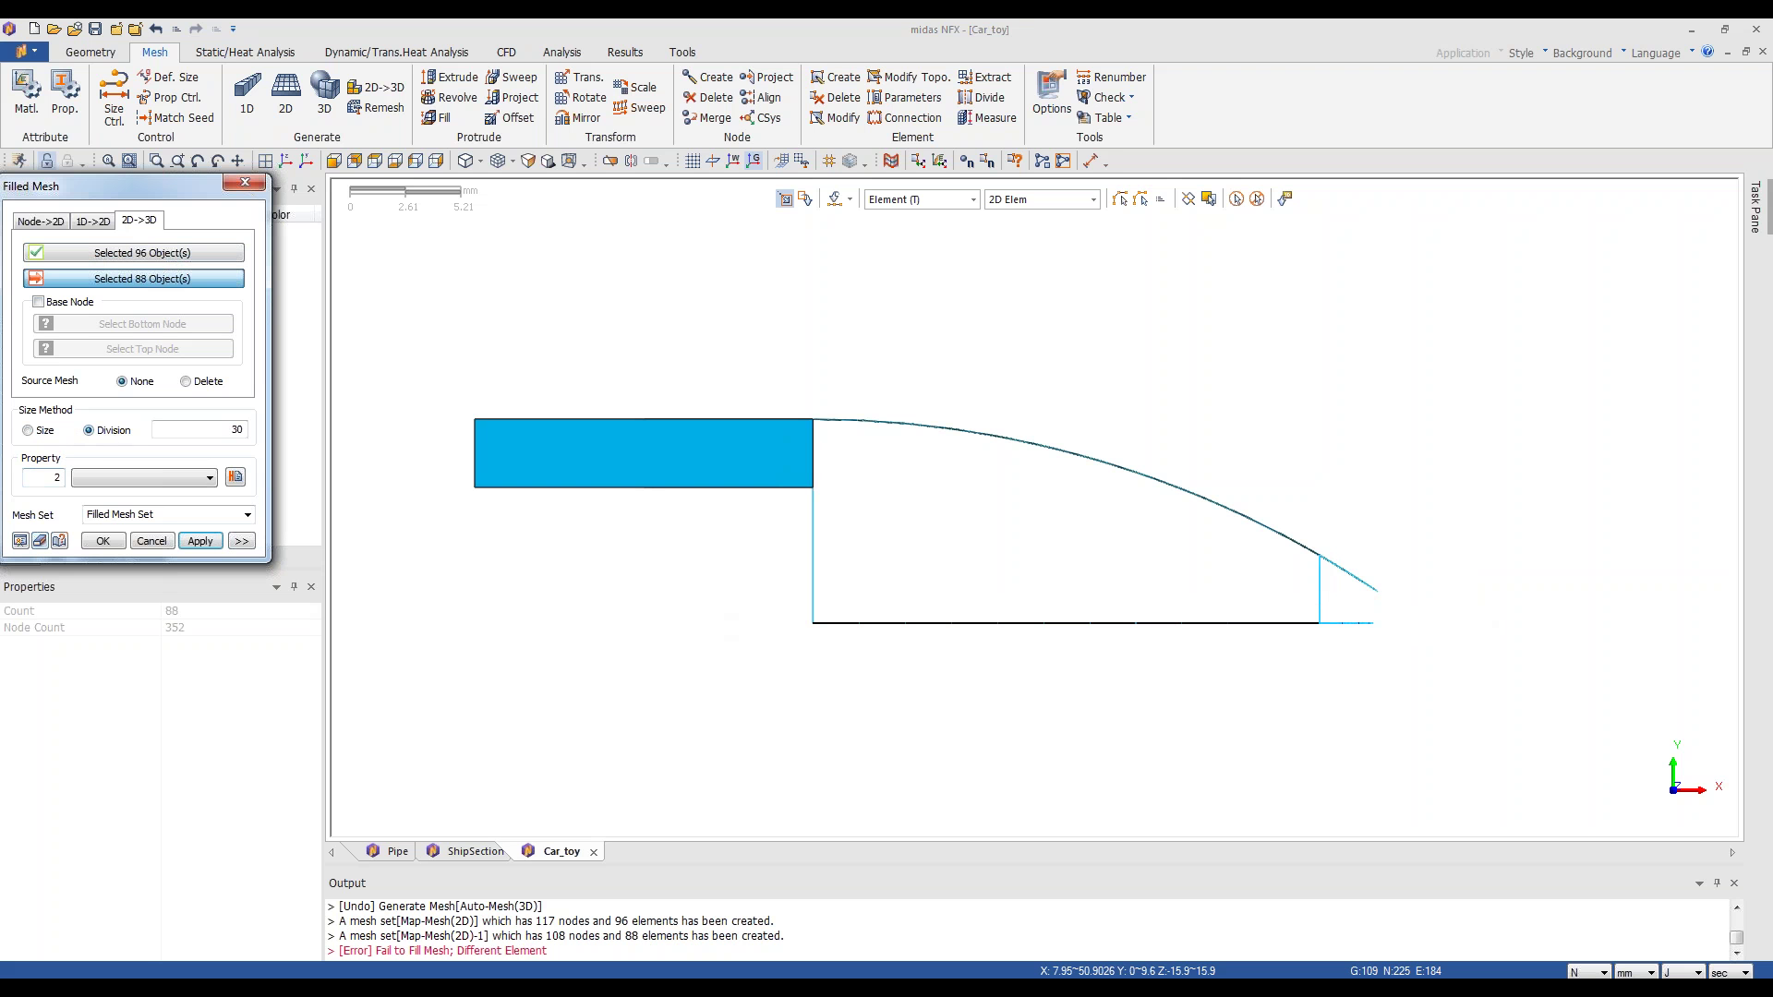
pyautogui.click(20, 541)
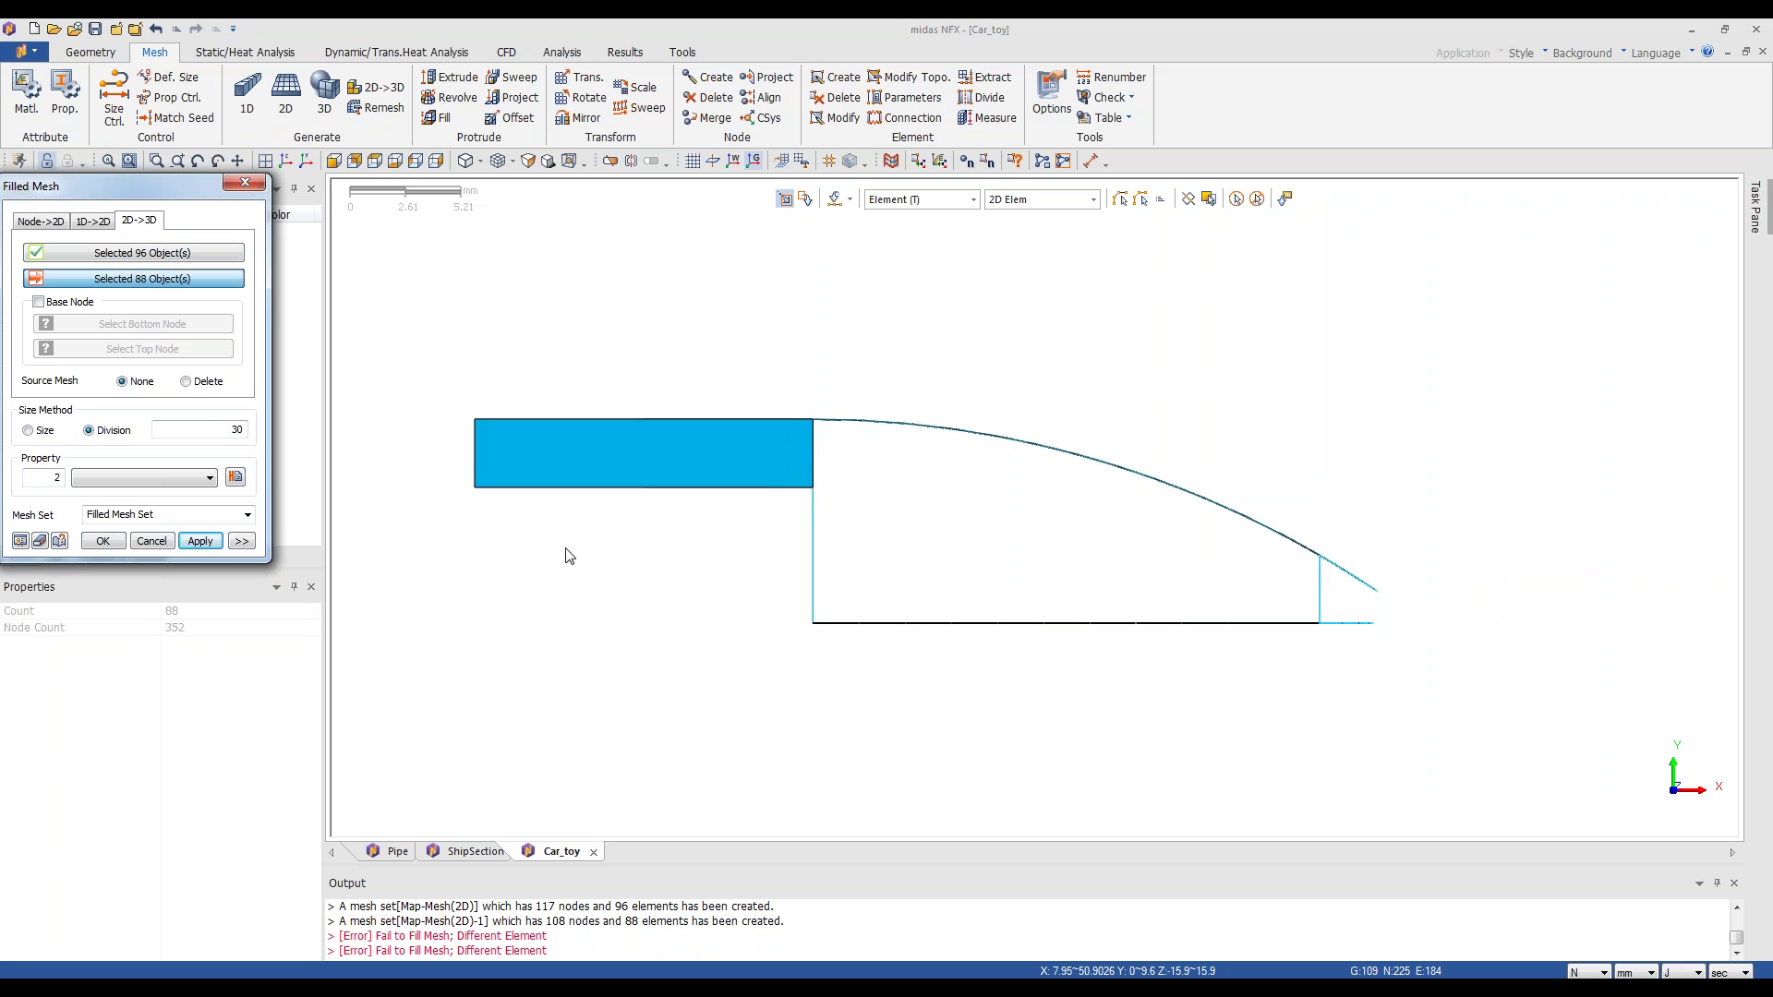
pyautogui.moveTo(1021, 530); pyautogui.dragTo(988, 434, button='middle')
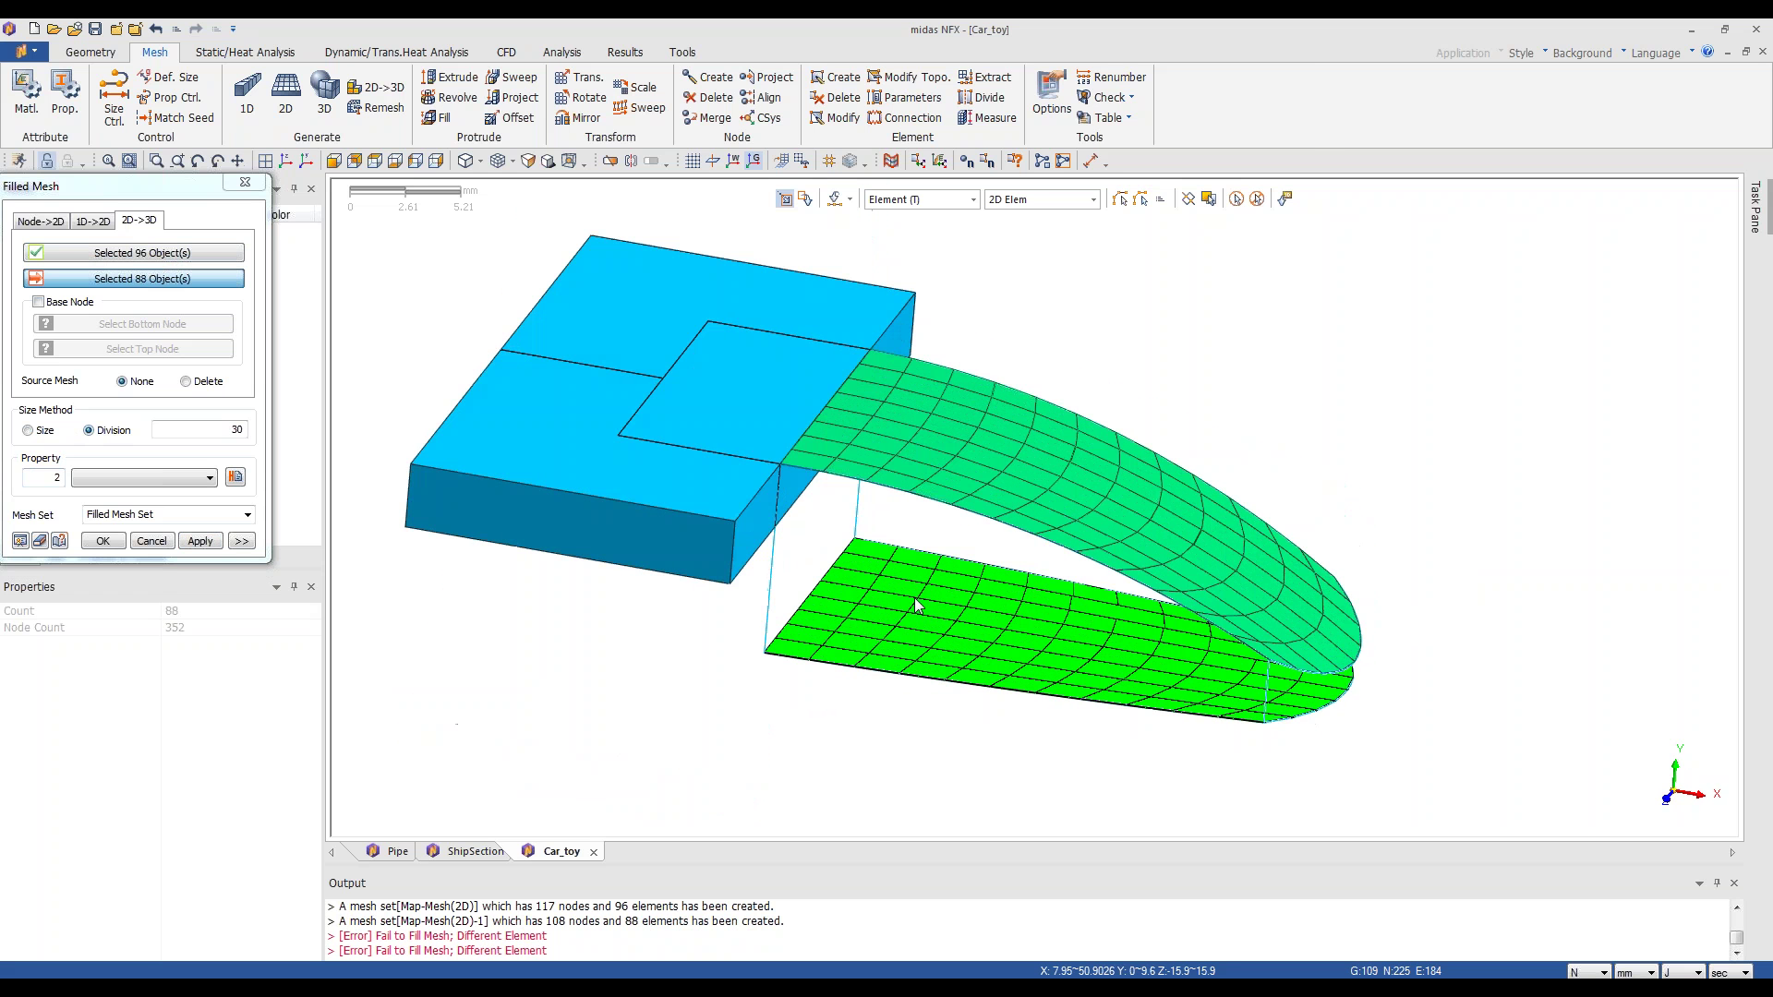
pyautogui.click(152, 542)
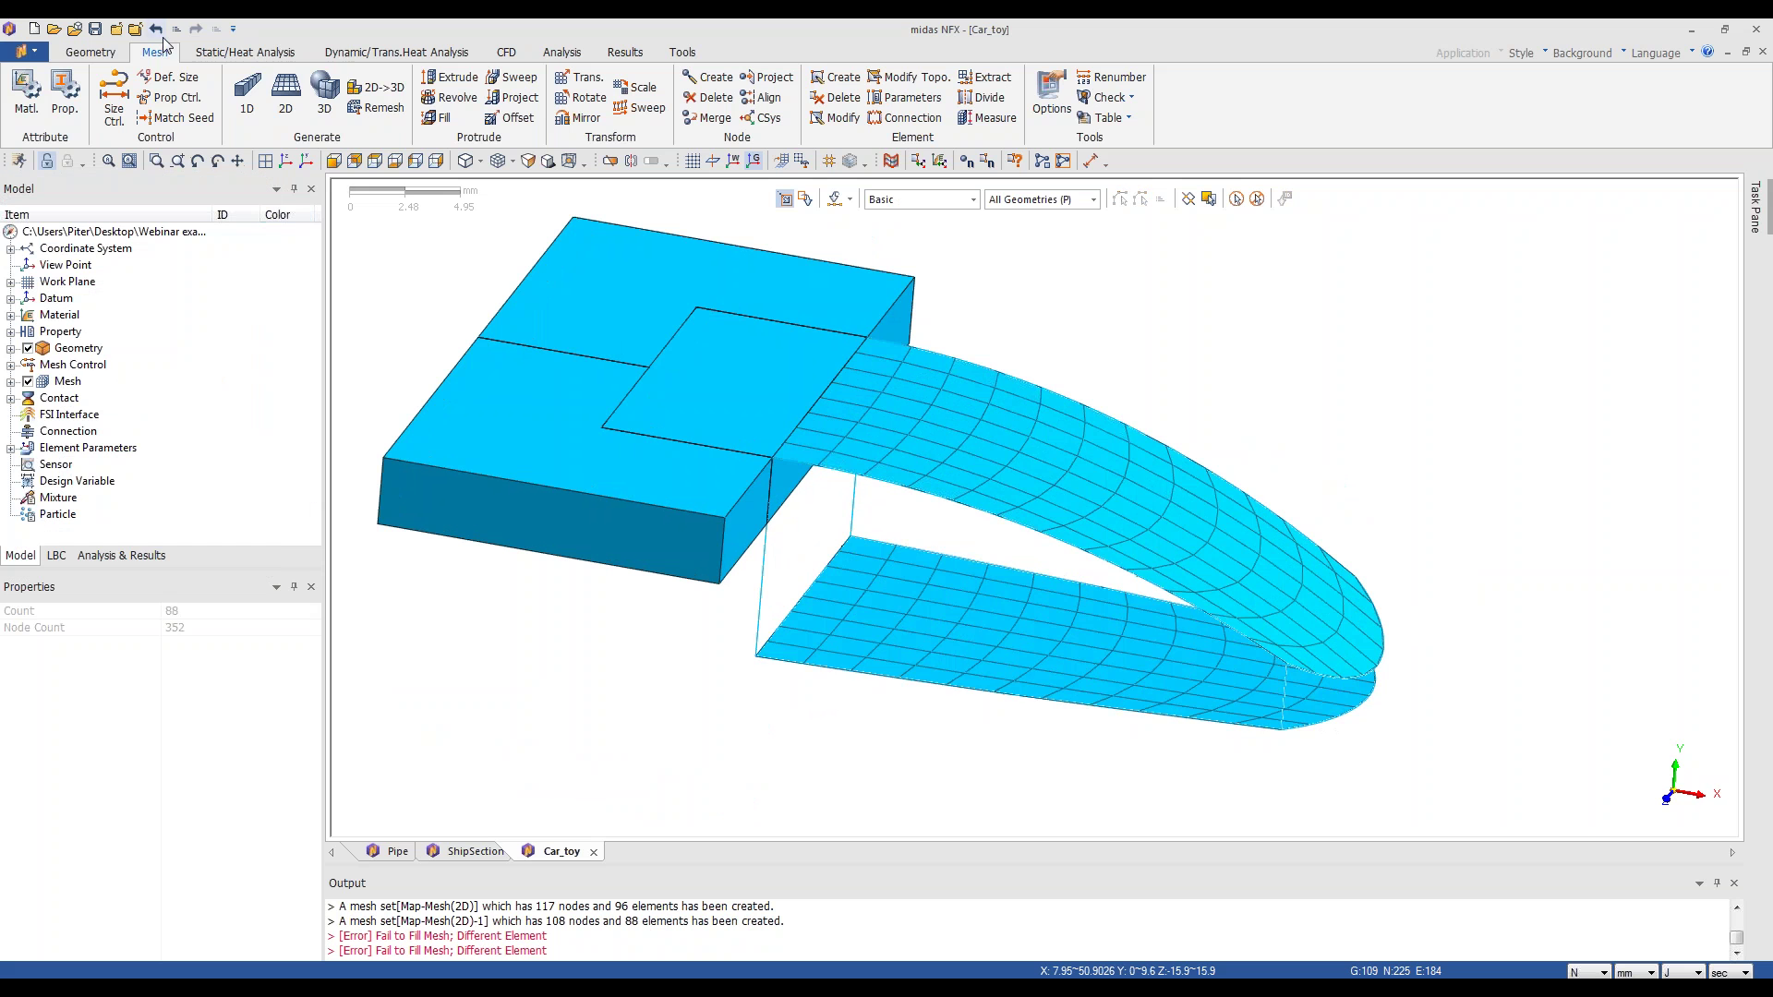
pyautogui.click(157, 33)
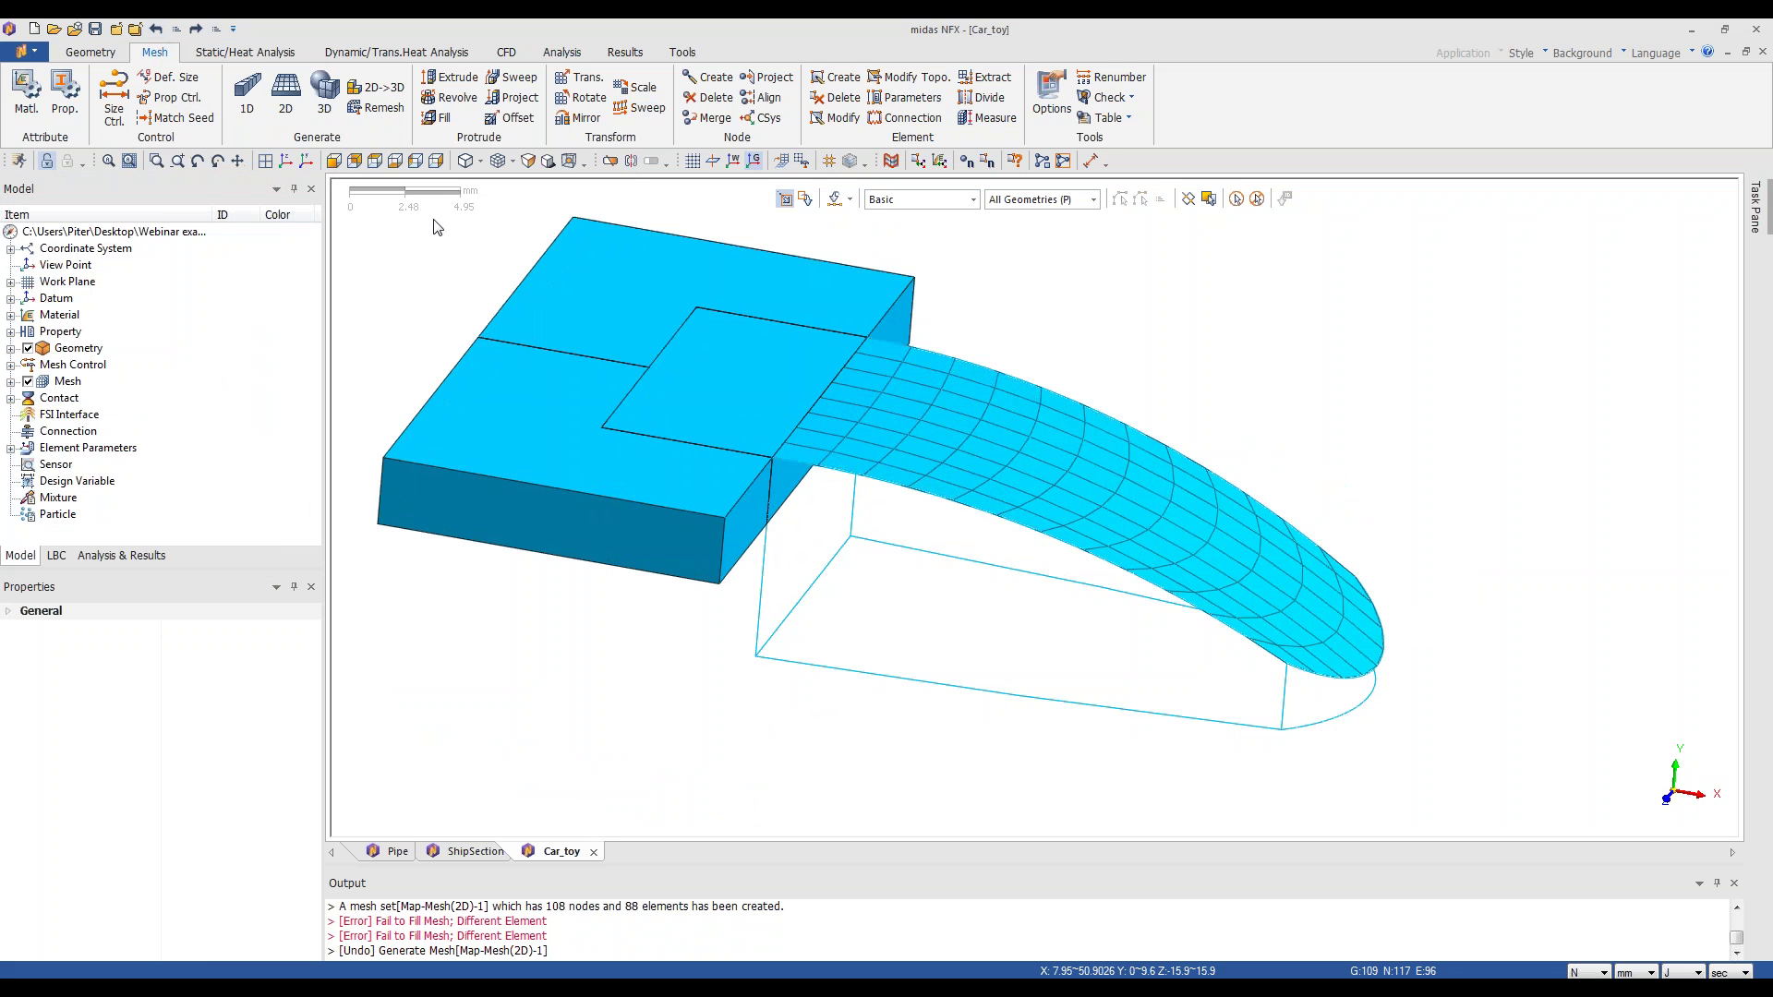
# - Set up a 2D-to-3D Project mesh with the nose's curved-face elements as source and its flat underside face as target surface
pyautogui.scroll(-1, 495, 270)
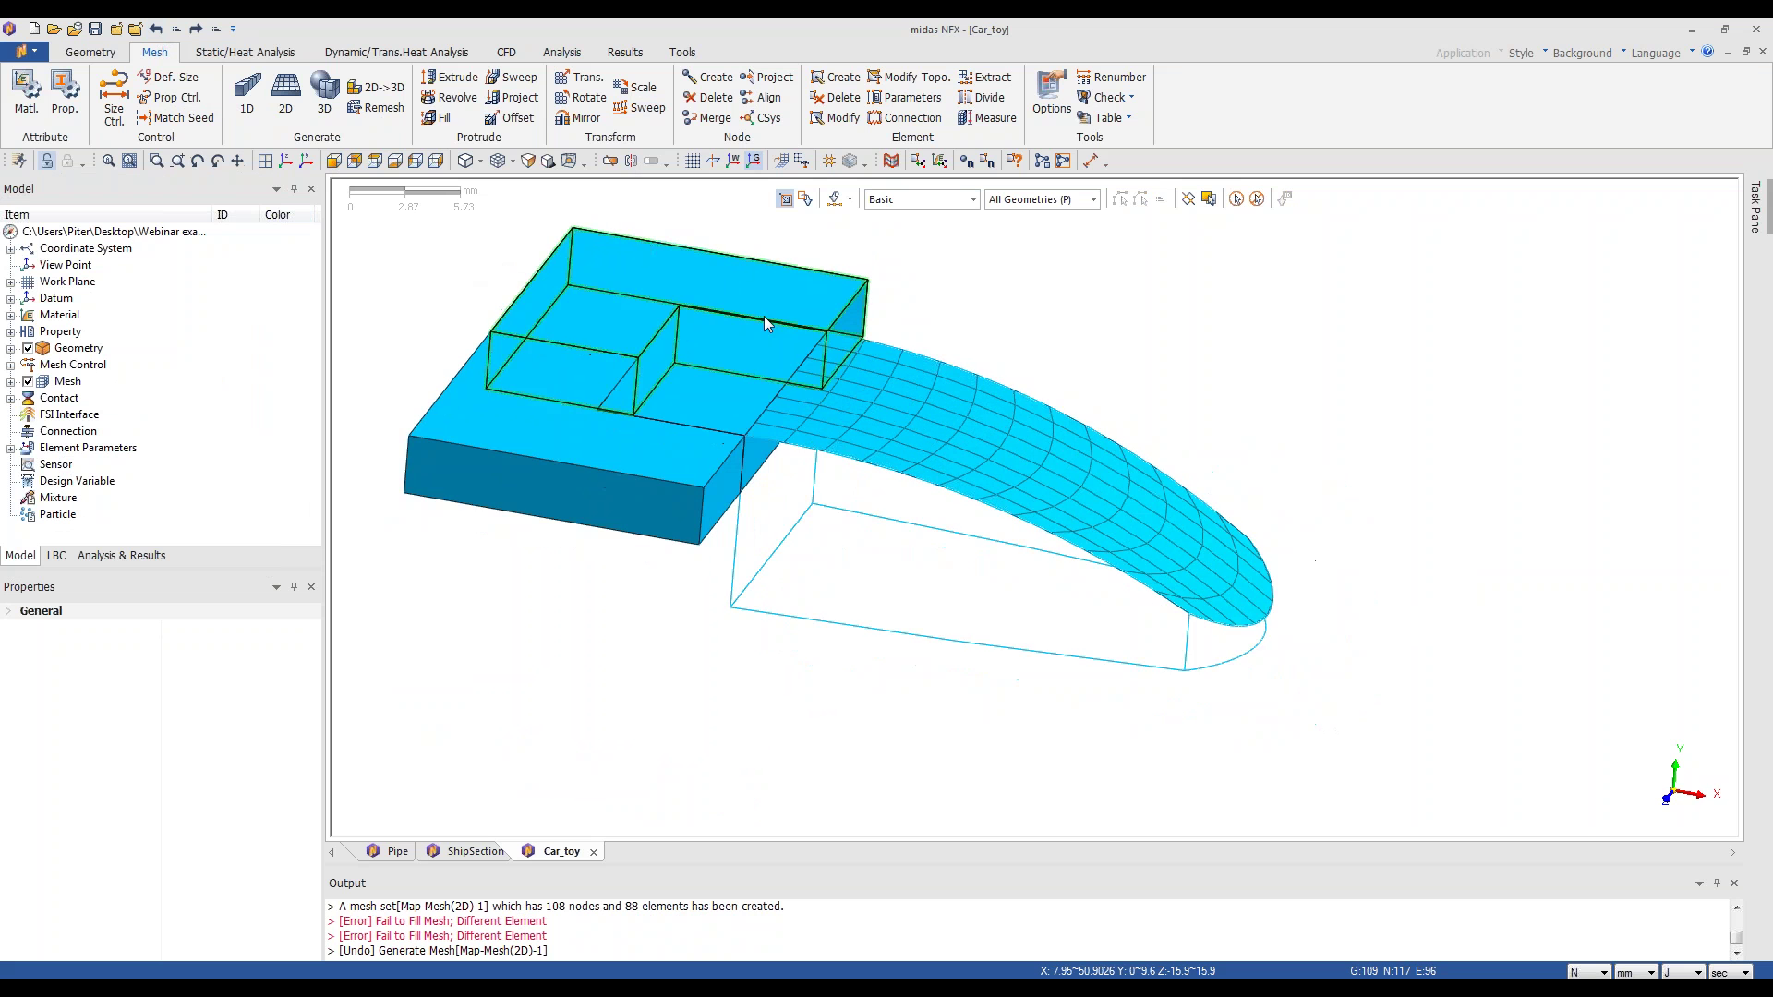
pyautogui.click(500, 99)
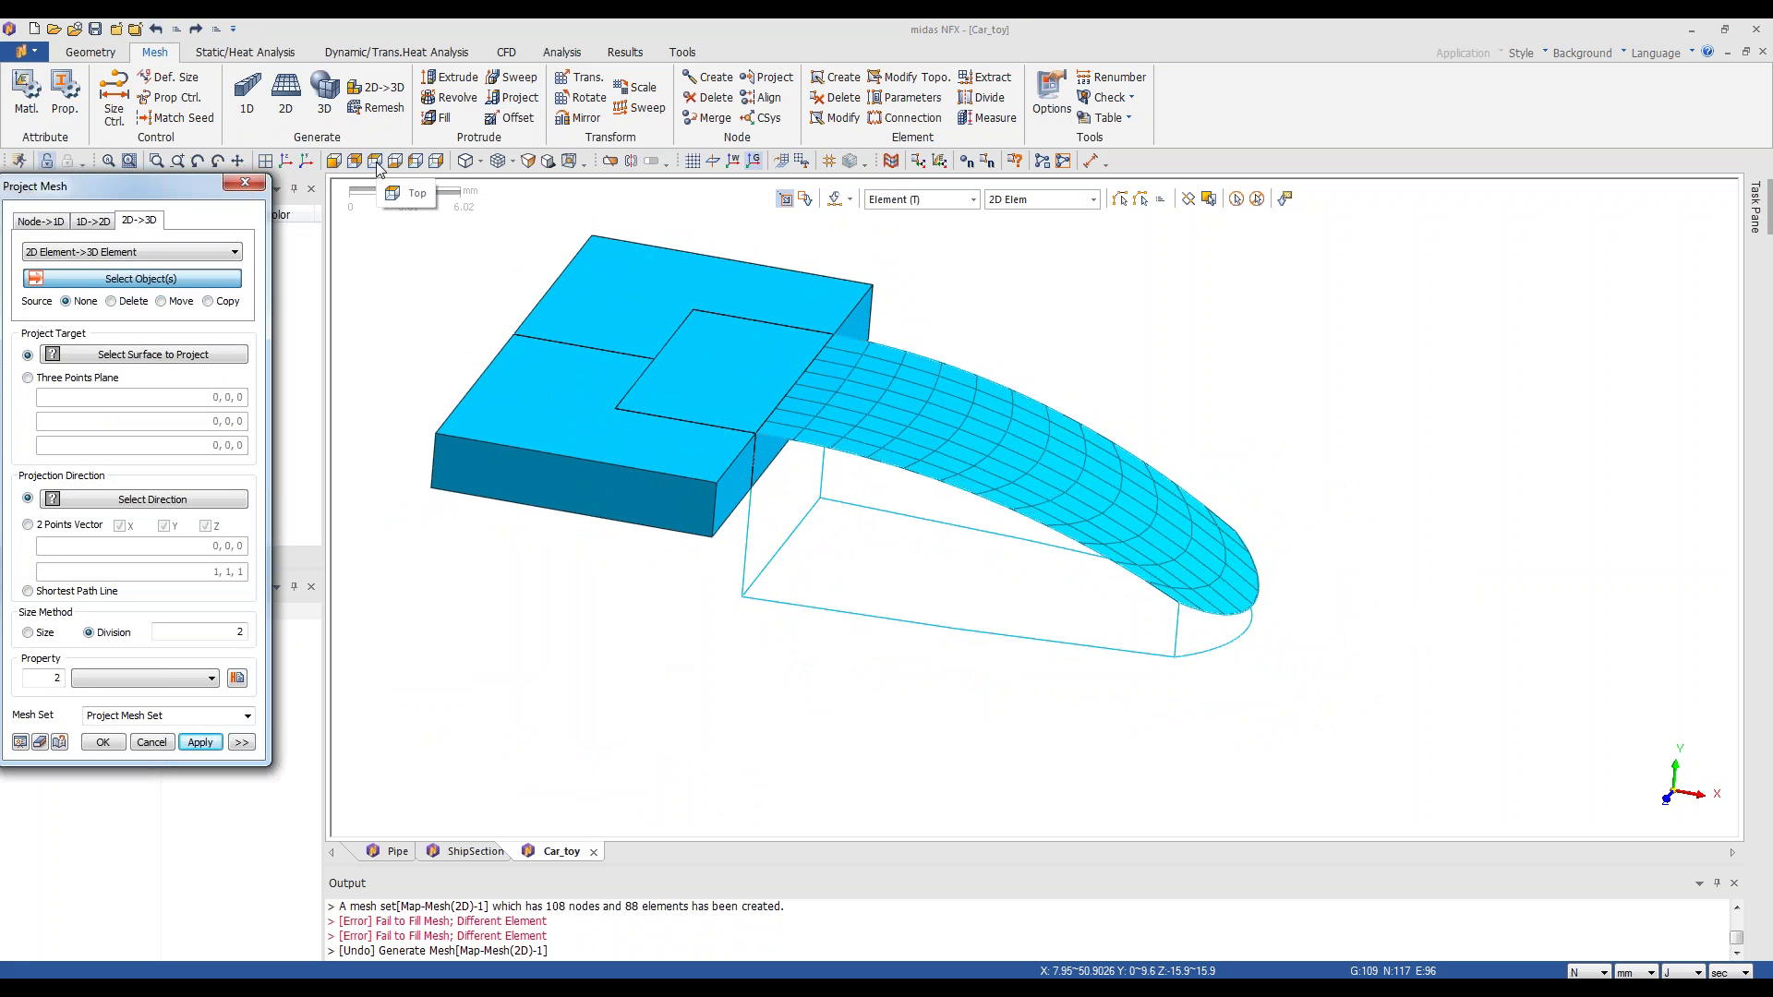
pyautogui.moveTo(138, 186); pyautogui.dragTo(301, 194)
pyautogui.moveTo(716, 294); pyautogui.dragTo(1436, 658)
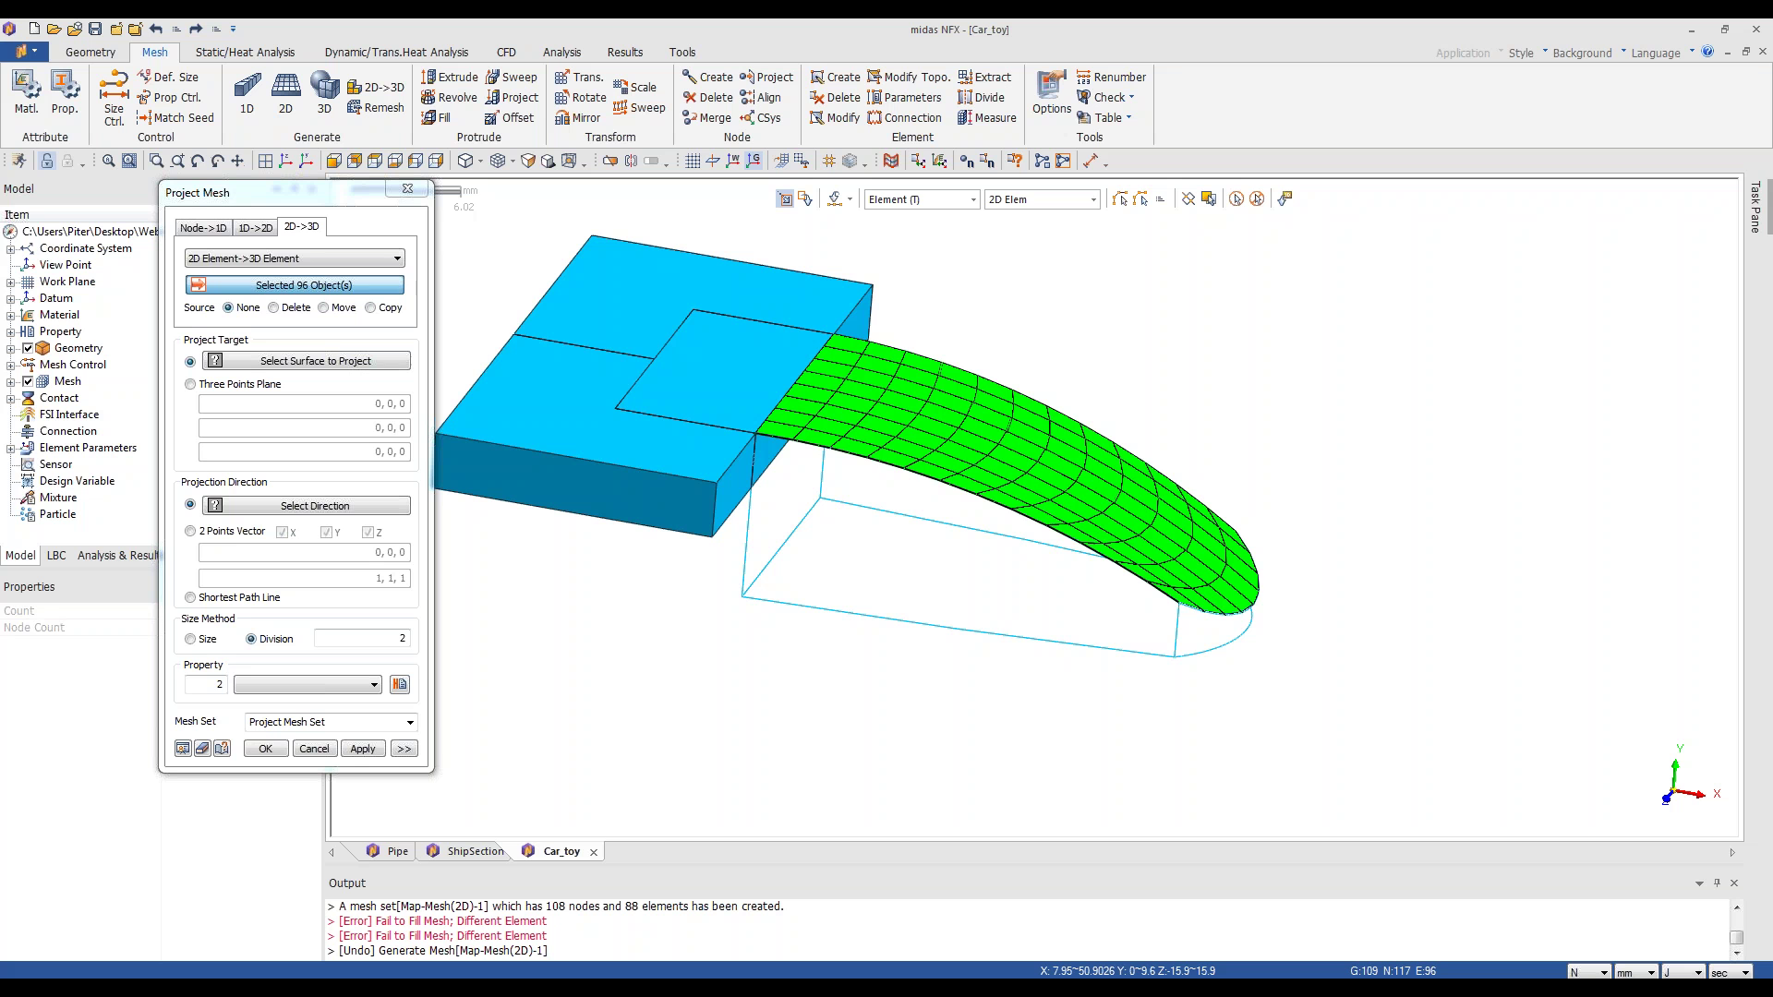
pyautogui.click(248, 364)
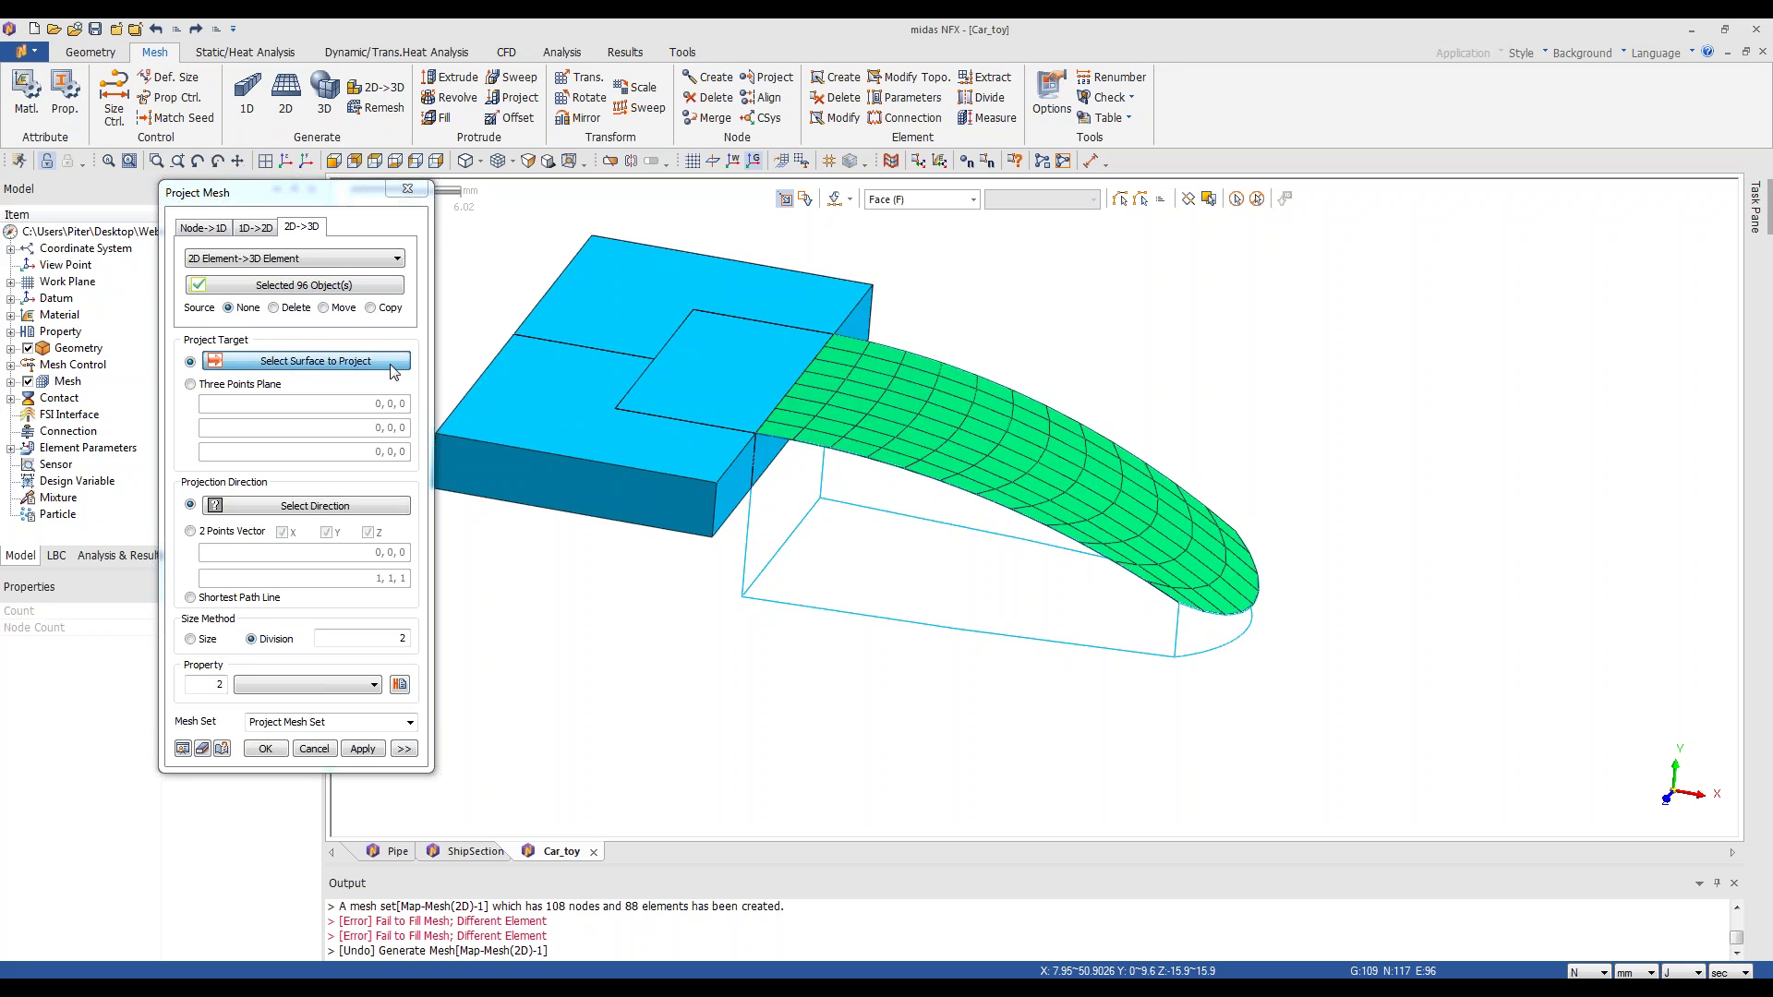
pyautogui.moveTo(979, 683); pyautogui.dragTo(942, 647, button='middle')
pyautogui.click(940, 624)
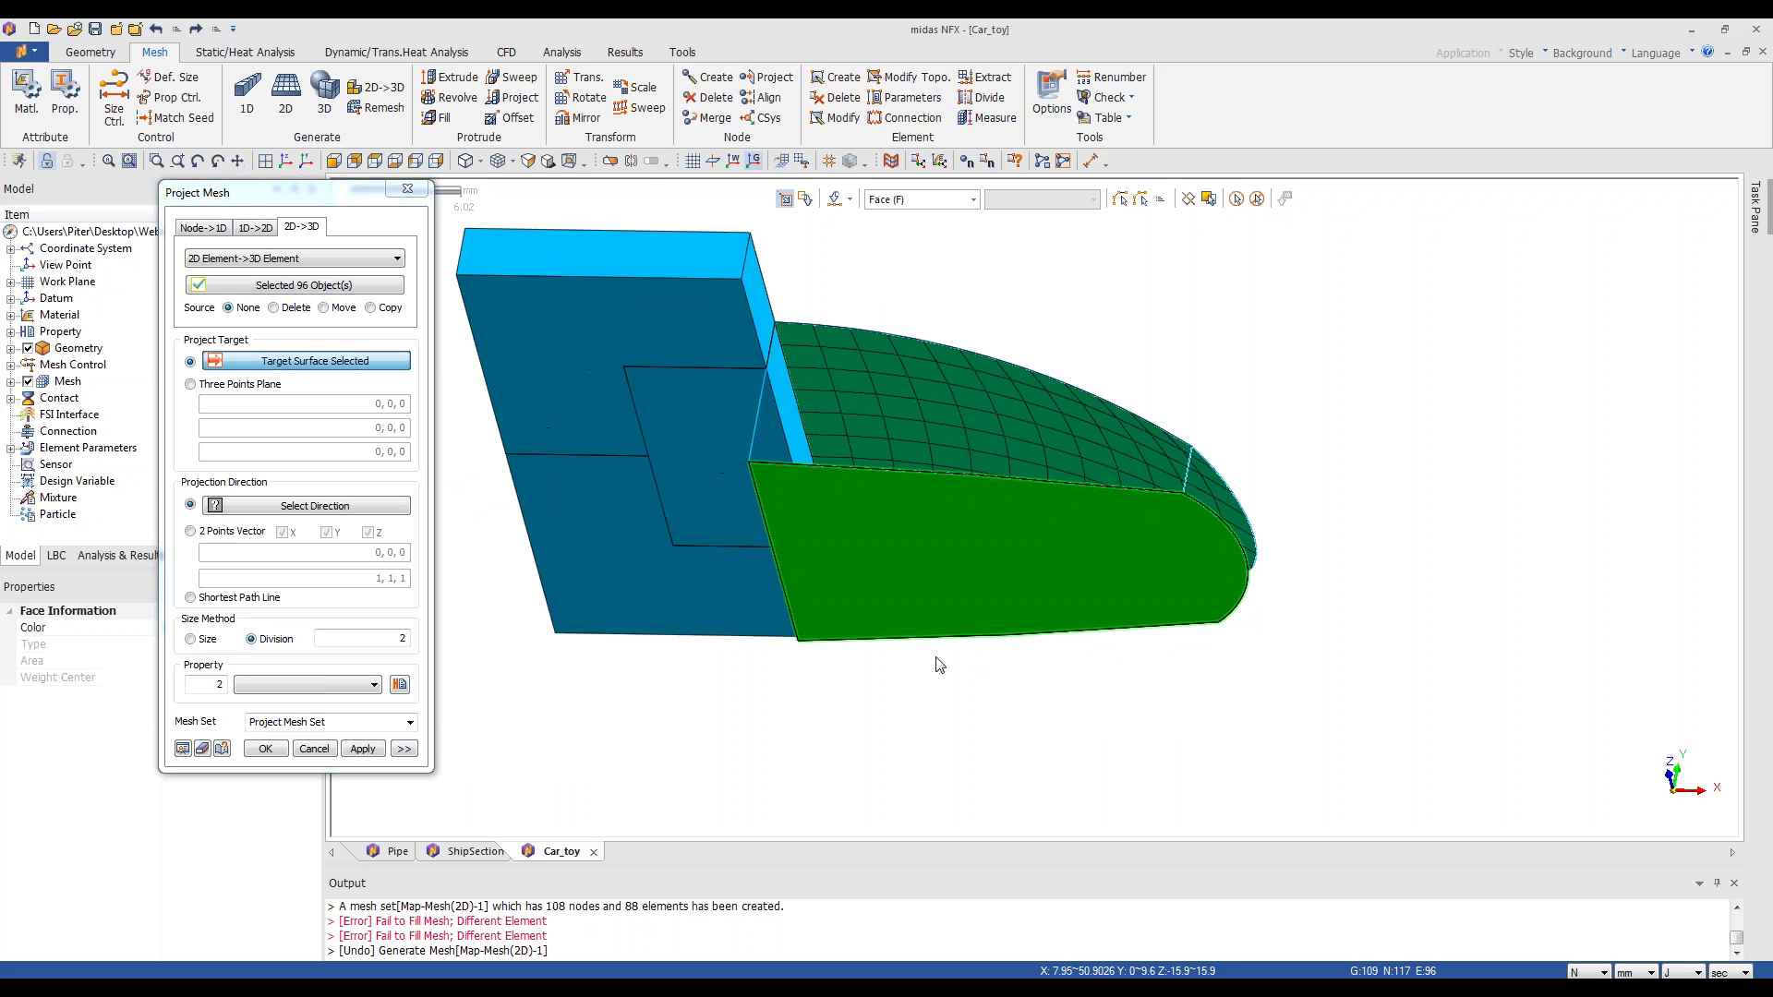
pyautogui.moveTo(906, 552); pyautogui.dragTo(816, 641, button='middle')
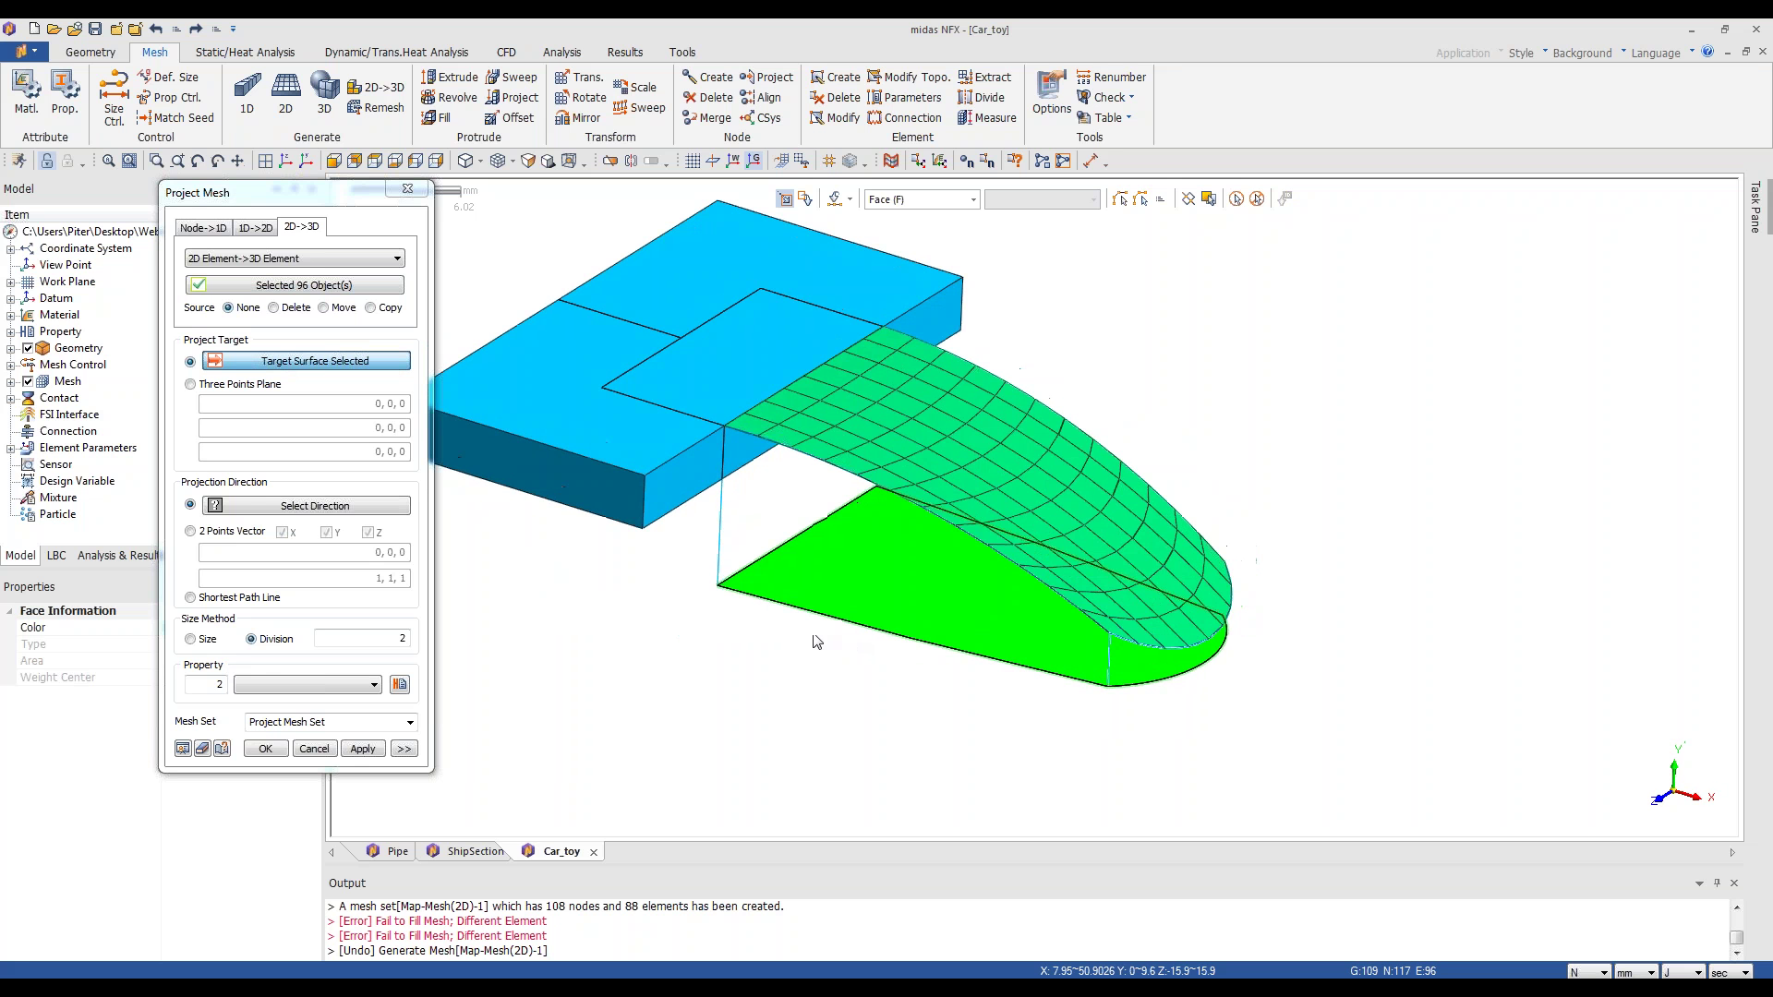
# - Set the projection direction to Shortest Path Line and preview the projected mesh with 2 divisions
pyautogui.click(192, 598)
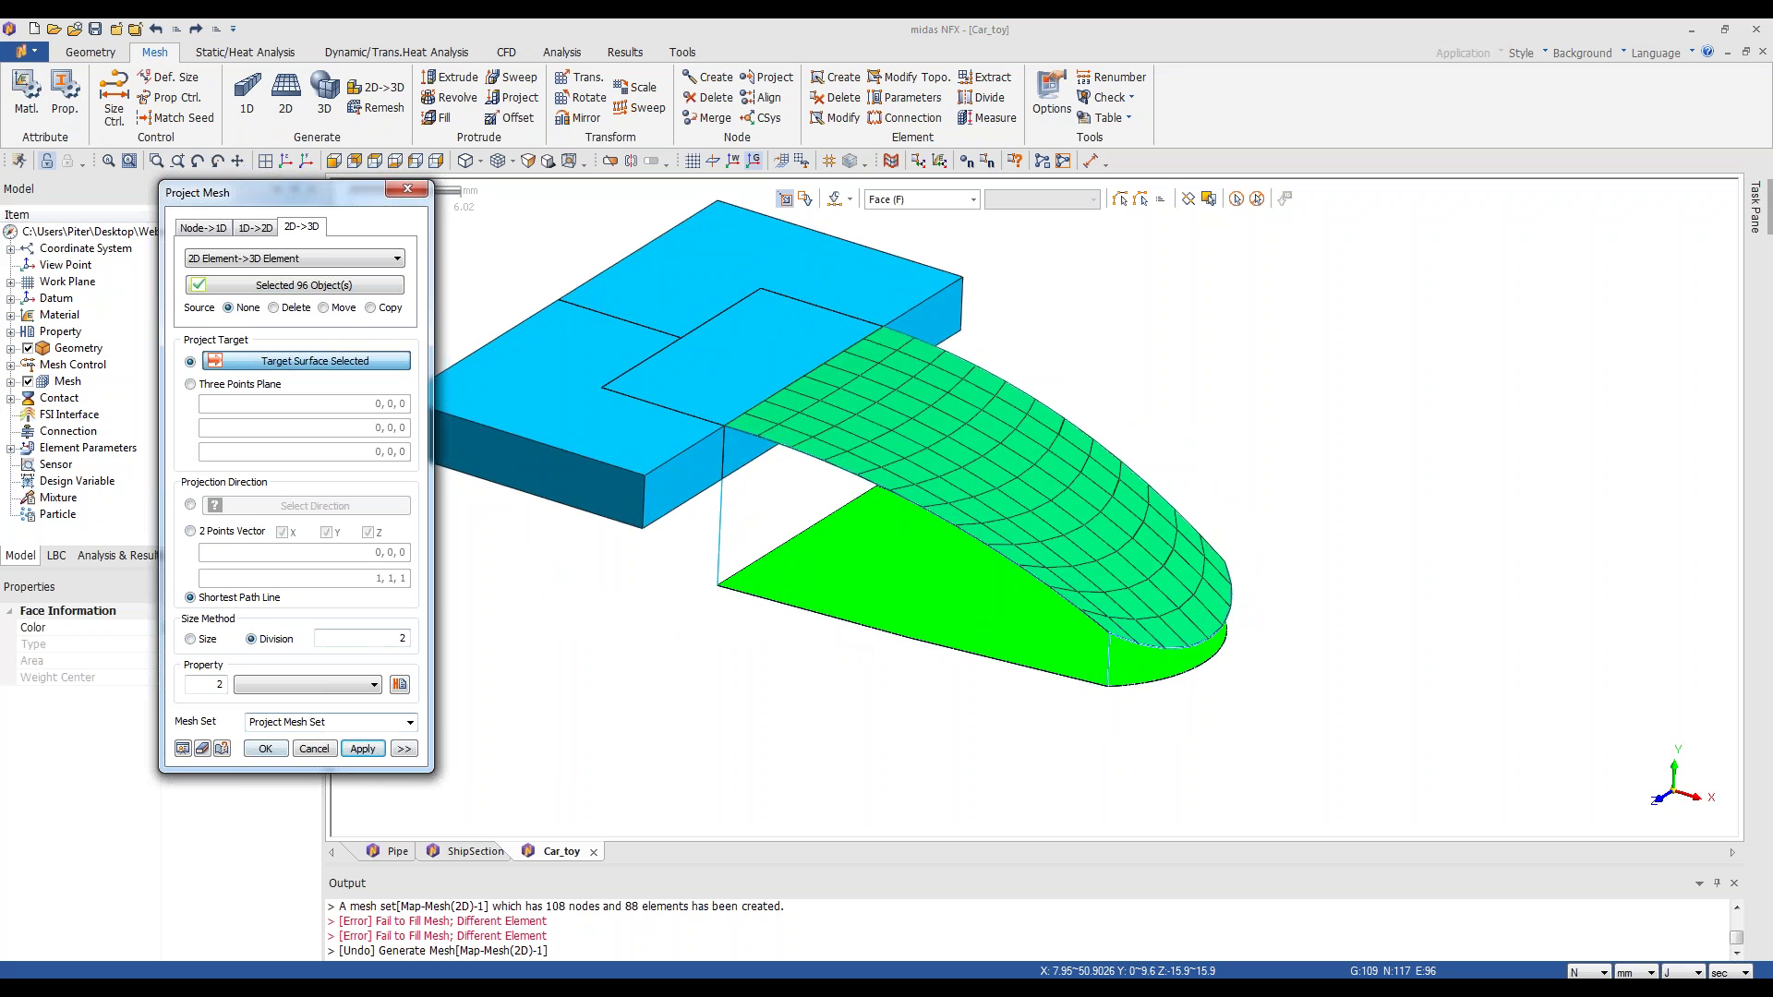
pyautogui.click(183, 748)
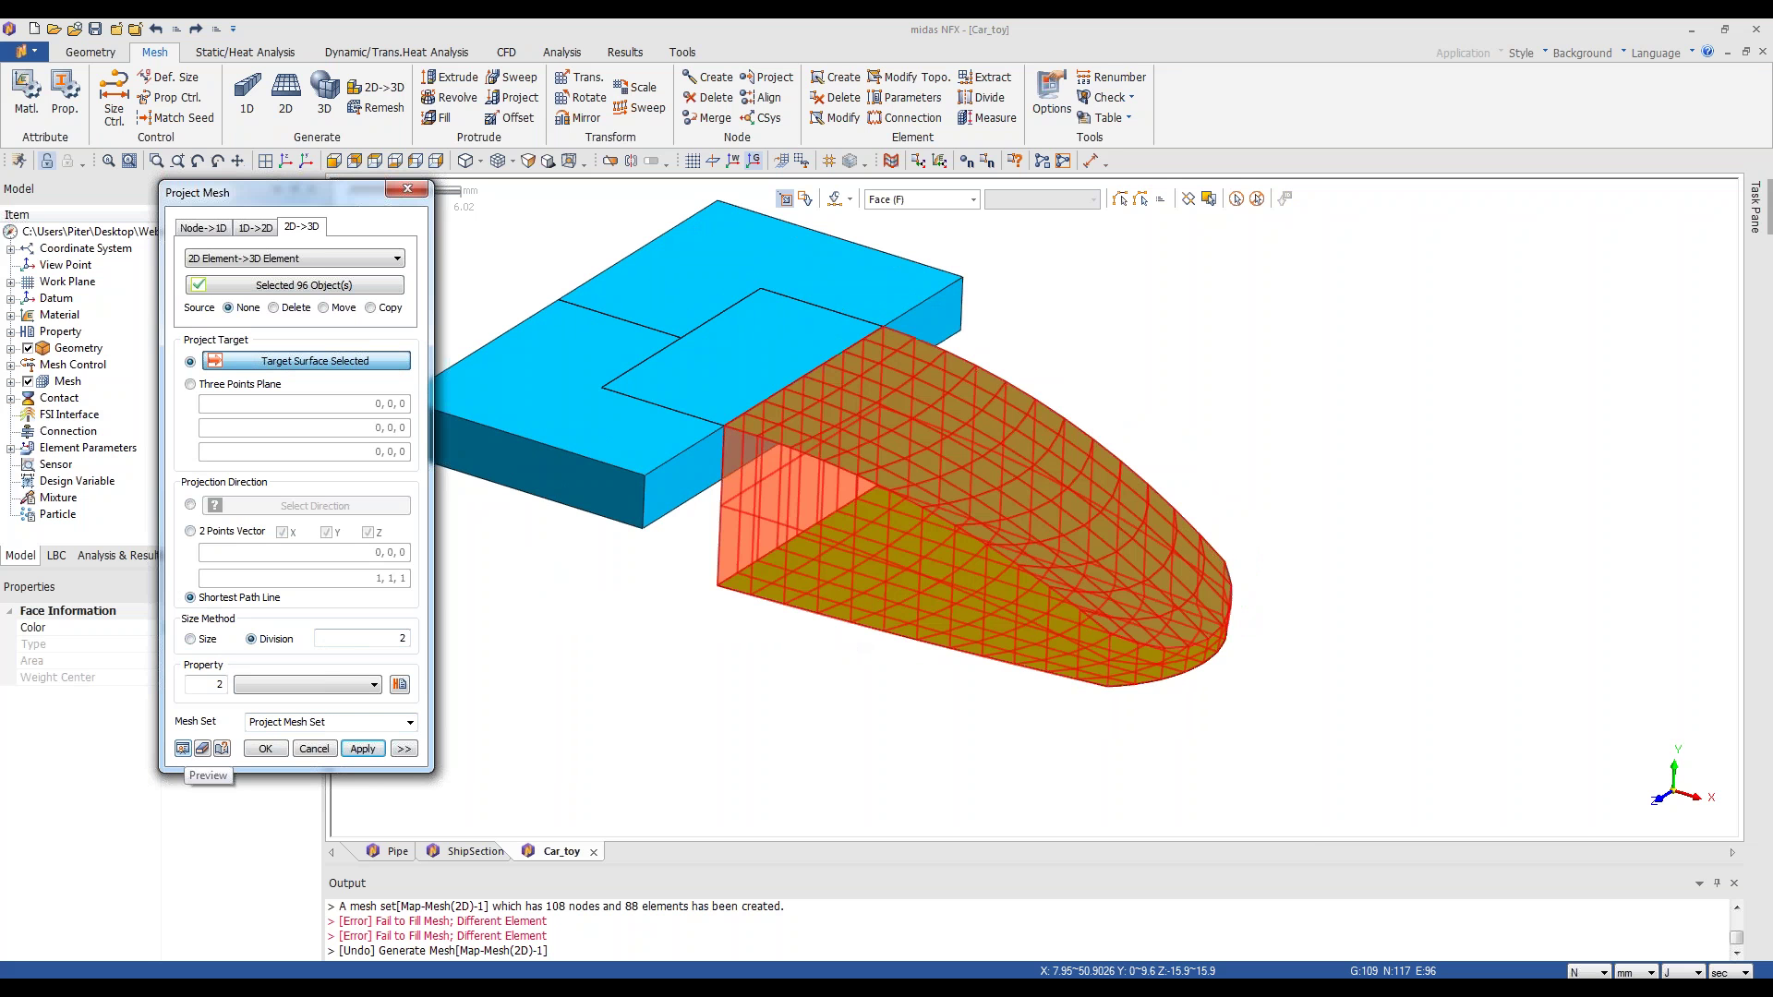
pyautogui.hotkey('ctrl', 'f')
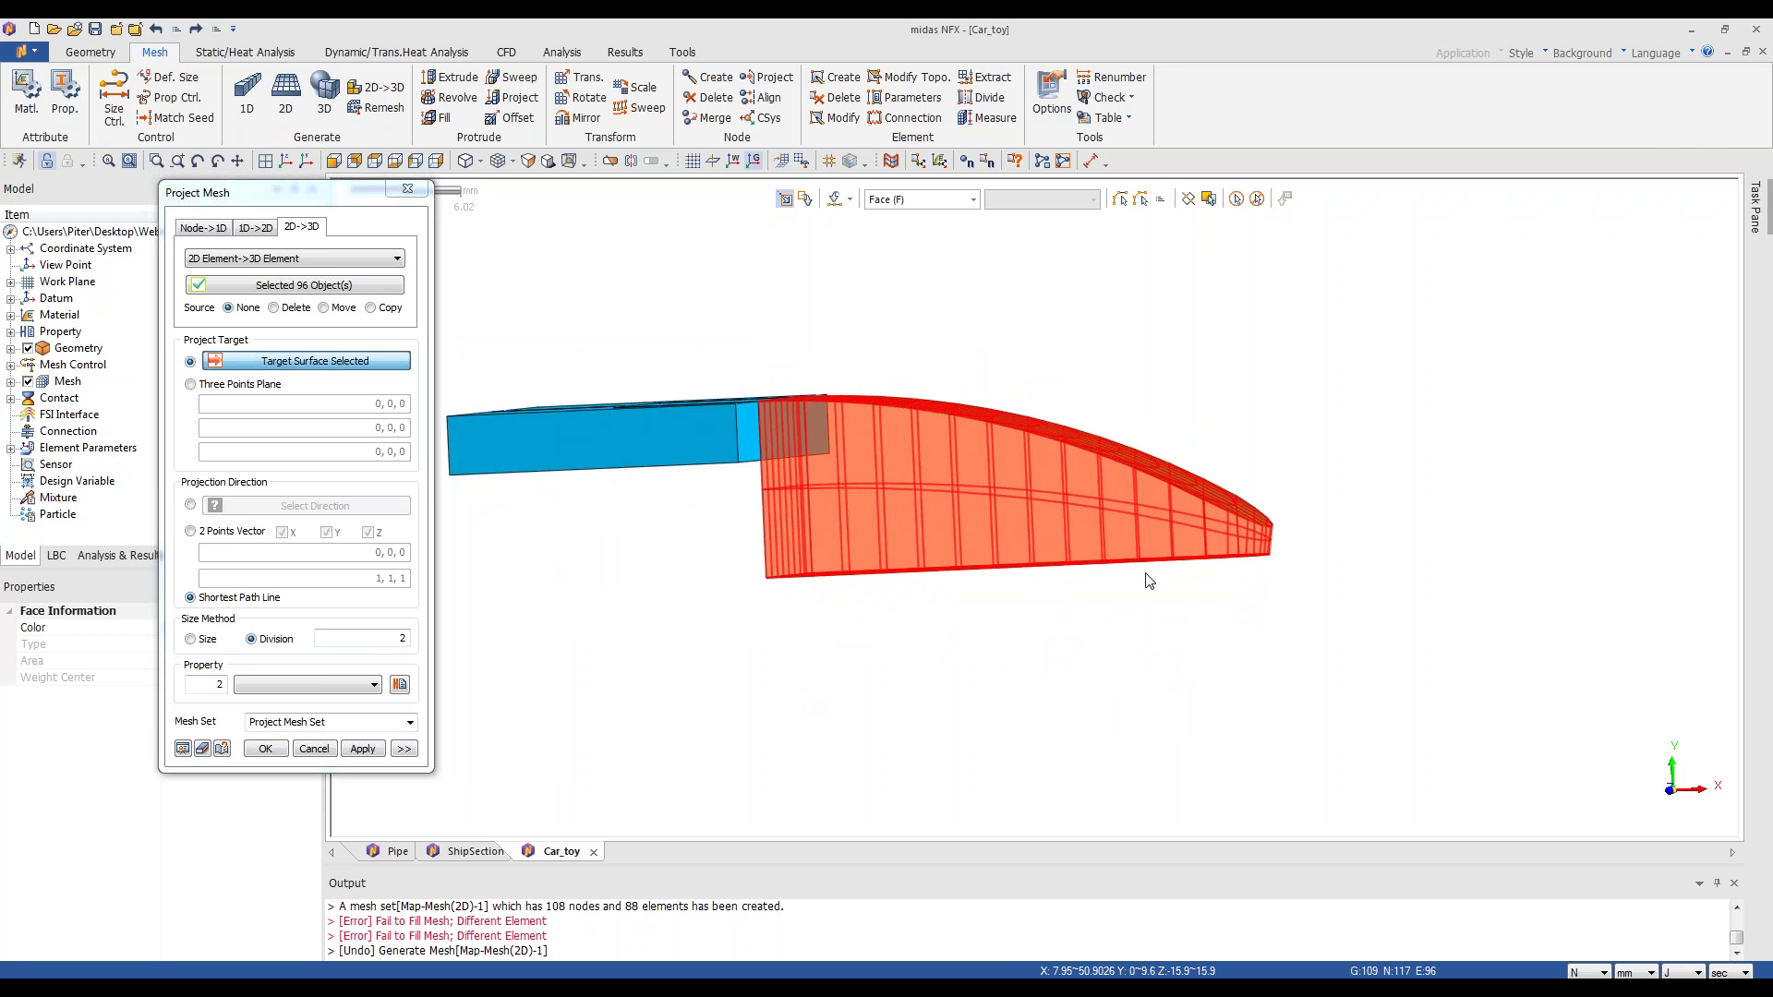
pyautogui.hotkey('ctrl', 'i')
pyautogui.scroll(3, 771, 650)
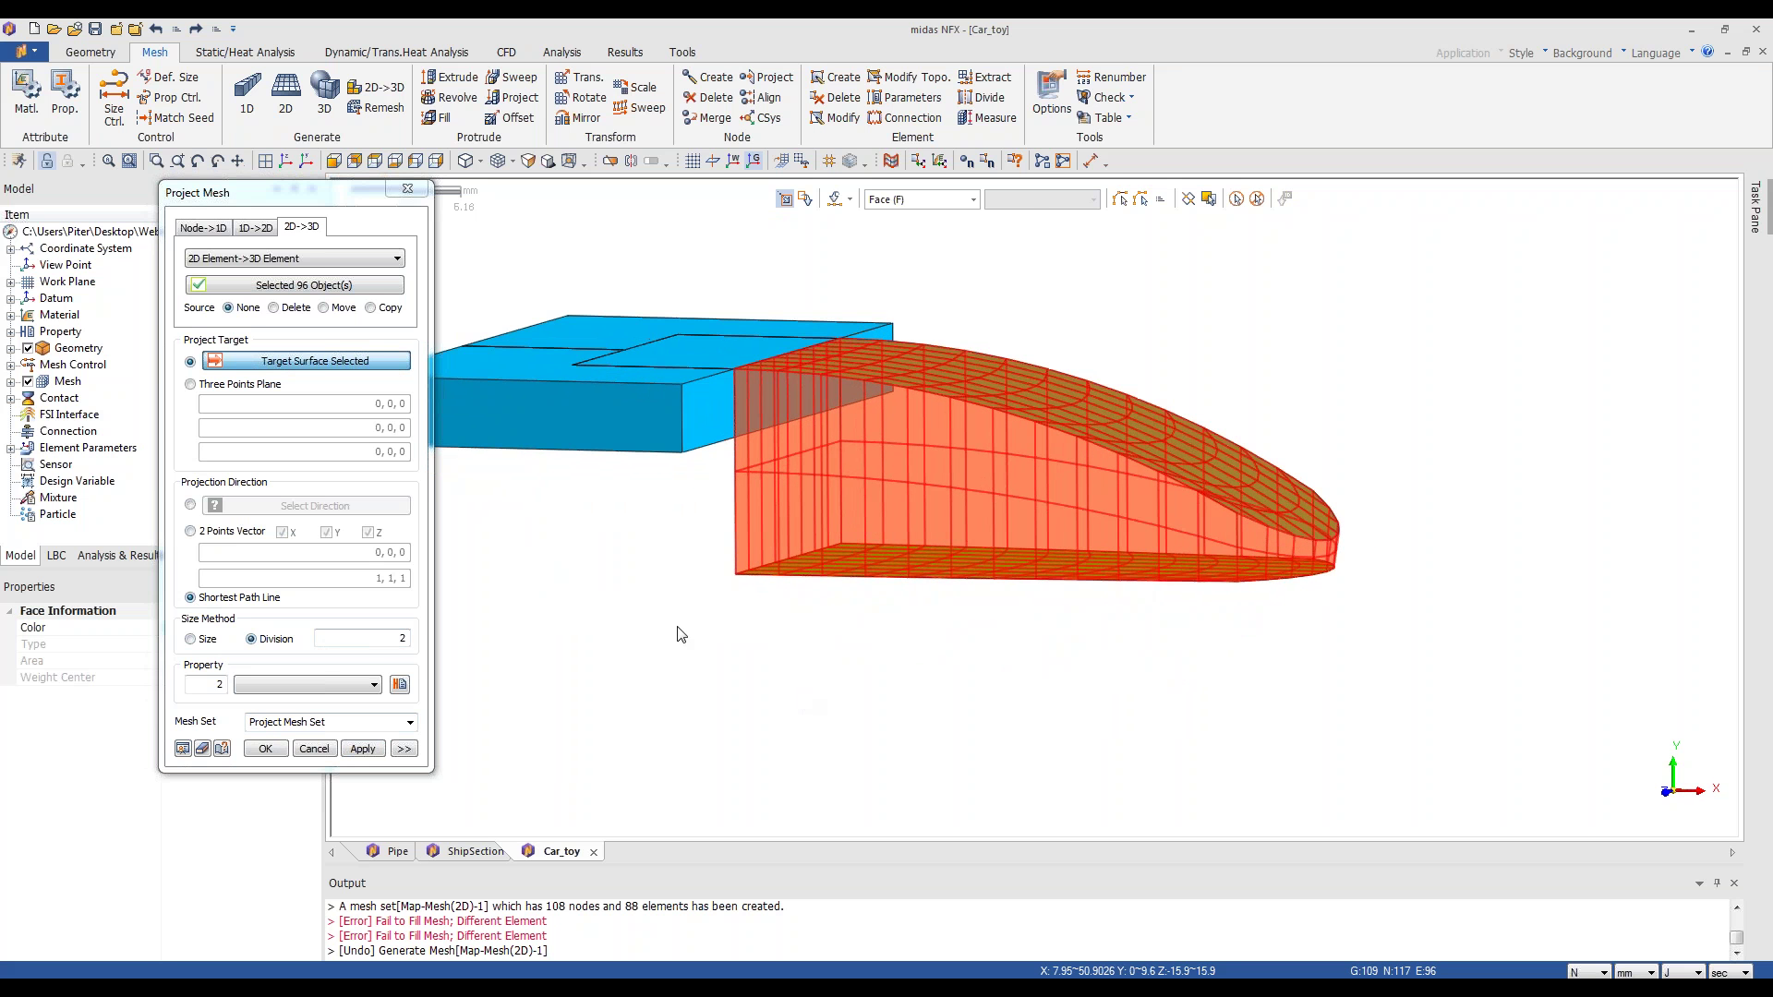
# - Set the projection to 3 divisions and generate the nose's solid mesh in the Project Mesh Set
pyautogui.click(401, 639)
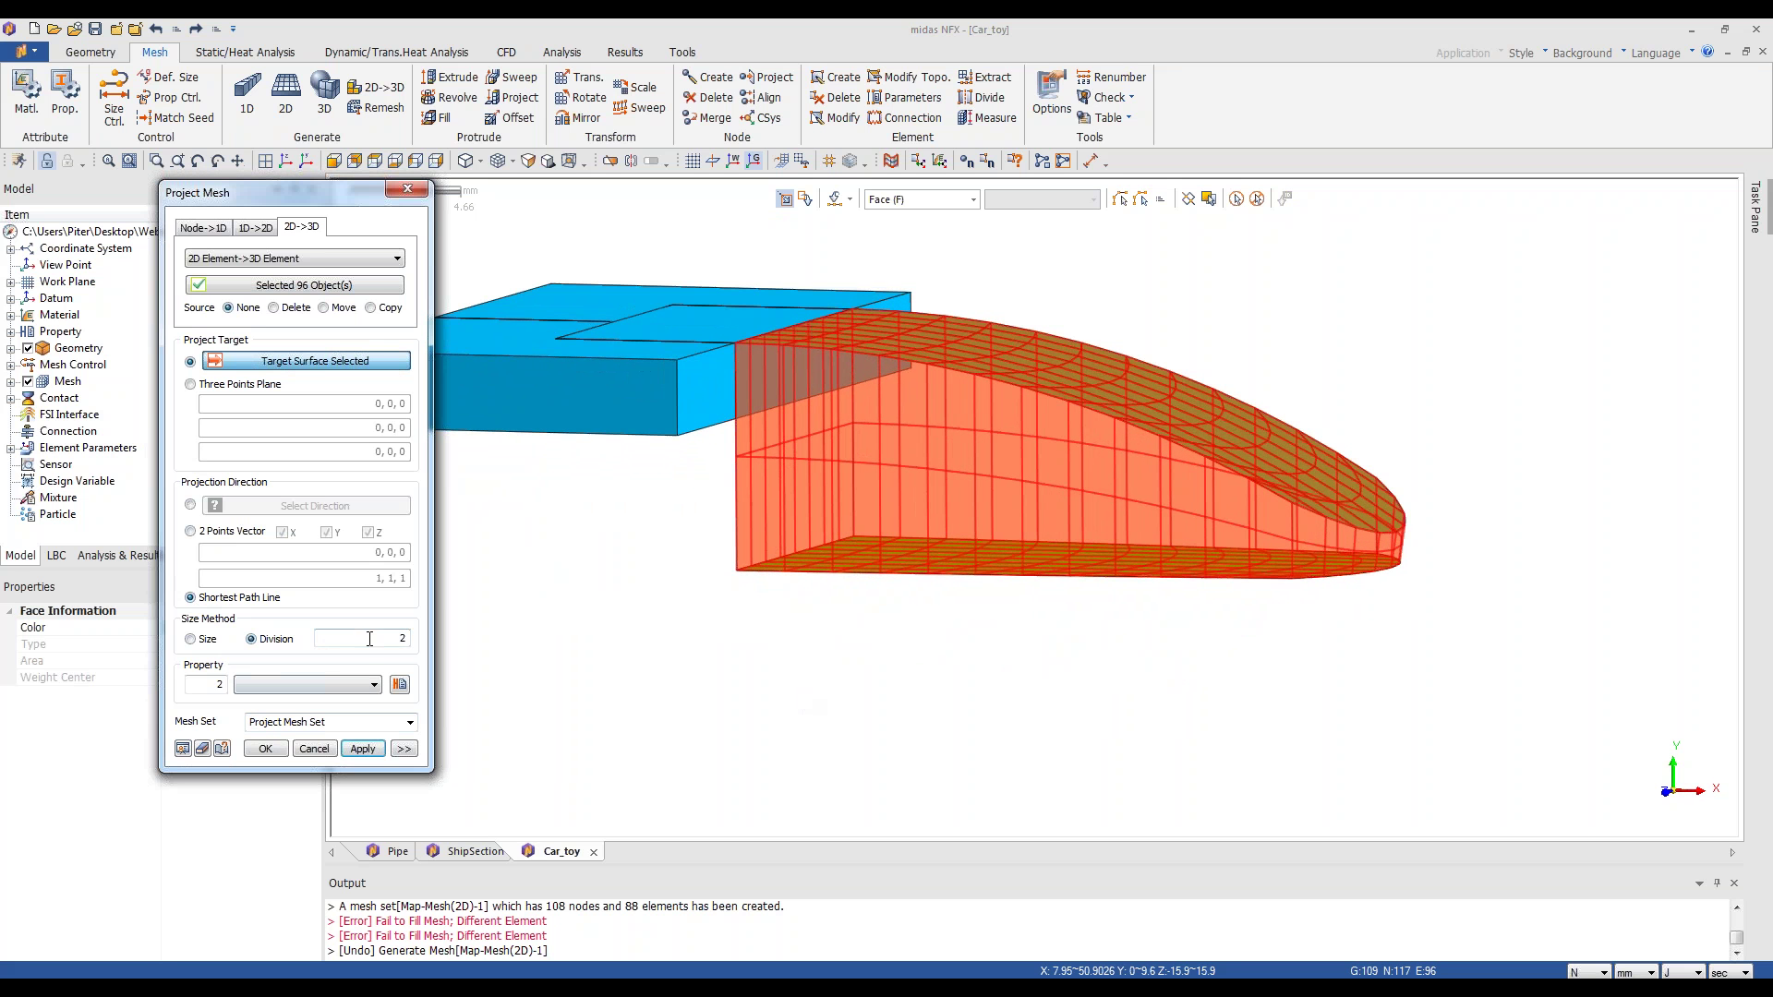
pyautogui.click(369, 639)
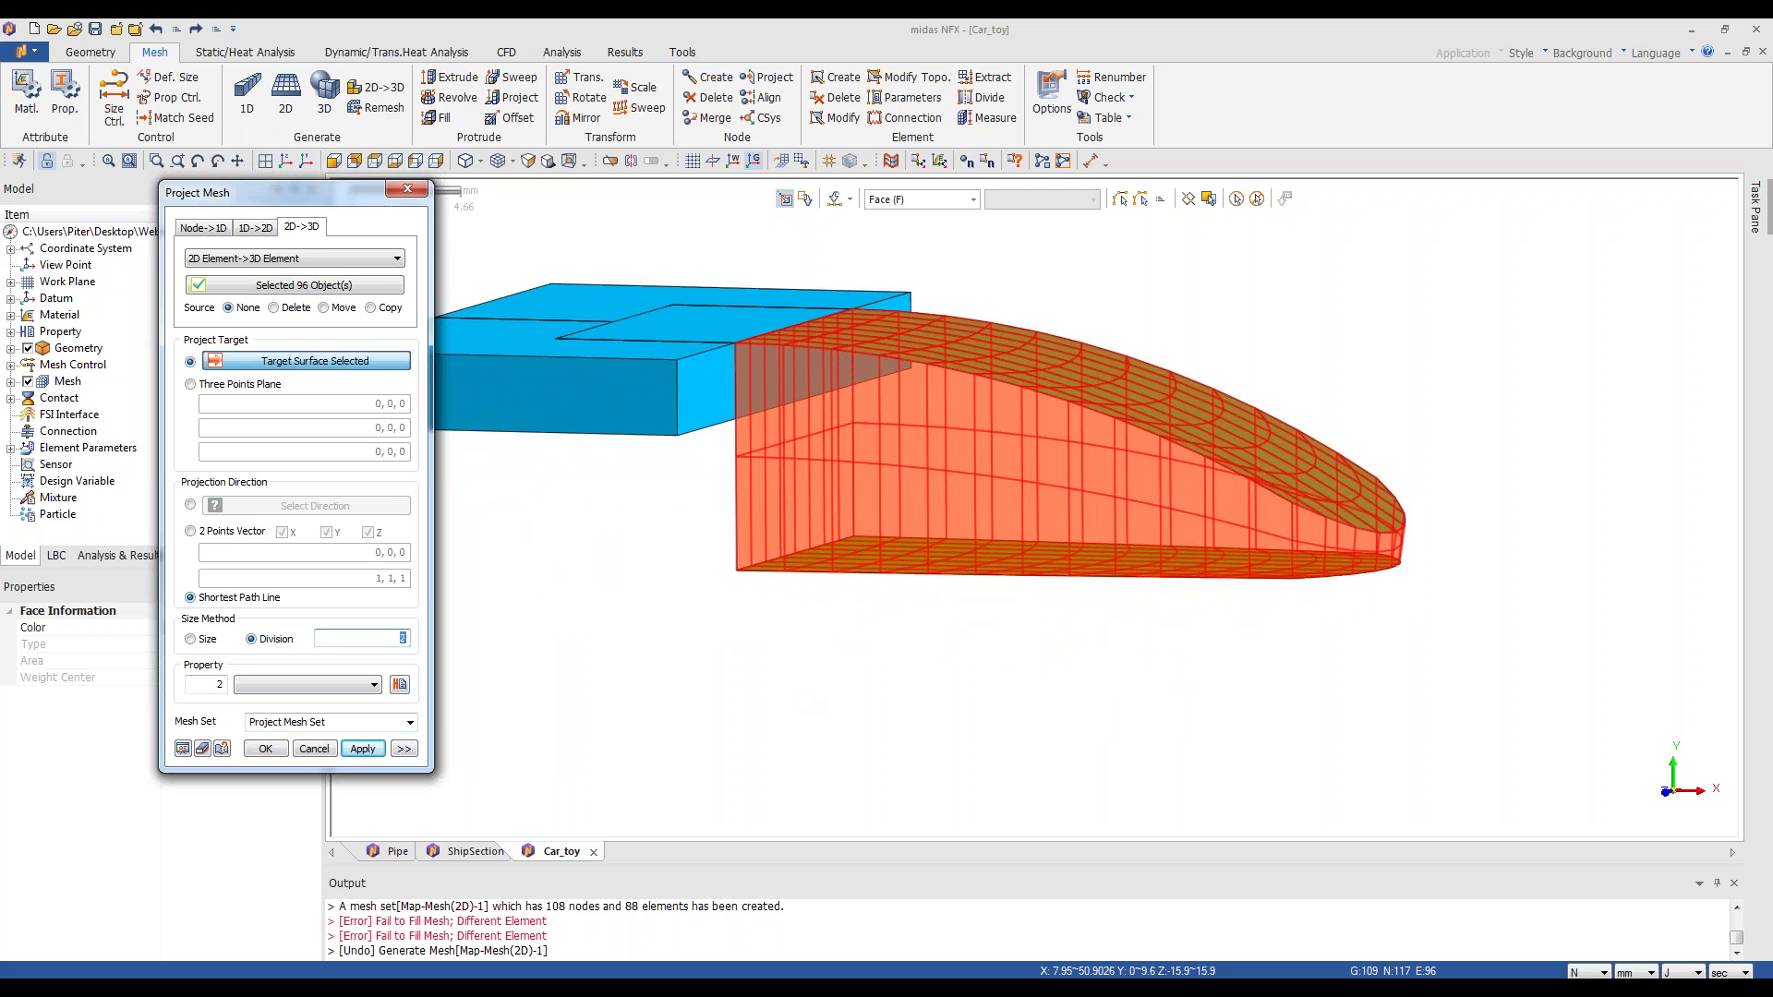
pyautogui.click(266, 749)
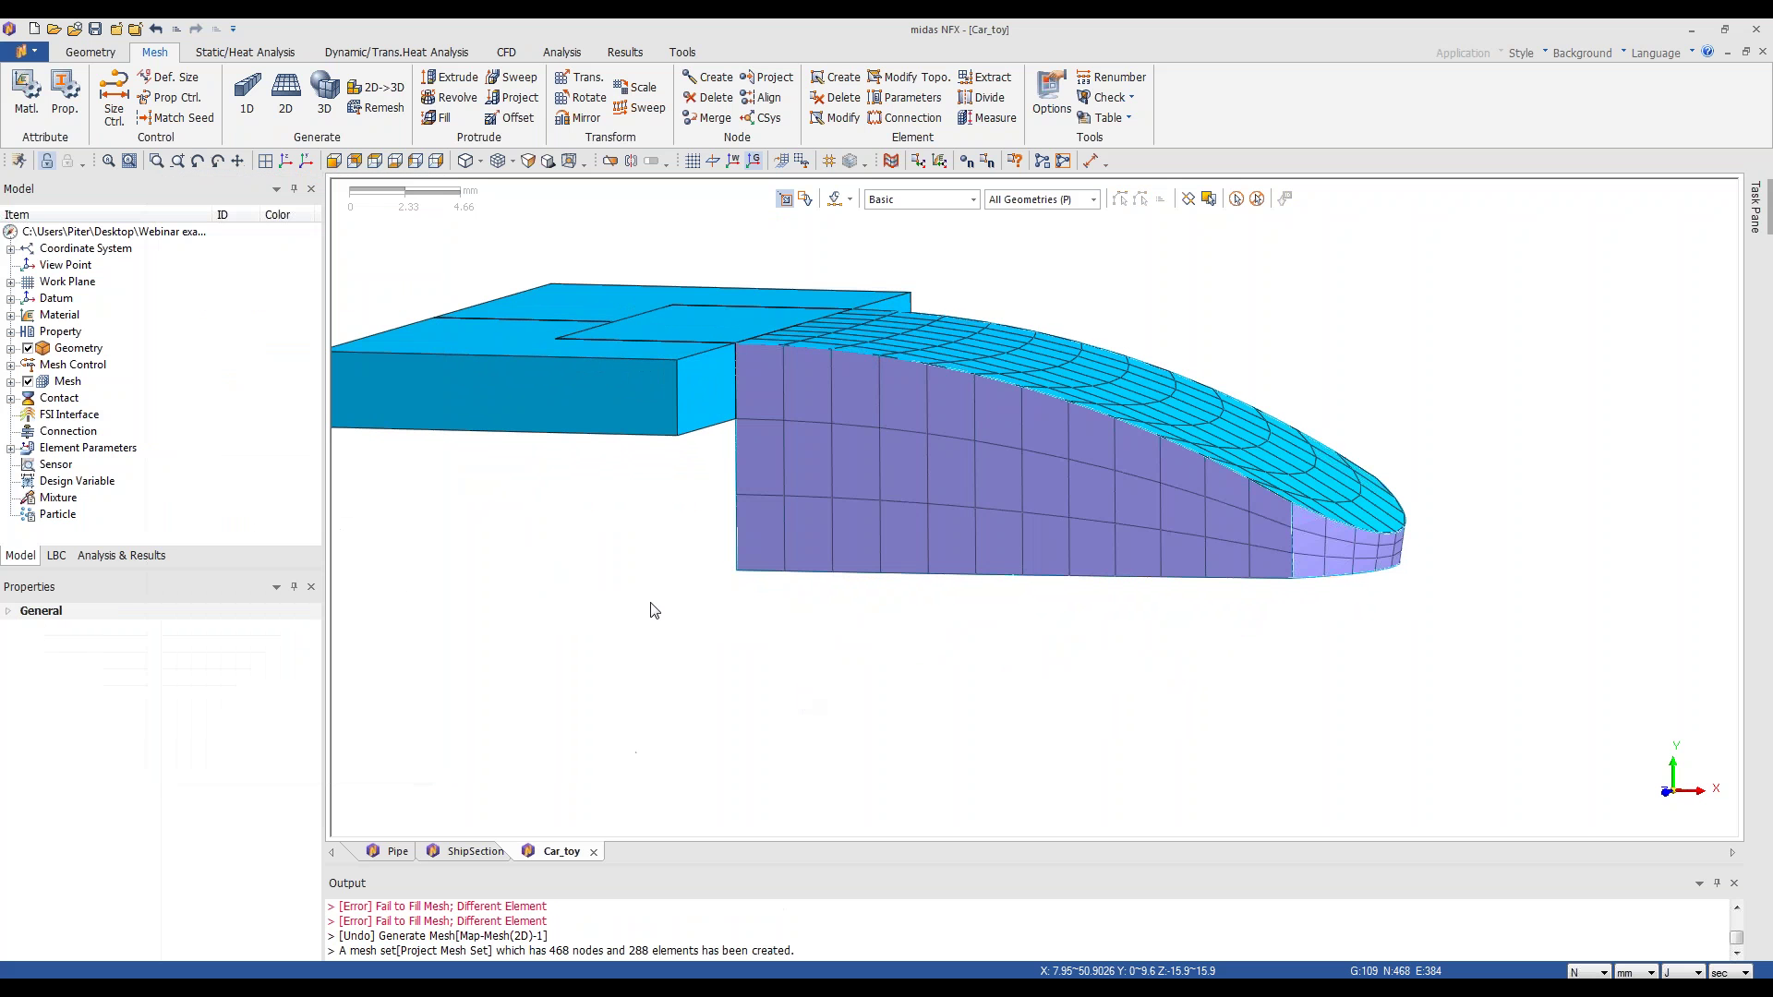
# - Hide the Map-Mesh(2D) set, keep the Project Mesh Set shown, and inspect the projected solid mesh of the nose
pyautogui.click(11, 381)
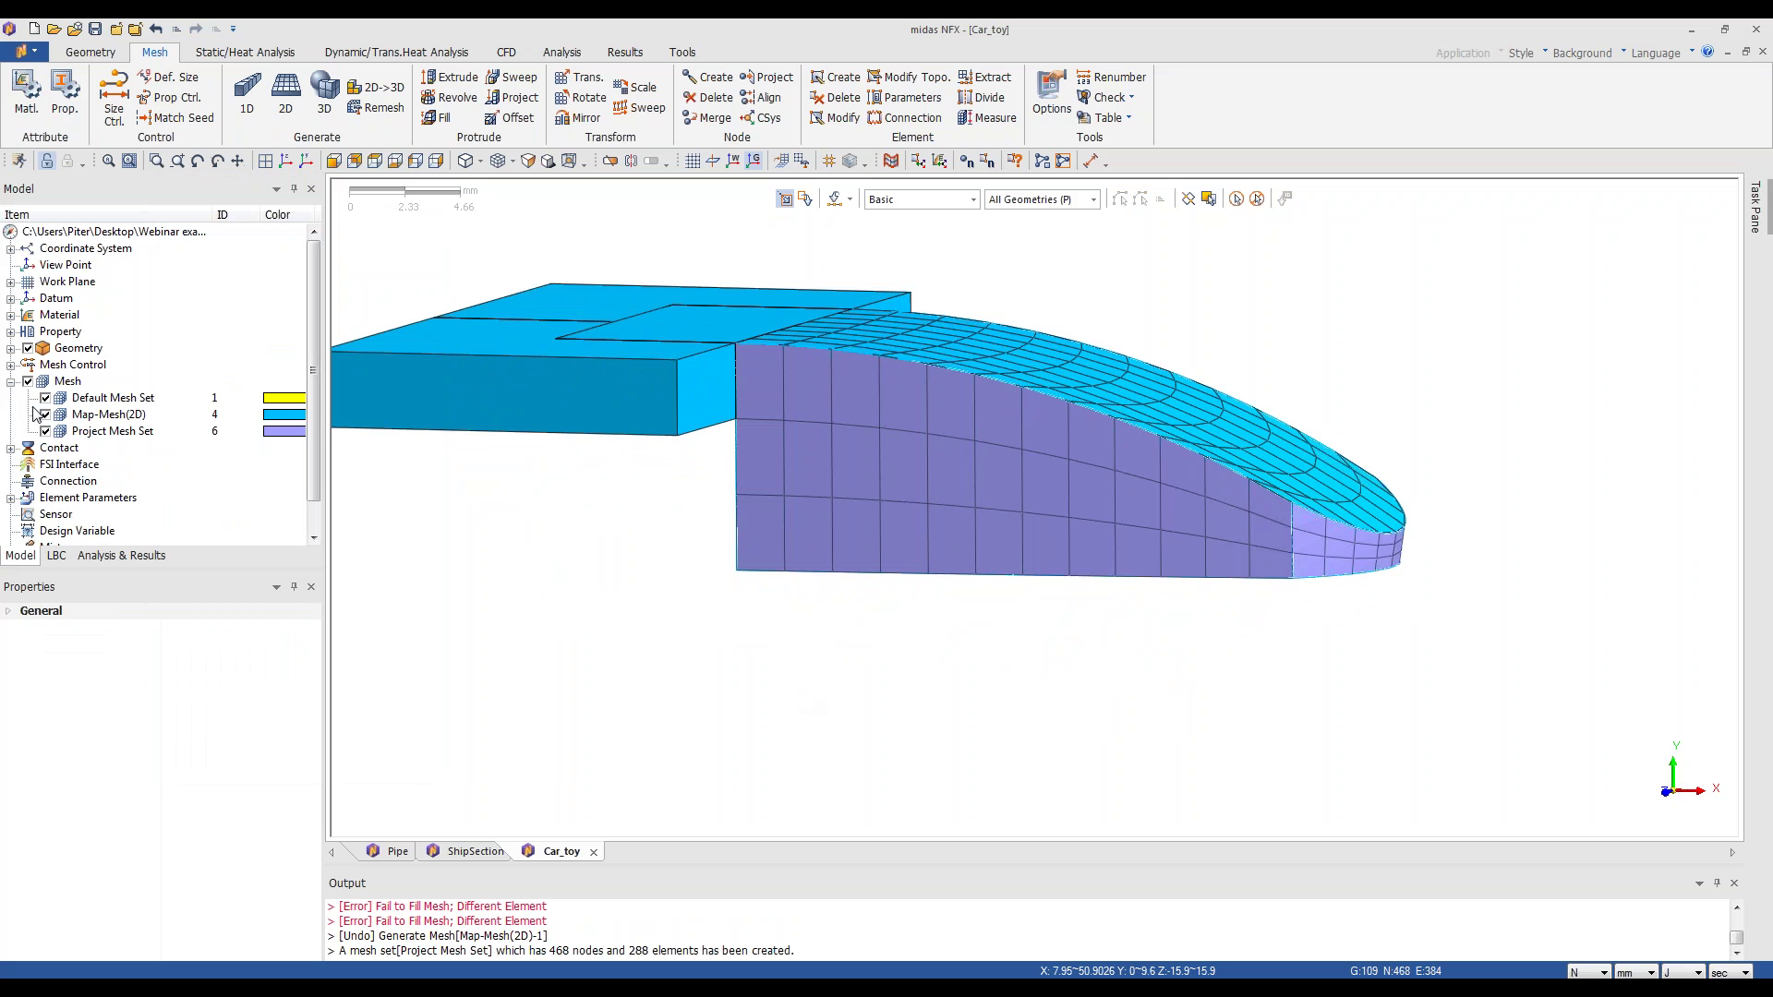
pyautogui.click(45, 431)
pyautogui.click(45, 415)
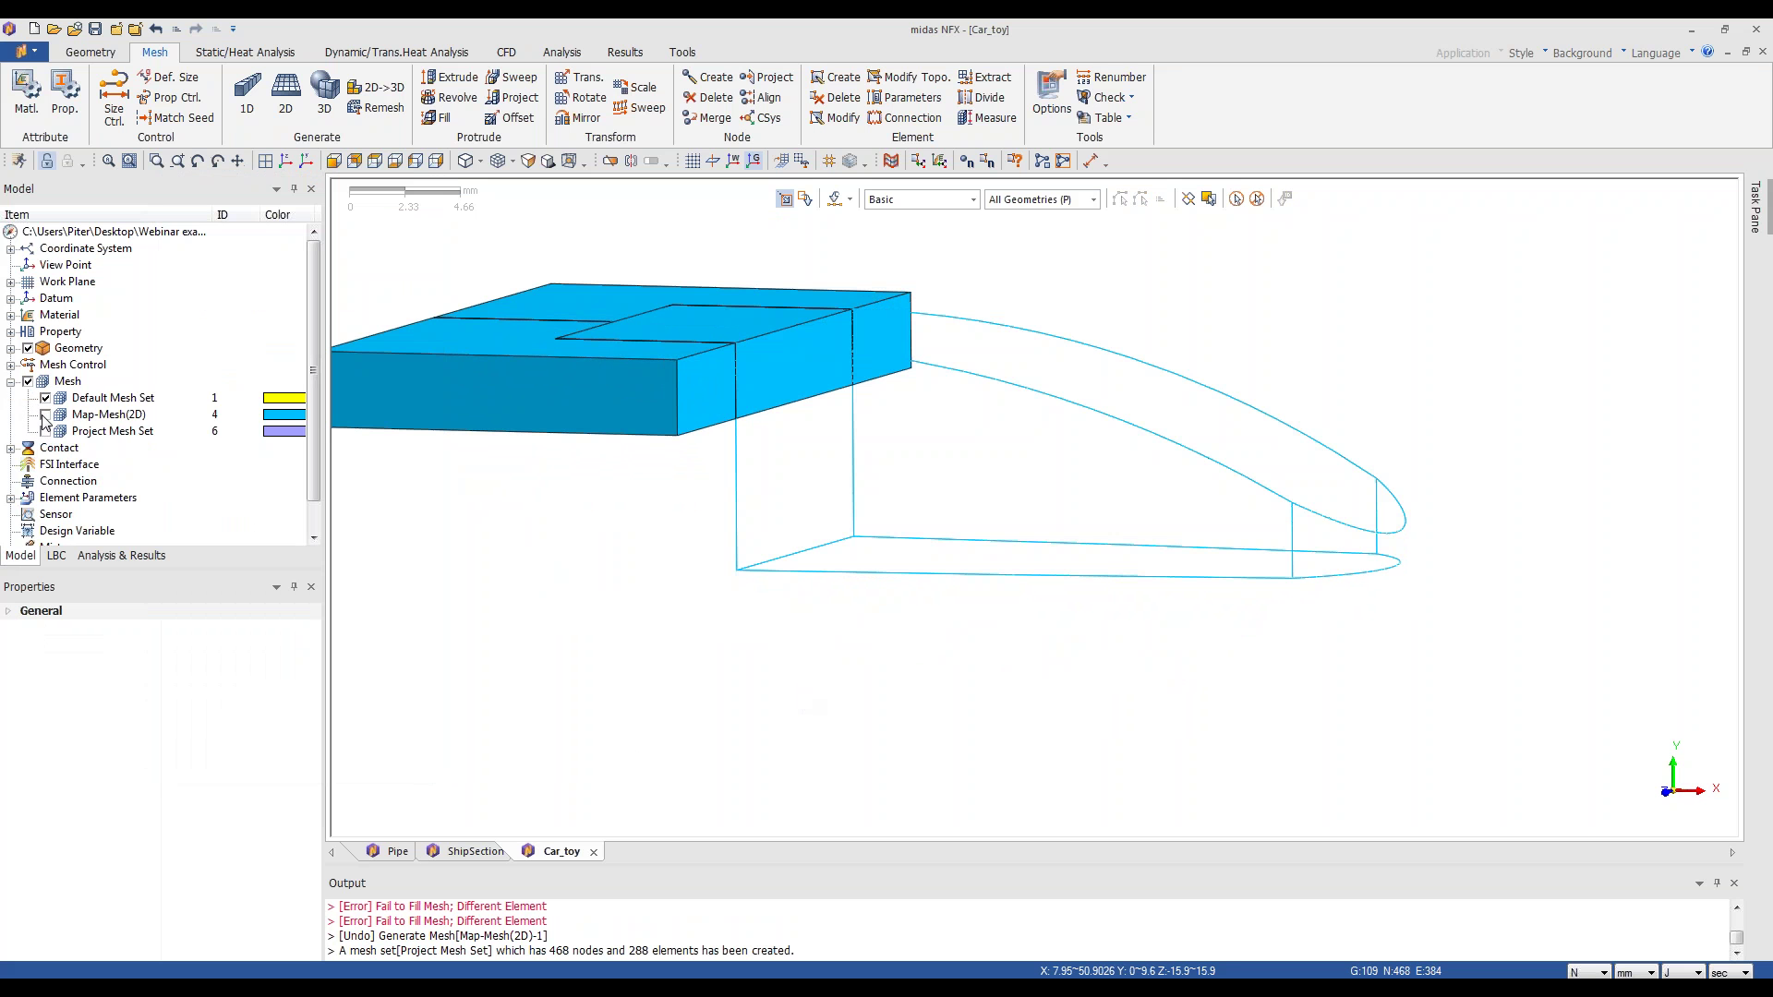
pyautogui.click(45, 431)
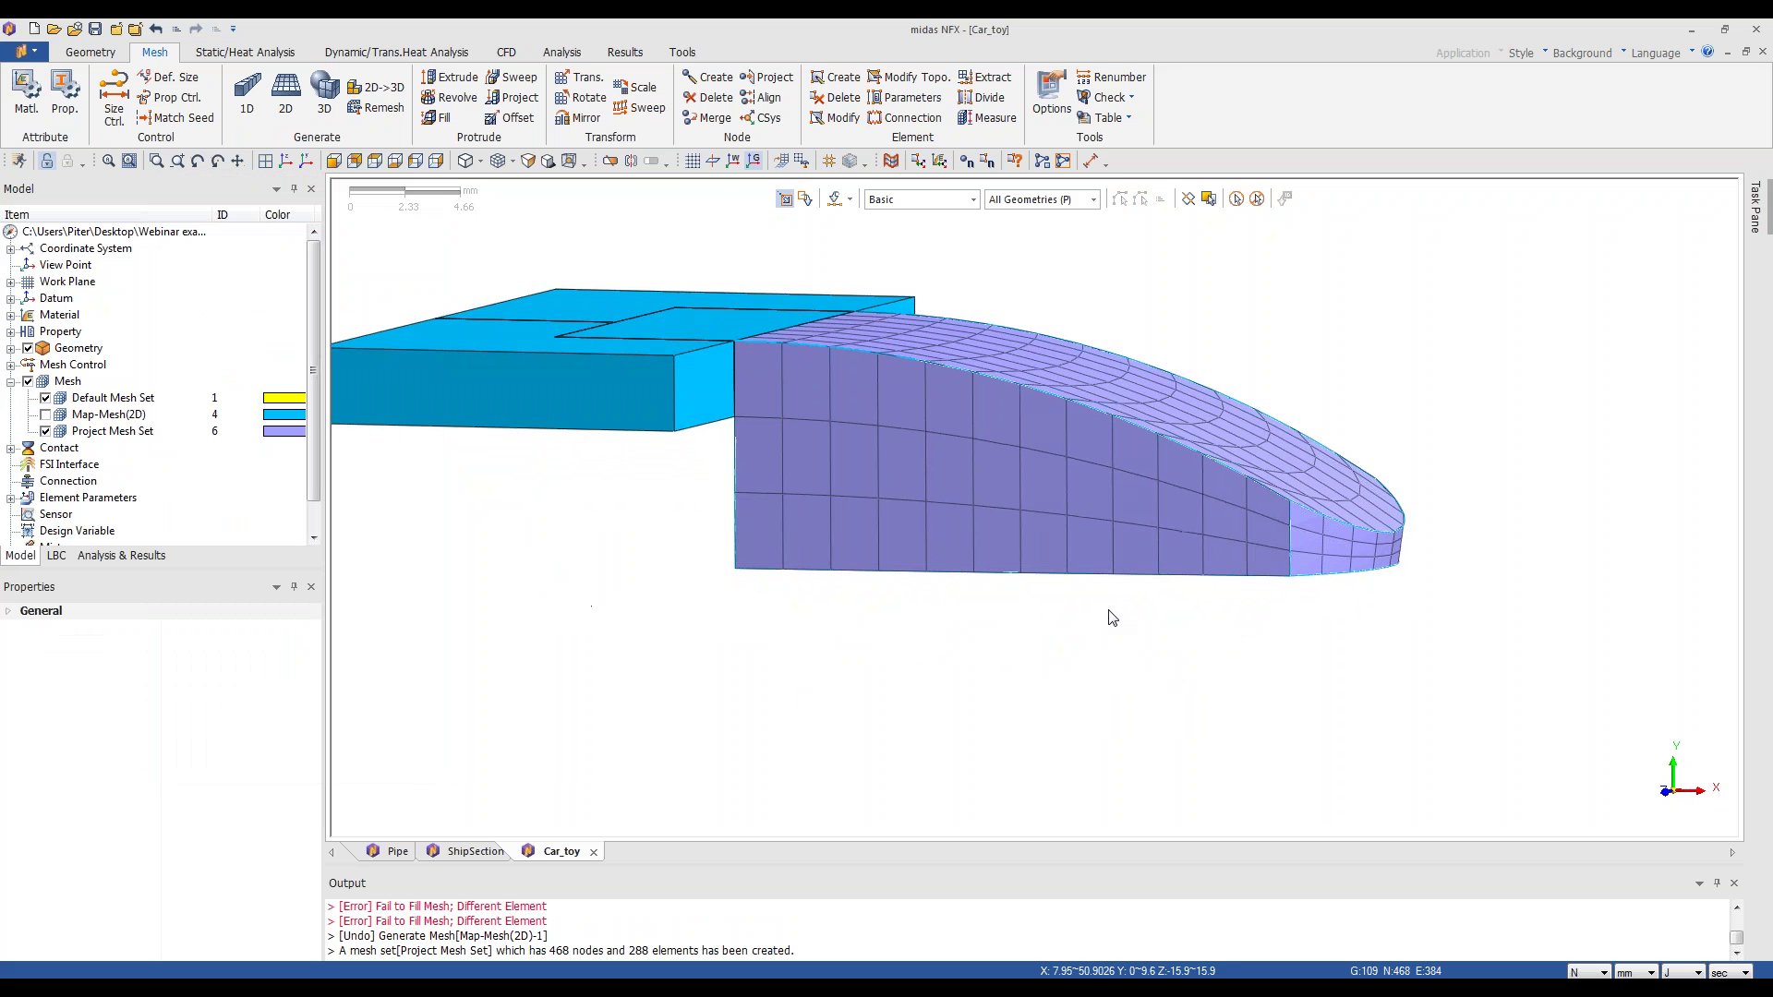
pyautogui.scroll(3, 1058, 633)
pyautogui.scroll(3, 1060, 633)
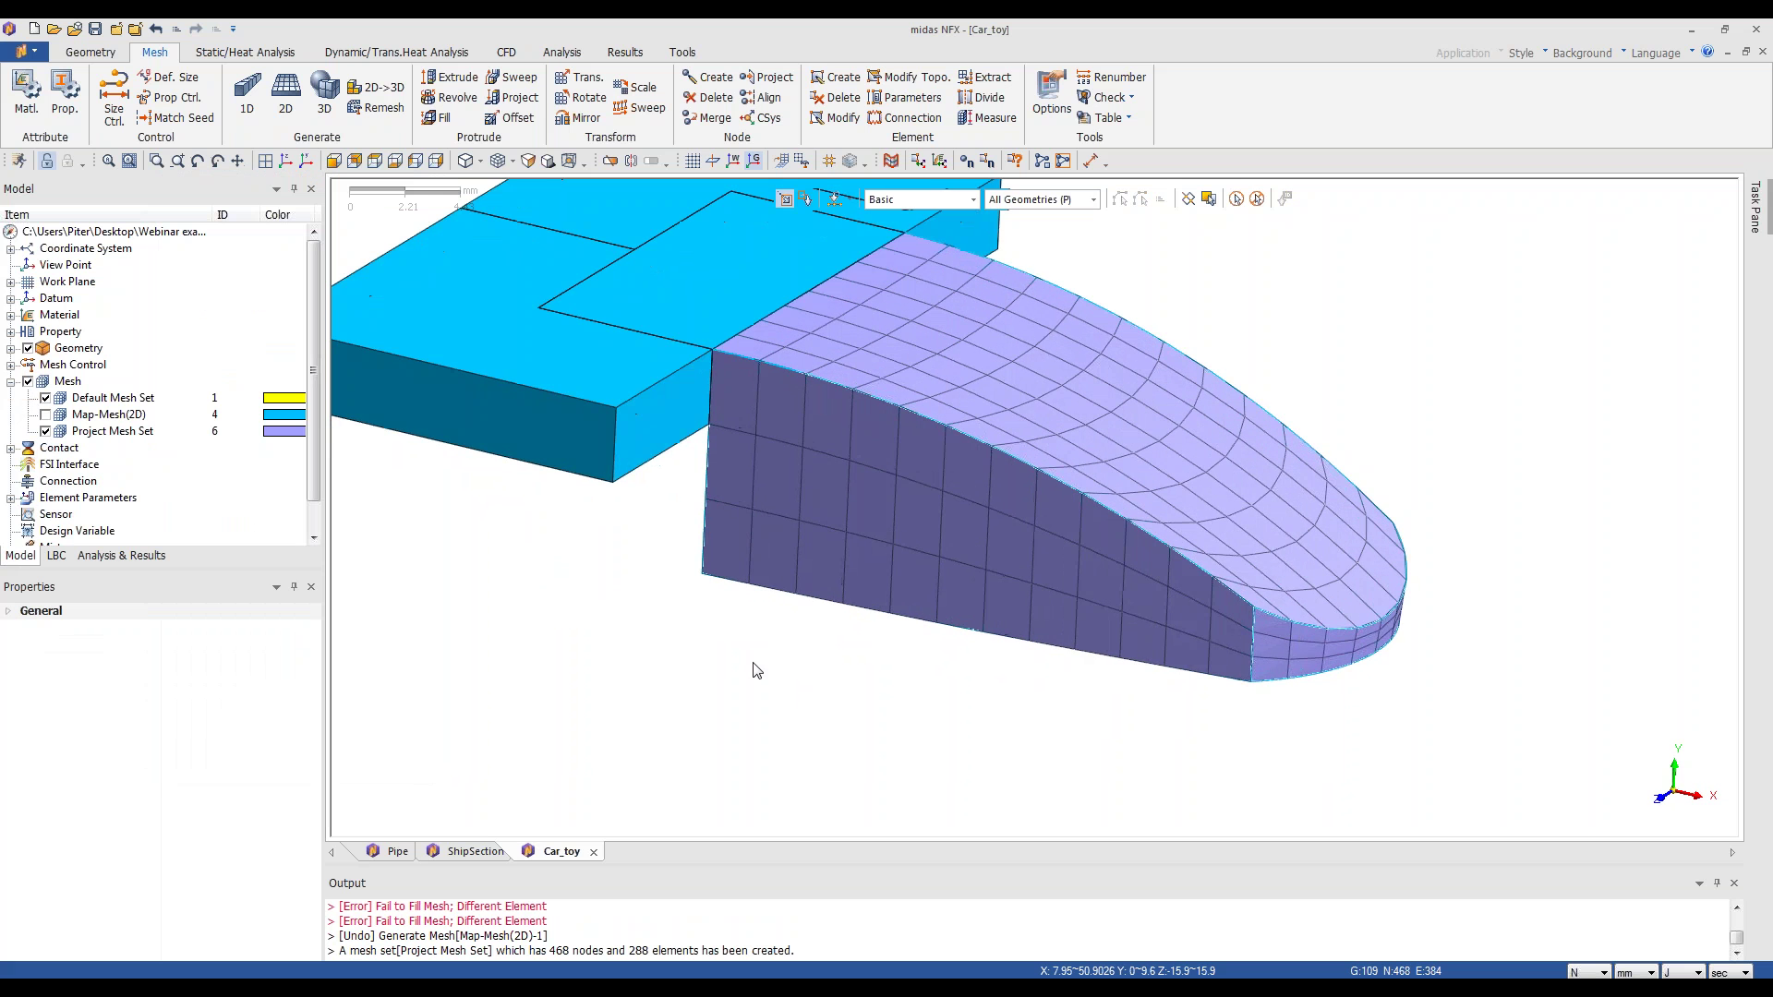
pyautogui.scroll(-2, 1098, 726)
pyautogui.moveTo(1103, 772); pyautogui.dragTo(596, 551, button='middle')
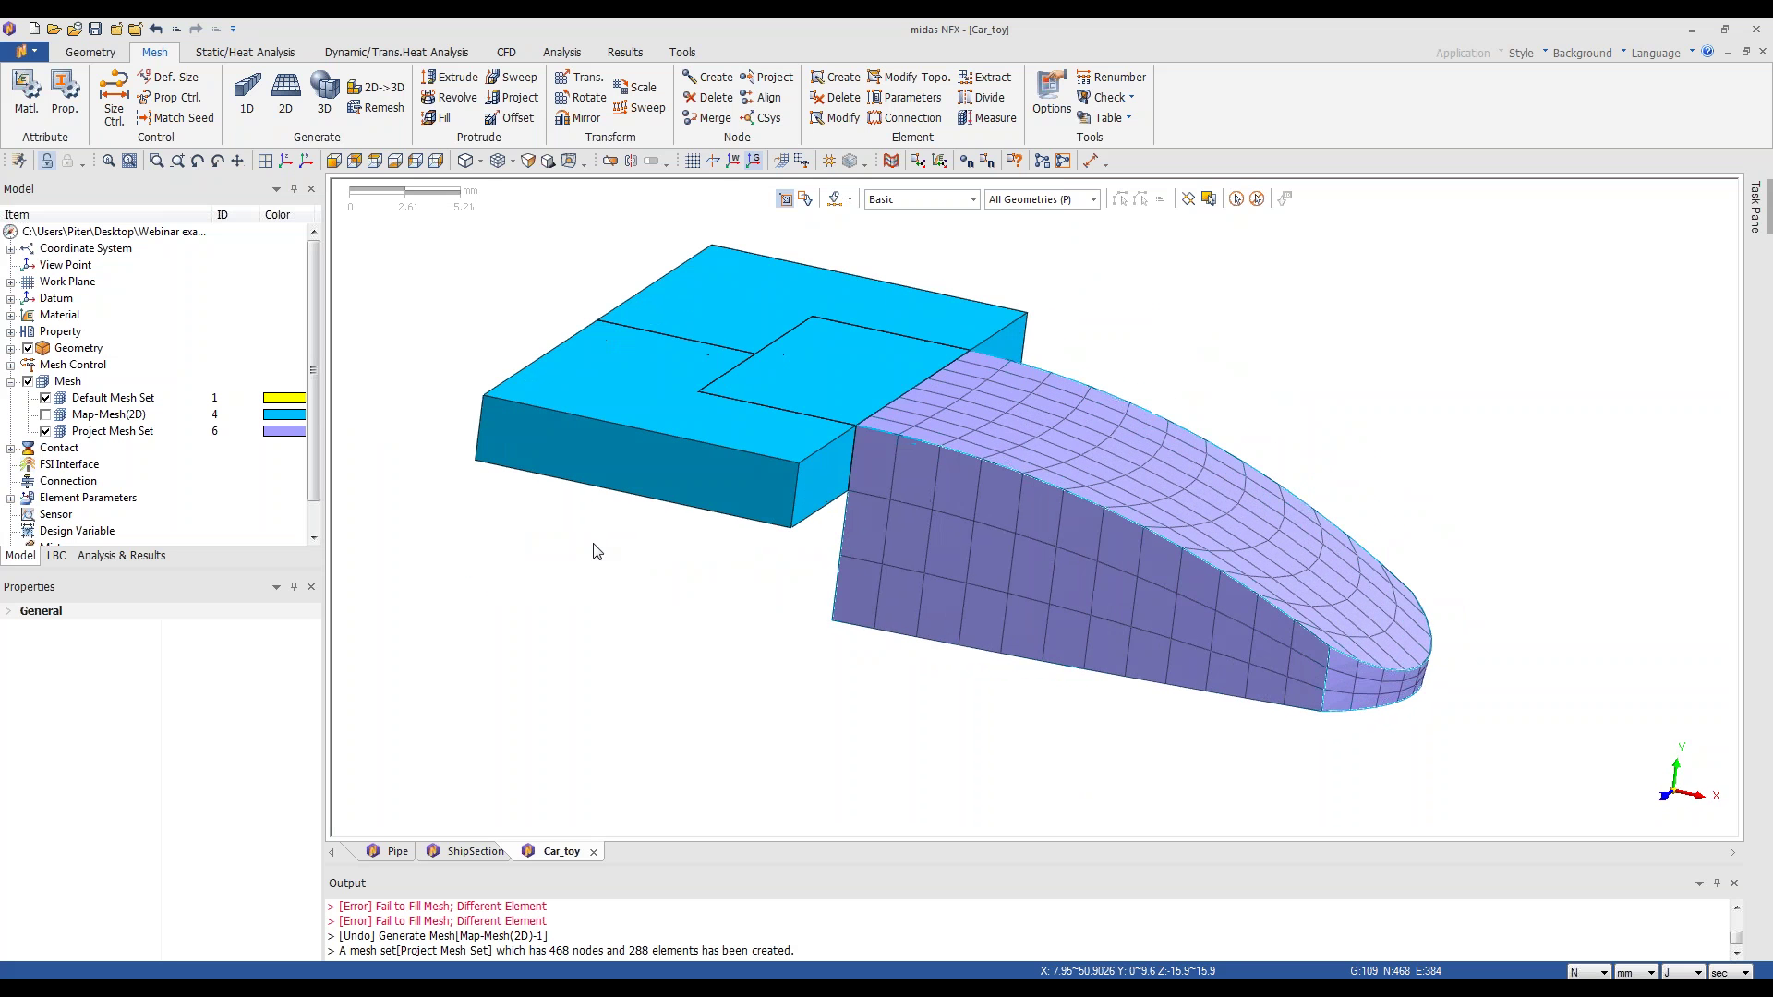
pyautogui.scroll(2, 661, 477)
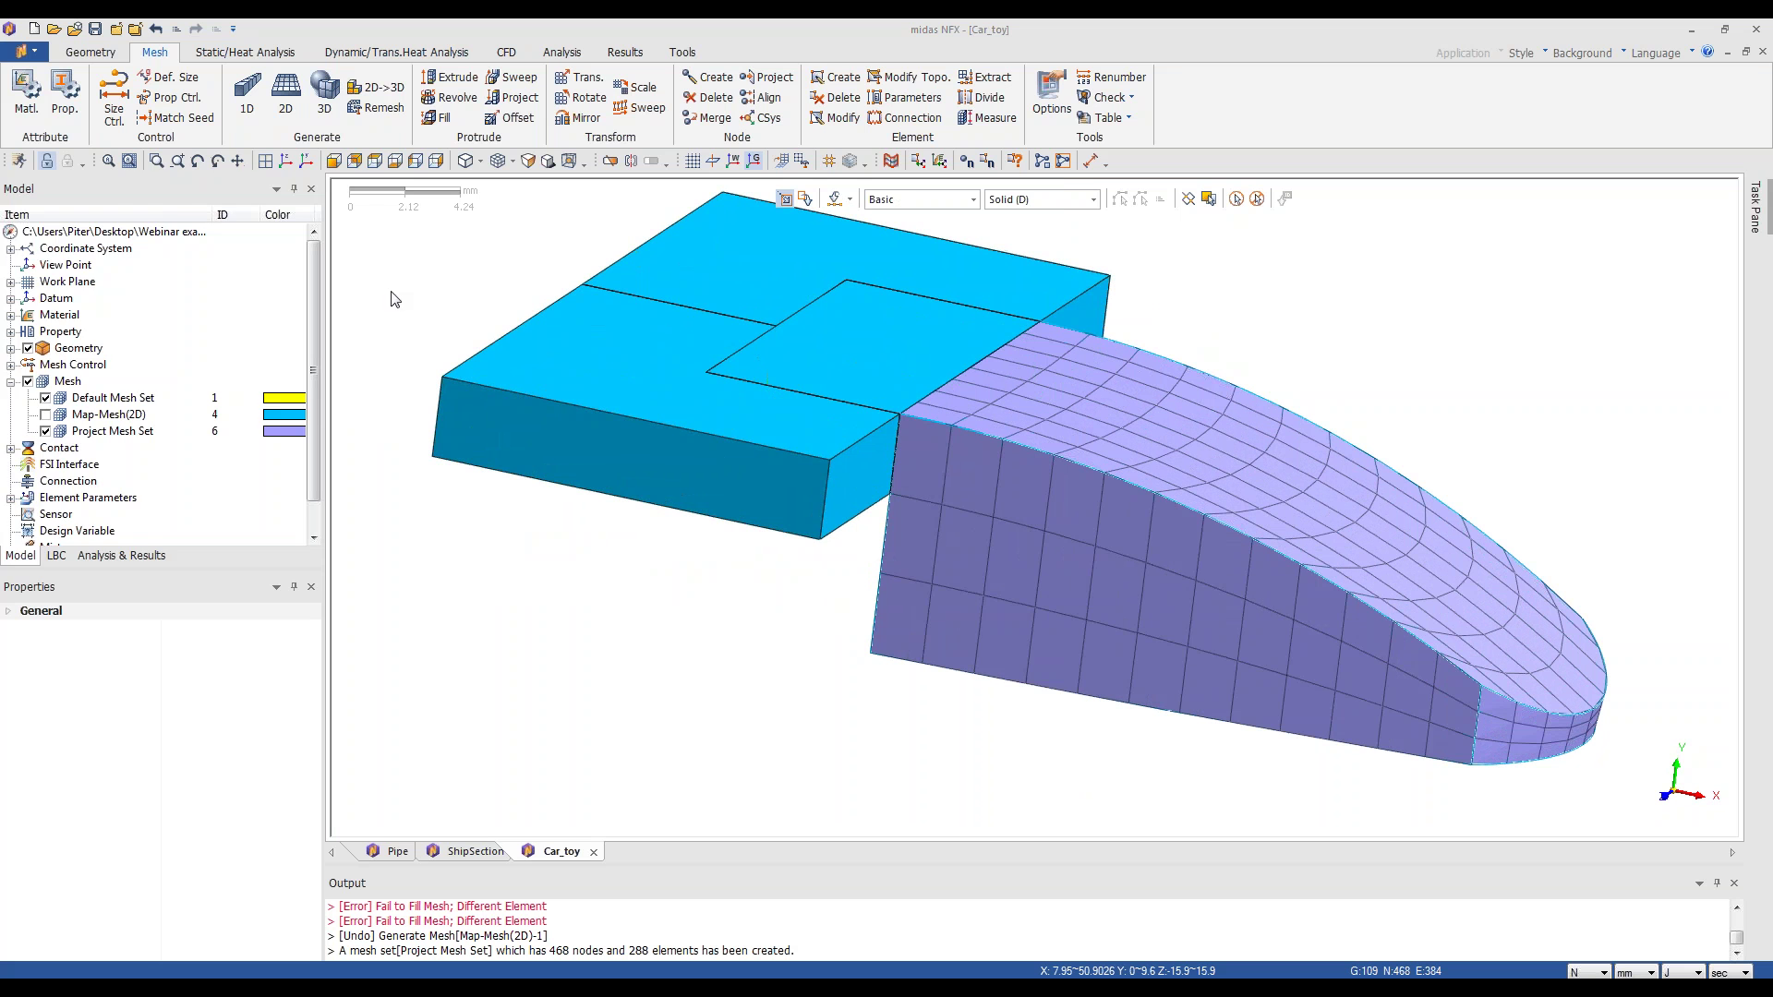
# - Open the solid mesh generation settings for the remaining blocks of the part
pyautogui.hotkey('ctrl', '3')
pyautogui.moveTo(100, 178); pyautogui.dragTo(185, 170)
pyautogui.click(189, 213)
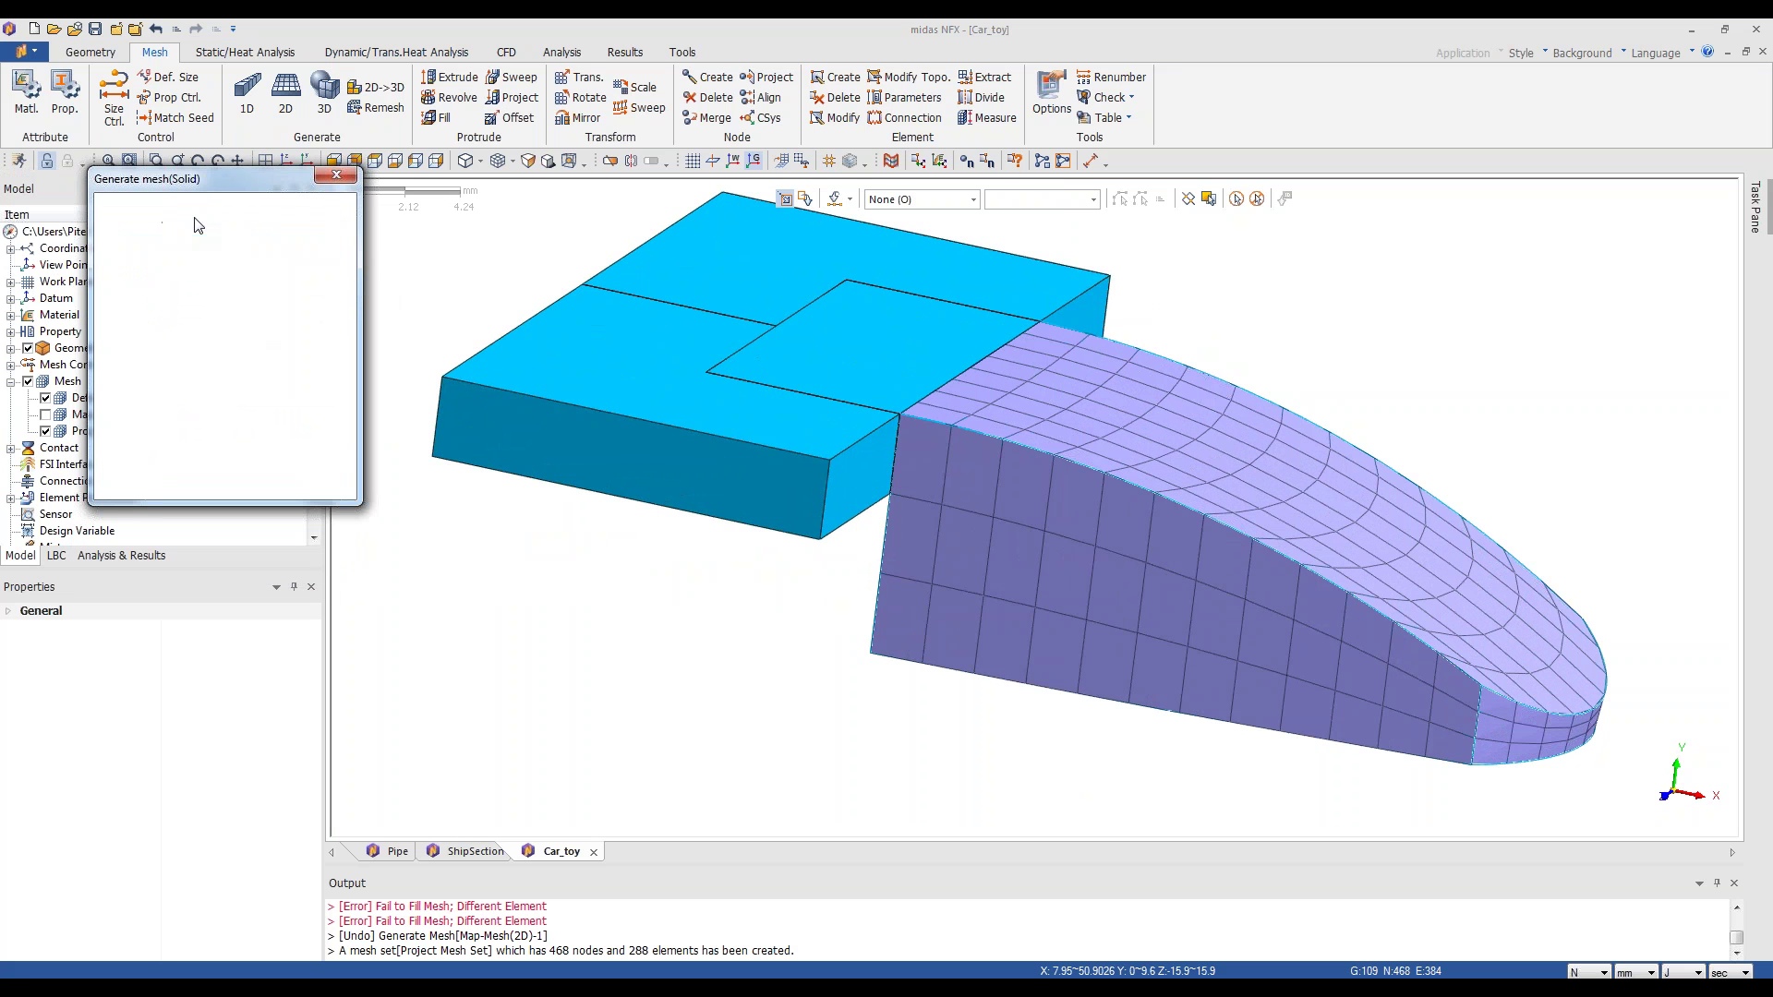